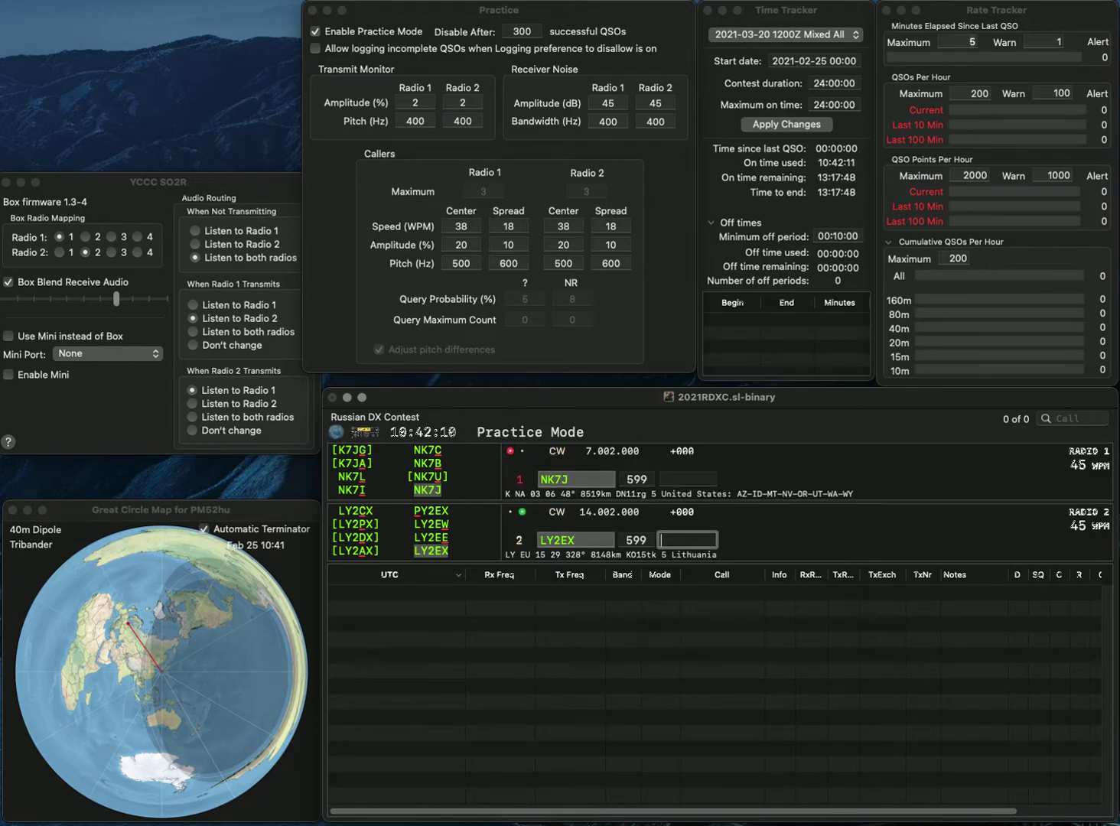
{"action": "type", "text": "85"}
{"action": "key", "text": "Return"}
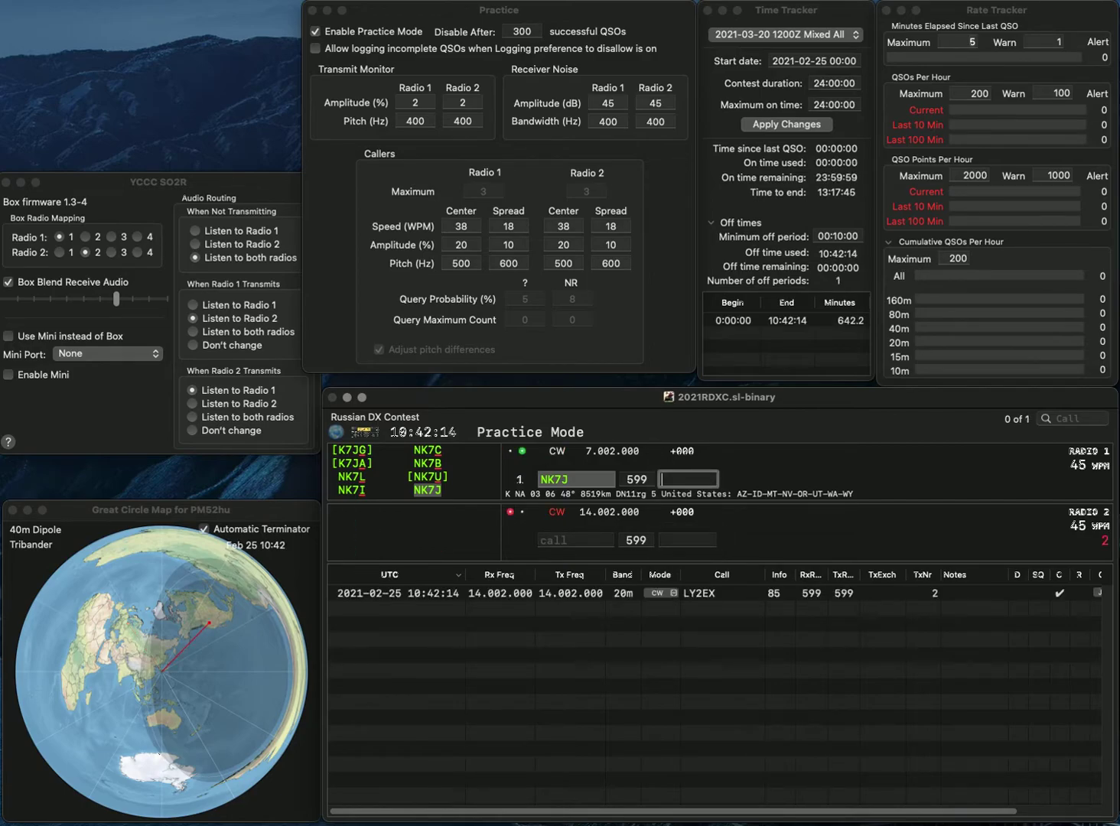
{"action": "type", "text": "192"}
{"action": "key", "text": "Return"}
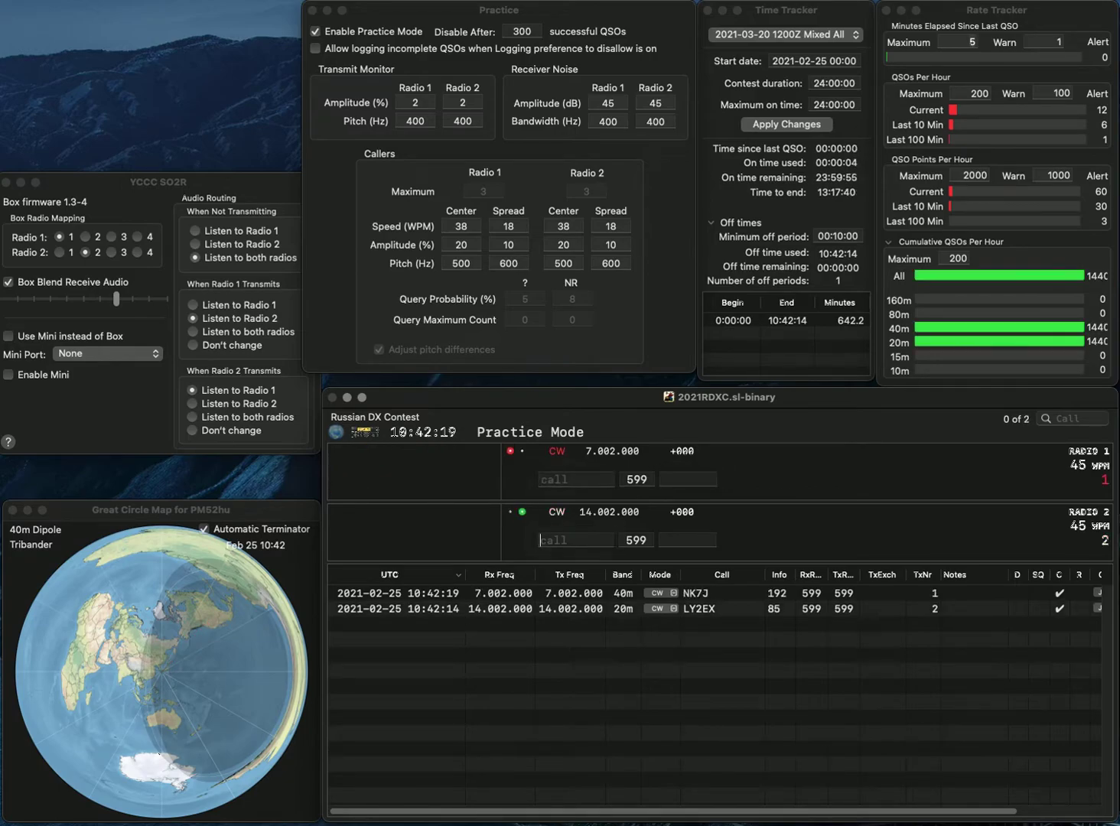
{"action": "type", "text": "LY2"}
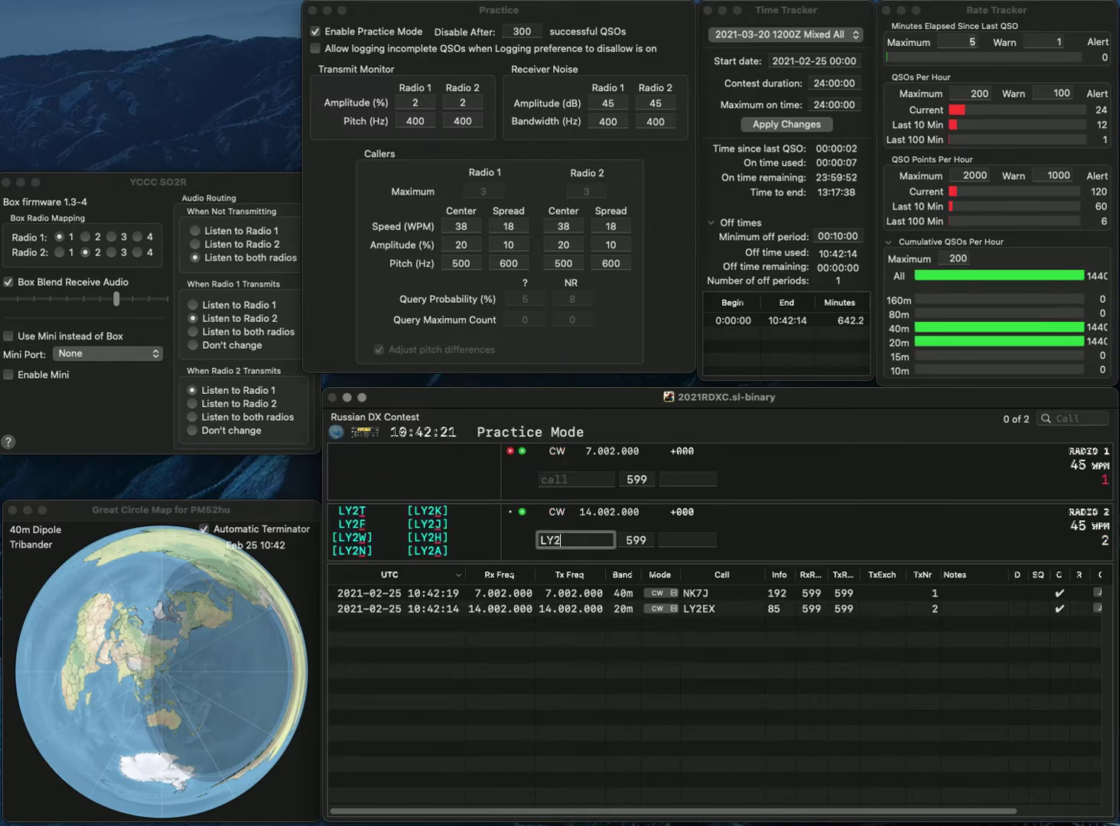
{"action": "type", "text": "XW"}
{"action": "key", "text": "Return"}
{"action": "type", "text": "9X"}
{"action": "key", "text": "Left"}
{"action": "key", "text": "Left"}
{"action": "type", "text": "ES"}
{"action": "key", "text": "Return"}
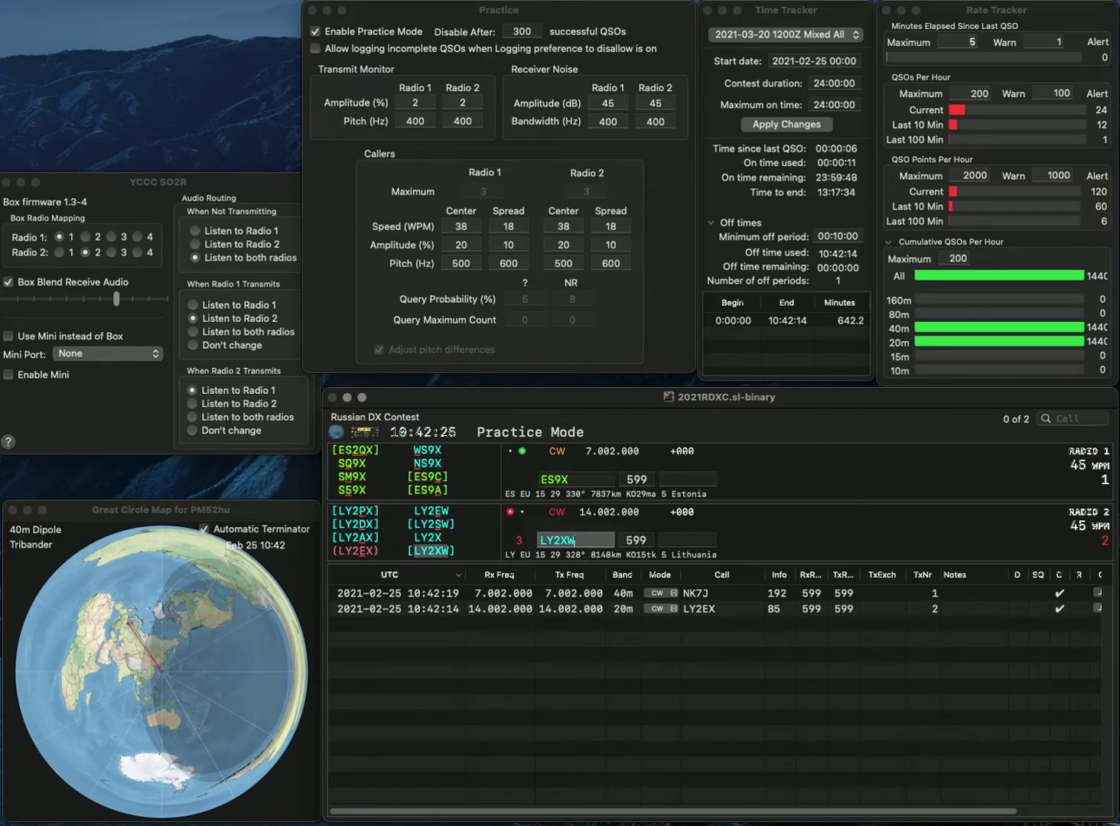
{"action": "type", "text": "1"}
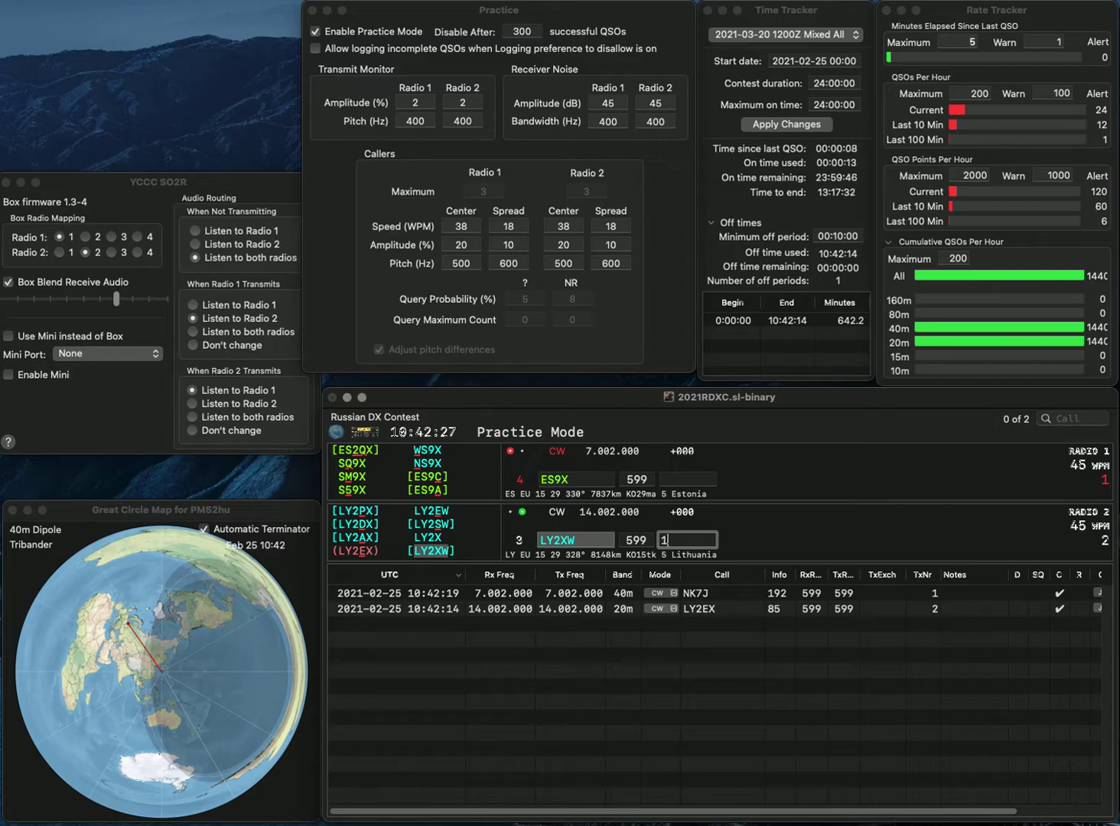
{"action": "type", "text": "7"}
{"action": "key", "text": "Return"}
{"action": "key", "text": "BackSpace"}
{"action": "key", "text": "BackSpace"}
{"action": "type", "text": "S5"}
{"action": "key", "text": "Return"}
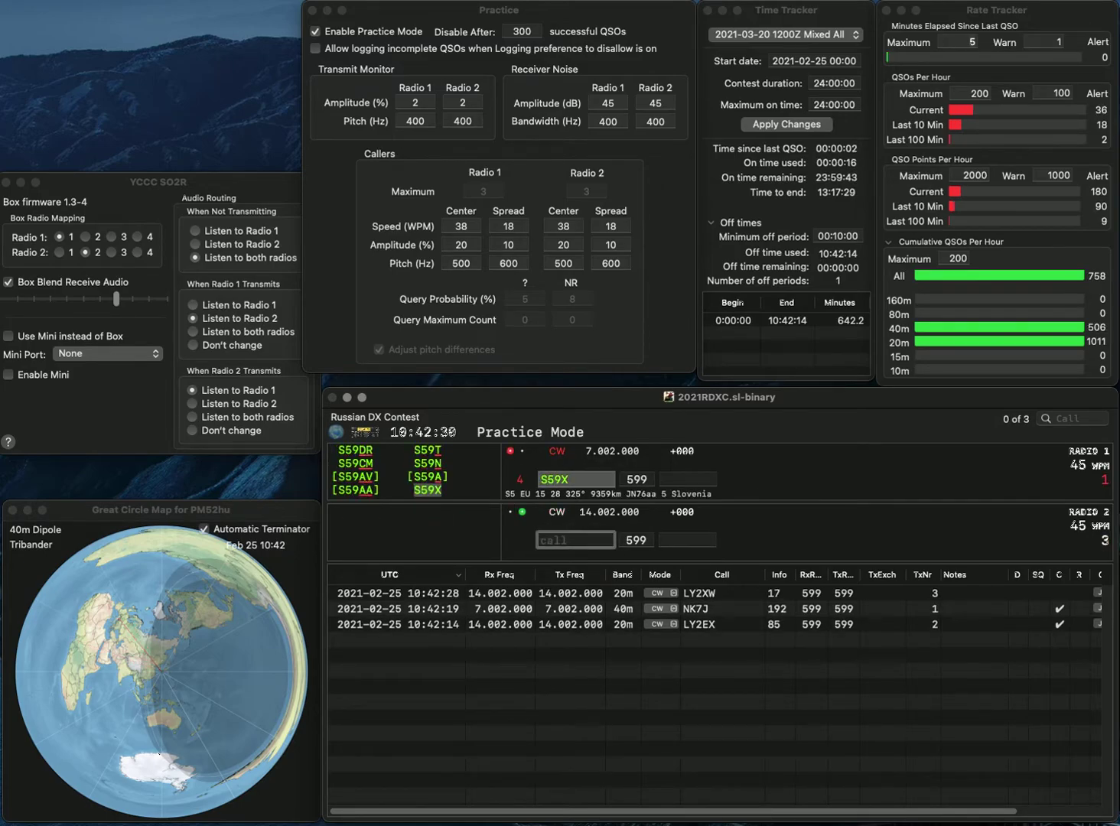
{"action": "type", "text": "AB9TA"}
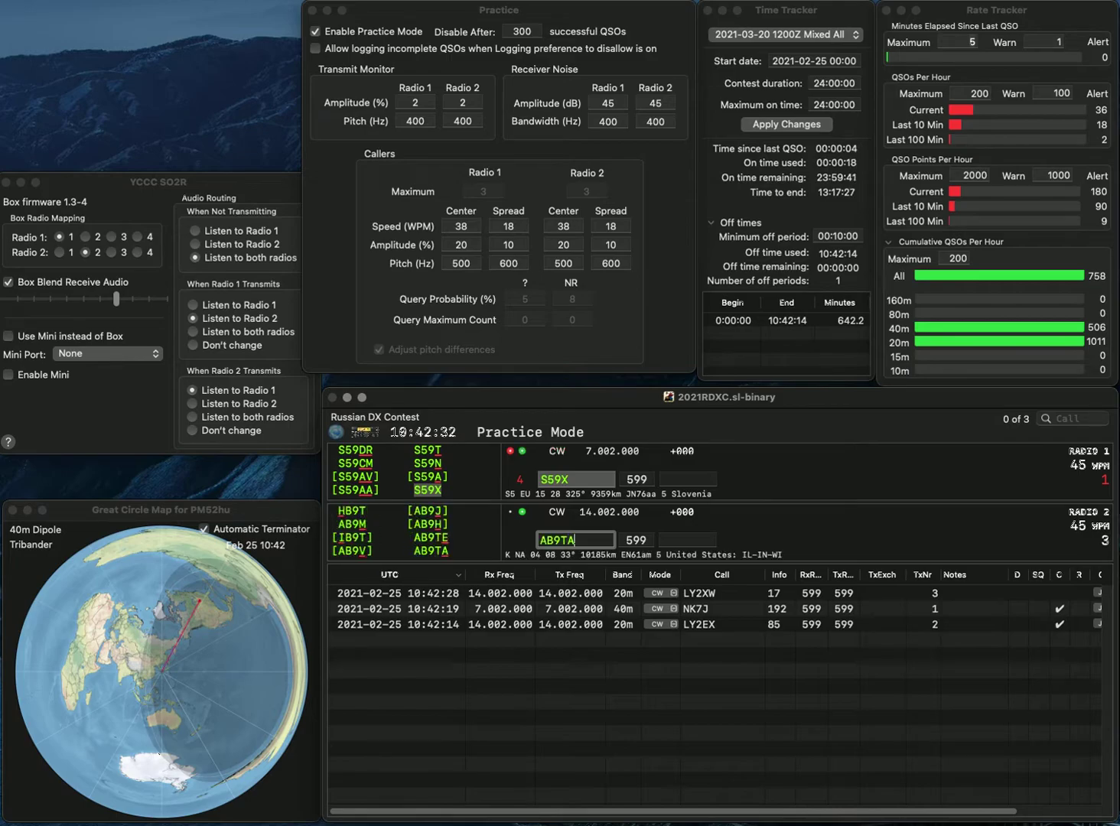
{"action": "key", "text": "Return"}
{"action": "type", "text": "941"}
{"action": "key", "text": "Return"}
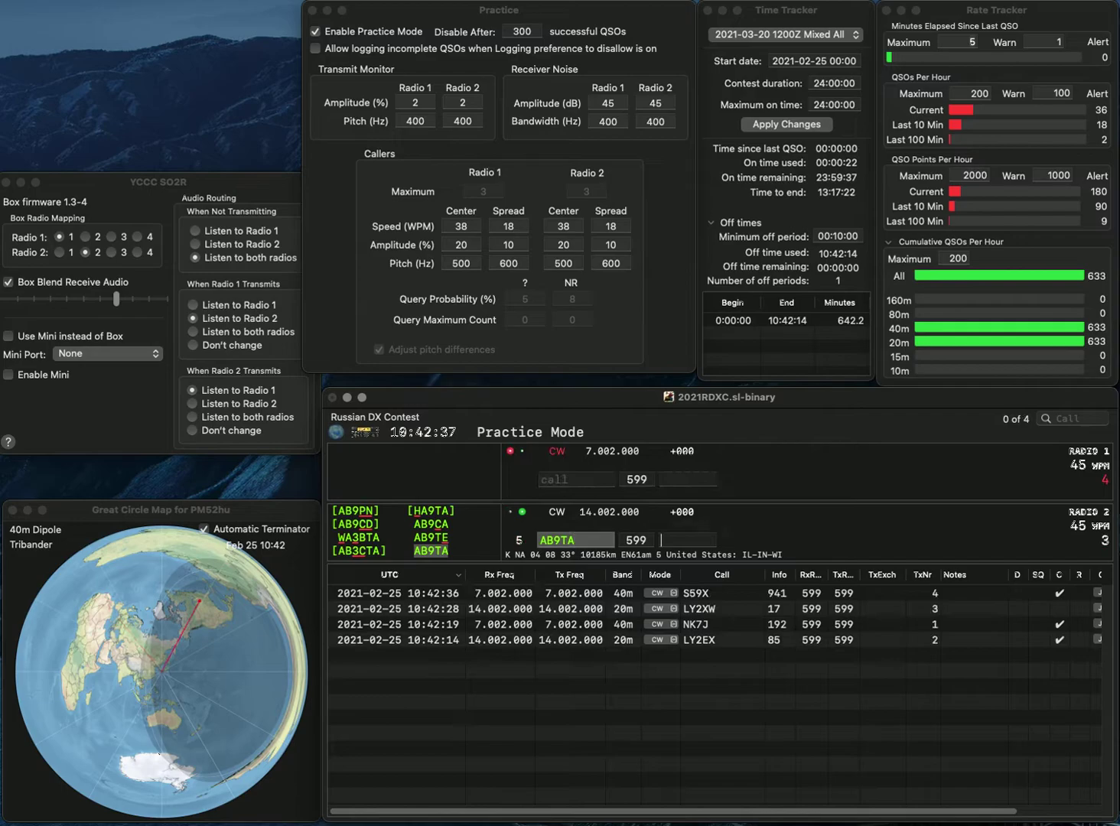
{"action": "type", "text": "54"}
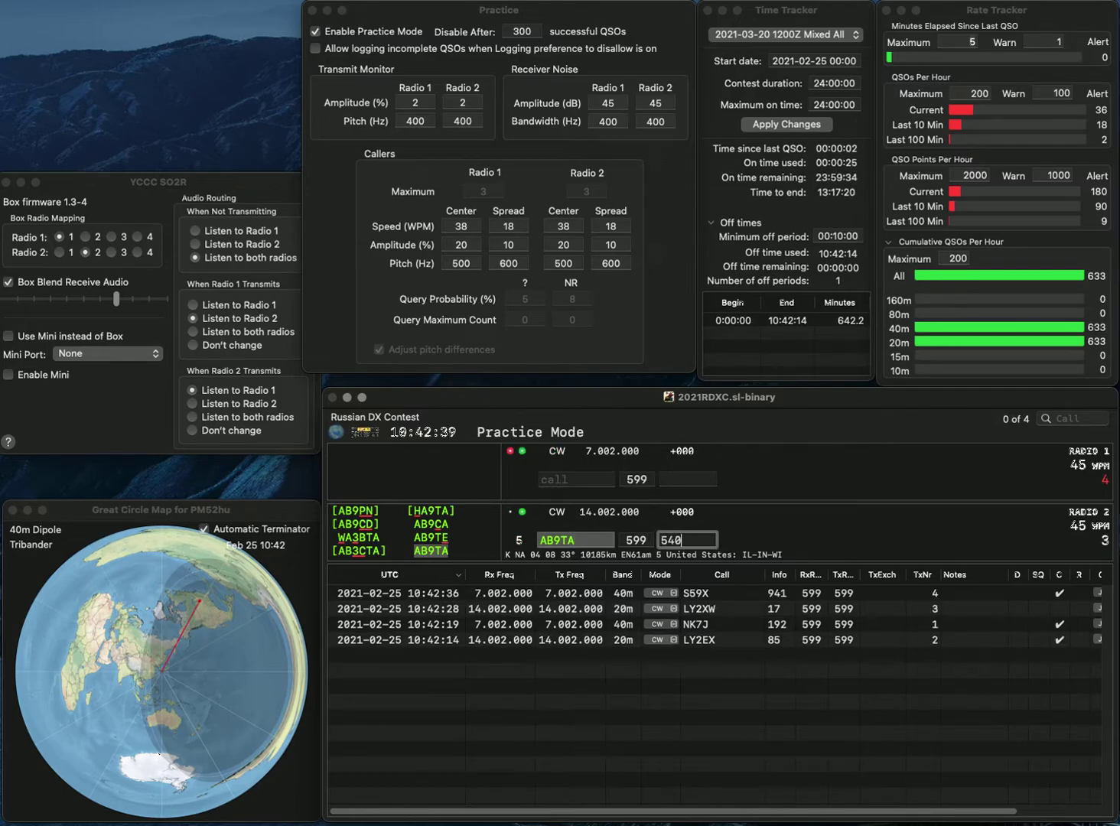
{"action": "type", "text": "0"}
{"action": "key", "text": "Return"}
{"action": "type", "text": "FB3JT"}
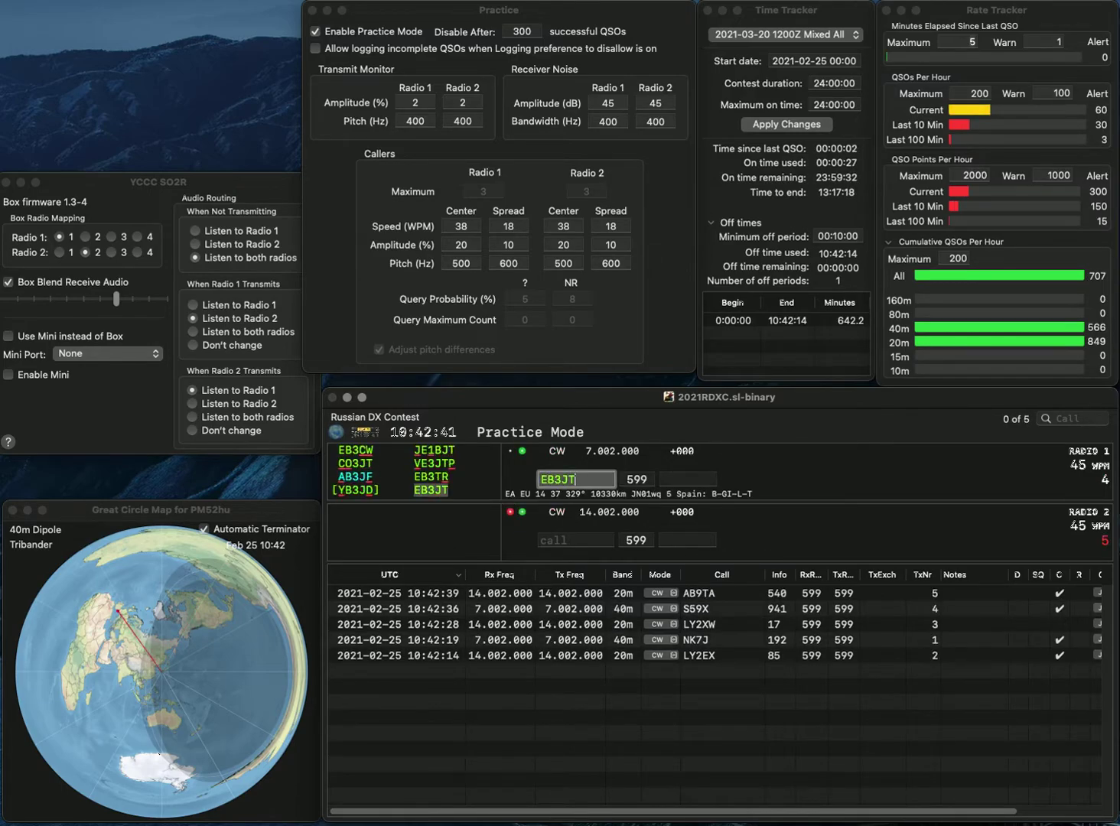
{"action": "key", "text": "Return"}
Step: Answer caller NO0V on Radio 2 and log EB3JT with exchange 624 on Radio 1
{"action": "type", "text": "NC"}
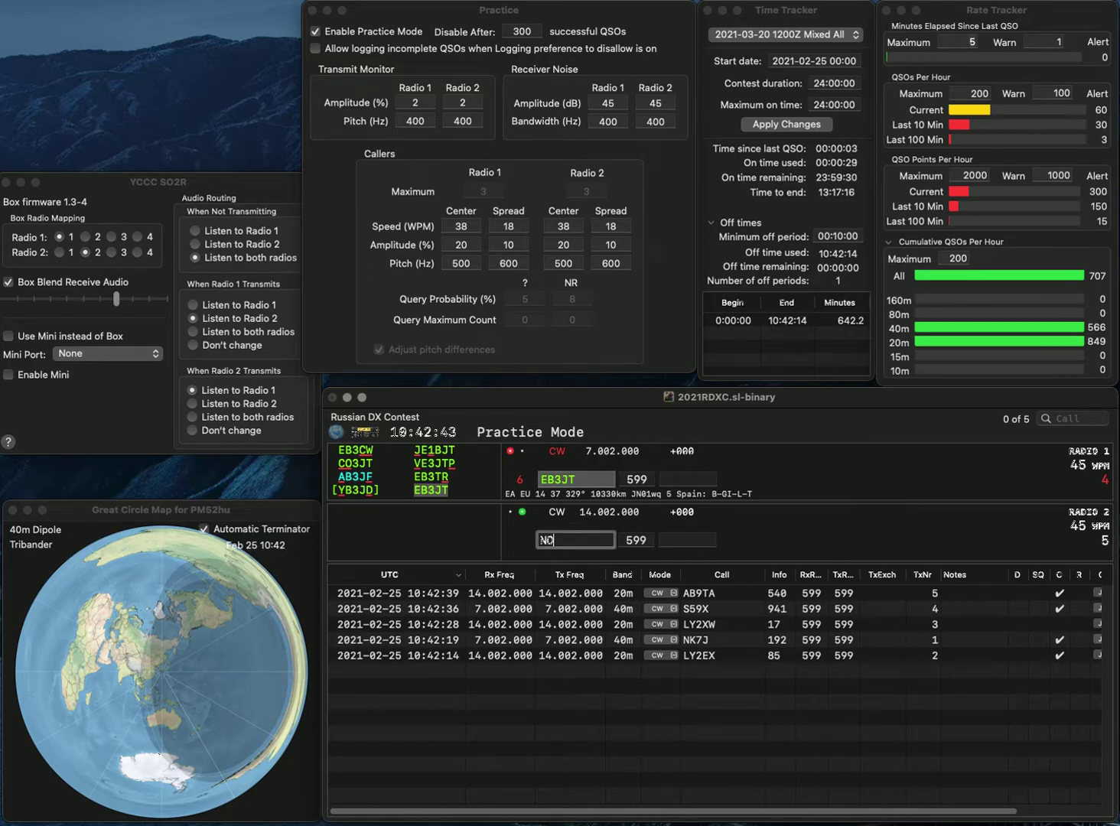
{"action": "type", "text": "V"}
{"action": "key", "text": "Return"}
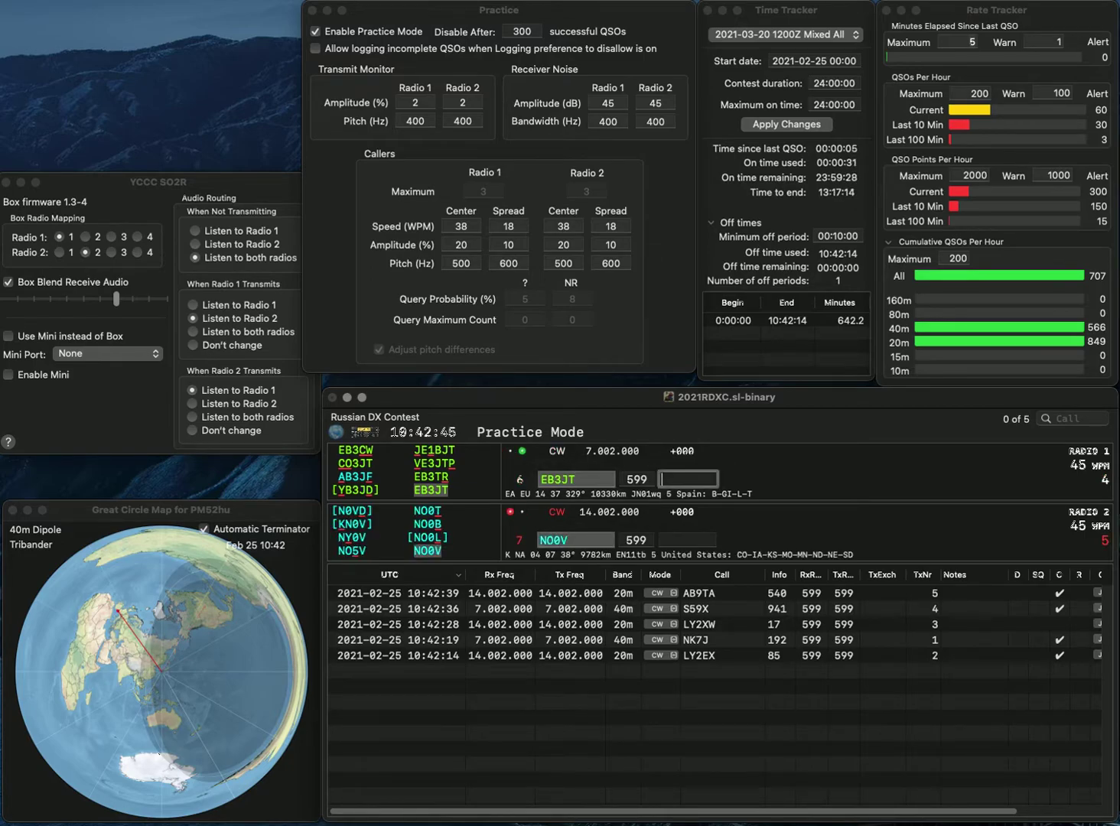
{"action": "type", "text": "6"}
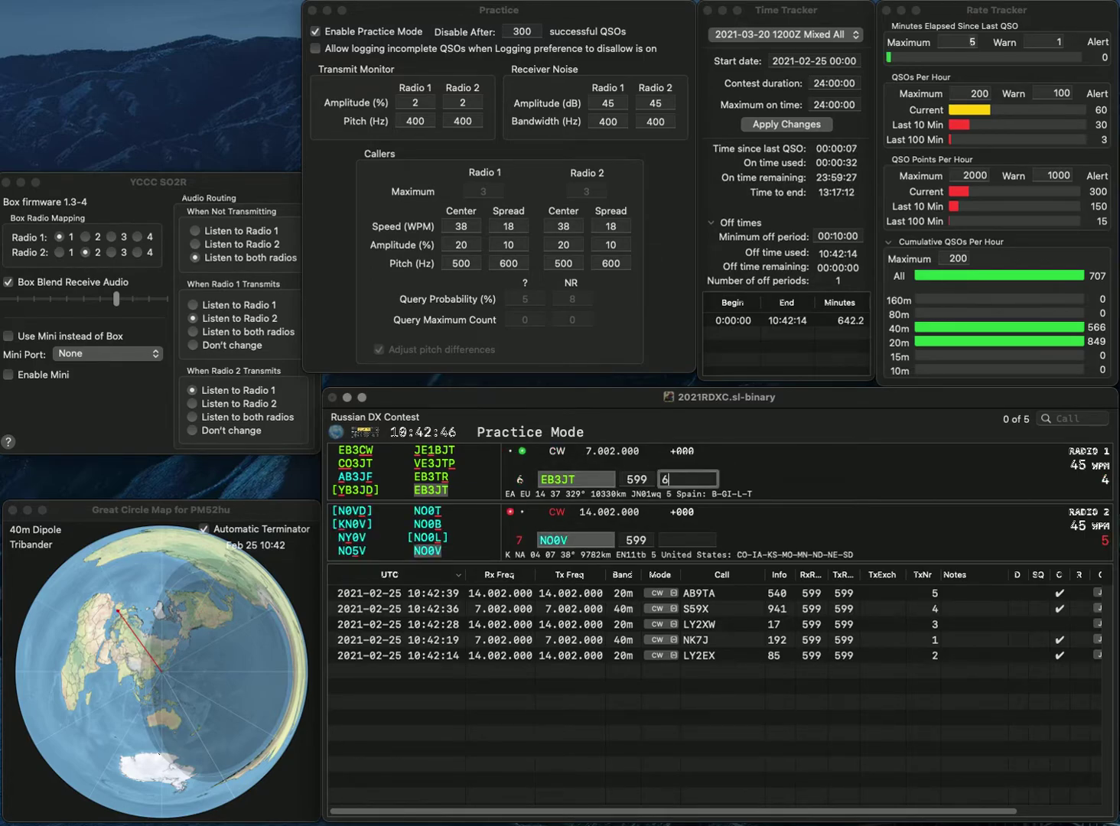
{"action": "type", "text": "24"}
{"action": "key", "text": "Return"}
{"action": "type", "text": "635"}
{"action": "key", "text": "Return"}
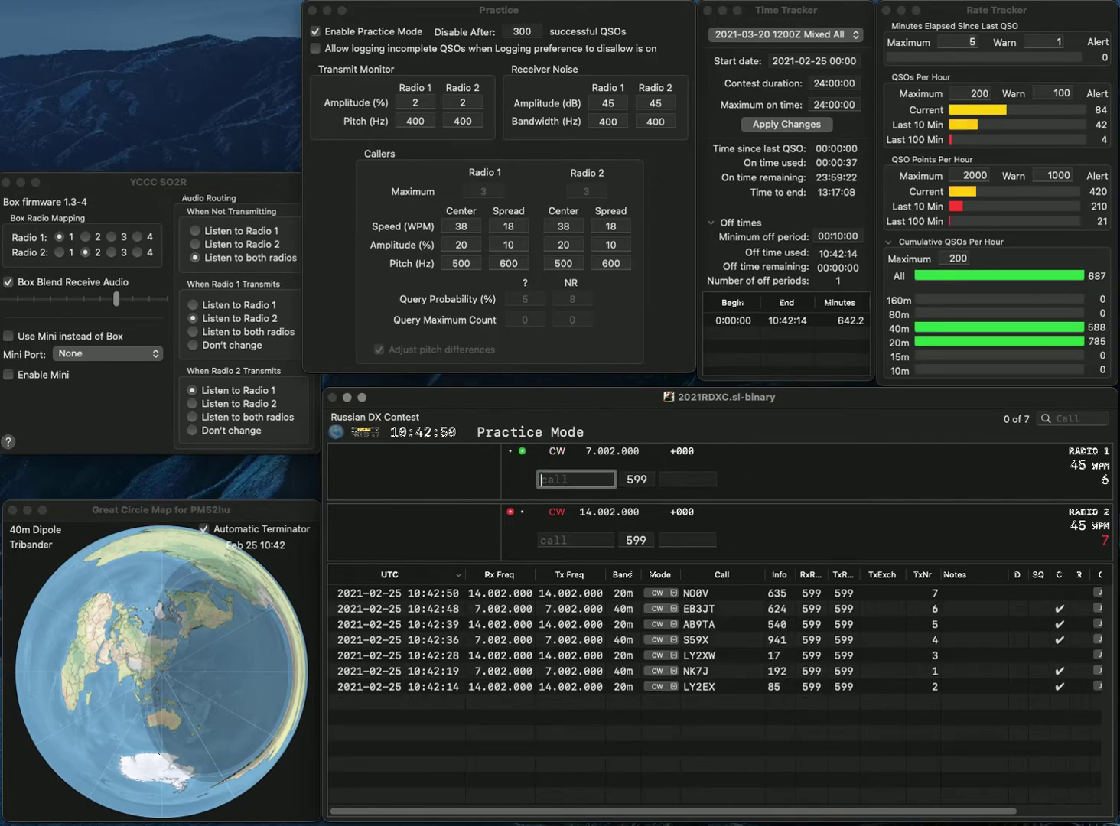
{"action": "type", "text": "OK1B"}
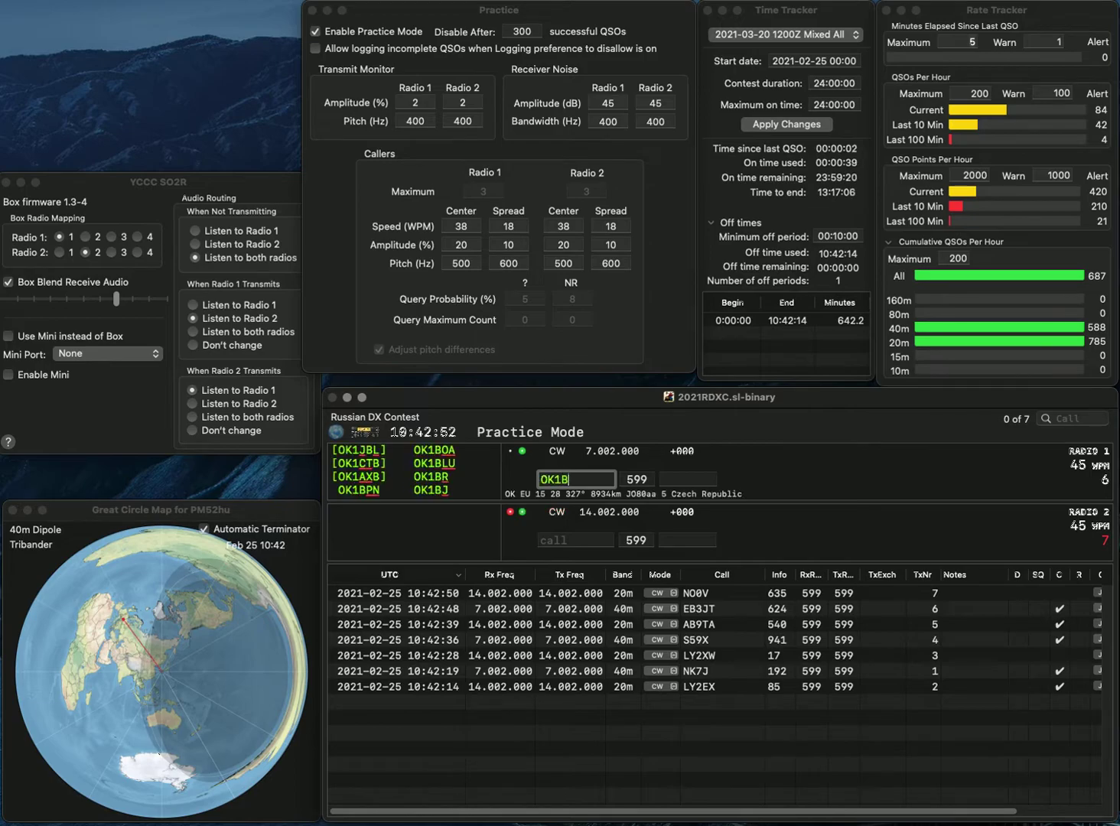
{"action": "type", "text": "PN"}
{"action": "key", "text": "Return"}
{"action": "type", "text": "ON4K"}
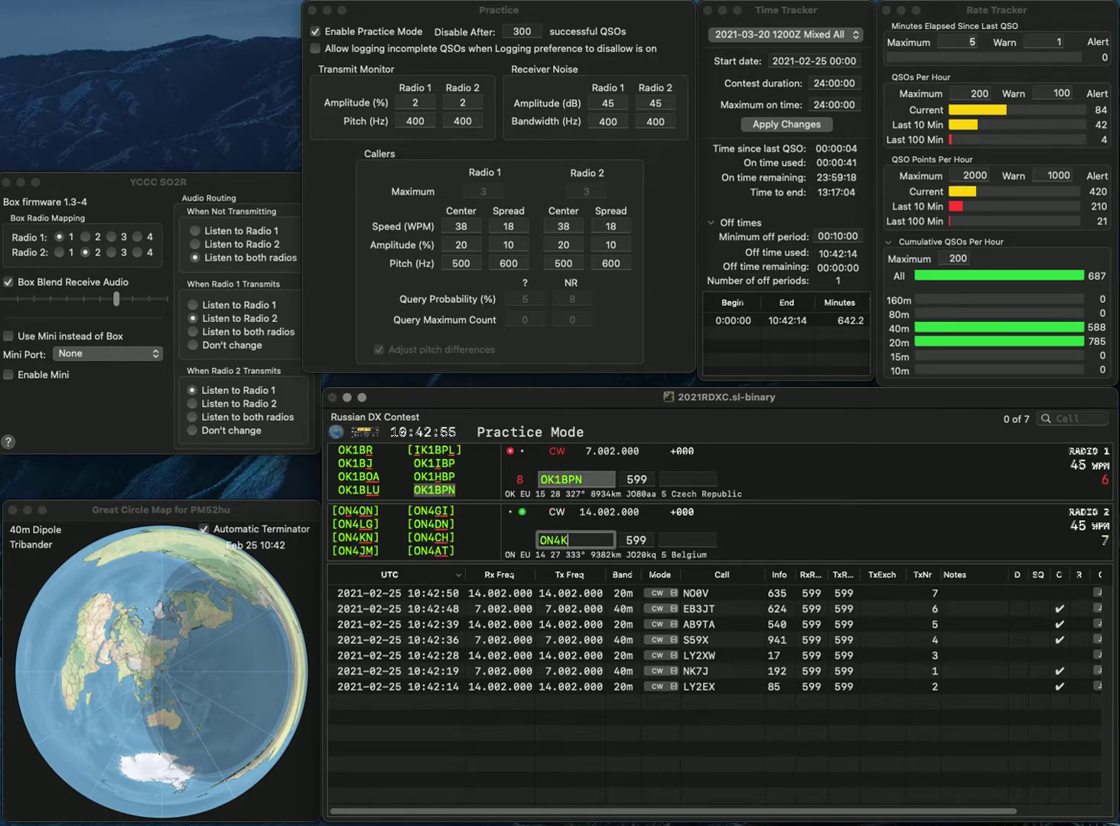
{"action": "type", "text": "CY"}
{"action": "key", "text": "Return"}
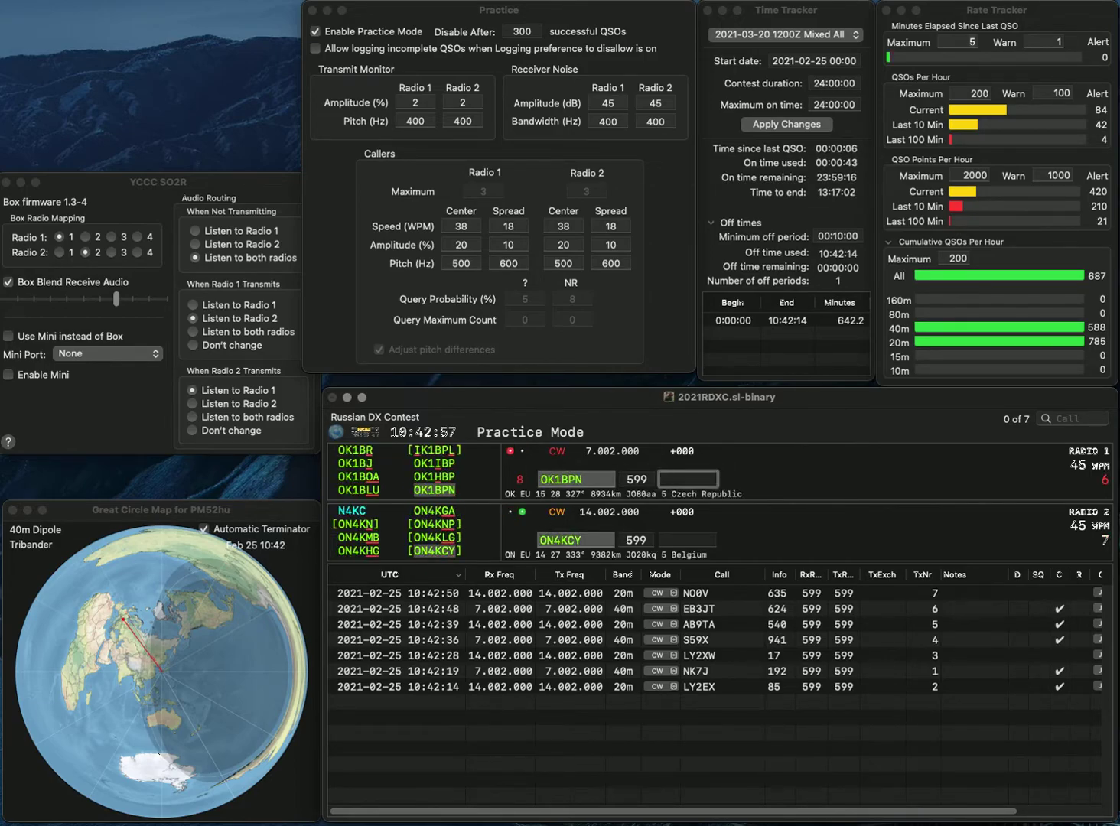
{"action": "type", "text": "146"}
{"action": "key", "text": "Return"}
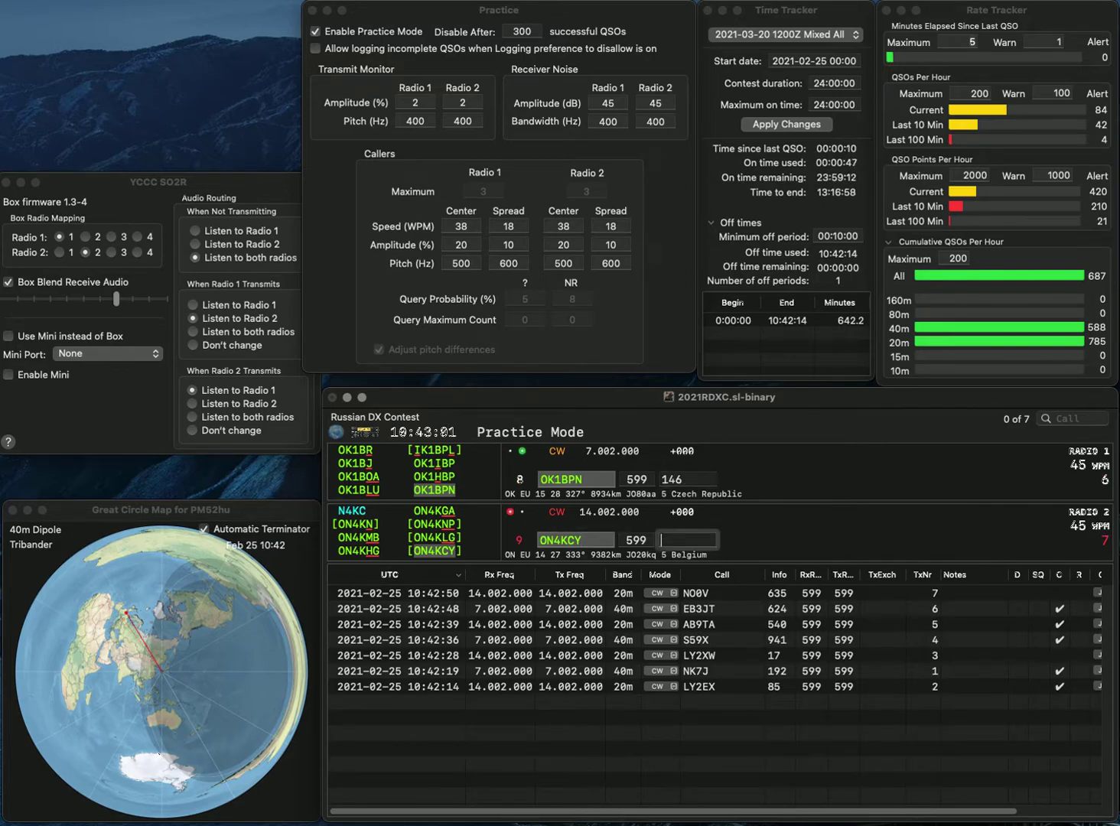
{"action": "type", "text": "630"}
{"action": "key", "text": "Return"}
{"action": "type", "text": "F6"}
{"action": "key", "text": "Return"}
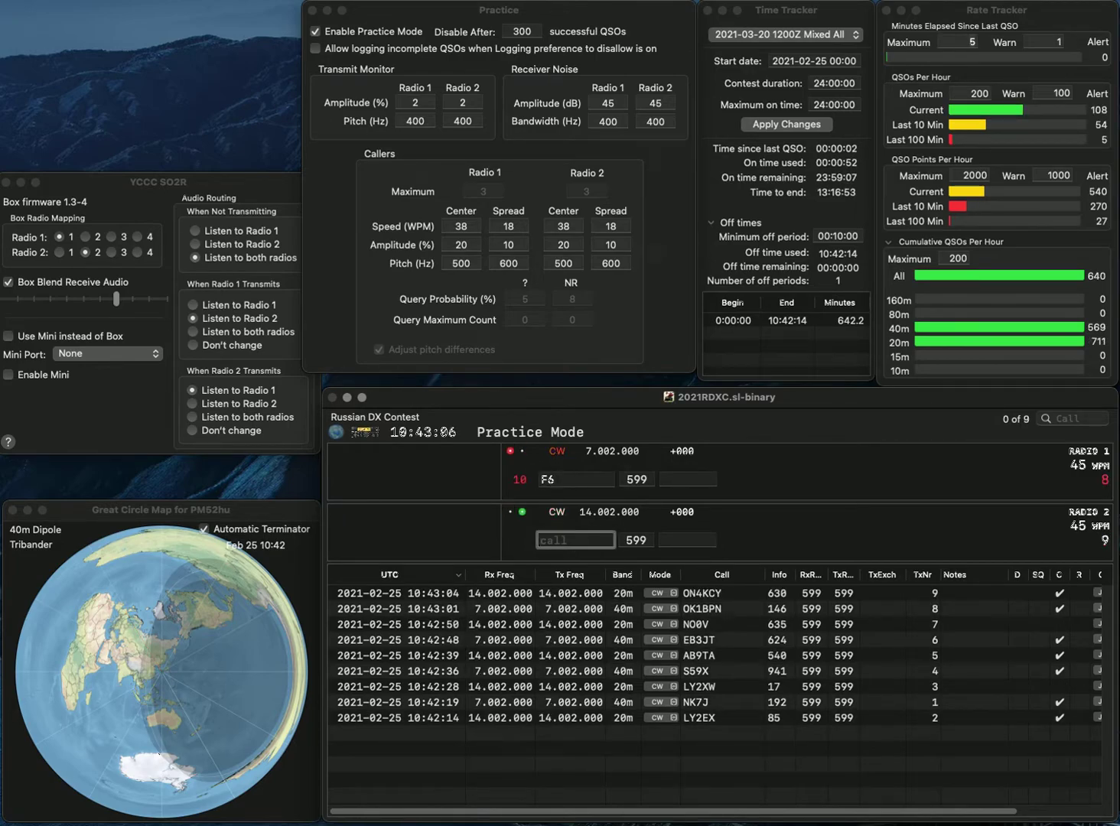
Step: Answer and log RA9W with exchange BA on Radio 2, and replace the partial call on Radio 1 with R8
{"action": "type", "text": "RA9W"}
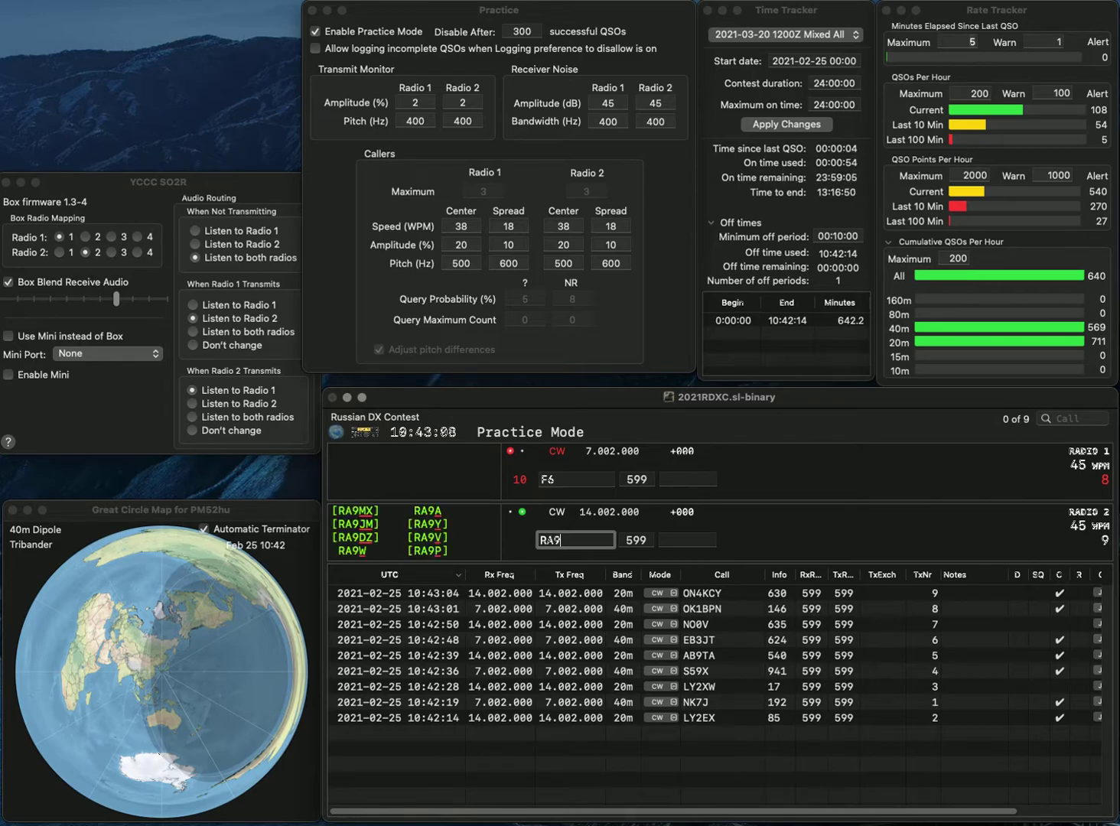
{"action": "key", "text": "Return"}
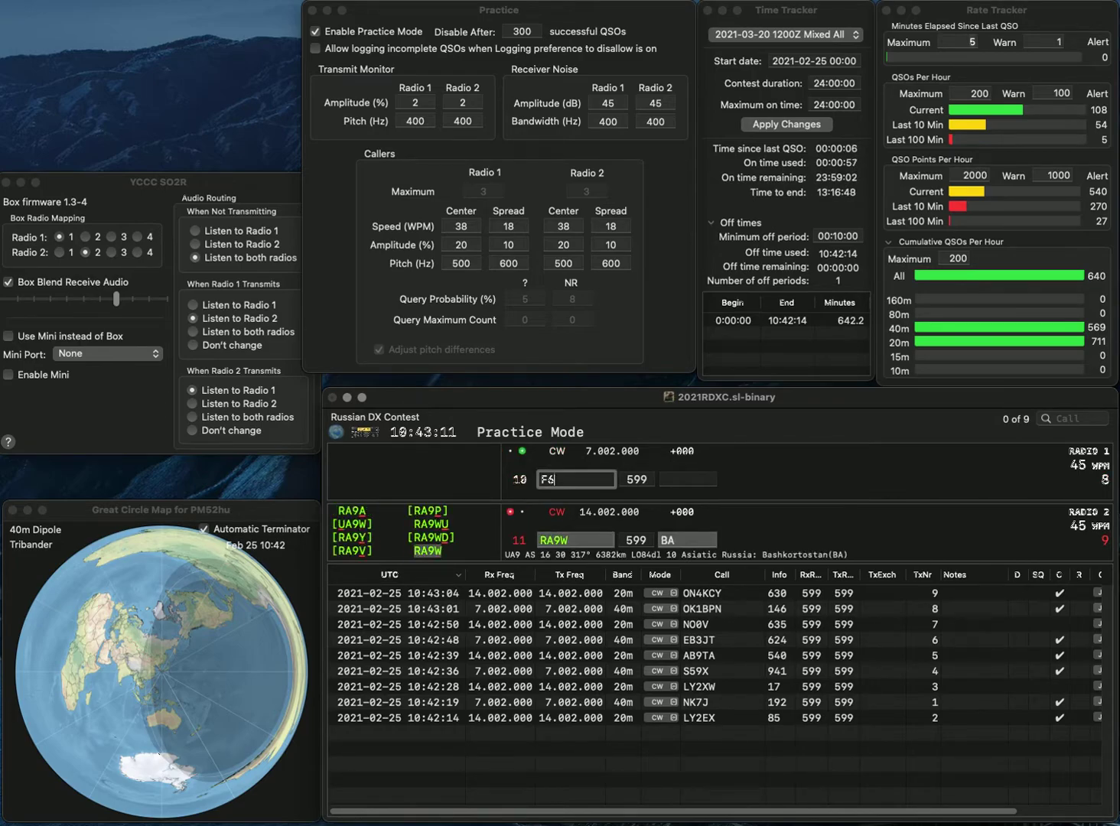
{"action": "key", "text": "BackSpace"}
{"action": "type", "text": "8"}
{"action": "key", "text": "Return"}
{"action": "key", "text": "Return"}
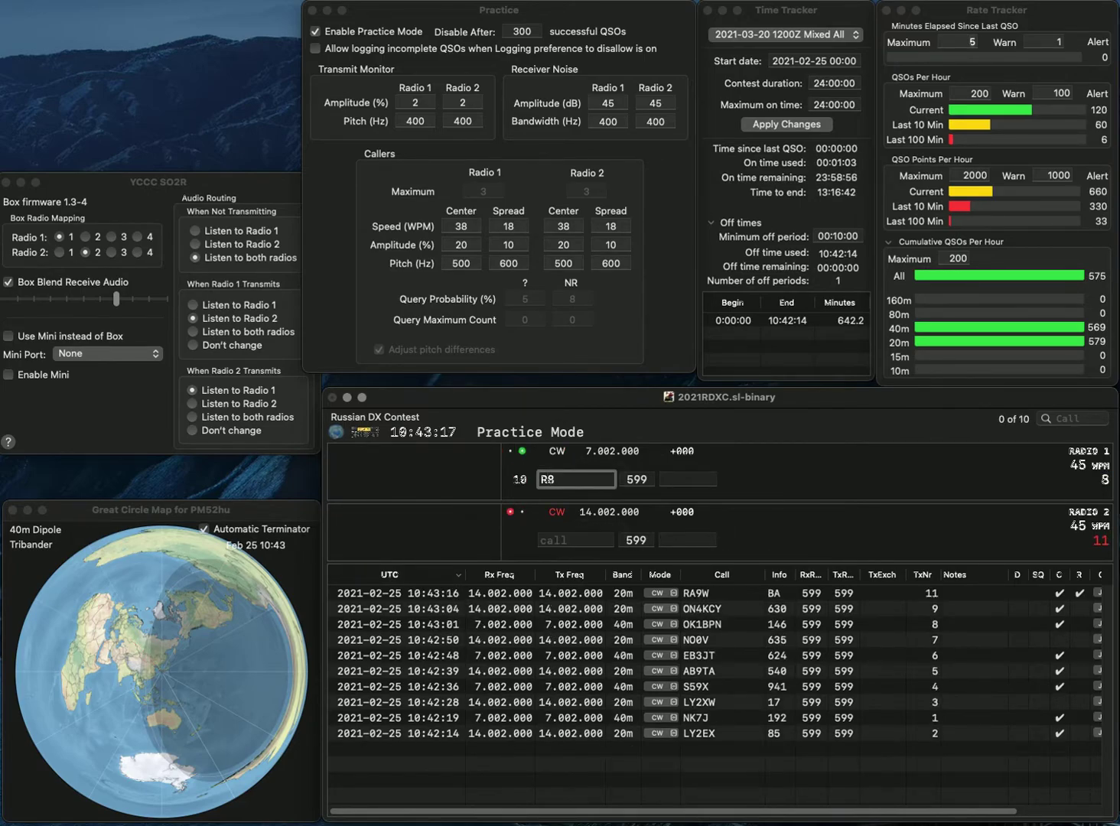
Step: Complete the Radio 1 call as R8US and log it with exchange KE, sending the partial call 4Z on Radio 2 in between
{"action": "type", "text": "US"}
{"action": "key", "text": "Return"}
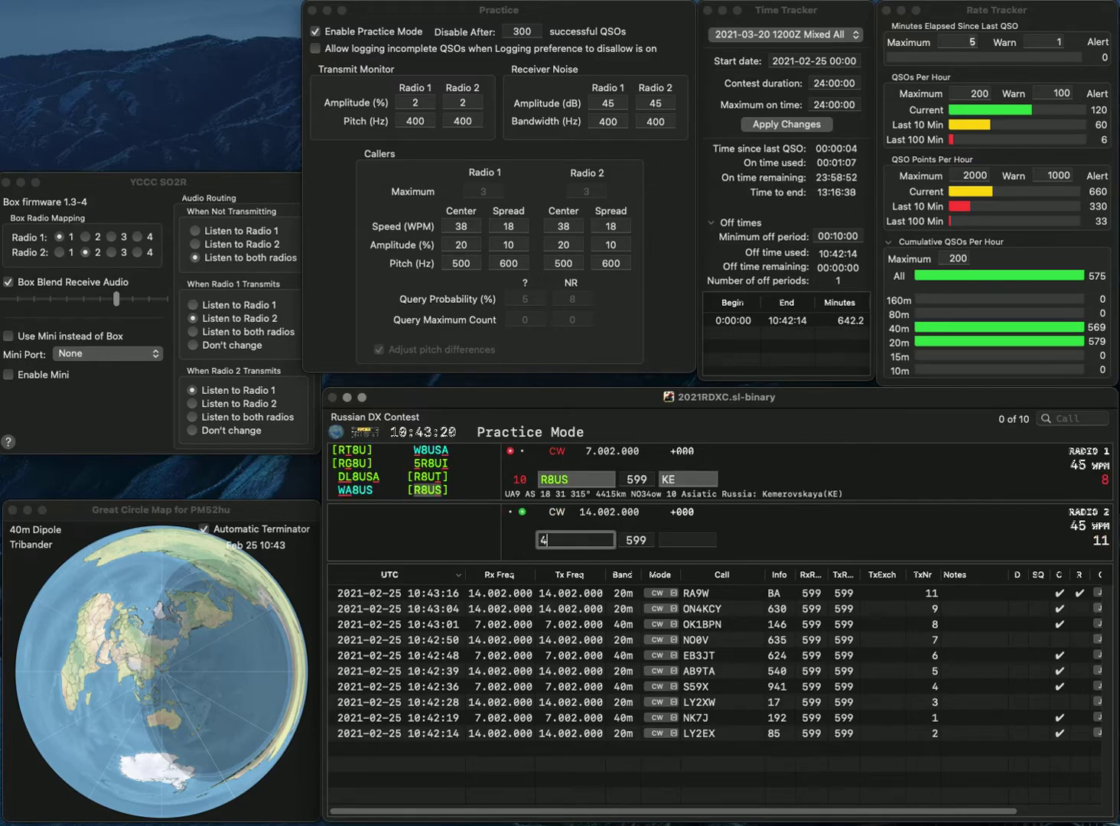
{"action": "type", "text": "4Z"}
{"action": "key", "text": "Return"}
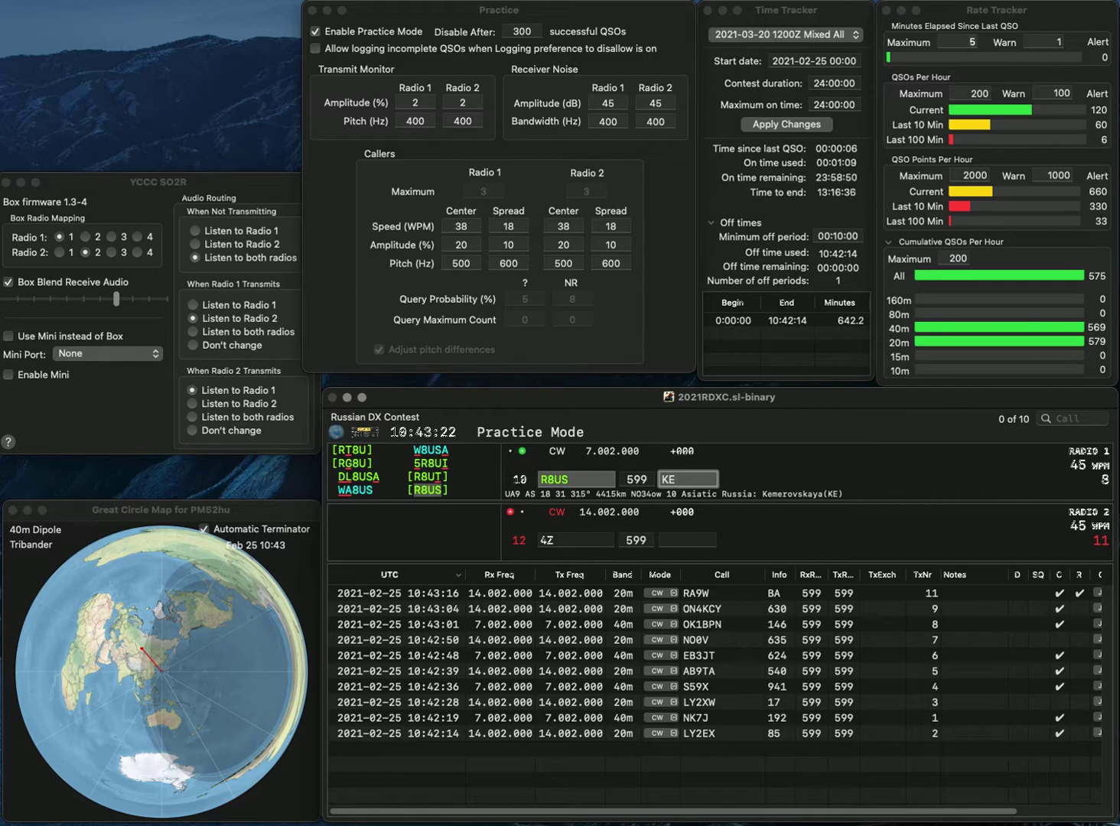
{"action": "key", "text": "Return"}
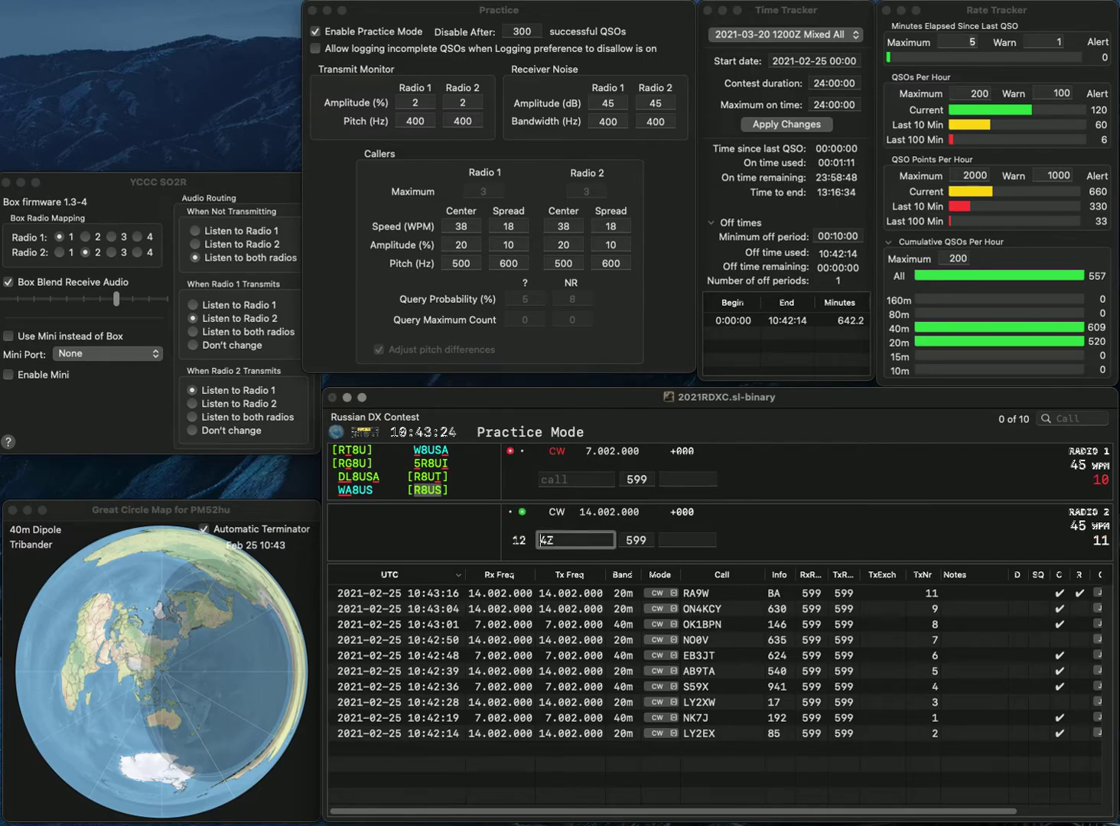
Step: Complete the Radio 2 call as AF4Z and answer caller NF2NY on Radio 1
{"action": "key", "text": "Home"}
{"action": "type", "text": "AF"}
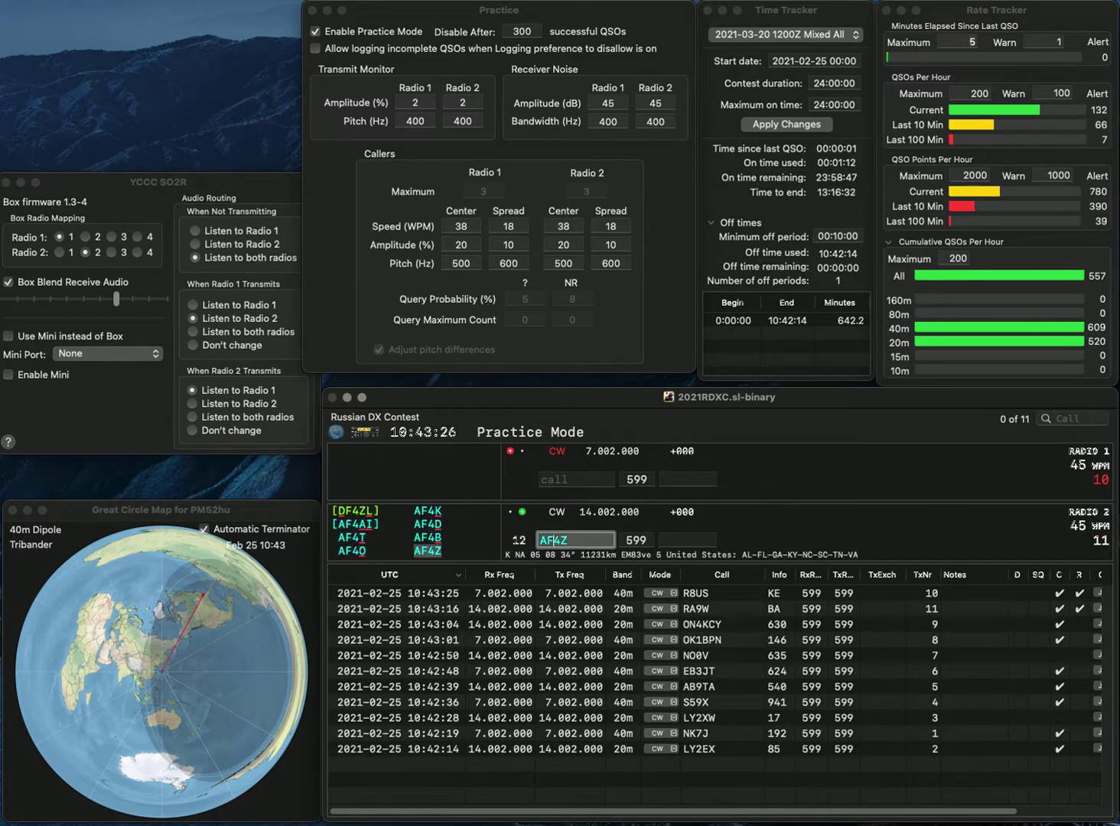
{"action": "key", "text": "Return"}
{"action": "type", "text": "NF2NY"}
{"action": "key", "text": "Return"}
{"action": "key", "text": "space"}
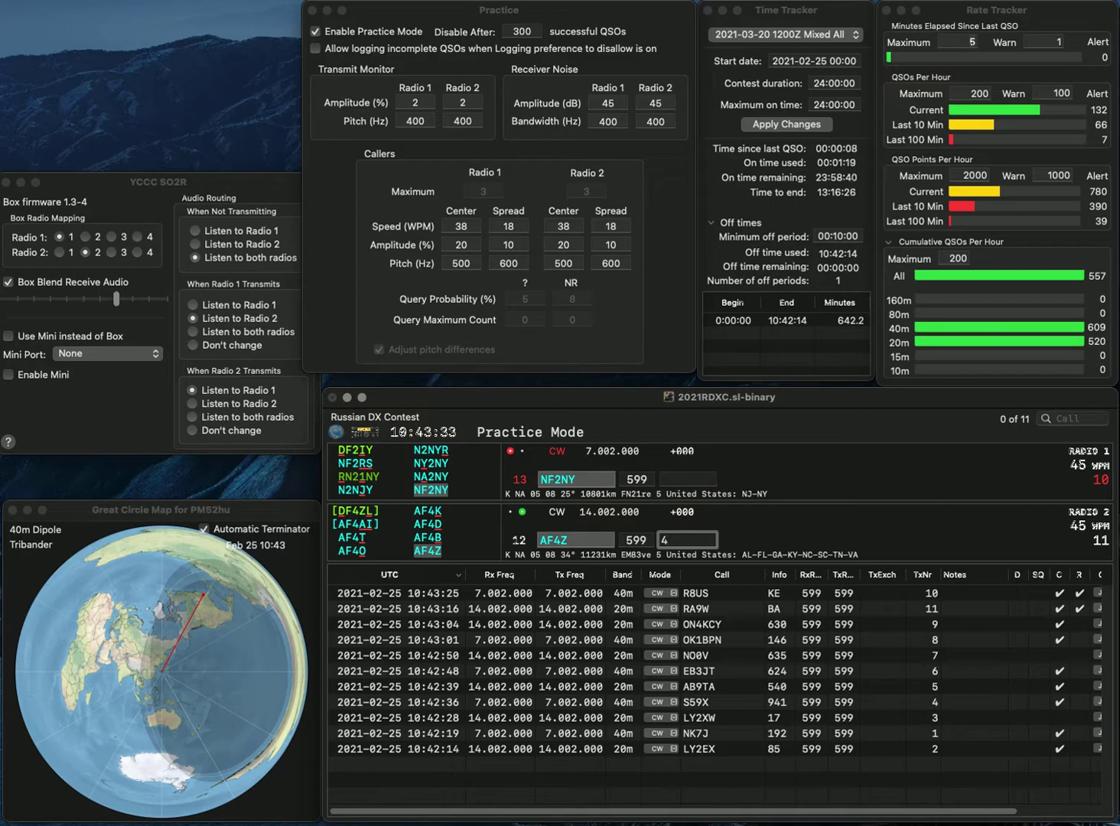
{"action": "type", "text": "9"}
{"action": "key", "text": "Return"}
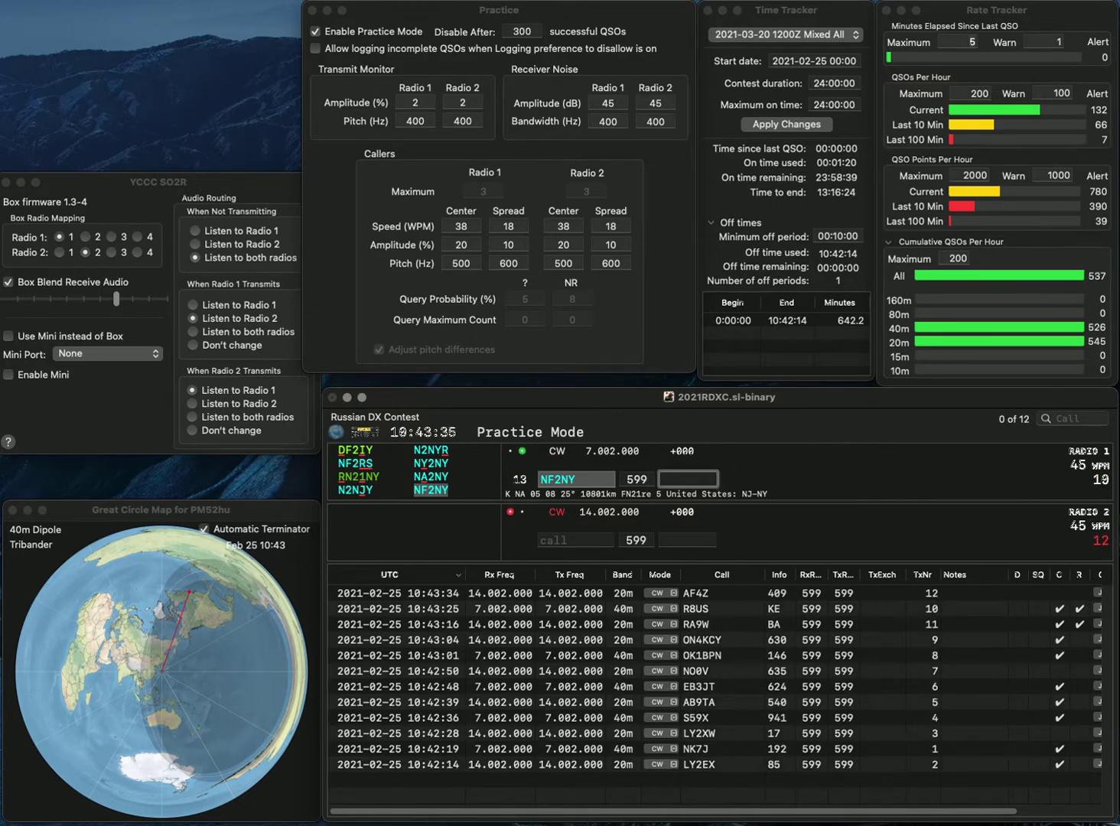
{"action": "type", "text": "779"}
{"action": "key", "text": "Return"}
Step: Send the partial call PX on Radio 2 and answer caller UX4U on Radio 1
{"action": "type", "text": "SP"}
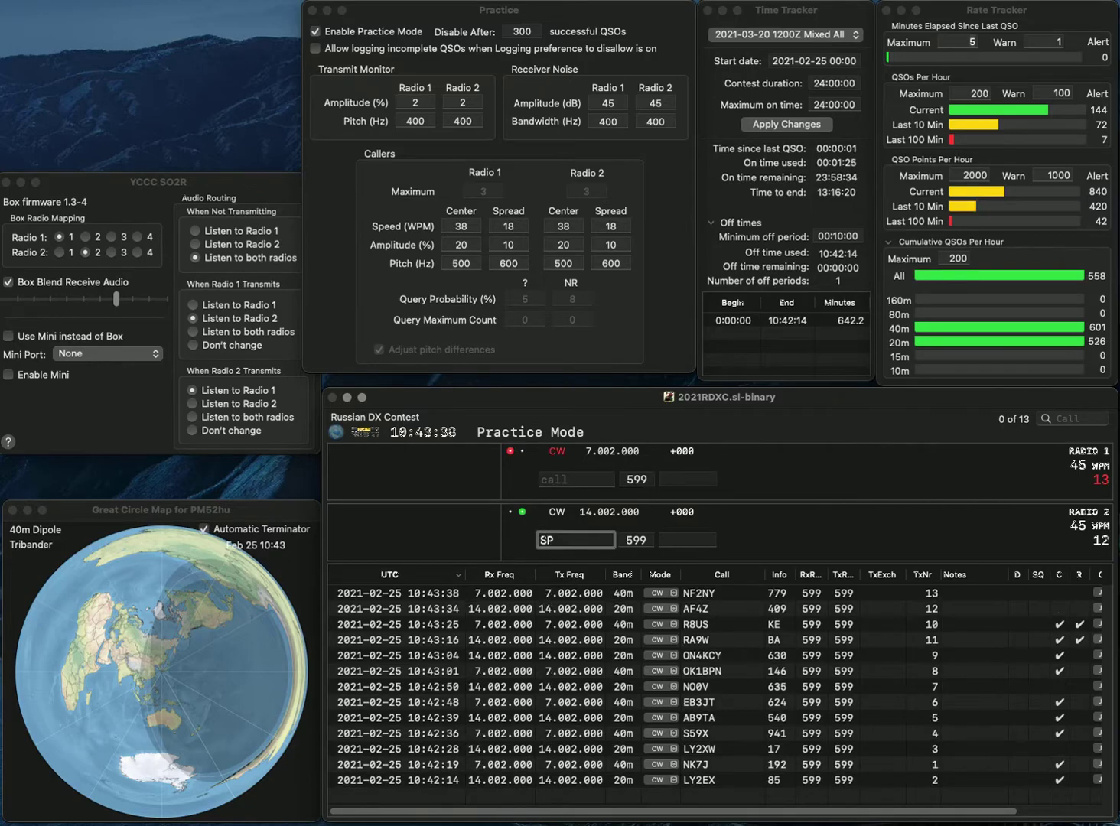
{"action": "type", "text": "X"}
{"action": "key", "text": "Left"}
{"action": "key", "text": "Left"}
{"action": "key", "text": "BackSpace"}
{"action": "key", "text": "Return"}
{"action": "type", "text": "UX4U"}
{"action": "key", "text": "Return"}
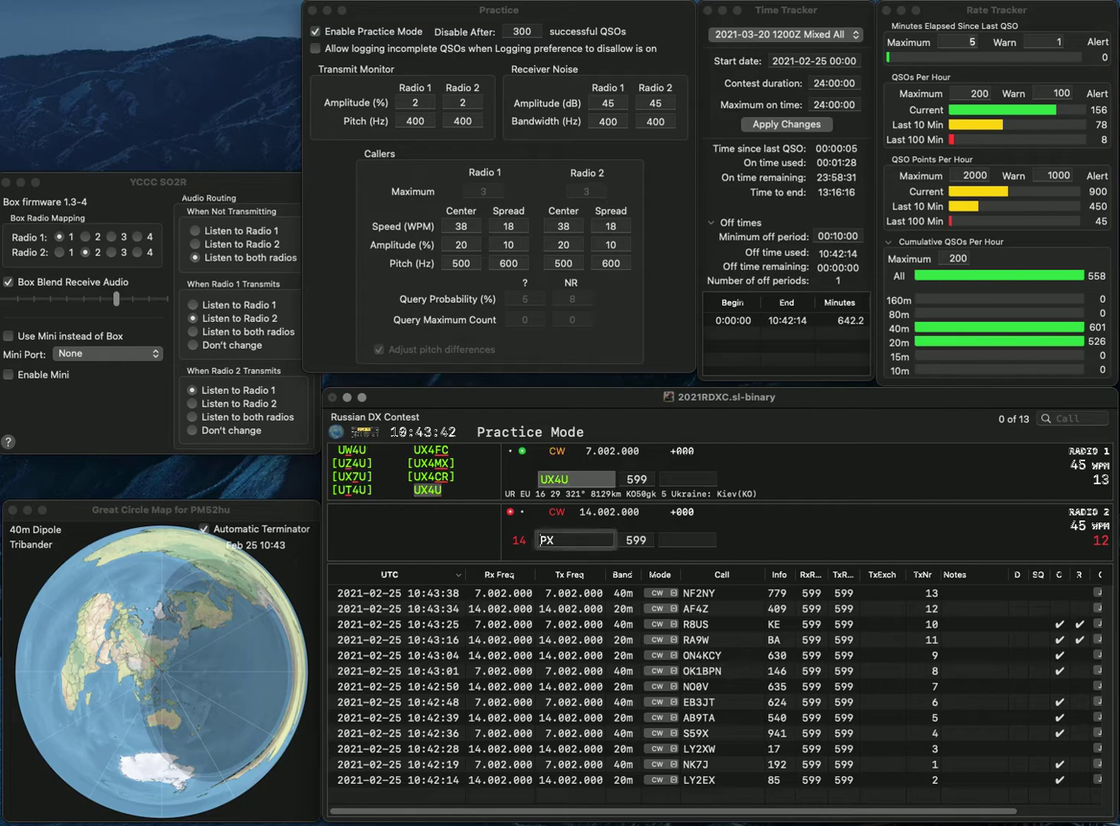
Step: Correct the partial call on Radio 2 to IR1X and send that caller the exchange
{"action": "type", "text": "IR"}
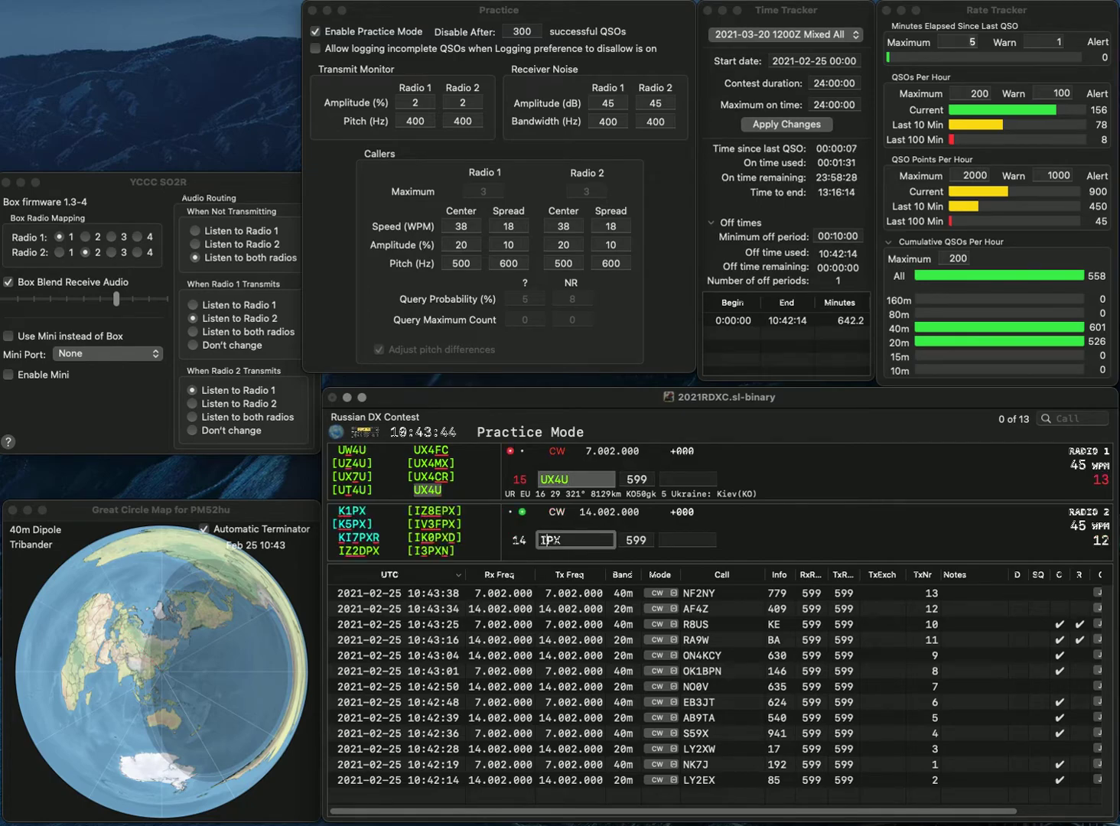
{"action": "key", "text": "Delete"}
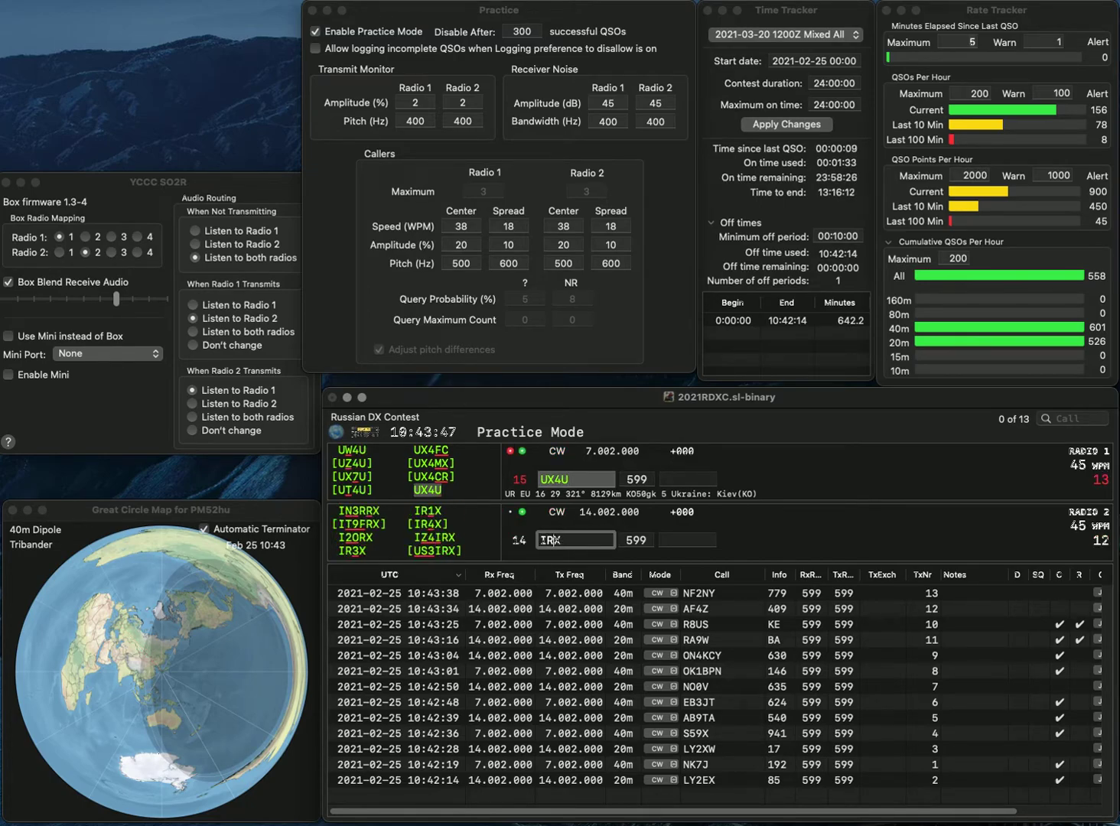
{"action": "type", "text": "1"}
{"action": "key", "text": "Return"}
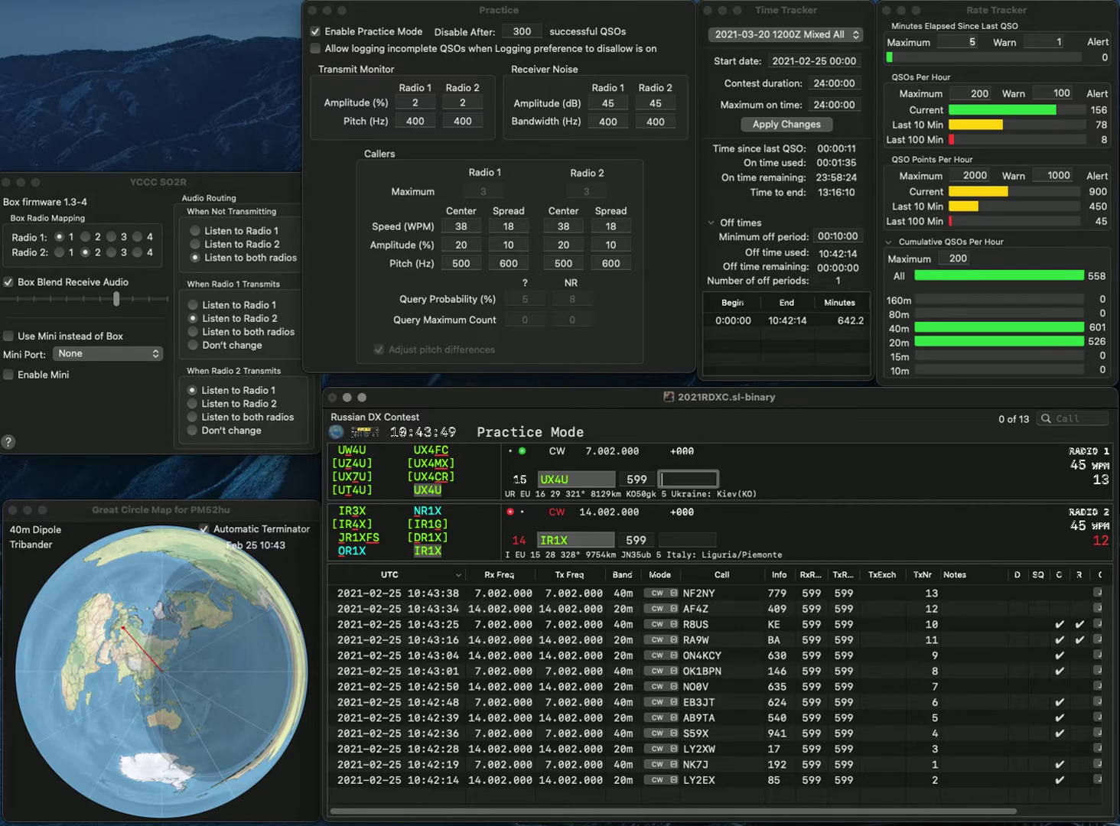
{"action": "type", "text": "22"}
{"action": "key", "text": "Return"}
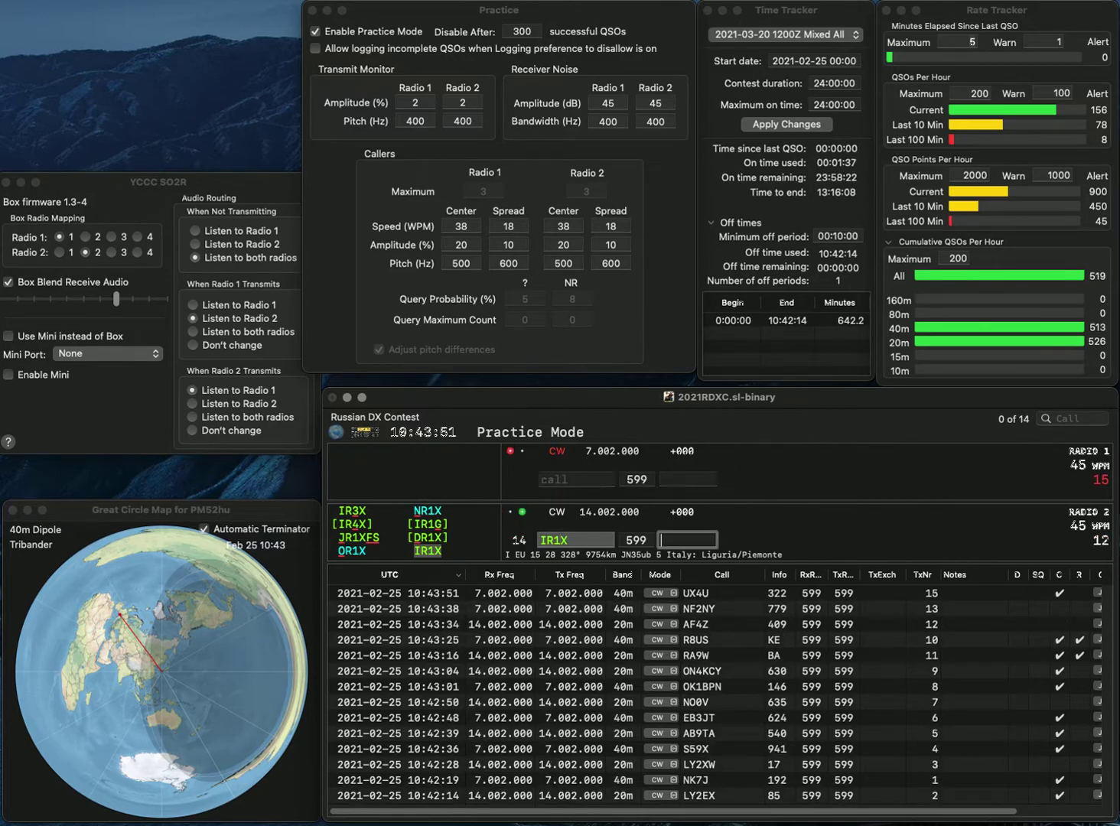
{"action": "type", "text": "4"}
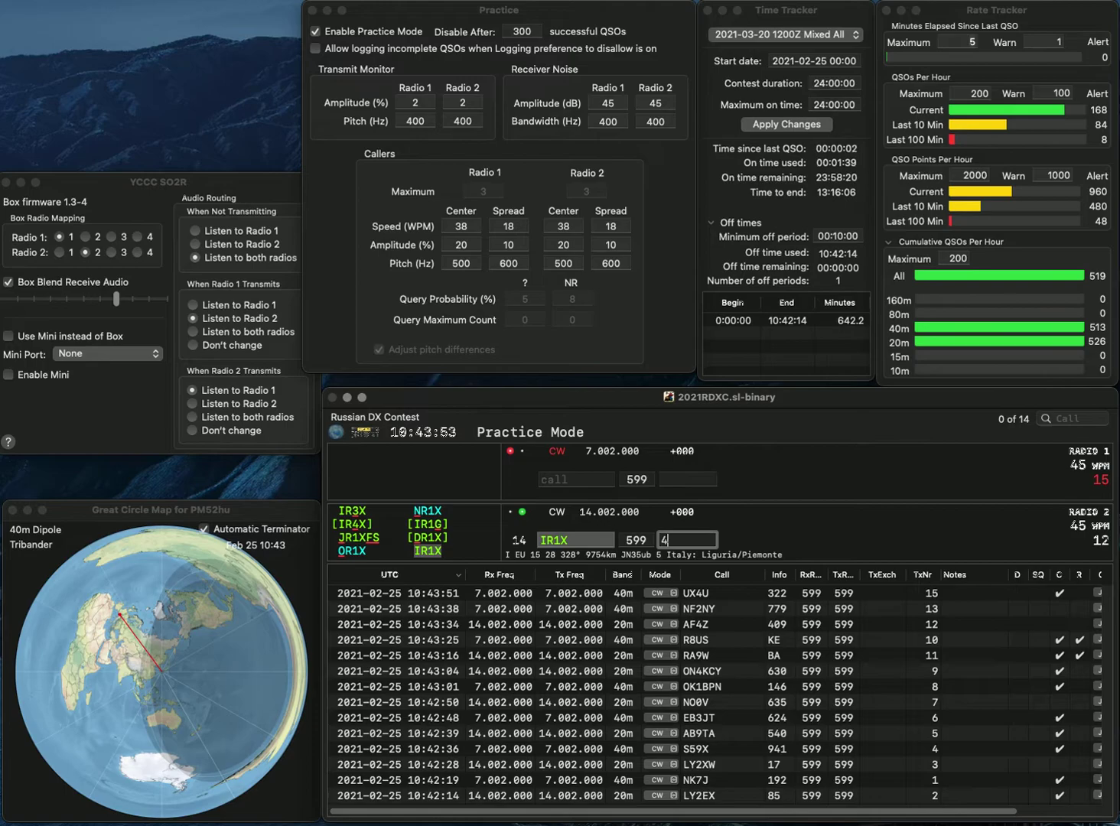
{"action": "type", "text": "30"}
{"action": "key", "text": "Return"}
{"action": "type", "text": "F4"}
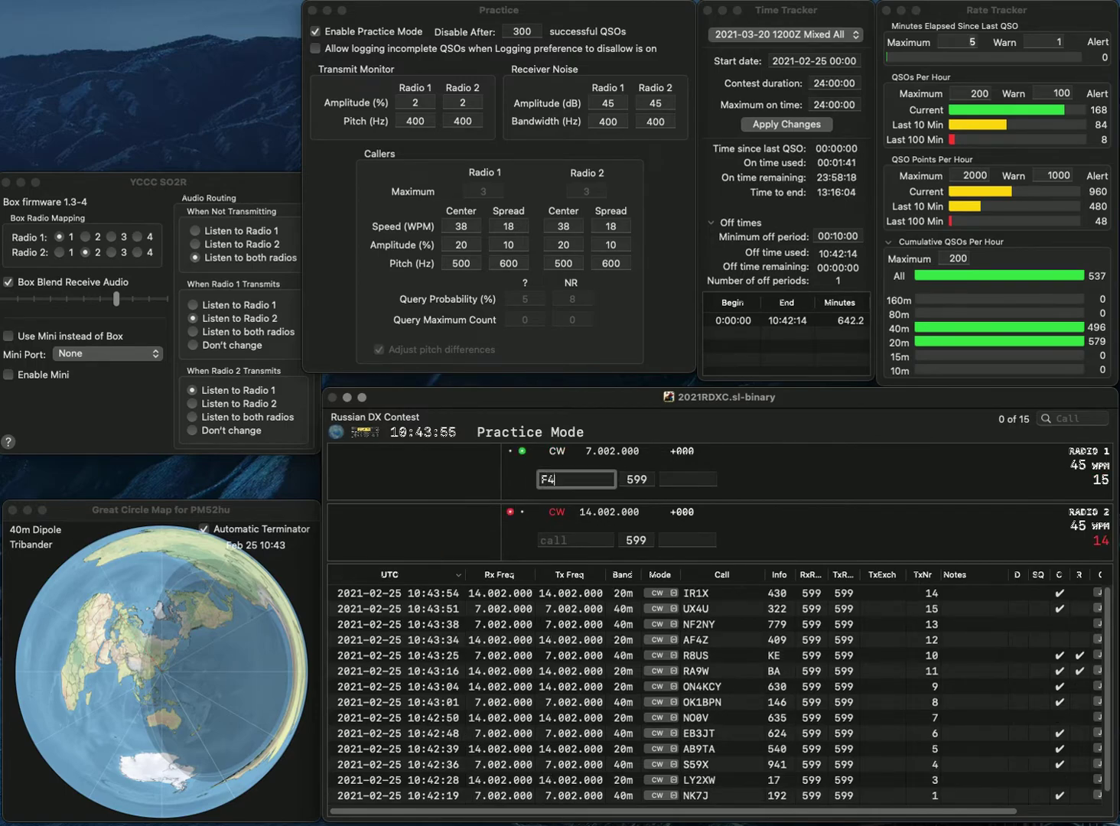
{"action": "type", "text": "RJG"}
{"action": "key", "text": "Return"}
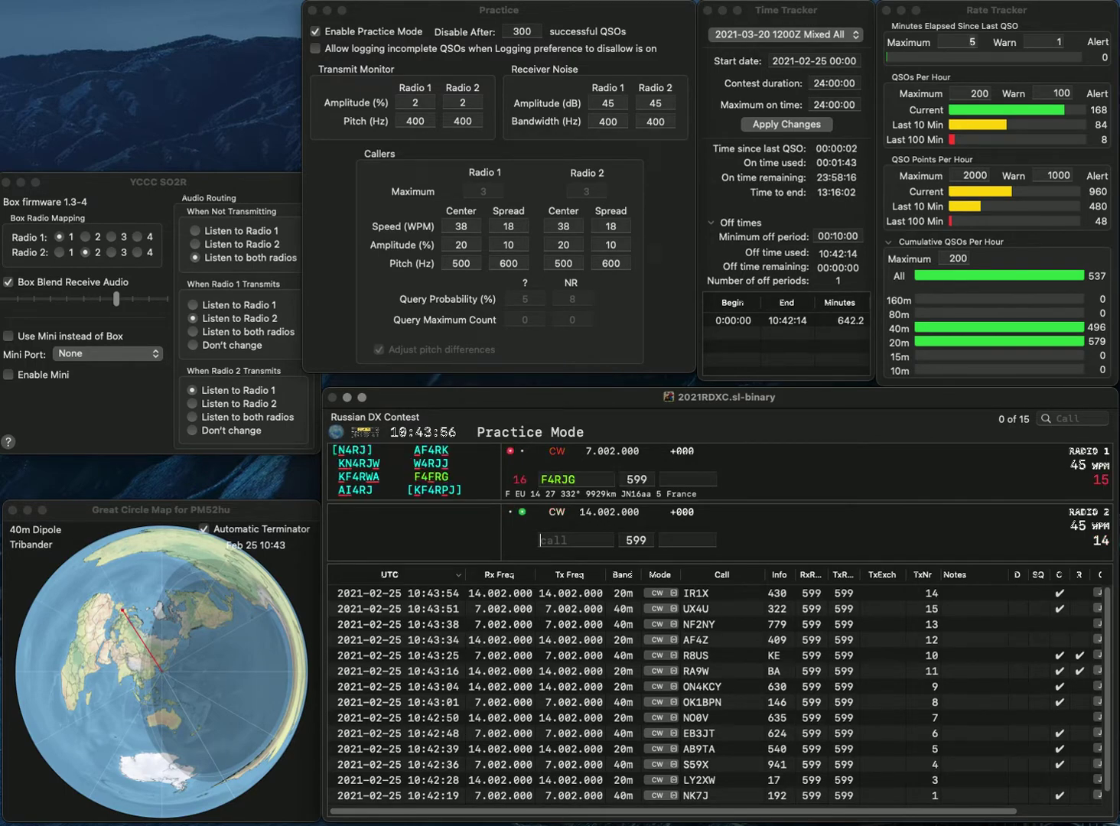
{"action": "type", "text": "V"}
{"action": "key", "text": "BackSpace"}
{"action": "type", "text": "A9CHL"}
{"action": "key", "text": "Return"}
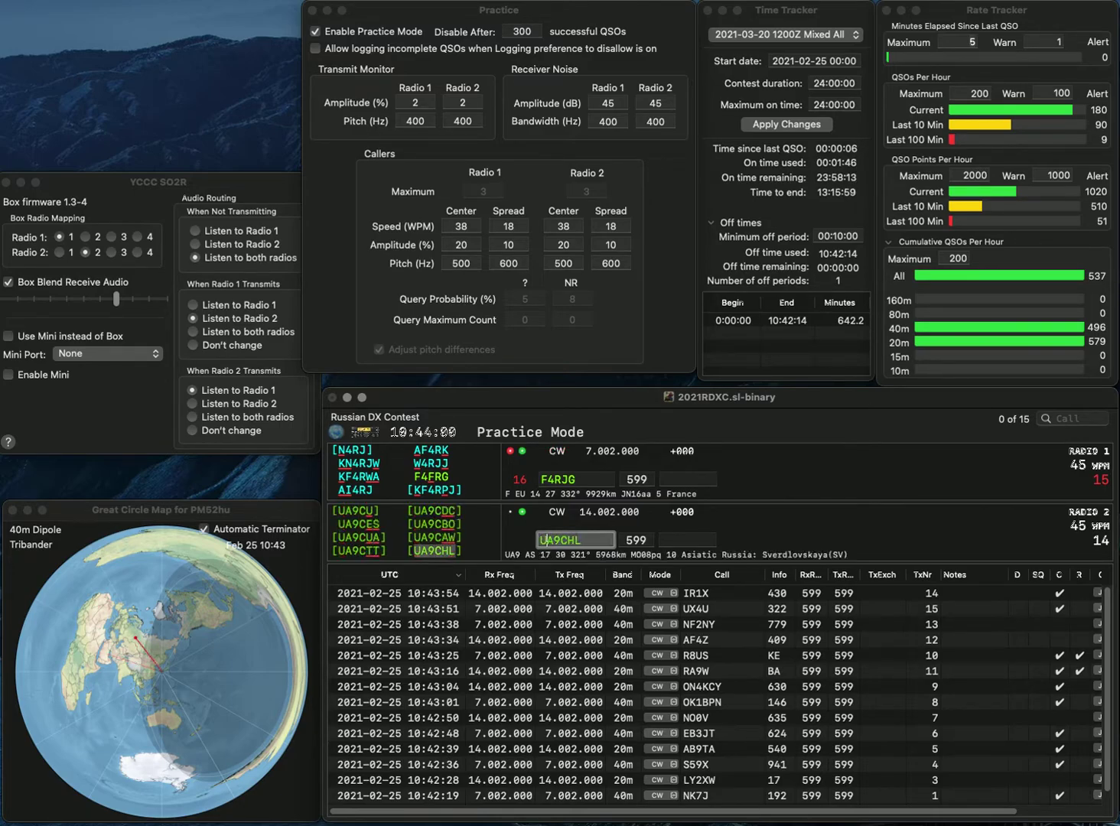
{"action": "key", "text": "Left"}
{"action": "key", "text": "BackSpace"}
{"action": "type", "text": "F"}
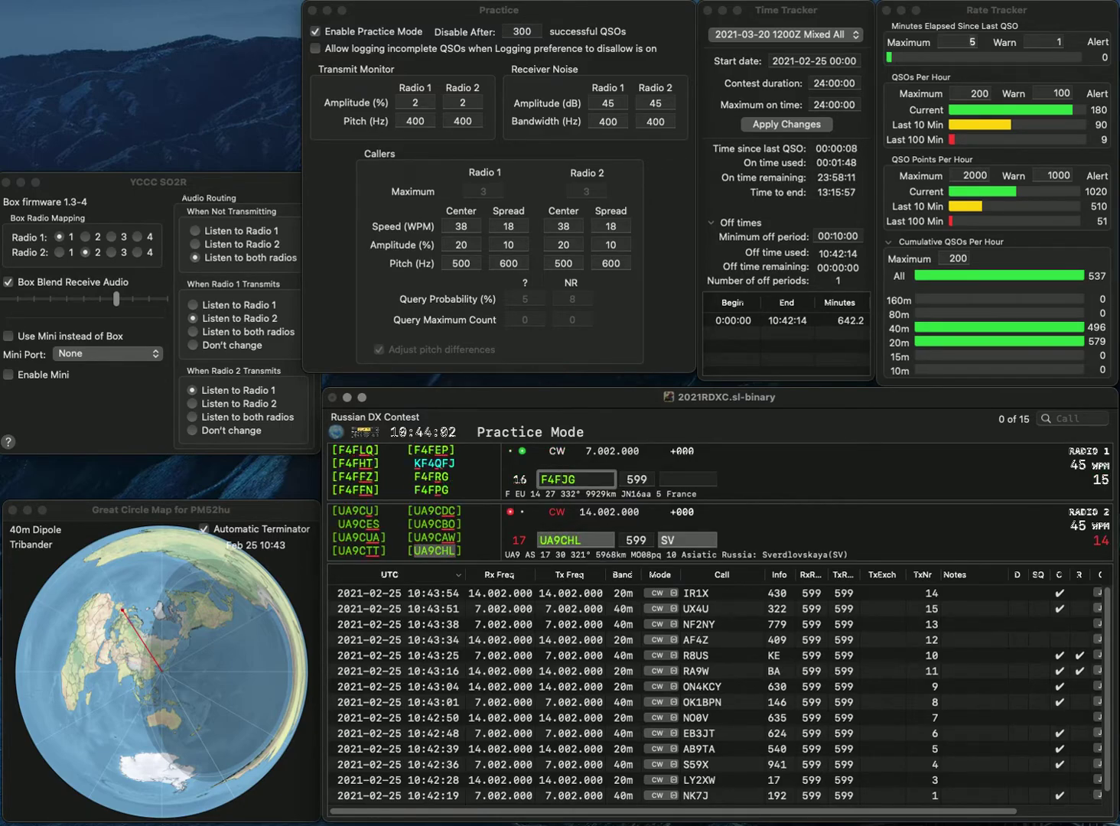
{"action": "key", "text": "Delete"}
{"action": "type", "text": "R"}
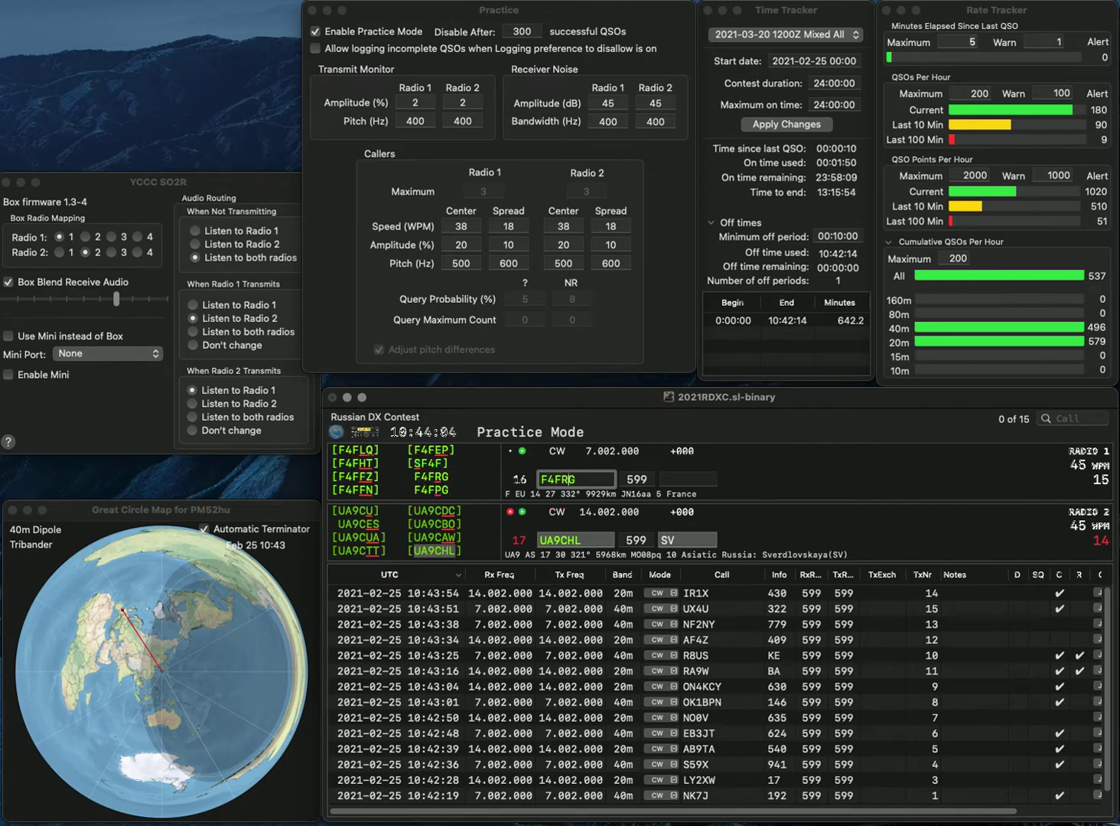
{"action": "key", "text": "Return"}
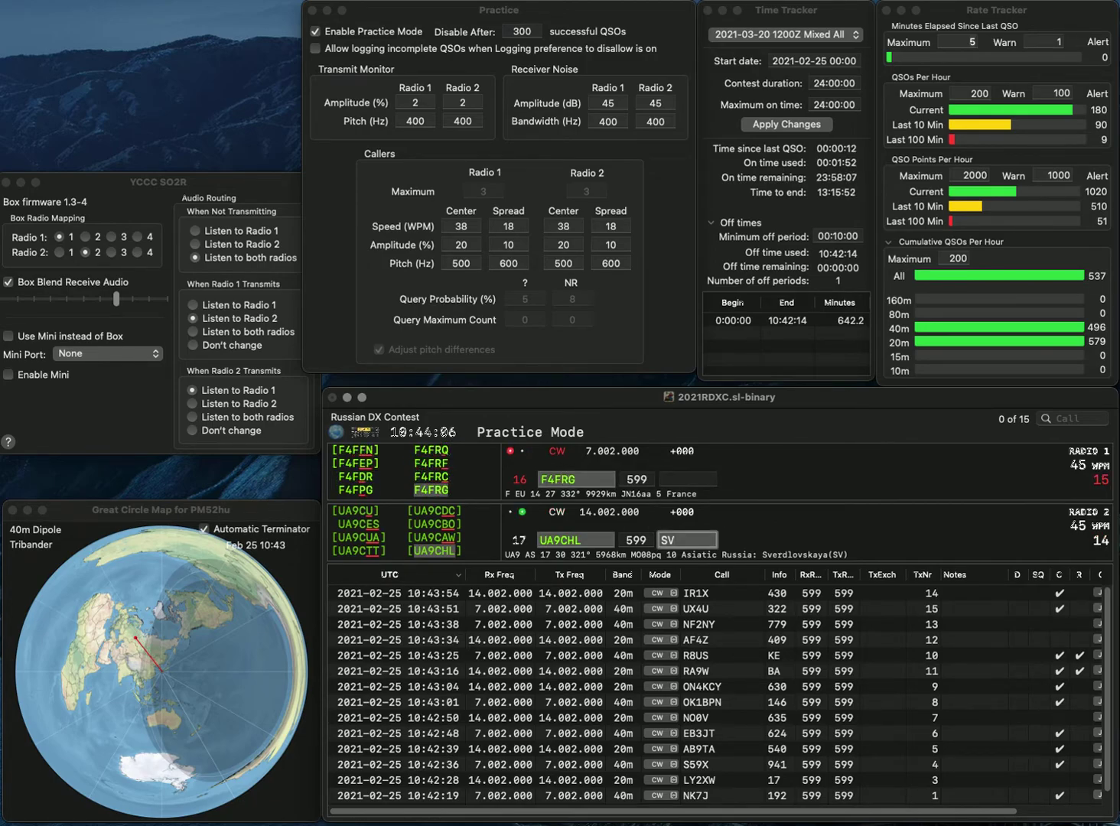
{"action": "key", "text": "Return"}
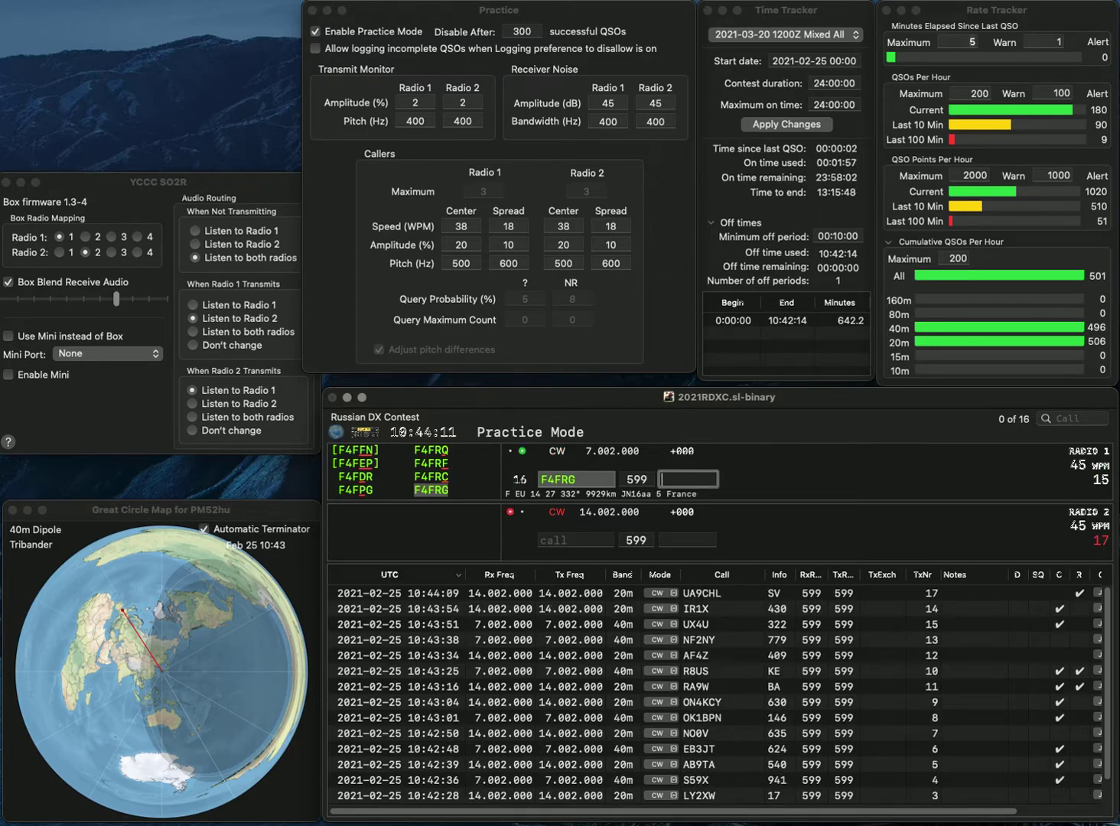
Step: Correct the Radio 1 call to F4FPG and send that caller the exchange again
{"action": "left_click", "coordinate": [568, 480]}
{"action": "key", "text": "BackSpace"}
{"action": "type", "text": "P"}
{"action": "key", "text": "Return"}
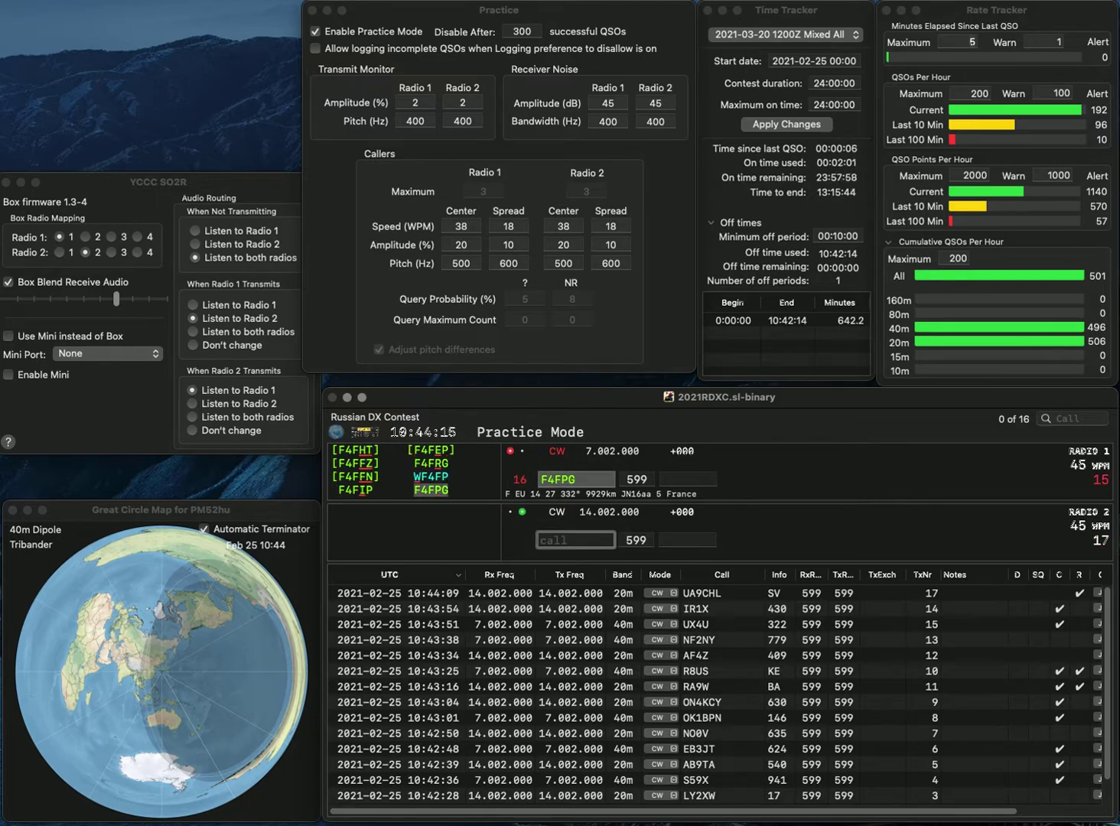
{"action": "type", "text": "EA4CCX"}
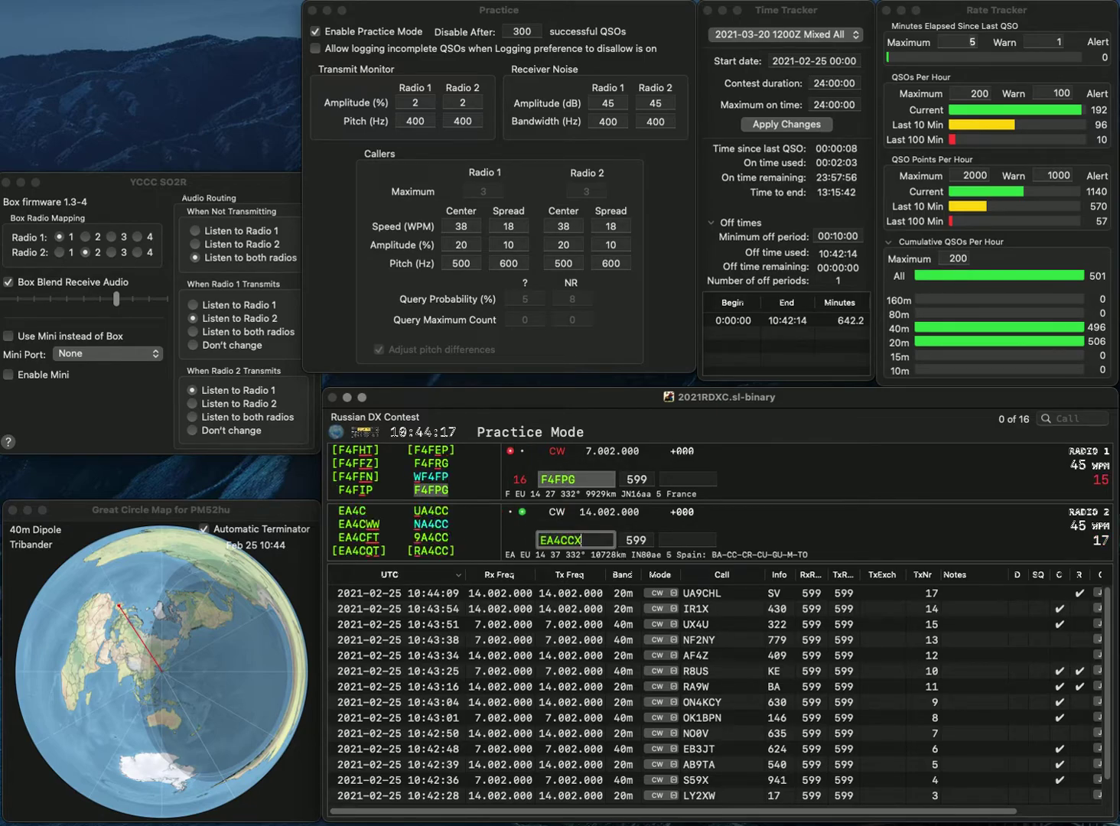
{"action": "key", "text": "Return"}
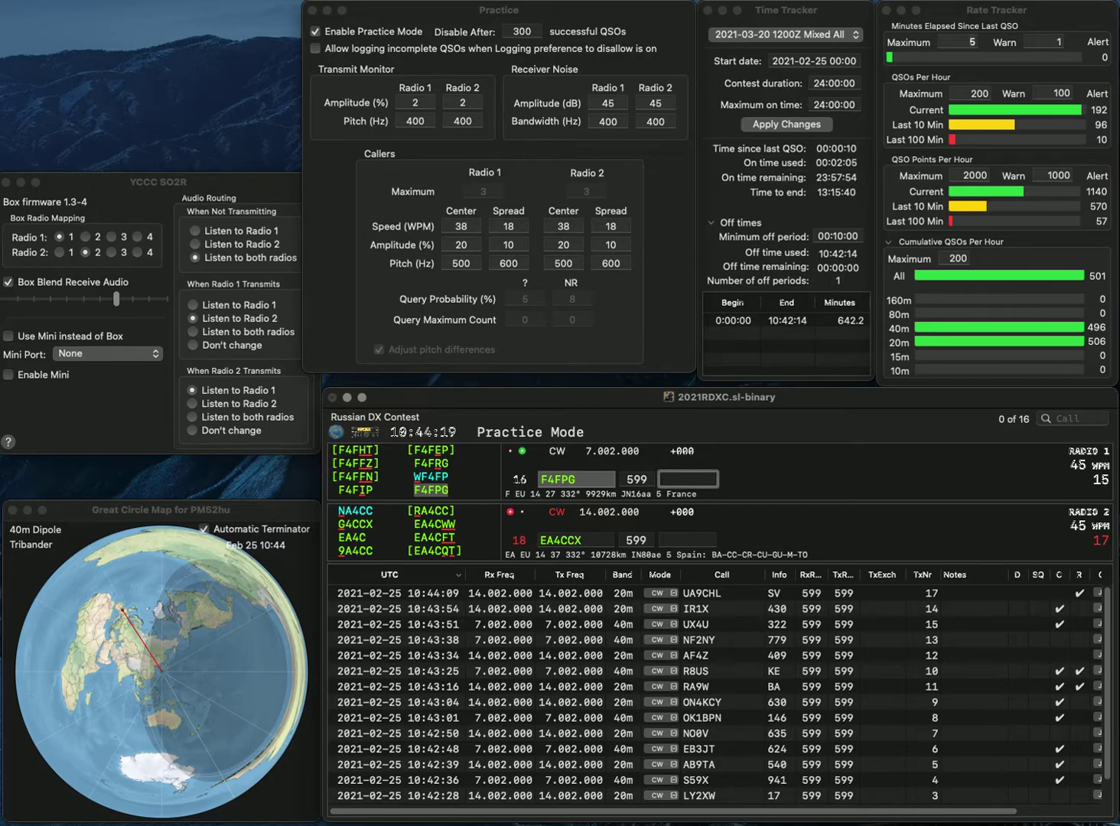
{"action": "type", "text": "765"}
{"action": "key", "text": "Return"}
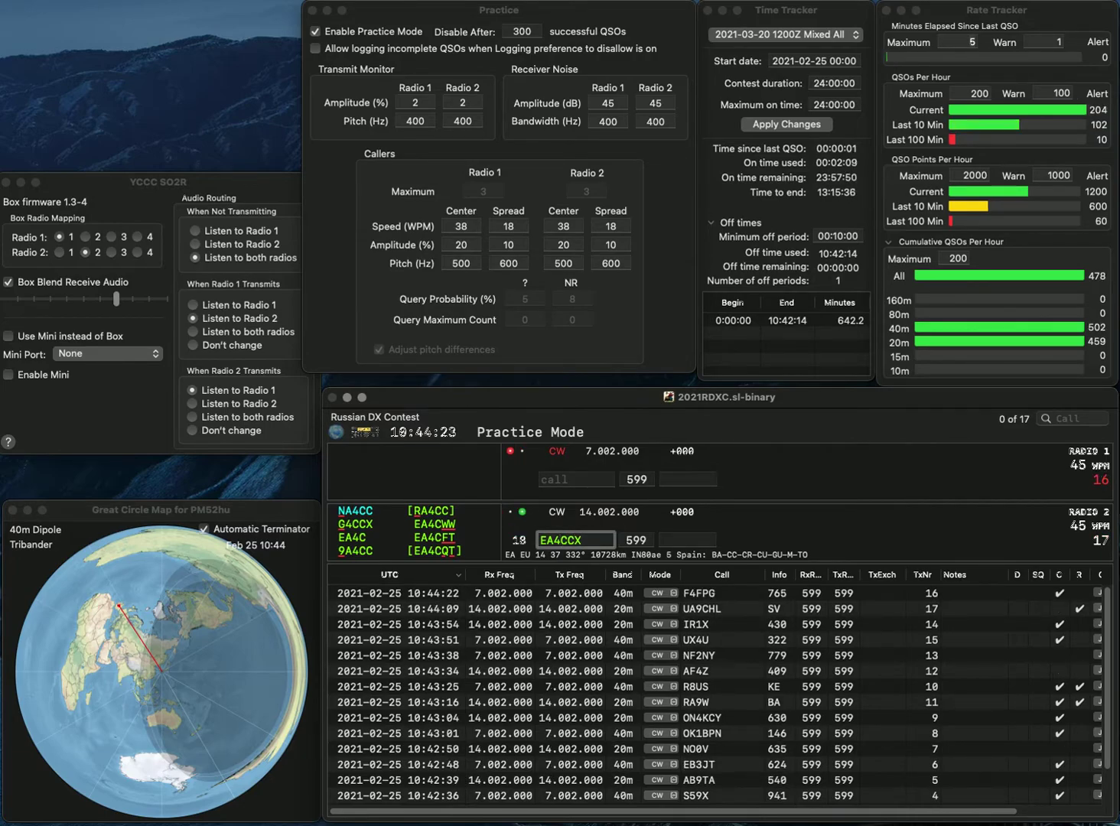
{"action": "key", "text": "BackSpace"}
{"action": "type", "text": "5"}
{"action": "key", "text": "End"}
{"action": "key", "text": "BackSpace"}
{"action": "type", "text": "Y"}
{"action": "key", "text": "Return"}
{"action": "type", "text": "OA2DRG"}
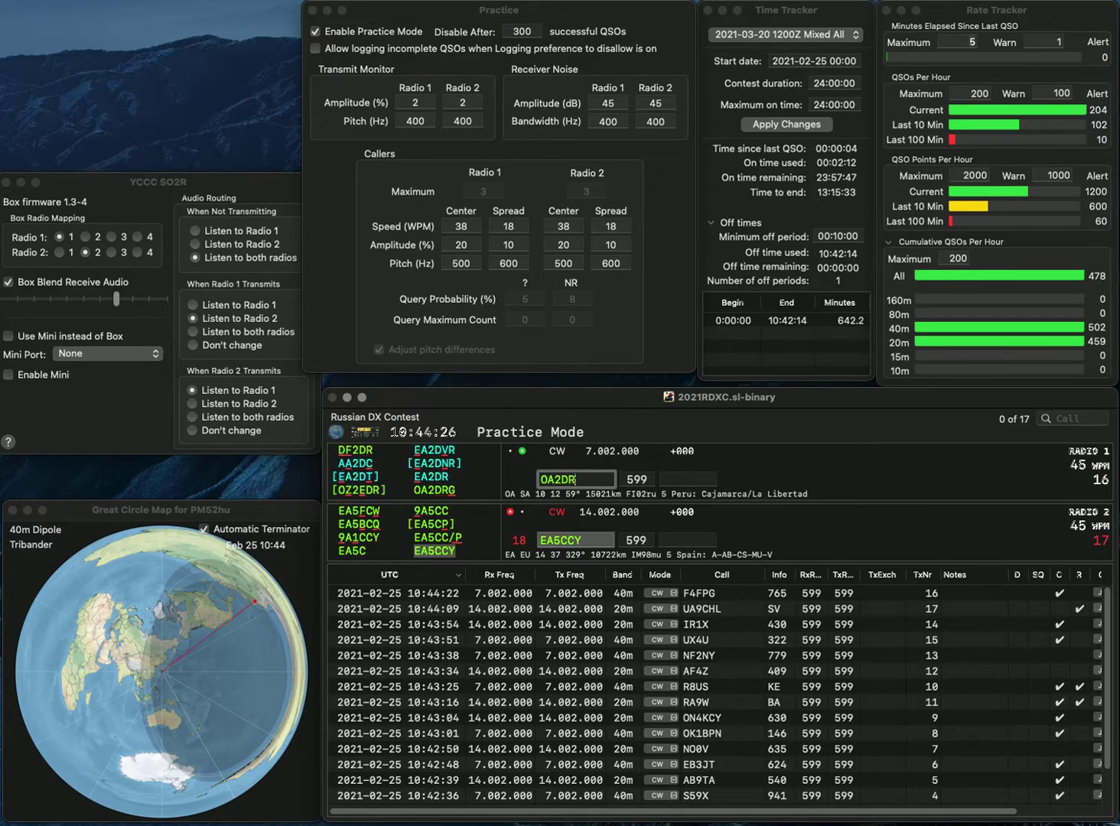
{"action": "key", "text": "Return"}
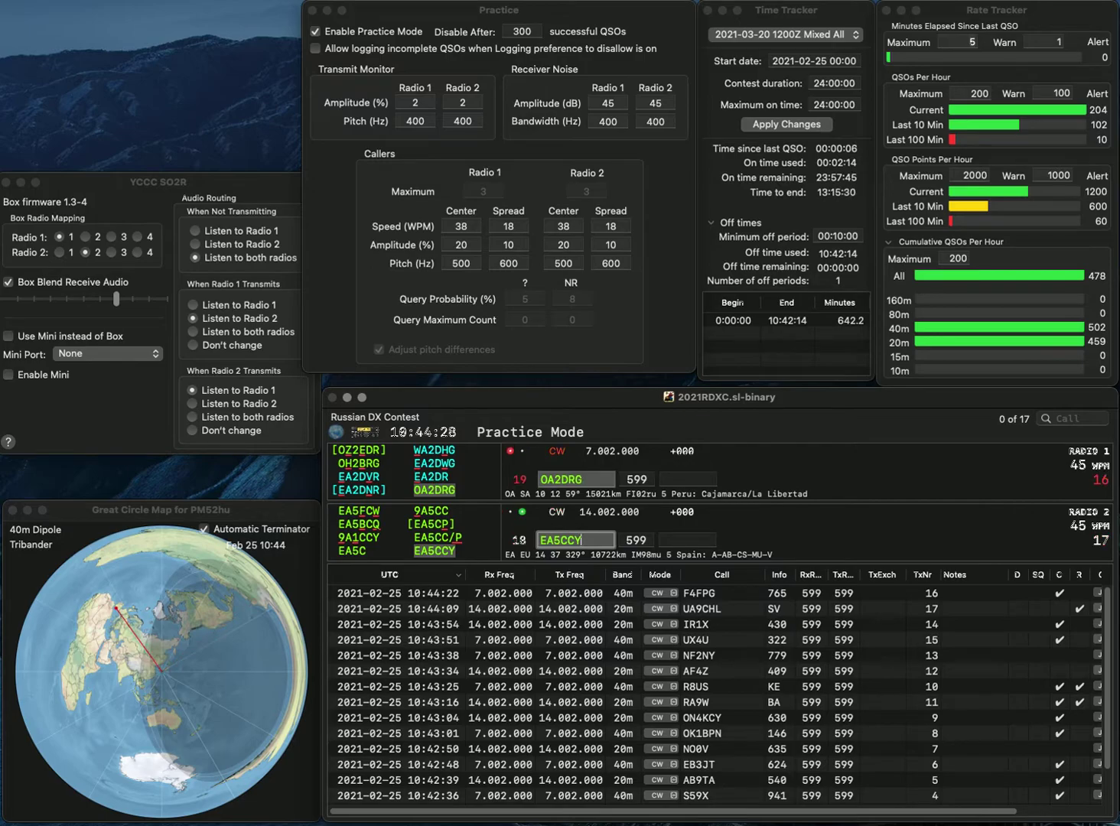
{"action": "type", "text": "2"}
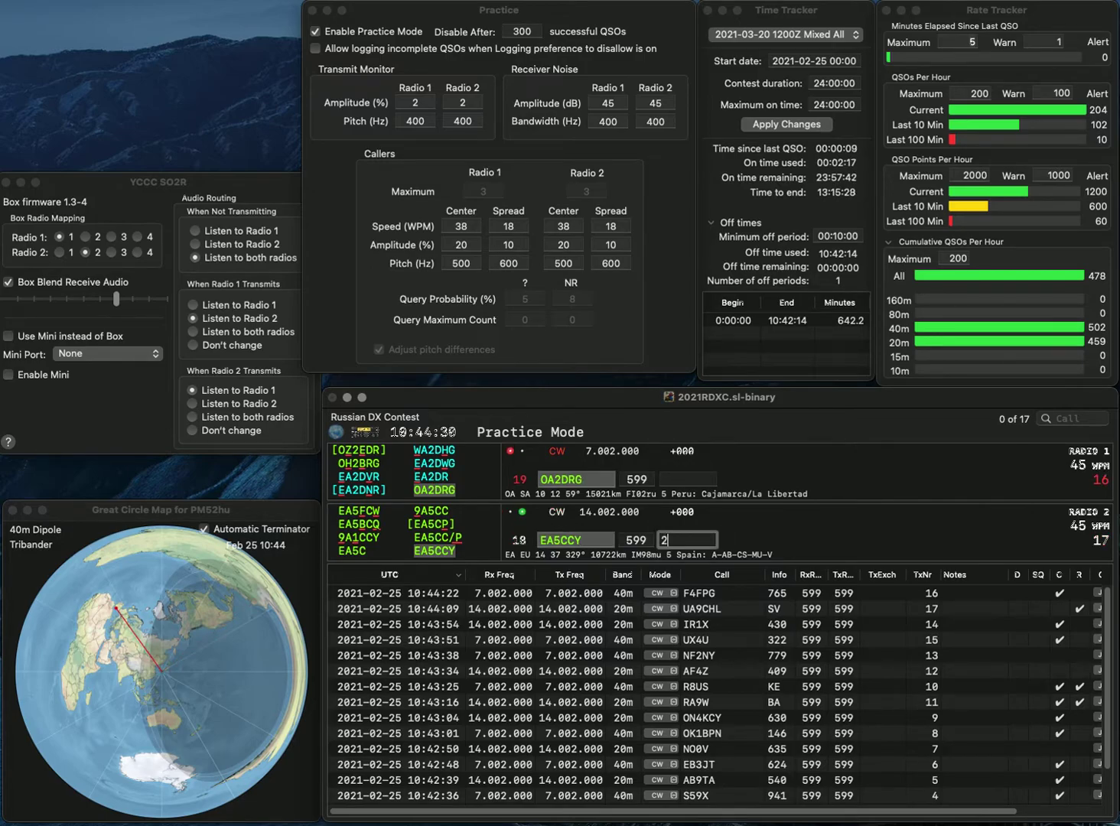
{"action": "type", "text": "54"}
{"action": "key", "text": "Return"}
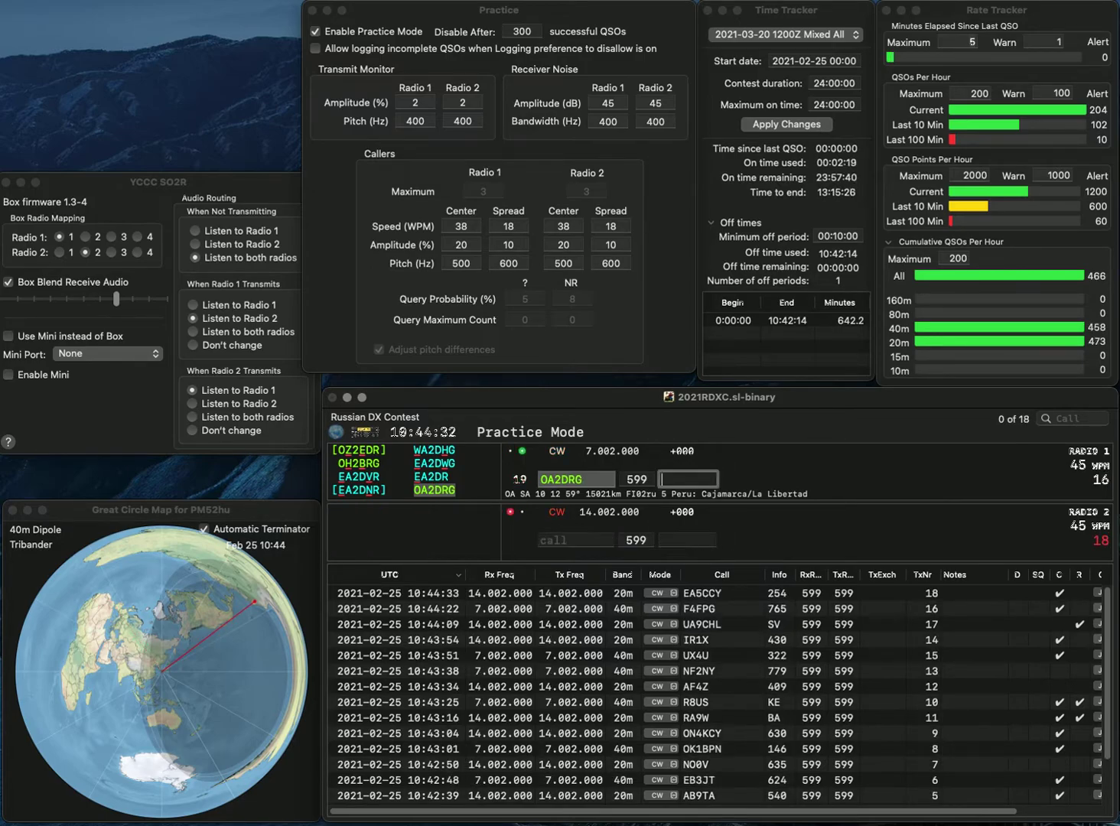
{"action": "type", "text": "760"}
{"action": "key", "text": "Return"}
{"action": "type", "text": "K1"}
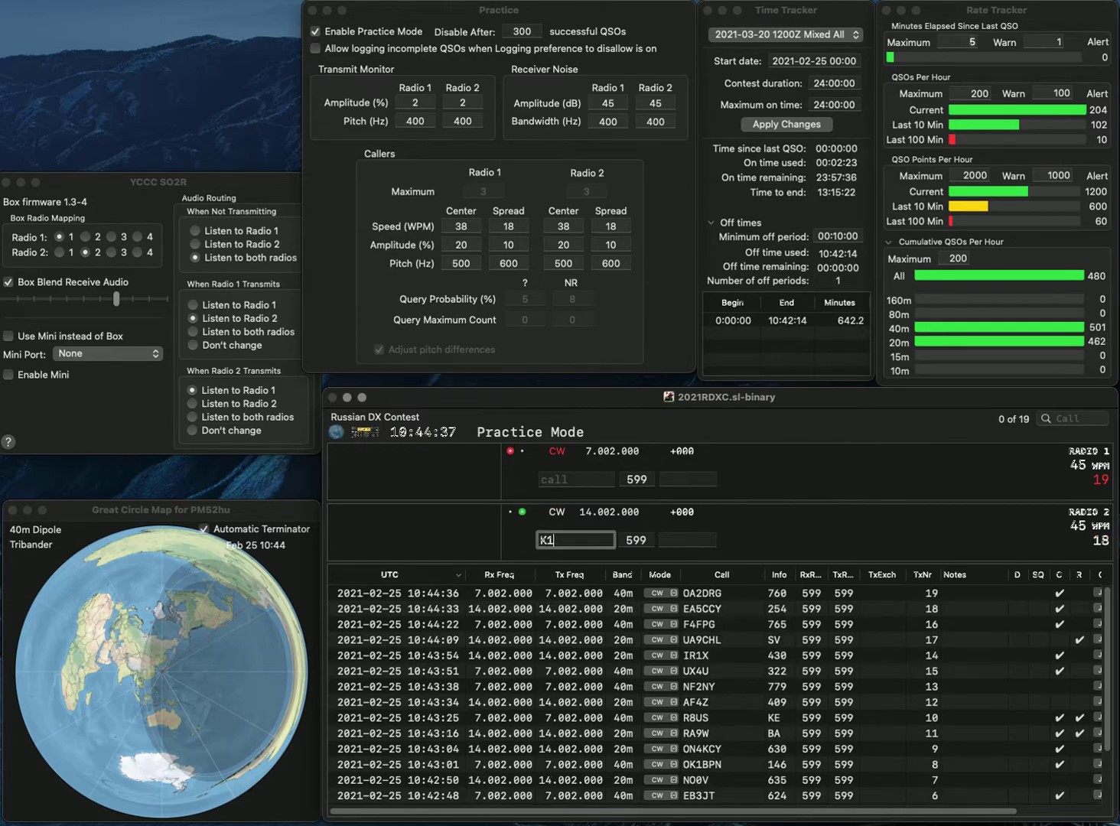
{"action": "type", "text": "KNQ"}
{"action": "key", "text": "Return"}
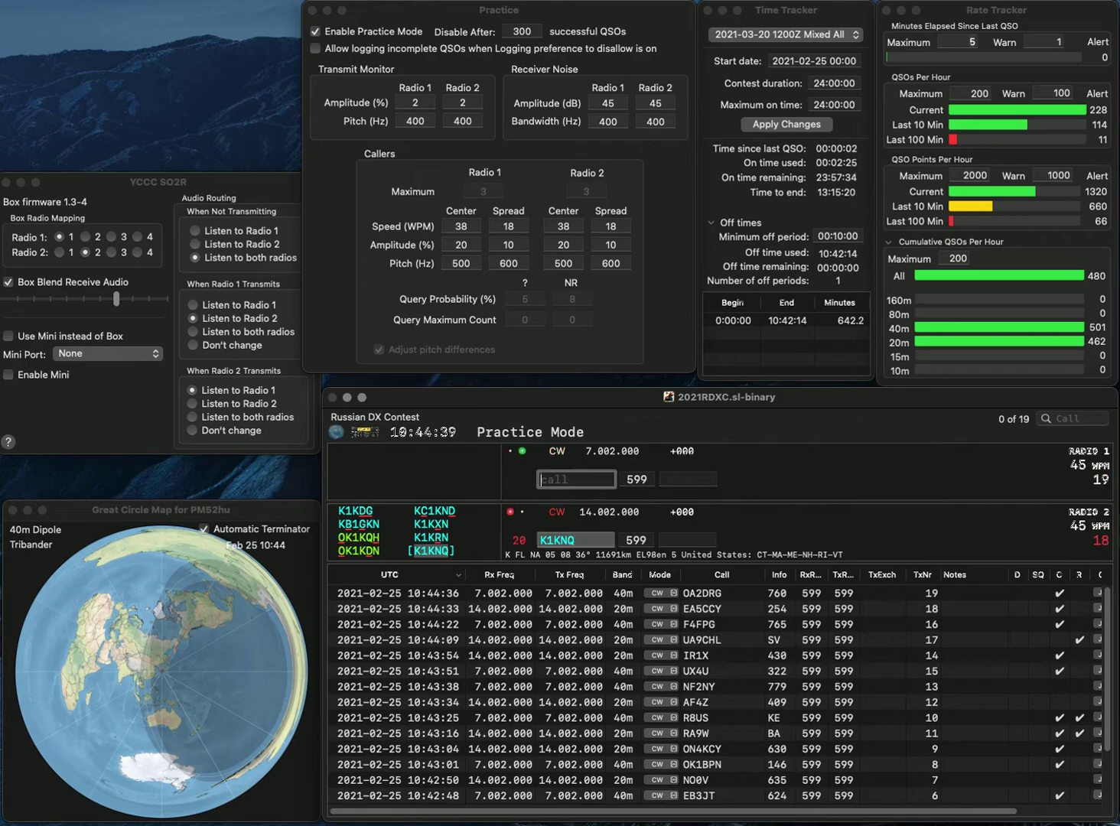
{"action": "type", "text": "OH1EB"}
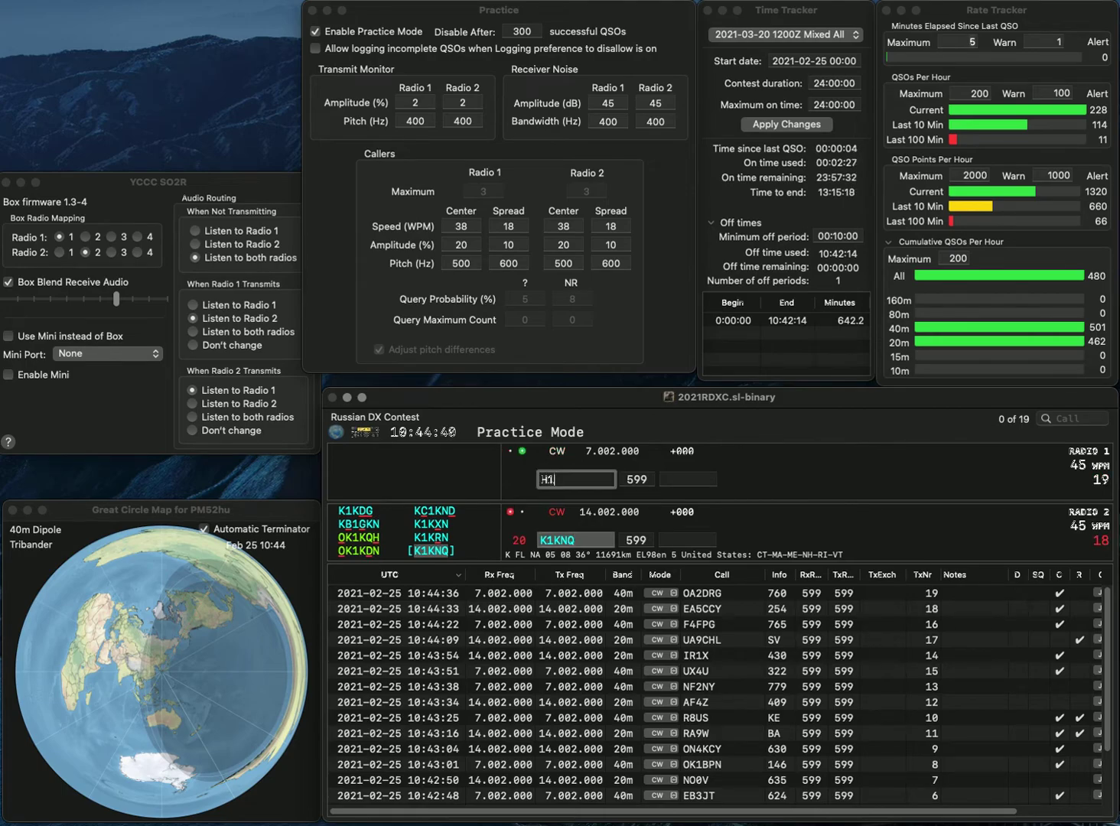
{"action": "key", "text": "Return"}
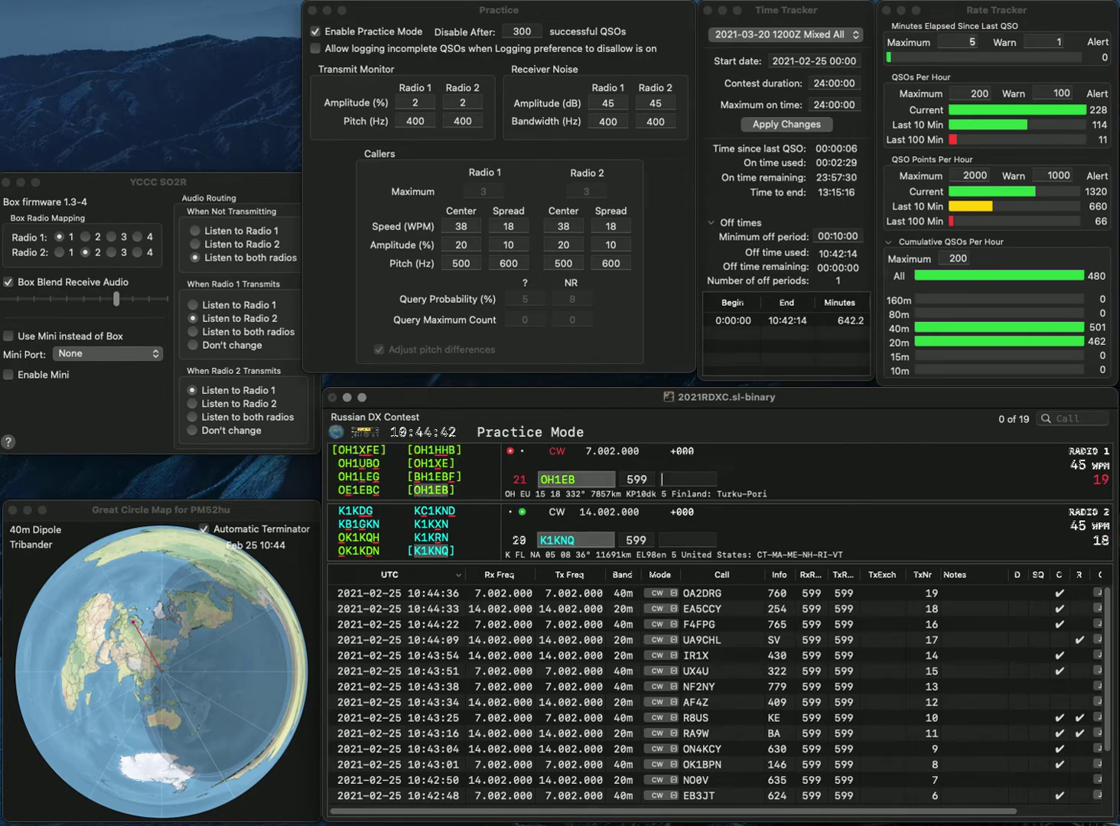
{"action": "type", "text": "62"}
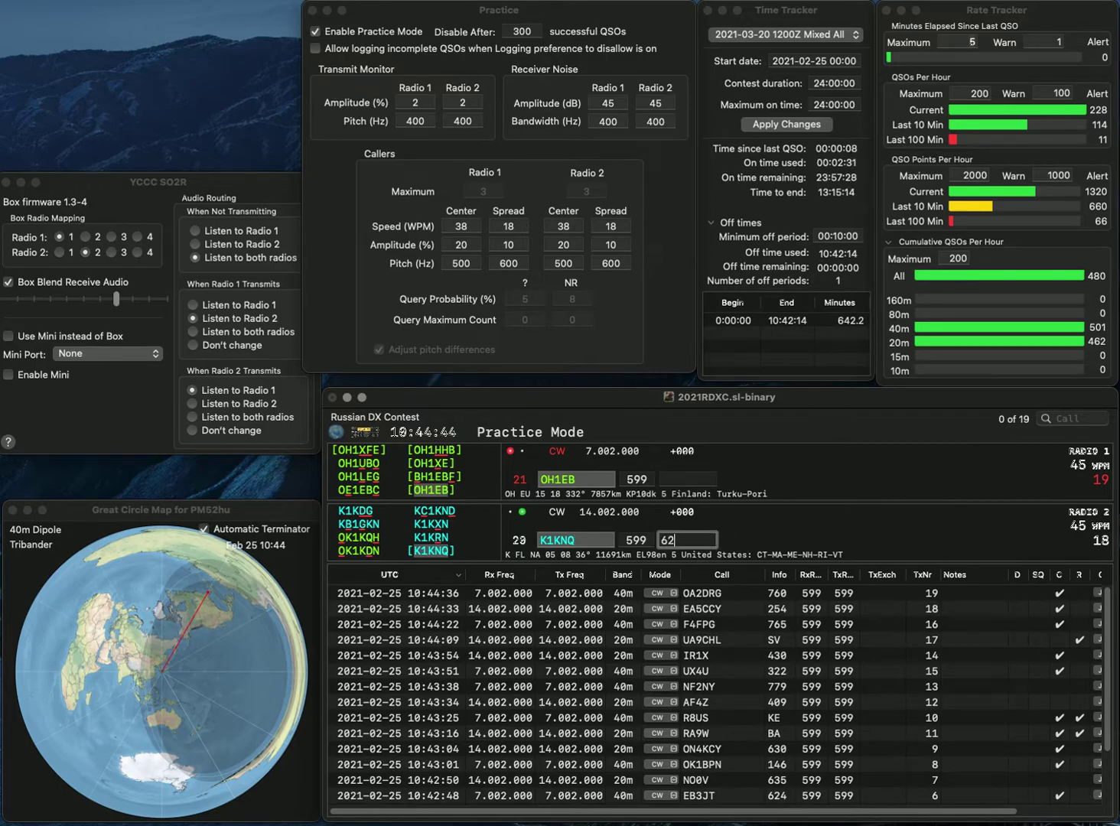
{"action": "type", "text": "9"}
{"action": "key", "text": "Return"}
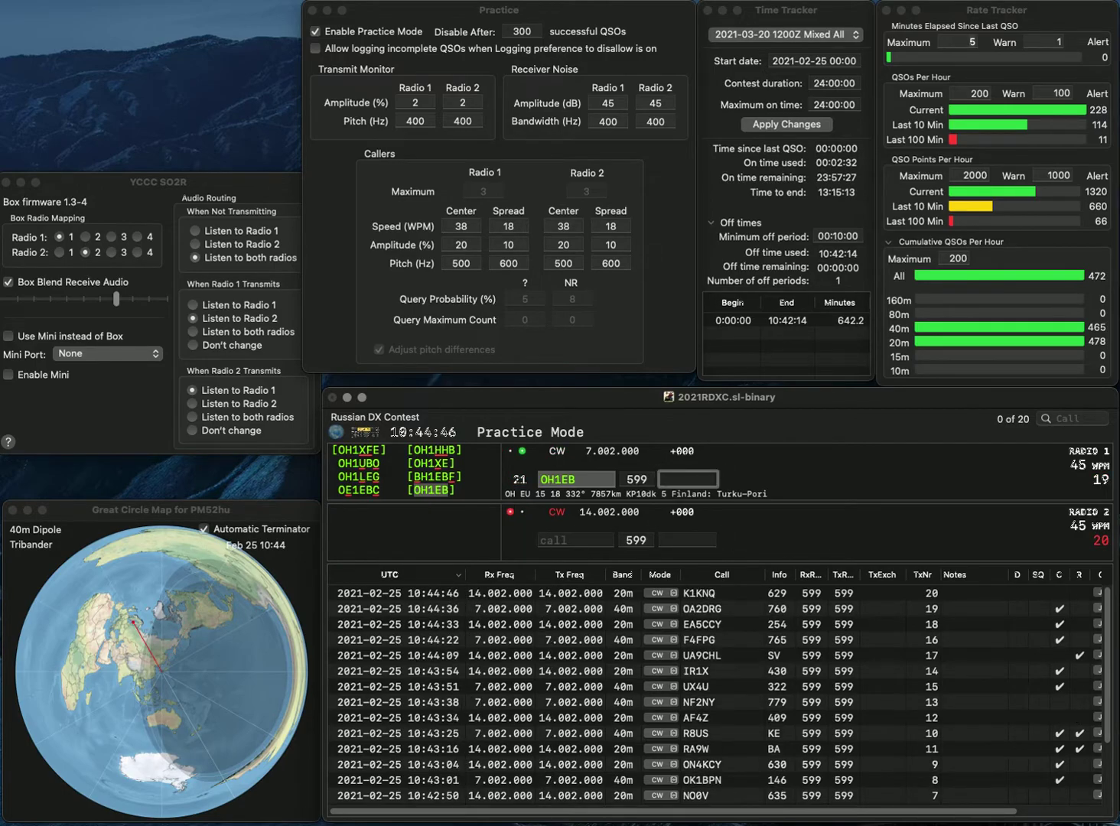
{"action": "type", "text": "26"}
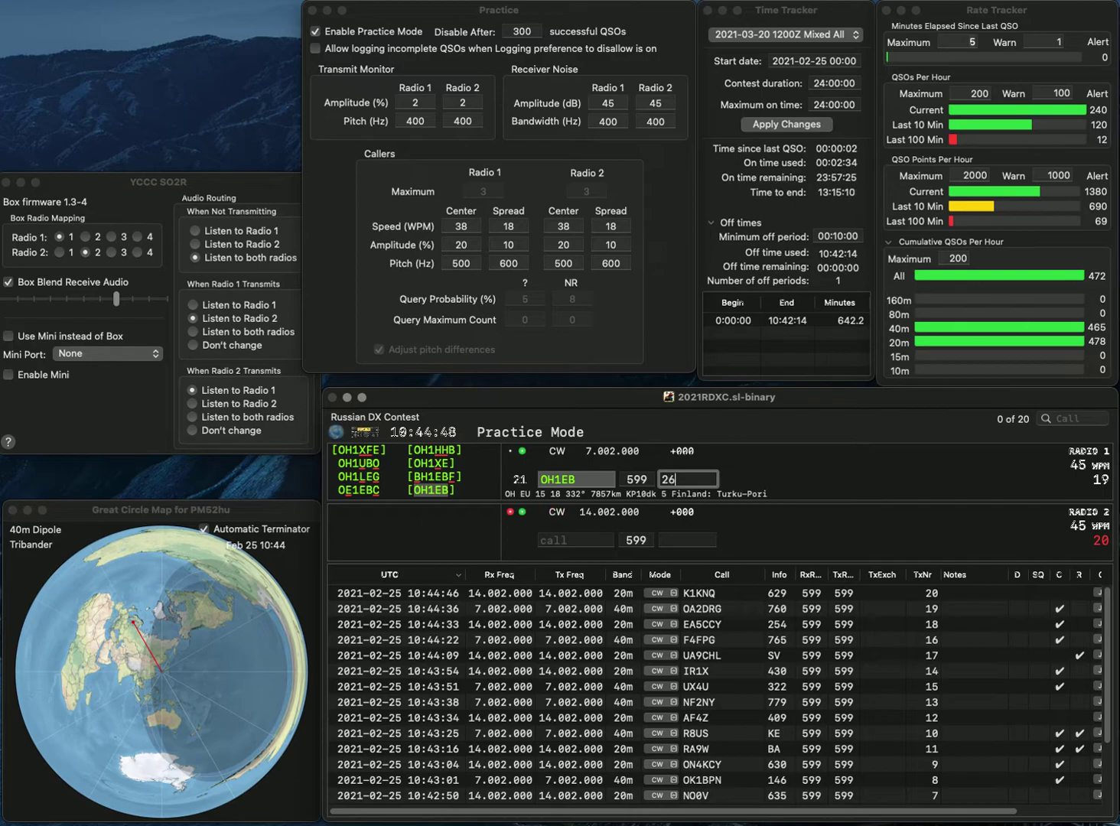
{"action": "key", "text": "Return"}
{"action": "type", "text": "VA3NW"}
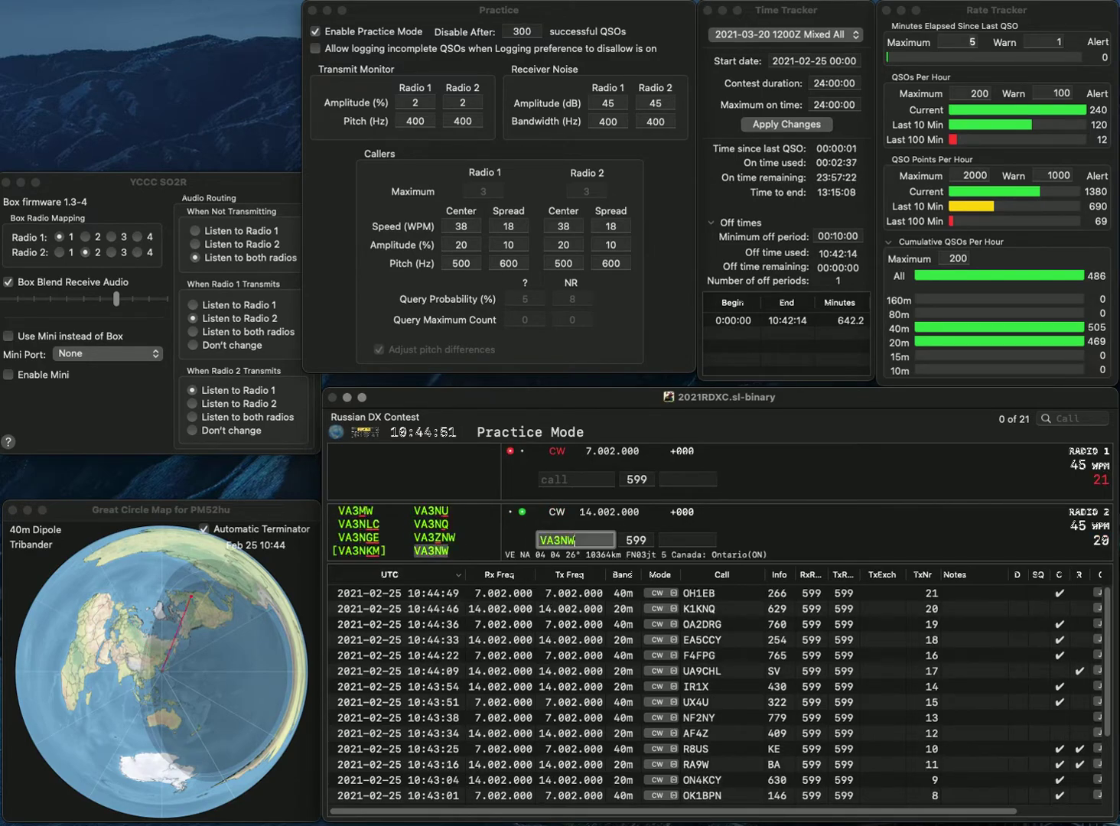
{"action": "key", "text": "Return"}
{"action": "type", "text": "K4DDME"}
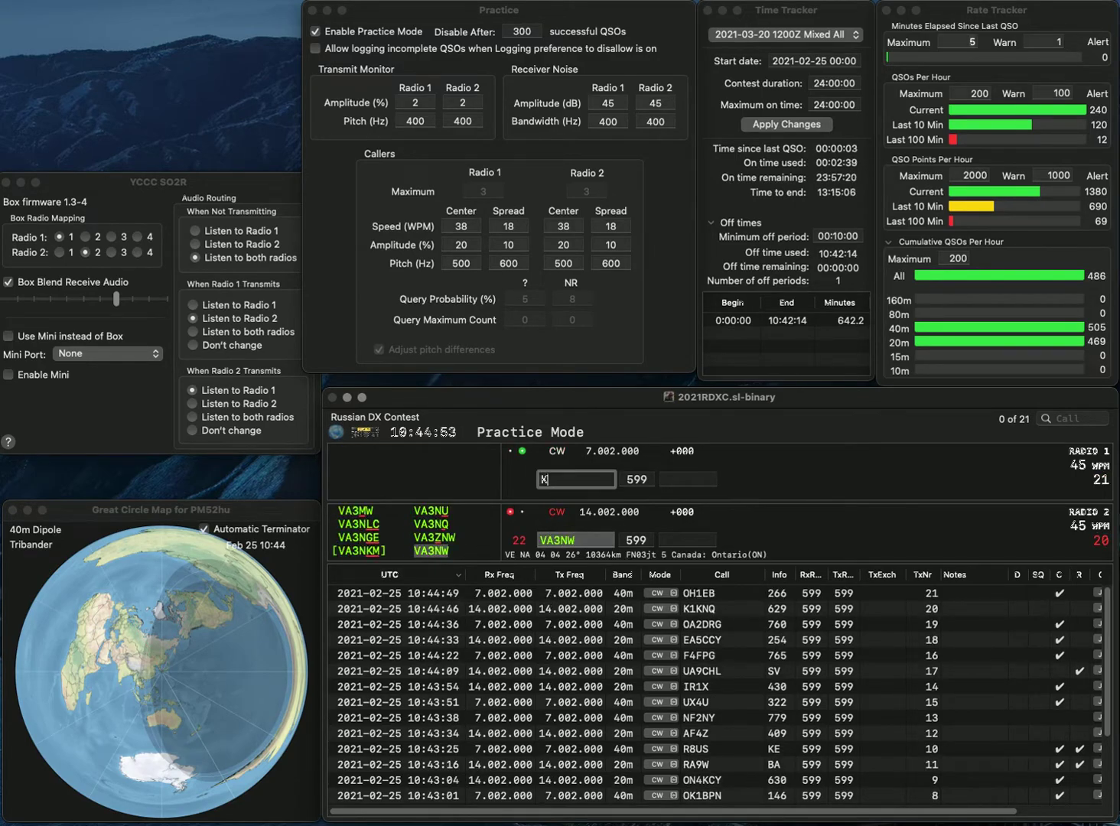
{"action": "key", "text": "BackSpace"}
{"action": "key", "text": "BackSpace"}
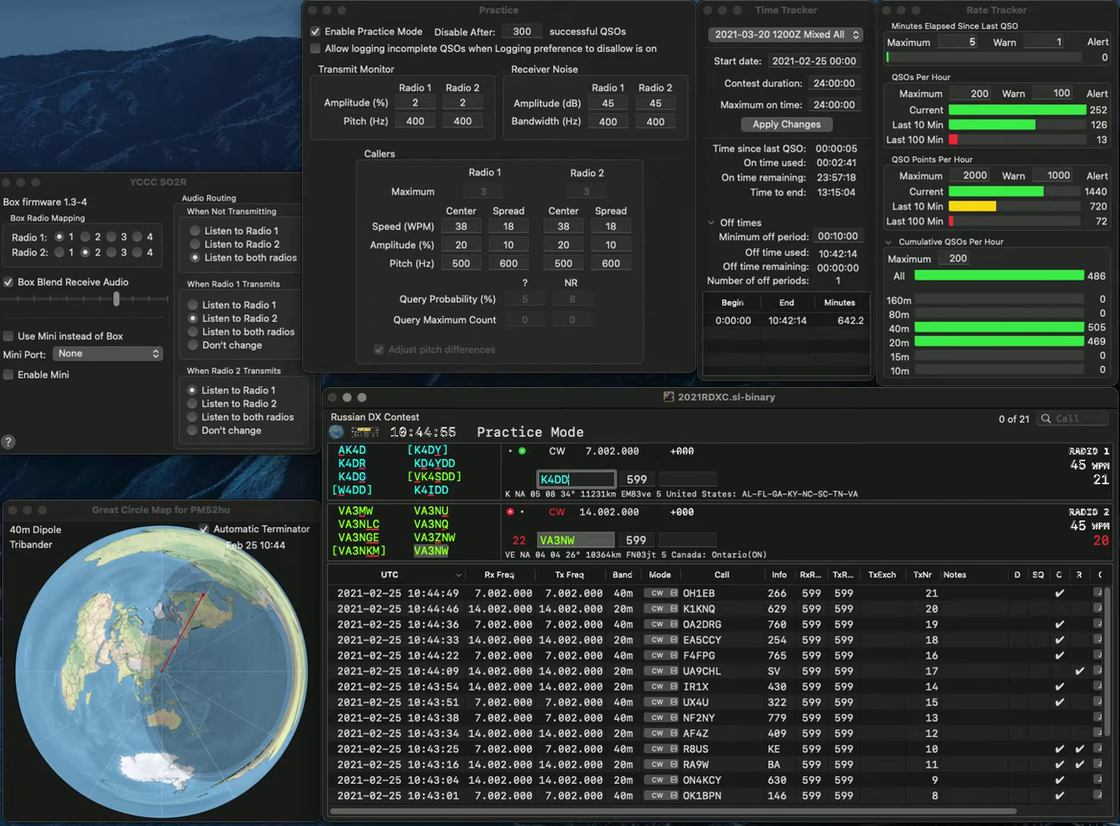
{"action": "type", "text": "ME"}
{"action": "key", "text": "Return"}
{"action": "type", "text": "759"}
{"action": "key", "text": "Return"}
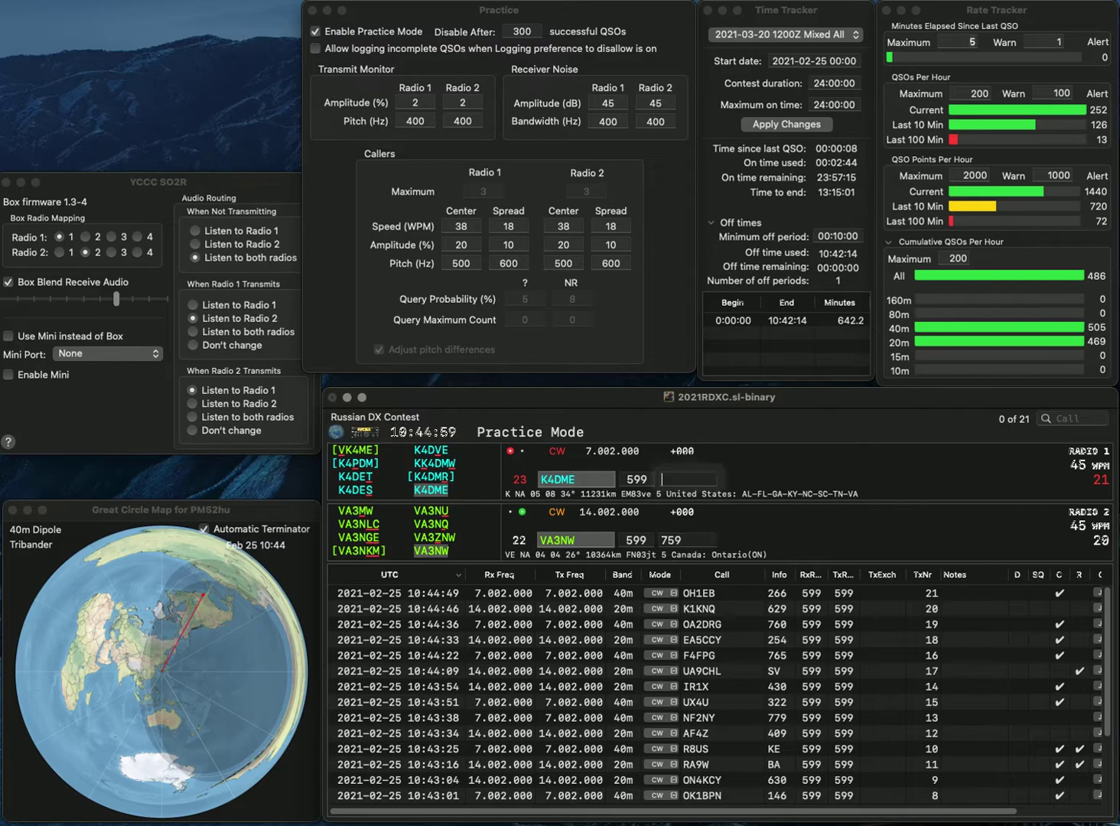
{"action": "type", "text": "324"}
{"action": "key", "text": "Return"}
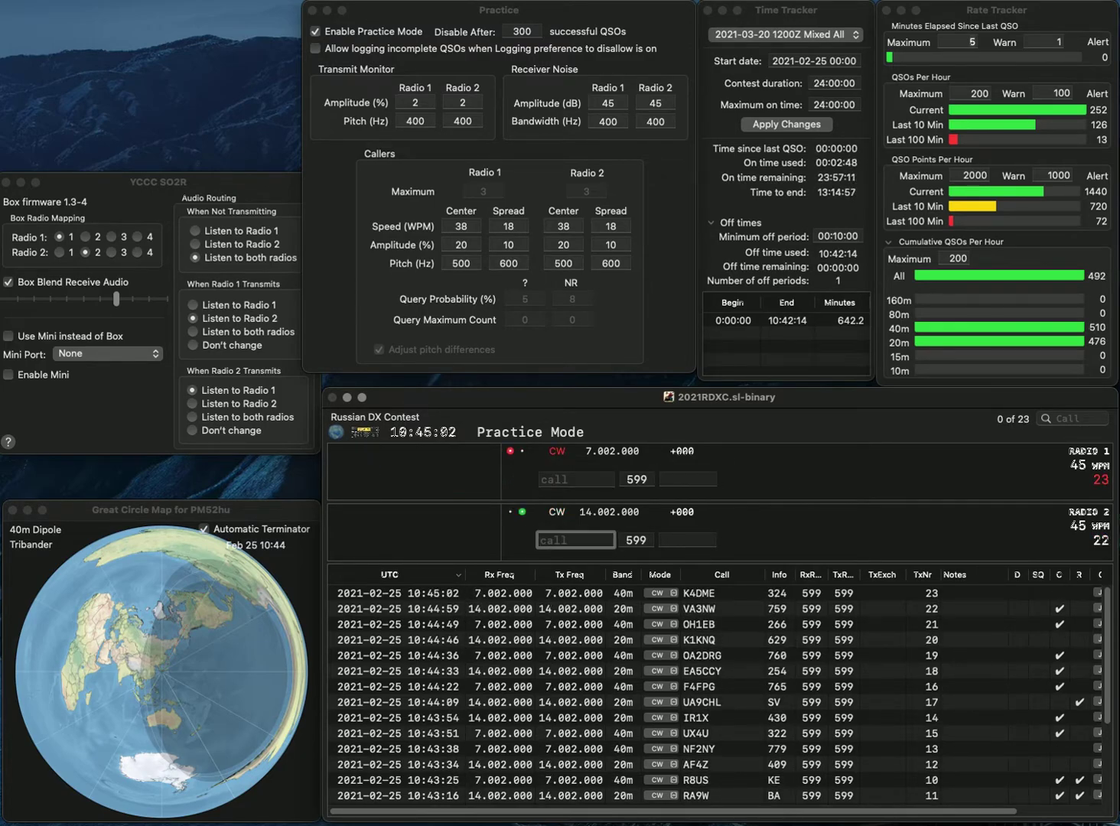
Step: Send the partial call TX on Radio 2 and answer caller N5HLY on Radio 1
{"action": "type", "text": "V"}
{"action": "key", "text": "Return"}
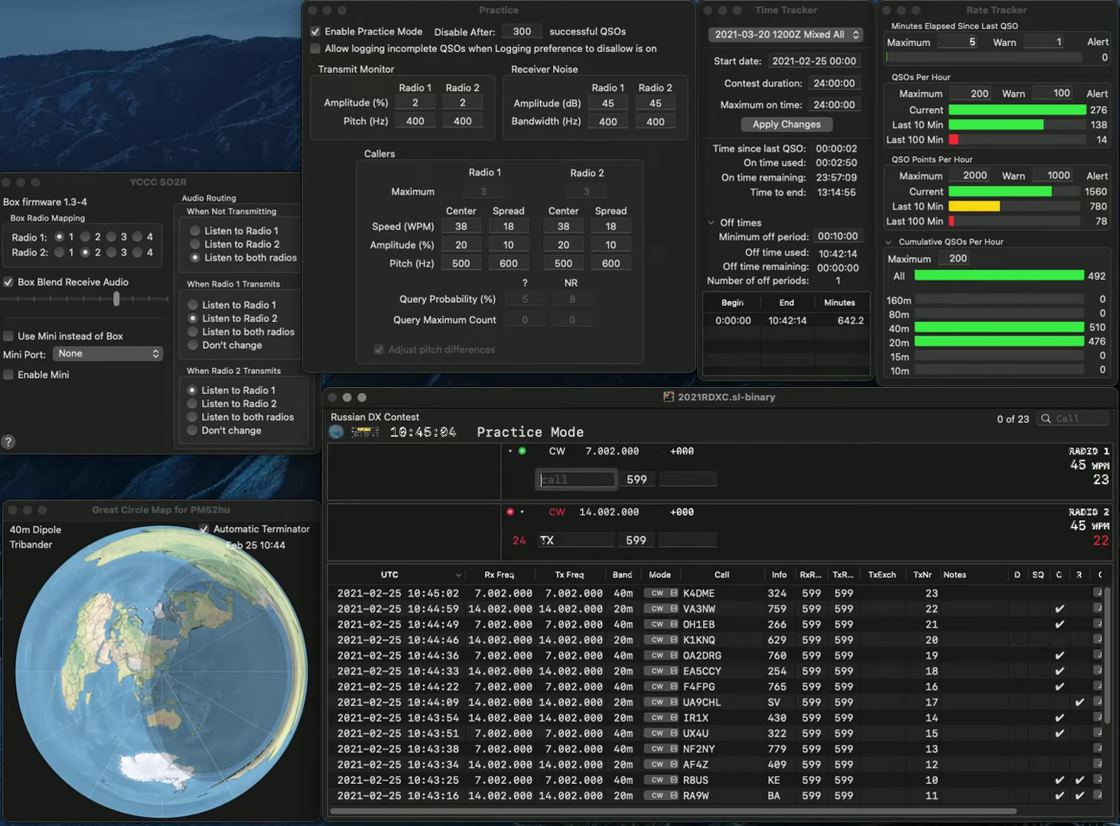
{"action": "type", "text": "N5HLY"}
{"action": "key", "text": "Return"}
{"action": "type", "text": "O"}
{"action": "key", "text": "BackSpace"}
{"action": "type", "text": "9A4"}
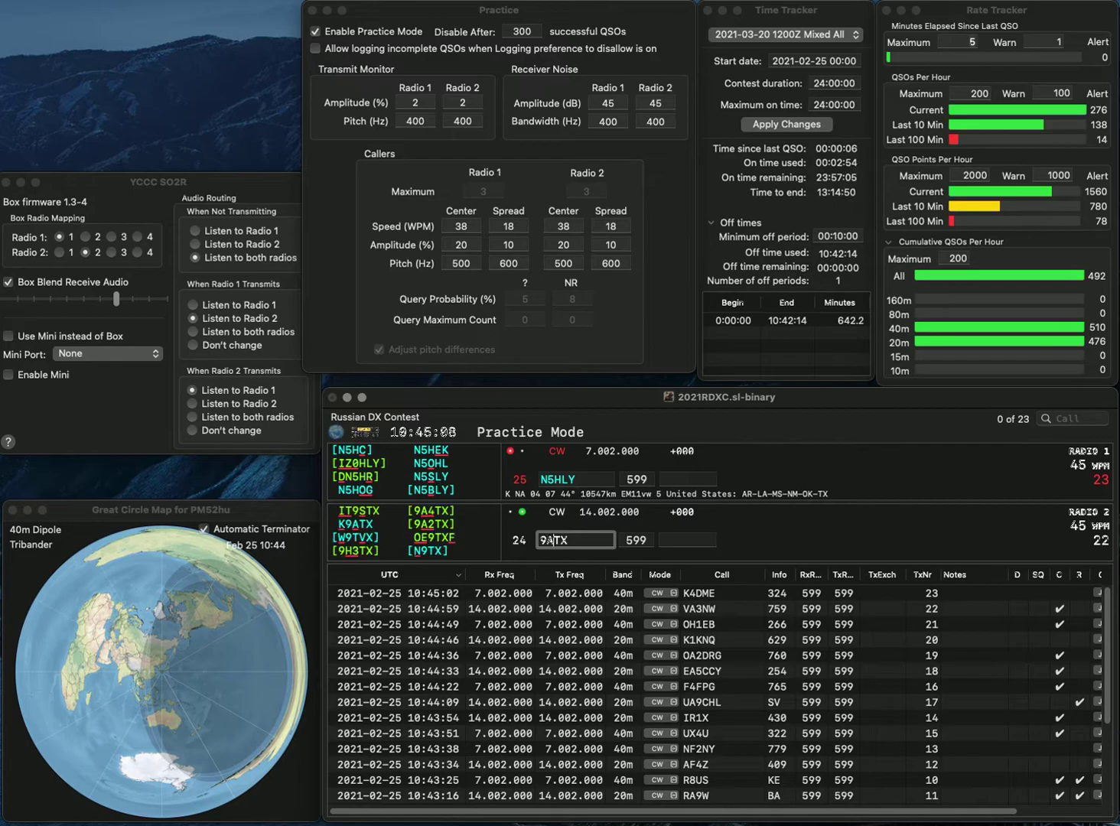
{"action": "key", "text": "Return"}
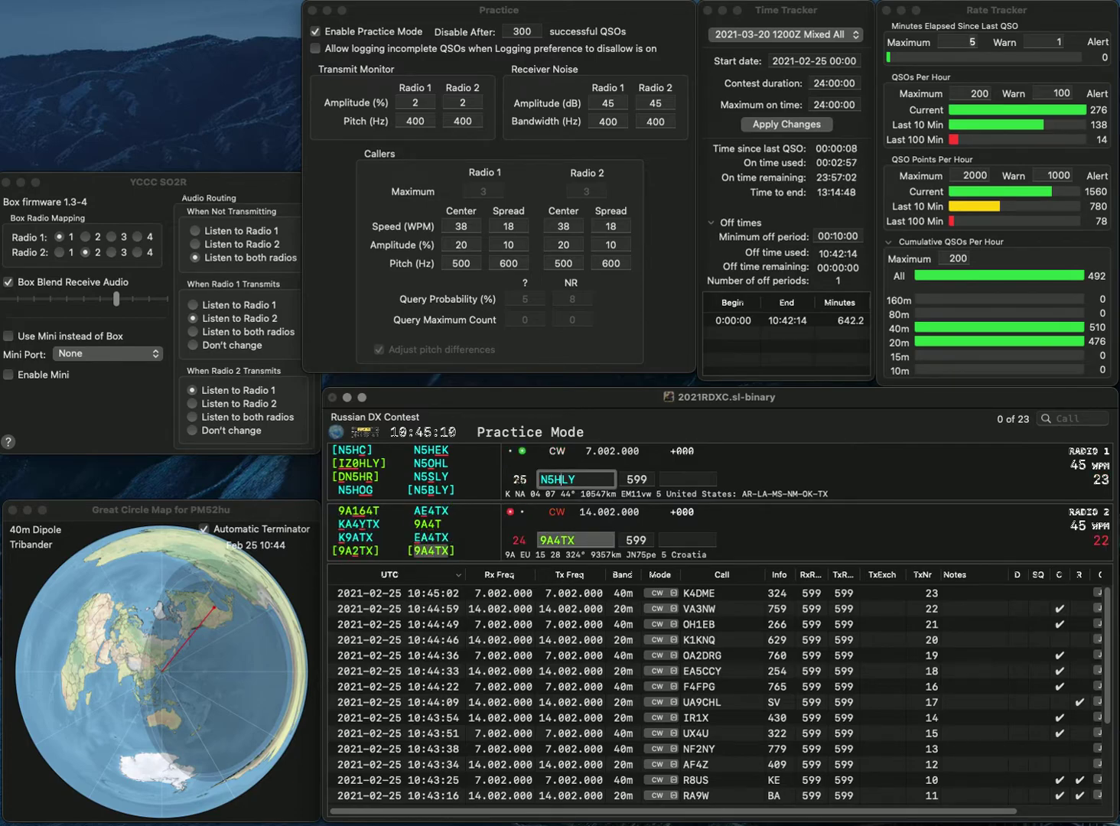
{"action": "type", "text": "S"}
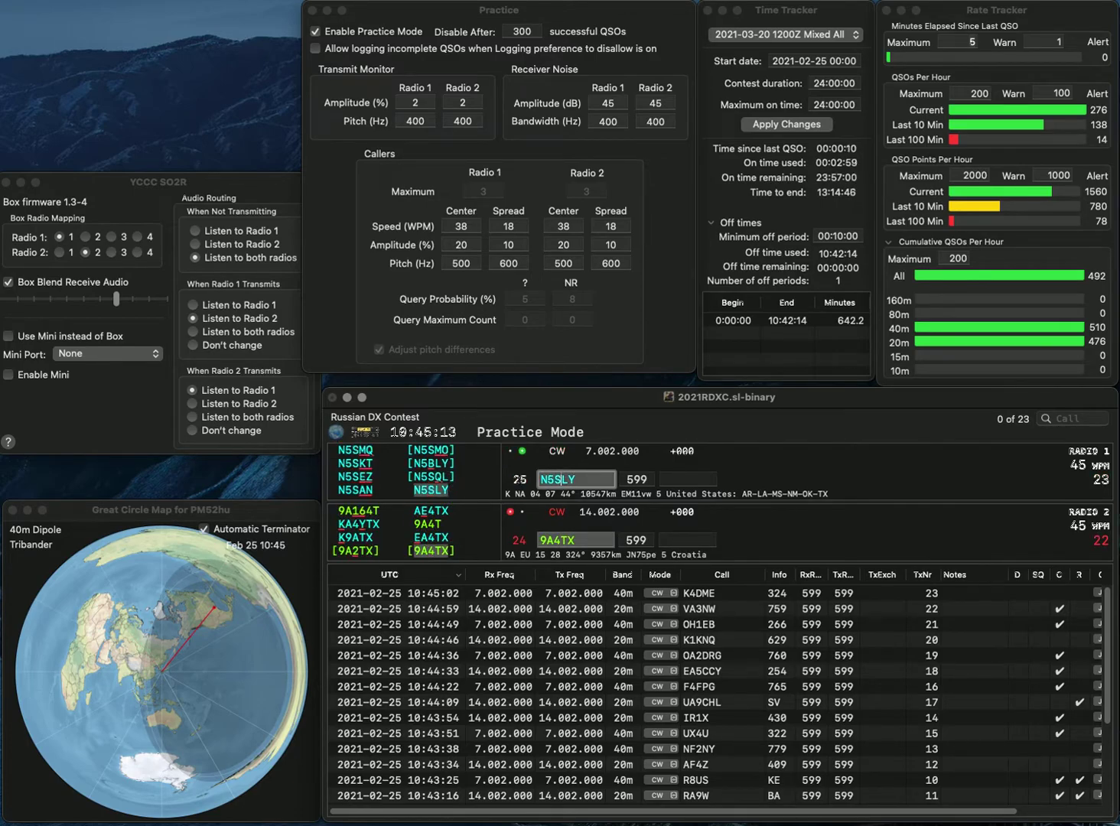
{"action": "key", "text": "Return"}
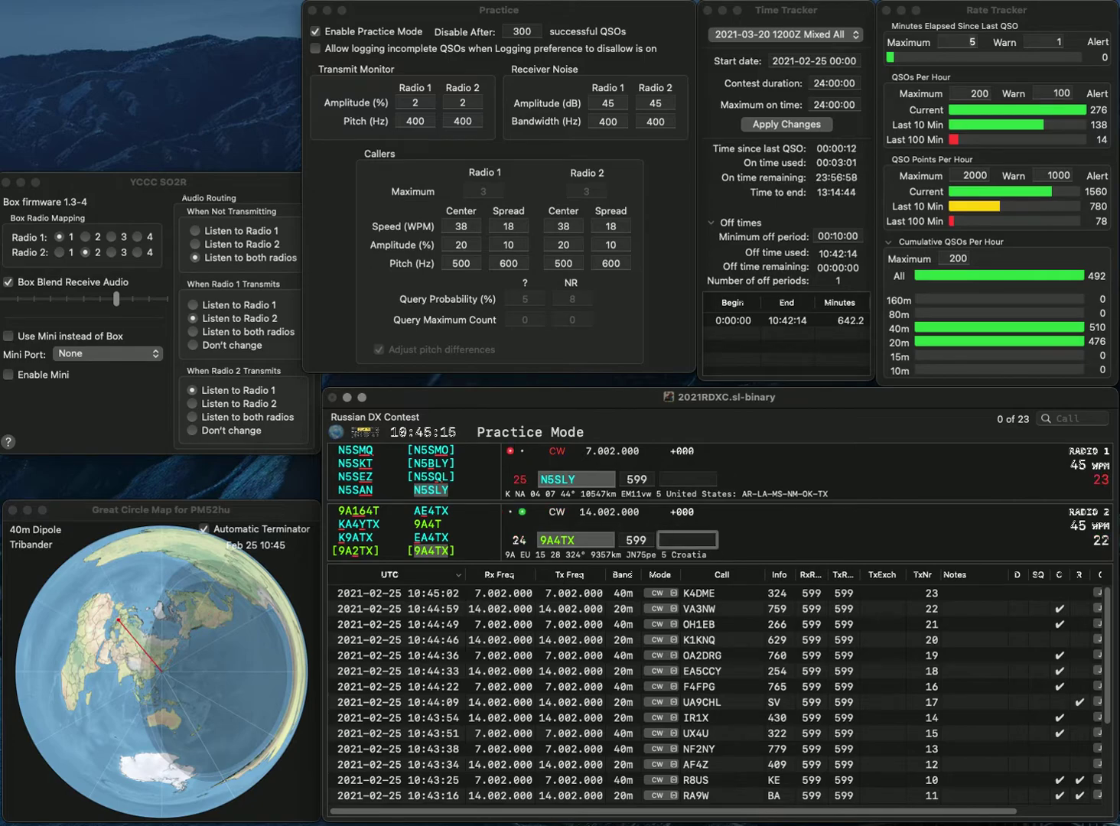
{"action": "type", "text": "100"}
{"action": "key", "text": "Return"}
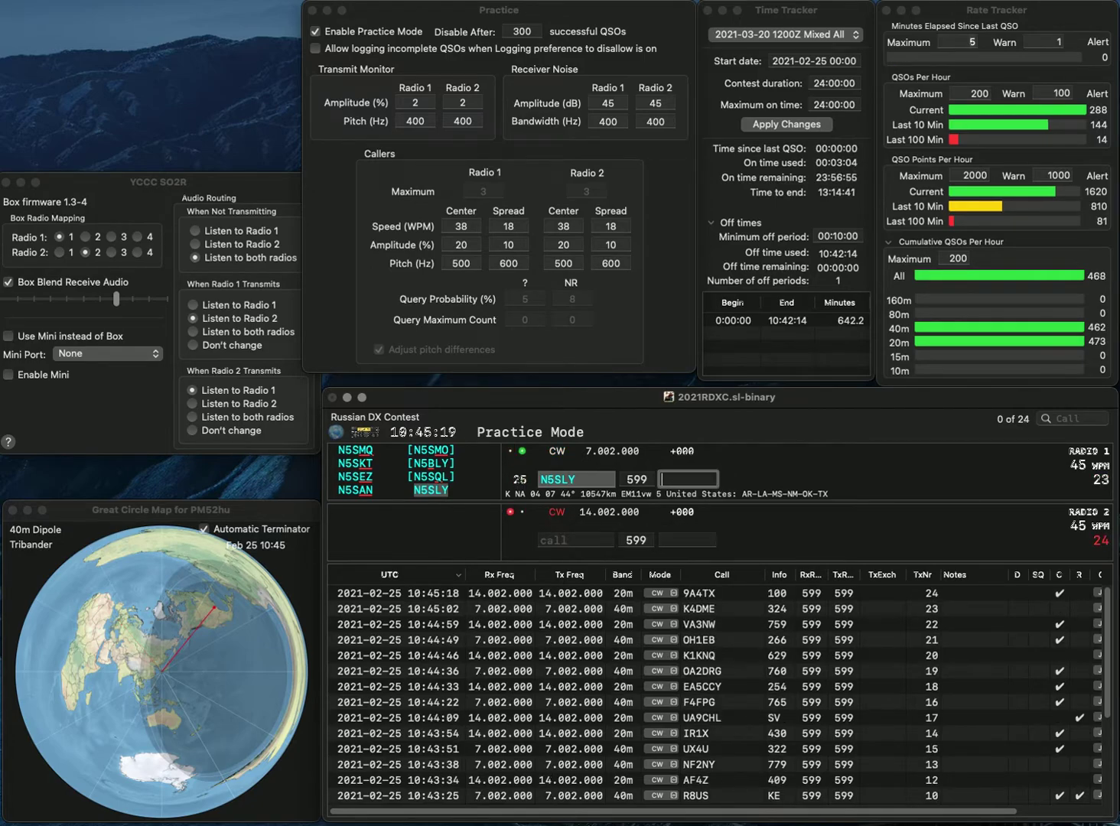
{"action": "type", "text": "779"}
{"action": "key", "text": "Return"}
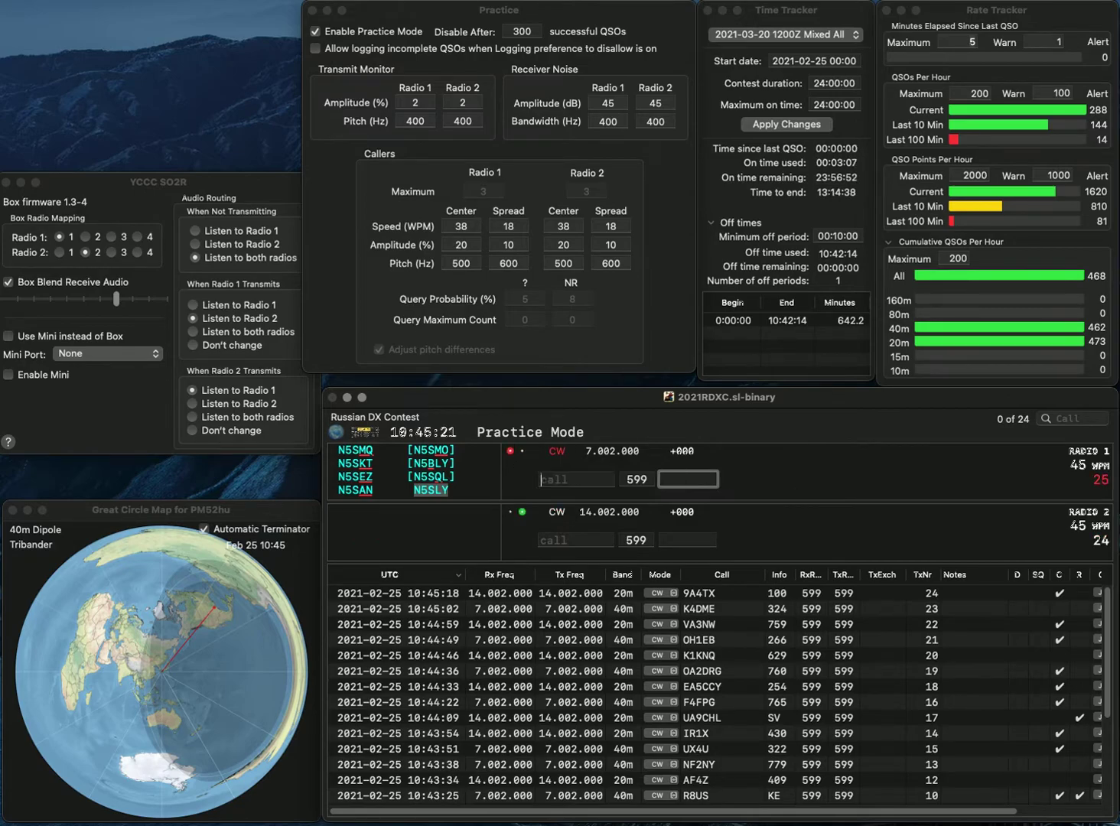
{"action": "type", "text": "F1UDC"}
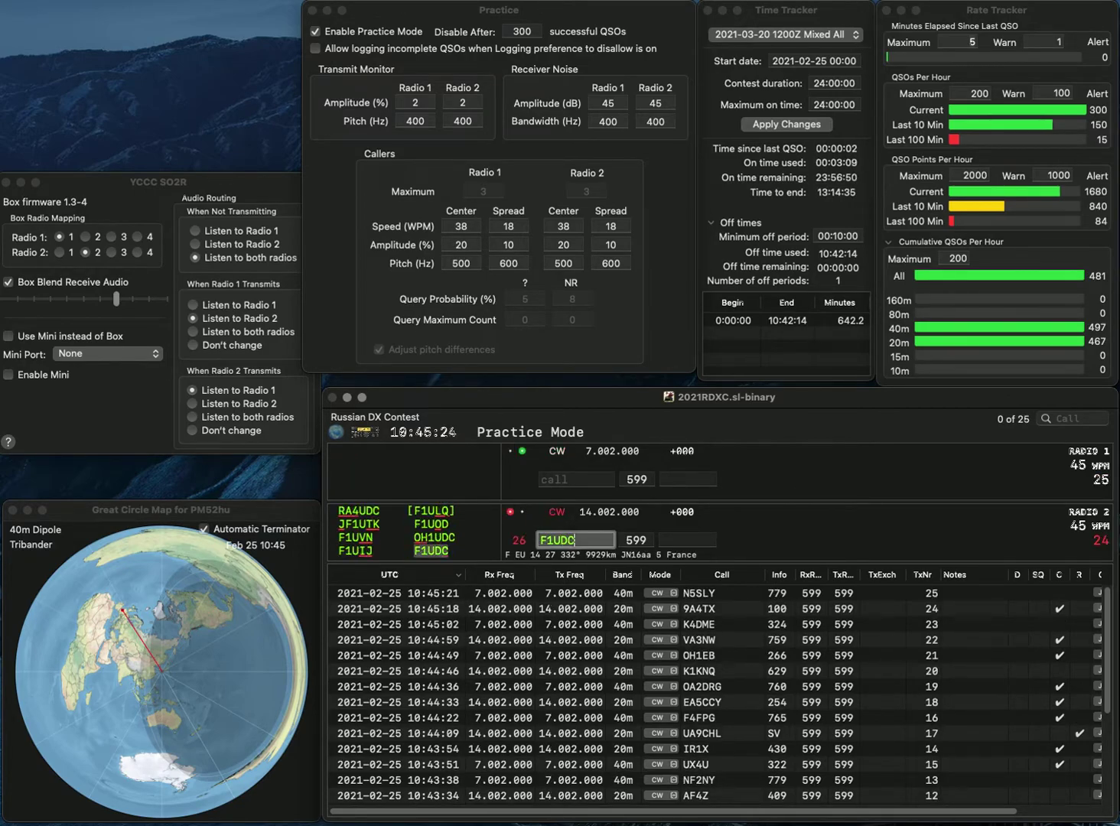
{"action": "key", "text": "Return"}
Step: Send the partial call NNM on Radio 1 and log F1UDC with exchange 702 on Radio 2
{"action": "type", "text": "N"}
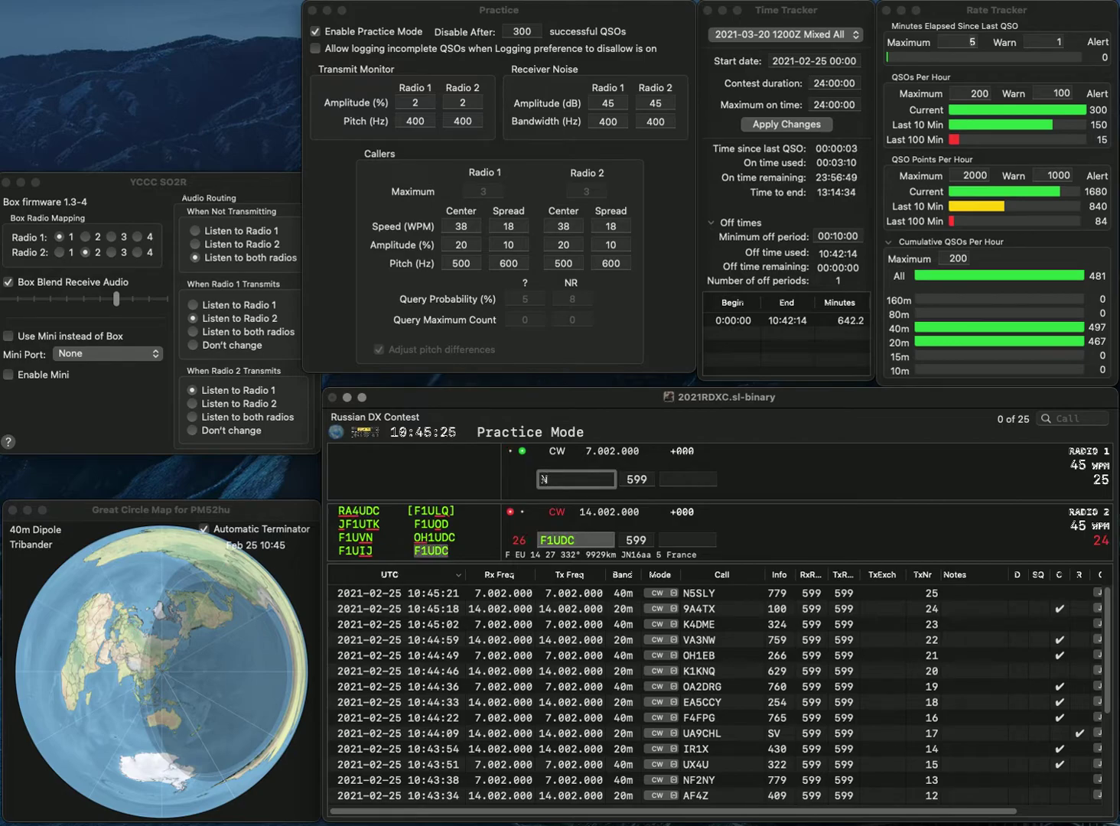
{"action": "type", "text": "M"}
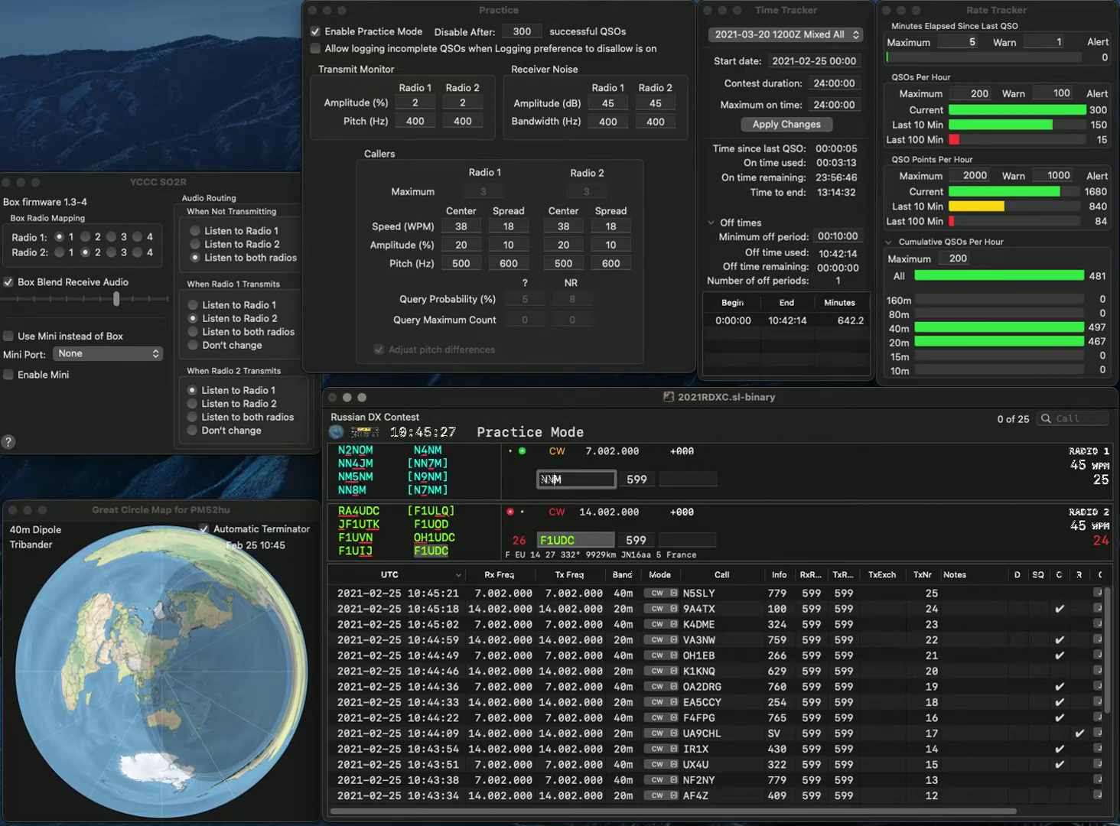
{"action": "key", "text": "Return"}
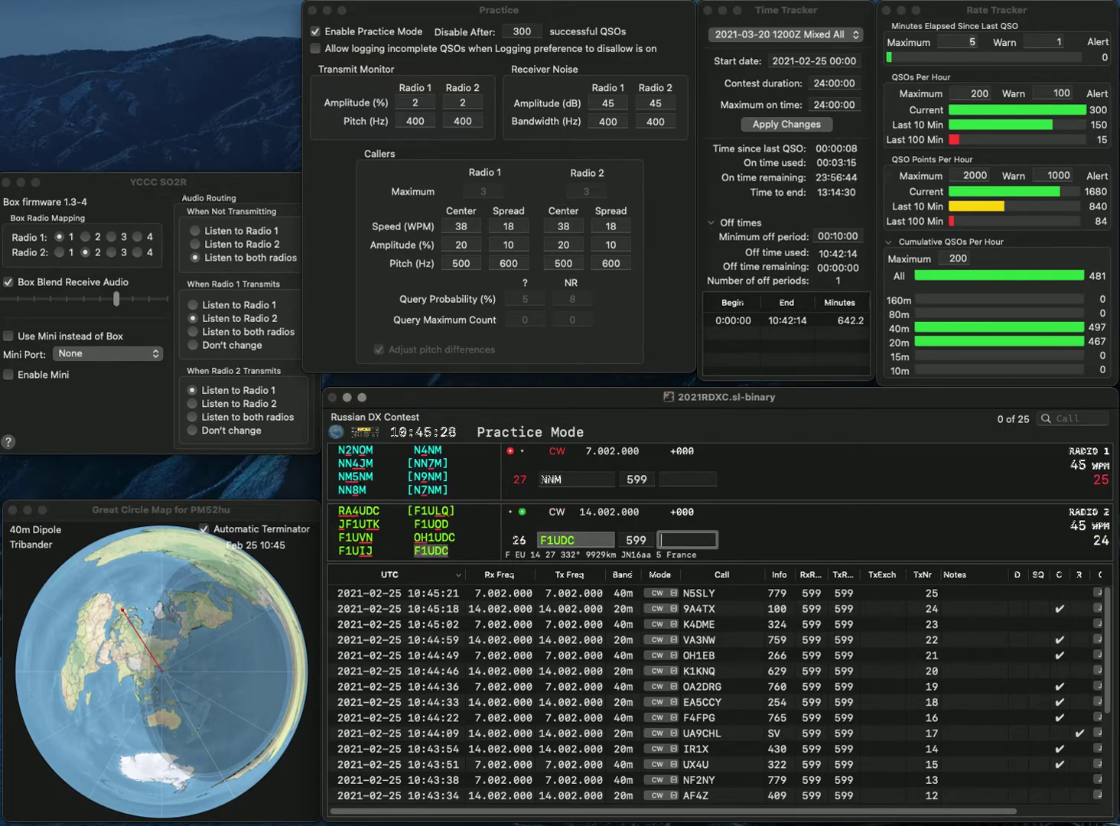
{"action": "type", "text": "2"}
{"action": "key", "text": "Return"}
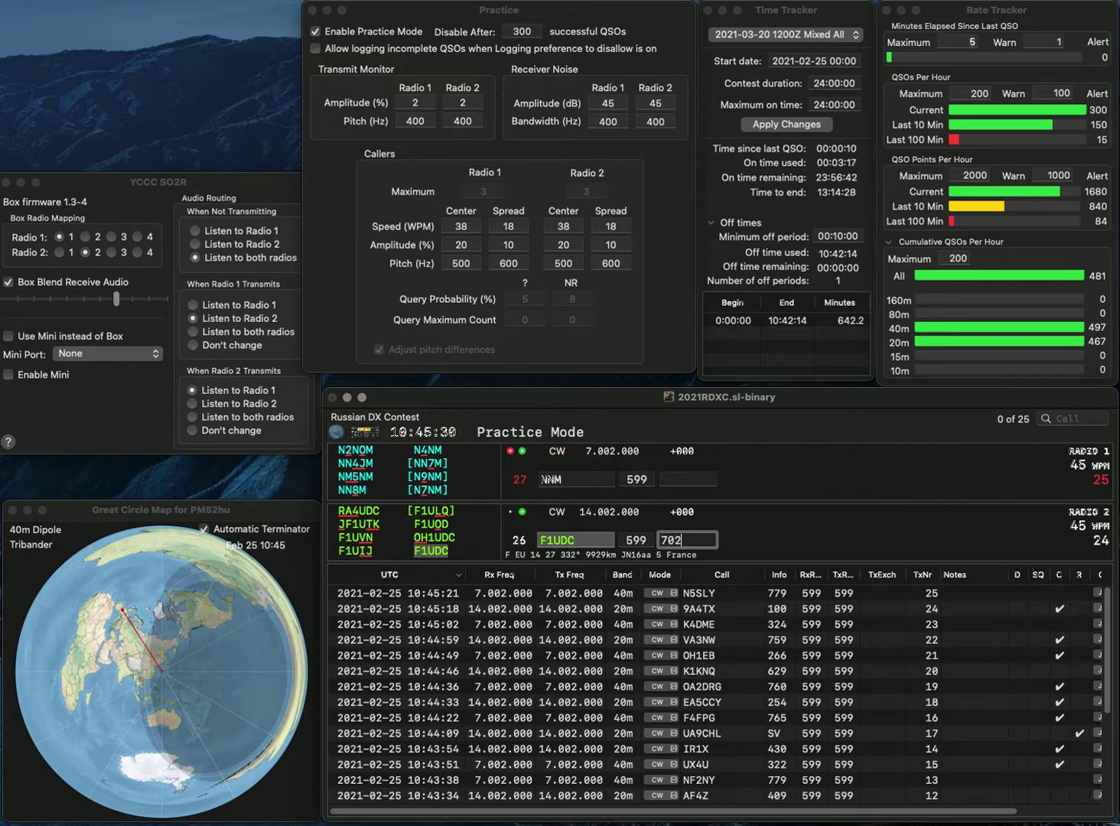
Step: Try N2NM as the full Radio 1 call and send it the exchange
{"action": "type", "text": "3"}
{"action": "key", "text": "BackSpace"}
{"action": "type", "text": "2"}
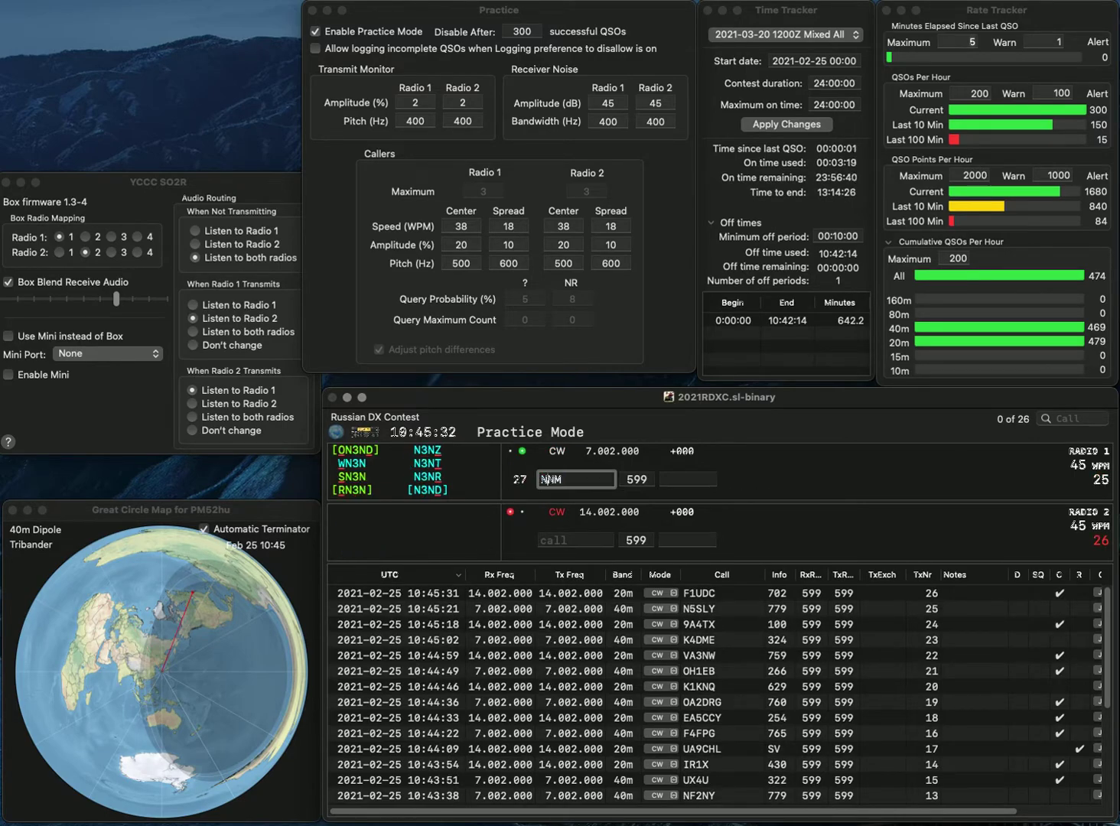
{"action": "key", "text": "Return"}
{"action": "type", "text": "SM"}
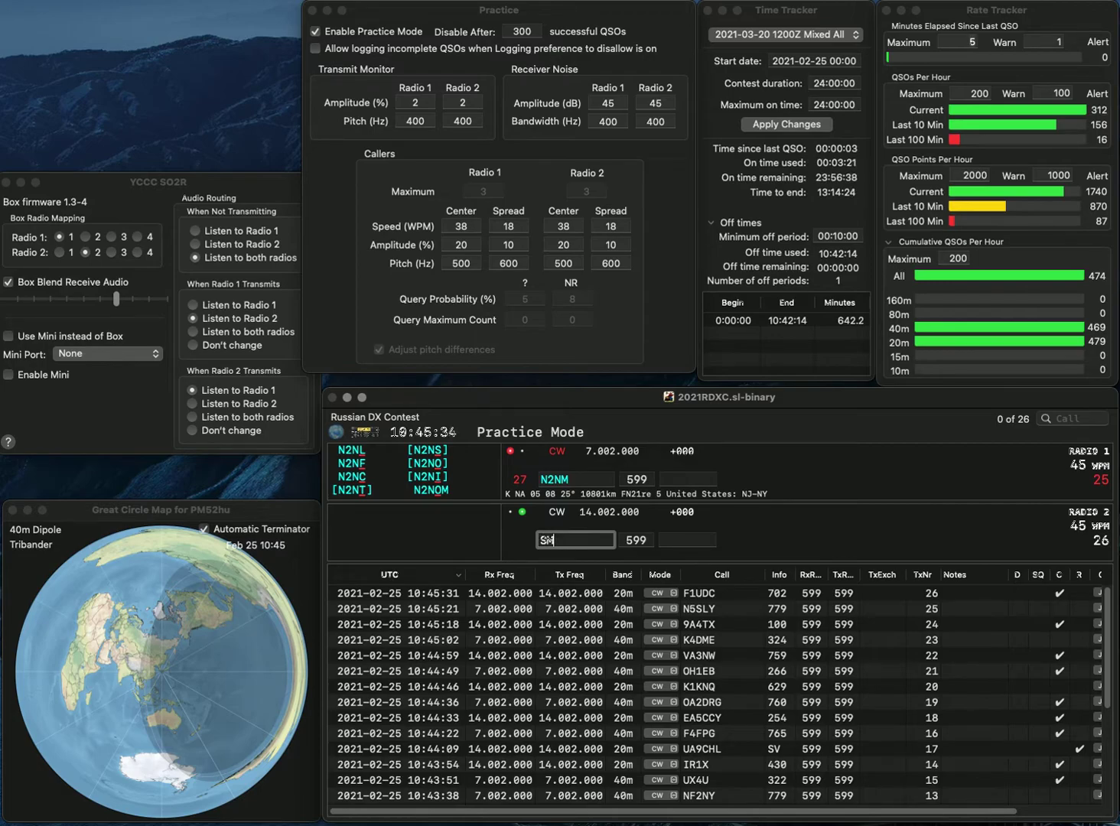
{"action": "type", "text": "0MPV/"}
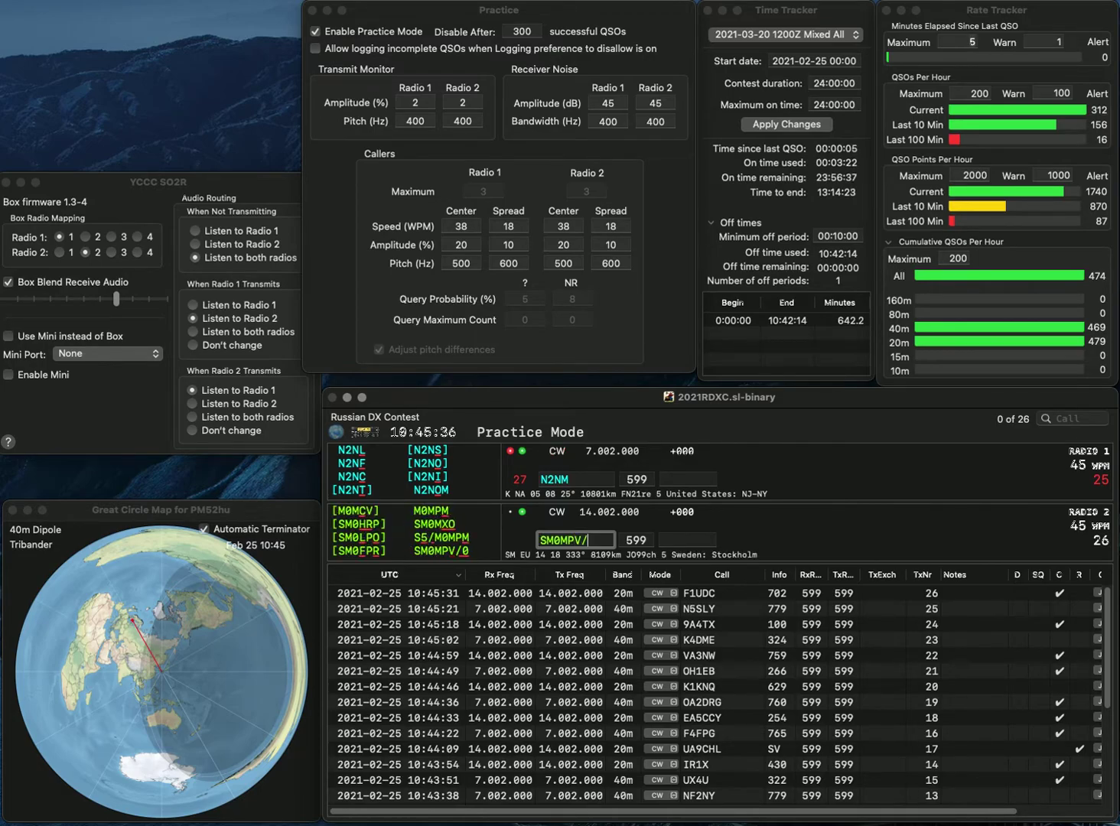
{"action": "type", "text": "0"}
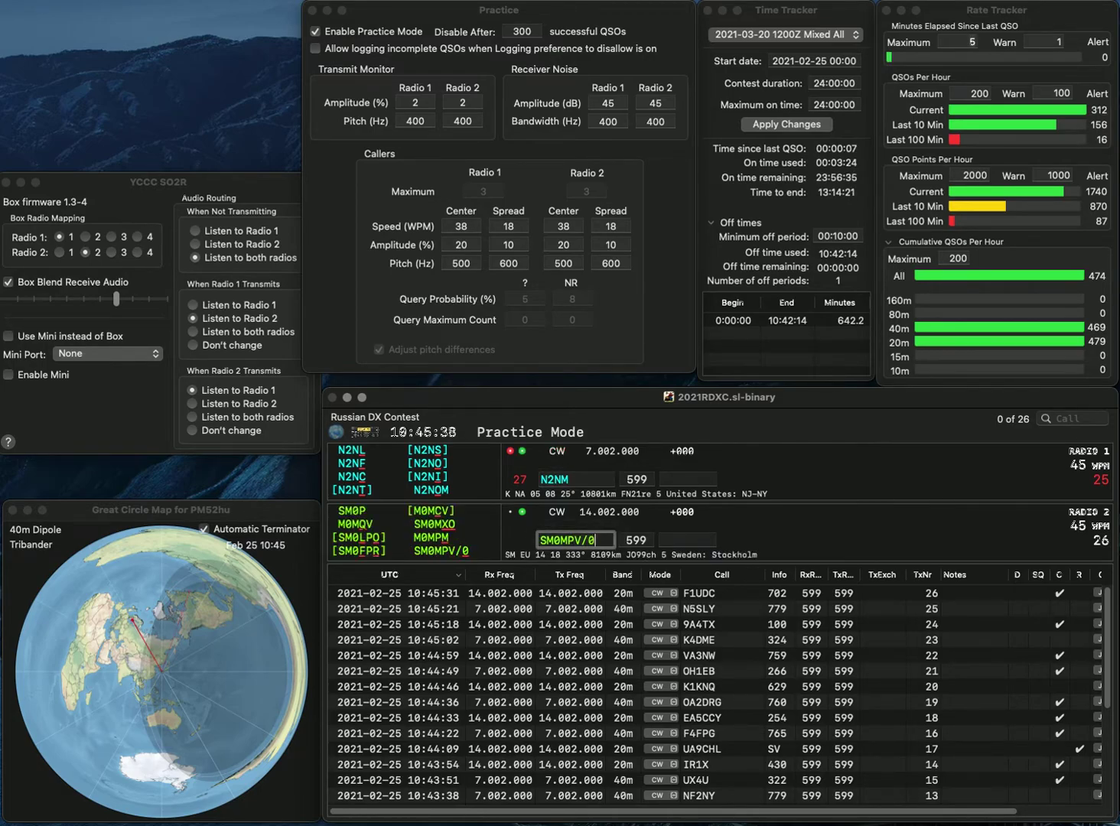
{"action": "key", "text": "Return"}
{"action": "key", "text": "BackSpace"}
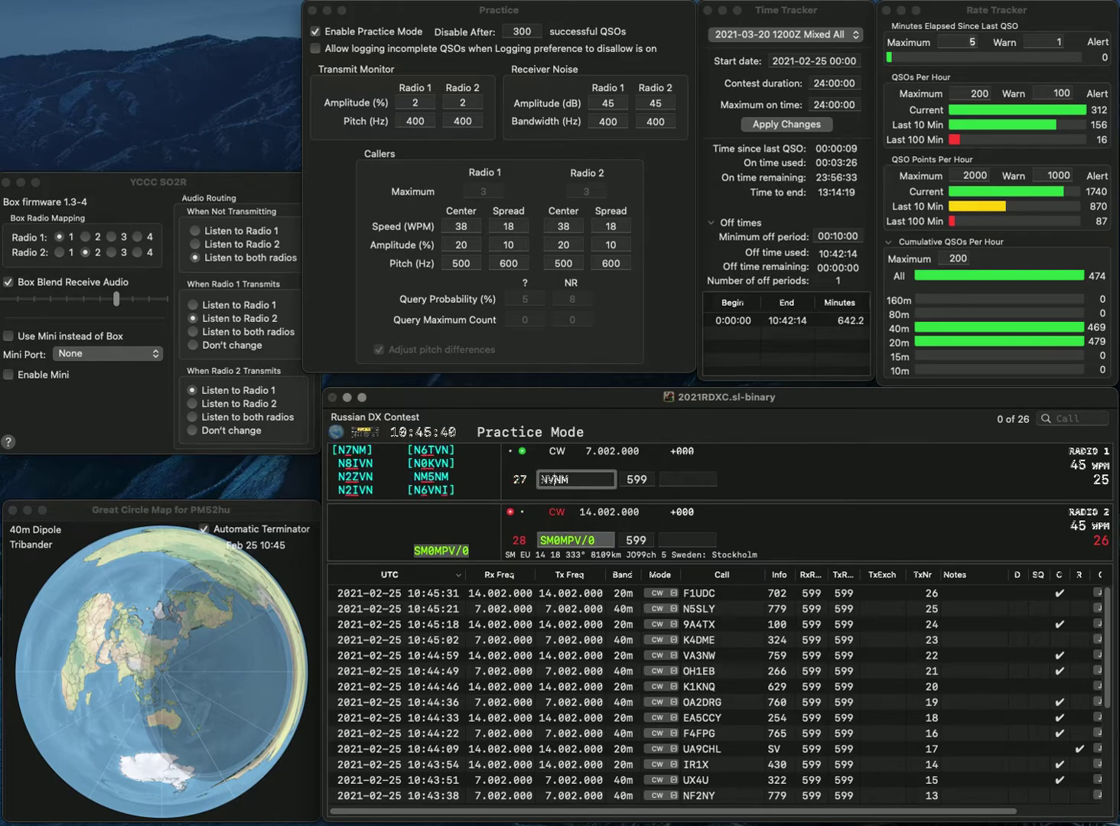
{"action": "type", "text": "4"}
{"action": "key", "text": "Return"}
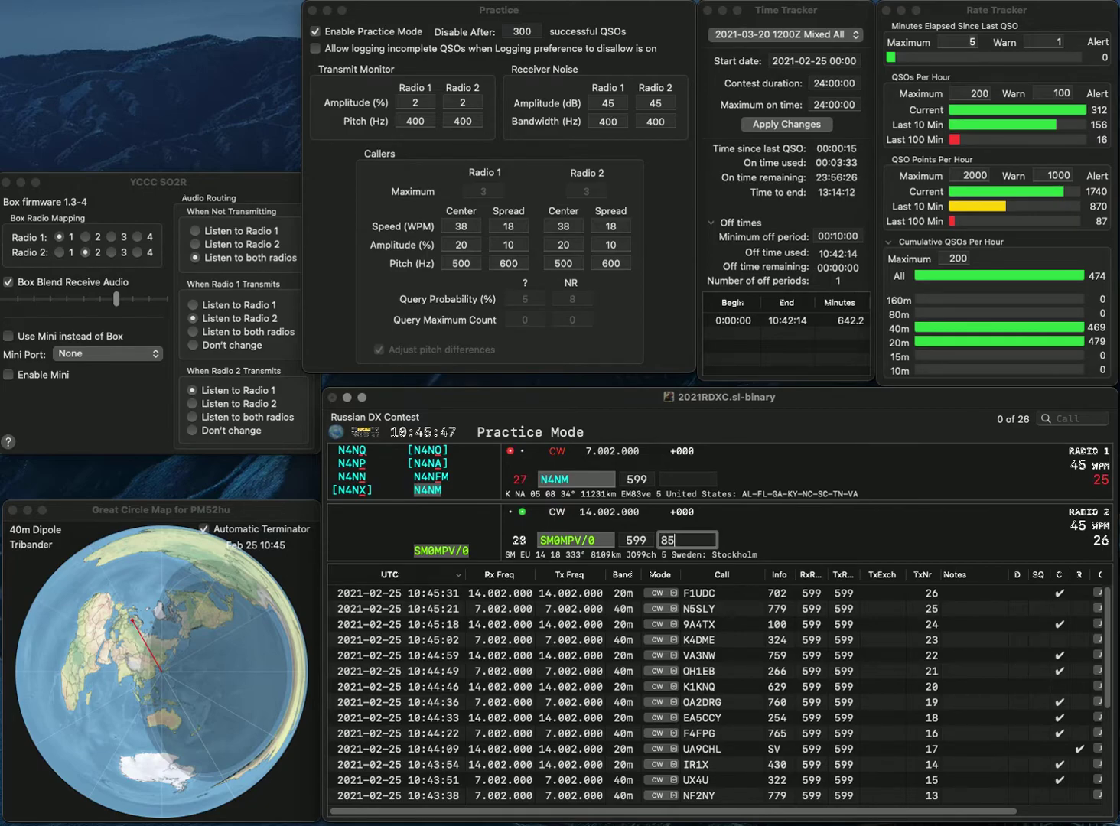
{"action": "key", "text": "Return"}
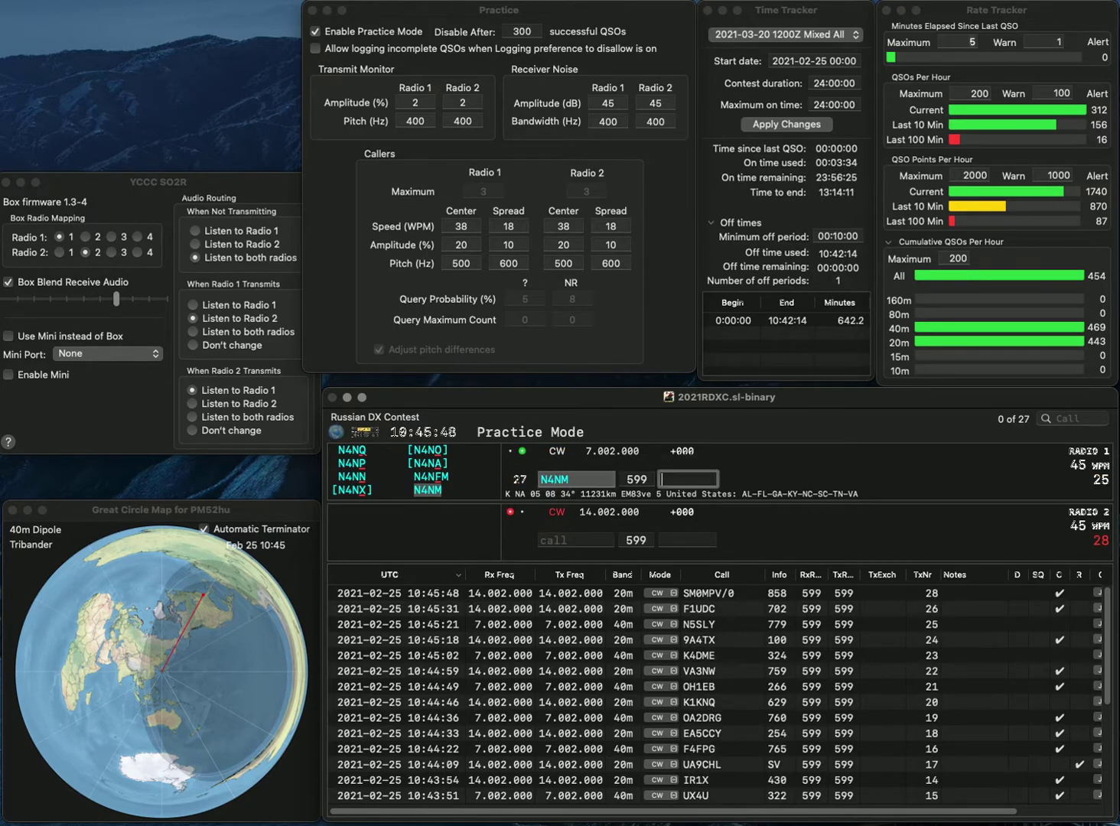
{"action": "type", "text": "558"}
{"action": "key", "text": "Return"}
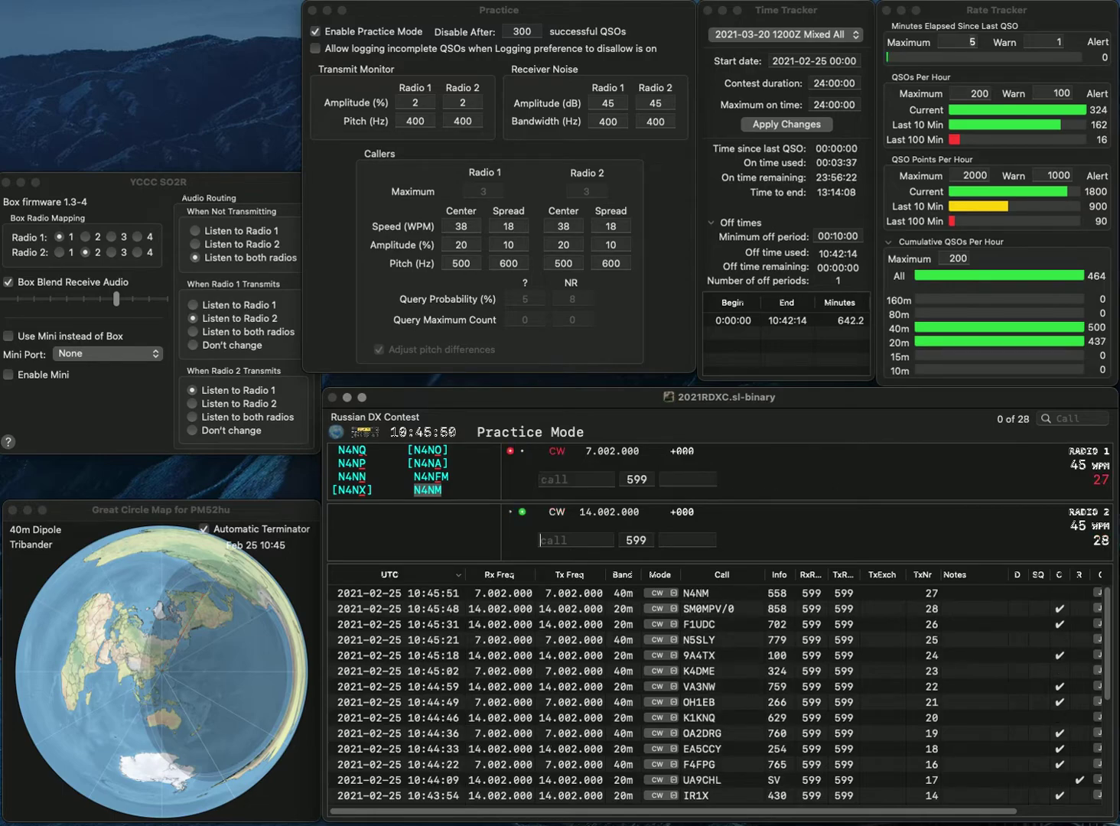
{"action": "type", "text": "DC"}
{"action": "key", "text": "Return"}
{"action": "type", "text": "KG"}
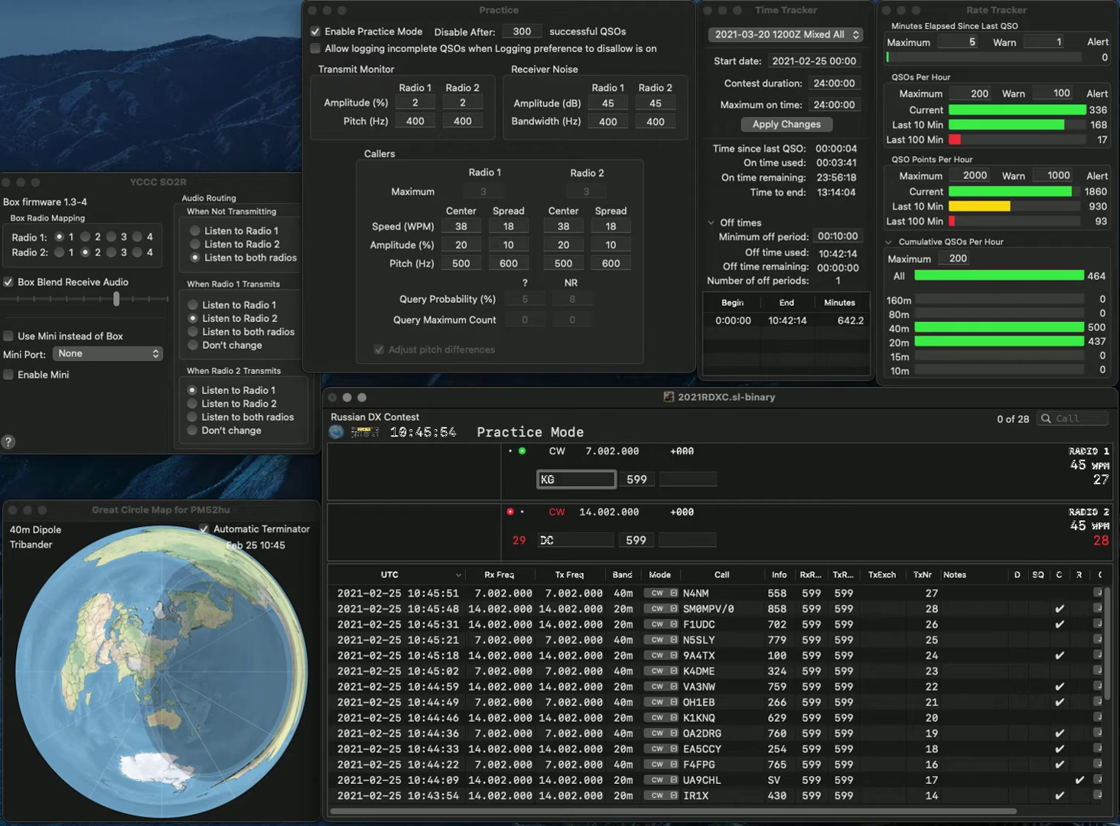
{"action": "type", "text": "9IOR5"}
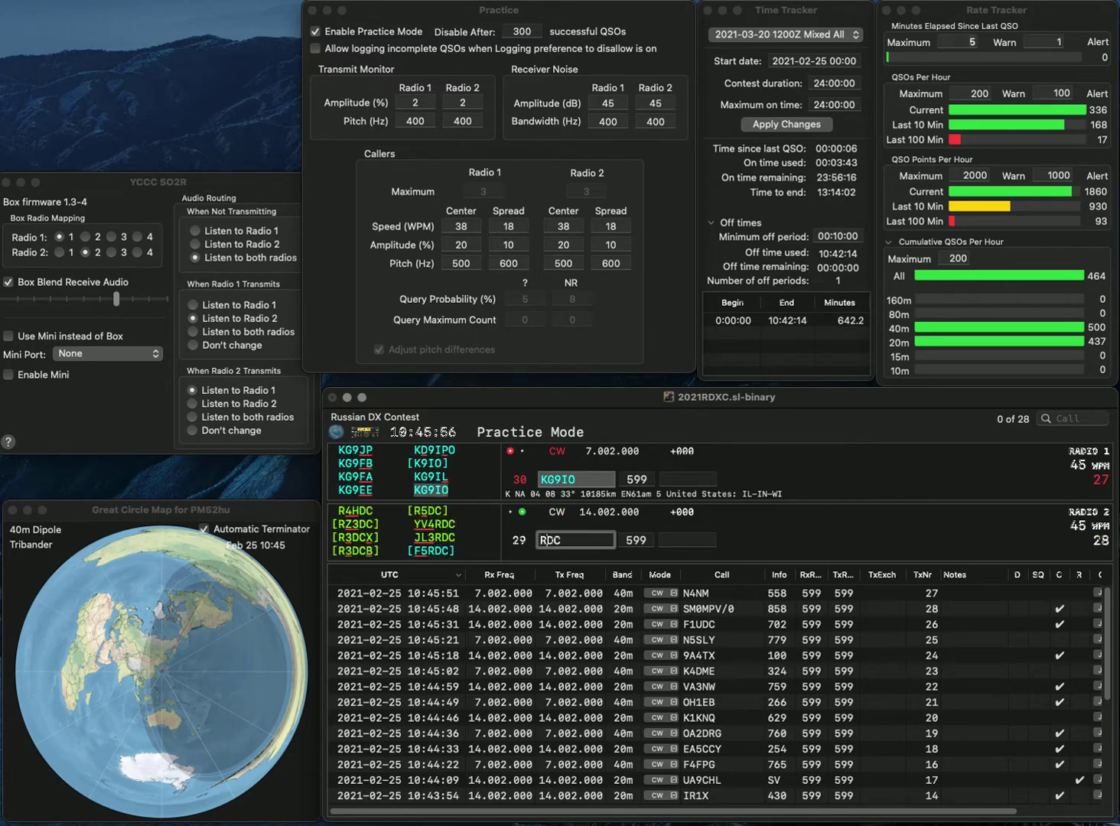
{"action": "key", "text": "Return"}
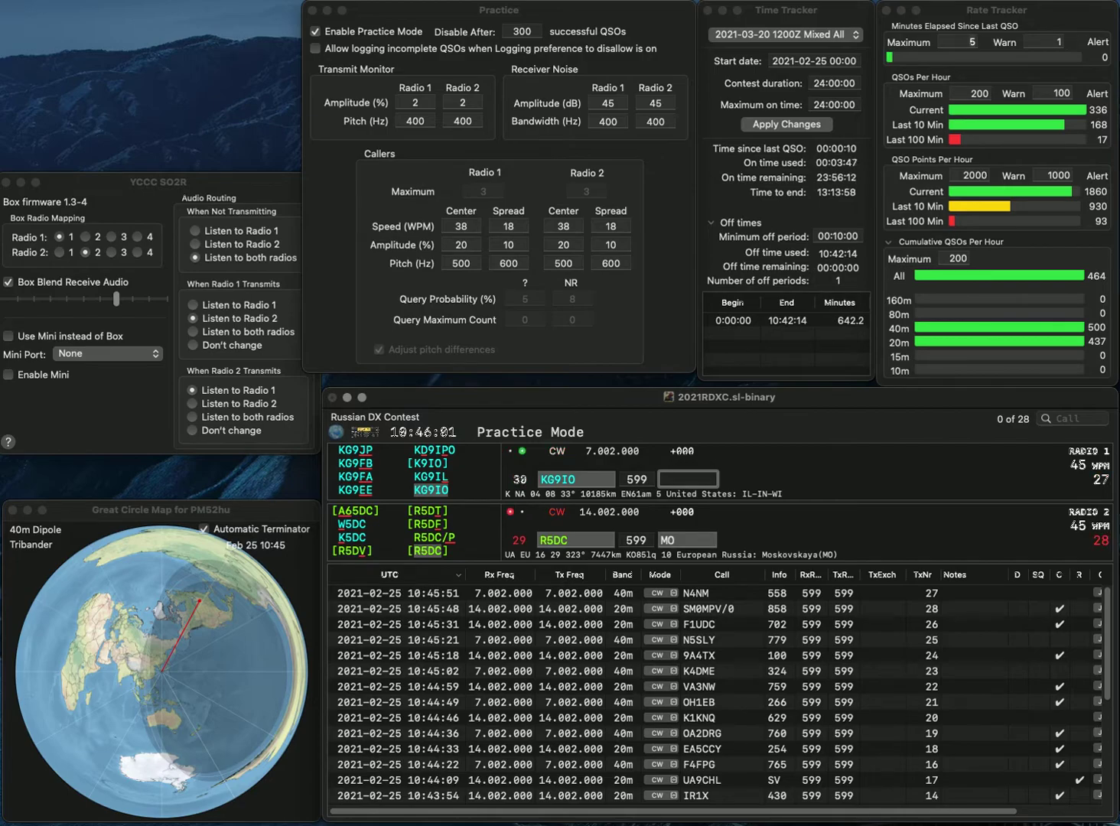
{"action": "type", "text": "89"}
{"action": "key", "text": "Return"}
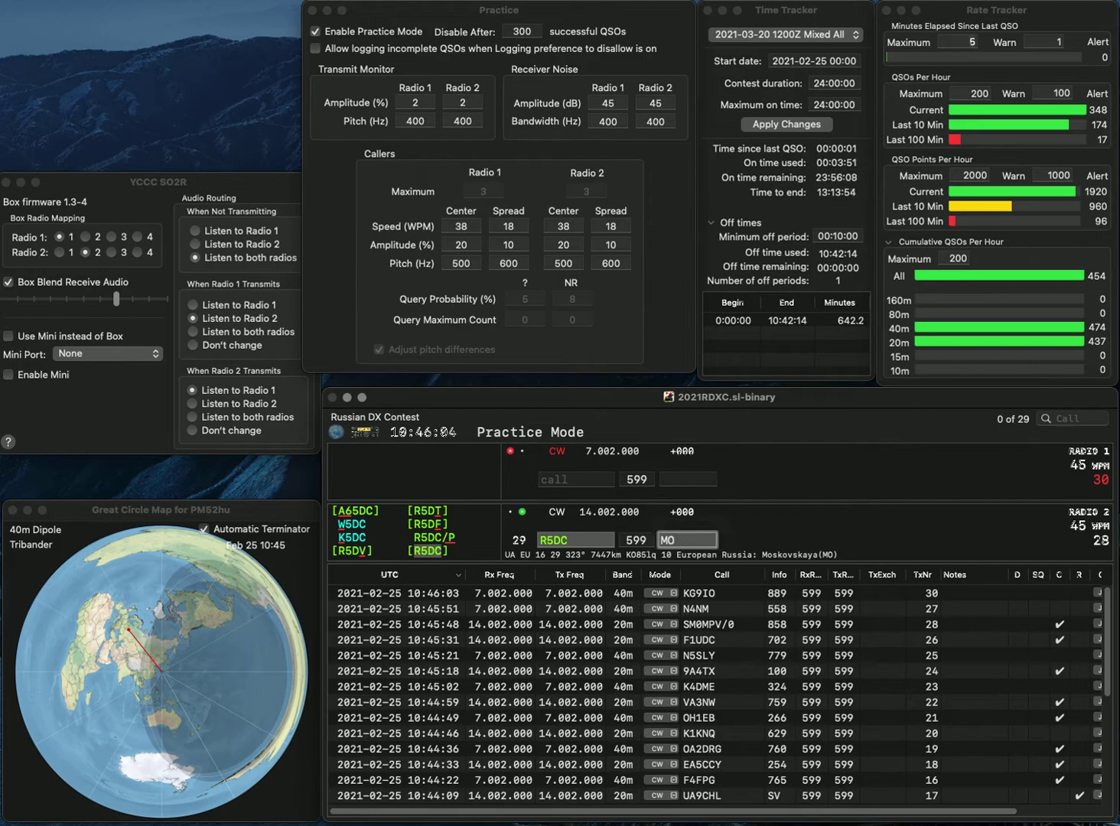
{"action": "key", "text": "Return"}
{"action": "type", "text": "KK4HHP"}
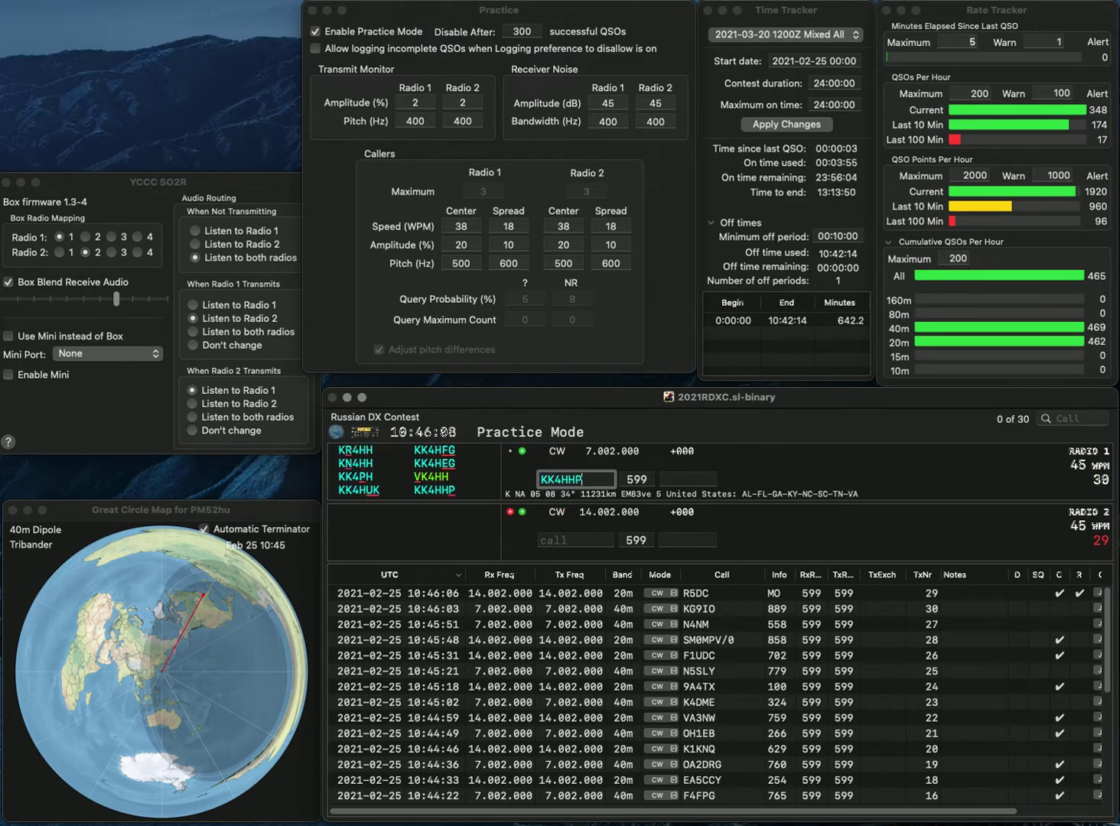
{"action": "key", "text": "Return"}
{"action": "type", "text": "3JP"}
{"action": "key", "text": "BackSpace"}
{"action": "key", "text": "BackSpace"}
{"action": "type", "text": "PN"}
{"action": "type", "text": "PA"}
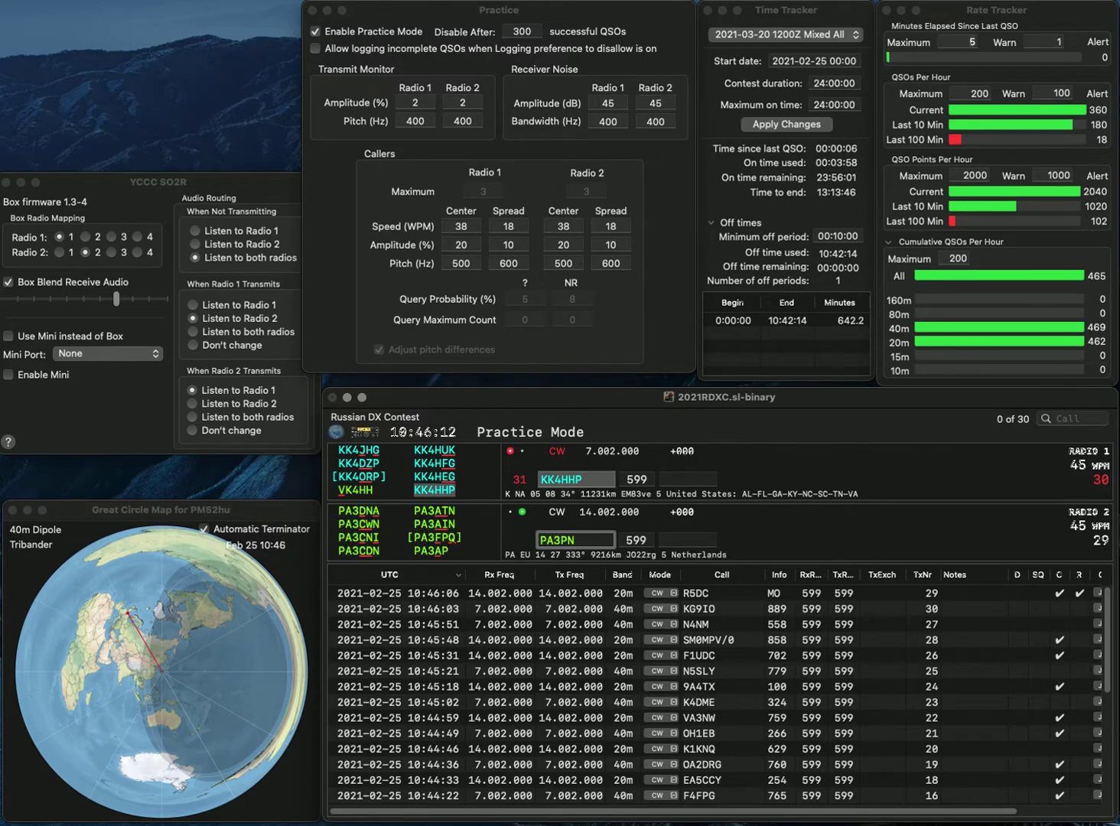
{"action": "key", "text": "Return"}
{"action": "type", "text": "56"}
{"action": "key", "text": "Return"}
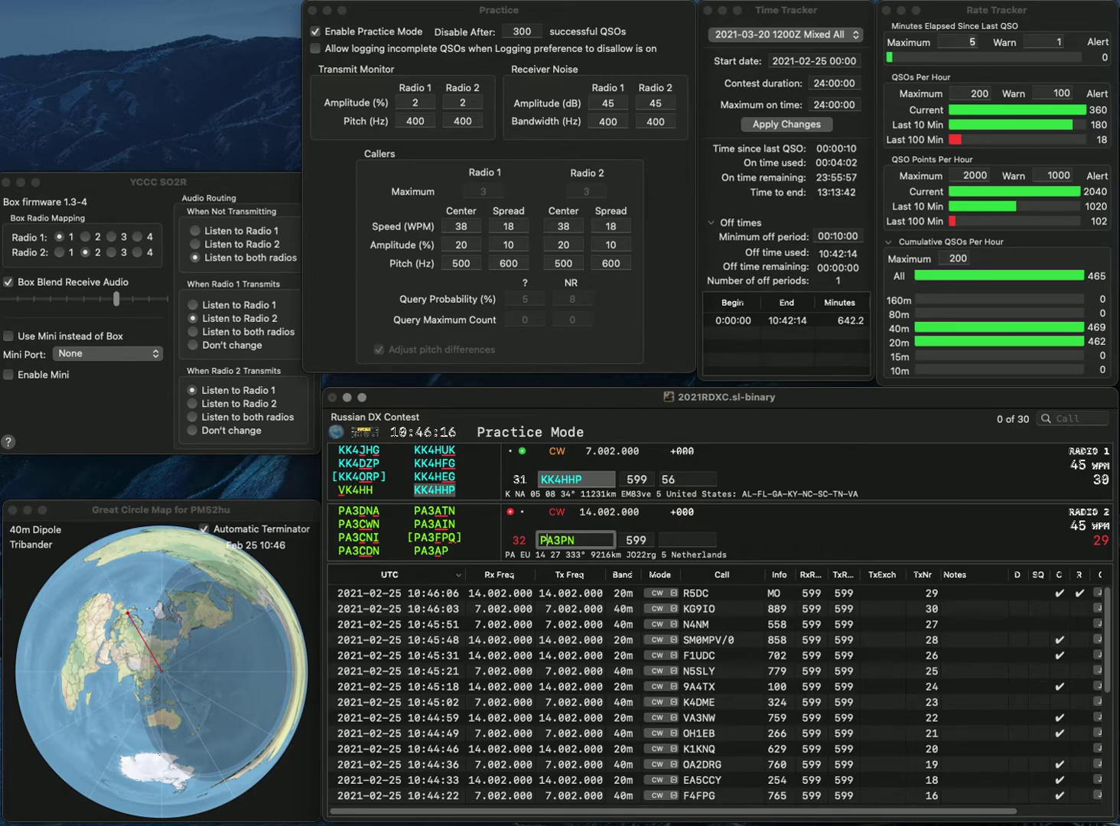
{"action": "key", "text": "Delete"}
{"action": "type", "text": "VE"}
{"action": "key", "text": "Delete"}
{"action": "key", "text": "Return"}
Step: Answer caller IZ6ZCV on Radio 1 with the exchange
{"action": "type", "text": "IZ6ZC"}
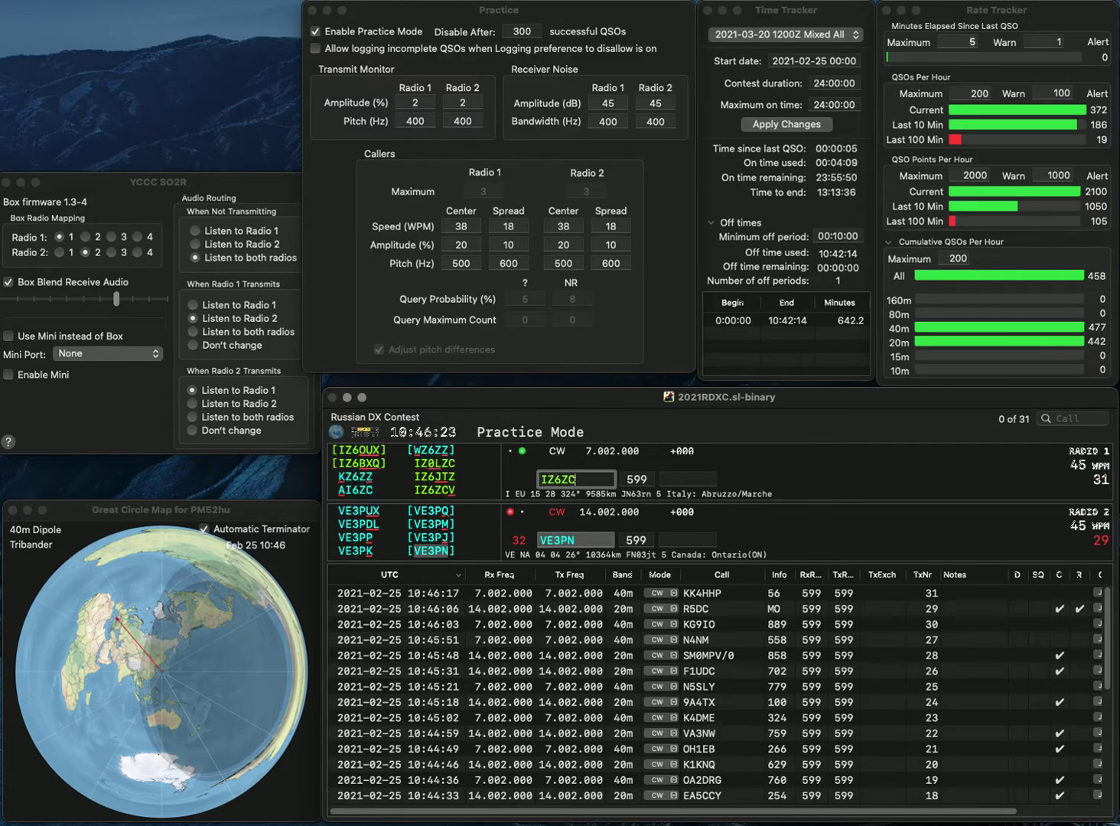
{"action": "type", "text": "V"}
{"action": "key", "text": "Return"}
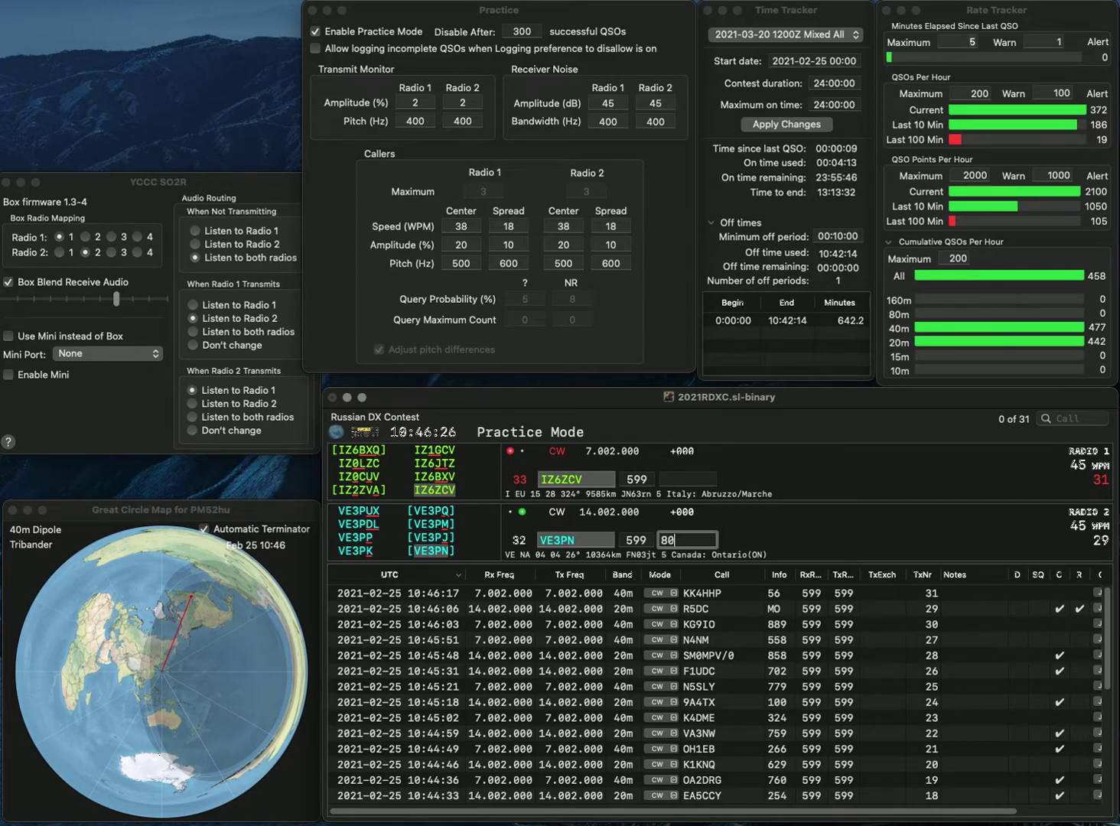
{"action": "key", "text": "Return"}
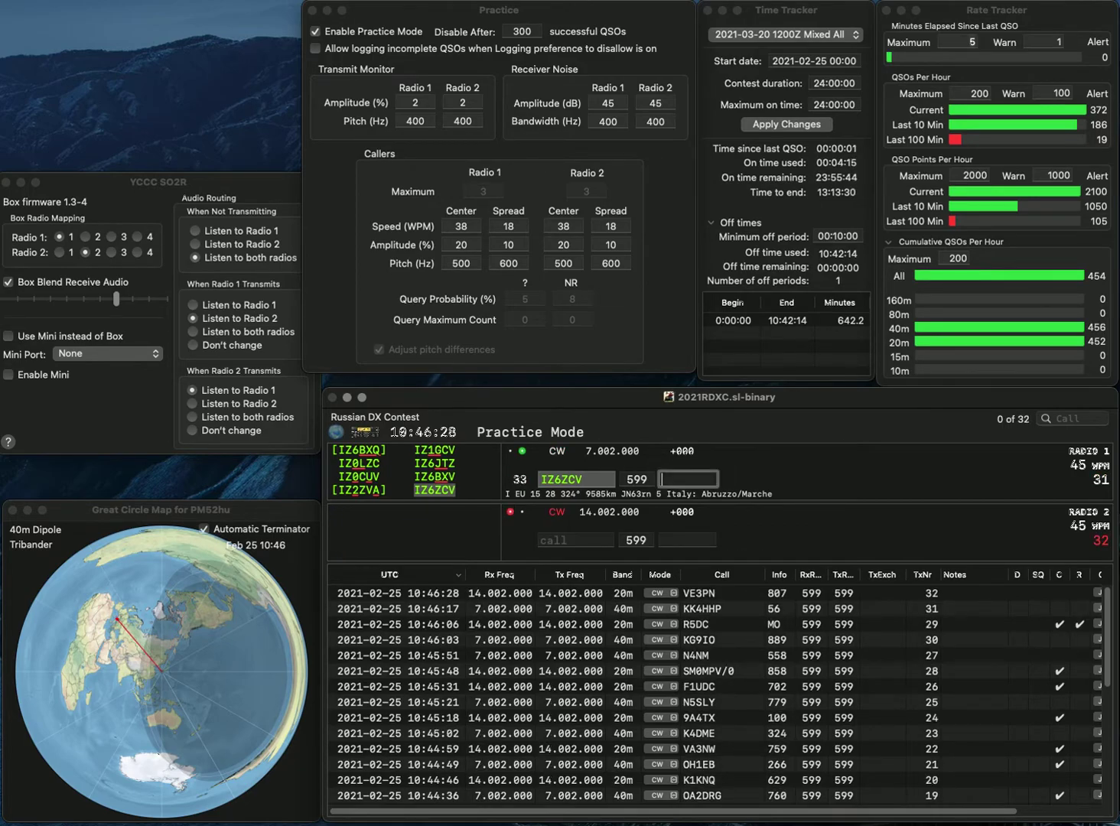
{"action": "type", "text": "723"}
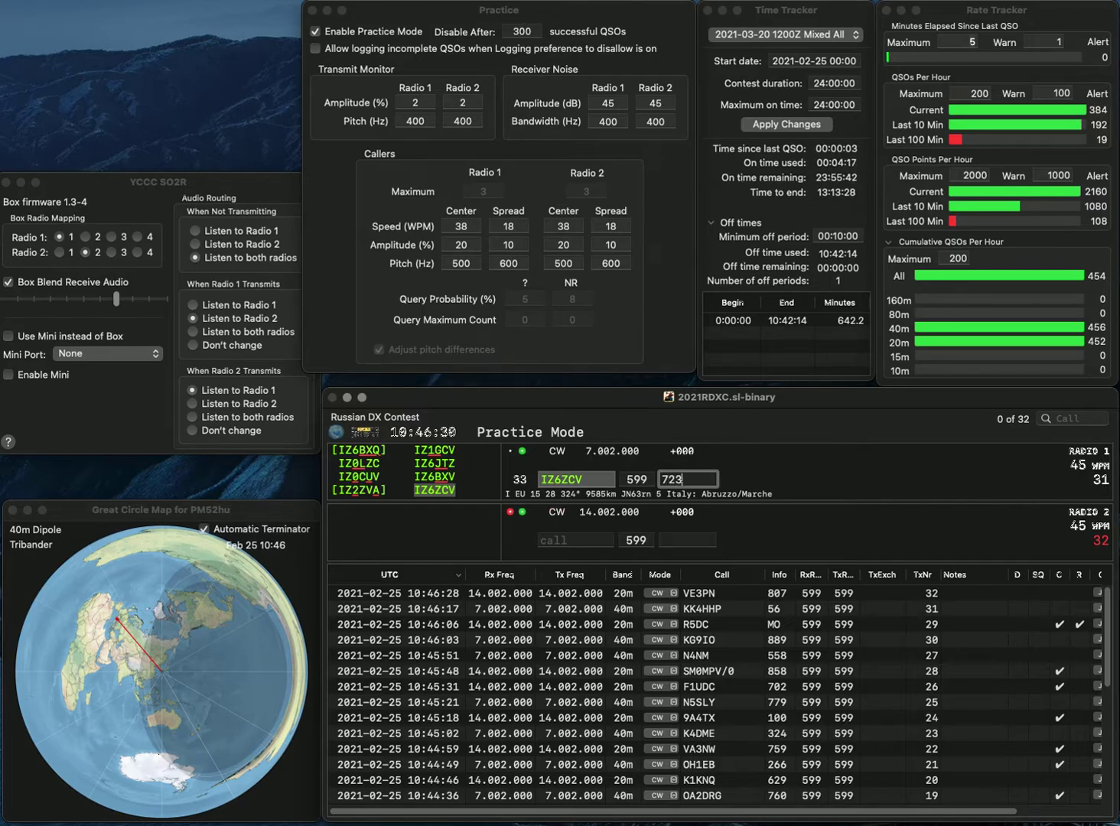
{"action": "key", "text": "Return"}
Step: Answer caller WA4FAT on Radio 2 and AL6U on Radio 1 with the exchange
{"action": "type", "text": "FAT"}
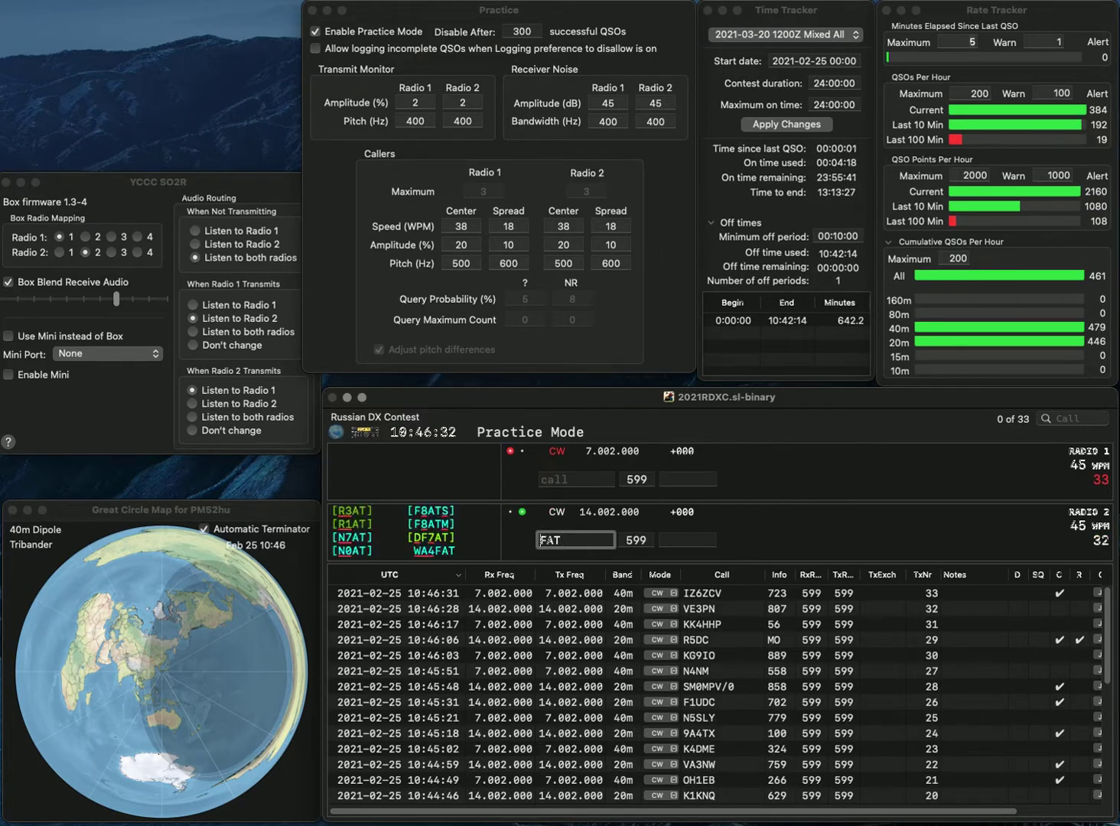
{"action": "type", "text": "WA4"}
{"action": "key", "text": "Return"}
{"action": "type", "text": "AL"}
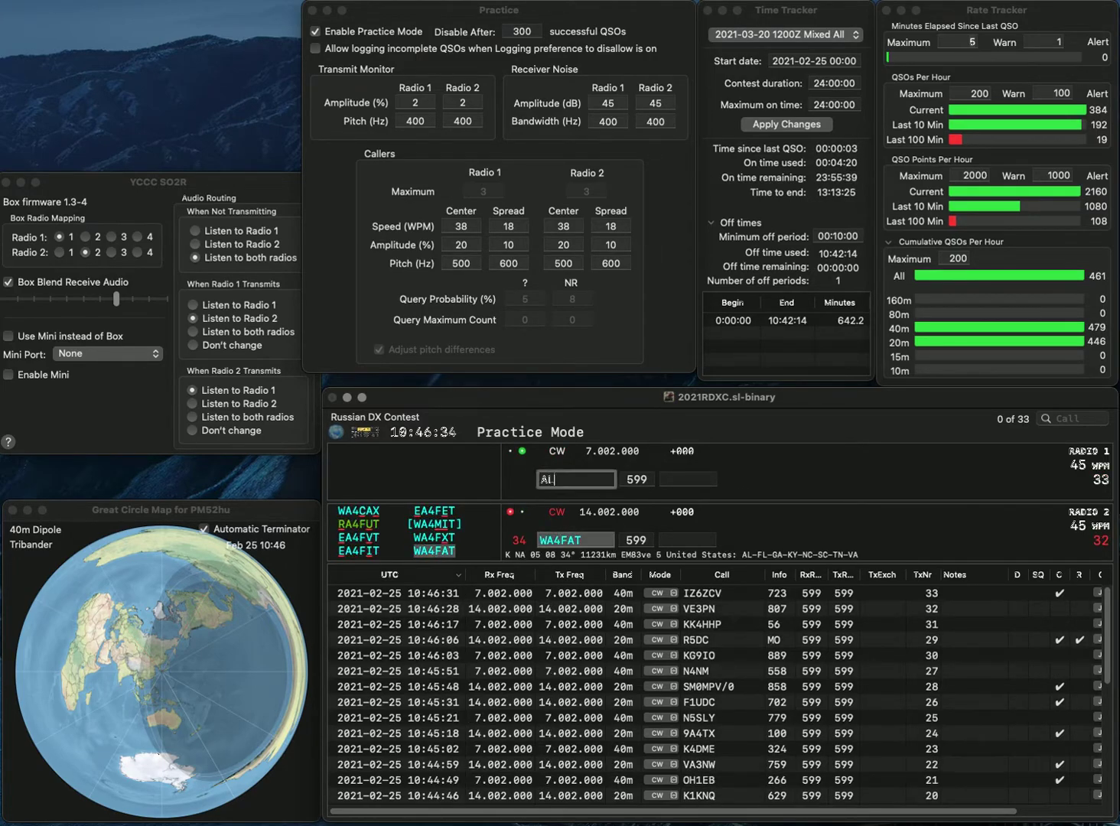
{"action": "type", "text": "6U"}
{"action": "key", "text": "Return"}
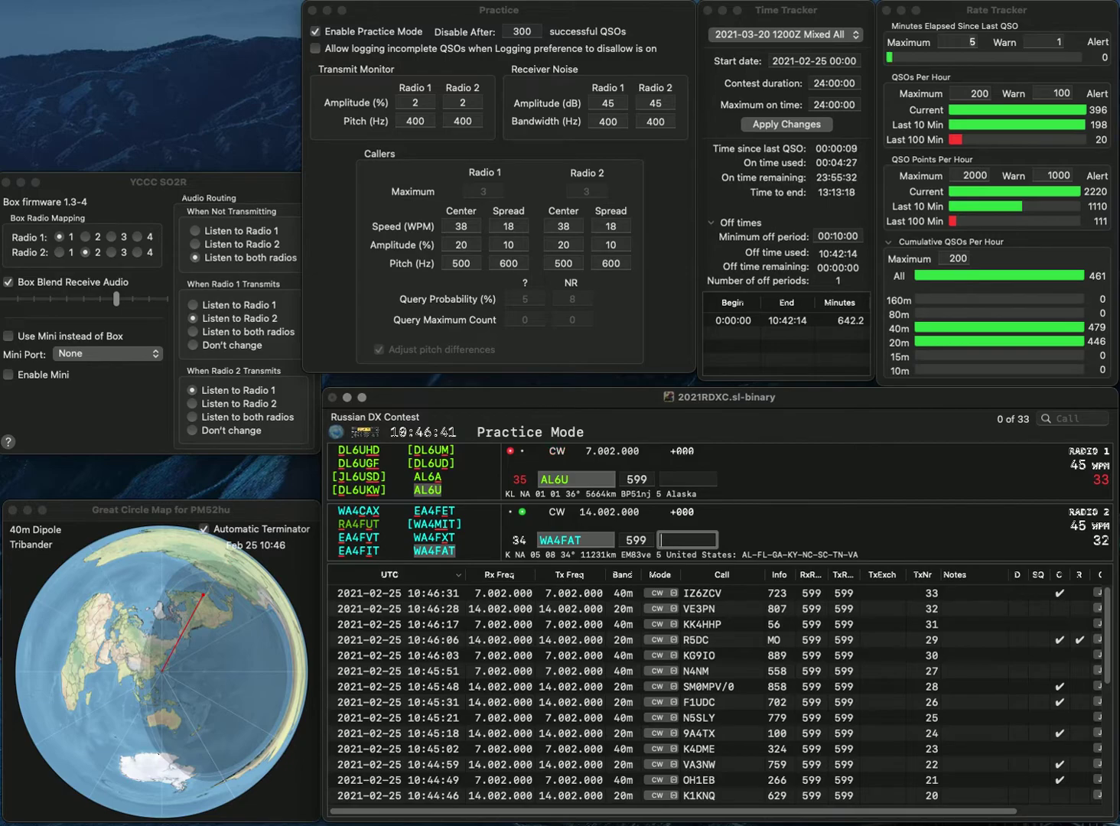
{"action": "type", "text": "27"}
{"action": "key", "text": "Return"}
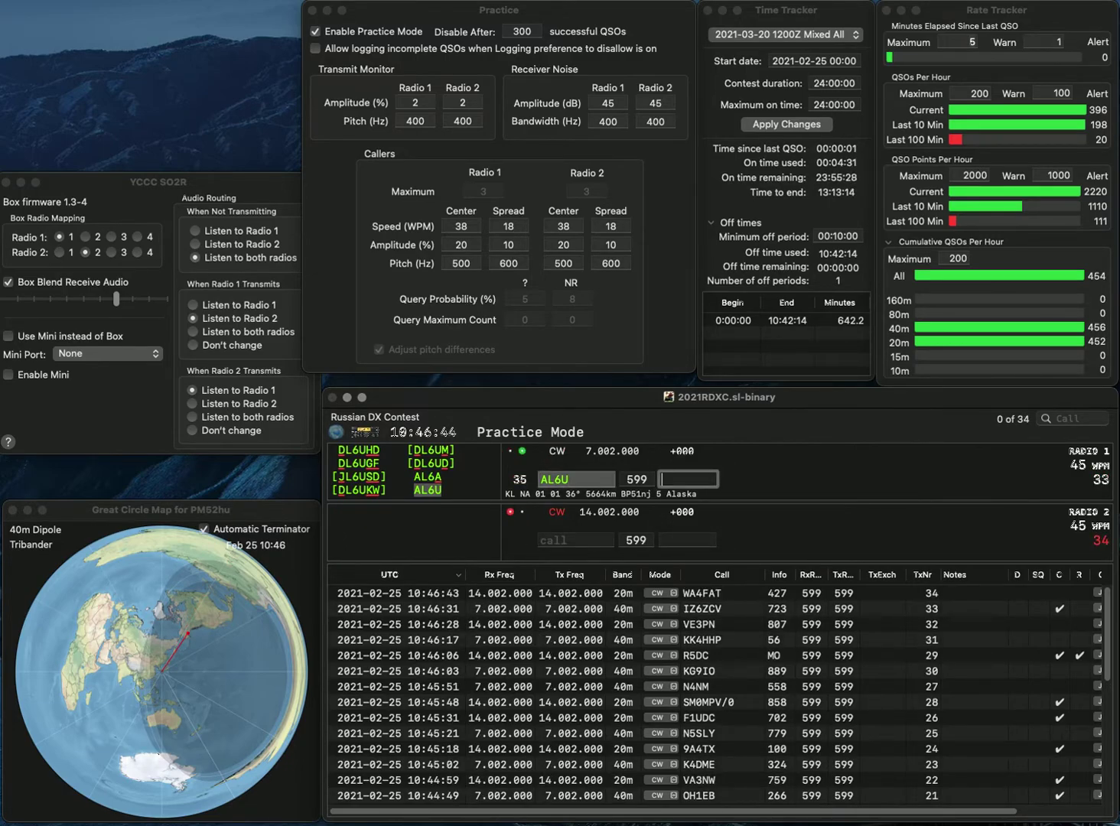
{"action": "type", "text": "569"}
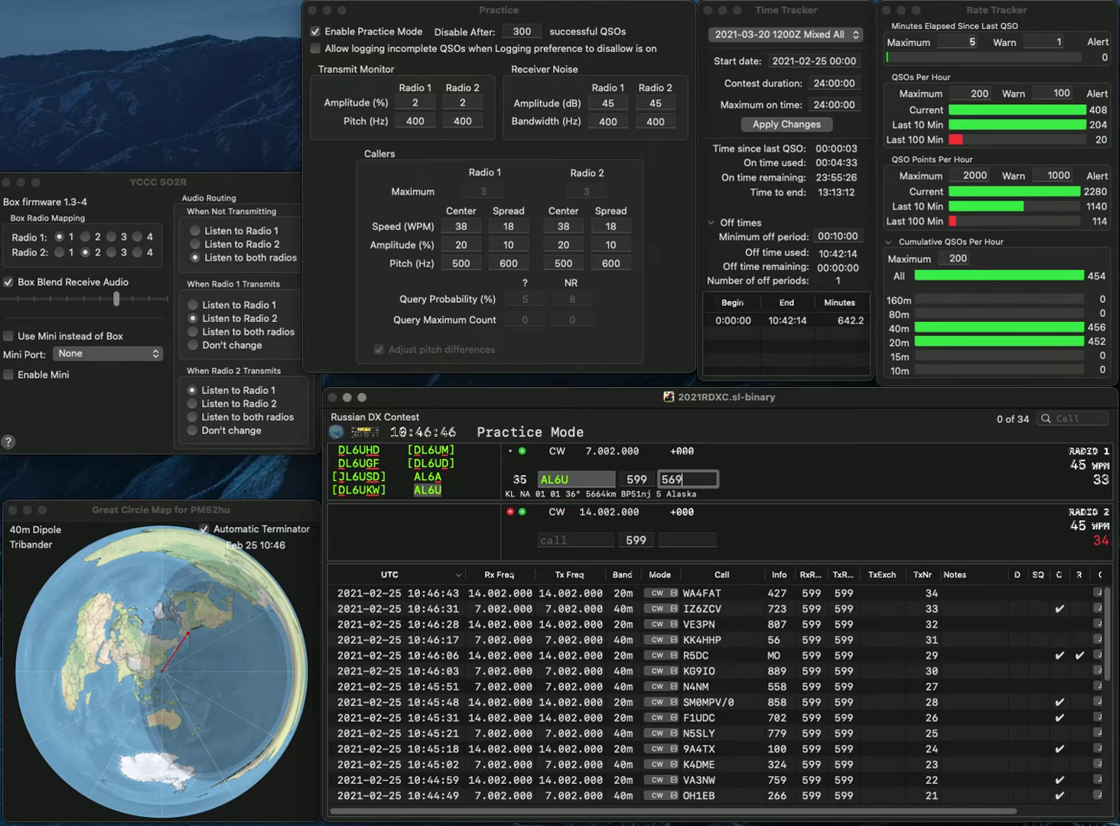
{"action": "key", "text": "Return"}
{"action": "type", "text": "KID"}
{"action": "key", "text": "BackSpace"}
{"action": "type", "text": "LDM"}
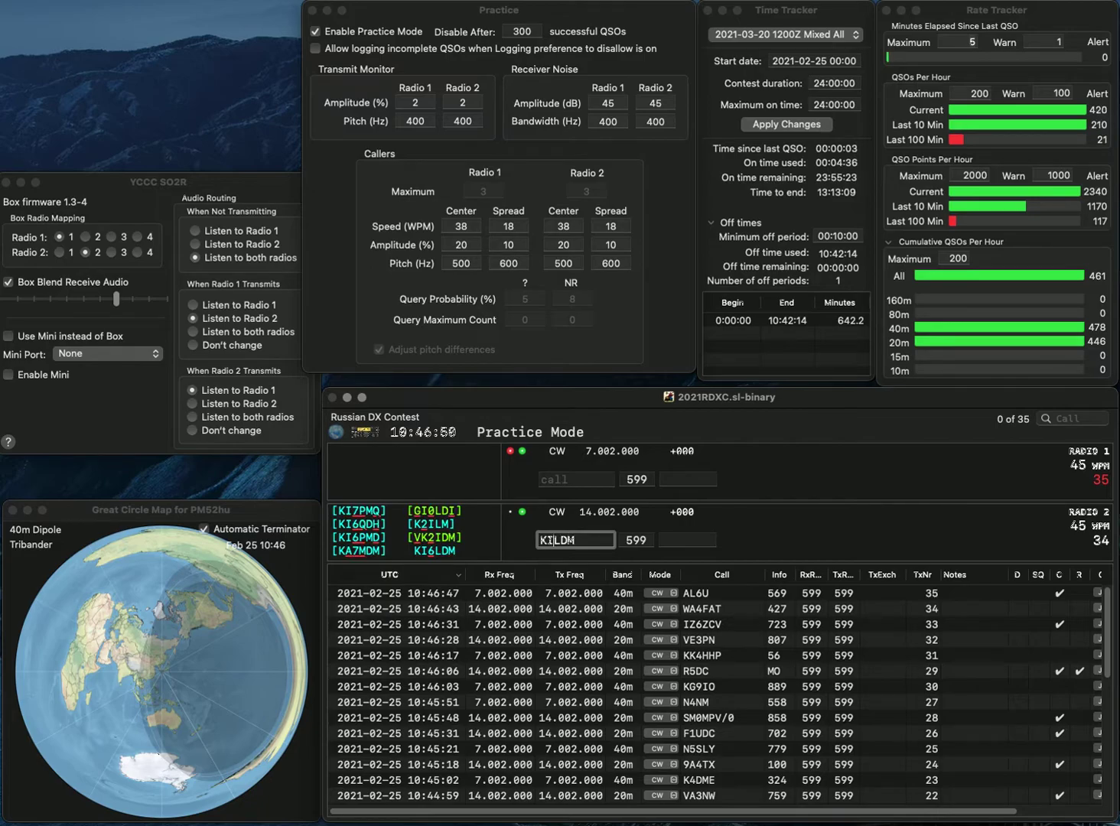
{"action": "type", "text": "6"}
{"action": "key", "text": "Return"}
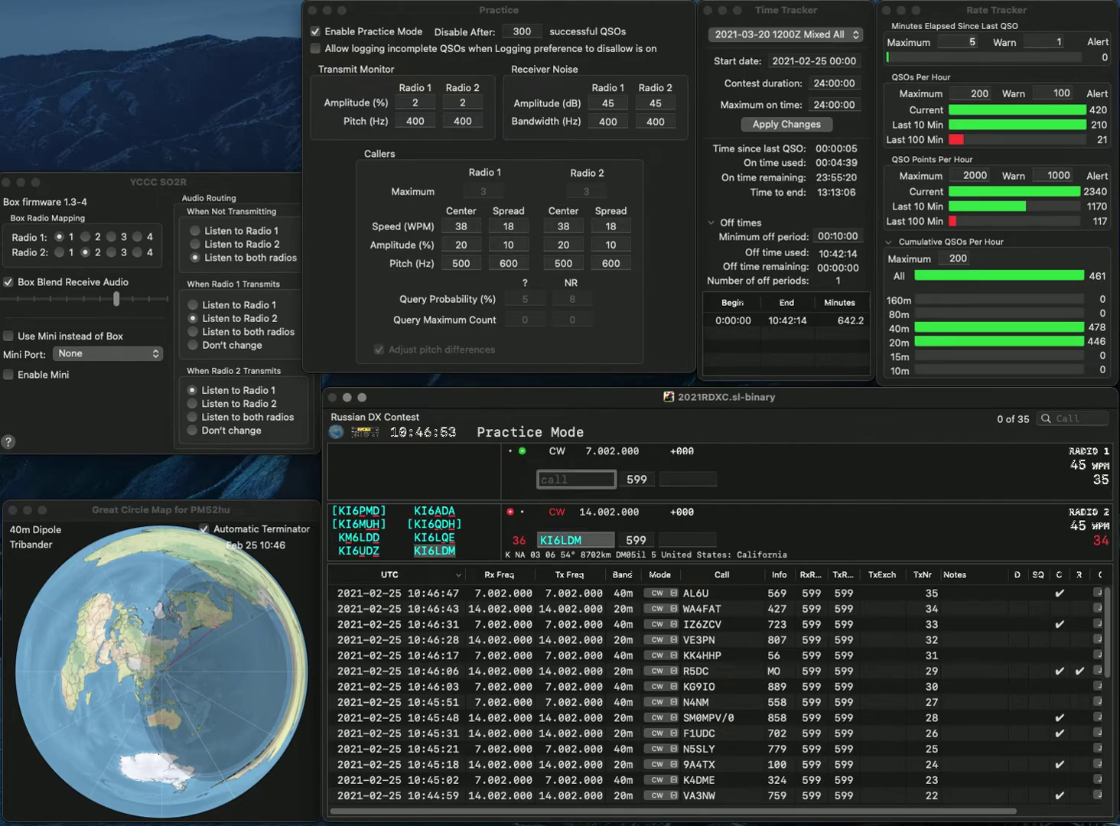
{"action": "type", "text": "RZ2"}
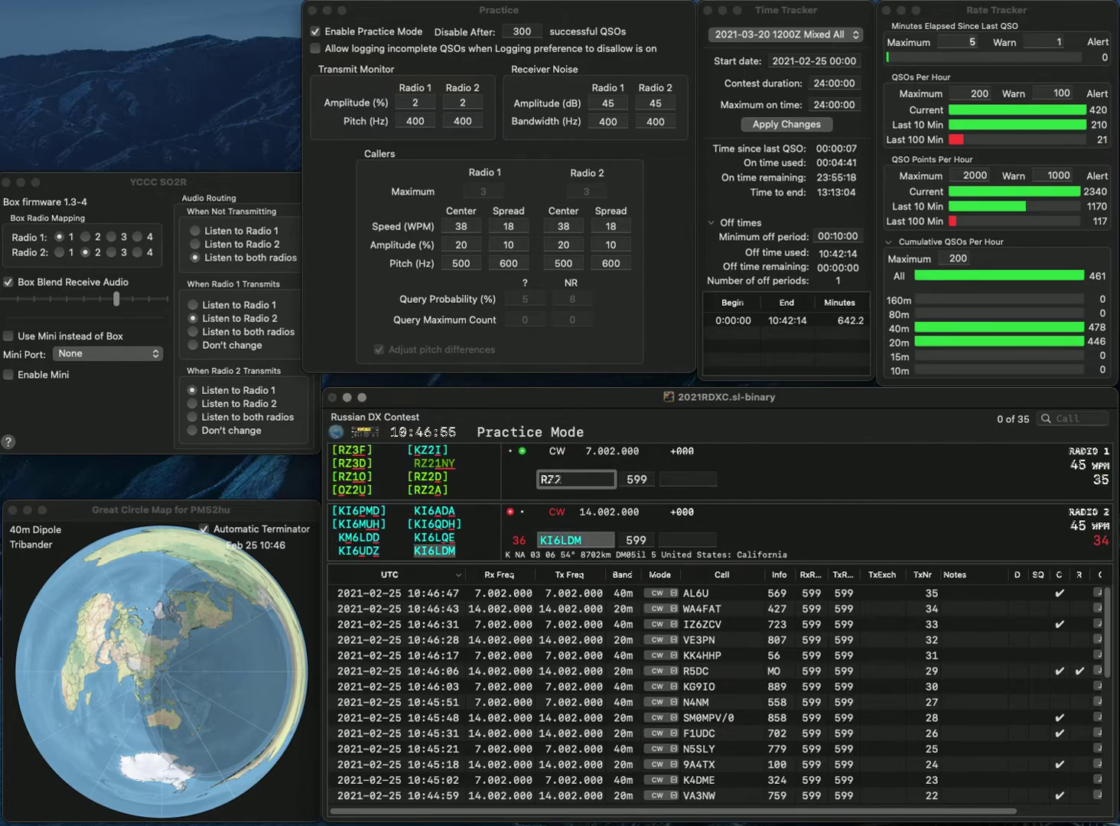
{"action": "type", "text": "AO"}
{"action": "key", "text": "Home"}
{"action": "key", "text": "Delete"}
{"action": "type", "text": "L"}
{"action": "key", "text": "Return"}
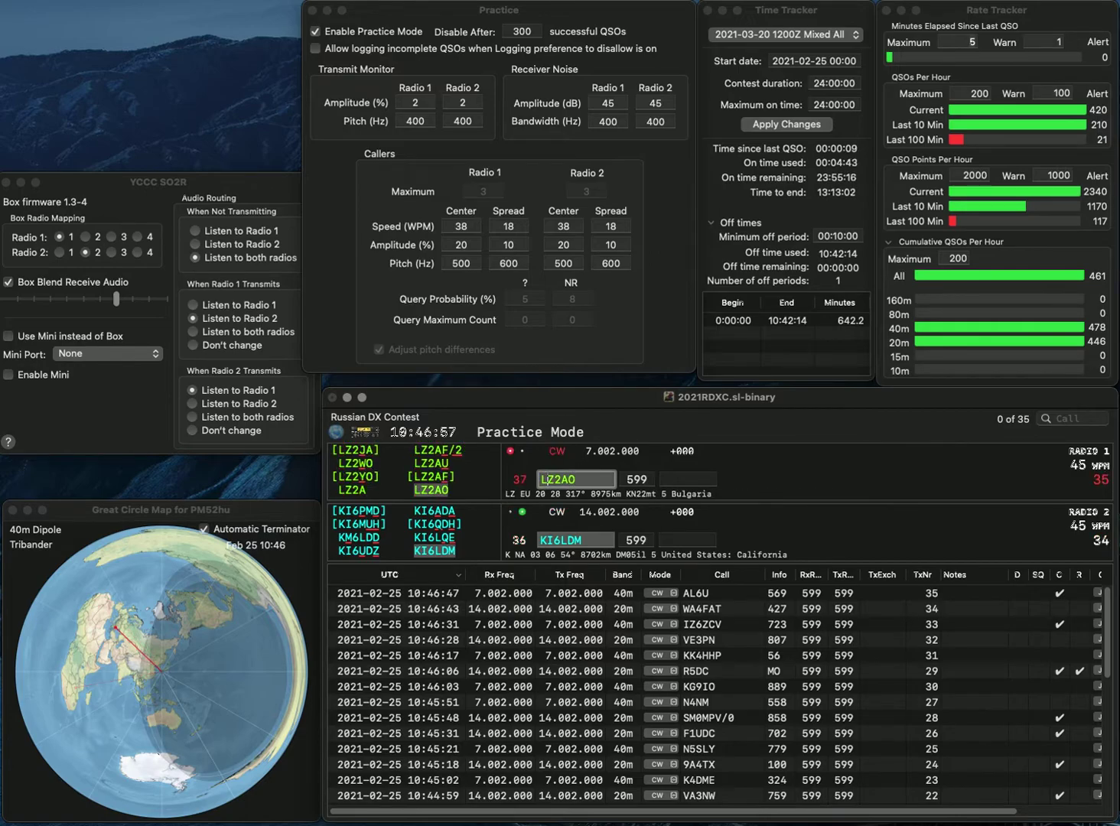
{"action": "type", "text": "5"}
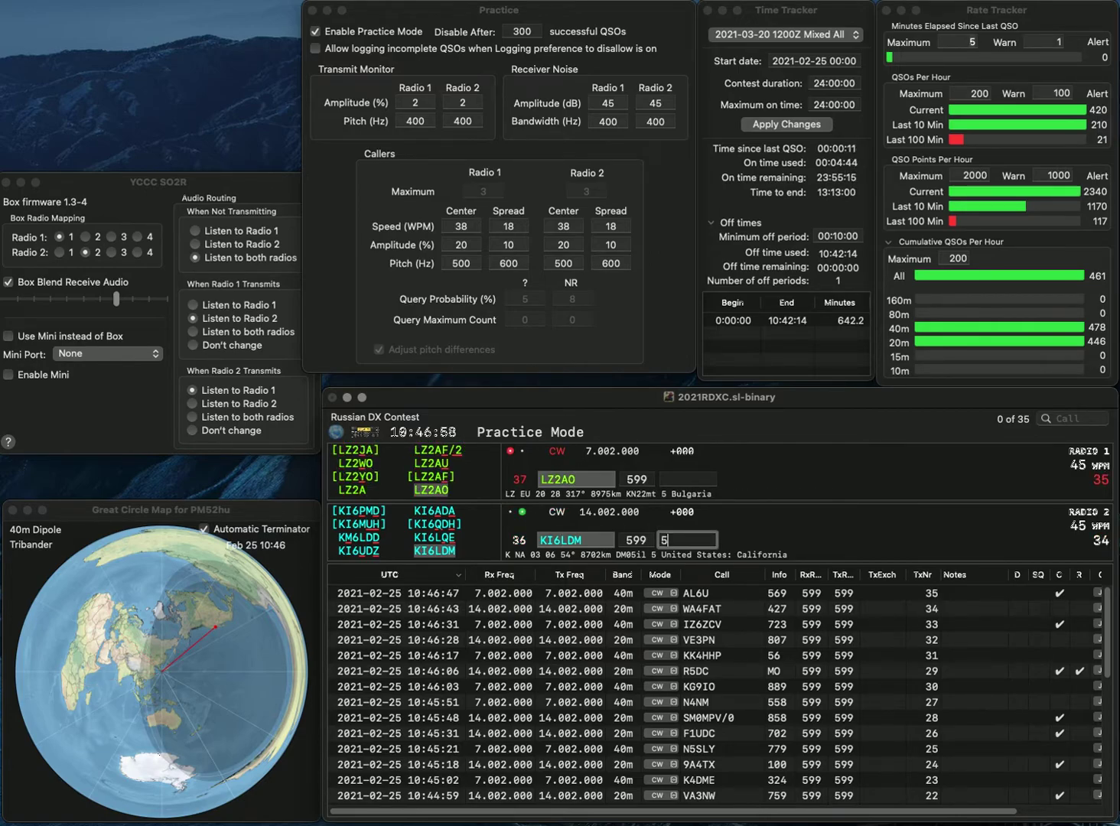
{"action": "type", "text": "94"}
{"action": "key", "text": "Return"}
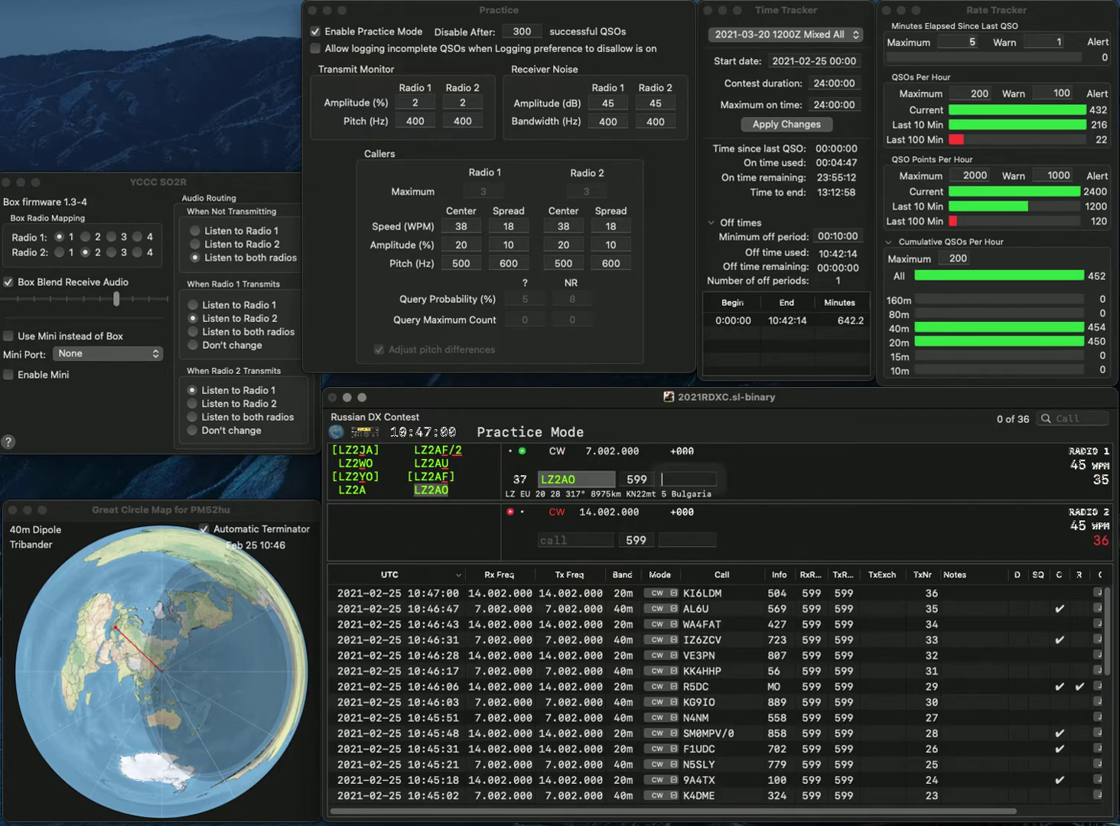
{"action": "type", "text": "809"}
{"action": "key", "text": "Return"}
Step: Answer the partial call 8JG on Radio 2 and caller US2YW on Radio 1 with the exchange
{"action": "type", "text": "8"}
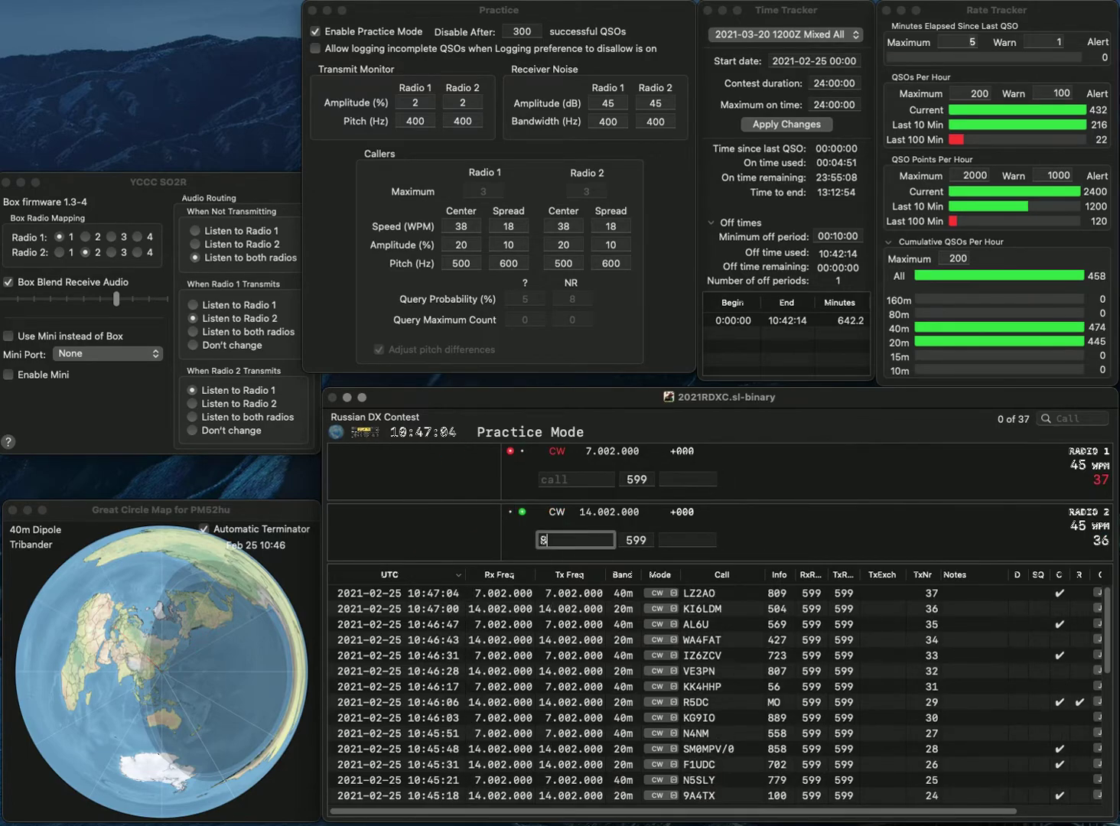
{"action": "type", "text": "JG"}
{"action": "key", "text": "Return"}
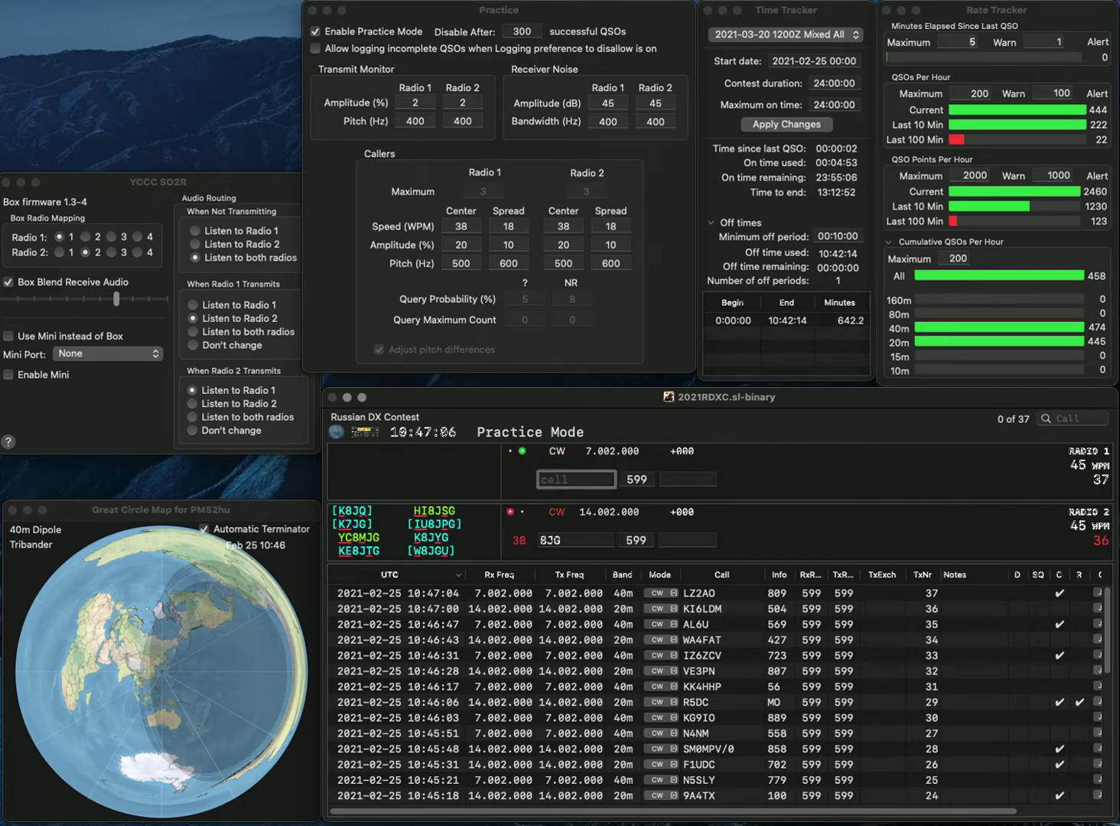
{"action": "type", "text": "US2YW"}
{"action": "key", "text": "Return"}
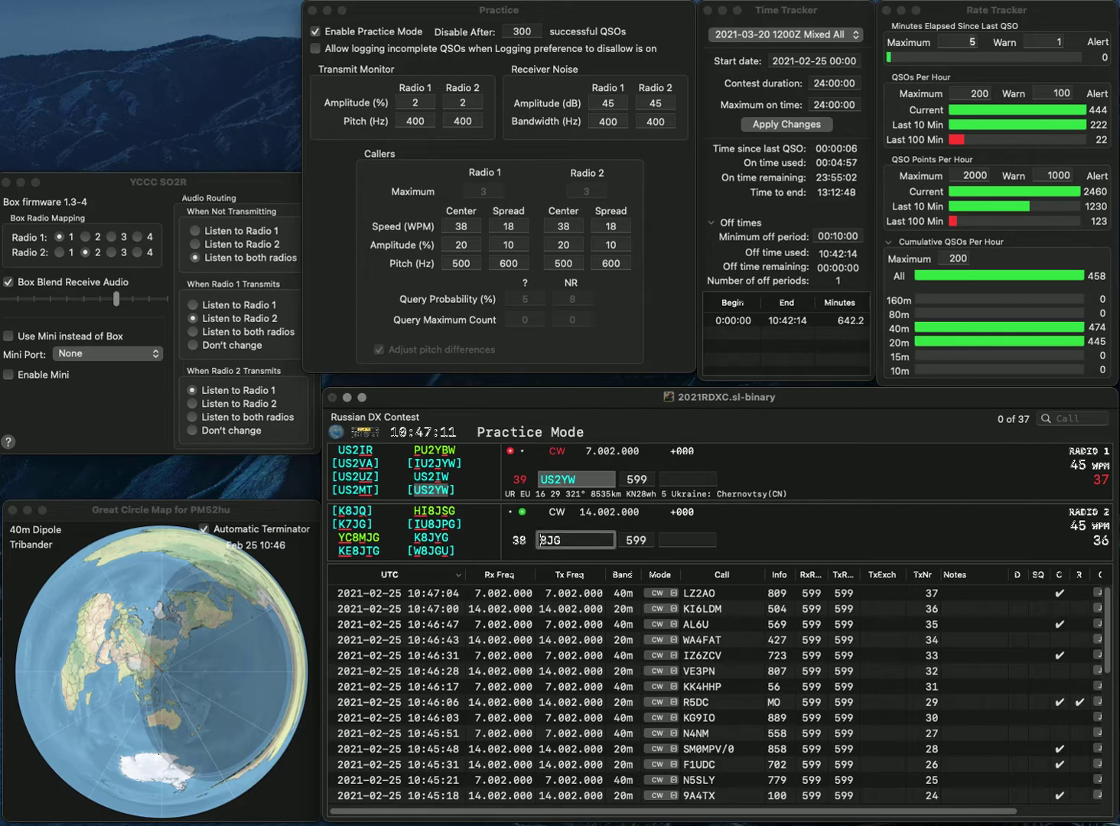
{"action": "type", "text": "OM"}
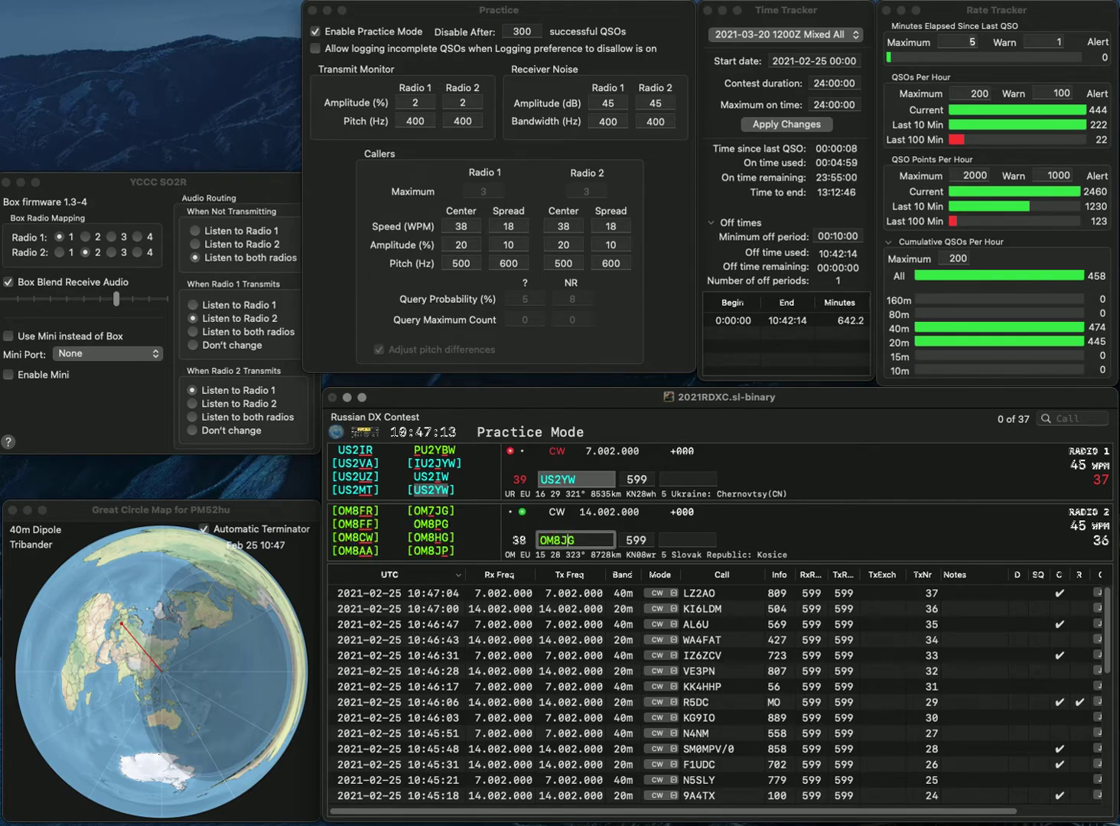
{"action": "key", "text": "BackSpace"}
{"action": "type", "text": "P"}
{"action": "key", "text": "Return"}
{"action": "key", "text": "space"}
{"action": "type", "text": "566"}
{"action": "key", "text": "Return"}
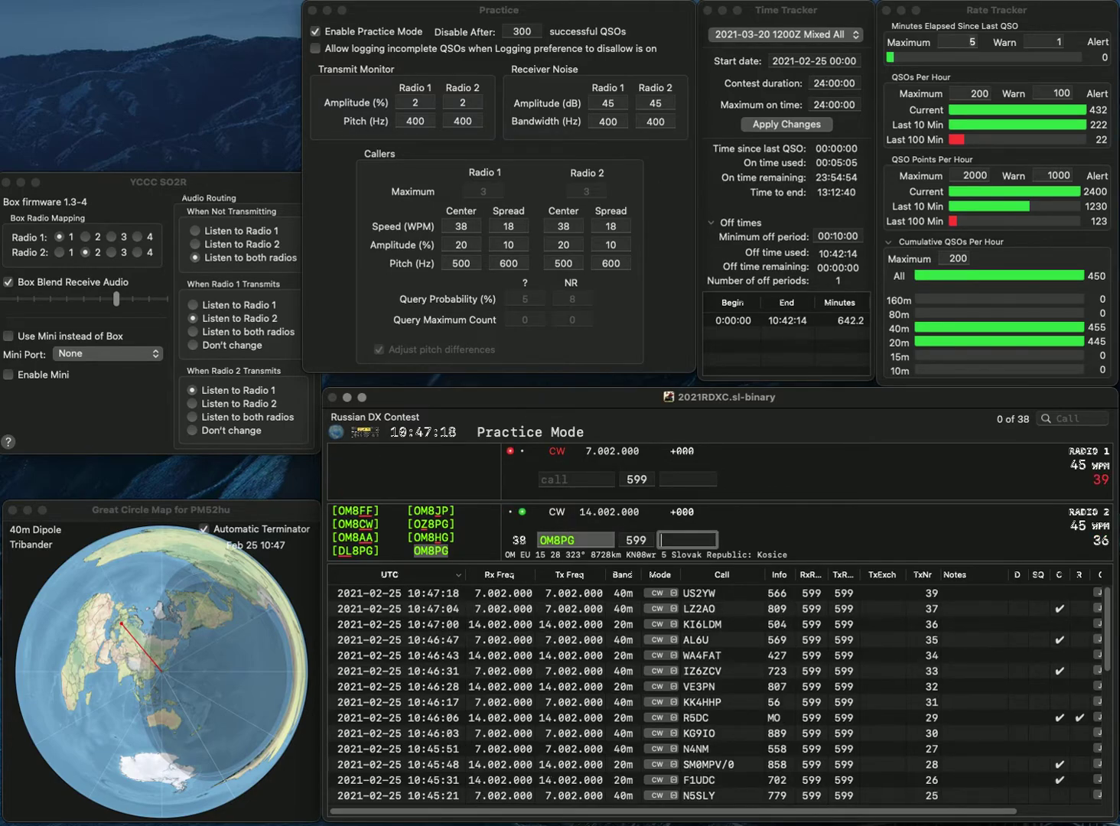
{"action": "type", "text": "458"}
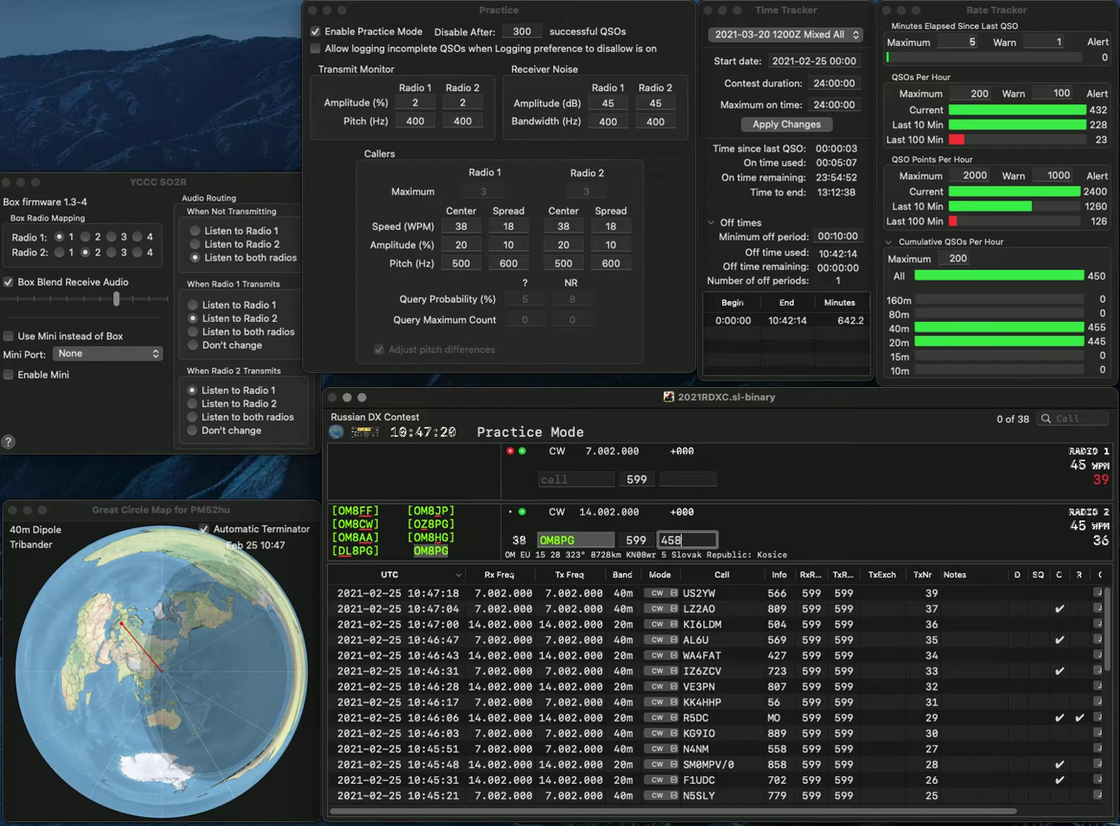
{"action": "key", "text": "Return"}
{"action": "type", "text": "OK1"}
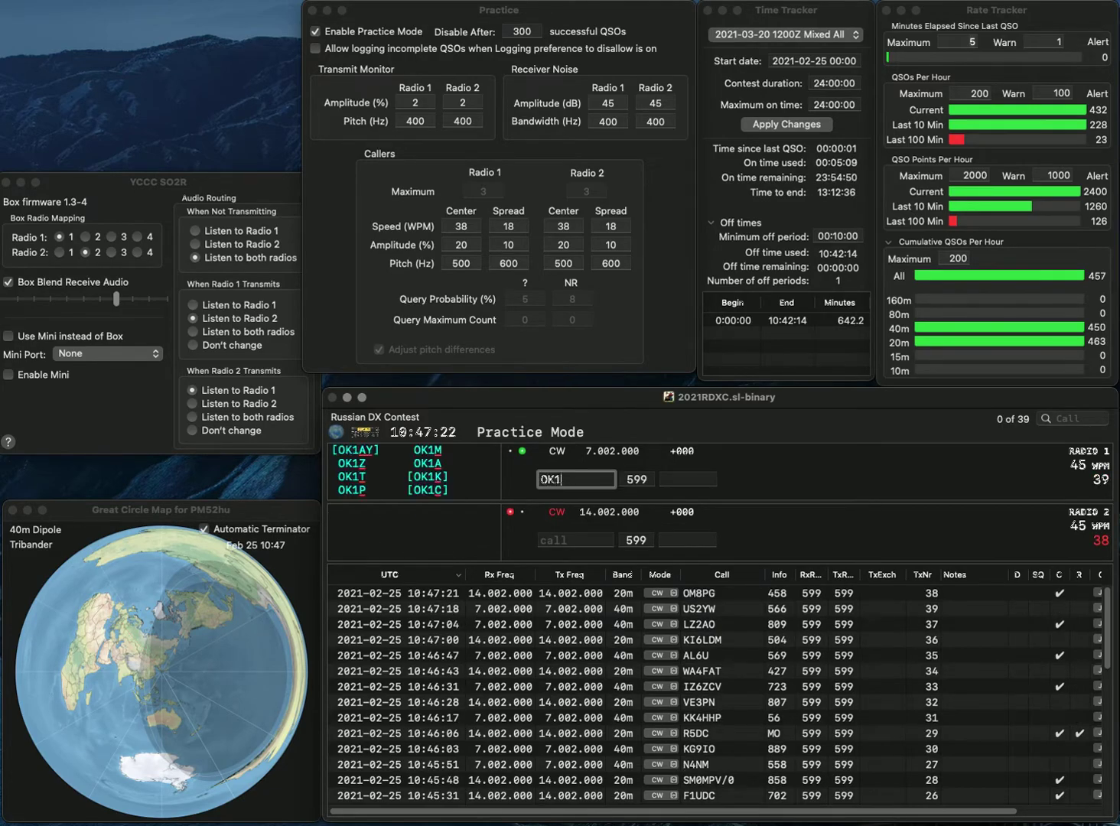
{"action": "type", "text": "XBF"}
{"action": "key", "text": "Return"}
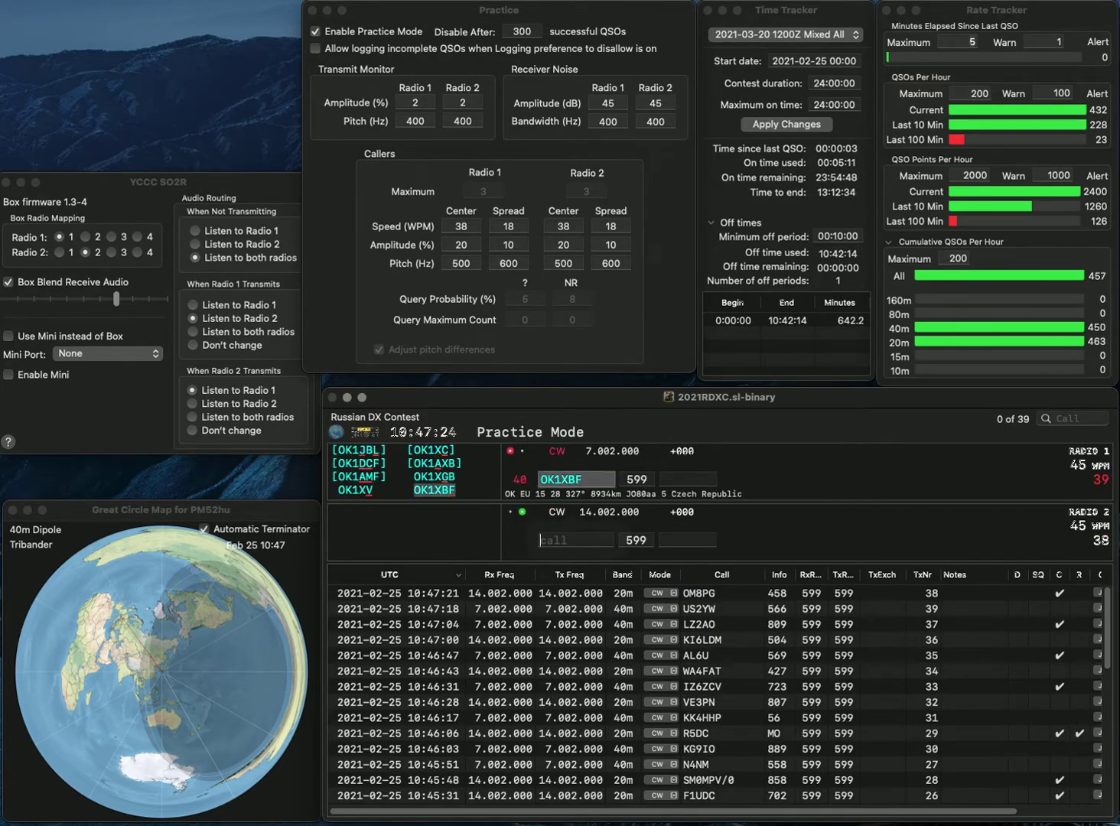
{"action": "type", "text": "GM"}
{"action": "type", "text": "A4GQ"}
{"action": "type", "text": "G"}
{"action": "key", "text": "Return"}
Step: Log OK1XBF with exchange 333 on Radio 1 and WA4GQG with 701 on Radio 2
{"action": "type", "text": "333"}
{"action": "key", "text": "Return"}
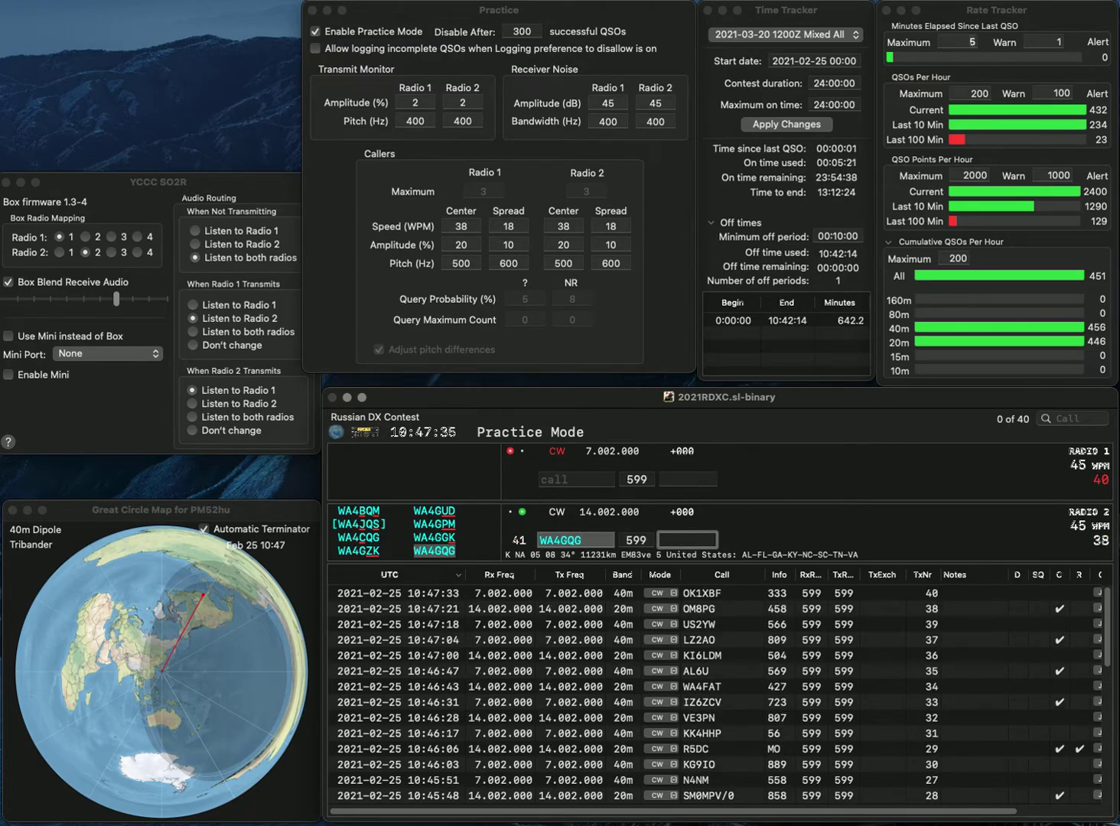
{"action": "type", "text": "701"}
{"action": "key", "text": "Return"}
Step: Answer the partial call AABG on Radio 1 and caller N1AM on Radio 2 with the exchange
{"action": "type", "text": "A"}
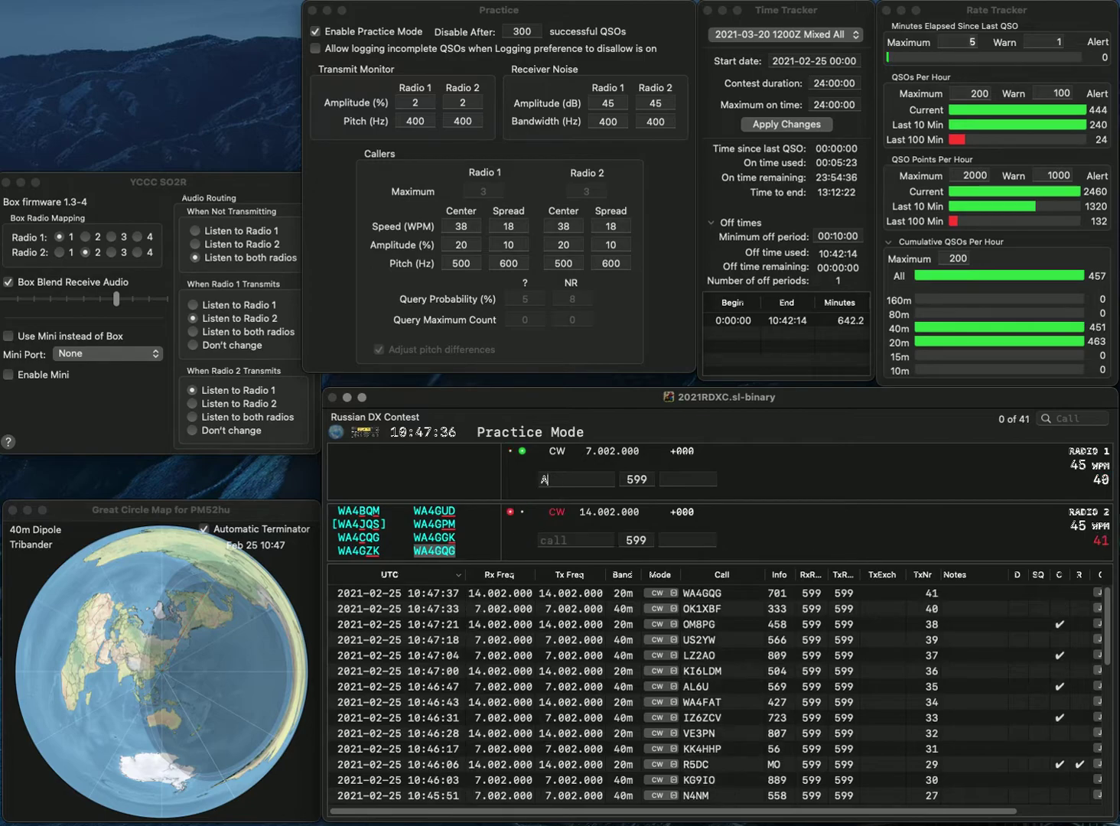
{"action": "type", "text": "AB"}
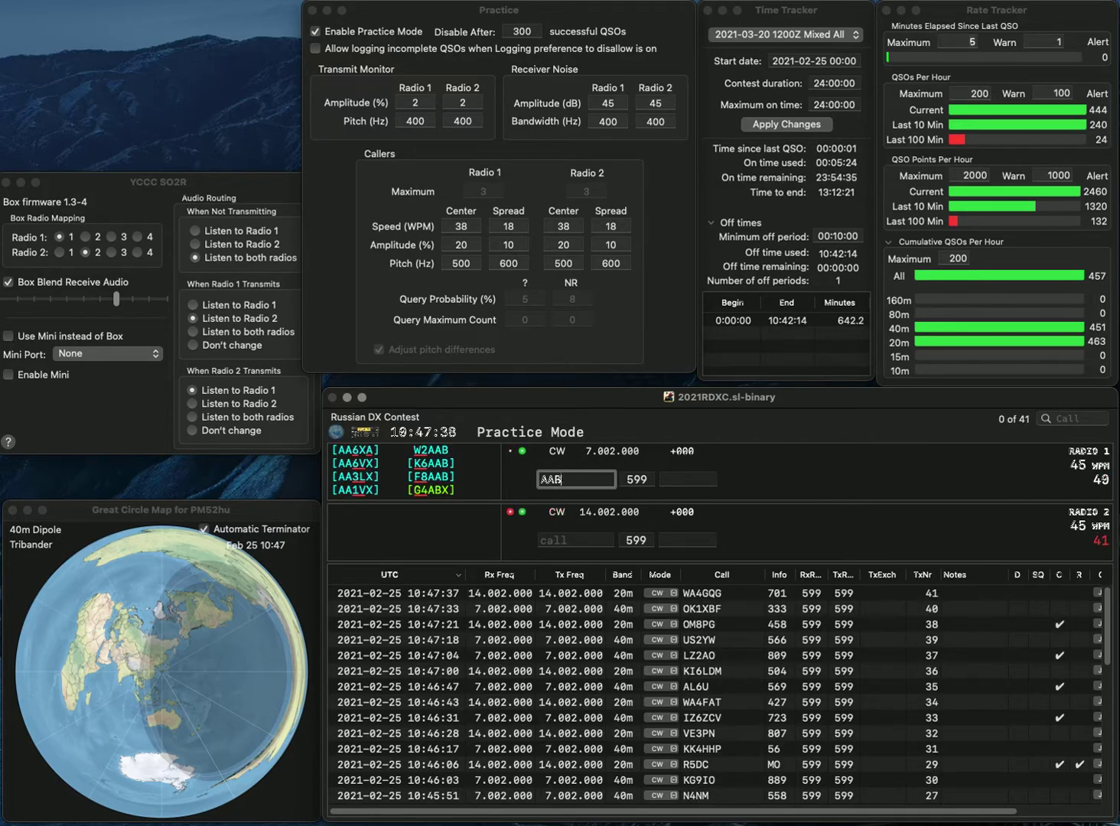
{"action": "type", "text": "XG"}
{"action": "key", "text": "Return"}
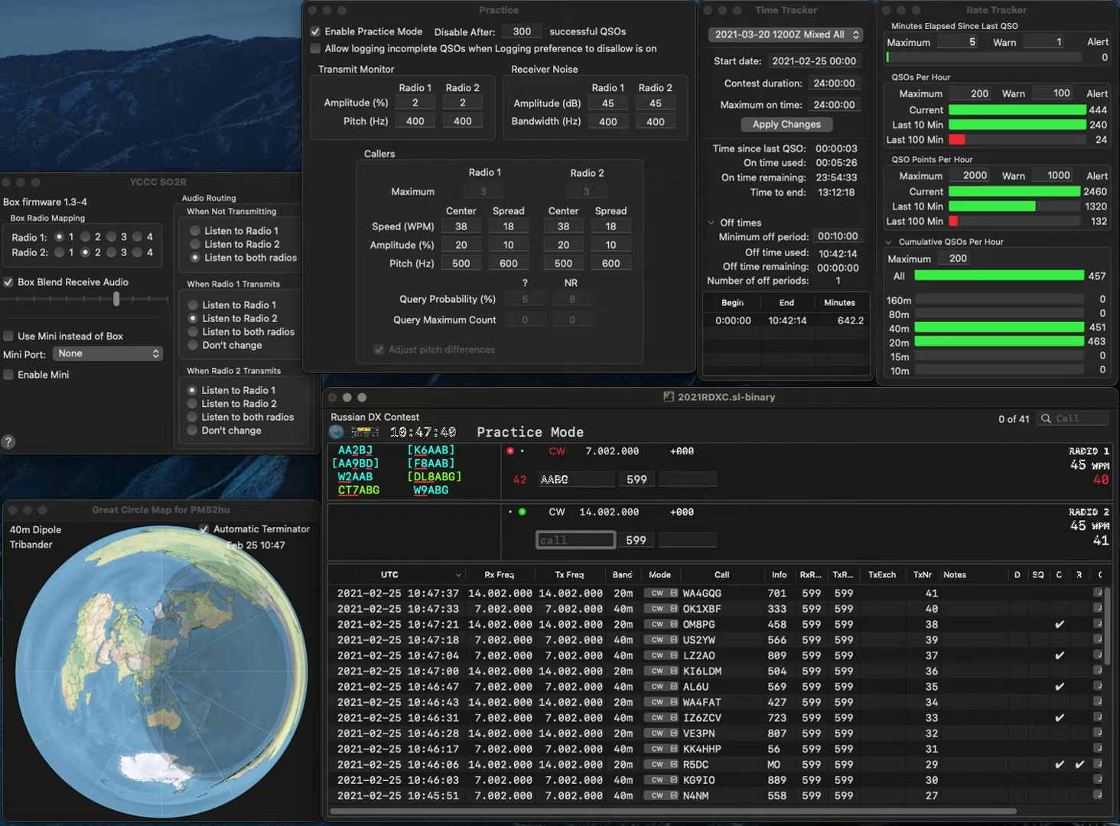
{"action": "type", "text": "N1AM"}
{"action": "key", "text": "Return"}
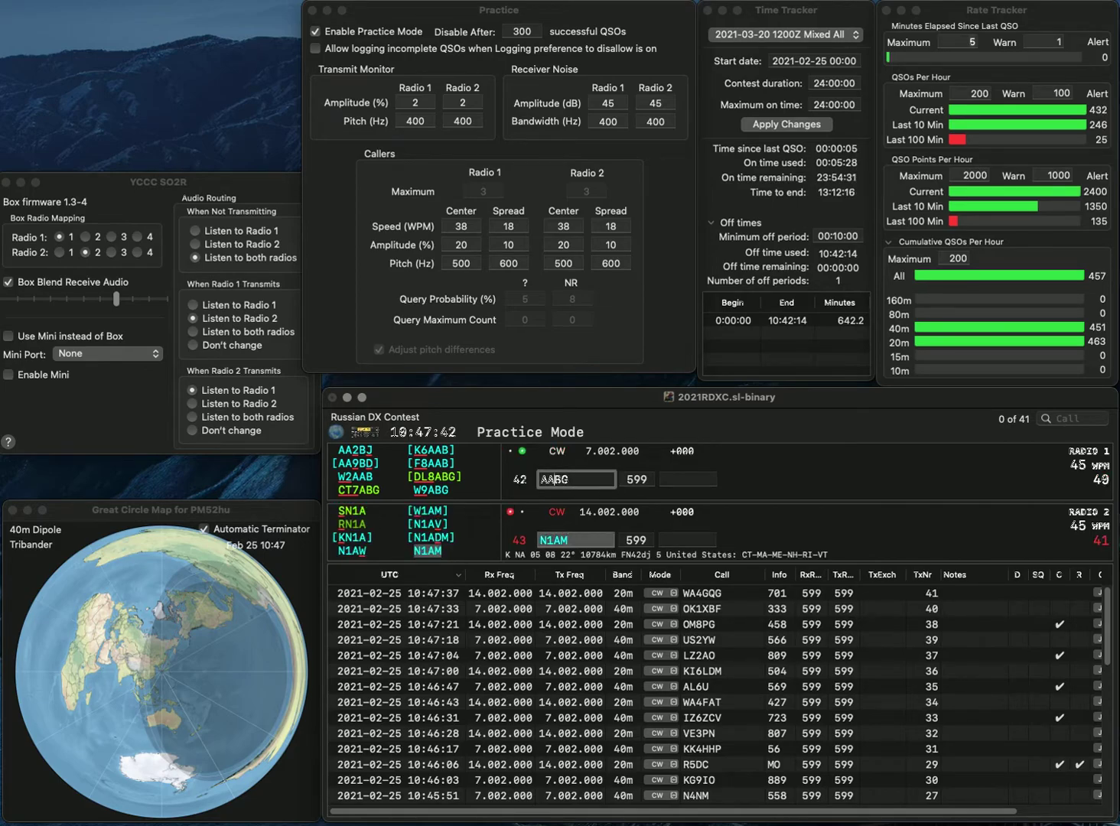
{"action": "key", "text": "BackSpace"}
{"action": "key", "text": "BackSpace"}
{"action": "type", "text": "JA5B"}
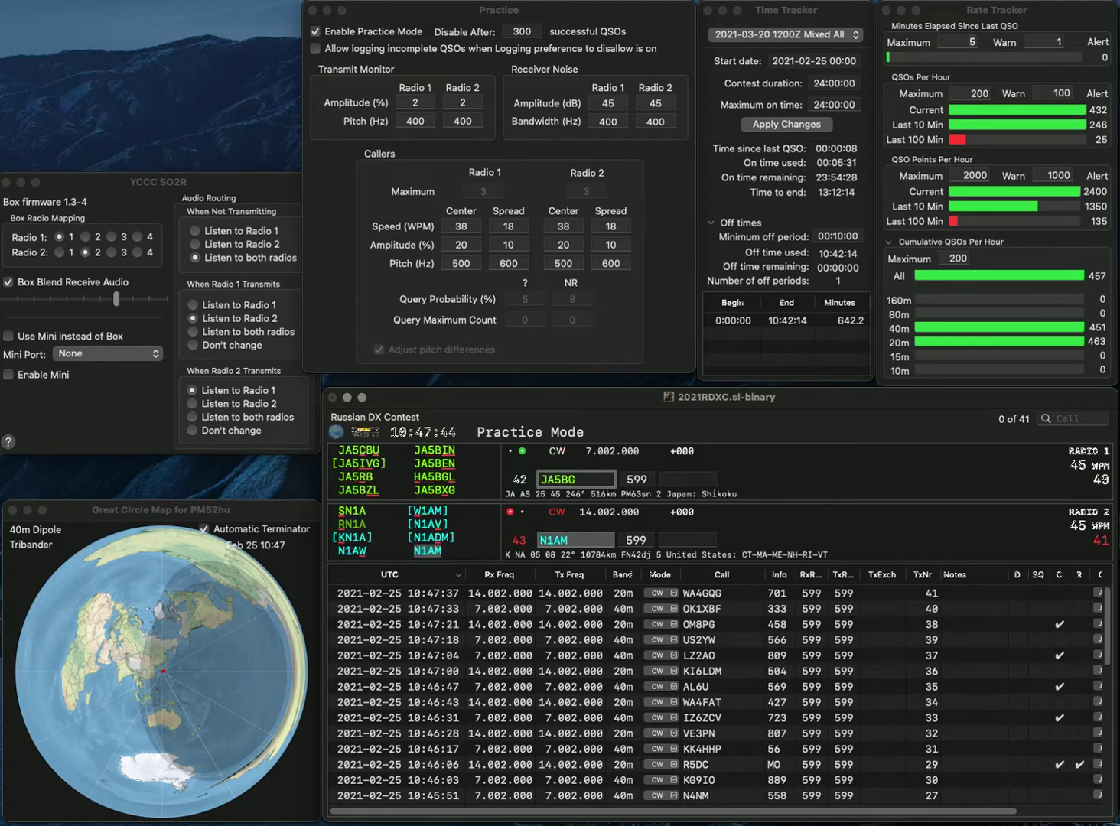
{"action": "type", "text": "X"}
{"action": "key", "text": "Return"}
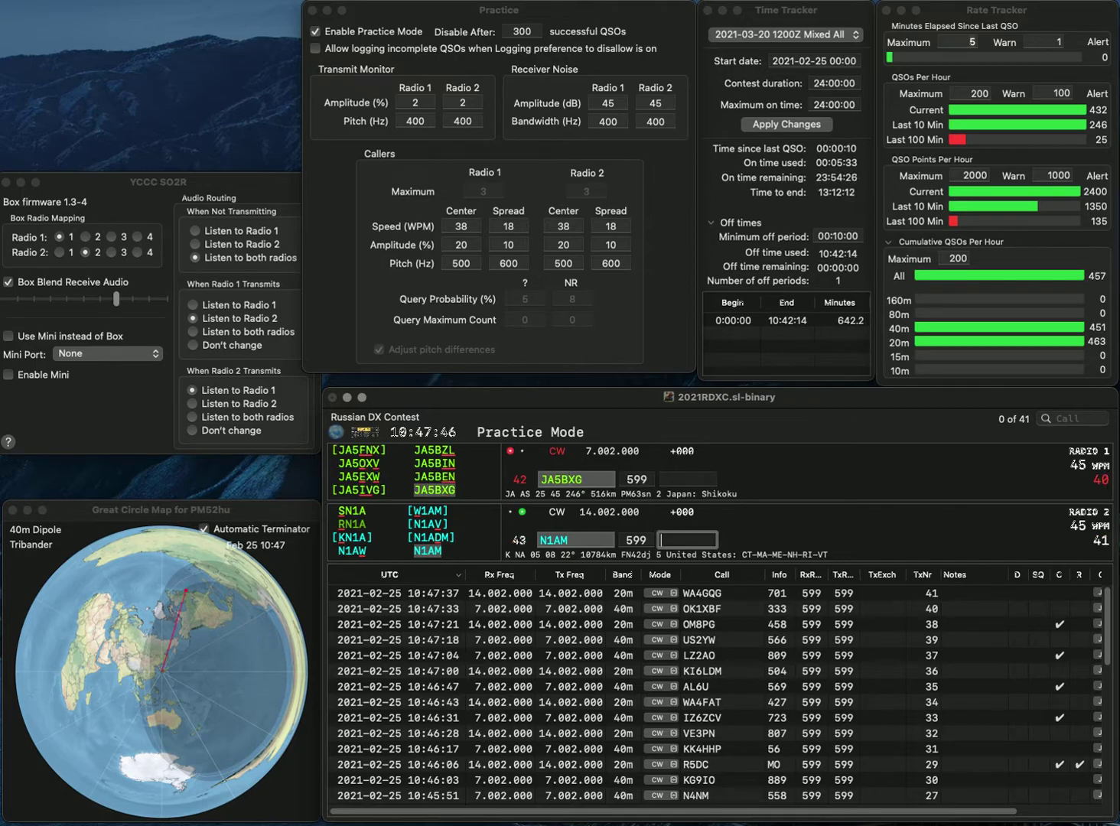
{"action": "type", "text": "793"}
{"action": "key", "text": "Return"}
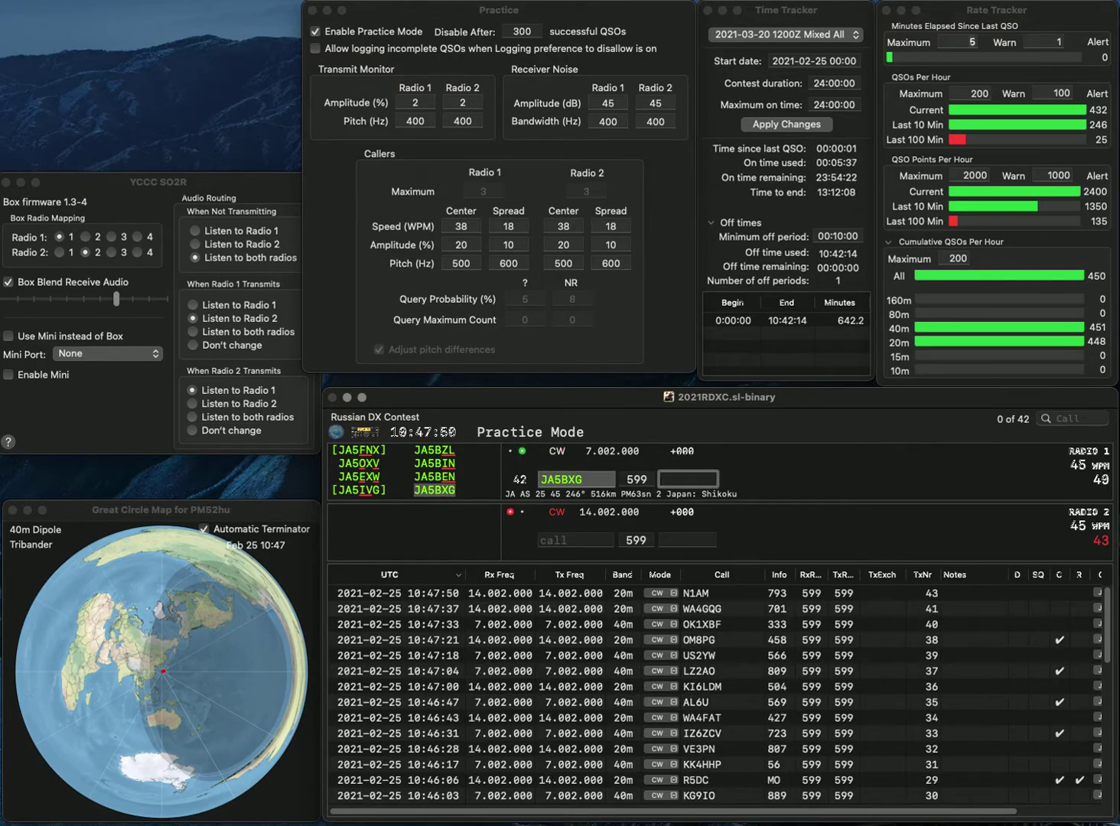
{"action": "type", "text": "7"}
{"action": "type", "text": "51"}
{"action": "key", "text": "Return"}
Step: Answer caller K4OZ on Radio 2 and PE1F on Radio 1 with the exchange
{"action": "type", "text": "K4OZ"}
{"action": "key", "text": "Return"}
{"action": "type", "text": "P"}
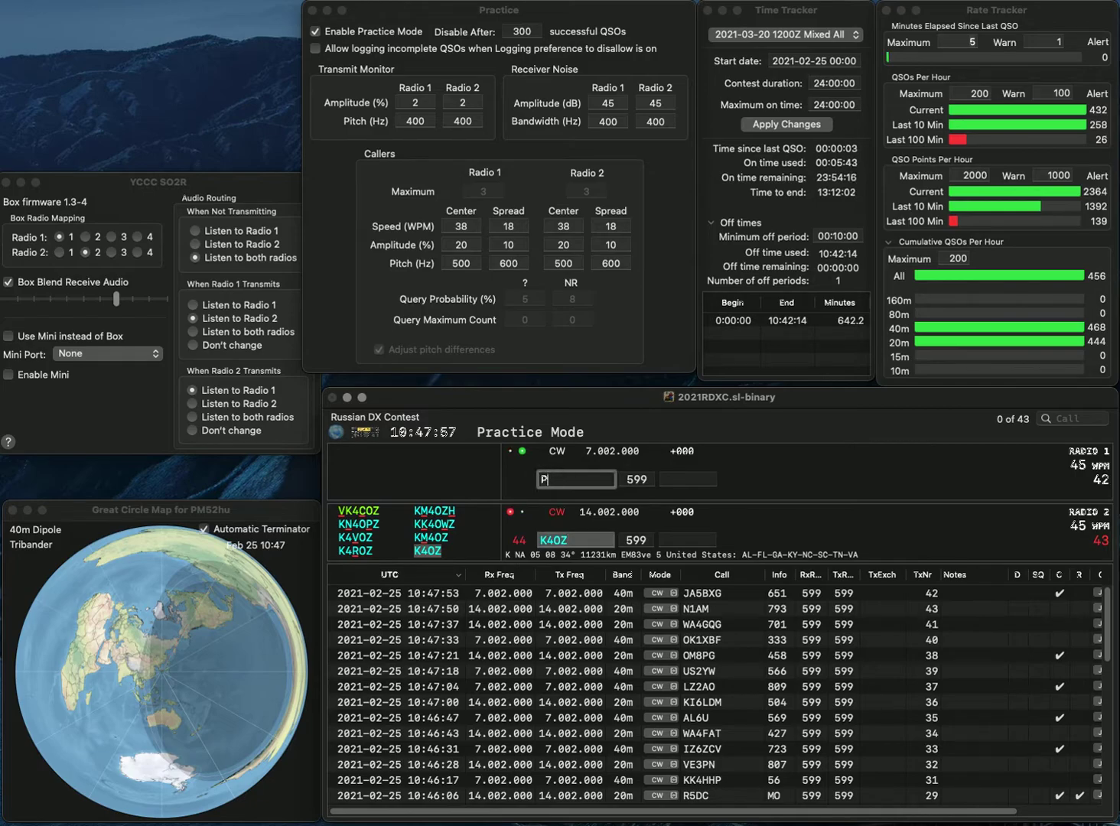
{"action": "type", "text": "E1F"}
{"action": "key", "text": "Return"}
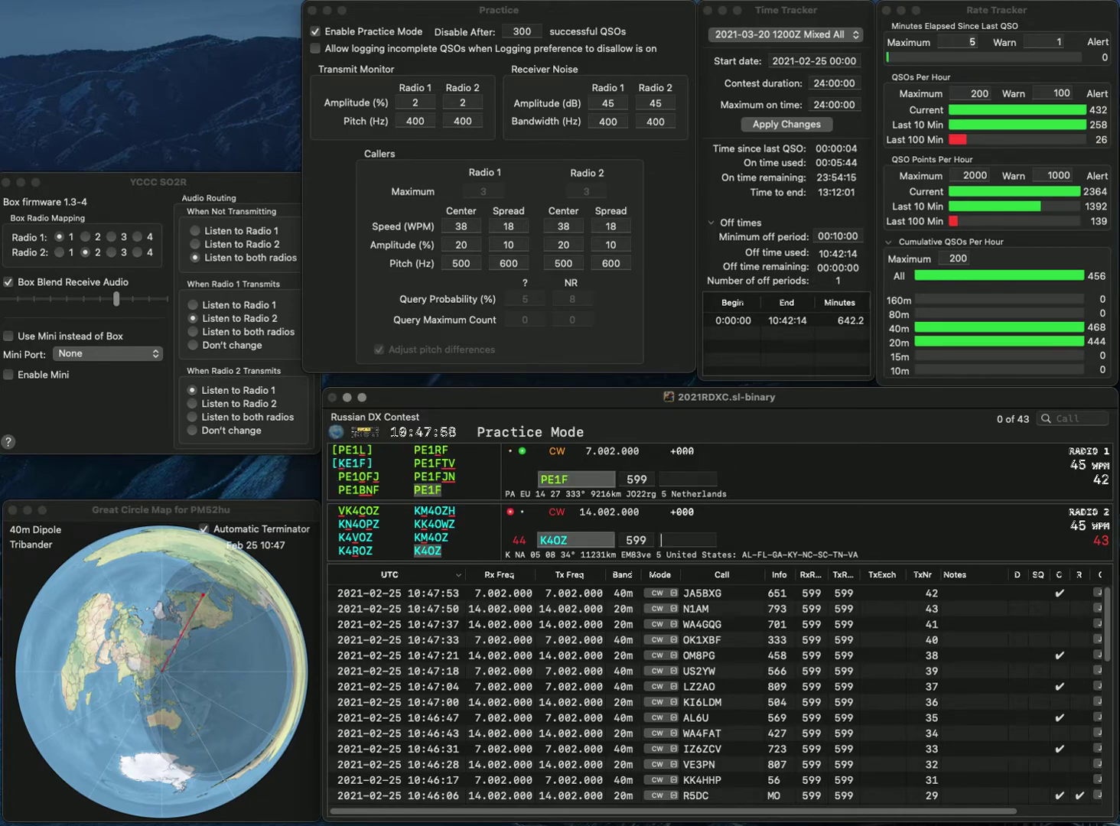
Step: Log K4OZ with exchange 836 on Radio 2 and PE1F with 553 on Radio 1
{"action": "type", "text": "836"}
{"action": "key", "text": "Return"}
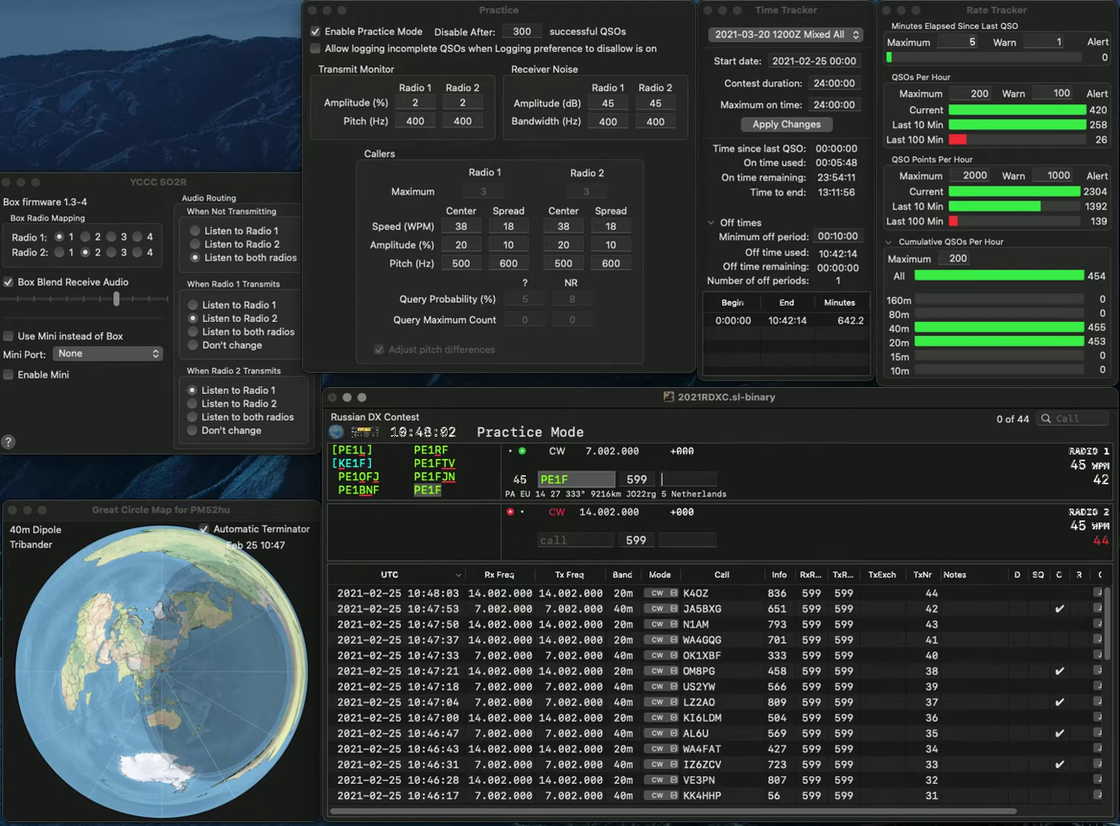
{"action": "type", "text": "55"}
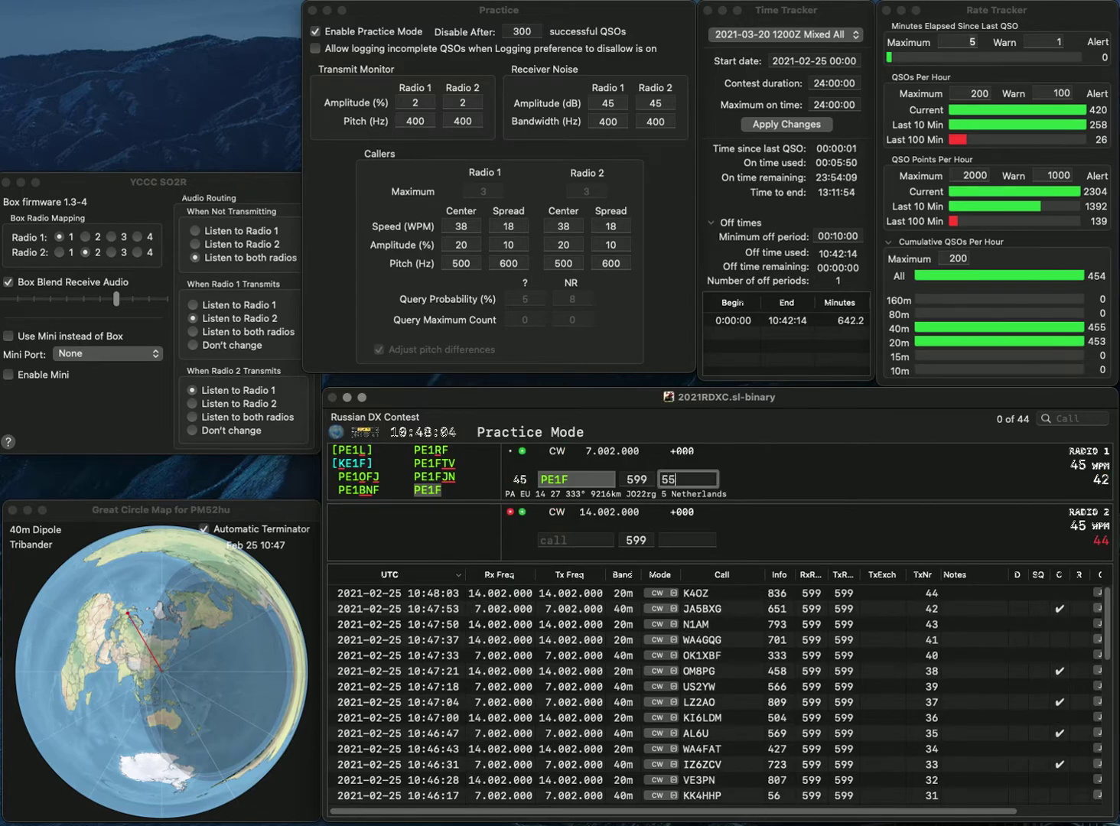
{"action": "key", "text": "Return"}
{"action": "type", "text": "I2P"}
{"action": "key", "text": "Return"}
{"action": "type", "text": "G0ROG"}
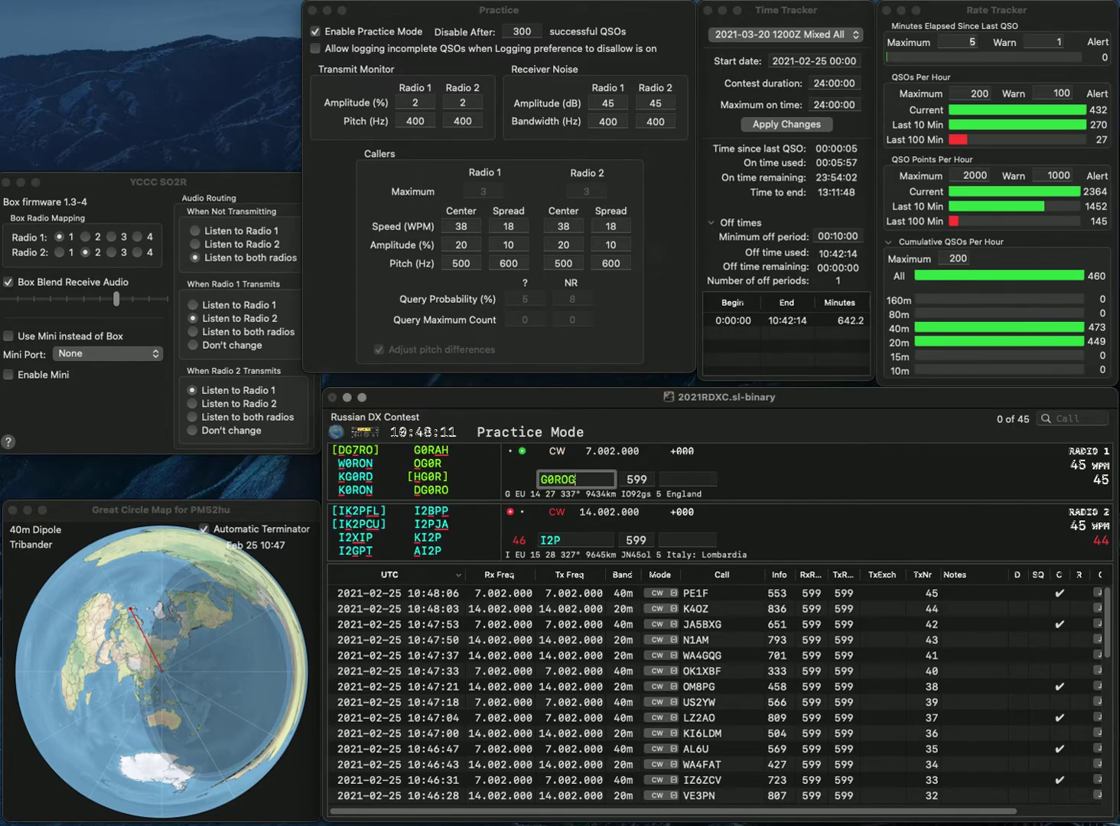
{"action": "key", "text": "Return"}
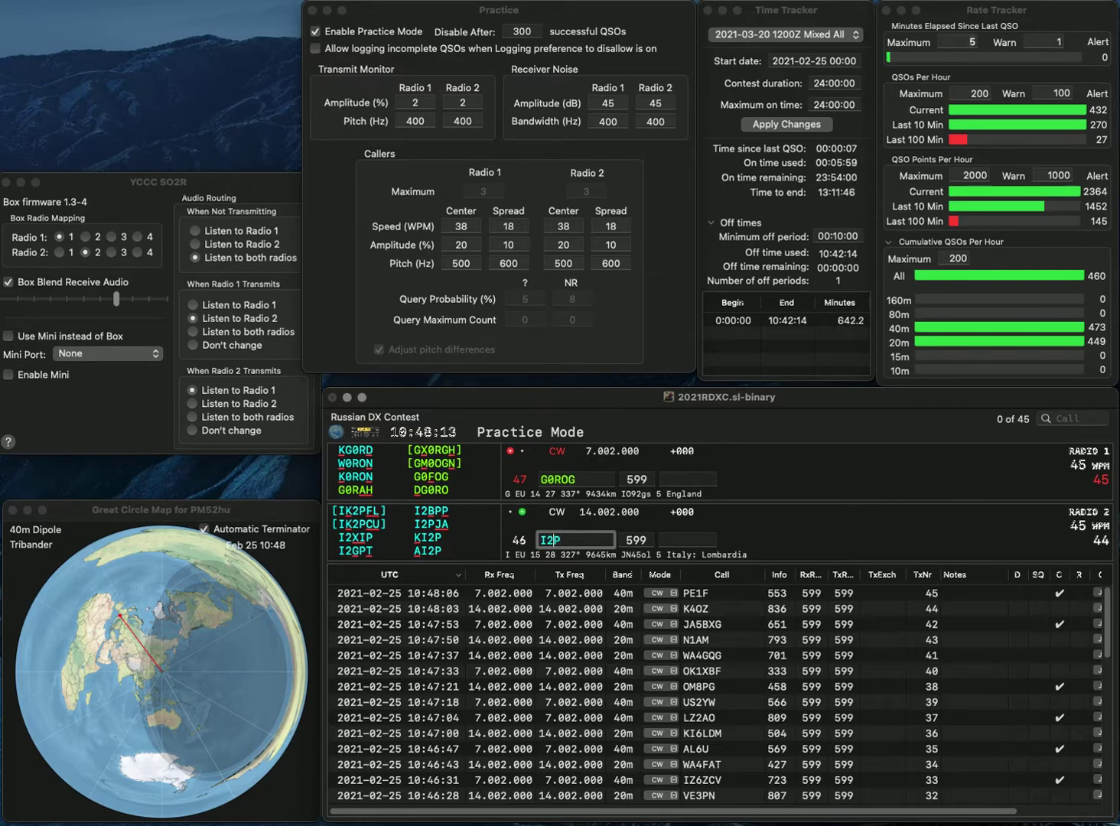
Step: Complete the Radio 2 call as I2XIP and correct the Radio 1 call to G0FOG, resending the exchange on each
{"action": "key", "text": "Left"}
{"action": "type", "text": "XI"}
{"action": "key", "text": "Return"}
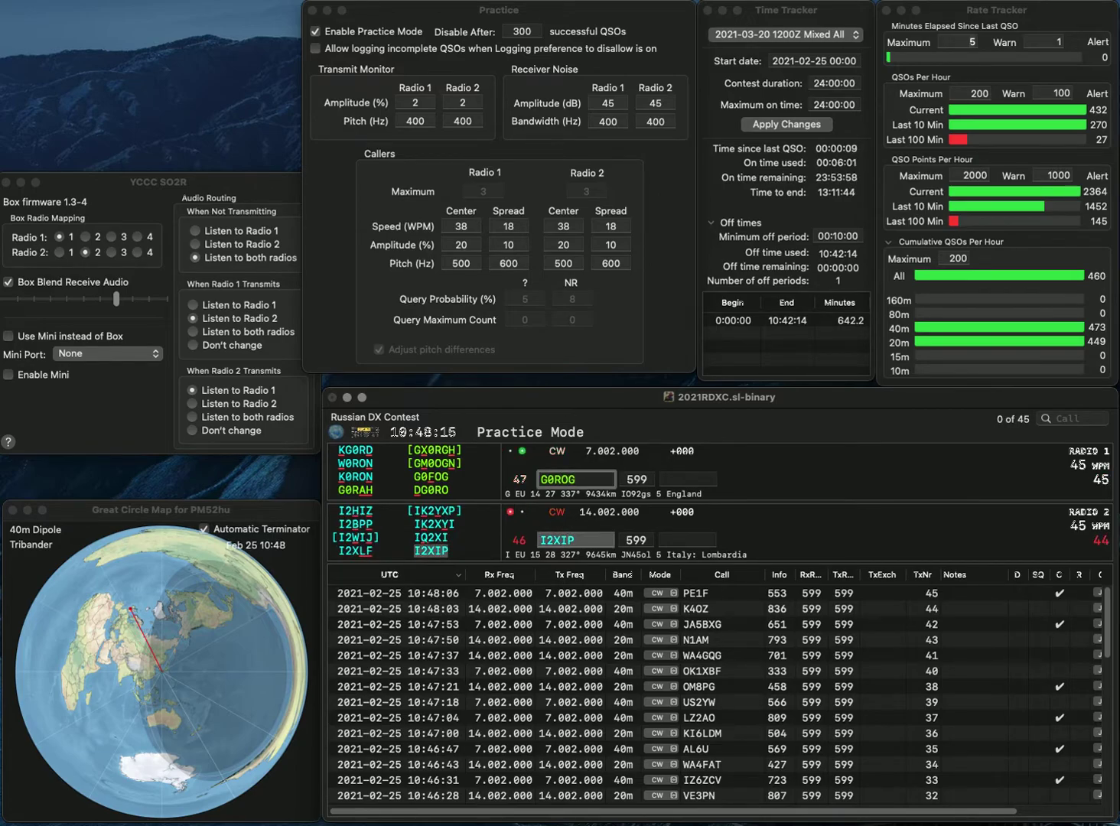
{"action": "key", "text": "BackSpace"}
{"action": "type", "text": "F"}
{"action": "key", "text": "Return"}
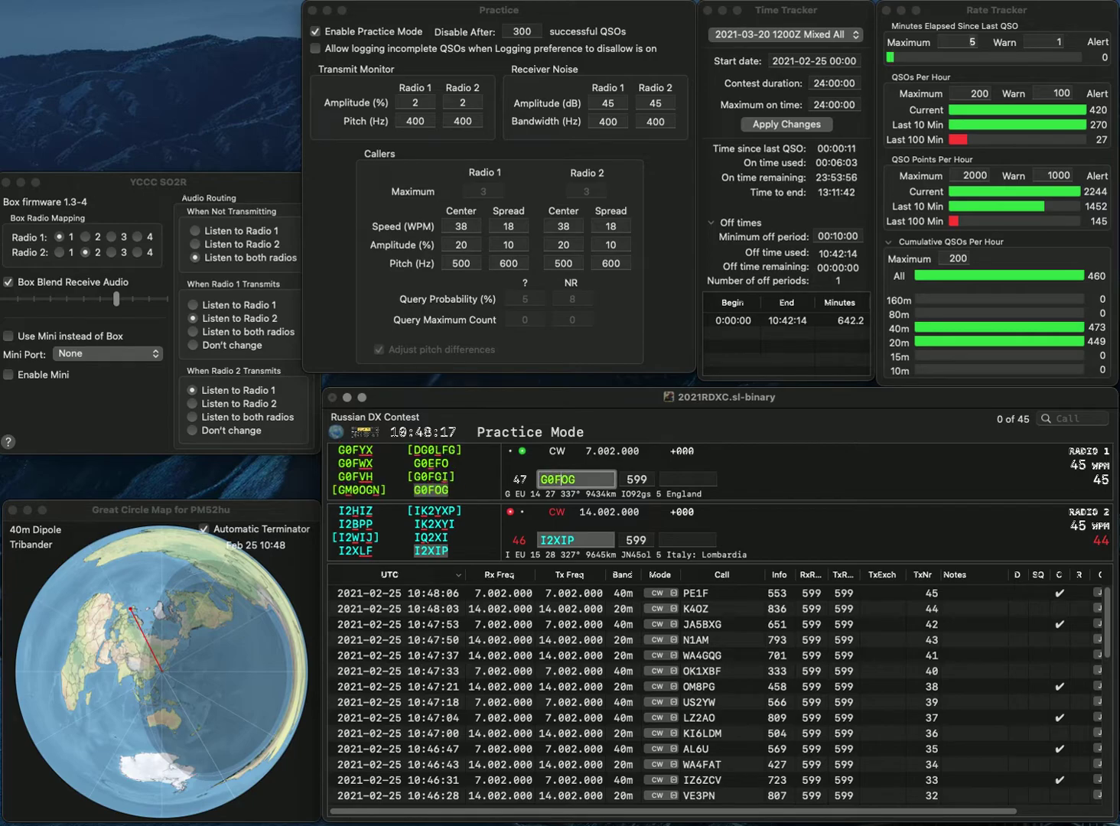
{"action": "key", "text": "Tab"}
{"action": "key", "text": "space"}
{"action": "type", "text": "22"}
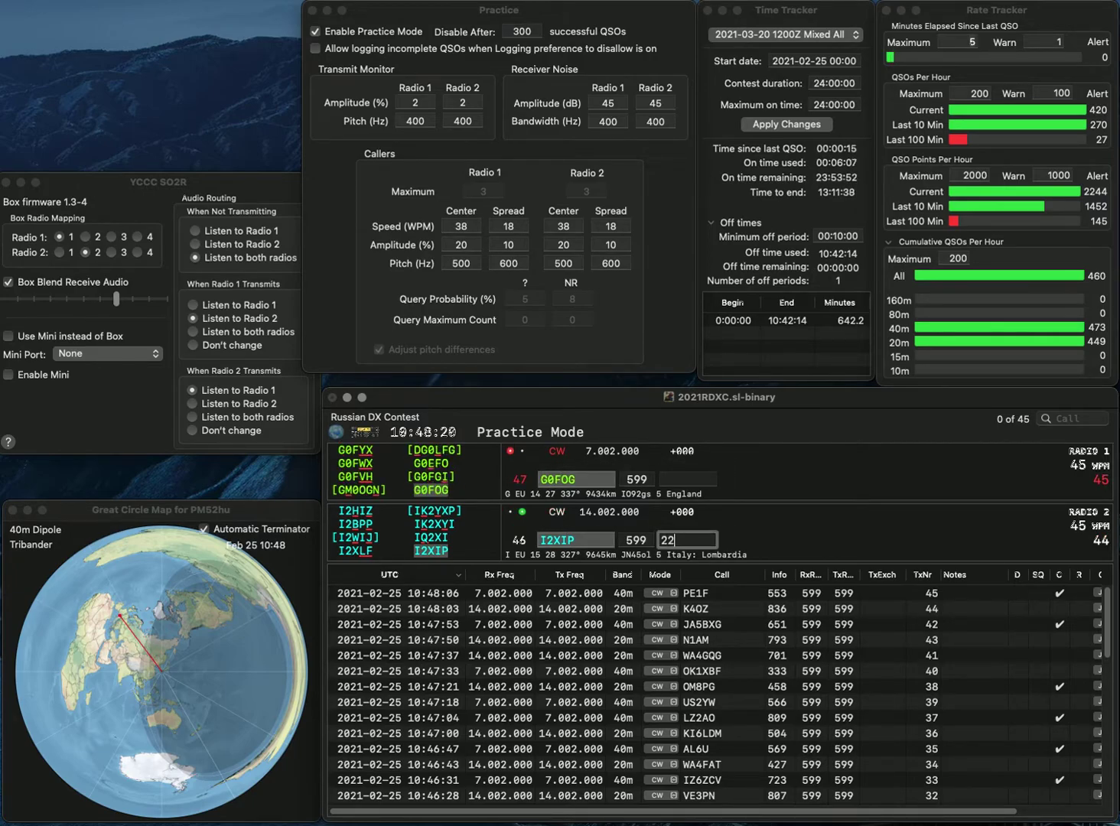
{"action": "type", "text": "5"}
{"action": "key", "text": "Return"}
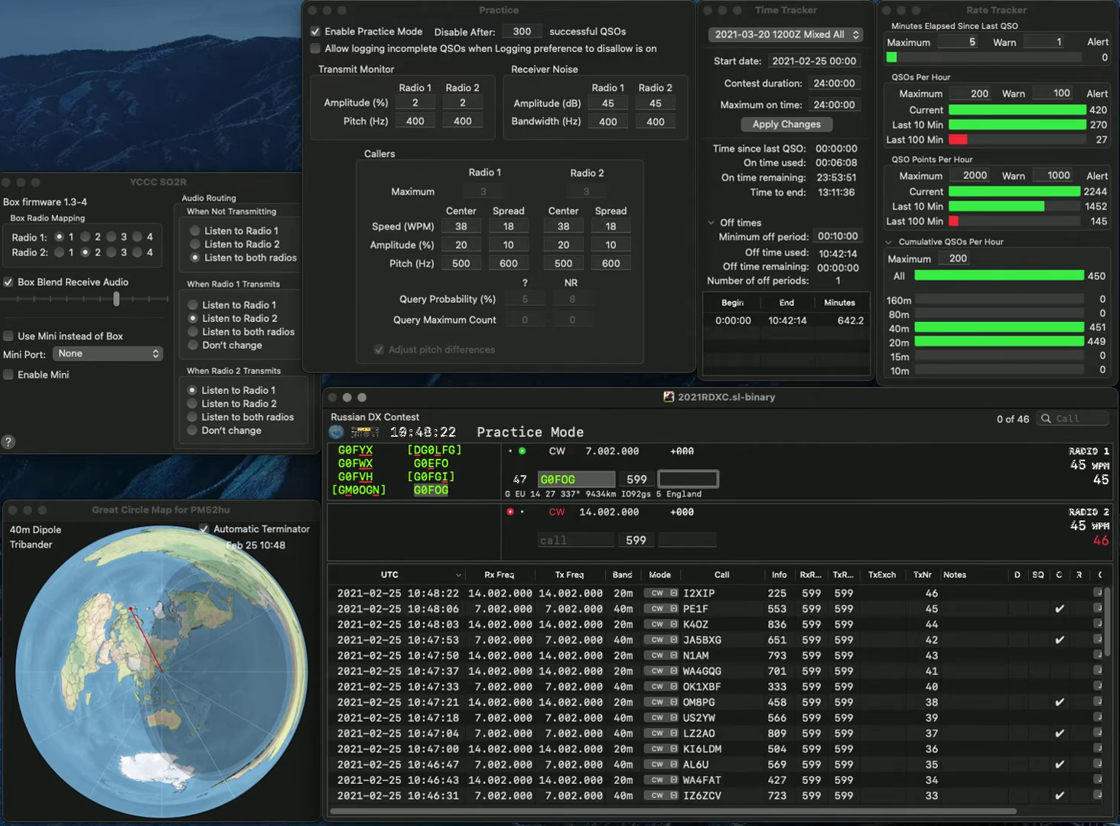
{"action": "type", "text": "92"}
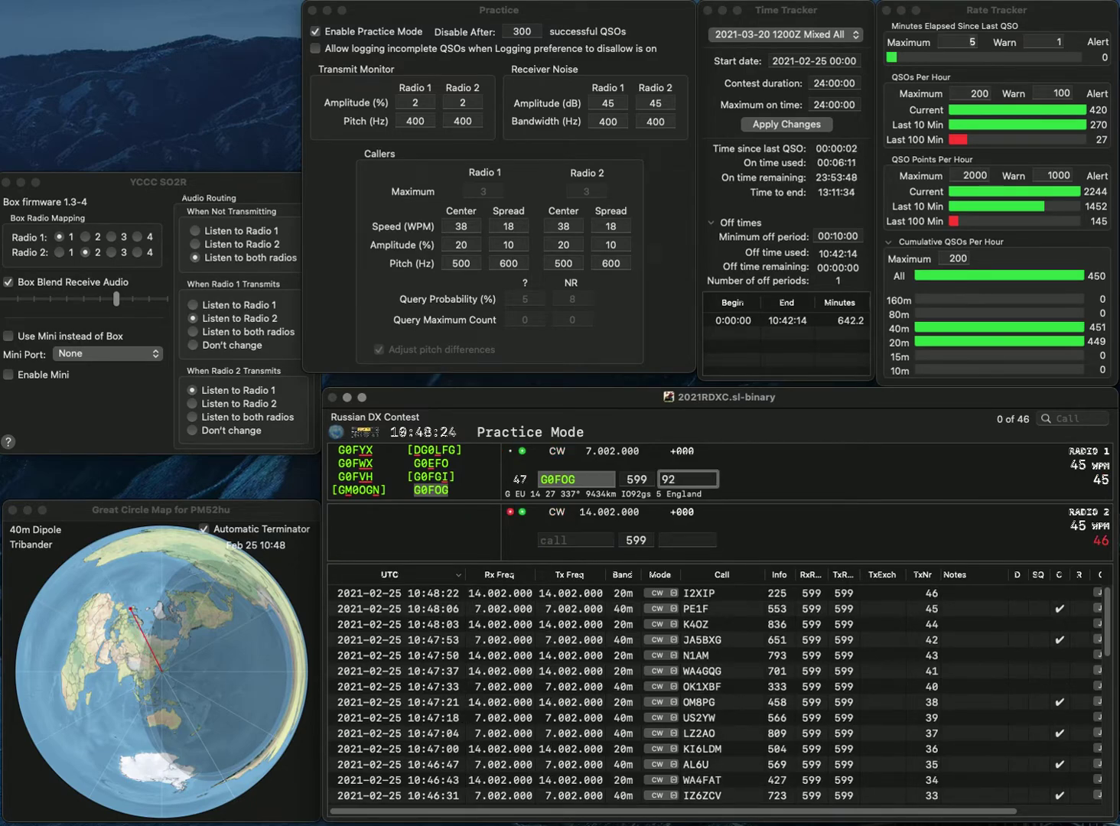
{"action": "type", "text": "5"}
{"action": "key", "text": "Return"}
{"action": "type", "text": "7IRR"}
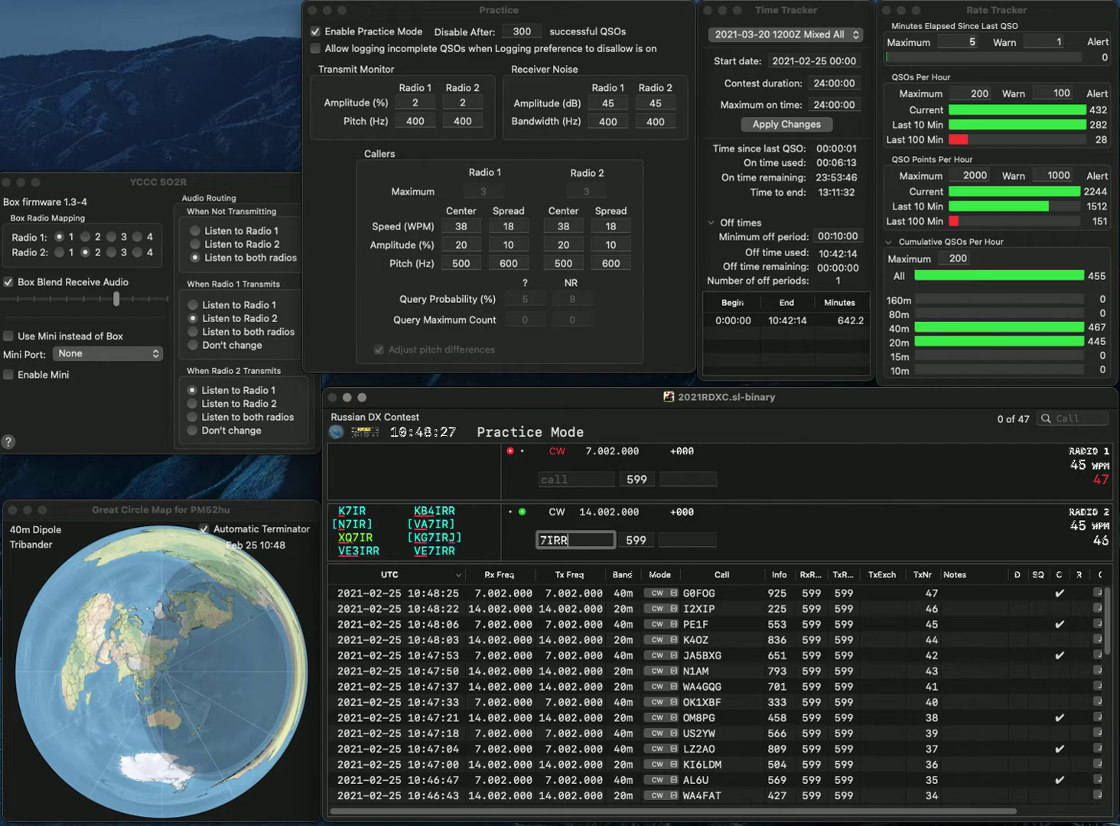
{"action": "type", "text": "VE"}
{"action": "key", "text": "Return"}
{"action": "type", "text": "WC4Y"}
{"action": "key", "text": "Return"}
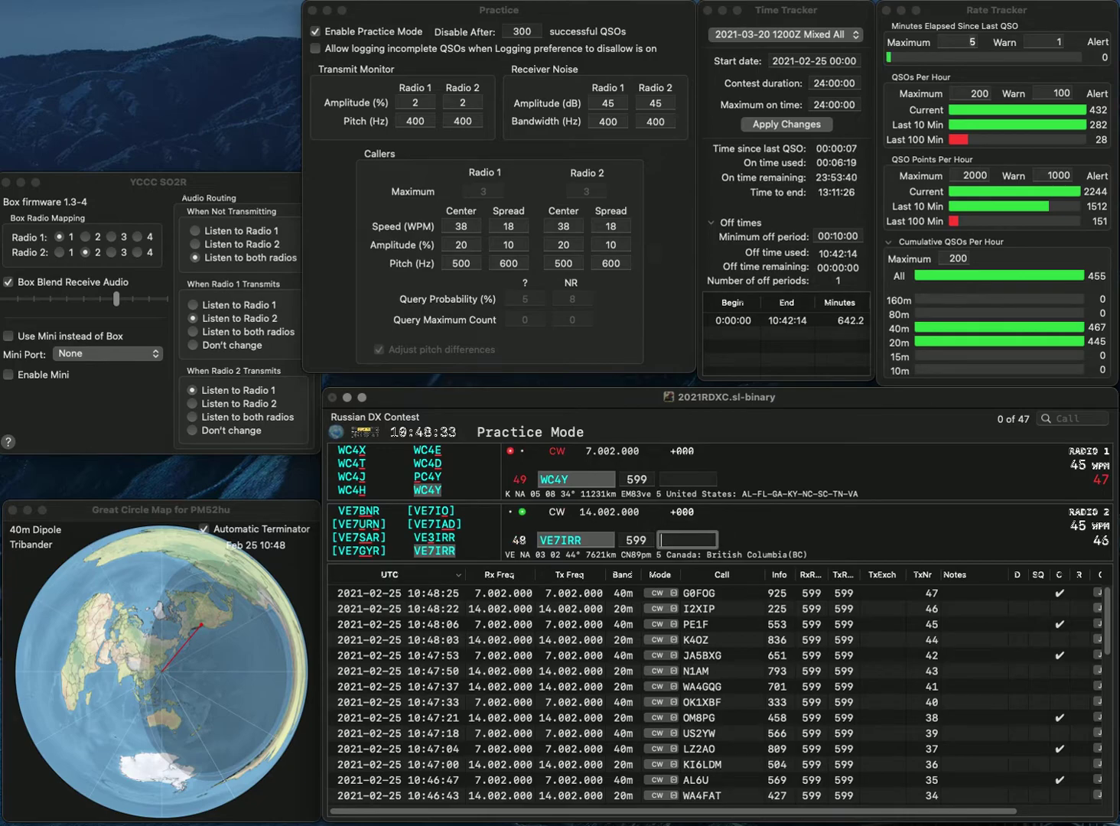
{"action": "type", "text": "130"}
{"action": "key", "text": "Return"}
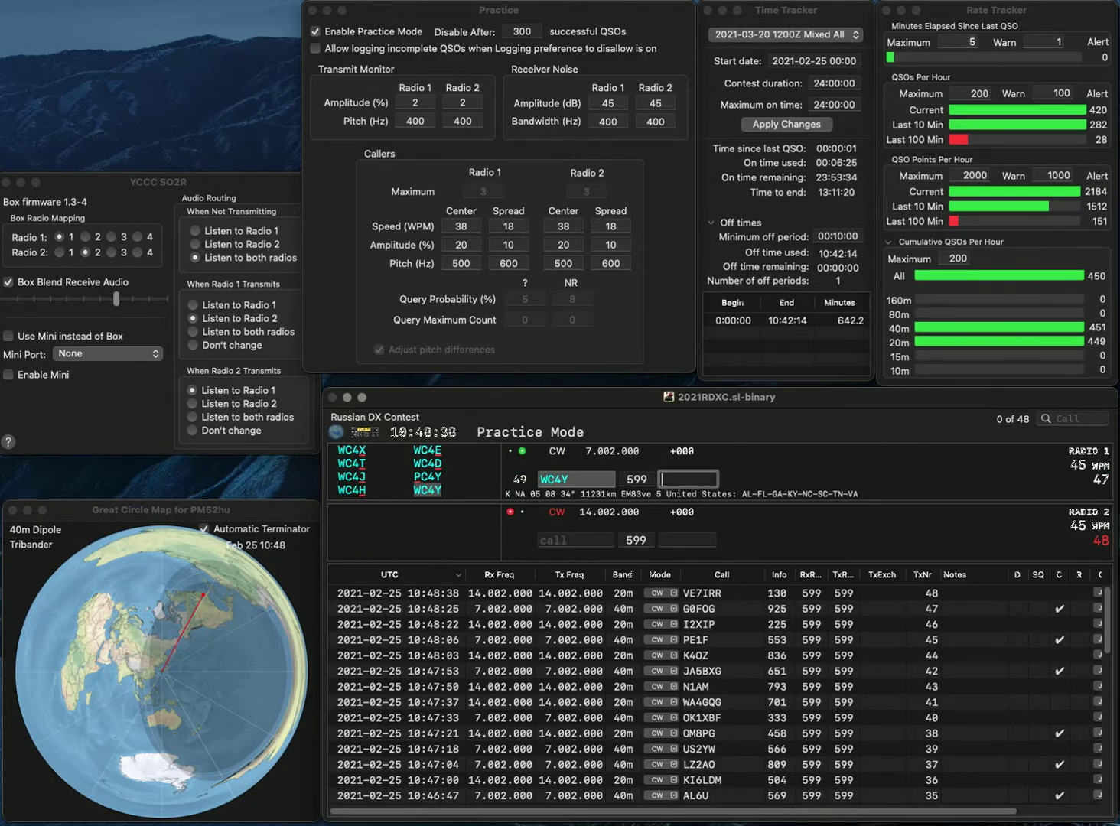
{"action": "type", "text": "26"}
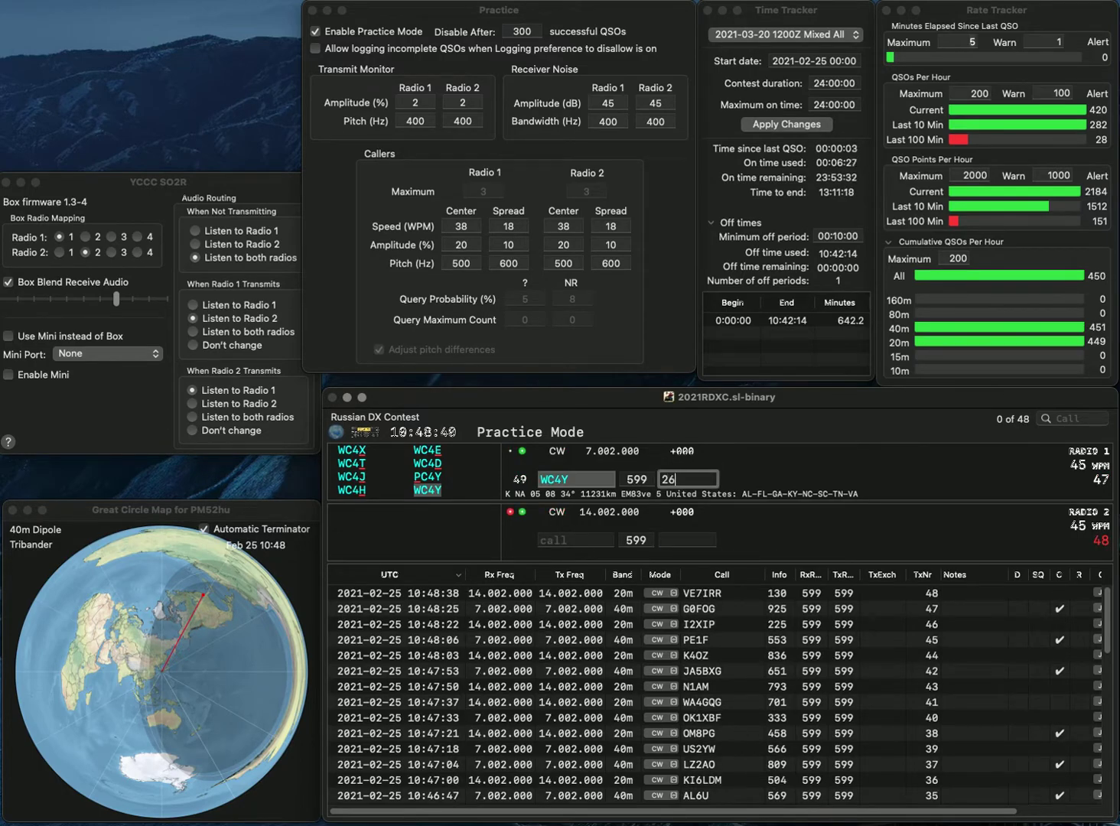
{"action": "type", "text": "4"}
{"action": "key", "text": "Return"}
Step: Answer the partial calls RXF on Radio 2 and SM on Radio 1 with the exchange
{"action": "type", "text": "XF"}
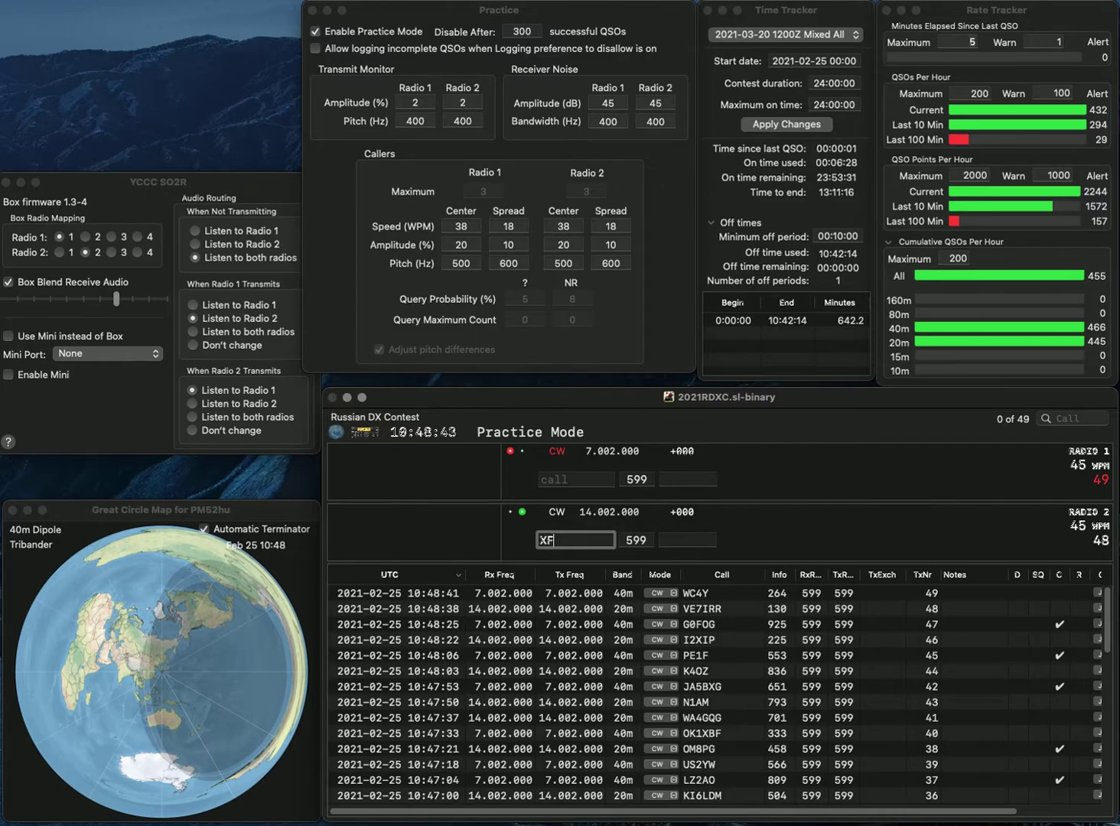
{"action": "type", "text": "R"}
{"action": "key", "text": "Return"}
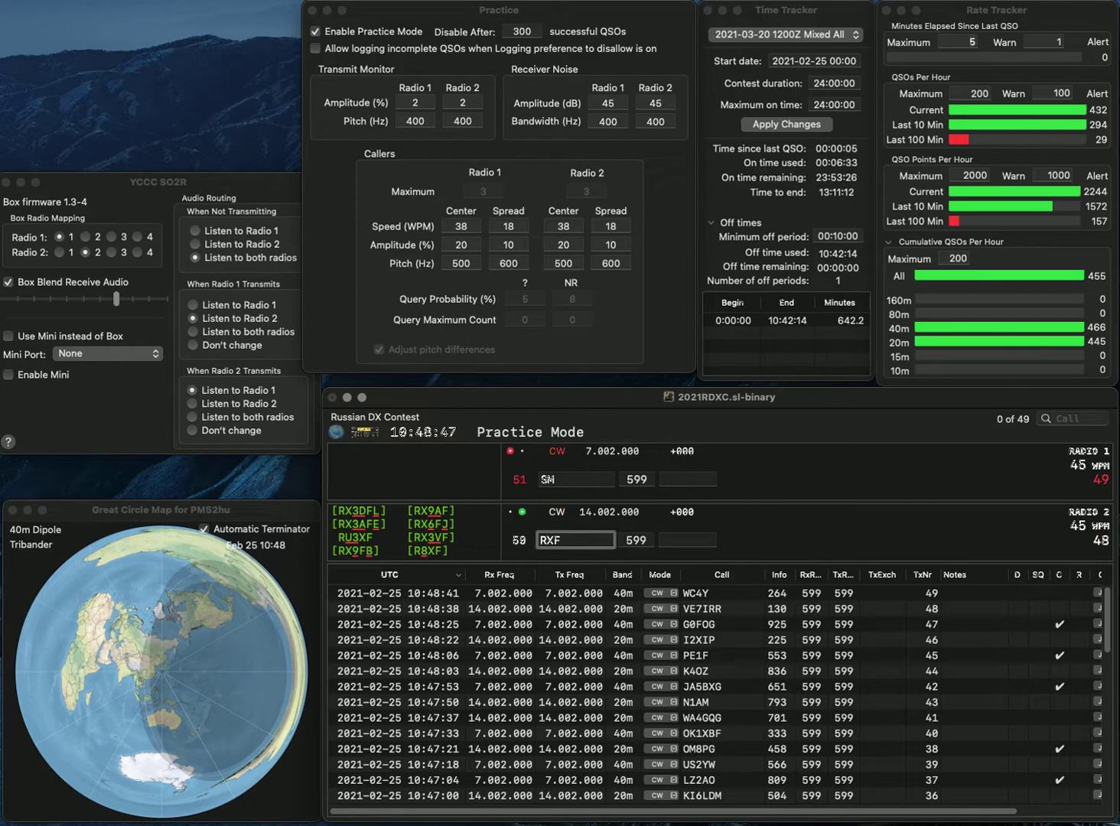
Step: Complete the partial calls as RU3XF on Radio 2 and SM7EHU on Radio 1, sending the exchange to each
{"action": "type", "text": "U3"}
{"action": "key", "text": "Return"}
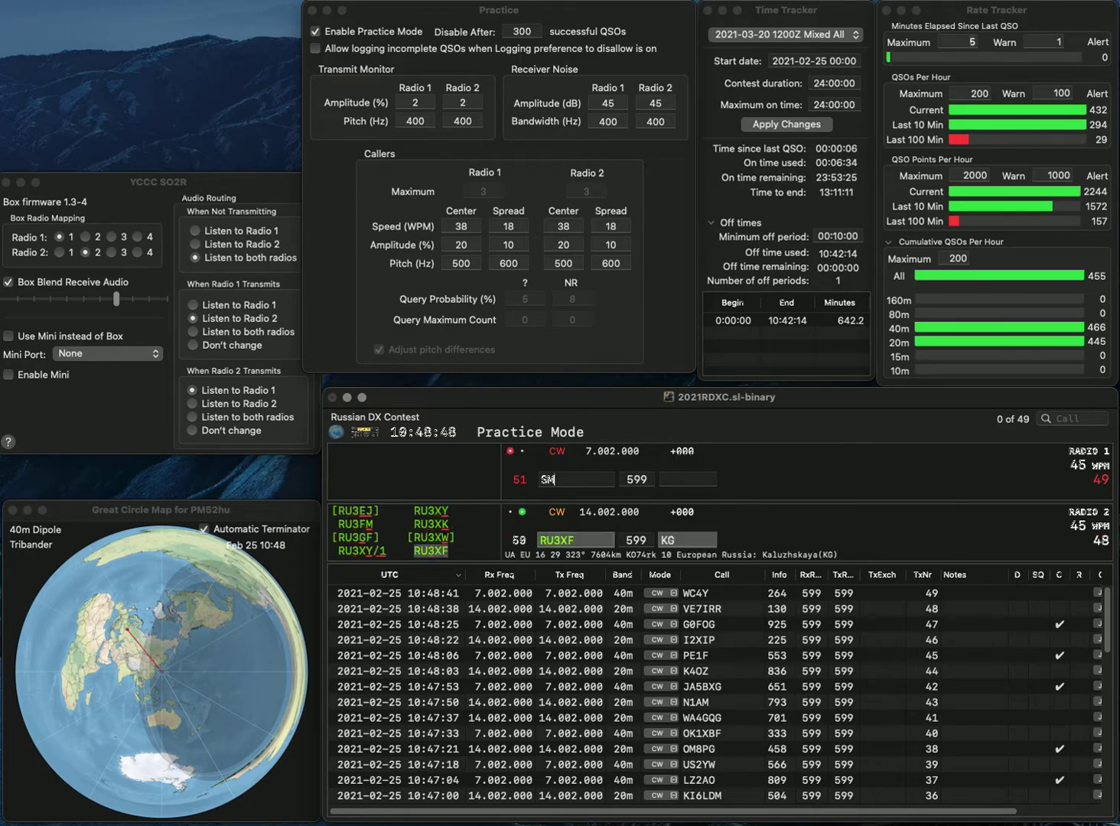
{"action": "type", "text": "7EHU"}
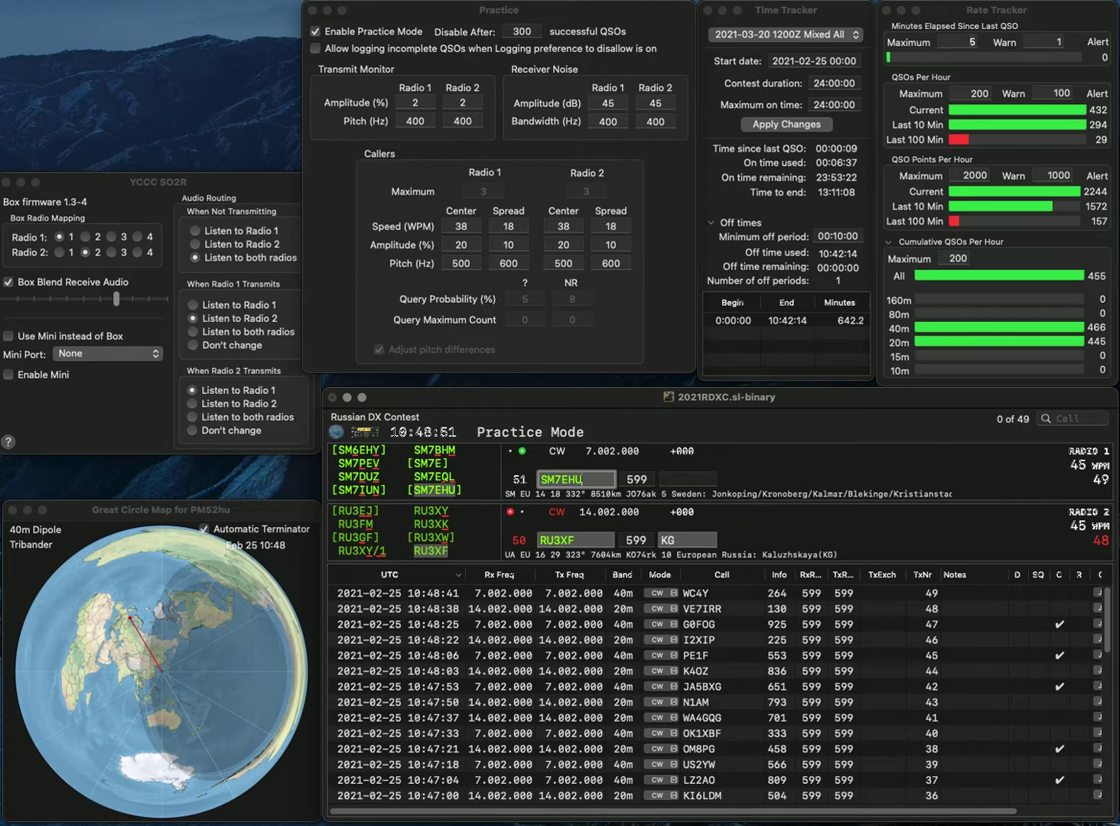
{"action": "key", "text": "Return"}
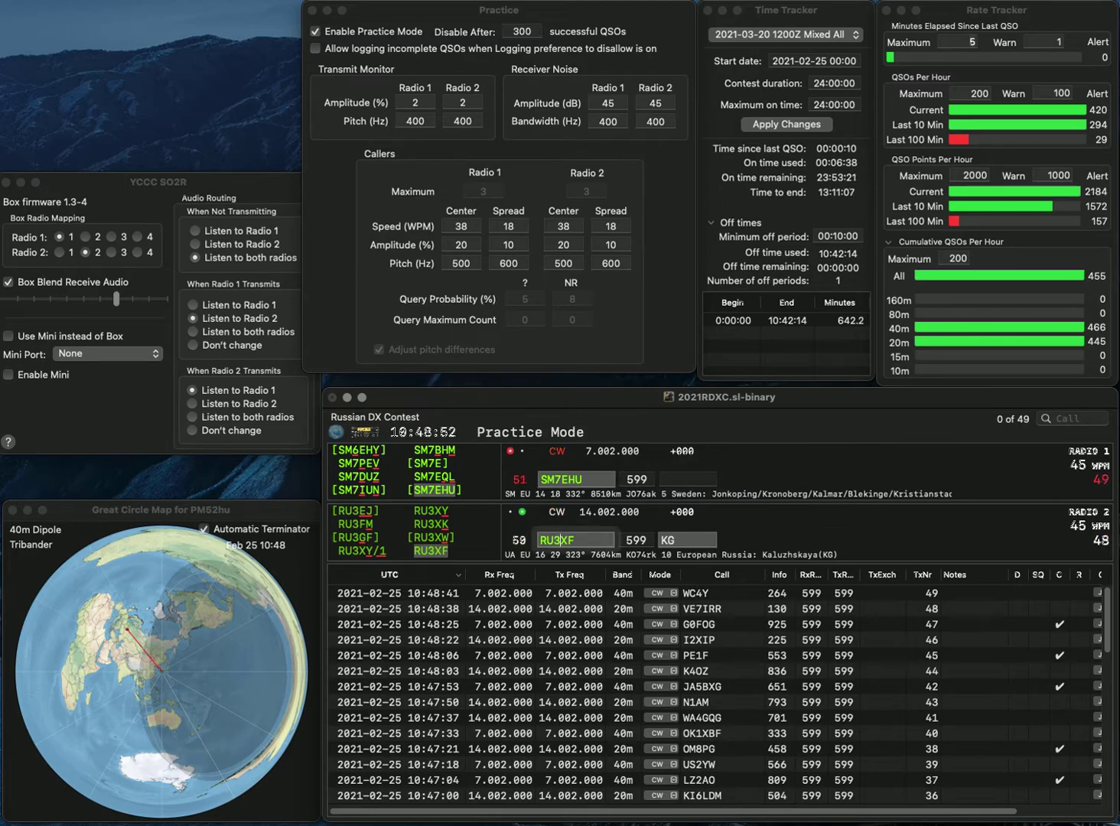
{"action": "key", "text": "Return"}
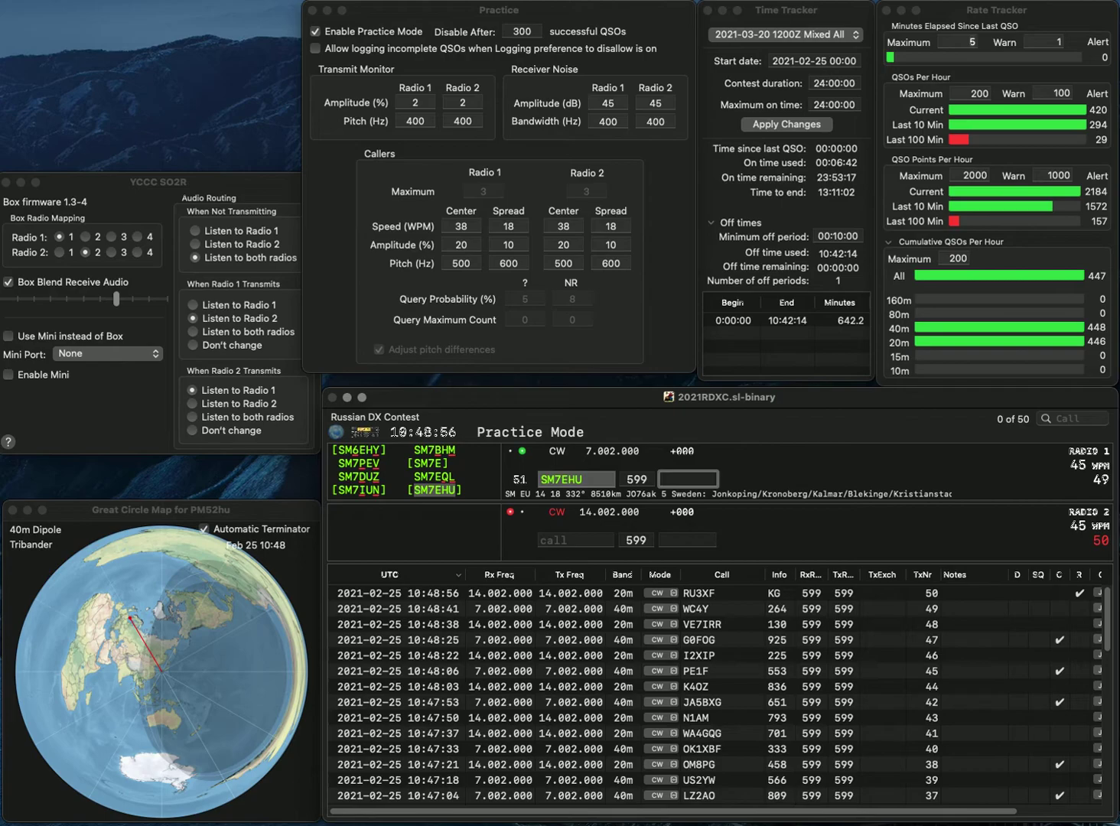
{"action": "type", "text": "426"}
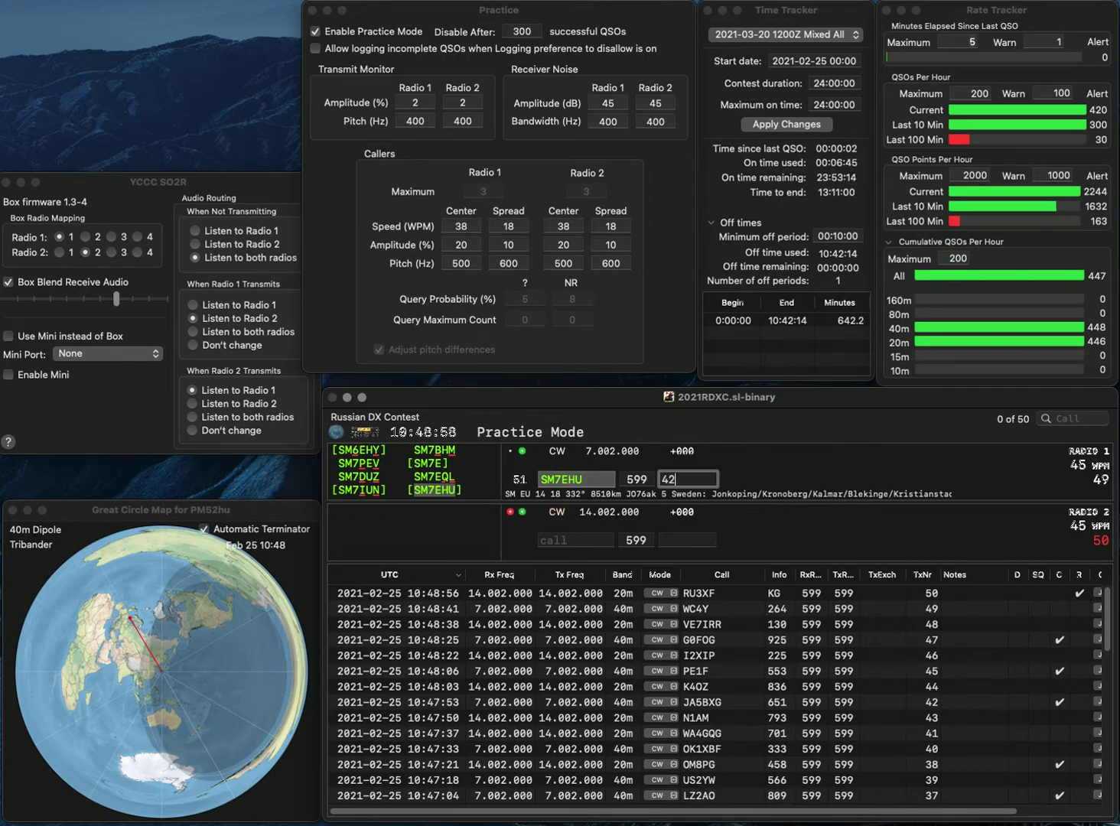
{"action": "key", "text": "Return"}
{"action": "type", "text": "W7AQK"}
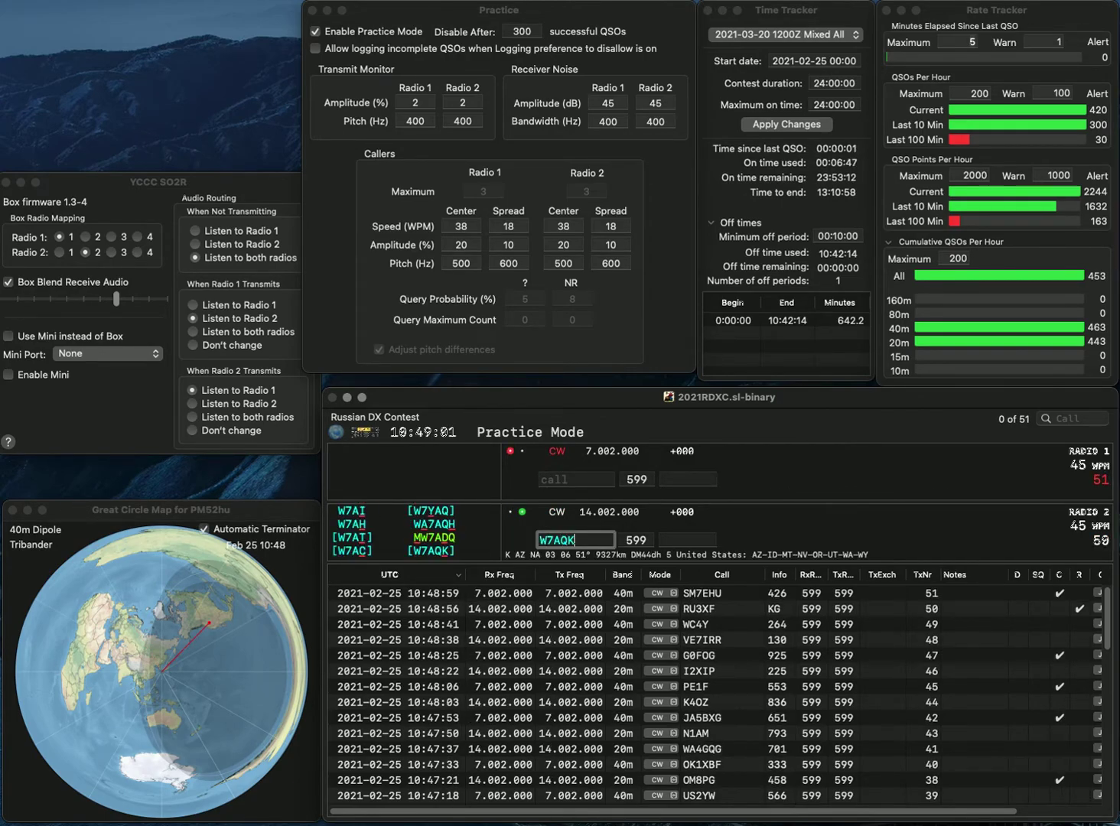
{"action": "key", "text": "Return"}
{"action": "type", "text": "W3MAM"}
{"action": "key", "text": "Return"}
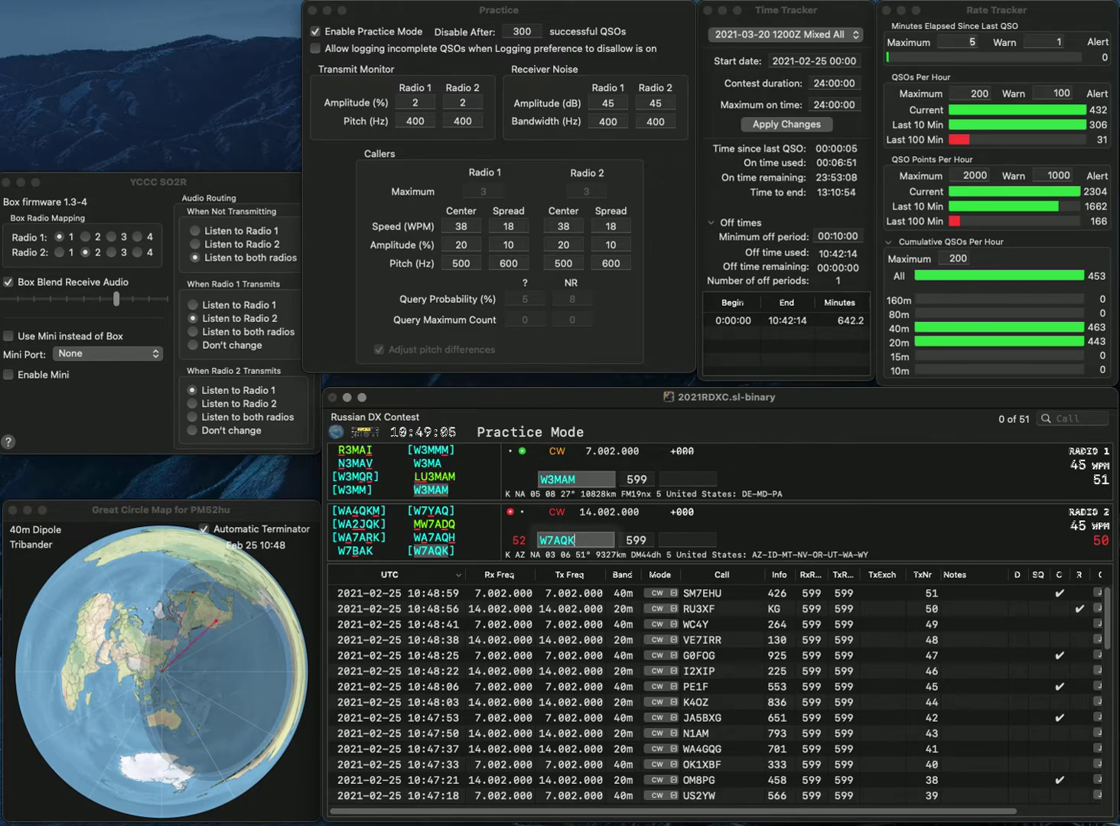
{"action": "key", "text": "space"}
{"action": "type", "text": "316"}
{"action": "key", "text": "Return"}
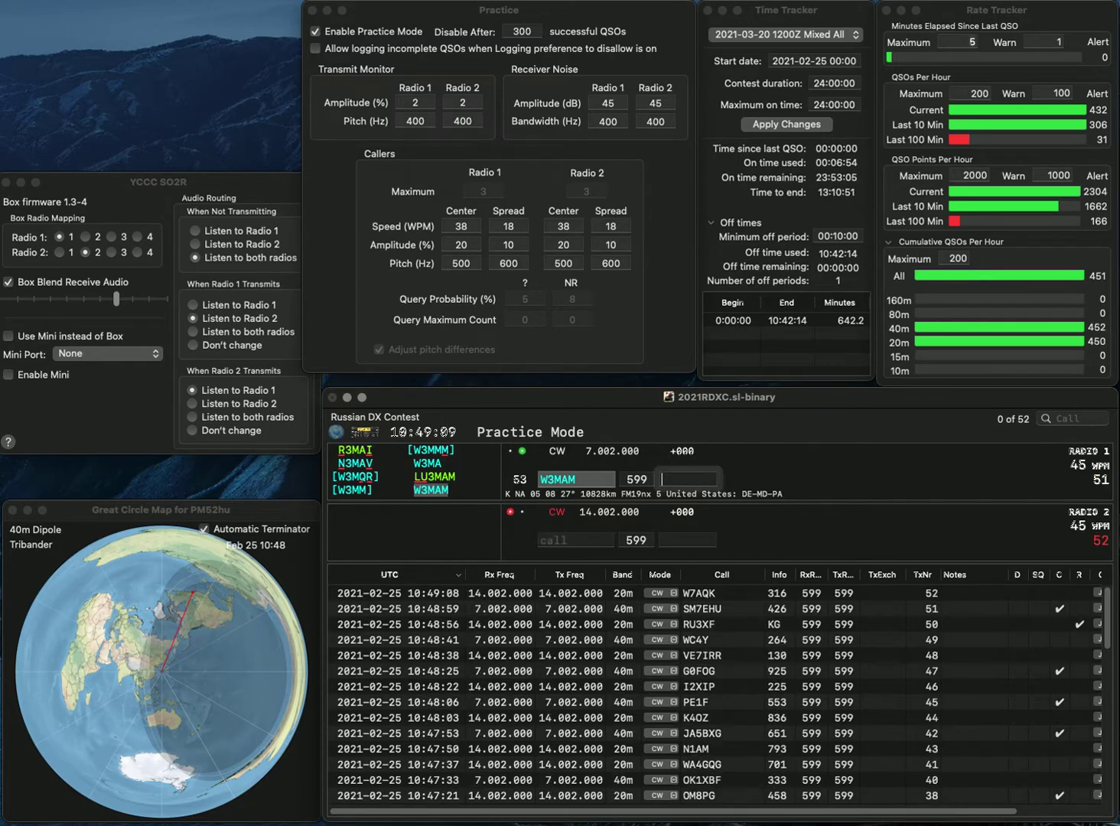
{"action": "type", "text": "766"}
{"action": "key", "text": "Return"}
{"action": "type", "text": "3TT"}
{"action": "key", "text": "Return"}
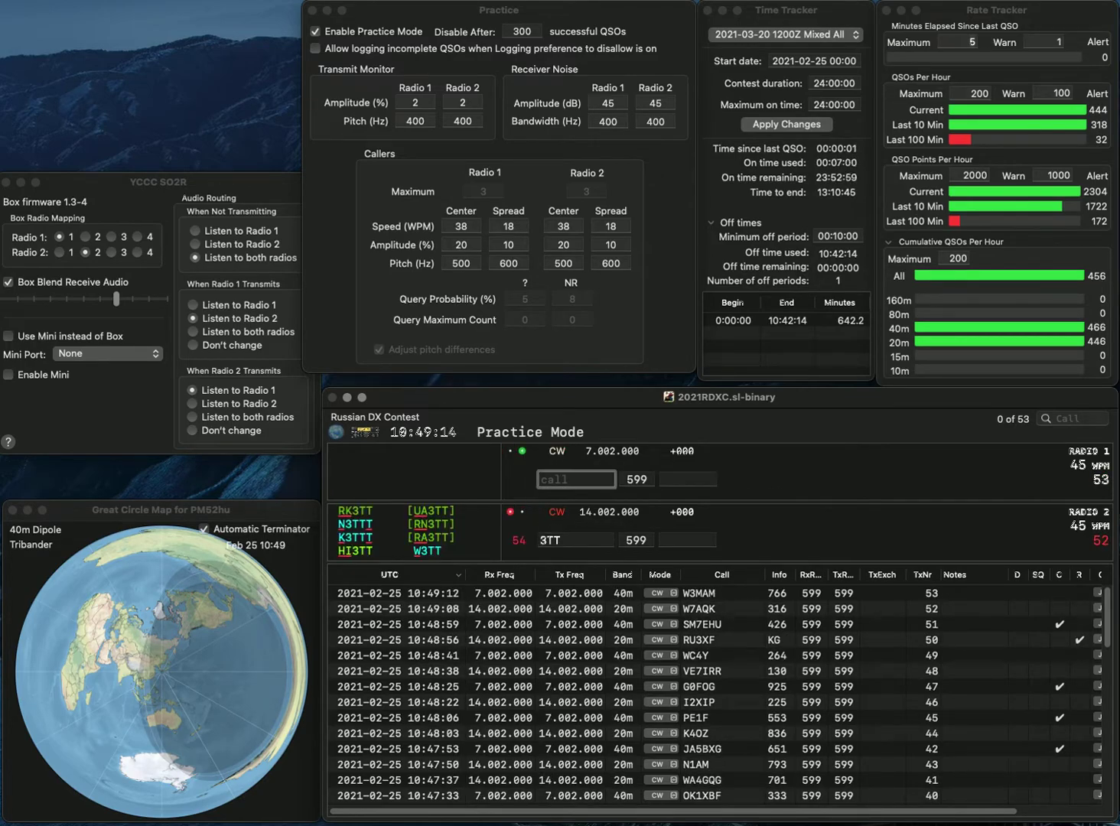
{"action": "type", "text": "EA1FCR"}
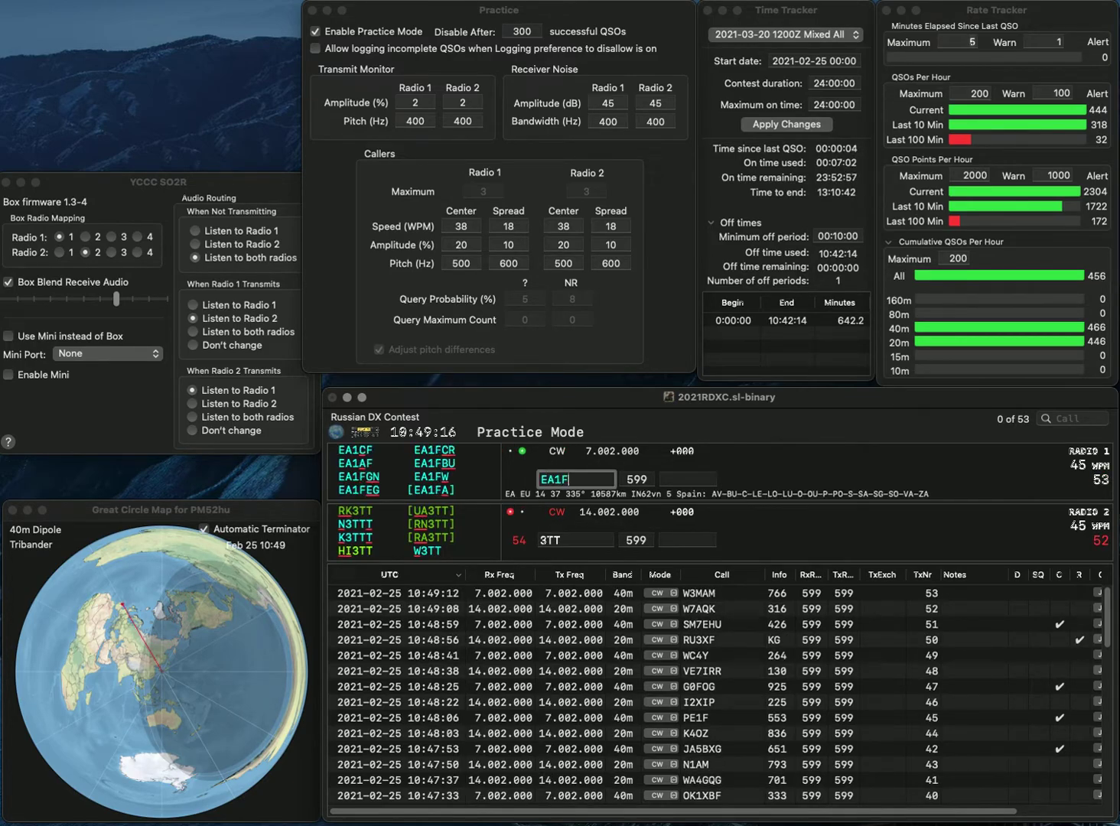
{"action": "key", "text": "Return"}
{"action": "type", "text": "WP"}
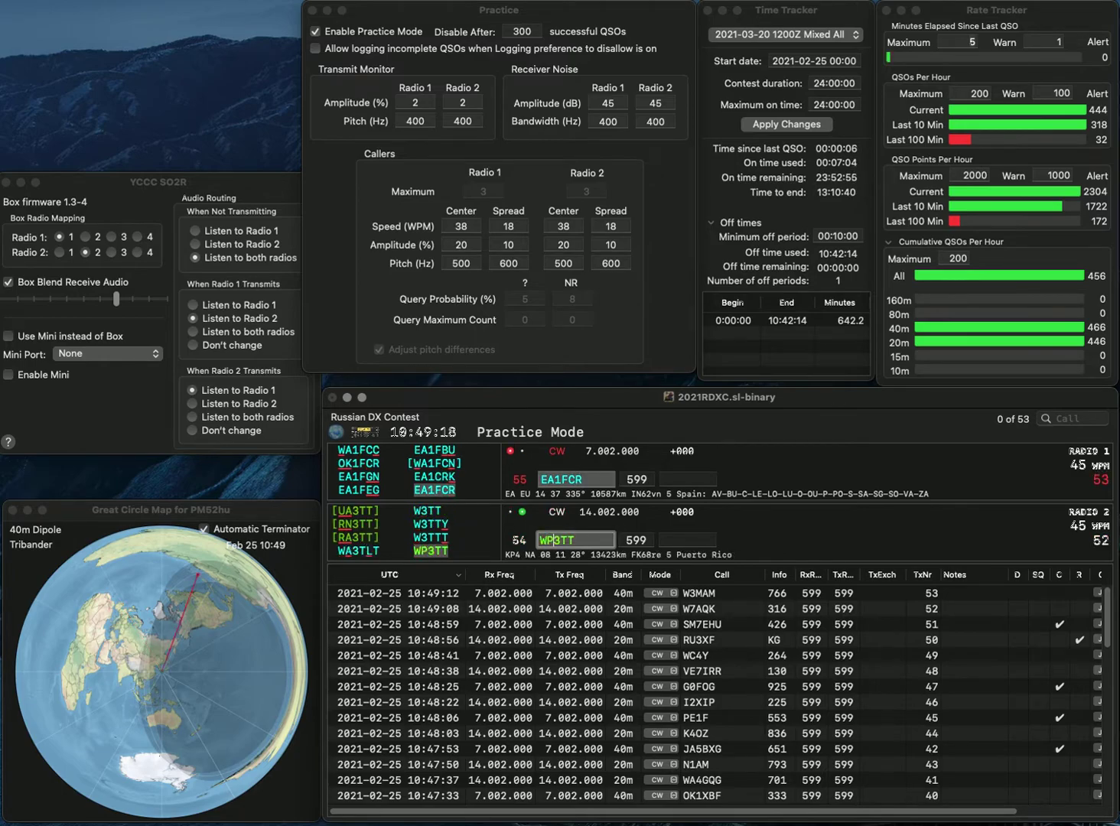
{"action": "key", "text": "Return"}
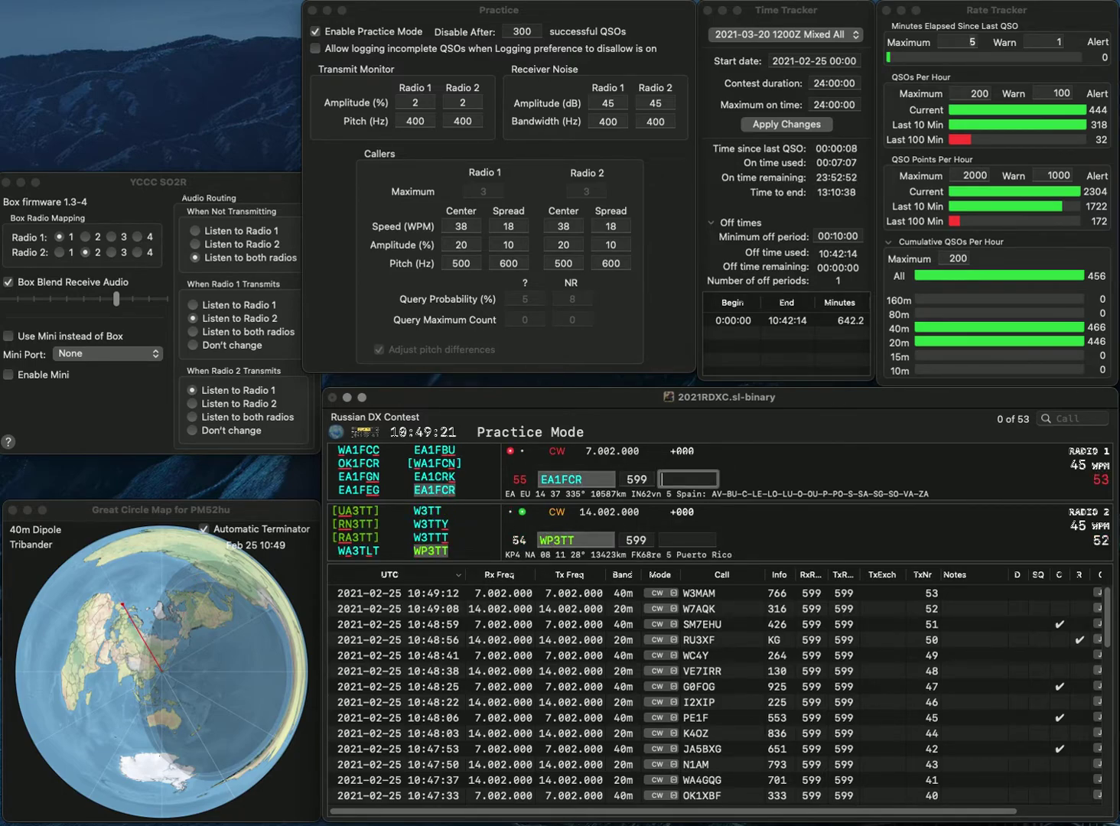
Step: Log EA1FCR with exchange 277 on Radio 1 and WP3TT with 479 on Radio 2
{"action": "type", "text": "277"}
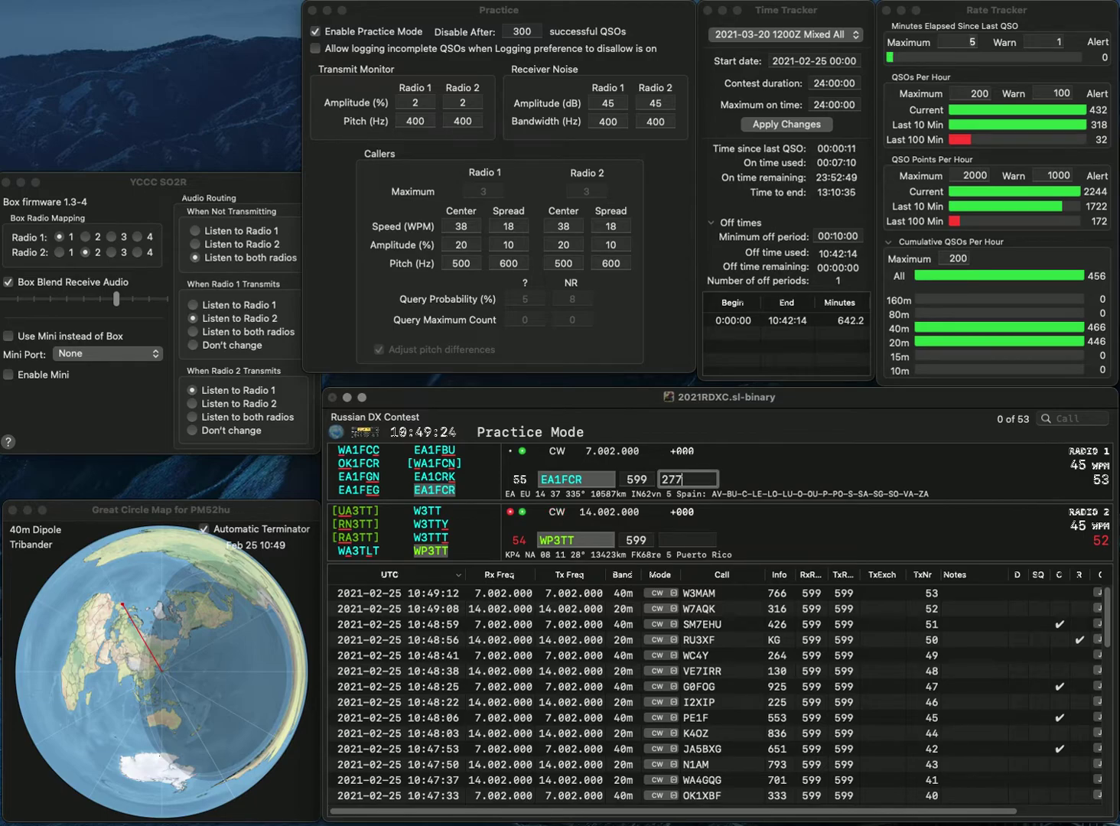
{"action": "key", "text": "Return"}
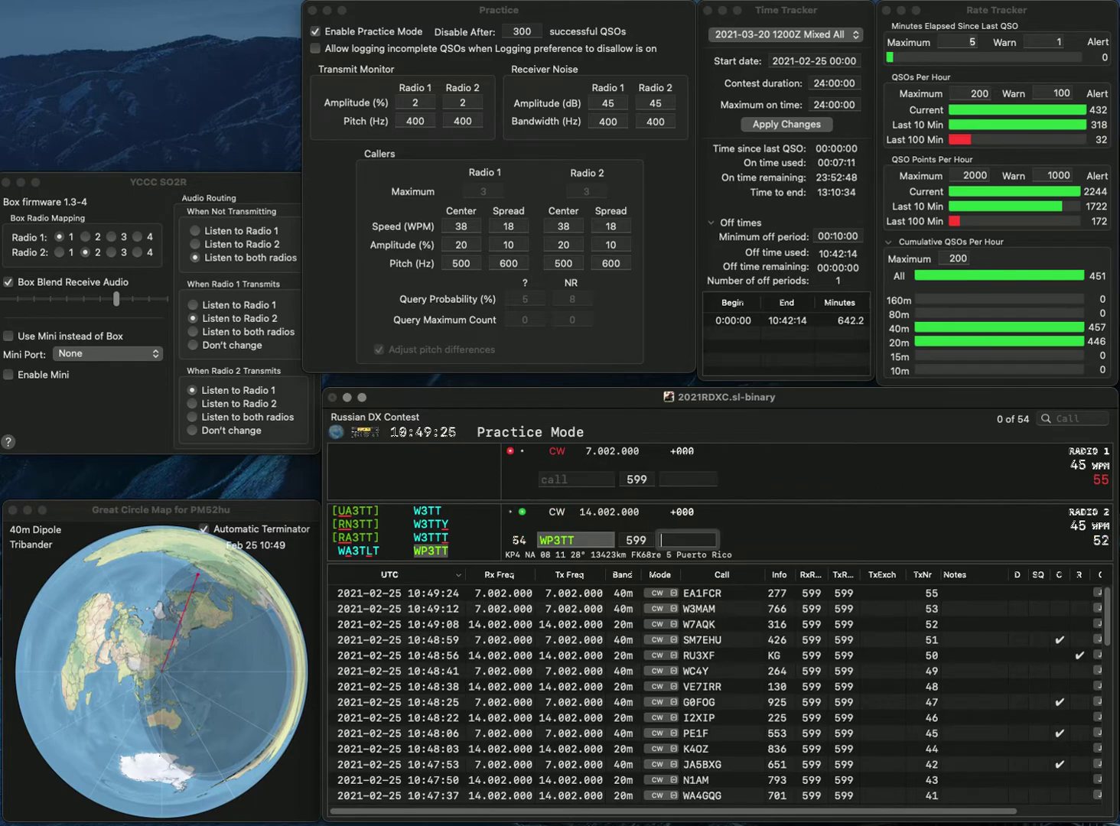
{"action": "type", "text": "47"}
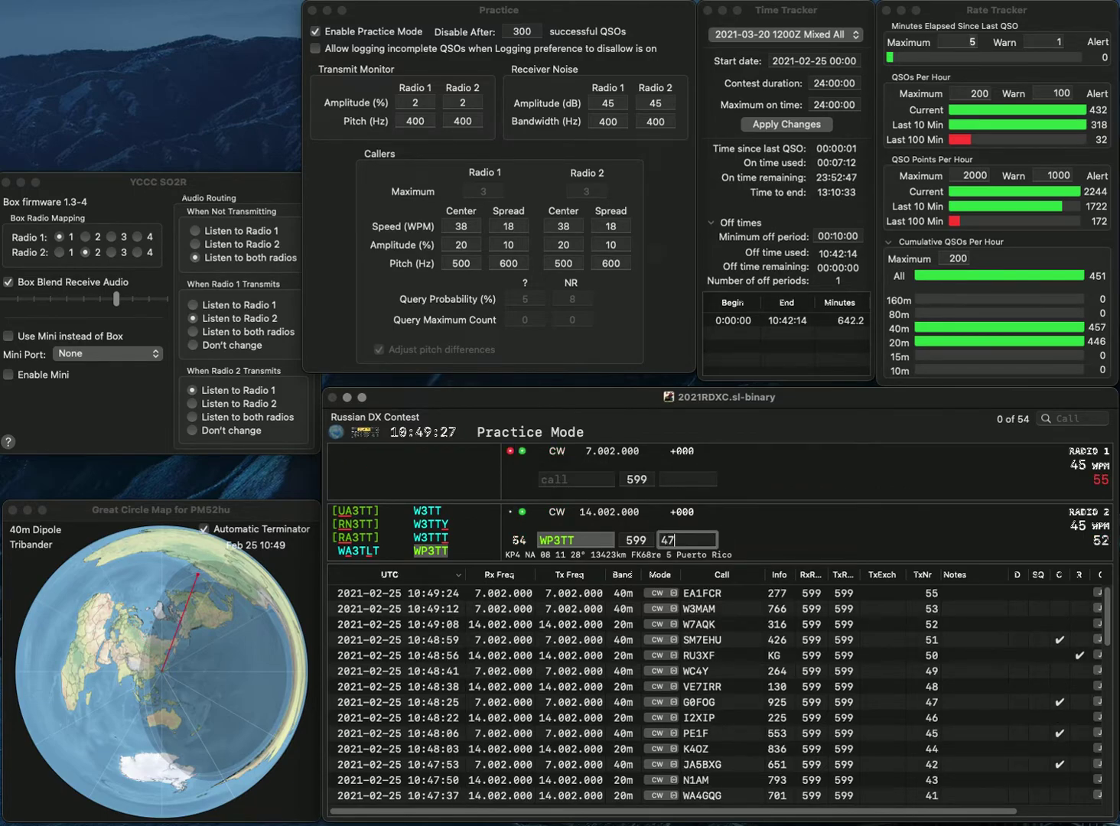
{"action": "type", "text": "9"}
{"action": "key", "text": "Return"}
{"action": "type", "text": "NH"}
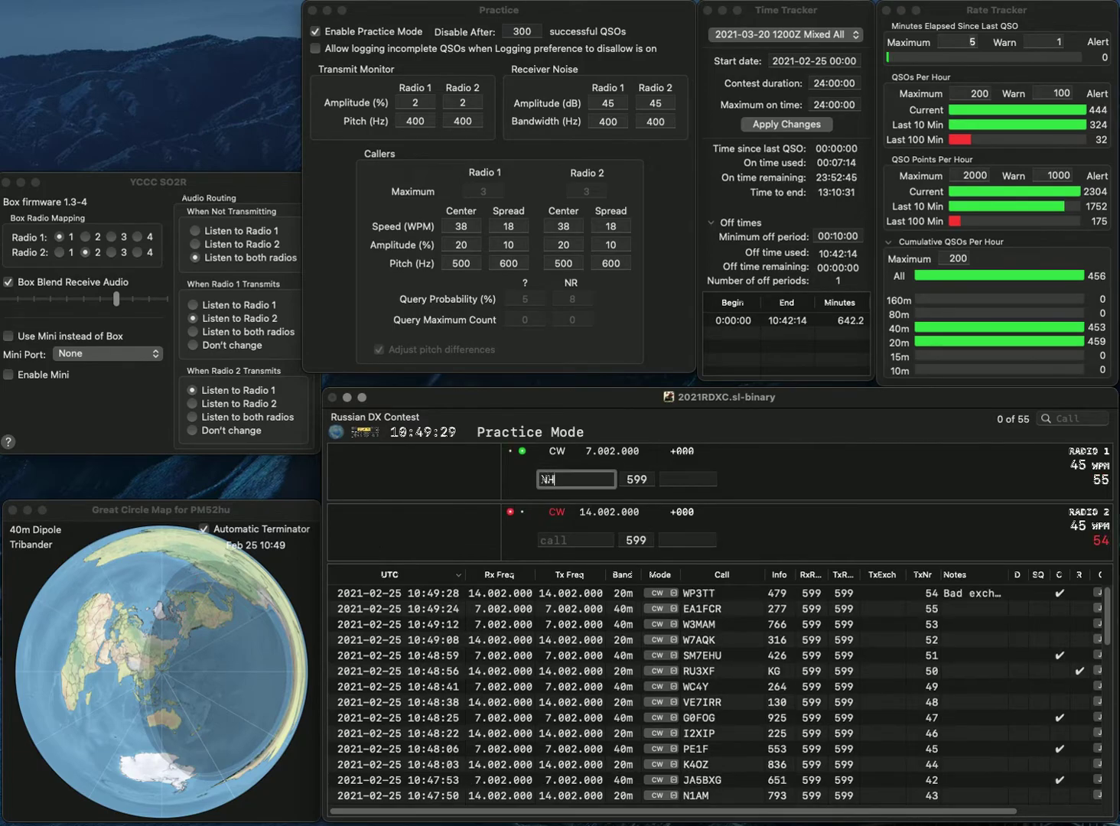
{"action": "type", "text": "J"}
{"action": "type", "text": "N5"}
{"action": "key", "text": "Return"}
{"action": "type", "text": "SV2"}
{"action": "type", "text": "IV"}
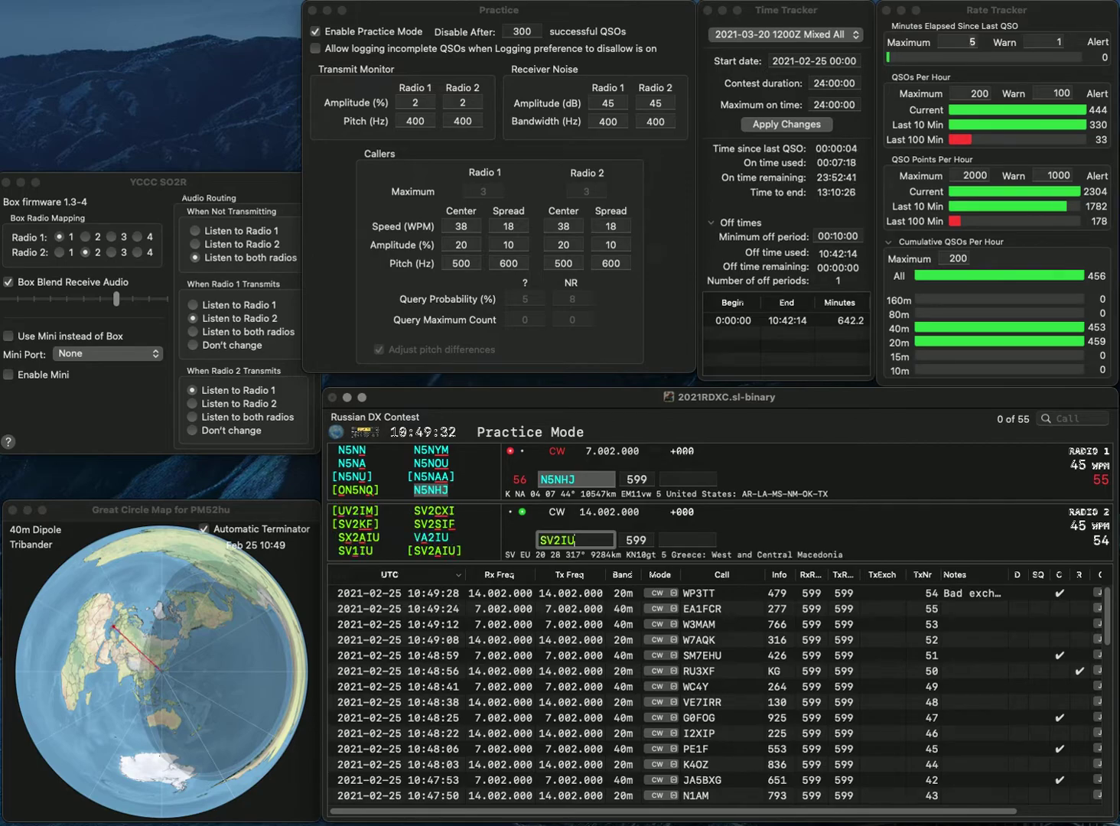
{"action": "key", "text": "Return"}
Step: Log N5NHJ with exchange 671 on Radio 1
{"action": "key", "text": "Tab"}
{"action": "type", "text": "671"}
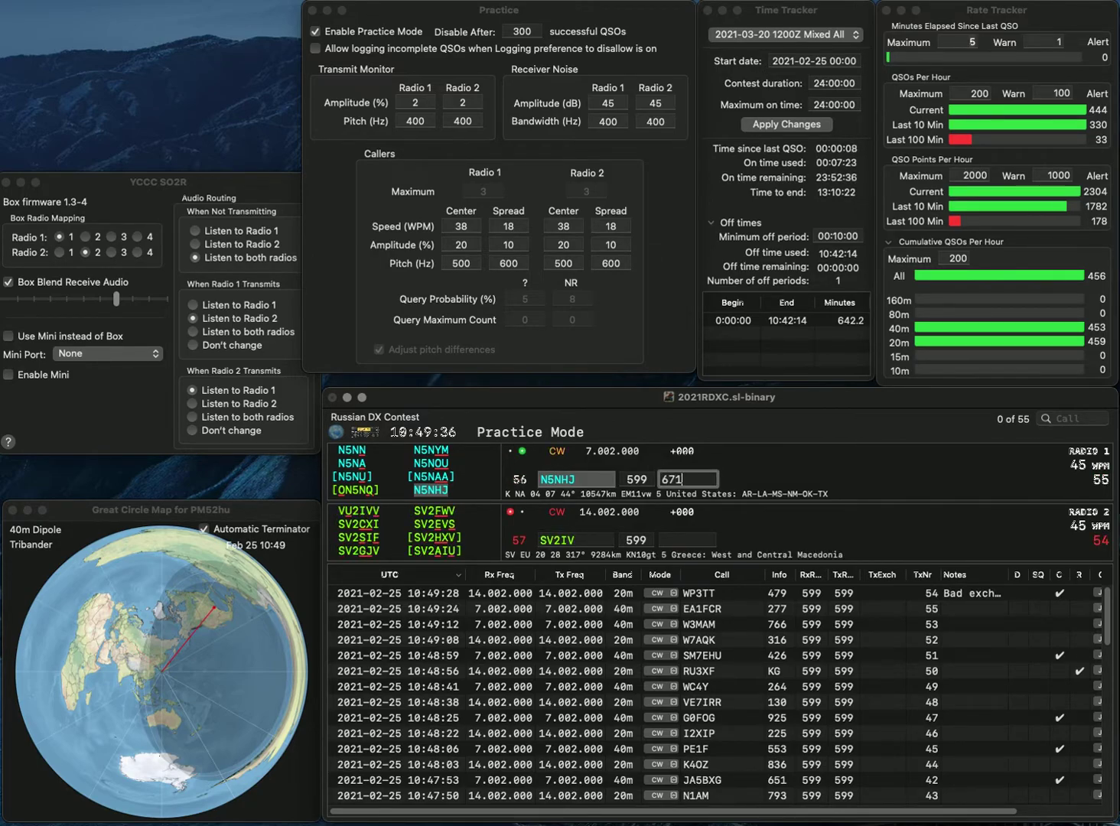
{"action": "key", "text": "Return"}
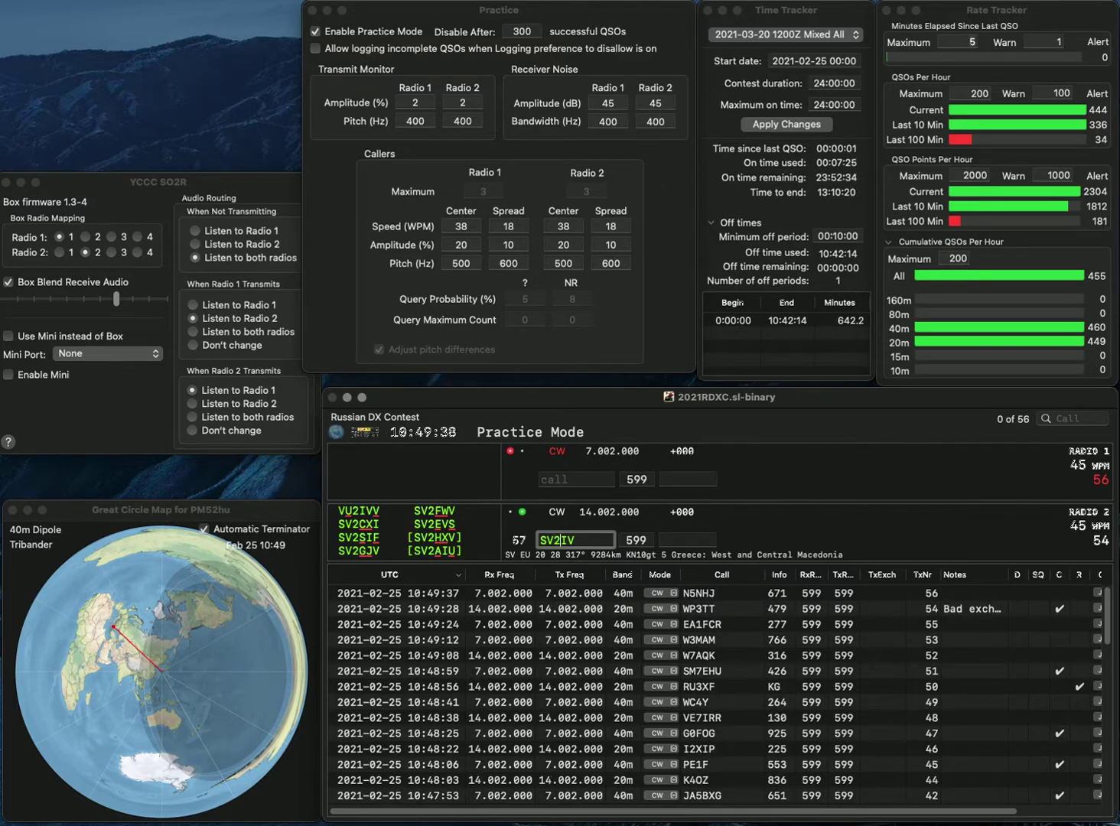
Step: Correct the Radio 2 call to SV1IU and send the exchange again
{"action": "key", "text": "Delete"}
{"action": "type", "text": "1"}
{"action": "key", "text": "BackSpace"}
{"action": "type", "text": "U"}
{"action": "key", "text": "Return"}
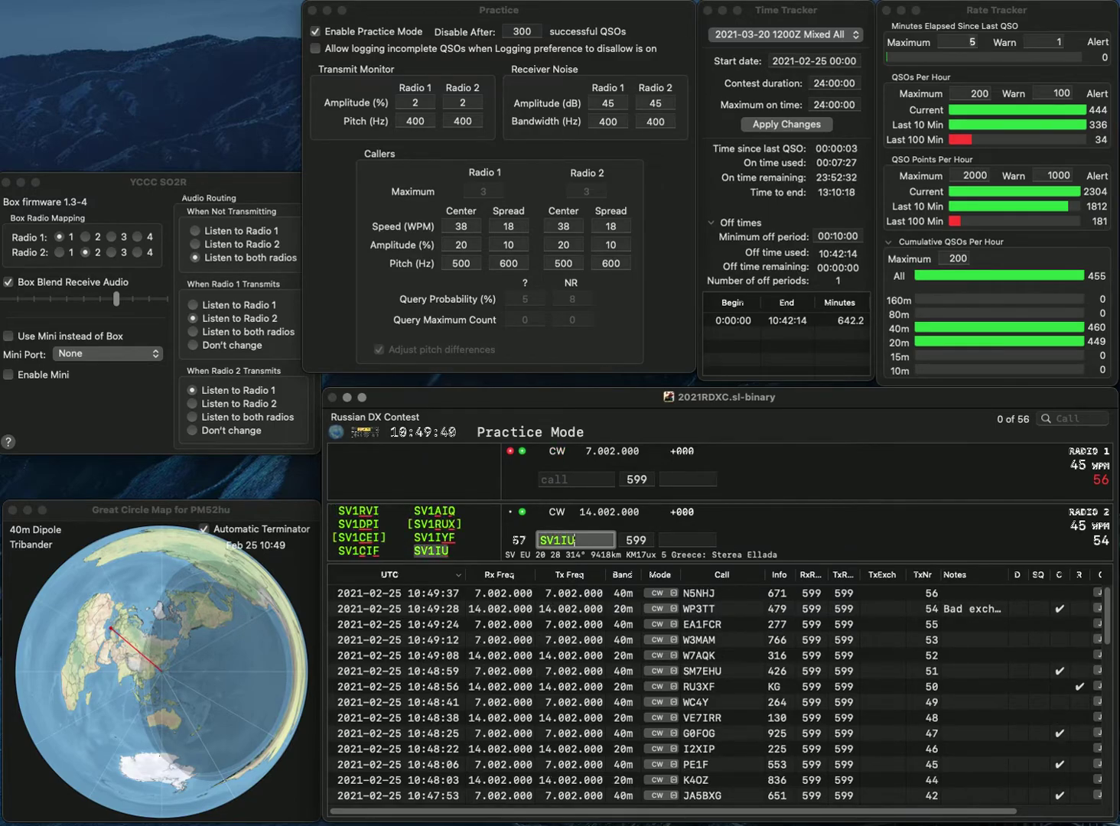
Step: Answer the partial call SP3 on Radio 1 and log SV1IU with exchange 379 on Radio 2
{"action": "type", "text": "S"}
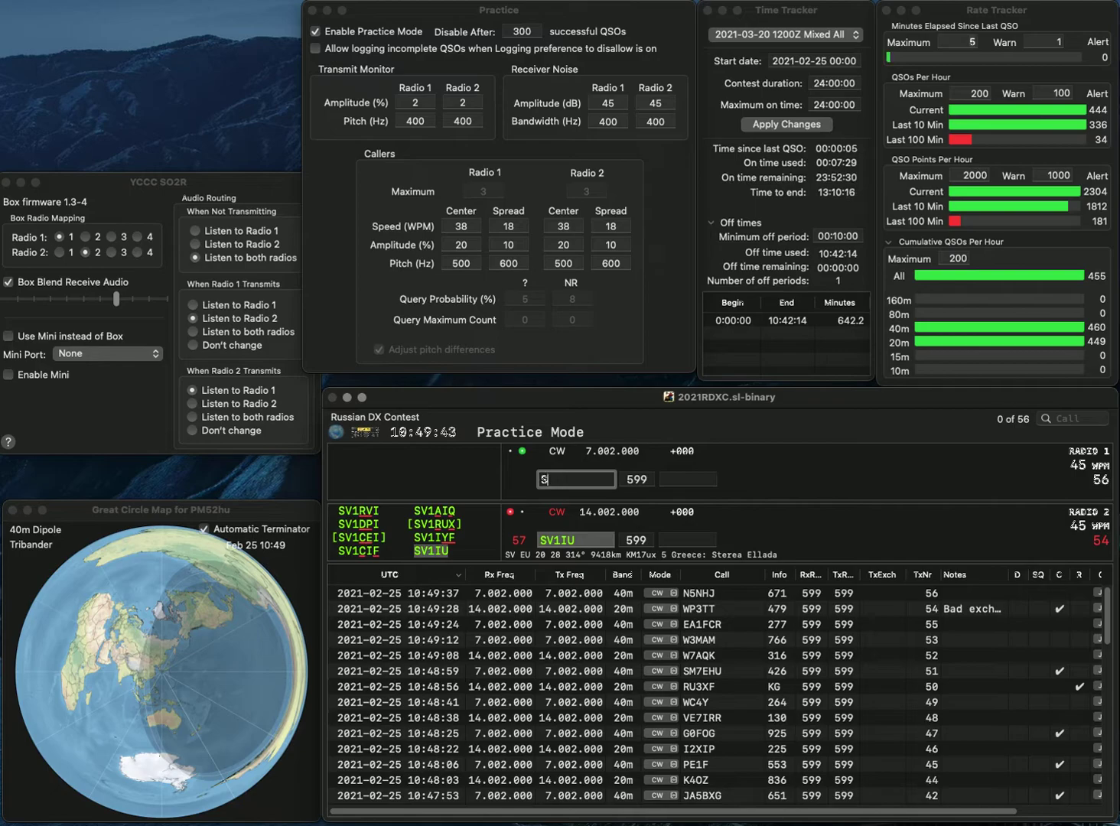
{"action": "key", "text": "BackSpace"}
{"action": "type", "text": "3"}
{"action": "key", "text": "Return"}
{"action": "type", "text": "379"}
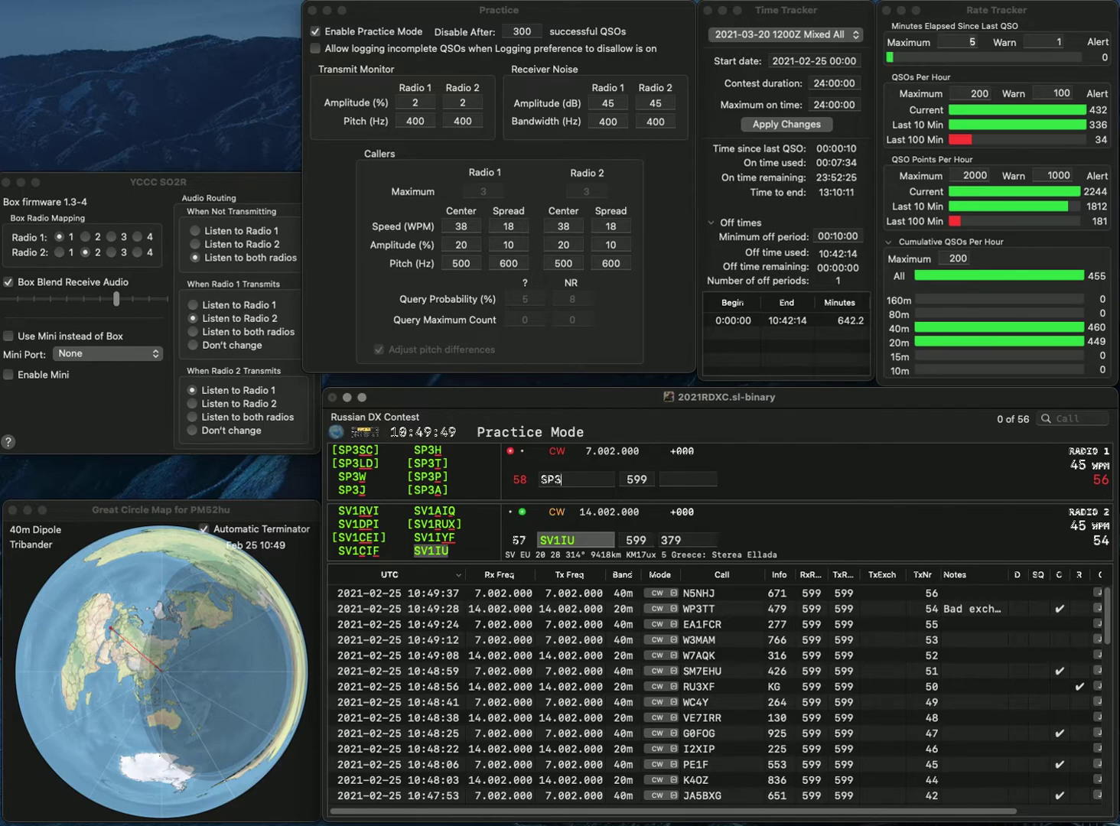
{"action": "key", "text": "Return"}
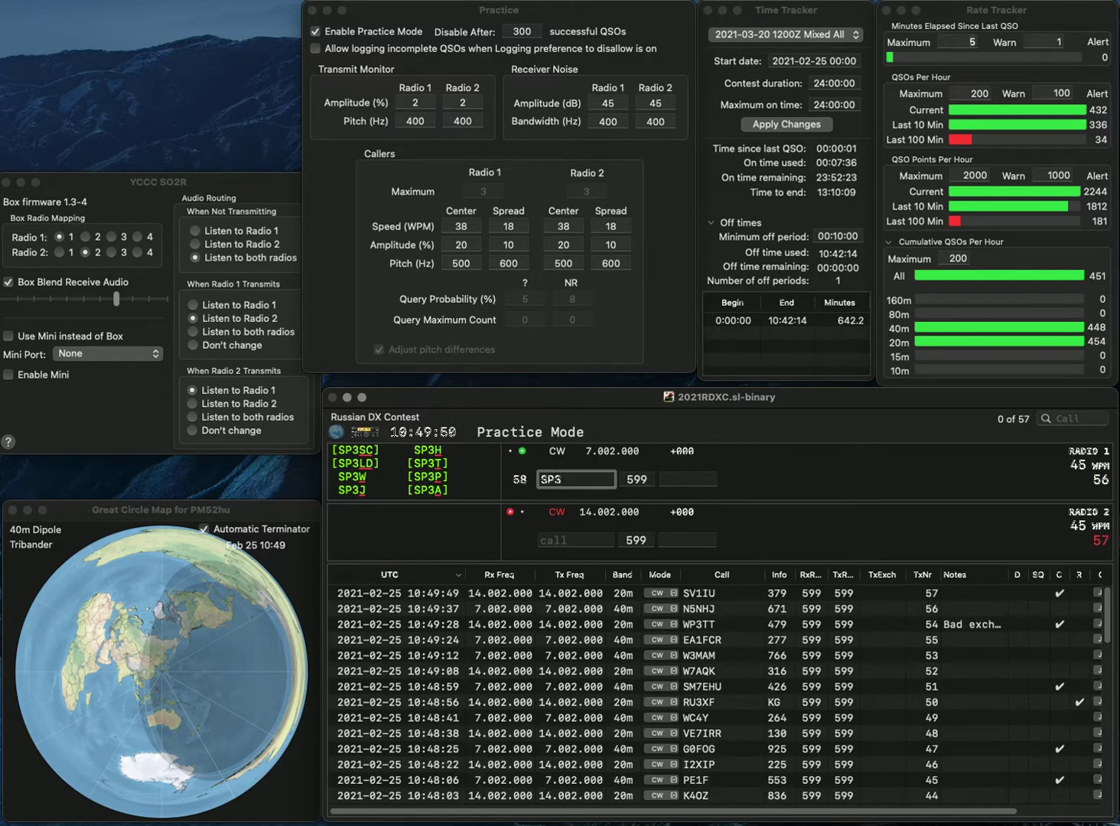
Step: Complete the Radio 1 call as SP3FHV and answer KJ9I on Radio 2 with the exchange
{"action": "type", "text": "FHV"}
{"action": "key", "text": "Return"}
{"action": "type", "text": "KJ9I"}
{"action": "key", "text": "Return"}
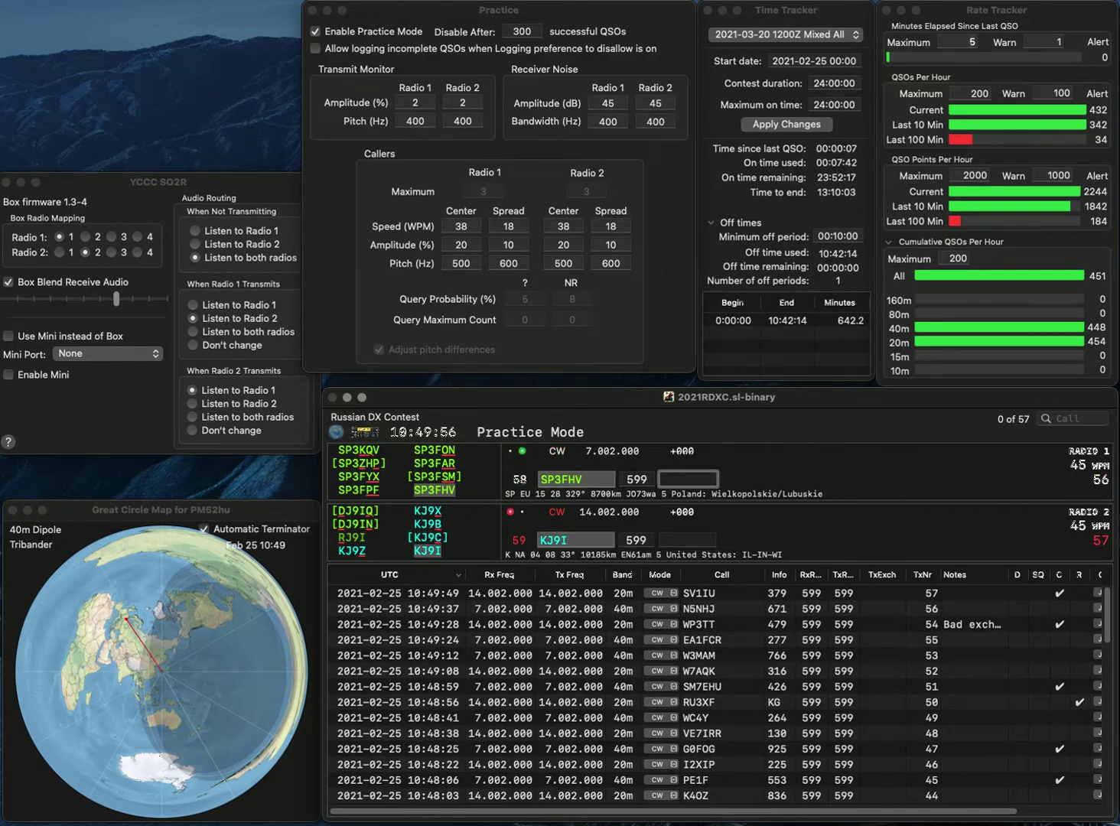
{"action": "type", "text": "231"}
{"action": "key", "text": "Return"}
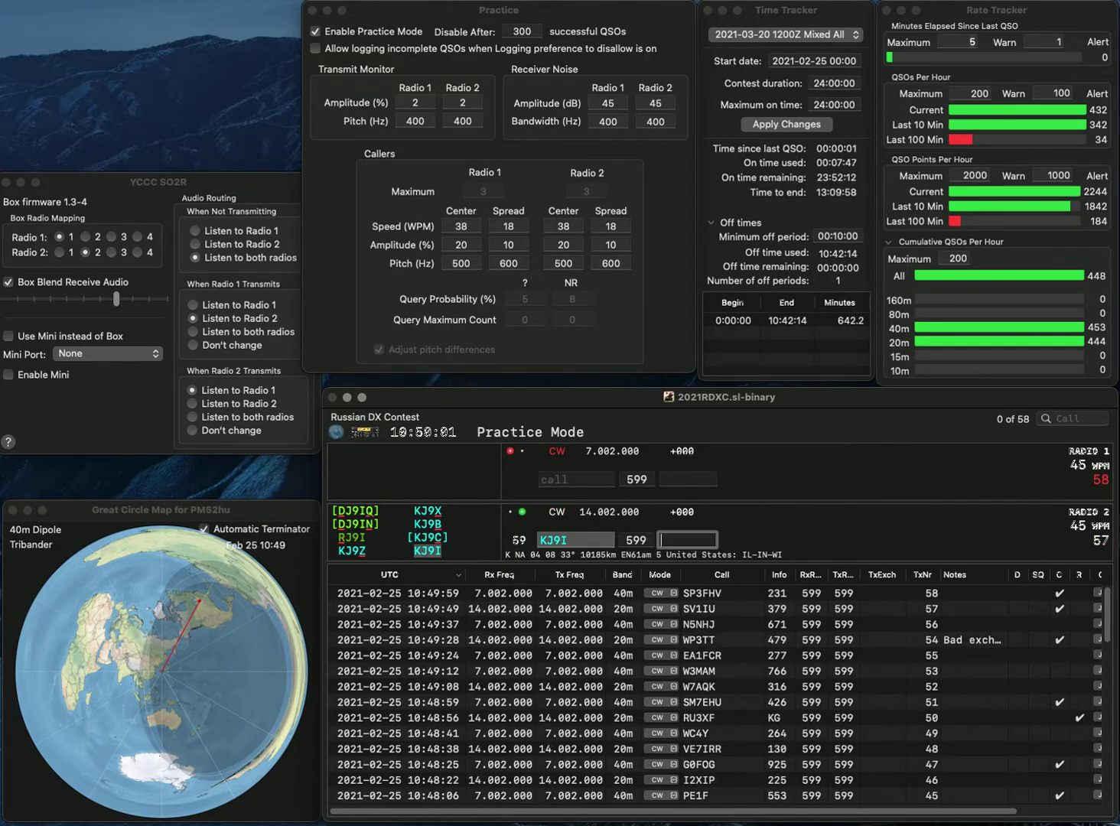
{"action": "type", "text": "165"}
{"action": "key", "text": "Return"}
{"action": "type", "text": "YFH"}
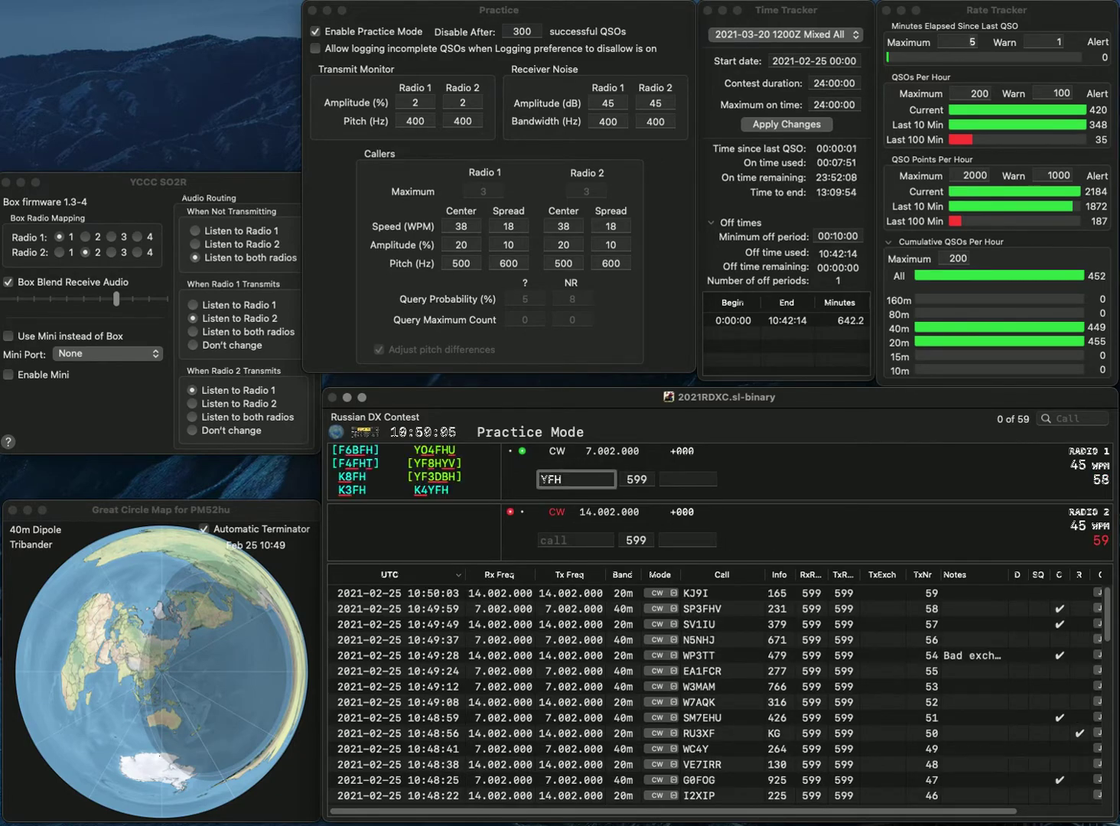
{"action": "type", "text": "K4"}
{"action": "key", "text": "Return"}
{"action": "type", "text": "3"}
{"action": "key", "text": "Return"}
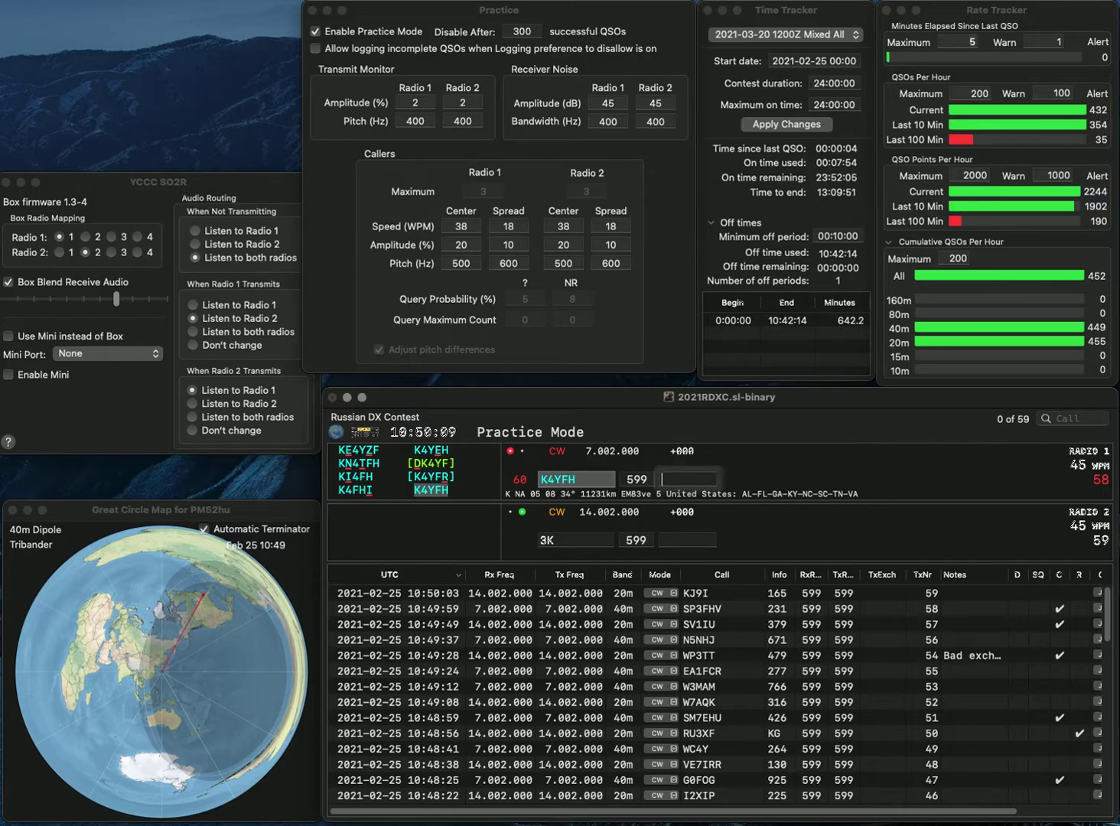
{"action": "type", "text": "129"}
{"action": "key", "text": "Return"}
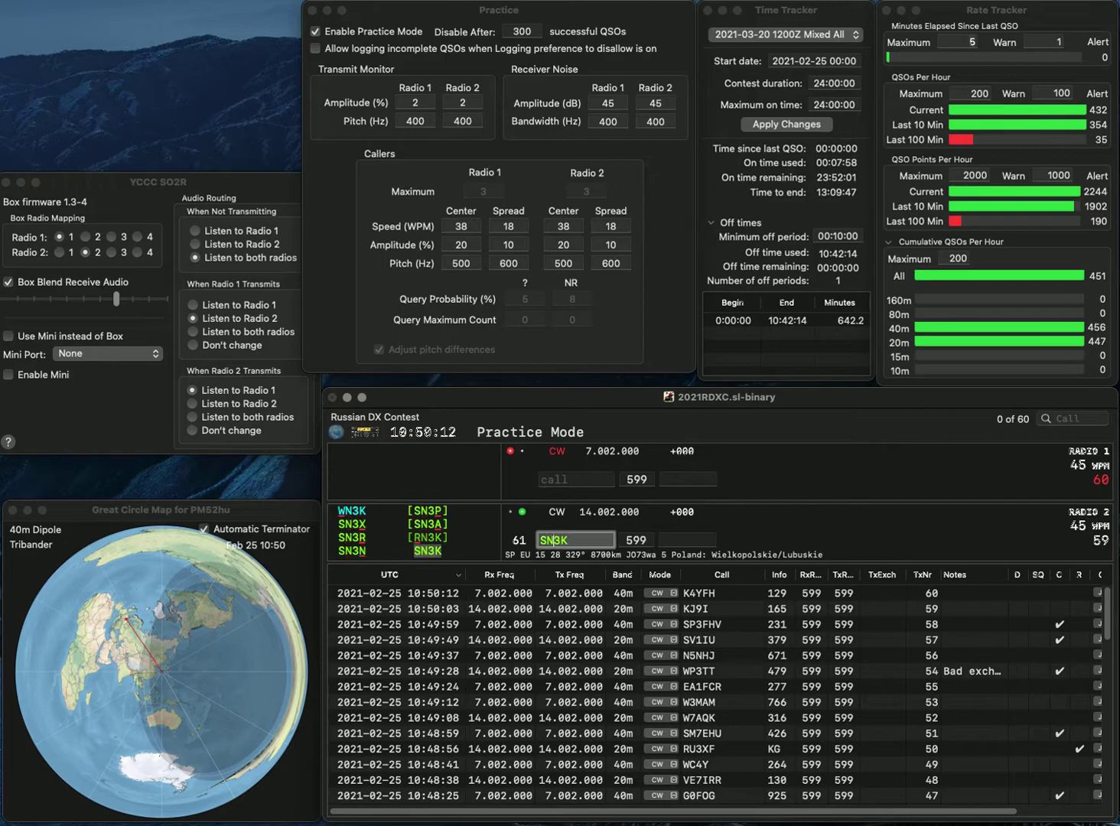
{"action": "key", "text": "Return"}
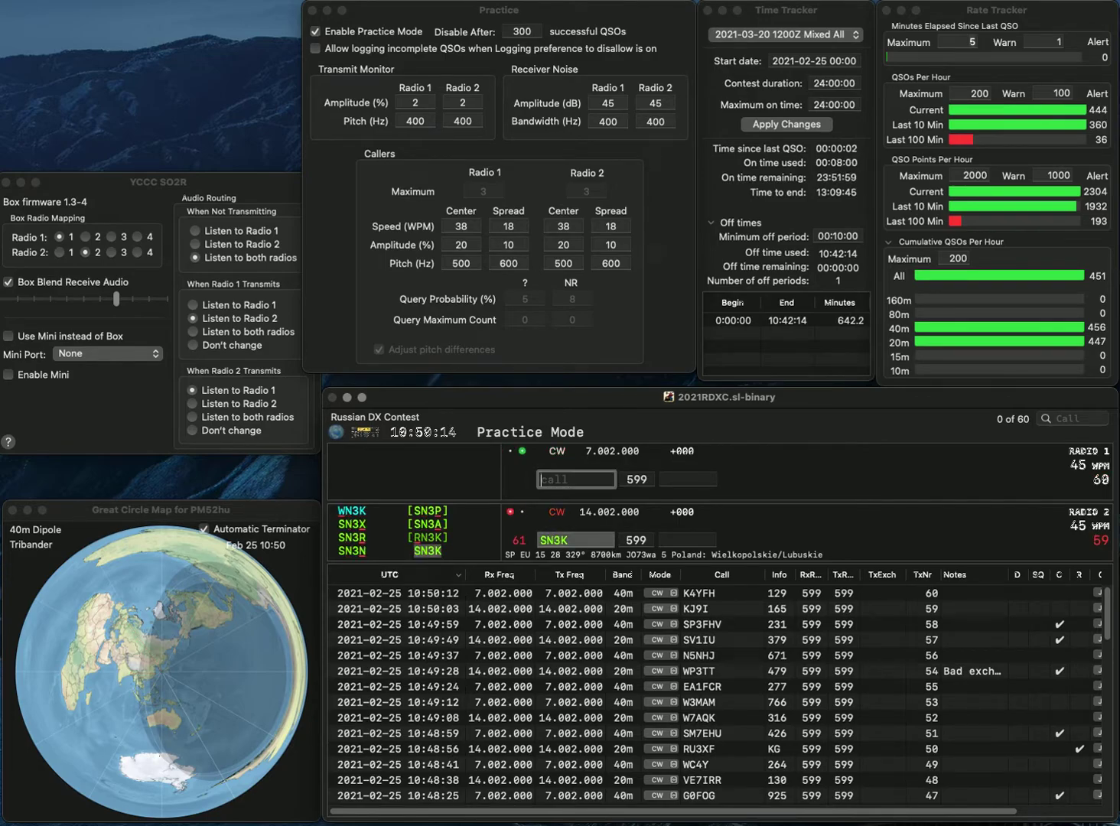
{"action": "type", "text": "36M"}
{"action": "key", "text": "Home"}
{"action": "type", "text": "Z"}
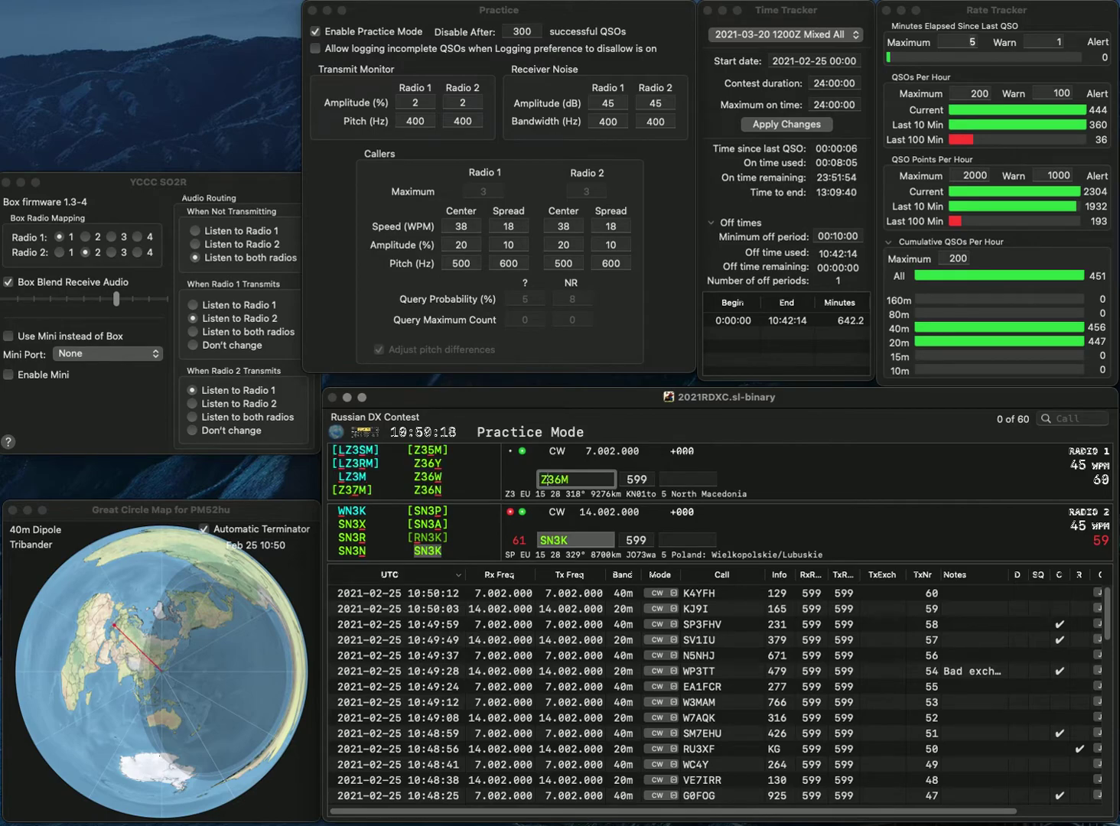
{"action": "key", "text": "Return"}
{"action": "type", "text": "2"}
{"action": "key", "text": "Up"}
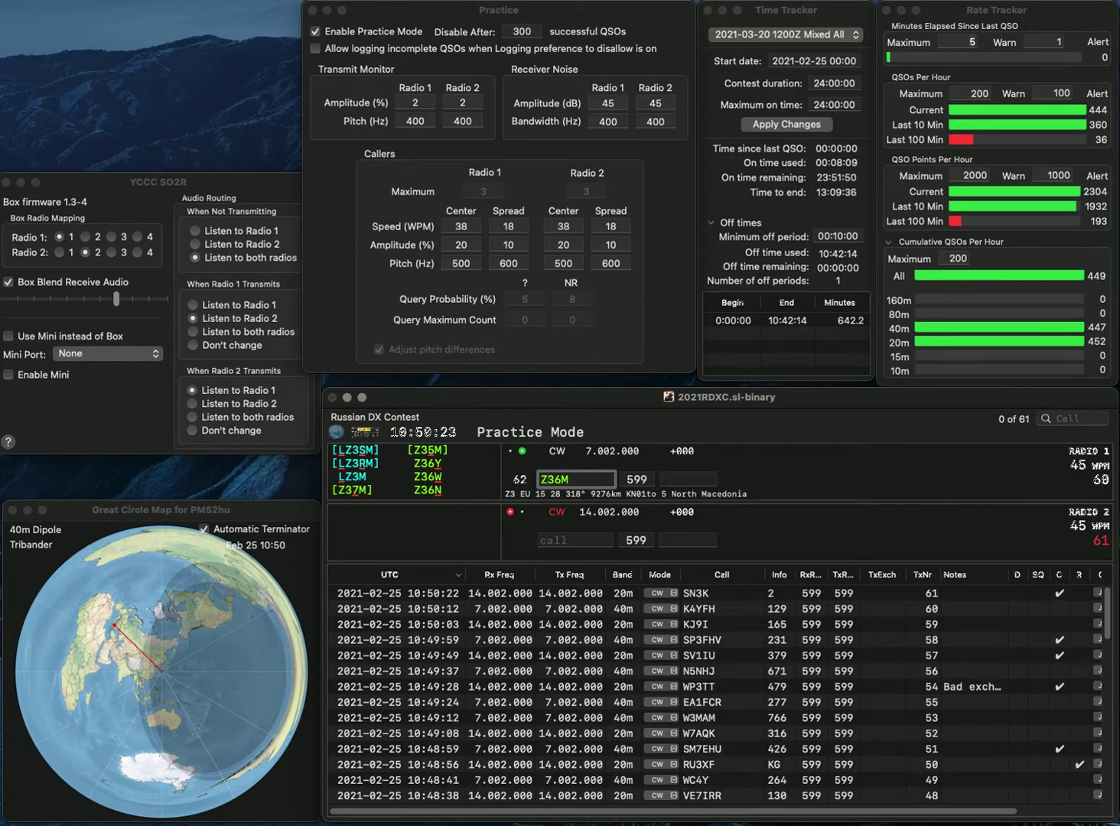
{"action": "key", "text": "Right"}
{"action": "key", "text": "Right"}
{"action": "key", "text": "BackSpace"}
{"action": "type", "text": "5"}
{"action": "key", "text": "Return"}
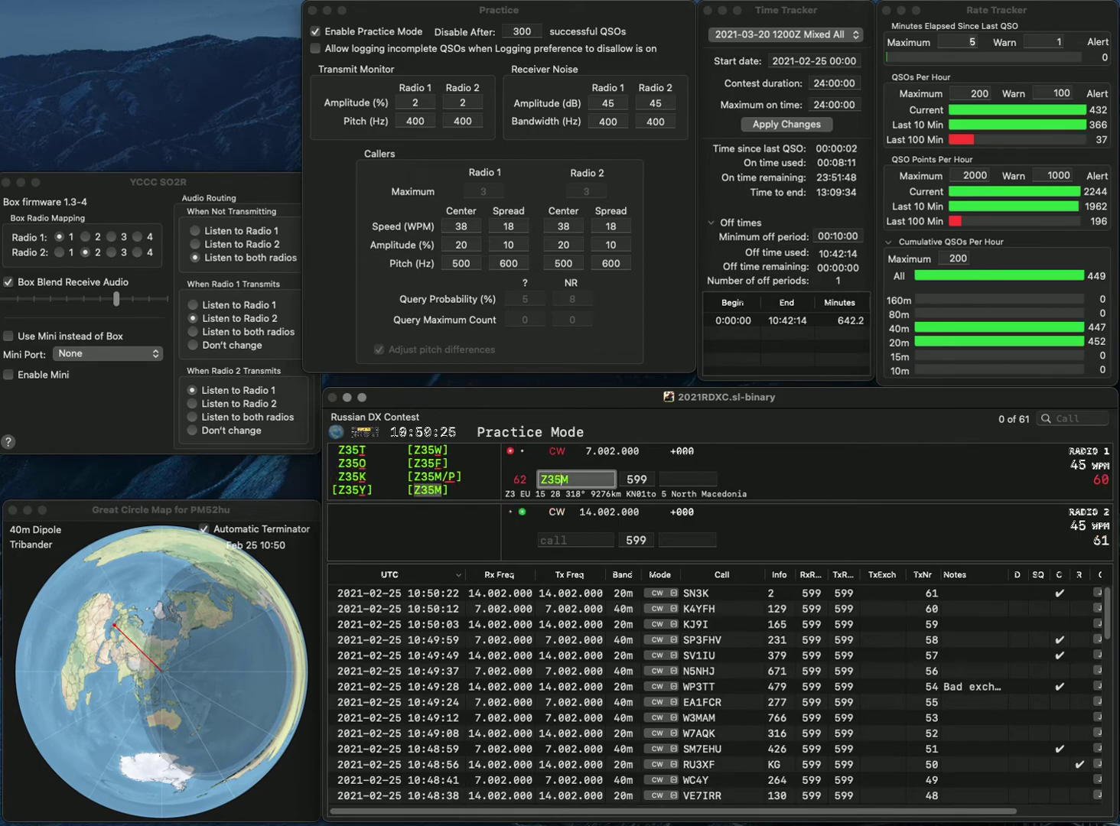
{"action": "type", "text": "OM"}
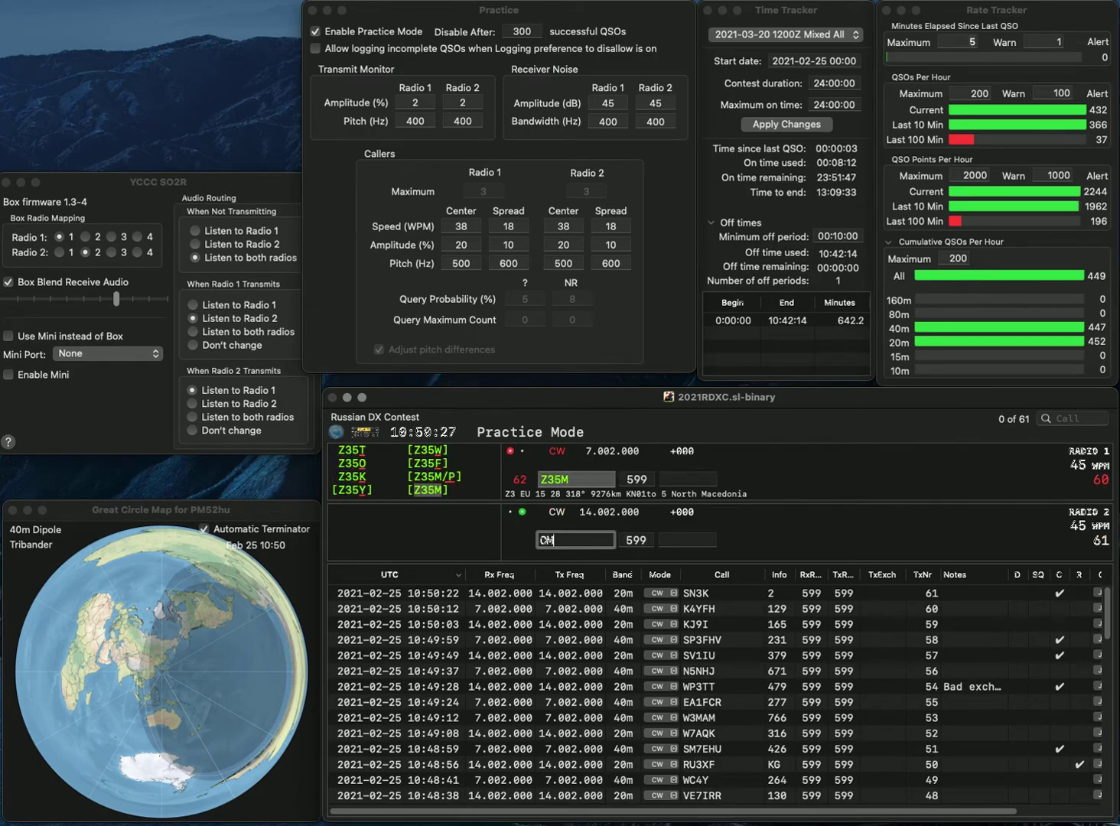
{"action": "type", "text": "3RAB"}
{"action": "key", "text": "Return"}
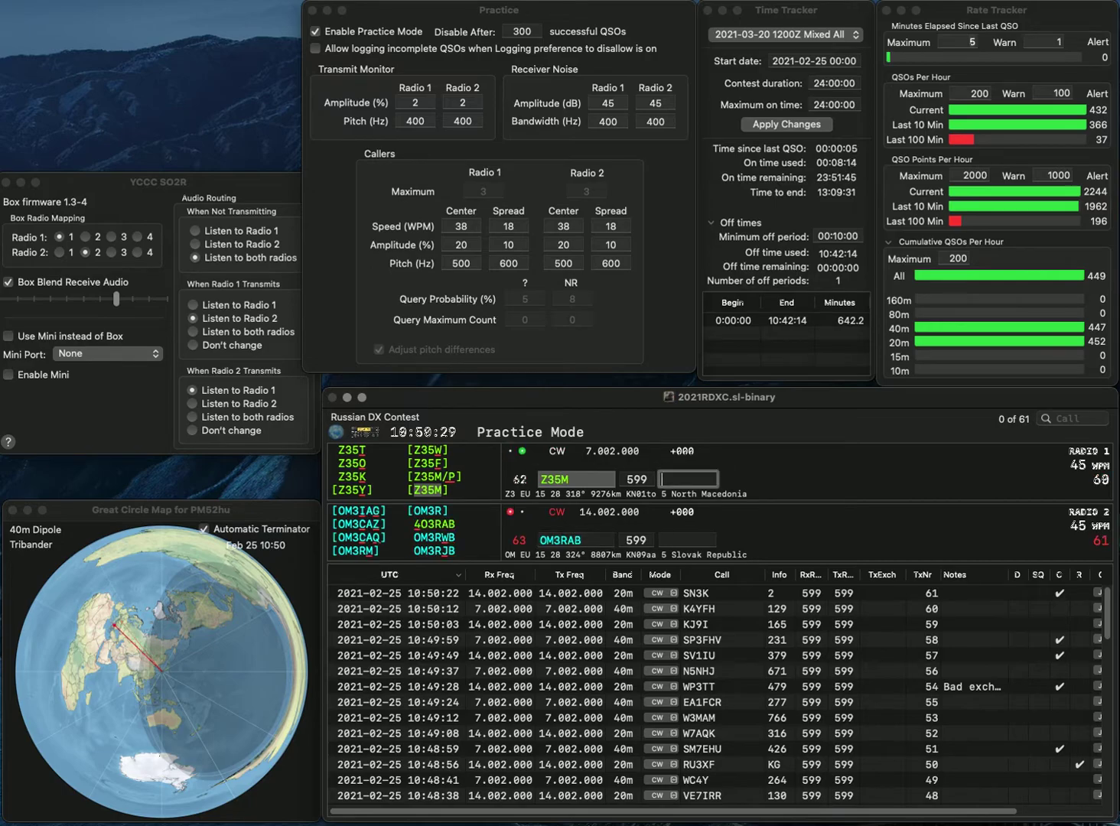
{"action": "type", "text": "835"}
{"action": "key", "text": "Return"}
{"action": "key", "text": "Left"}
{"action": "key", "text": "Left"}
{"action": "key", "text": "BackSpace"}
{"action": "type", "text": "L"}
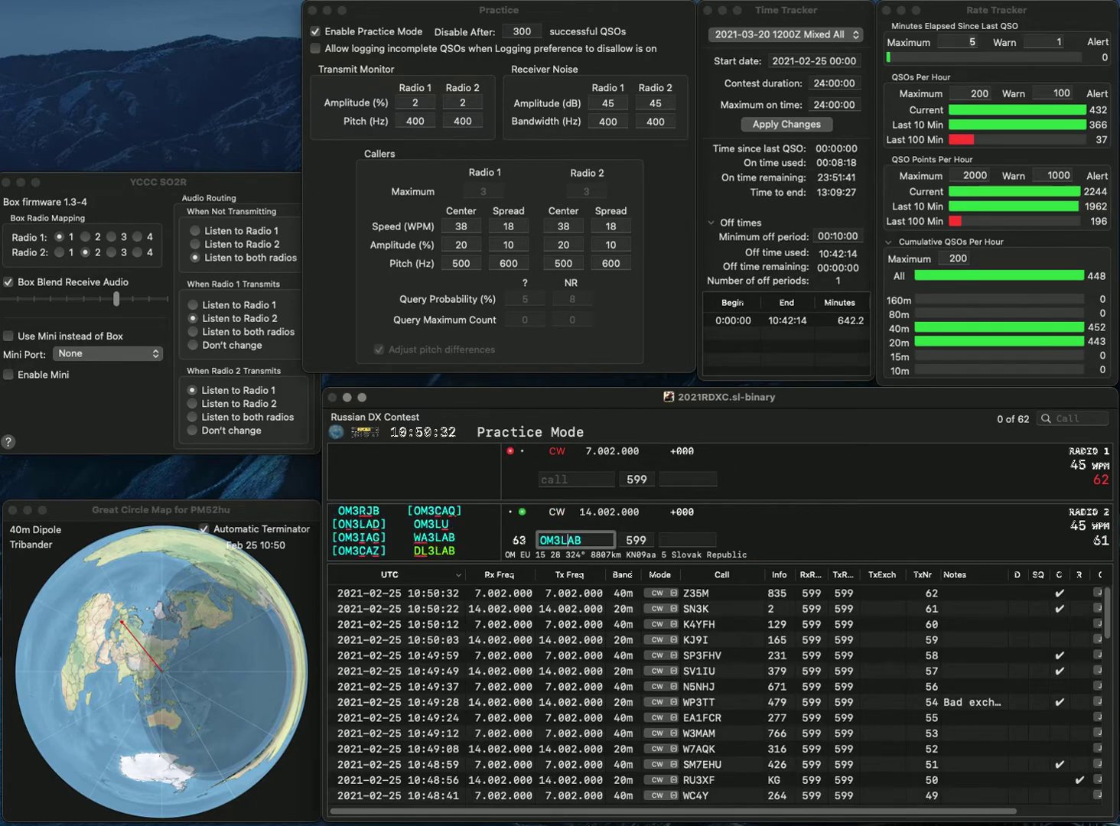
{"action": "key", "text": "BackSpace"}
{"action": "type", "text": "RW"}
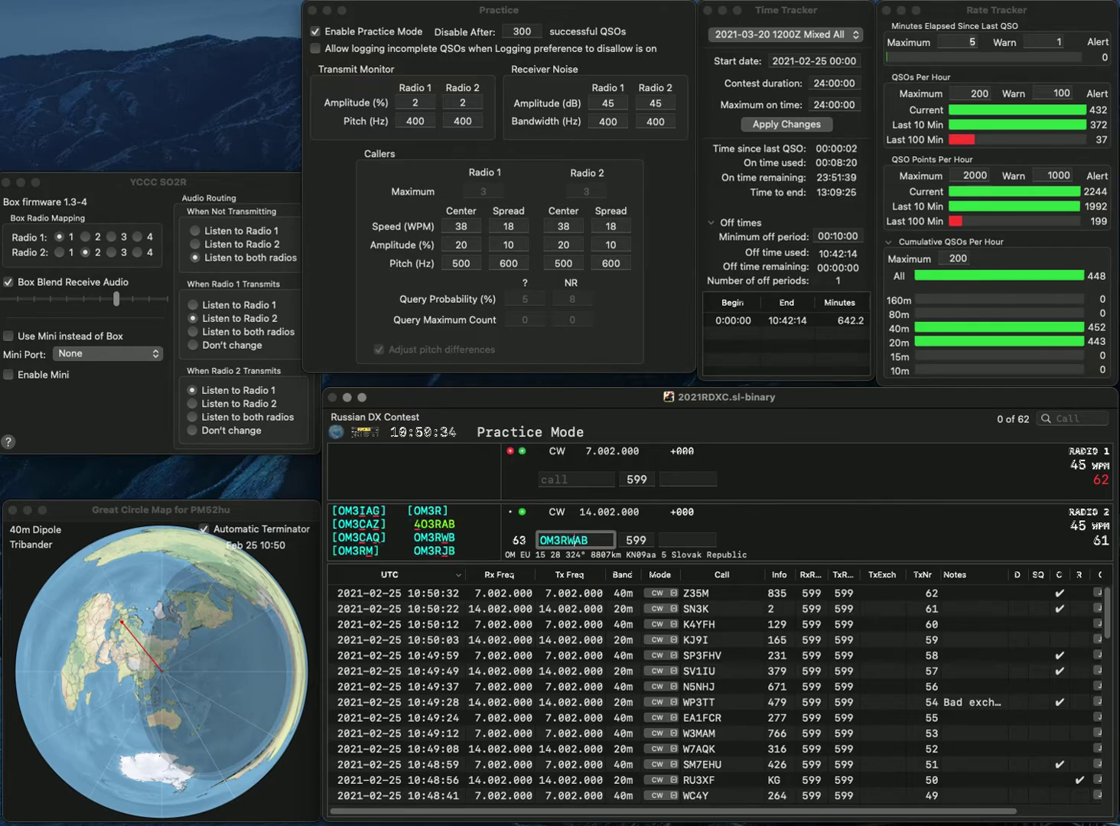
{"action": "key", "text": "Delete"}
{"action": "key", "text": "Return"}
{"action": "type", "text": "W"}
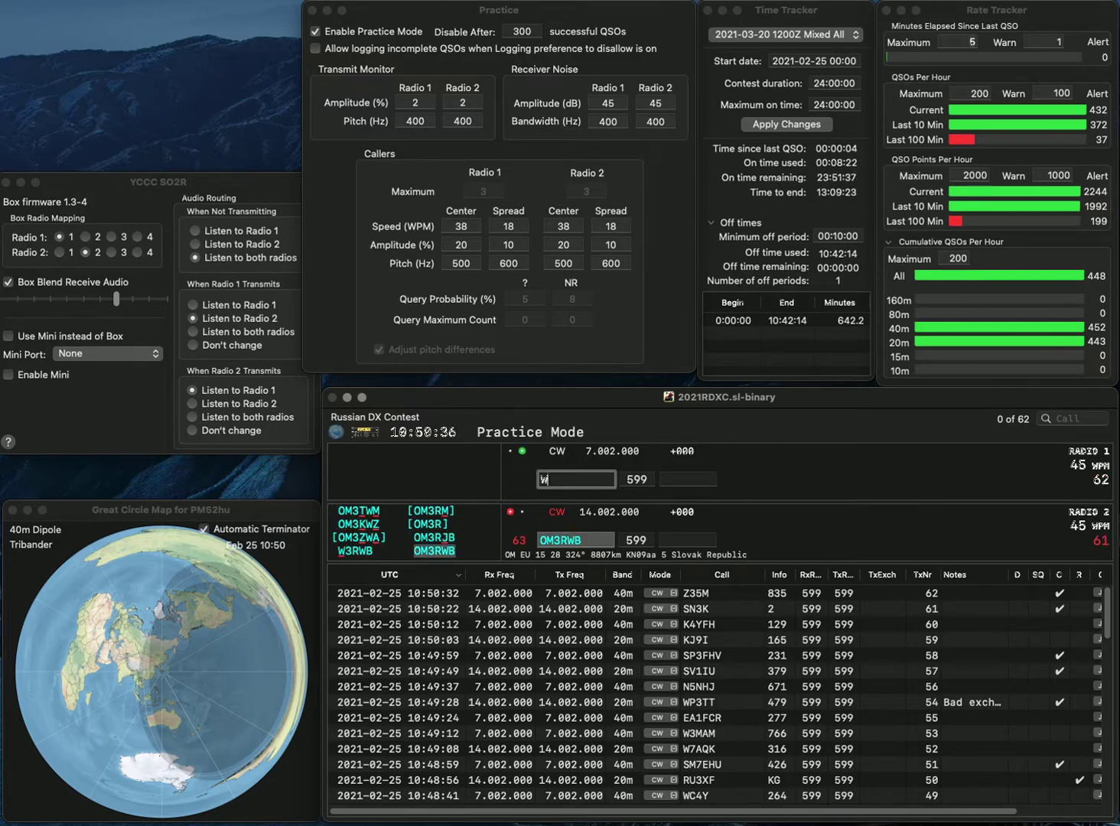
{"action": "type", "text": "Y"}
{"action": "key", "text": "Return"}
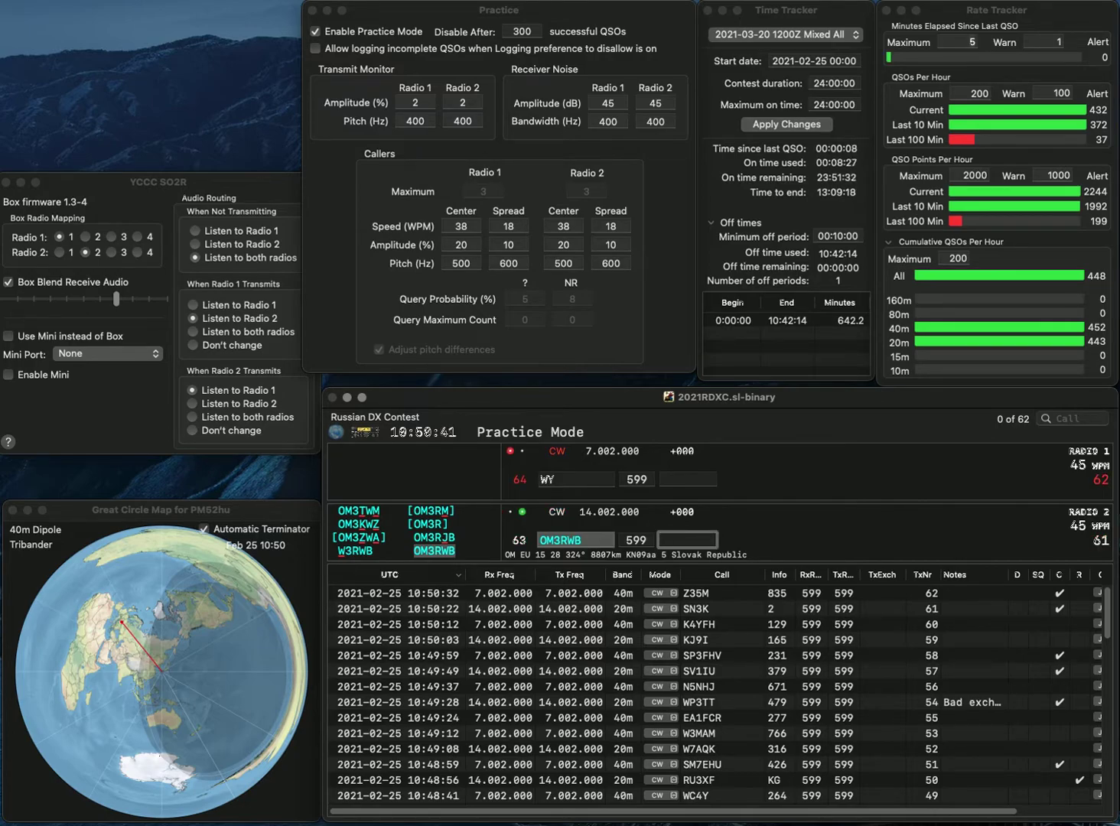
{"action": "type", "text": "5"}
{"action": "key", "text": "Return"}
{"action": "type", "text": "KE2"}
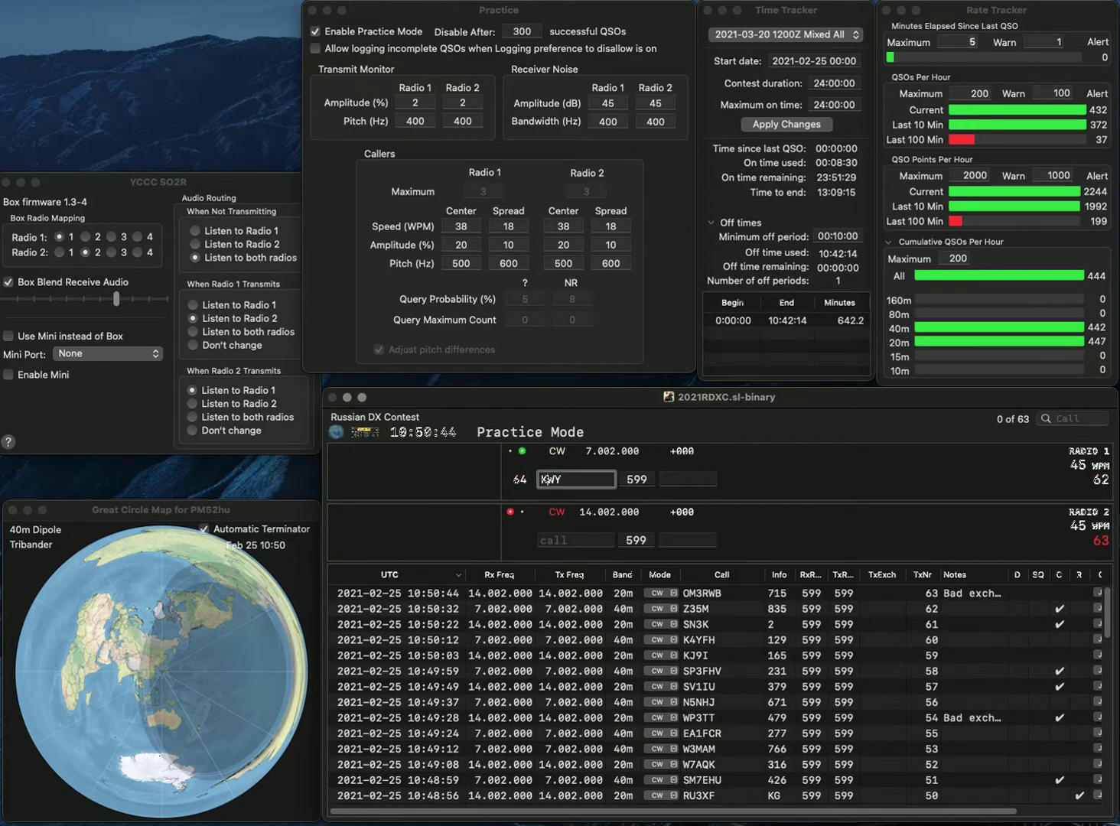
{"action": "key", "text": "Return"}
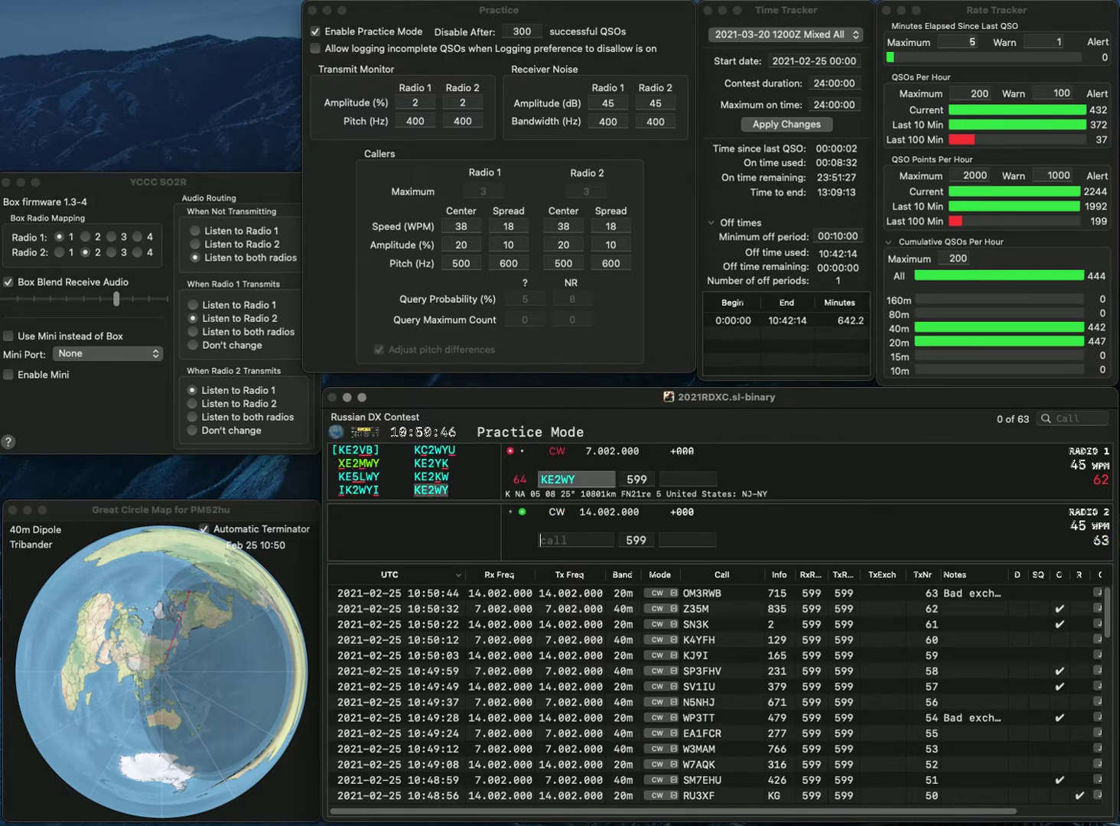
{"action": "type", "text": "WD"}
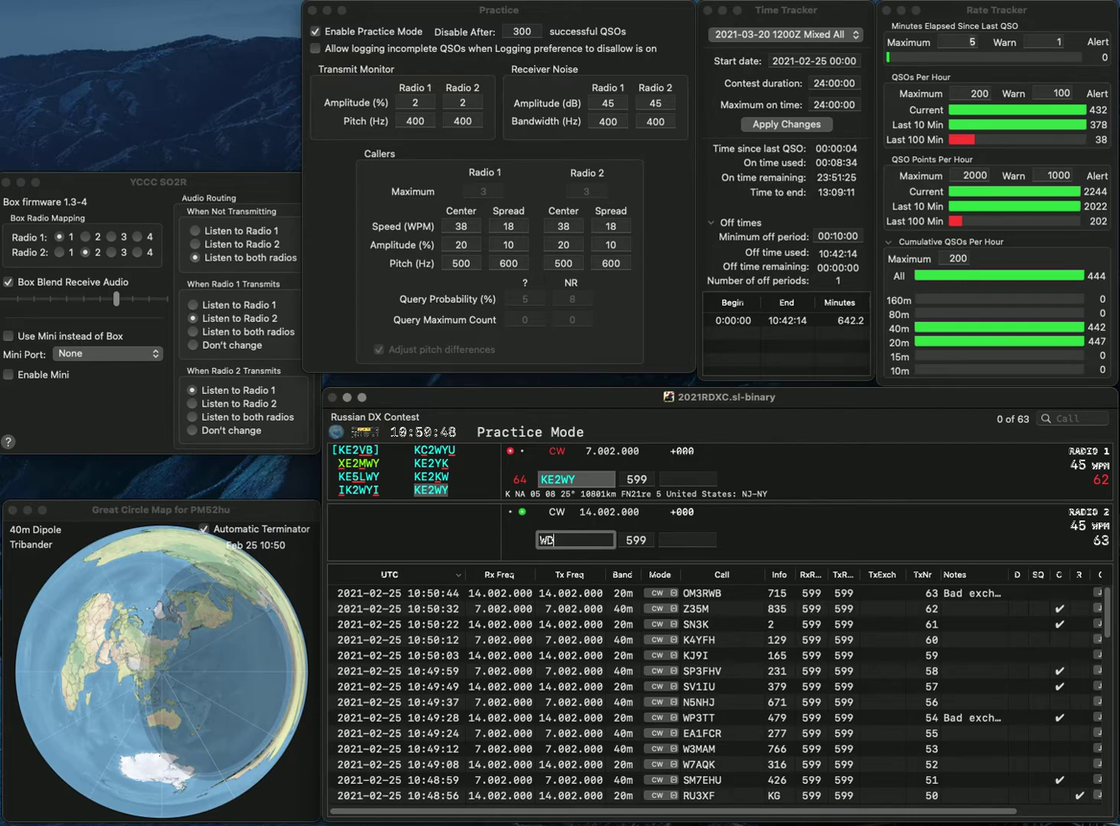
{"action": "type", "text": "9GVY"}
{"action": "key", "text": "Return"}
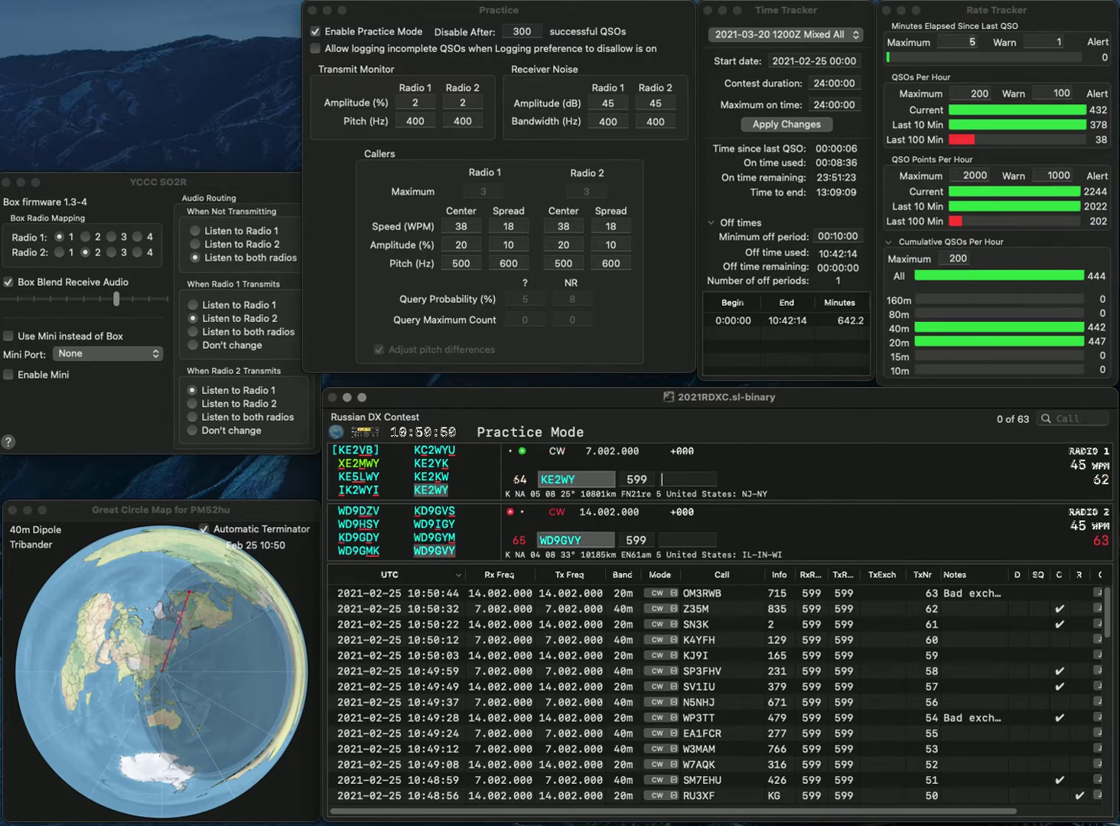
{"action": "type", "text": "957"}
{"action": "key", "text": "Return"}
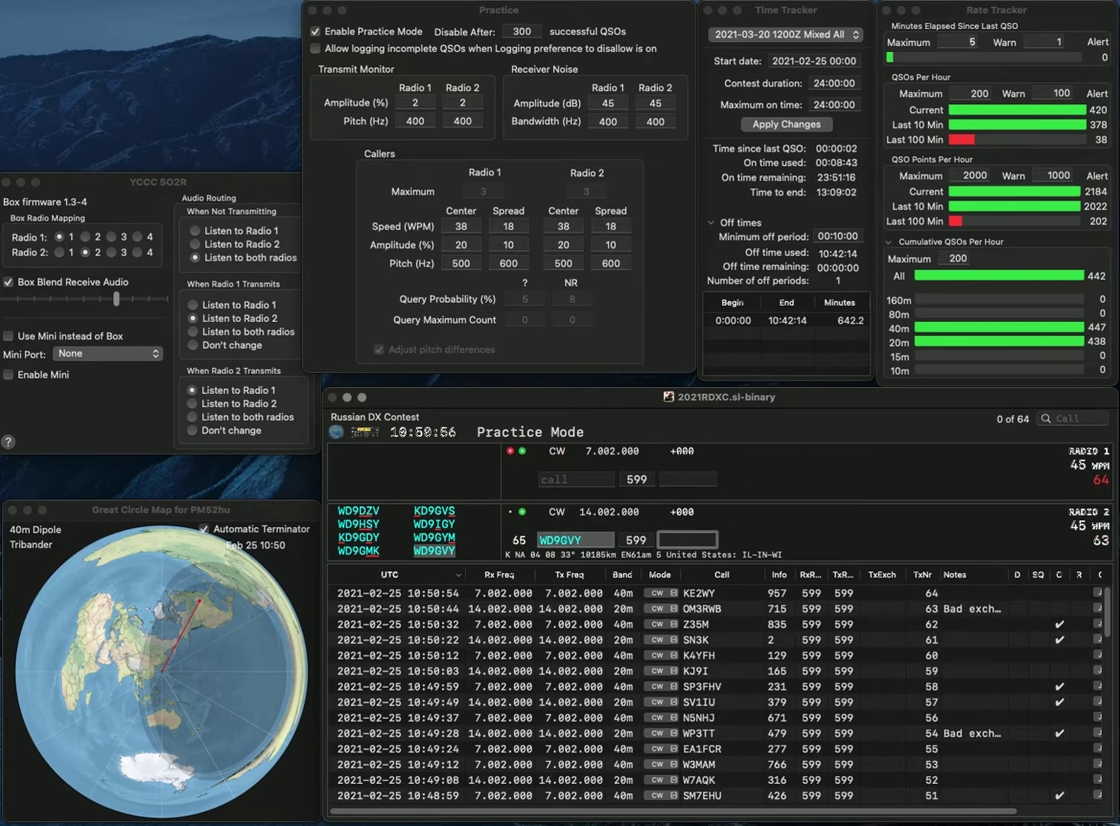
{"action": "key", "text": "Return"}
{"action": "type", "text": "AD"}
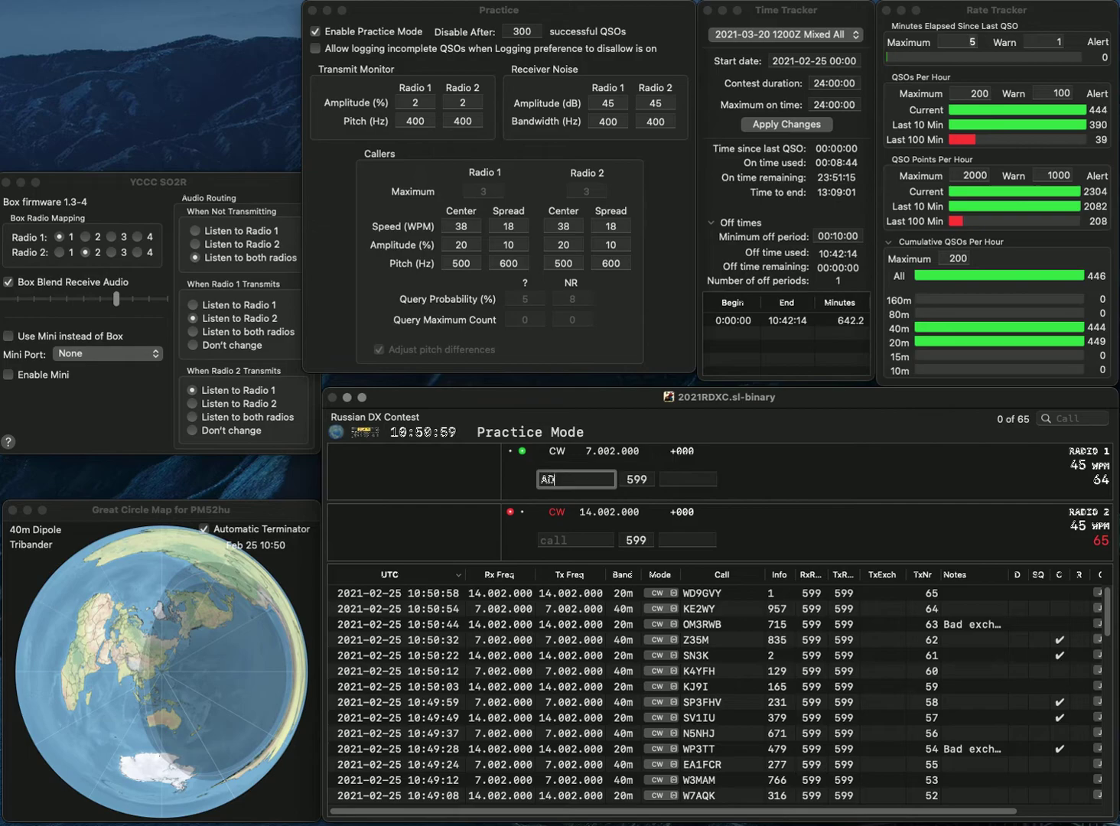
{"action": "type", "text": "3TJ"}
{"action": "key", "text": "Left"}
{"action": "key", "text": "BackSpace"}
{"action": "key", "text": "BackSpace"}
{"action": "type", "text": "4T"}
{"action": "key", "text": "Return"}
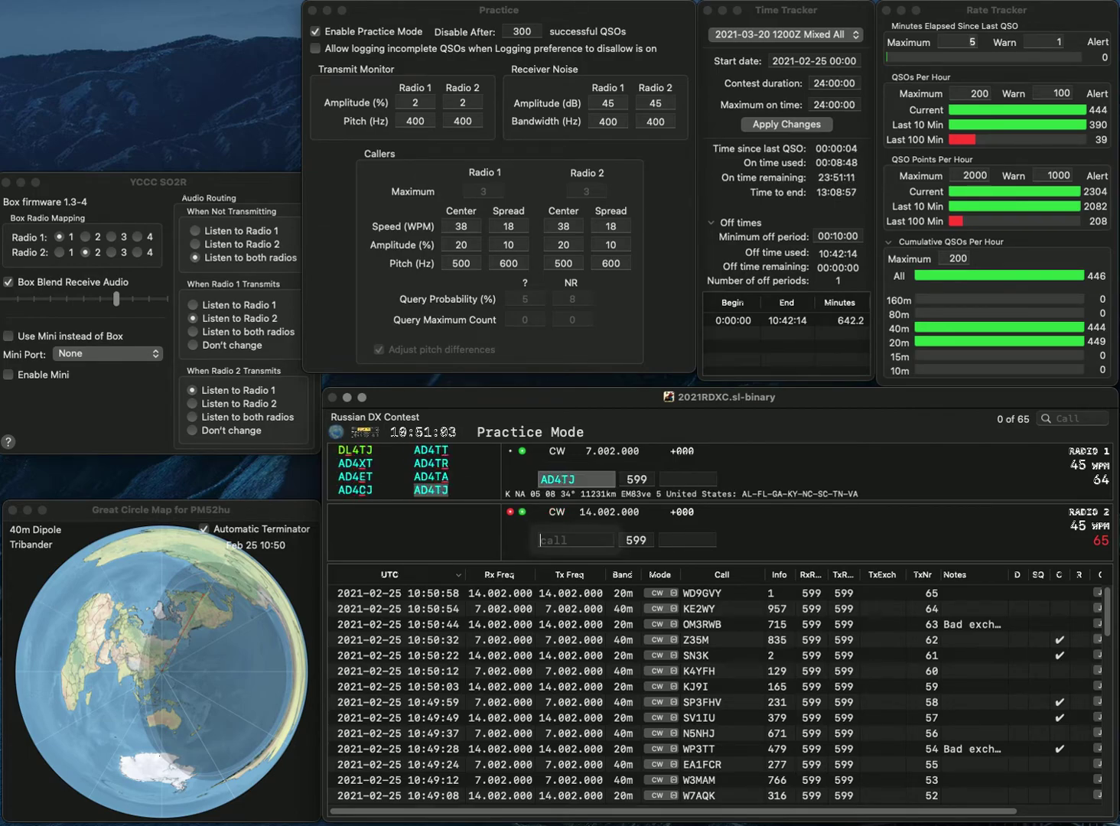
{"action": "type", "text": "N"}
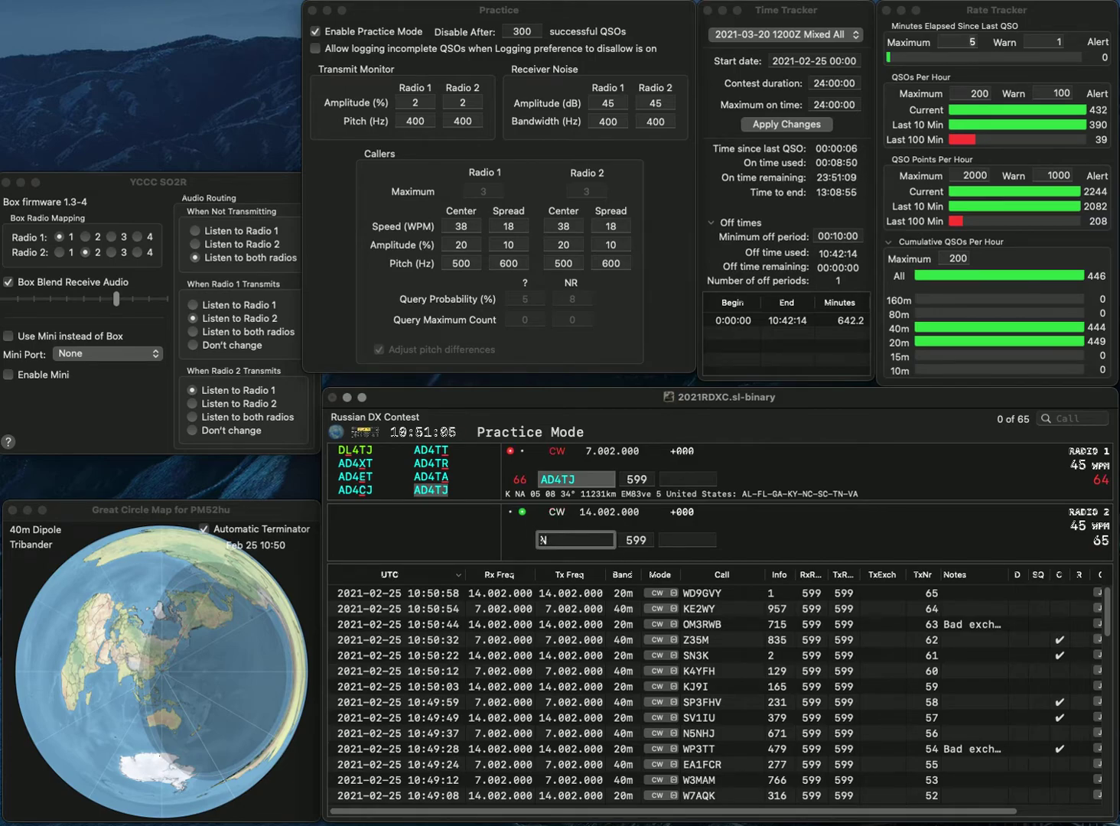
{"action": "type", "text": "9CB"}
{"action": "key", "text": "Return"}
{"action": "type", "text": "7"}
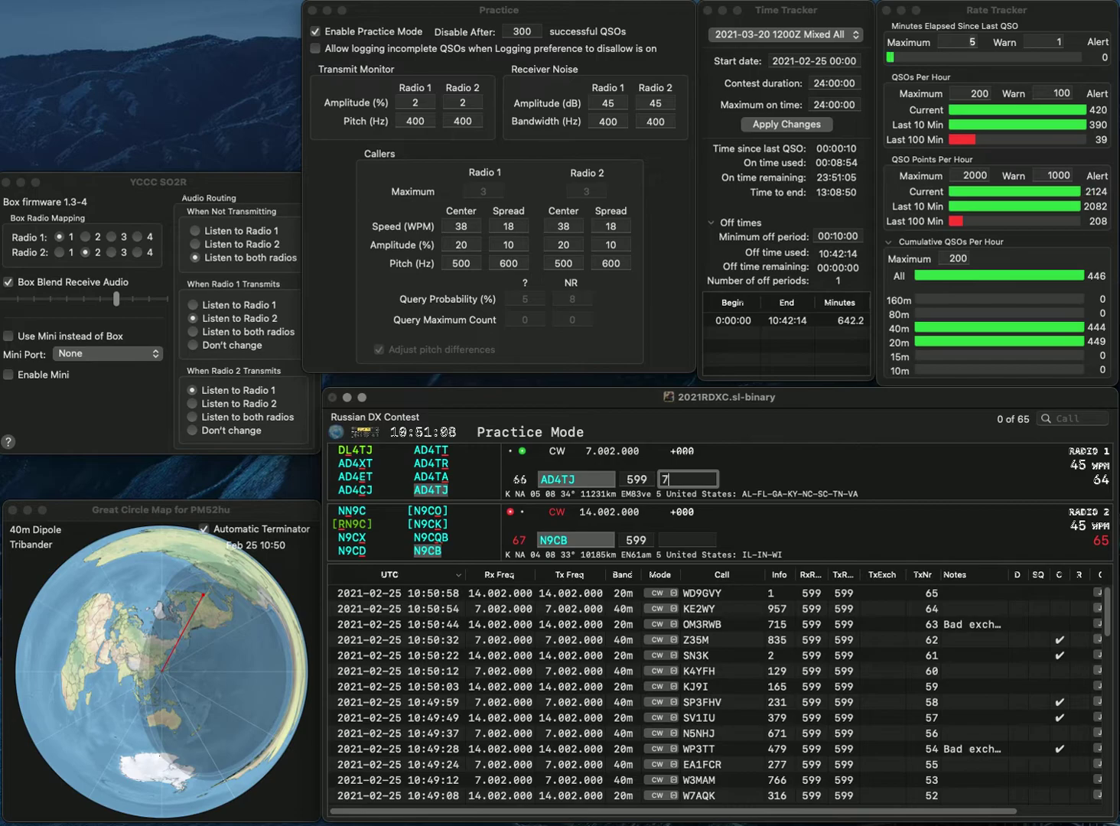
{"action": "type", "text": "75"}
{"action": "key", "text": "Return"}
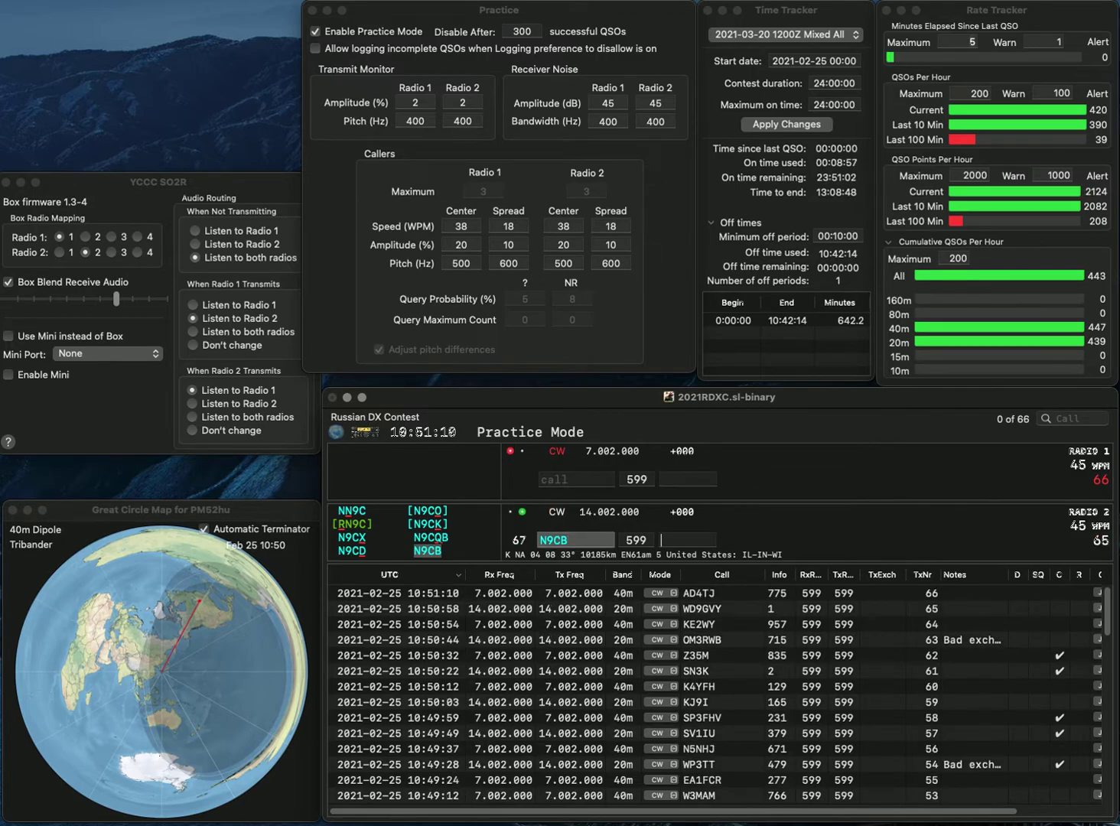
{"action": "type", "text": "23"}
{"action": "key", "text": "Return"}
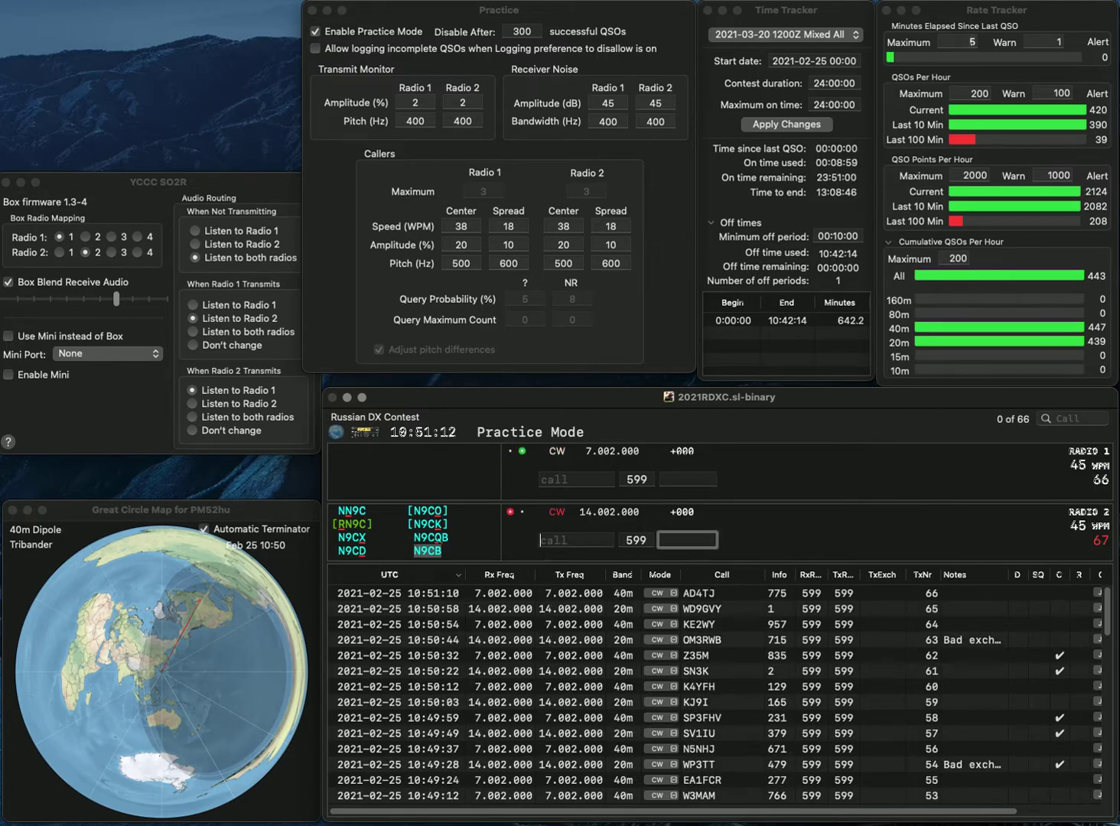
{"action": "type", "text": "K3CLT"}
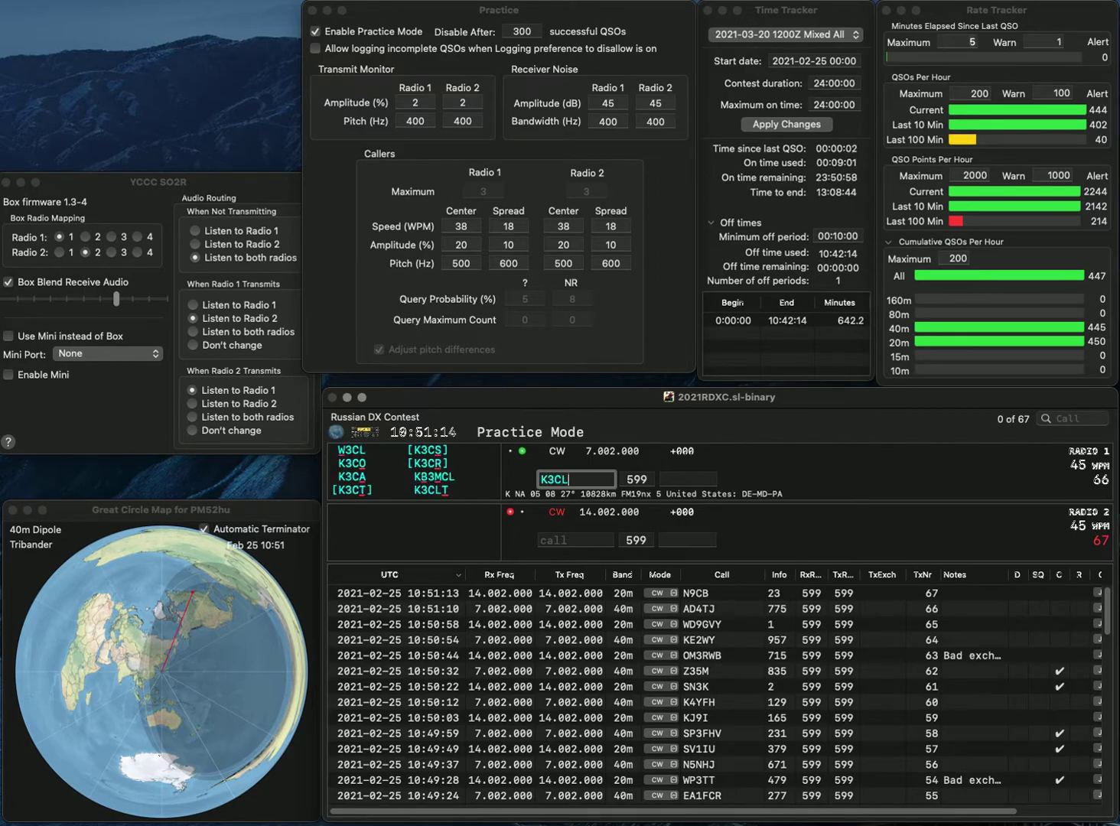
{"action": "key", "text": "Return"}
Step: Answer the partial call SV3 on Radio 2 and log K3CLT with exchange 801 on Radio 1
{"action": "type", "text": "VS"}
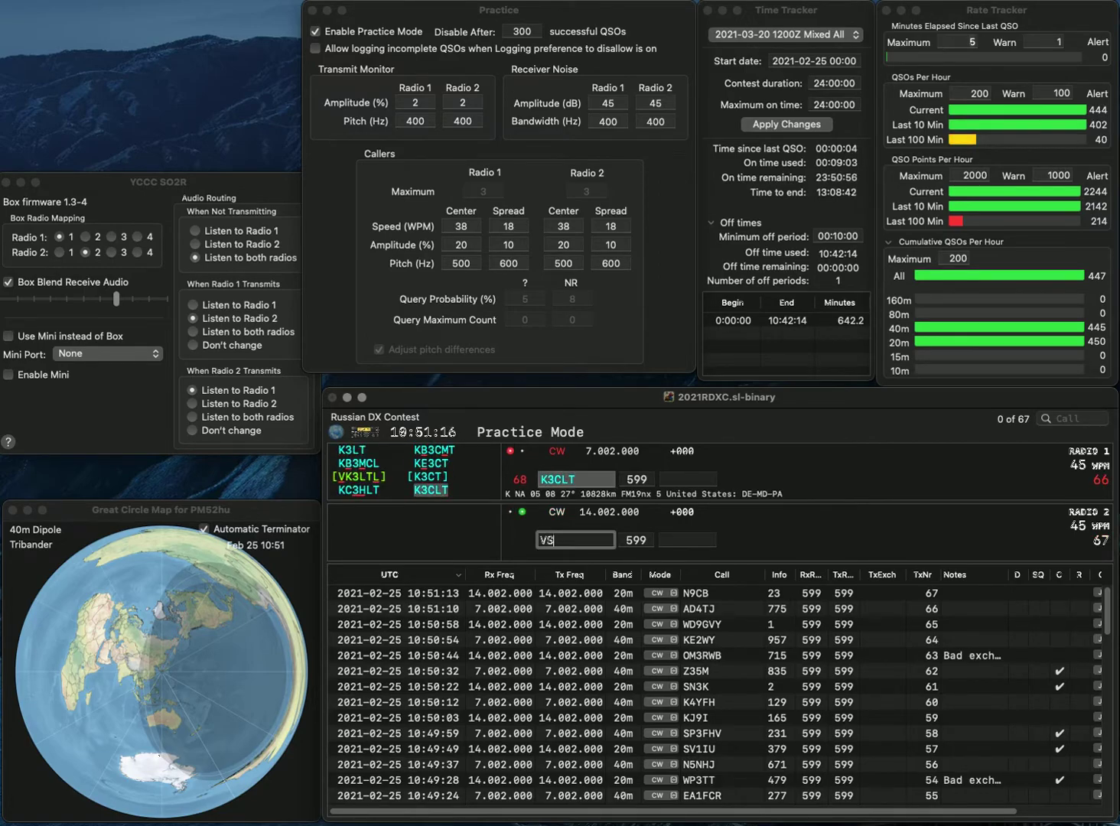
{"action": "key", "text": "BackSpace"}
{"action": "type", "text": "SV3"}
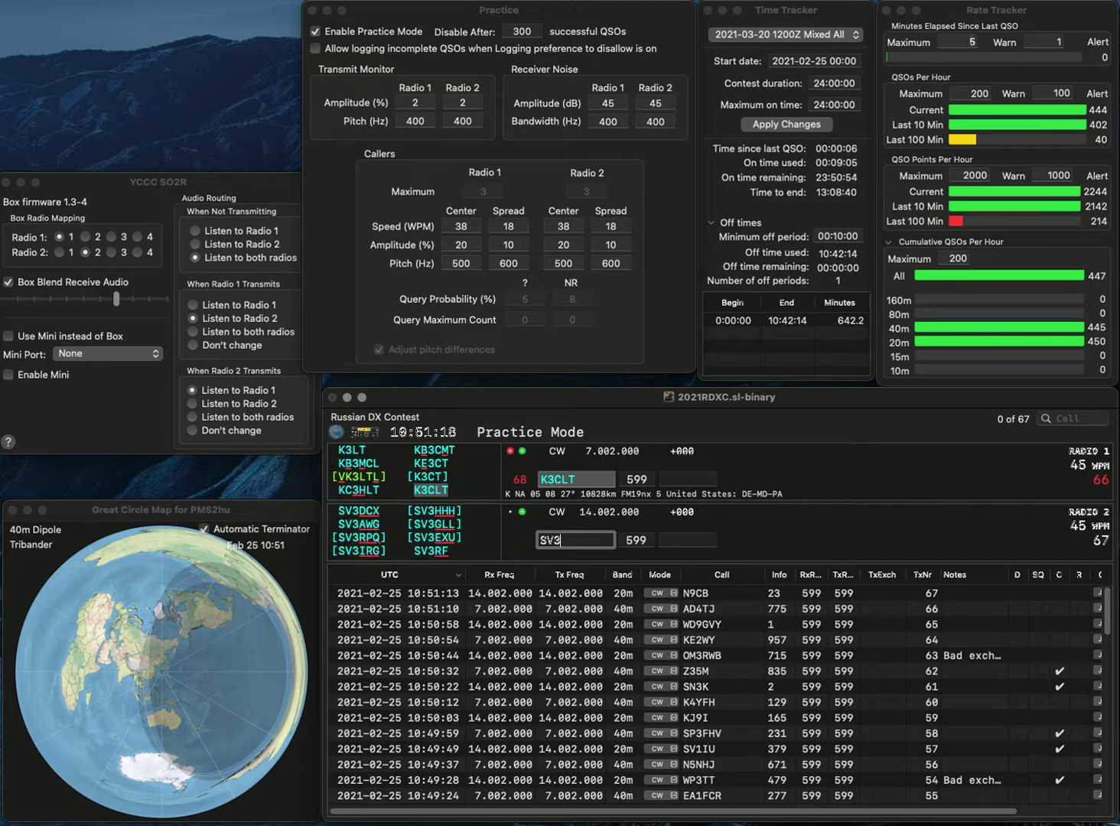
{"action": "key", "text": "Return"}
{"action": "type", "text": "8"}
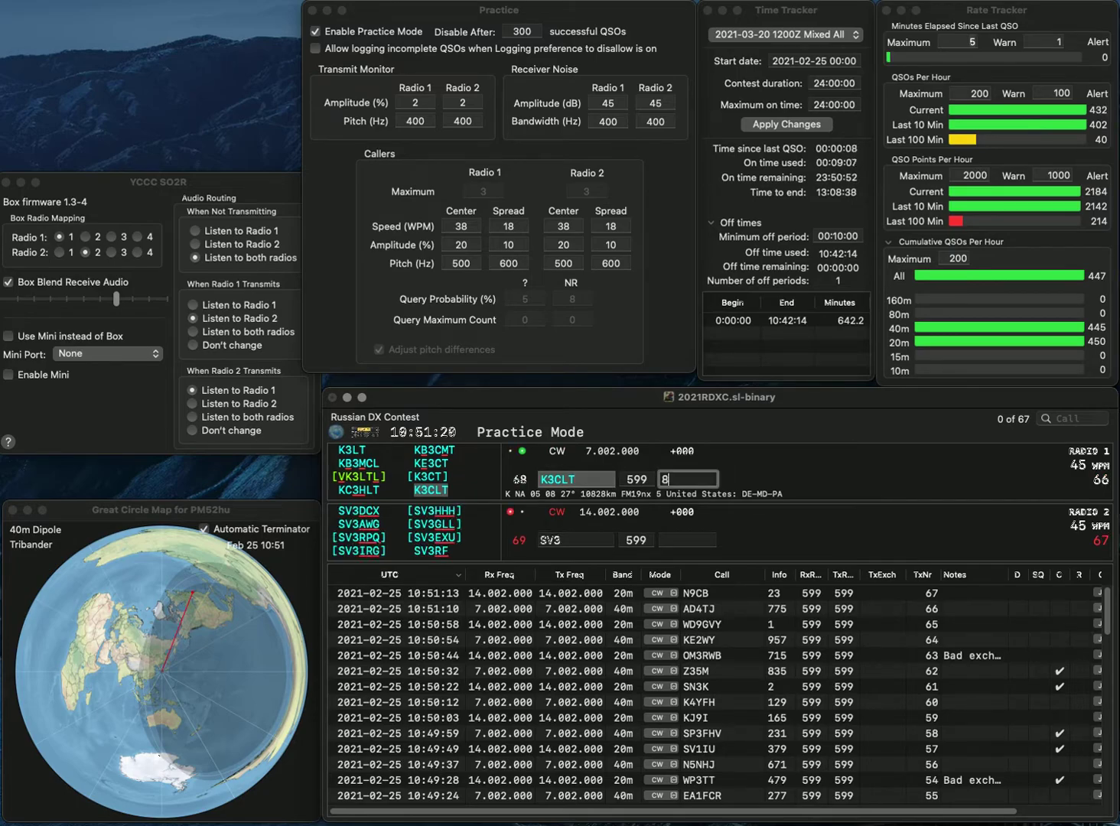
{"action": "type", "text": "01"}
{"action": "key", "text": "Return"}
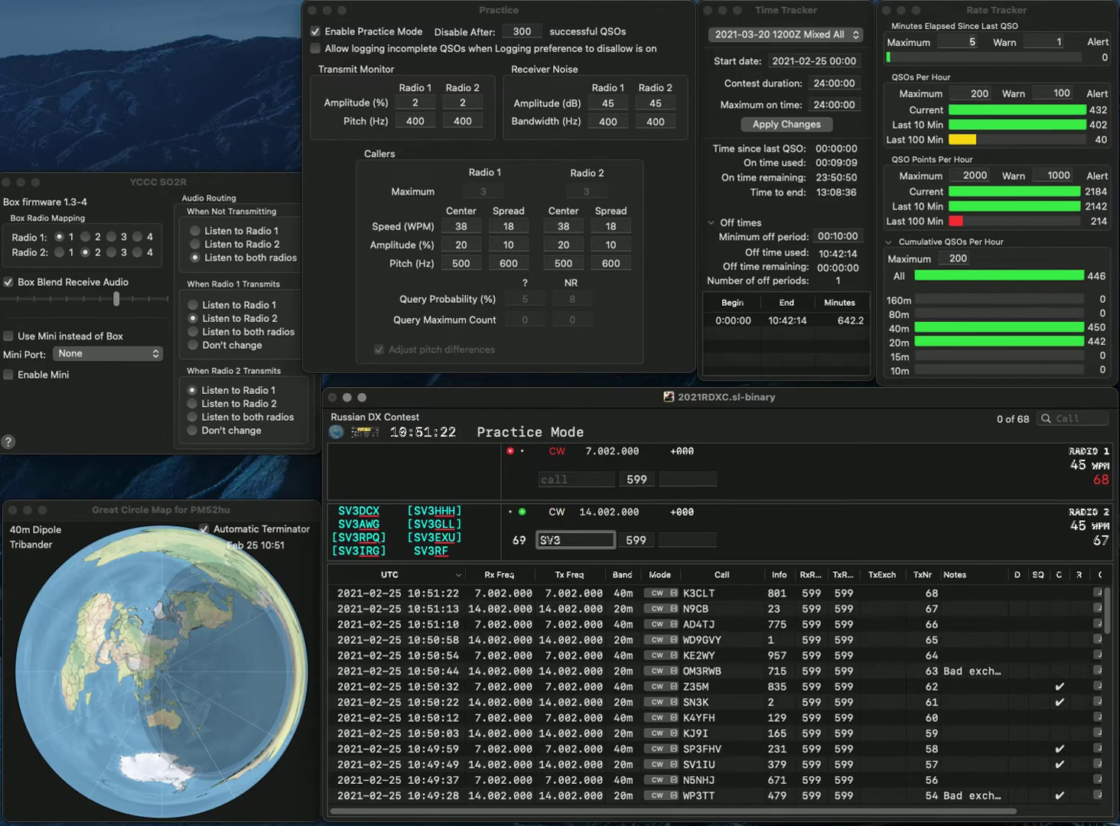
Step: Replace the Radio 2 call with DG0CG and send the exchange again
{"action": "key", "text": "BackSpace"}
{"action": "type", "text": "9"}
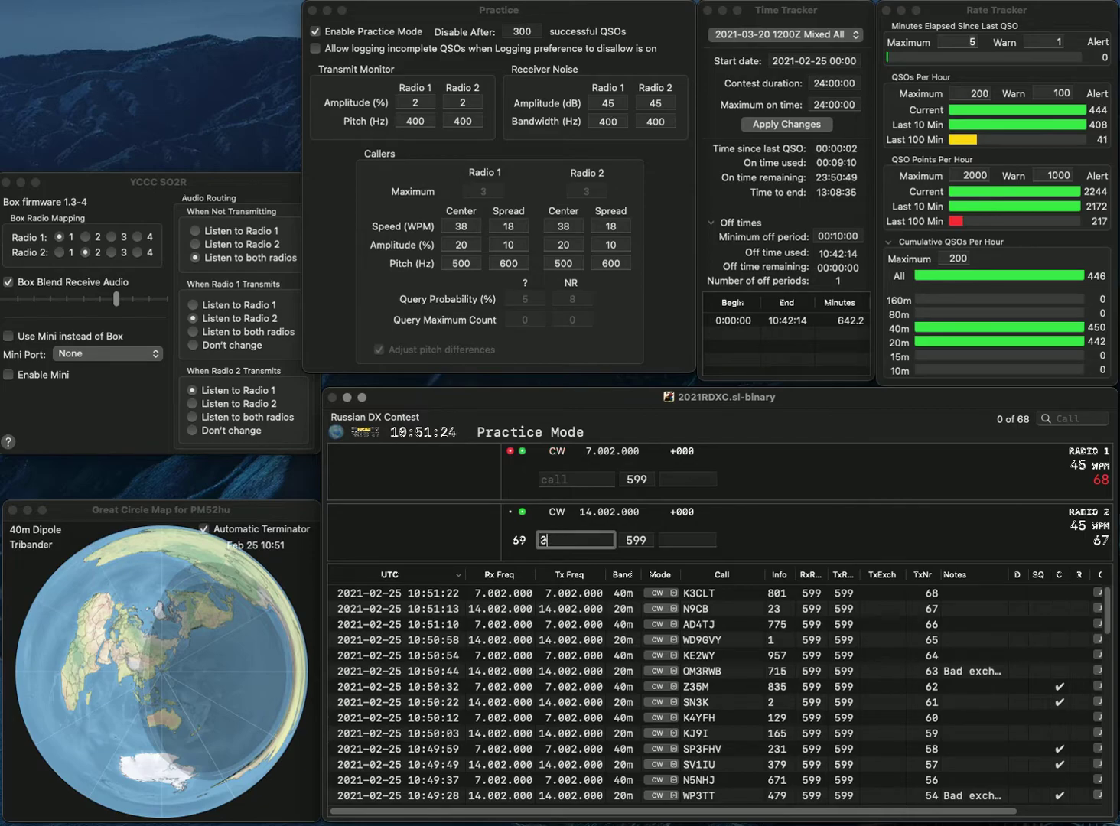
{"action": "type", "text": "CGO"}
{"action": "key", "text": "BackSpace"}
{"action": "key", "text": "Left"}
{"action": "key", "text": "Left"}
{"action": "key", "text": "Left"}
{"action": "type", "text": "G"}
{"action": "type", "text": "D"}
{"action": "key", "text": "Return"}
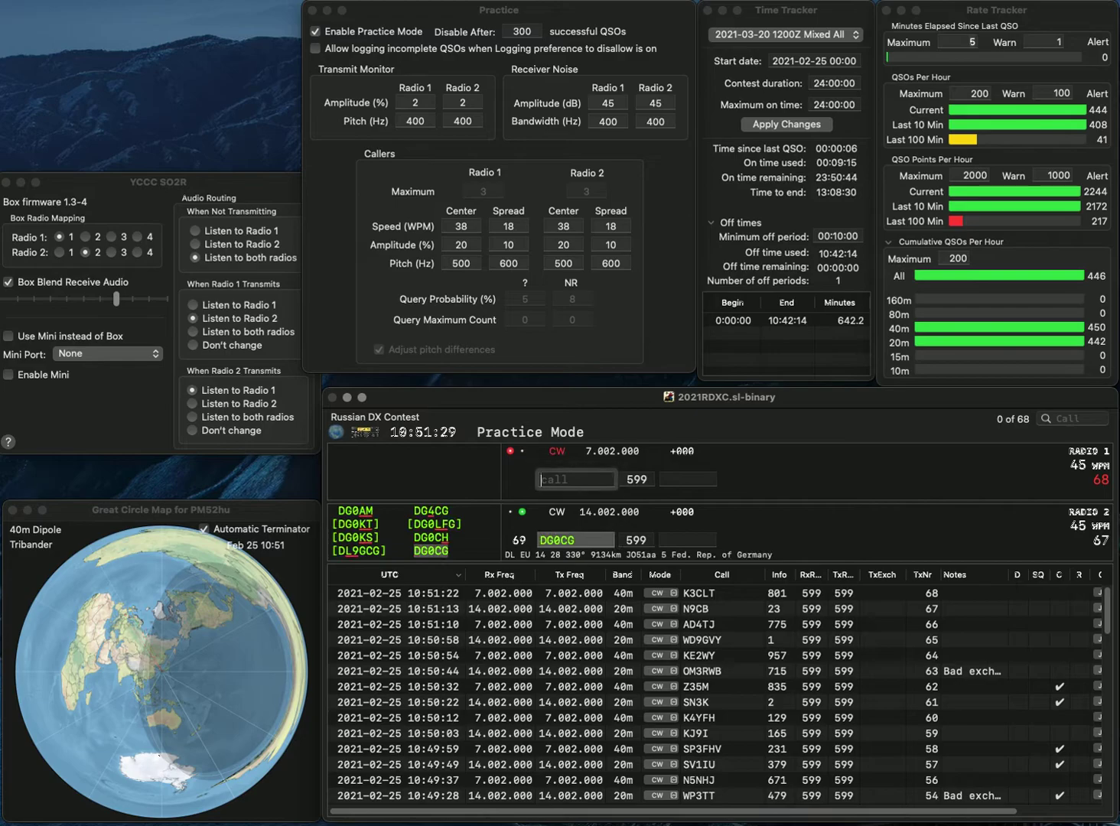
{"action": "type", "text": "K8RZR"}
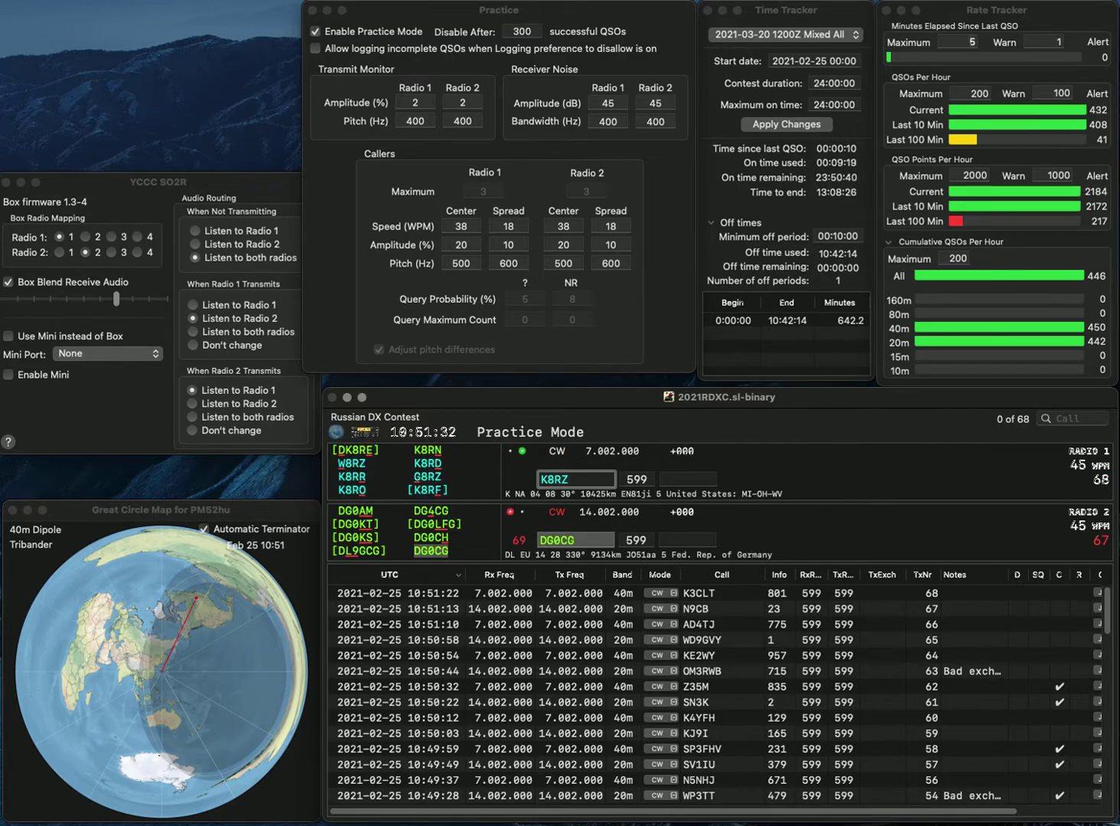
{"action": "key", "text": "Return"}
{"action": "type", "text": "27"}
{"action": "key", "text": "Return"}
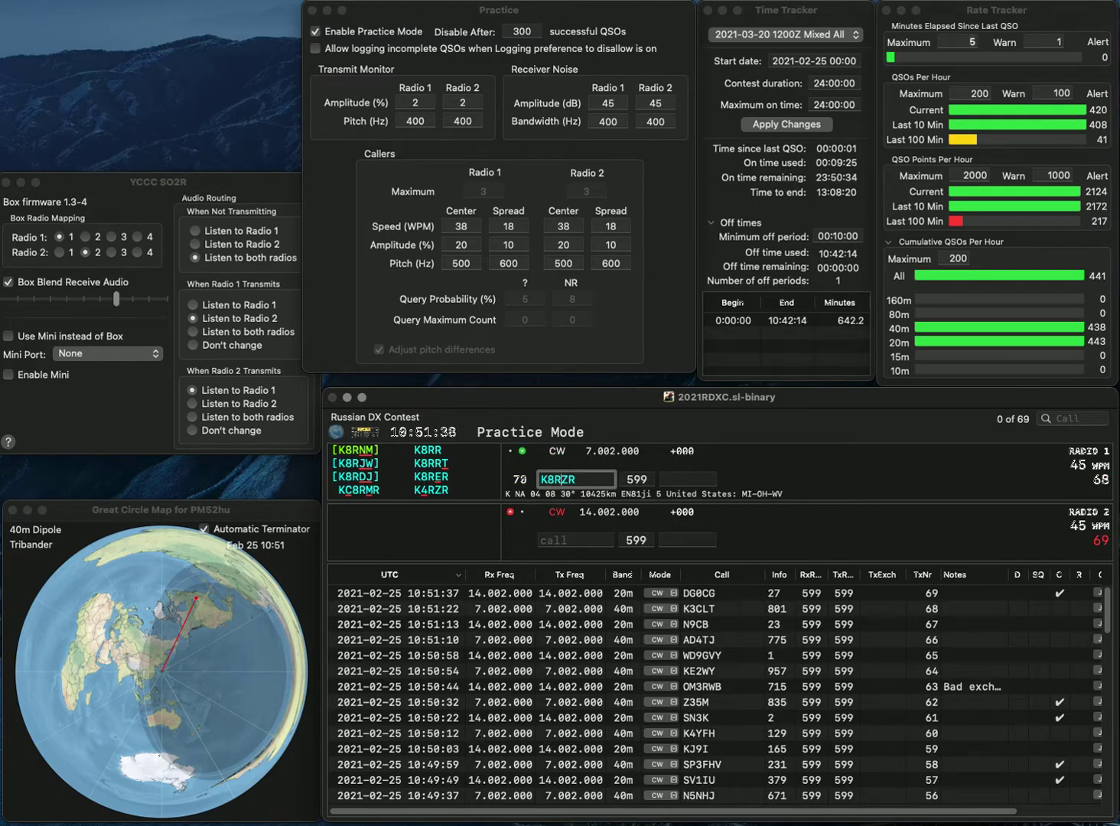
{"action": "key", "text": "Left"}
{"action": "key", "text": "BackSpace"}
{"action": "type", "text": "9"}
{"action": "key", "text": "Delete"}
{"action": "type", "text": "L"}
{"action": "key", "text": "Return"}
{"action": "type", "text": "1BJW/6"}
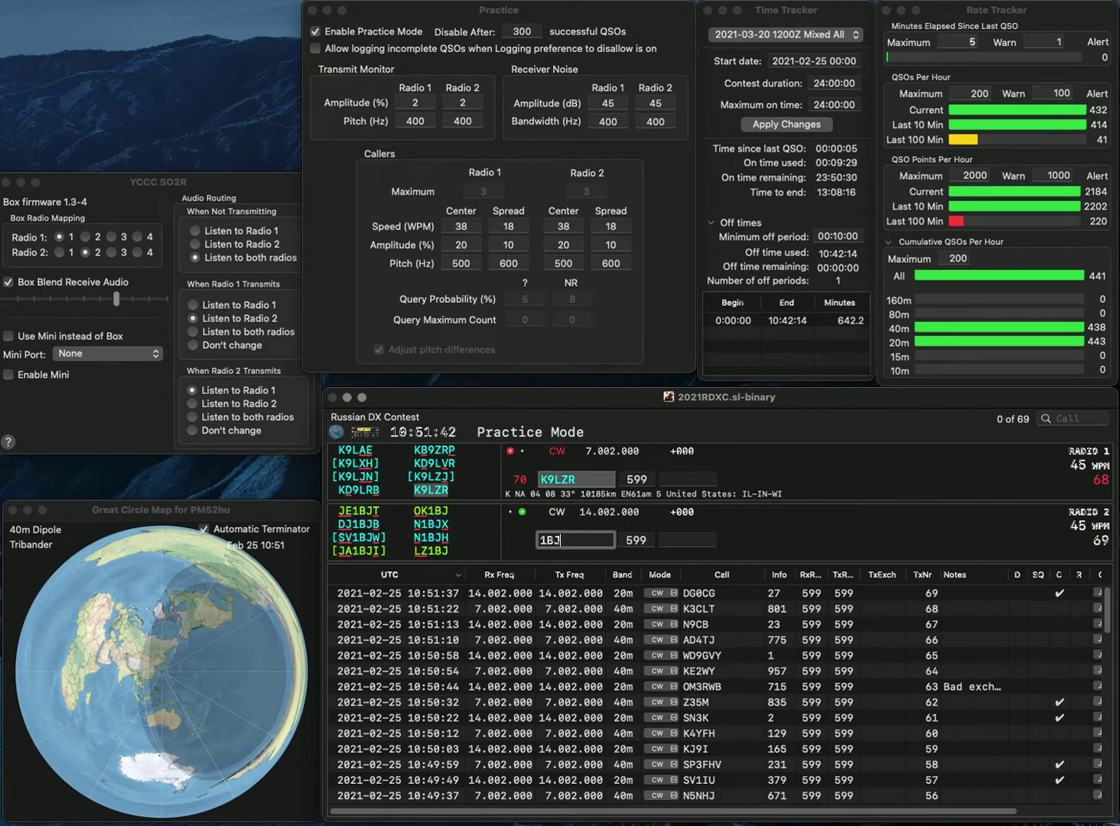
{"action": "key", "text": "Home"}
{"action": "type", "text": "SV"}
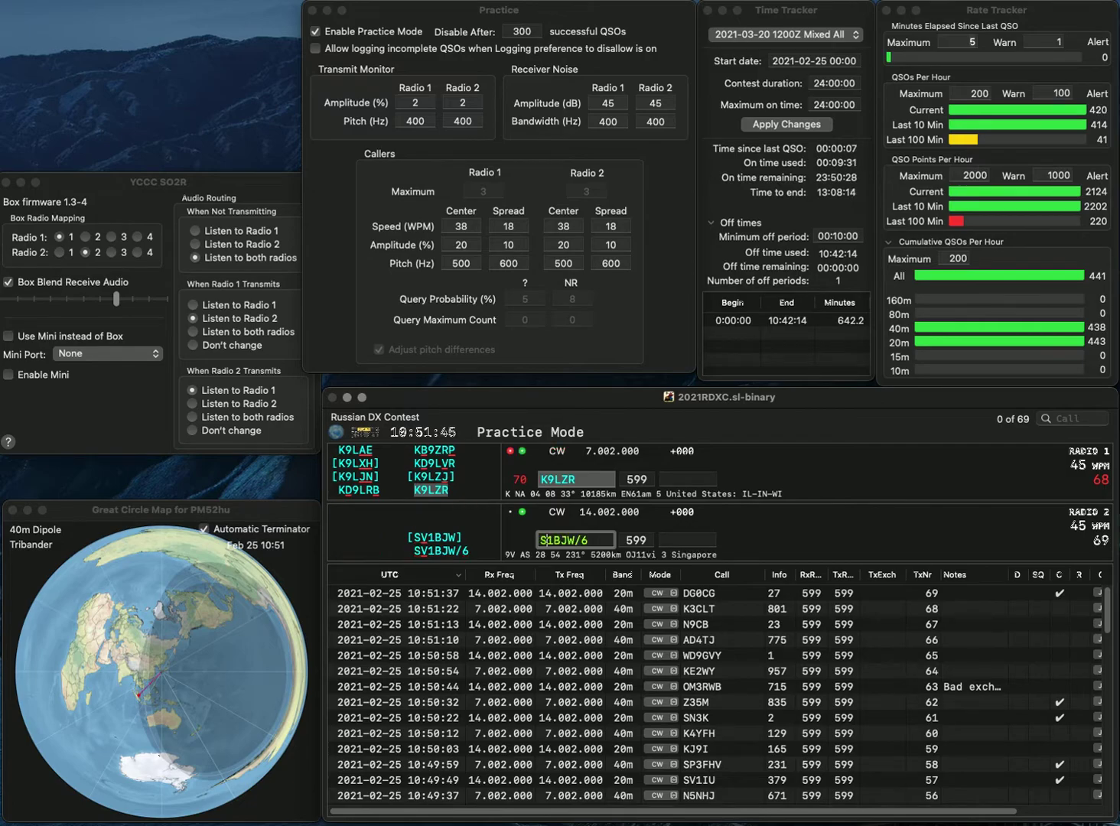
{"action": "key", "text": "Return"}
{"action": "type", "text": "570"}
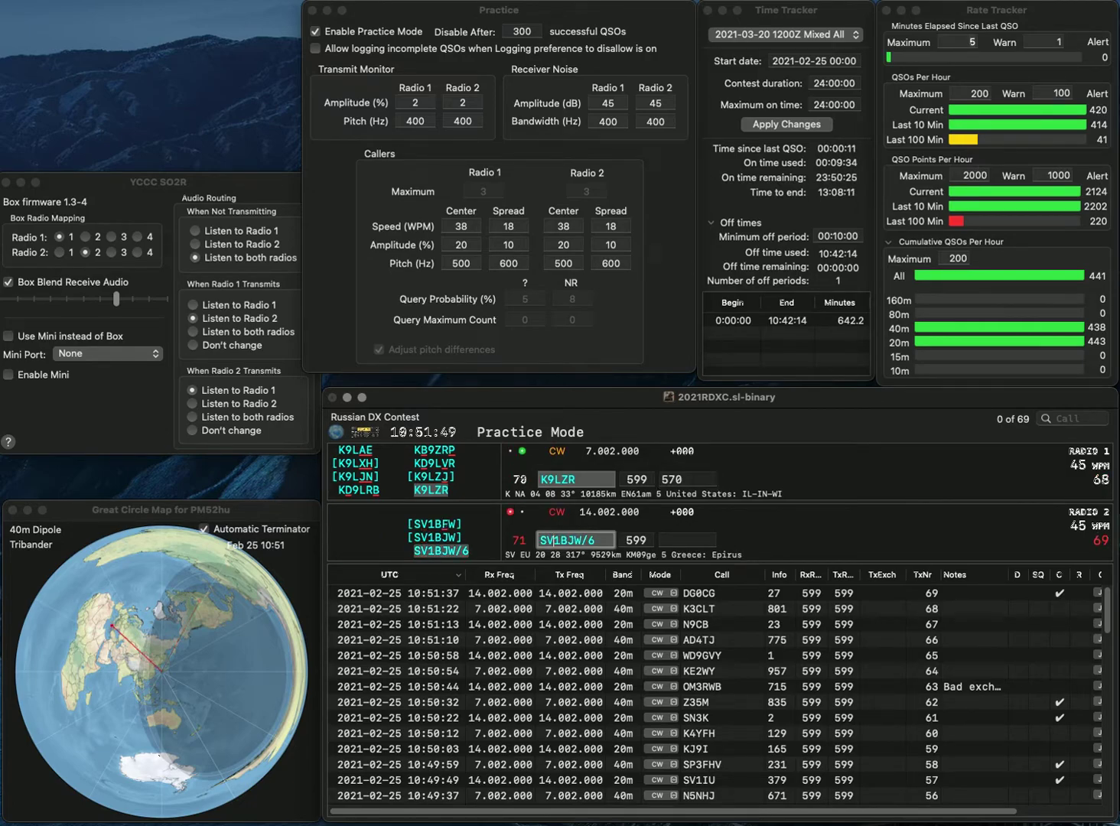
{"action": "key", "text": "space"}
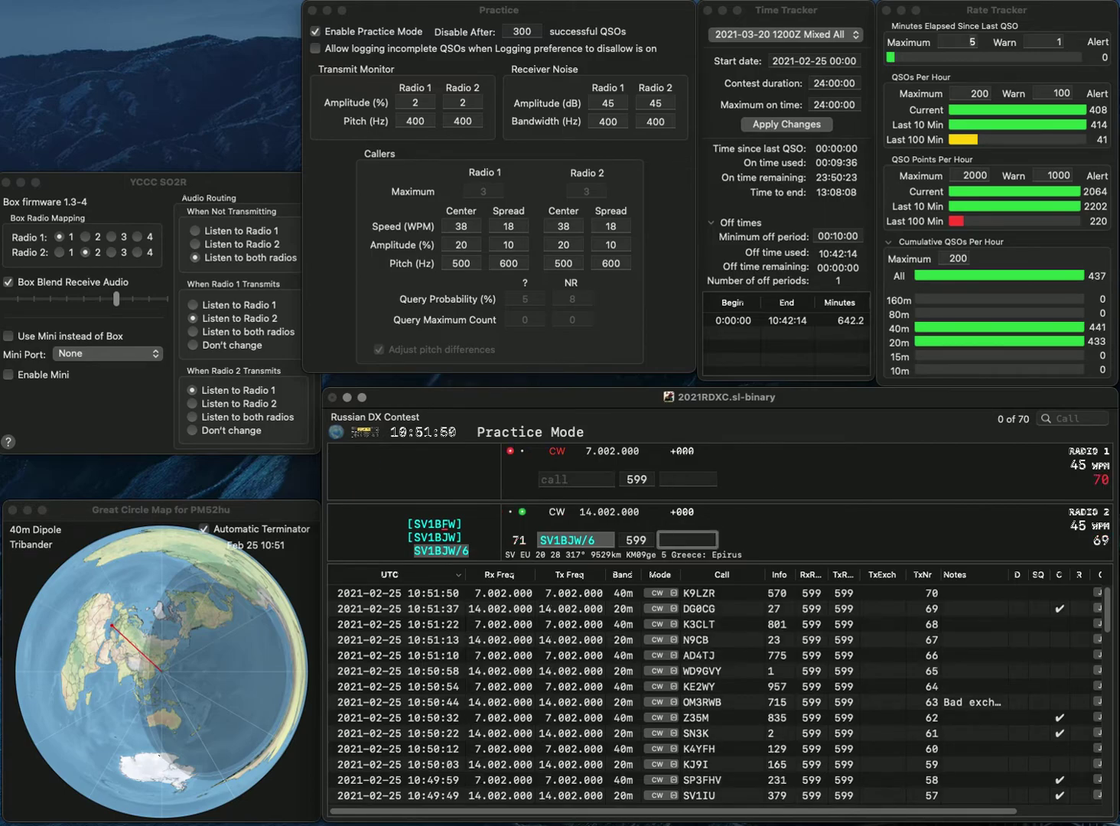
{"action": "type", "text": "931"}
{"action": "key", "text": "Return"}
{"action": "type", "text": "PMT"}
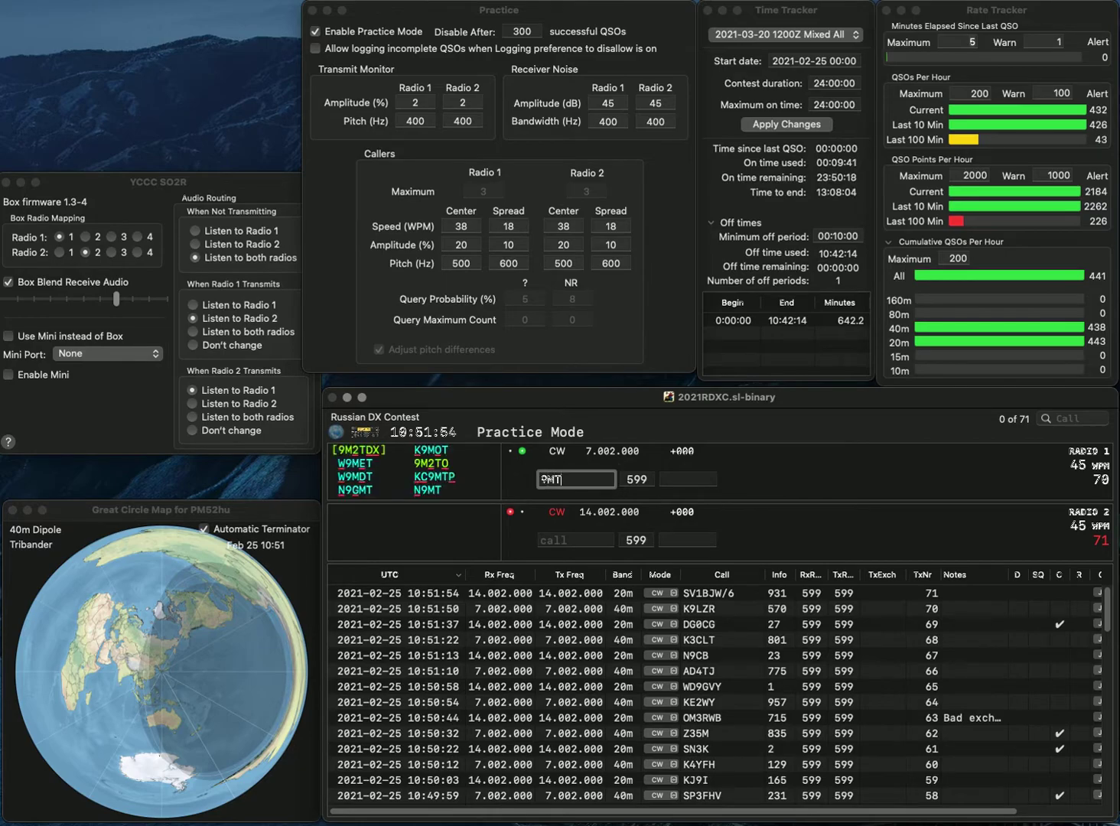
{"action": "key", "text": "Return"}
Step: Answer N7RO on Radio 2 and complete the Radio 1 call as N9MT, sending the exchange again
{"action": "type", "text": "N7RO"}
{"action": "key", "text": "Return"}
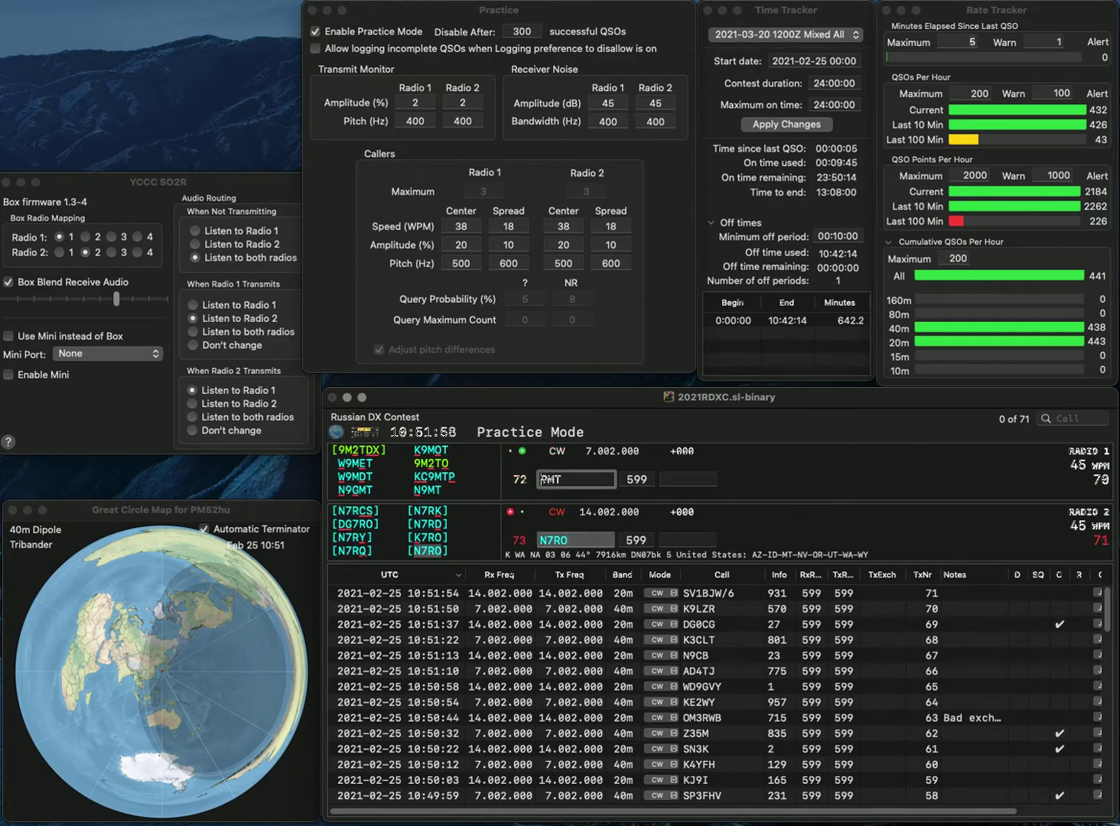
{"action": "left_click", "coordinate": [542, 478]}
{"action": "type", "text": "N"}
{"action": "key", "text": "Return"}
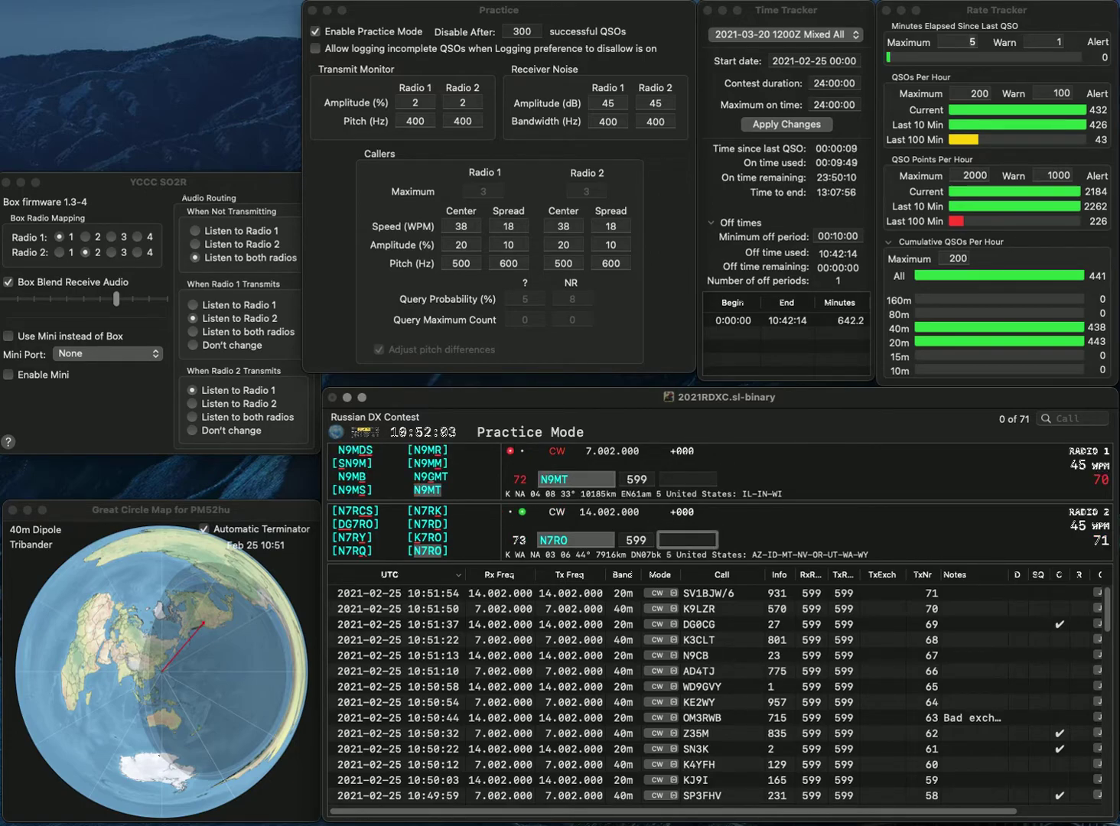
Step: Log N7RO with exchange 519 on Radio 2 and N9MT with exchange 420 on Radio 1
{"action": "type", "text": "51"}
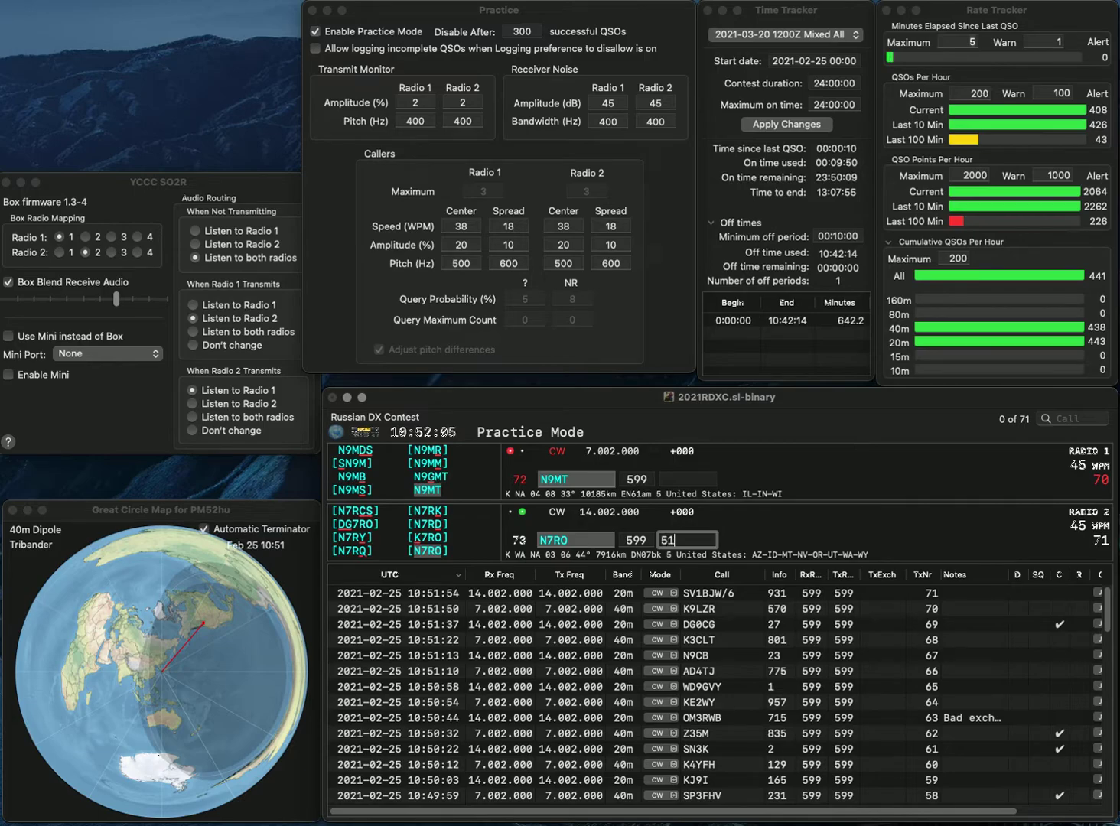
{"action": "type", "text": "420"}
{"action": "key", "text": "Return"}
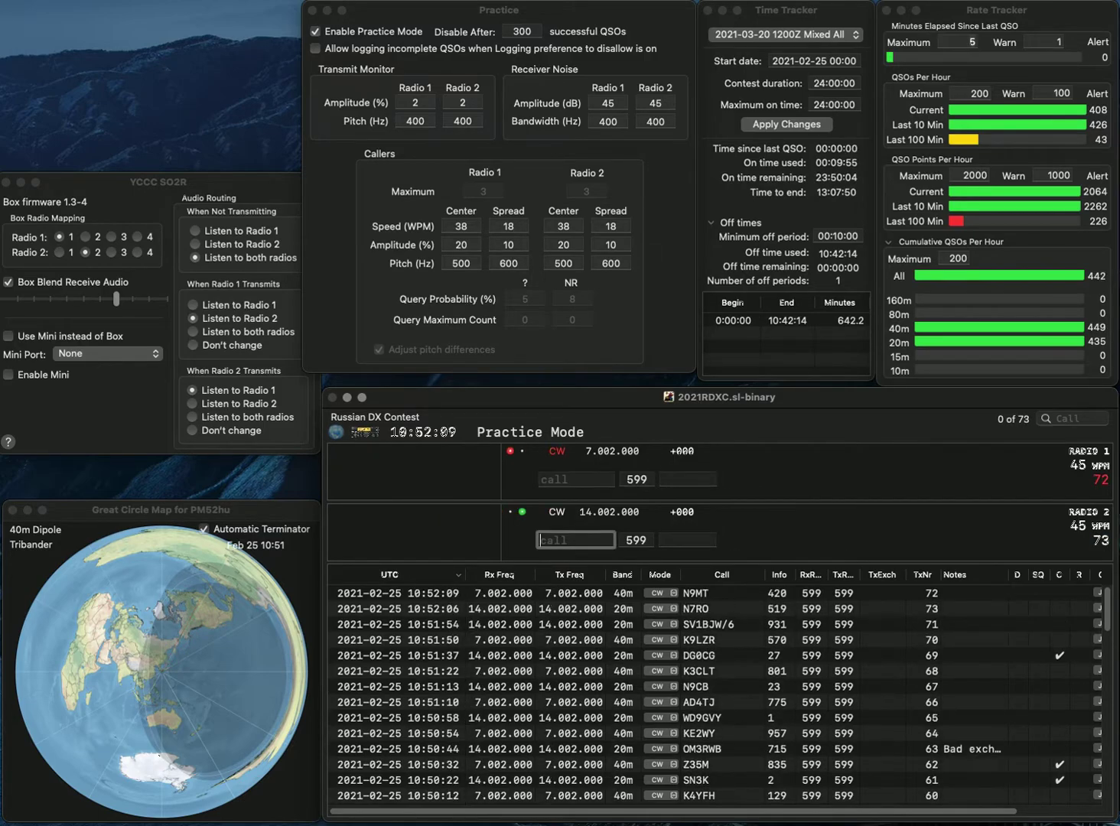
{"action": "type", "text": "VE3SZ"}
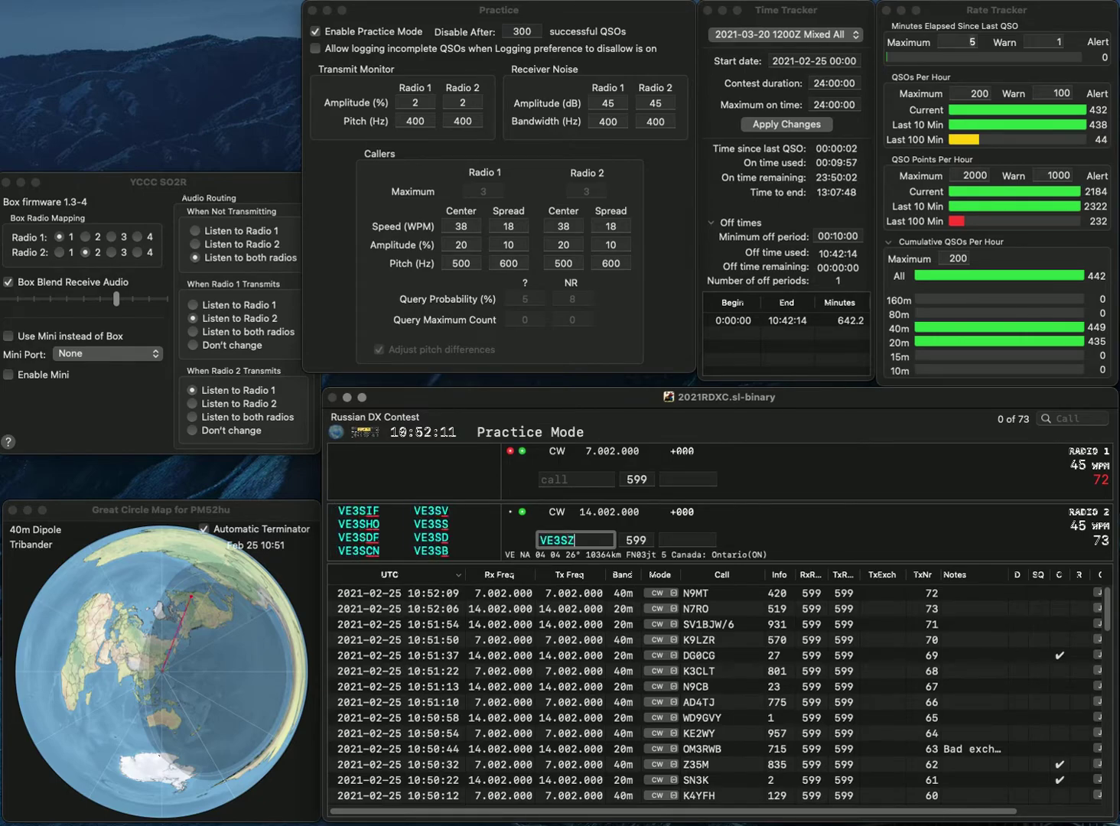
{"action": "key", "text": "Return"}
{"action": "type", "text": "R2AJA"}
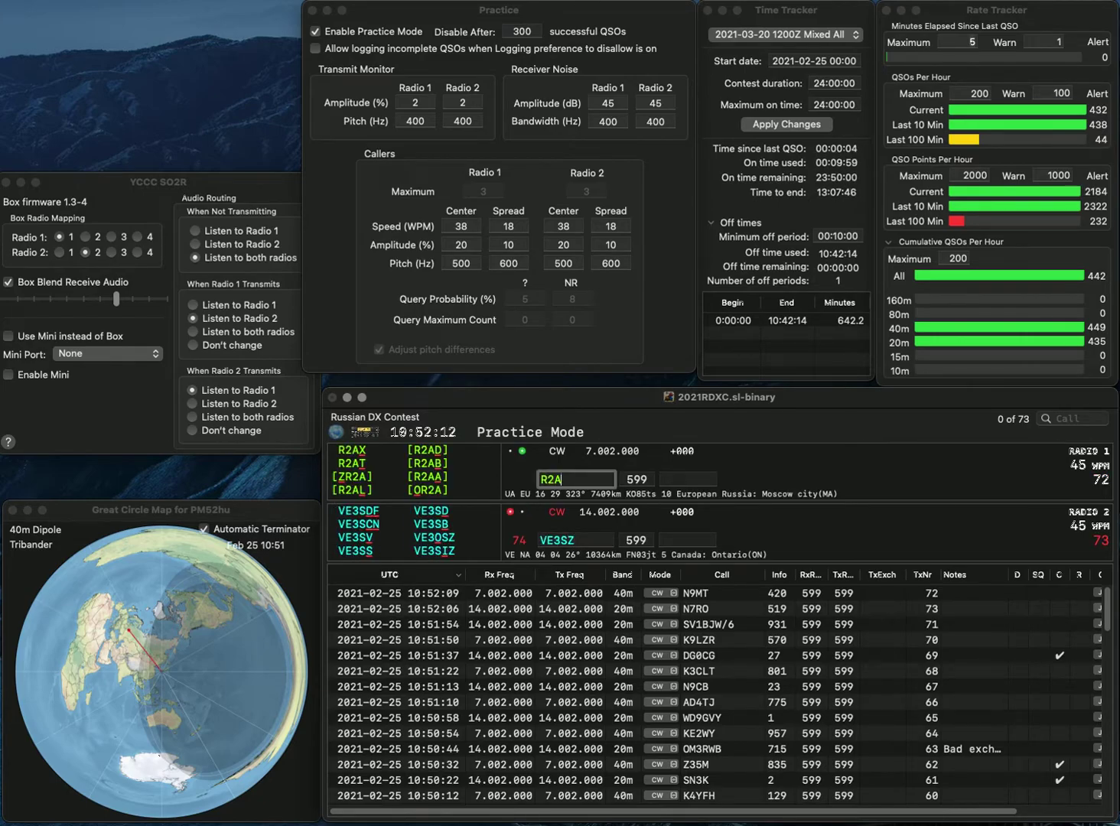
{"action": "key", "text": "Return"}
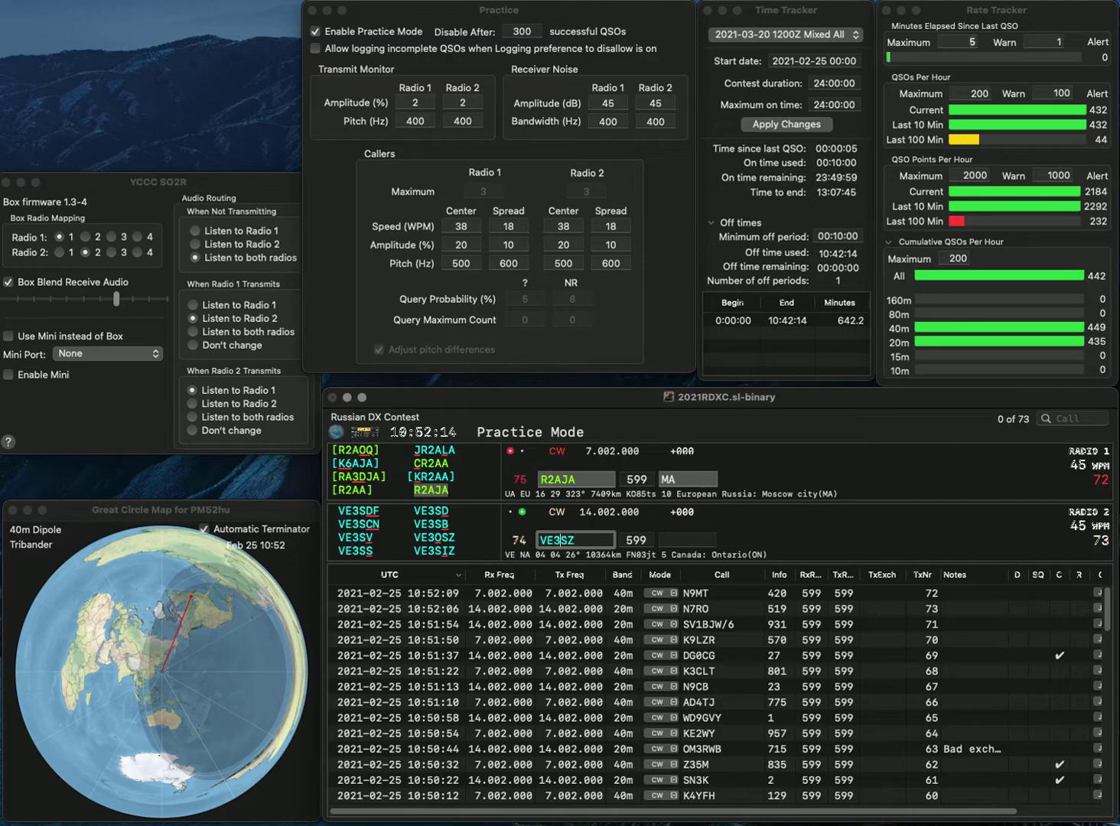
{"action": "key", "text": "Left"}
{"action": "key", "text": "Left"}
{"action": "key", "text": "Left"}
{"action": "key", "text": "BackSpace"}
{"action": "type", "text": "A"}
{"action": "key", "text": "Right"}
{"action": "key", "text": "Right"}
{"action": "key", "text": "BackSpace"}
{"action": "type", "text": "H"}
{"action": "key", "text": "BackSpace"}
{"action": "type", "text": "S"}
{"action": "key", "text": "Return"}
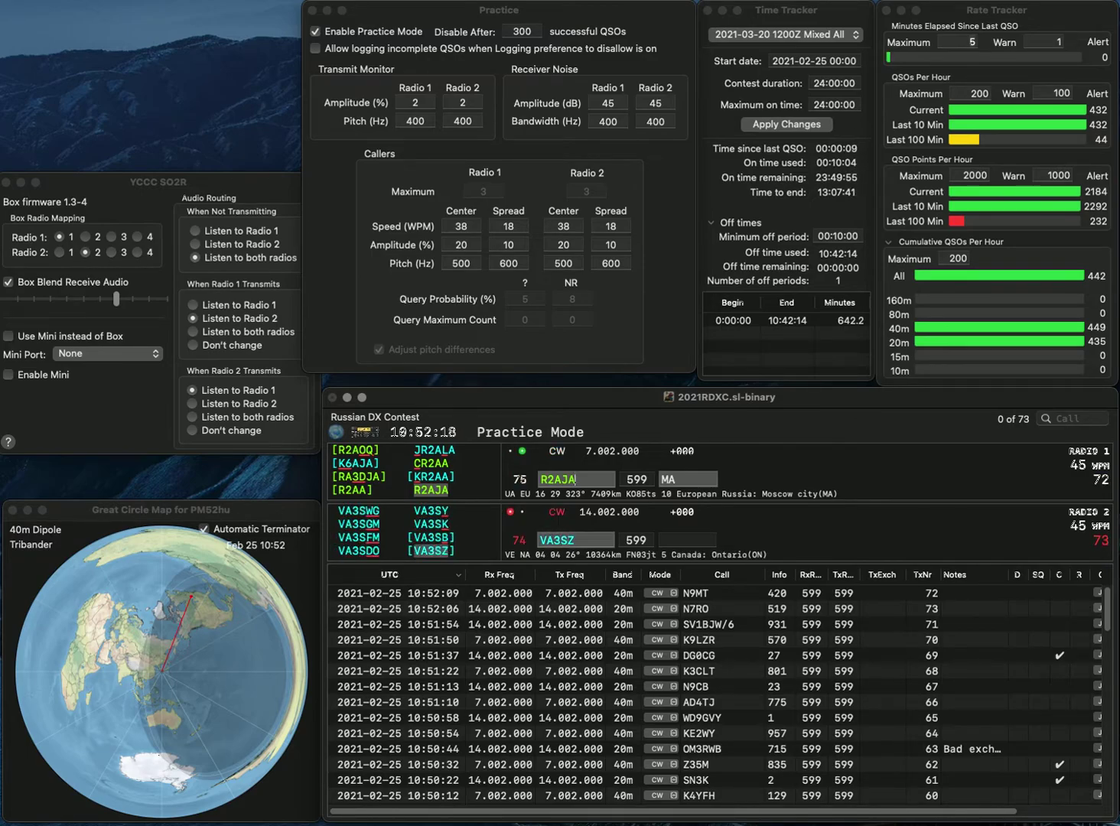
{"action": "key", "text": "Tab"}
{"action": "key", "text": "Tab"}
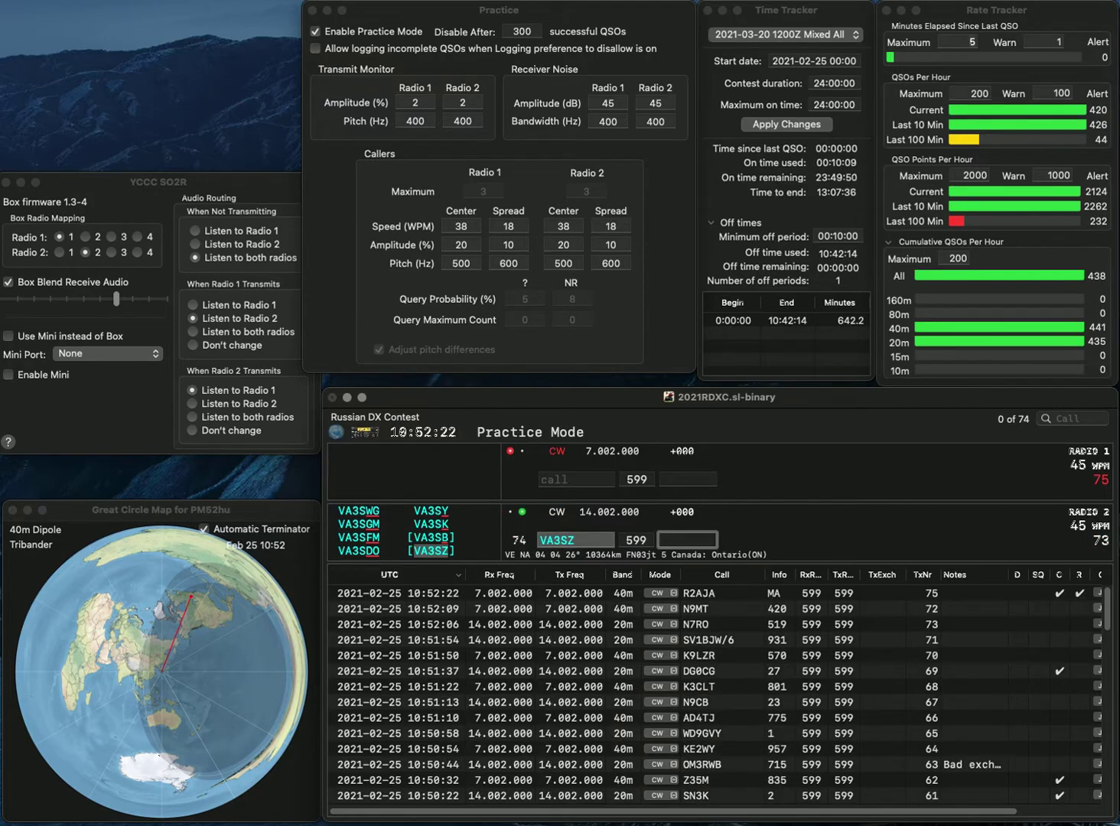
{"action": "key", "text": "shift+Tab"}
{"action": "key", "text": "Right"}
{"action": "key", "text": "Left"}
{"action": "key", "text": "BackSpace"}
{"action": "key", "text": "BackSpace"}
{"action": "type", "text": "H"}
{"action": "key", "text": "BackSpace"}
{"action": "type", "text": "4H"}
{"action": "key", "text": "Return"}
Step: Answer KD9LA on Radio 1 with the exchange
{"action": "type", "text": "KD9LA"}
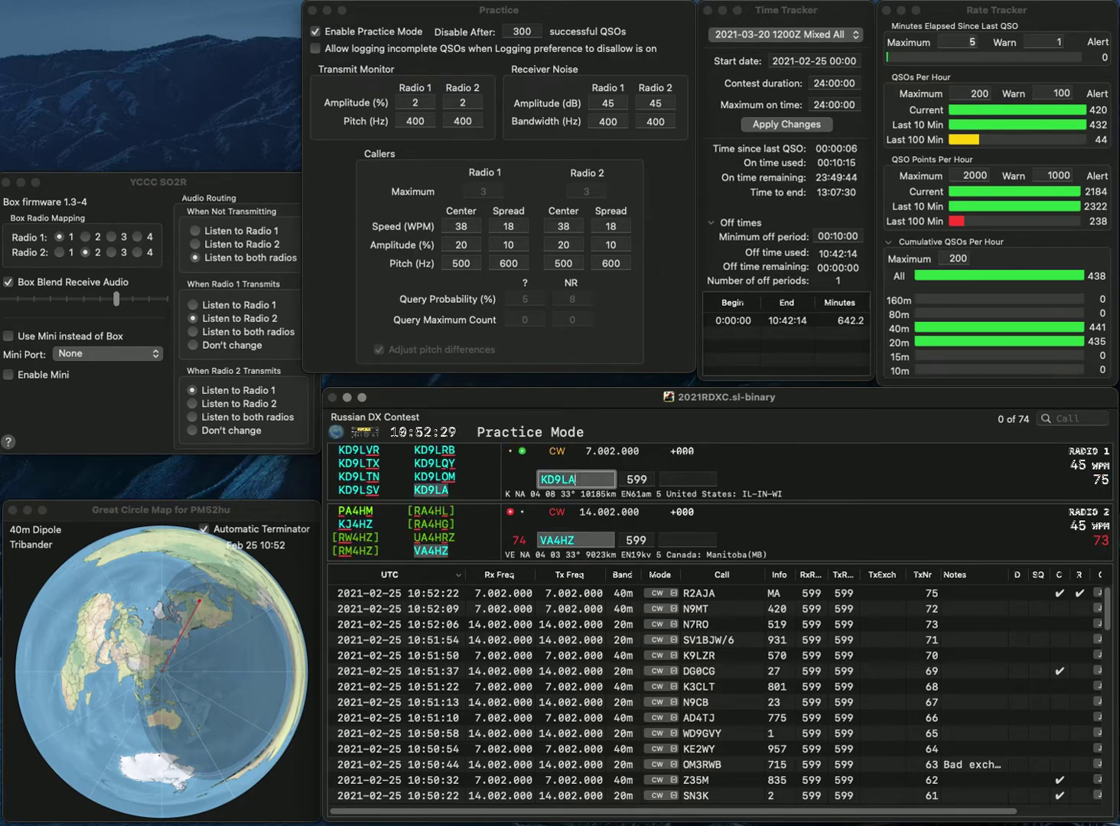
{"action": "key", "text": "Return"}
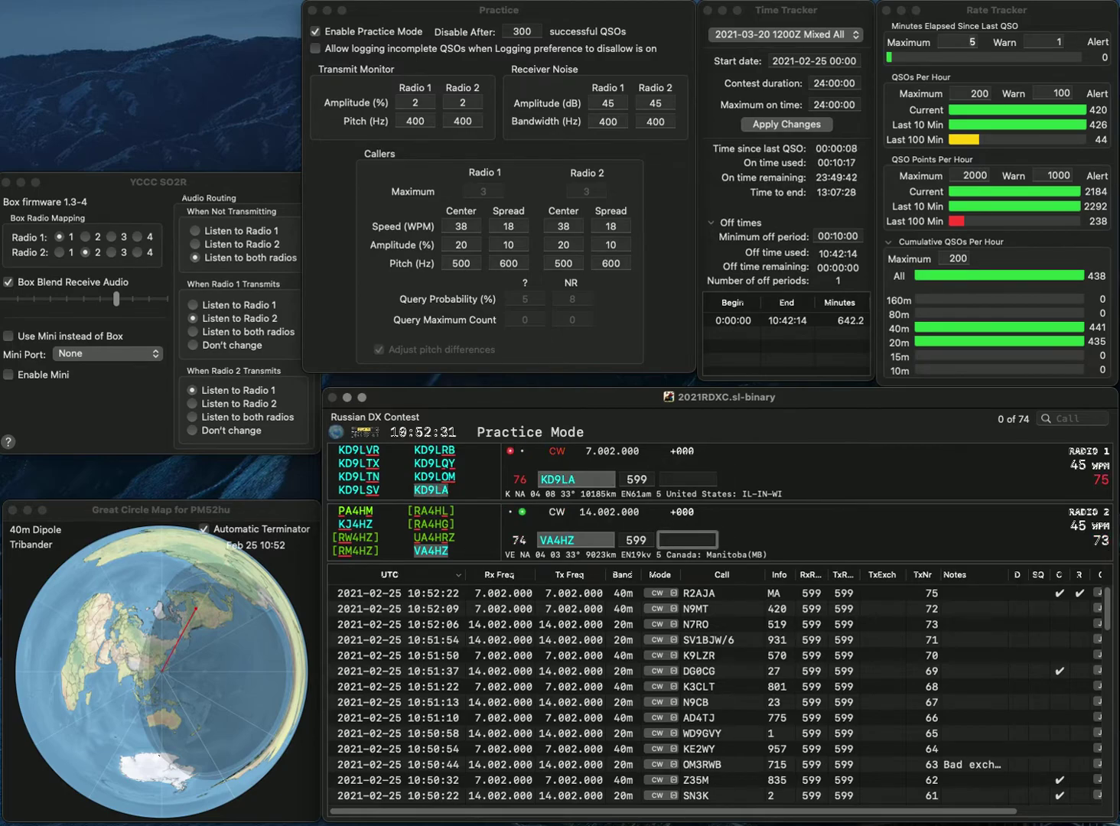
{"action": "type", "text": "263"}
{"action": "key", "text": "Return"}
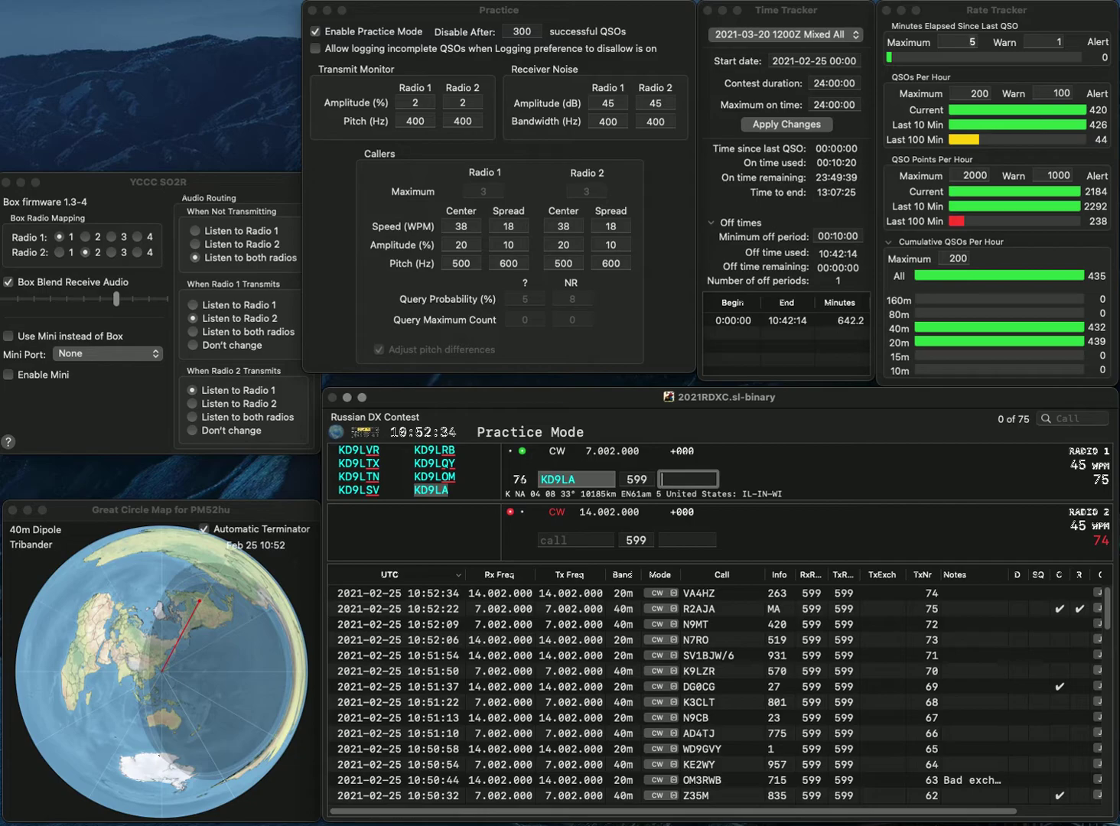
{"action": "type", "text": "541"}
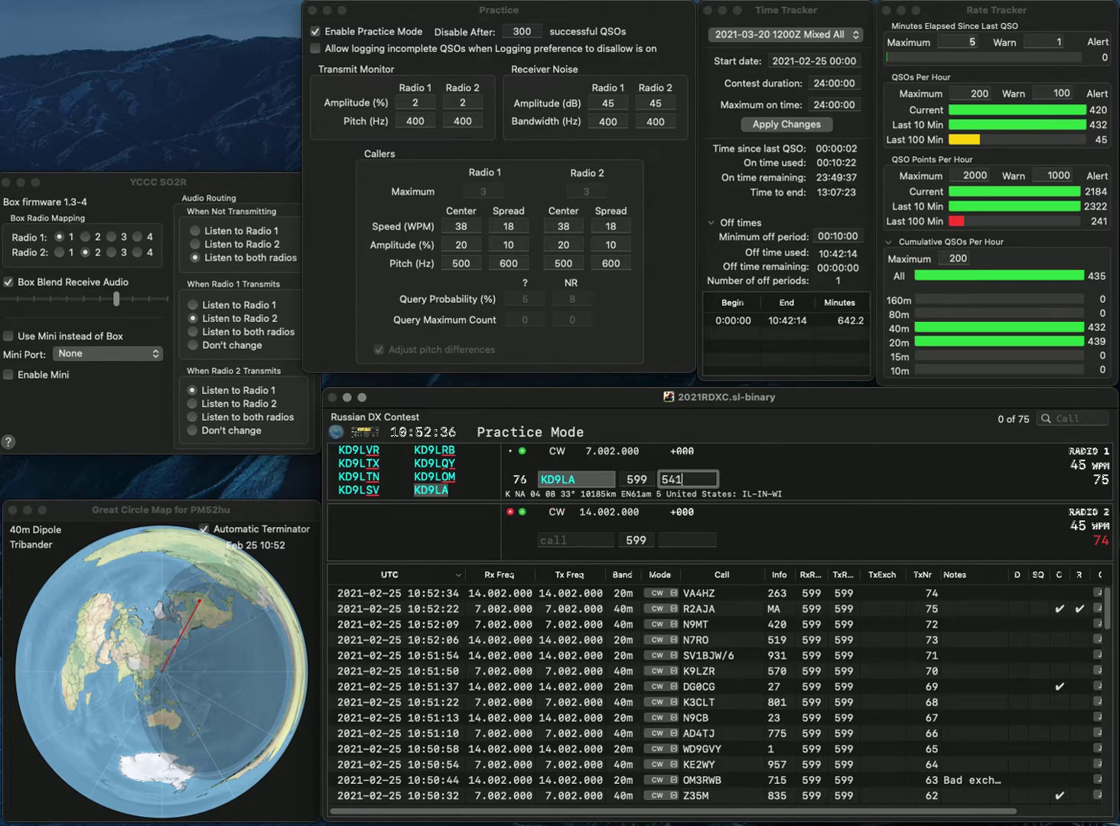
{"action": "key", "text": "Return"}
{"action": "type", "text": "G0KP"}
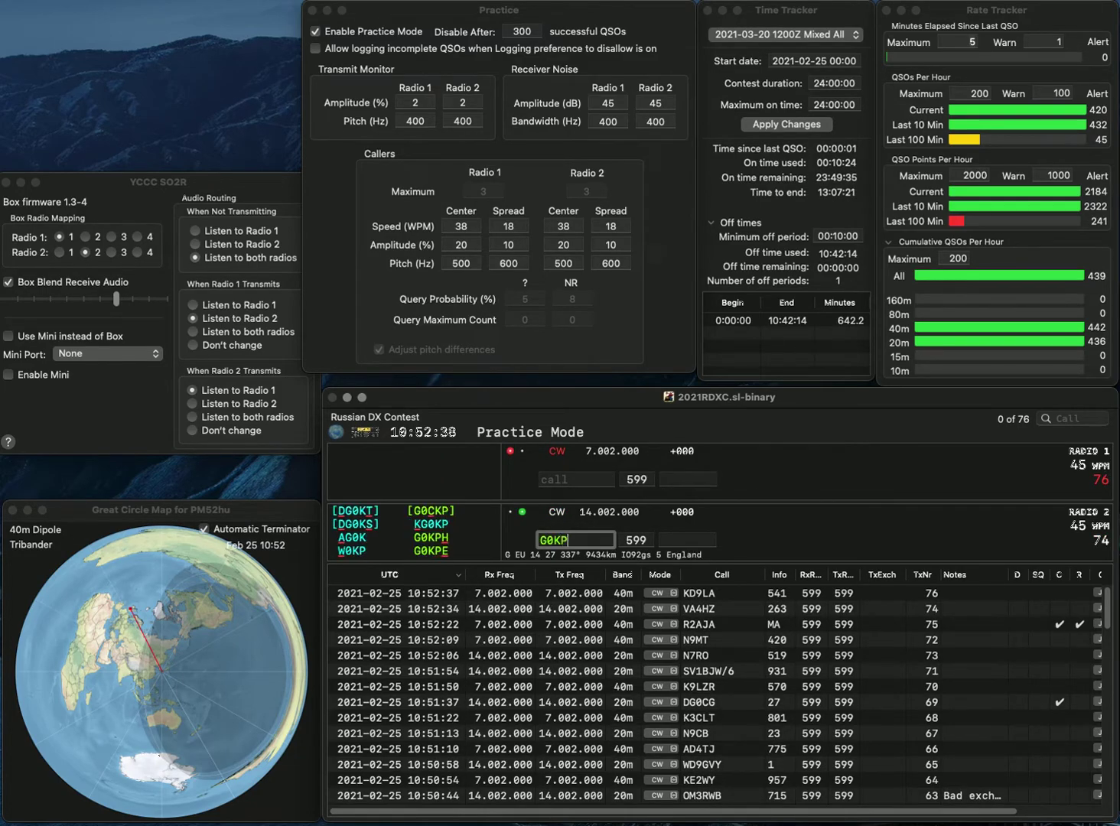
{"action": "type", "text": "H"}
{"action": "key", "text": "Return"}
{"action": "type", "text": "K9ZO"}
{"action": "key", "text": "Return"}
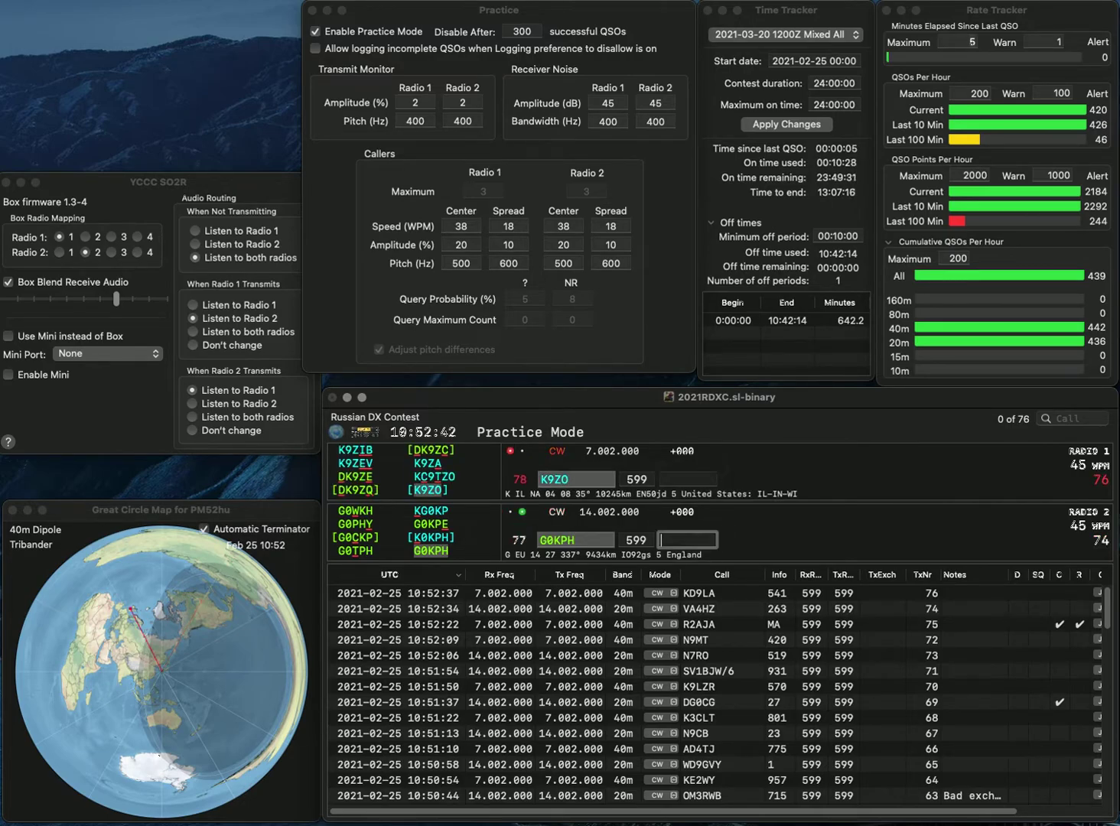
{"action": "type", "text": "137"}
{"action": "key", "text": "Return"}
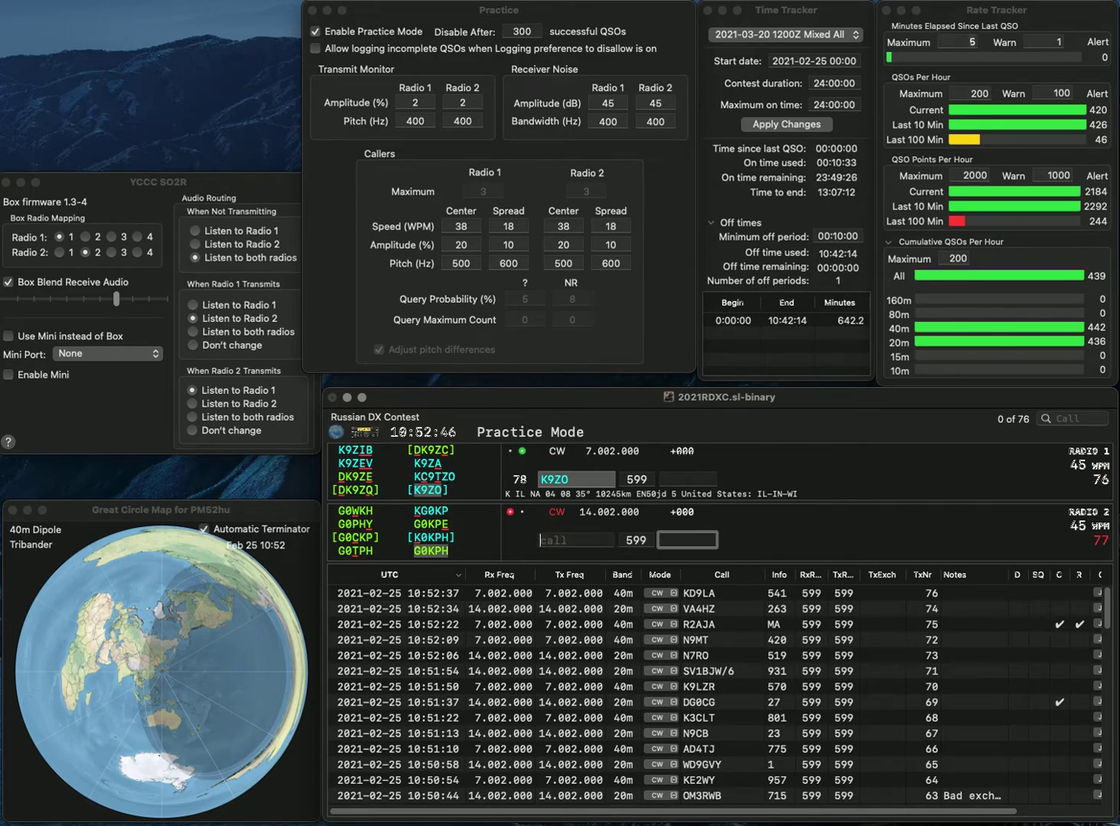
{"action": "type", "text": "365"}
{"action": "key", "text": "Return"}
{"action": "type", "text": "4"}
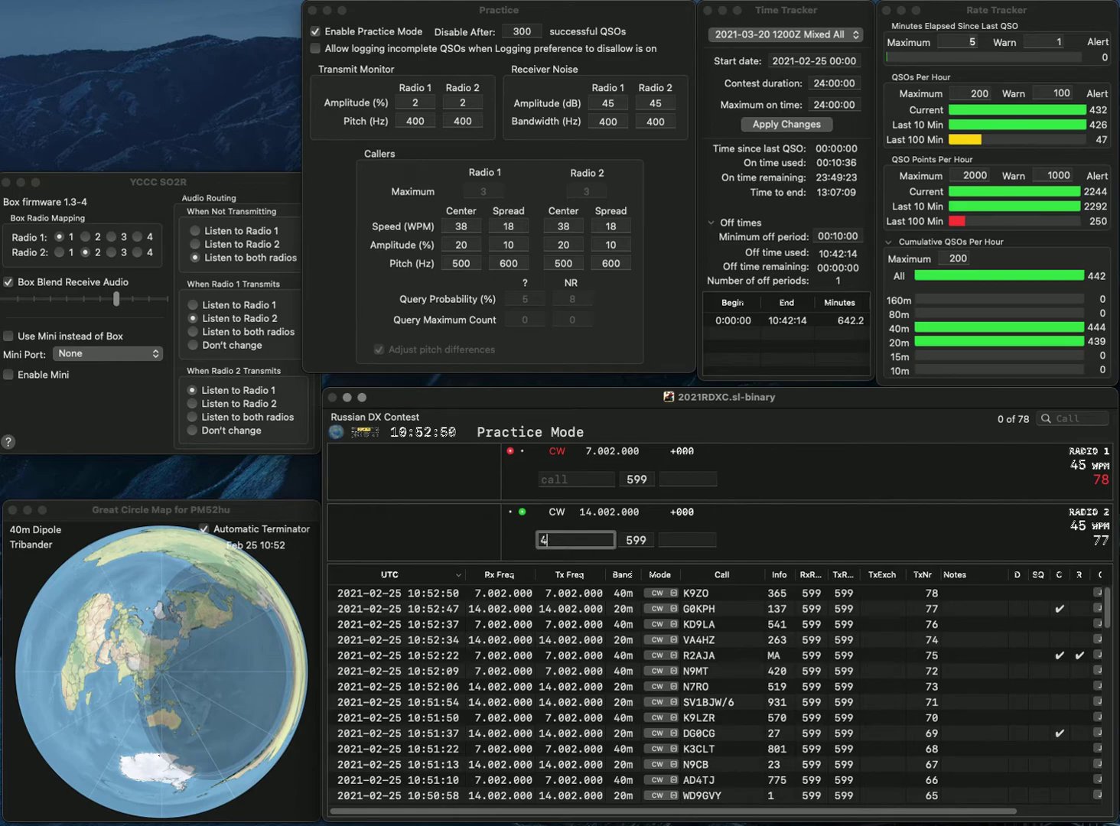
{"action": "key", "text": "BackSpace"}
{"action": "type", "text": "3EGA"}
{"action": "key", "text": "Home"}
{"action": "type", "text": "K"}
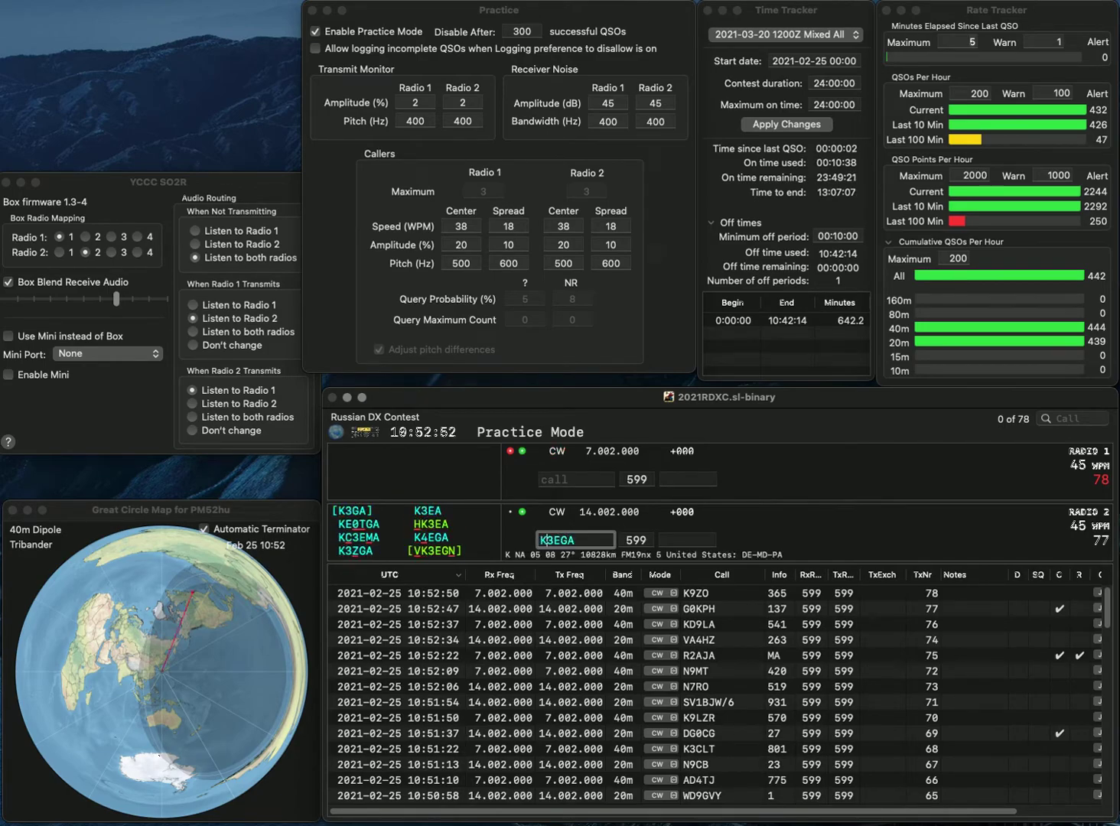
{"action": "key", "text": "Delete"}
{"action": "type", "text": "4"}
{"action": "key", "text": "Return"}
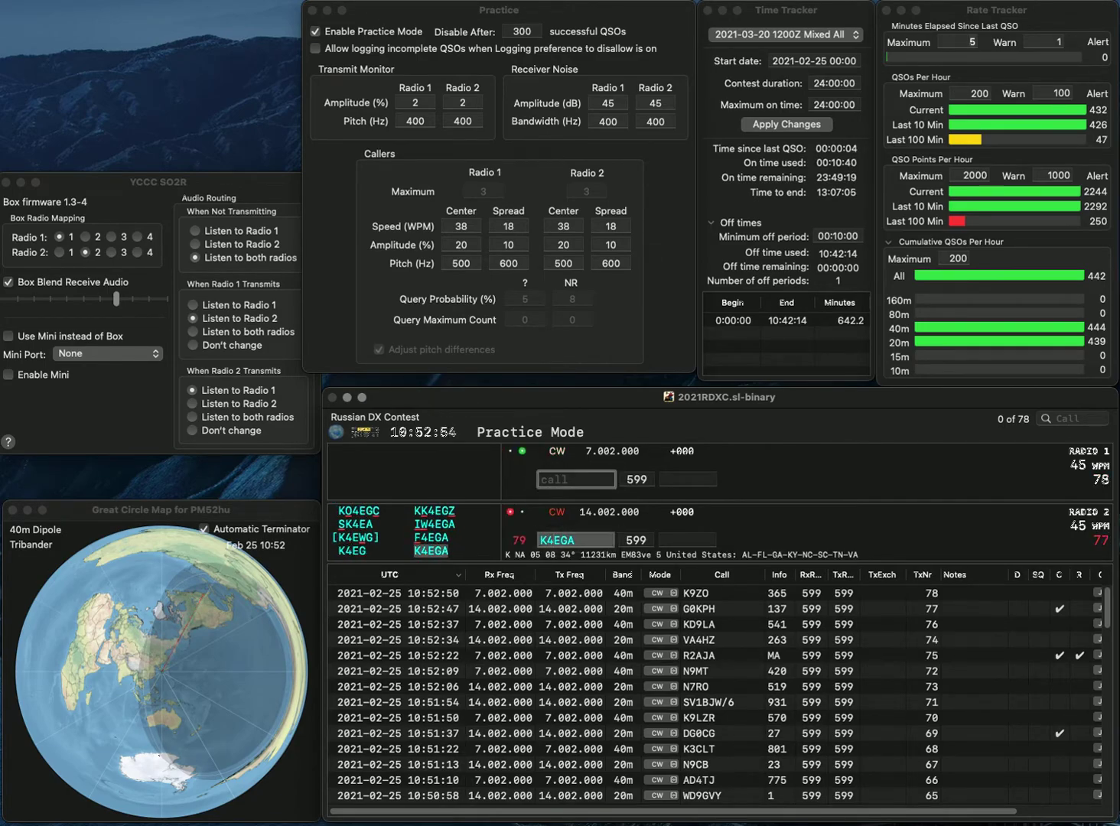
{"action": "type", "text": "A2N"}
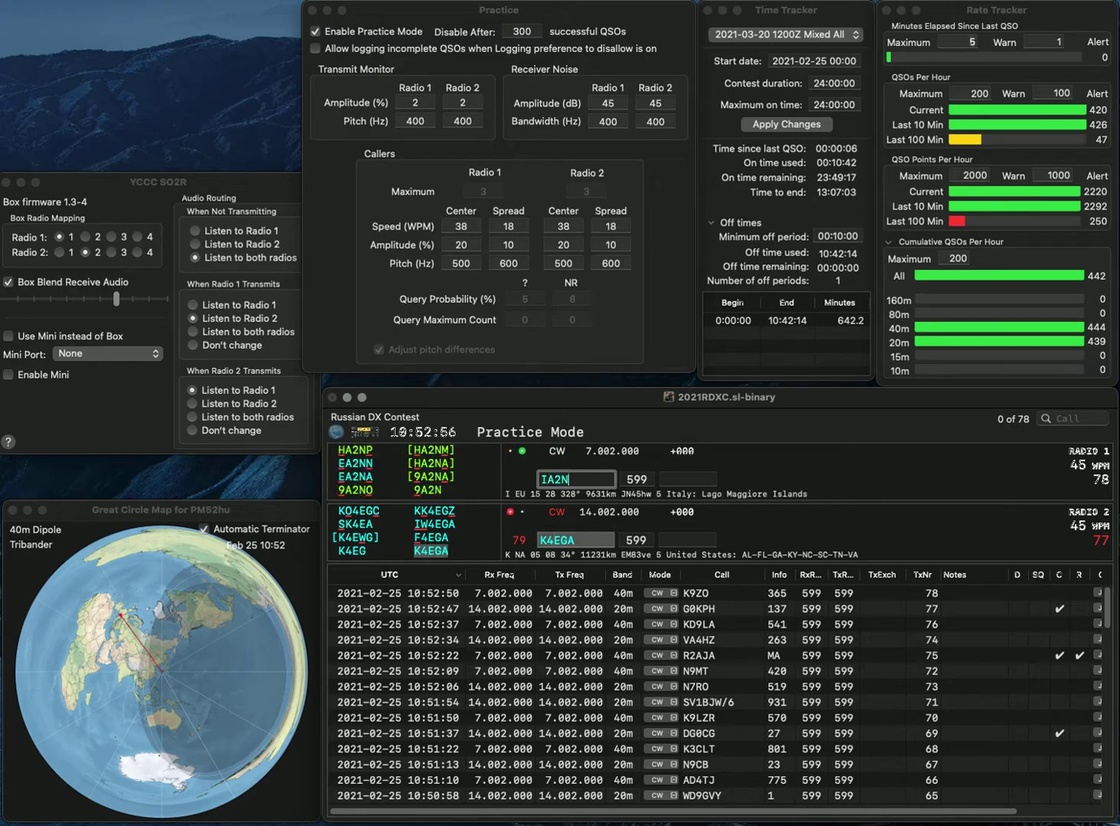
{"action": "type", "text": "PH"}
{"action": "key", "text": "Return"}
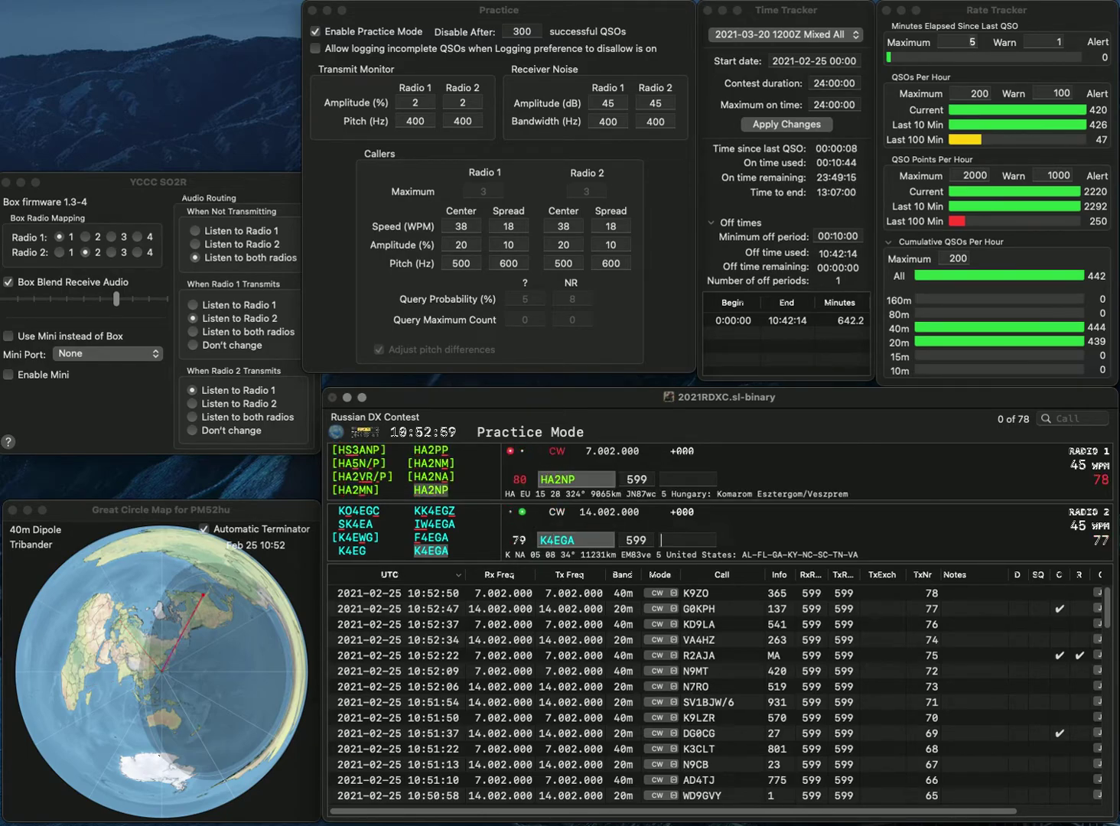
{"action": "type", "text": "902"}
{"action": "key", "text": "Return"}
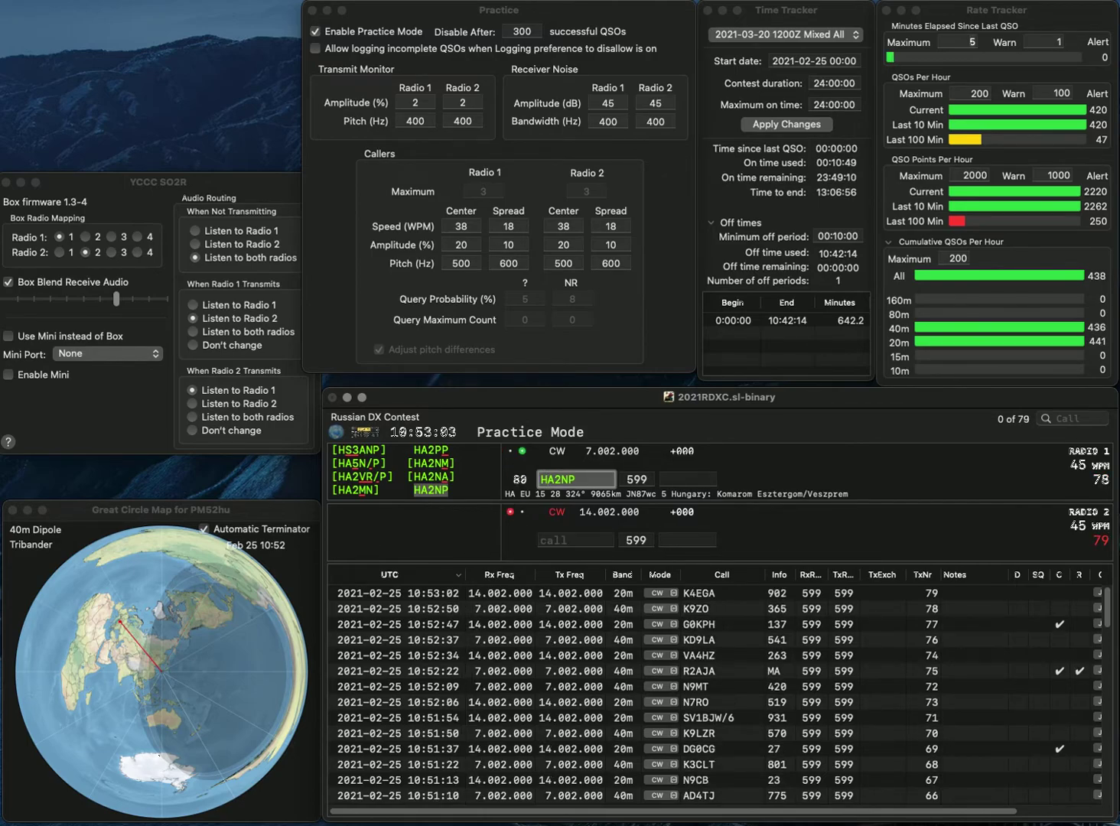
Step: Log HA2NP with exchange 473 on Radio 1 and answer K8NYY on Radio 2 with the exchange
{"action": "type", "text": "5"}
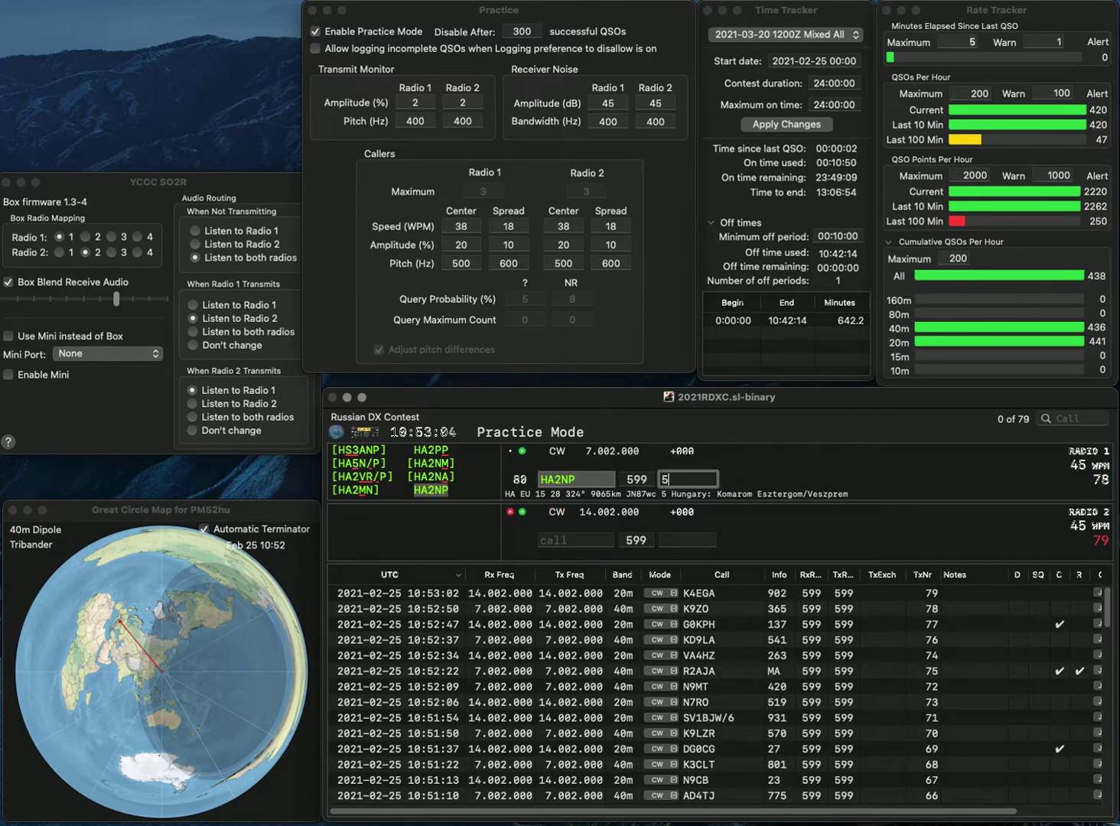
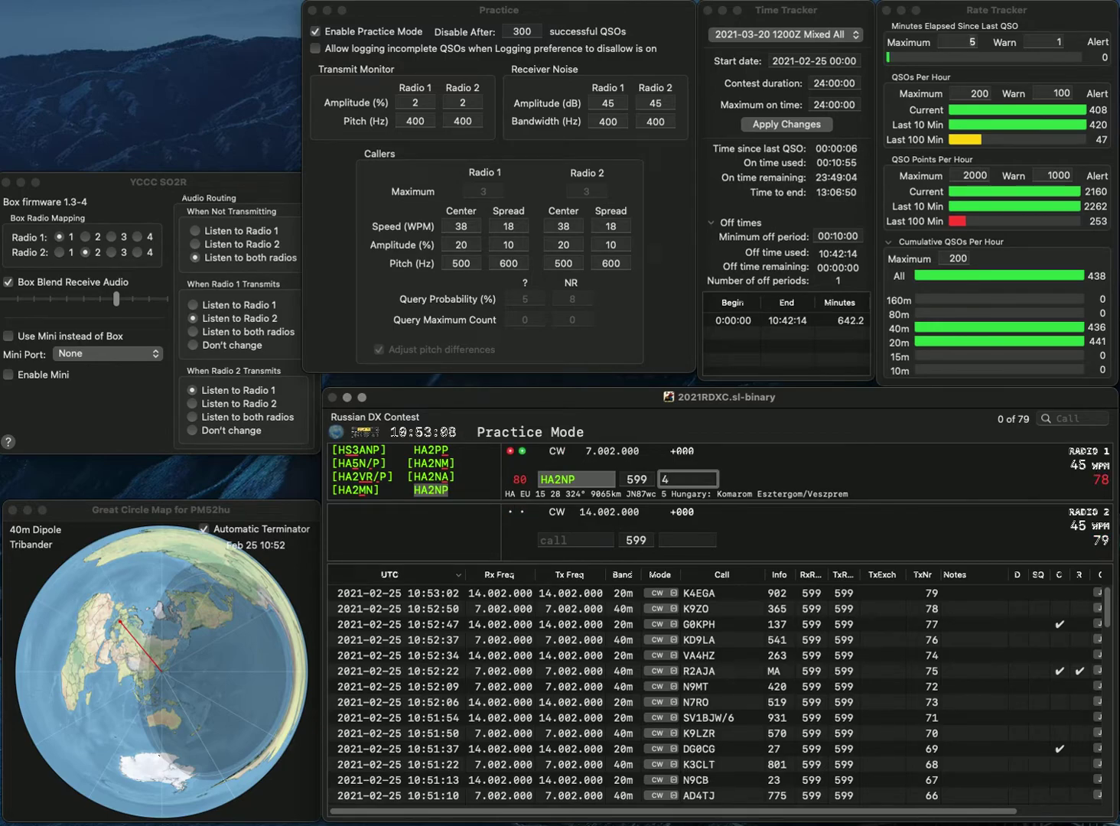
Step: Log HA2NP with exchange 473 on Radio 1 and answer K8NYY on Radio 2 with the exchange
{"action": "type", "text": "3"}
{"action": "key", "text": "Return"}
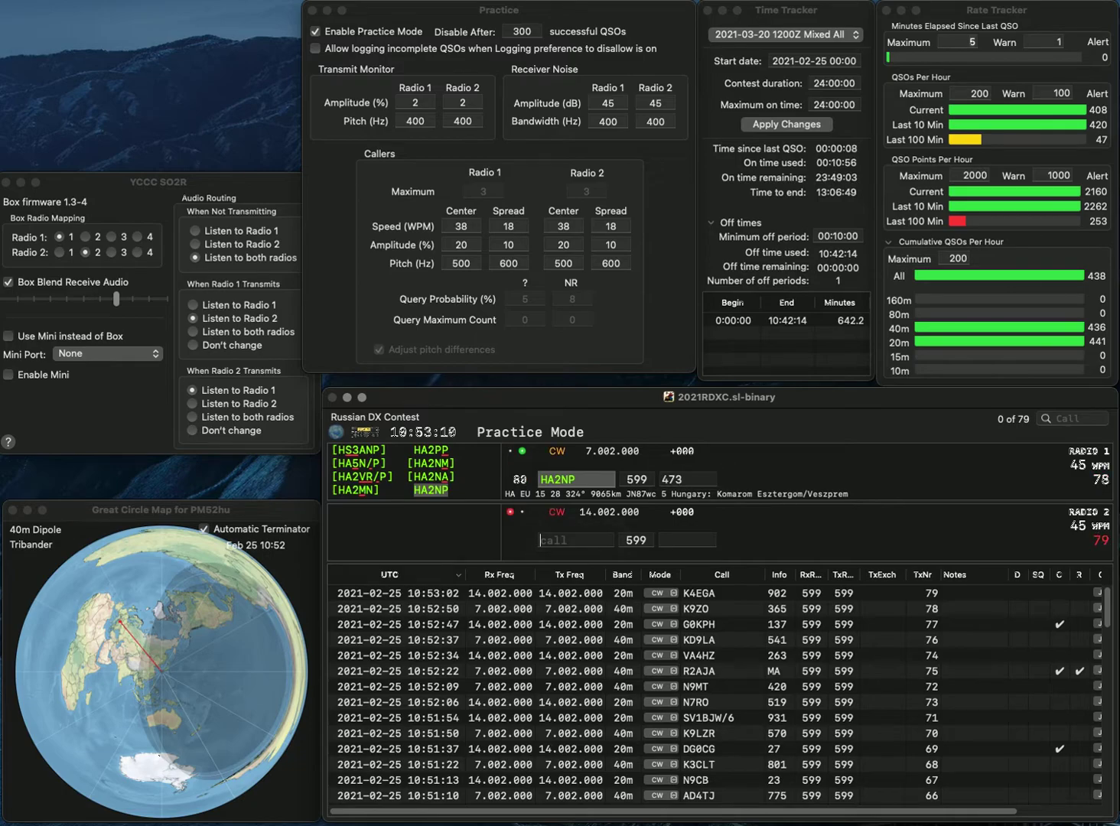
{"action": "type", "text": "K8"}
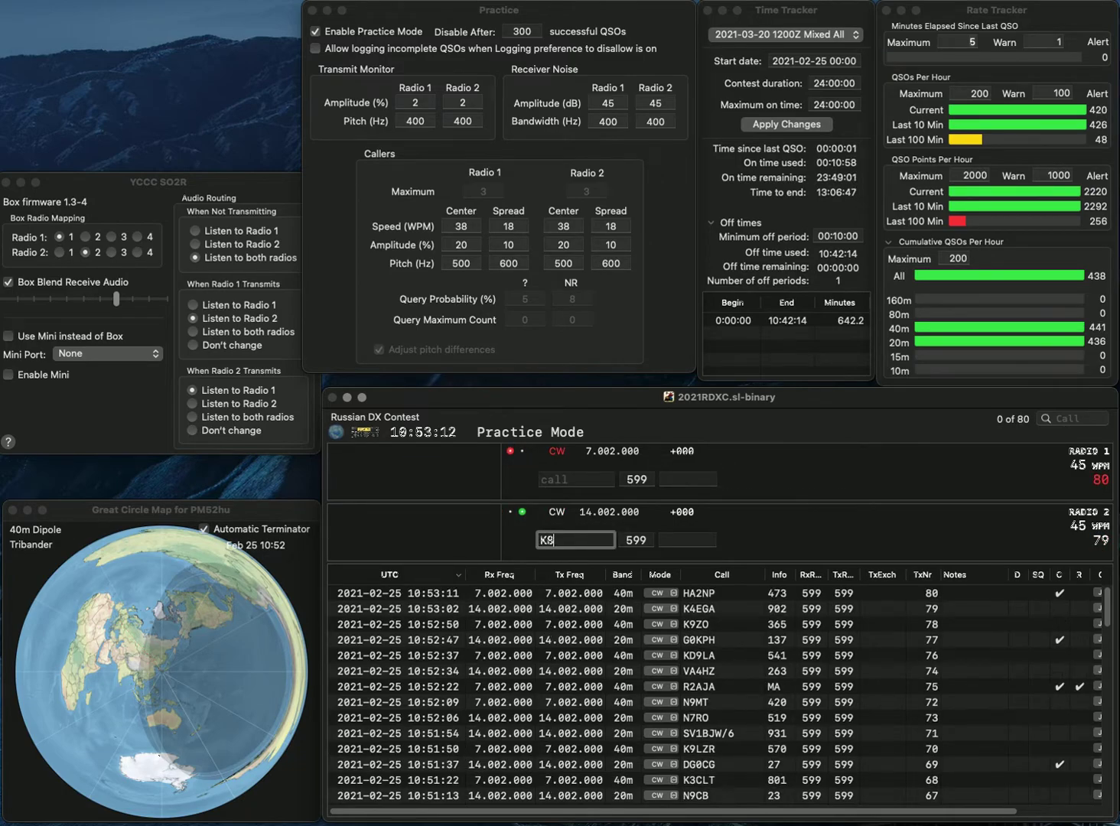
{"action": "type", "text": "NYY"}
{"action": "key", "text": "Return"}
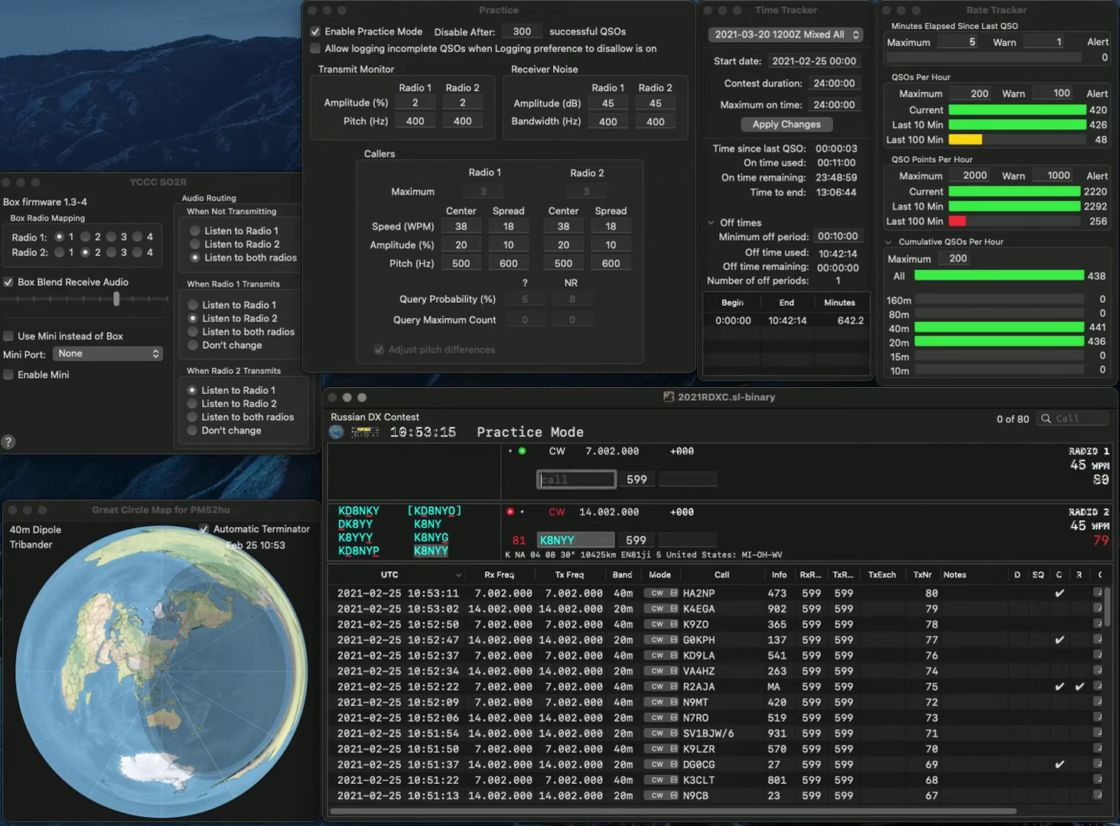
{"action": "type", "text": "RON"}
{"action": "key", "text": "Return"}
{"action": "key", "text": "space"}
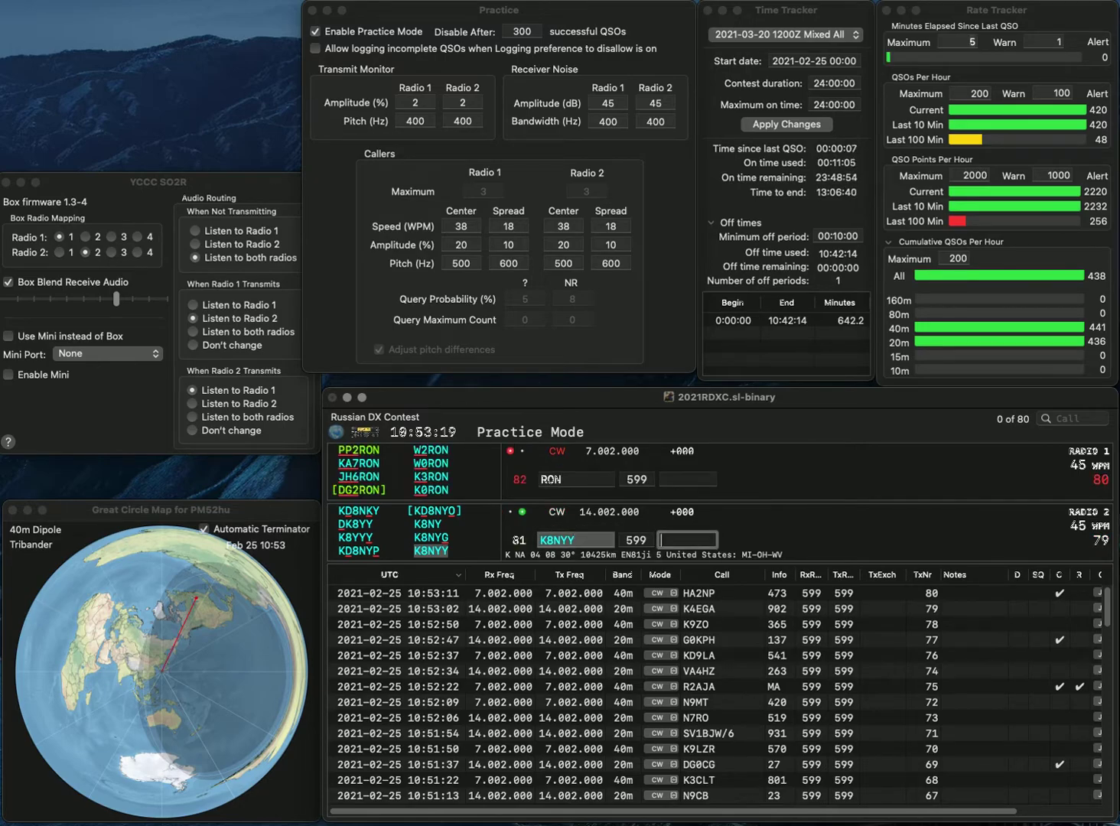
{"action": "type", "text": "761"}
{"action": "key", "text": "Return"}
{"action": "type", "text": "WWA2"}
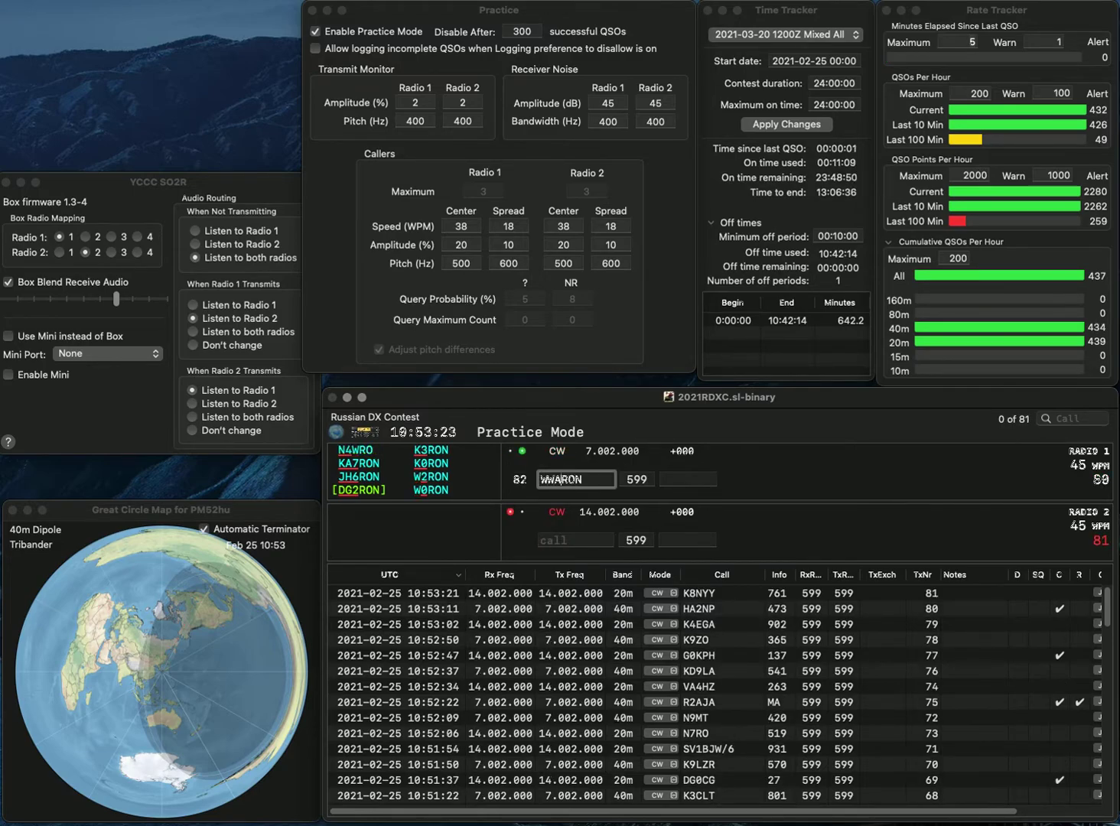
{"action": "key", "text": "BackSpace"}
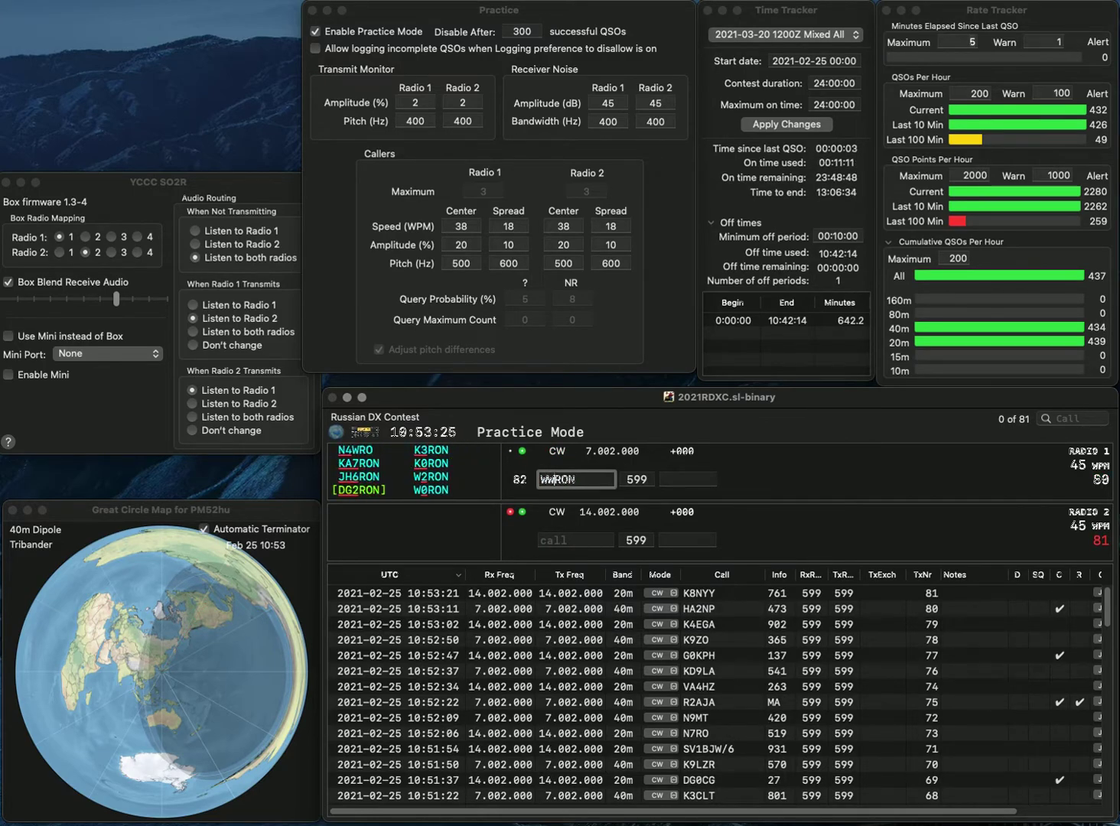
{"action": "key", "text": "BackSpace"}
{"action": "key", "text": "BackSpace"}
{"action": "type", "text": "A2F"}
{"action": "key", "text": "Delete"}
{"action": "key", "text": "Return"}
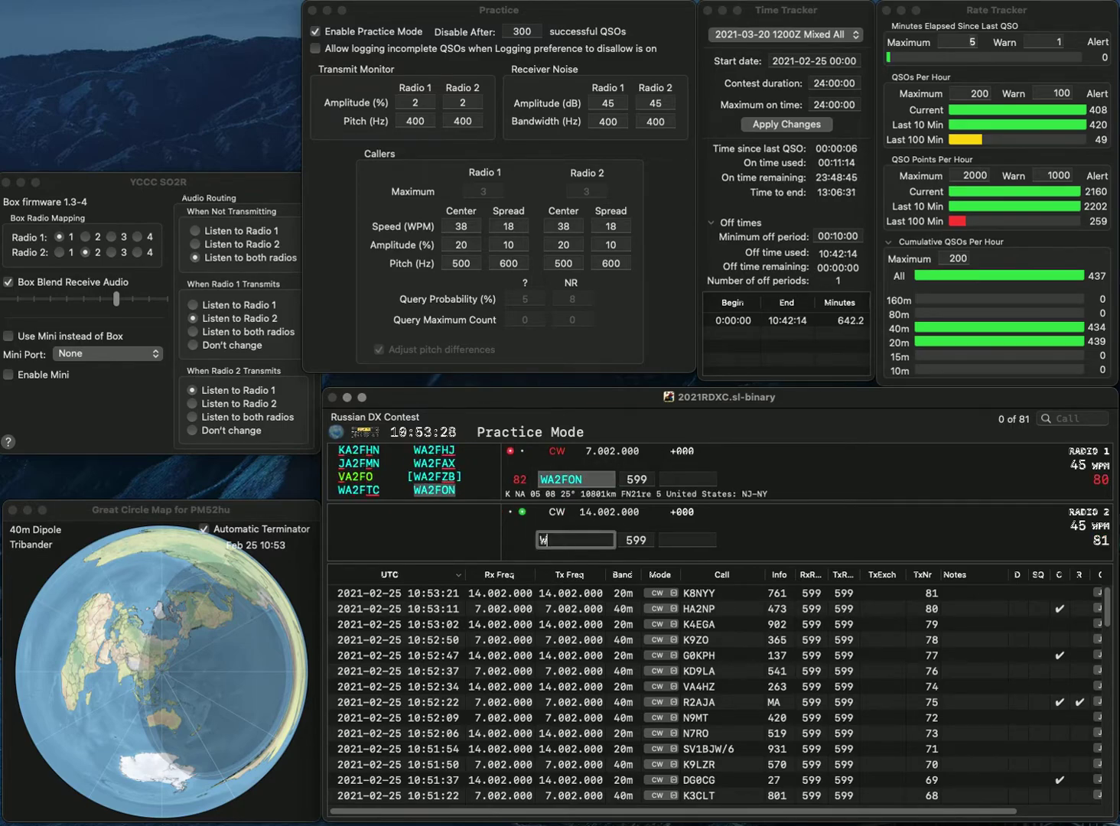
{"action": "type", "text": "WK7"}
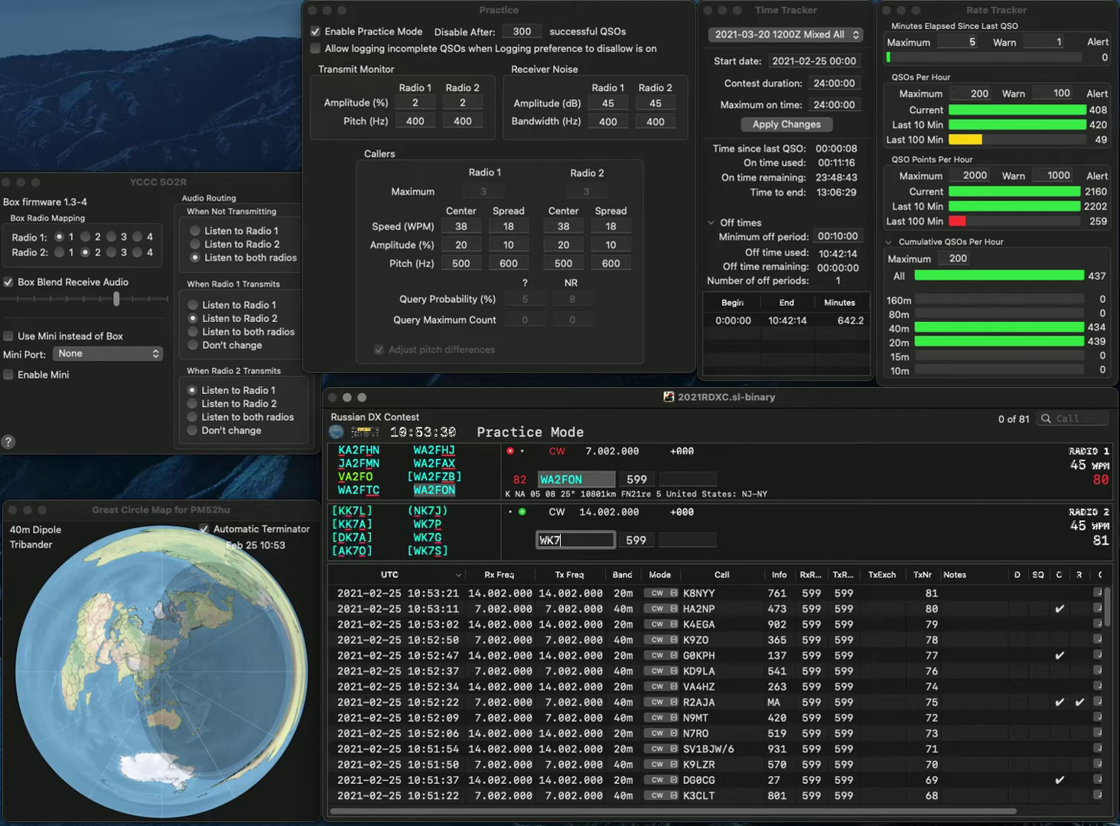
{"action": "type", "text": "G"}
{"action": "key", "text": "Return"}
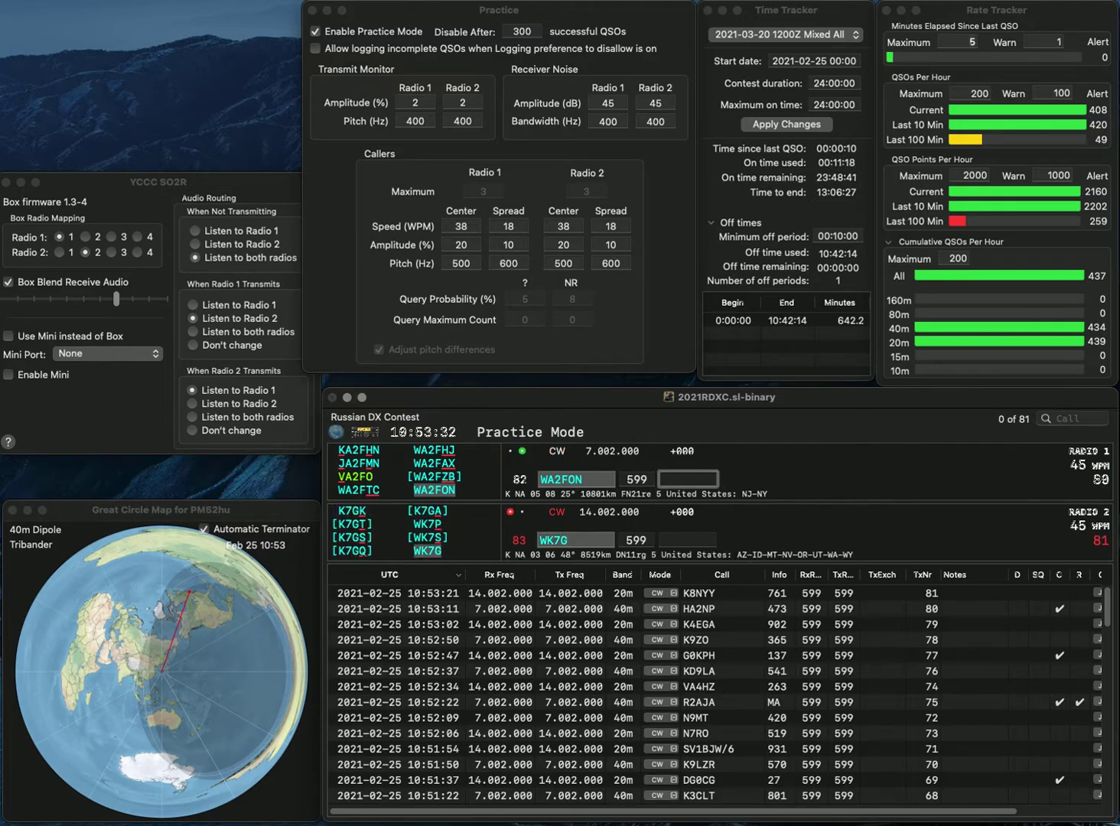
{"action": "type", "text": "38"}
{"action": "key", "text": "Return"}
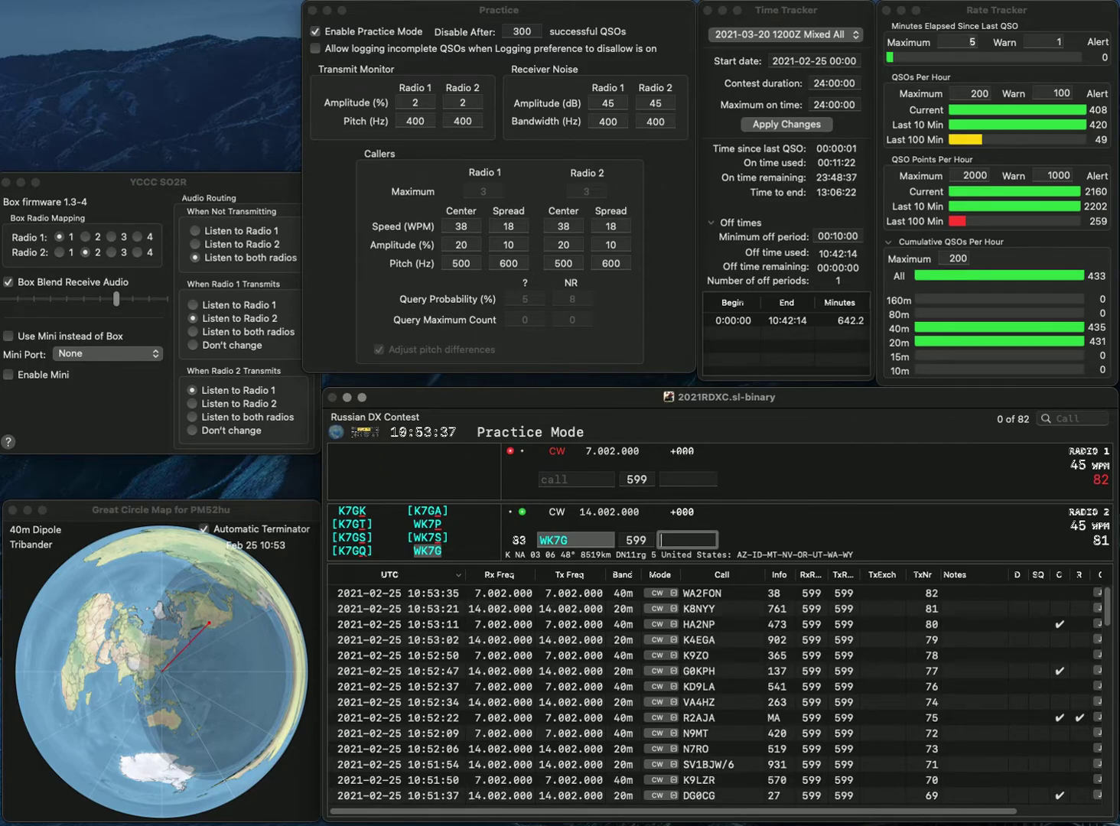
{"action": "type", "text": "529"}
{"action": "key", "text": "Return"}
{"action": "type", "text": "ZTV"}
{"action": "key", "text": "Return"}
{"action": "type", "text": "VE3TMT"}
{"action": "key", "text": "Return"}
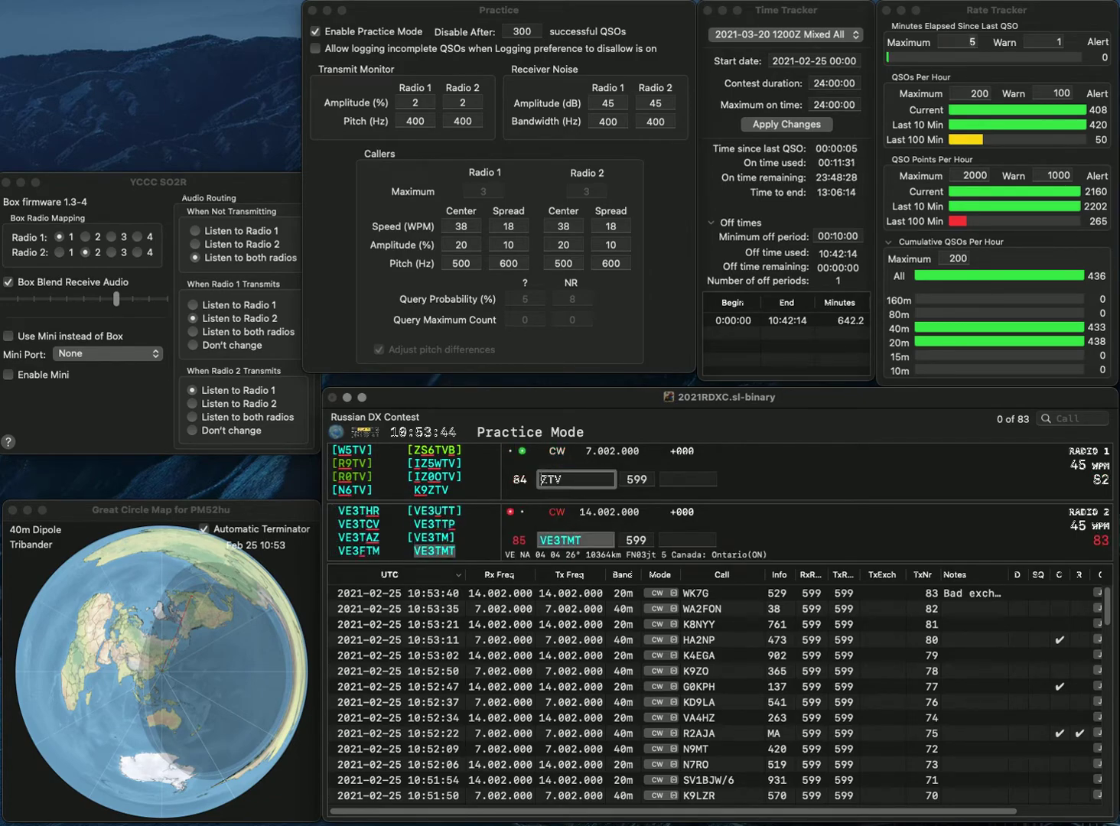
{"action": "type", "text": "K9"}
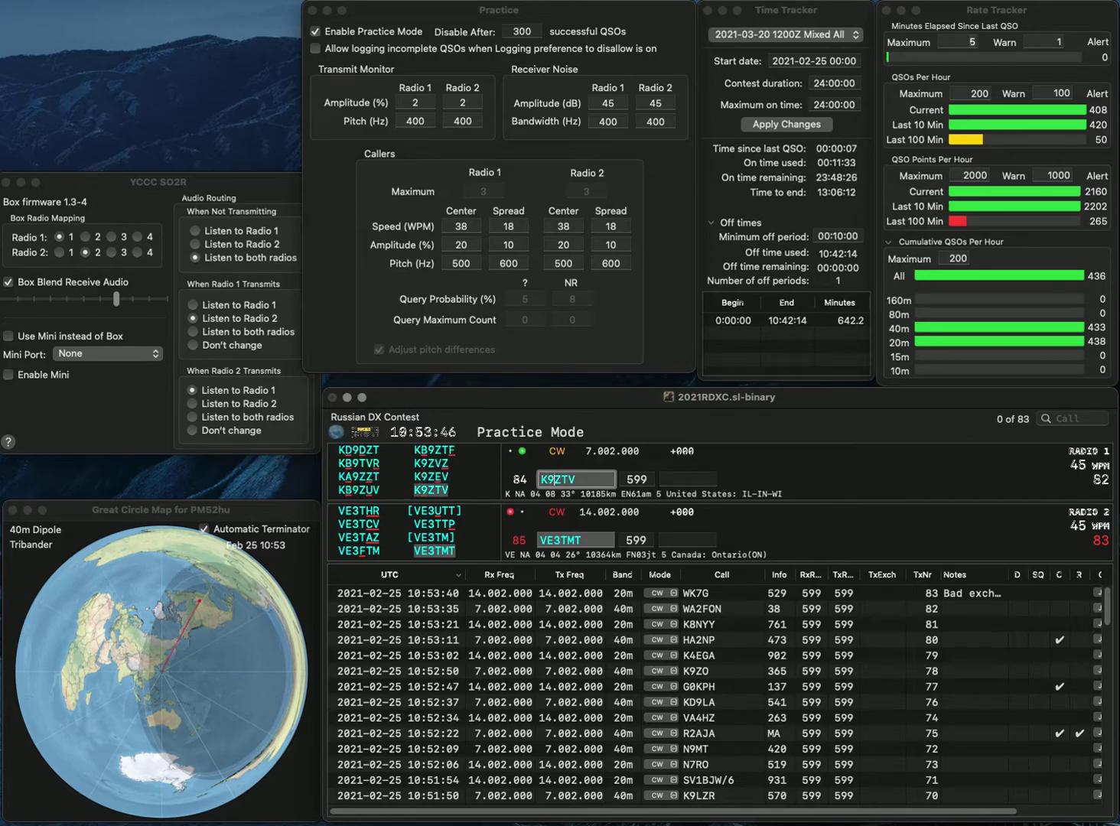
{"action": "key", "text": "Return"}
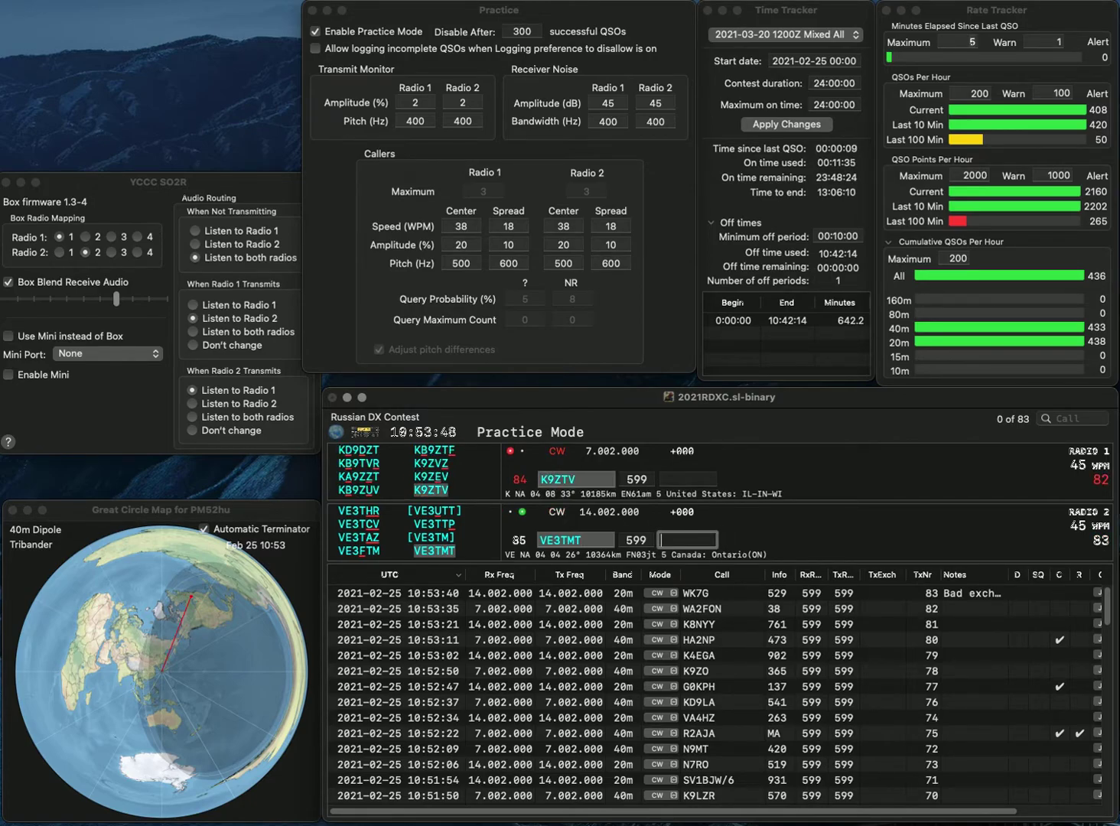
{"action": "type", "text": "963"}
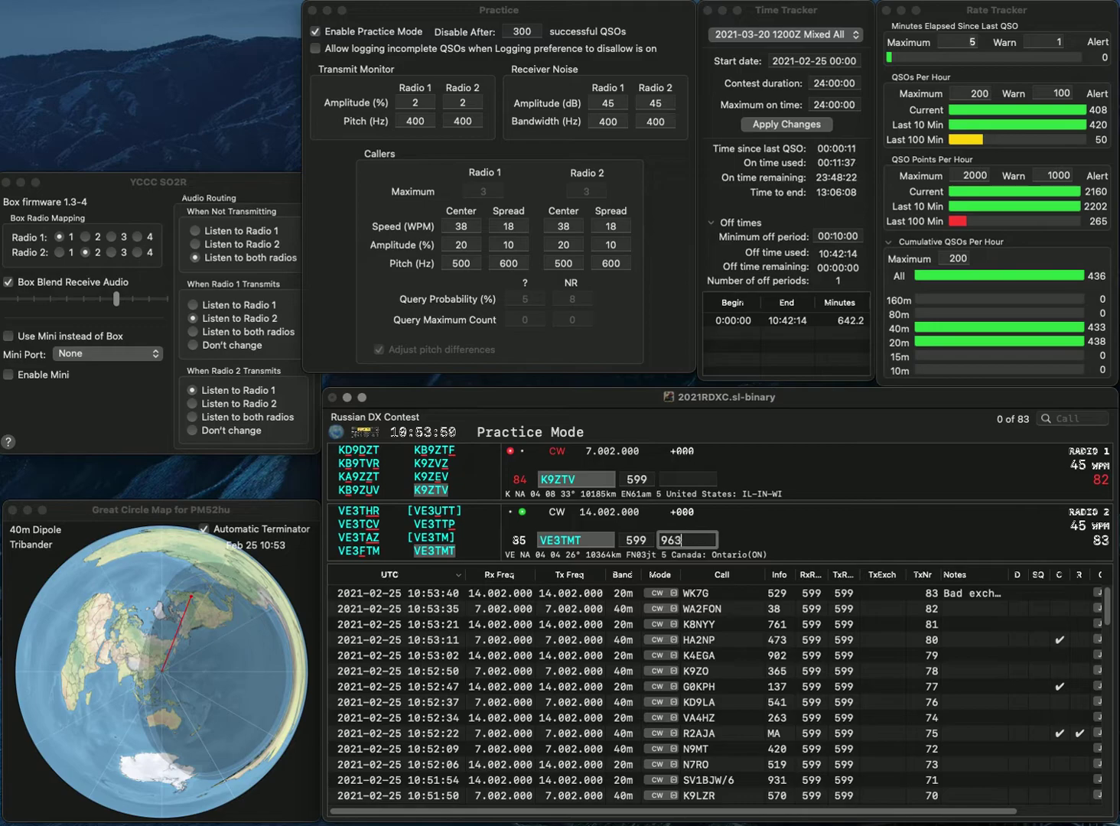
{"action": "key", "text": "Return"}
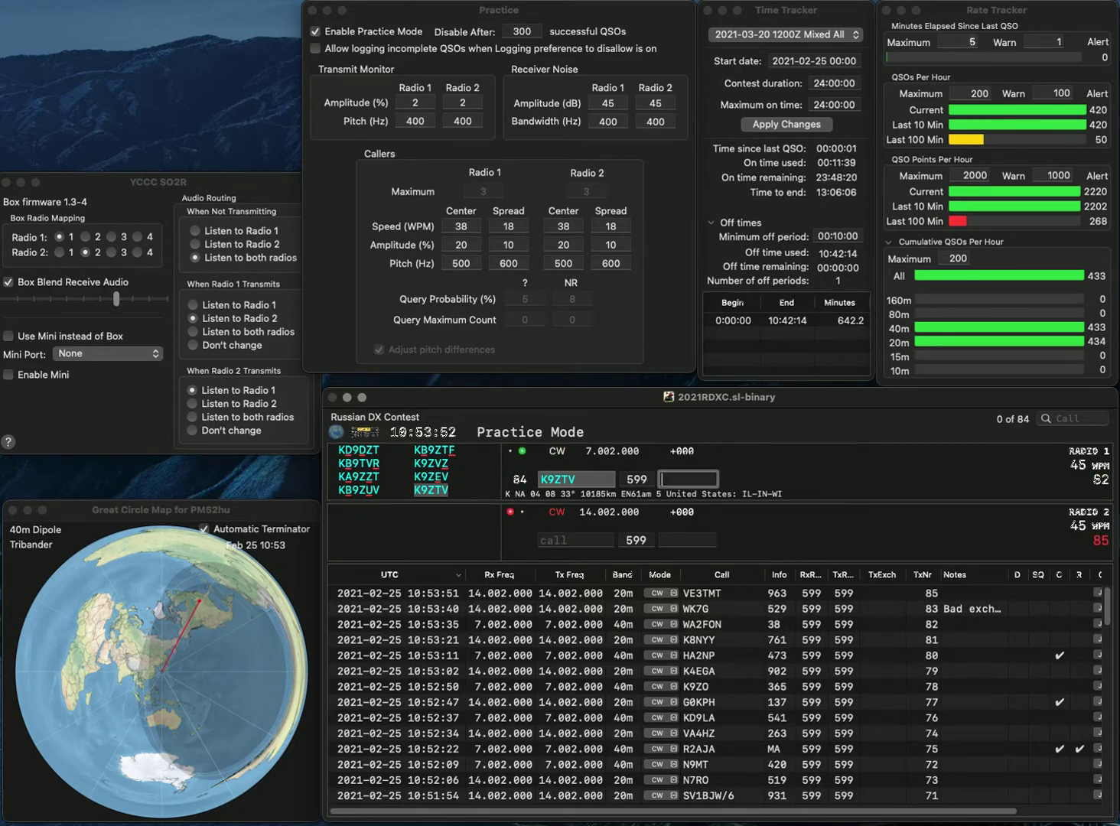
{"action": "type", "text": "286"}
{"action": "key", "text": "Return"}
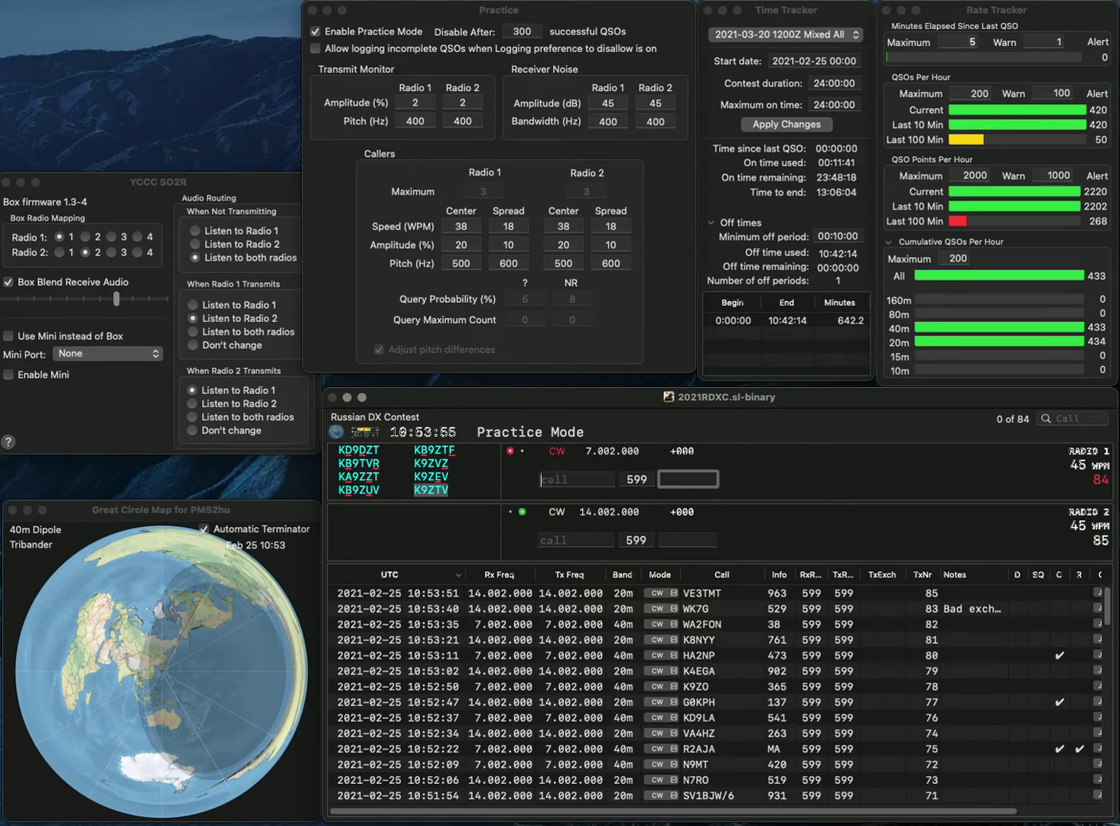
Step: Send the partial calls D4D on Radio 2 and EV on Radio 1
{"action": "type", "text": "DH"}
{"action": "key", "text": "BackSpace"}
{"action": "type", "text": "4D"}
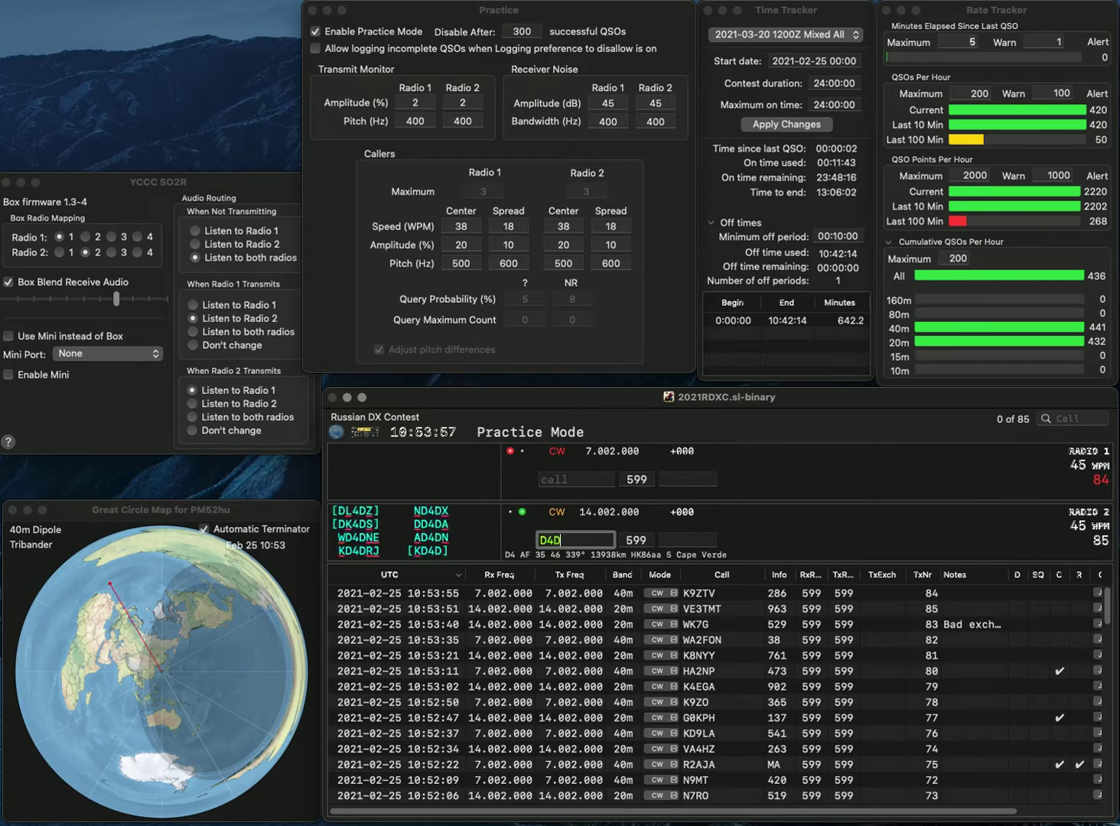
{"action": "key", "text": "Return"}
{"action": "type", "text": "FV"}
{"action": "key", "text": "Return"}
Step: Correct the Radio 2 caller to G4FAD and answer with the exchange
{"action": "key", "text": "BackSpace"}
{"action": "key", "text": "BackSpace"}
{"action": "type", "text": "FAD"}
{"action": "key", "text": "Home"}
{"action": "type", "text": "G4"}
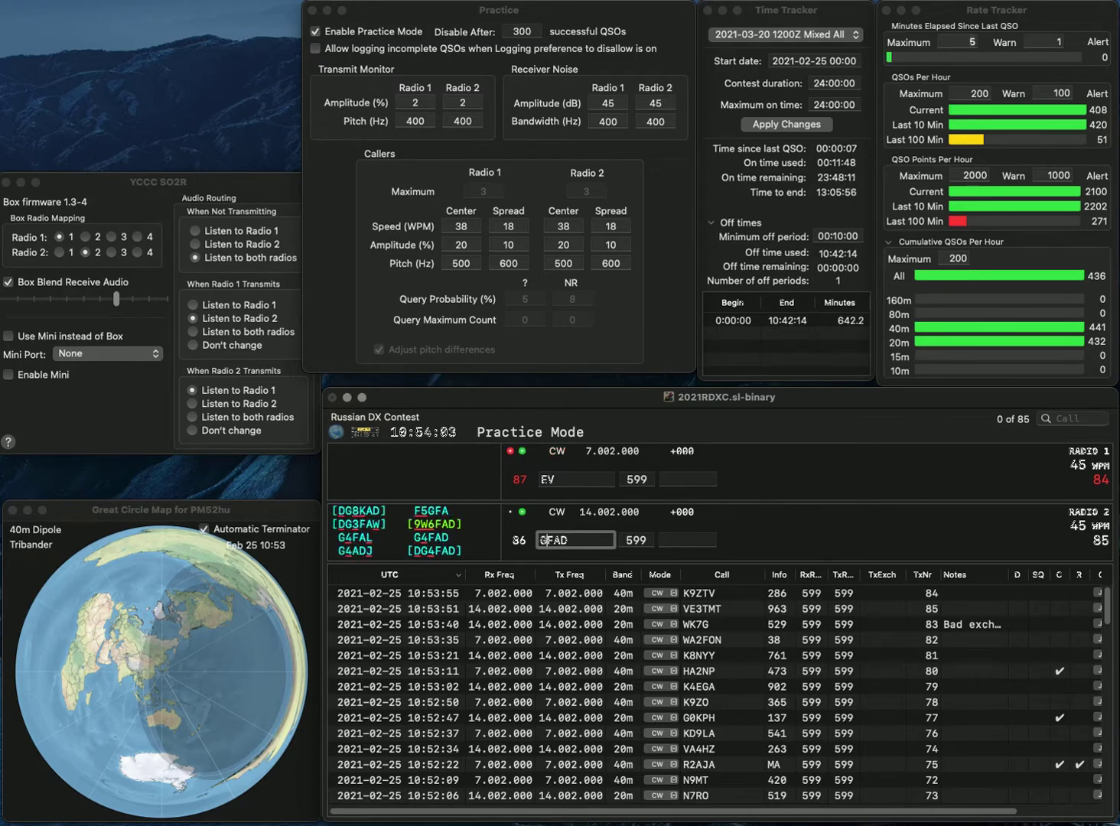
{"action": "key", "text": "Return"}
{"action": "key", "text": "BackSpace"}
{"action": "key", "text": "BackSpace"}
{"action": "type", "text": "ED"}
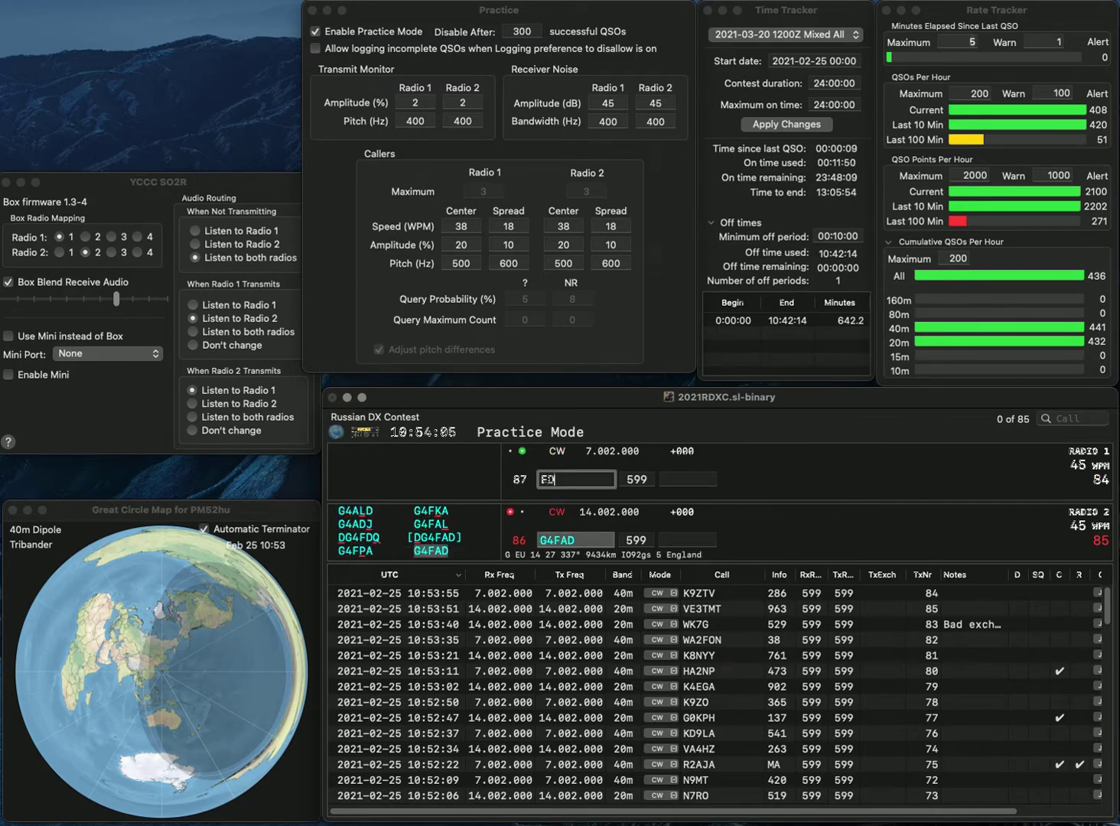
{"action": "type", "text": "5KT"}
{"action": "key", "text": "Return"}
{"action": "key", "text": "space"}
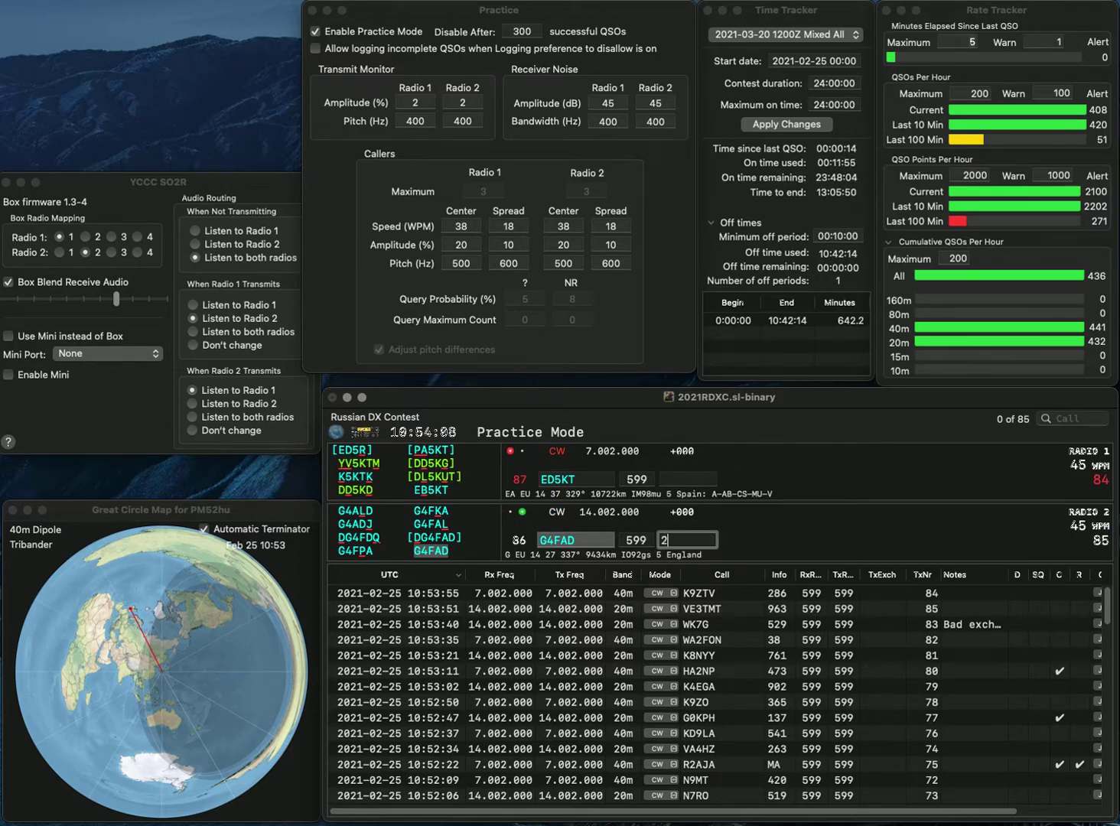
{"action": "key", "text": "Return"}
{"action": "key", "text": "space"}
{"action": "key", "text": "Left"}
{"action": "key", "text": "Left"}
{"action": "key", "text": "Left"}
{"action": "key", "text": "BackSpace"}
{"action": "type", "text": "B"}
{"action": "key", "text": "Return"}
{"action": "type", "text": "W1JZ"}
{"action": "key", "text": "Return"}
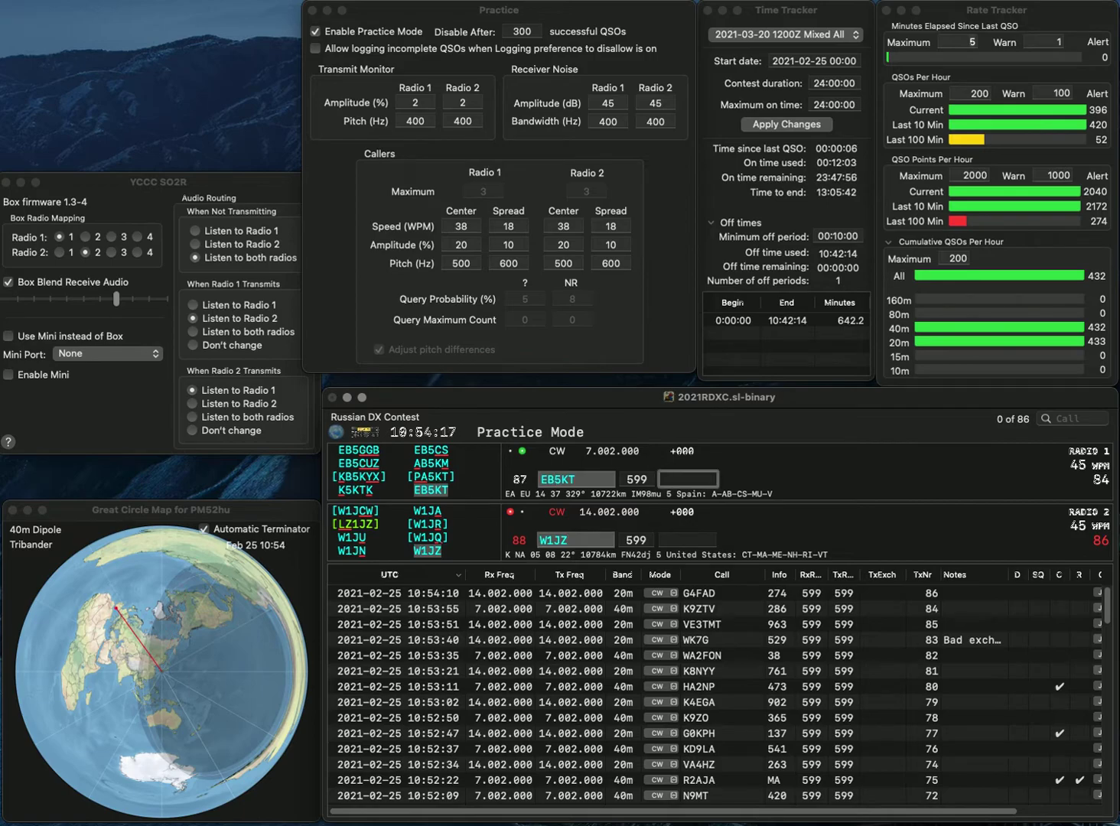
{"action": "type", "text": "867"}
{"action": "key", "text": "Return"}
{"action": "key", "text": "space"}
{"action": "type", "text": "39"}
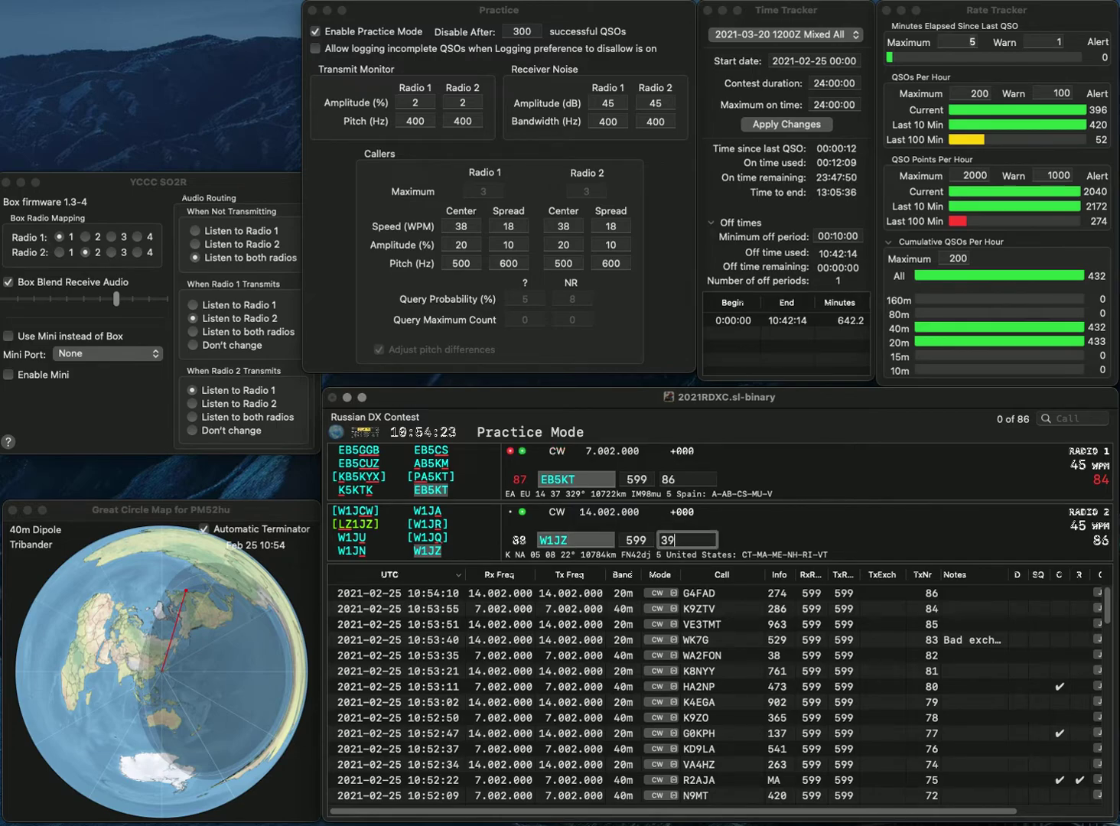
{"action": "key", "text": "BackSpace"}
{"action": "key", "text": "Return"}
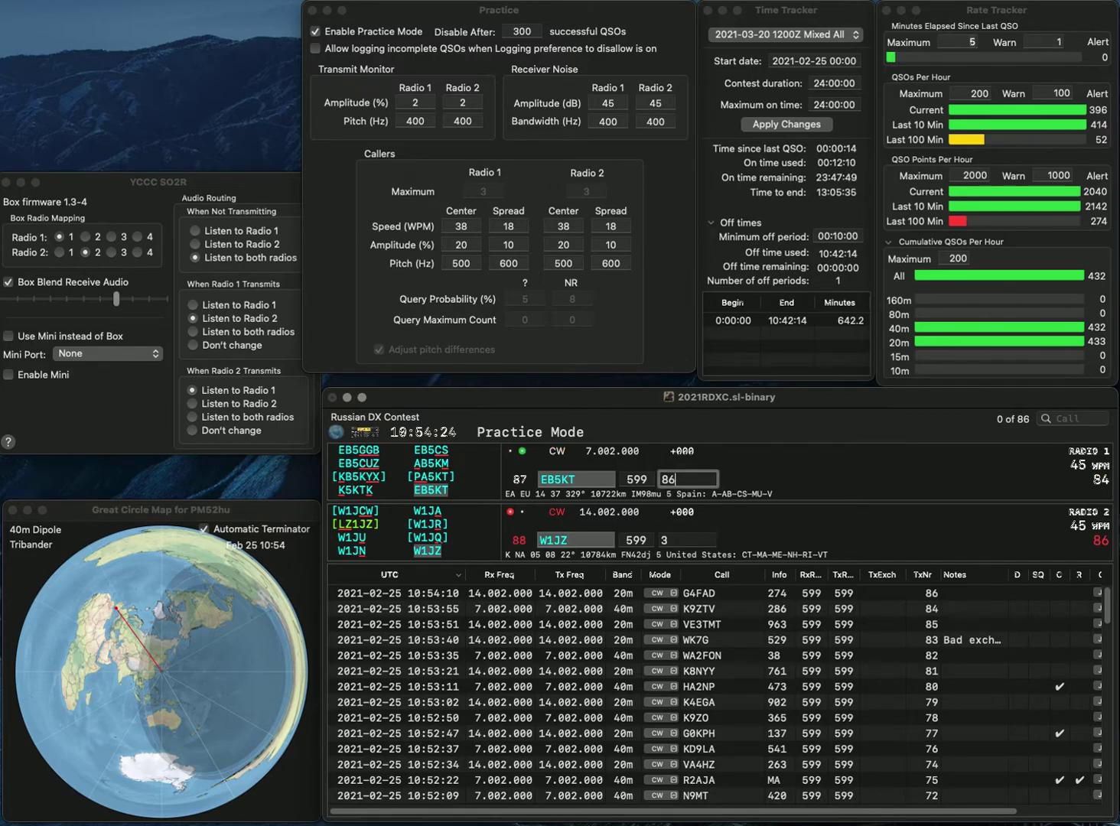
{"action": "type", "text": "7"}
{"action": "key", "text": "Return"}
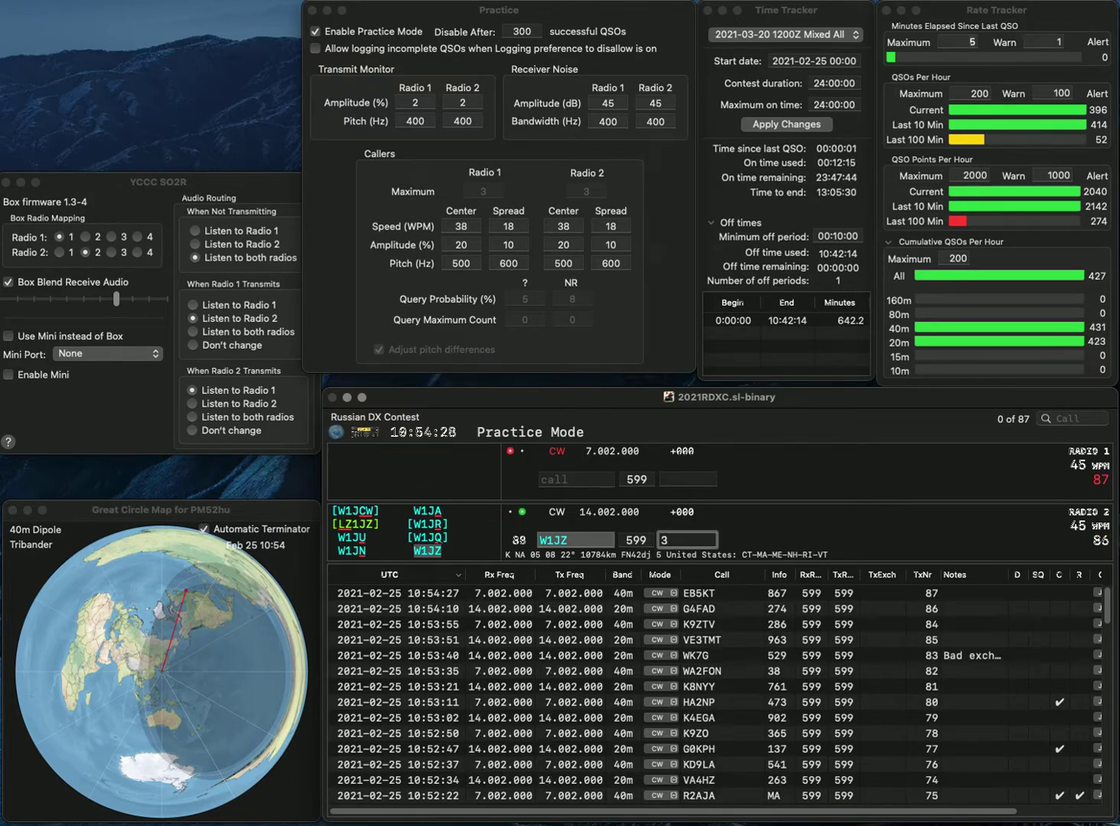
{"action": "type", "text": "8"}
{"action": "key", "text": "Return"}
{"action": "type", "text": "UX6VA"}
{"action": "key", "text": "Return"}
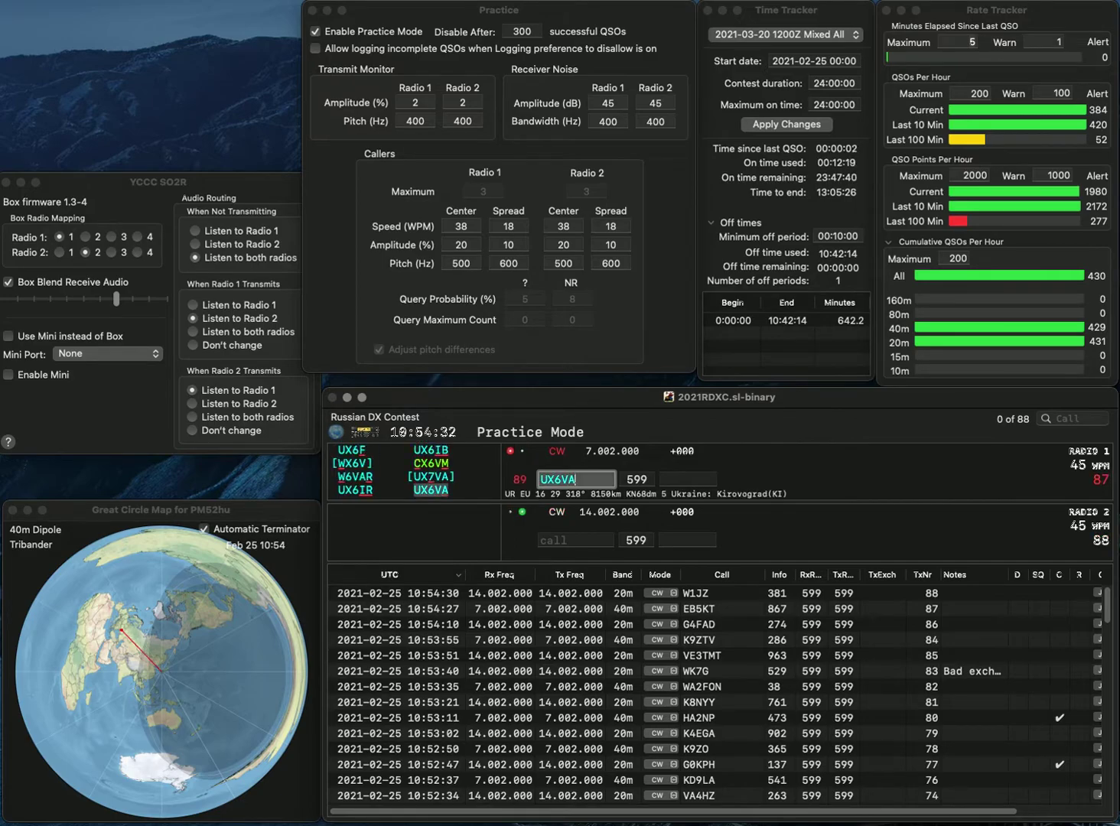
Step: Enter the Radio 2 caller as OE3PKU and answer with the exchange
{"action": "type", "text": "PKU"}
{"action": "key", "text": "Up"}
{"action": "type", "text": "OE3"}
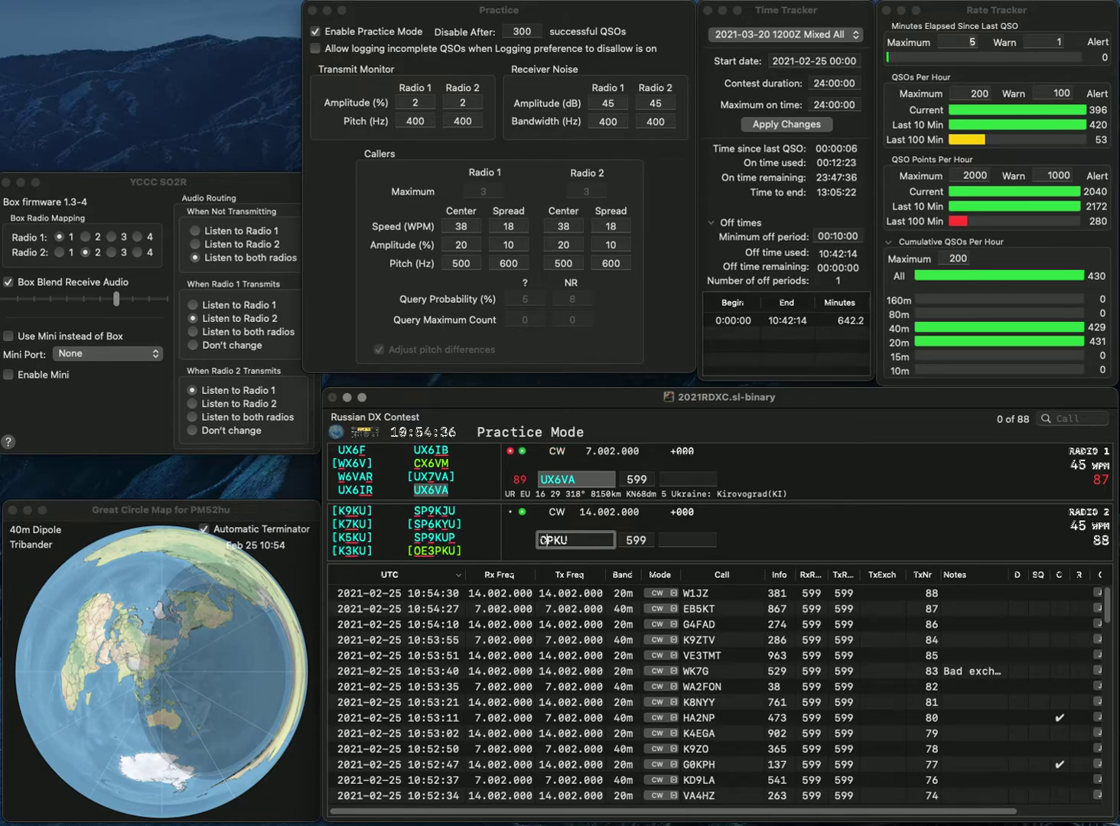
{"action": "key", "text": "Return"}
{"action": "type", "text": "4"}
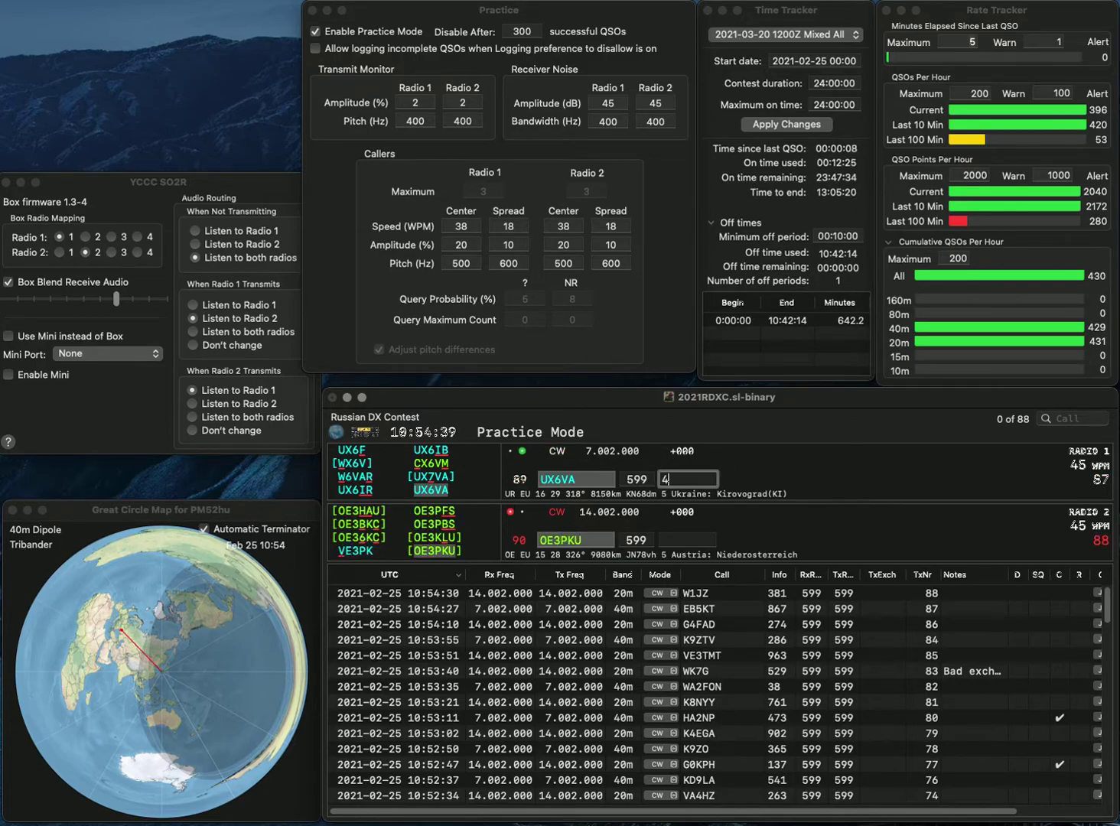
{"action": "type", "text": "65"}
{"action": "key", "text": "Return"}
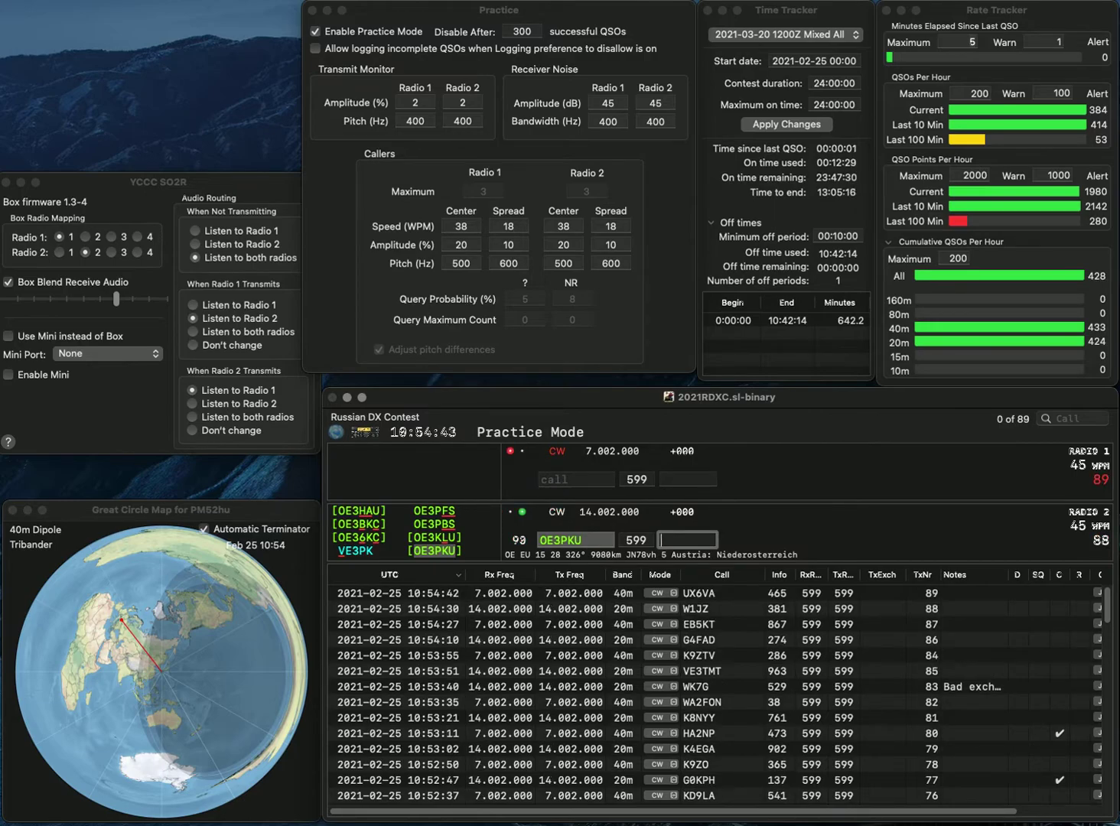
{"action": "type", "text": "52"}
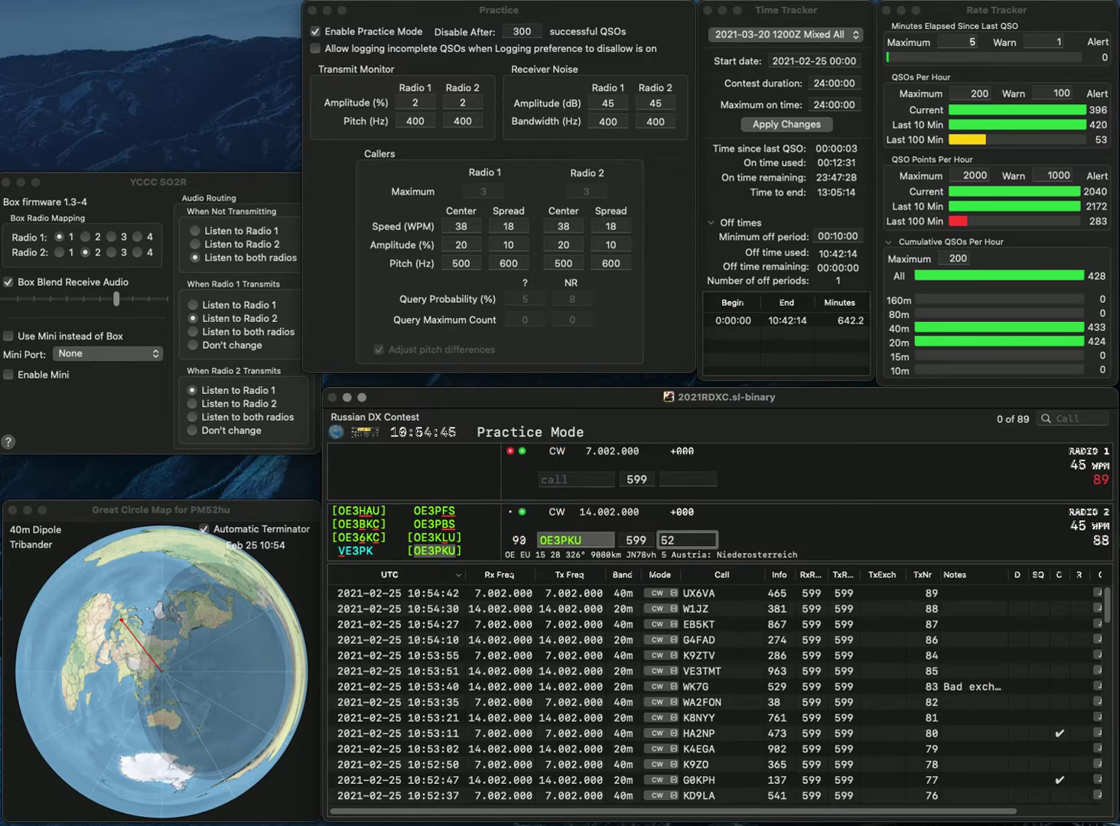
{"action": "type", "text": "0"}
{"action": "key", "text": "Return"}
{"action": "type", "text": "DT"}
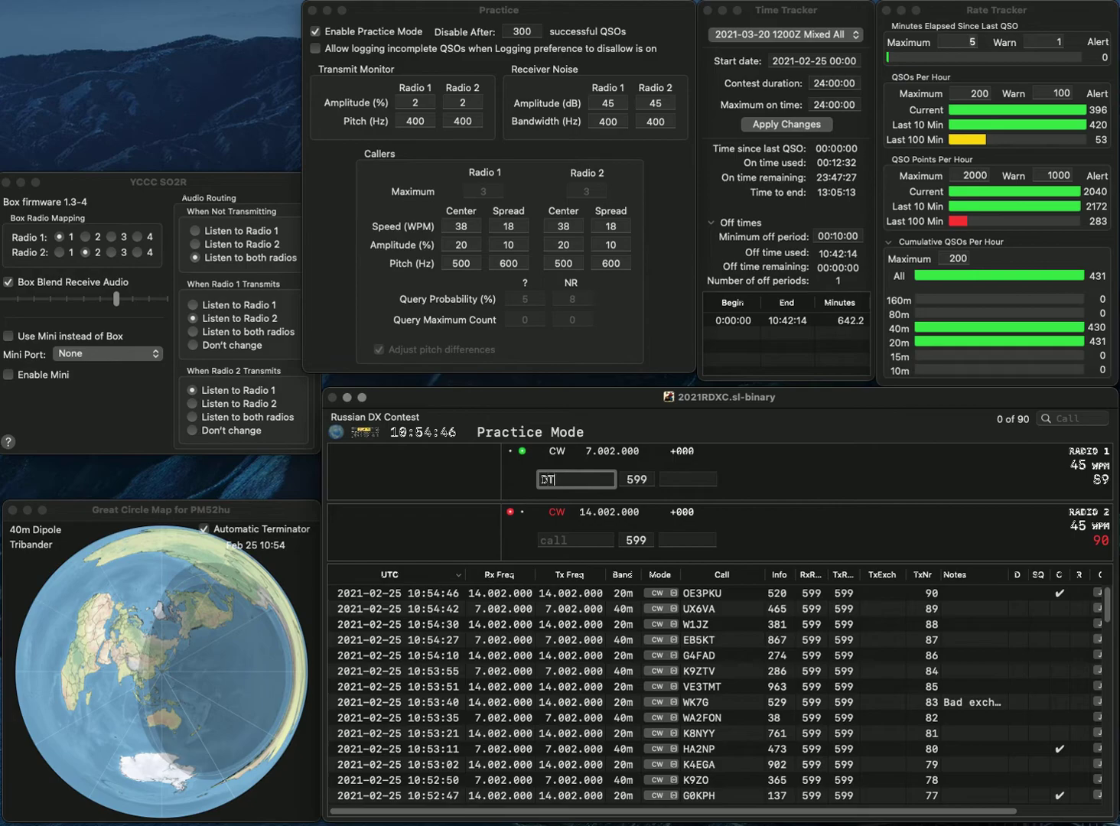
{"action": "type", "text": "P"}
{"action": "key", "text": "Left"}
{"action": "key", "text": "Left"}
{"action": "type", "text": "O4"}
{"action": "key", "text": "Return"}
Step: Enter the Radio 2 caller as OK1CO and answer with the exchange
{"action": "left_click", "coordinate": [542, 539]}
{"action": "type", "text": "OK1CO"}
{"action": "key", "text": "Return"}
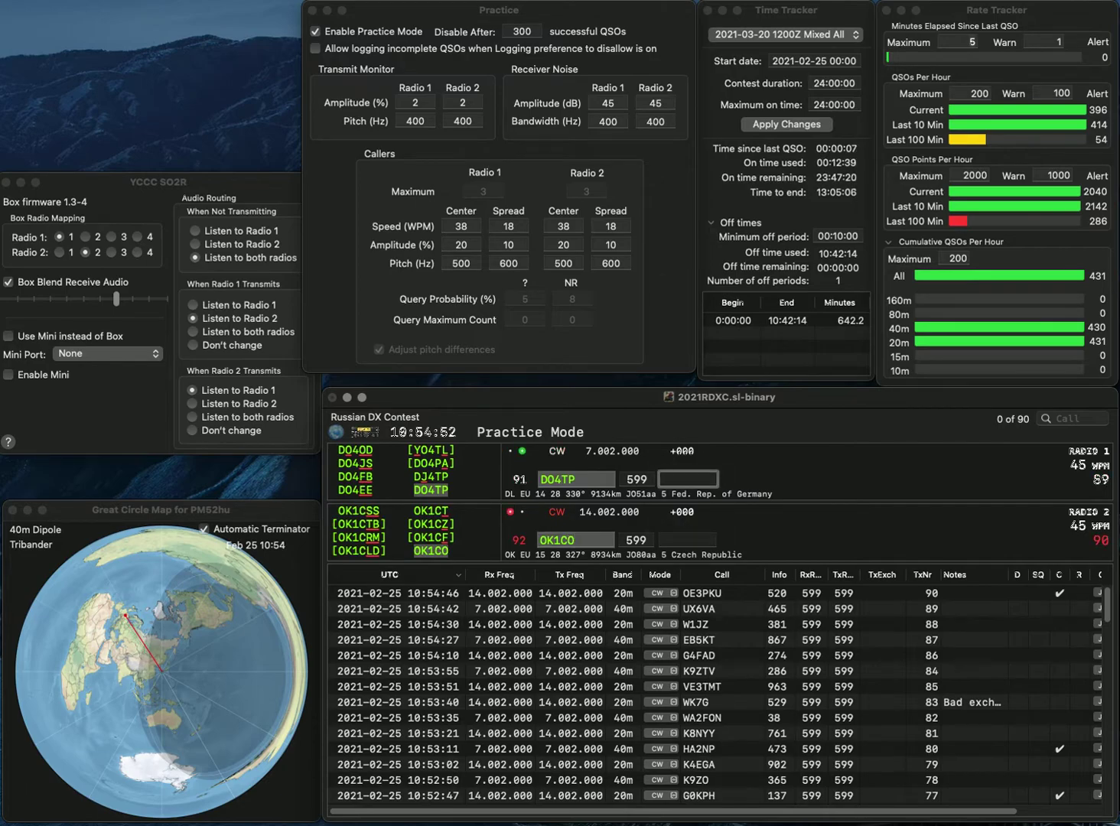
Step: Log DO4TP with exchange 529 on Radio 1 and OK1CO with exchange 463 on Radio 2
{"action": "type", "text": "52"}
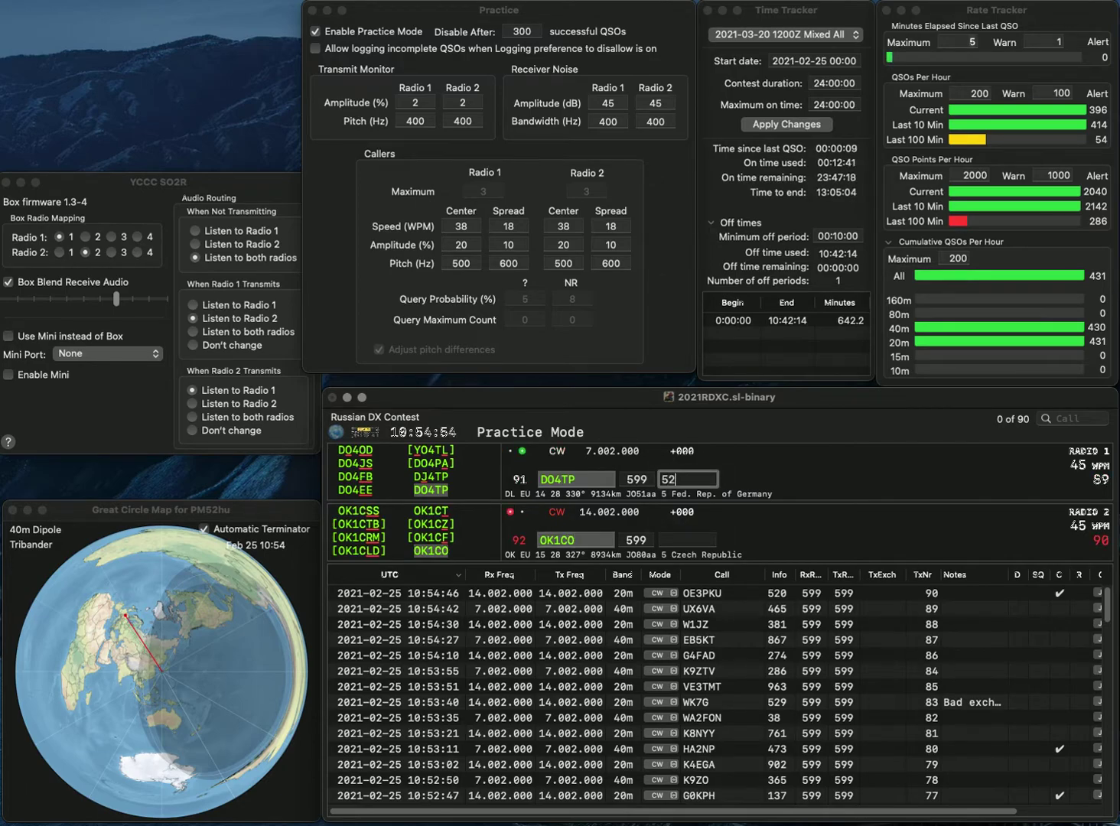
{"action": "key", "text": "Return"}
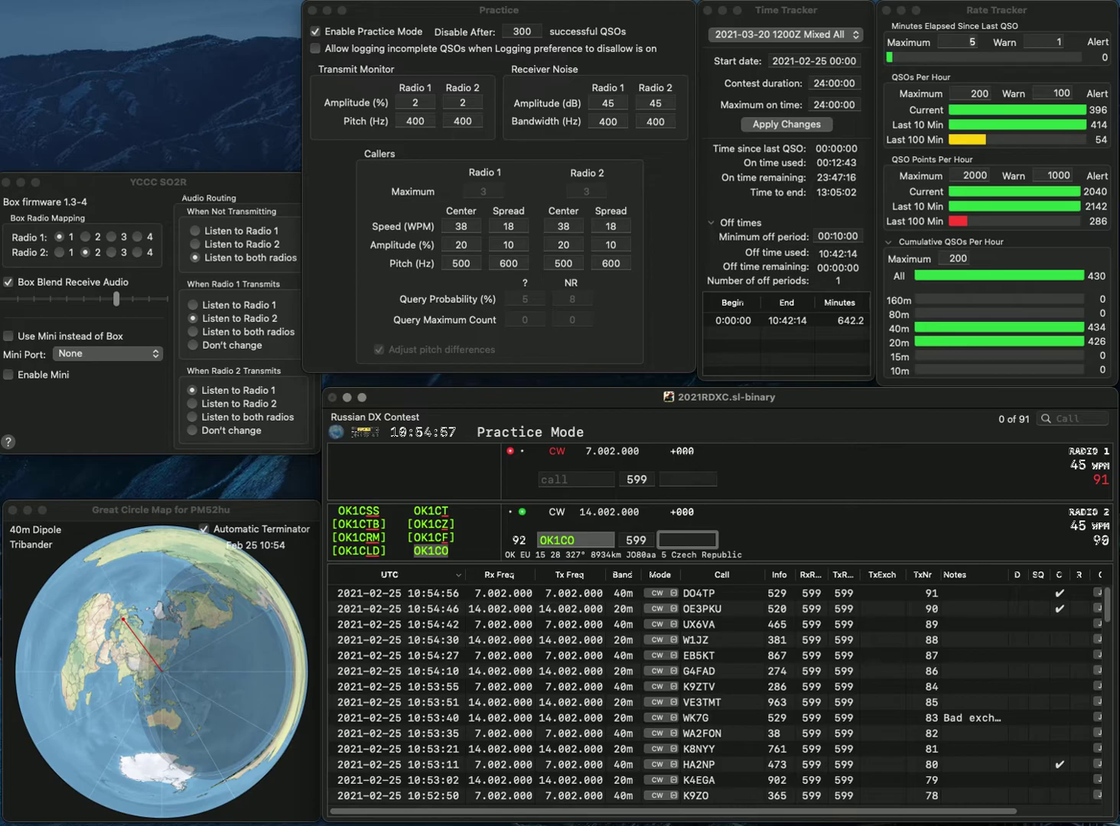
{"action": "type", "text": "46"}
{"action": "key", "text": "Return"}
Step: Enter K5ZX as the Radio 1 caller and K3SSS as the Radio 2 caller, answering each with the exchange
{"action": "type", "text": "K5ZX"}
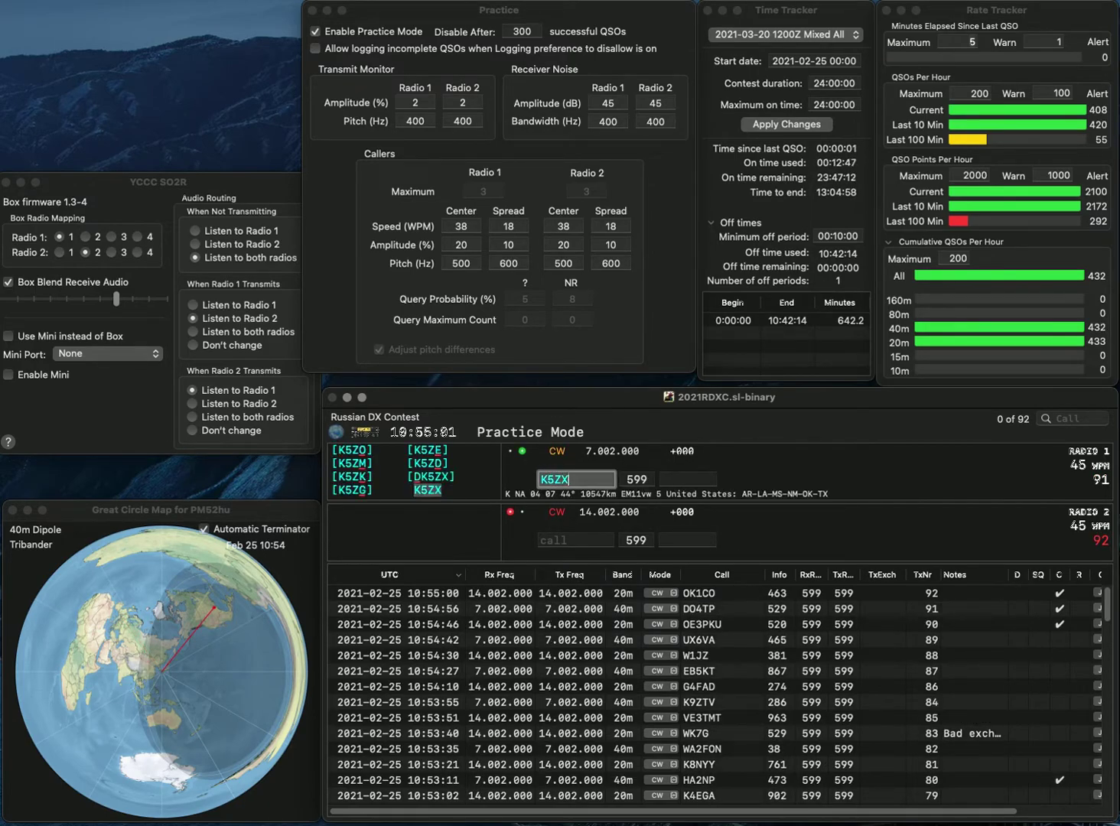
{"action": "key", "text": "Return"}
{"action": "type", "text": "K"}
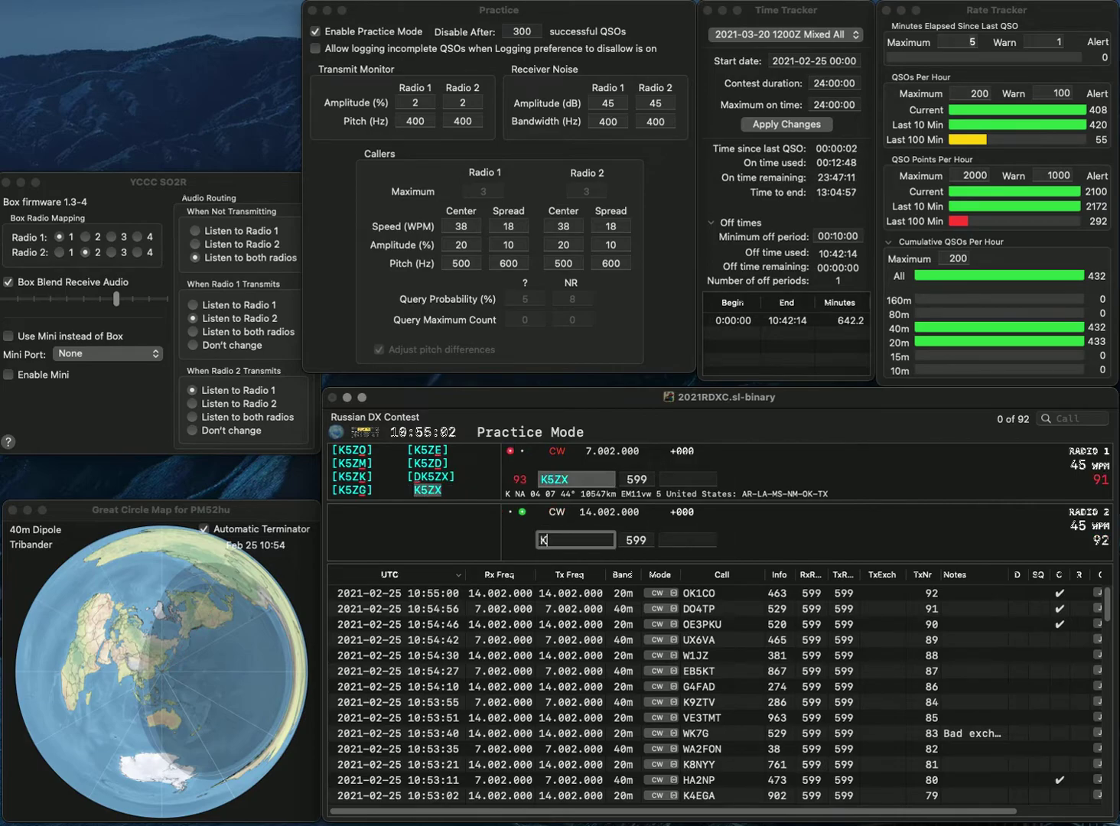
{"action": "type", "text": "3SSS"}
{"action": "key", "text": "Return"}
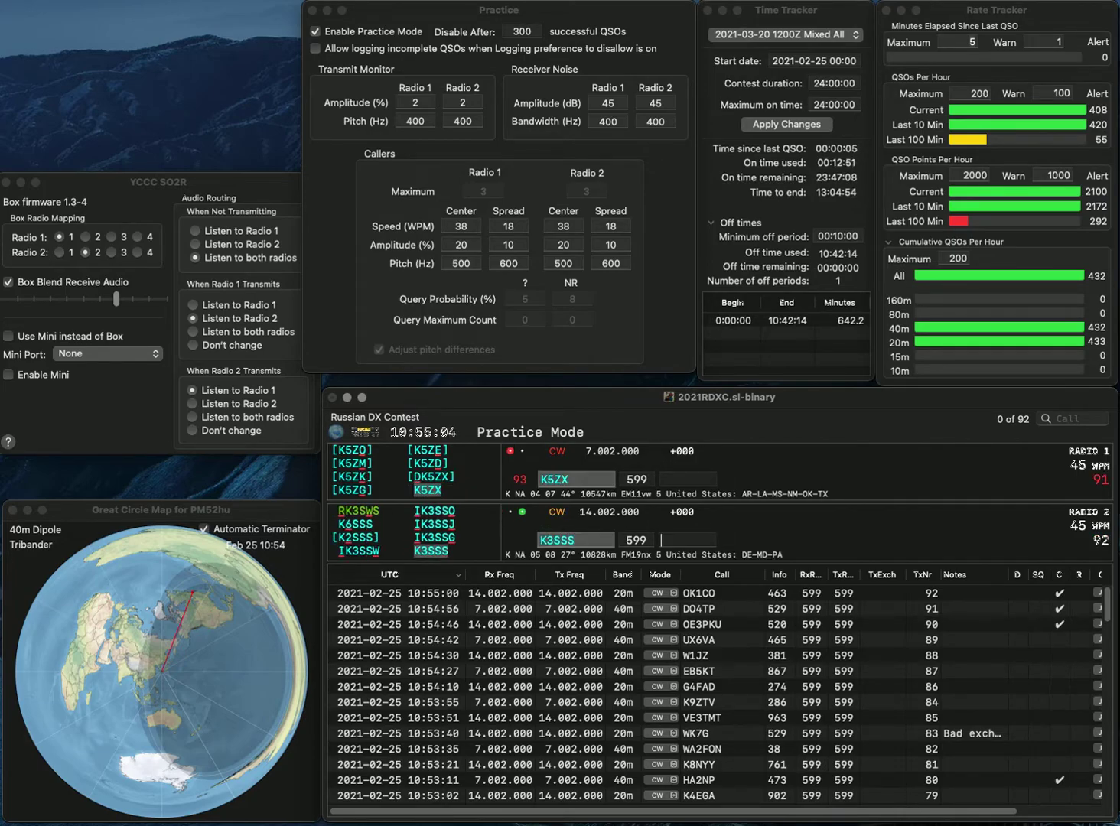
Step: Log K5ZX with exchange 617 on Radio 1 and K3SSS with exchange 485 on Radio 2
{"action": "key", "text": "space"}
{"action": "type", "text": "617"}
{"action": "key", "text": "Return"}
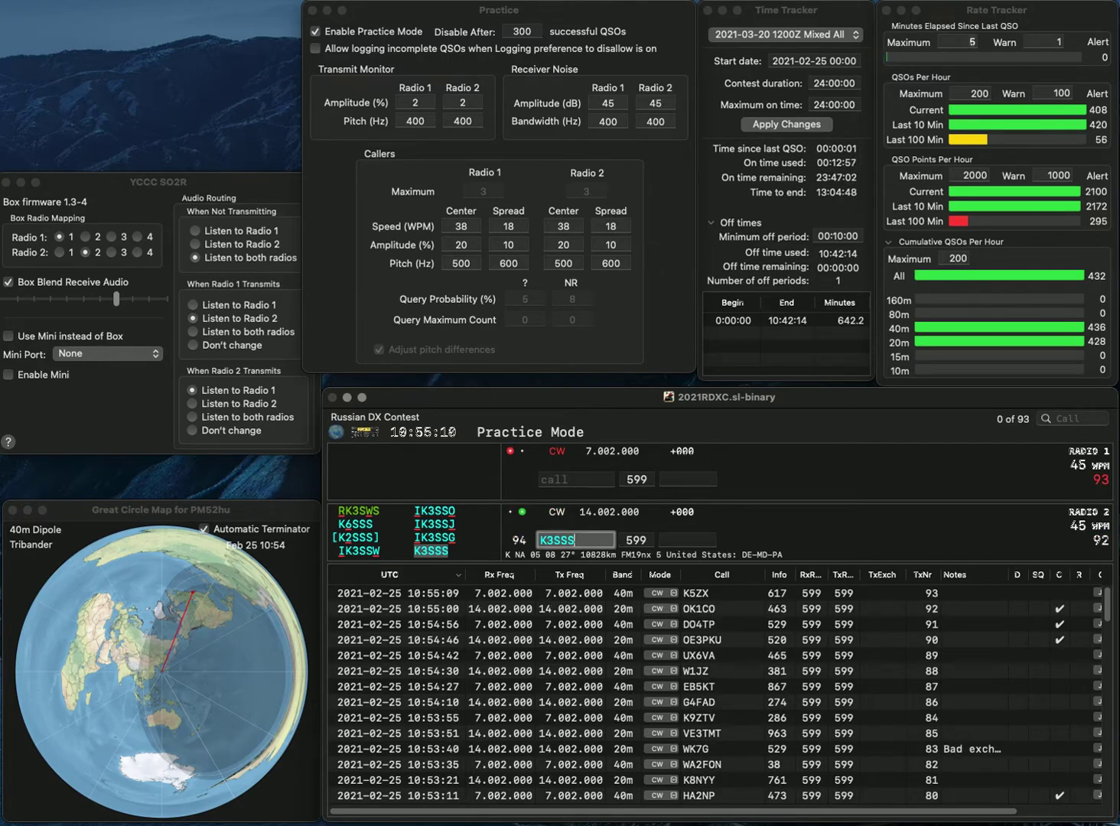
{"action": "type", "text": "485"}
{"action": "key", "text": "Return"}
Step: Enter the partial call EDYQ on Radio 1 and KB3P on Radio 2, answering each caller
{"action": "type", "text": "EDYQ"}
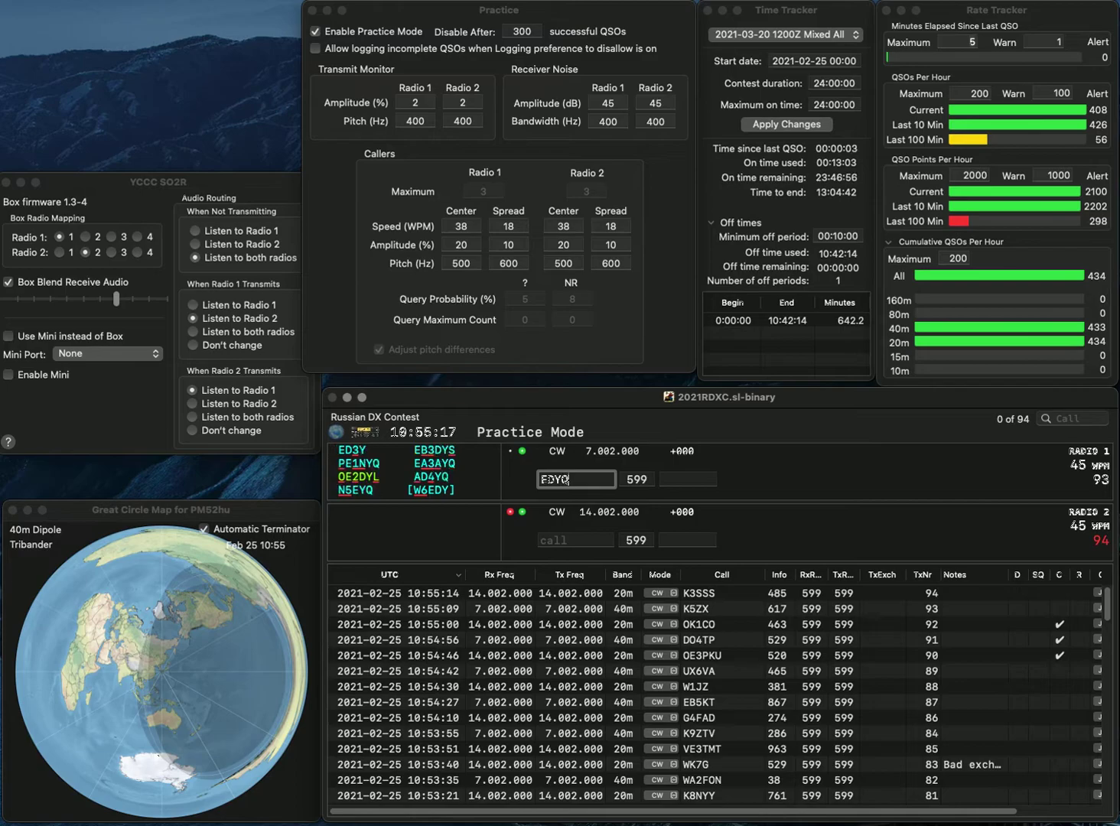
{"action": "key", "text": "Return"}
{"action": "type", "text": "KB3P"}
{"action": "key", "text": "Return"}
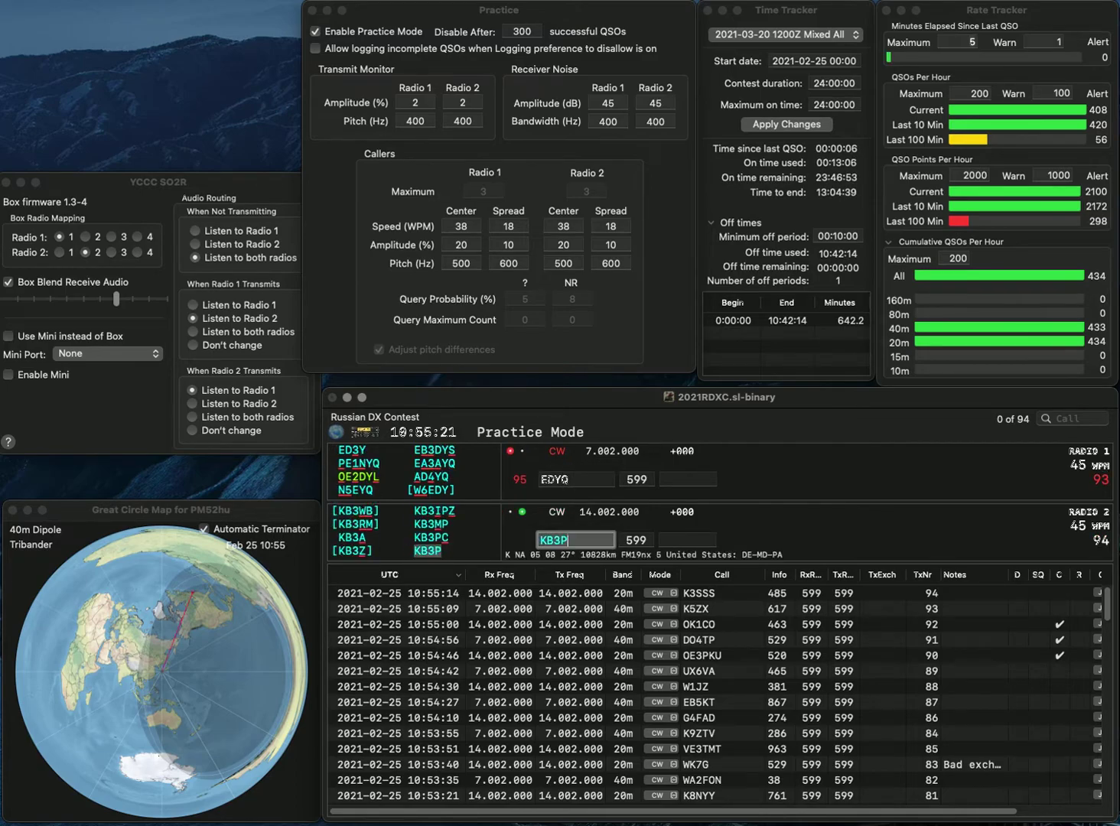
Step: Correct the Radio 1 caller to N3YQG and answer with the exchange
{"action": "key", "text": "BackSpace"}
{"action": "key", "text": "BackSpace"}
{"action": "type", "text": "N3E"}
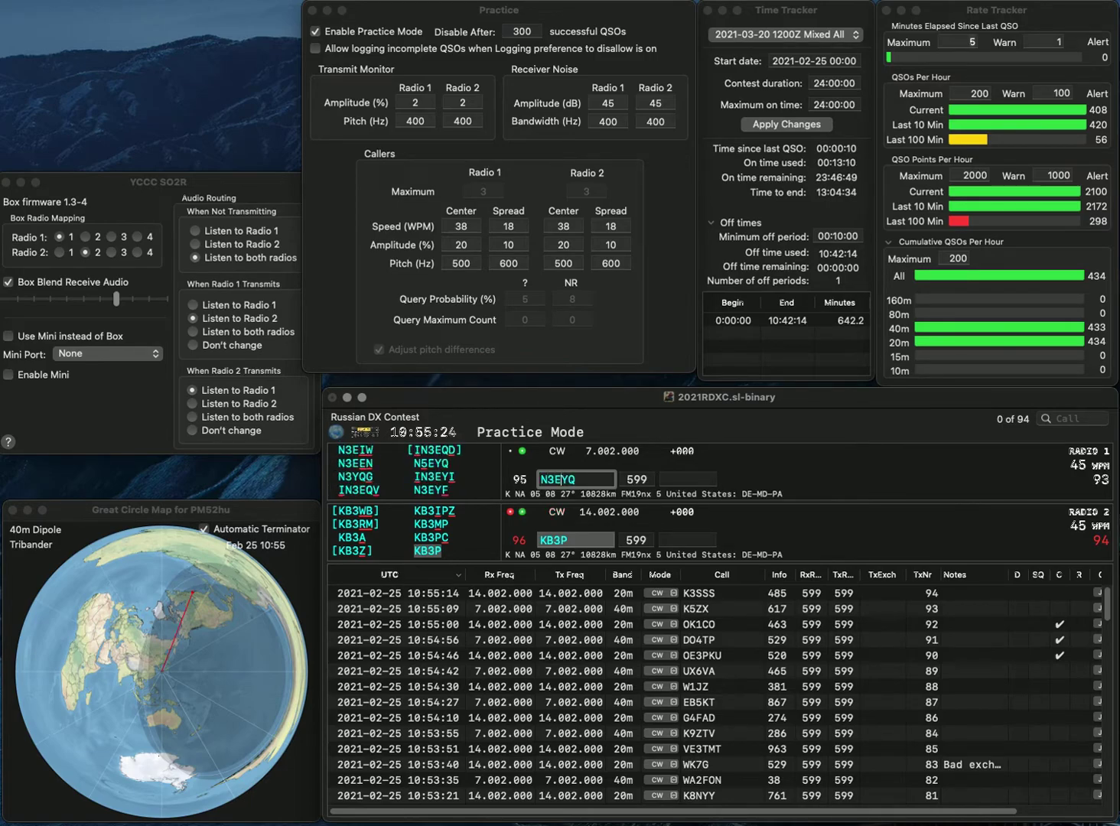
{"action": "key", "text": "BackSpace"}
{"action": "key", "text": "Delete"}
{"action": "key", "text": "Right"}
{"action": "type", "text": "G"}
{"action": "key", "text": "Return"}
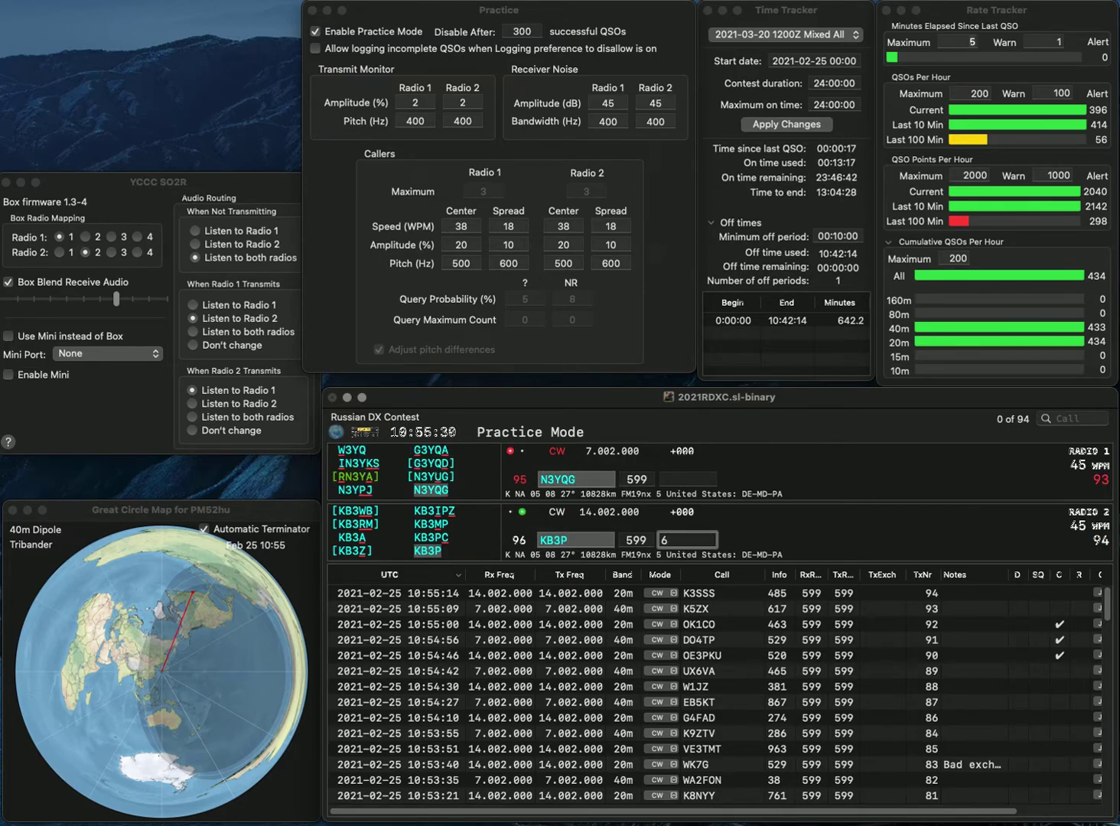
Step: Log KB3P with exchange 67 on Radio 2 and N3YQG with exchange 222 on Radio 1
{"action": "type", "text": "7"}
{"action": "key", "text": "Return"}
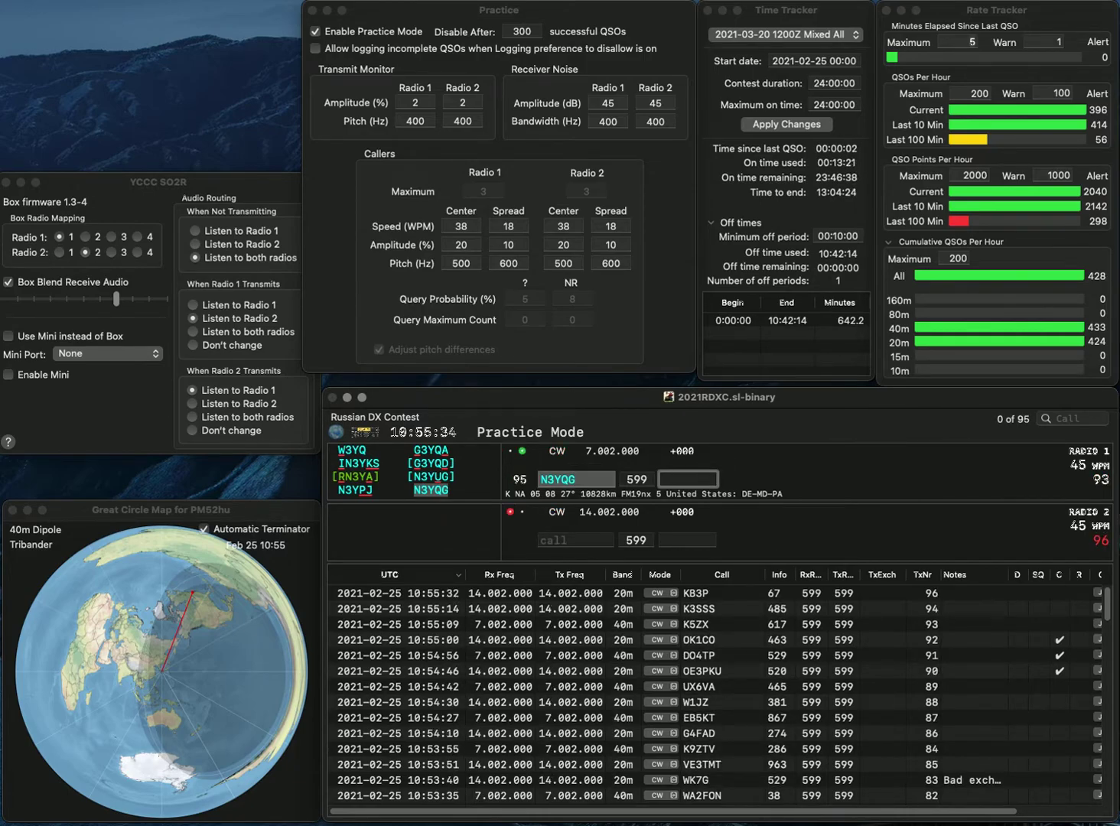
{"action": "type", "text": "222"}
{"action": "key", "text": "Return"}
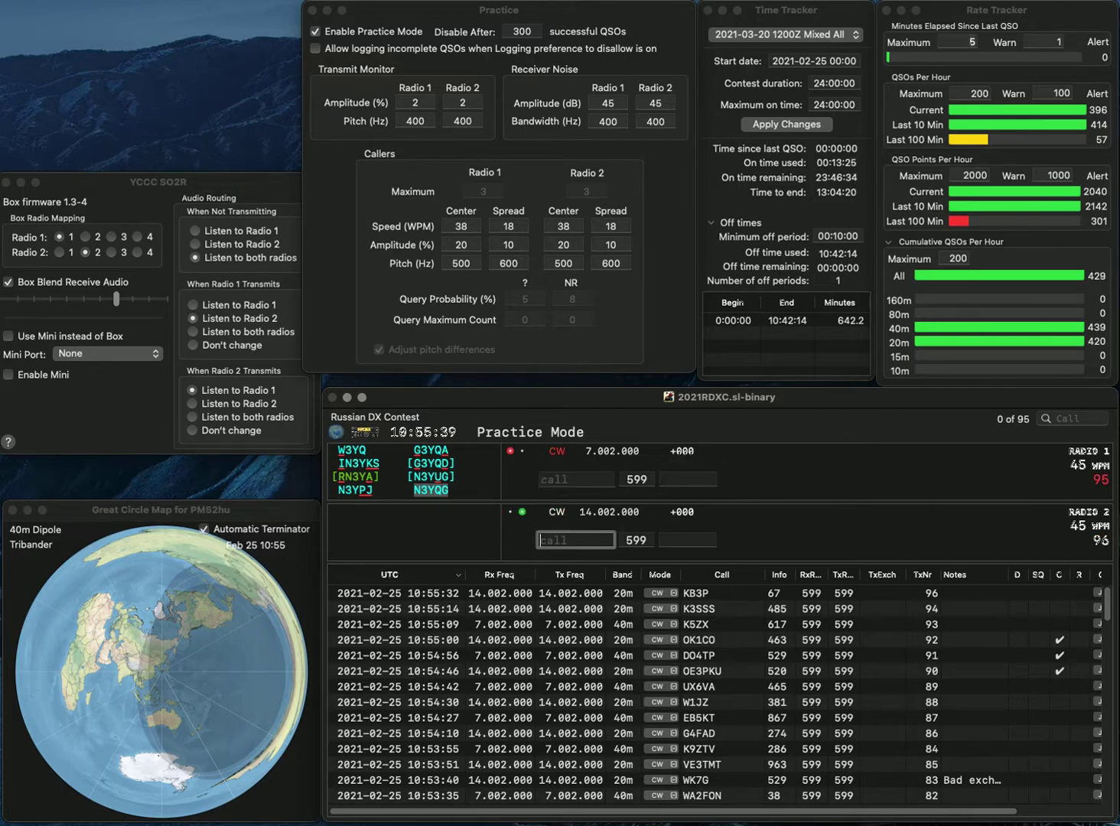
{"action": "type", "text": "SP"}
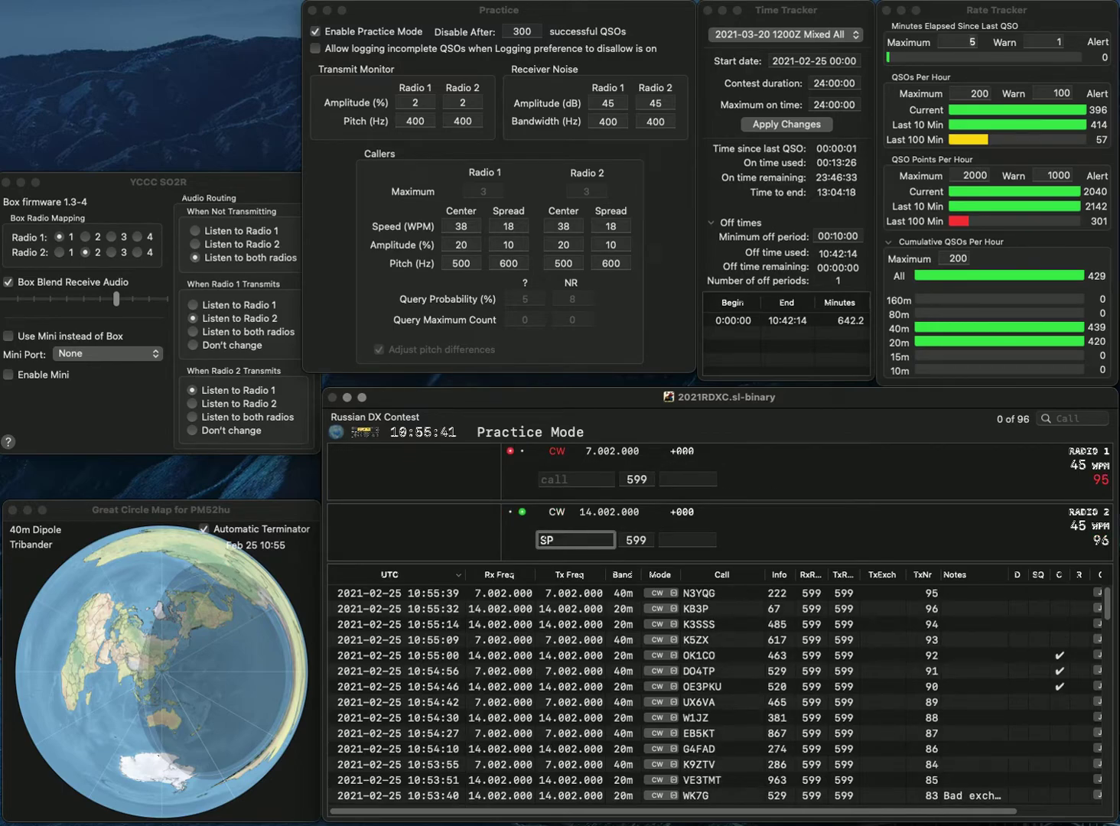
{"action": "type", "text": "8FMP"}
{"action": "key", "text": "Return"}
{"action": "type", "text": "4W"}
{"action": "key", "text": "BackSpace"}
{"action": "type", "text": "JAV"}
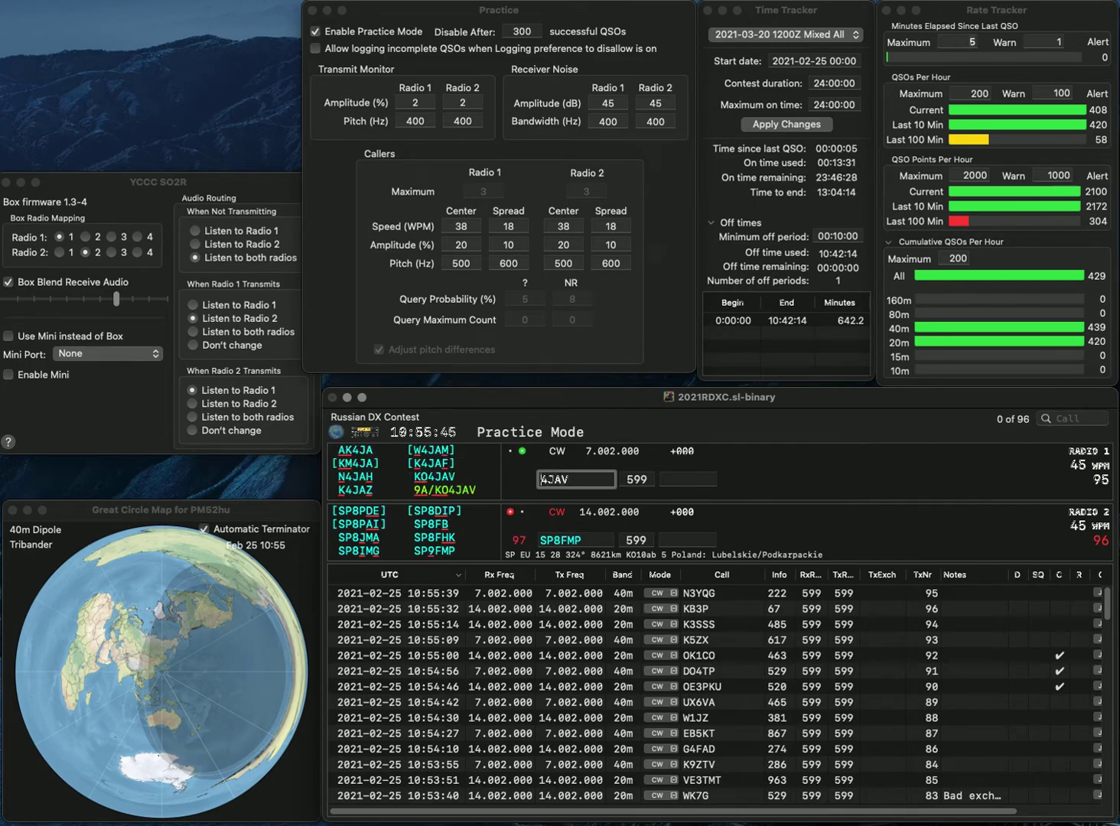
{"action": "key", "text": "Home"}
{"action": "type", "text": "KO"}
{"action": "key", "text": "Return"}
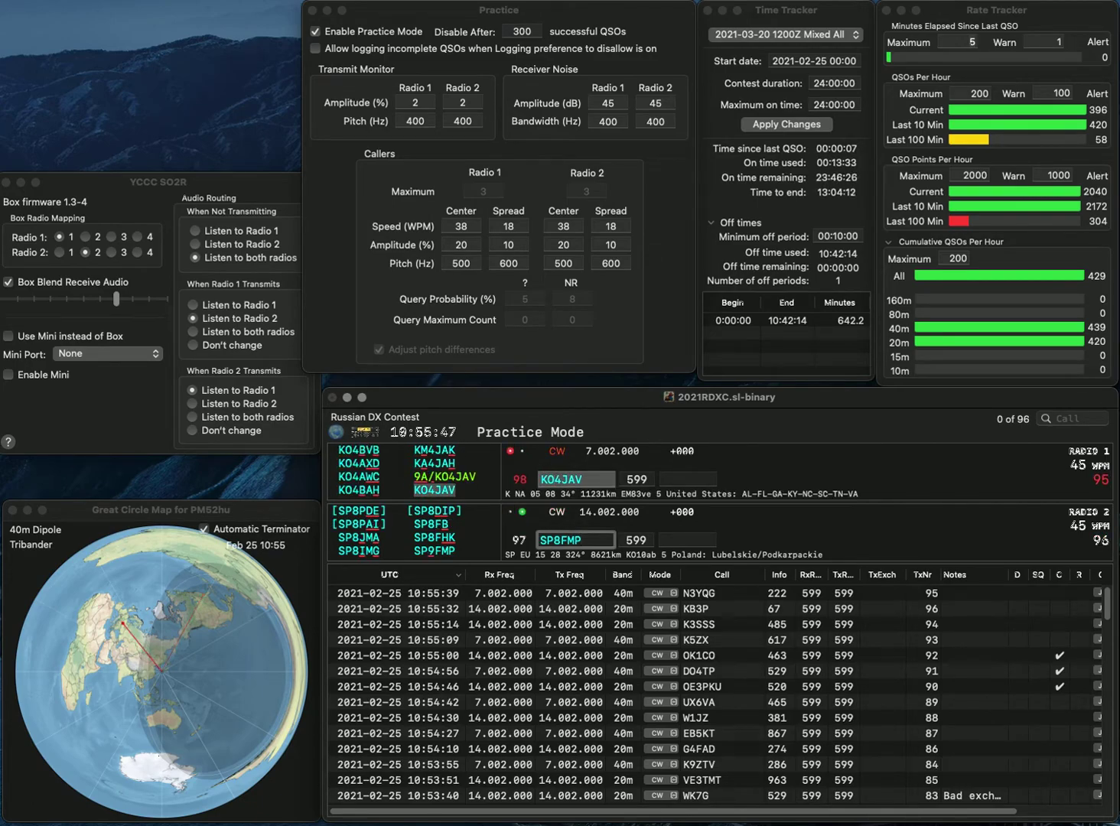
{"action": "key", "text": "Left"}
{"action": "key", "text": "Left"}
{"action": "key", "text": "BackSpace"}
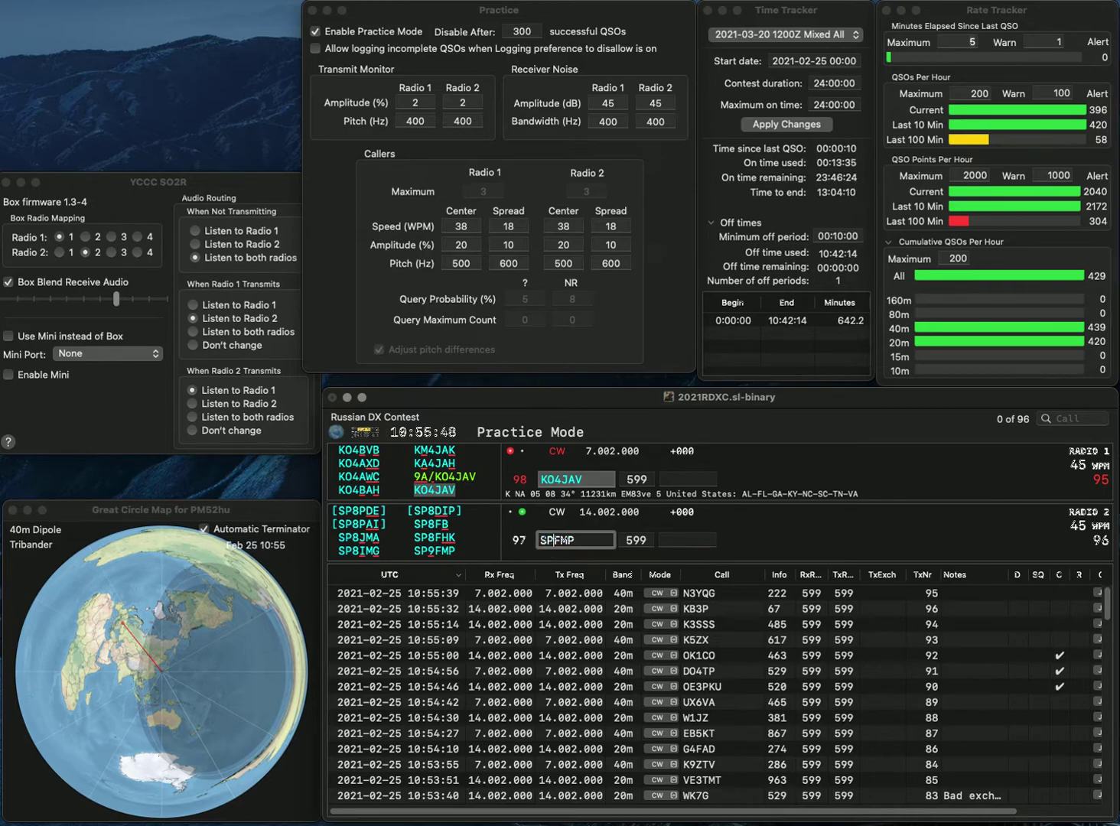
{"action": "type", "text": "9"}
{"action": "key", "text": "Return"}
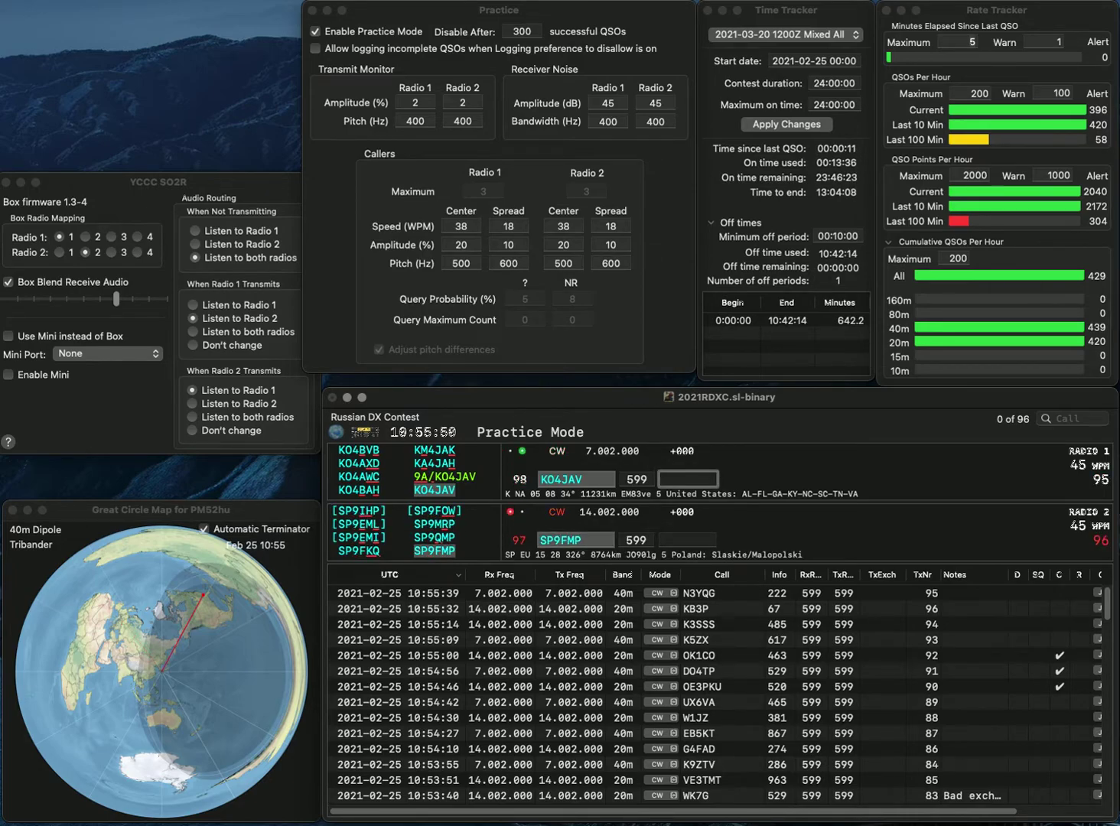
{"action": "type", "text": "292"}
{"action": "key", "text": "Return"}
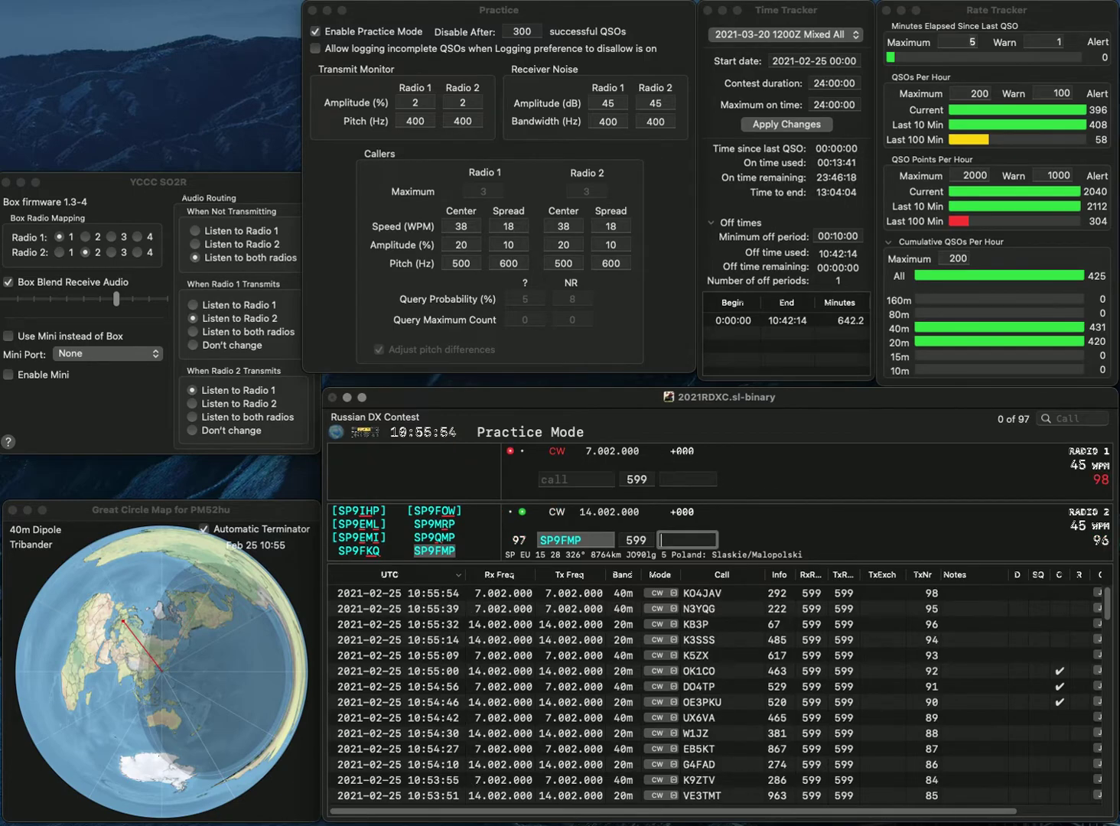
{"action": "type", "text": "145"}
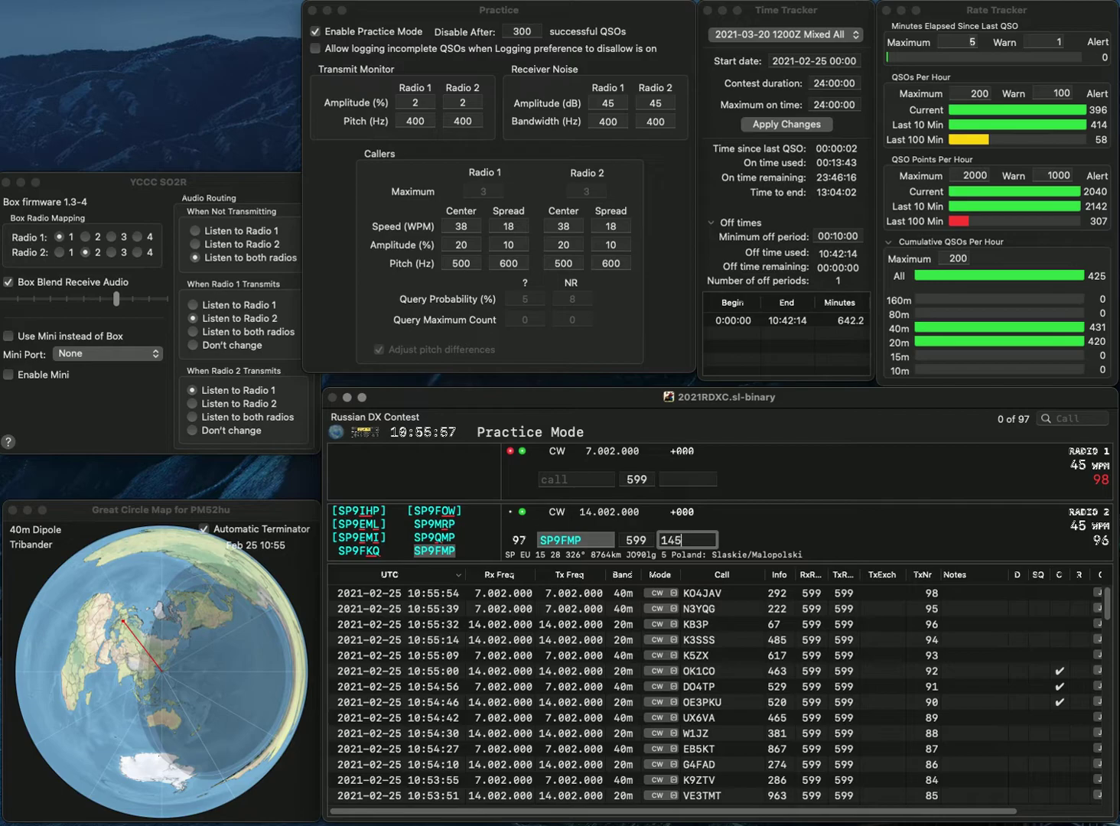
{"action": "key", "text": "Return"}
{"action": "type", "text": "K"}
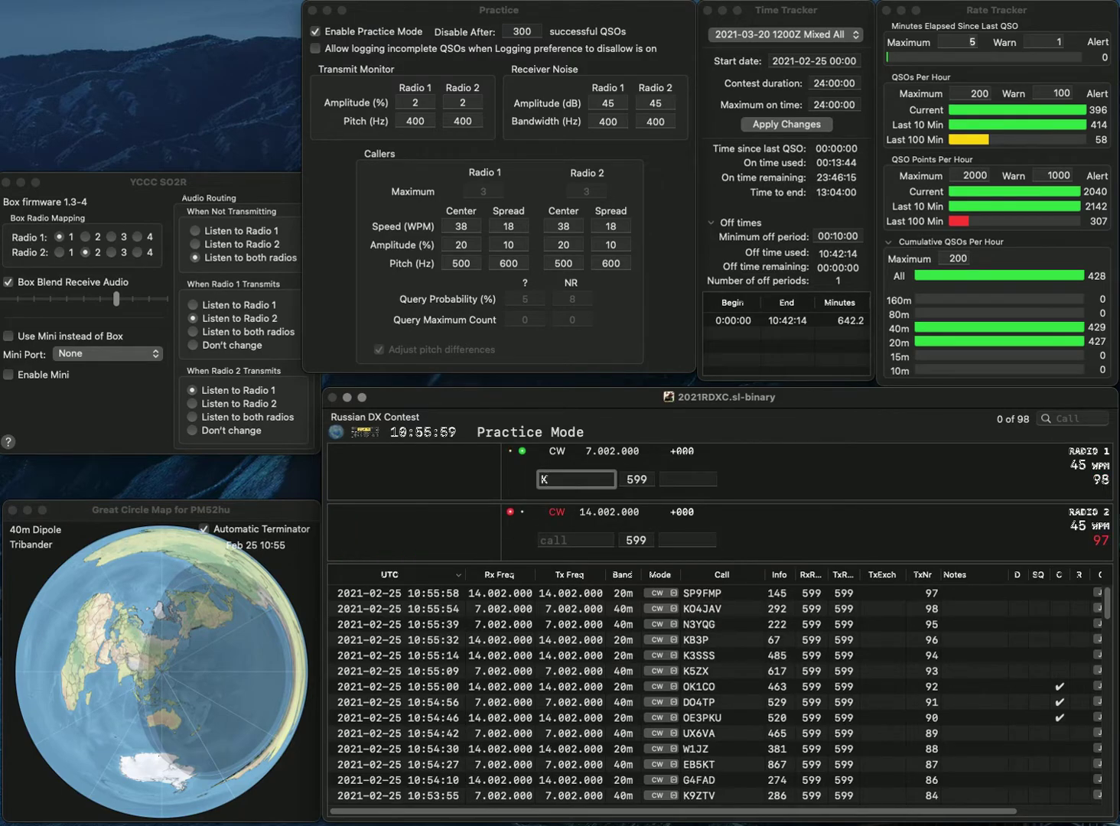
{"action": "type", "text": "0RK"}
{"action": "key", "text": "Return"}
{"action": "type", "text": "K"}
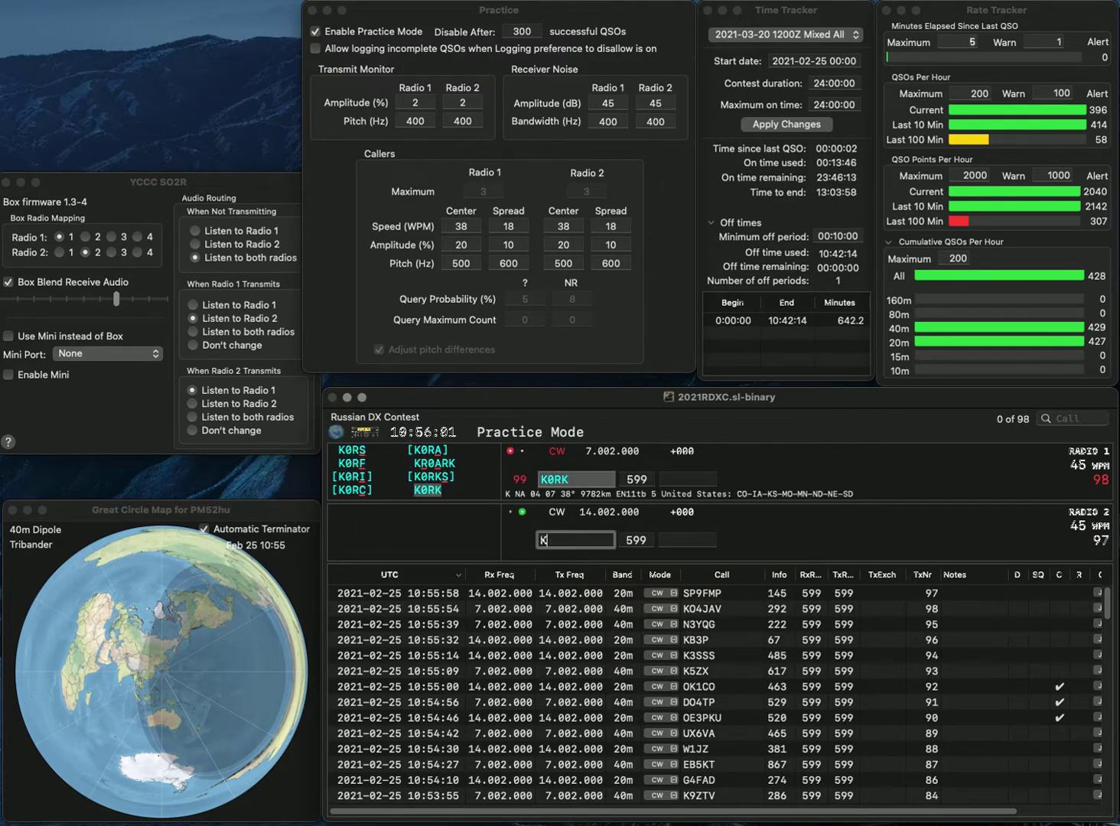
{"action": "type", "text": "Q4P"}
{"action": "key", "text": "Return"}
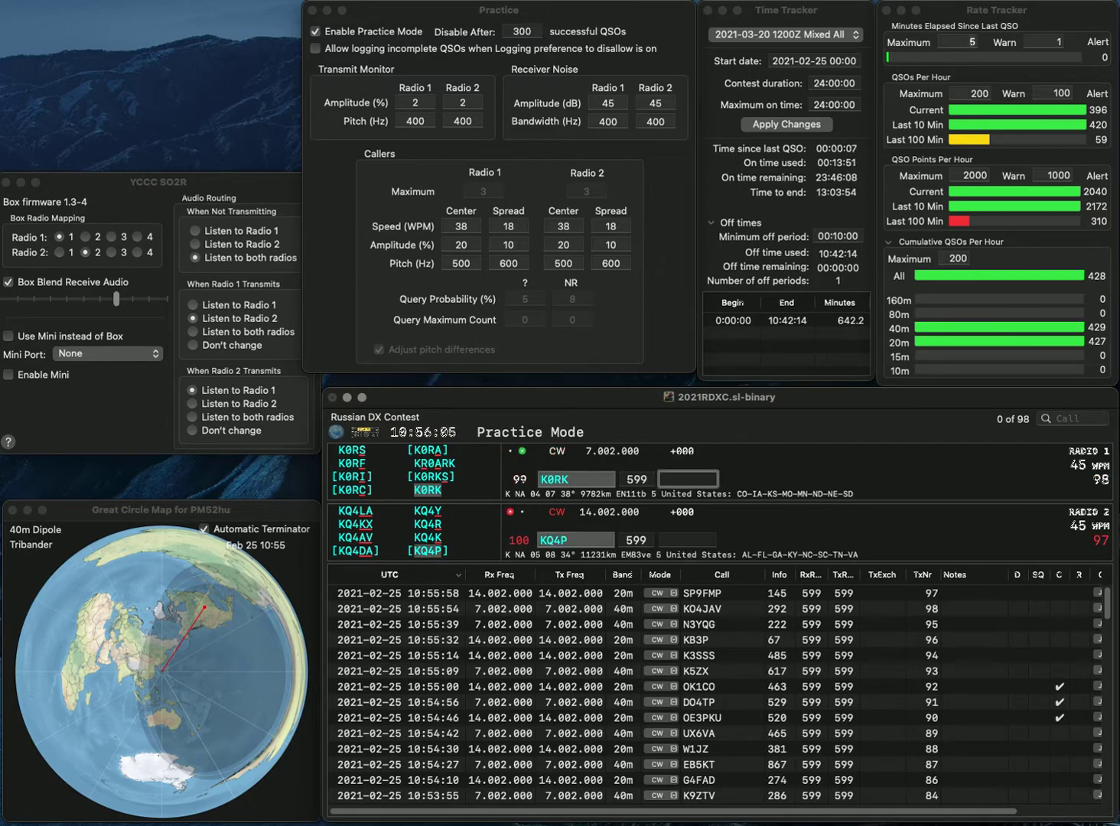
{"action": "type", "text": "448"}
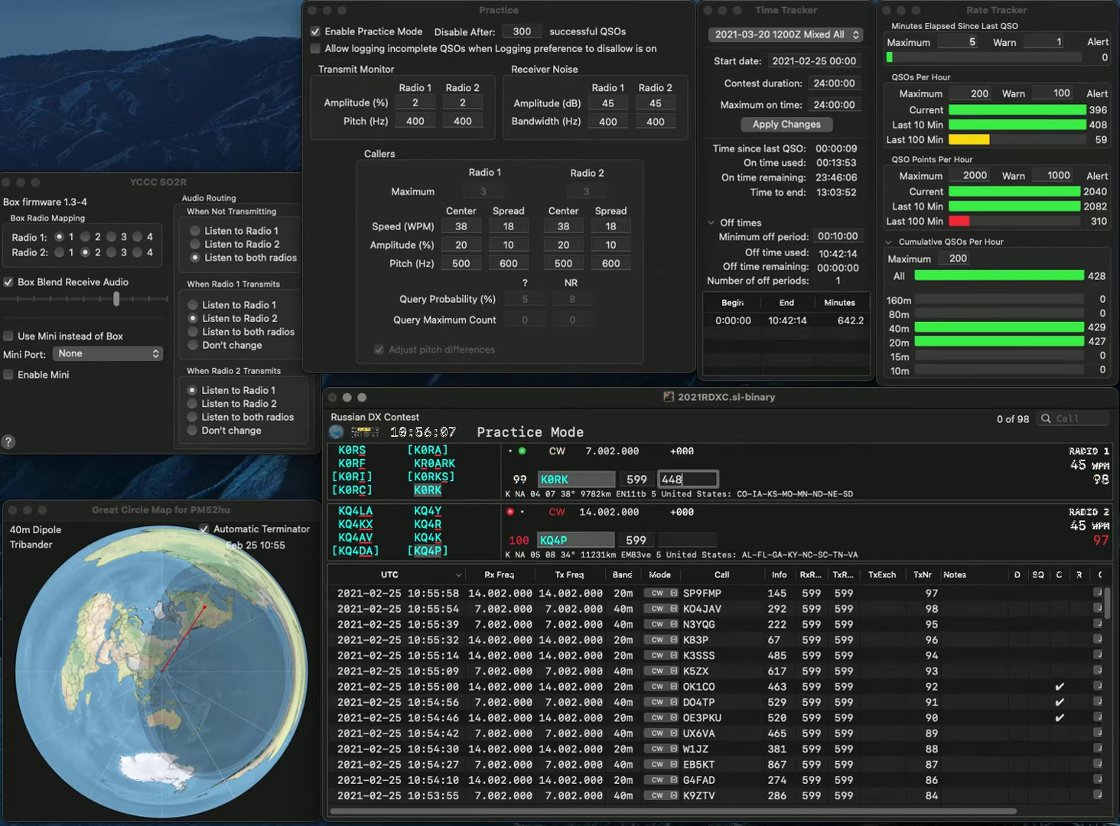
{"action": "key", "text": "Return"}
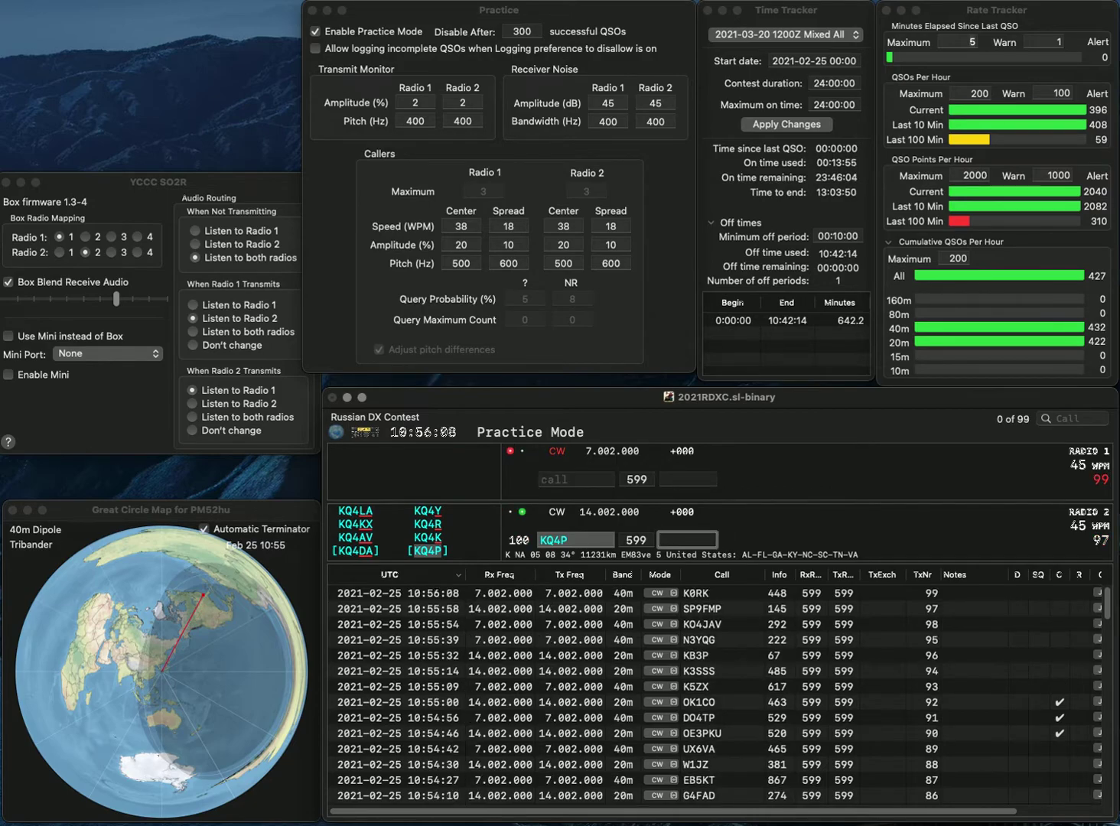
{"action": "type", "text": "61"}
{"action": "key", "text": "Return"}
{"action": "type", "text": "W4RYW"}
{"action": "key", "text": "Return"}
{"action": "type", "text": "HB9E"}
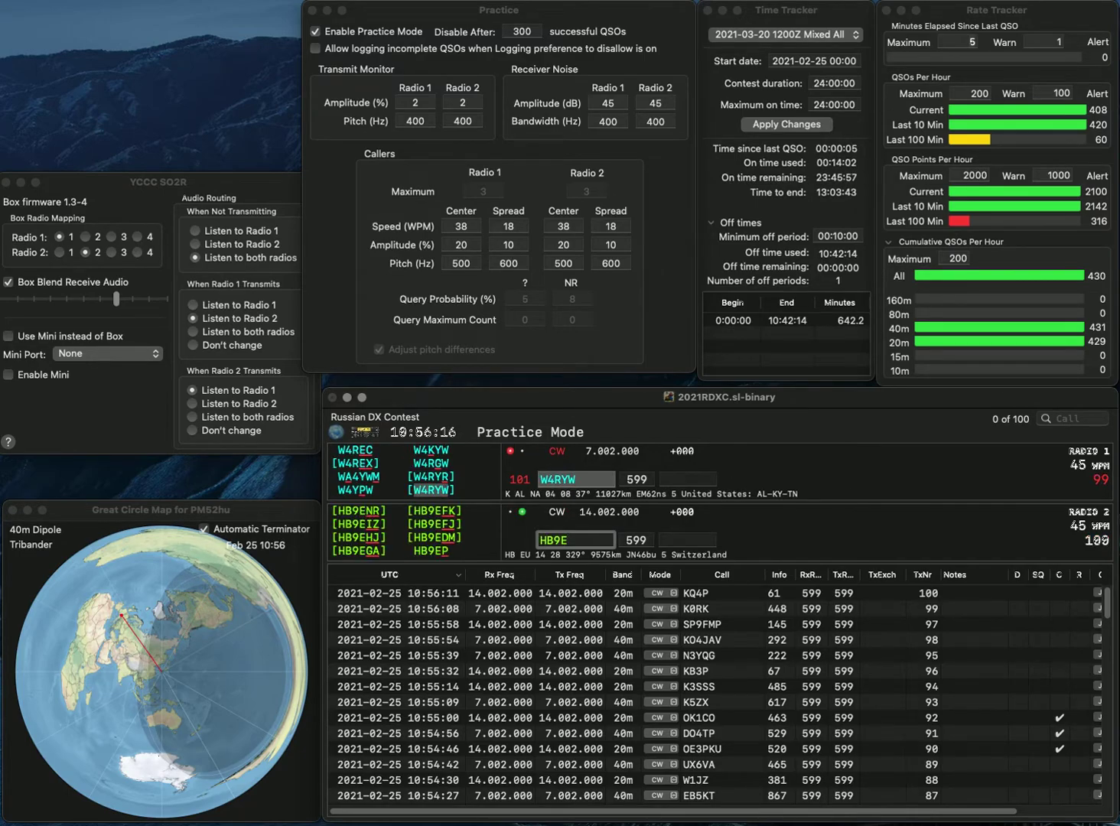
{"action": "key", "text": "BackSpace"}
{"action": "key", "text": "Return"}
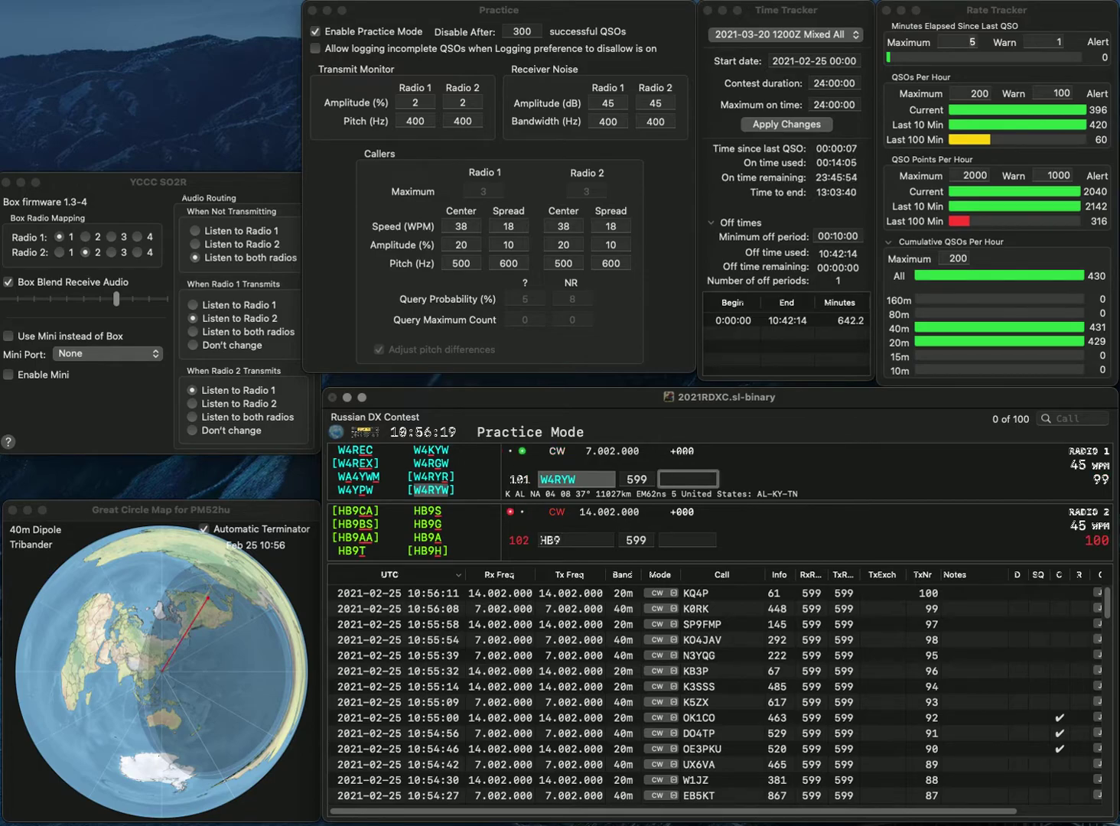
{"action": "type", "text": "852"}
{"action": "key", "text": "Return"}
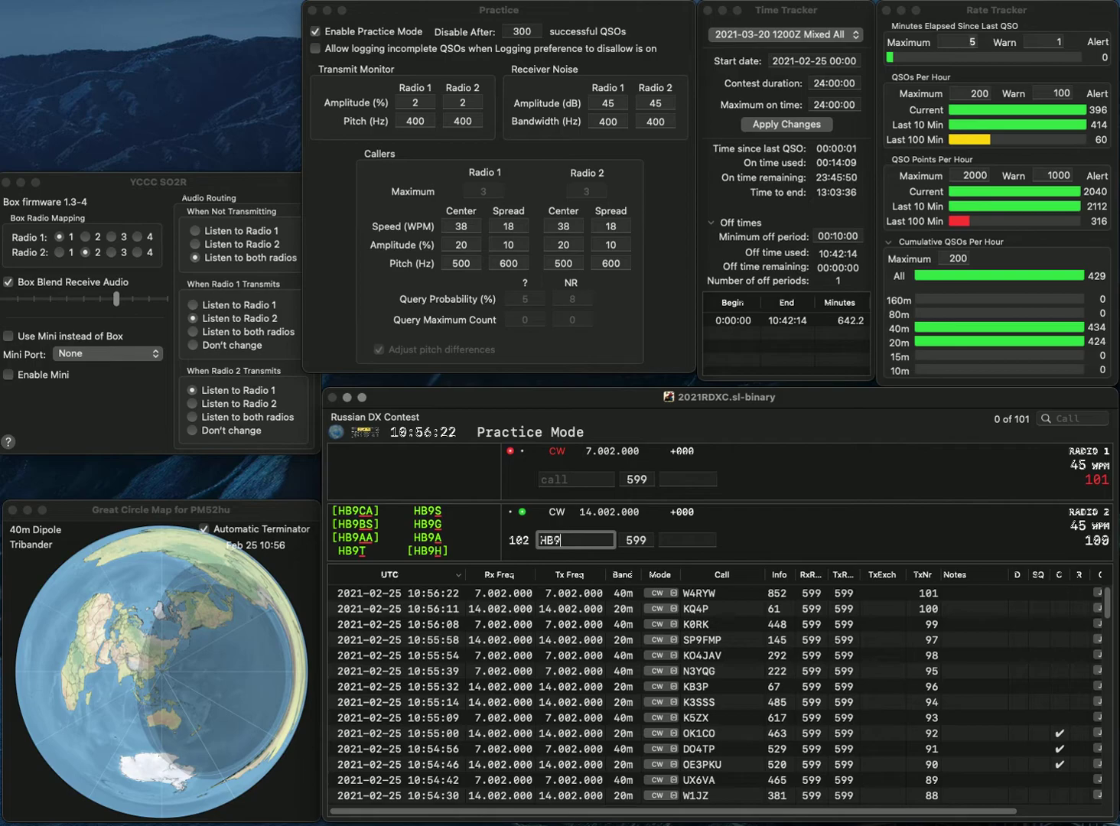
{"action": "type", "text": "IQG"}
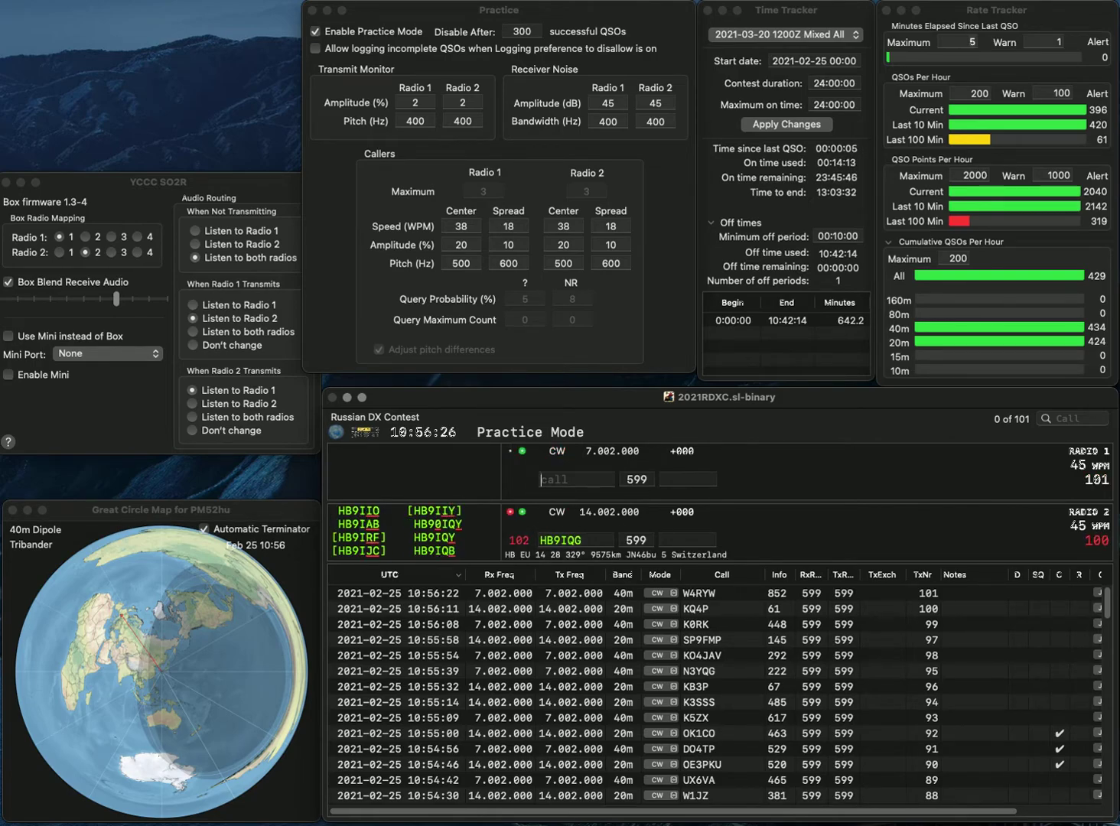
{"action": "key", "text": "BackSpace"}
{"action": "type", "text": "B"}
{"action": "key", "text": "Return"}
{"action": "type", "text": "DL1LHW"}
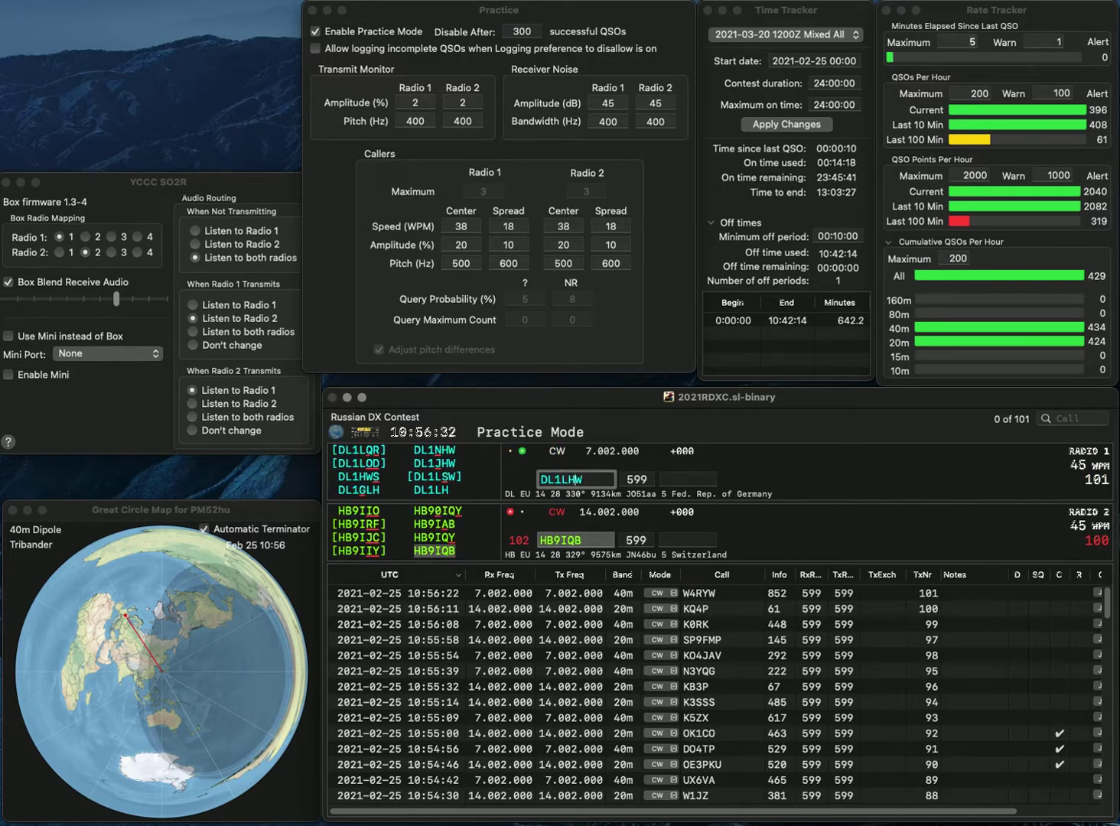
{"action": "key", "text": "BackSpace"}
{"action": "key", "text": "BackSpace"}
{"action": "type", "text": "SW"}
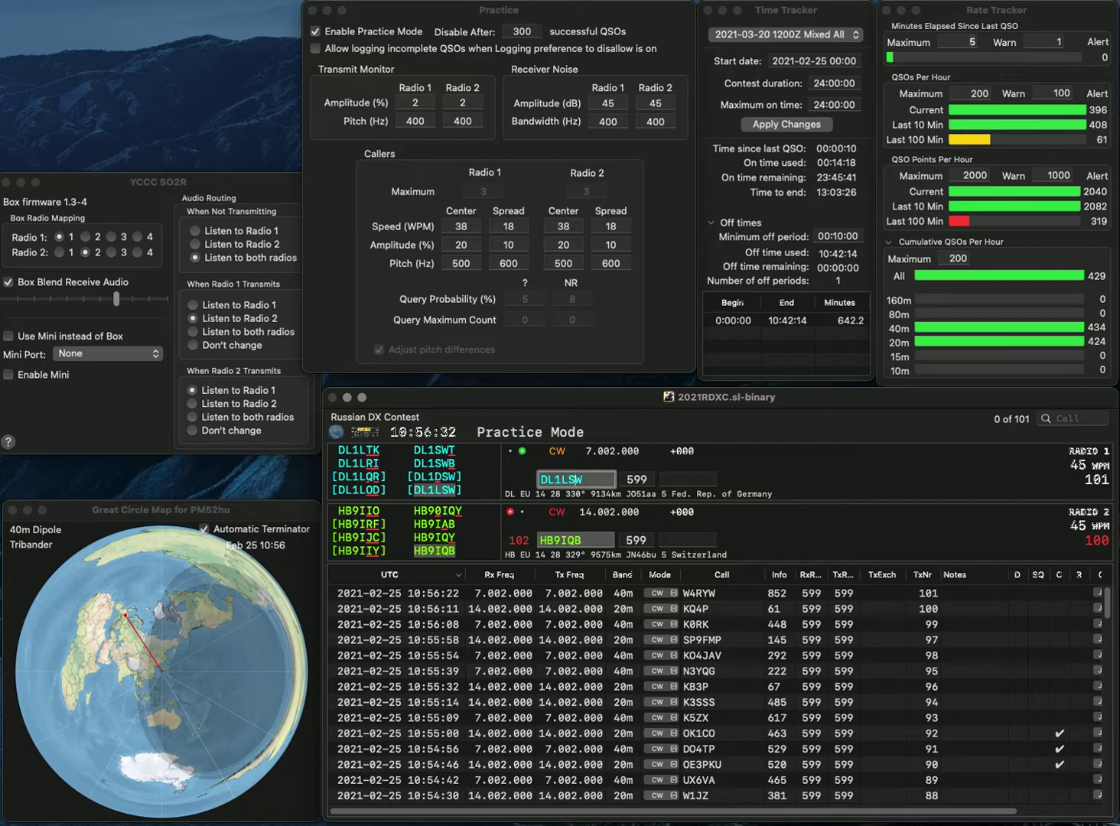
{"action": "key", "text": "Return"}
Step: Log HB9IQB with exchange 98 on Radio 2 and DL1LSW with exchange 709 on Radio 1
{"action": "type", "text": "98"}
{"action": "key", "text": "Return"}
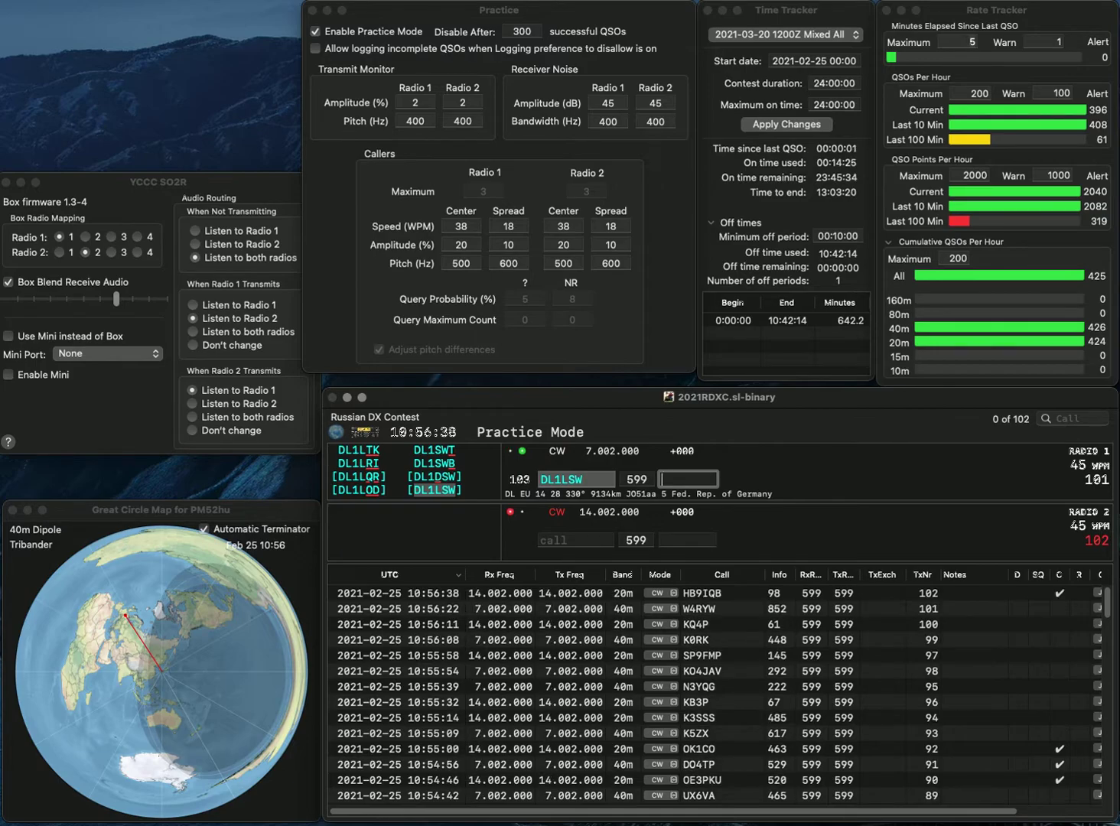
{"action": "type", "text": "709"}
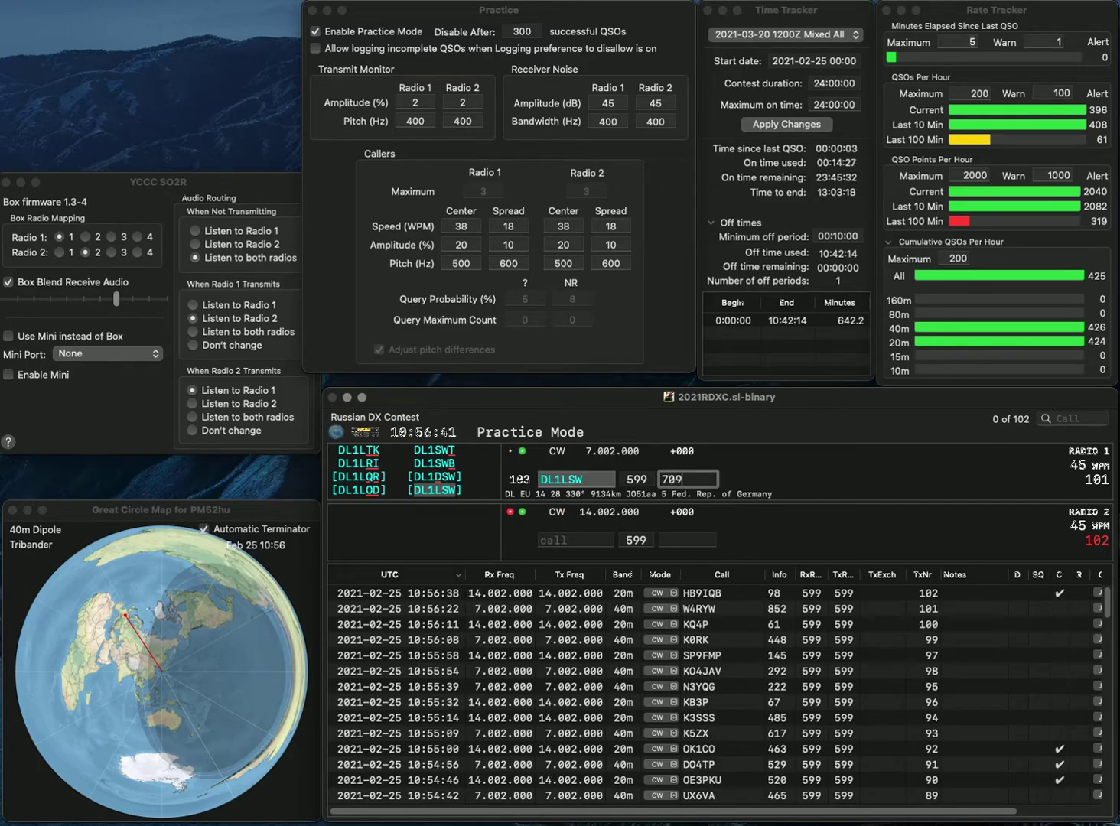
{"action": "key", "text": "Return"}
Step: Enter K1KM as the Radio 2 caller and KI5AUX as the Radio 1 caller, answering each with the exchange
{"action": "type", "text": "K1KM"}
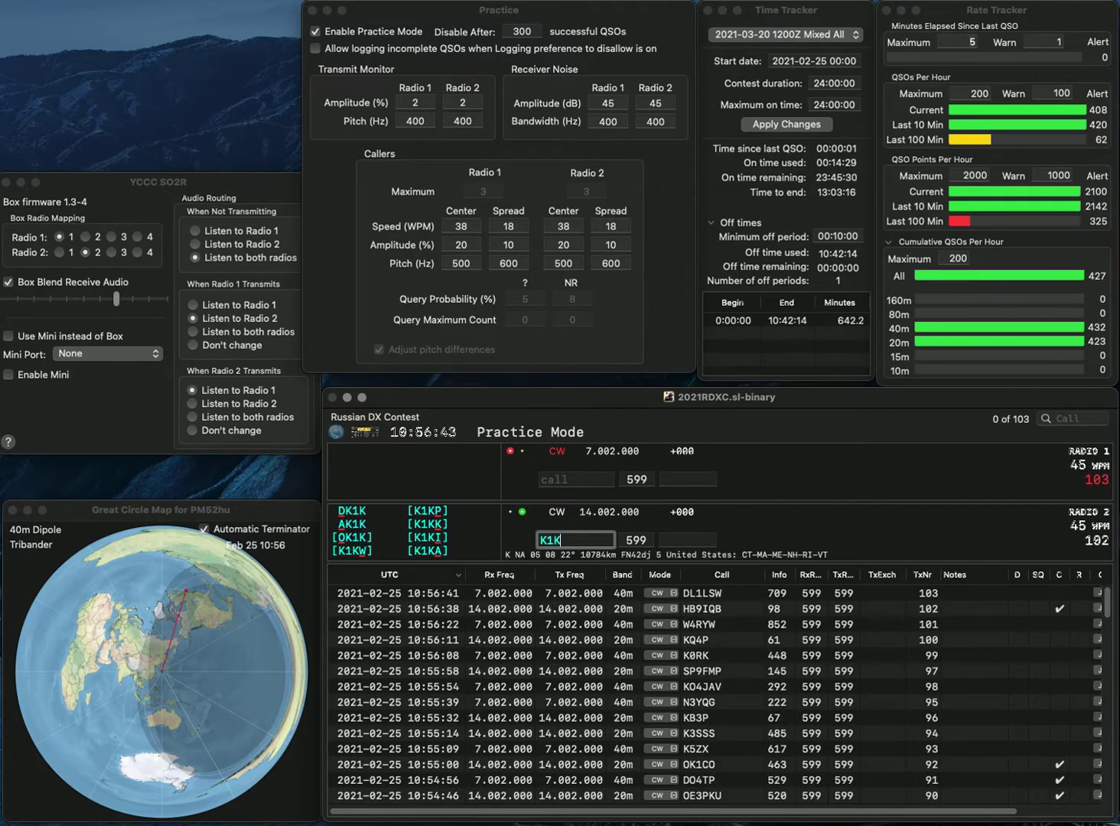
{"action": "key", "text": "Return"}
{"action": "type", "text": "KI5AUX"}
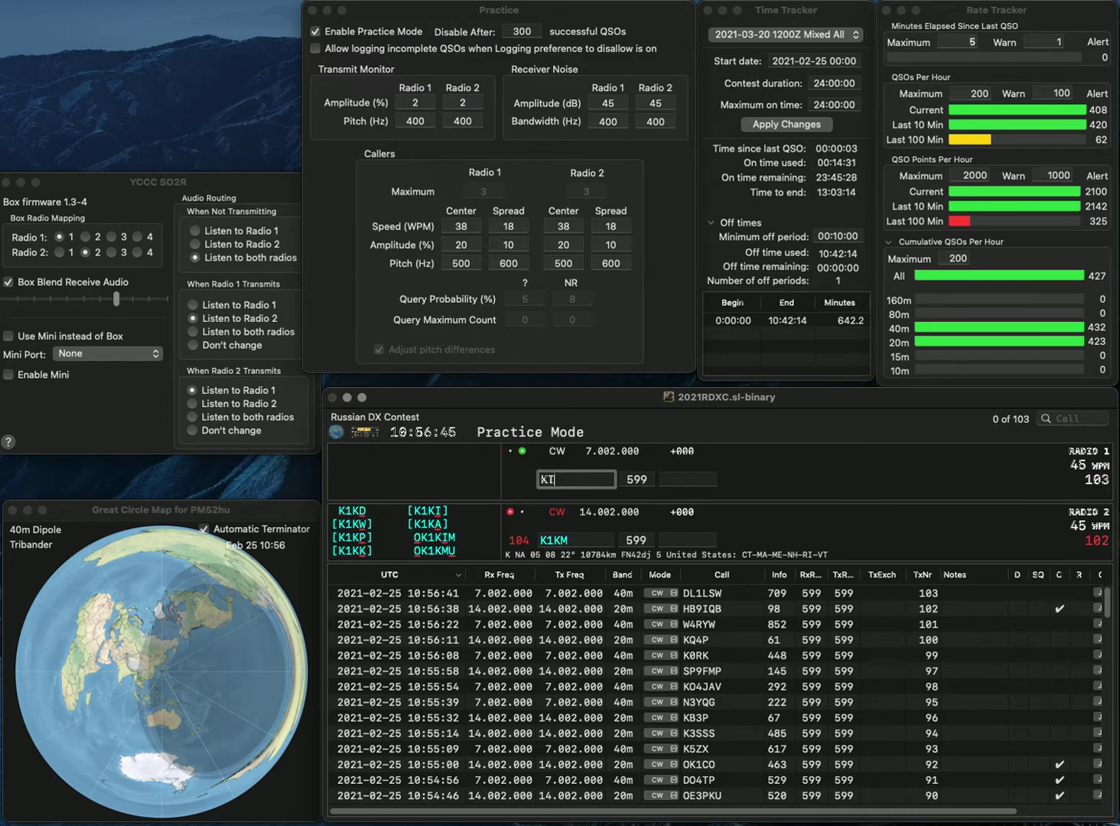
{"action": "key", "text": "Return"}
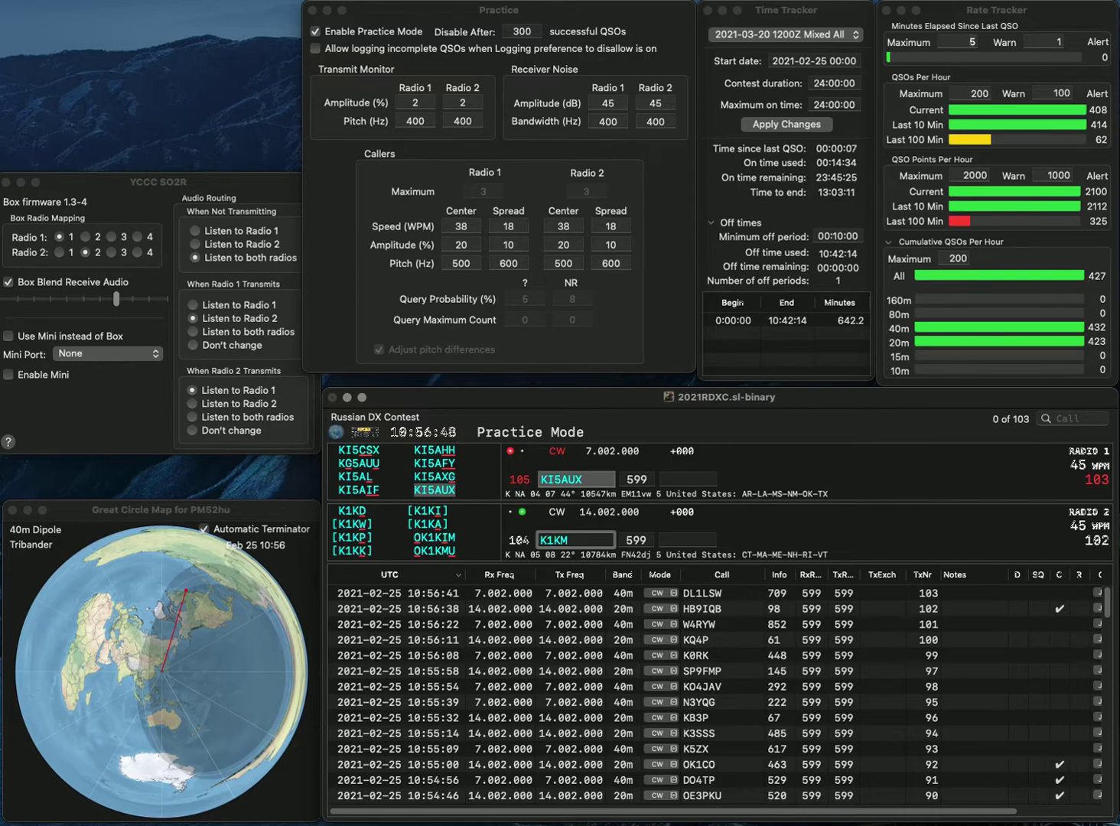
Step: Correct the Radio 2 caller to K7JKM with a new answer, and log KI5AUX with exchange 381 on Radio 1
{"action": "key", "text": "Left"}
{"action": "key", "text": "Left"}
{"action": "key", "text": "BackSpace"}
{"action": "type", "text": "7J"}
{"action": "key", "text": "Return"}
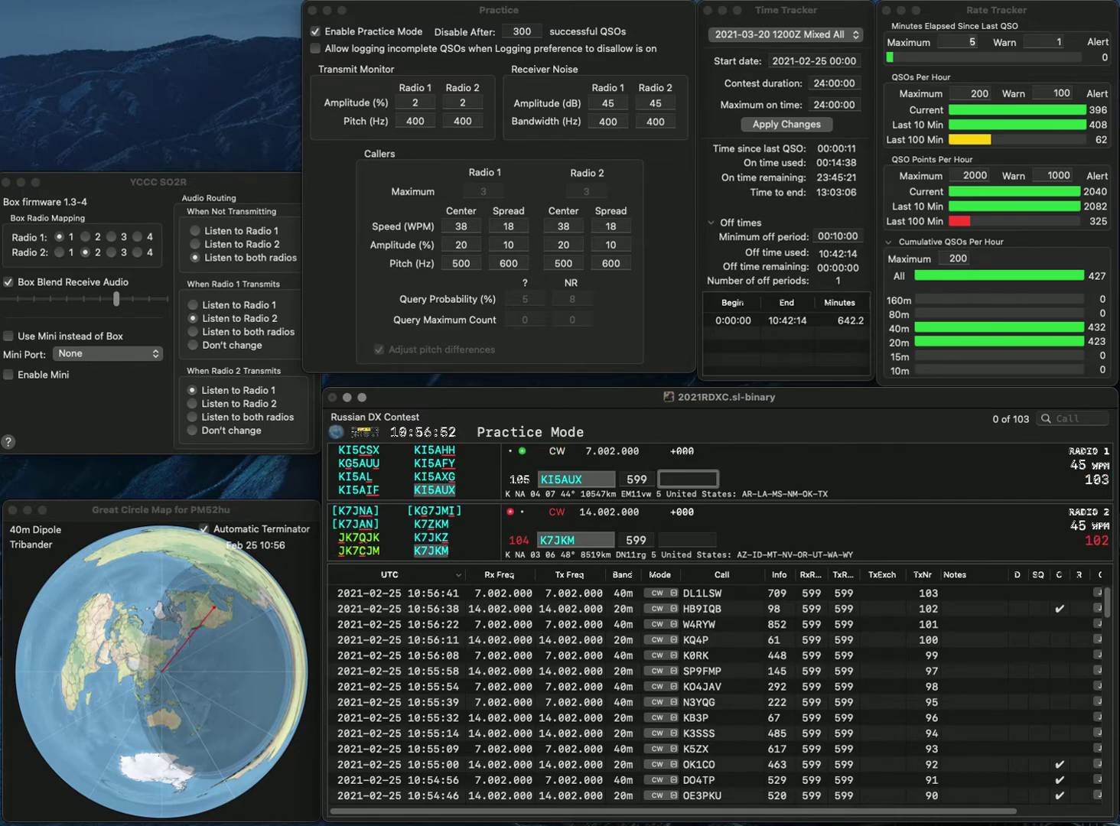
{"action": "type", "text": "381"}
{"action": "key", "text": "Return"}
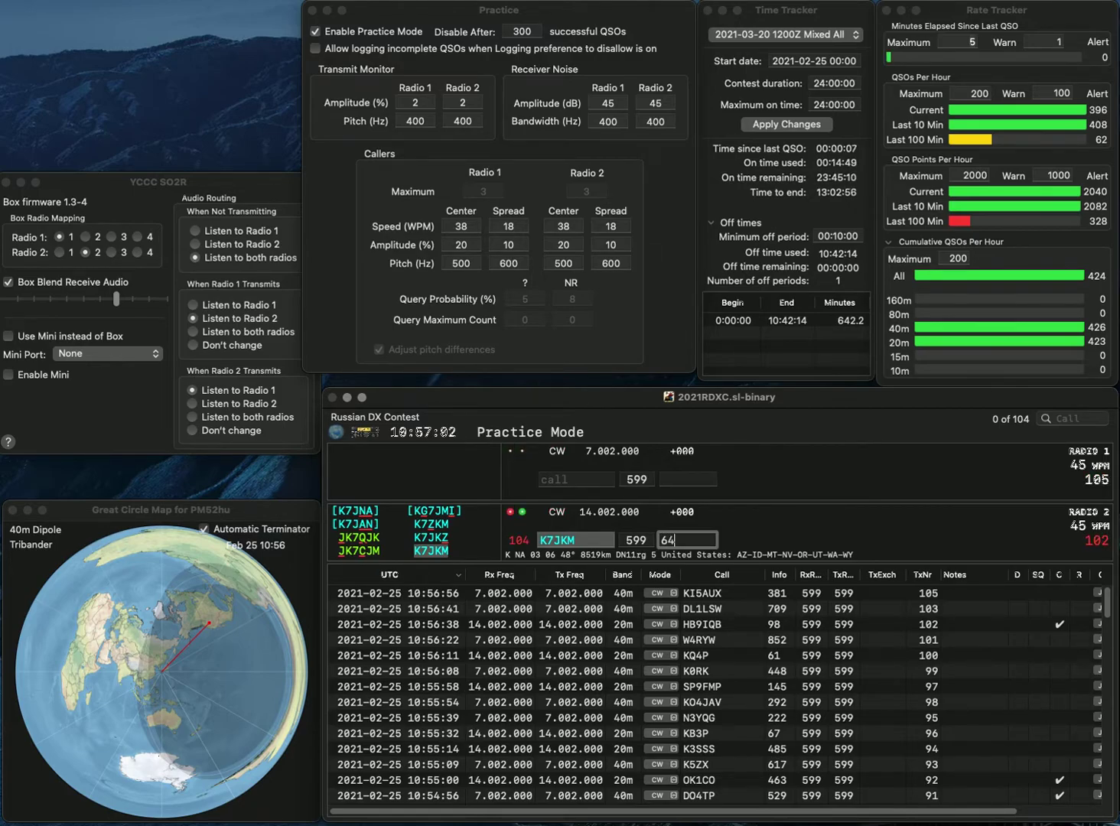
{"action": "key", "text": "Return"}
{"action": "type", "text": "WB"}
{"action": "key", "text": "Return"}
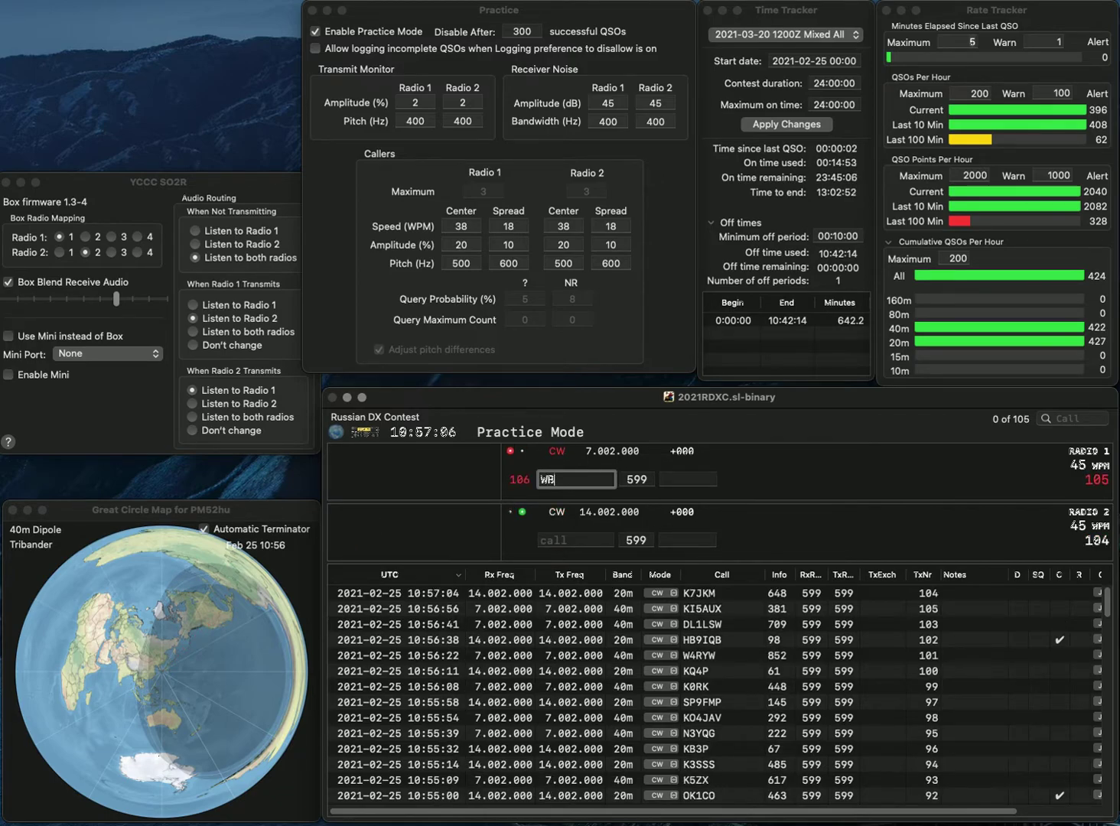
{"action": "type", "text": "JK1"}
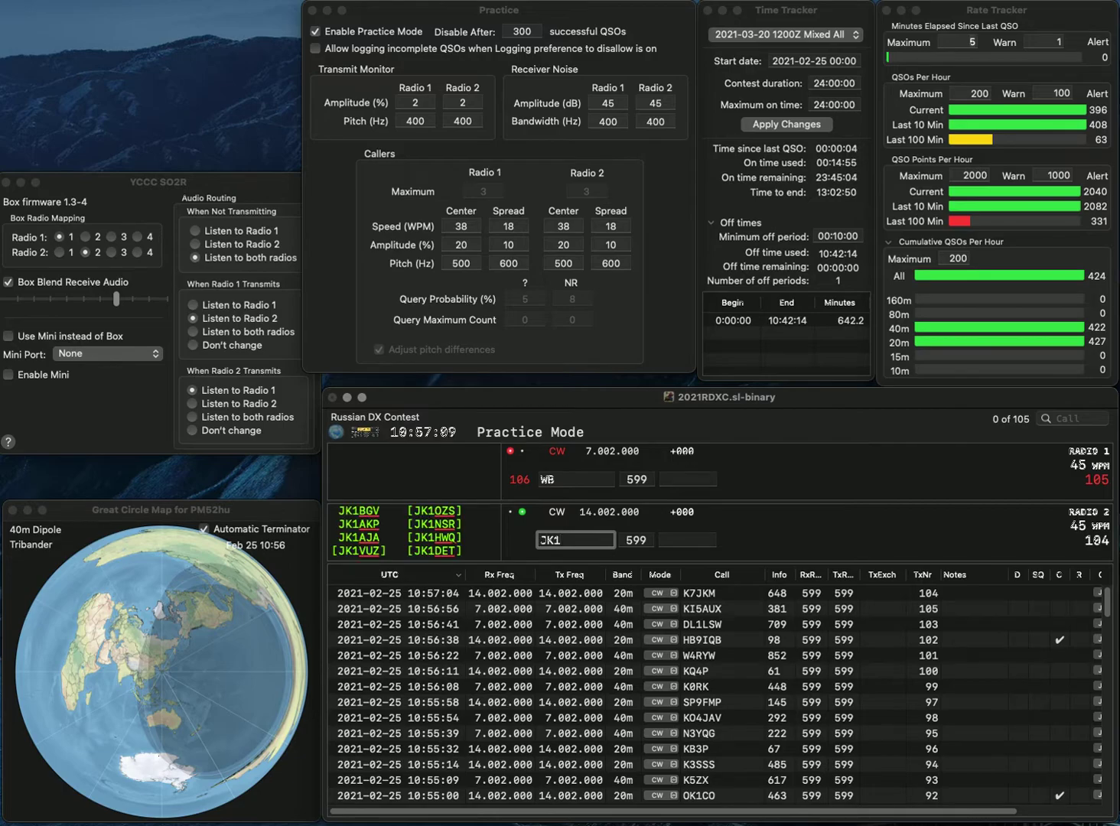
{"action": "type", "text": "MZT"}
{"action": "key", "text": "Return"}
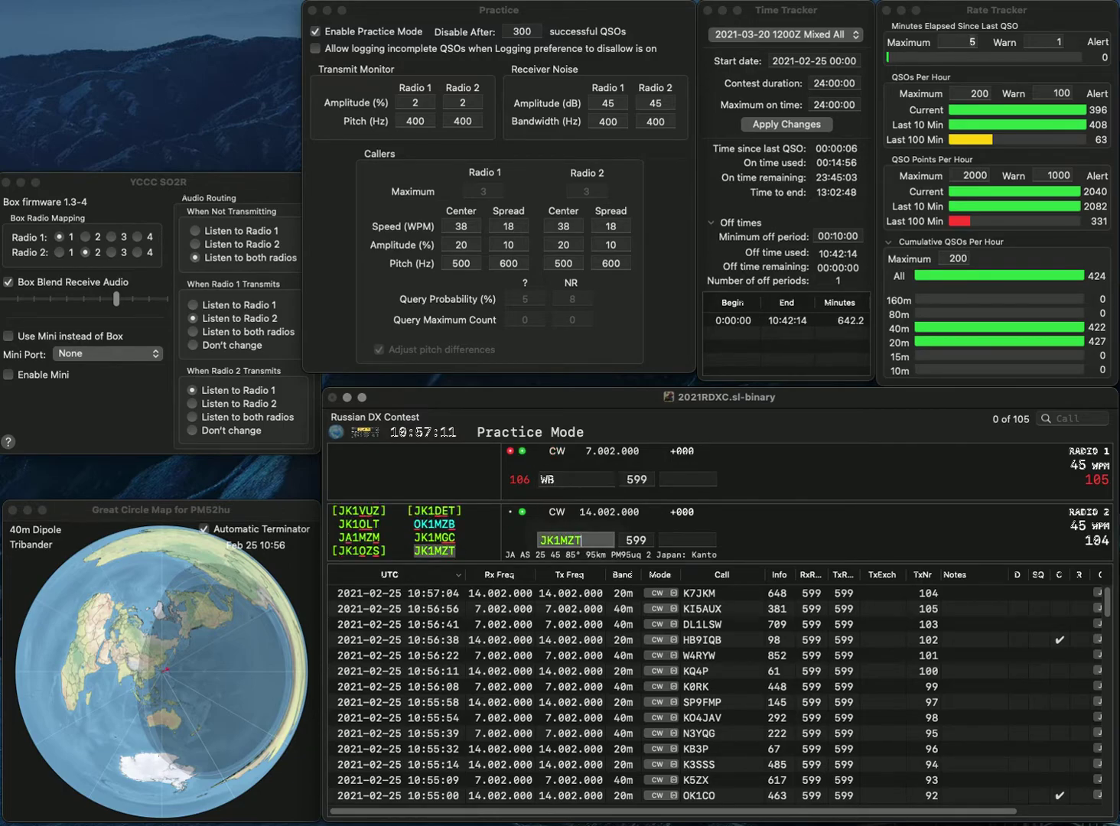
{"action": "type", "text": "4X"}
{"action": "key", "text": "Return"}
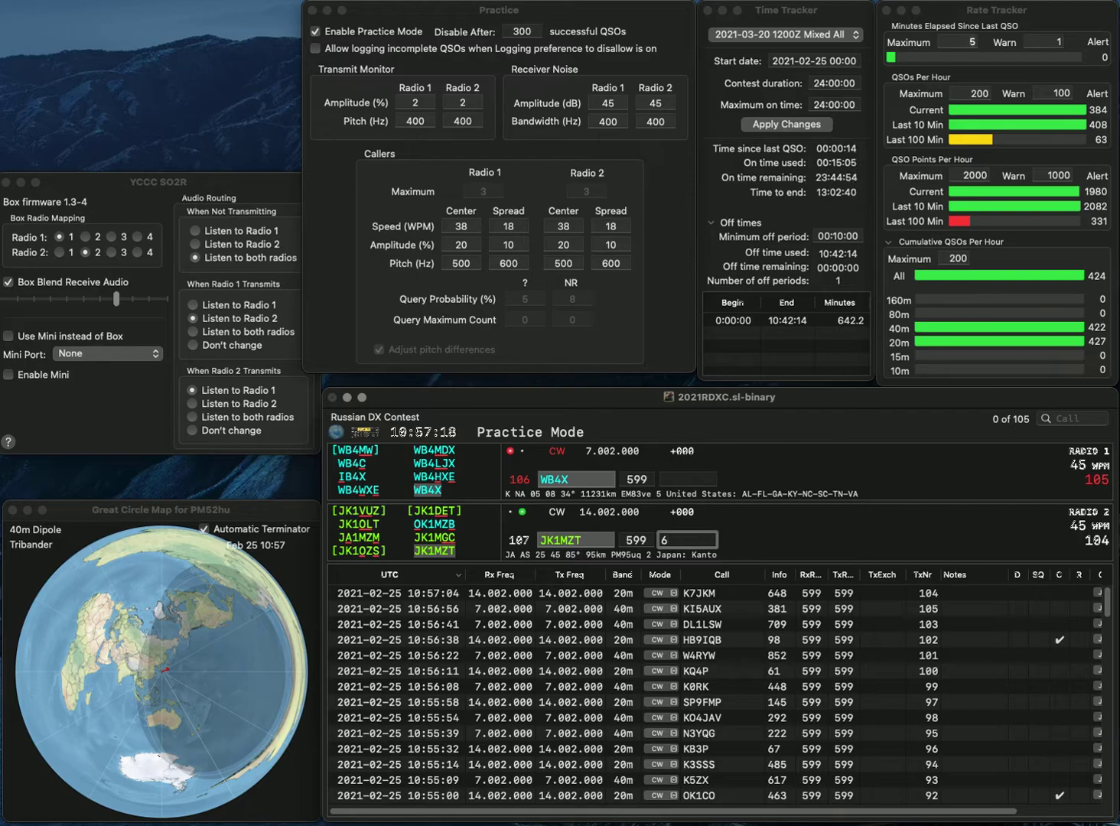
{"action": "key", "text": "Return"}
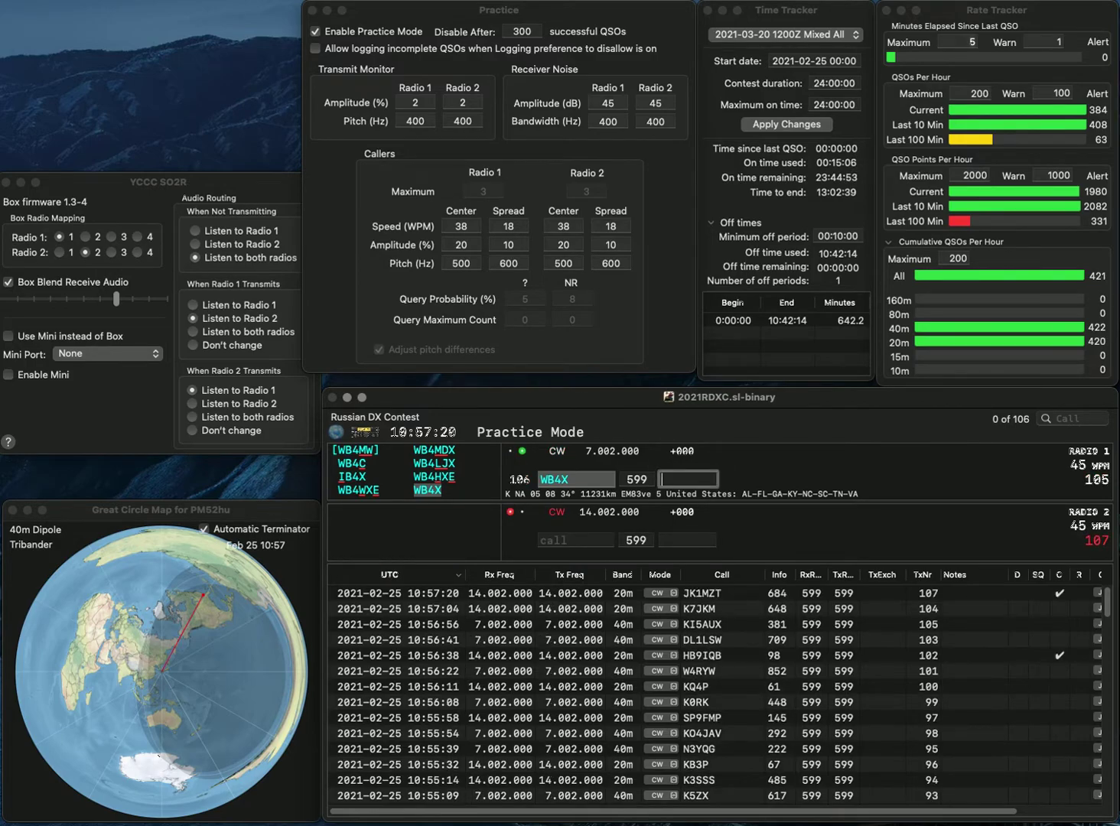
{"action": "type", "text": "682"}
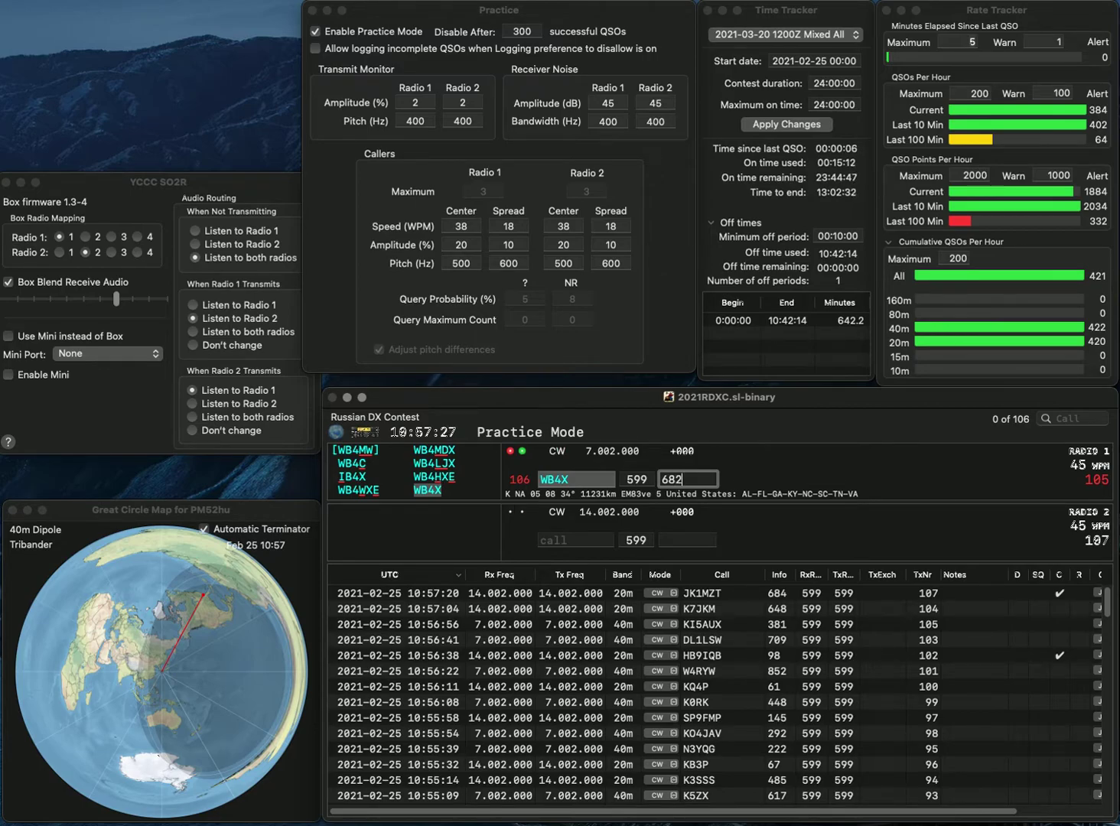
{"action": "key", "text": "Return"}
Step: Answer the partial call OH/ on Radio 2 and the caller SN95IARU on Radio 1 with the exchange
{"action": "type", "text": "CH4"}
{"action": "key", "text": "BackSpace"}
{"action": "type", "text": "/"}
{"action": "key", "text": "Return"}
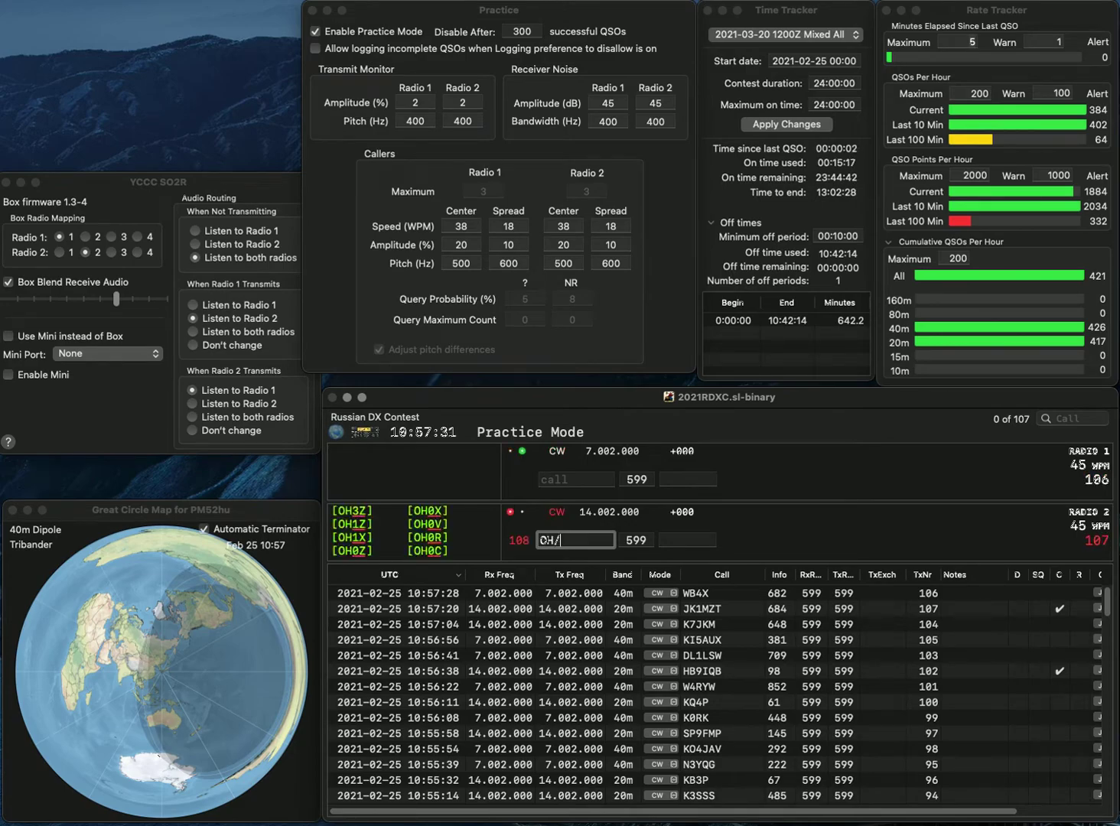
{"action": "type", "text": "SN9"}
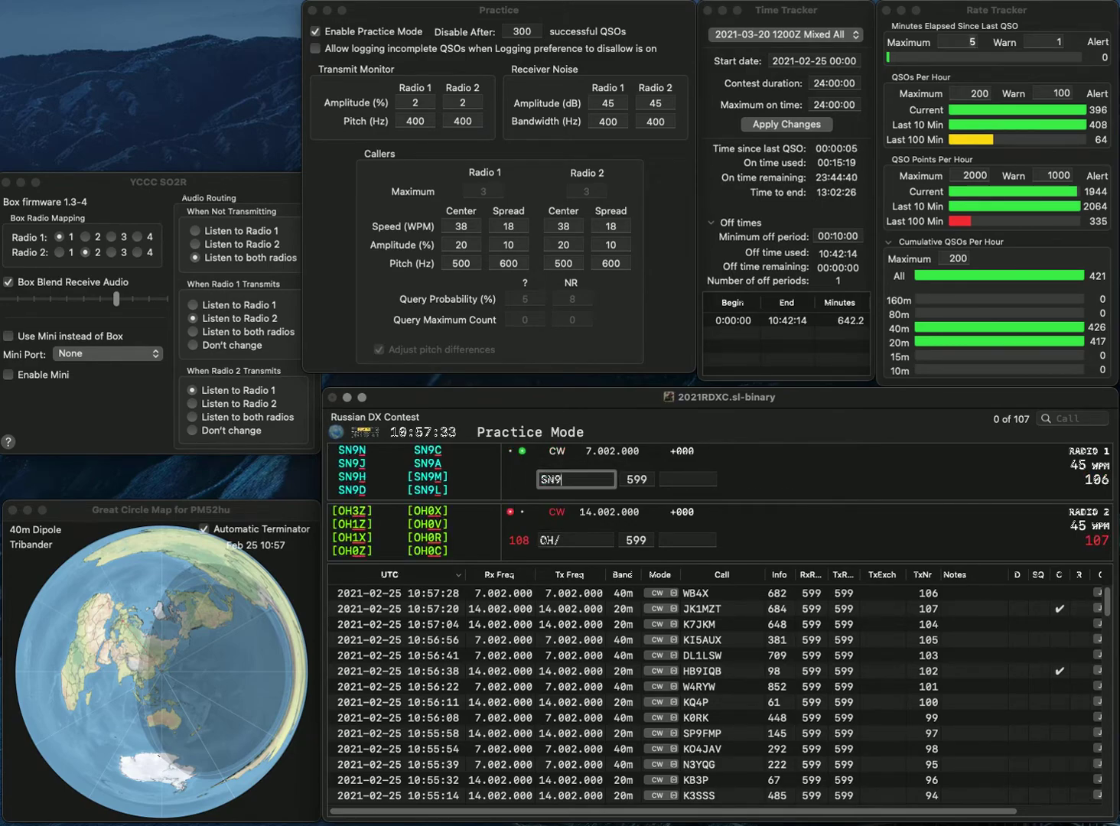
{"action": "type", "text": "5IARU"}
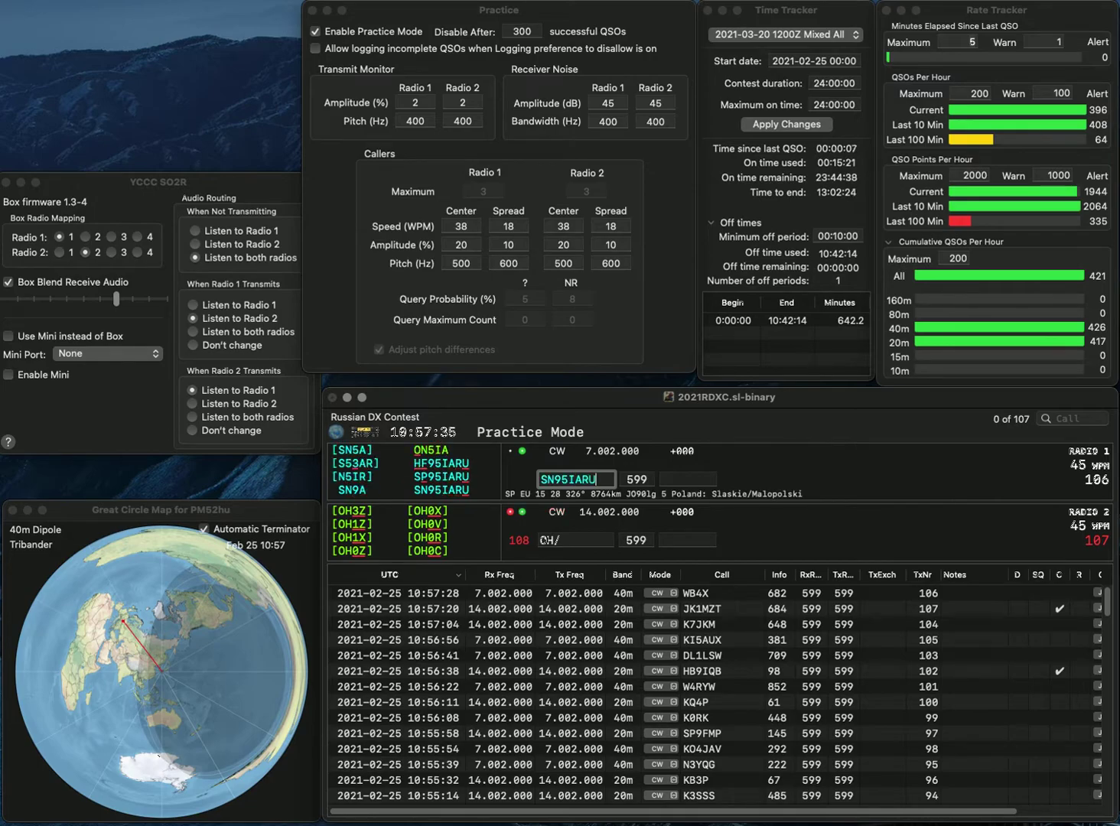
{"action": "key", "text": "Return"}
Step: Complete the partial Radio 2 call as OH/M0CFW and answer with the exchange
{"action": "type", "text": "0"}
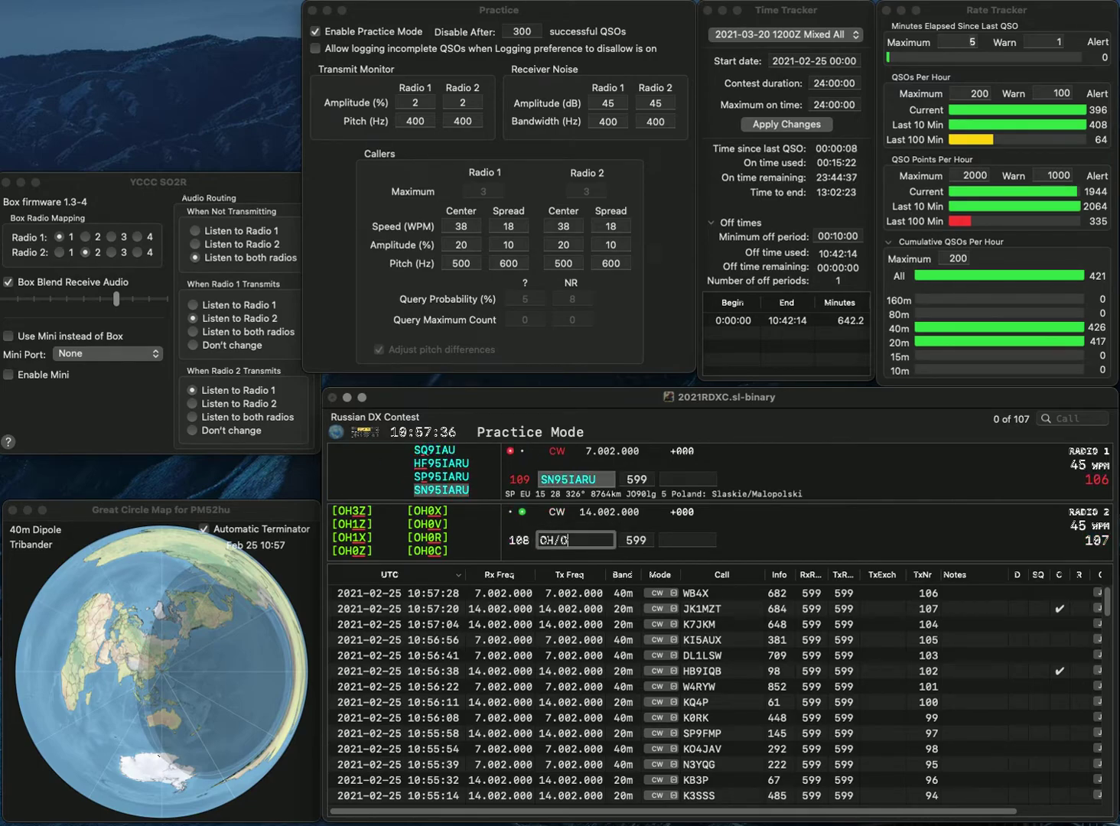
{"action": "key", "text": "BackSpace"}
{"action": "type", "text": "M0"}
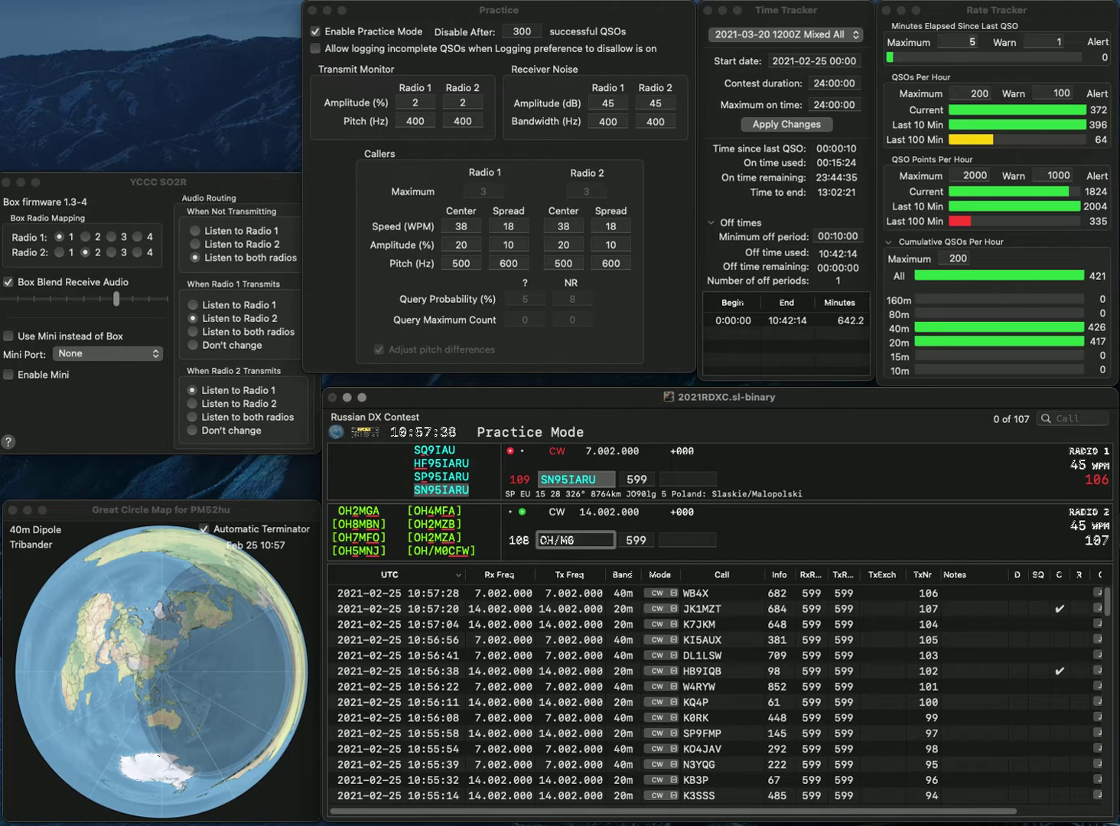
{"action": "type", "text": "CFW"}
{"action": "key", "text": "Return"}
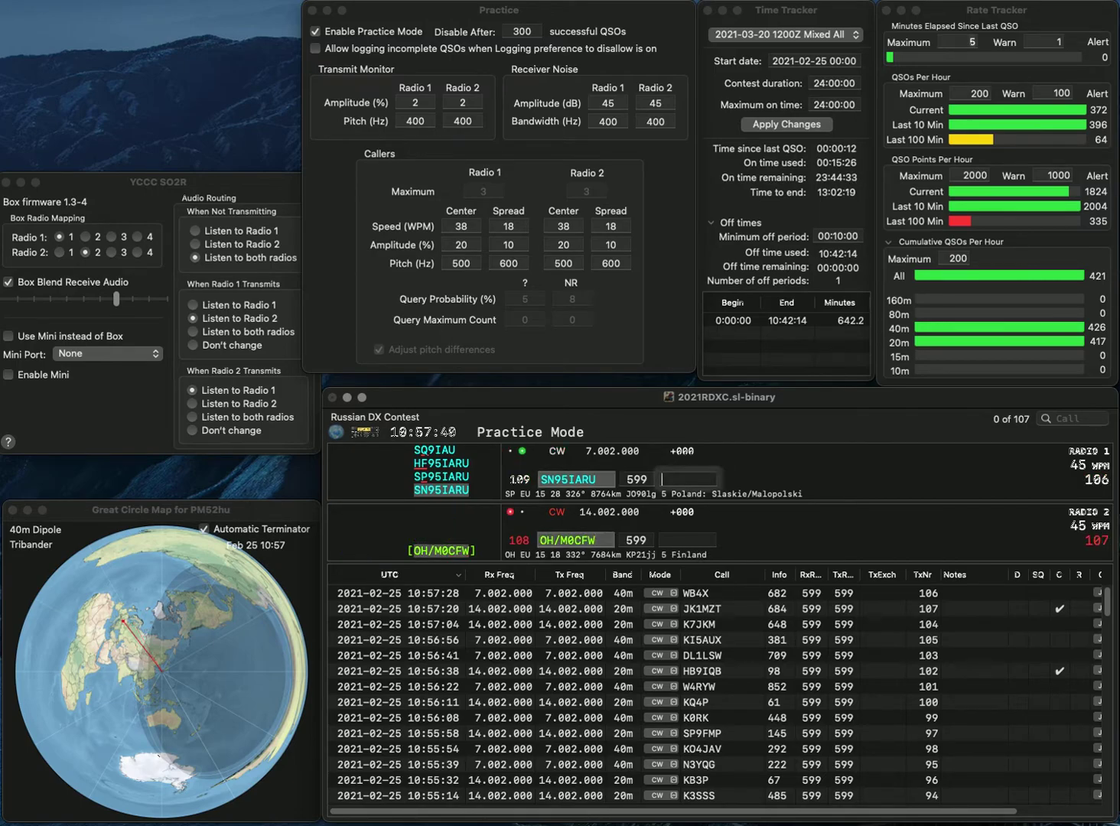
{"action": "type", "text": "209"}
{"action": "key", "text": "Return"}
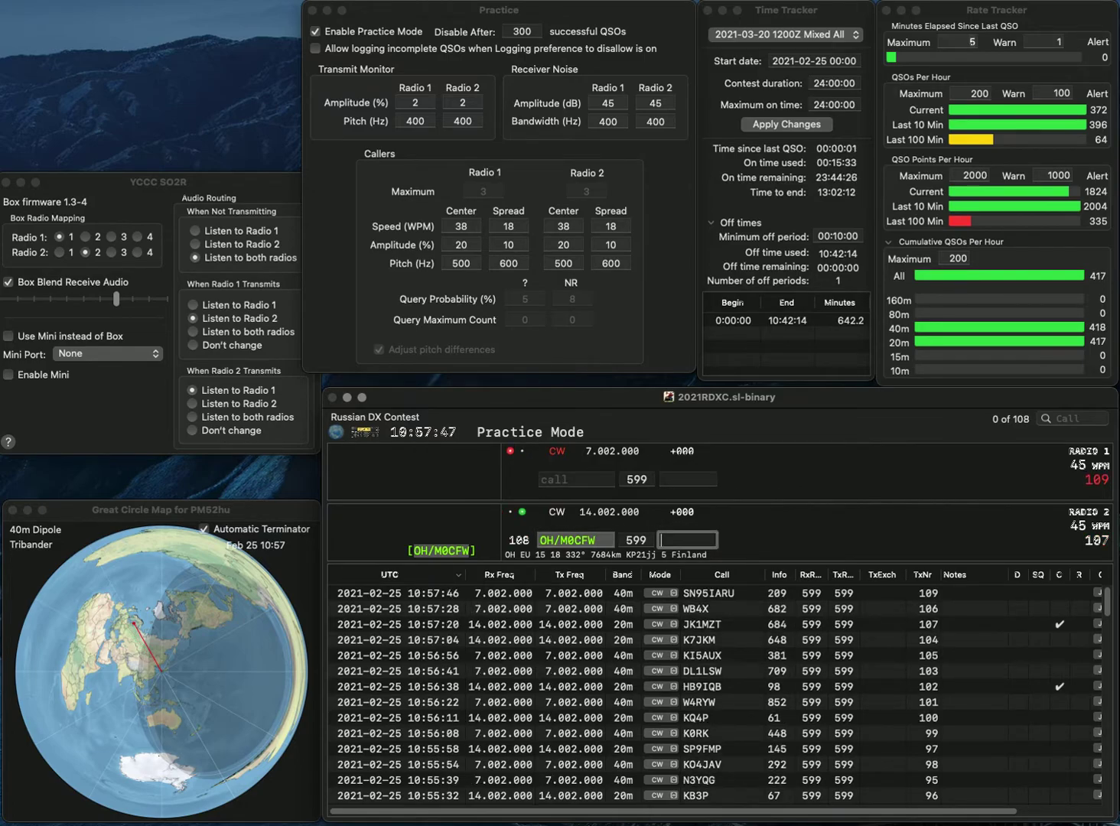
{"action": "type", "text": "92"}
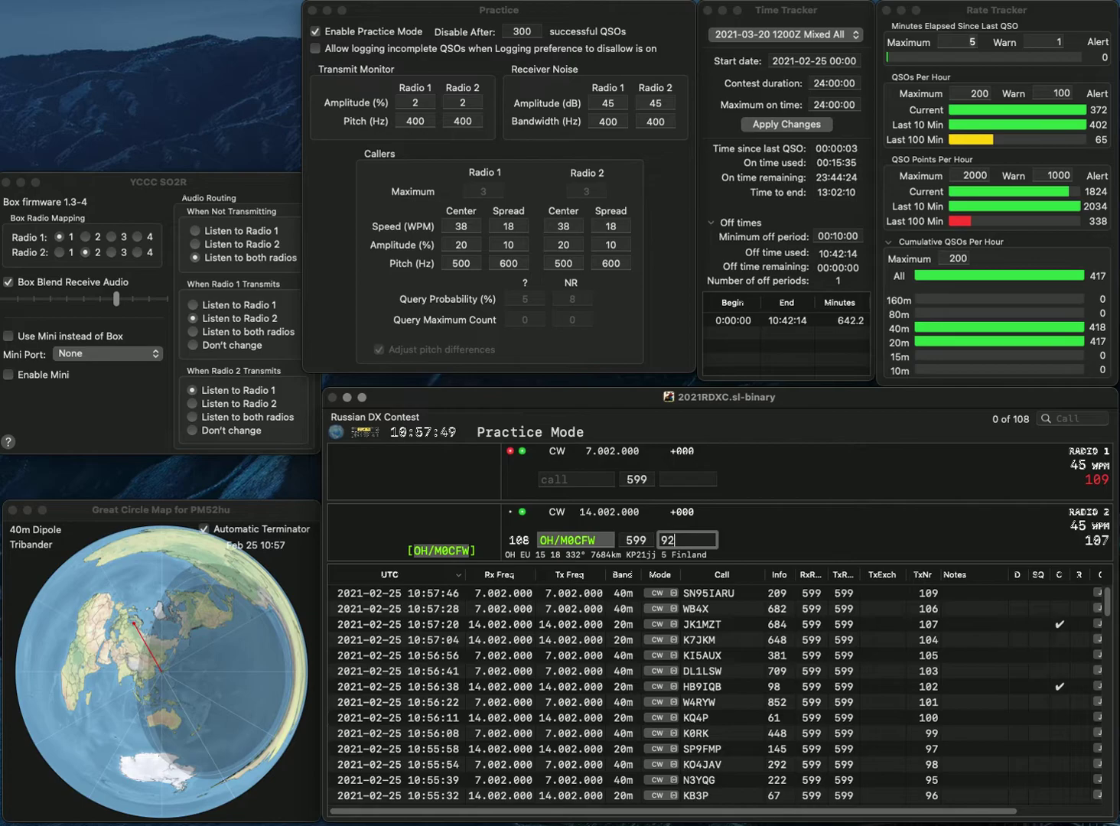
{"action": "key", "text": "Return"}
{"action": "type", "text": "9R"}
{"action": "key", "text": "Return"}
{"action": "type", "text": "WA7YXY"}
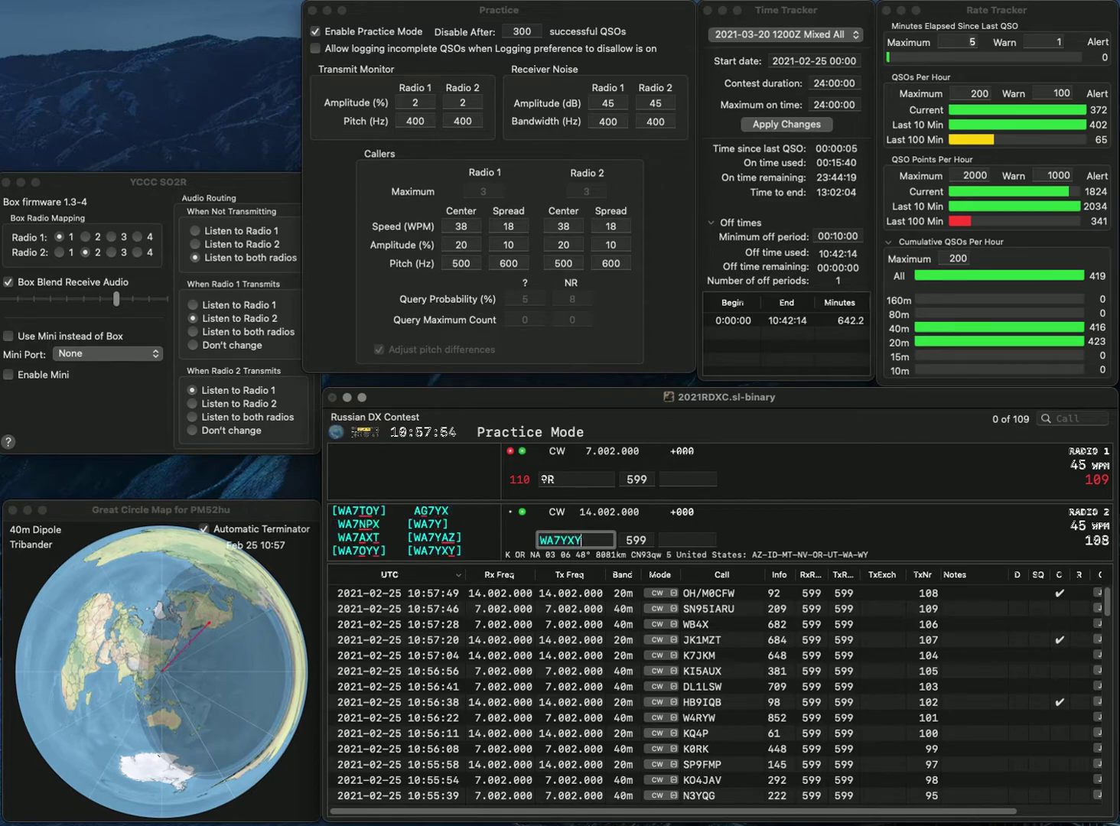
{"action": "key", "text": "Return"}
{"action": "type", "text": "KK"}
{"action": "key", "text": "Return"}
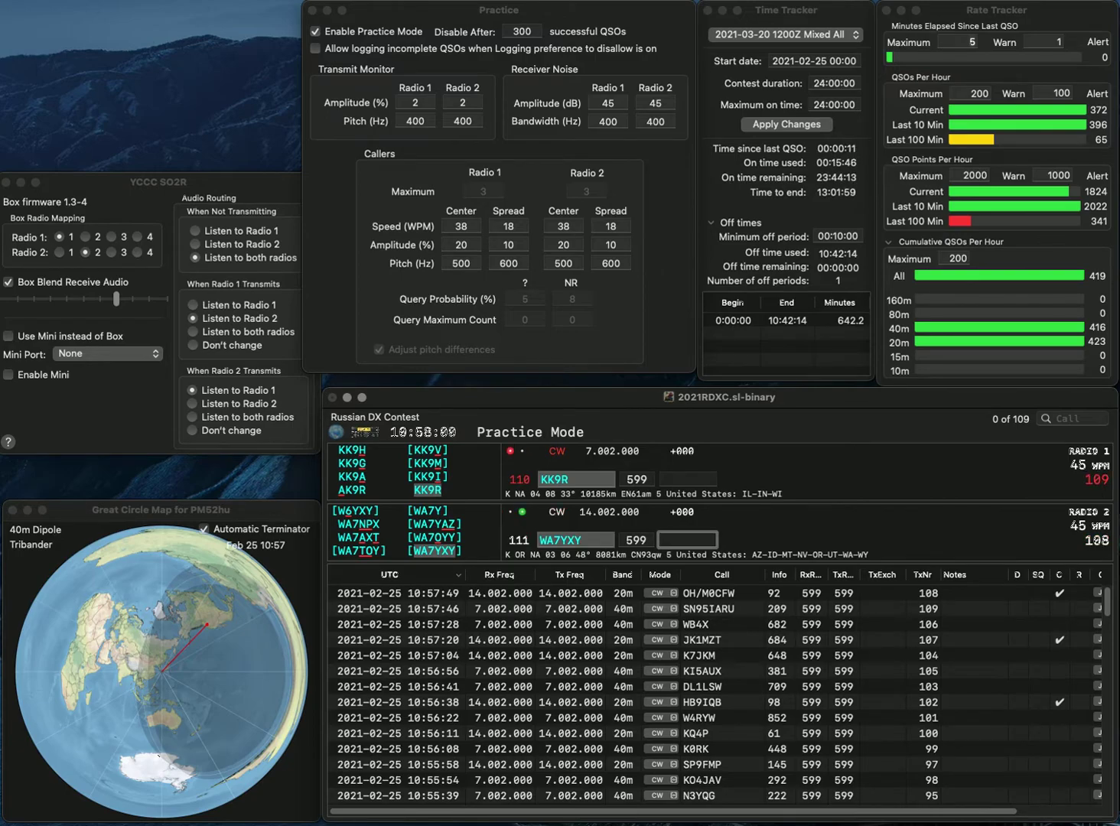
{"action": "type", "text": "558"}
{"action": "key", "text": "Return"}
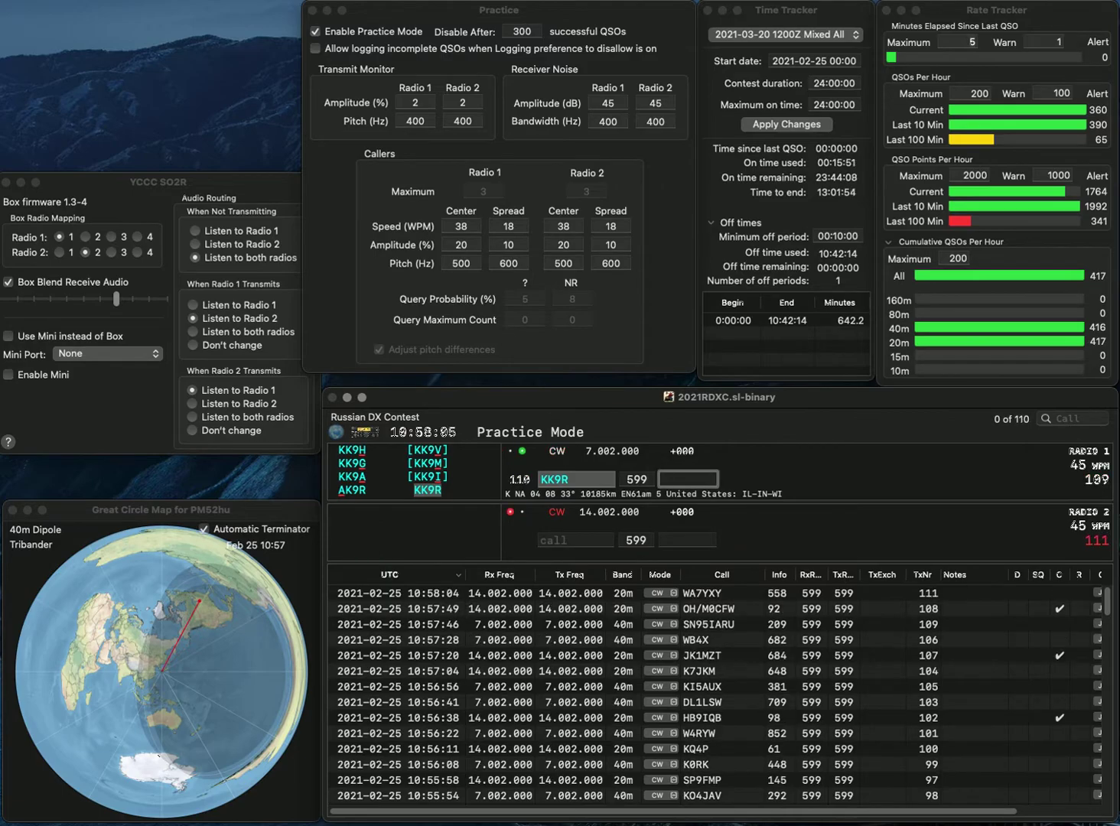
{"action": "type", "text": "59"}
{"action": "key", "text": "Return"}
{"action": "type", "text": "KF2T"}
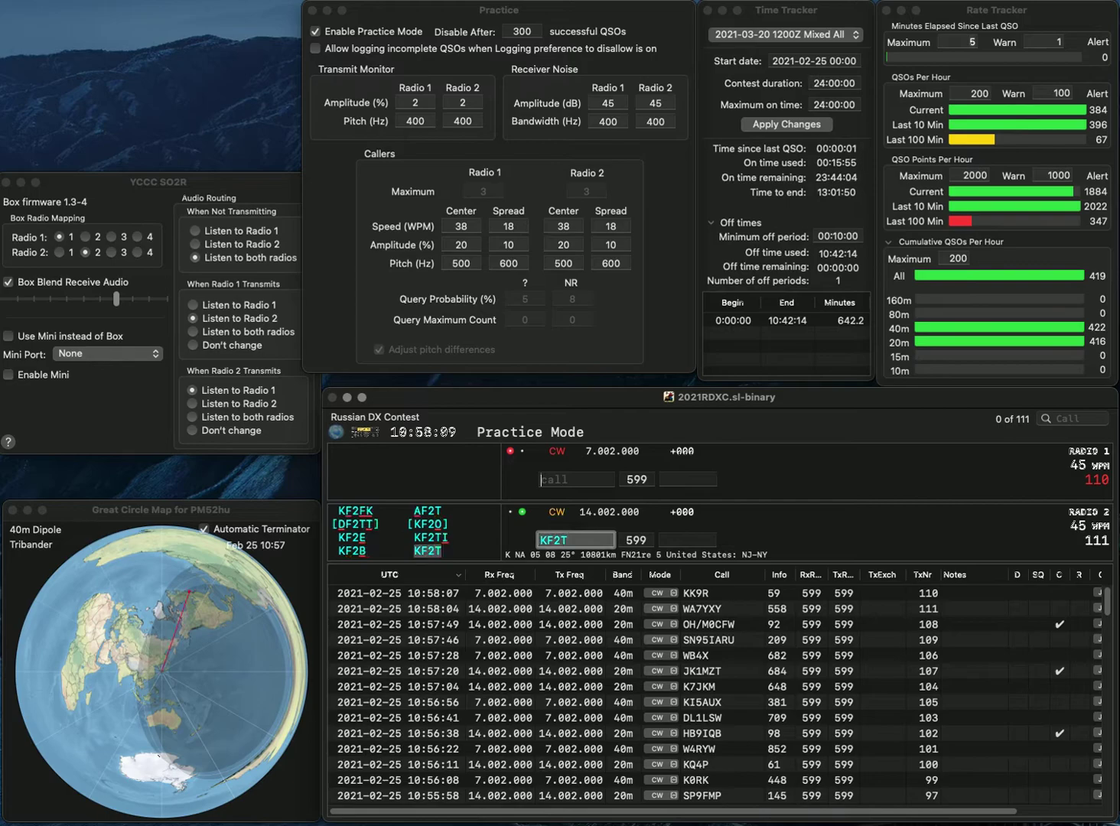
{"action": "key", "text": "Return"}
{"action": "type", "text": "KU4FX"}
{"action": "key", "text": "Return"}
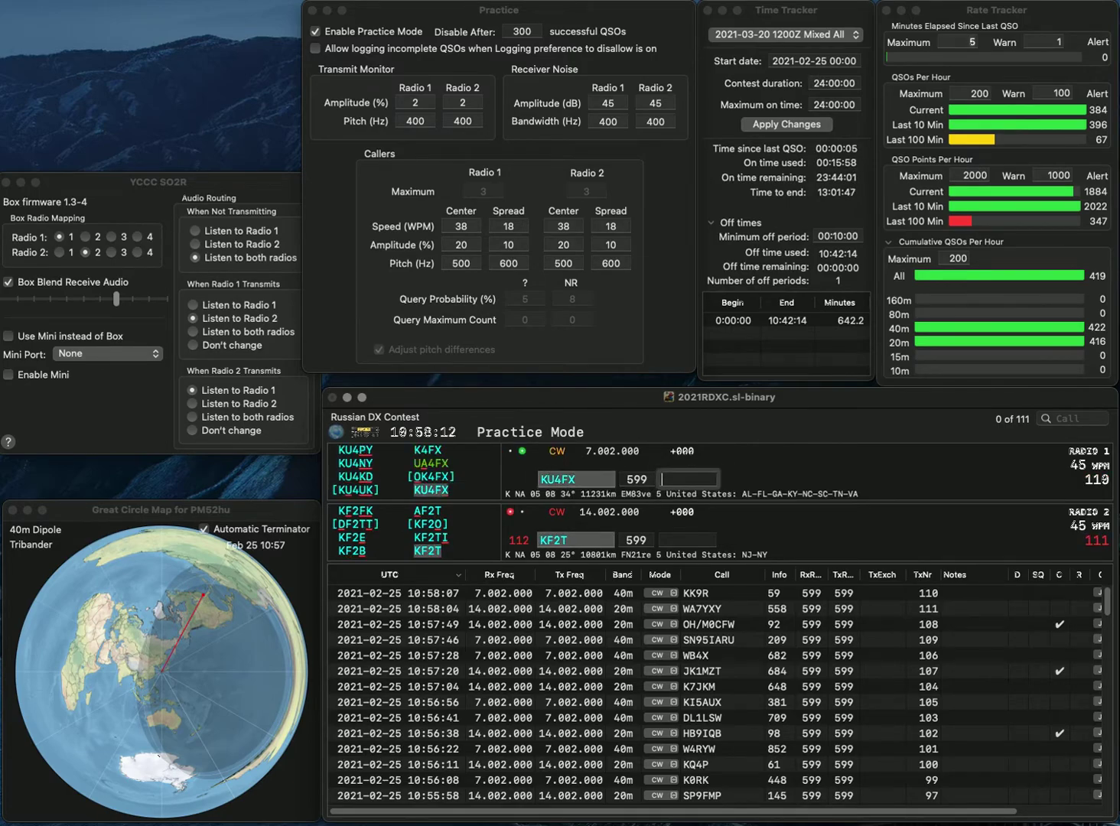
Step: Log KF2T with exchange 107 on Radio 2 and KU4FX with exchange 419 on Radio 1
{"action": "type", "text": "107"}
{"action": "key", "text": "Return"}
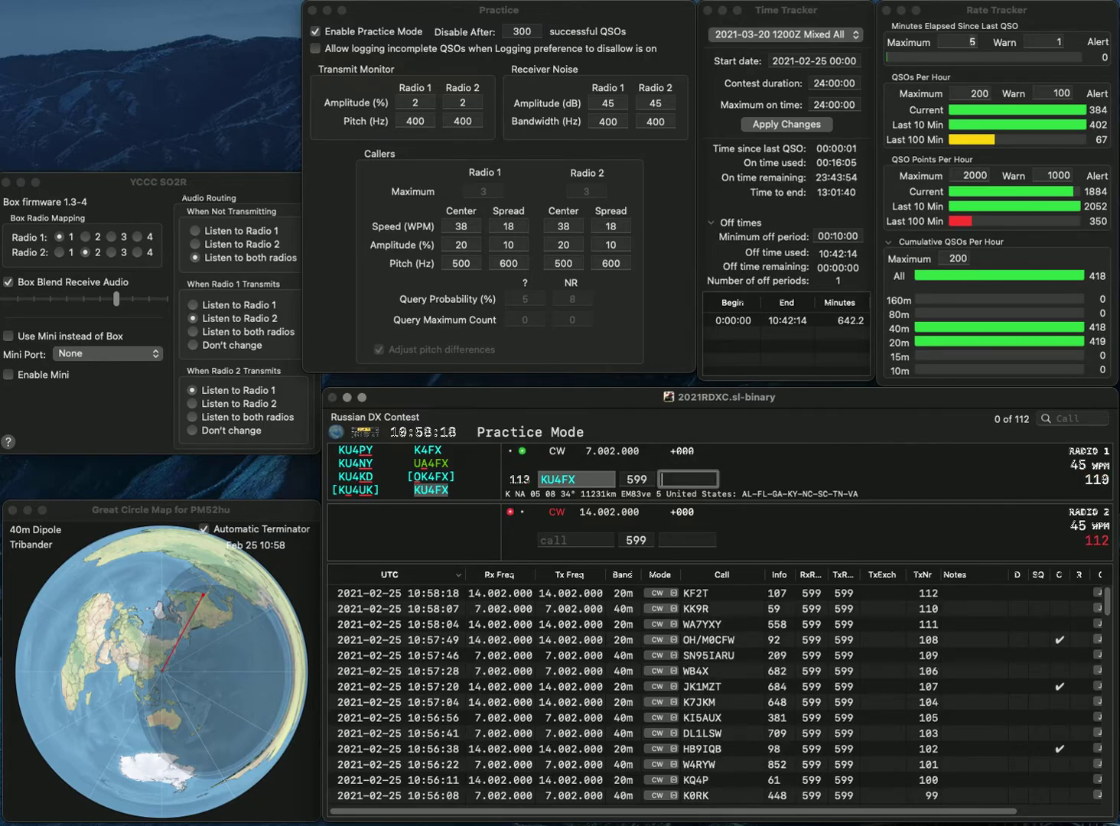
{"action": "type", "text": "419"}
{"action": "key", "text": "Return"}
{"action": "type", "text": "AA"}
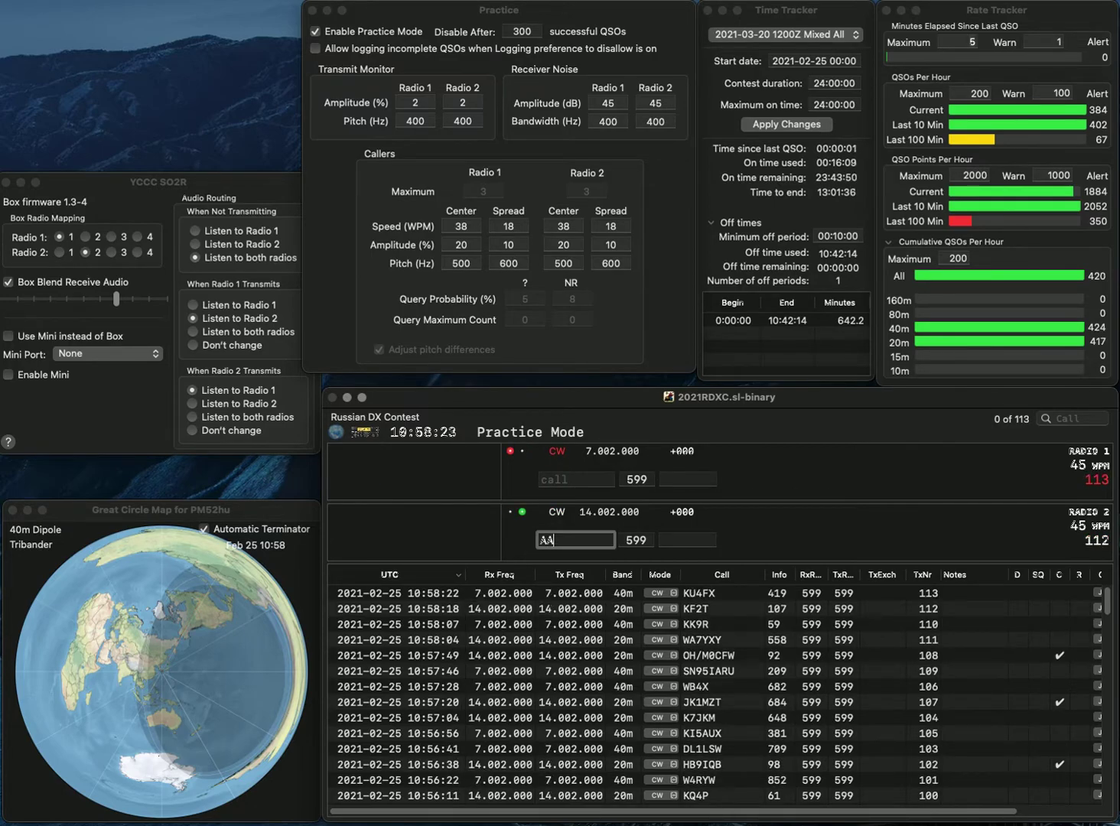
{"action": "key", "text": "Return"}
{"action": "type", "text": "DL5RDO"}
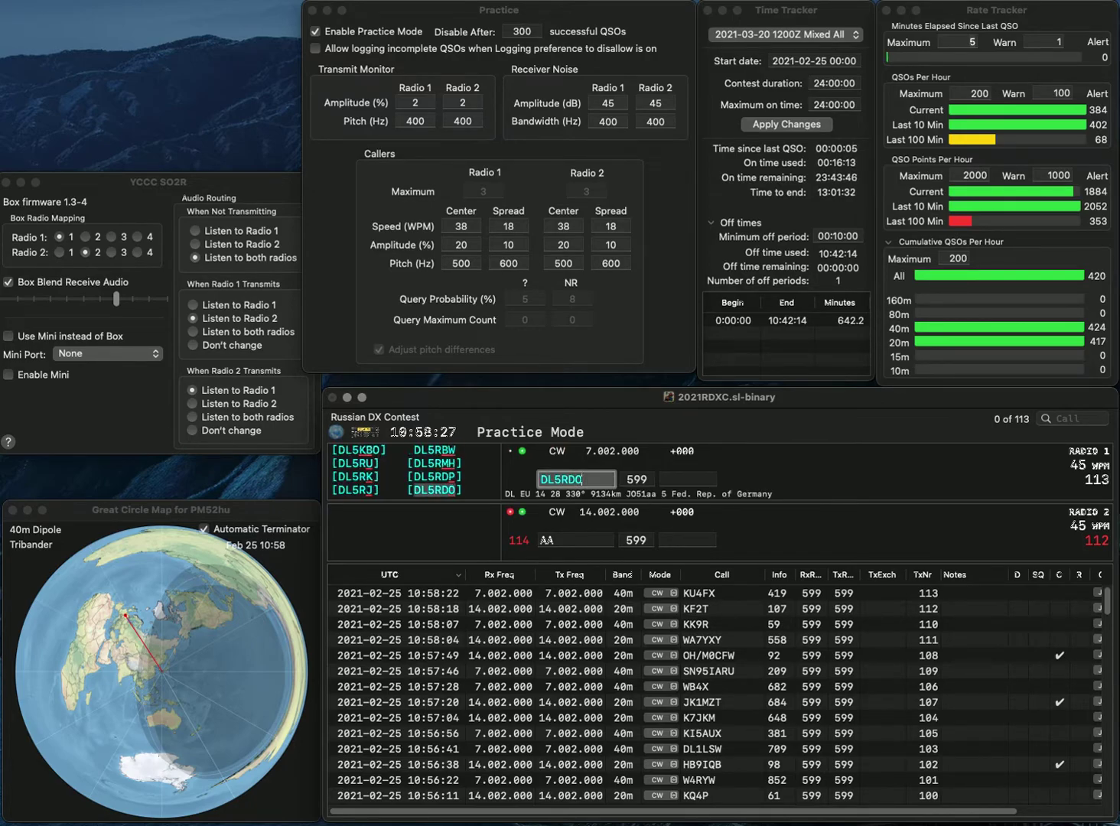
{"action": "key", "text": "Return"}
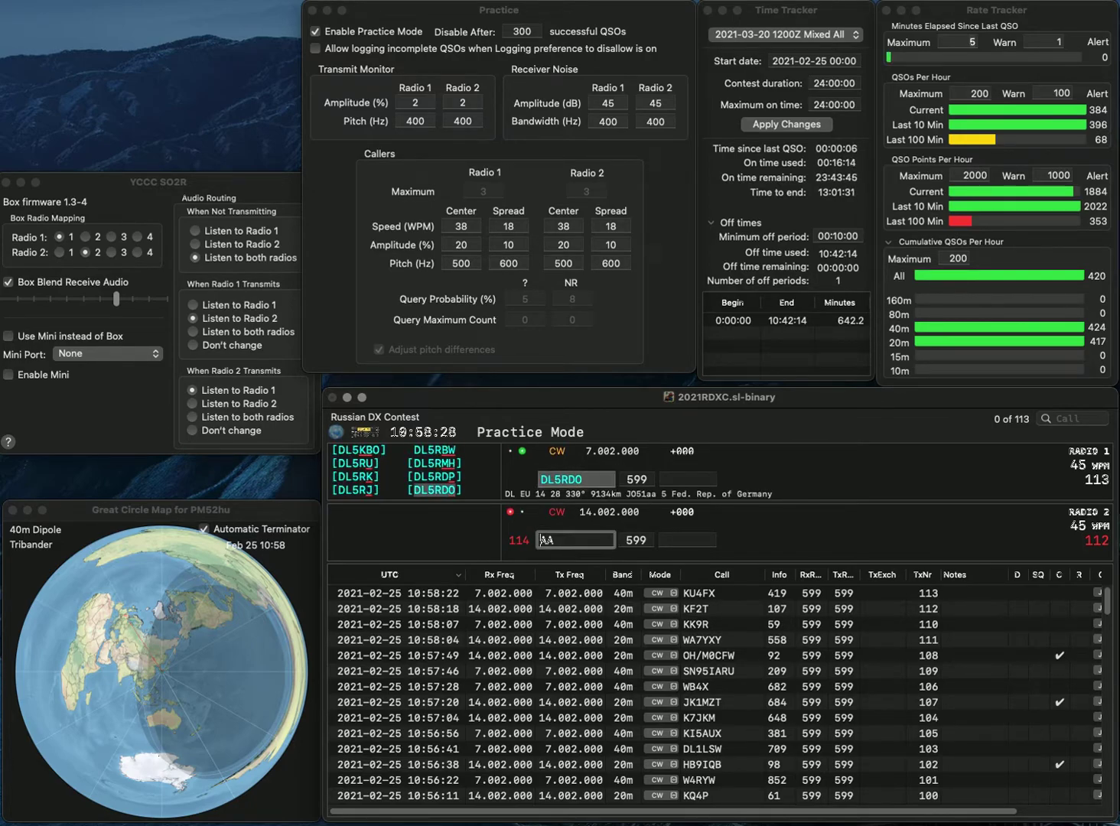
Step: Correct the partial Radio 2 call to NE6O and answer again with the exchange
{"action": "type", "text": "NE"}
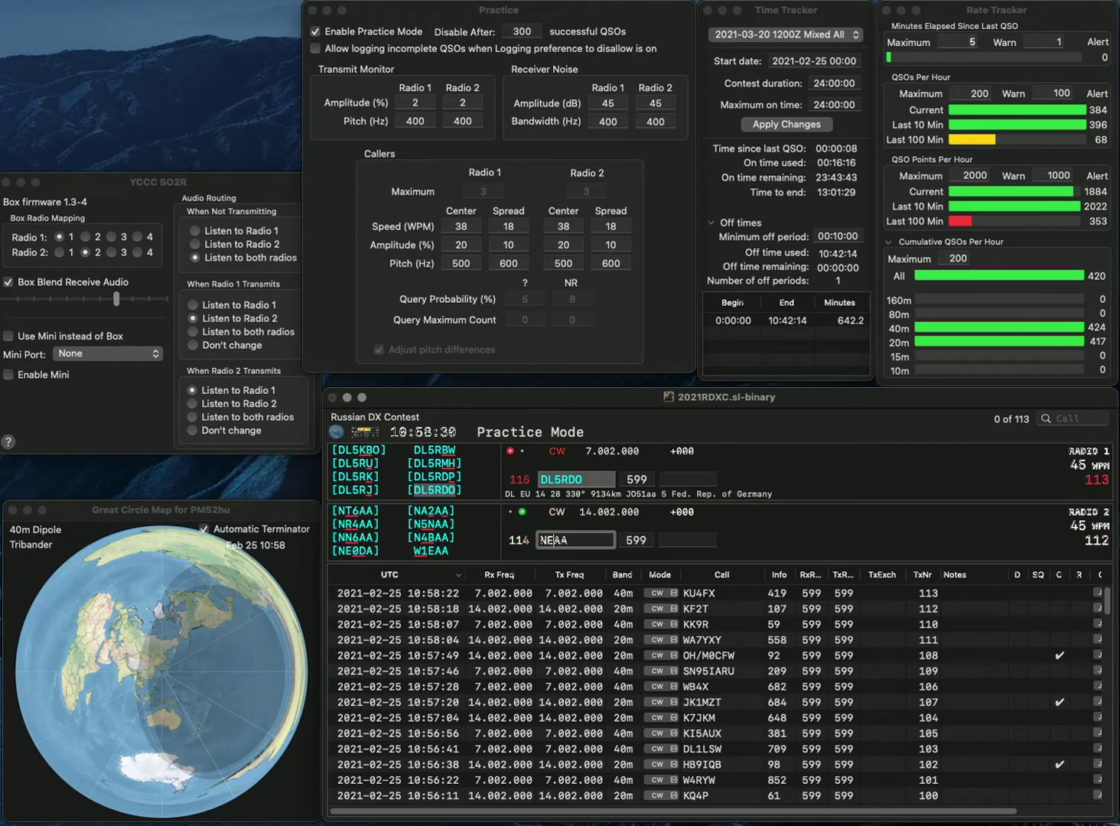
{"action": "type", "text": "6"}
{"action": "key", "text": "Delete"}
{"action": "key", "text": "Delete"}
{"action": "type", "text": "O"}
{"action": "key", "text": "Return"}
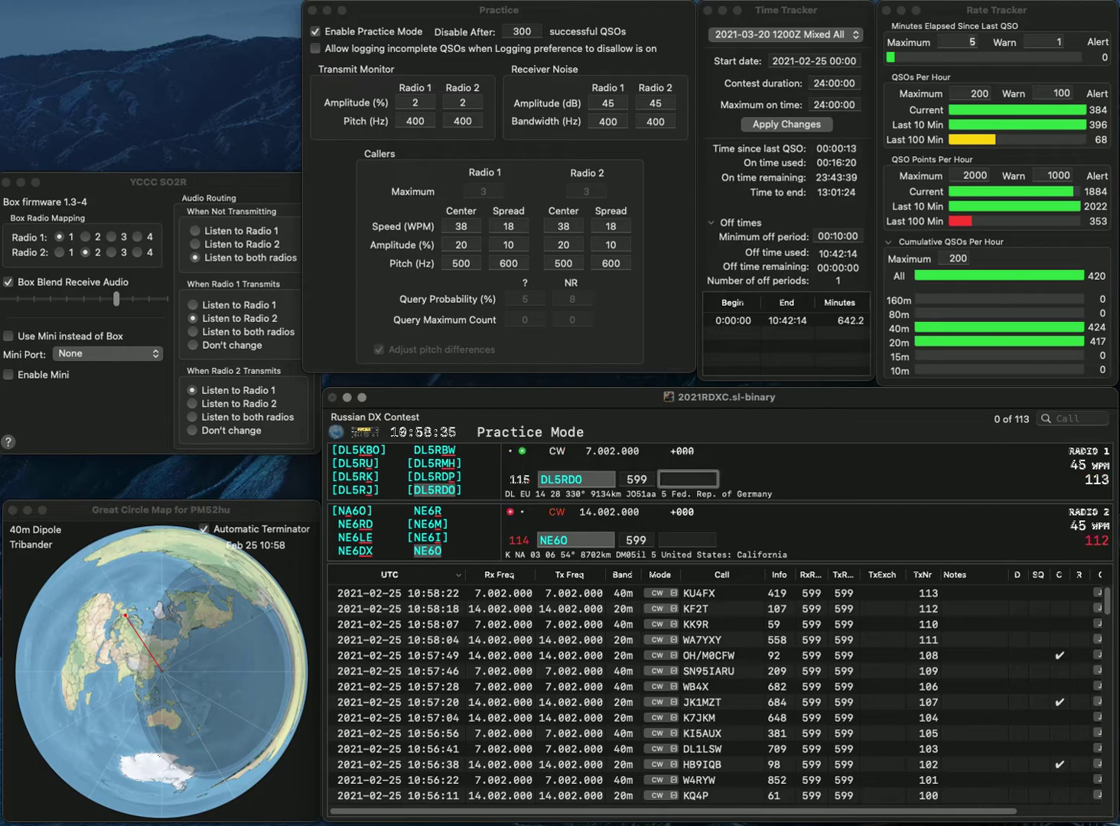
{"action": "type", "text": "757"}
{"action": "key", "text": "Return"}
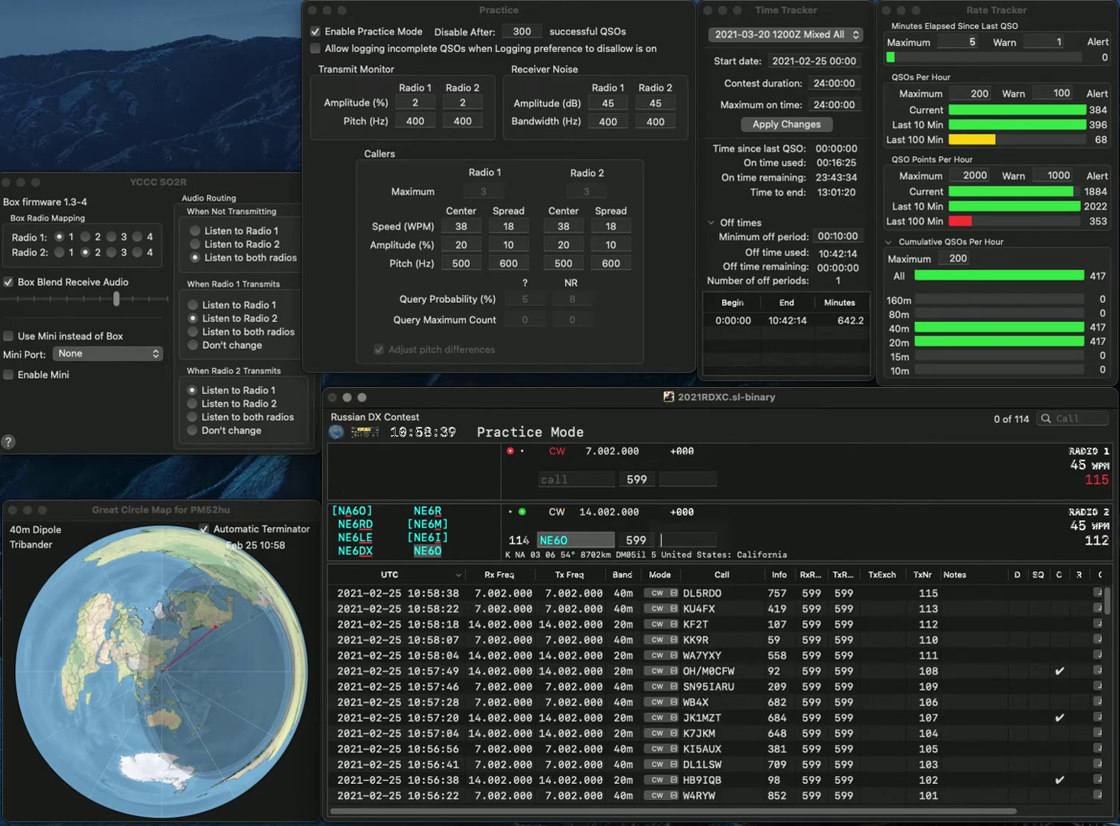
{"action": "type", "text": "677"}
{"action": "key", "text": "Return"}
Step: Answer M0OIA on Radio 2 and work the Radio 1 caller from the partial call AN to K2SAN
{"action": "type", "text": "DN"}
{"action": "key", "text": "Return"}
{"action": "type", "text": "M0O"}
{"action": "type", "text": "IA"}
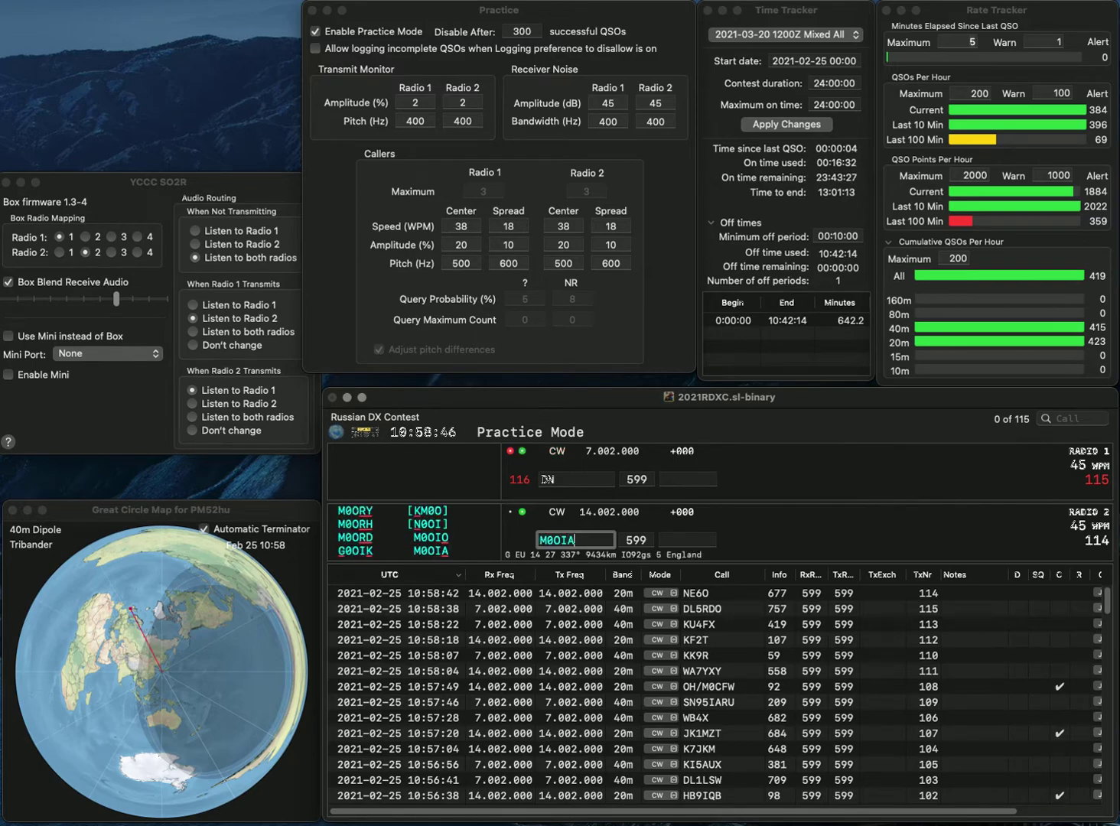
{"action": "key", "text": "Return"}
{"action": "type", "text": "K2SAN"}
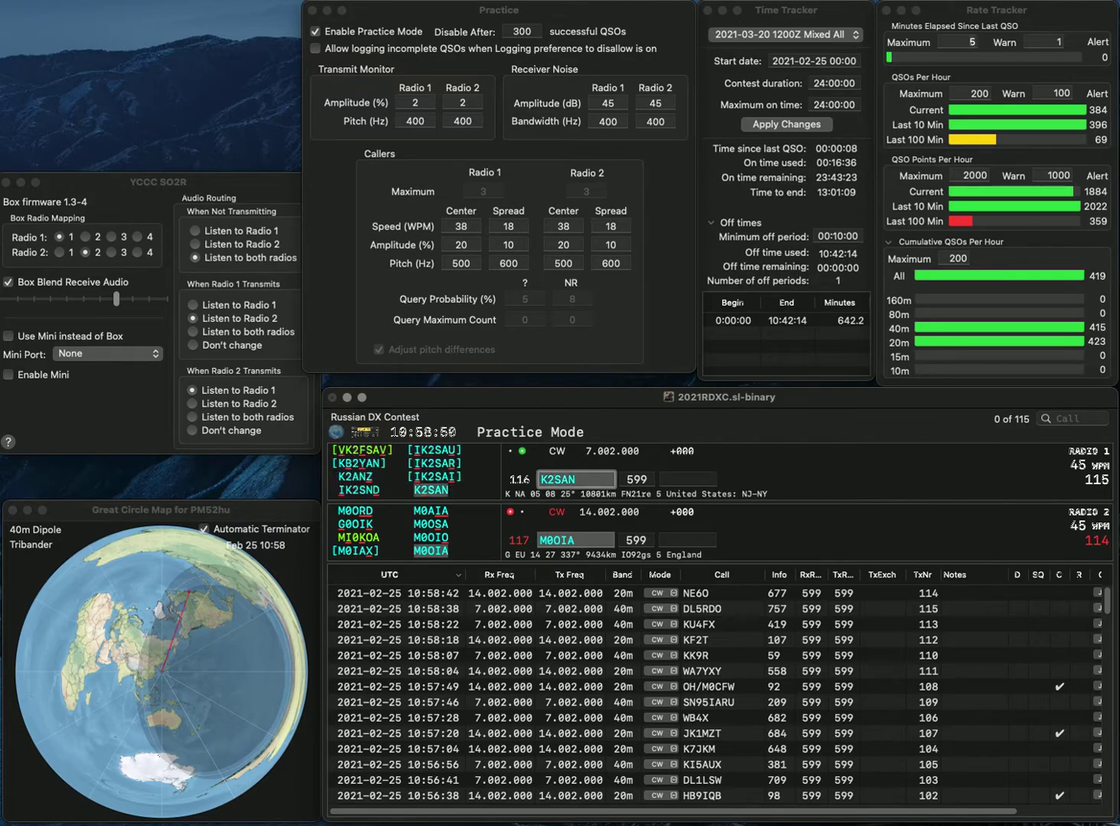
{"action": "key", "text": "Return"}
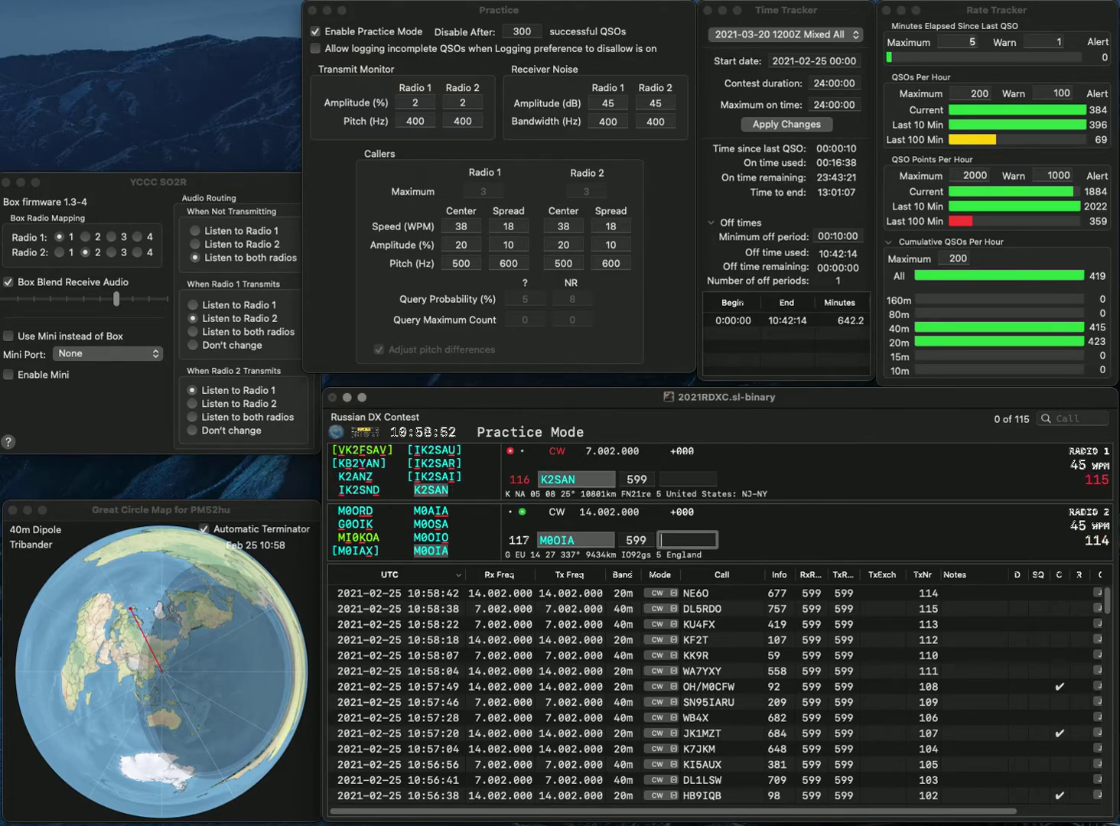
{"action": "type", "text": "93"}
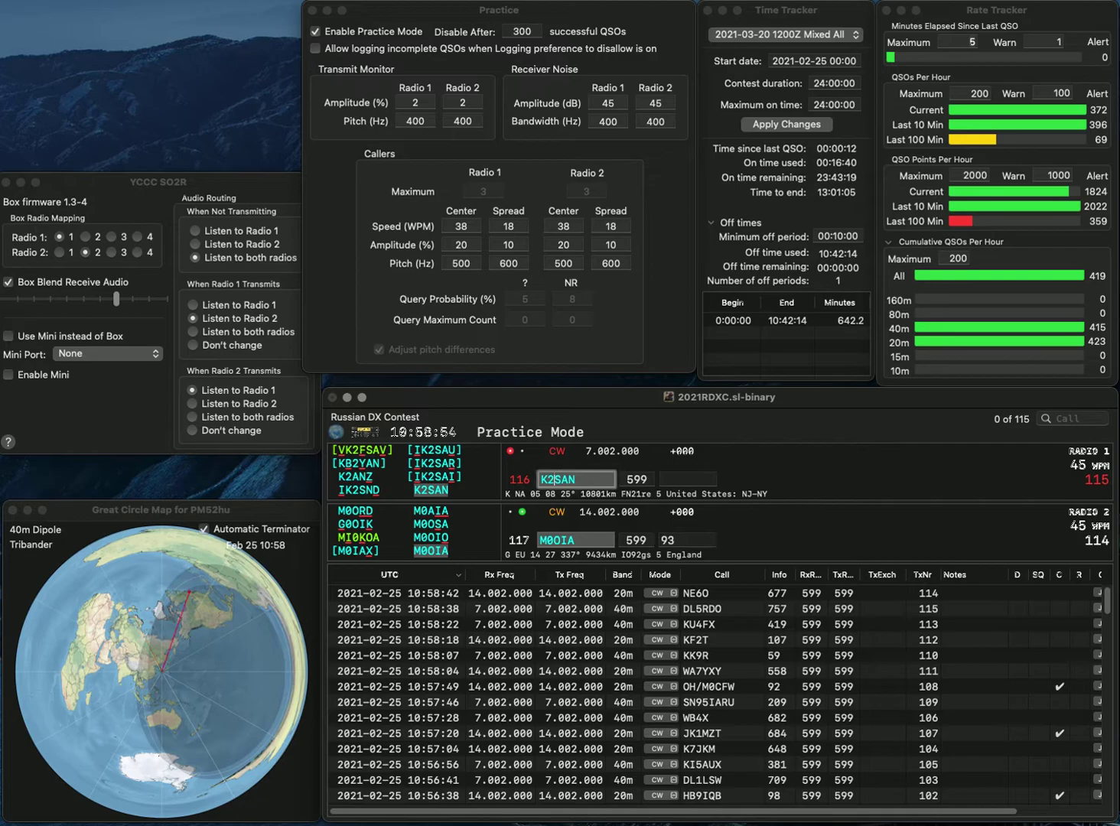
{"action": "key", "text": "Return"}
{"action": "type", "text": "151"}
{"action": "key", "text": "Return"}
{"action": "type", "text": "G"}
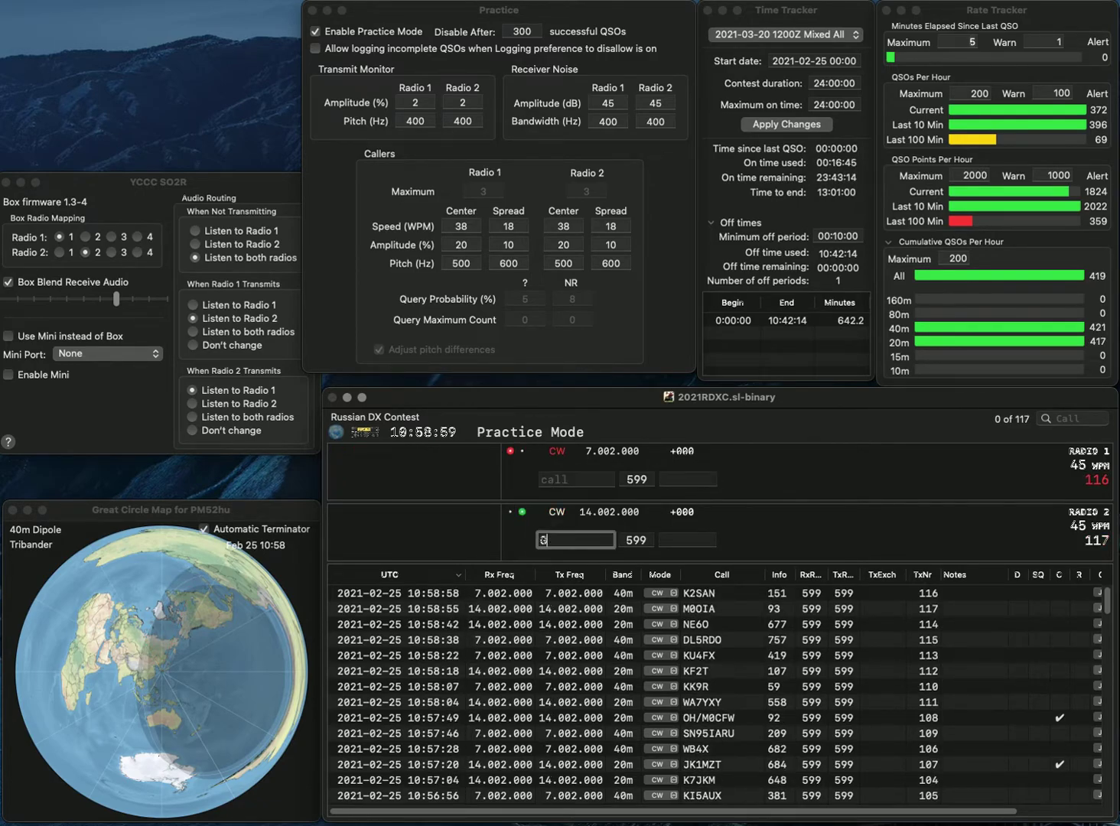
{"action": "type", "text": "4FNL/P"}
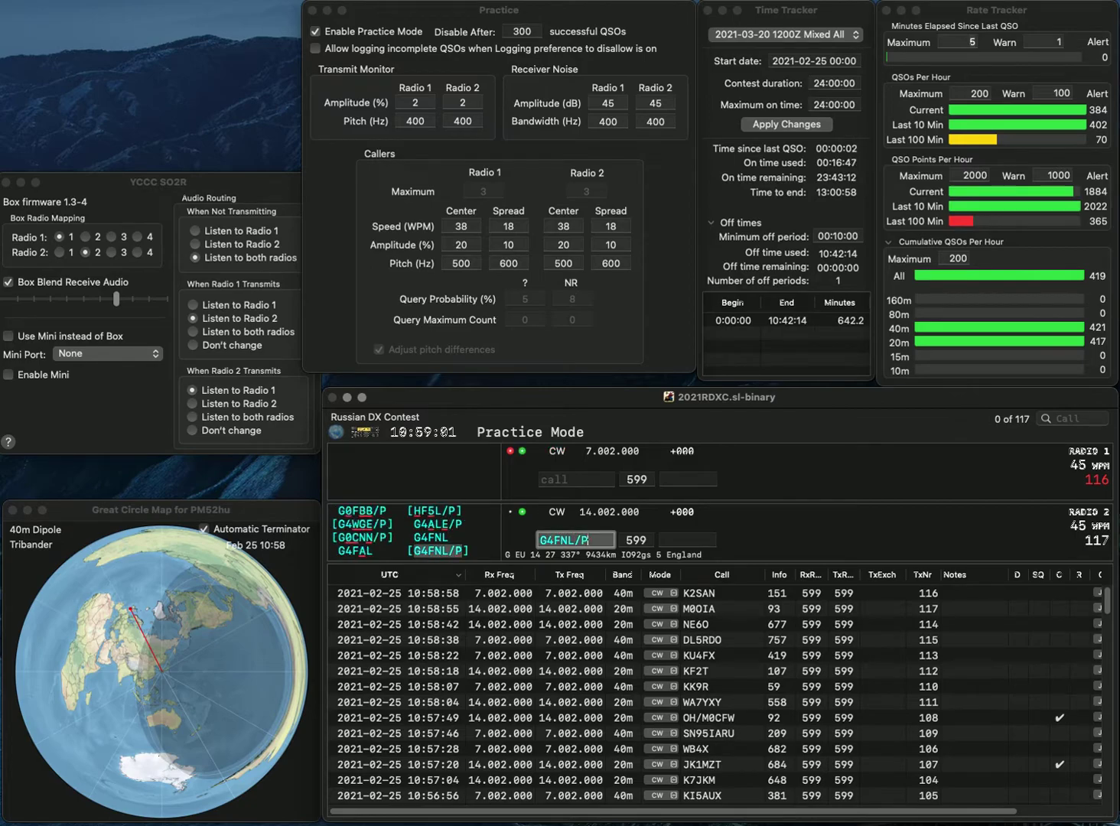
{"action": "key", "text": "Return"}
{"action": "type", "text": "G4FAD"}
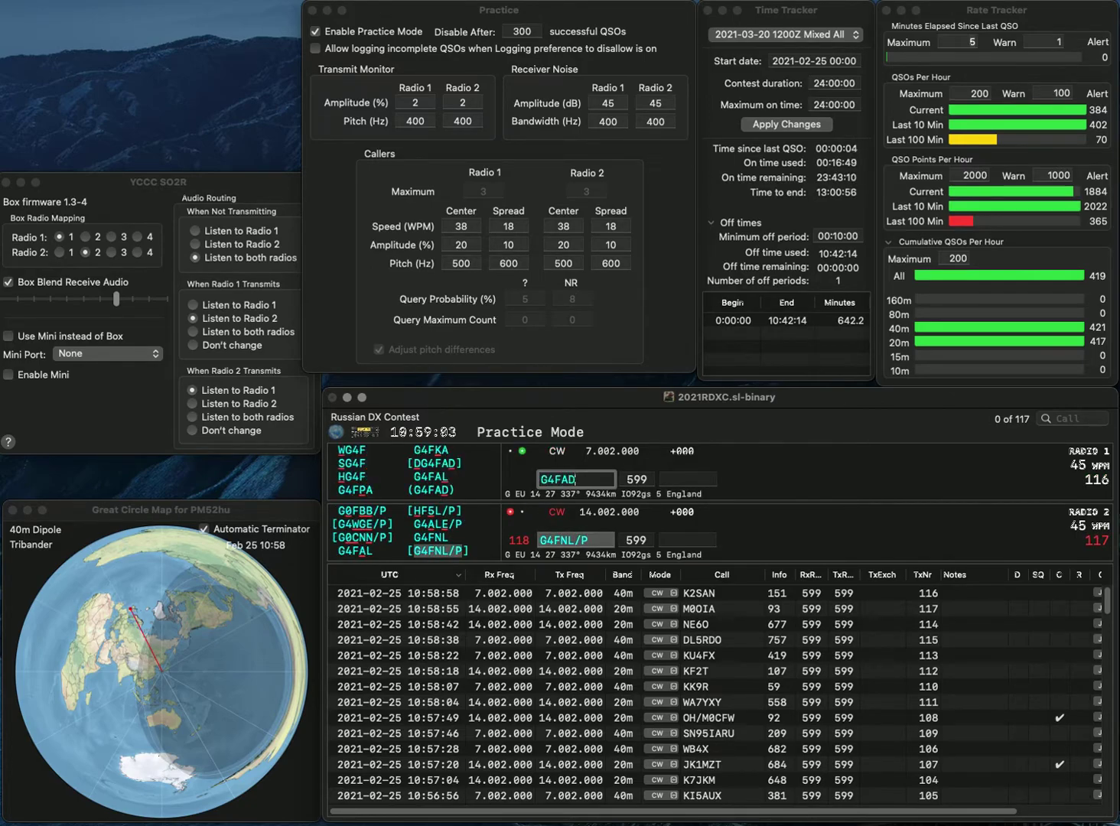
{"action": "key", "text": "Return"}
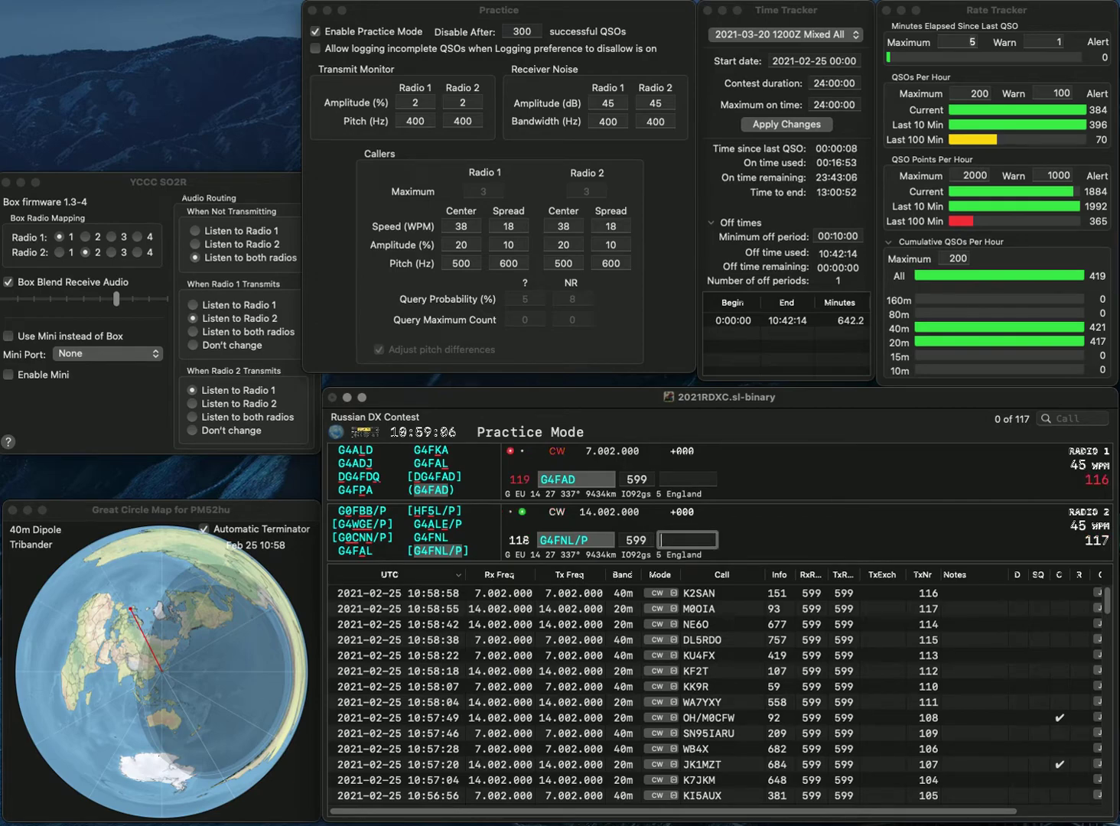
{"action": "type", "text": "829"}
{"action": "key", "text": "Return"}
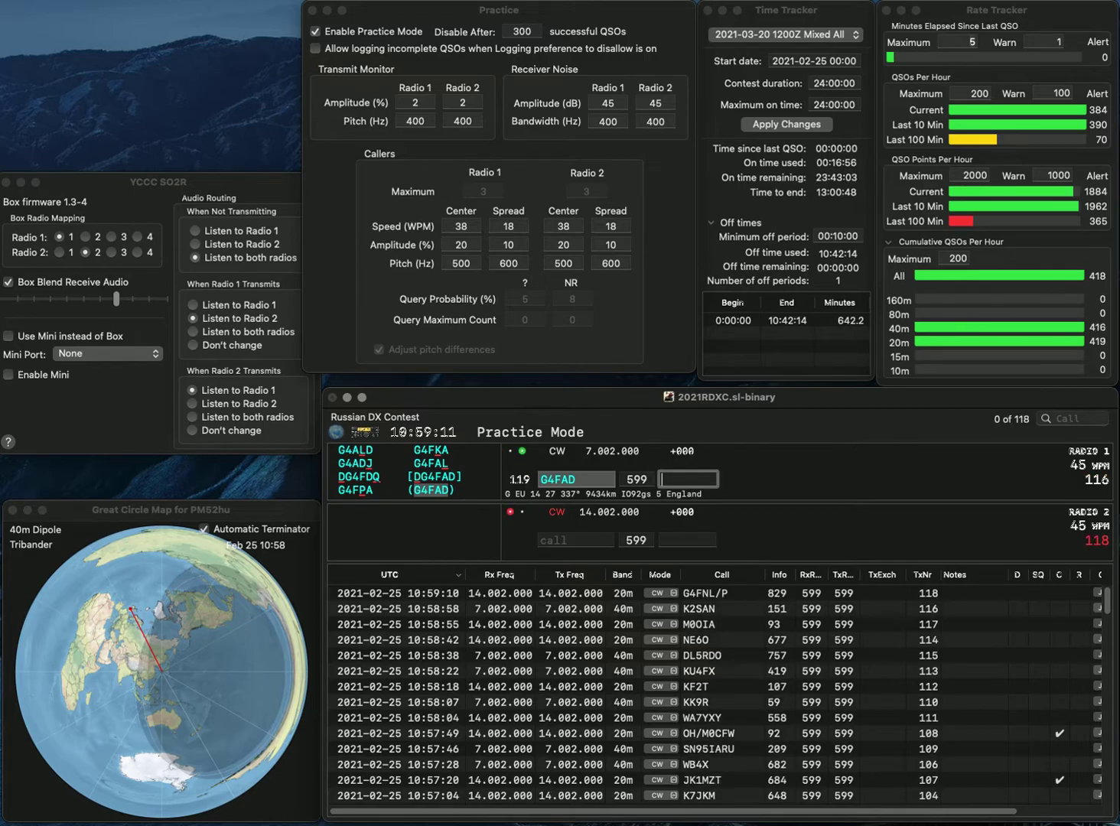
Step: Log G4FAD with exchange 930 on Radio 1 and answer G0MGX on Radio 2
{"action": "type", "text": "930"}
{"action": "key", "text": "Return"}
{"action": "type", "text": "G0"}
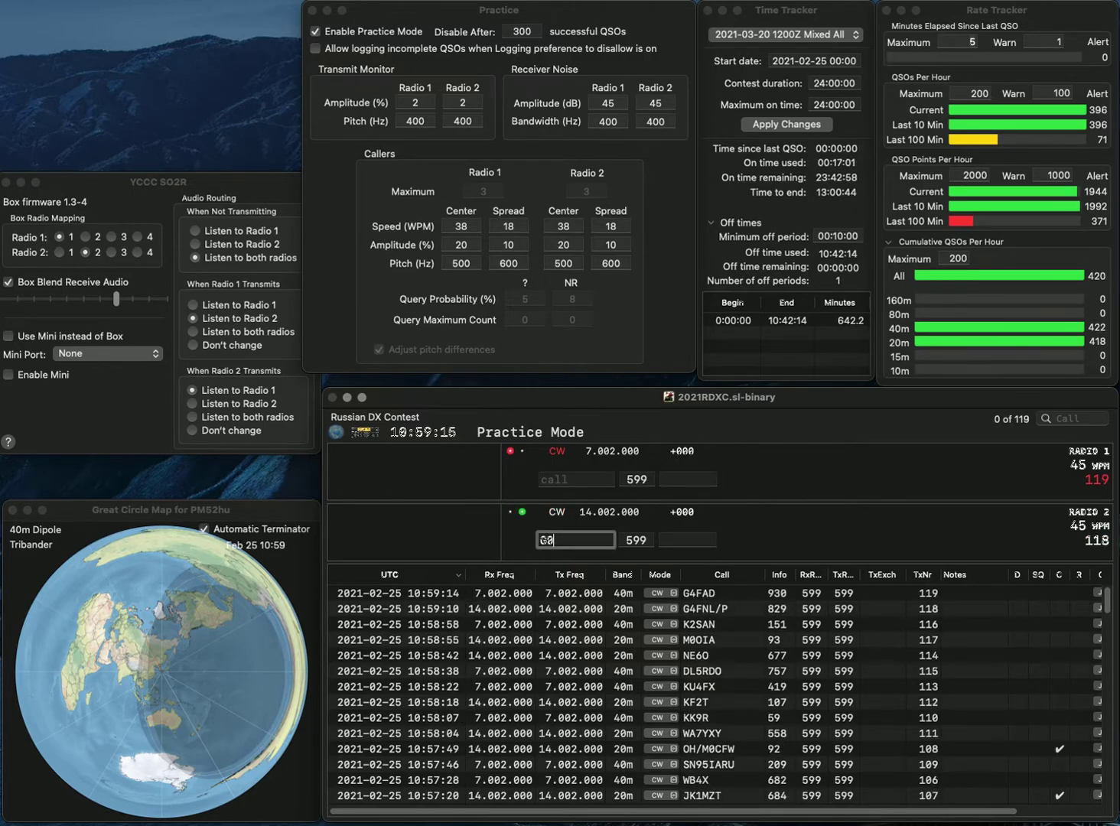
{"action": "type", "text": "MGX"}
{"action": "key", "text": "Return"}
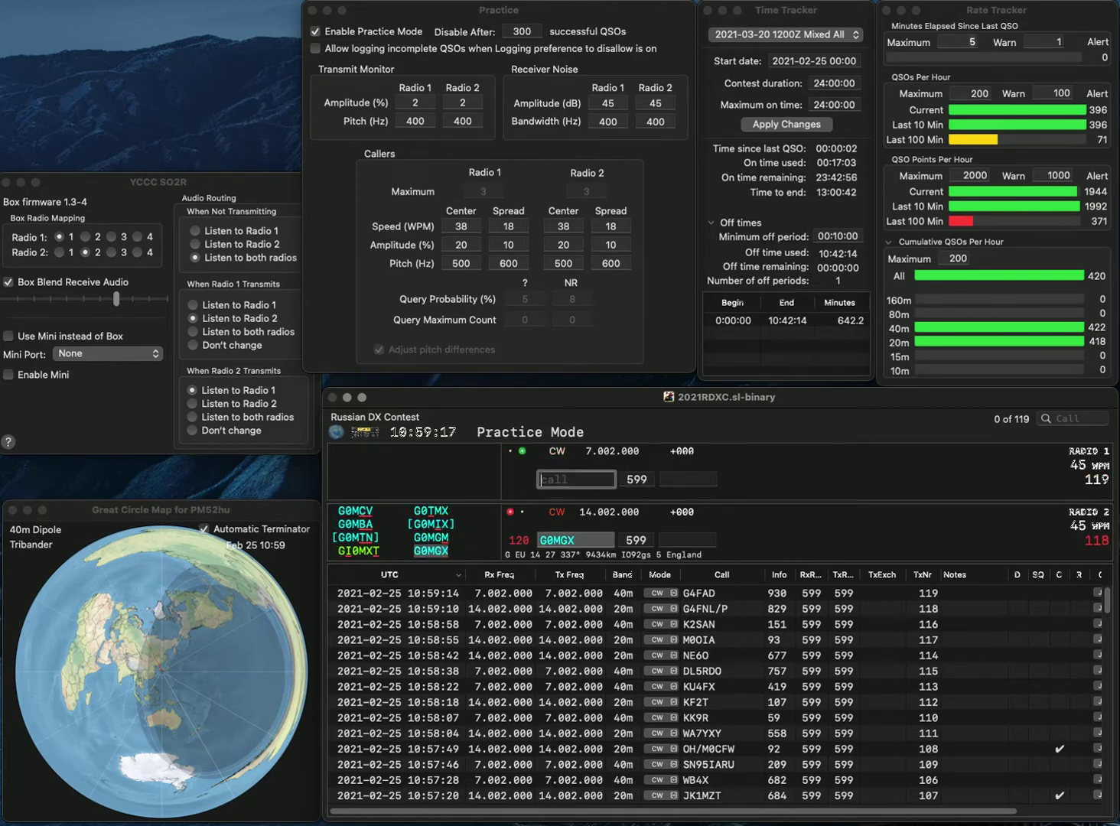
{"action": "type", "text": "EA2C"}
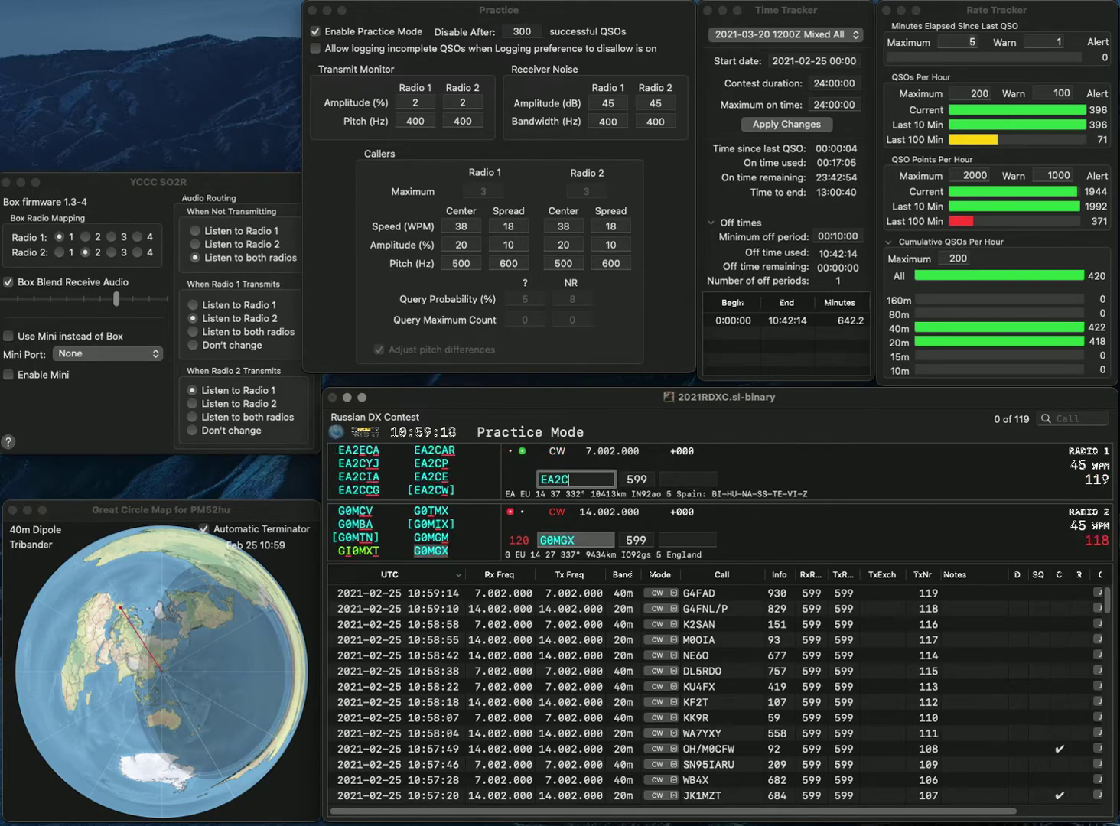
{"action": "type", "text": "CG"}
{"action": "key", "text": "Return"}
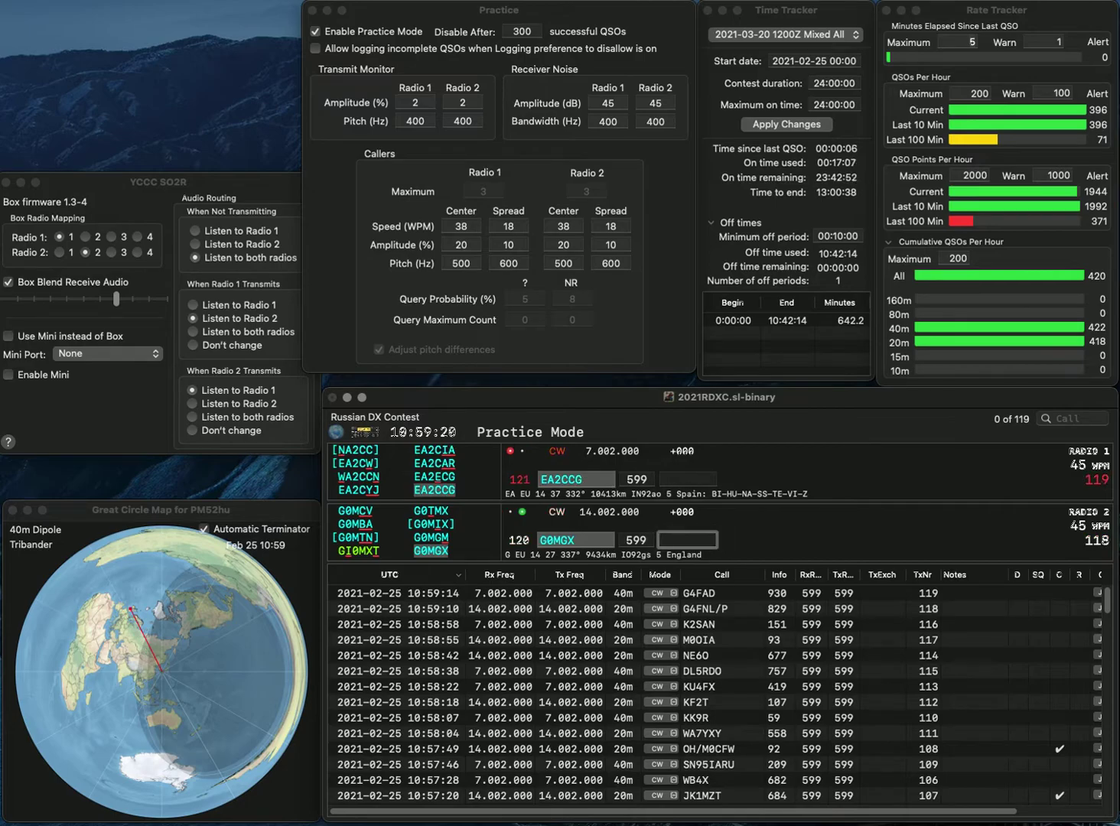
{"action": "type", "text": "98"}
{"action": "key", "text": "Return"}
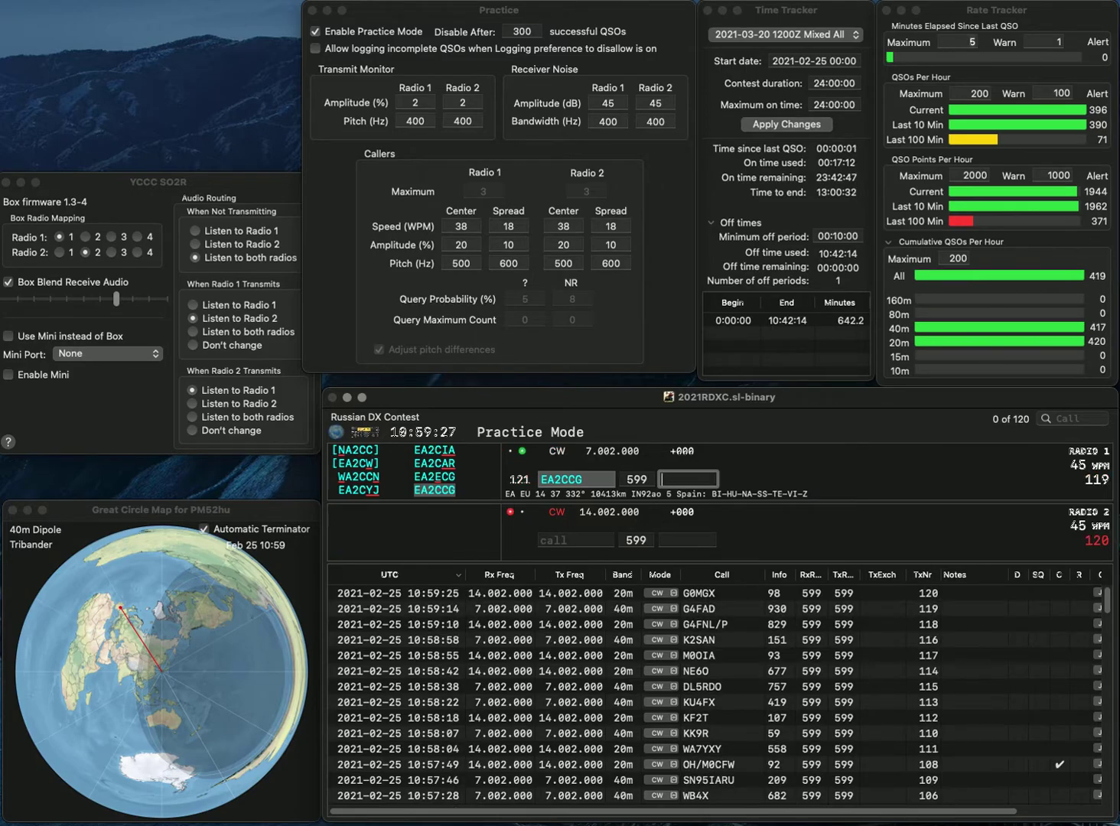
{"action": "type", "text": "180"}
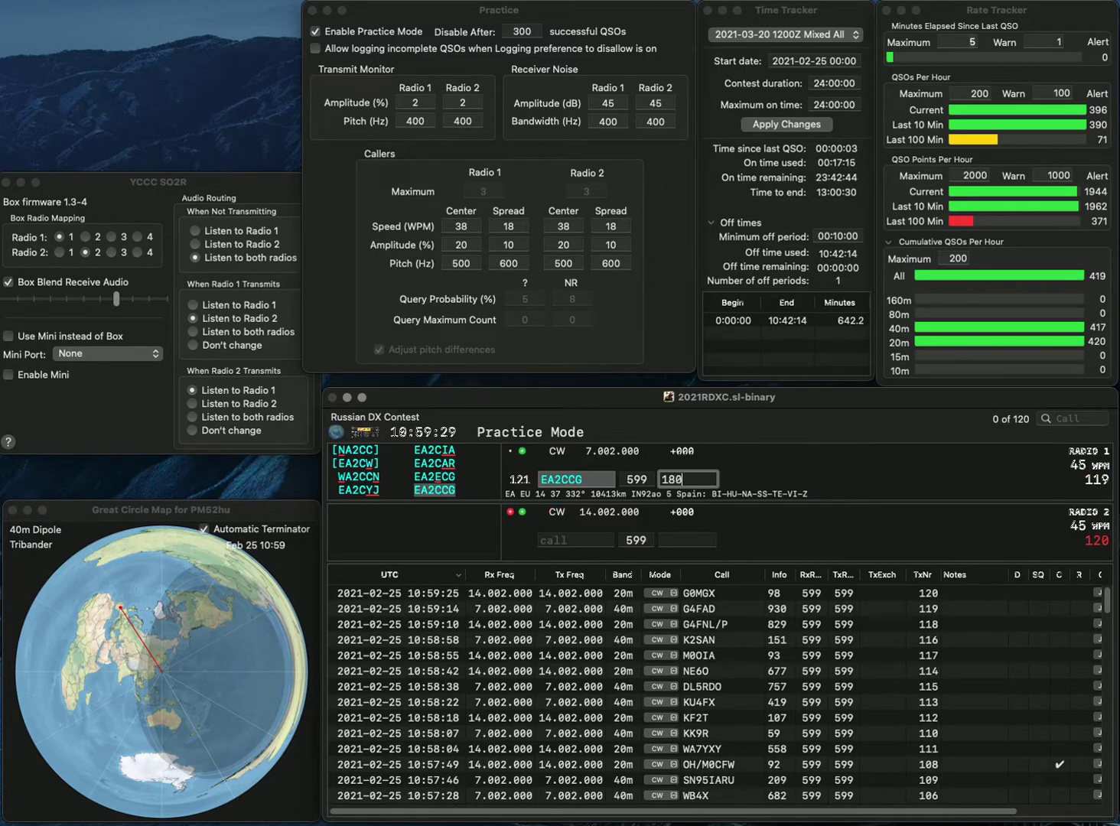
{"action": "key", "text": "Return"}
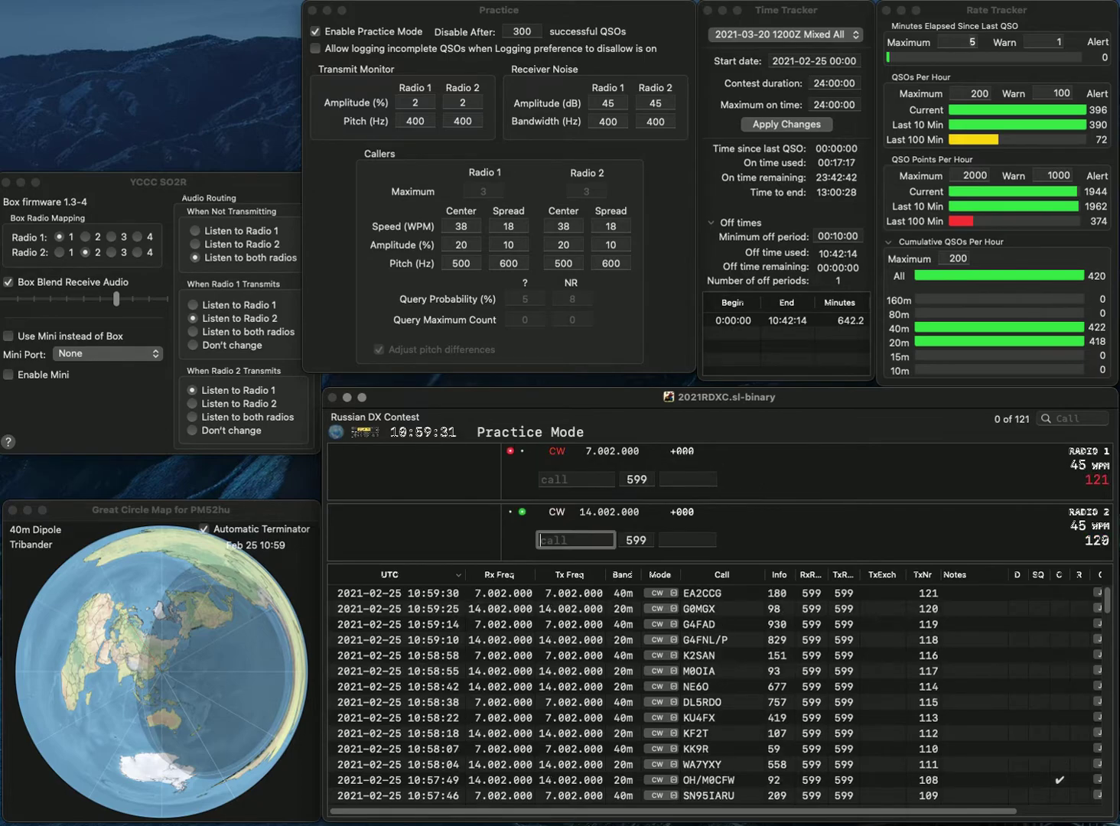
{"action": "type", "text": "EA"}
{"action": "key", "text": "Return"}
{"action": "type", "text": "3SYM"}
{"action": "key", "text": "Return"}
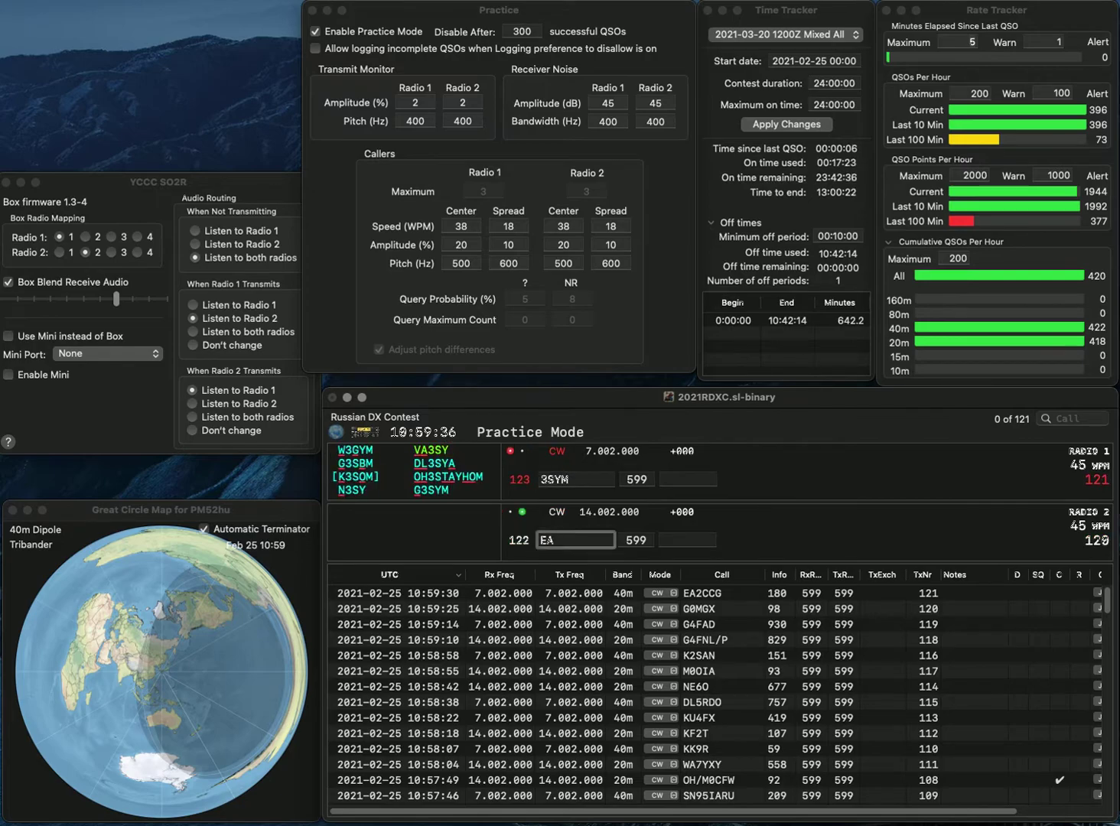
{"action": "type", "text": "5GS"}
{"action": "key", "text": "Return"}
{"action": "key", "text": "Home"}
{"action": "type", "text": "G"}
{"action": "key", "text": "Return"}
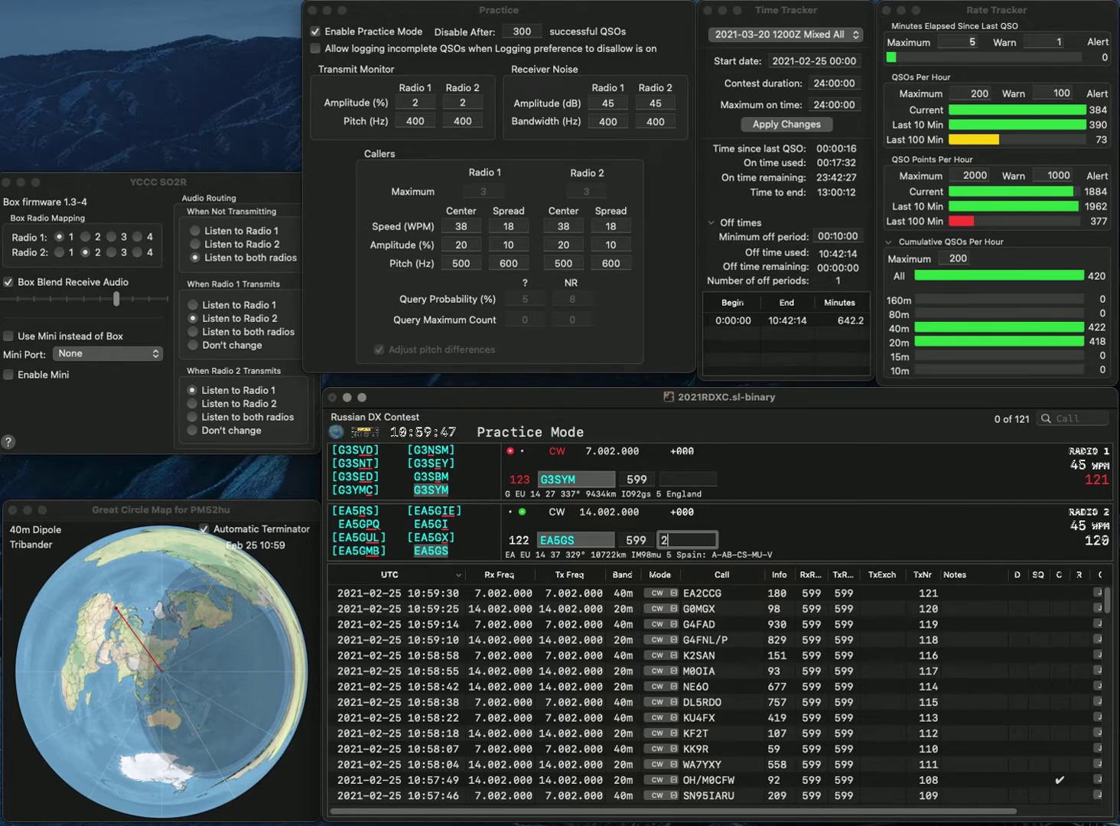
{"action": "type", "text": "8"}
{"action": "key", "text": "Return"}
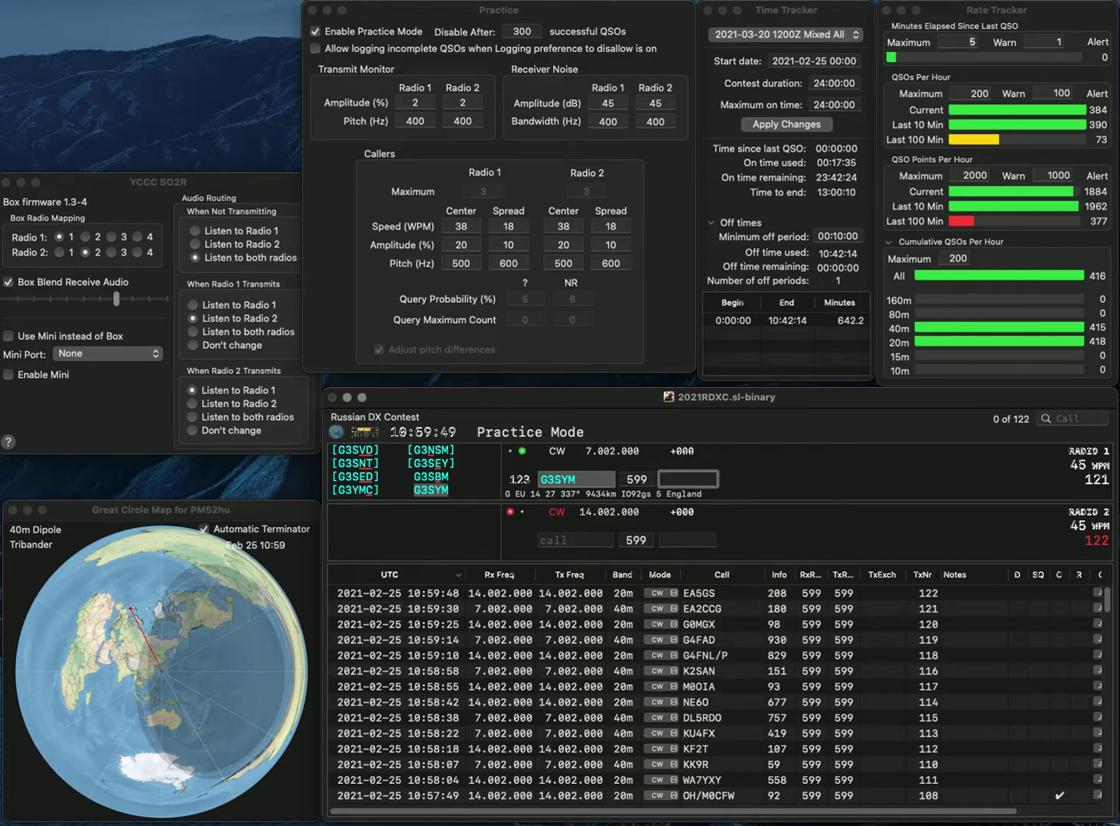
{"action": "type", "text": "270"}
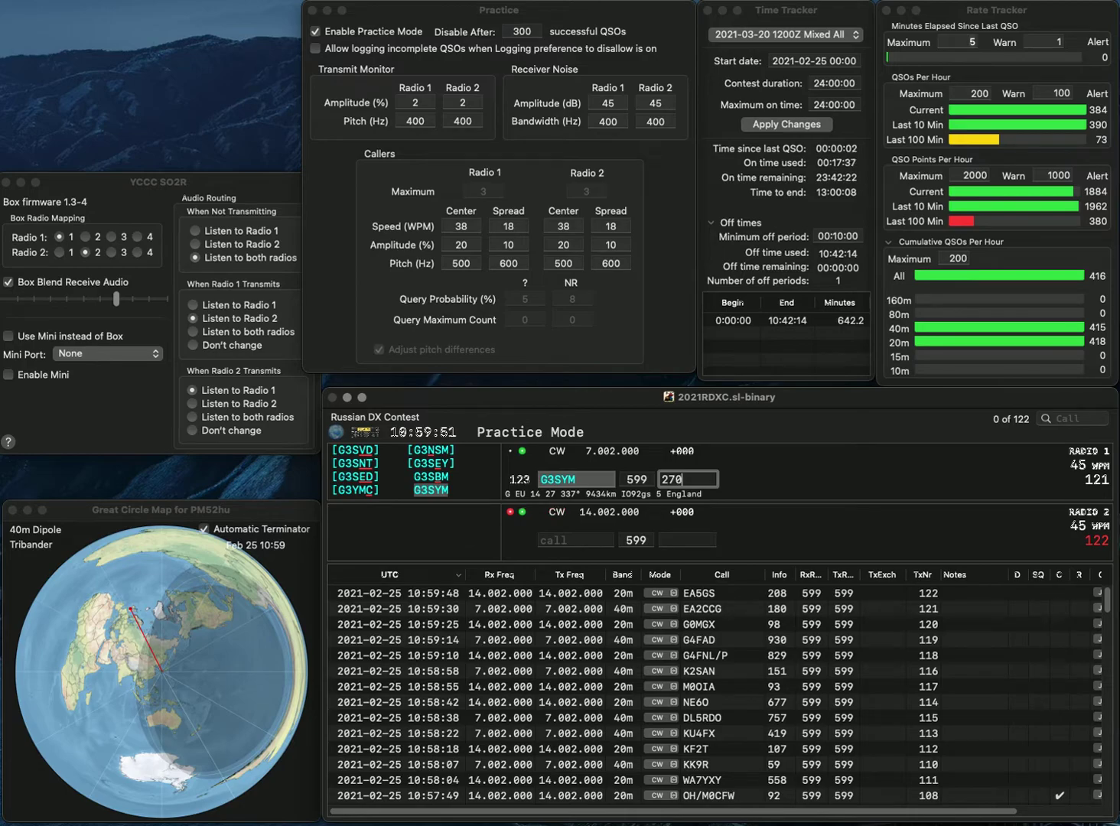
{"action": "key", "text": "Return"}
{"action": "type", "text": "KC8BUD"}
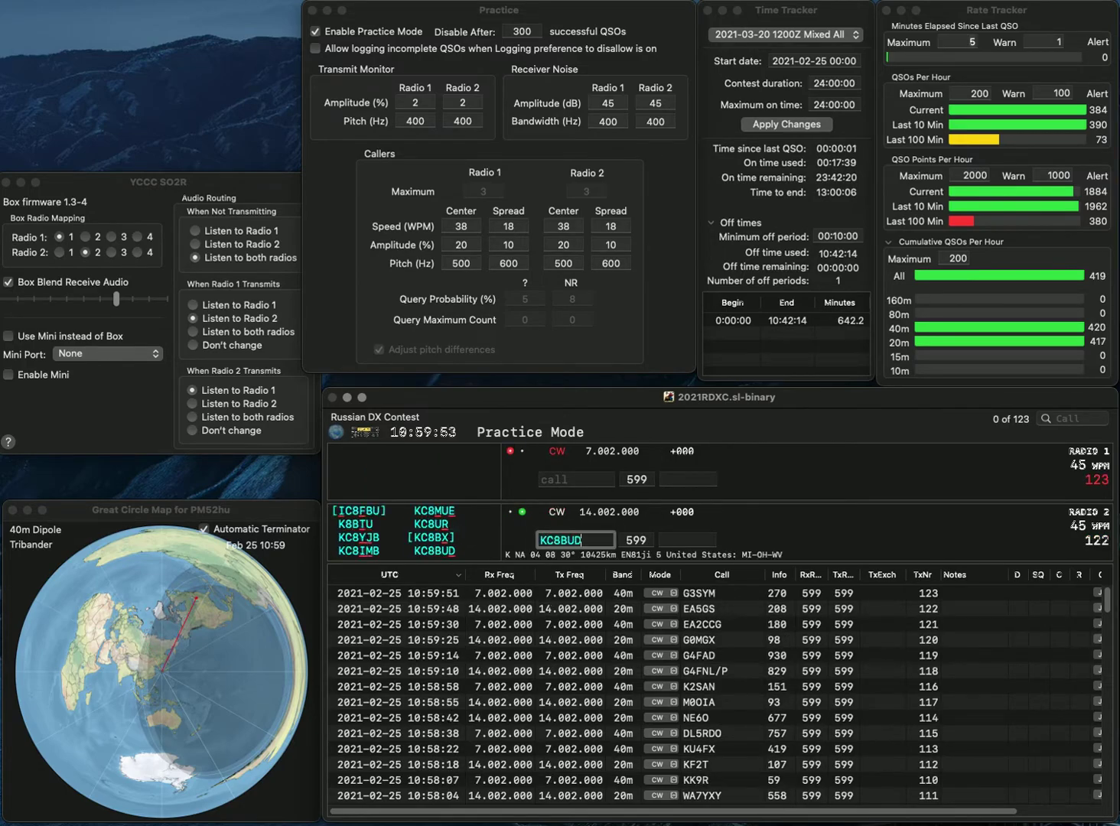
{"action": "key", "text": "Return"}
{"action": "type", "text": "SPI"}
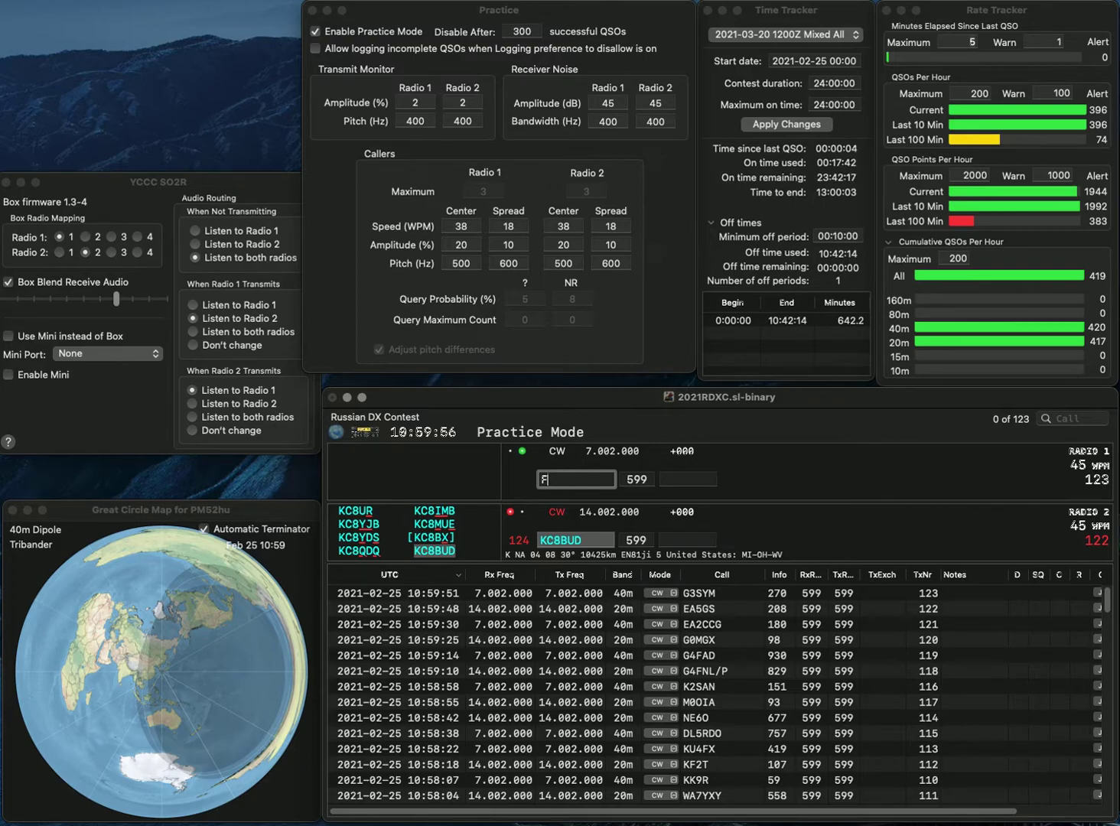
{"action": "type", "text": "FLXHB9"}
{"action": "key", "text": "Return"}
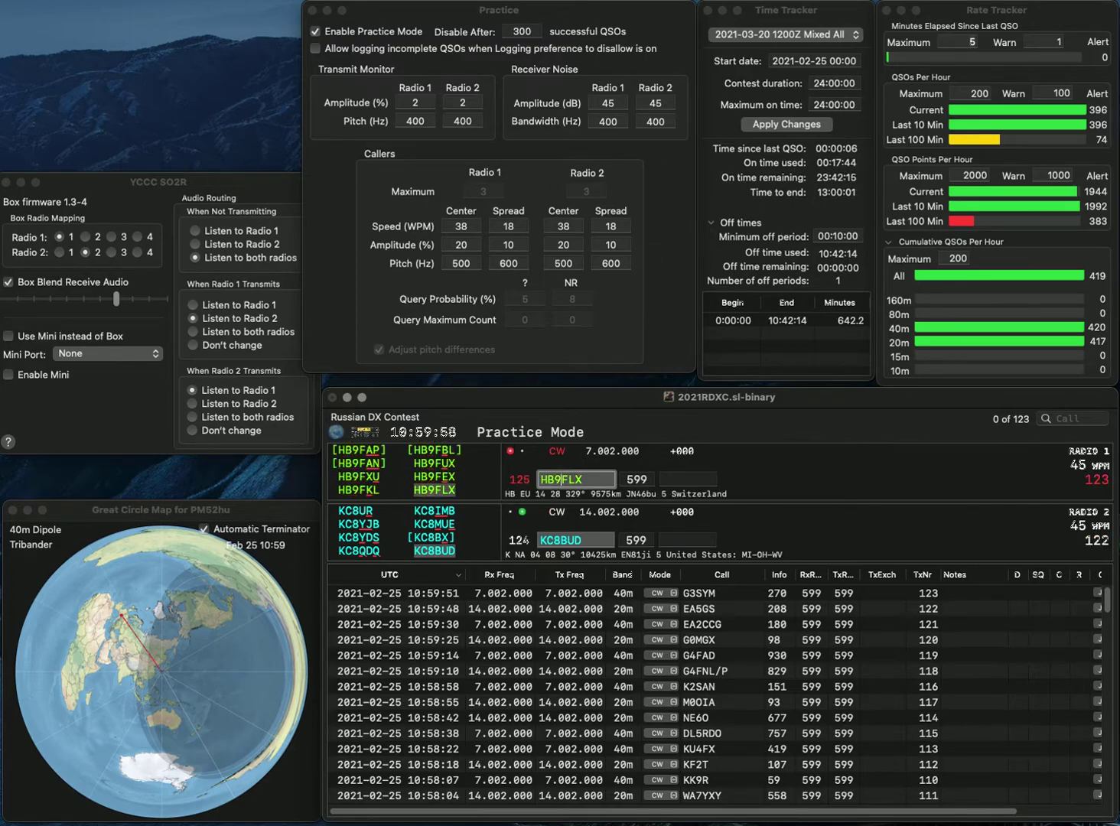
{"action": "type", "text": "86"}
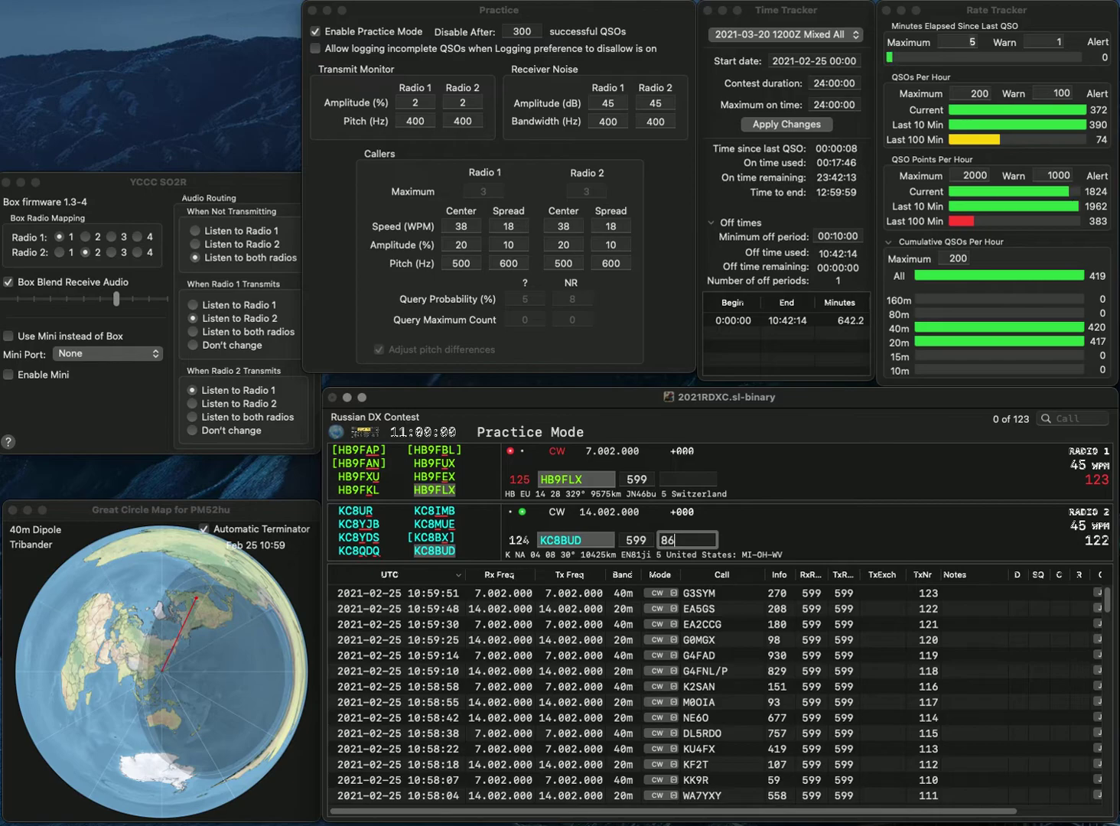
{"action": "type", "text": "9"}
{"action": "key", "text": "Return"}
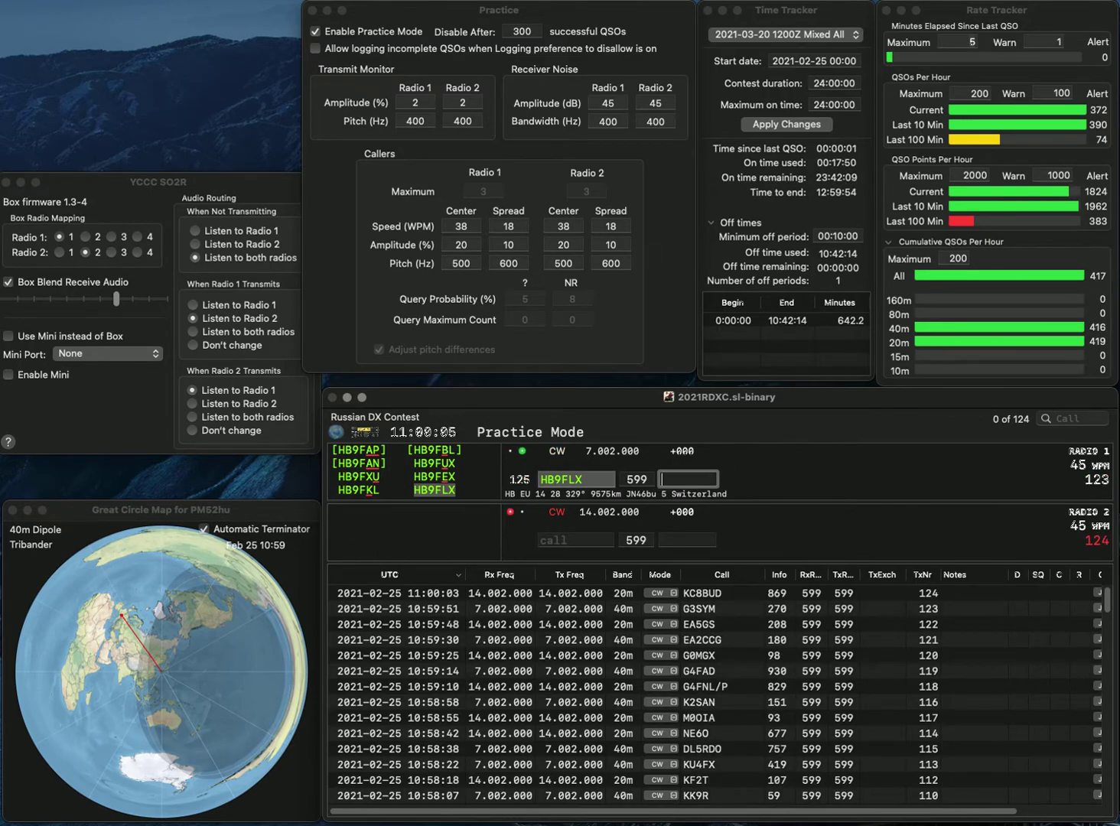
{"action": "type", "text": "953"}
{"action": "key", "text": "Return"}
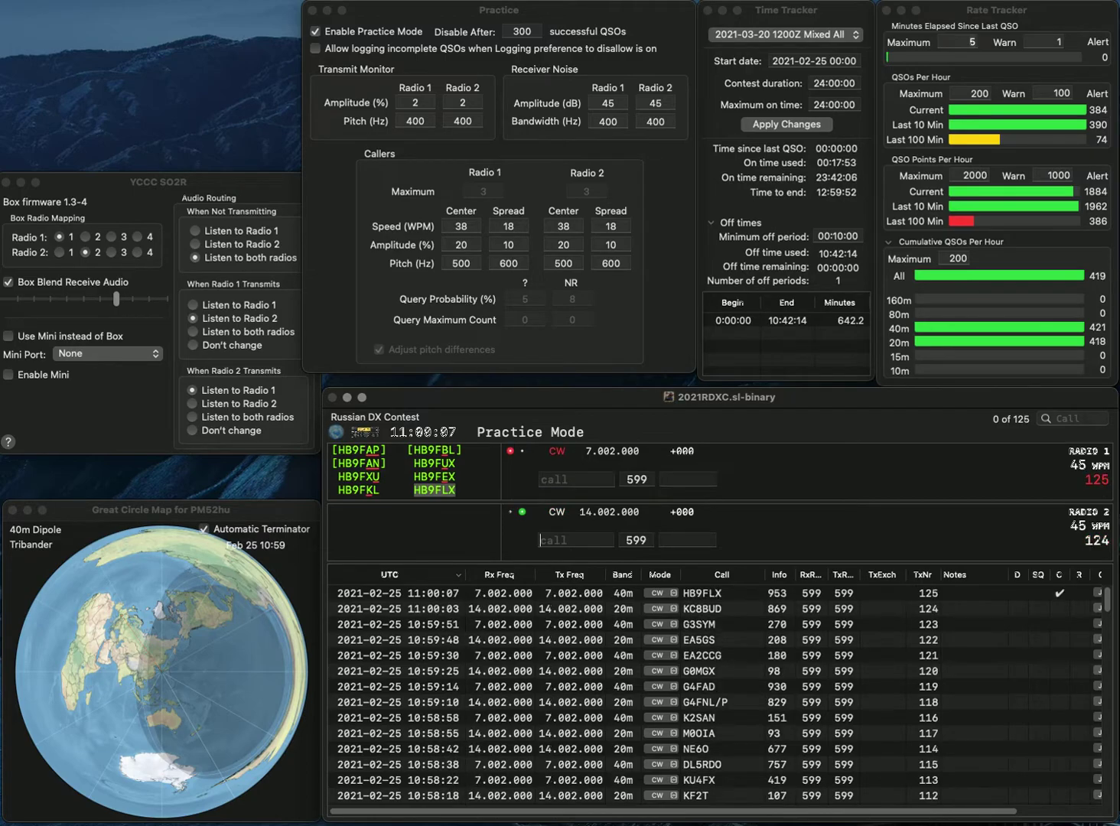
Step: Answer N9BD on Radio 2 and EB8AH on Radio 1 with the exchange
{"action": "type", "text": "N9BD"}
{"action": "key", "text": "Return"}
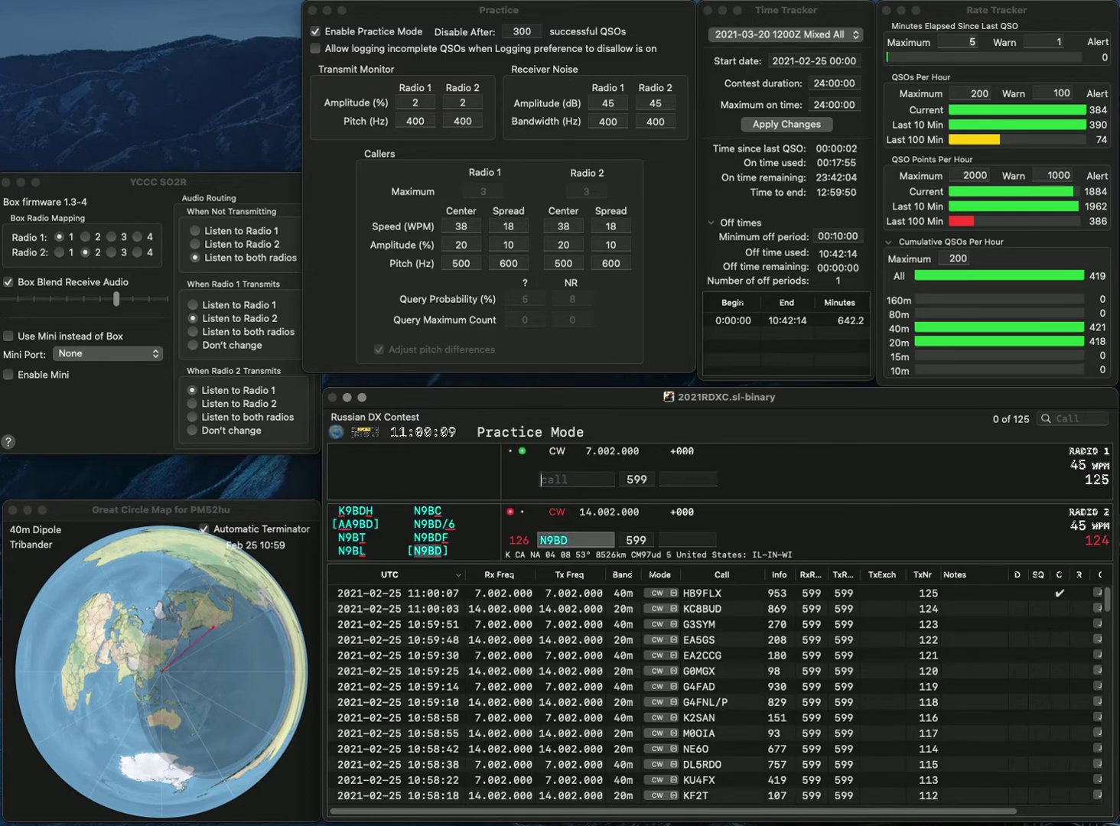
{"action": "type", "text": "FB8AH"}
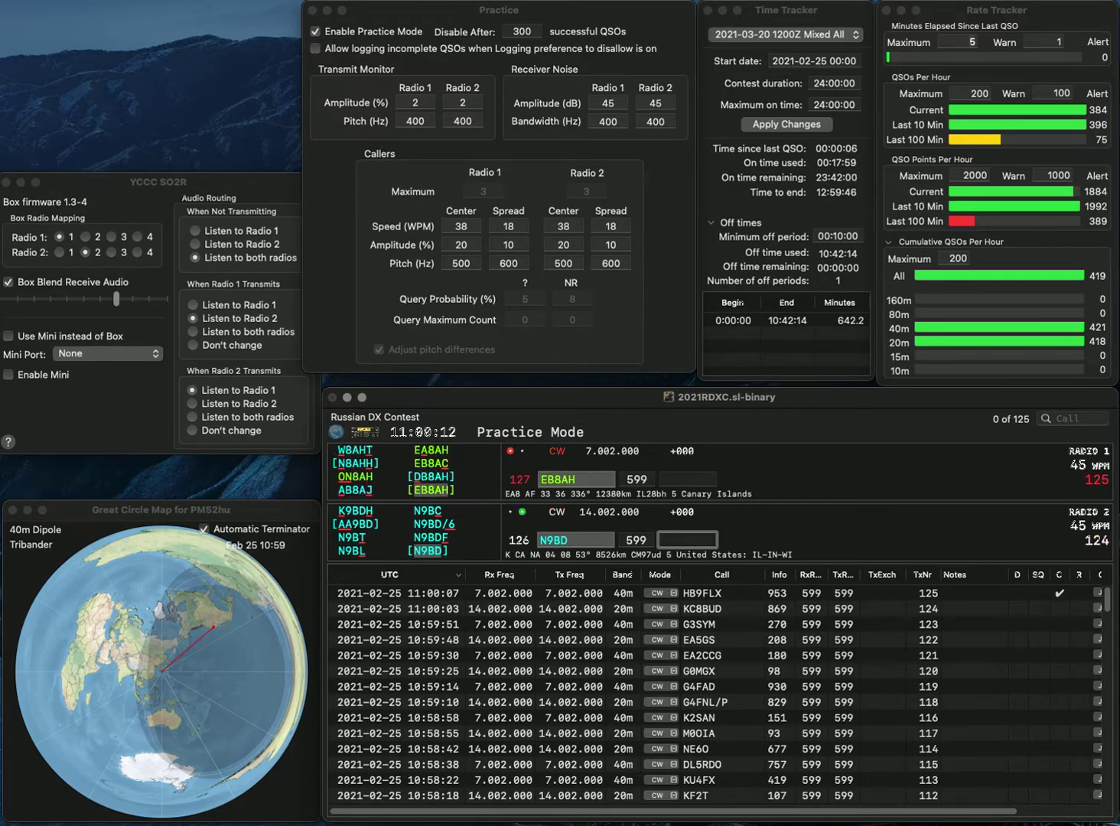
{"action": "type", "text": "1"}
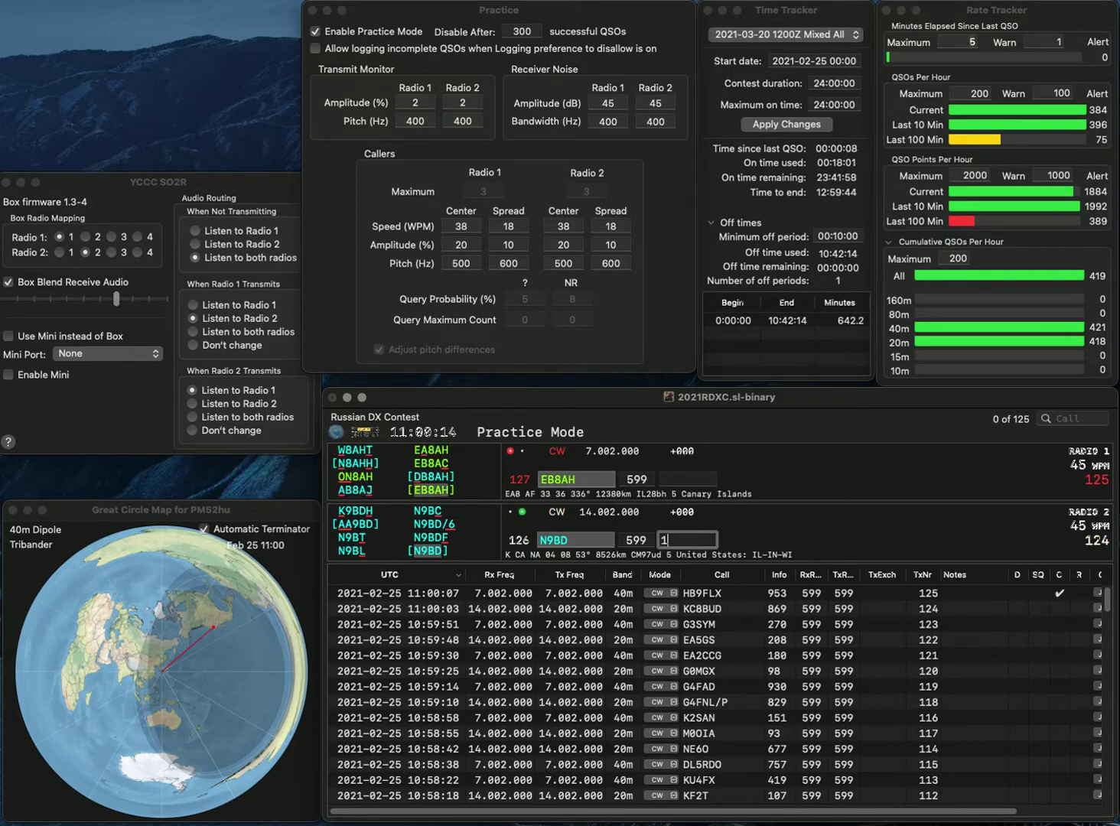
{"action": "type", "text": "93"}
{"action": "key", "text": "Return"}
{"action": "type", "text": "960"}
{"action": "key", "text": "Return"}
{"action": "type", "text": "BXI"}
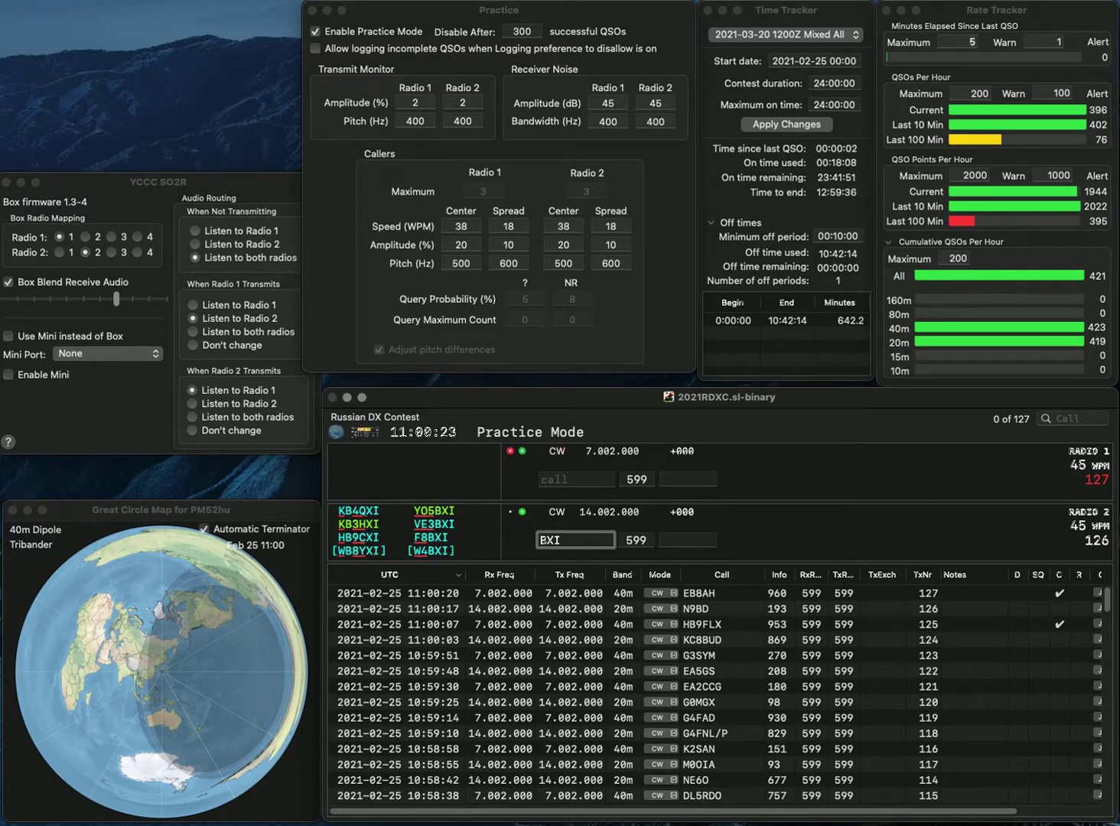
{"action": "key", "text": "Up"}
{"action": "type", "text": "G1SCT"}
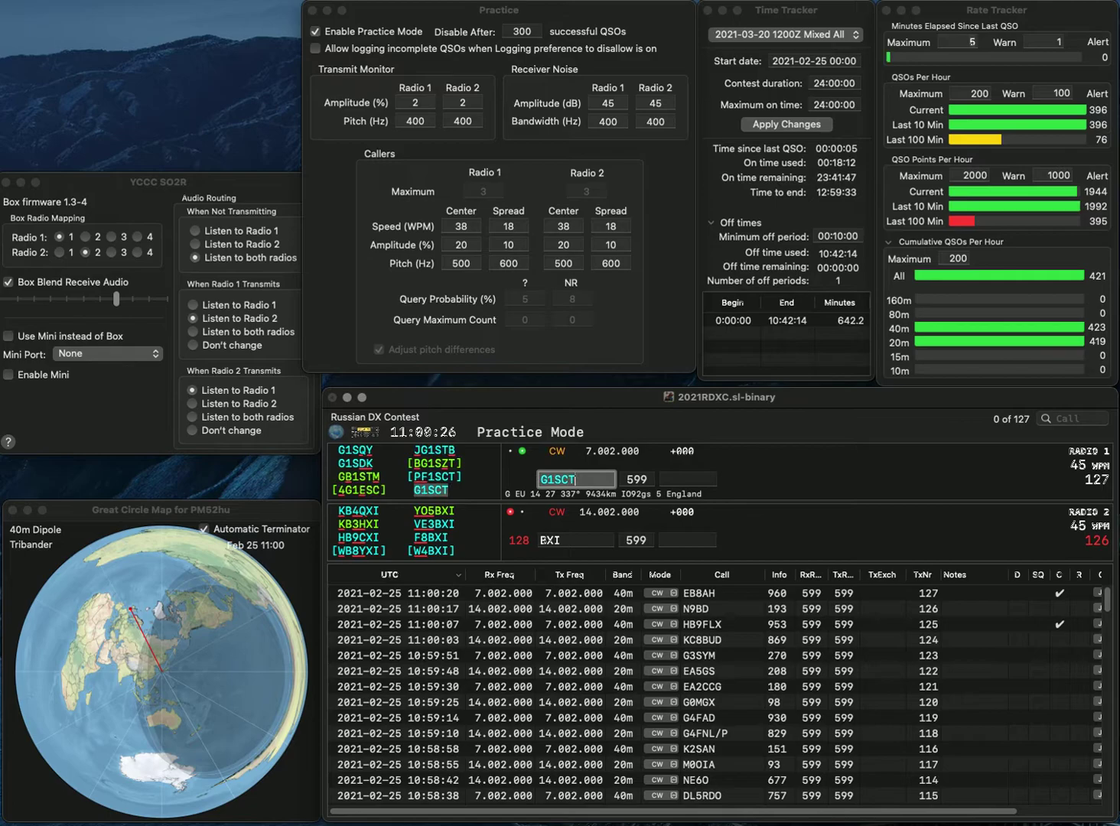
{"action": "key", "text": "Return"}
{"action": "type", "text": "F"}
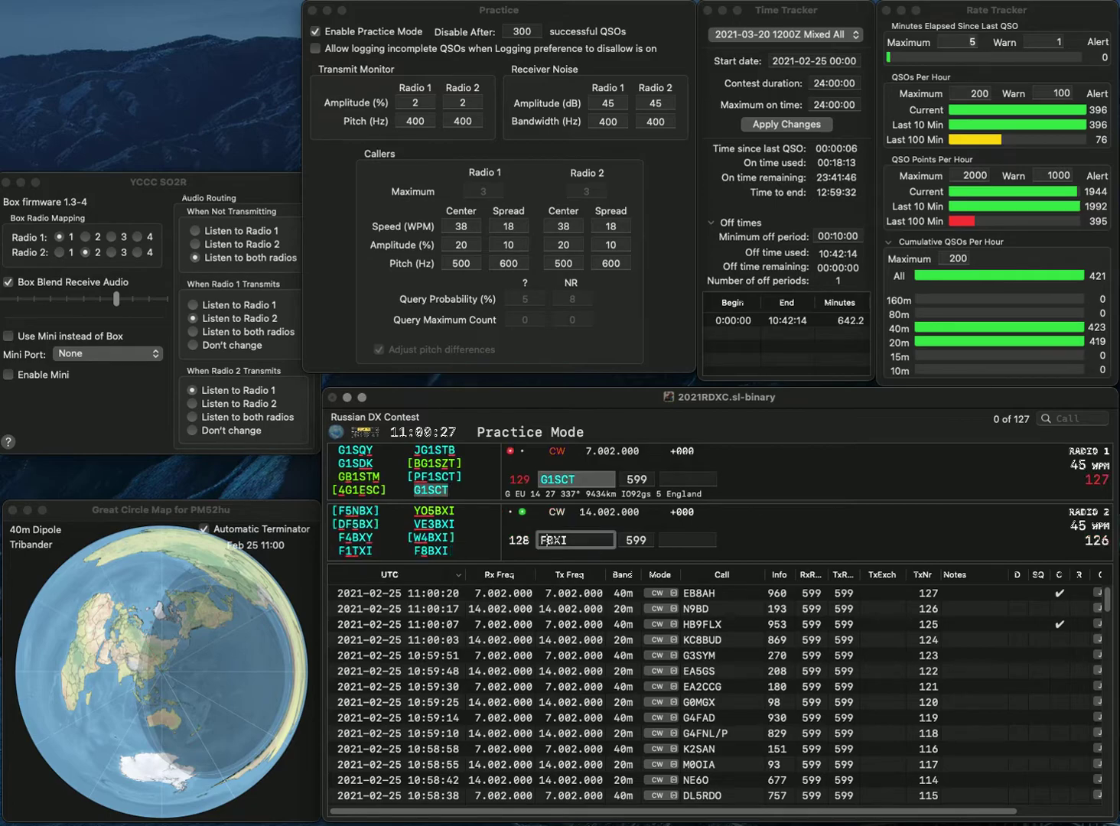
{"action": "type", "text": "8"}
{"action": "key", "text": "Return"}
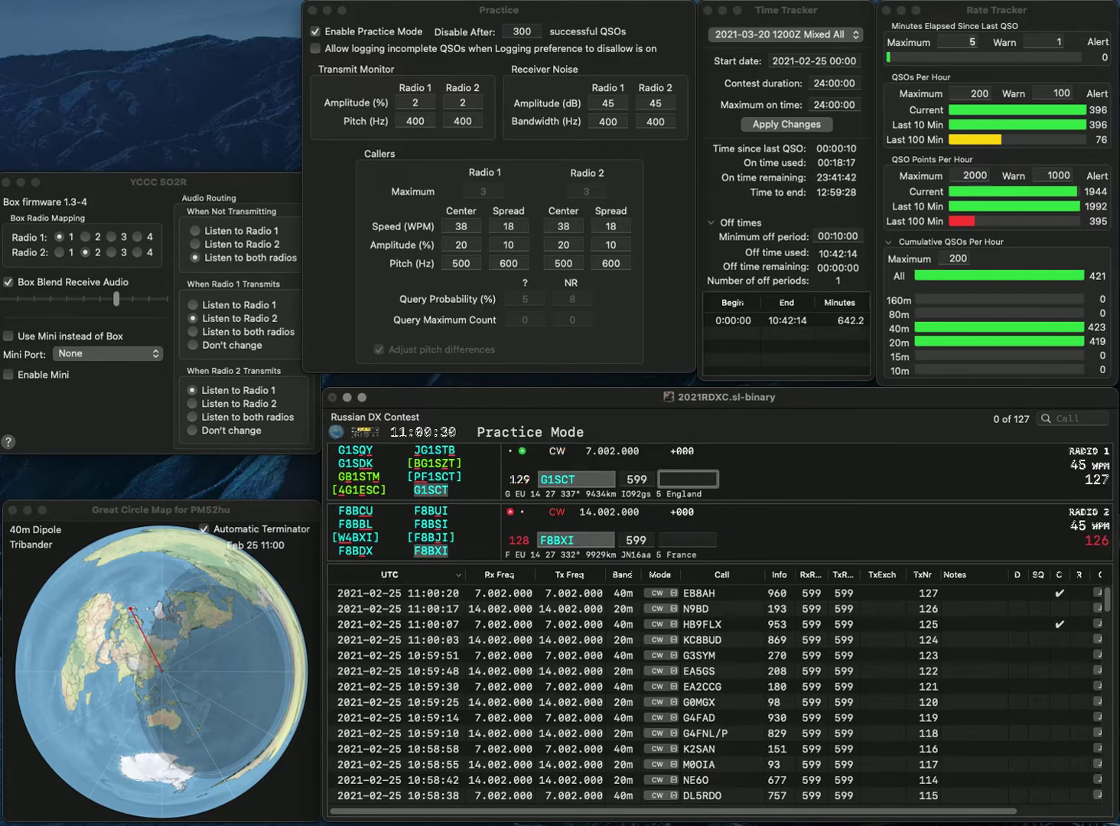
{"action": "type", "text": "880"}
{"action": "key", "text": "Return"}
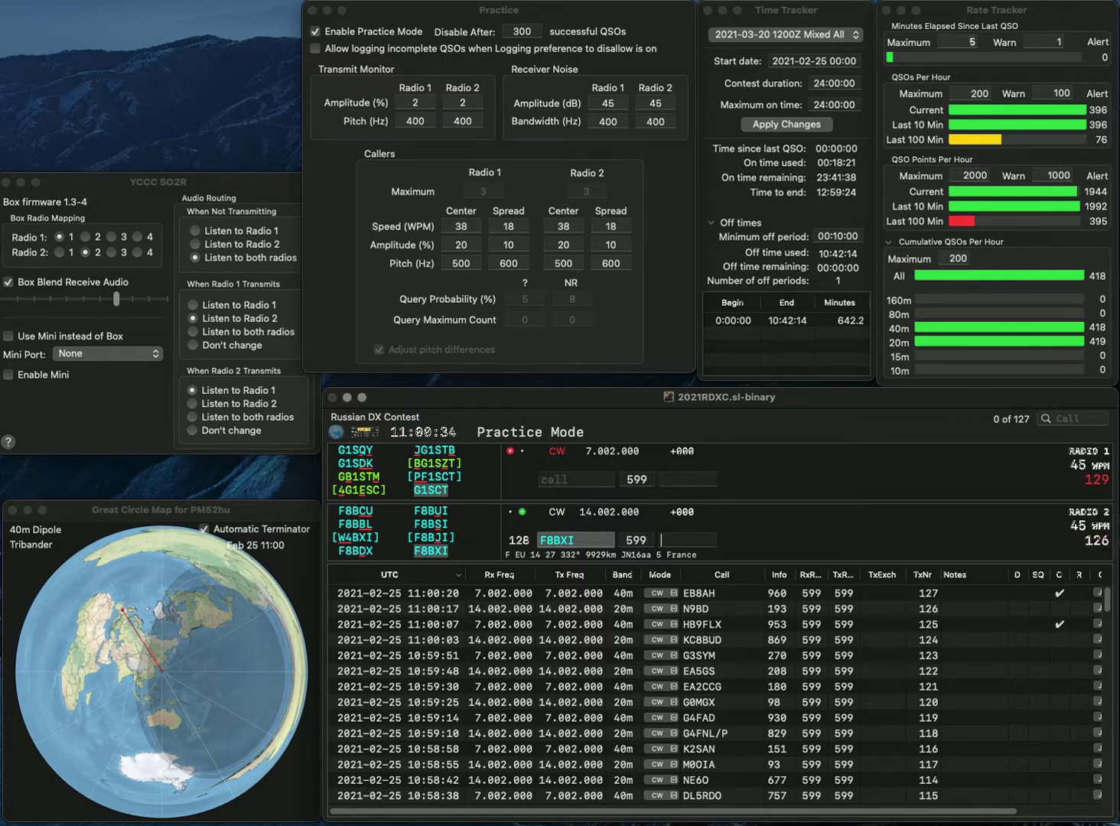
{"action": "type", "text": "579"}
{"action": "key", "text": "Return"}
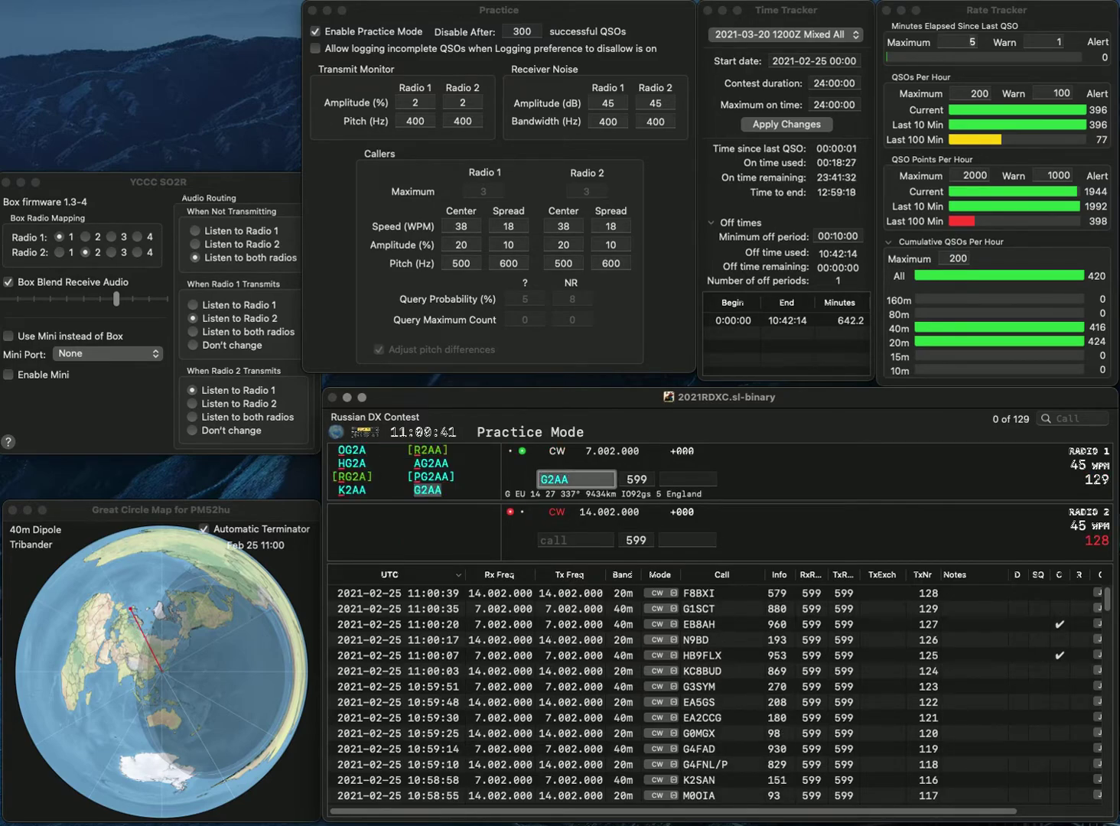
{"action": "type", "text": "P"}
{"action": "key", "text": "Return"}
{"action": "type", "text": "SQ5STS"}
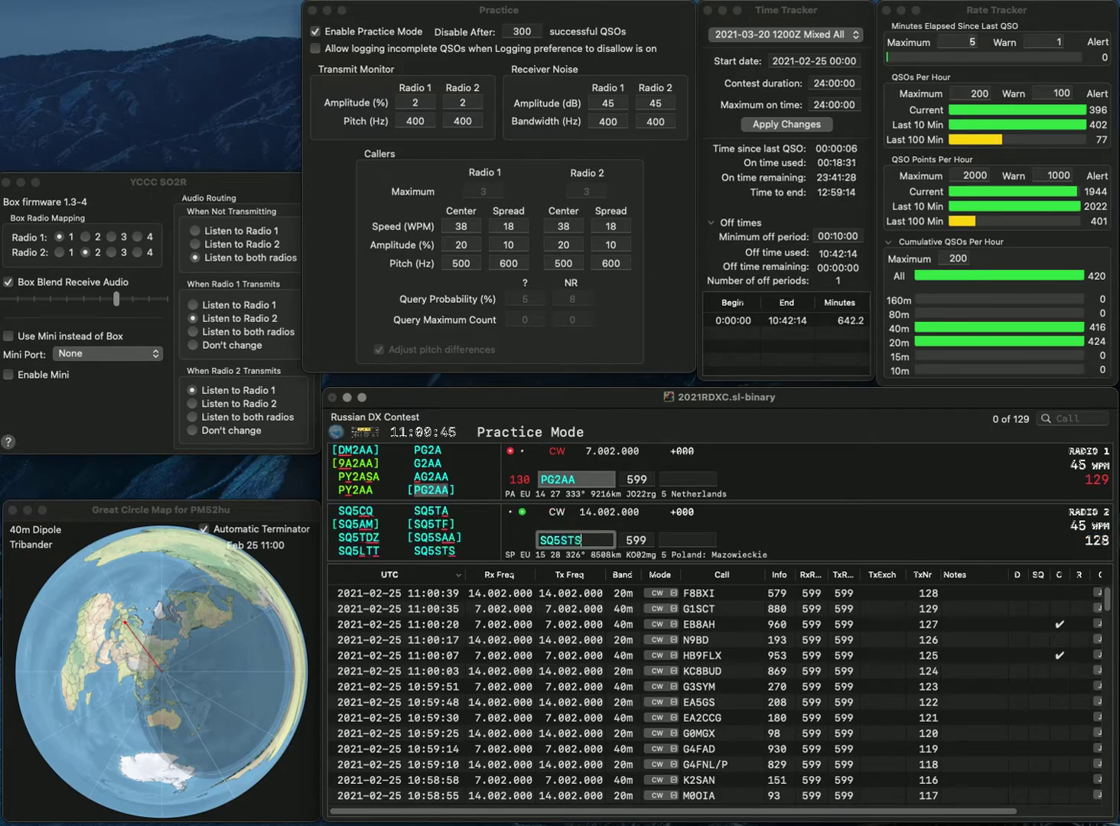
{"action": "key", "text": "Return"}
{"action": "key", "text": "Tab"}
{"action": "key", "text": "Tab"}
{"action": "key", "text": "Down"}
{"action": "key", "text": "Up"}
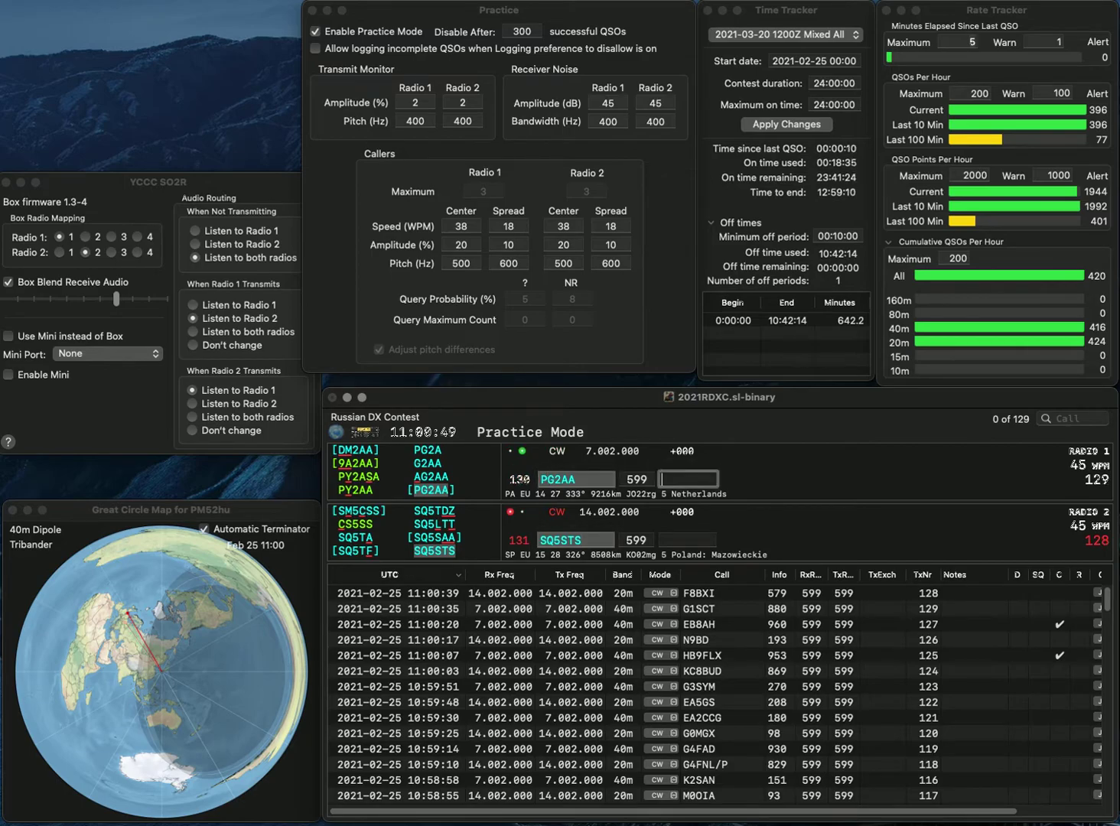
{"action": "type", "text": "715"}
{"action": "key", "text": "Return"}
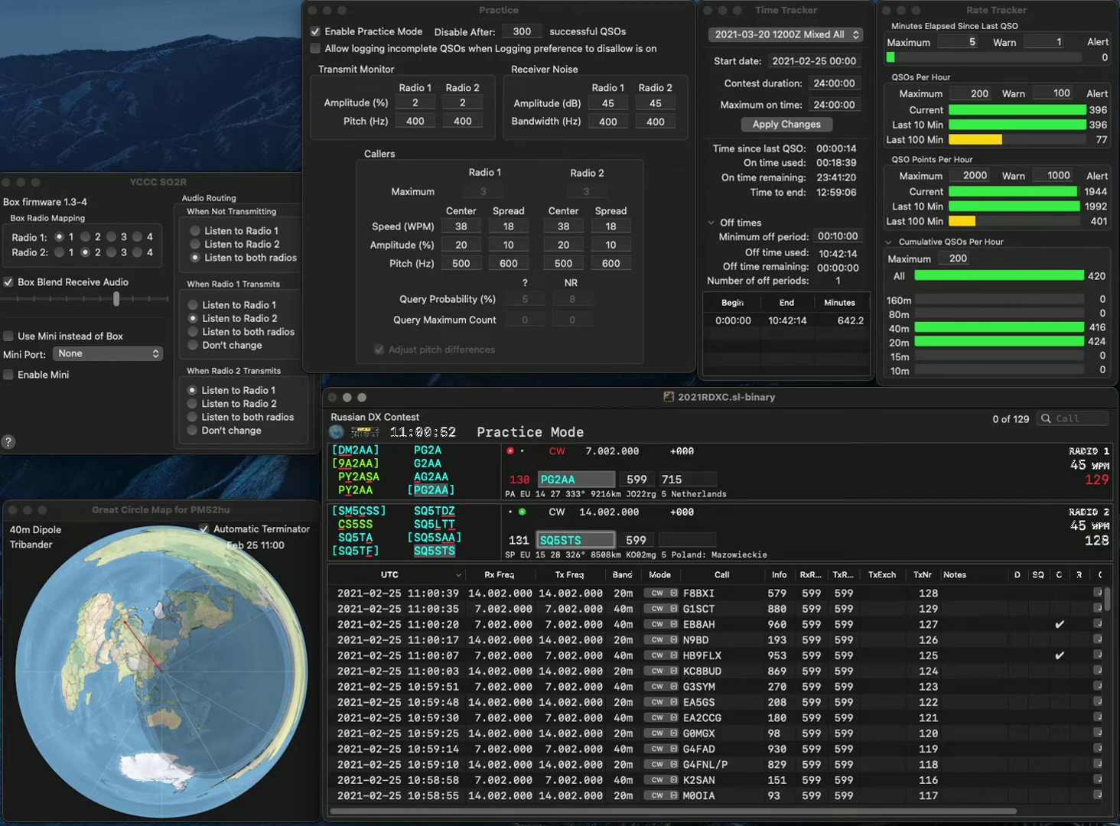
{"action": "type", "text": "469"}
{"action": "key", "text": "Return"}
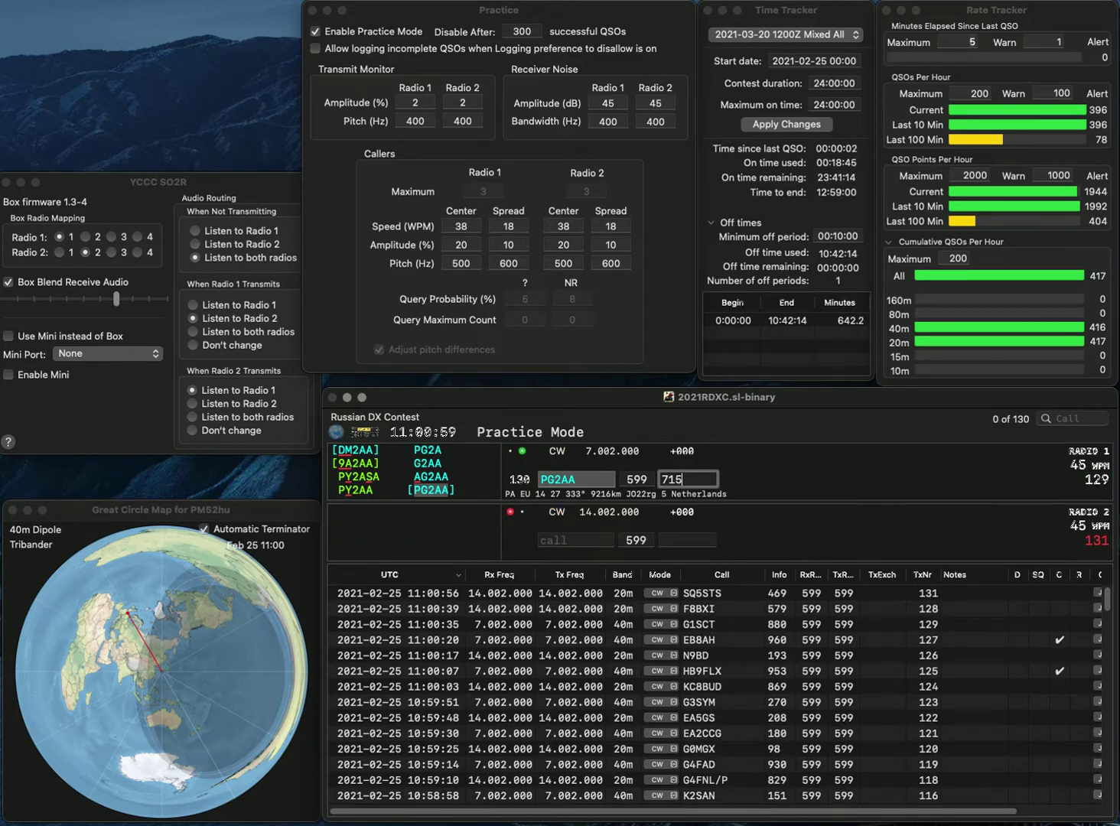
{"action": "key", "text": "Return"}
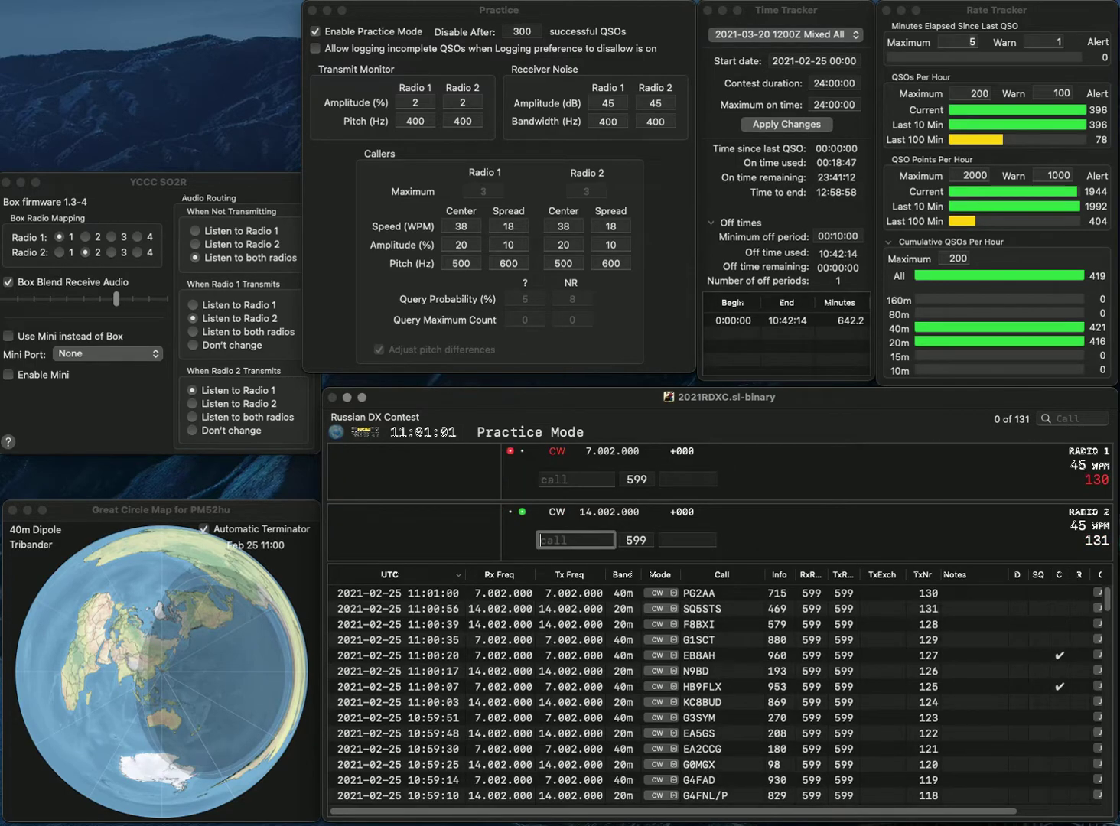
{"action": "type", "text": "L5Z"}
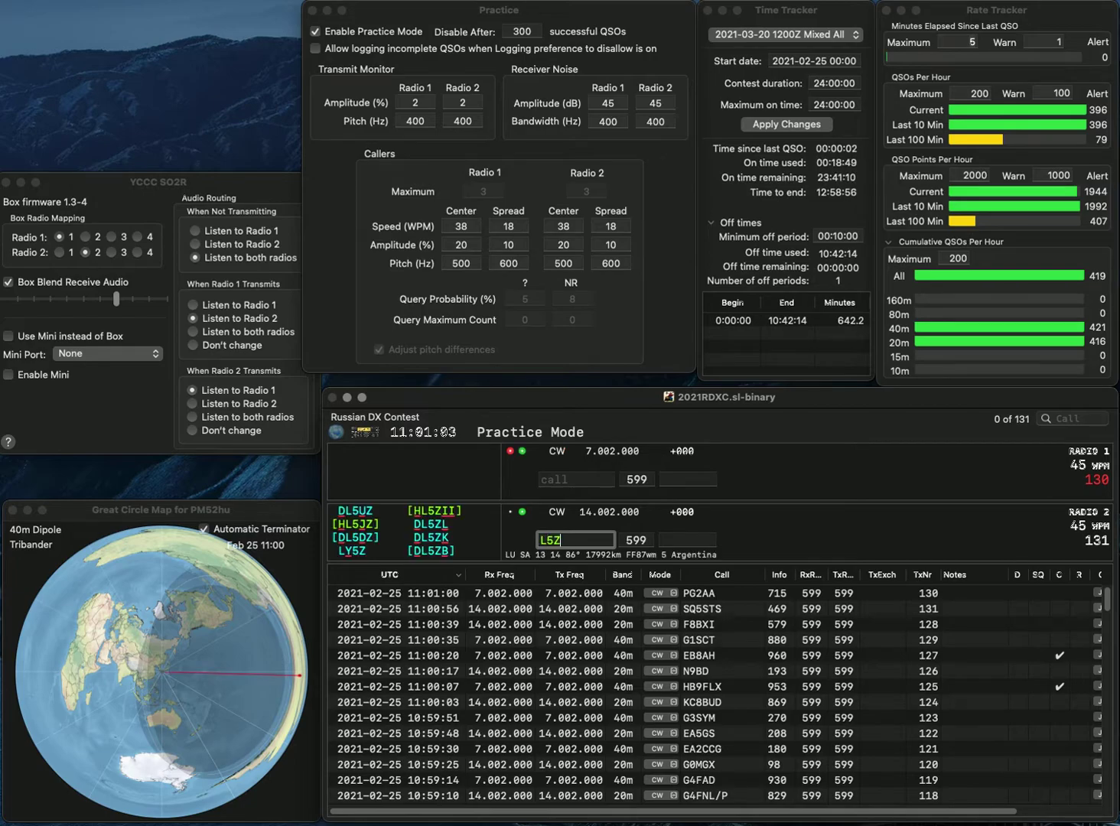
{"action": "type", "text": "J"}
{"action": "key", "text": "Return"}
{"action": "type", "text": "D9LOM"}
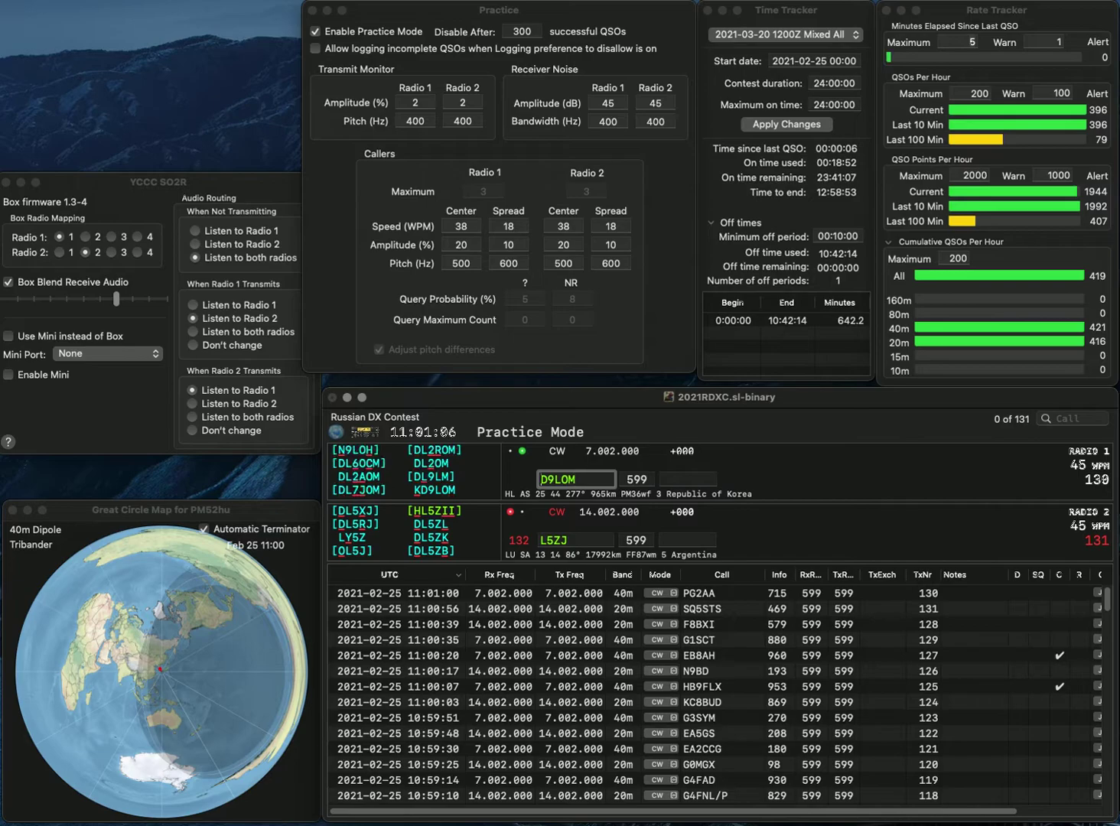
{"action": "key", "text": "Home"}
{"action": "type", "text": "K"}
{"action": "key", "text": "Return"}
{"action": "key", "text": "Home"}
{"action": "type", "text": "D"}
{"action": "key", "text": "BackSpace"}
{"action": "type", "text": "S"}
{"action": "key", "text": "Delete"}
{"action": "type", "text": "7"}
{"action": "key", "text": "Delete"}
{"action": "key", "text": "BackSpace"}
{"action": "key", "text": "BackSpace"}
{"action": "key", "text": "Delete"}
{"action": "key", "text": "Delete"}
{"action": "type", "text": "S57J"}
{"action": "key", "text": "Return"}
Step: Log KD9LOM with exchange 980 on Radio 1
{"action": "type", "text": "9"}
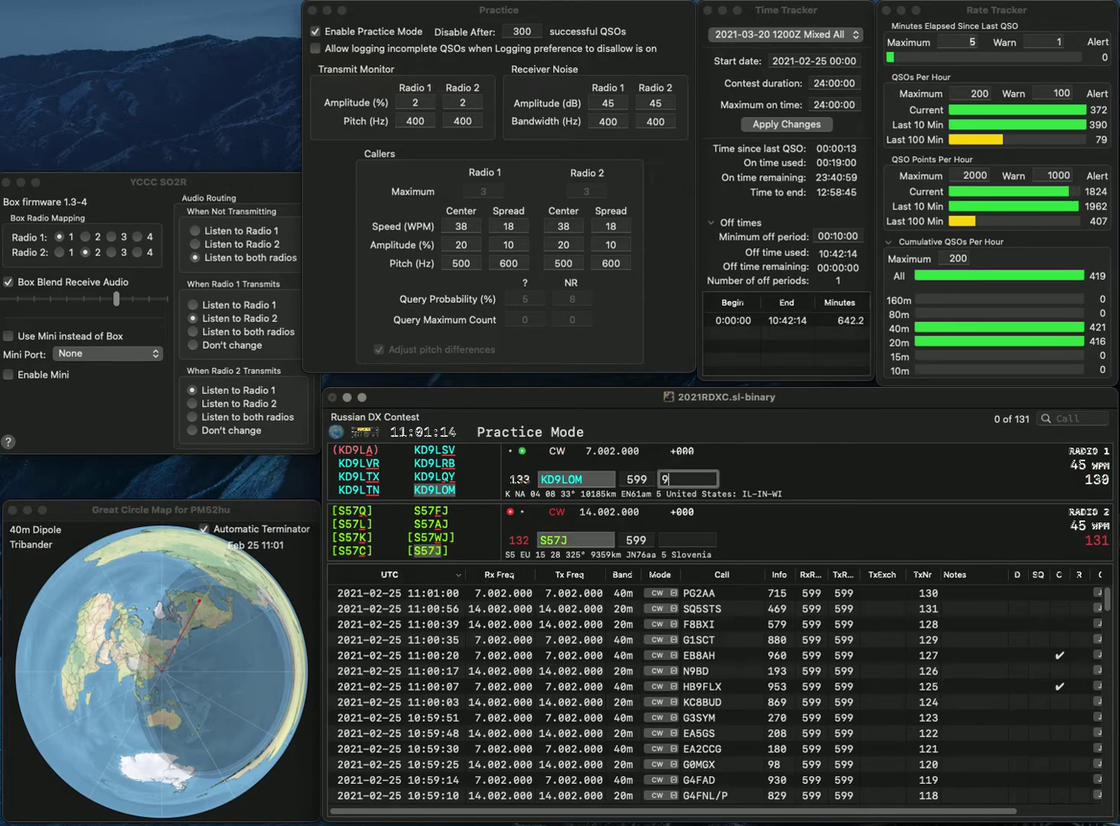
{"action": "type", "text": "80"}
{"action": "key", "text": "Return"}
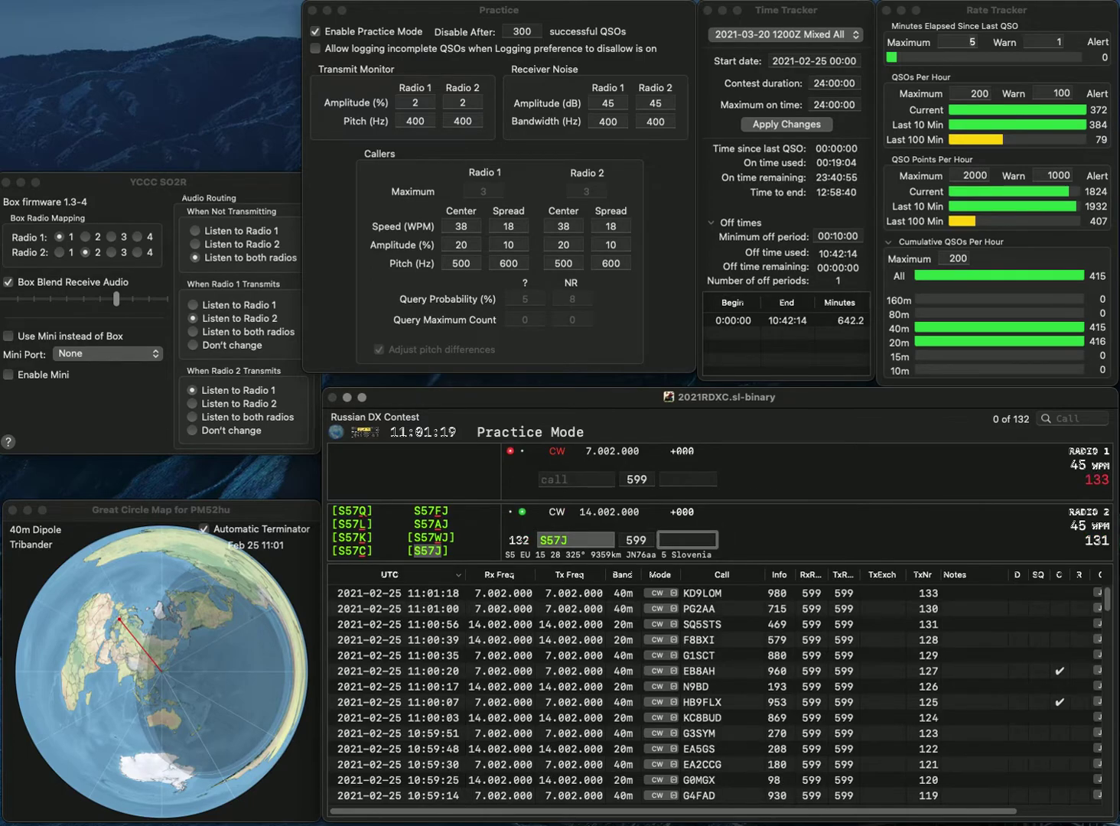
Step: Log S57J with exchange 83 on Radio 2, then answer W9YSX on Radio 1 and KR2Q on Radio 2
{"action": "type", "text": "83"}
{"action": "key", "text": "Return"}
{"action": "type", "text": "W9YSX"}
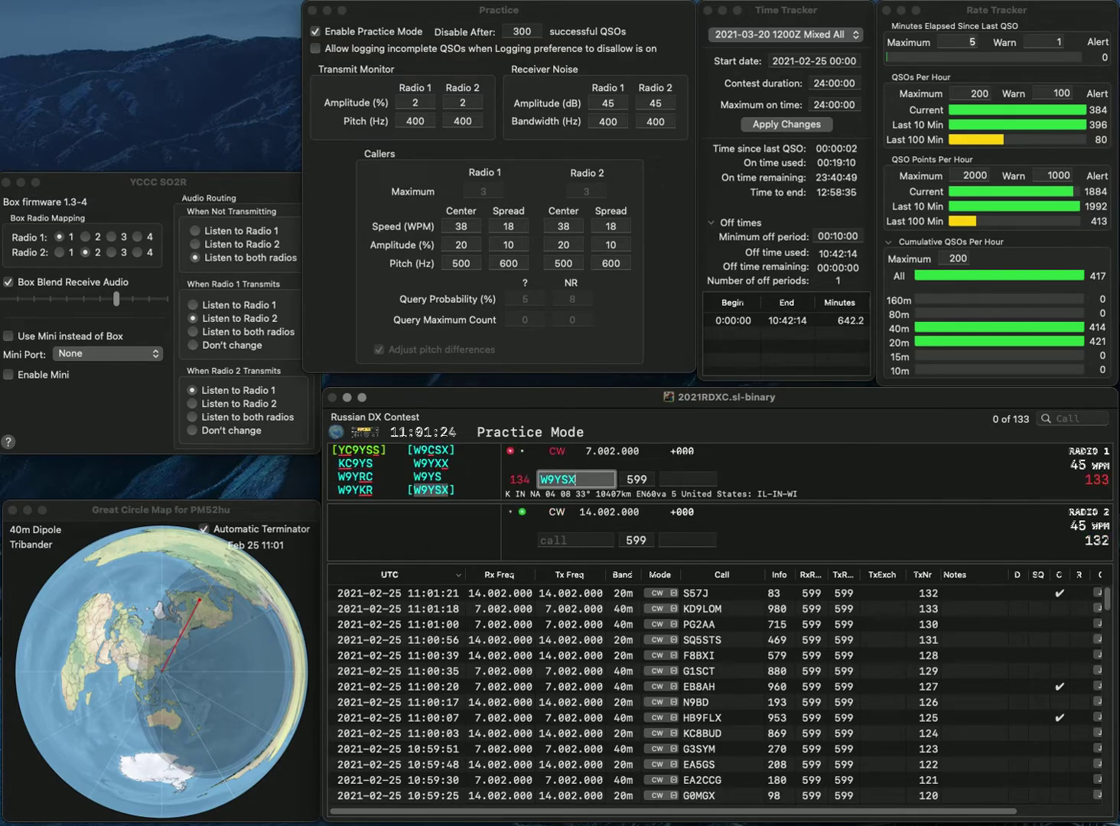
{"action": "key", "text": "Return"}
{"action": "type", "text": "KR2Q"}
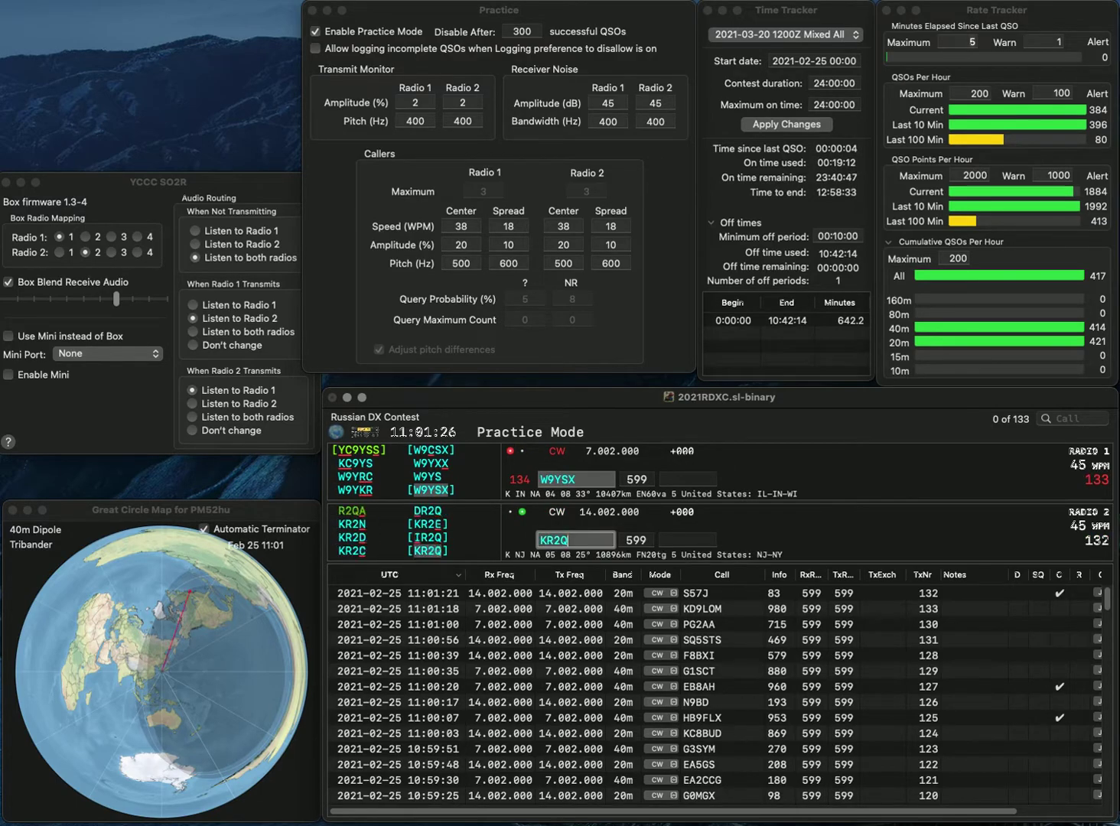
{"action": "key", "text": "Return"}
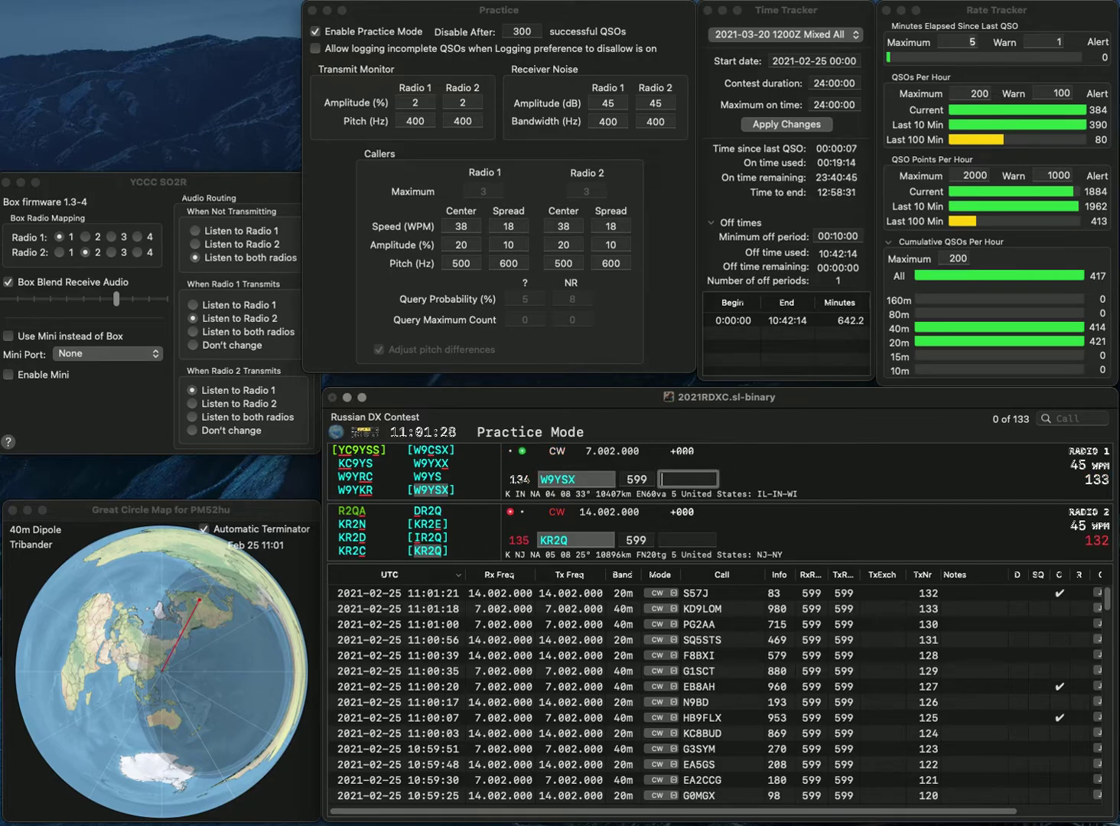
{"action": "type", "text": "665"}
{"action": "key", "text": "Return"}
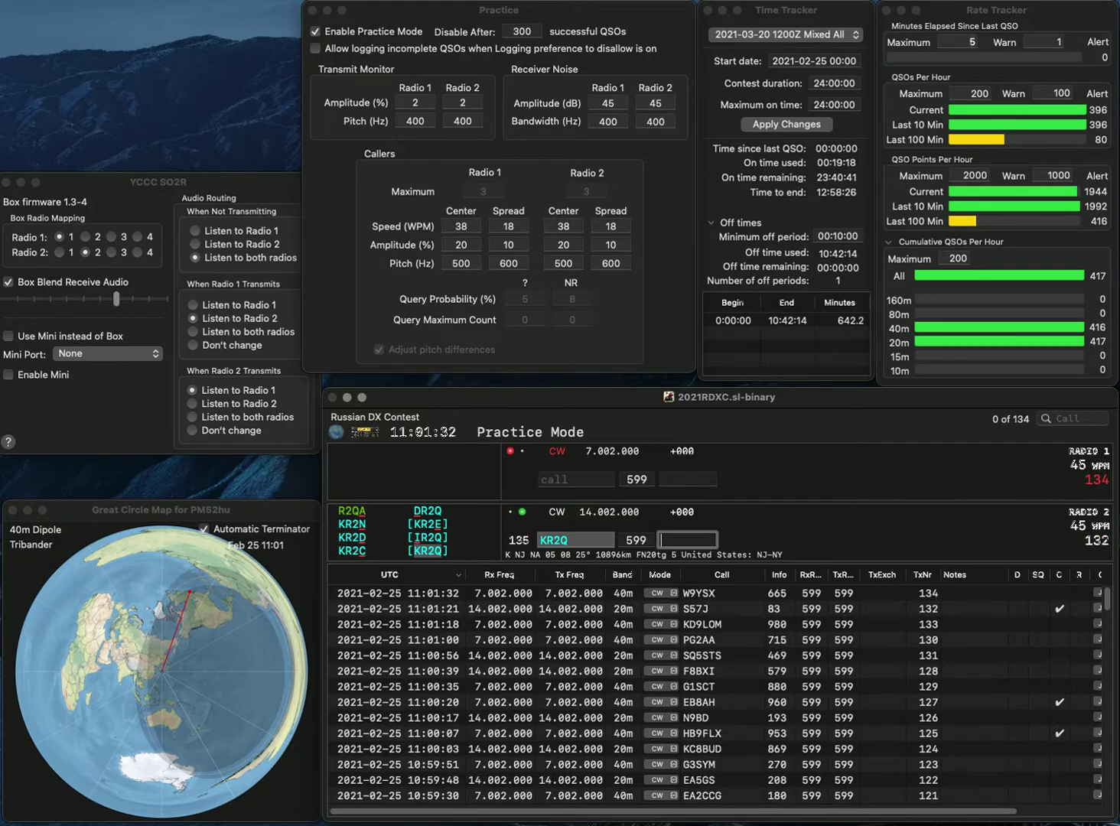
{"action": "type", "text": "114"}
{"action": "key", "text": "Return"}
Step: Send the partial call RLR to the Radio 1 caller
{"action": "type", "text": "R"}
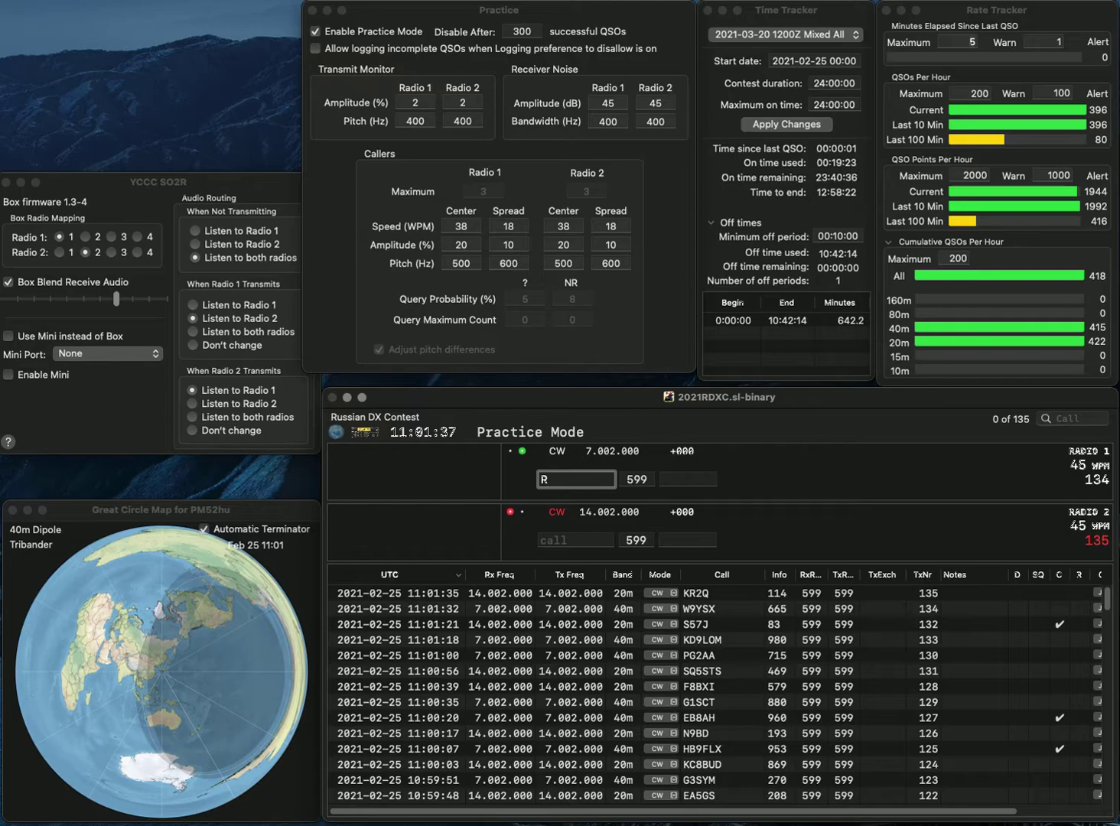
{"action": "type", "text": "LR"}
{"action": "key", "text": "Return"}
Step: Enter the Radio 2 caller as HA8AR and send the exchange
{"action": "type", "text": "SHAR"}
{"action": "key", "text": "Left"}
{"action": "key", "text": "Left"}
{"action": "key", "text": "Left"}
{"action": "key", "text": "BackSpace"}
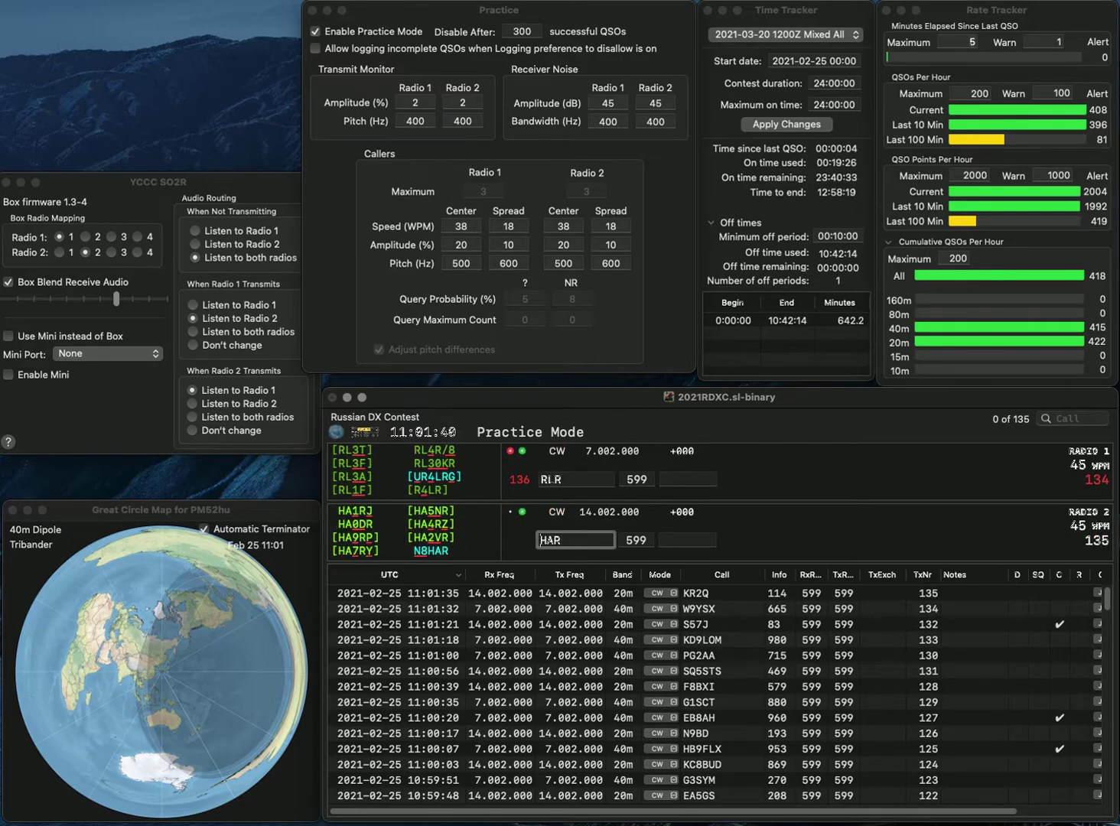
{"action": "key", "text": "Right"}
{"action": "key", "text": "Right"}
{"action": "type", "text": "8"}
{"action": "key", "text": "Return"}
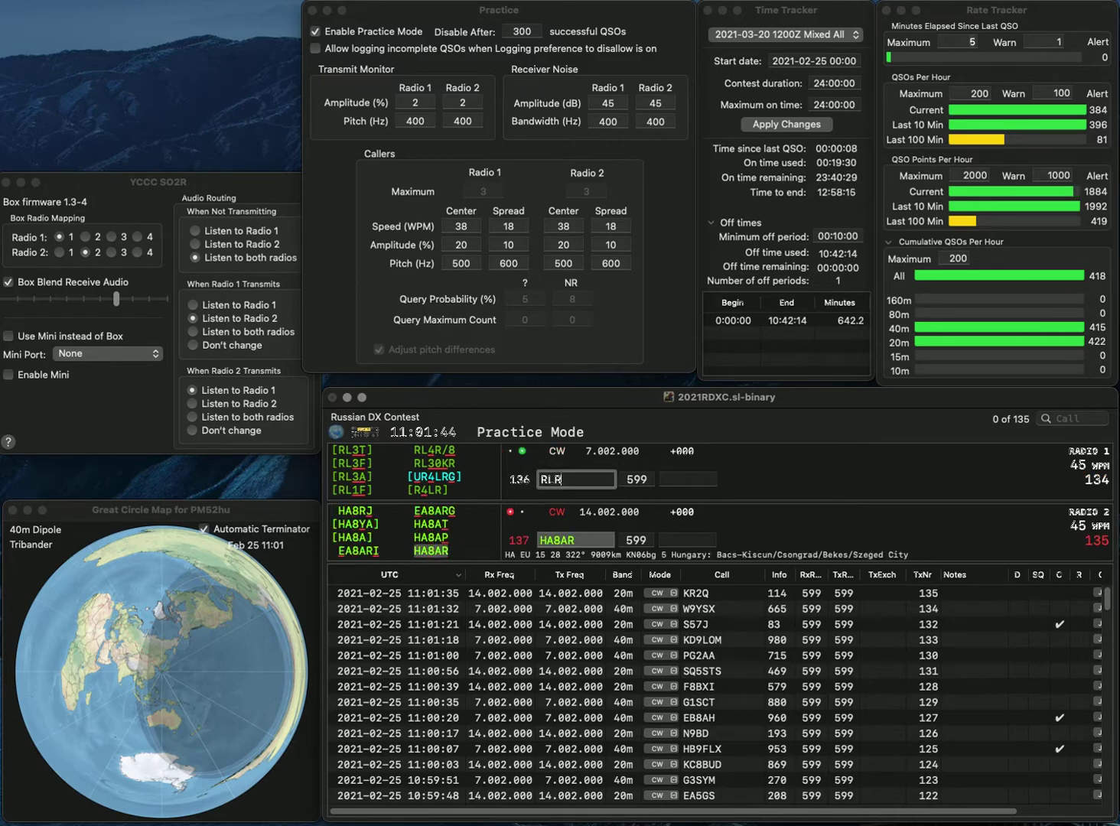
{"action": "type", "text": "HL3EJE"}
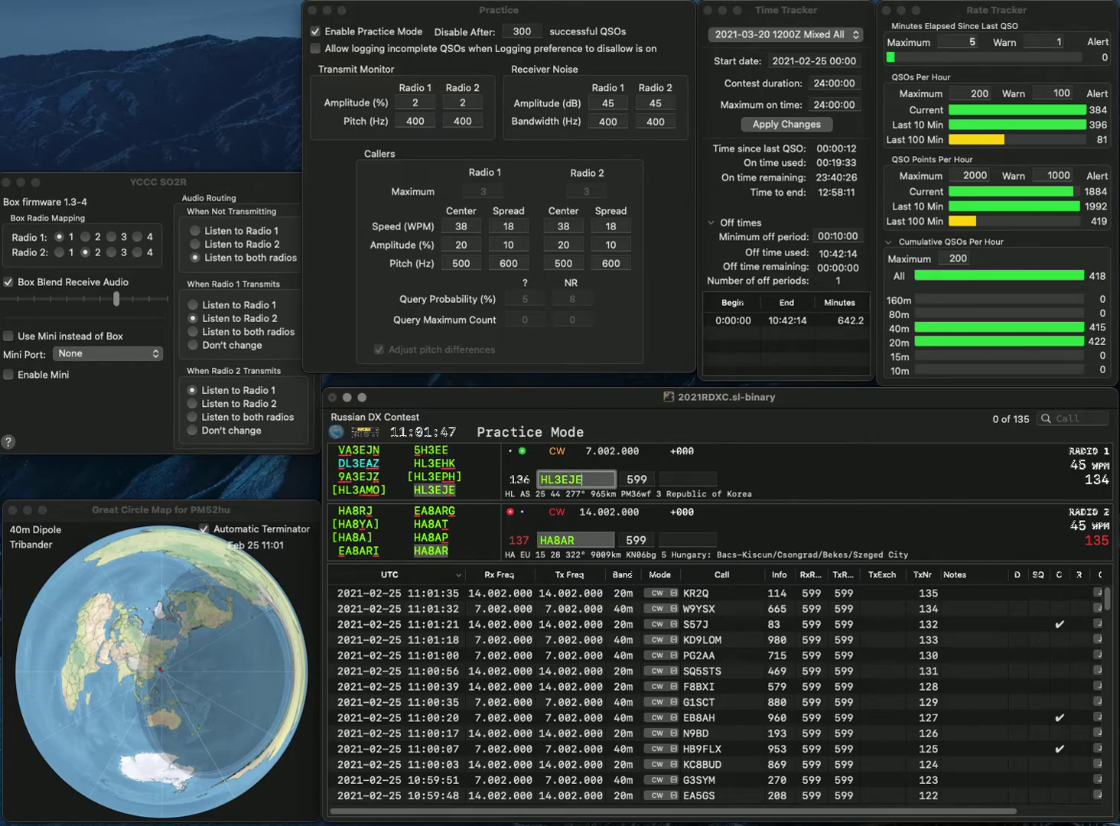
{"action": "key", "text": "Return"}
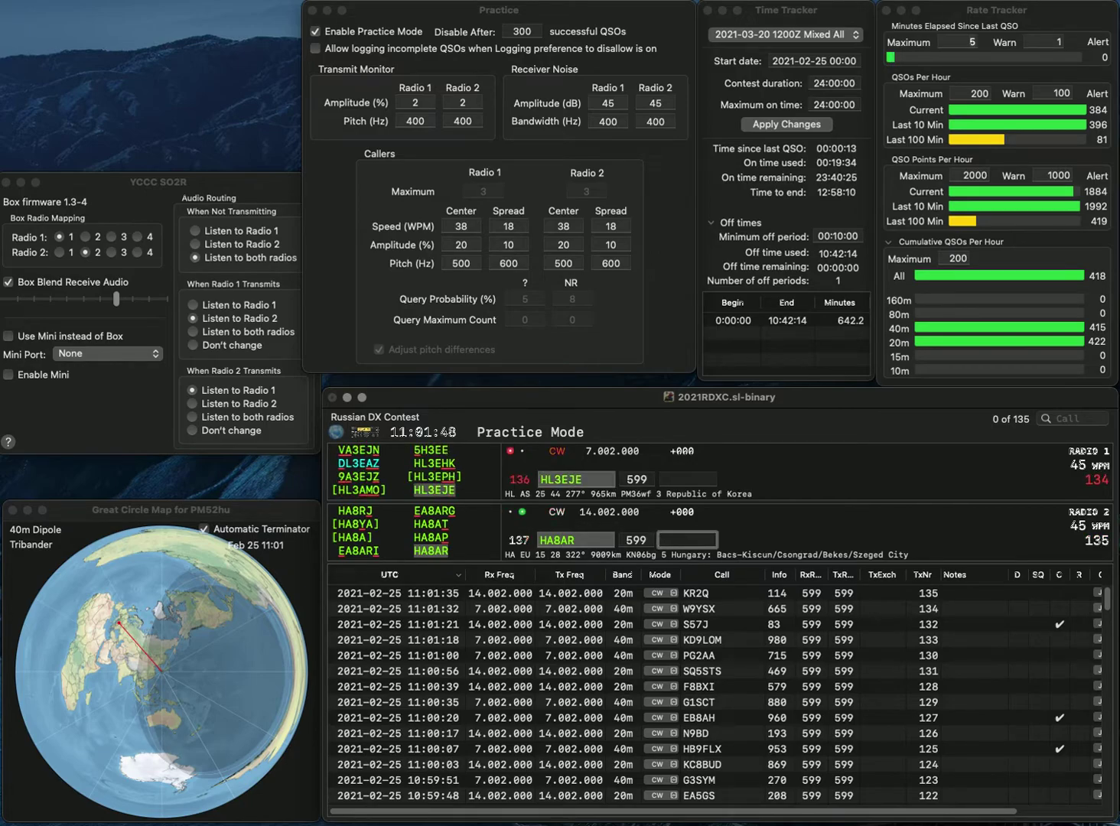
{"action": "type", "text": "901"}
{"action": "key", "text": "Return"}
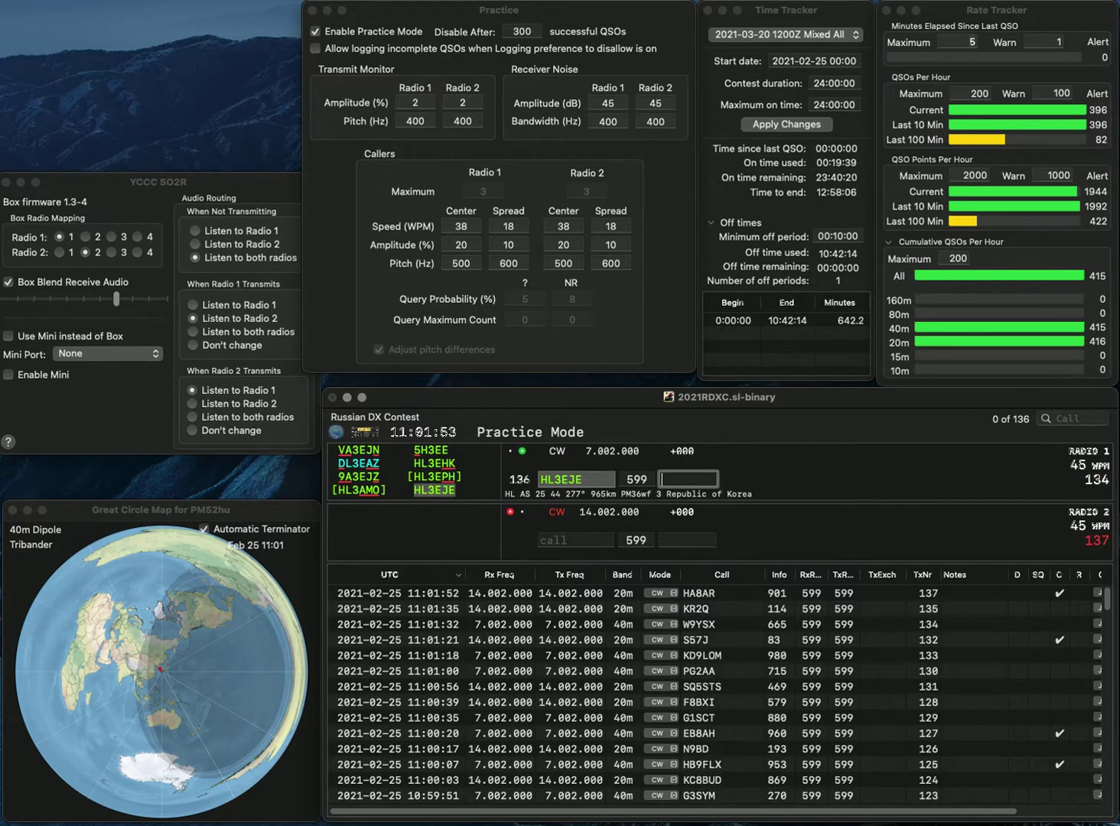
{"action": "type", "text": "1"}
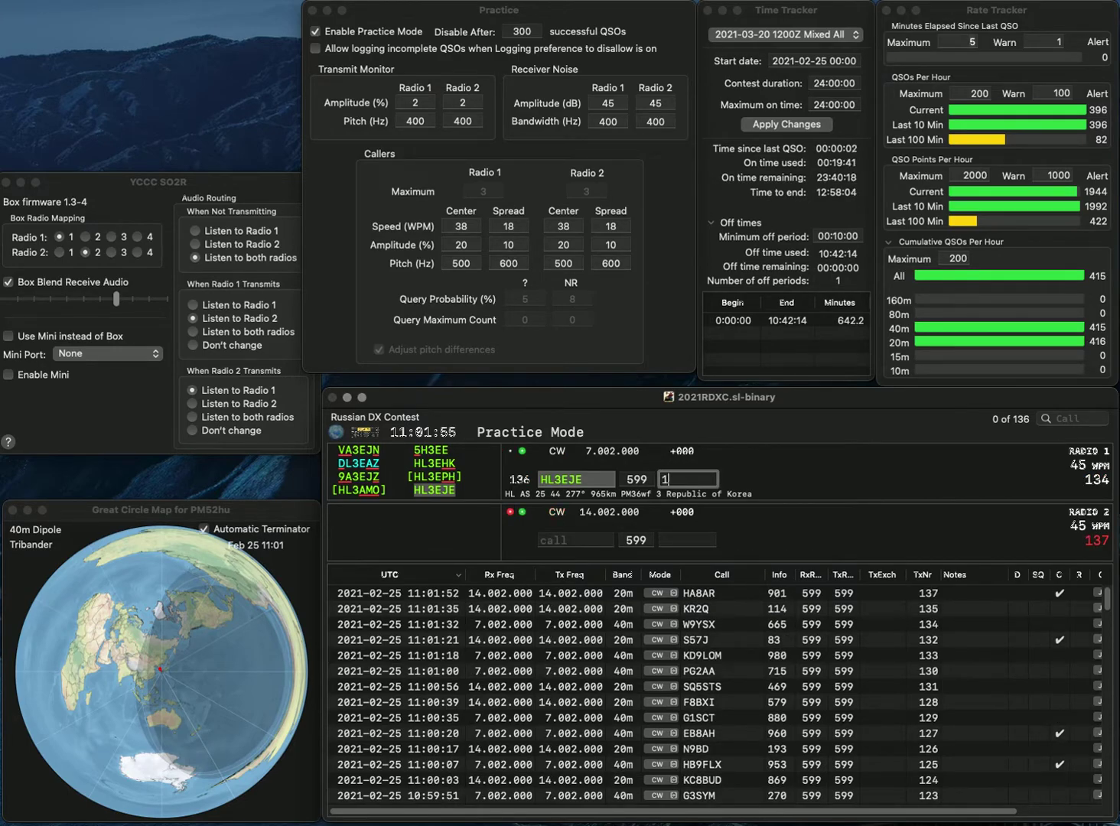
{"action": "type", "text": "66"}
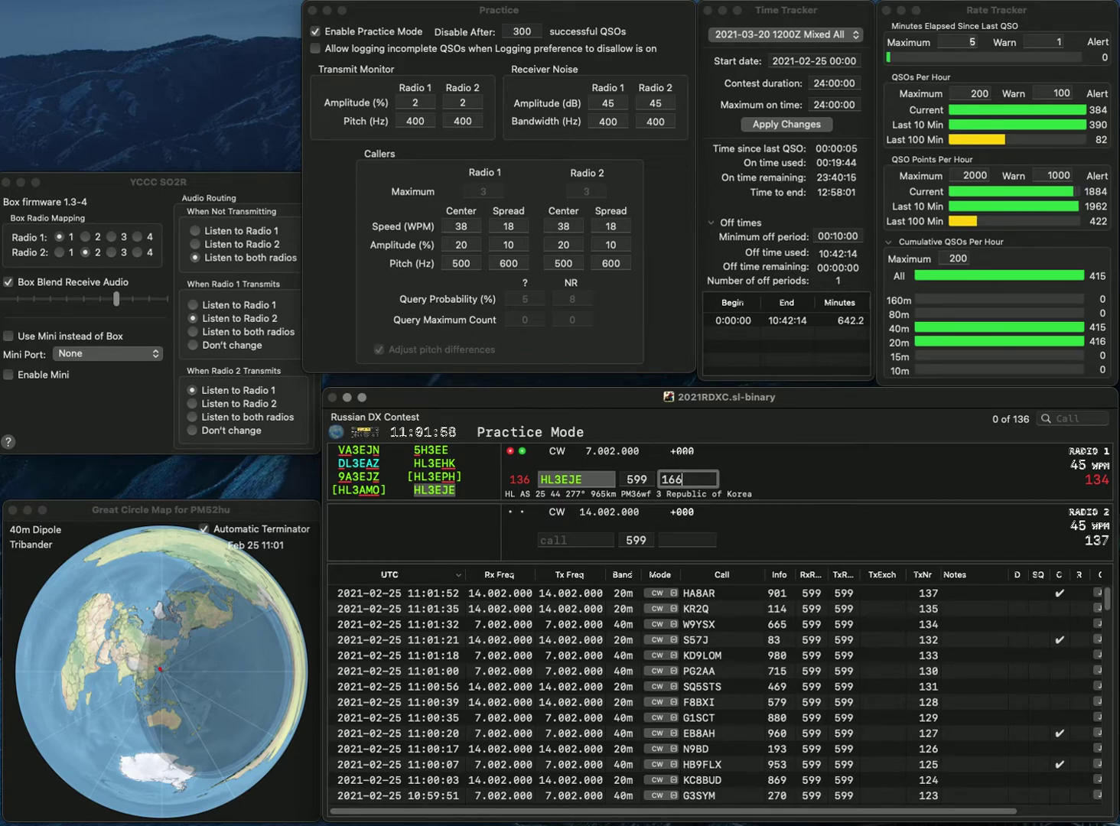
{"action": "key", "text": "BackSpace"}
{"action": "type", "text": "Y7"}
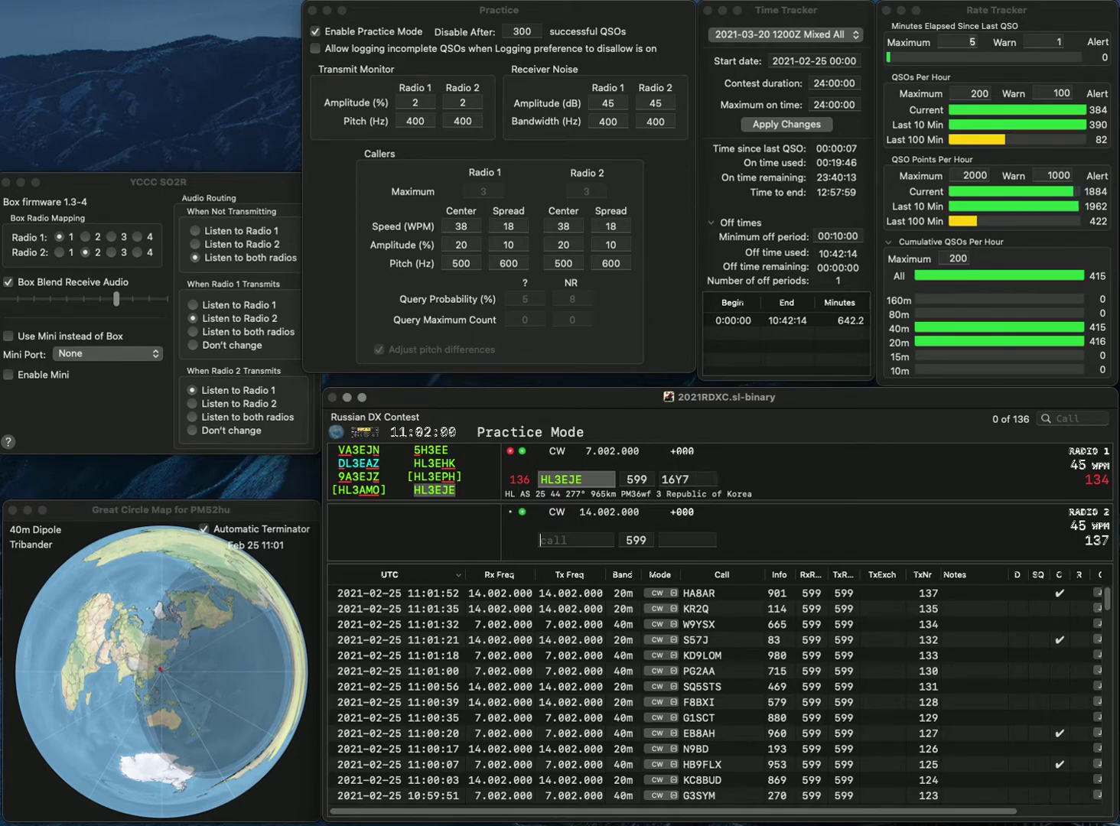
{"action": "key", "text": "Left"}
{"action": "key", "text": "BackSpace"}
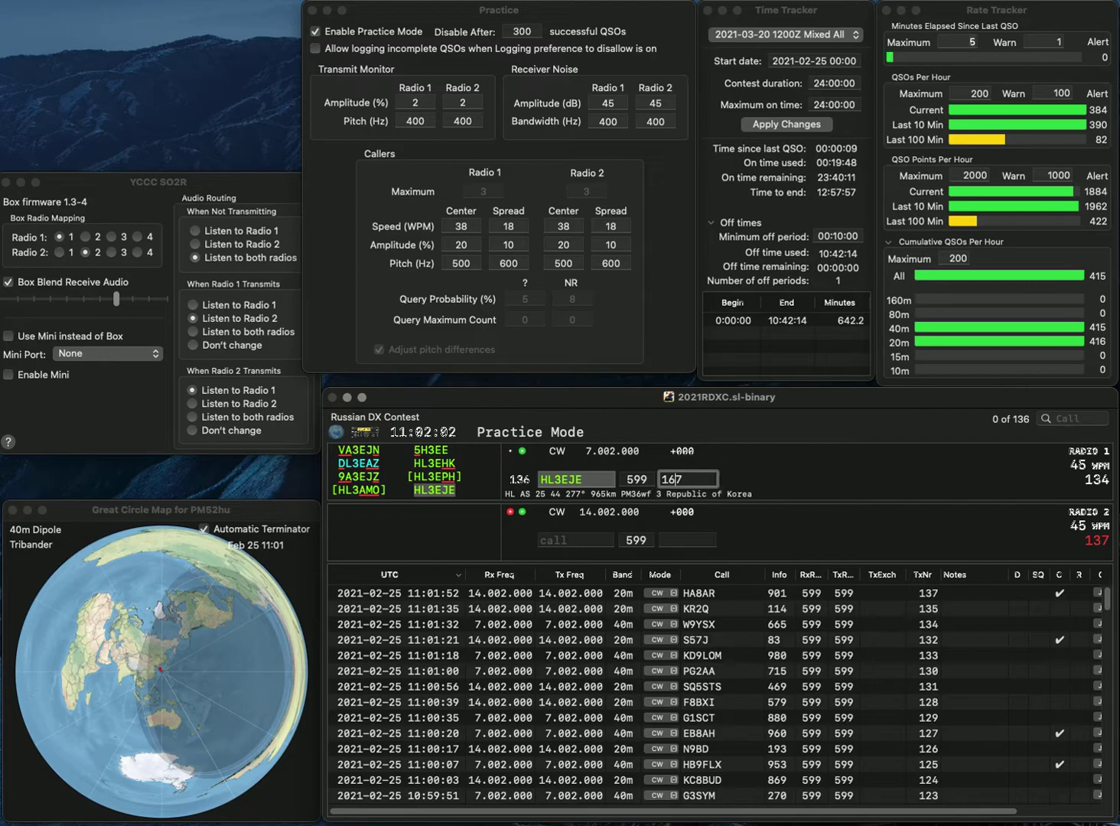
{"action": "key", "text": "Return"}
{"action": "type", "text": "X9AA"}
{"action": "type", "text": "K"}
{"action": "key", "text": "Return"}
{"action": "type", "text": "PGL"}
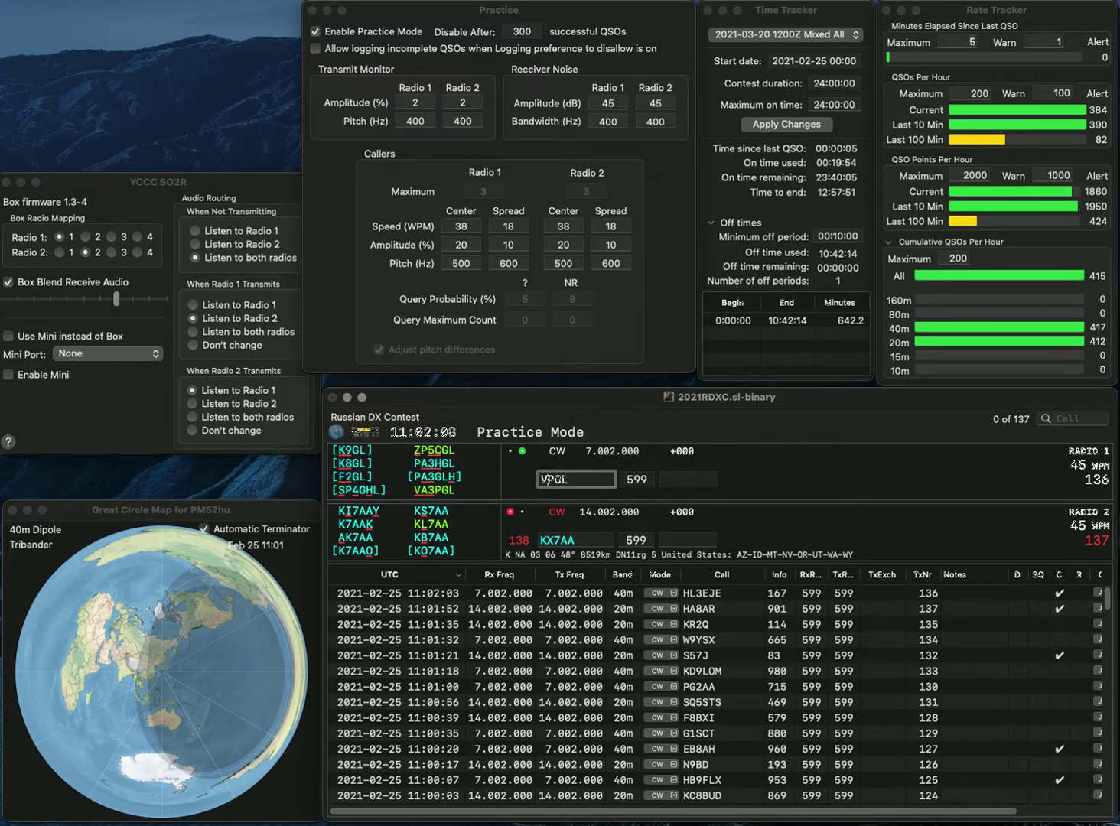
{"action": "type", "text": "A3"}
{"action": "key", "text": "Return"}
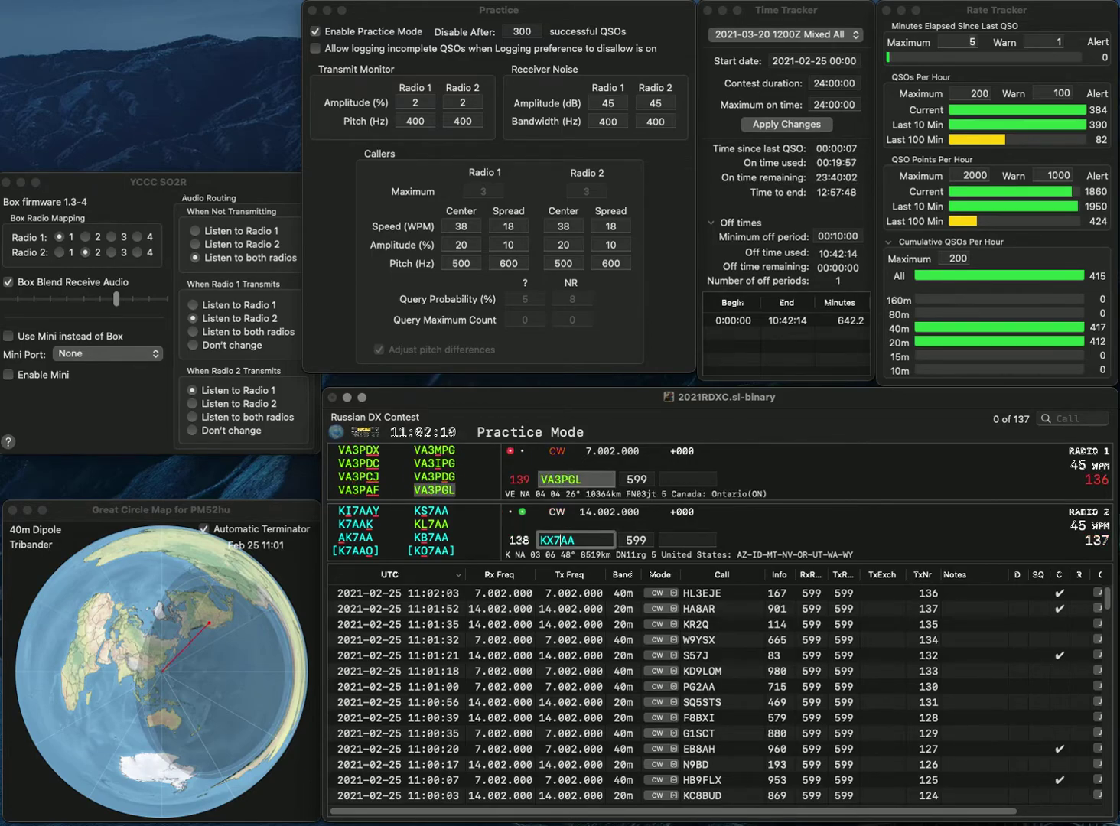
{"action": "key", "text": "BackSpace"}
{"action": "type", "text": "B"}
{"action": "key", "text": "Return"}
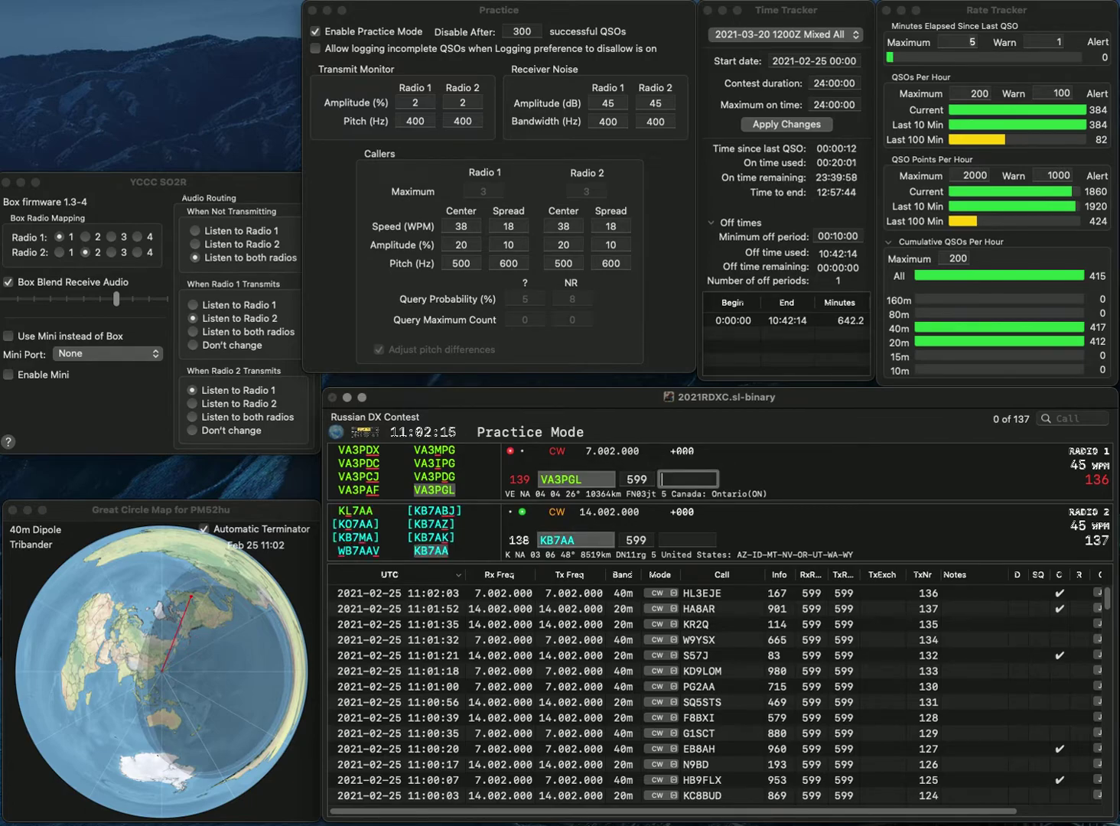
{"action": "type", "text": "766"}
{"action": "key", "text": "Return"}
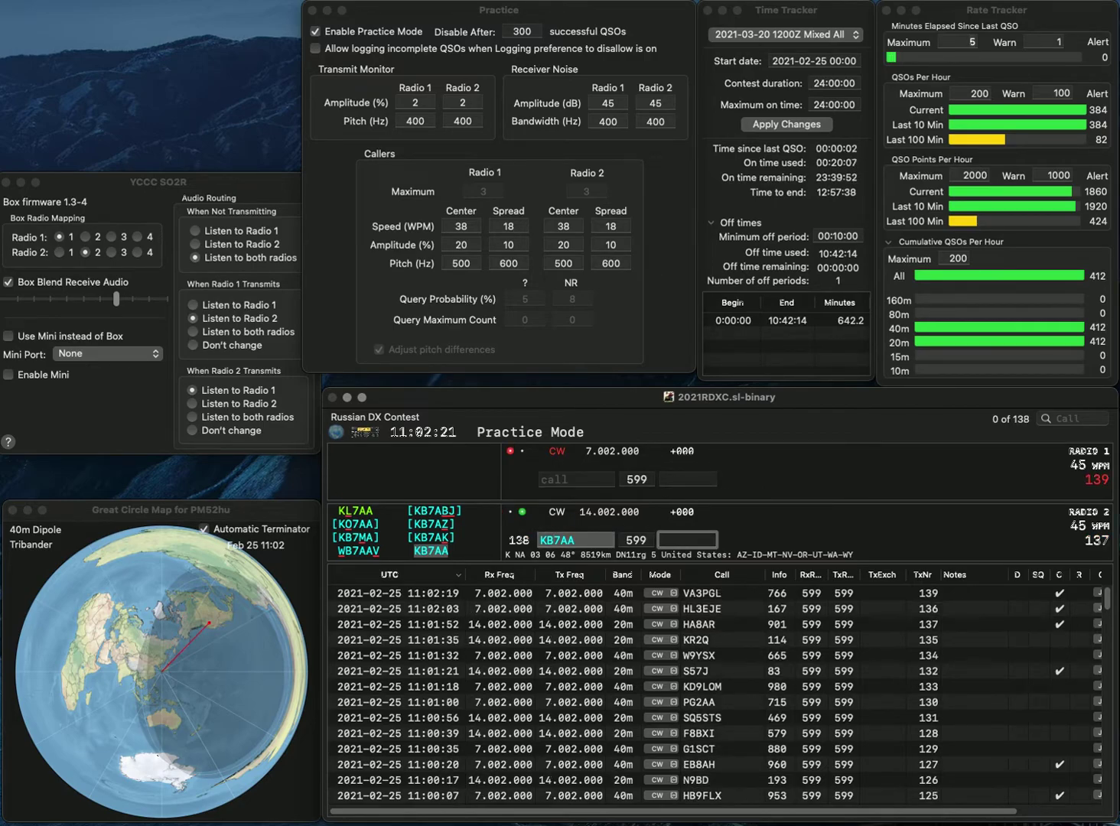
Step: Log KB7AA with exchange 849 on Radio 2 and answer K3MT on Radio 1 with the exchange
{"action": "type", "text": "849"}
{"action": "key", "text": "Return"}
{"action": "type", "text": "K3MT"}
{"action": "key", "text": "Return"}
{"action": "key", "text": "grave"}
{"action": "type", "text": "UT3LF"}
{"action": "key", "text": "Return"}
{"action": "key", "text": "grave"}
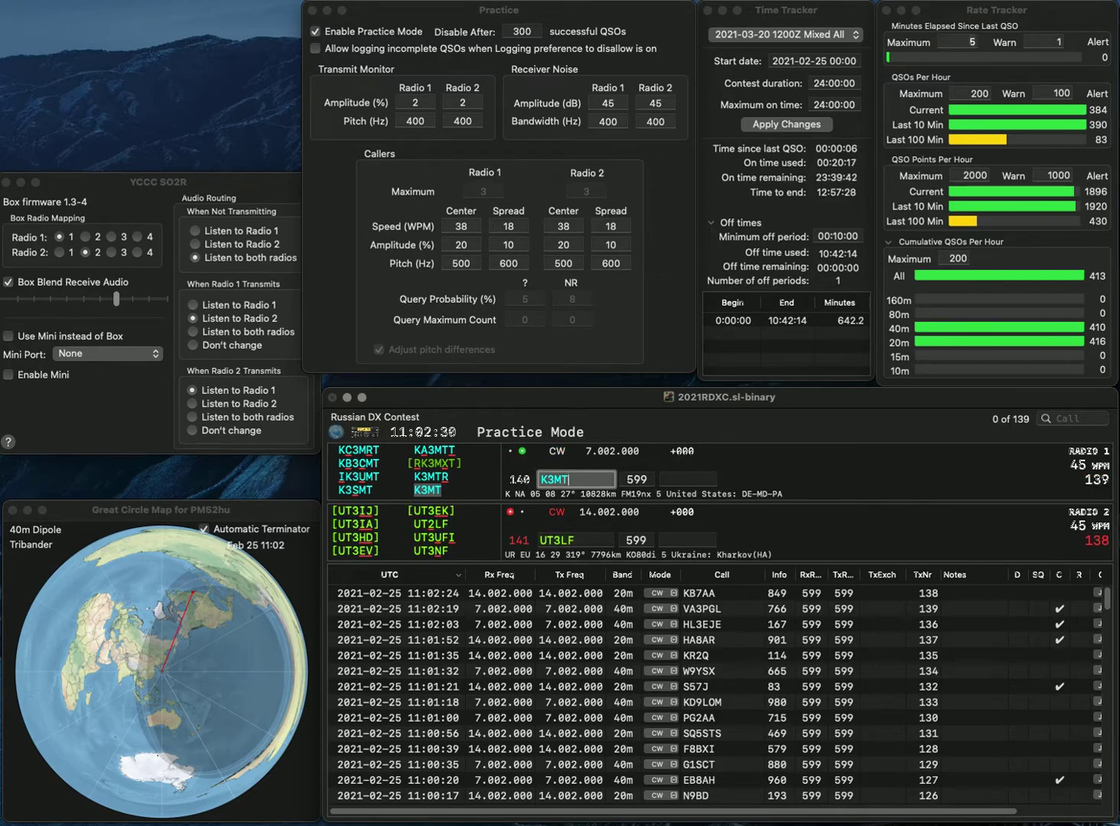
{"action": "type", "text": "550"}
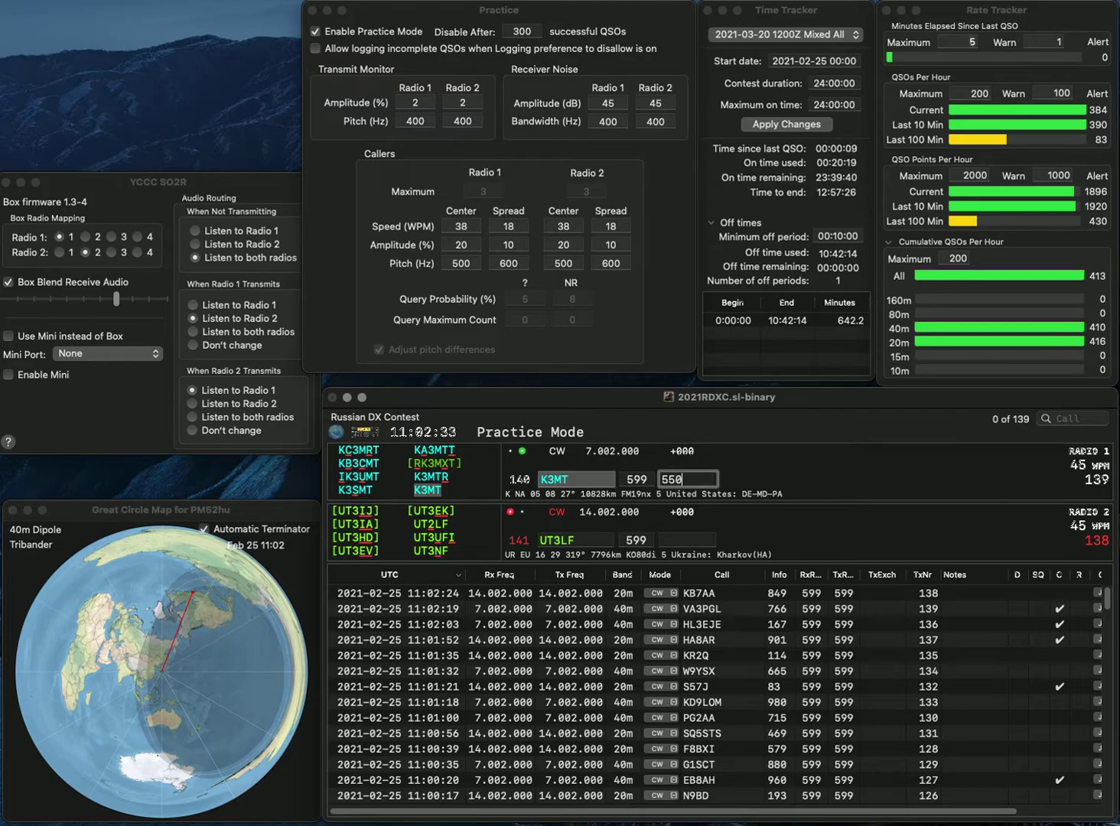
{"action": "key", "text": "Return"}
{"action": "key", "text": "grave"}
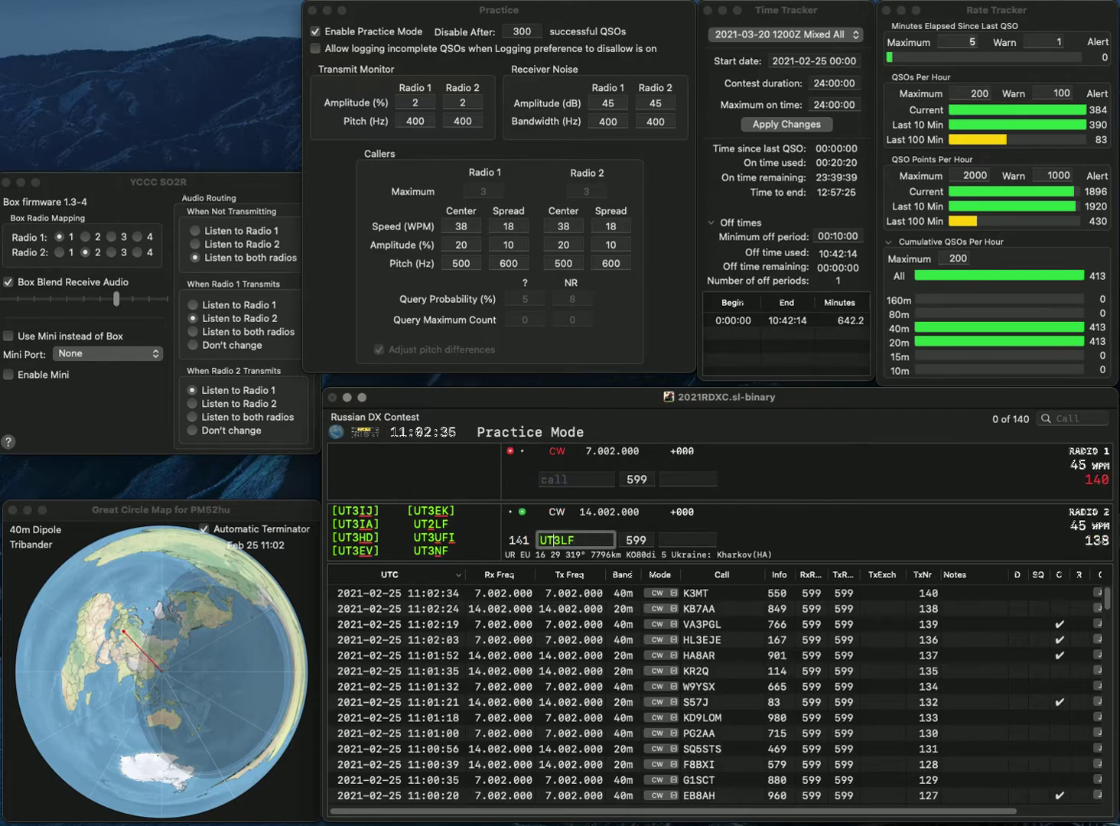
Step: Correct the Radio 2 caller's call to UT2LF and send the call WK7AW to the Radio 1 caller
{"action": "key", "text": "Delete"}
{"action": "type", "text": "2"}
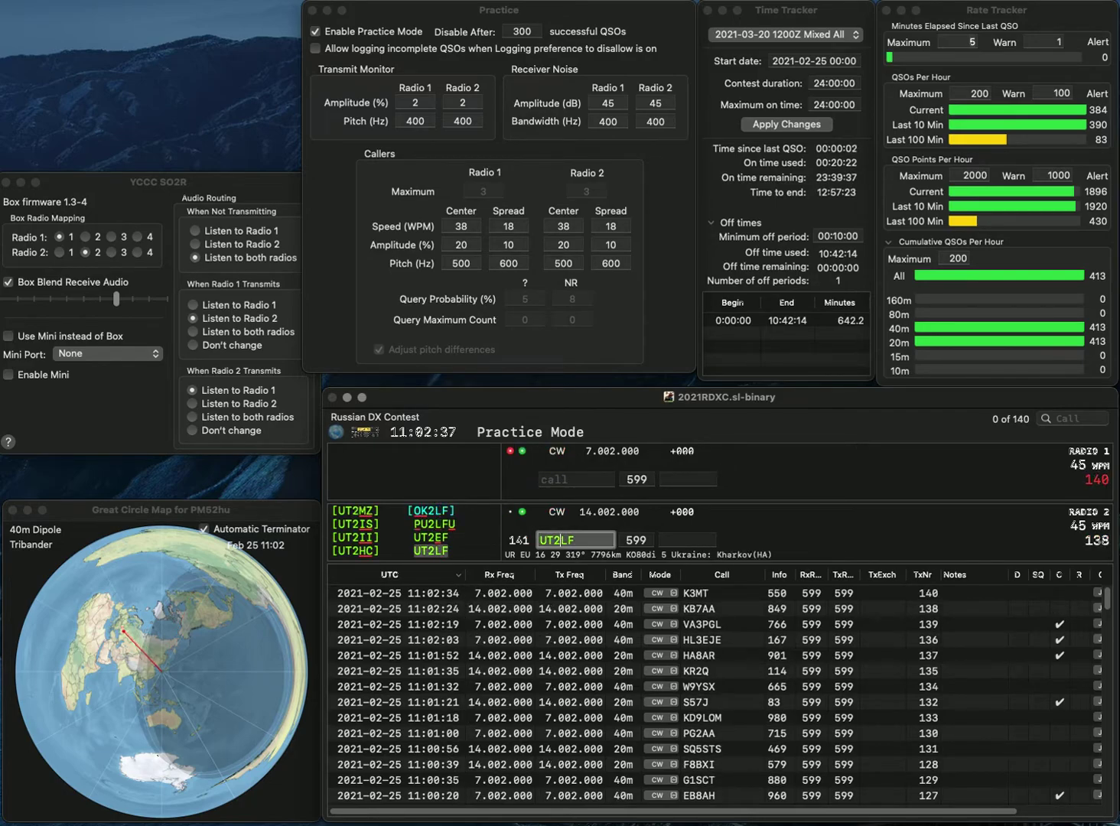
{"action": "key", "text": "Return"}
{"action": "key", "text": "grave"}
{"action": "type", "text": "WK7AW"}
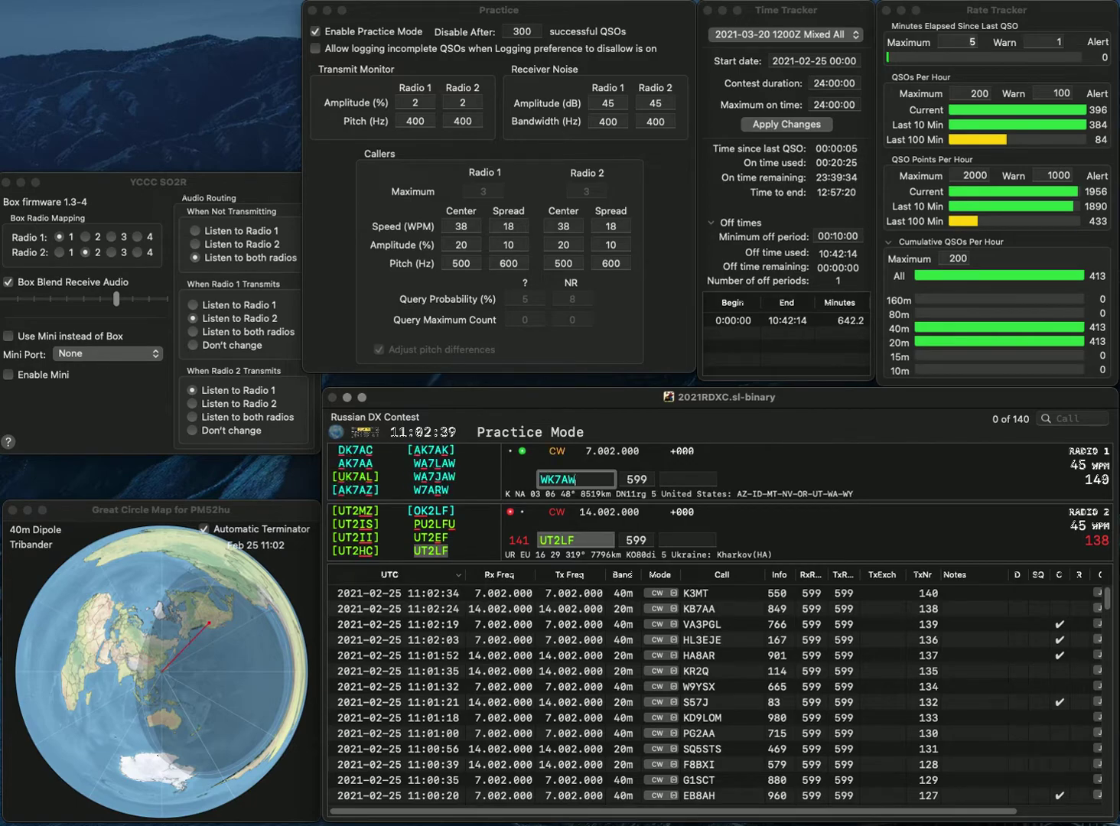
{"action": "key", "text": "Return"}
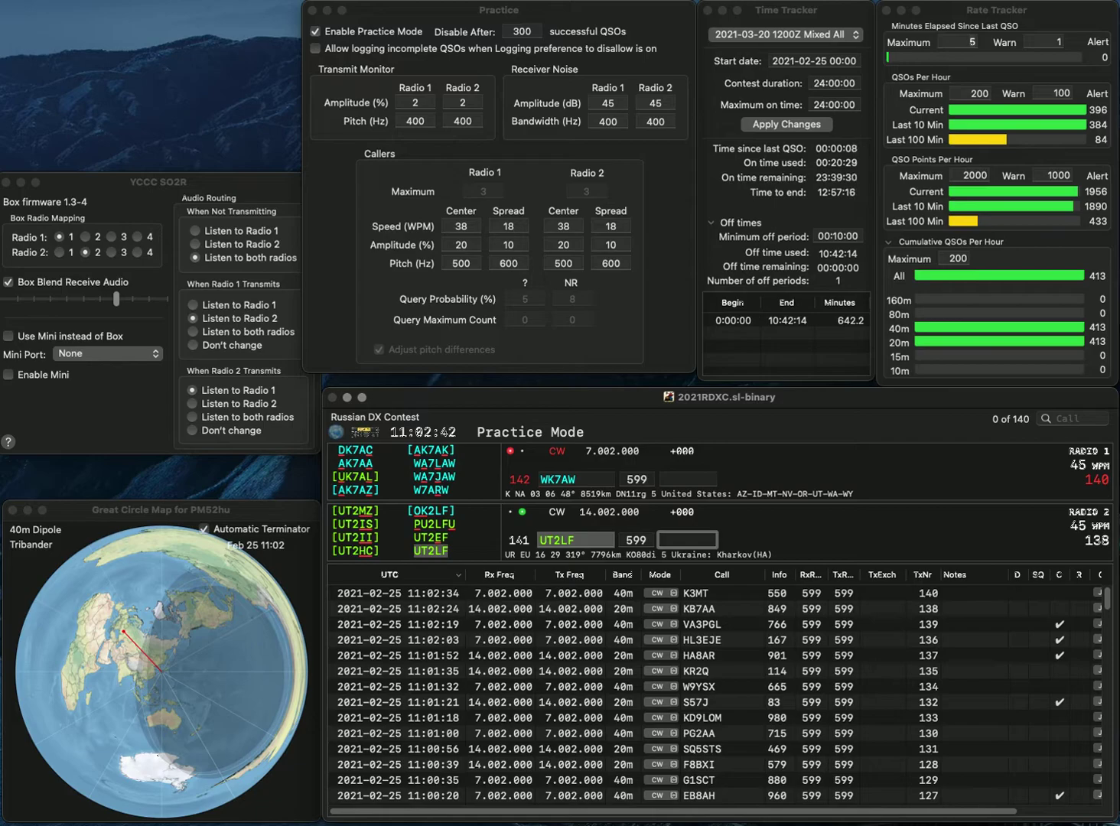
{"action": "type", "text": "72"}
{"action": "key", "text": "Return"}
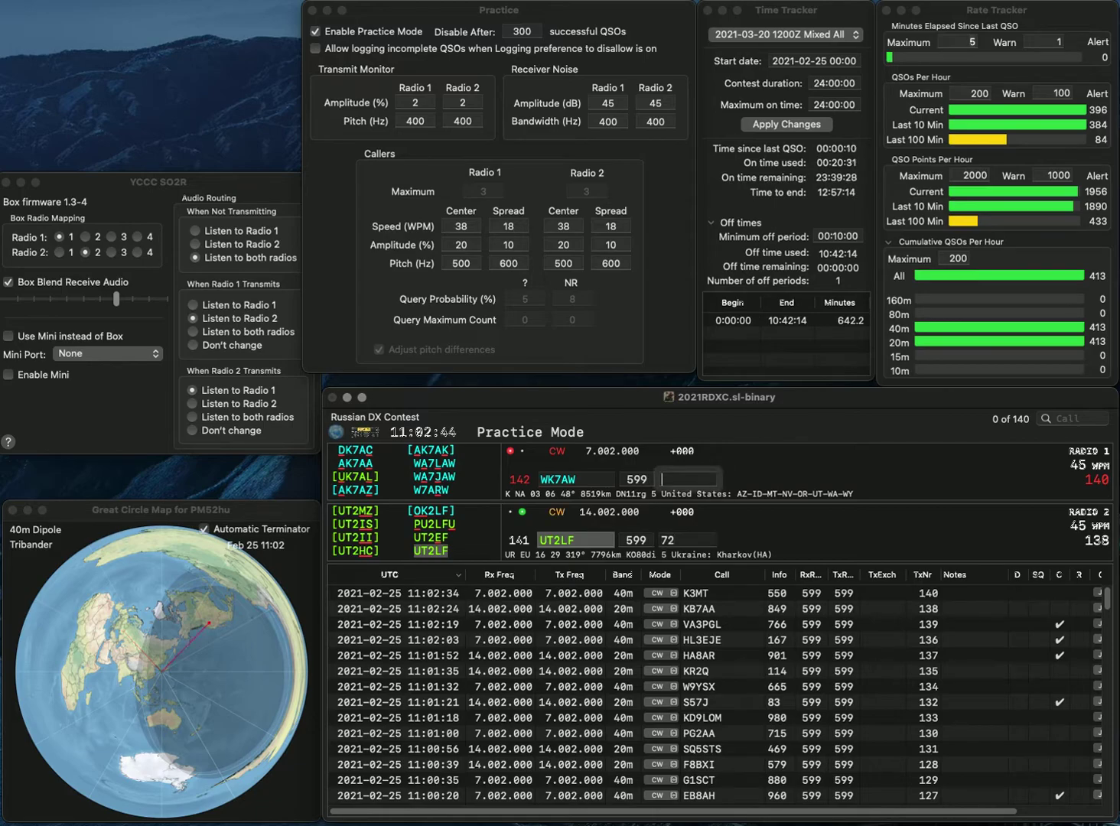
{"action": "key", "text": "Left"}
{"action": "key", "text": "Left"}
{"action": "key", "text": "BackSpace"}
{"action": "type", "text": "O"}
{"action": "key", "text": "Return"}
Step: Answer DK0KC on Radio 2 with the exchange
{"action": "type", "text": "D"}
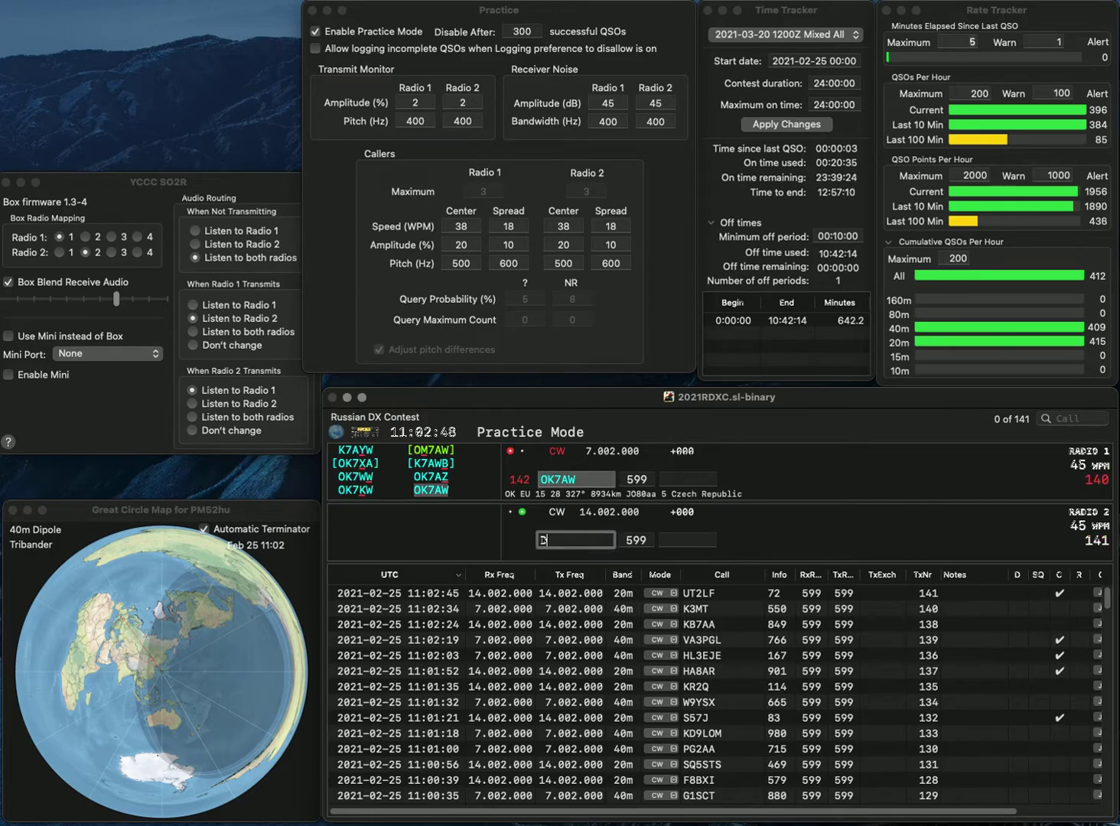
{"action": "key", "text": "BackSpace"}
{"action": "type", "text": "K0KC"}
{"action": "key", "text": "Return"}
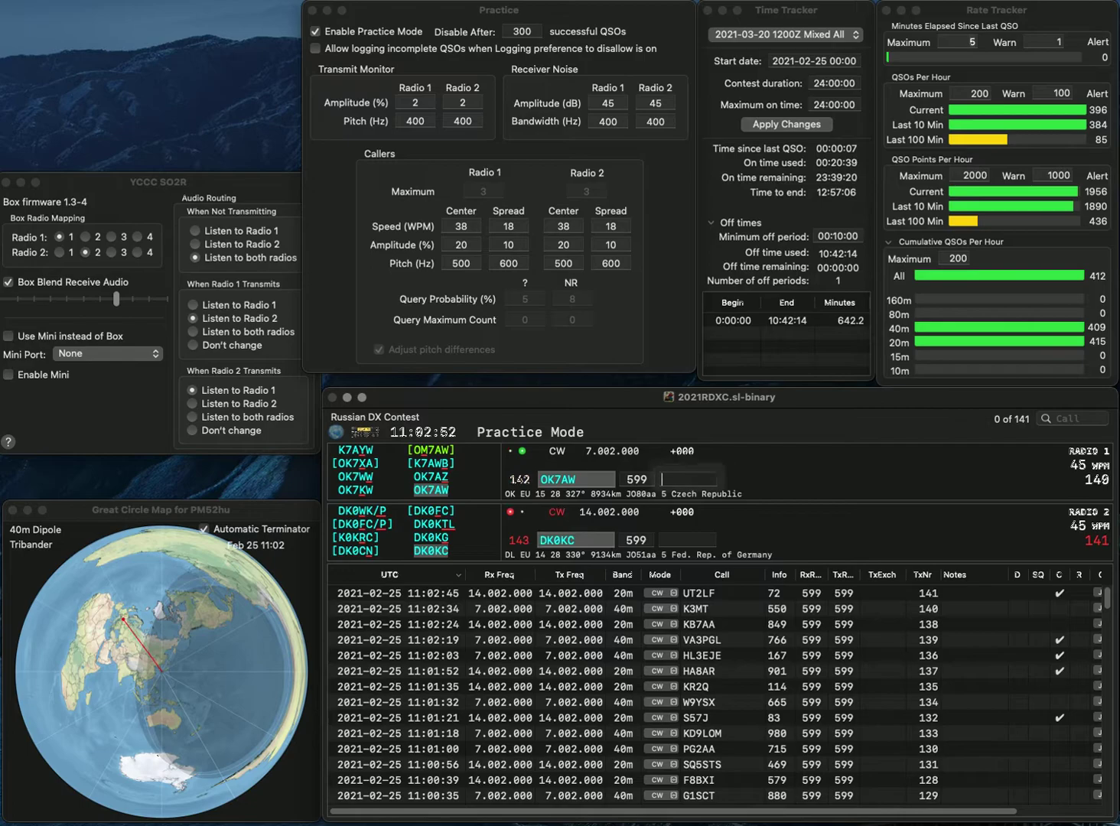
{"action": "type", "text": "739"}
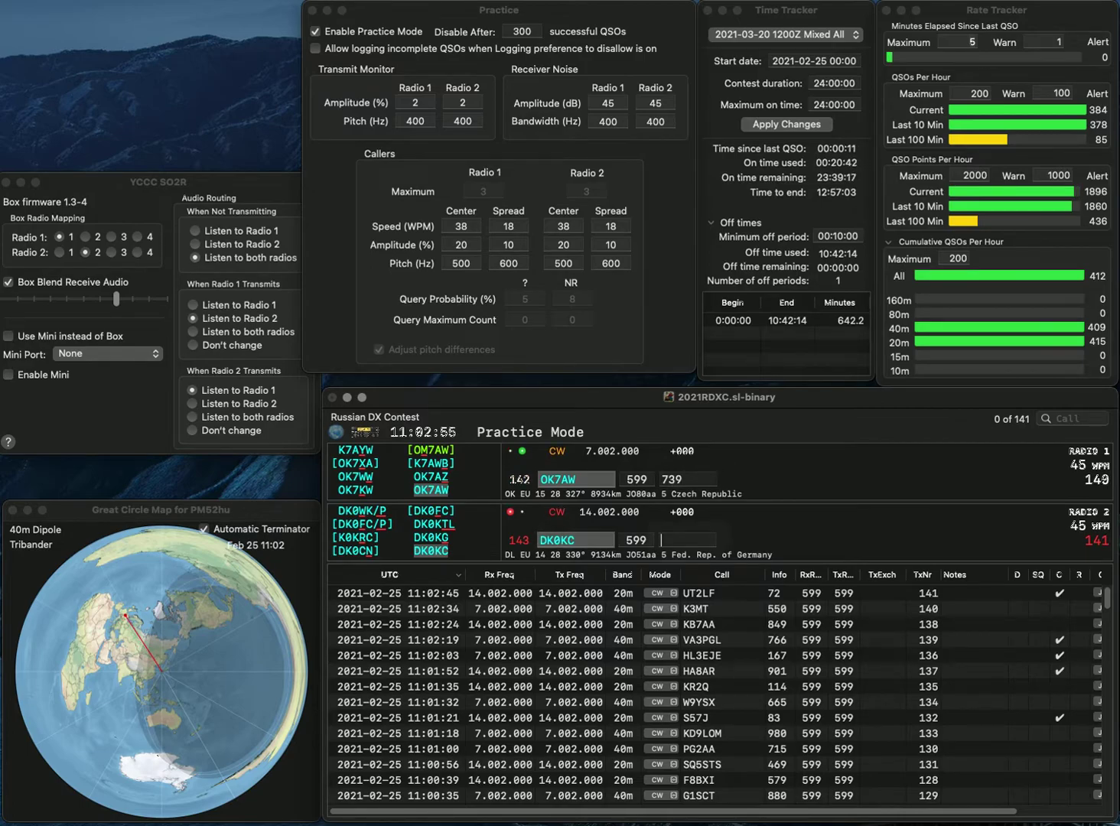
{"action": "key", "text": "Return"}
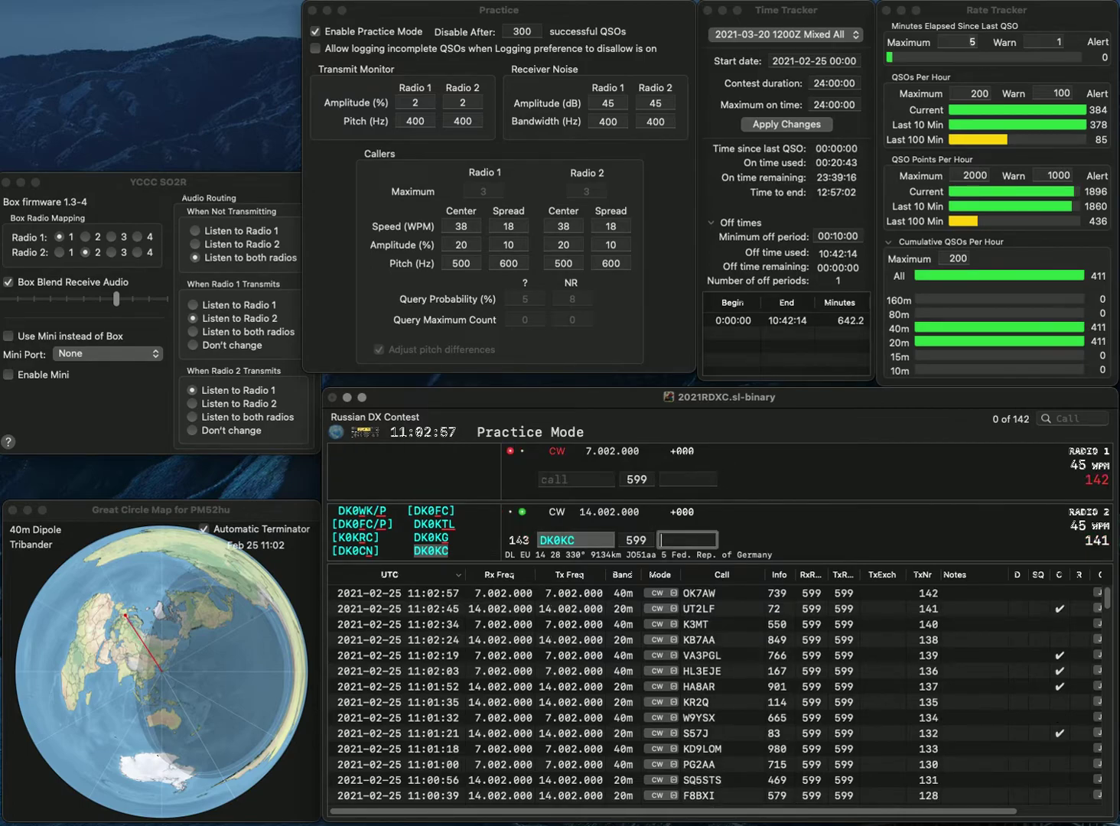
{"action": "type", "text": "228"}
{"action": "key", "text": "Return"}
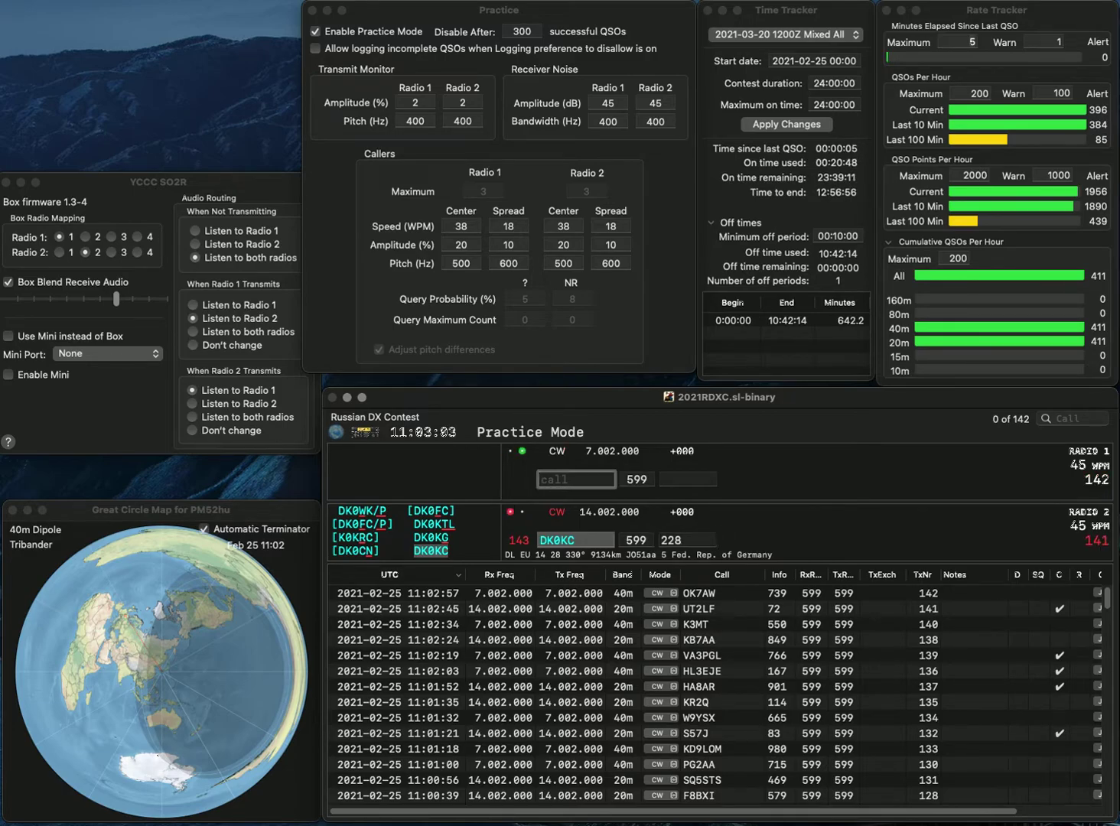
{"action": "type", "text": "HB9OD"}
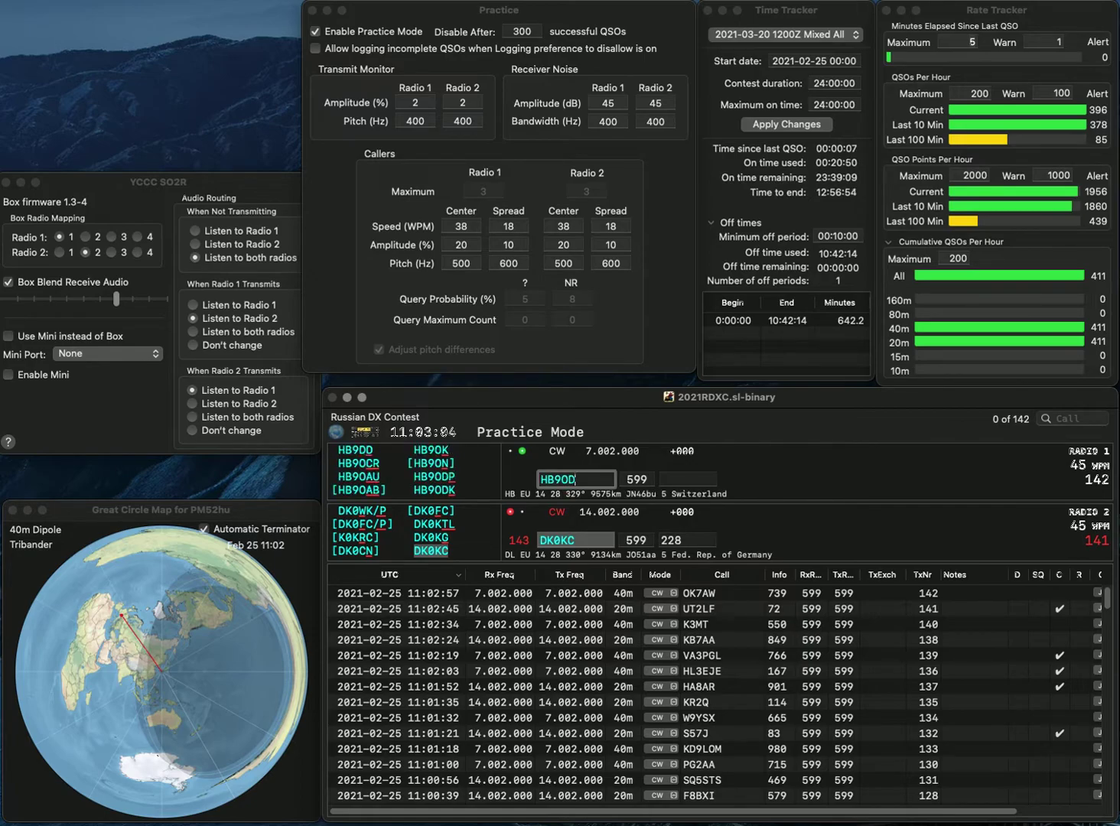
{"action": "type", "text": "P"}
{"action": "key", "text": "Return"}
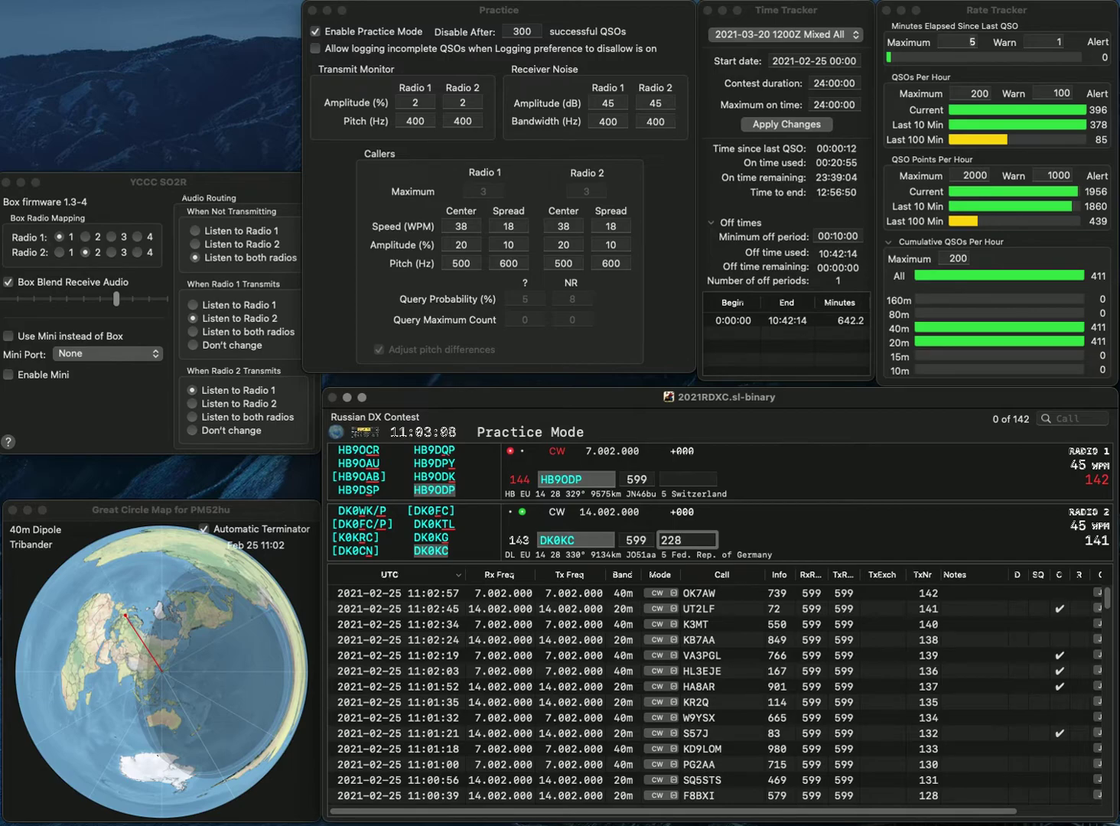
{"action": "key", "text": "Return"}
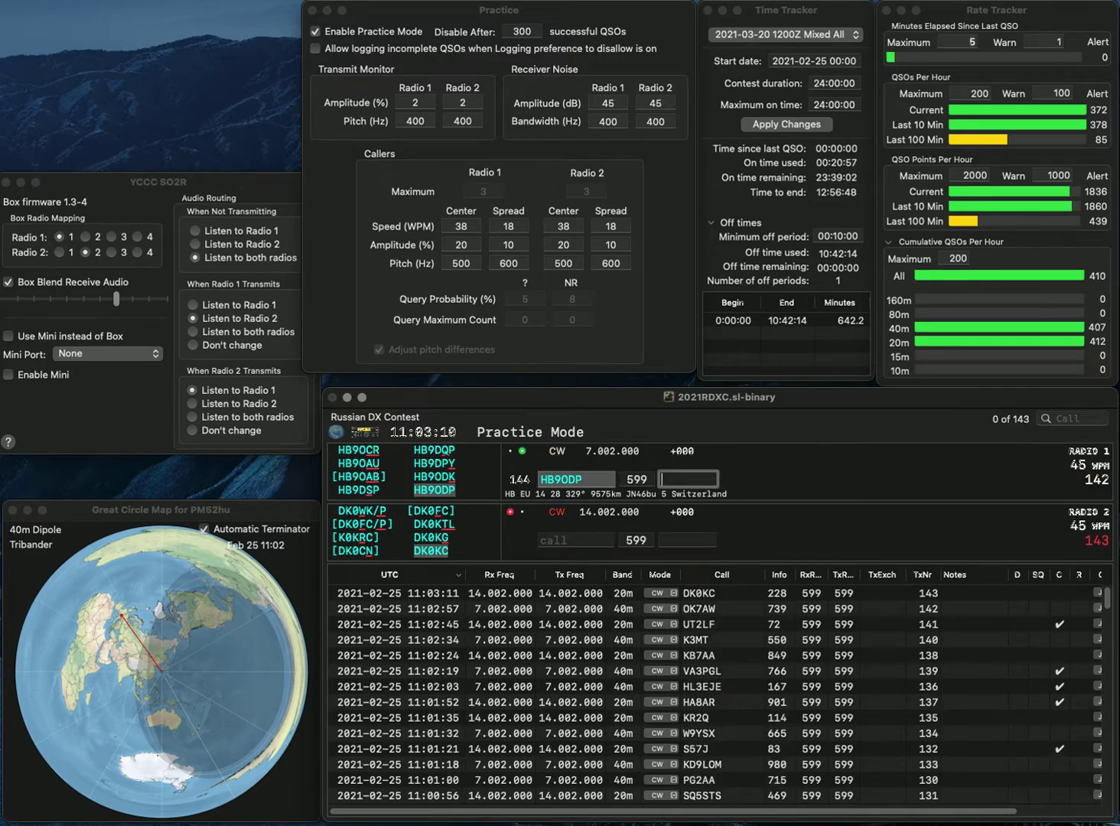
{"action": "type", "text": "8"}
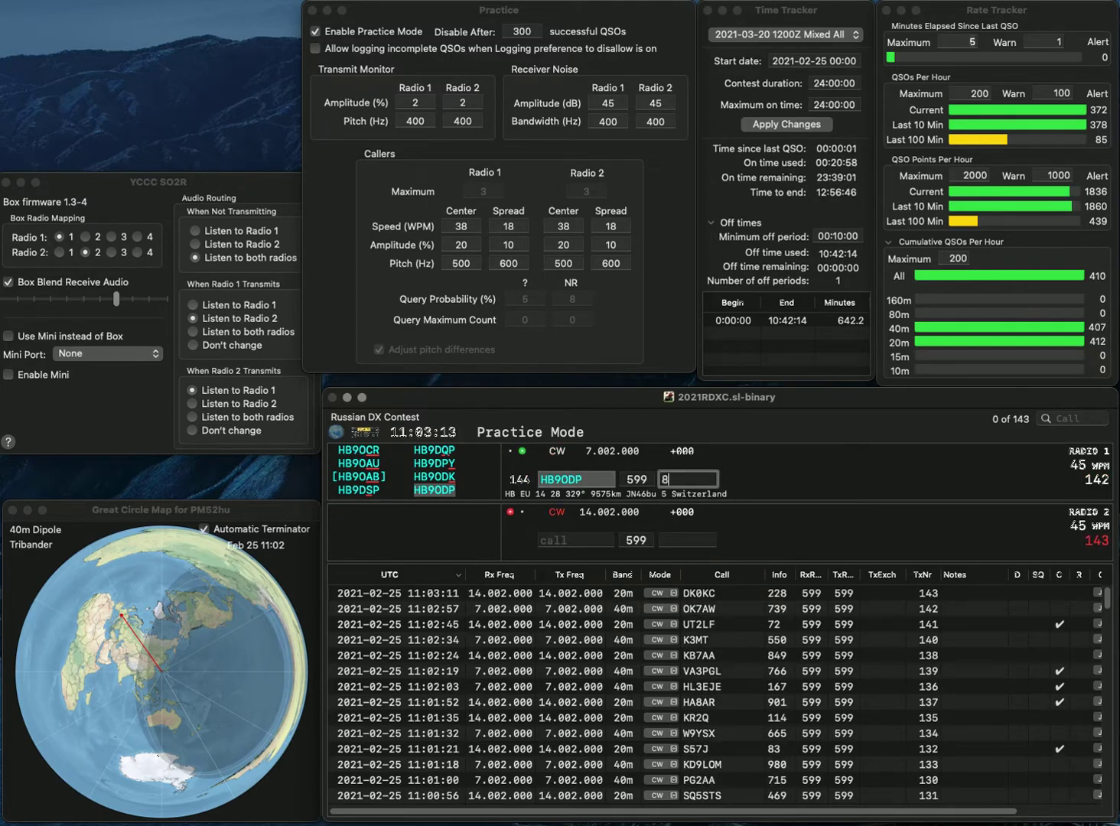
{"action": "type", "text": "68"}
{"action": "key", "text": "Return"}
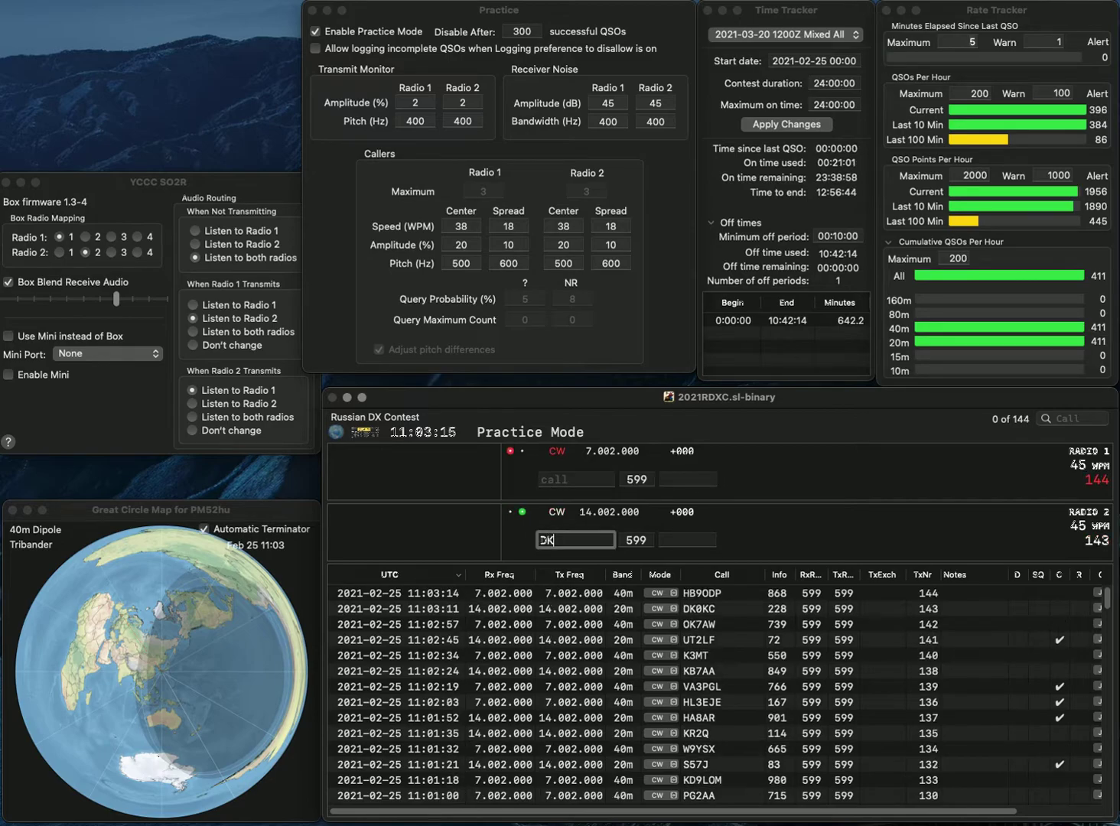
Step: Answer DK1WU on Radio 2 and F6BGC on Radio 1 with the exchange
{"action": "type", "text": "DK1WU"}
{"action": "key", "text": "Return"}
{"action": "type", "text": "F6BGC"}
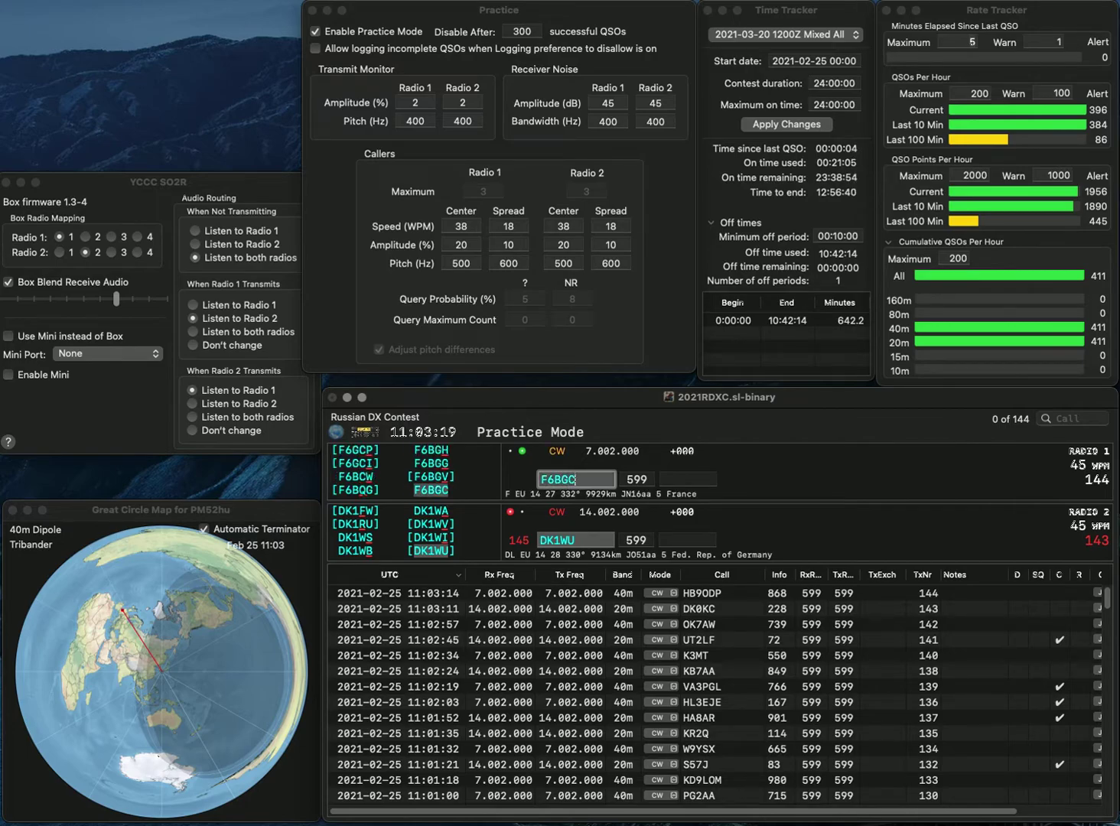
{"action": "key", "text": "Return"}
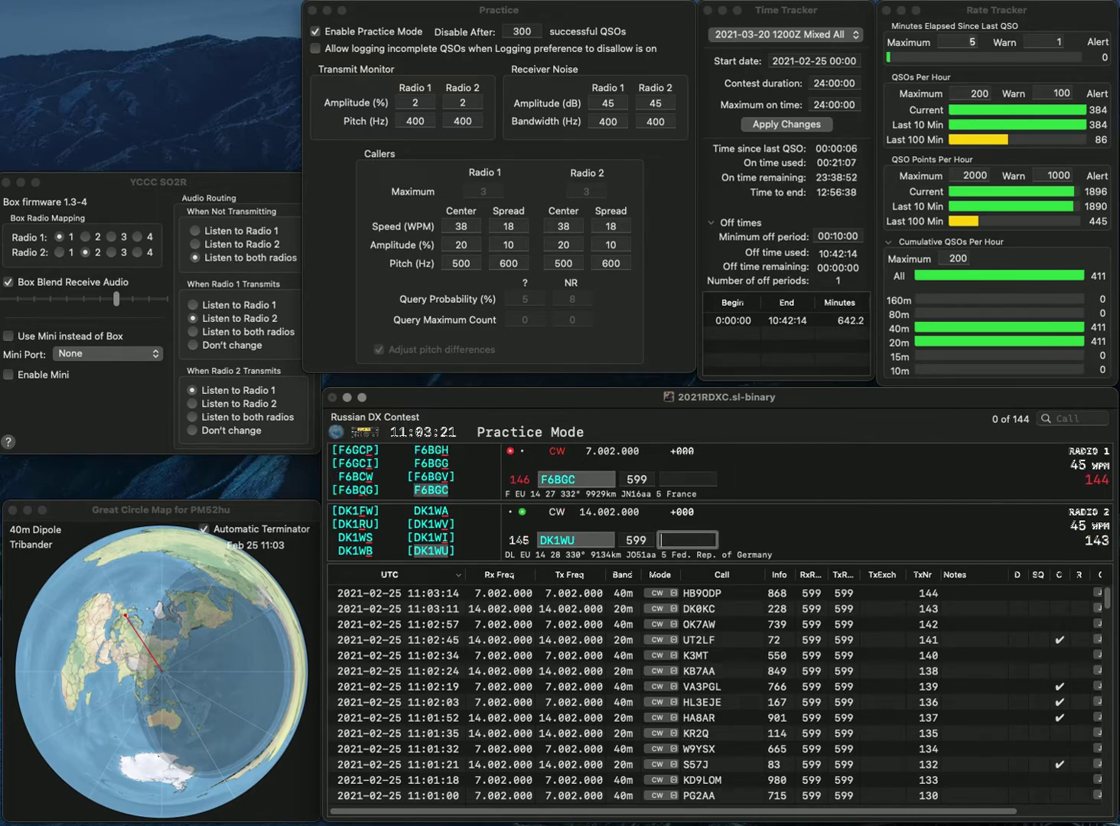
{"action": "type", "text": "473"}
{"action": "key", "text": "Return"}
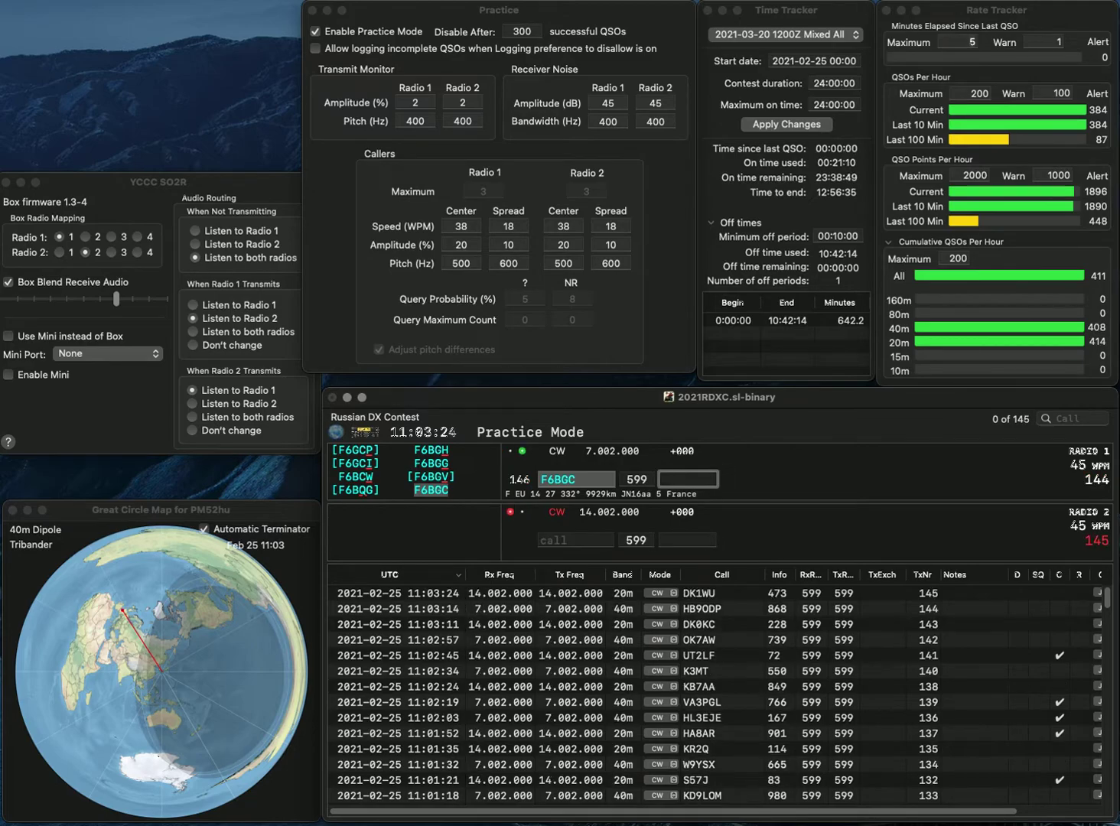
{"action": "type", "text": "534"}
{"action": "key", "text": "Return"}
{"action": "type", "text": "DP"}
{"action": "key", "text": "Return"}
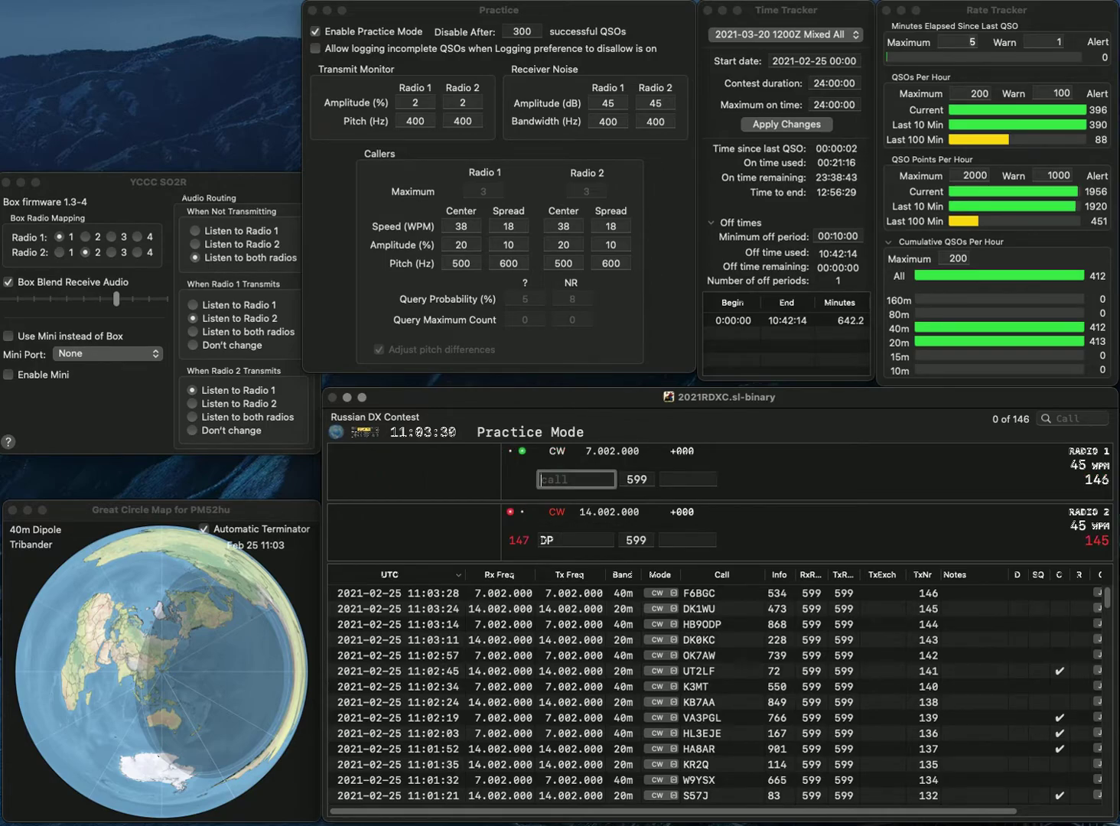
{"action": "type", "text": "W4LRB"}
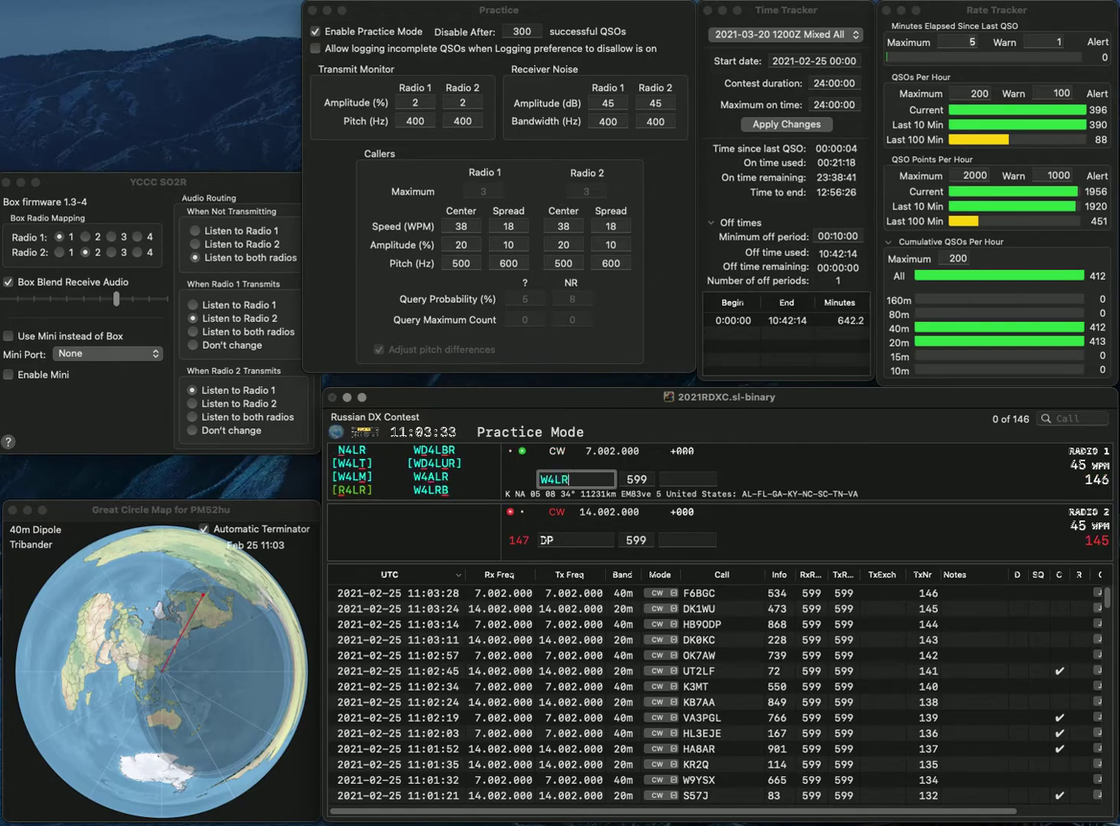
{"action": "key", "text": "Return"}
{"action": "type", "text": "W"}
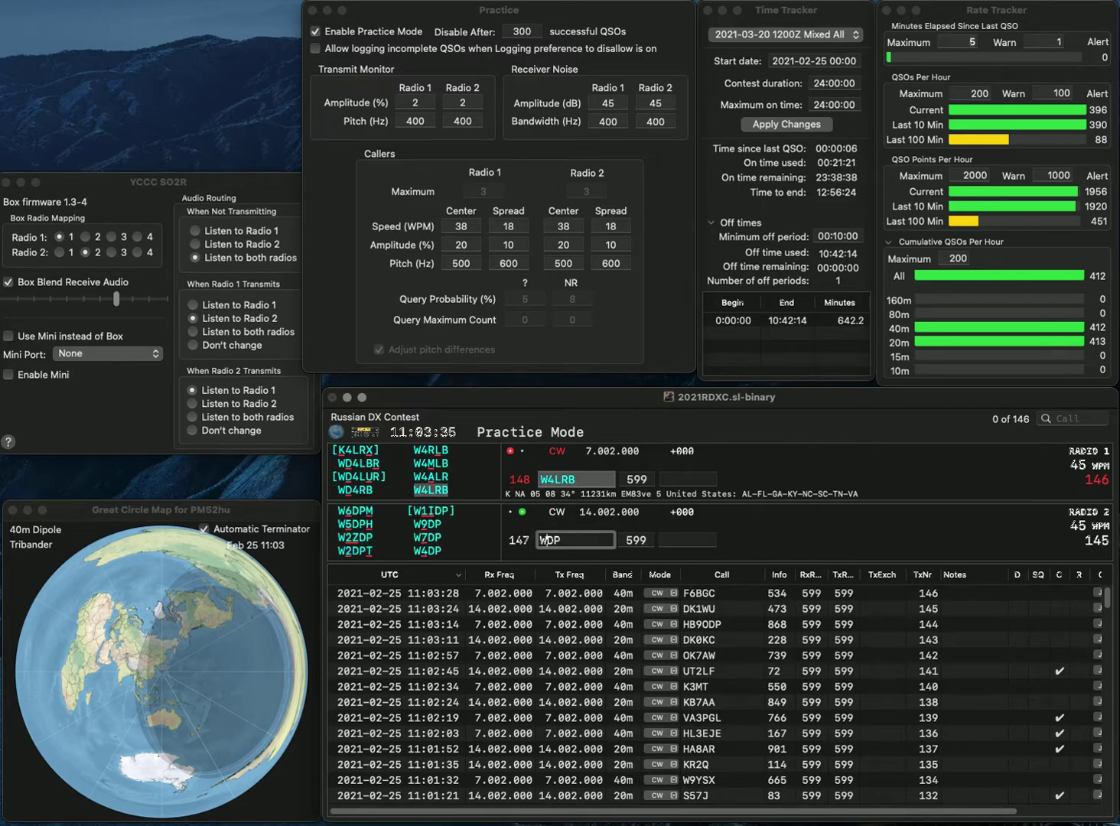
{"action": "type", "text": "9"}
{"action": "key", "text": "Return"}
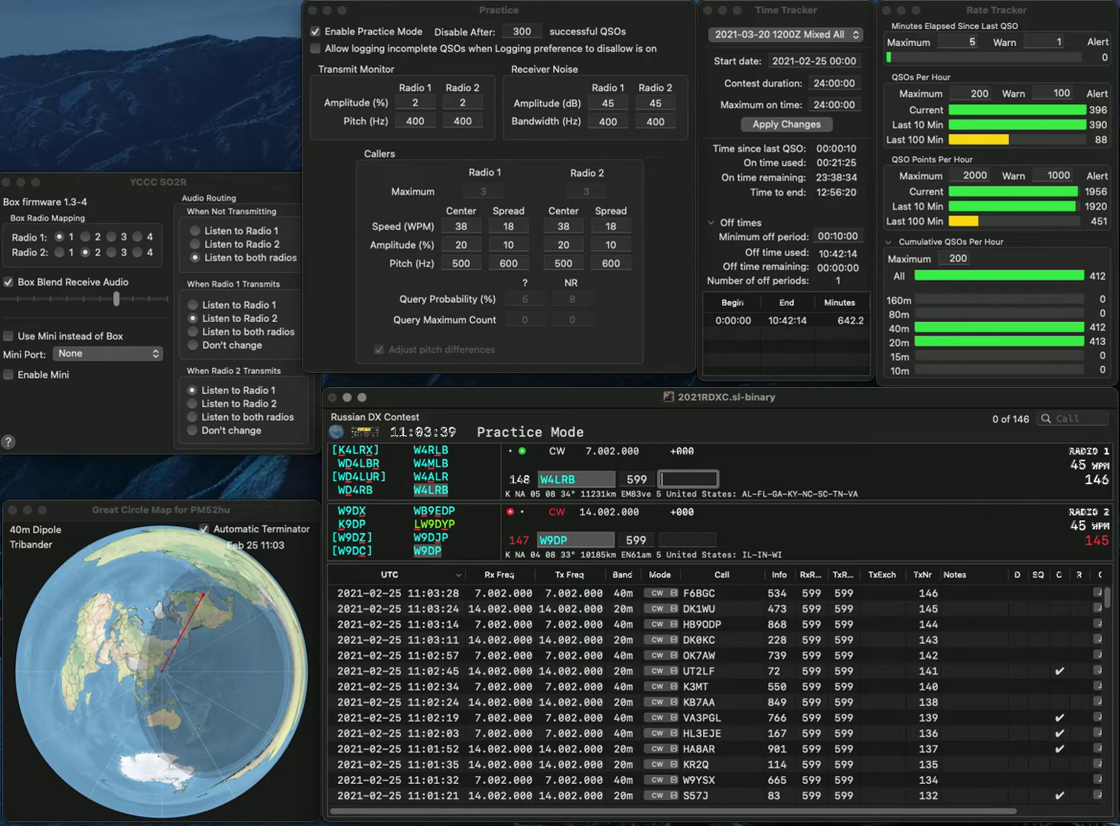
{"action": "type", "text": "784"}
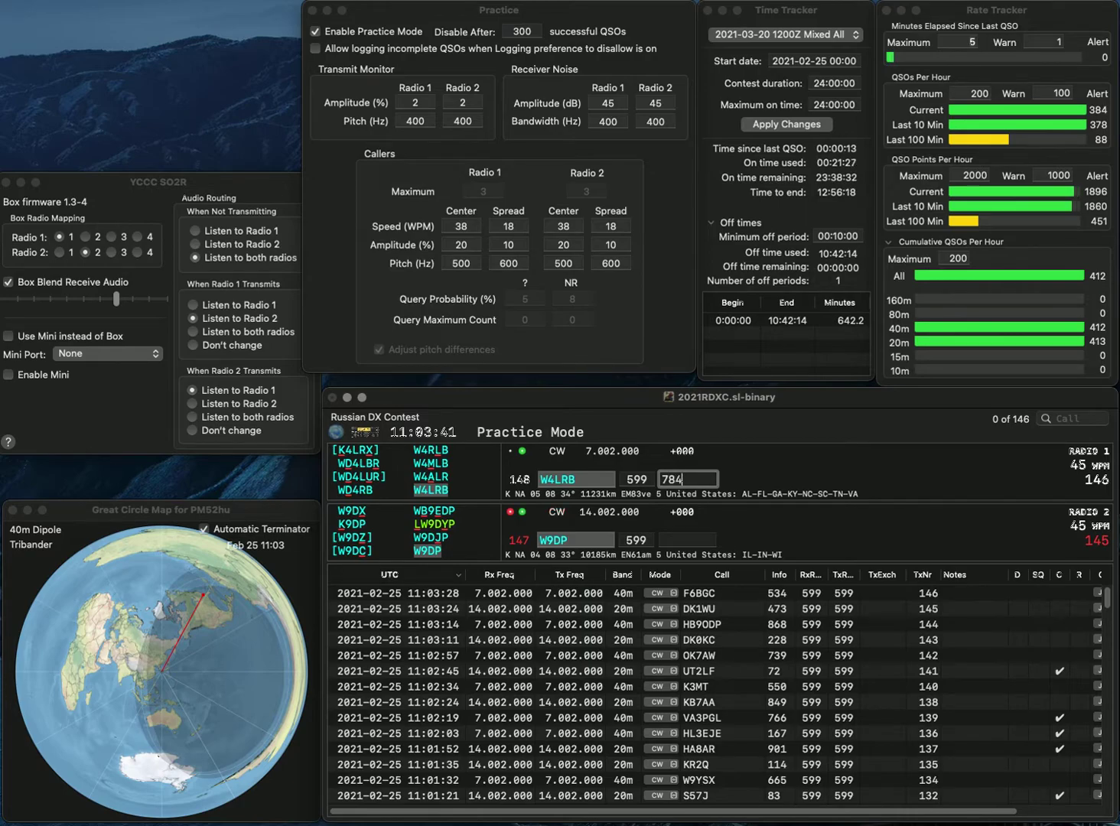
{"action": "key", "text": "Return"}
{"action": "type", "text": "818"}
{"action": "key", "text": "Return"}
{"action": "type", "text": "PHA"}
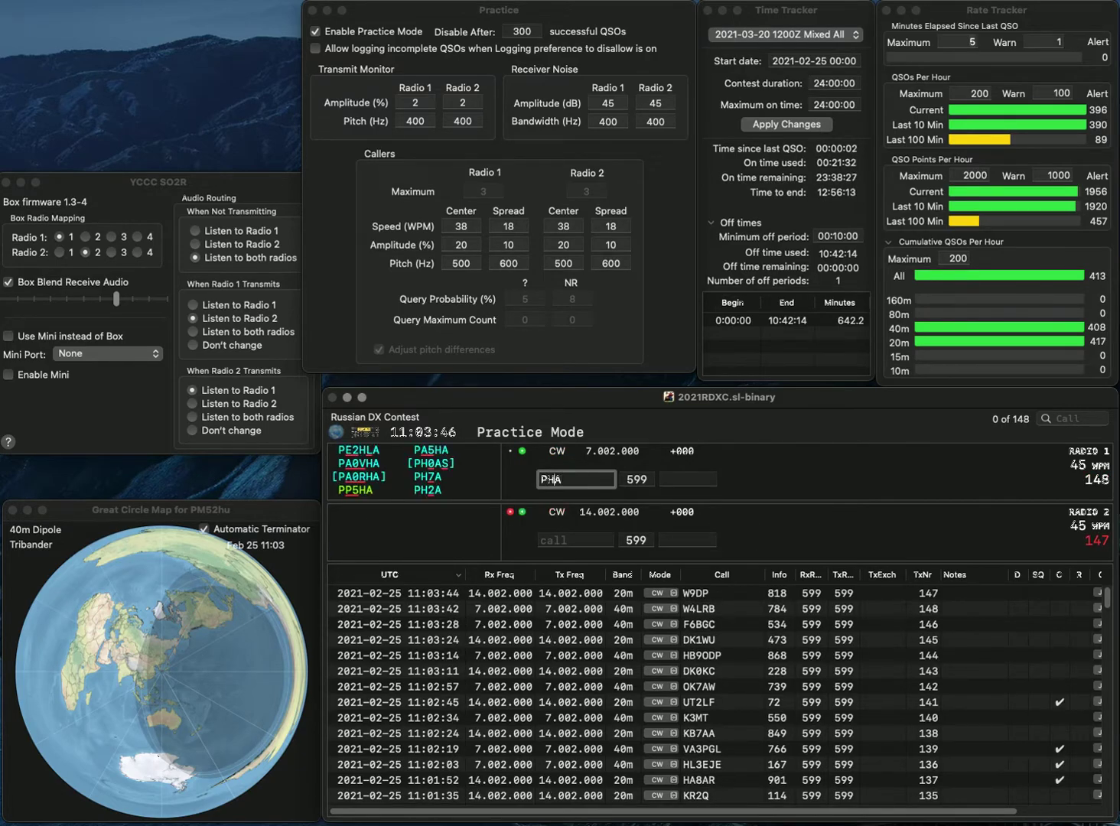
{"action": "type", "text": "7"}
{"action": "key", "text": "Return"}
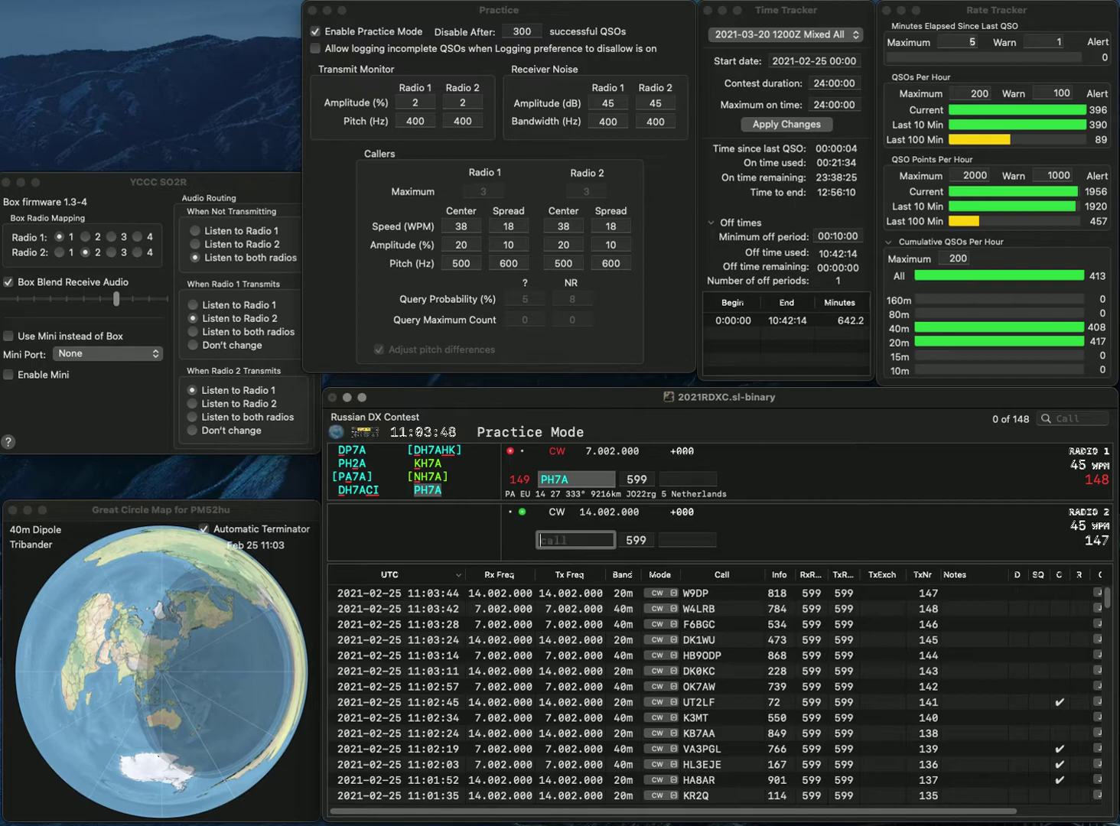
{"action": "key", "text": "BackSpace"}
{"action": "type", "text": "6CEL"}
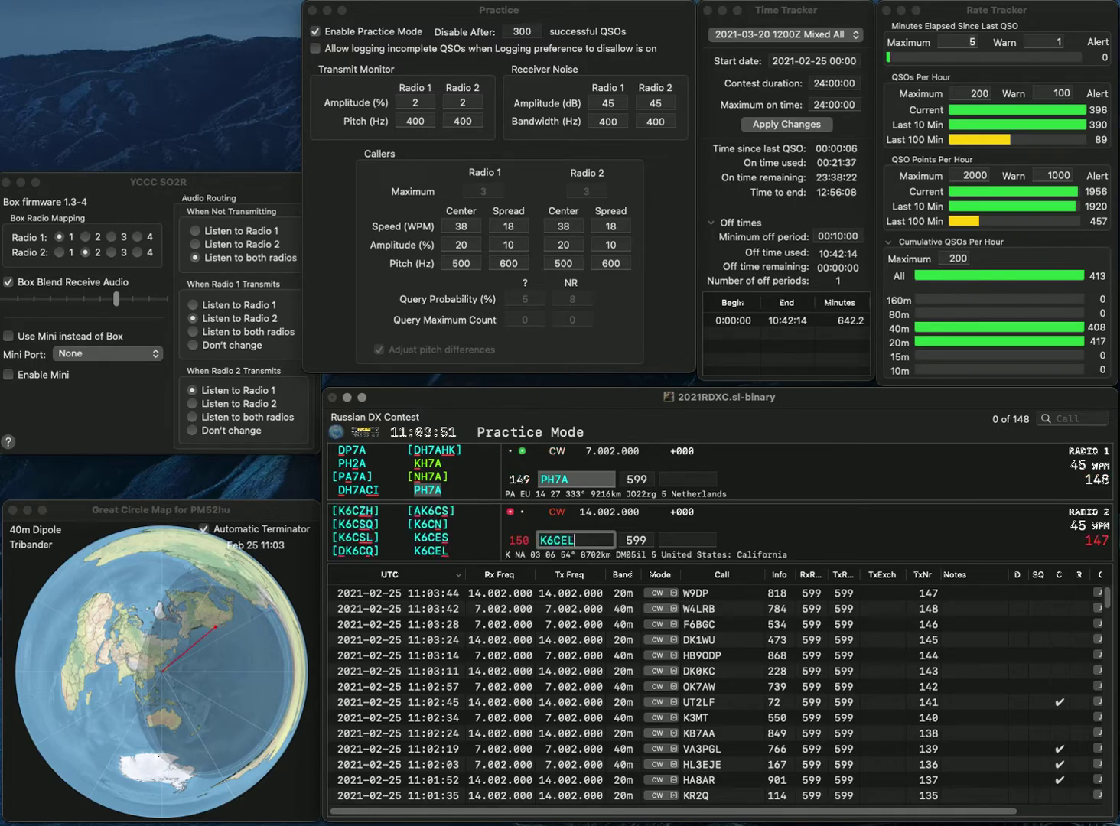
{"action": "key", "text": "Return"}
{"action": "type", "text": "653"}
{"action": "key", "text": "Return"}
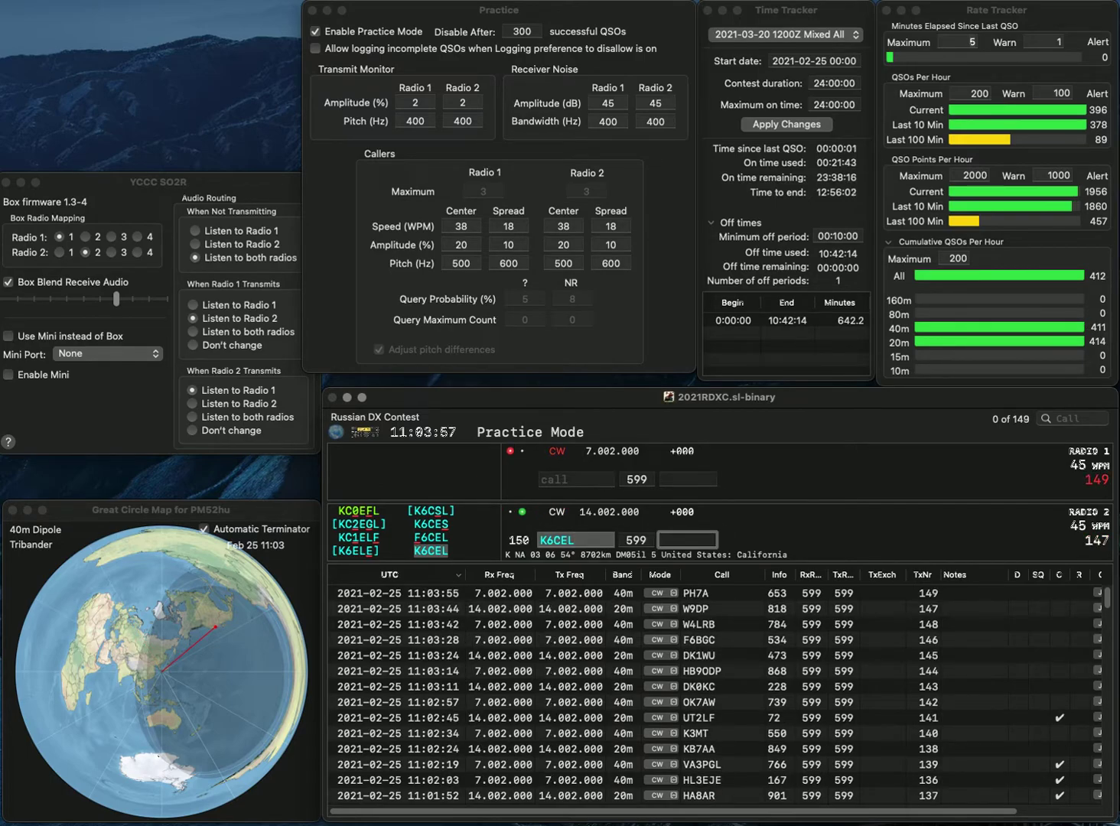
{"action": "type", "text": "65"}
{"action": "key", "text": "Return"}
{"action": "type", "text": "N6"}
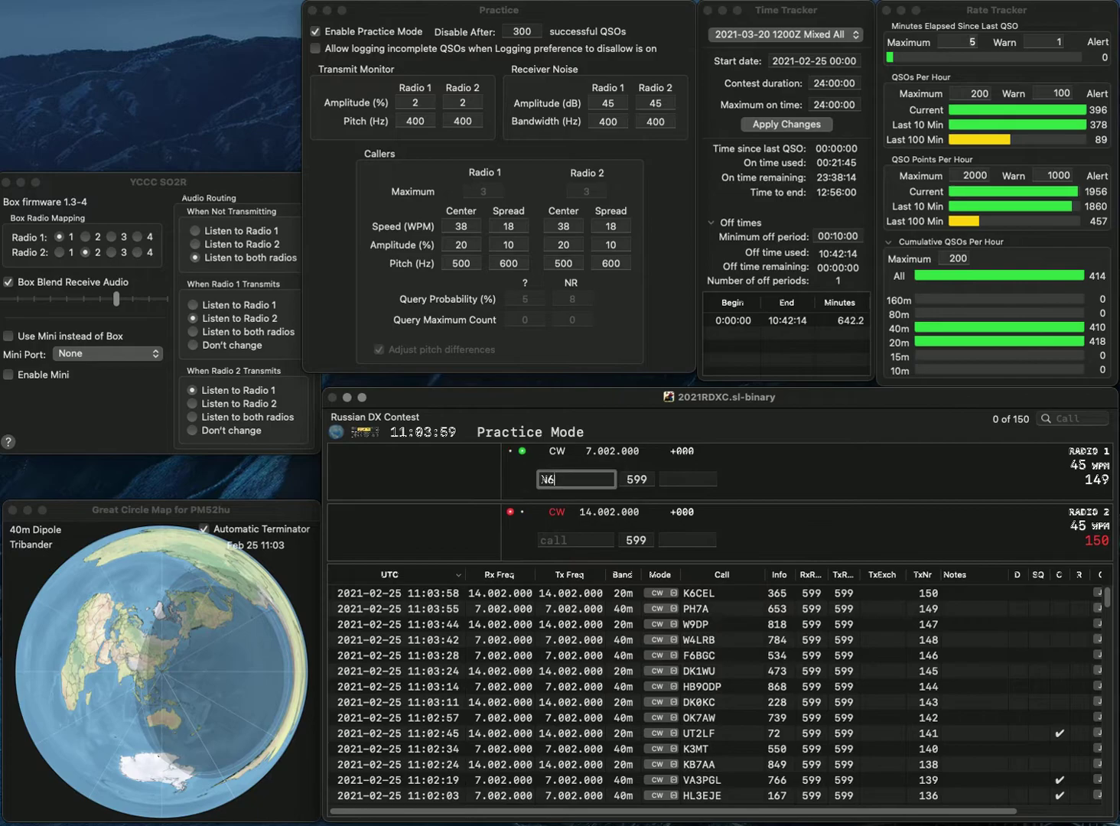
{"action": "key", "text": "Return"}
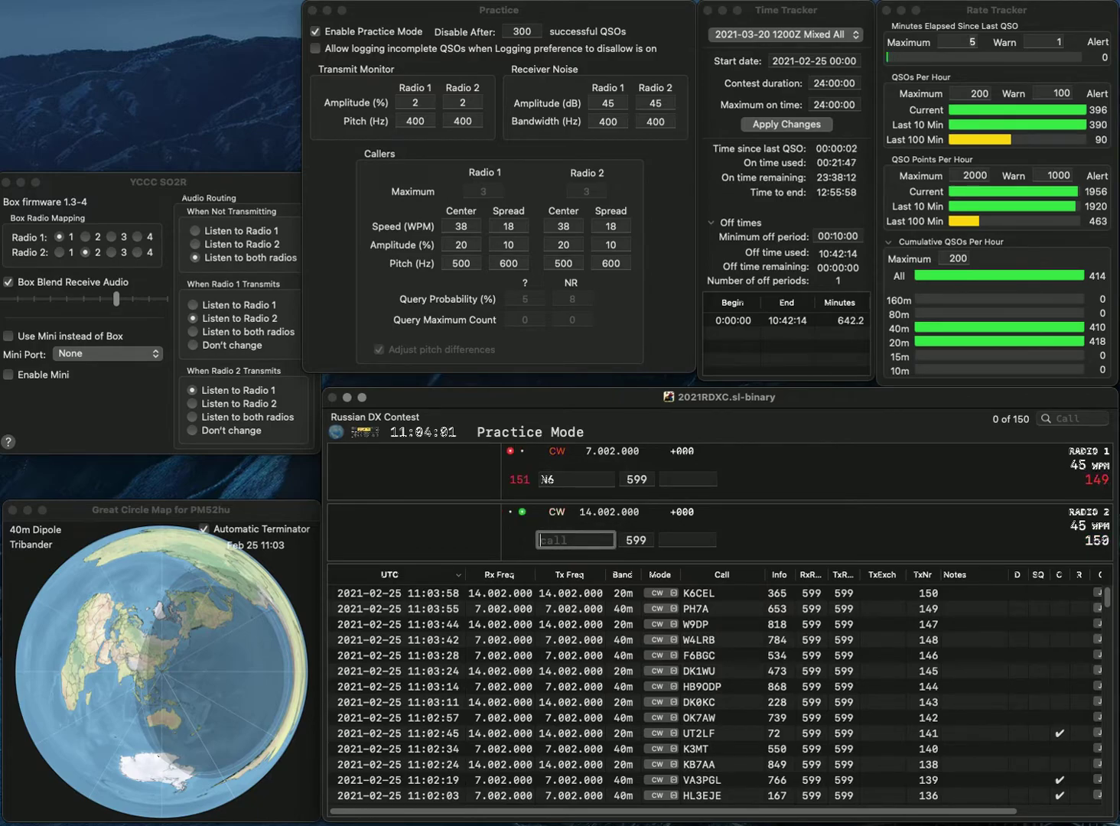
{"action": "type", "text": "W9LGI"}
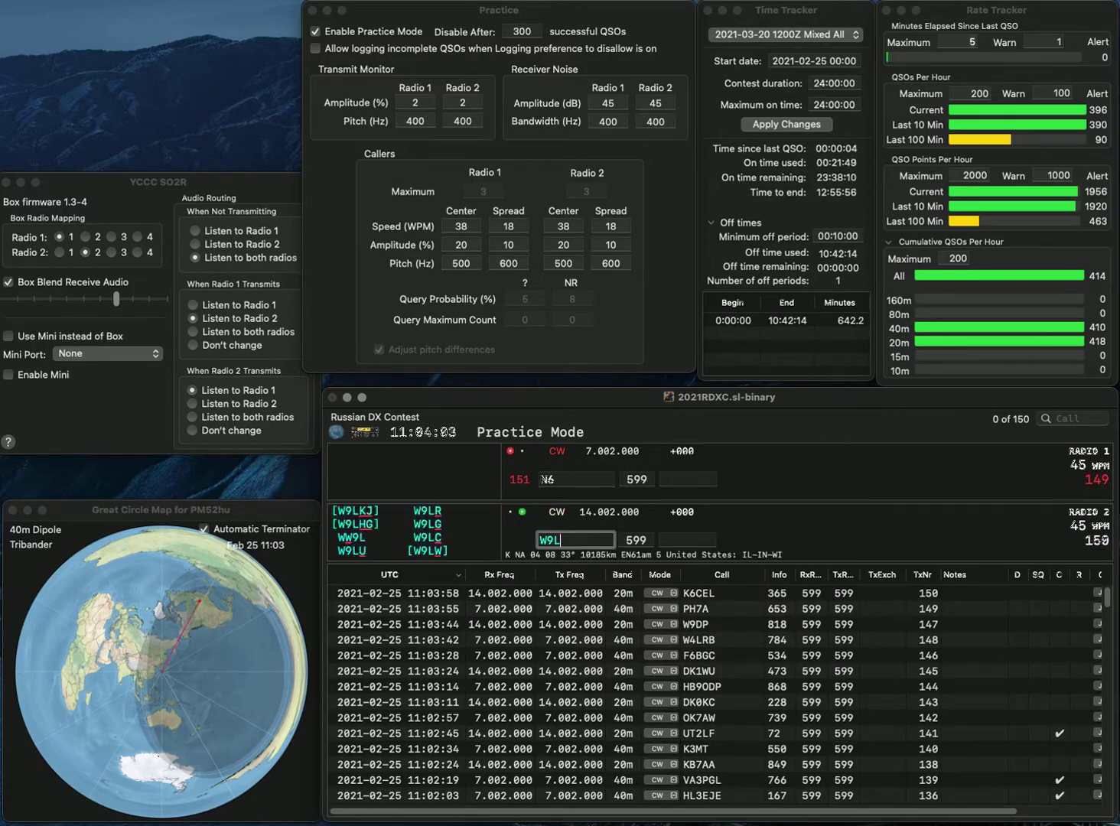
{"action": "key", "text": "Return"}
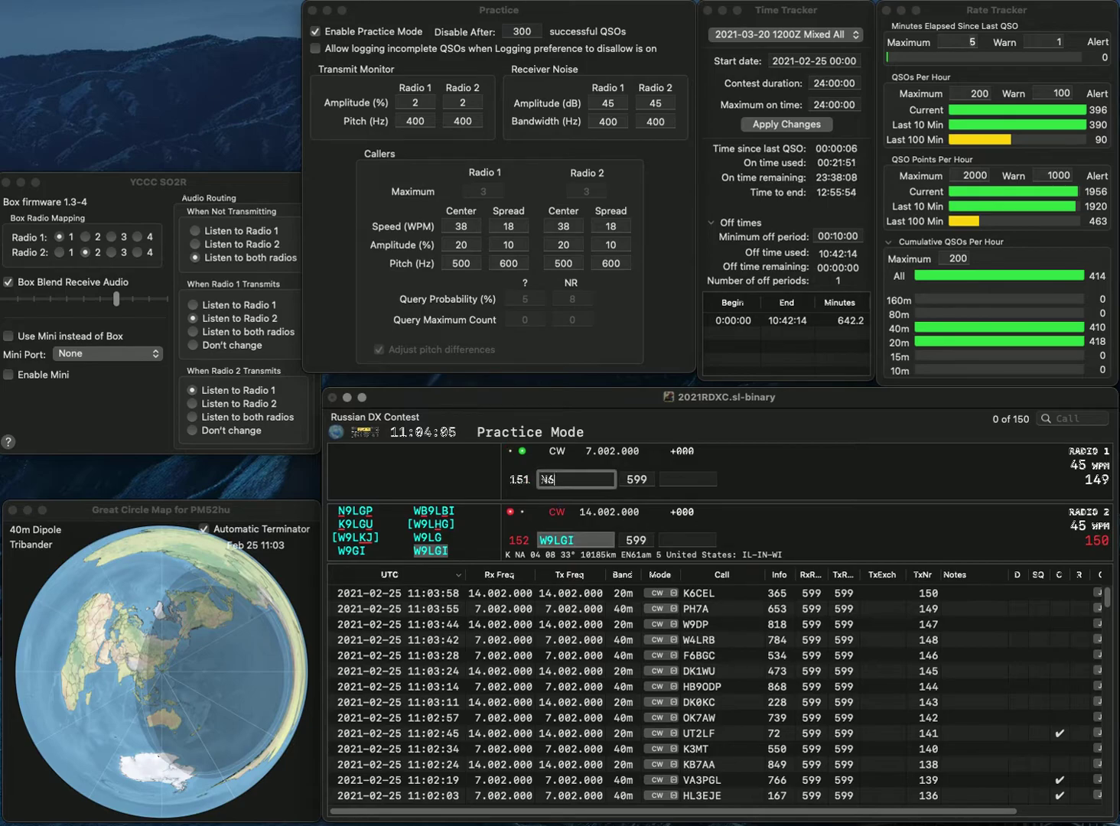
Step: Complete the Radio 1 call as N6BIZ, sending the exchange, and log W9LGI with exchange 683 on Radio 2
{"action": "type", "text": "BIZ"}
{"action": "key", "text": "Return"}
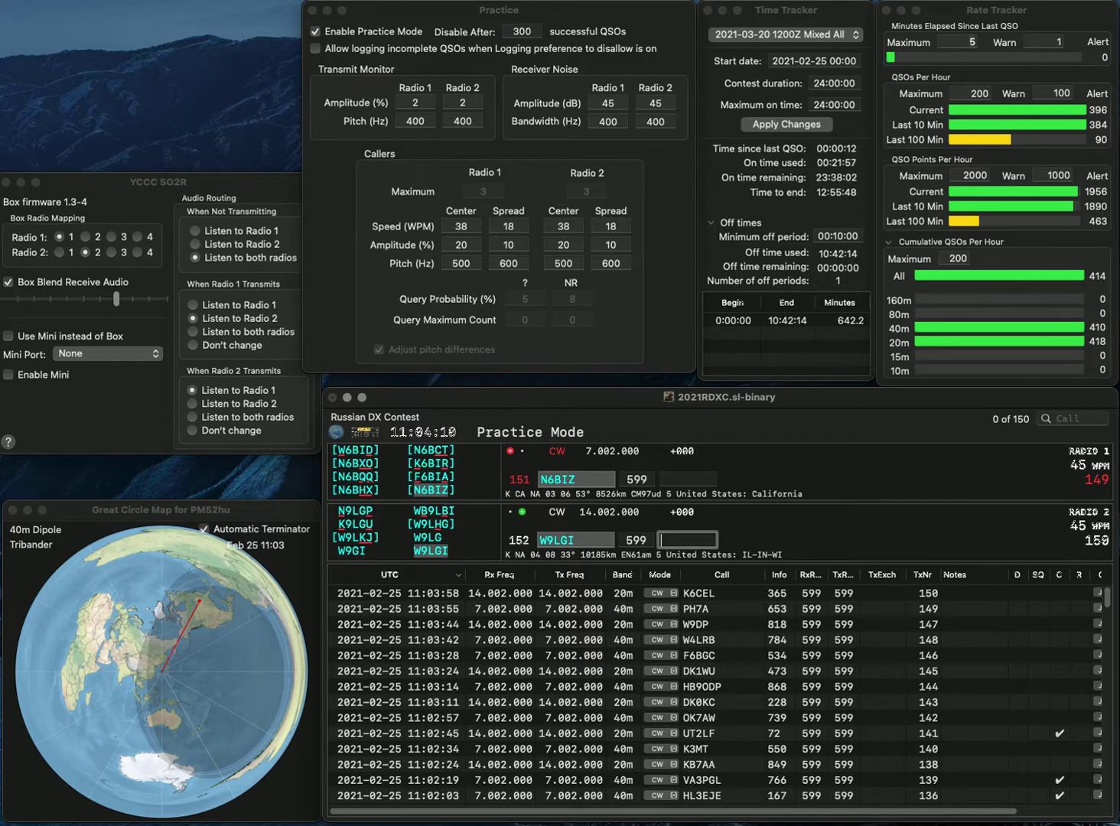
{"action": "type", "text": "83"}
{"action": "key", "text": "Return"}
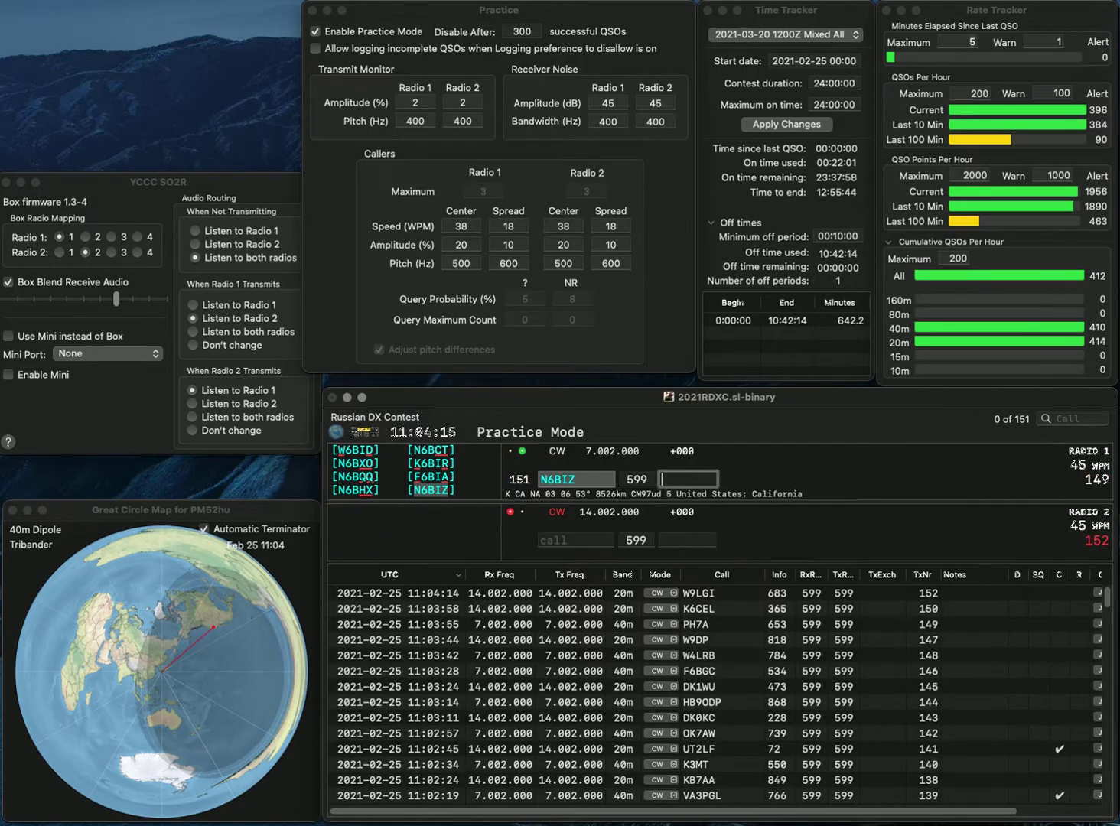
Step: Log N6BIZ with exchange 283 on Radio 1
{"action": "type", "text": "283"}
{"action": "key", "text": "Return"}
{"action": "type", "text": "CN4AWP"}
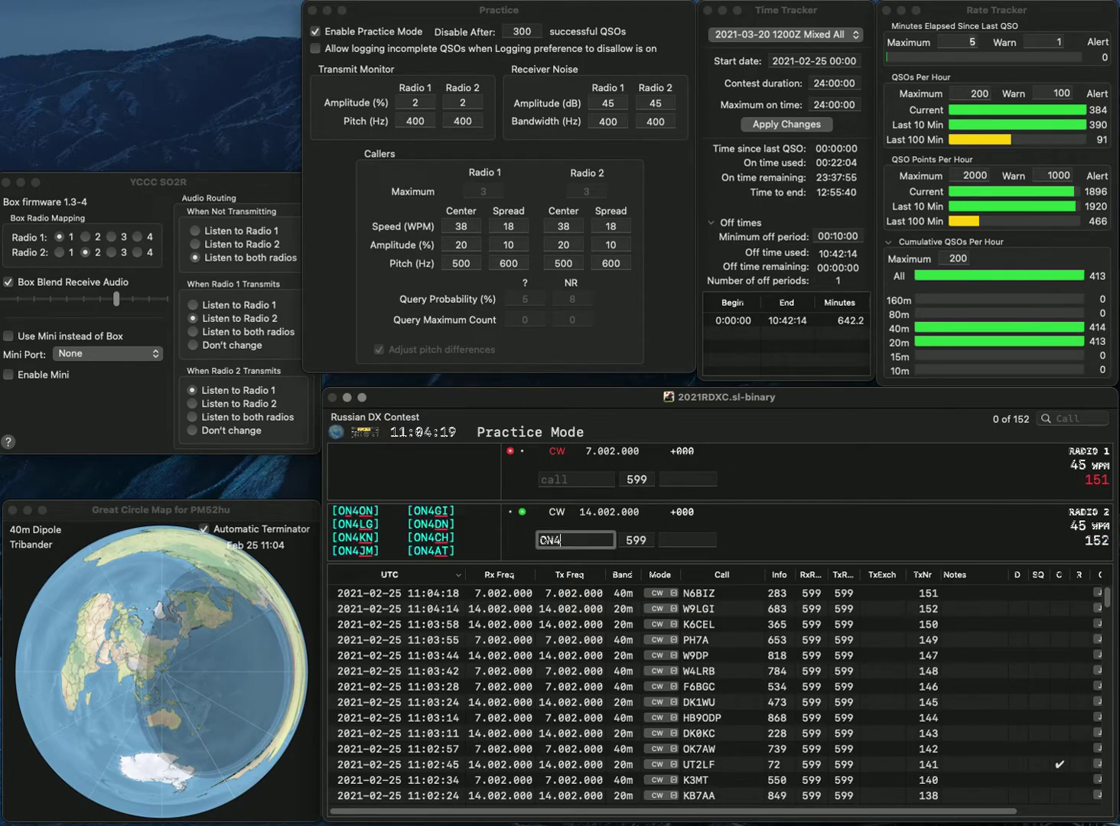
{"action": "key", "text": "Return"}
{"action": "type", "text": "OGD"}
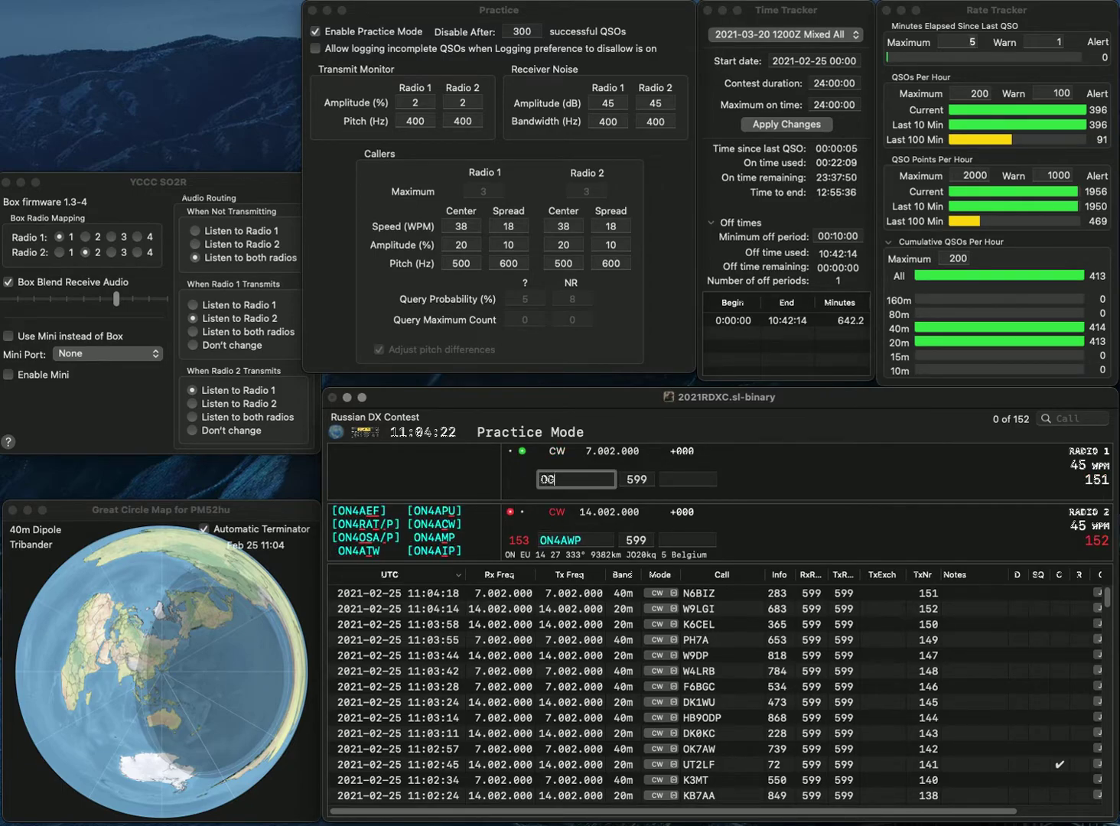
{"action": "key", "text": "Left"}
{"action": "key", "text": "Left"}
{"action": "key", "text": "Left"}
{"action": "type", "text": "WB6"}
{"action": "key", "text": "Return"}
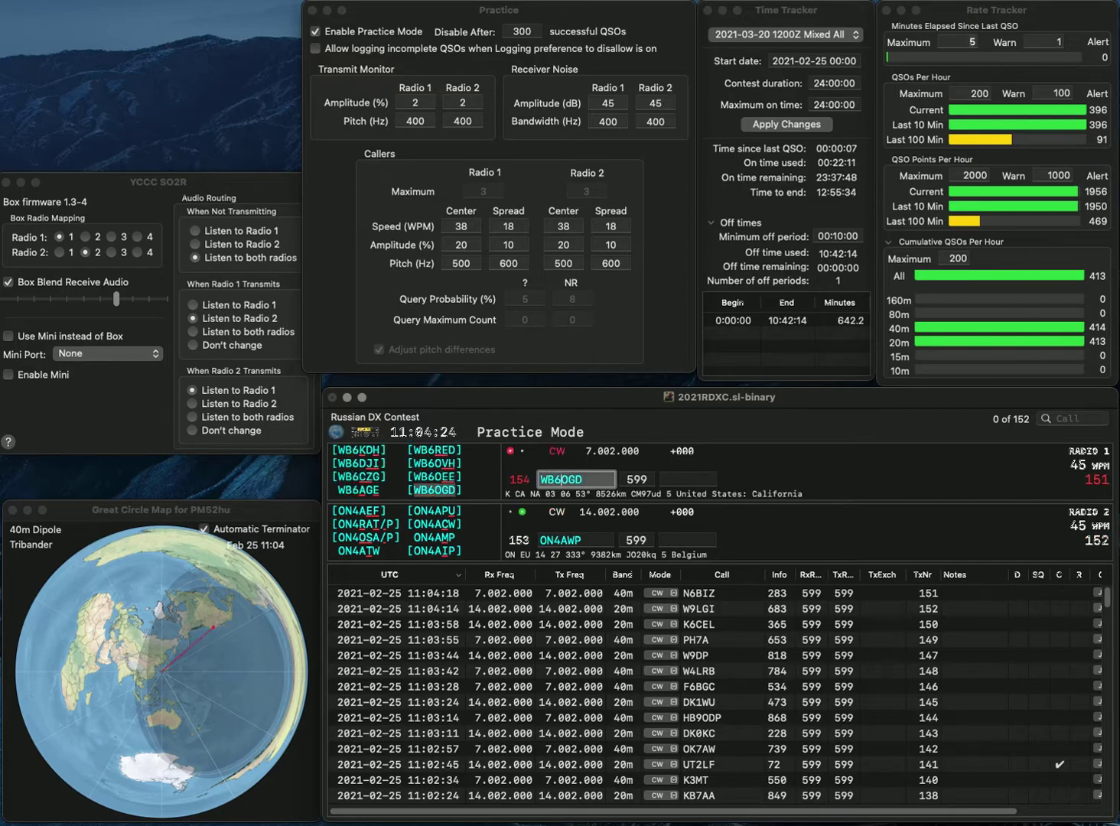
{"action": "key", "text": "BackSpace"}
{"action": "type", "text": "M"}
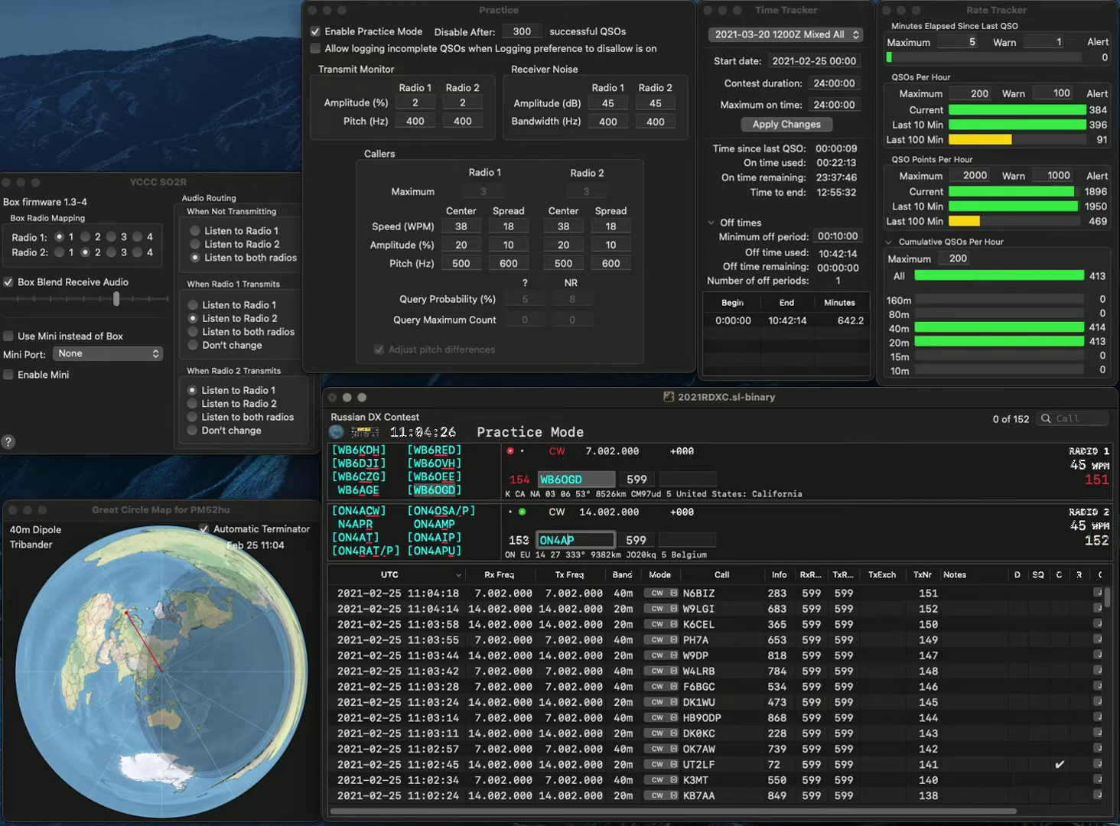
{"action": "key", "text": "Return"}
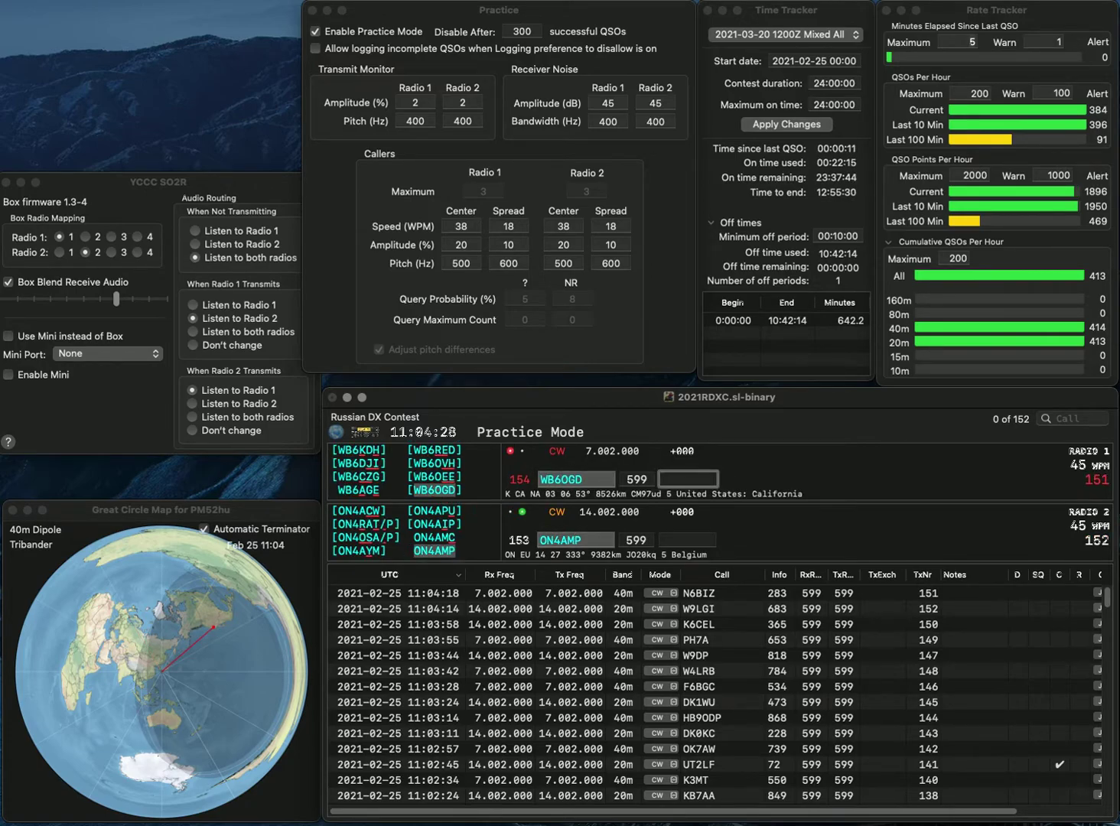
{"action": "type", "text": "612"}
{"action": "key", "text": "Return"}
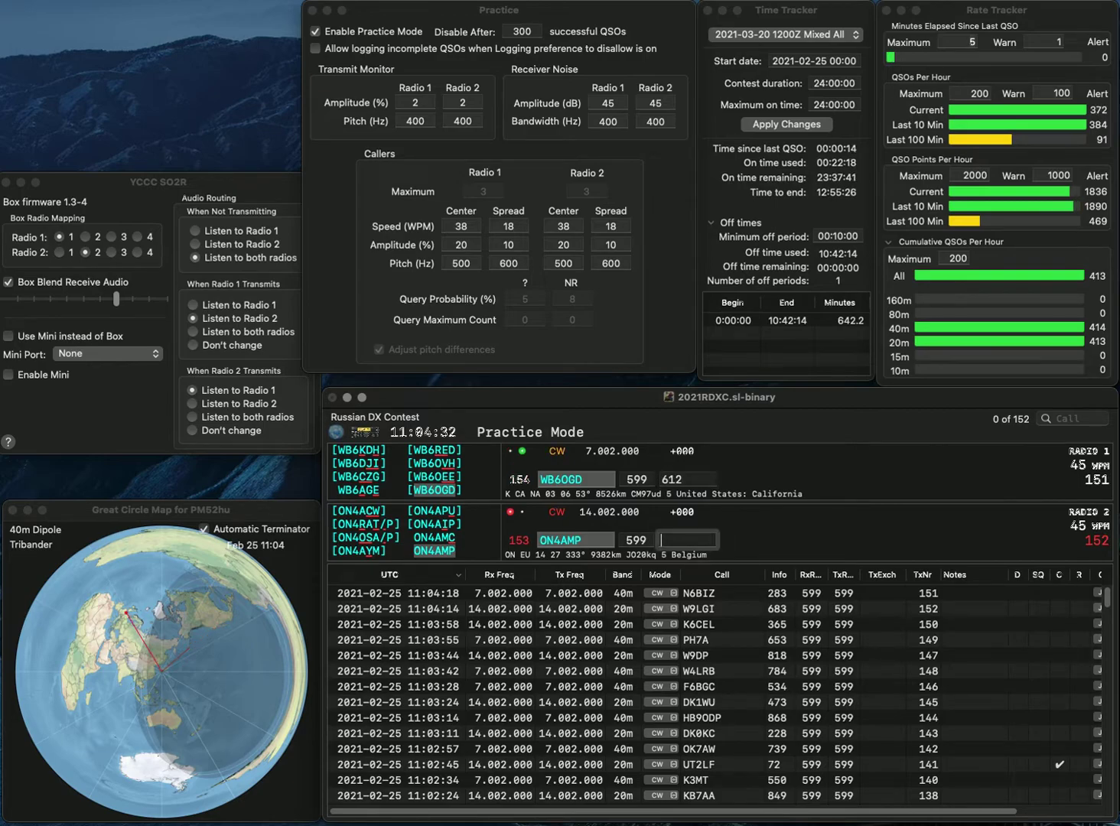
{"action": "type", "text": "701"}
{"action": "key", "text": "Return"}
Step: Answer KA9KQH on Radio 1 and KC1SS on Radio 2 with the exchange
{"action": "type", "text": "KA9KQH"}
{"action": "key", "text": "Return"}
{"action": "type", "text": "KC1SS"}
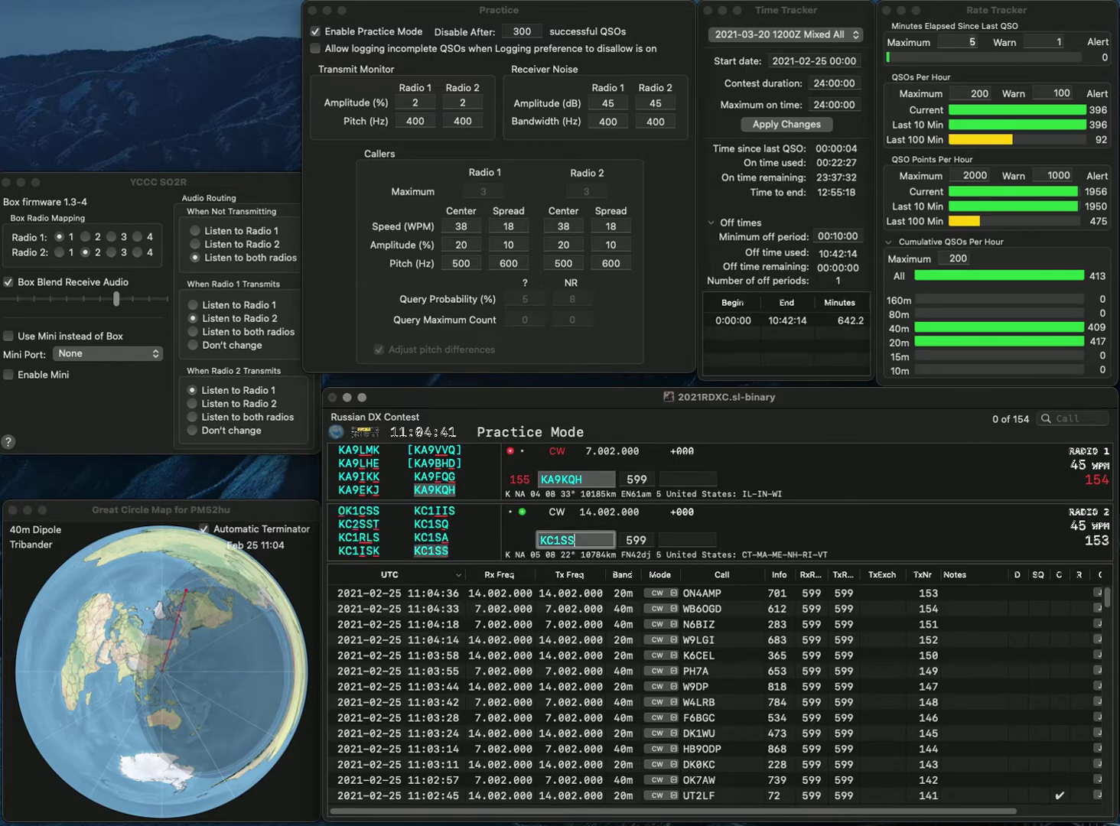
{"action": "key", "text": "Return"}
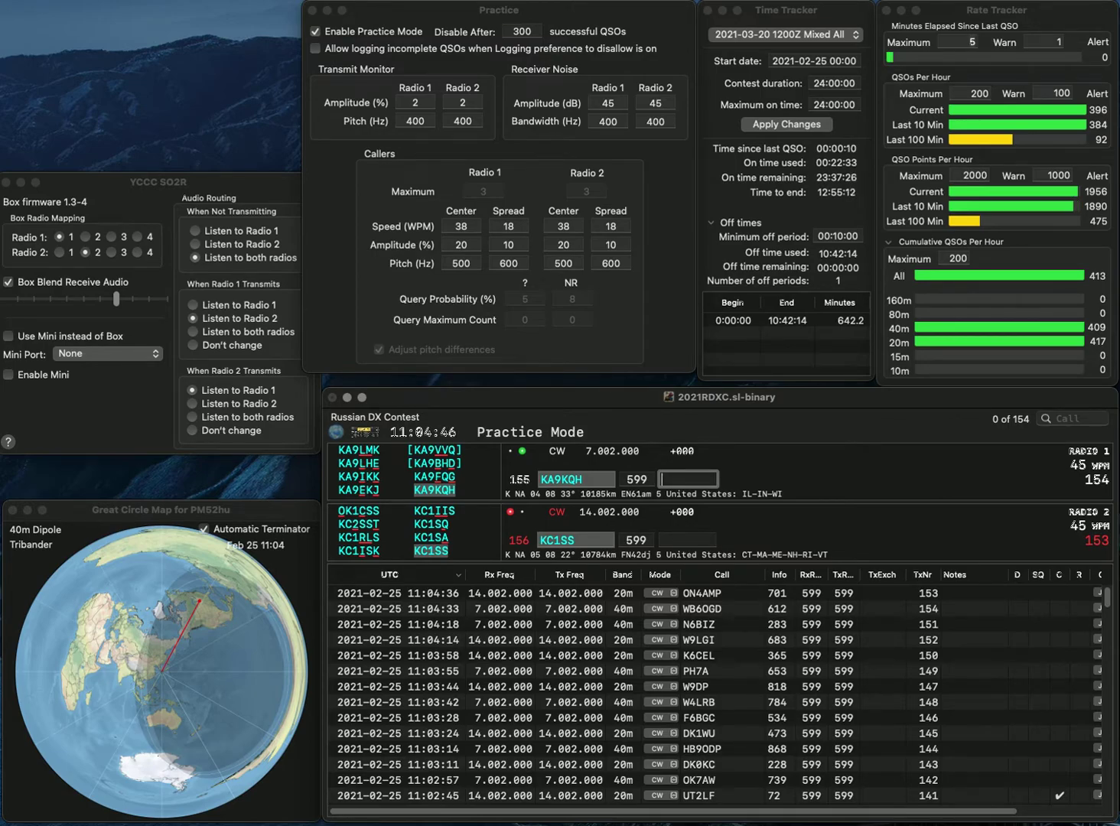
{"action": "type", "text": "663"}
{"action": "key", "text": "Return"}
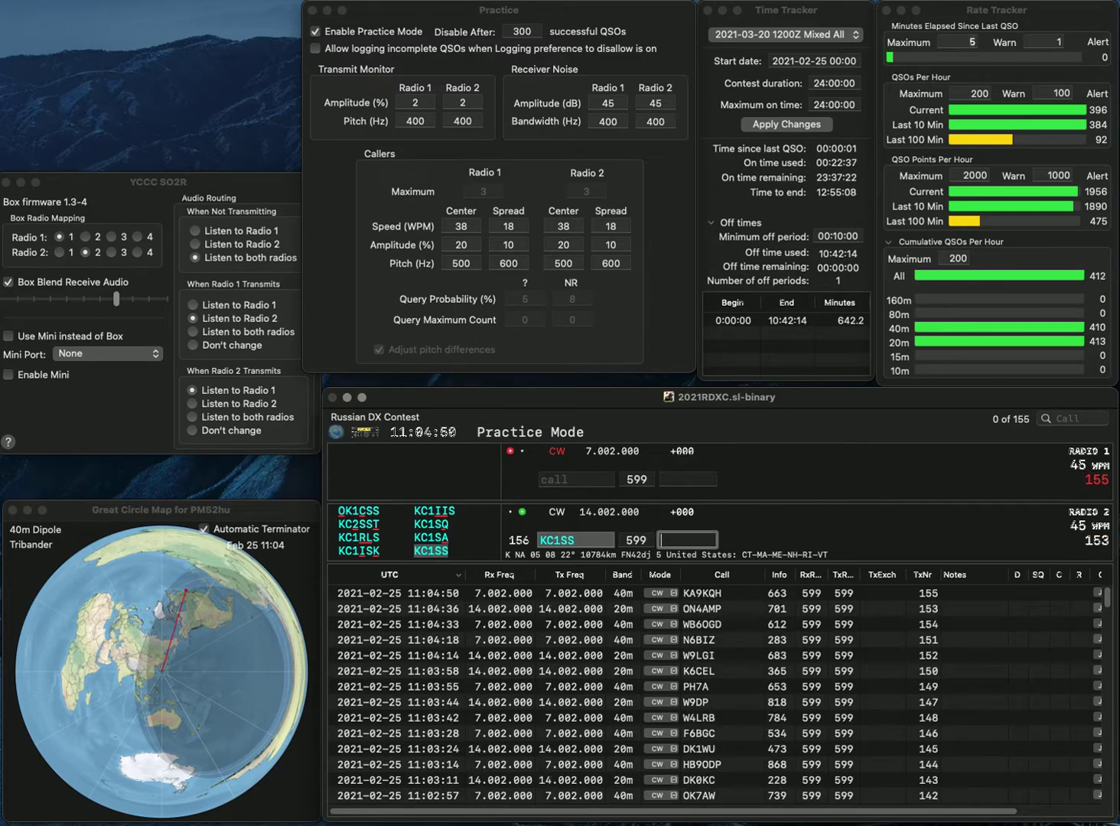
{"action": "type", "text": "89"}
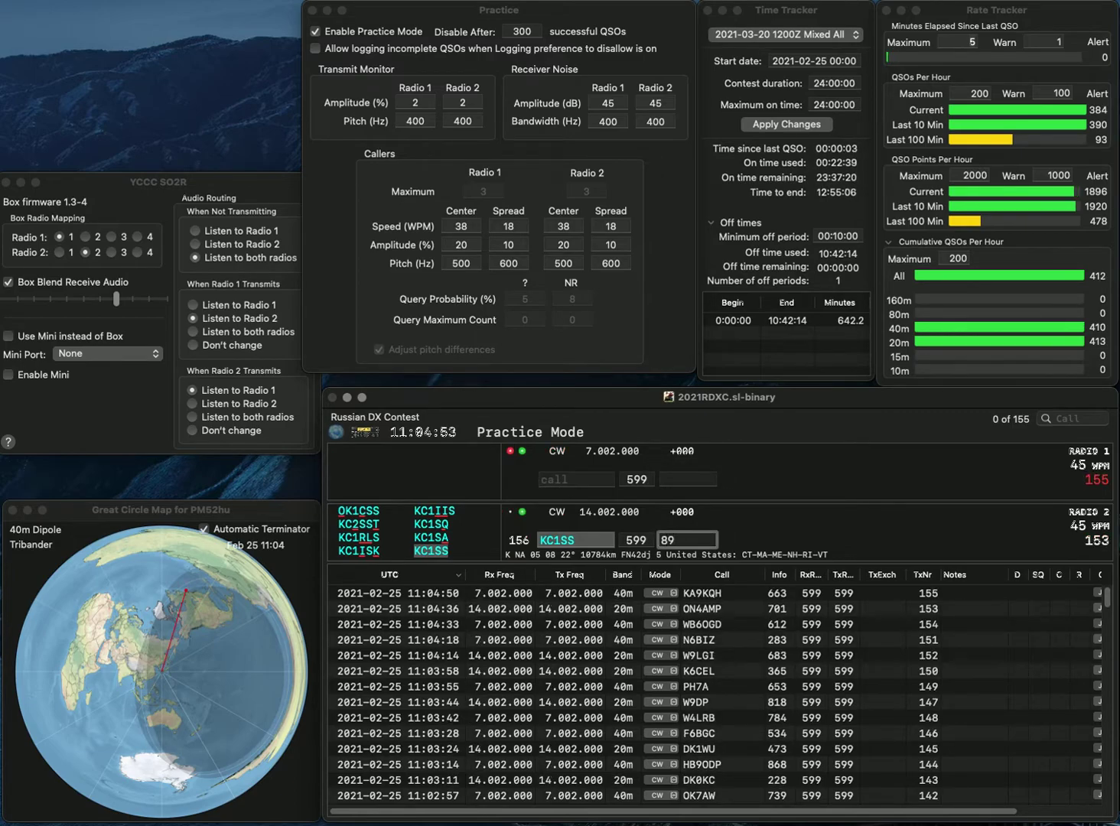
{"action": "key", "text": "Return"}
{"action": "type", "text": "3AFI"}
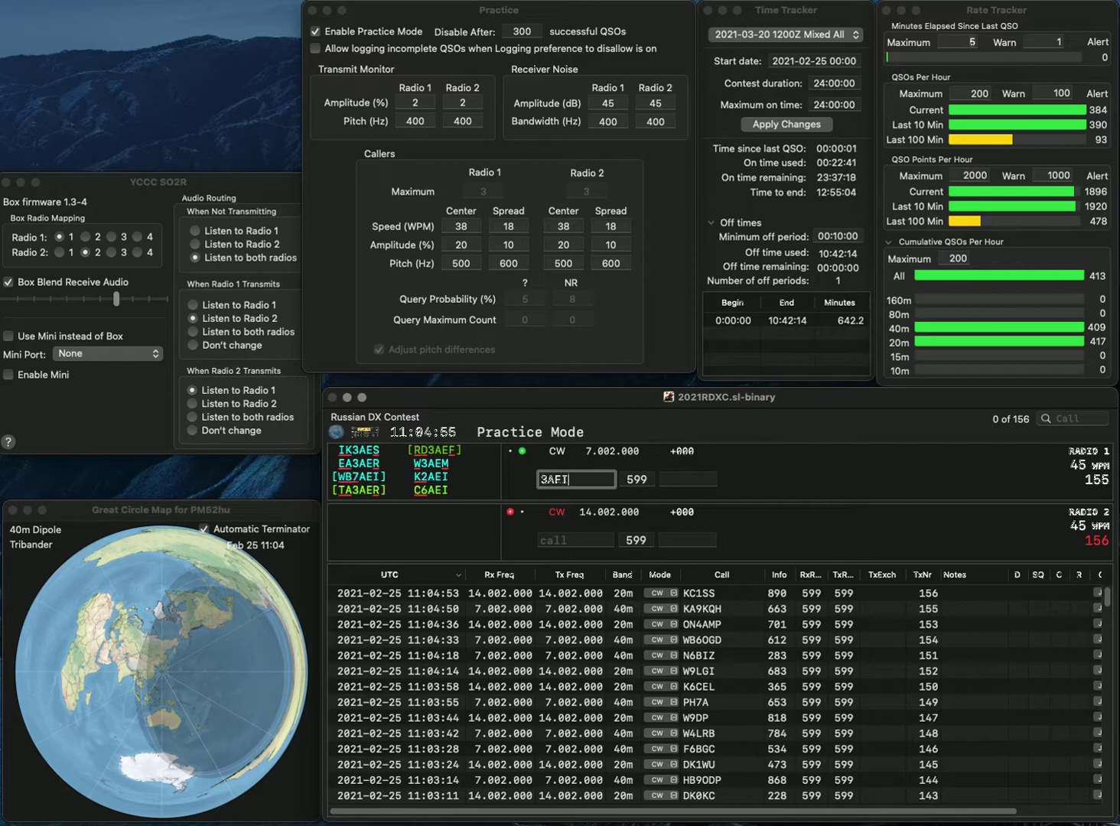
{"action": "key", "text": "Return"}
{"action": "type", "text": "J"}
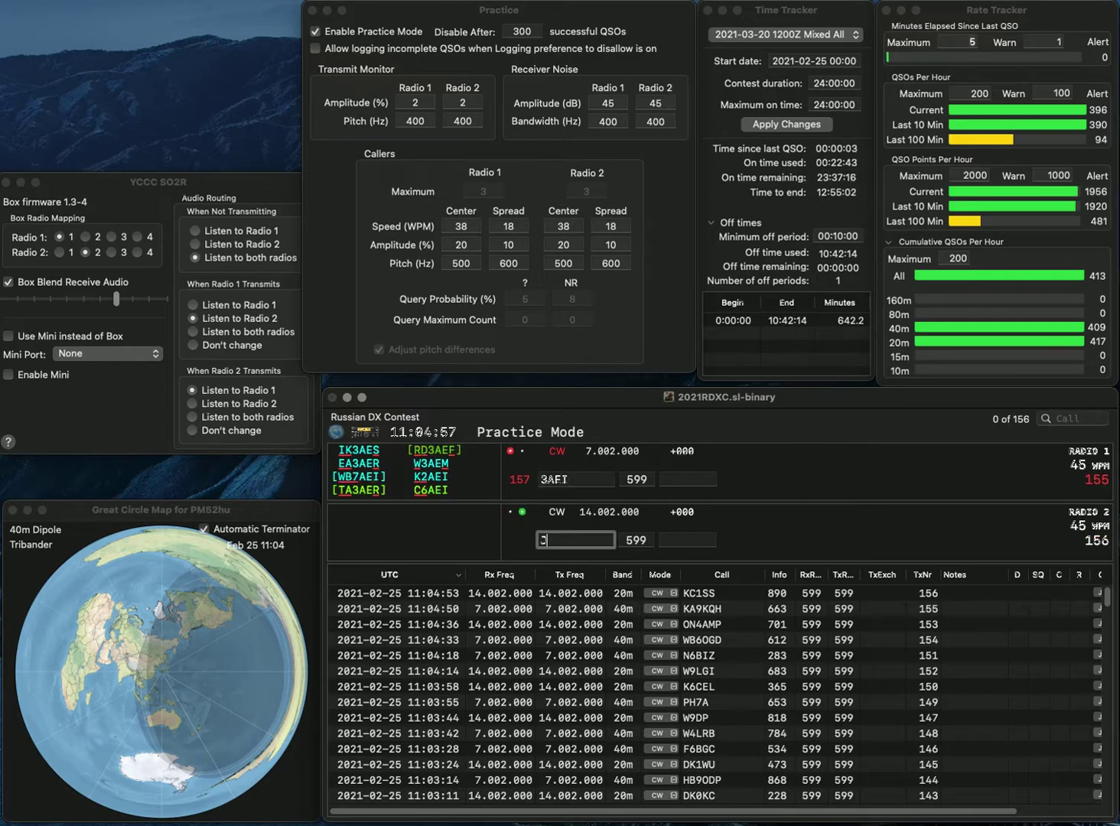
{"action": "type", "text": "L1EUP"}
{"action": "key", "text": "Return"}
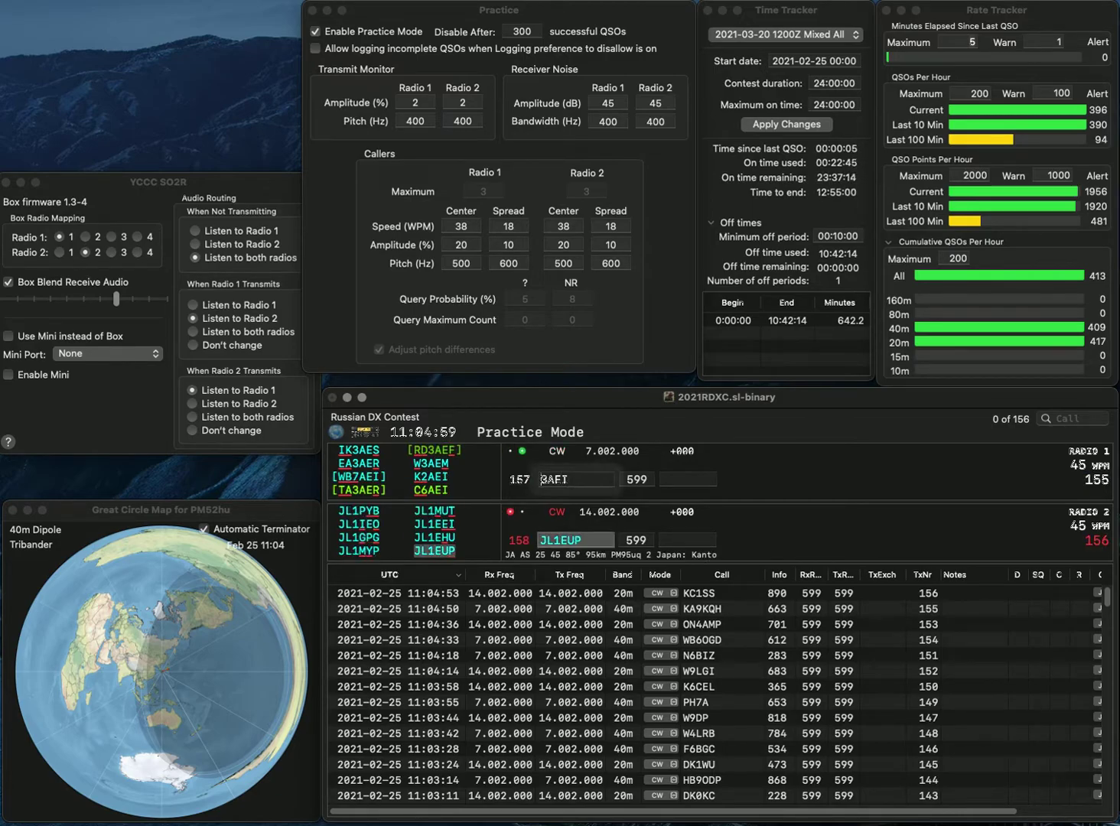
Step: Correct the Radio 1 call to IK3AES and send the exchange
{"action": "type", "text": "IK3AEI"}
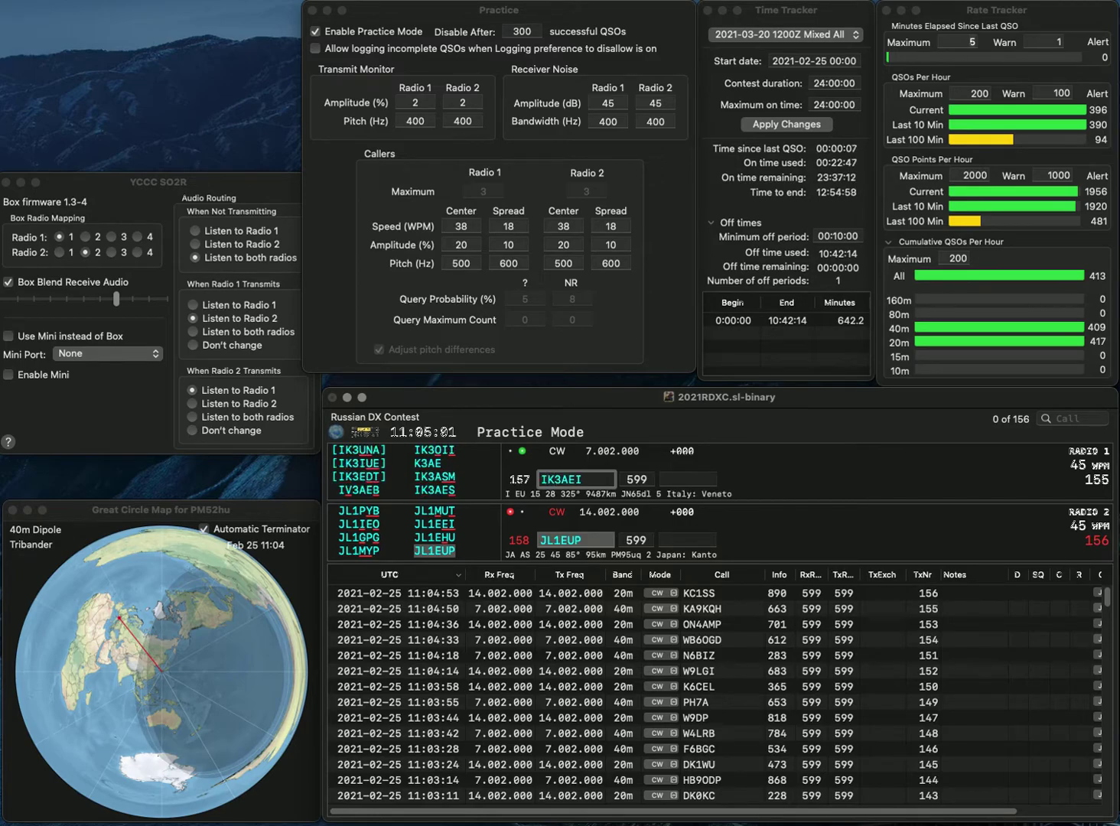
{"action": "key", "text": "BackSpace"}
{"action": "type", "text": "S"}
{"action": "key", "text": "Return"}
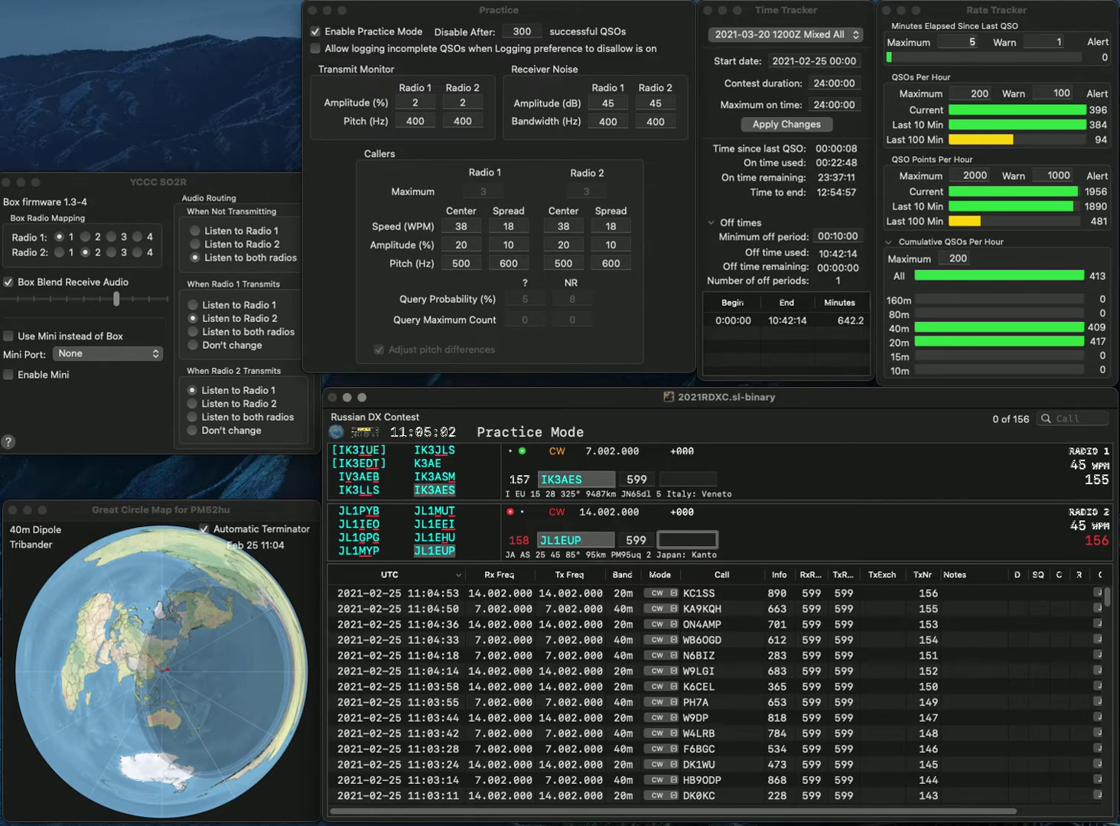
{"action": "type", "text": "423"}
{"action": "key", "text": "Return"}
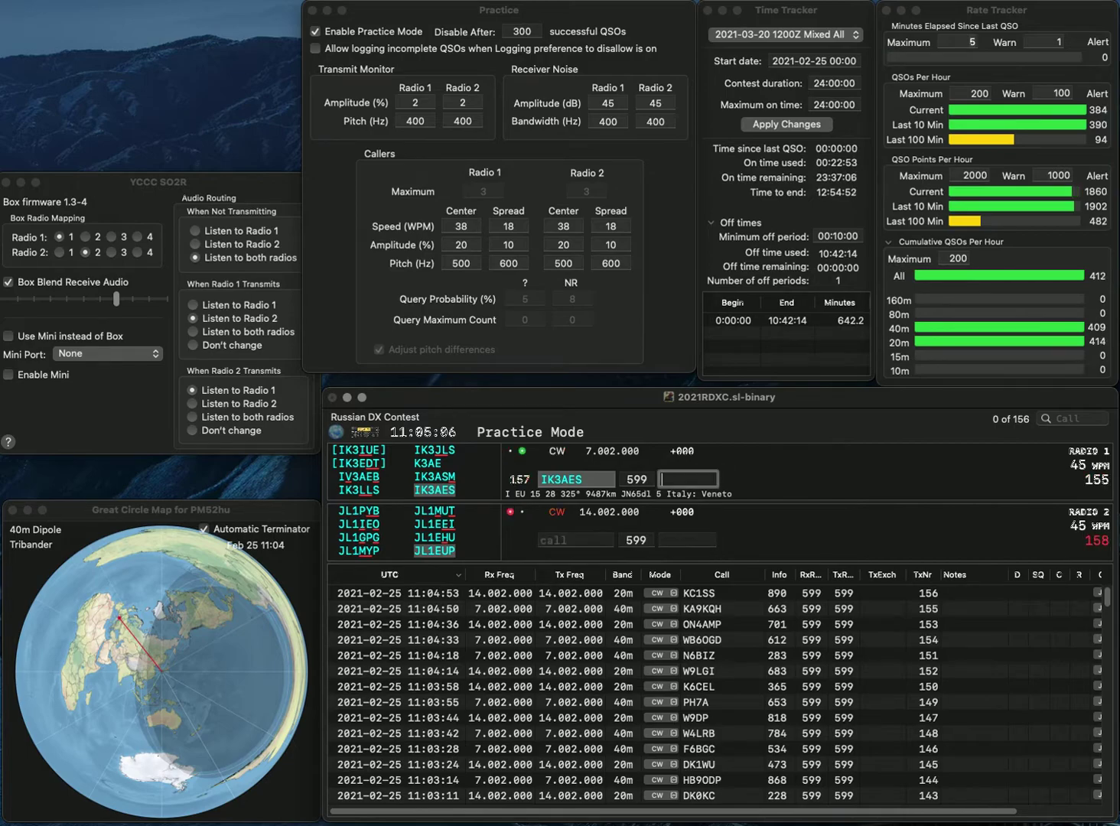
{"action": "type", "text": "86"}
{"action": "key", "text": "Return"}
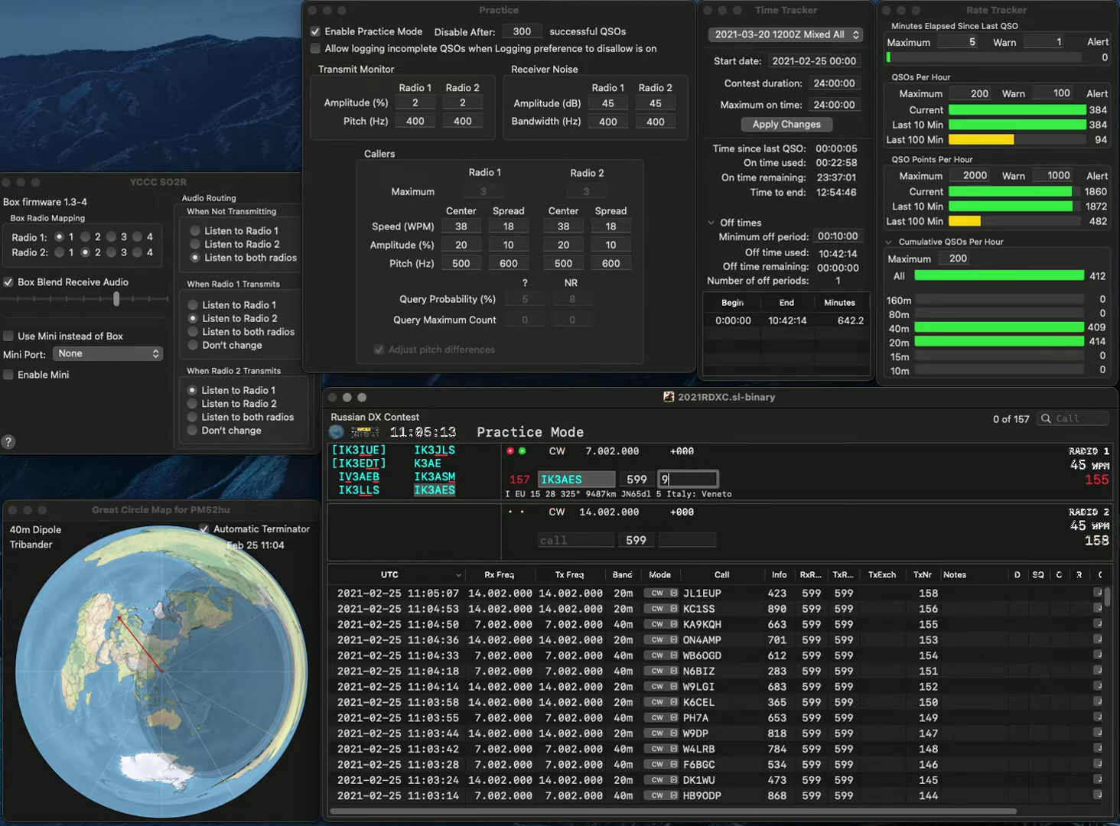
{"action": "type", "text": "9"}
{"action": "key", "text": "Return"}
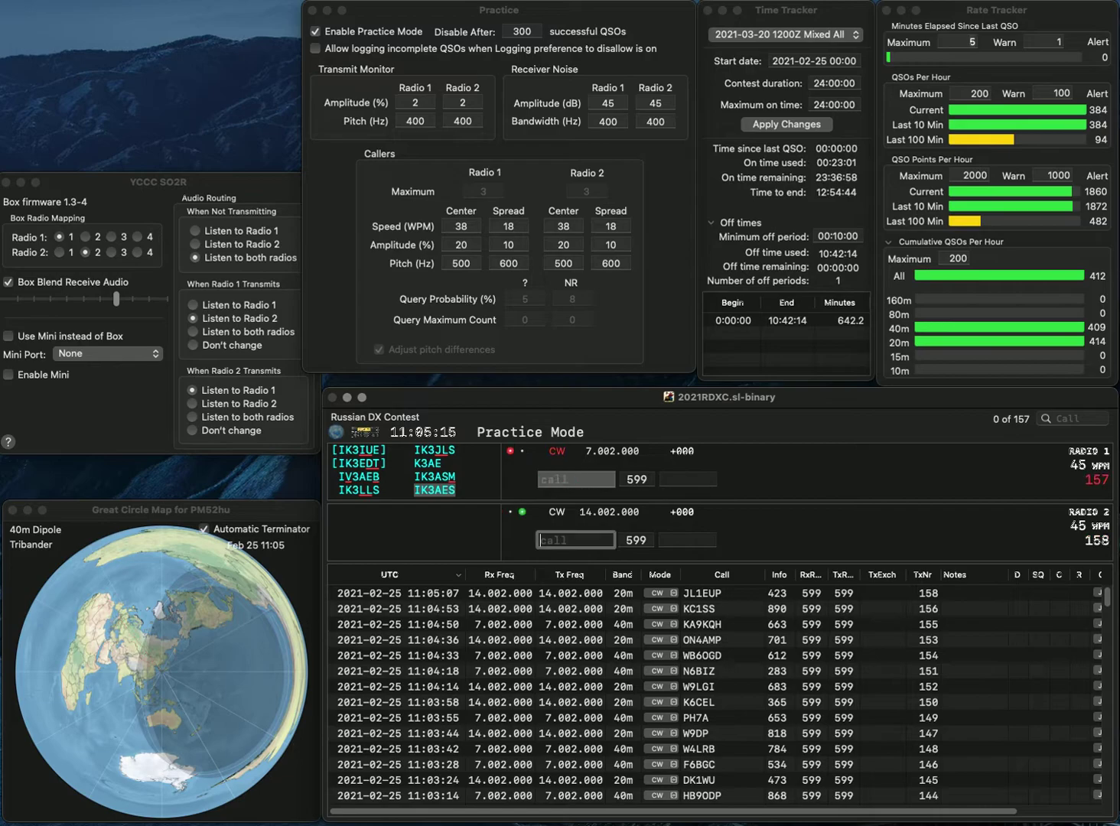
{"action": "type", "text": "RA0"}
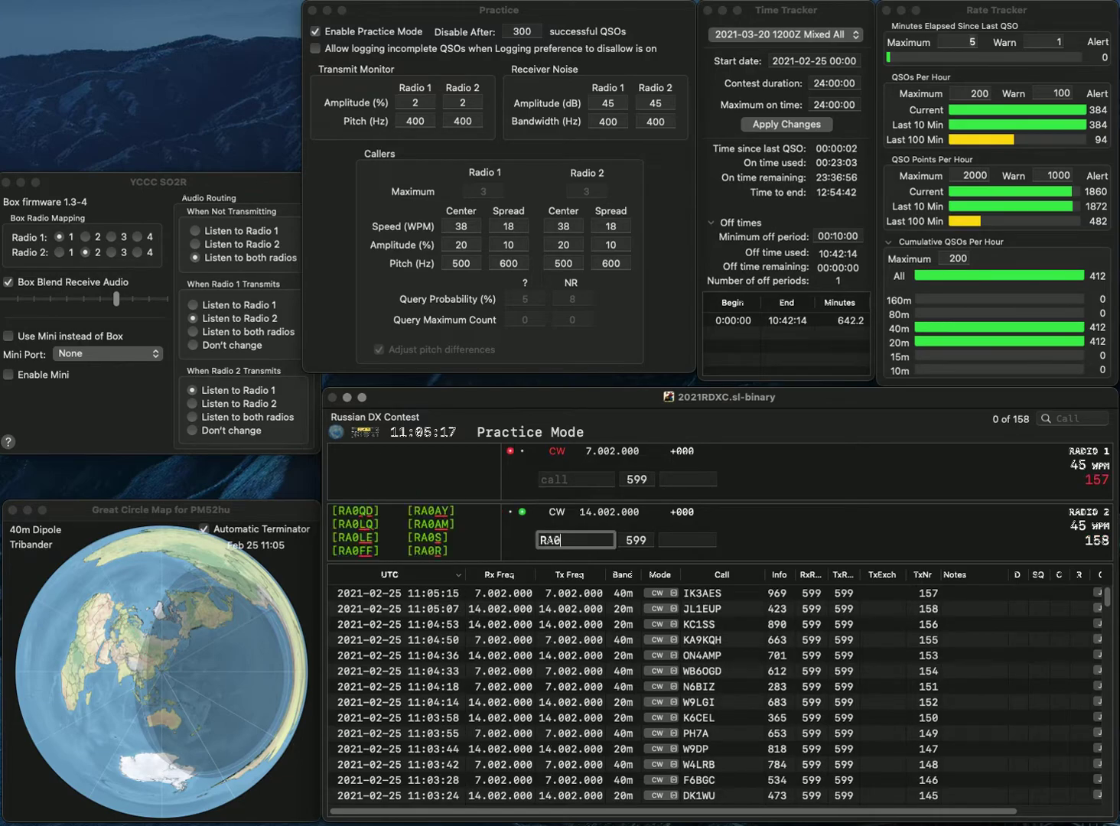
{"action": "type", "text": "QC/8"}
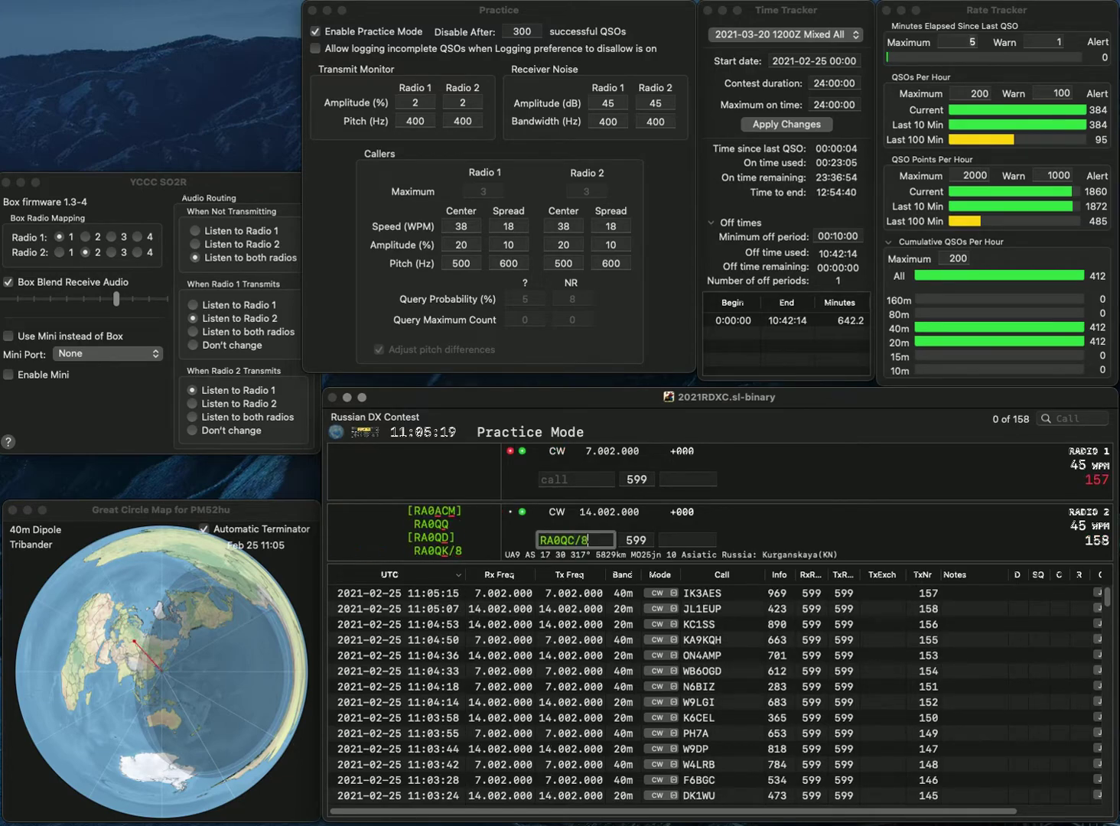
{"action": "type", "text": "K"}
{"action": "key", "text": "Return"}
{"action": "type", "text": "B1KS"}
{"action": "key", "text": "super+Left"}
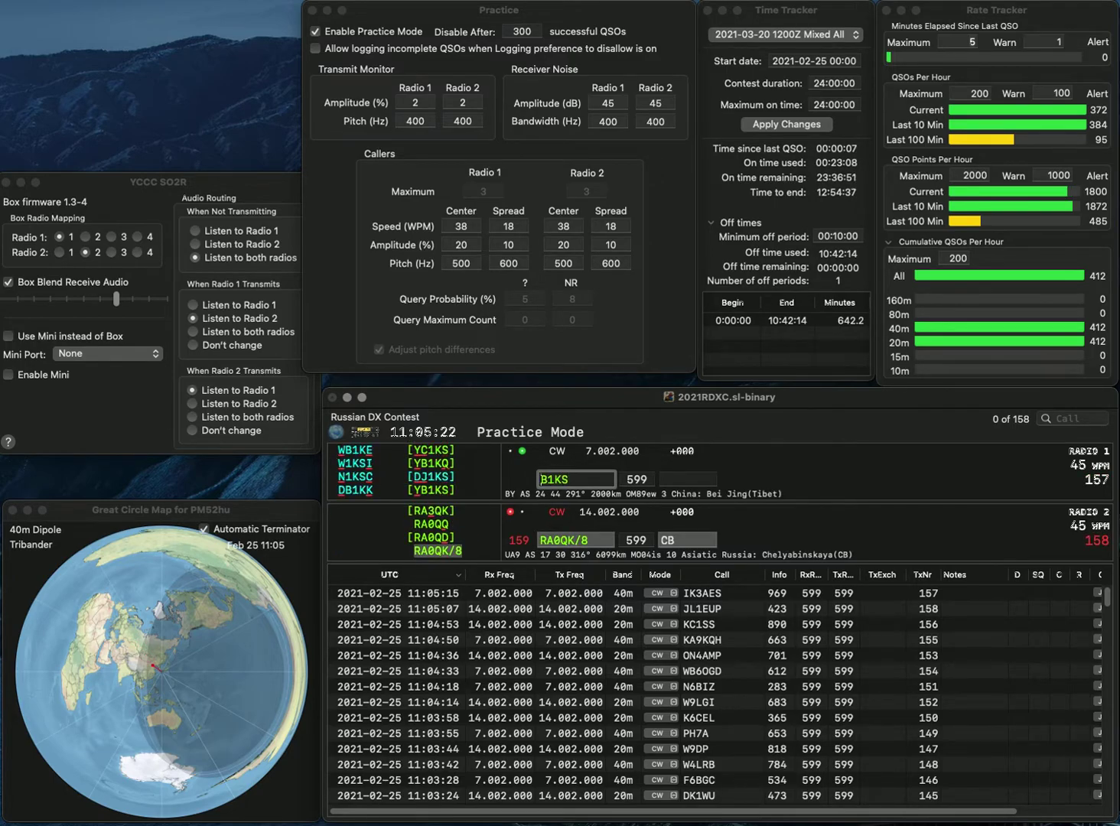
{"action": "type", "text": "Y"}
{"action": "key", "text": "Return"}
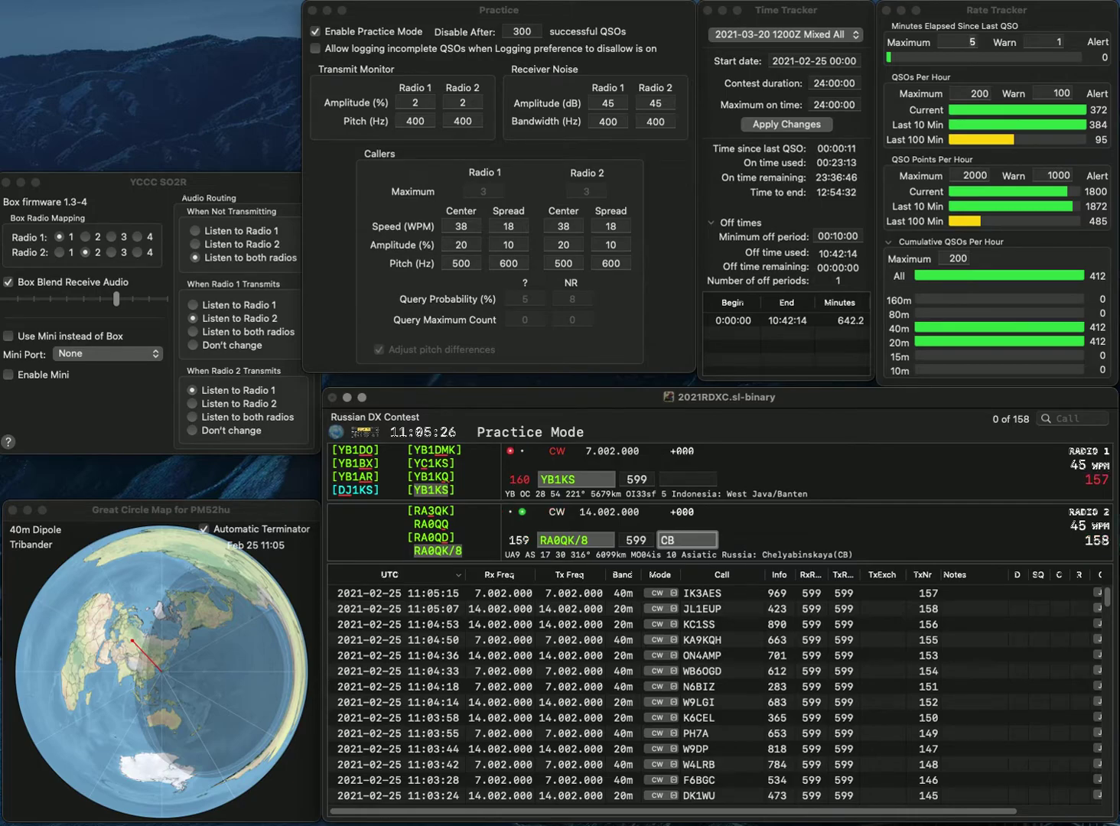
{"action": "key", "text": "Return"}
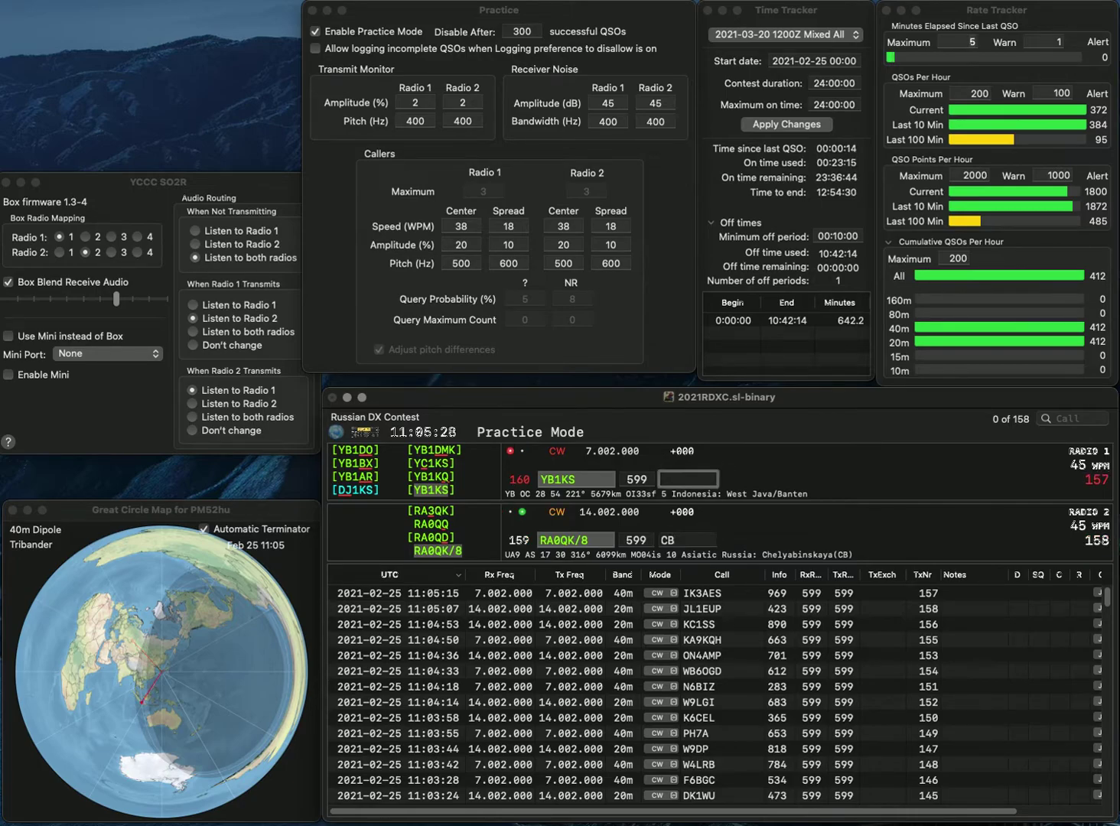
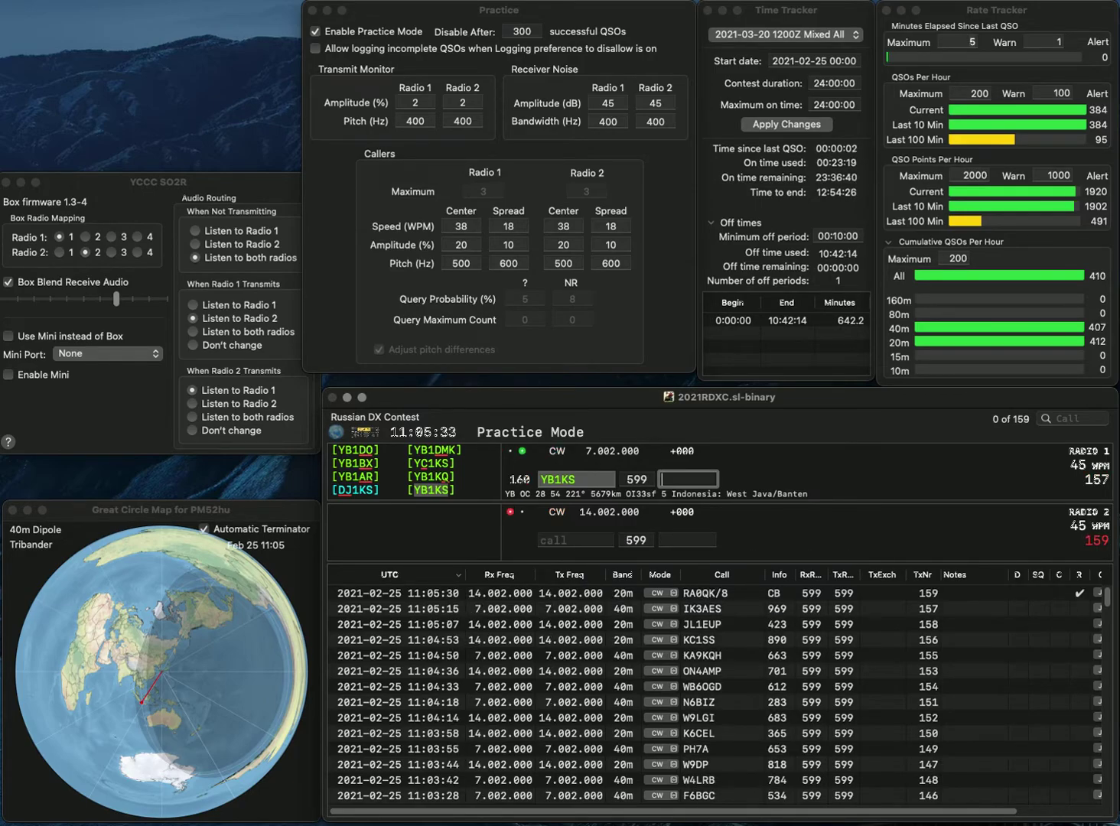
{"action": "type", "text": "89"}
{"action": "key", "text": "Return"}
{"action": "type", "text": "NE1B"}
{"action": "key", "text": "Return"}
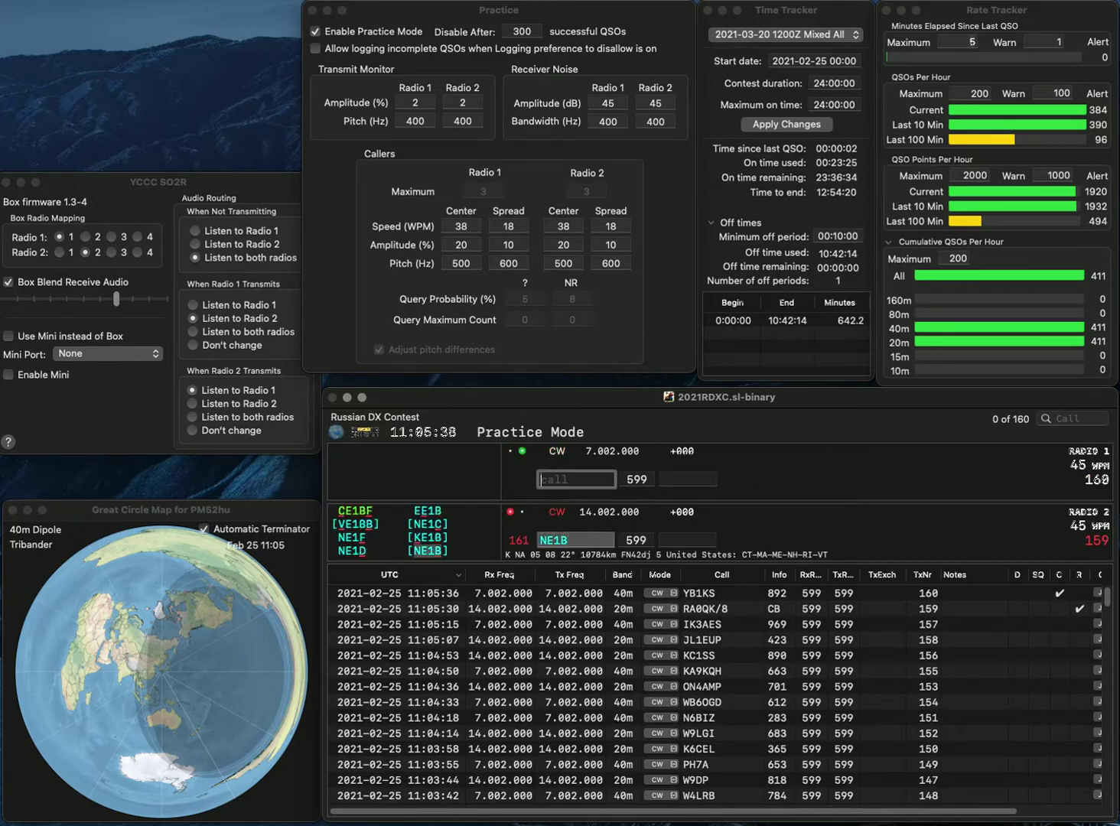
{"action": "type", "text": "UA0QNV"}
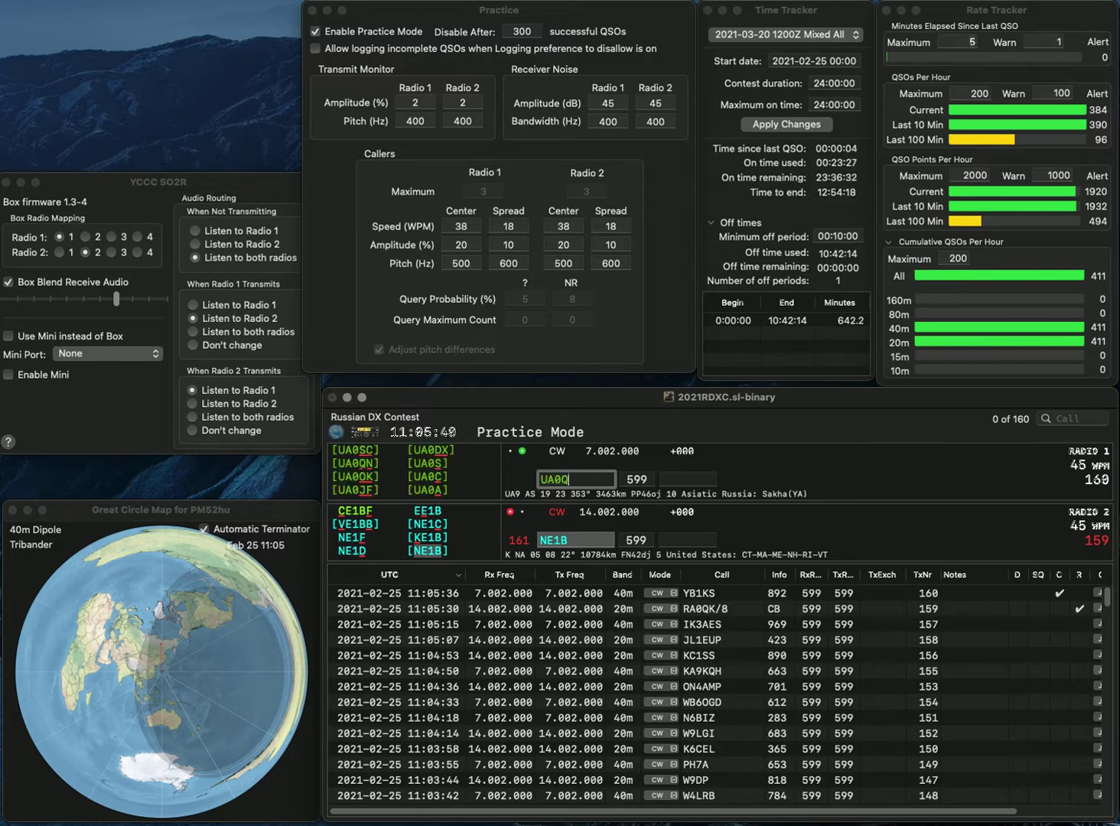
{"action": "key", "text": "Return"}
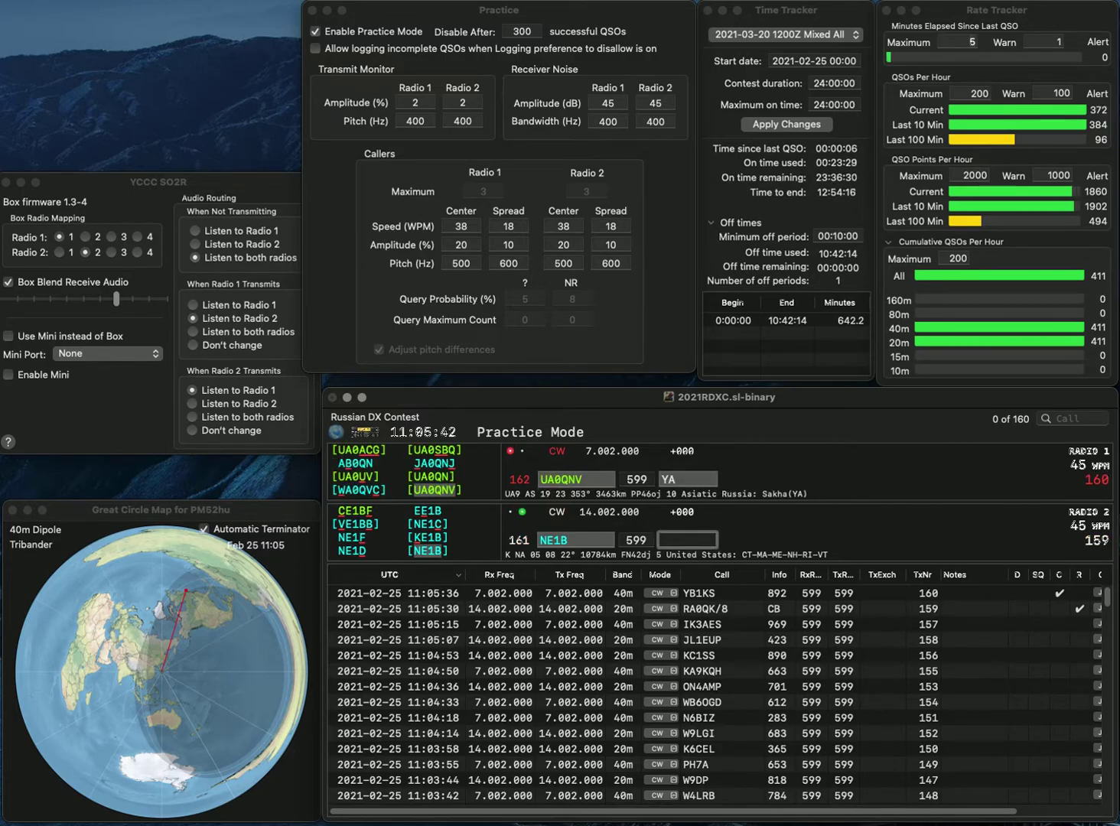
{"action": "type", "text": "528"}
{"action": "key", "text": "Return"}
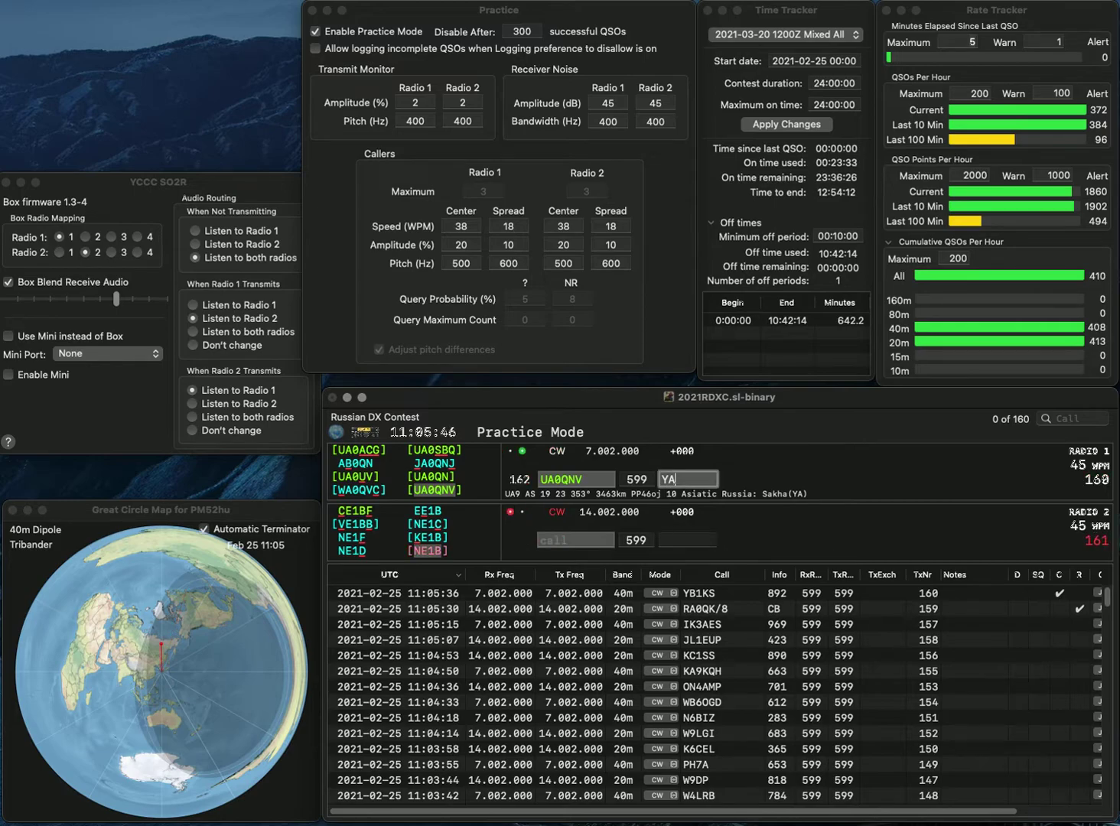
{"action": "key", "text": "Return"}
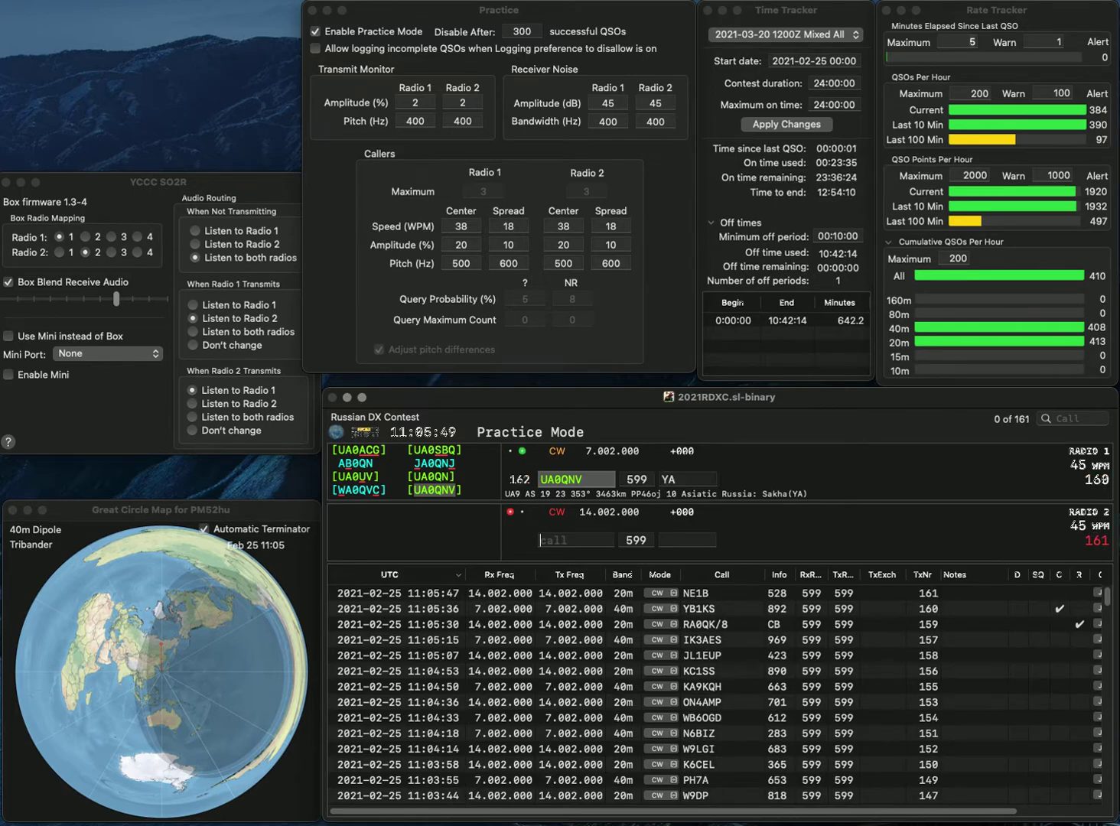
{"action": "type", "text": "WJ6"}
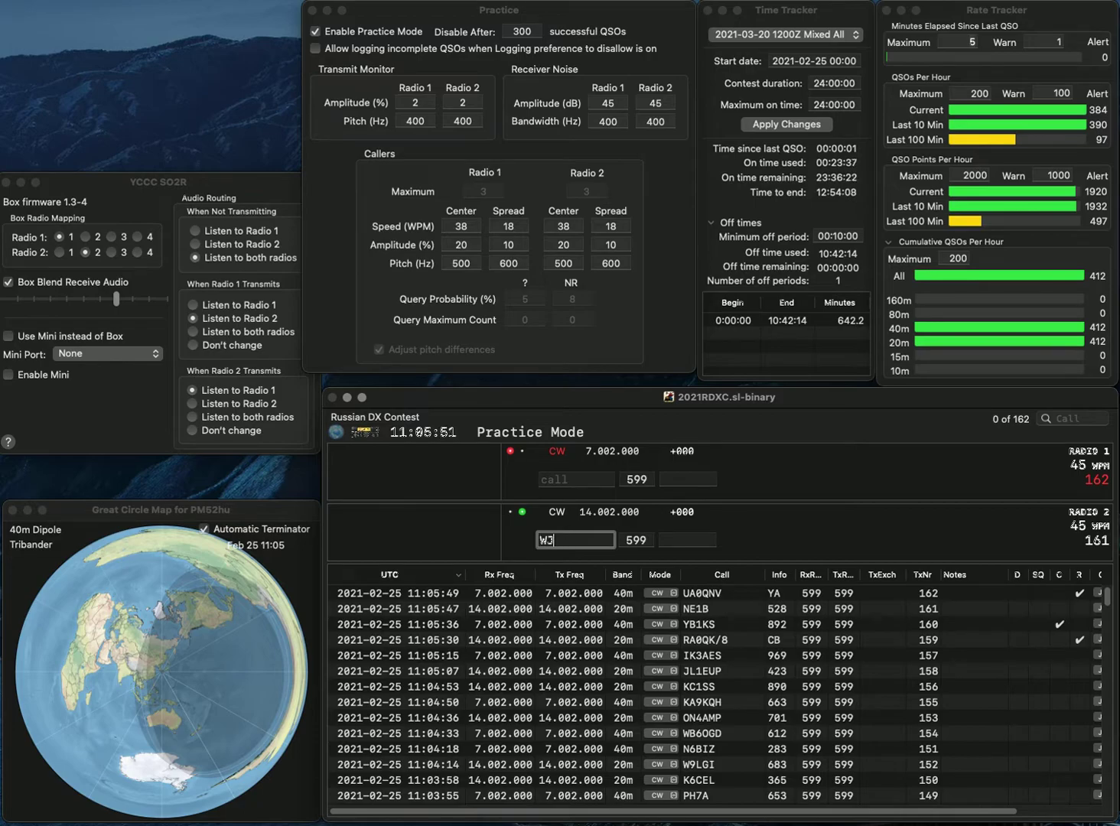
{"action": "key", "text": "BackSpace"}
{"action": "key", "text": "BackSpace"}
{"action": "key", "text": "BackSpace"}
{"action": "type", "text": "JA6REX"}
{"action": "key", "text": "Return"}
Step: Answer SQ2ZE on Radio 1 with the exchange
{"action": "type", "text": "SQ"}
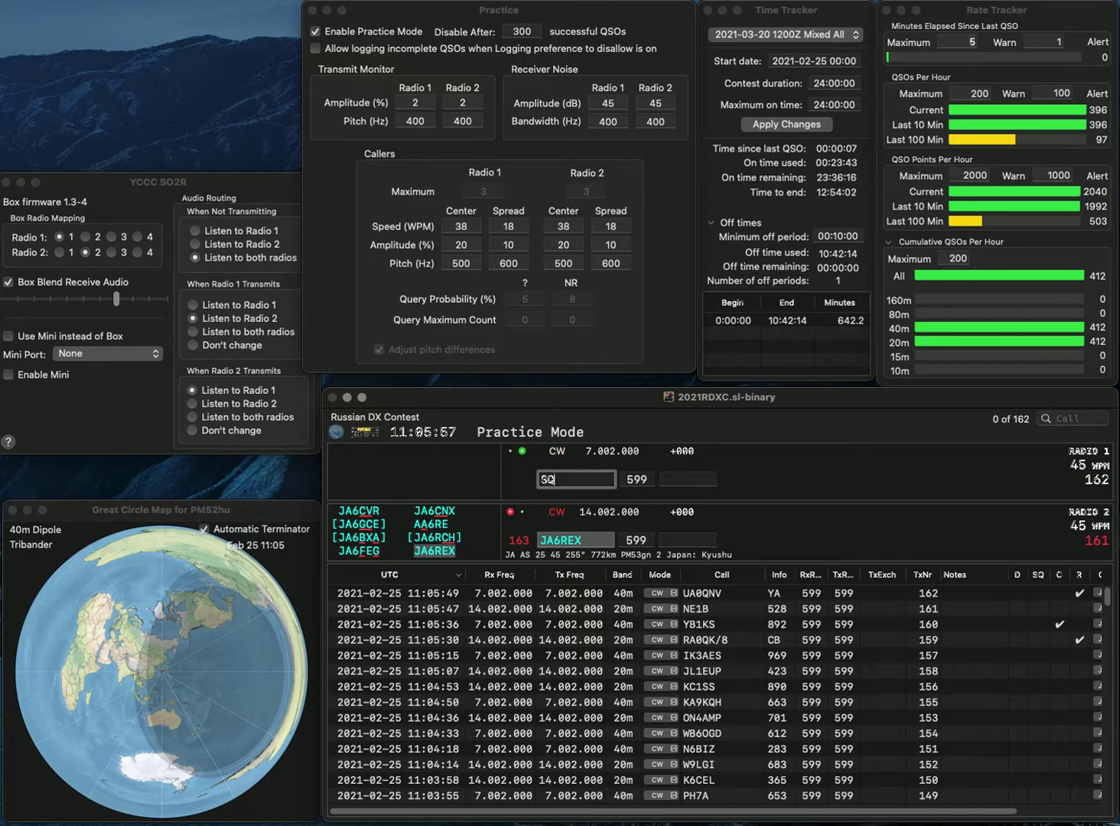
{"action": "type", "text": "2ZE"}
{"action": "key", "text": "Return"}
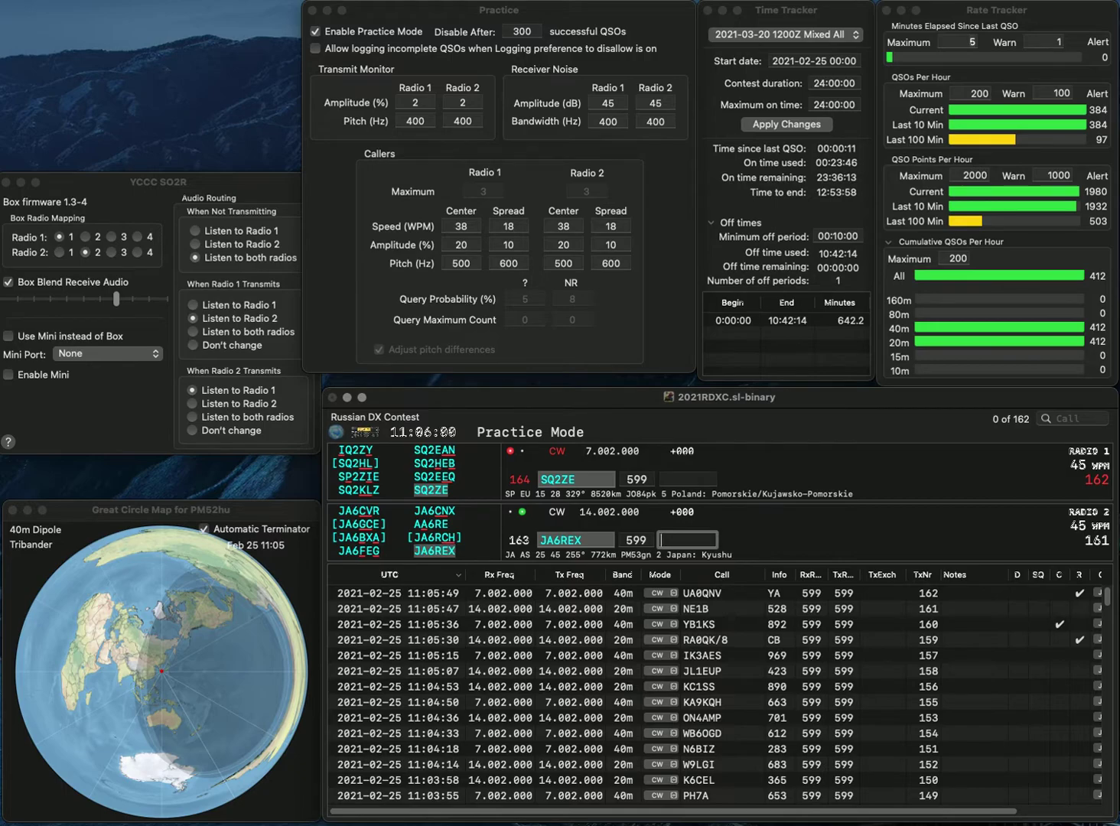
Step: Log JA6REX with exchange 364 on Radio 2 and SQ2ZE with exchange 796 on Radio 1
{"action": "type", "text": "364"}
{"action": "key", "text": "Return"}
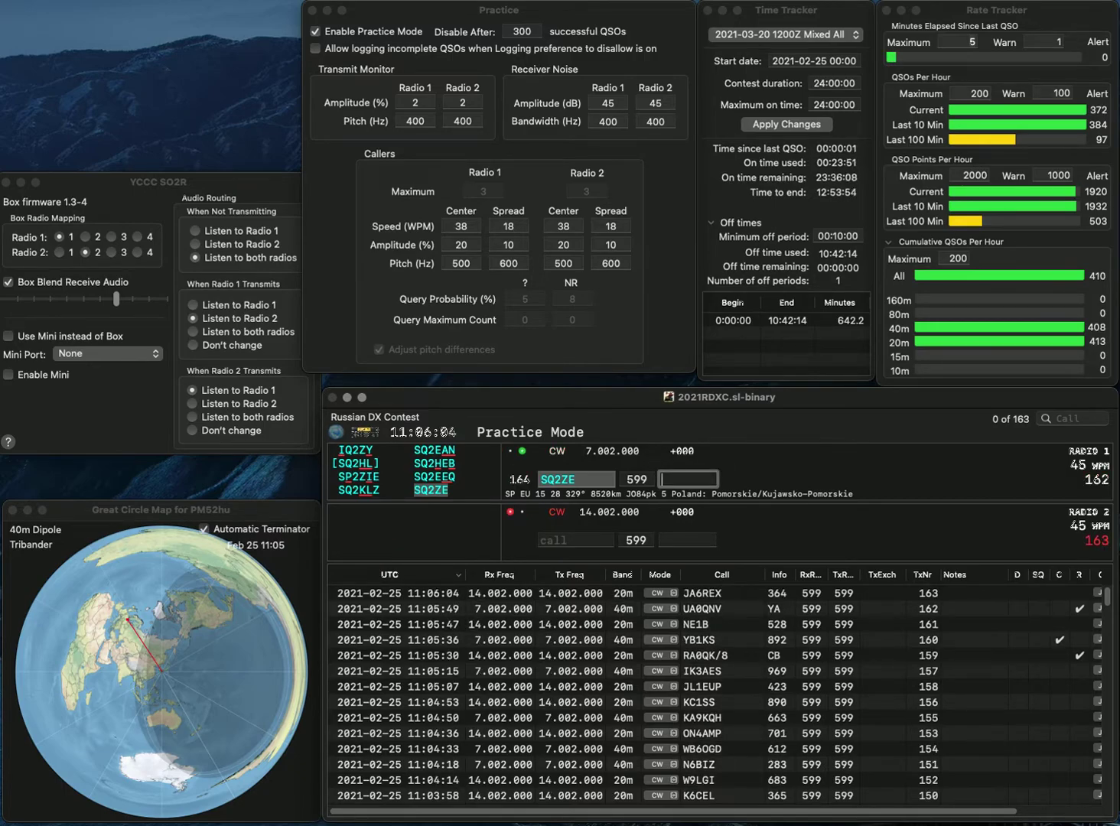
{"action": "type", "text": "796"}
{"action": "key", "text": "Return"}
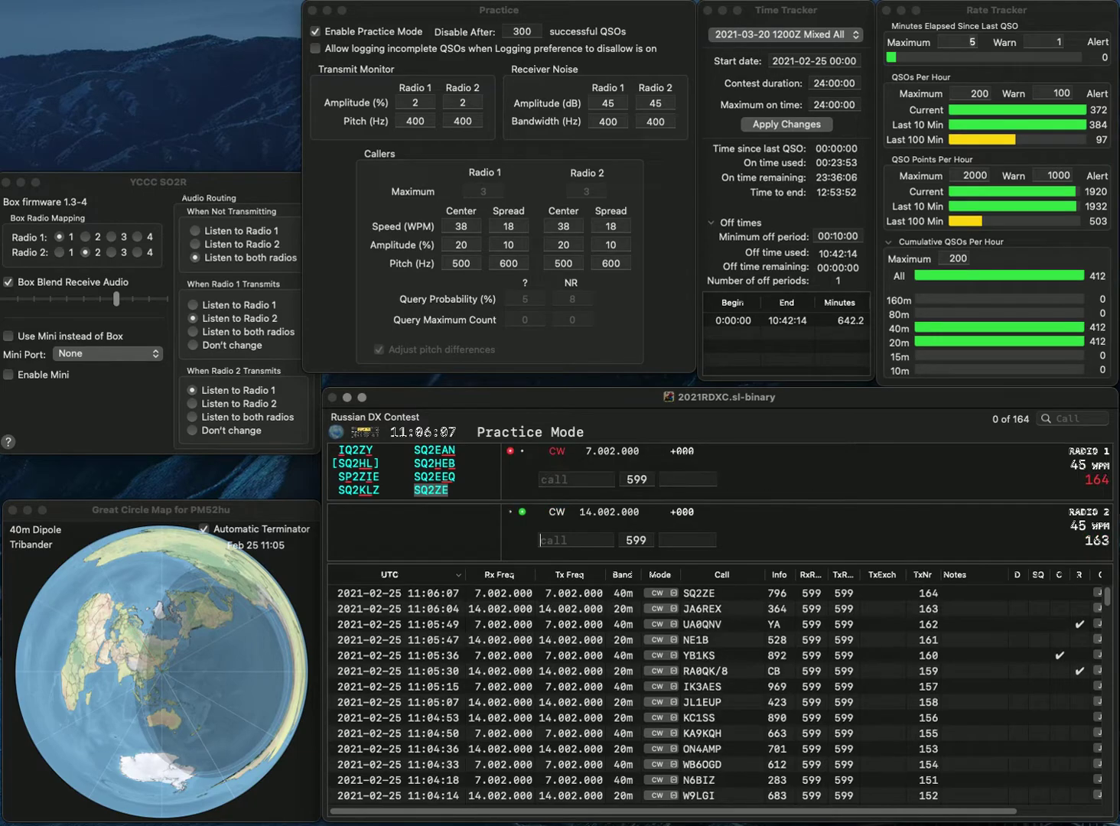
Step: Answer the partially copied calls NZV on Radio 2 and K8I on Radio 1
{"action": "type", "text": "NN"}
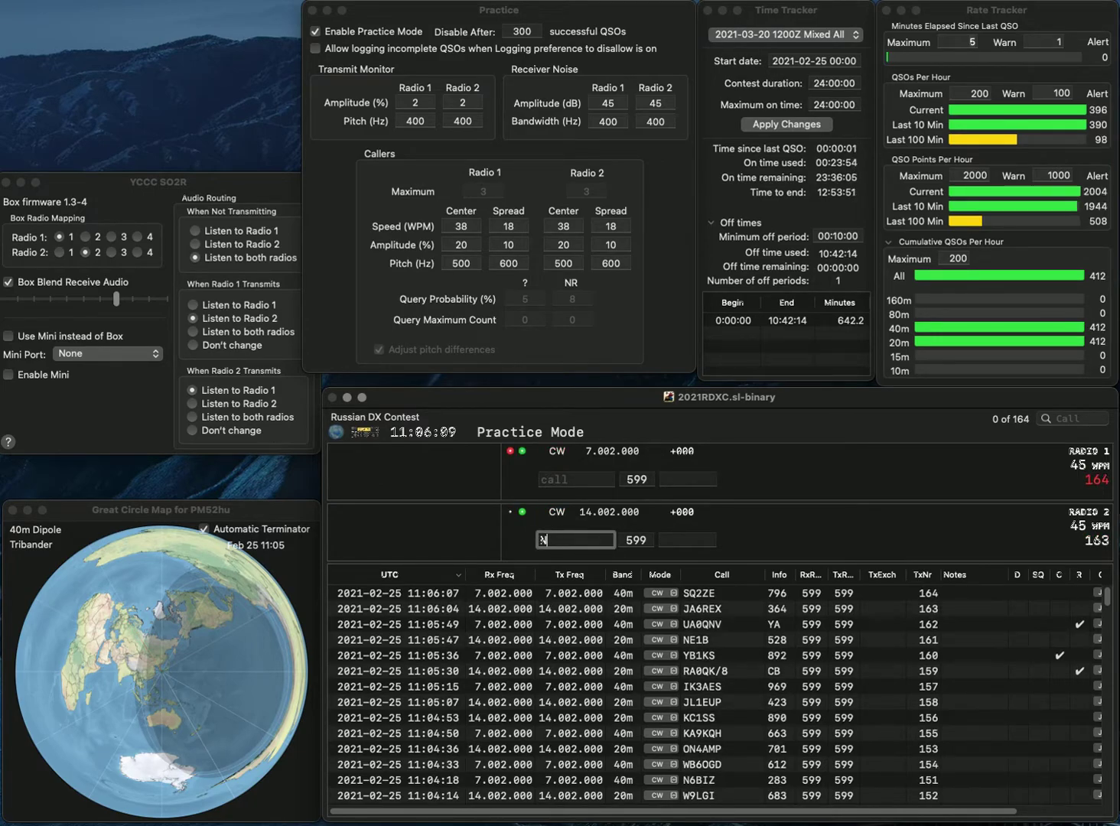
{"action": "type", "text": "ZV"}
{"action": "key", "text": "Return"}
{"action": "type", "text": "K8"}
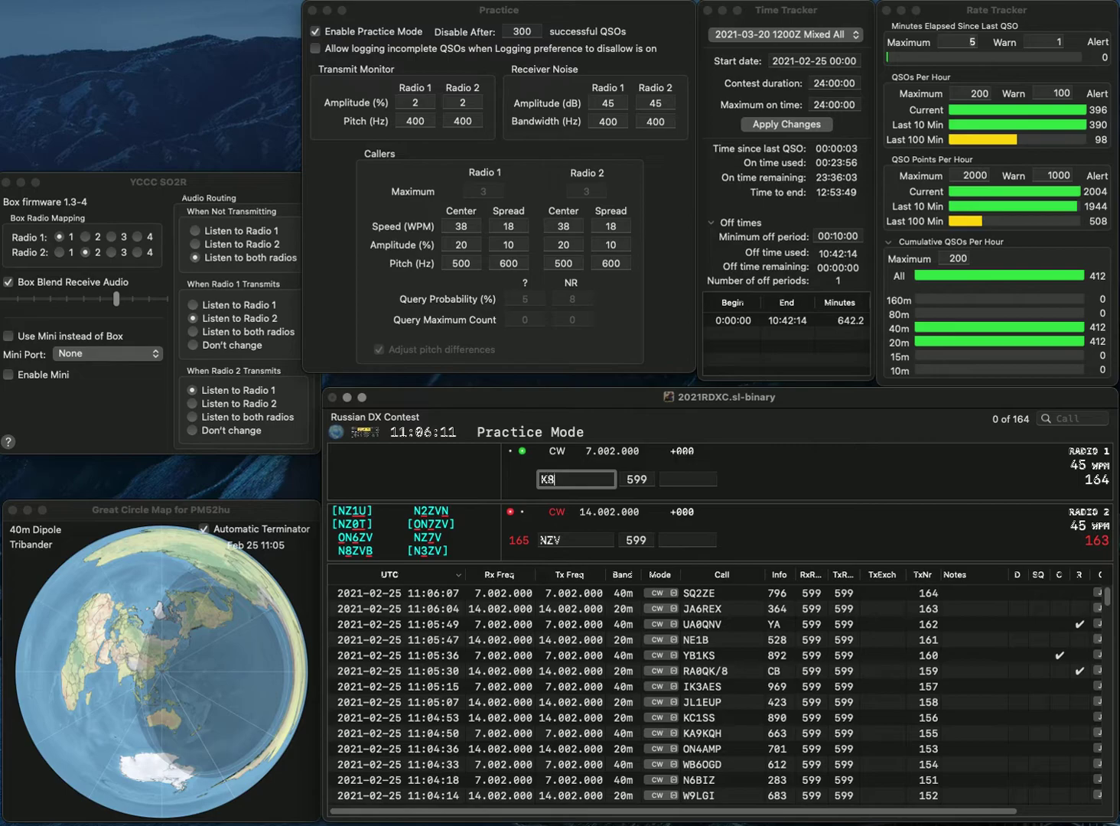
{"action": "type", "text": "I"}
{"action": "key", "text": "Return"}
{"action": "key", "text": "Left"}
{"action": "key", "text": "Left"}
{"action": "type", "text": "7"}
{"action": "key", "text": "Delete"}
{"action": "type", "text": "G"}
{"action": "key", "text": "Return"}
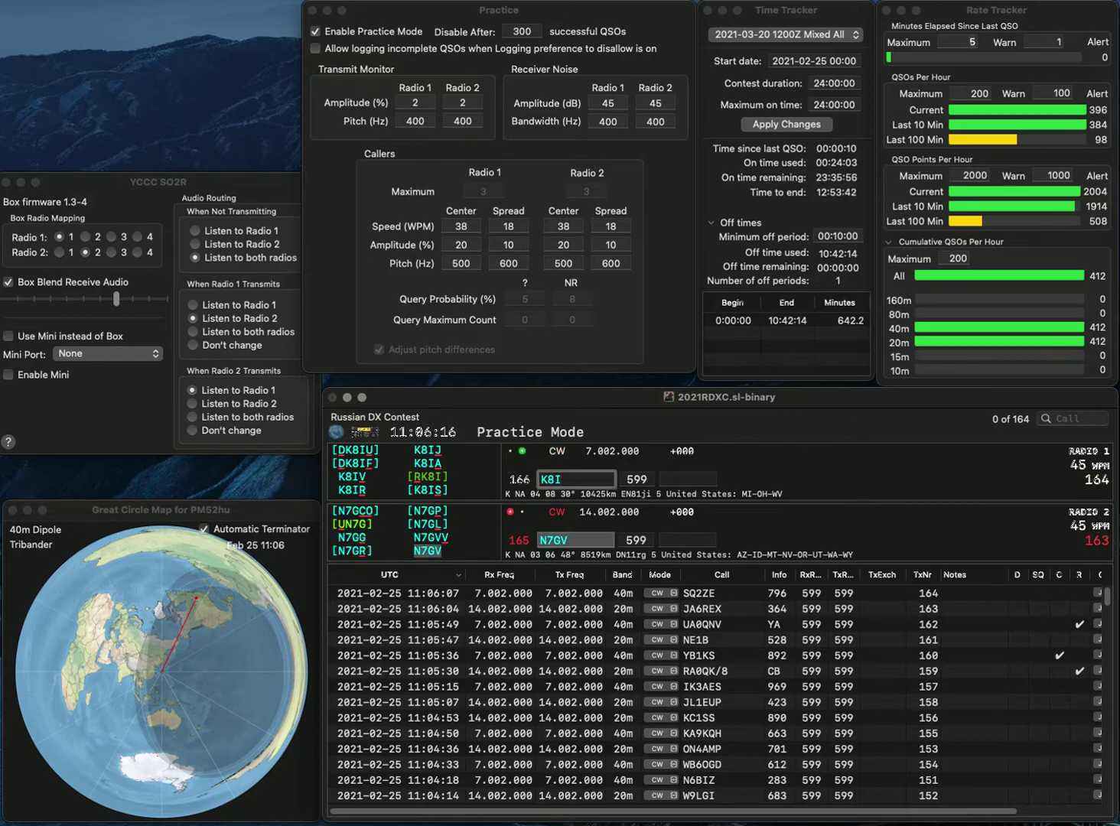
Step: Complete the Radio 1 call as K8SIA, send the exchange and return to N7GV's exchange entry on Radio 2
{"action": "key", "text": "BackSpace"}
{"action": "type", "text": "SIA"}
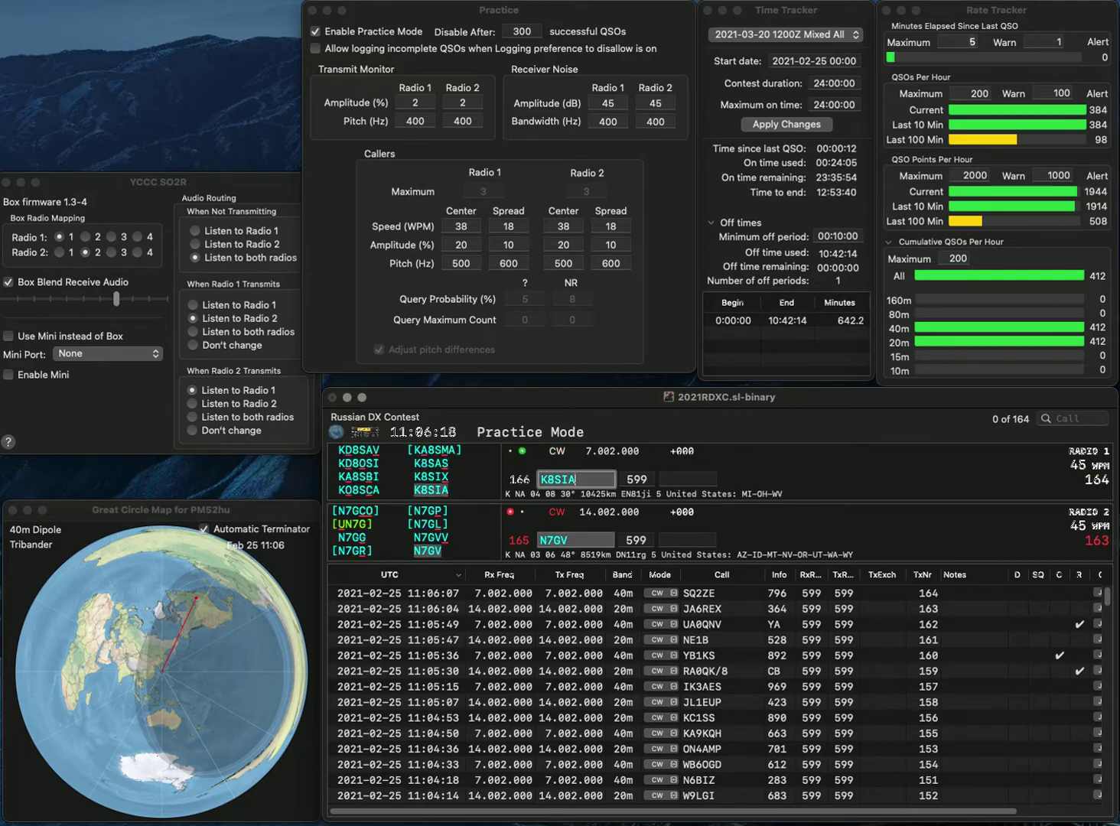
{"action": "key", "text": "Return"}
{"action": "key", "text": "space"}
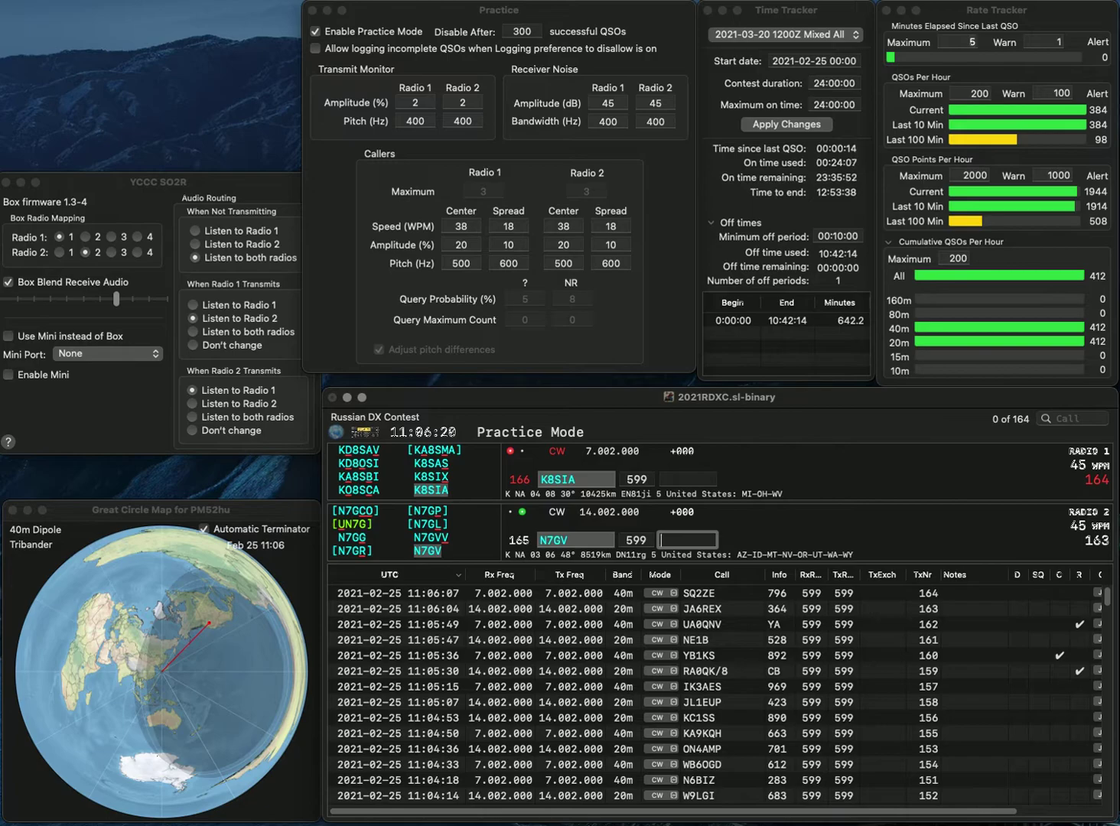
Step: Log N7GV with exchange 715 on Radio 2 and K8SIA with exchange 848 on Radio 1
{"action": "type", "text": "715"}
{"action": "key", "text": "Return"}
{"action": "type", "text": "84"}
{"action": "key", "text": "Return"}
{"action": "type", "text": "MMX"}
{"action": "key", "text": "Home"}
{"action": "type", "text": "F5"}
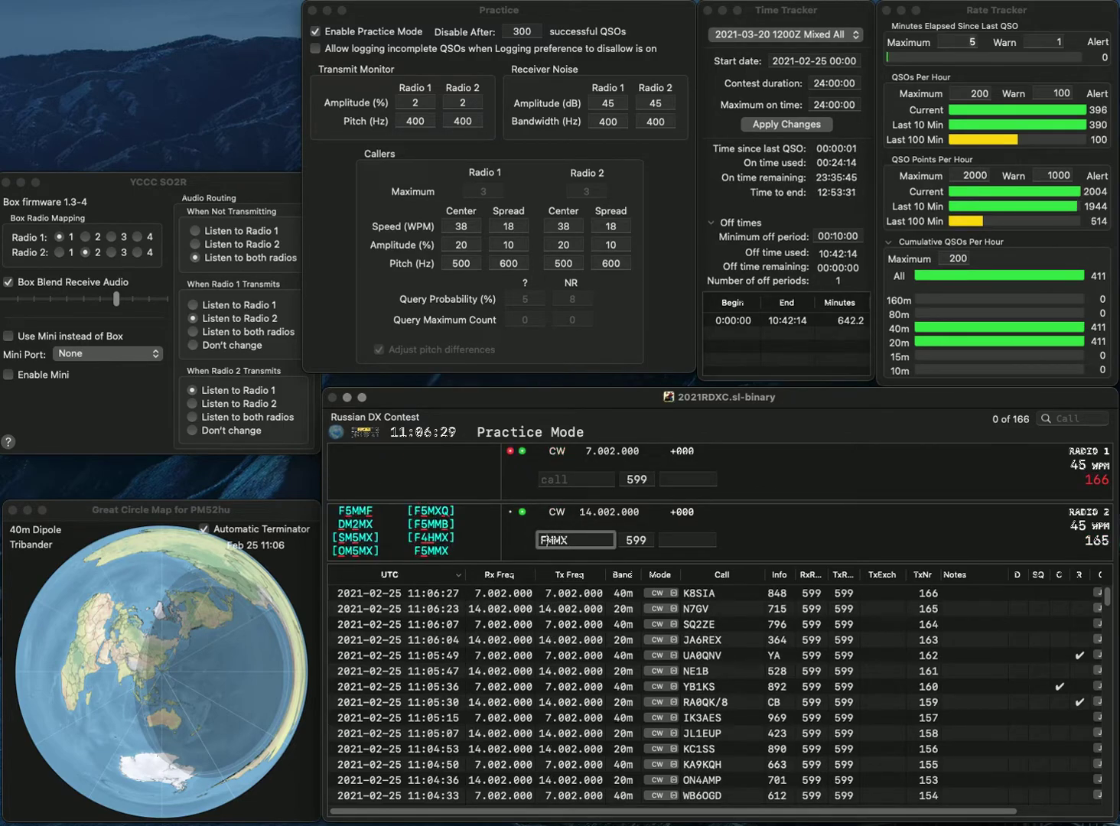
{"action": "key", "text": "Return"}
{"action": "type", "text": "DK9"}
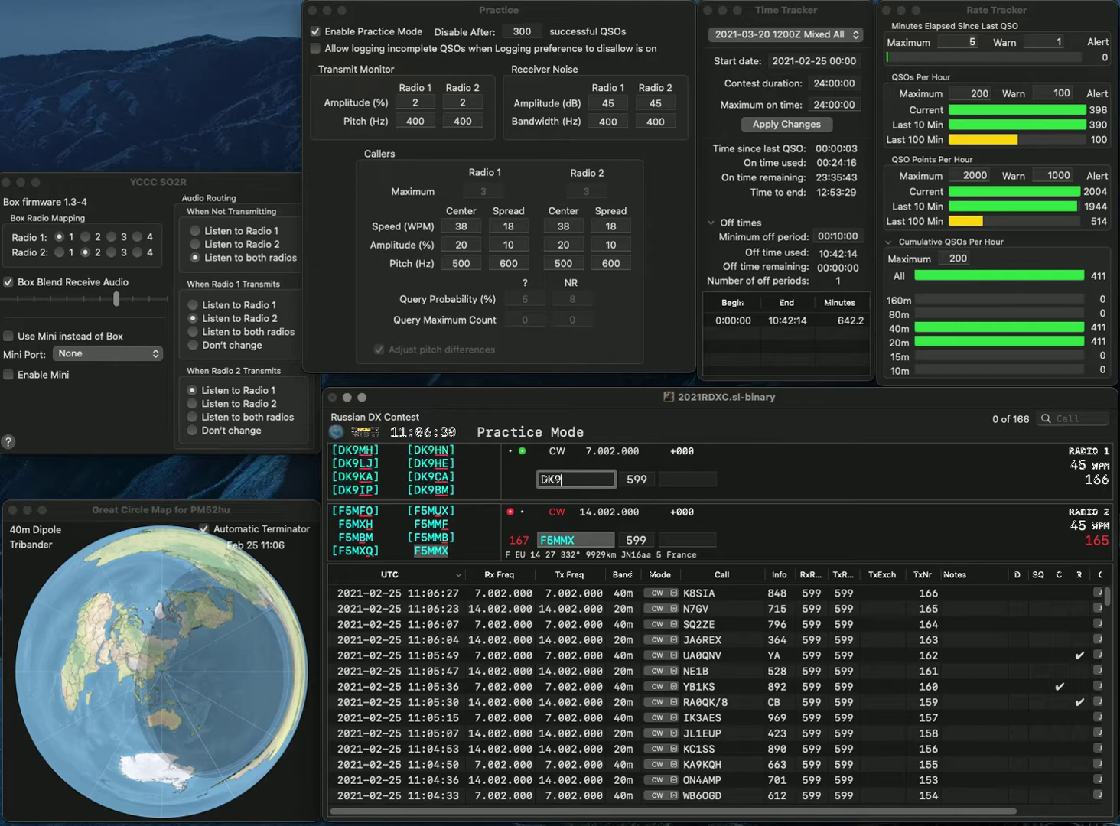
{"action": "type", "text": "IP"}
{"action": "key", "text": "Return"}
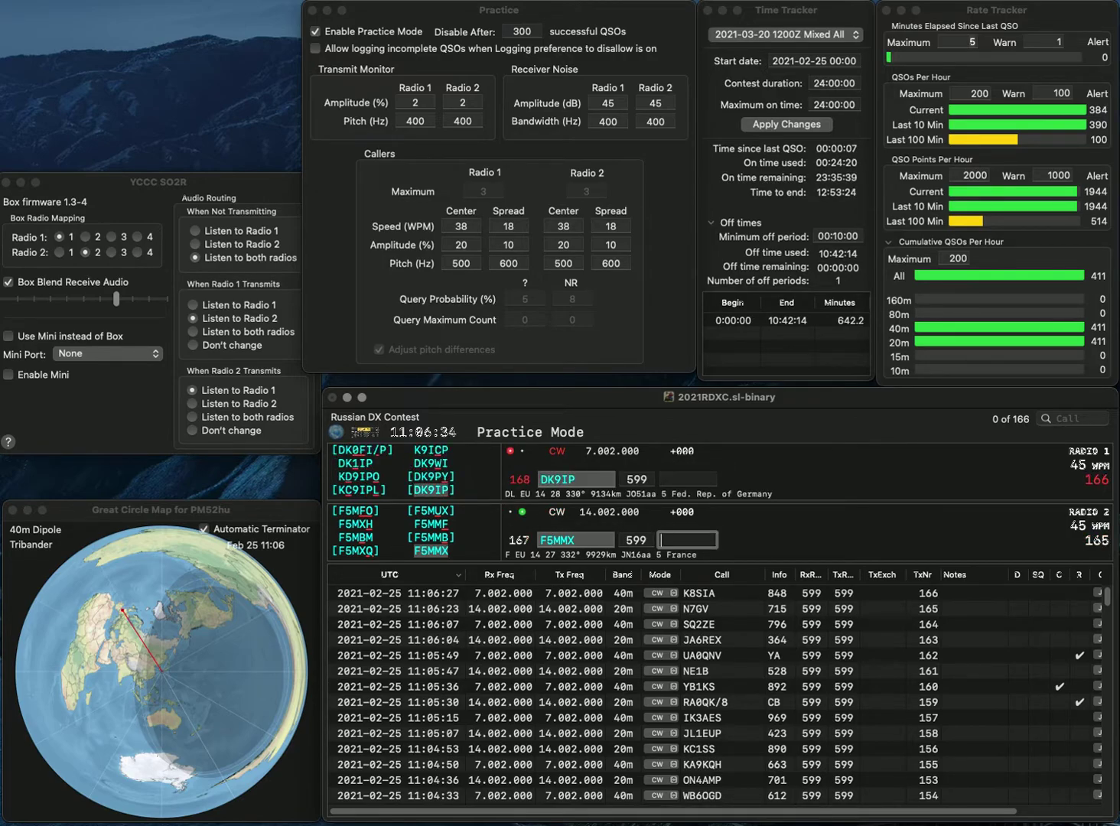
Step: Log F5MMX with exchange 768 on Radio 2 and DK9IP with exchange 208 on Radio 1
{"action": "type", "text": "768"}
{"action": "key", "text": "Return"}
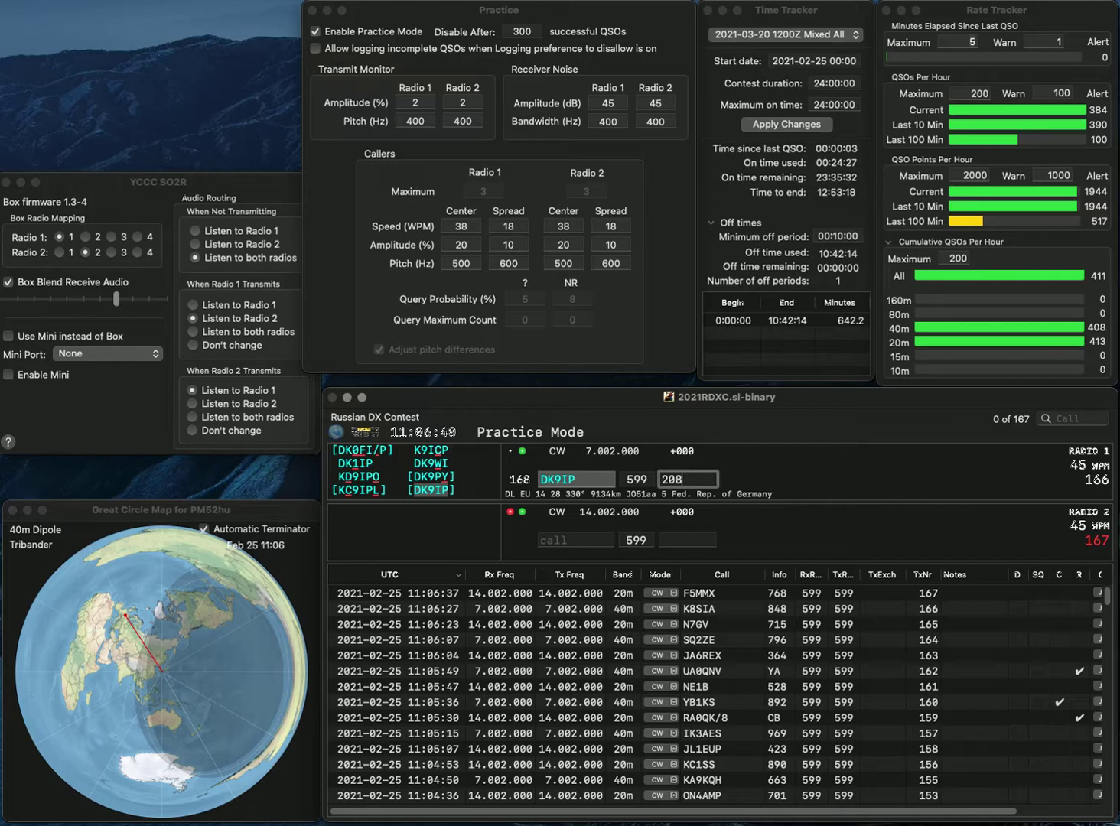
{"action": "key", "text": "Return"}
{"action": "type", "text": "X"}
{"action": "type", "text": "4"}
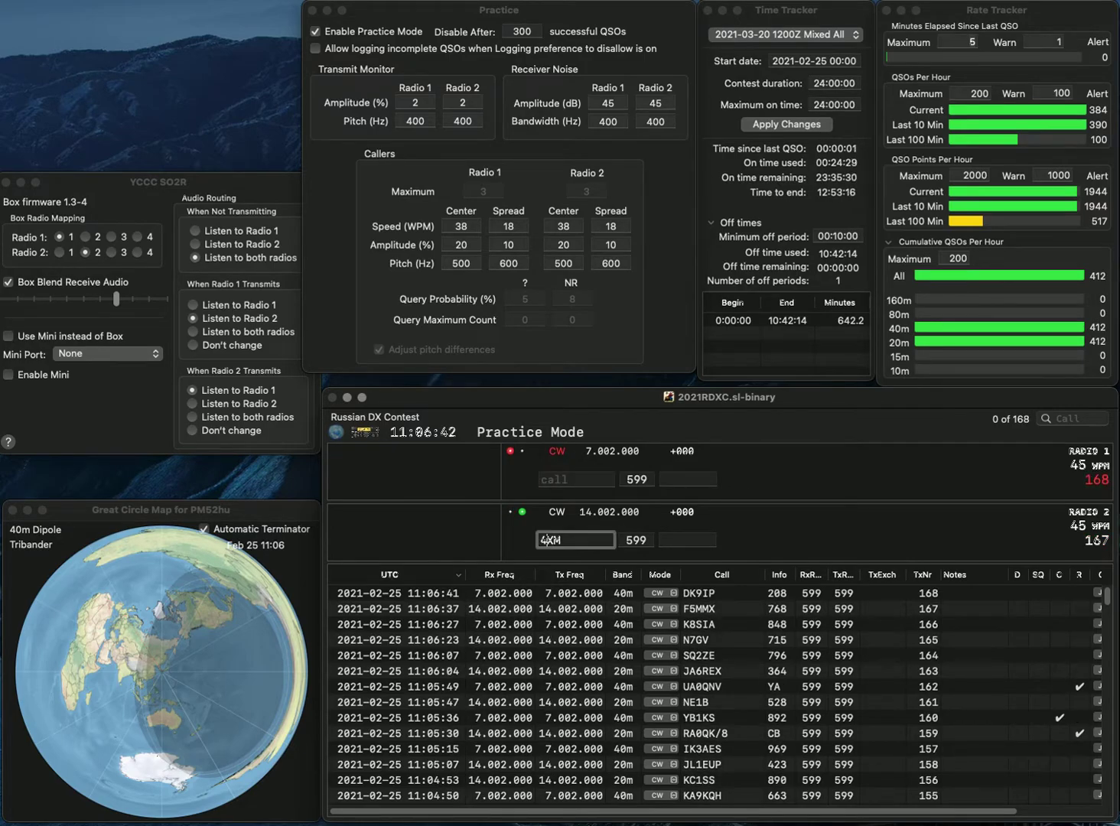
{"action": "key", "text": "Return"}
{"action": "type", "text": "K3"}
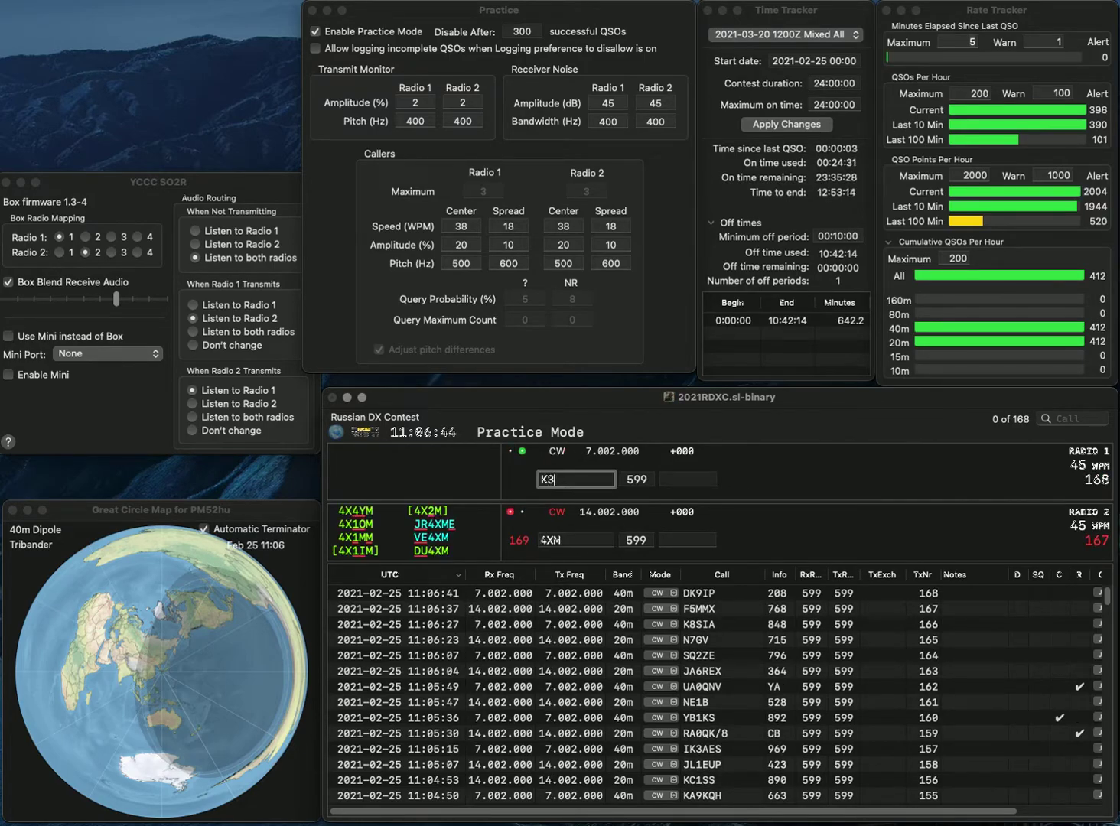
{"action": "type", "text": "CN"}
{"action": "key", "text": "Return"}
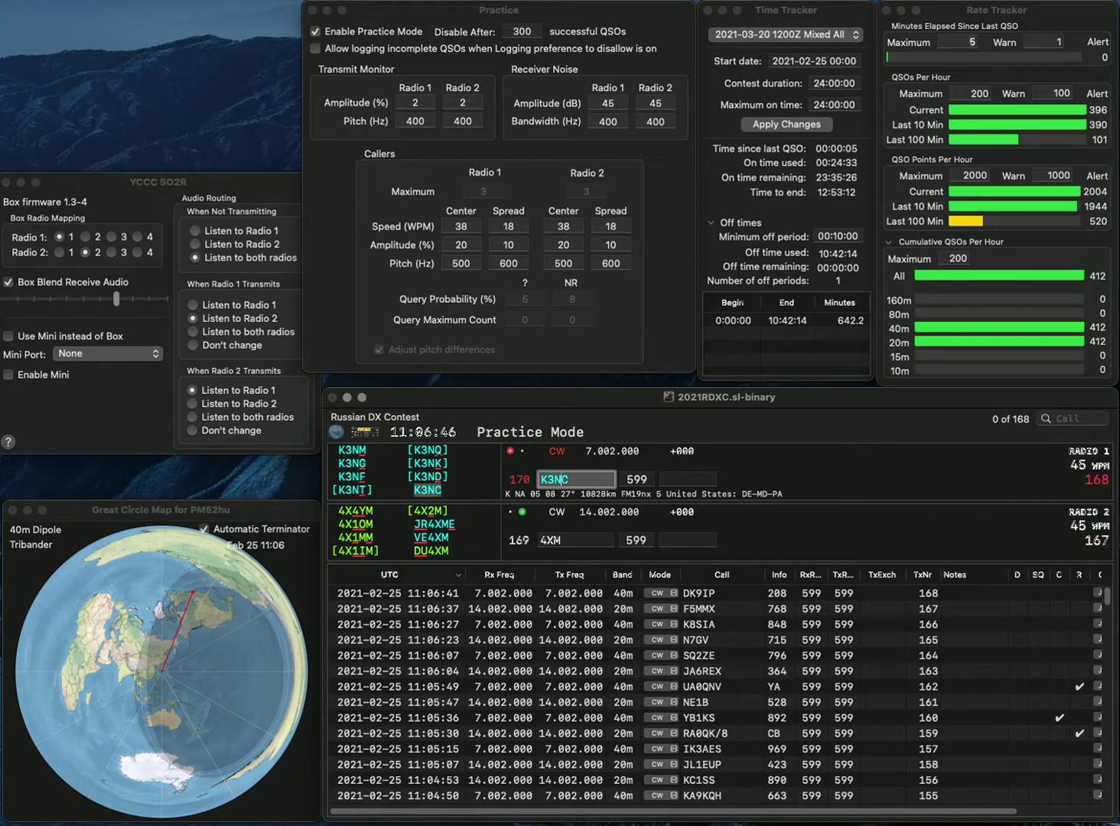
Step: Complete the Radio 2 call as DU4XM and send the exchange
{"action": "type", "text": "DF"}
{"action": "key", "text": "BackSpace"}
{"action": "type", "text": "U"}
{"action": "key", "text": "Return"}
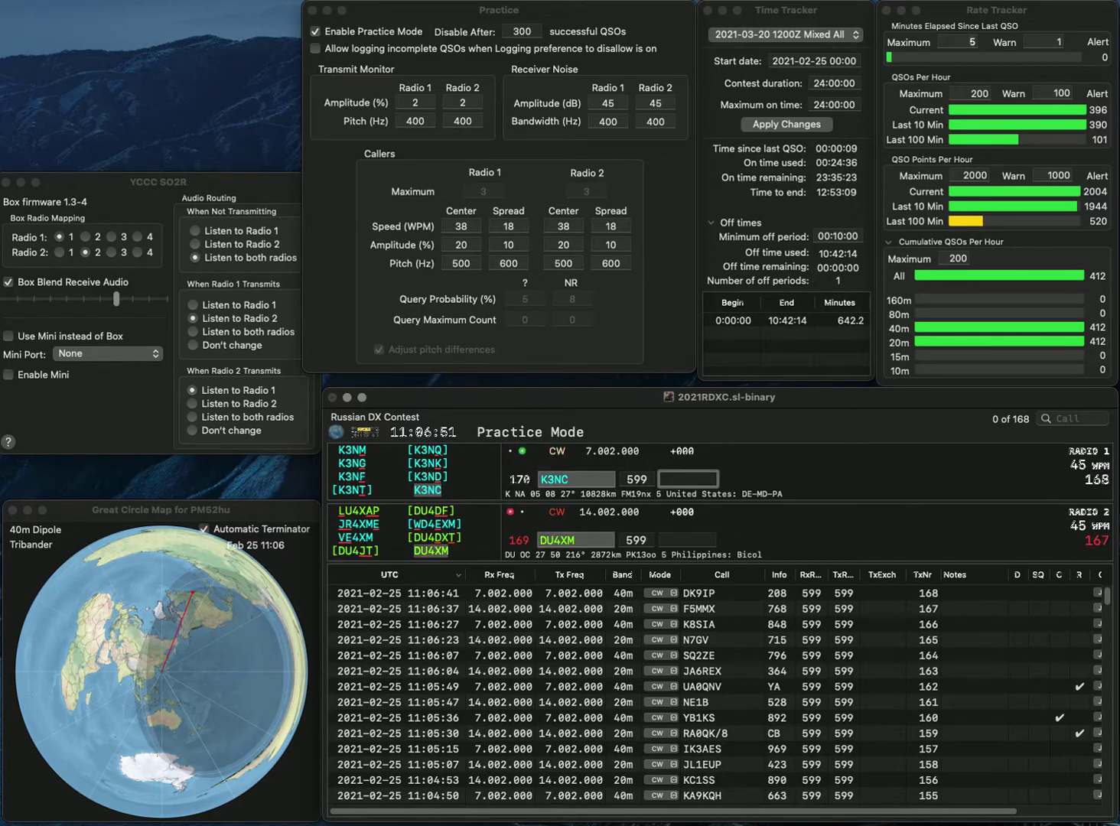
Step: Log K3NC with exchange 285 on Radio 1 and DU4XM with exchange 721 on Radio 2
{"action": "type", "text": "285"}
{"action": "key", "text": "Return"}
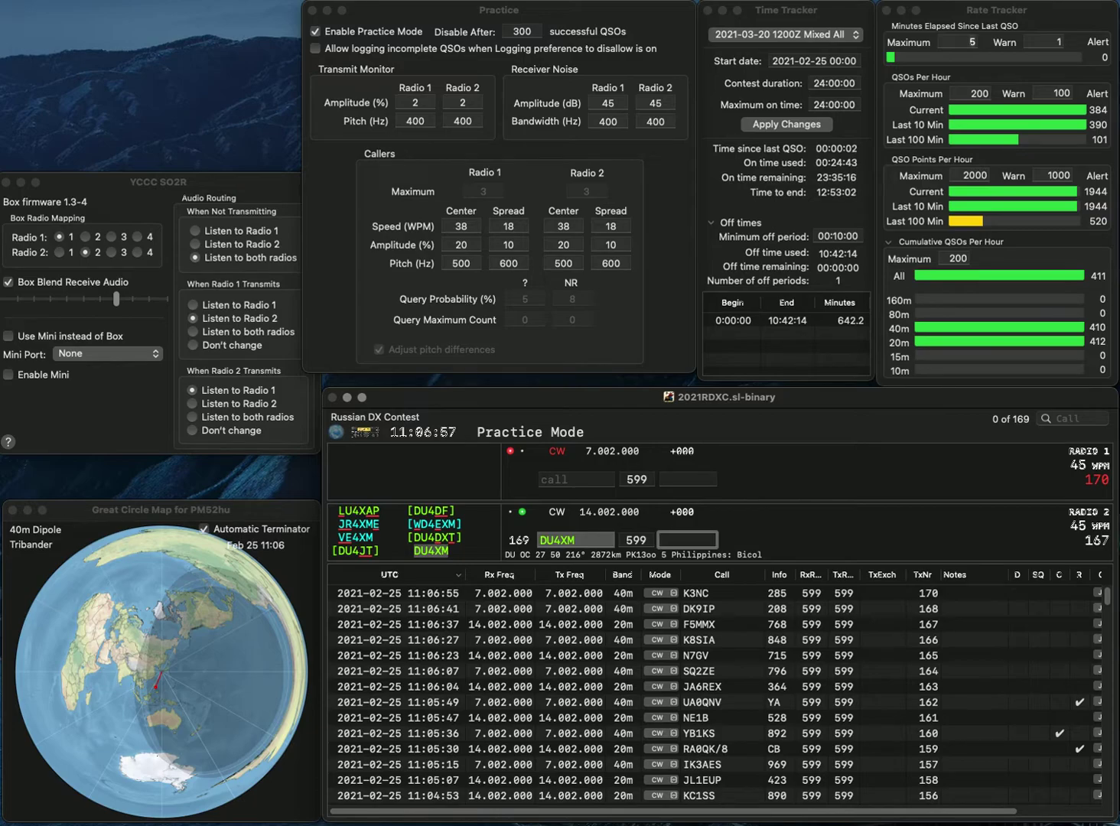
{"action": "type", "text": "721"}
{"action": "key", "text": "Return"}
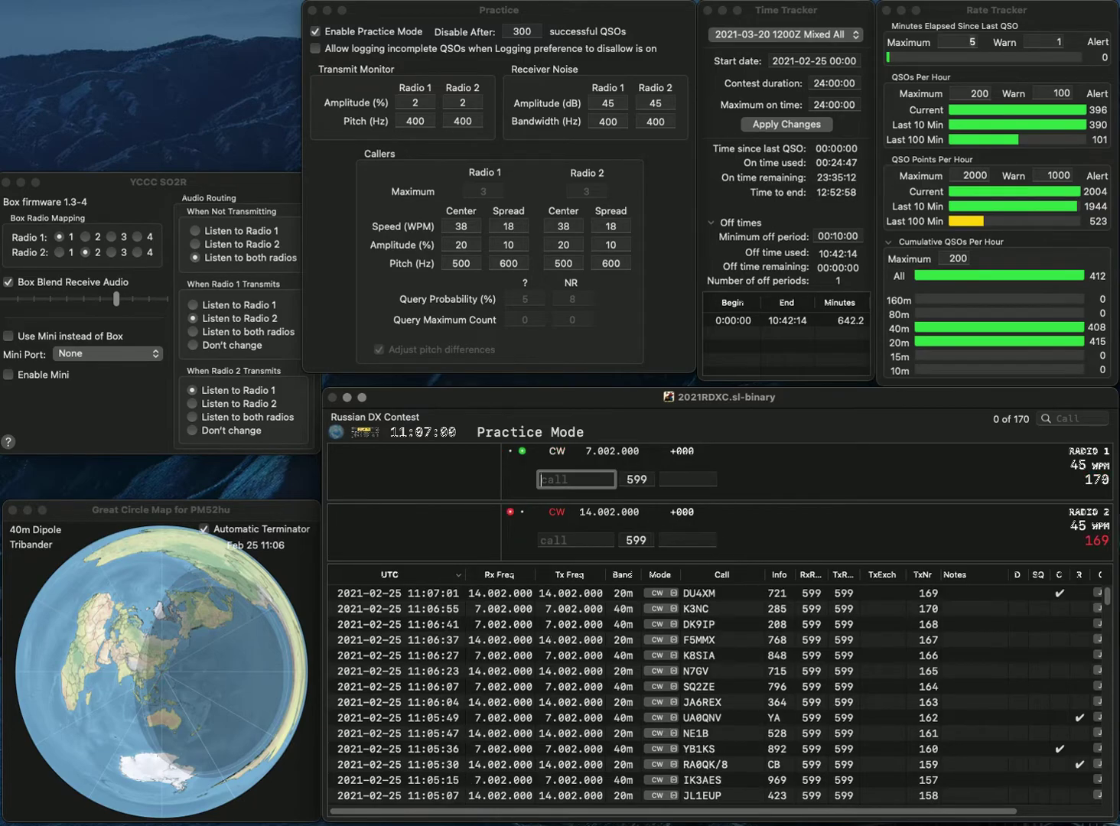
Step: Answer the callers copied as VE7XPM on Radio 1 and K8GLM on Radio 2
{"action": "type", "text": "VE7XPM"}
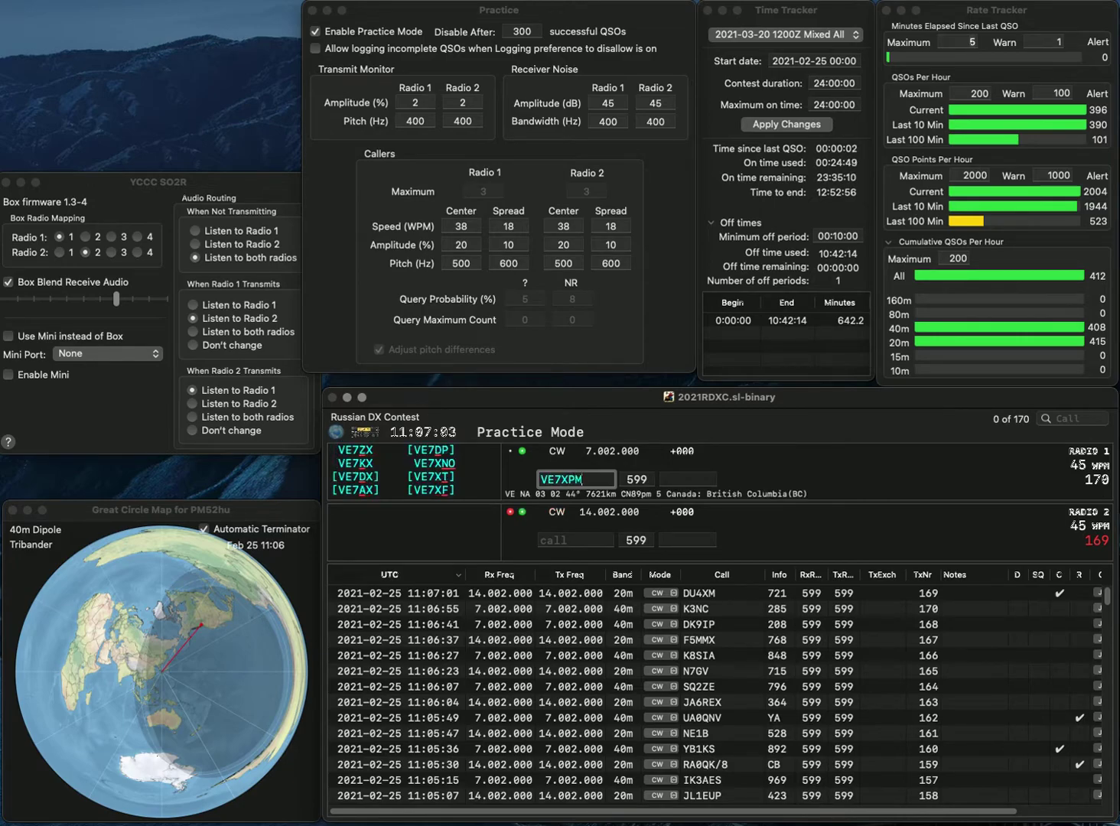
{"action": "key", "text": "Return"}
{"action": "type", "text": "K8"}
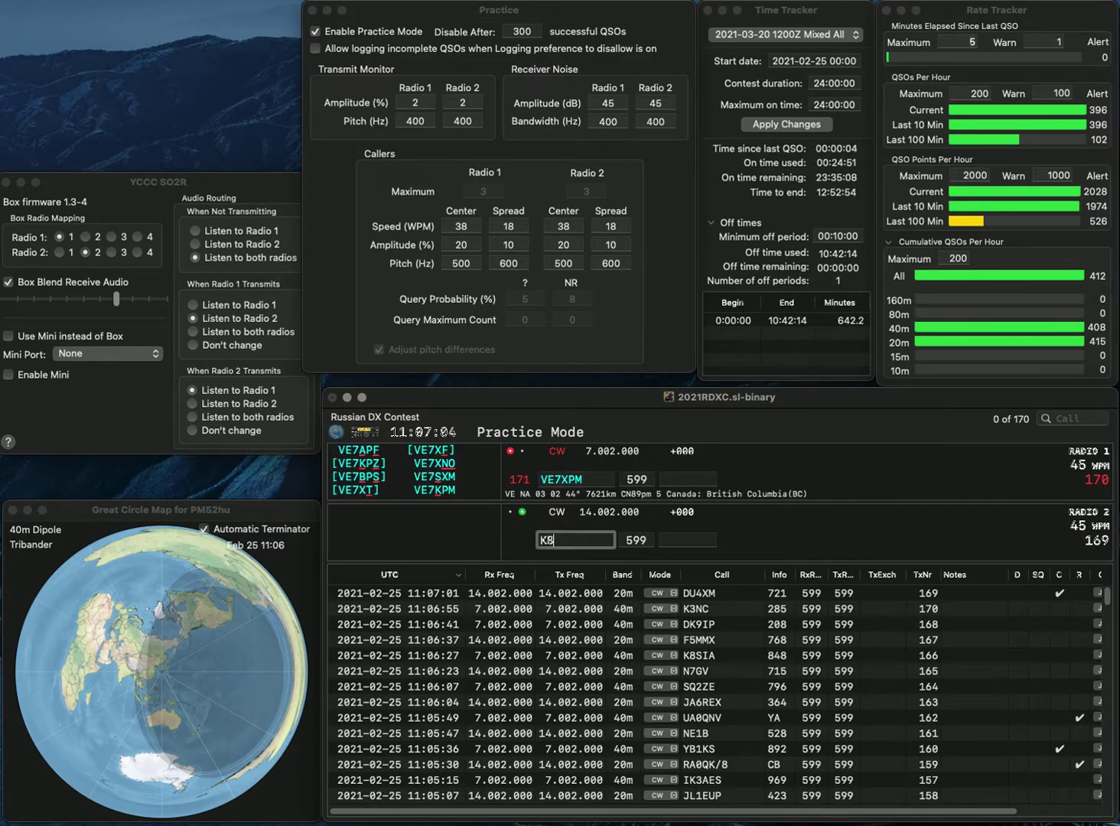
{"action": "type", "text": "GLM"}
{"action": "key", "text": "Return"}
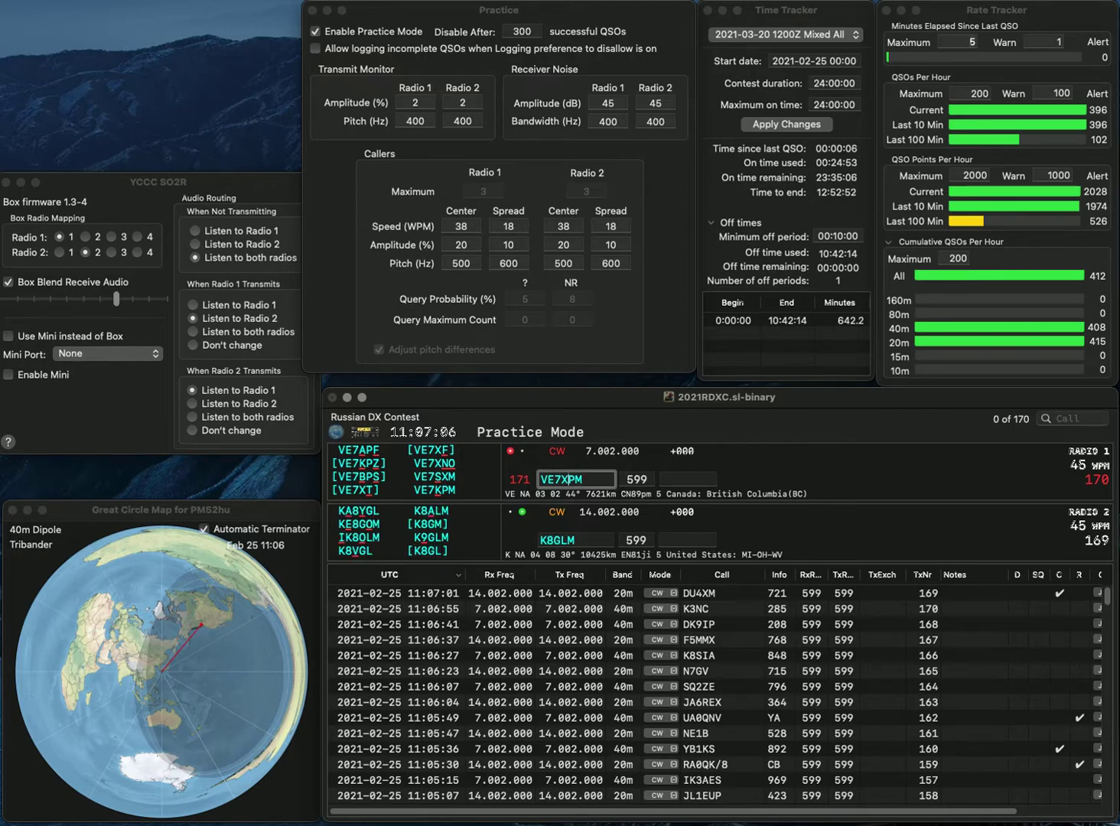
{"action": "left_click", "coordinate": [569, 479]}
{"action": "key", "text": "BackSpace"}
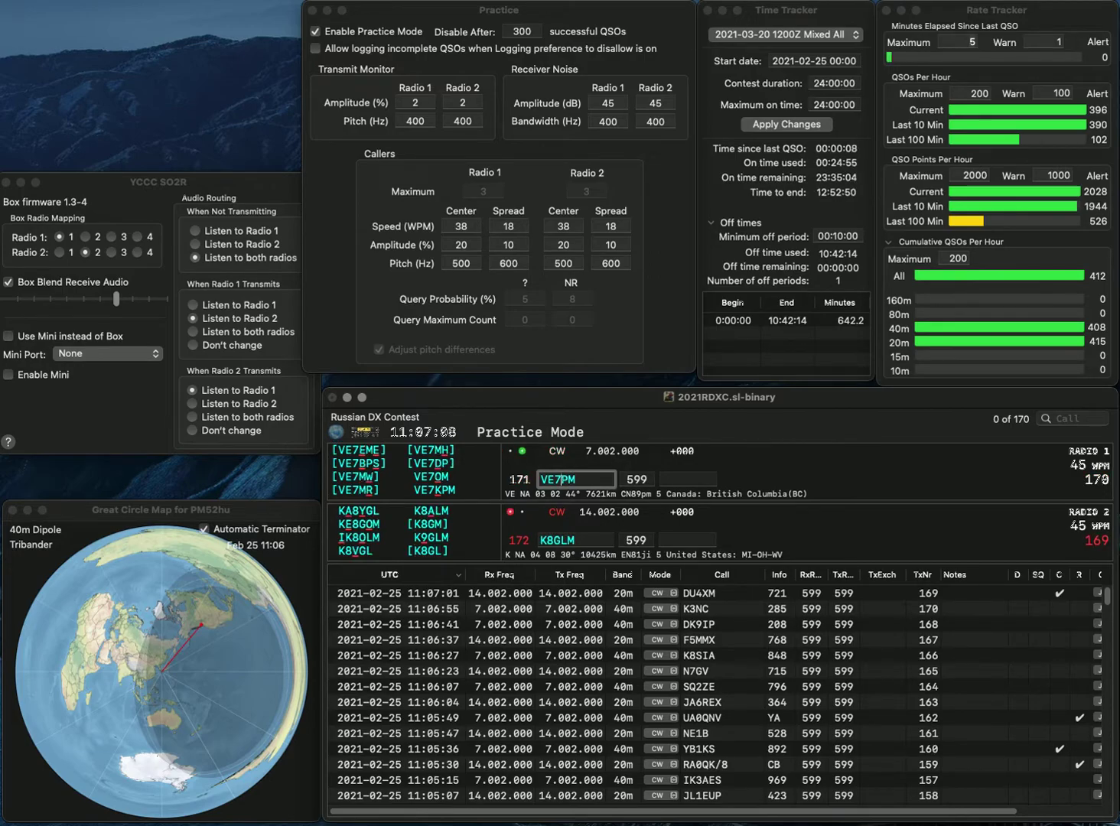
{"action": "type", "text": "K"}
{"action": "key", "text": "Return"}
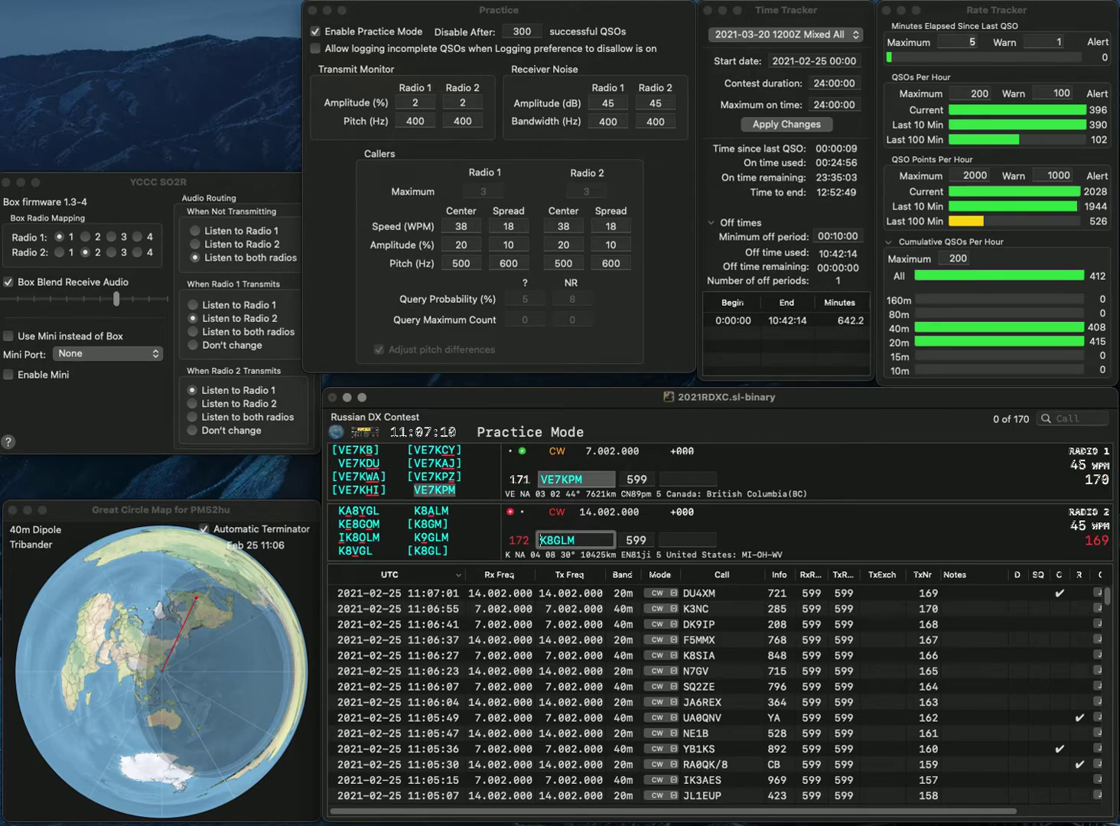
{"action": "left_click", "coordinate": [553, 540]}
{"action": "key", "text": "BackSpace"}
{"action": "type", "text": "9"}
{"action": "left_click", "coordinate": [568, 478]}
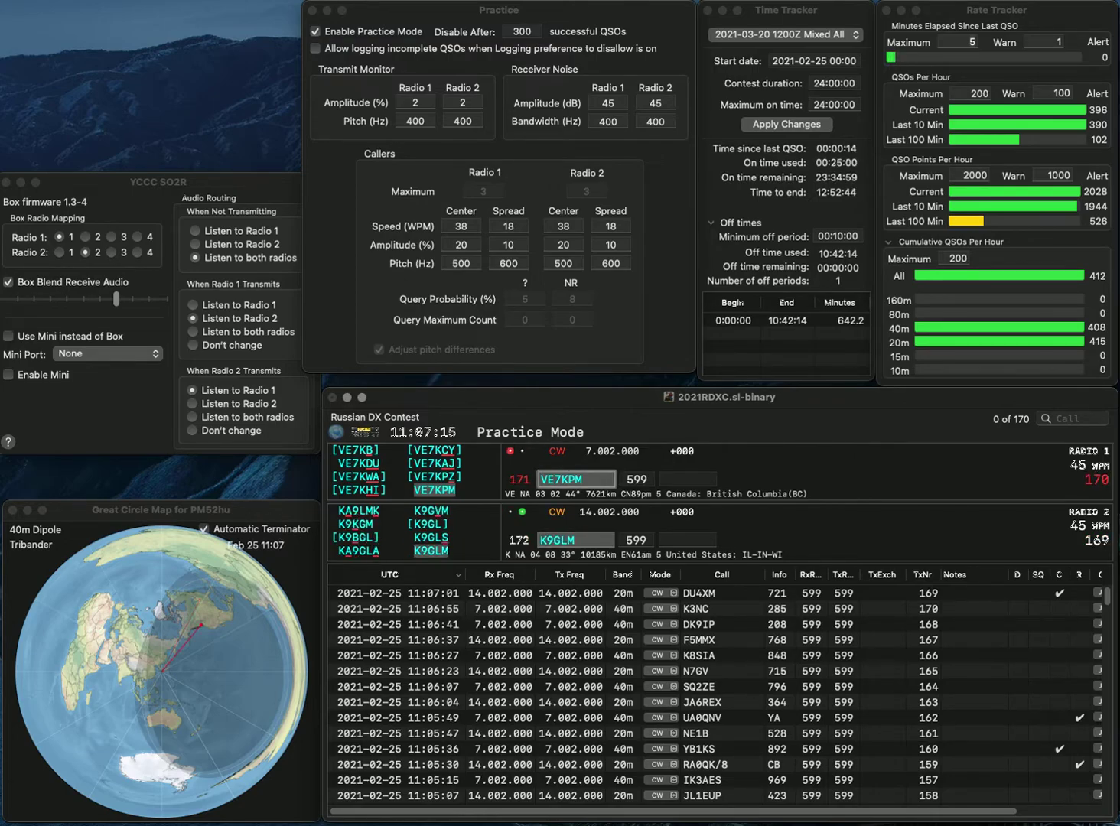
{"action": "left_click", "coordinate": [687, 479]}
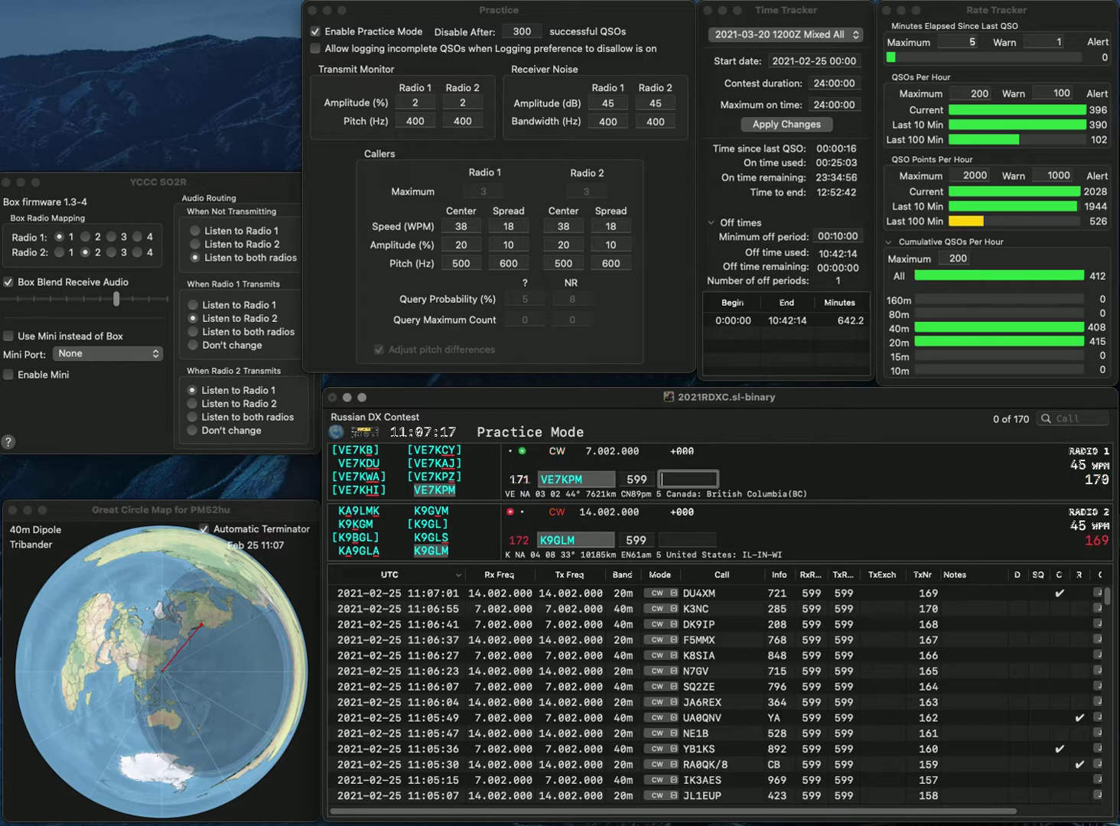
Step: Log VE7KPM with exchange 905 on Radio 1 and K9GLM with exchange 554 on Radio 2
{"action": "type", "text": "905"}
{"action": "key", "text": "Return"}
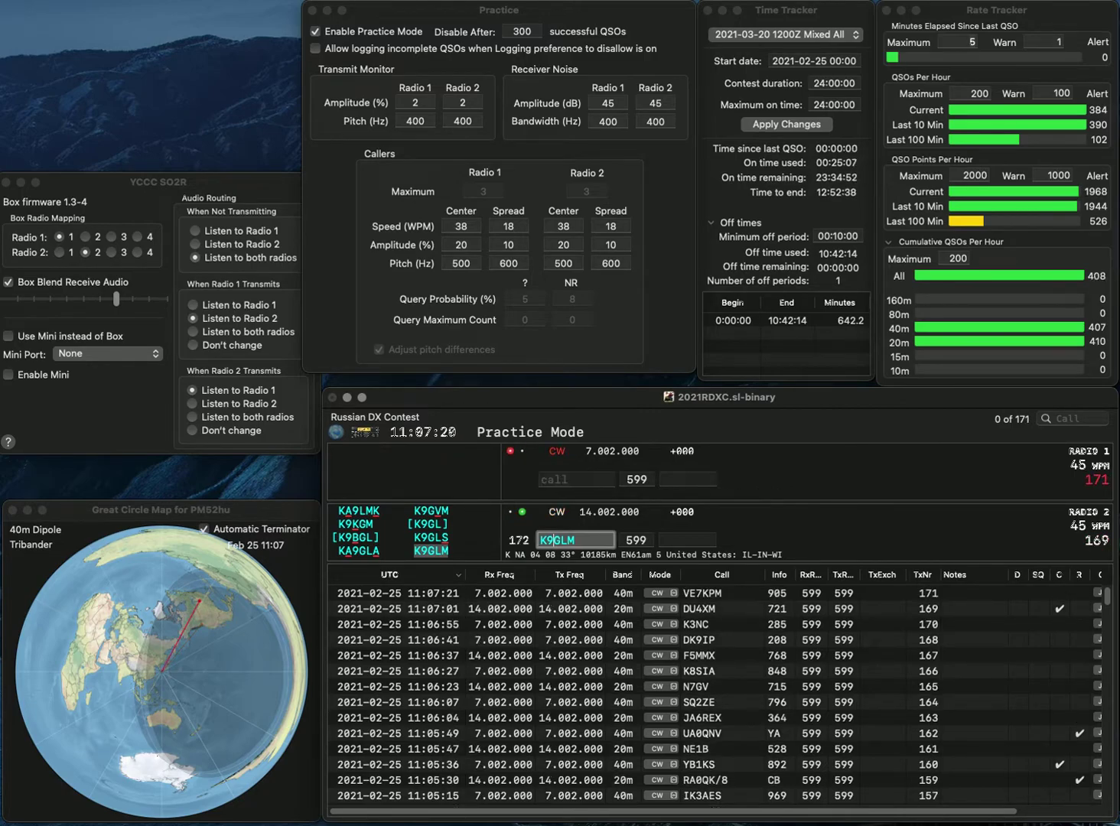
{"action": "type", "text": "55"}
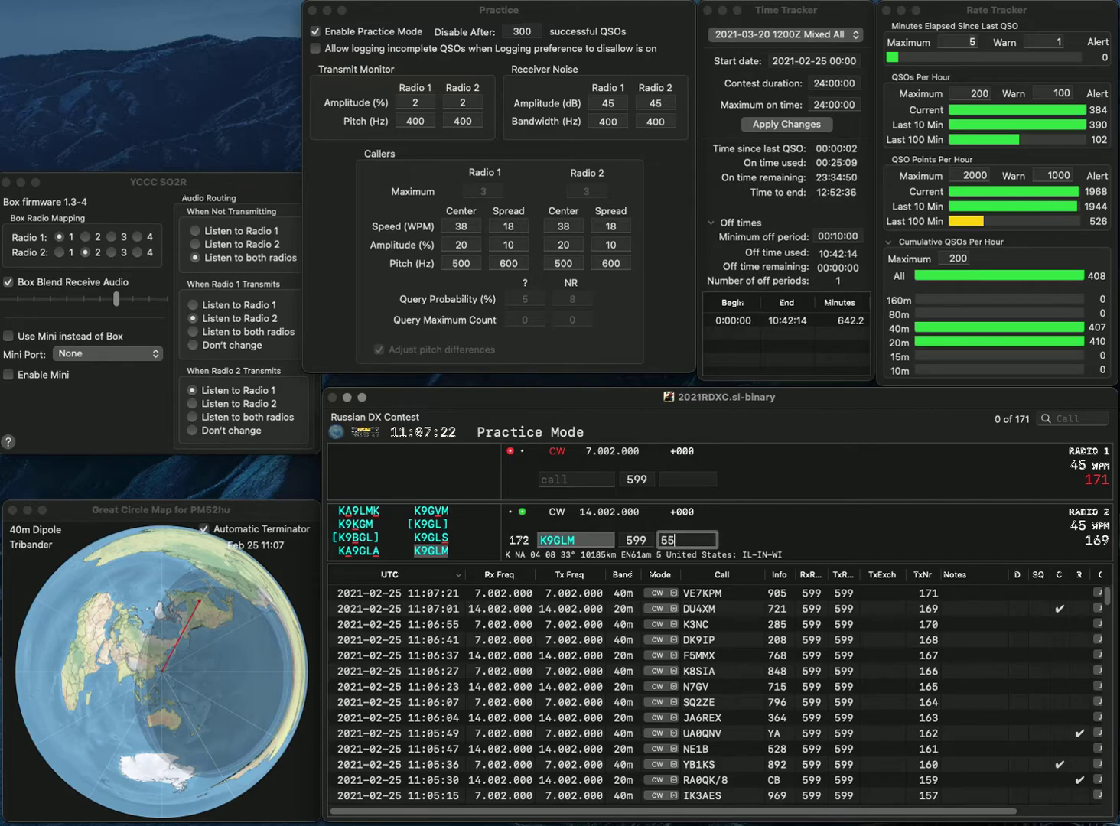
{"action": "type", "text": "4"}
{"action": "key", "text": "Return"}
Step: Answer 4E3X on Radio 1 and AA5LH on Radio 2 with the contest exchange
{"action": "type", "text": "3X4E"}
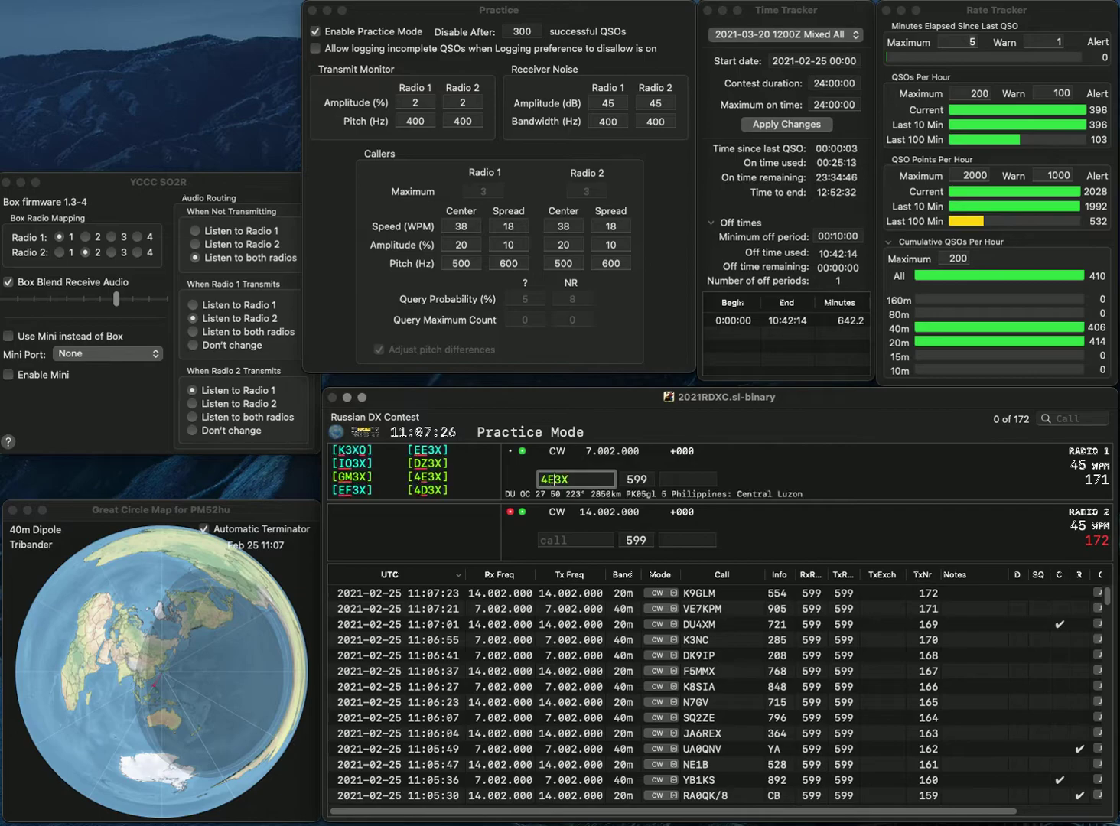
{"action": "key", "text": "Return"}
{"action": "type", "text": "AA"}
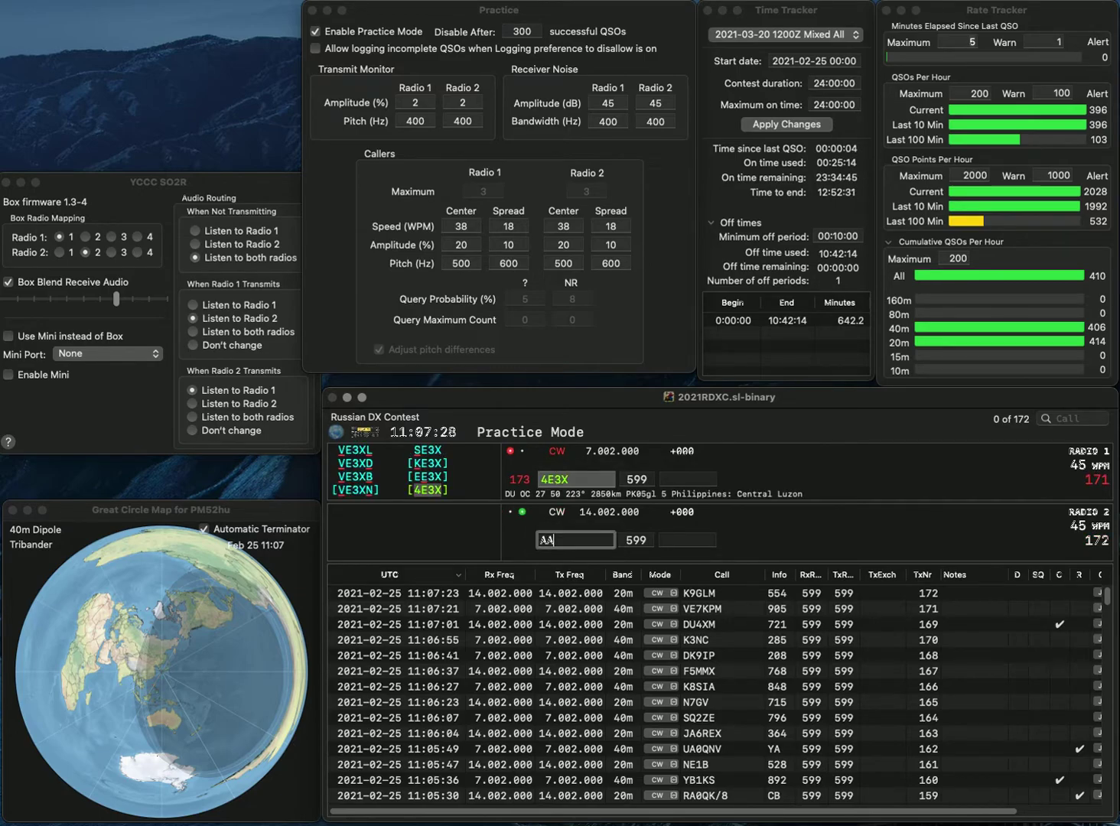
{"action": "type", "text": "5LH"}
{"action": "key", "text": "Return"}
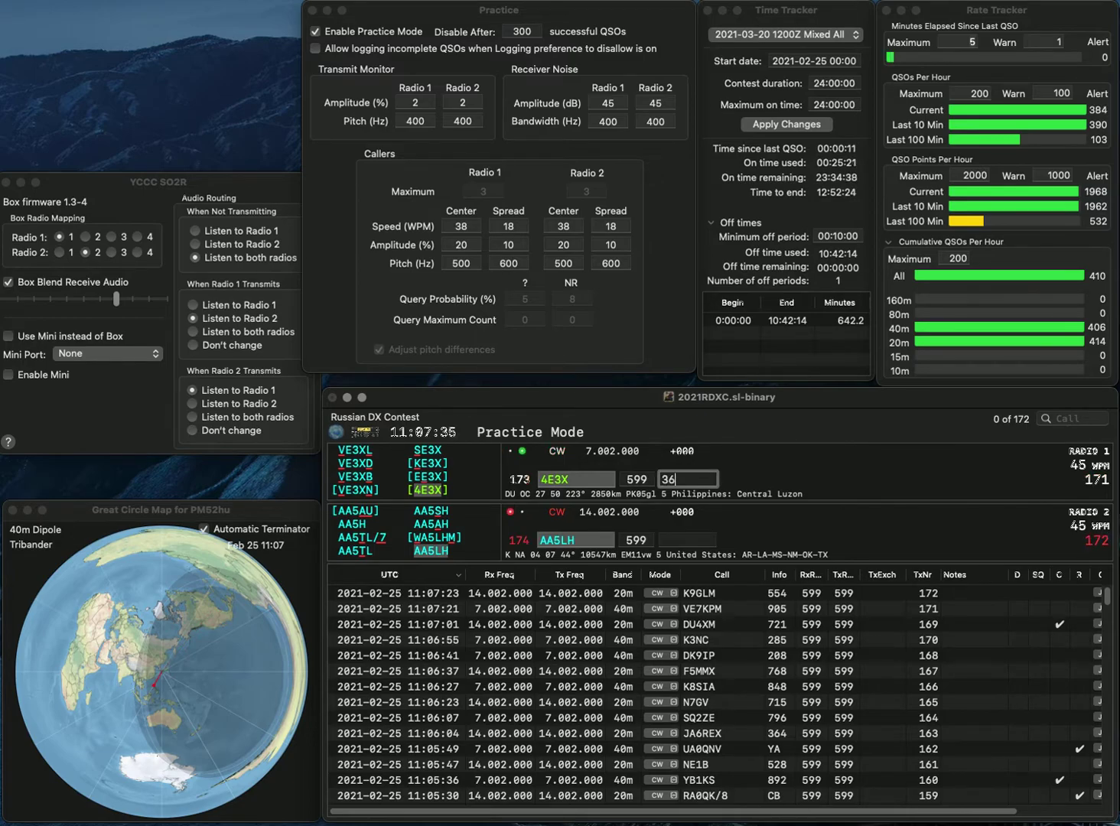
{"action": "key", "text": "Return"}
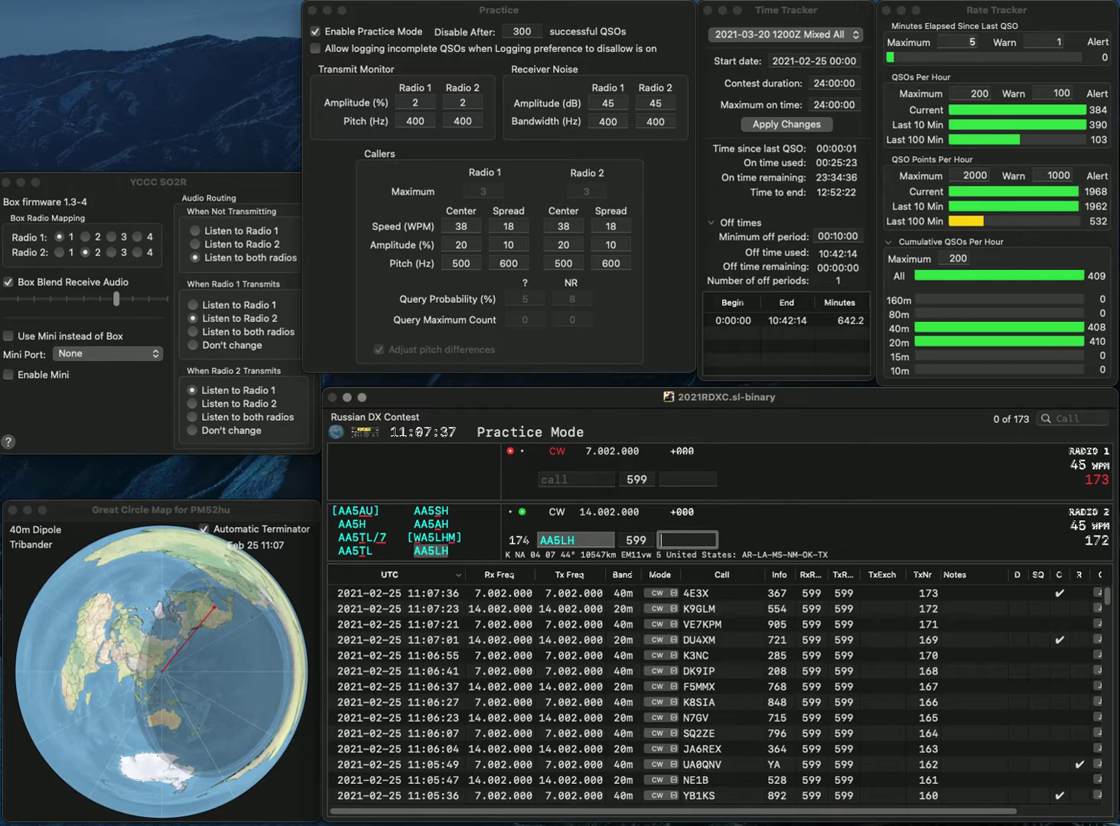
{"action": "type", "text": "745"}
{"action": "key", "text": "Return"}
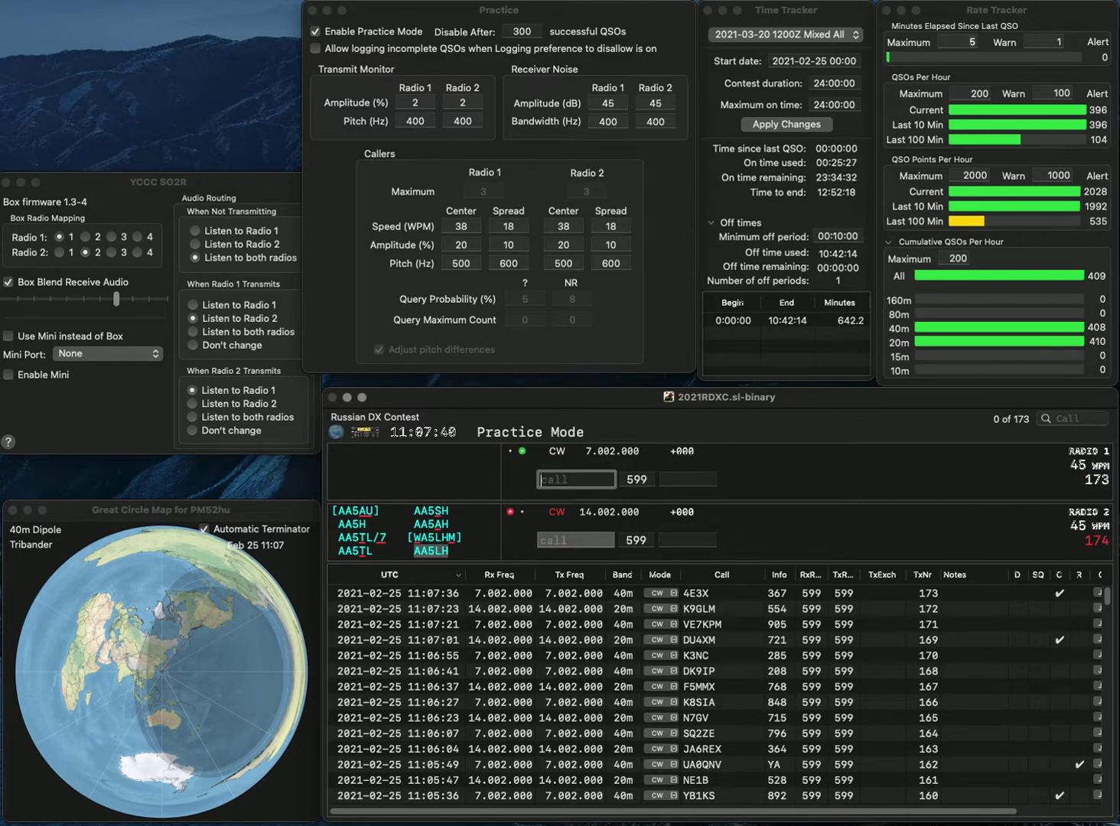
{"action": "type", "text": "KO"}
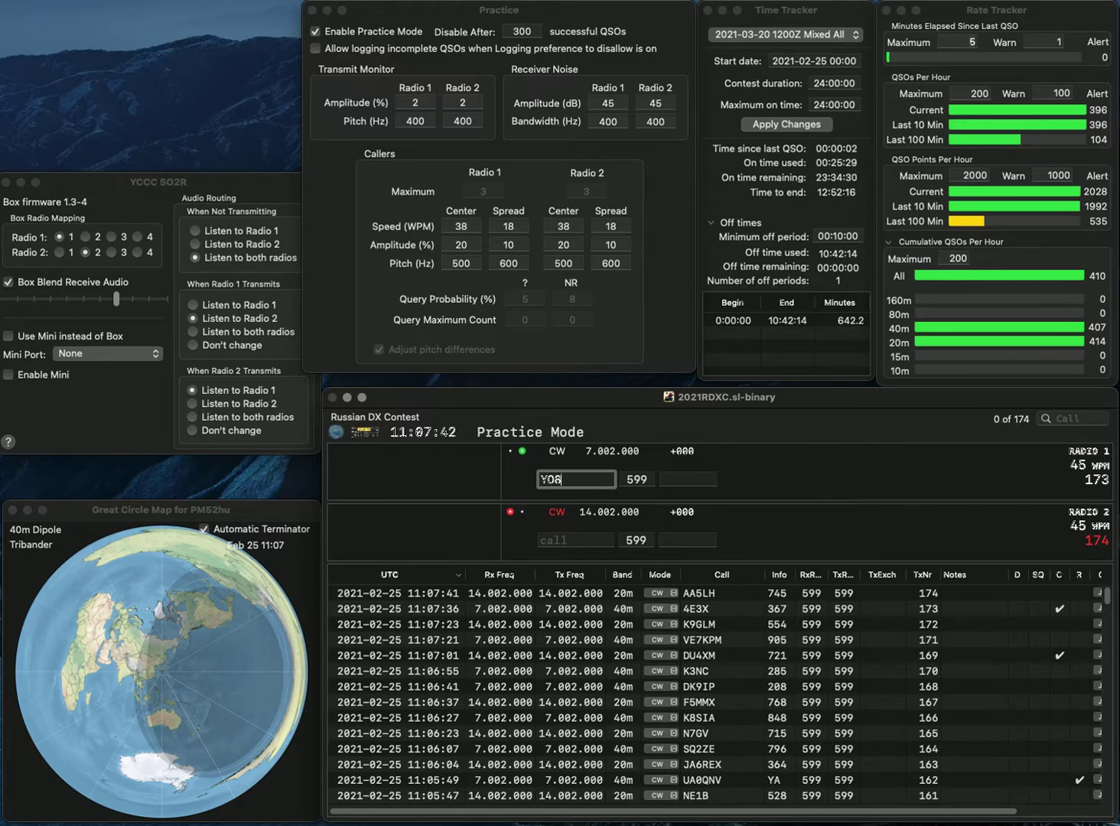
{"action": "type", "text": "8TTT"}
{"action": "key", "text": "Return"}
{"action": "type", "text": "AT"}
{"action": "left_click", "coordinate": [541, 540]}
{"action": "type", "text": "Y"}
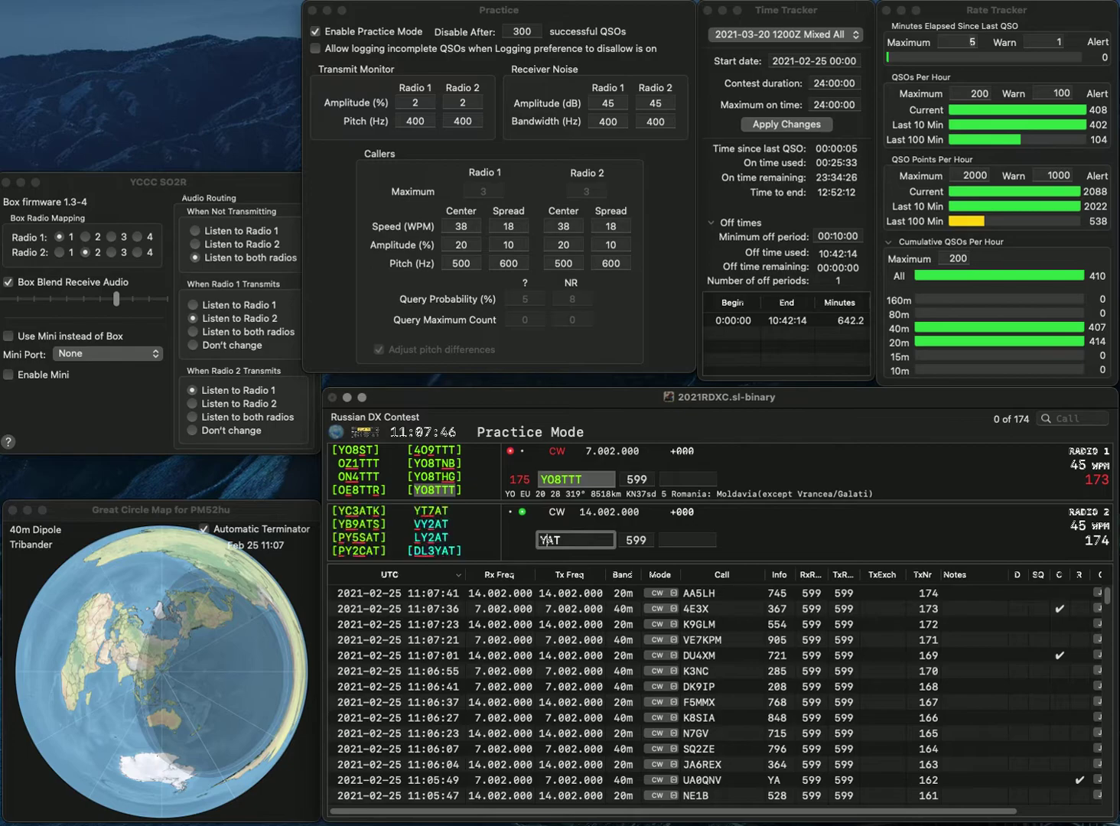
{"action": "key", "text": "Return"}
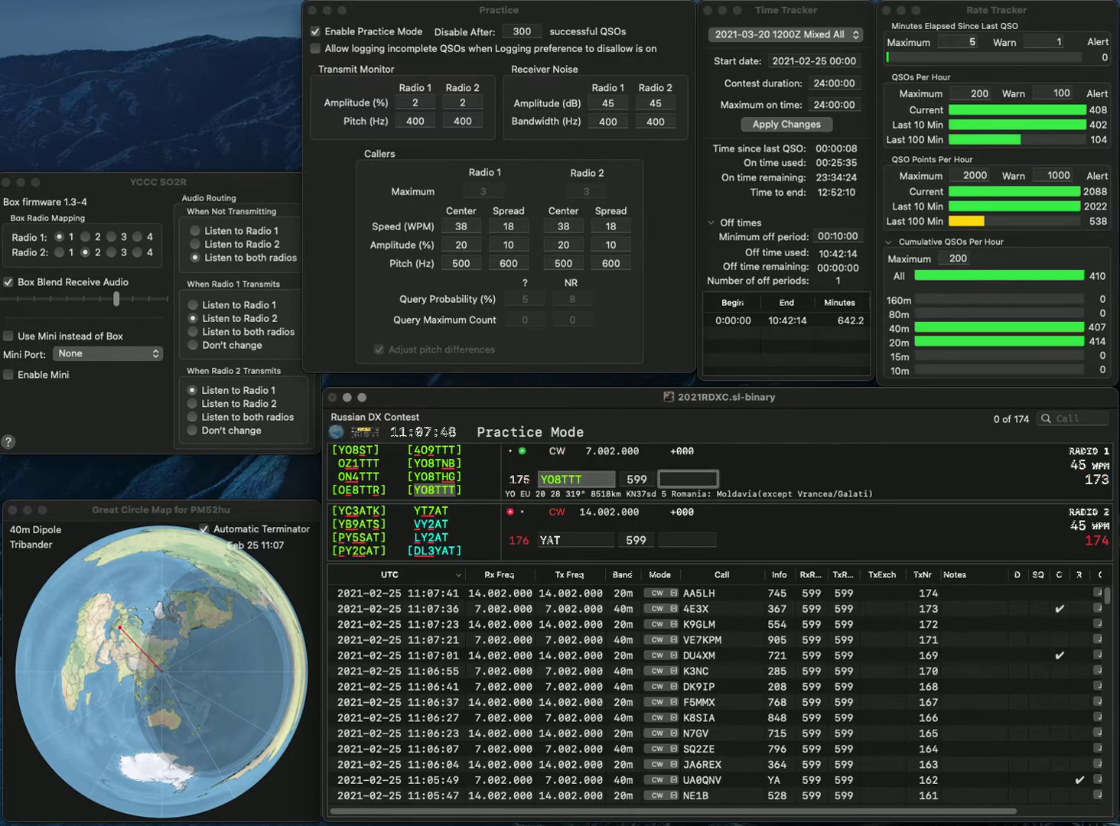
Step: Log YO8TTT with exchange 38 on Radio 1, and resend the Radio 2 exchange with the call corrected to YT7AT
{"action": "type", "text": "38"}
{"action": "key", "text": "Return"}
{"action": "left_click", "coordinate": [550, 540]}
{"action": "type", "text": "T7"}
{"action": "key", "text": "Return"}
{"action": "type", "text": "K6KHB"}
{"action": "key", "text": "Return"}
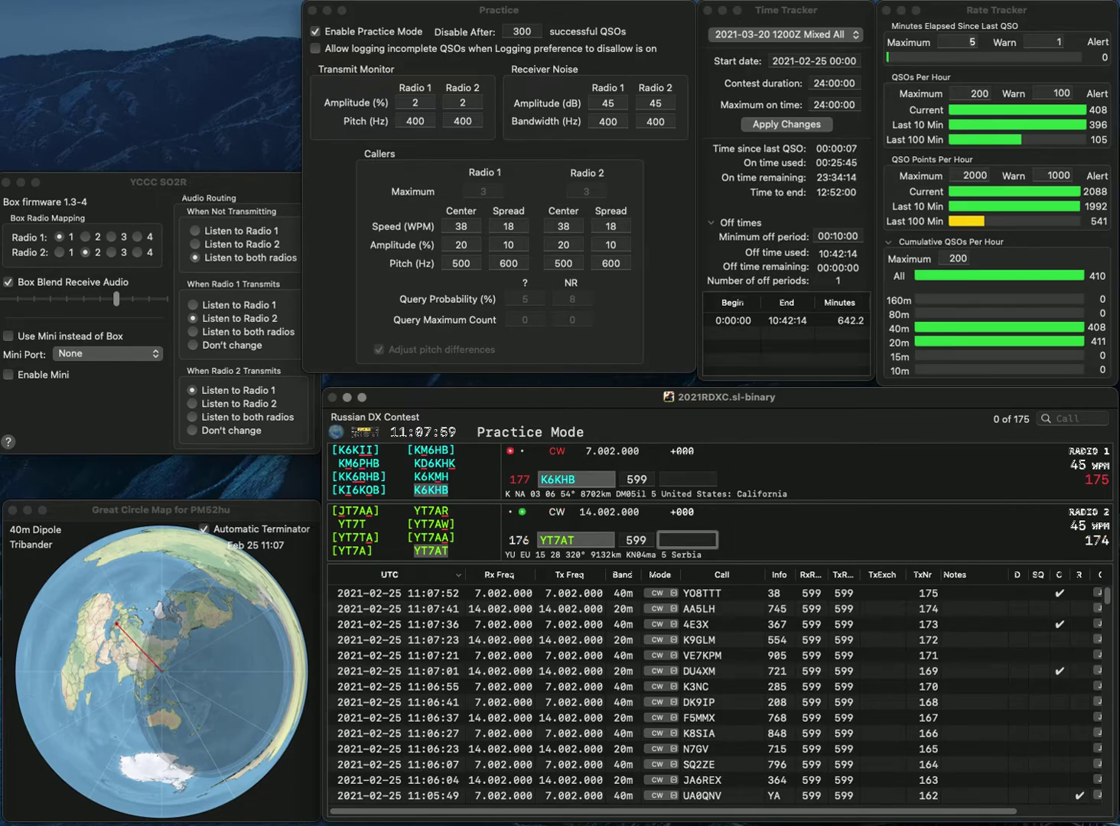
{"action": "type", "text": "562"}
{"action": "key", "text": "Return"}
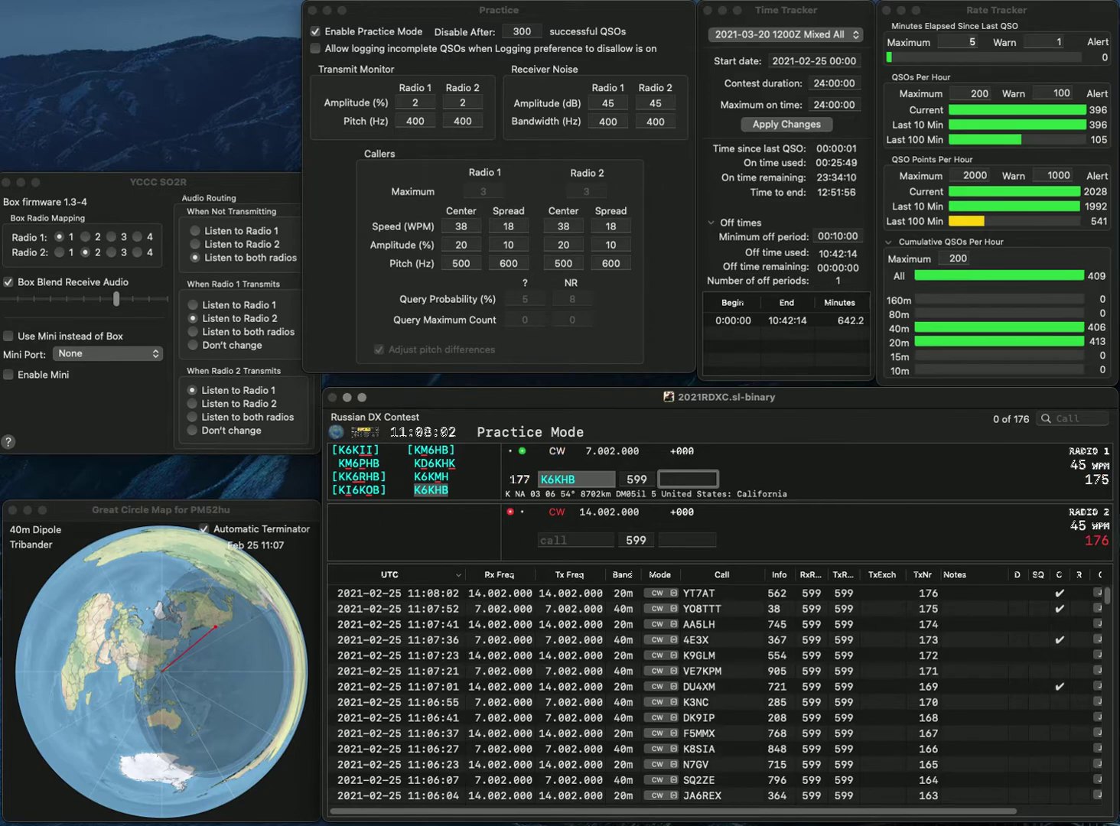
Step: Log K6KHB with exchange 406 on Radio 1 and answer W7YED on Radio 2
{"action": "type", "text": "406"}
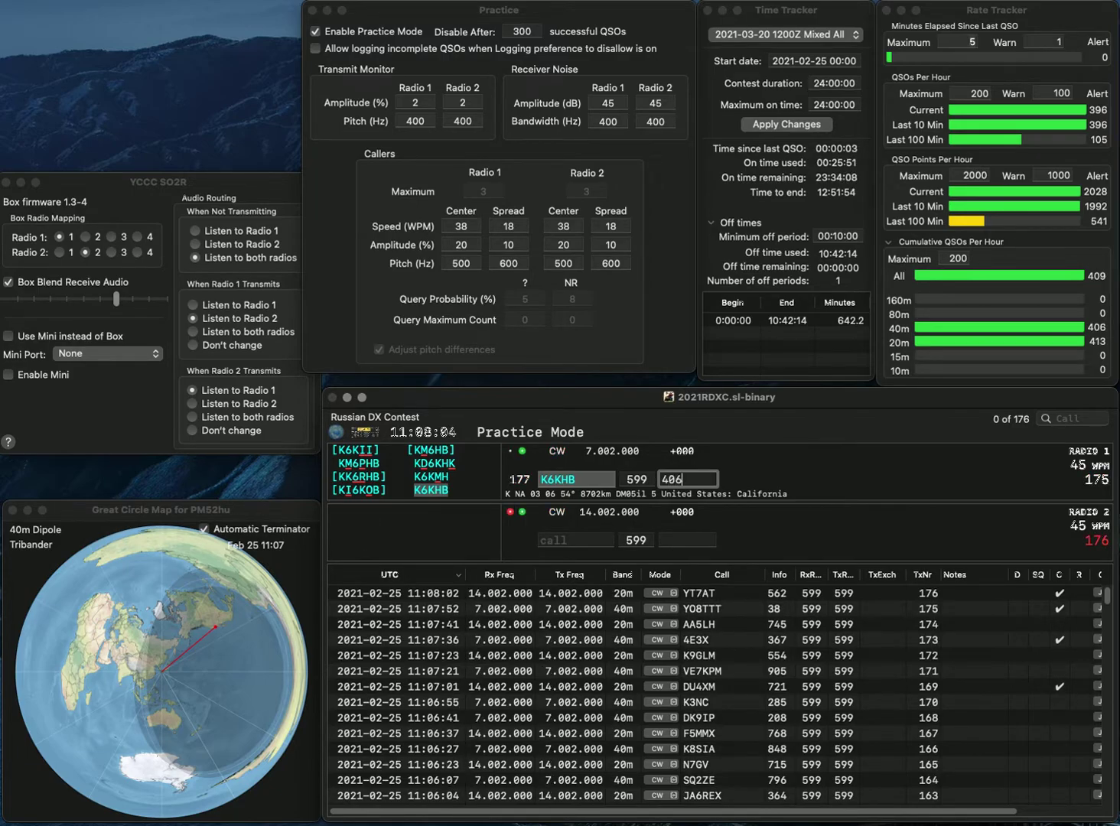
{"action": "key", "text": "Return"}
{"action": "type", "text": "W7YED"}
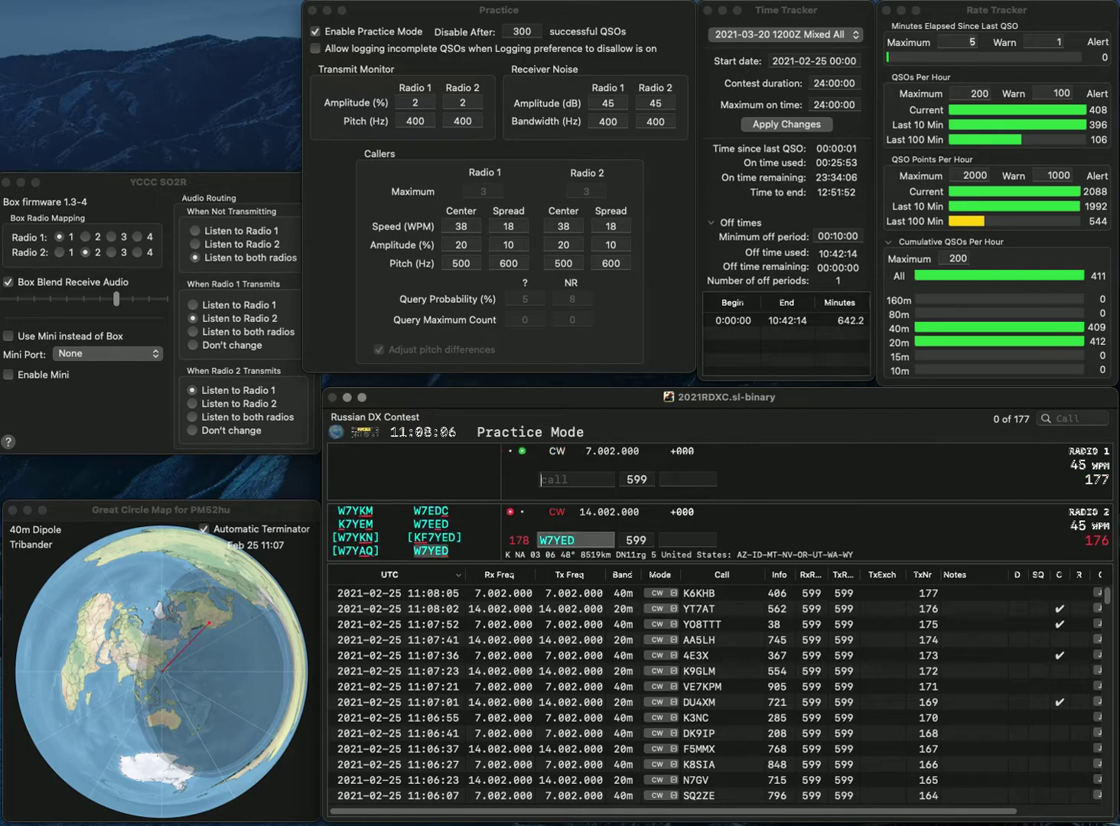
{"action": "key", "text": "Return"}
{"action": "type", "text": "VE6KD"}
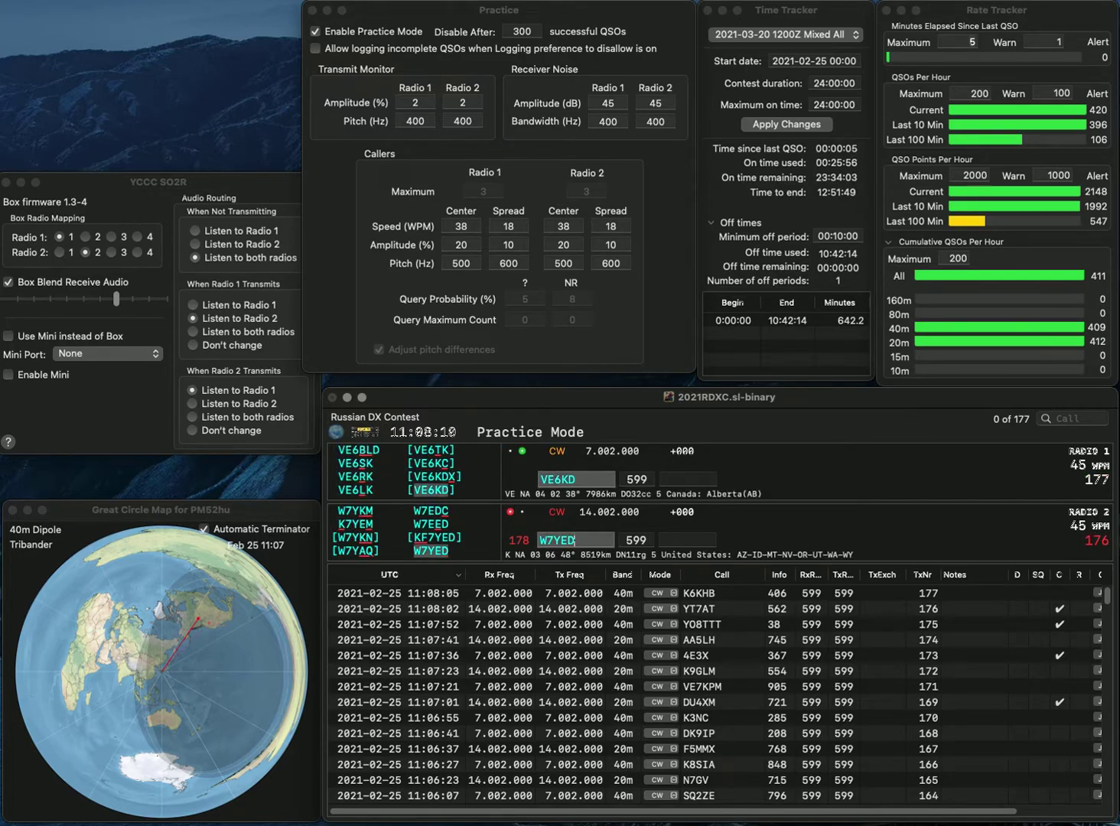
{"action": "key", "text": "Return"}
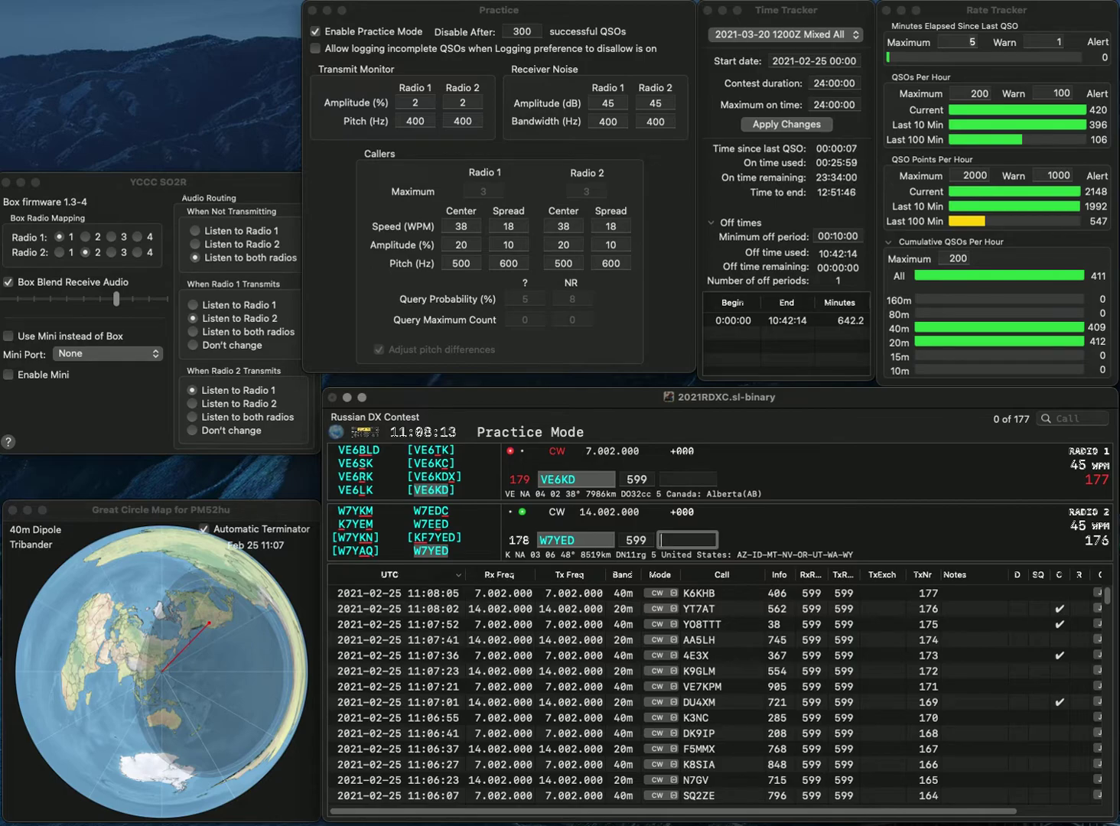
{"action": "type", "text": "294"}
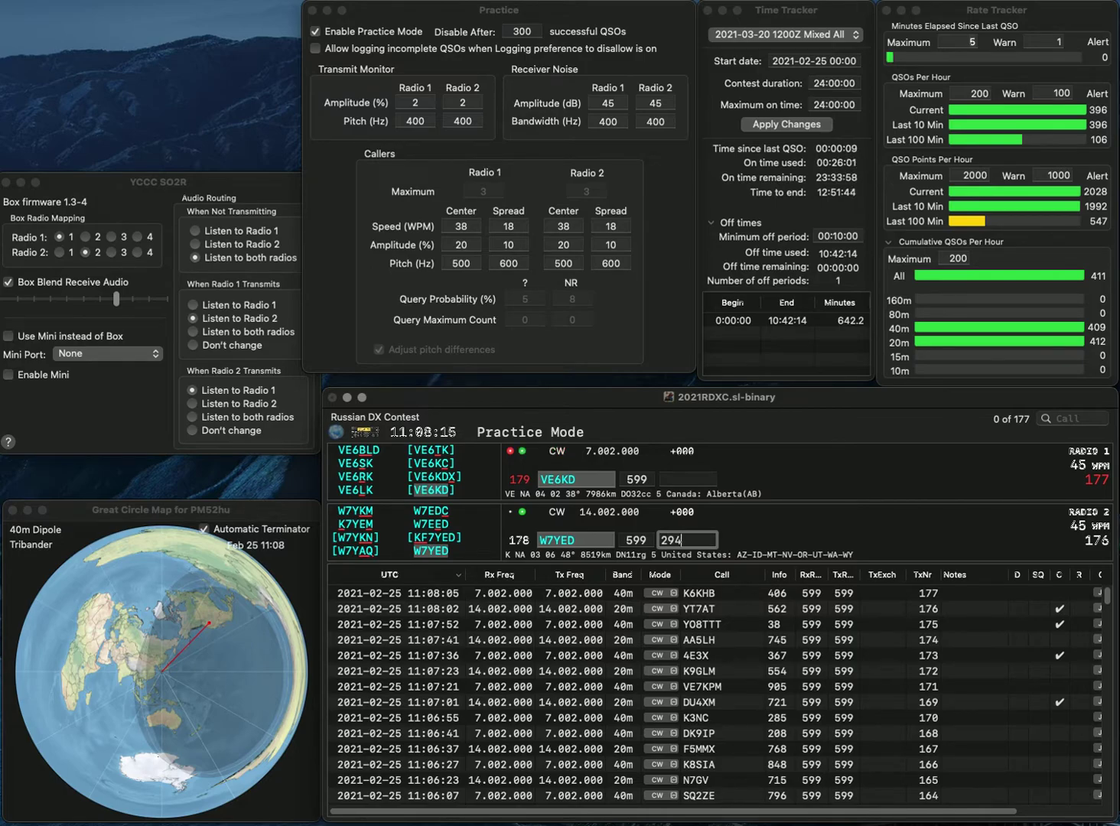
{"action": "key", "text": "Return"}
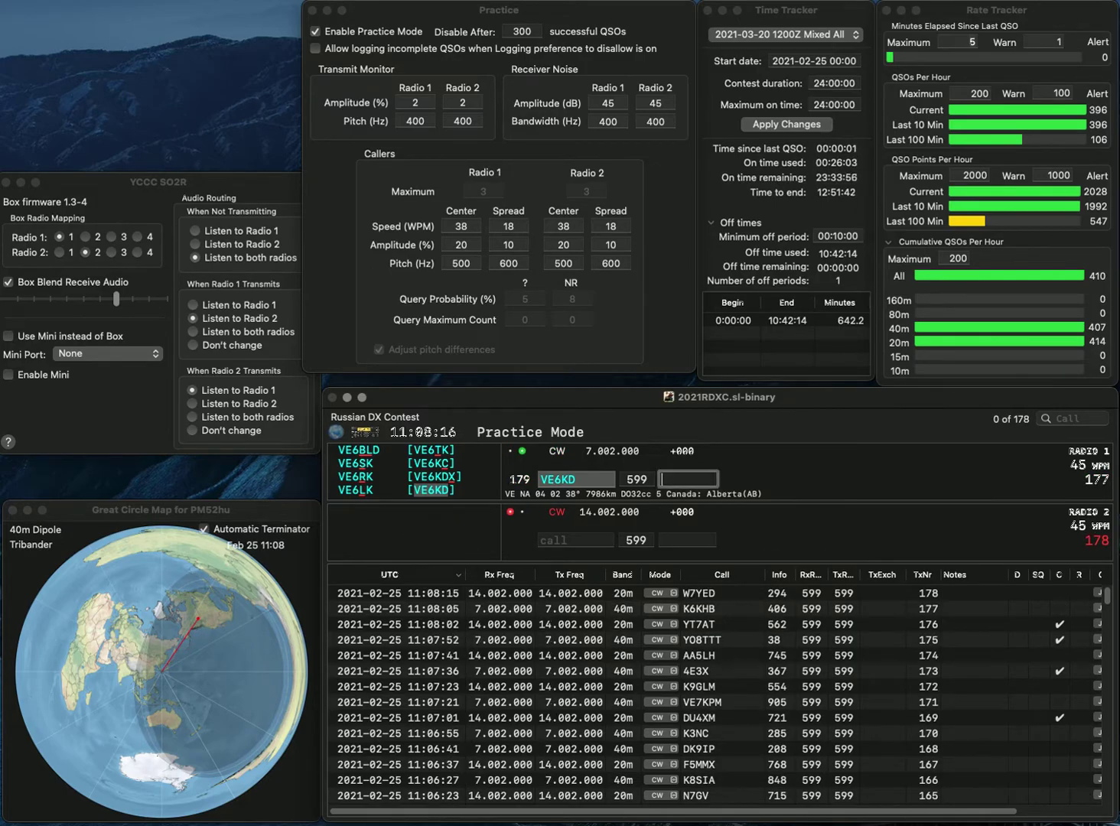
{"action": "type", "text": "44"}
{"action": "key", "text": "Return"}
{"action": "type", "text": "1HA"}
{"action": "key", "text": "Home"}
{"action": "type", "text": "YT"}
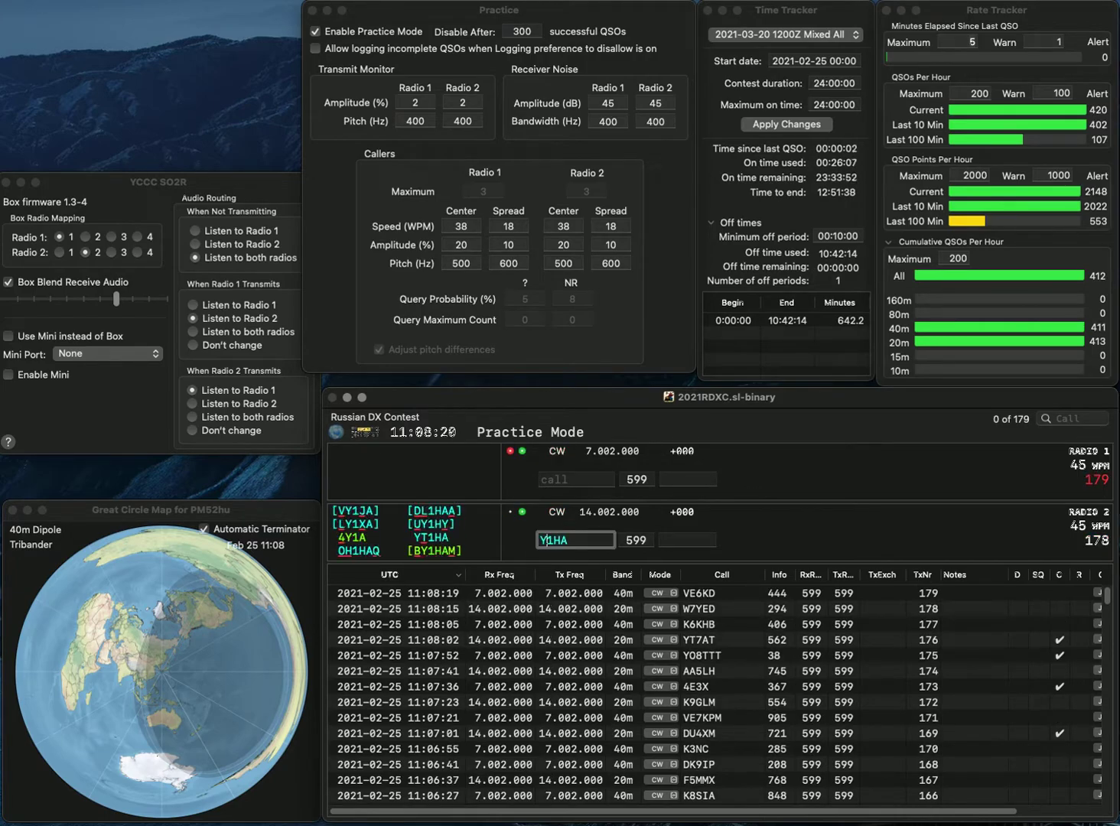
{"action": "key", "text": "Return"}
{"action": "type", "text": "K"}
{"action": "type", "text": "4DYG"}
{"action": "key", "text": "Return"}
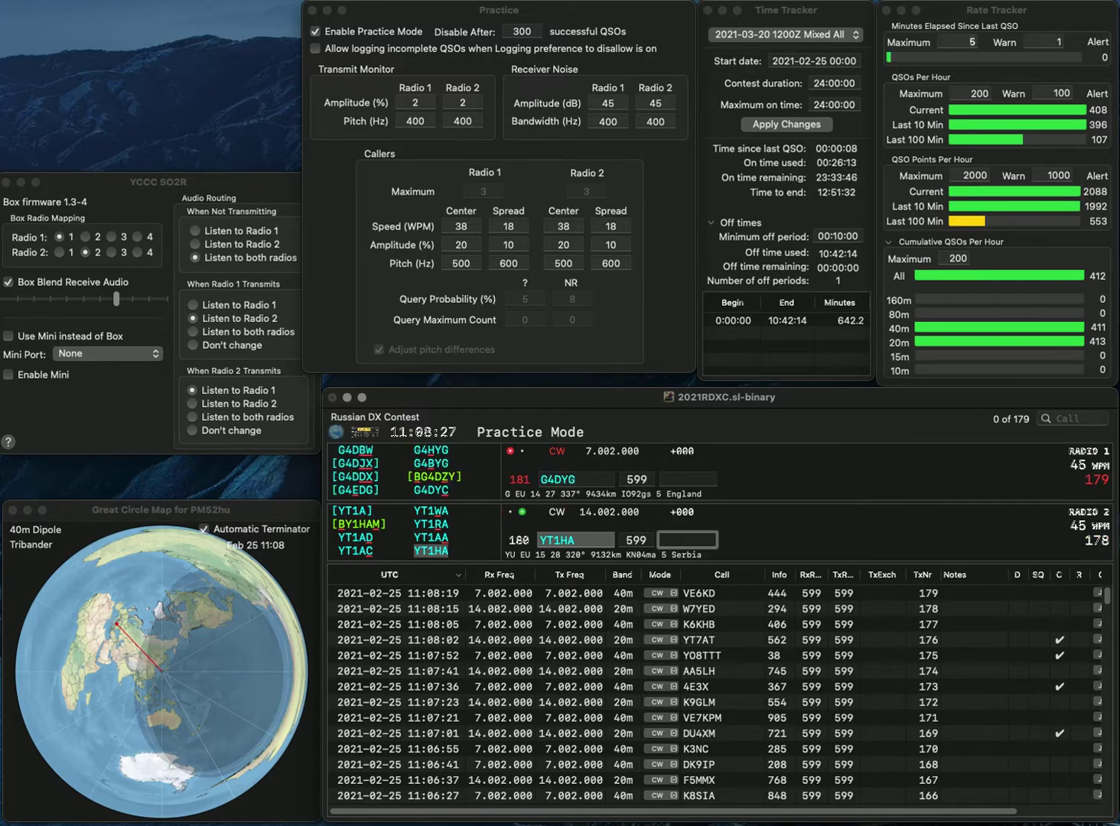
{"action": "type", "text": "445"}
{"action": "key", "text": "Return"}
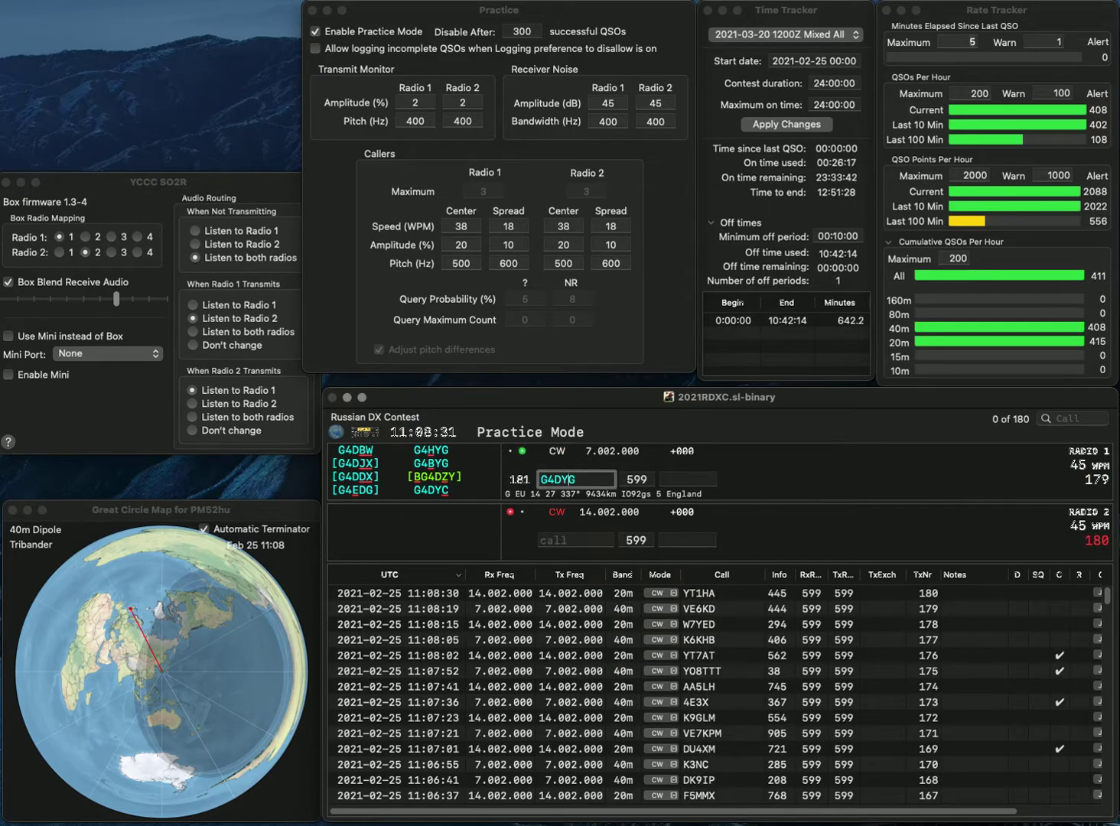
{"action": "key", "text": "BackSpace"}
{"action": "type", "text": "B"}
{"action": "key", "text": "Return"}
{"action": "type", "text": "DL4VDA"}
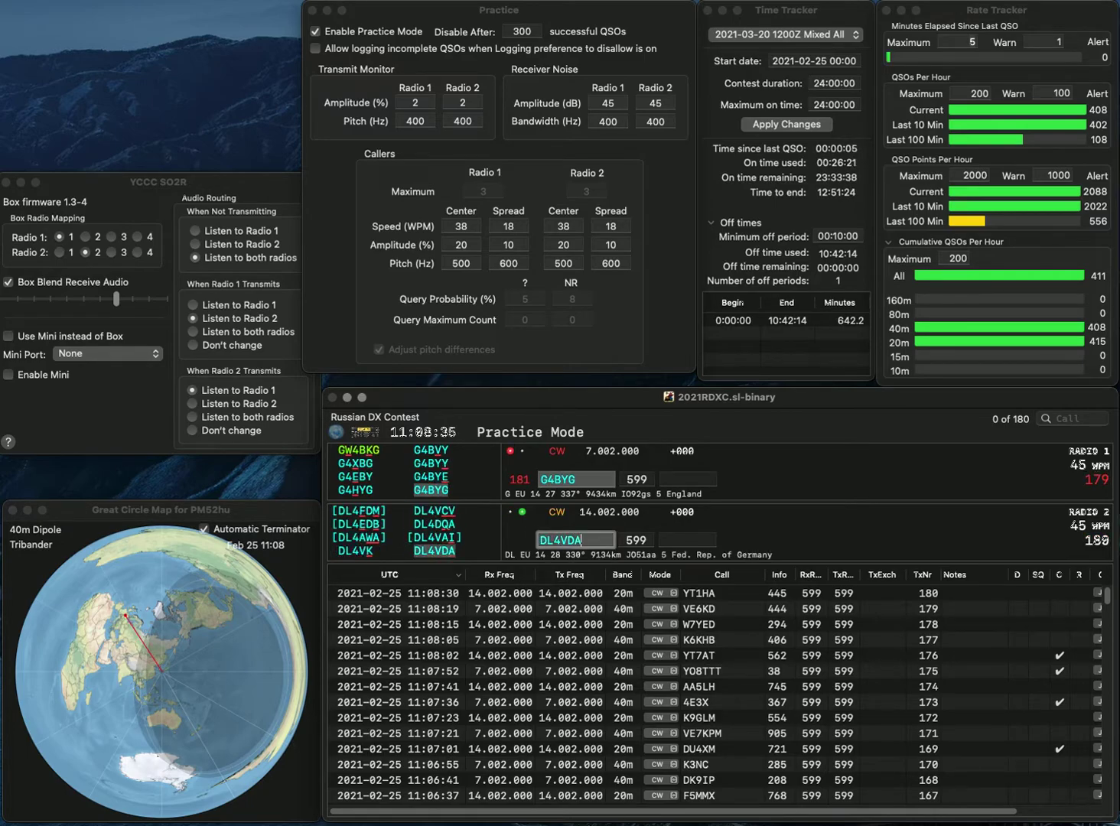
{"action": "key", "text": "Return"}
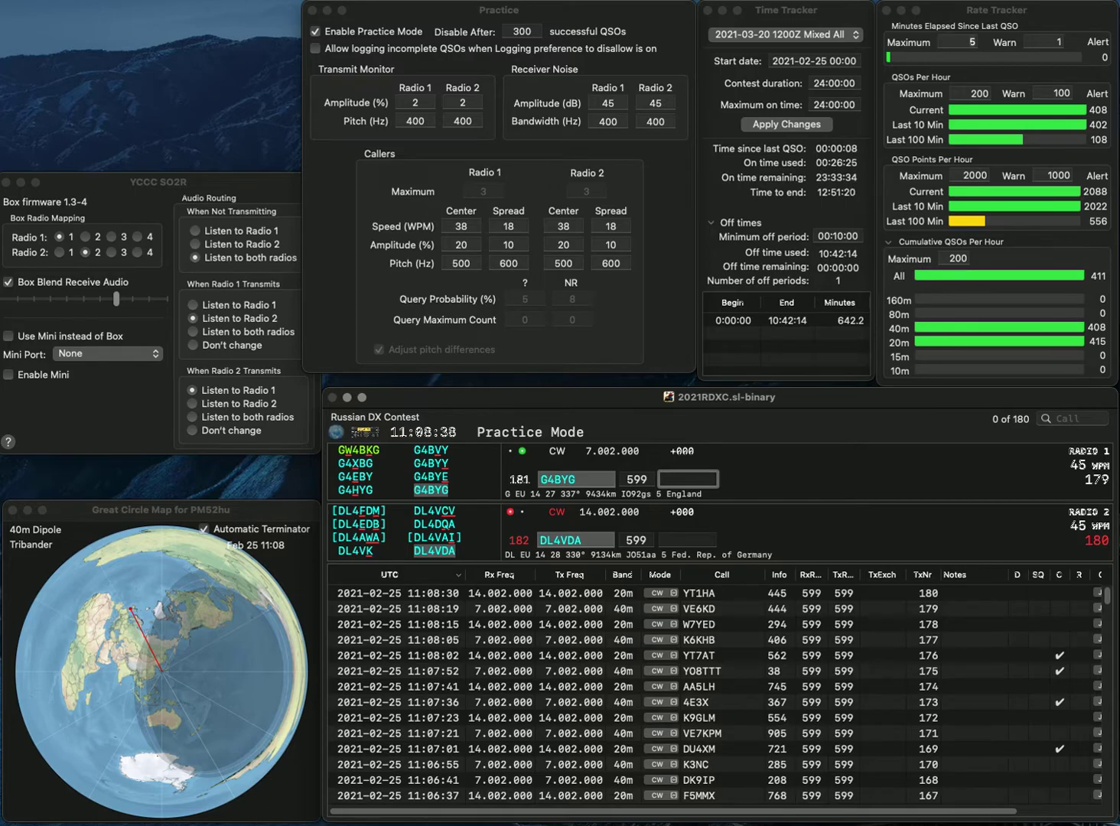
{"action": "type", "text": "57"}
{"action": "key", "text": "Return"}
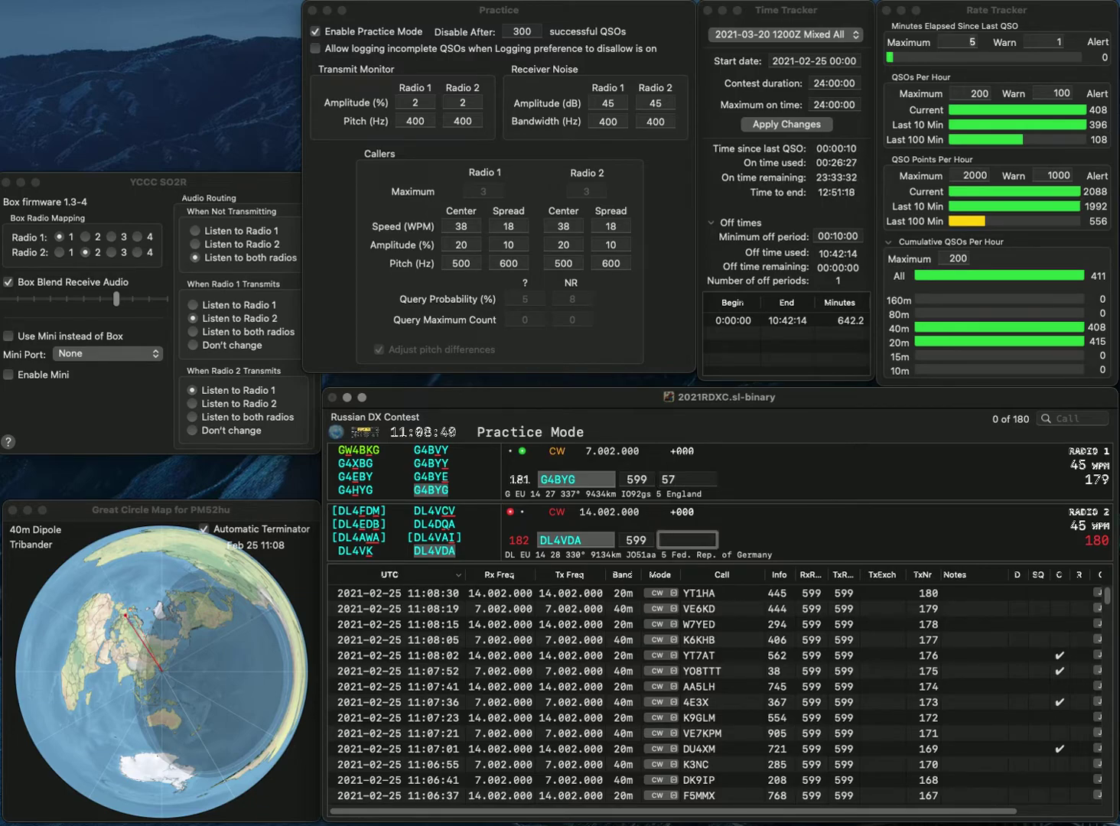
{"action": "type", "text": "739"}
{"action": "key", "text": "Return"}
{"action": "type", "text": "KC0"}
{"action": "type", "text": "NFB"}
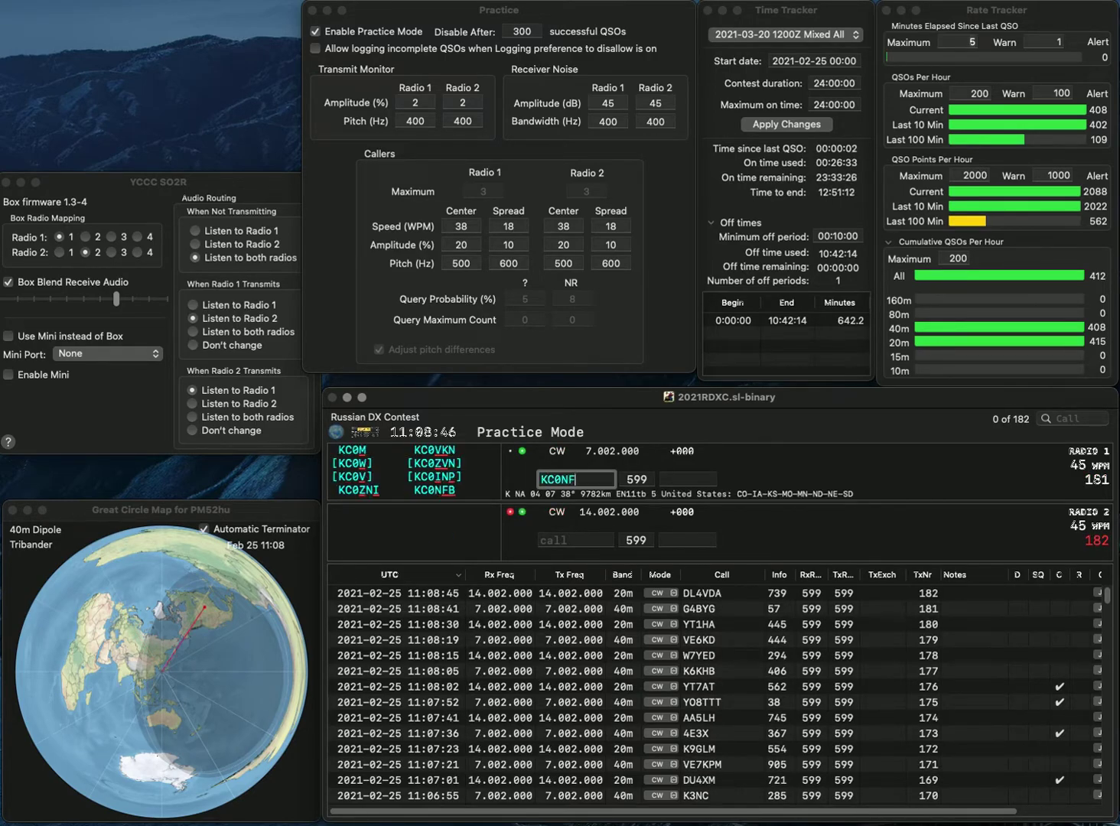
{"action": "key", "text": "Return"}
{"action": "type", "text": "3"}
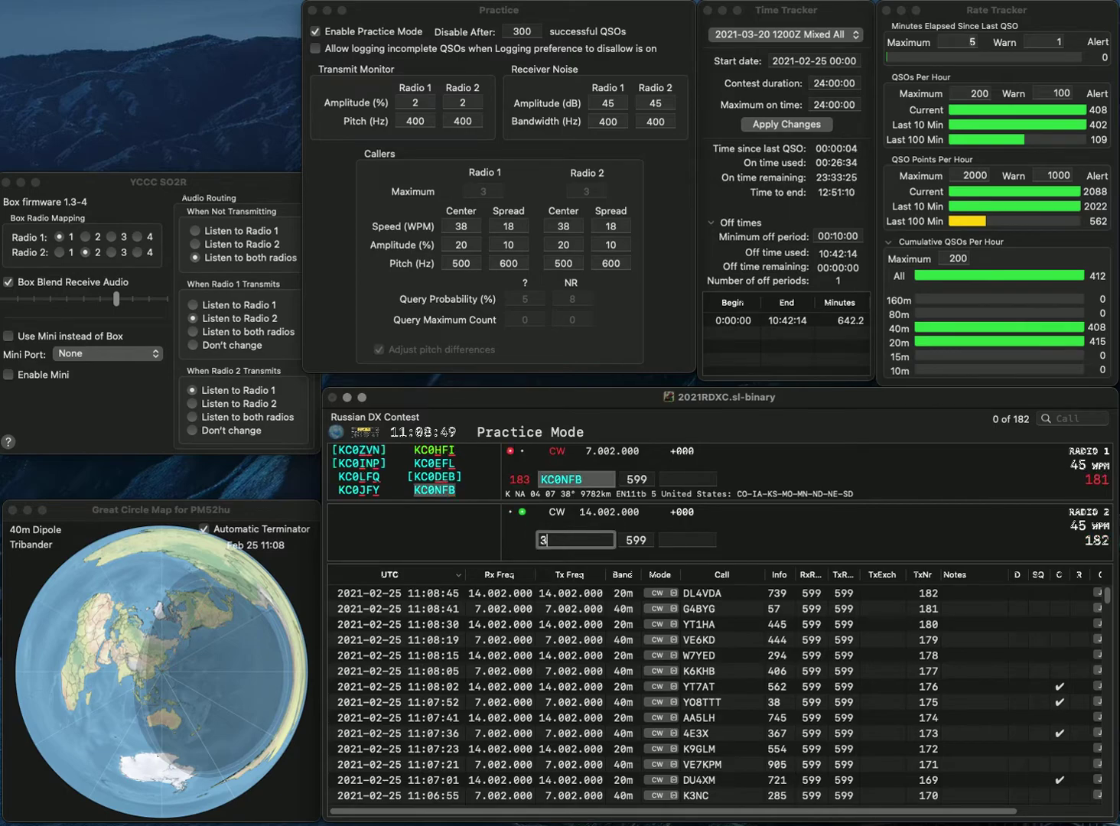
{"action": "type", "text": "X2"}
{"action": "key", "text": "BackSpace"}
{"action": "key", "text": "BackSpace"}
{"action": "type", "text": "N3"}
{"action": "key", "text": "Tab"}
{"action": "key", "text": "Tab"}
{"action": "key", "text": "Tab"}
{"action": "type", "text": "995"}
{"action": "key", "text": "Return"}
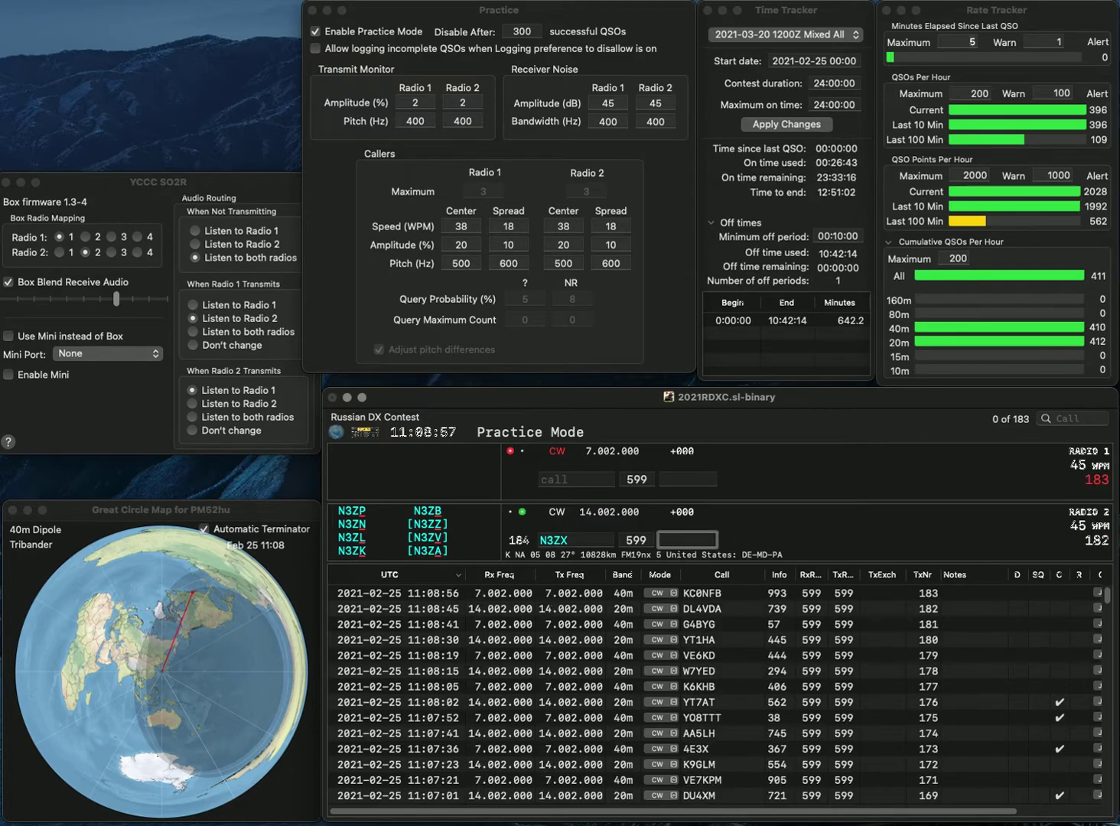
{"action": "key", "text": "shift+Tab"}
{"action": "type", "text": "N2ZX"}
{"action": "key", "text": "Return"}
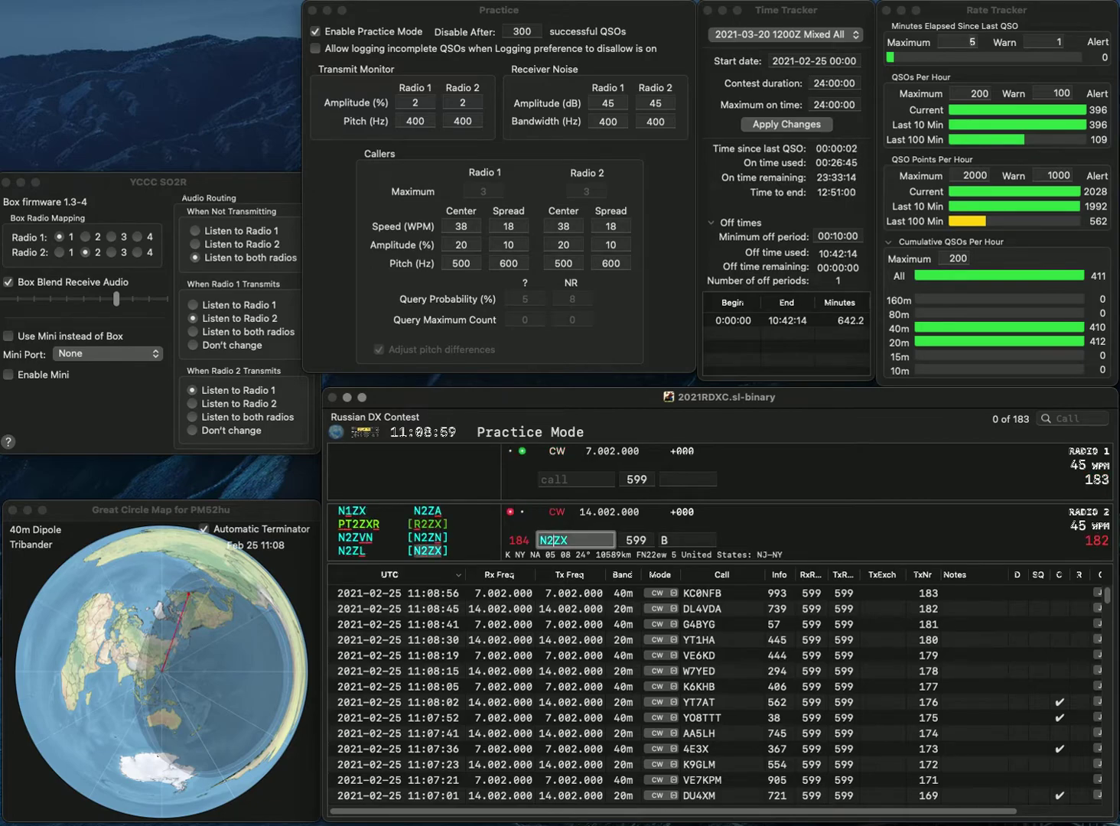
Step: Answer K6FG on Radio 1, and log N2ZX on Radio 2 with exchange 338 in place of the stray B
{"action": "type", "text": "K6FG"}
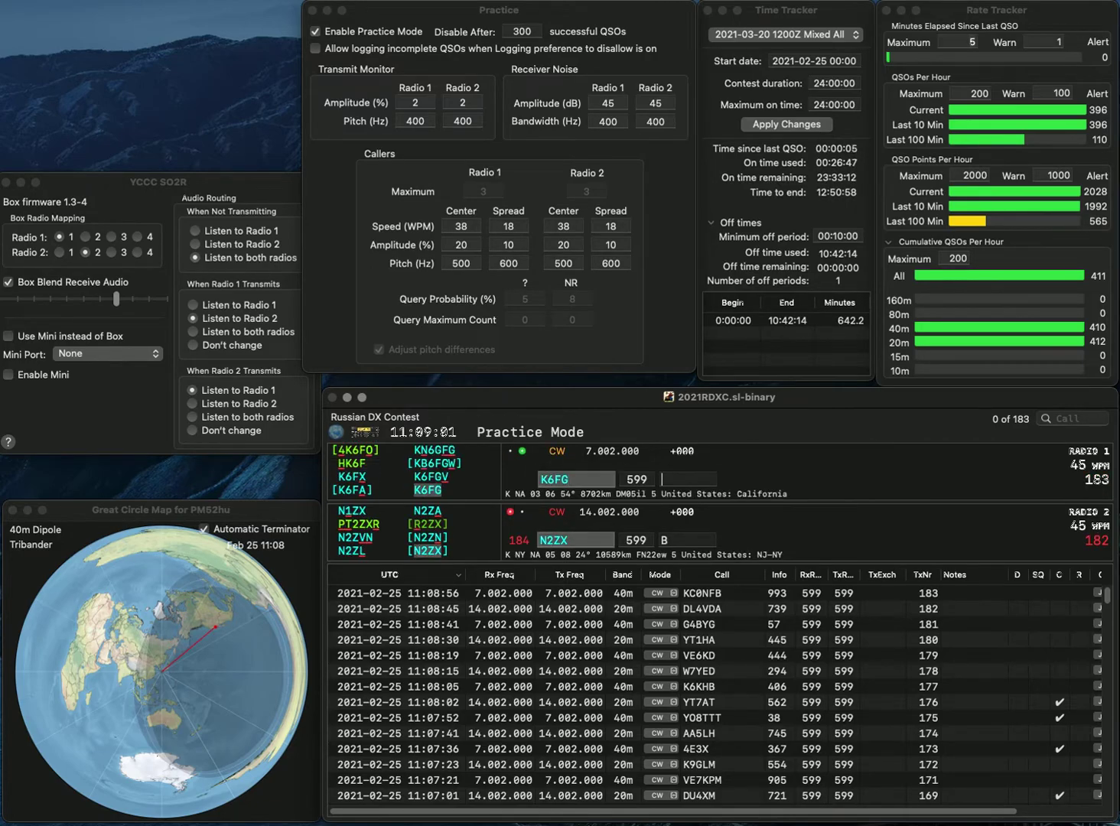
{"action": "key", "text": "Return"}
{"action": "type", "text": "B"}
{"action": "key", "text": "BackSpace"}
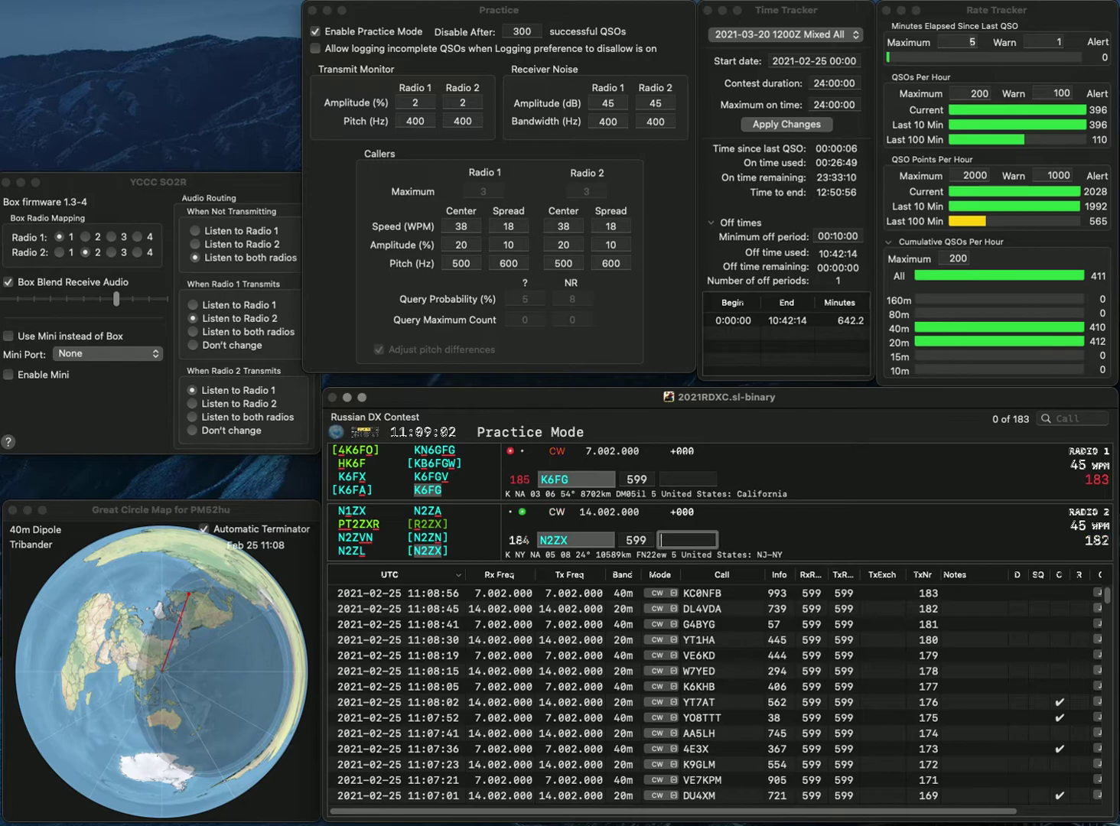
{"action": "type", "text": "338"}
{"action": "key", "text": "Return"}
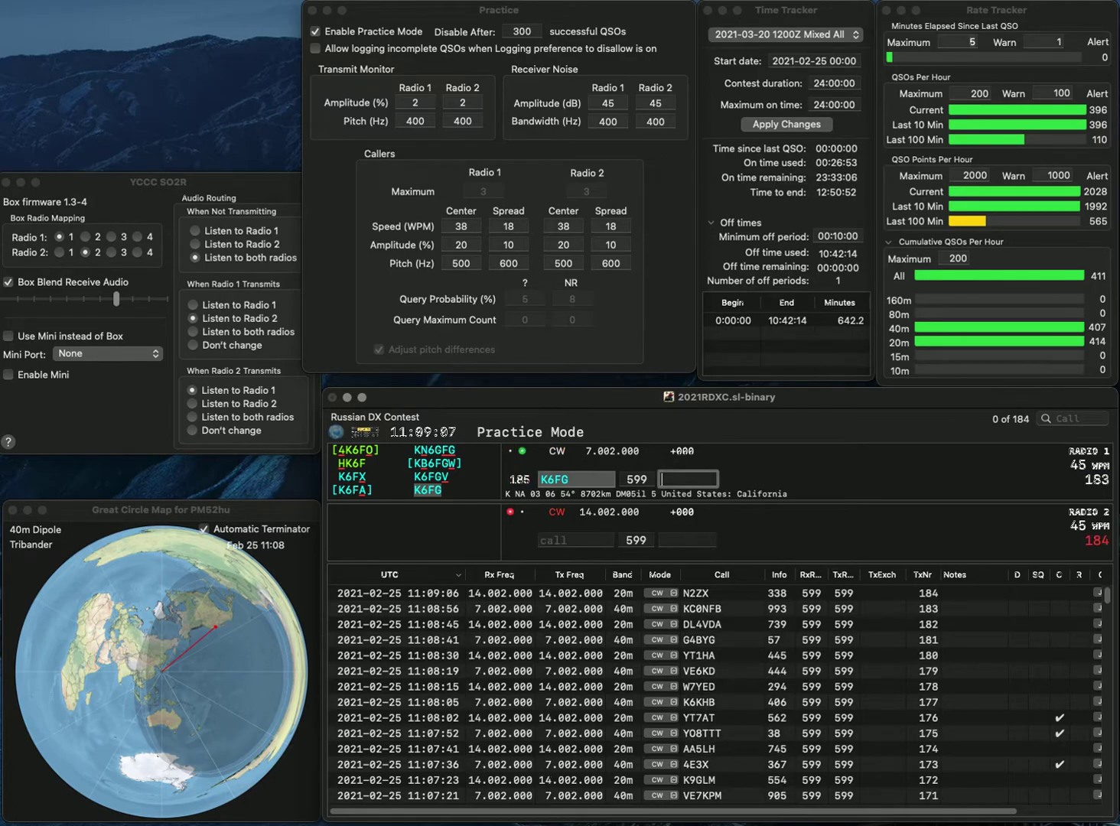
{"action": "type", "text": "527"}
{"action": "key", "text": "Return"}
{"action": "type", "text": "LY4A"}
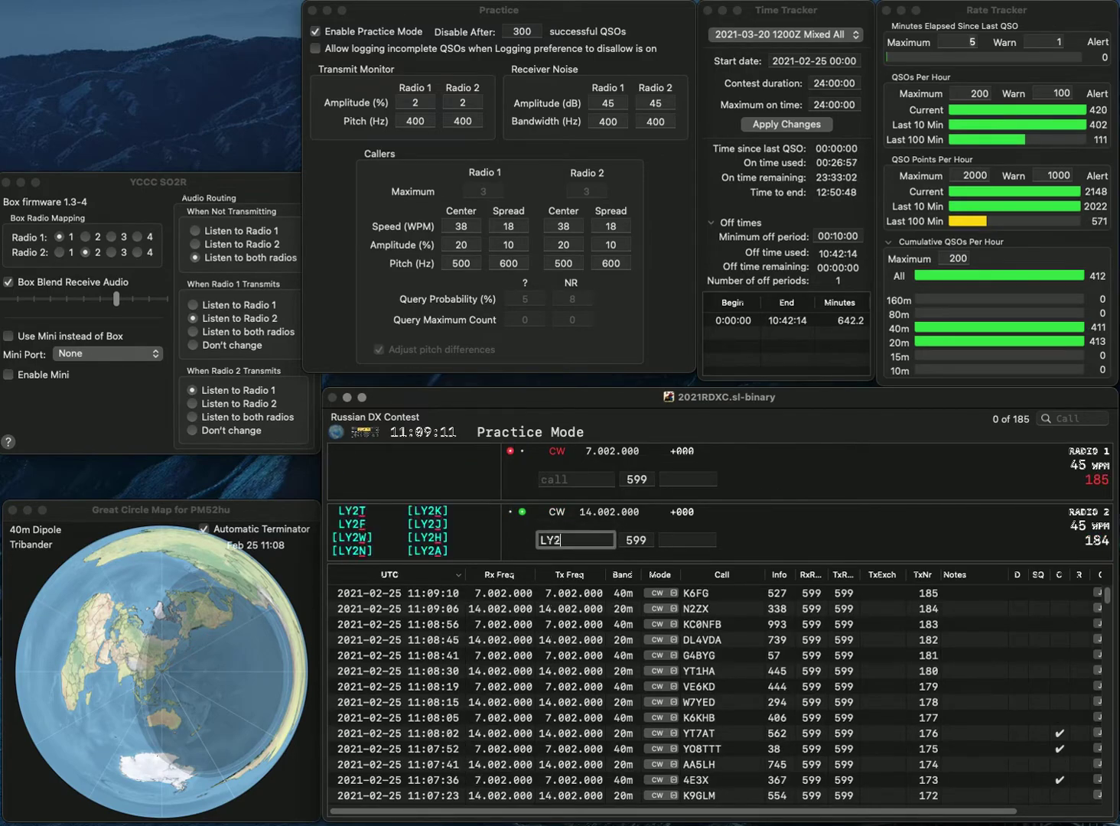
{"action": "key", "text": "Return"}
{"action": "type", "text": "W7CZ"}
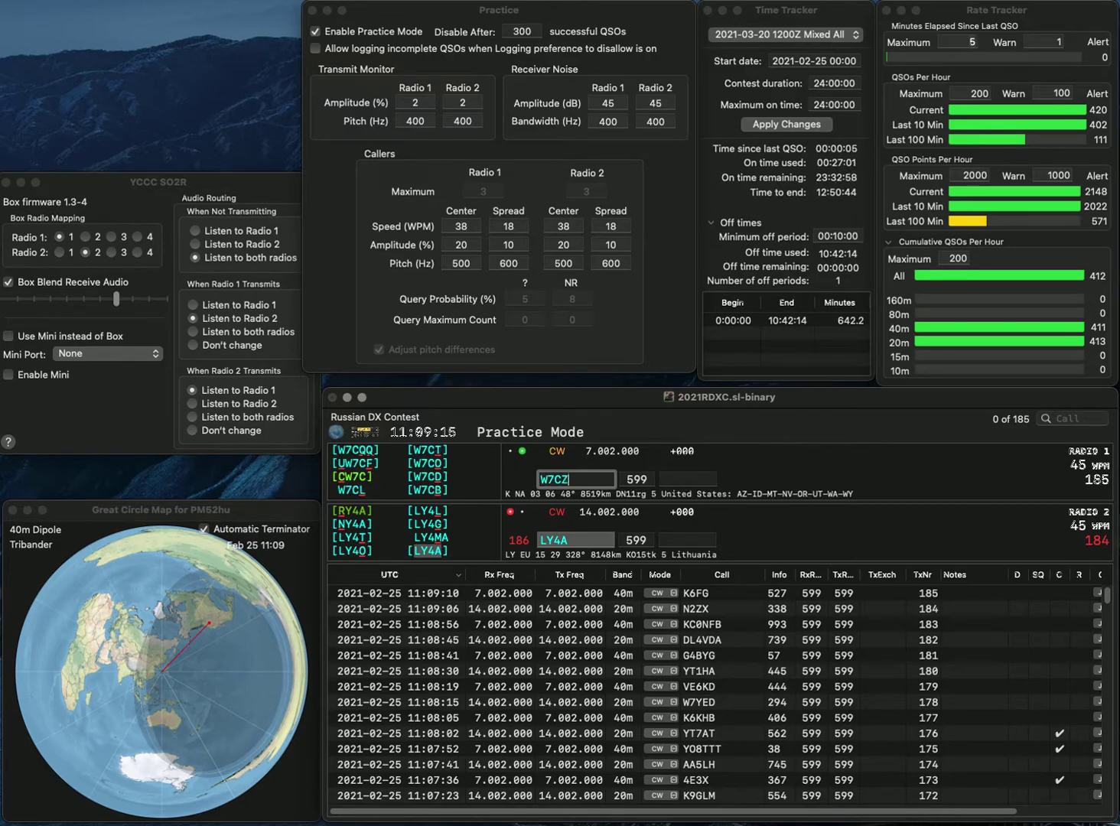
{"action": "key", "text": "Return"}
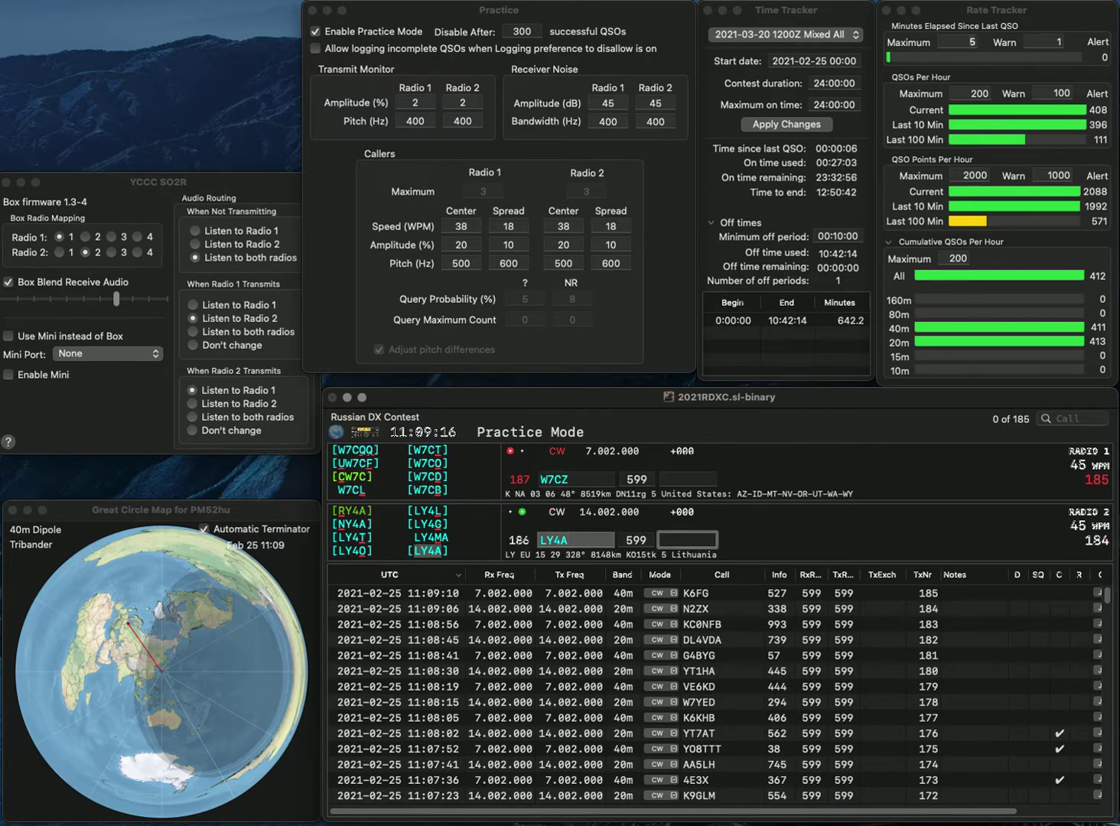
{"action": "type", "text": "355"}
{"action": "key", "text": "Return"}
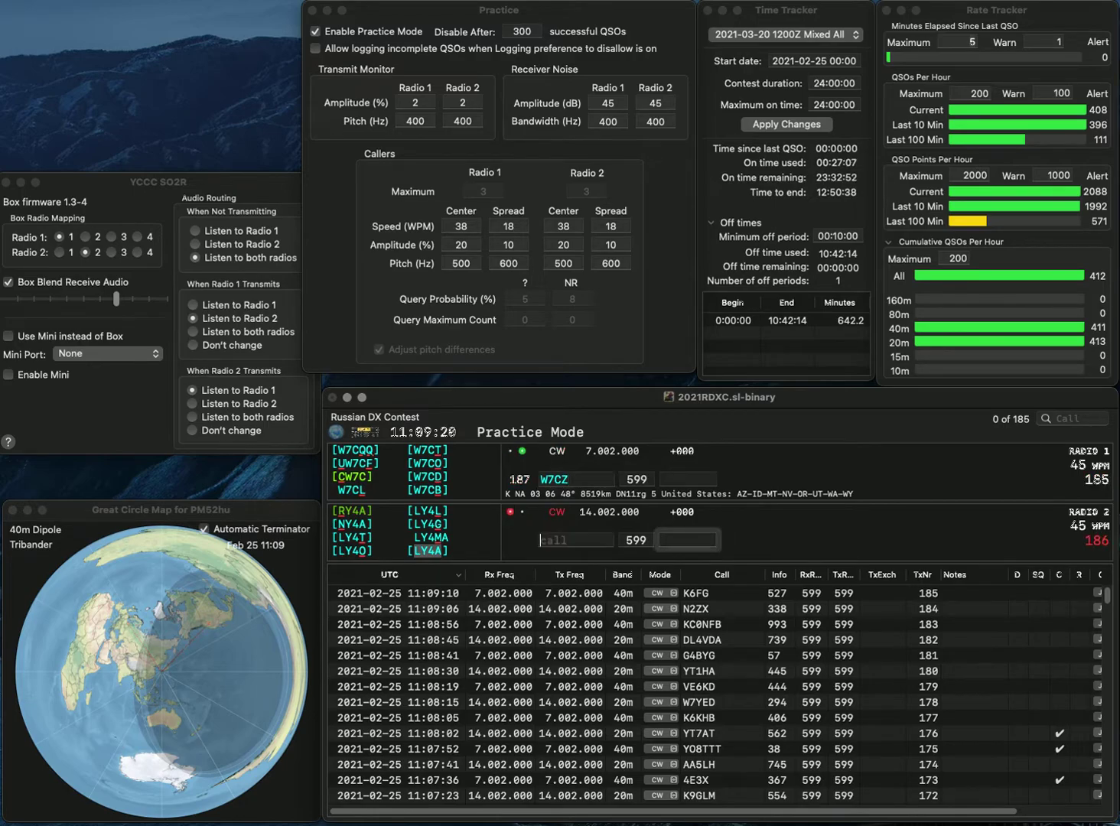
{"action": "key", "text": "BackSpace"}
{"action": "type", "text": "Z"}
{"action": "key", "text": "BackSpace"}
{"action": "key", "text": "BackSpace"}
{"action": "type", "text": "Z6"}
{"action": "key", "text": "Return"}
{"action": "left_click", "coordinate": [575, 540]}
{"action": "type", "text": "WB"}
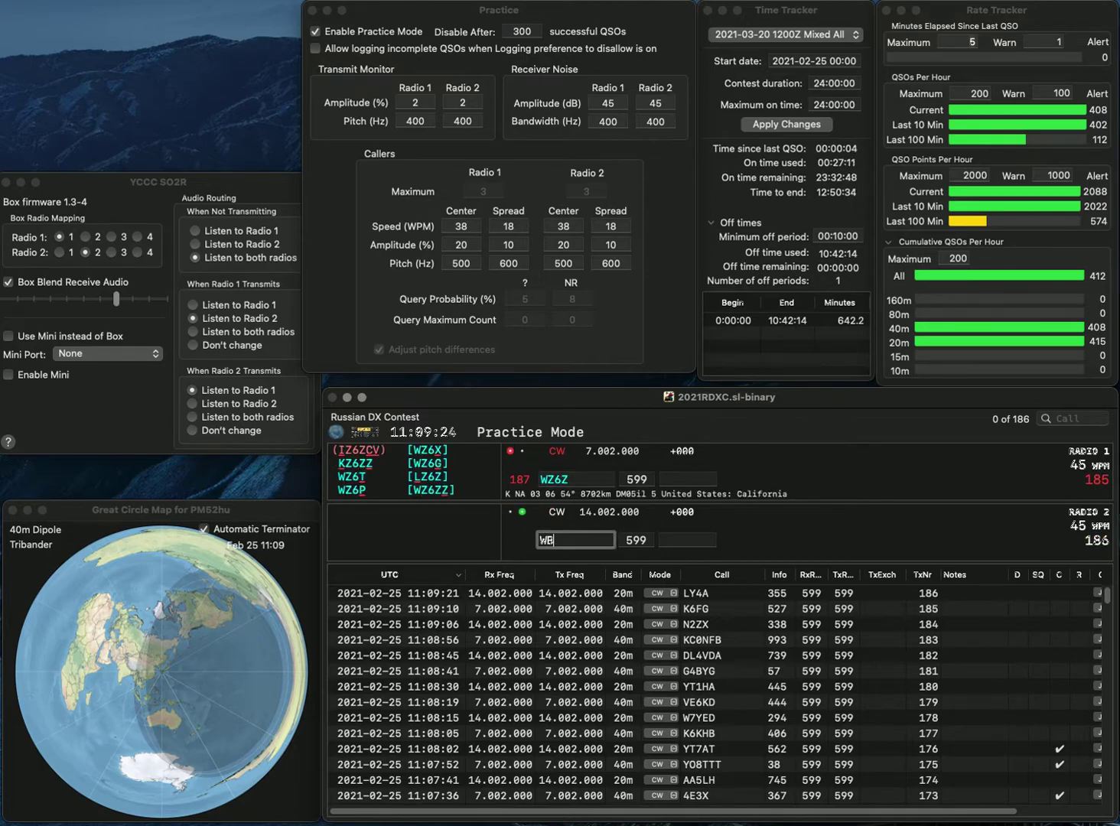
{"action": "type", "text": "2QJ"}
{"action": "key", "text": "Return"}
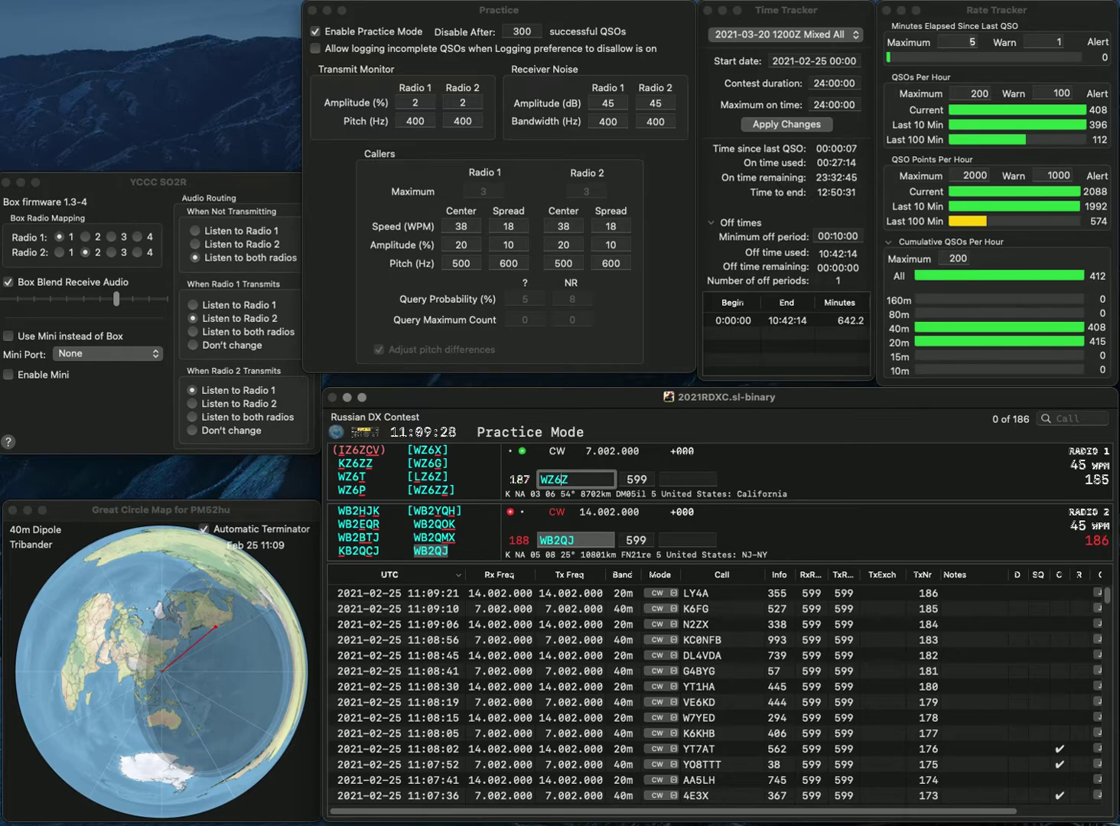
{"action": "key", "text": "BackSpace"}
{"action": "type", "text": "G"}
{"action": "key", "text": "Return"}
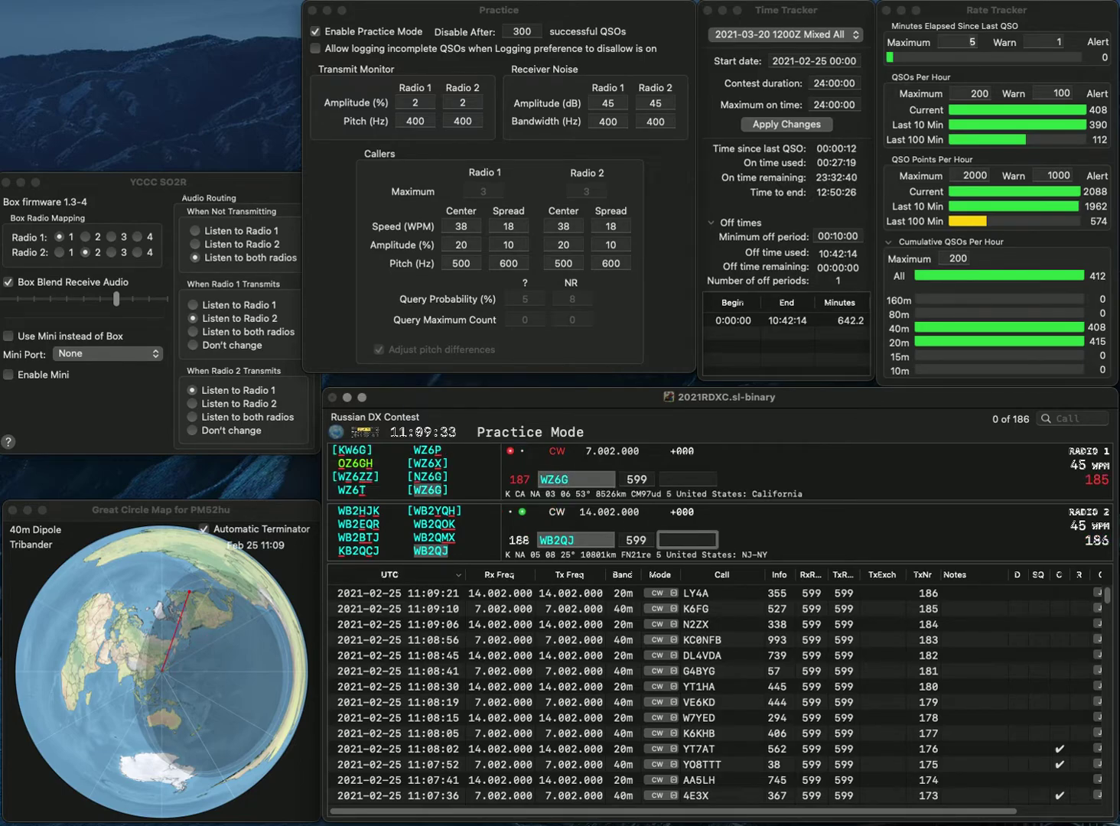
{"action": "type", "text": "802"}
{"action": "key", "text": "Return"}
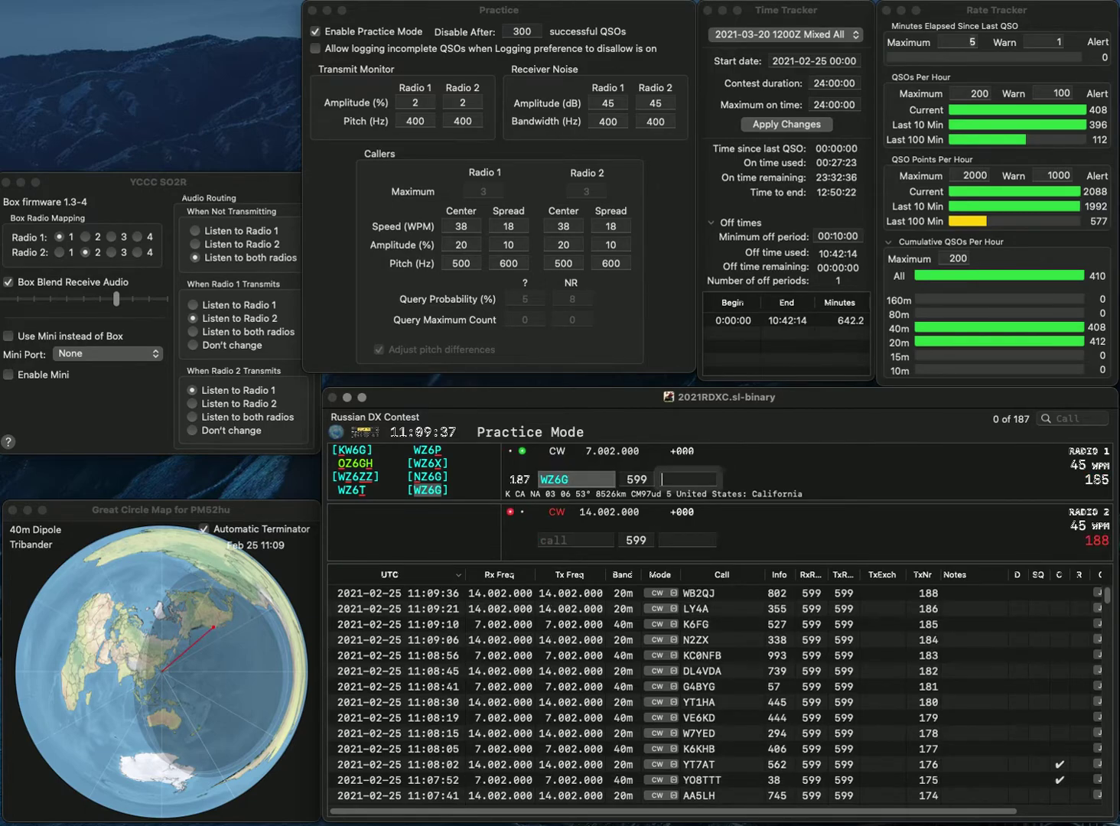
{"action": "type", "text": "958"}
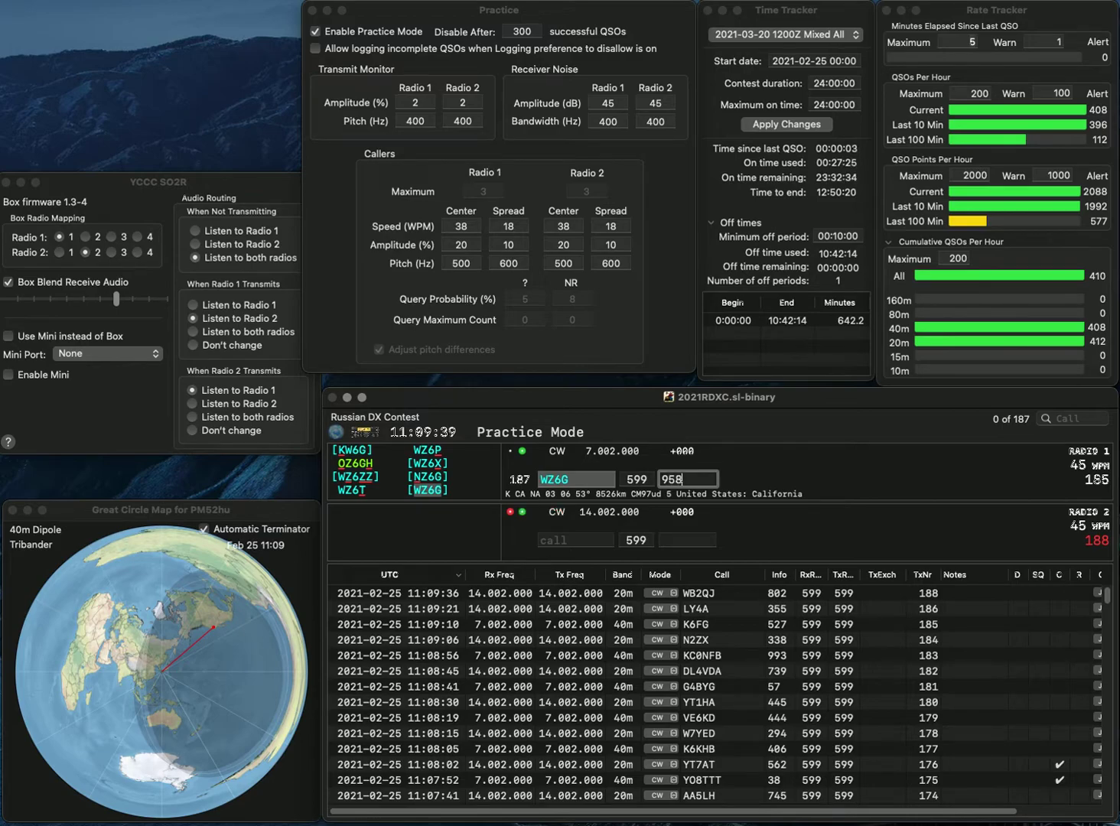
{"action": "key", "text": "Return"}
{"action": "type", "text": "1E"}
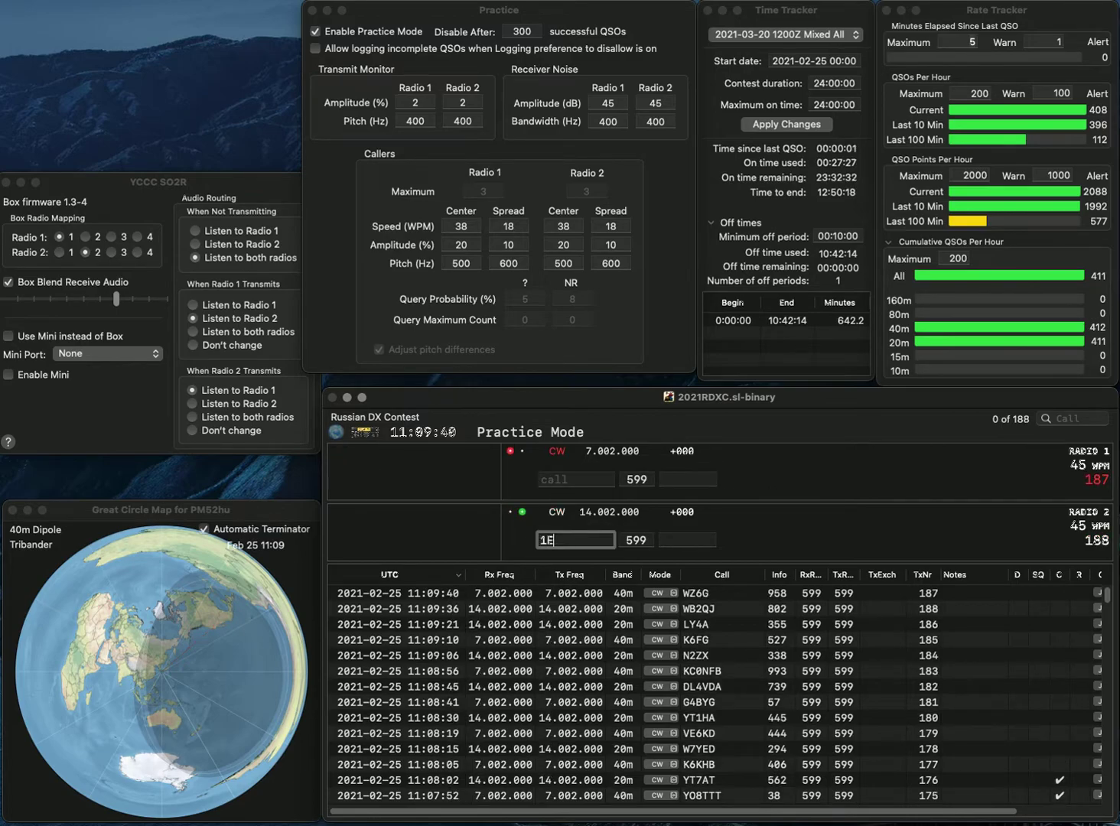
{"action": "type", "text": "XRLU1EXR"}
{"action": "key", "text": "Return"}
{"action": "type", "text": "0AGW"}
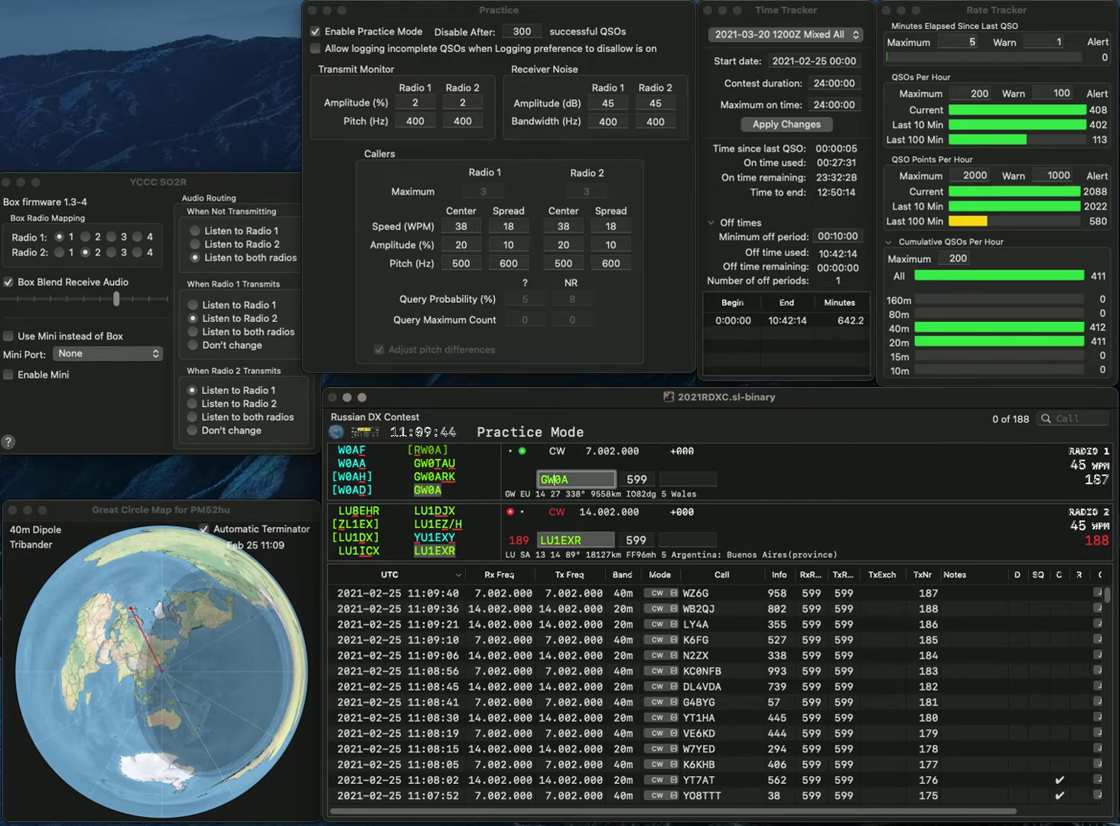
{"action": "key", "text": "Return"}
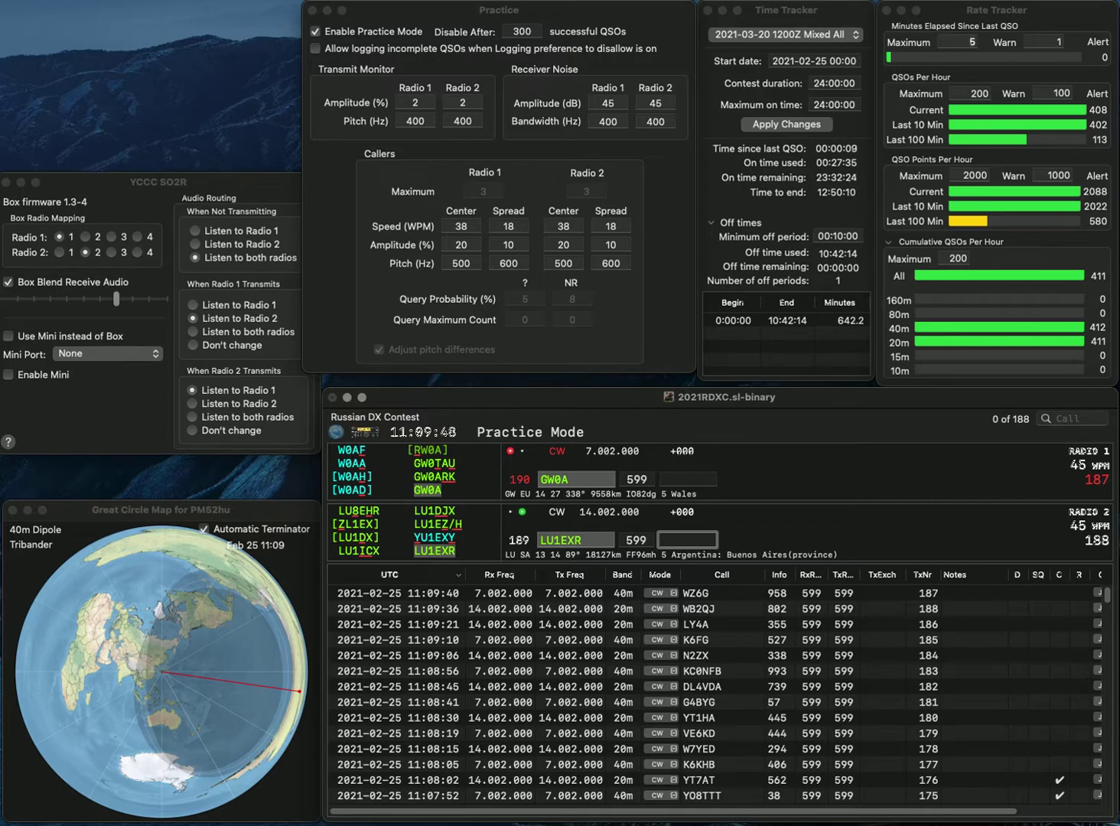
{"action": "type", "text": "434"}
{"action": "key", "text": "Return"}
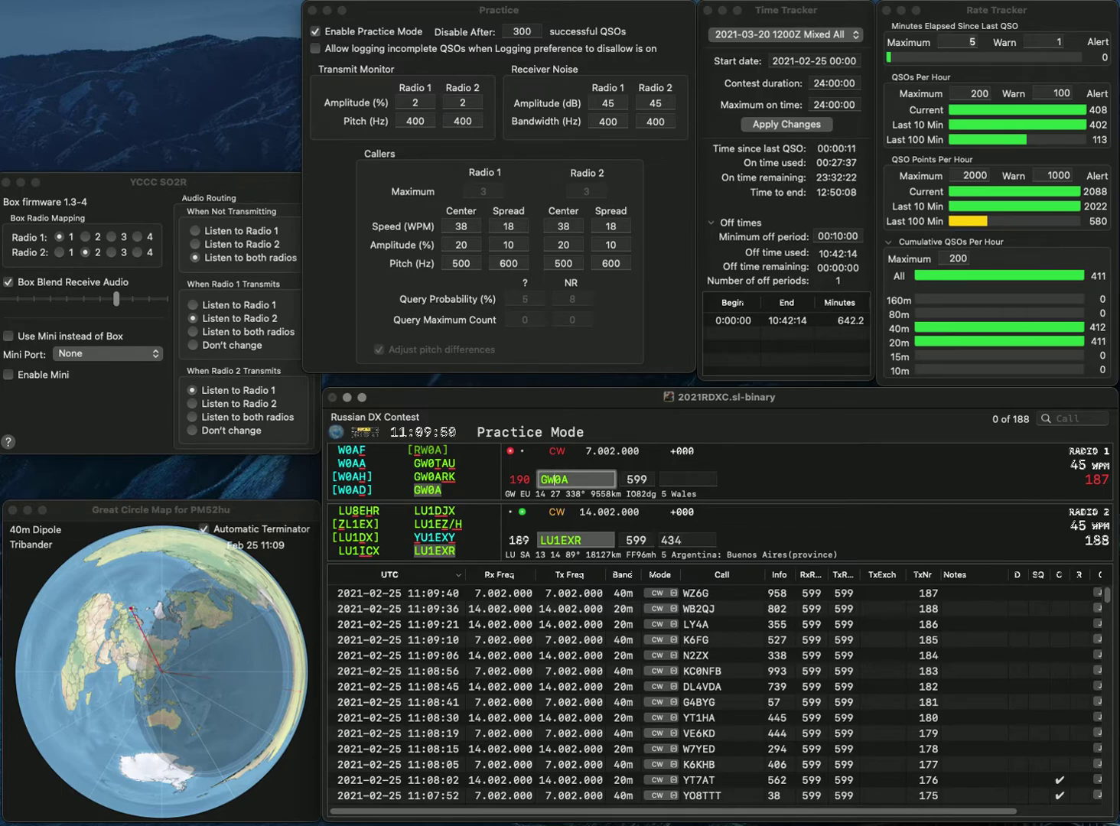
{"action": "type", "text": "56"}
{"action": "key", "text": "Return"}
{"action": "type", "text": "OE4X"}
{"action": "key", "text": "space"}
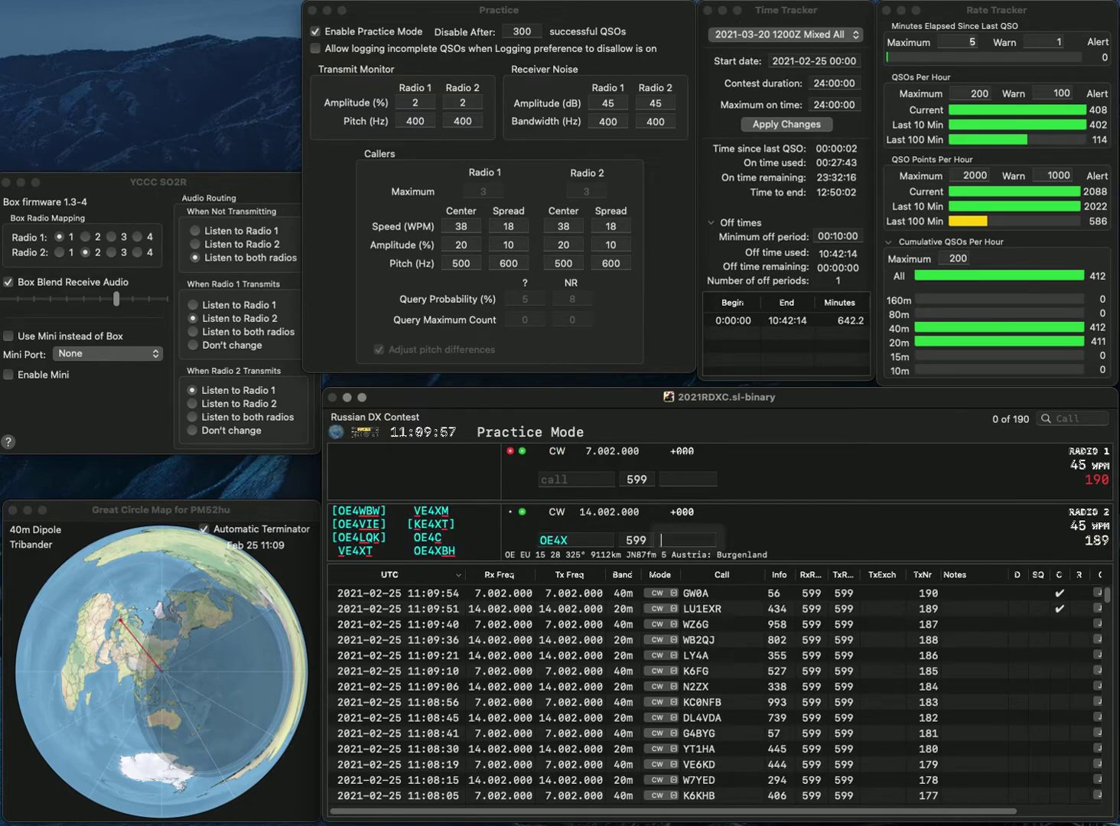
{"action": "key", "text": "space"}
{"action": "type", "text": "HB"}
{"action": "key", "text": "BackSpace"}
{"action": "key", "text": "BackSpace"}
{"action": "type", "text": "BH"}
{"action": "key", "text": "Return"}
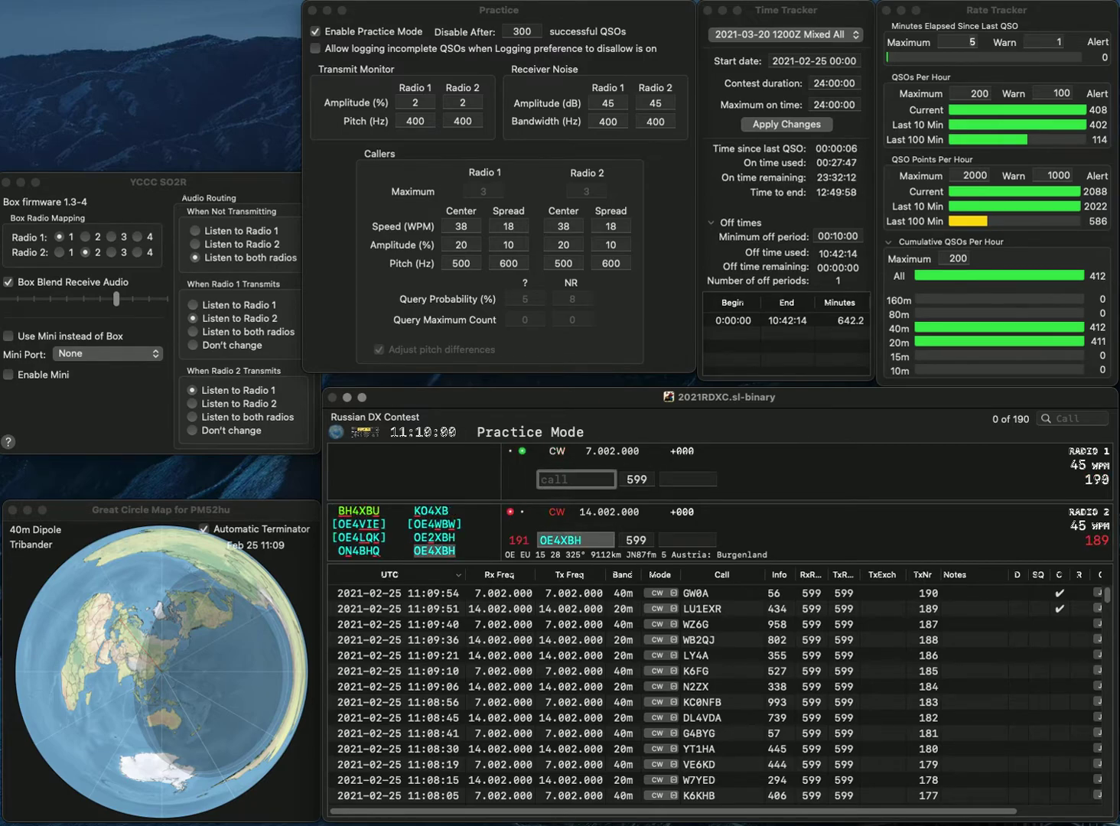
{"action": "type", "text": "E74BMN"}
{"action": "key", "text": "Return"}
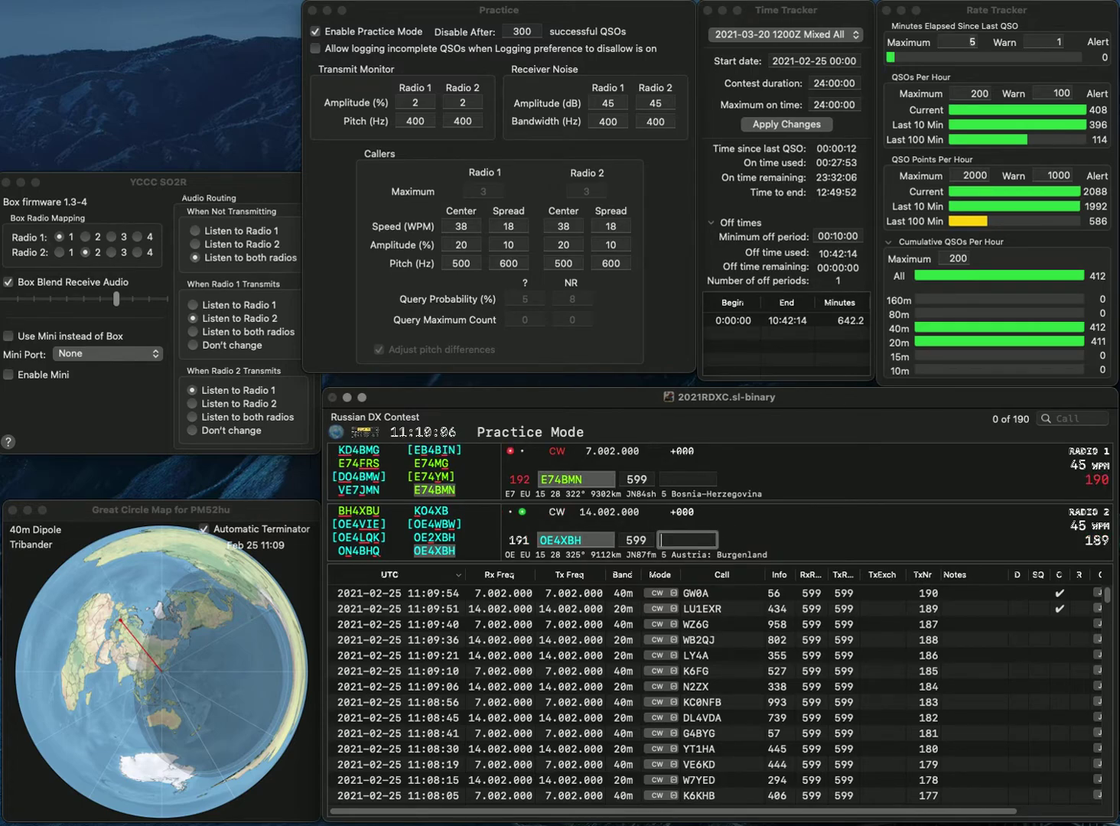
{"action": "type", "text": "409"}
{"action": "key", "text": "Return"}
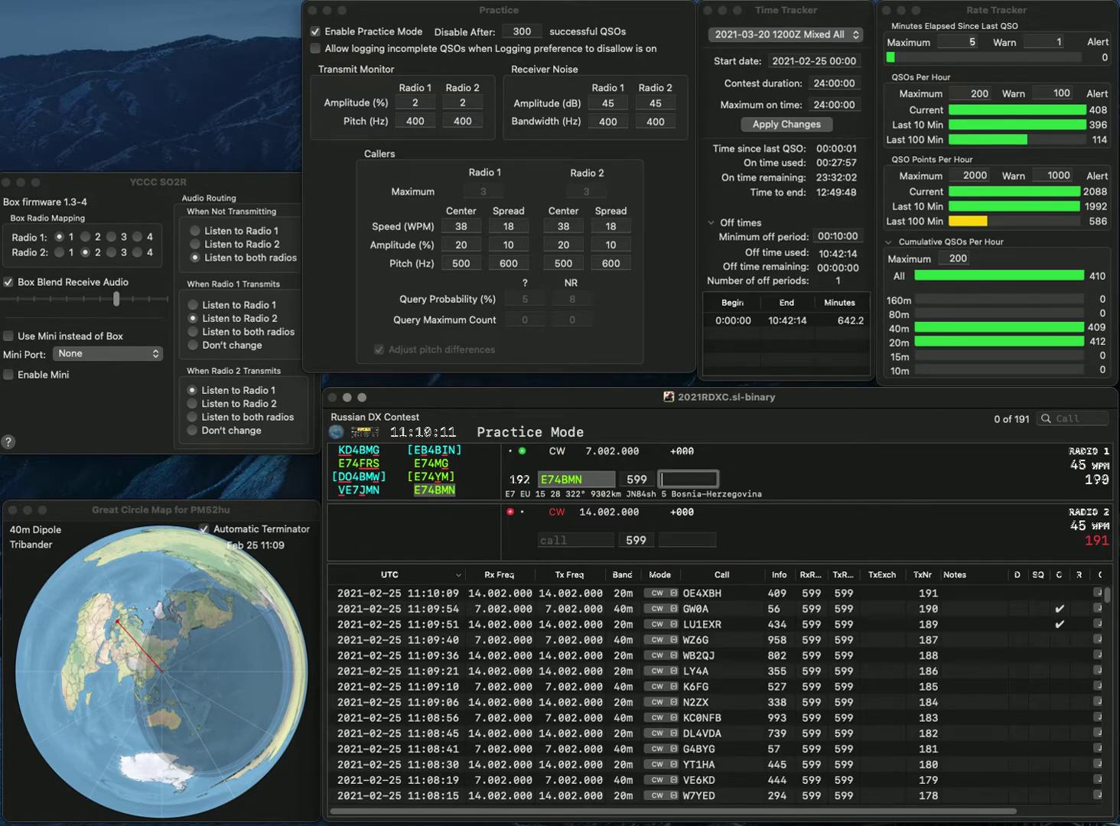
{"action": "type", "text": "563"}
{"action": "key", "text": "Return"}
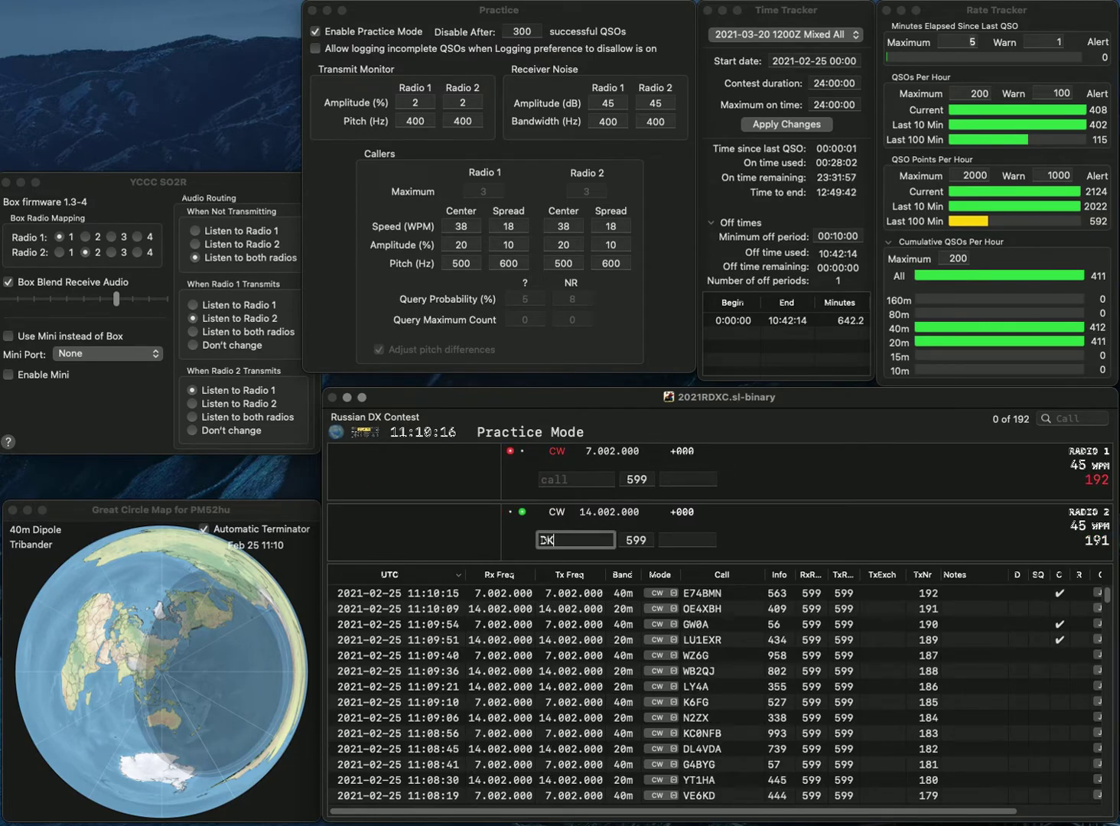
{"action": "type", "text": "DK3R"}
{"action": "key", "text": "Return"}
{"action": "type", "text": "F5"}
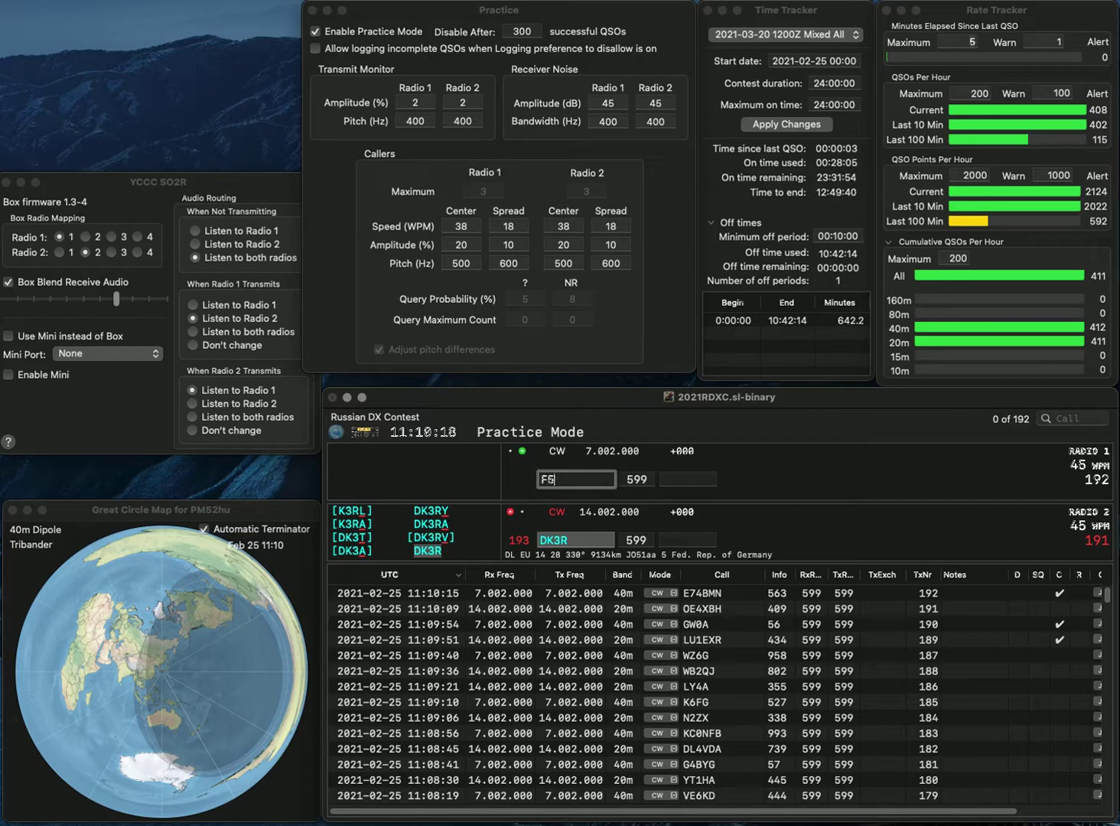
{"action": "type", "text": "HRH"}
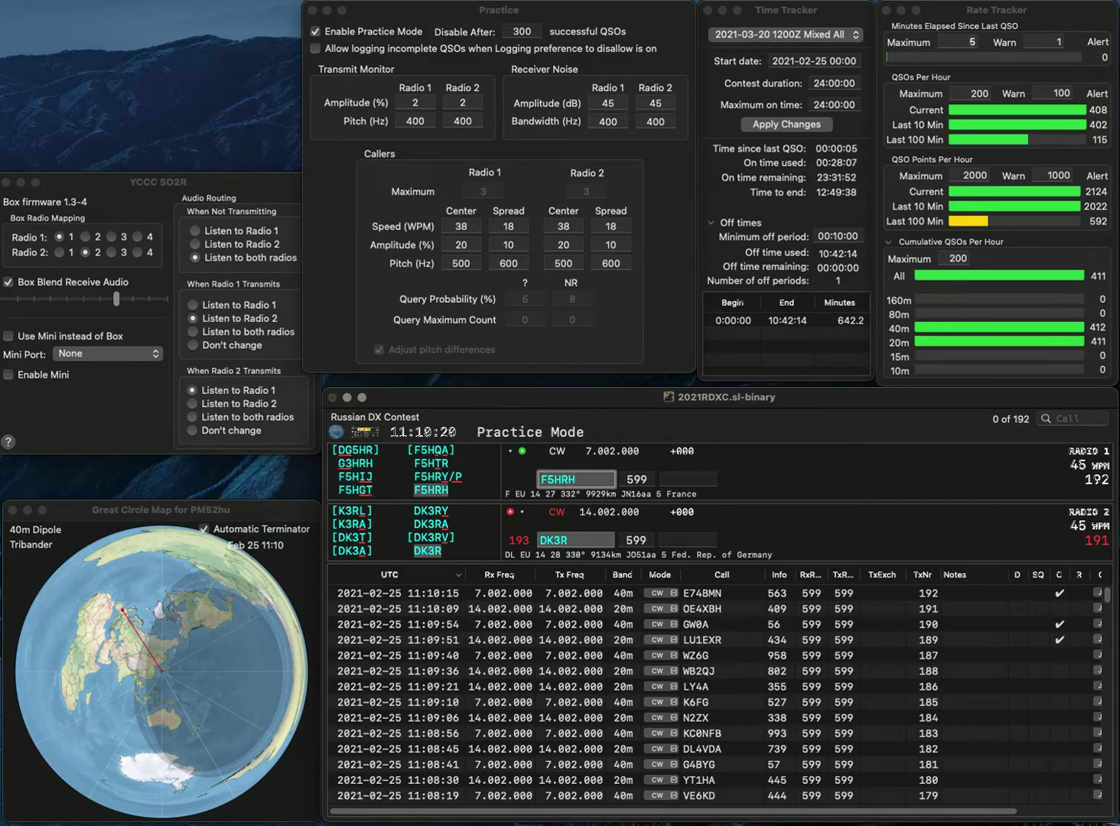
{"action": "key", "text": "Return"}
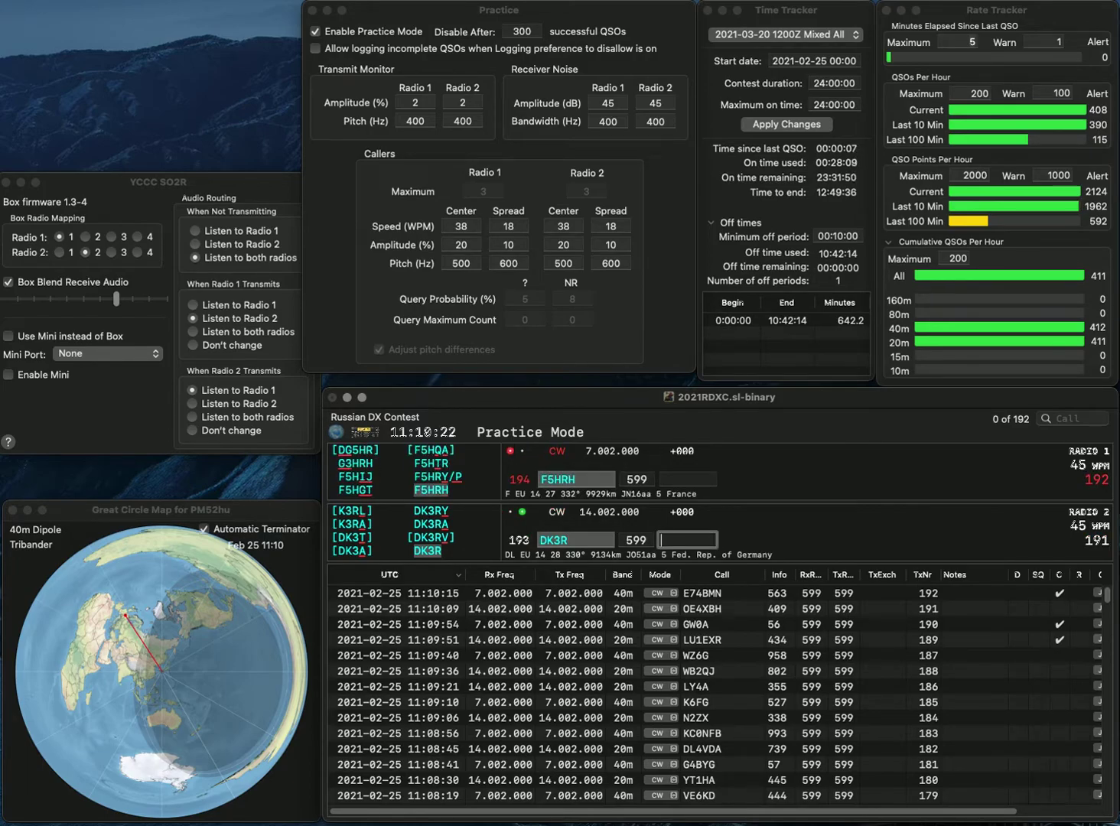
Step: Log DK3R with exchange 511 on Radio 2 and F5HRH with exchange 261 on Radio 1
{"action": "type", "text": "511"}
{"action": "key", "text": "Return"}
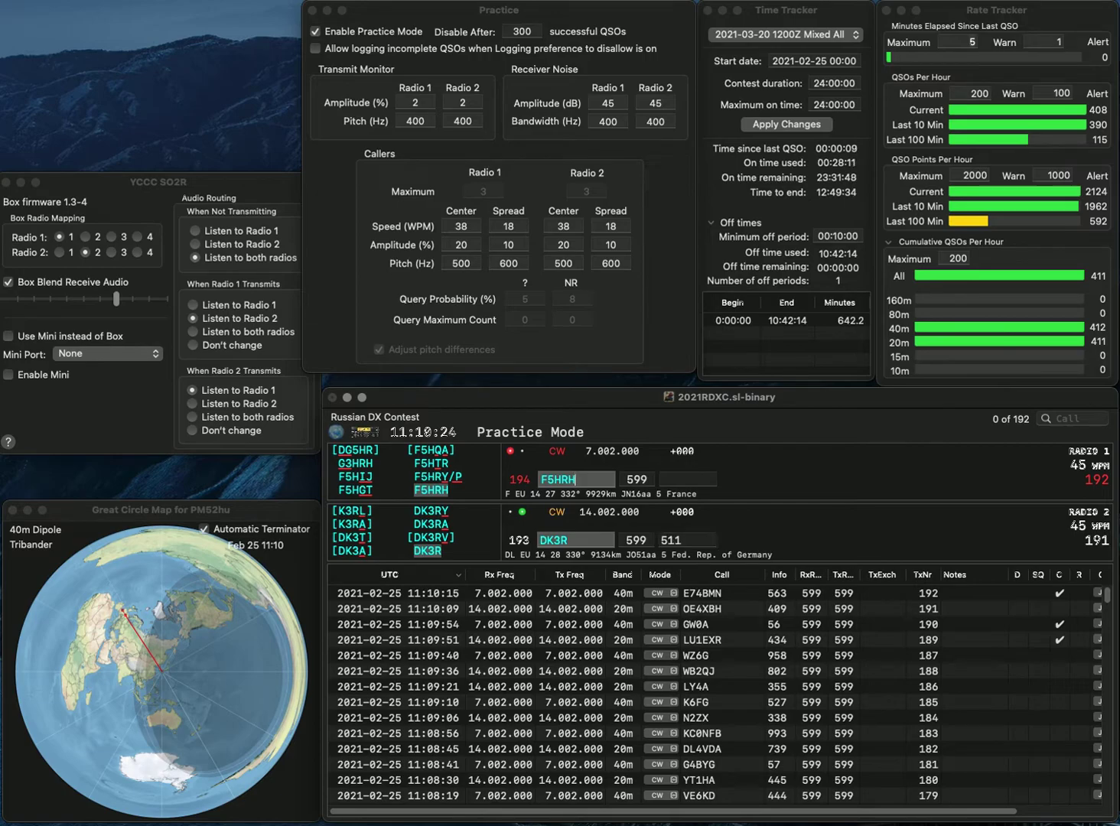
{"action": "type", "text": "261"}
{"action": "key", "text": "Return"}
{"action": "type", "text": "HF3AK"}
{"action": "key", "text": "Return"}
{"action": "type", "text": "MN"}
{"action": "type", "text": "M"}
{"action": "type", "text": "N5N"}
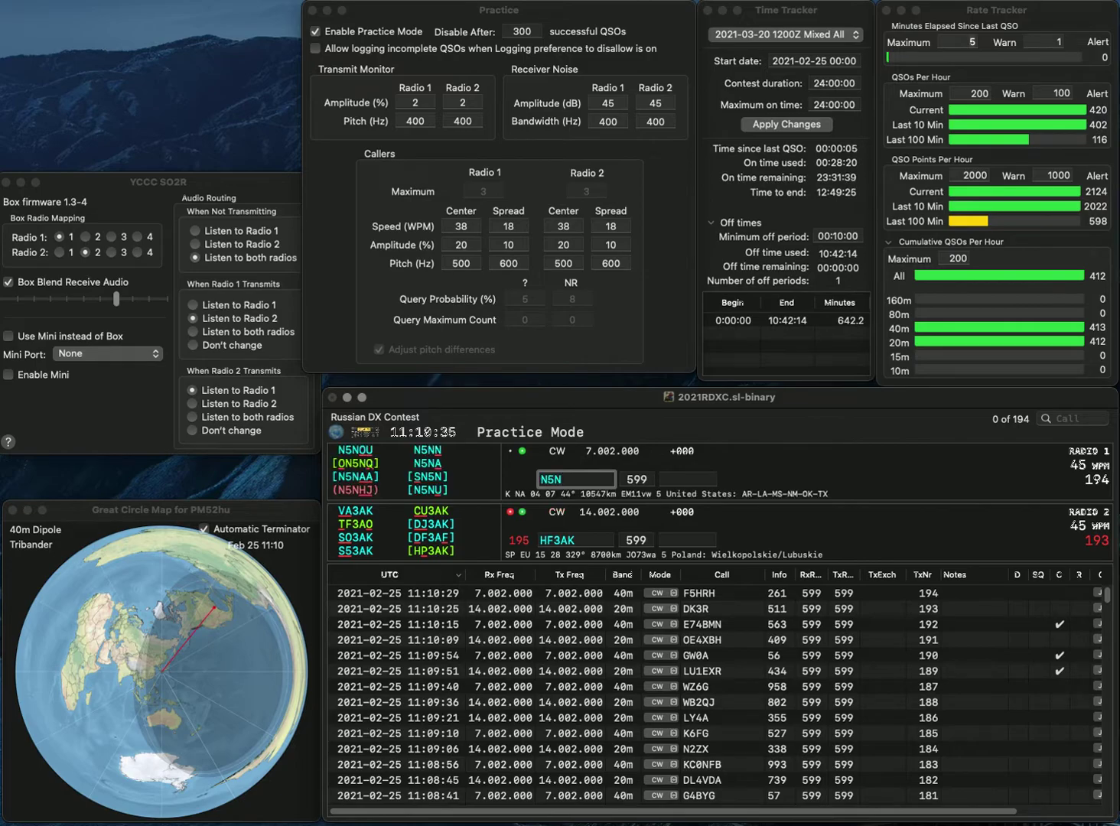
{"action": "key", "text": "Return"}
{"action": "key", "text": "Left"}
{"action": "key", "text": "Left"}
{"action": "key", "text": "Left"}
{"action": "key", "text": "Left"}
{"action": "key", "text": "BackSpace"}
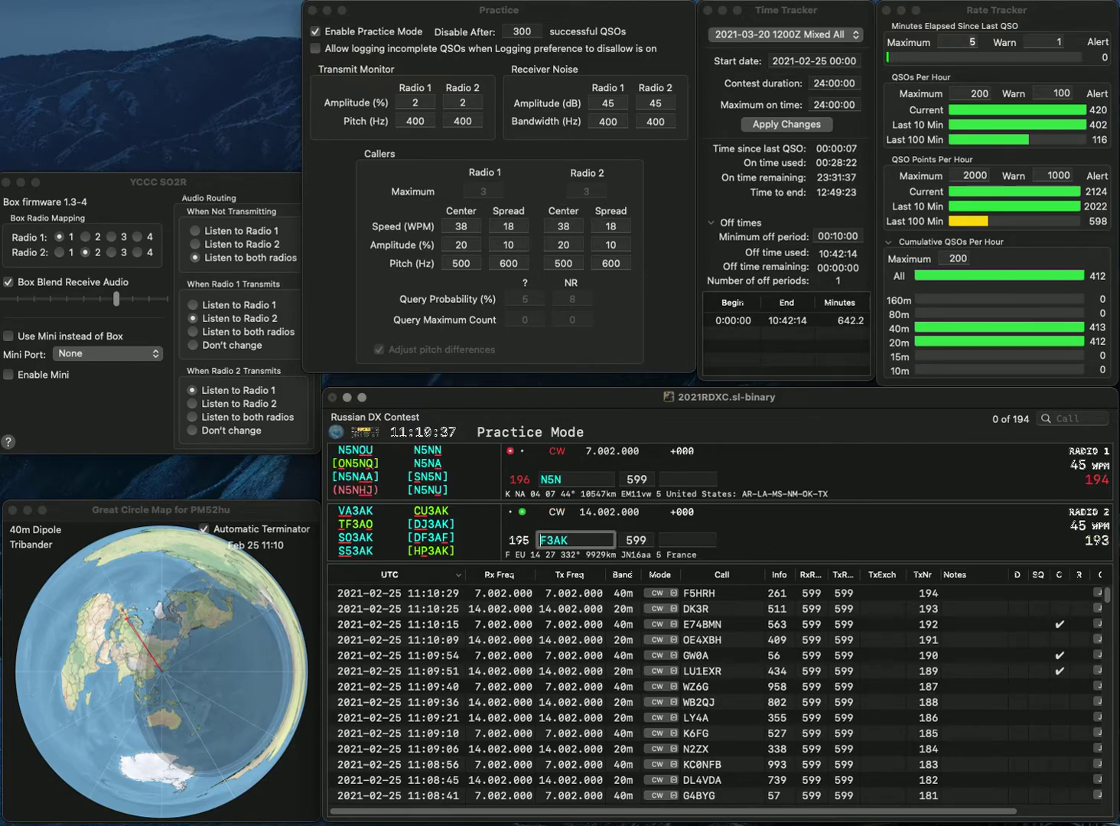
{"action": "key", "text": "Delete"}
{"action": "type", "text": "SP"}
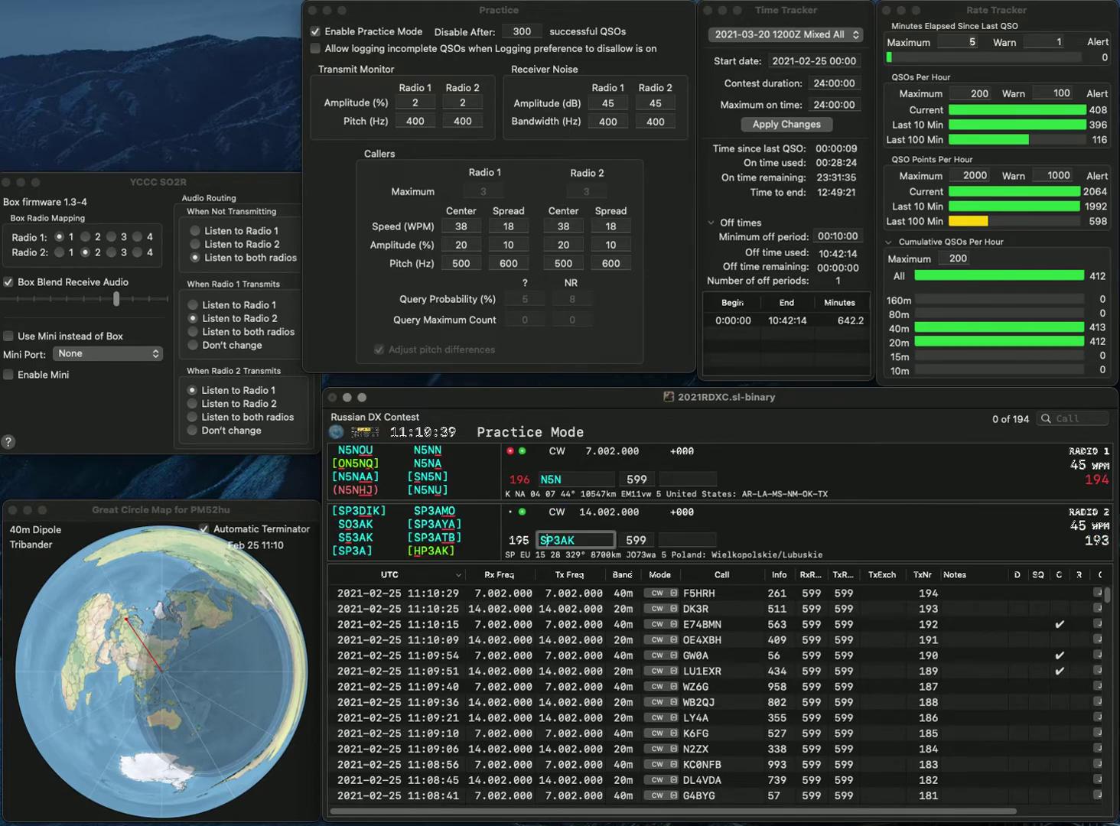
{"action": "key", "text": "Delete"}
{"action": "type", "text": "H"}
{"action": "key", "text": "Return"}
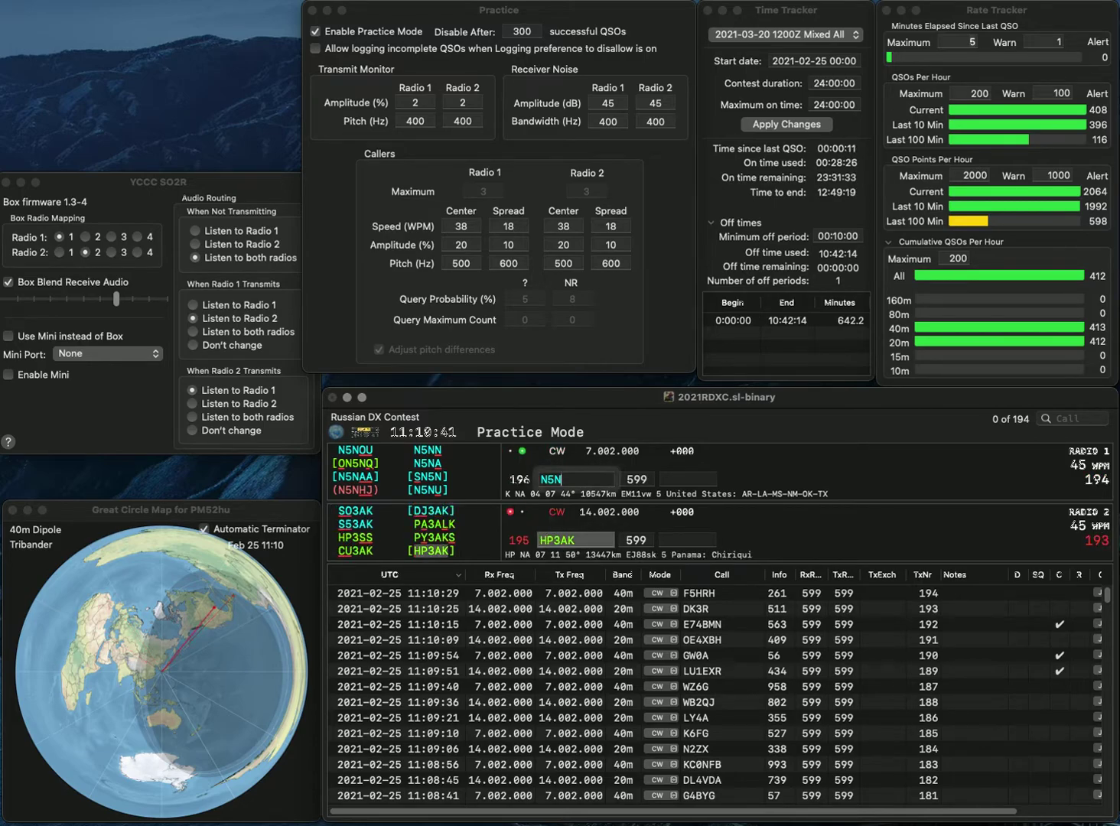
{"action": "key", "text": "BackSpace"}
{"action": "type", "text": "RMS"}
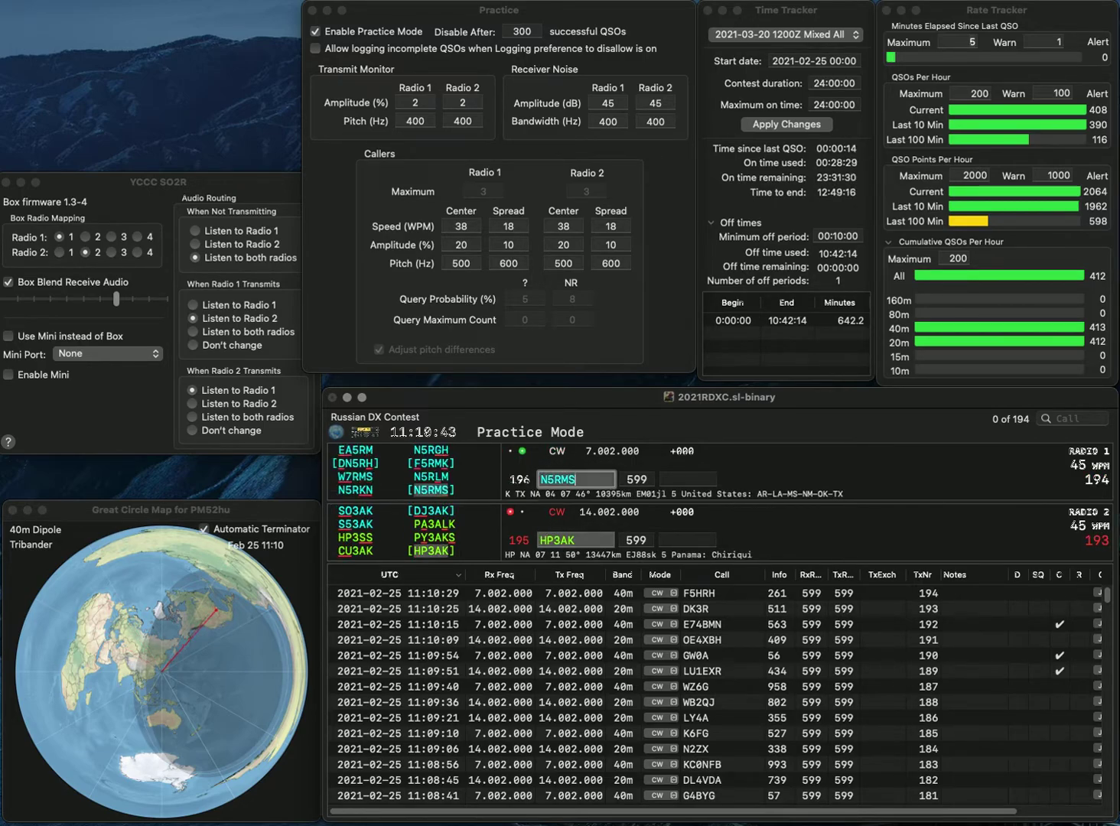
{"action": "key", "text": "Return"}
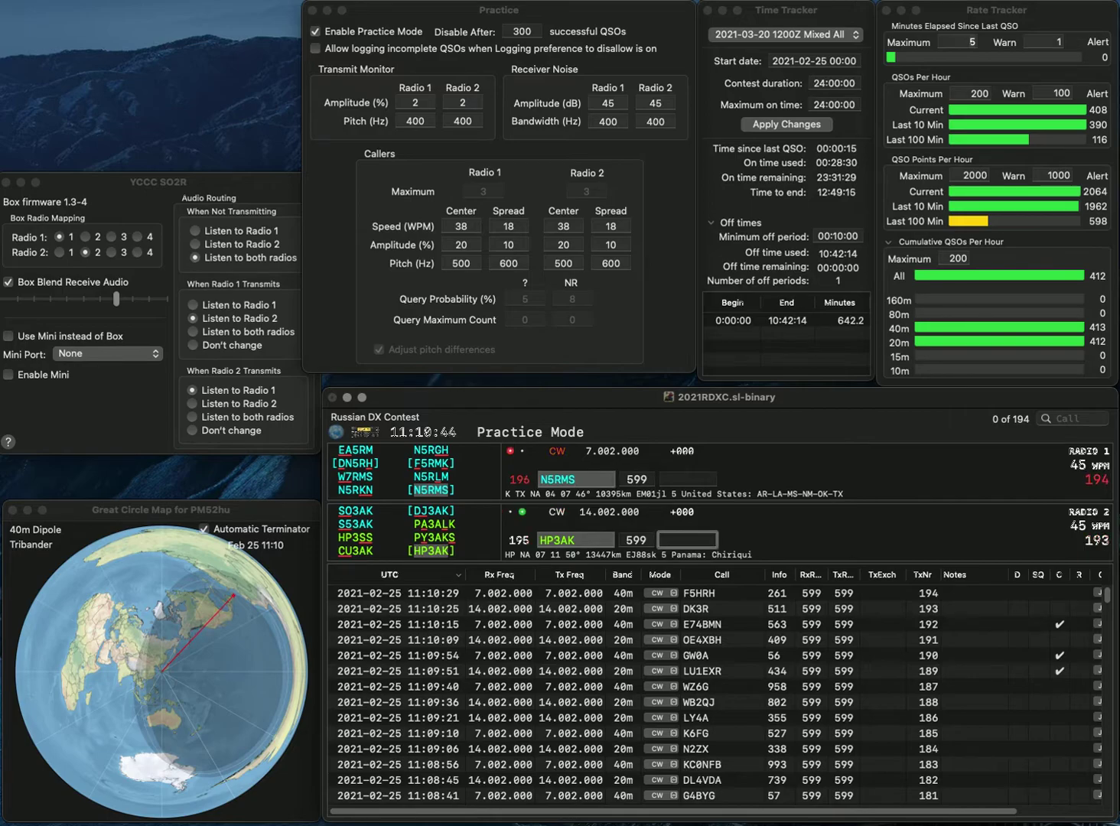
{"action": "type", "text": "271"}
{"action": "key", "text": "Return"}
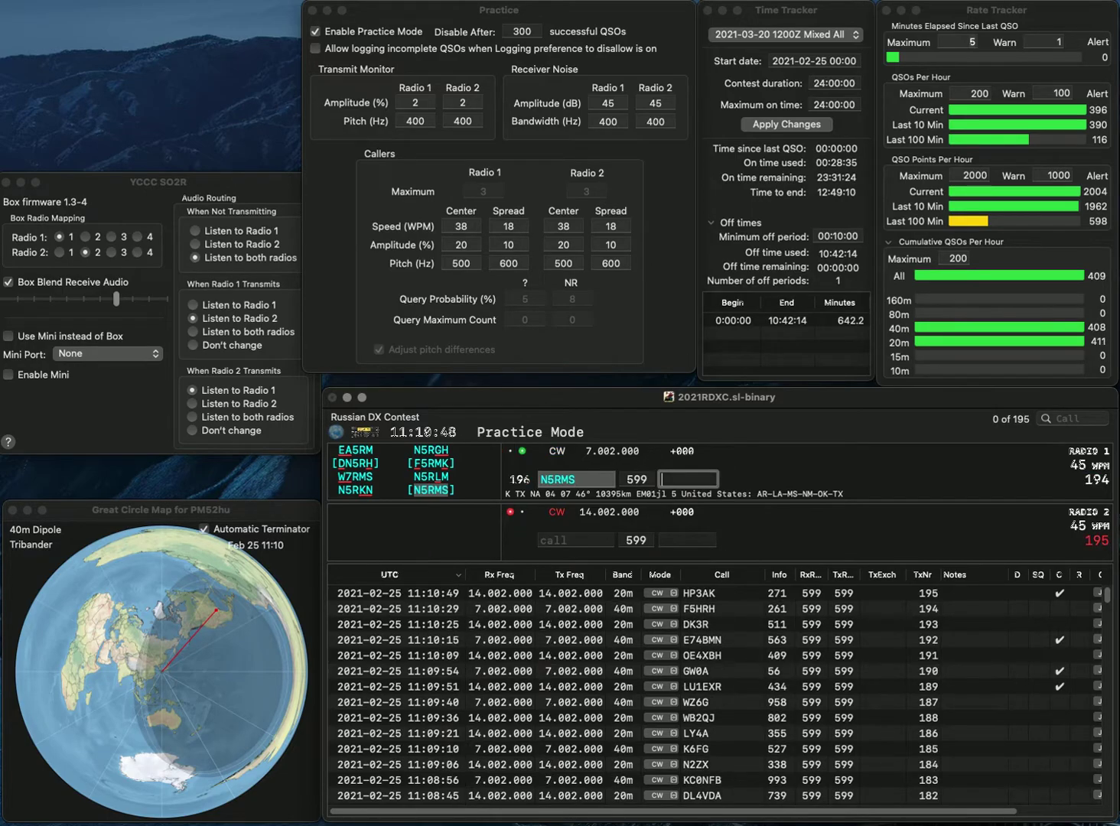
{"action": "type", "text": "19"}
{"action": "key", "text": "Return"}
Step: Answer IK0XFD on Radio 2 with the contest exchange
{"action": "type", "text": "9XFD"}
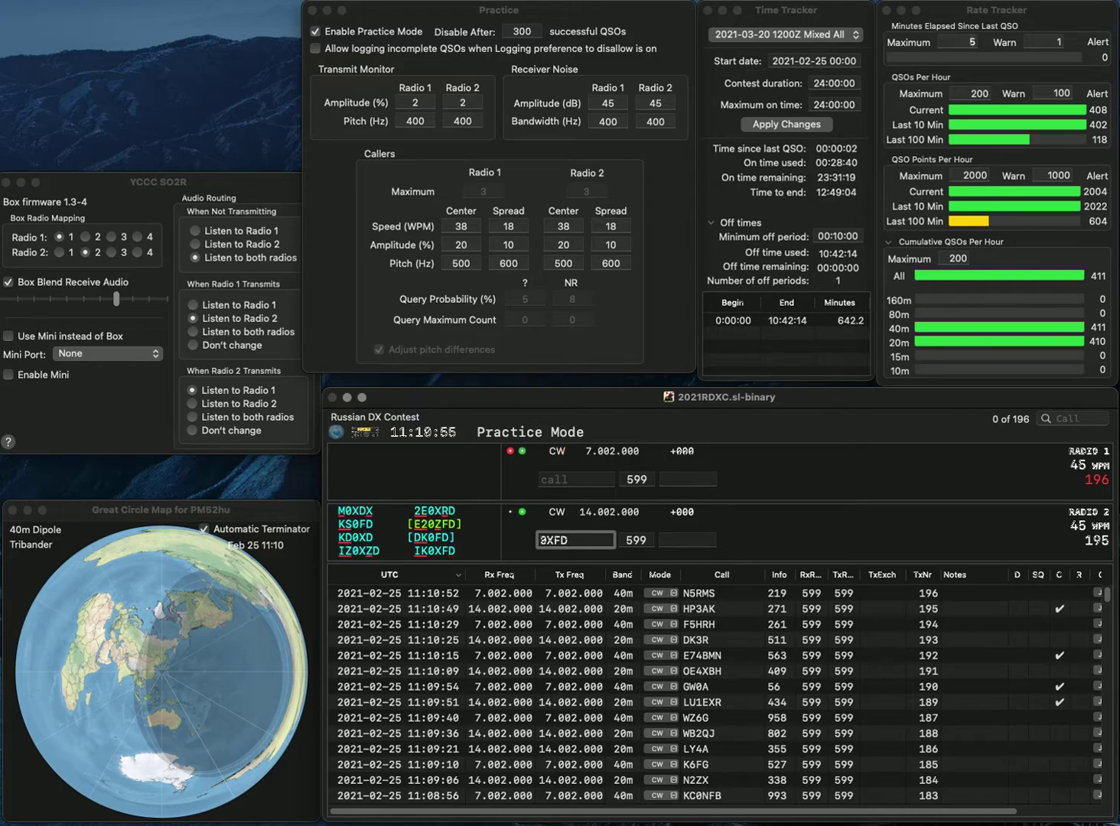
{"action": "type", "text": "IK"}
{"action": "key", "text": "Return"}
{"action": "type", "text": "C1"}
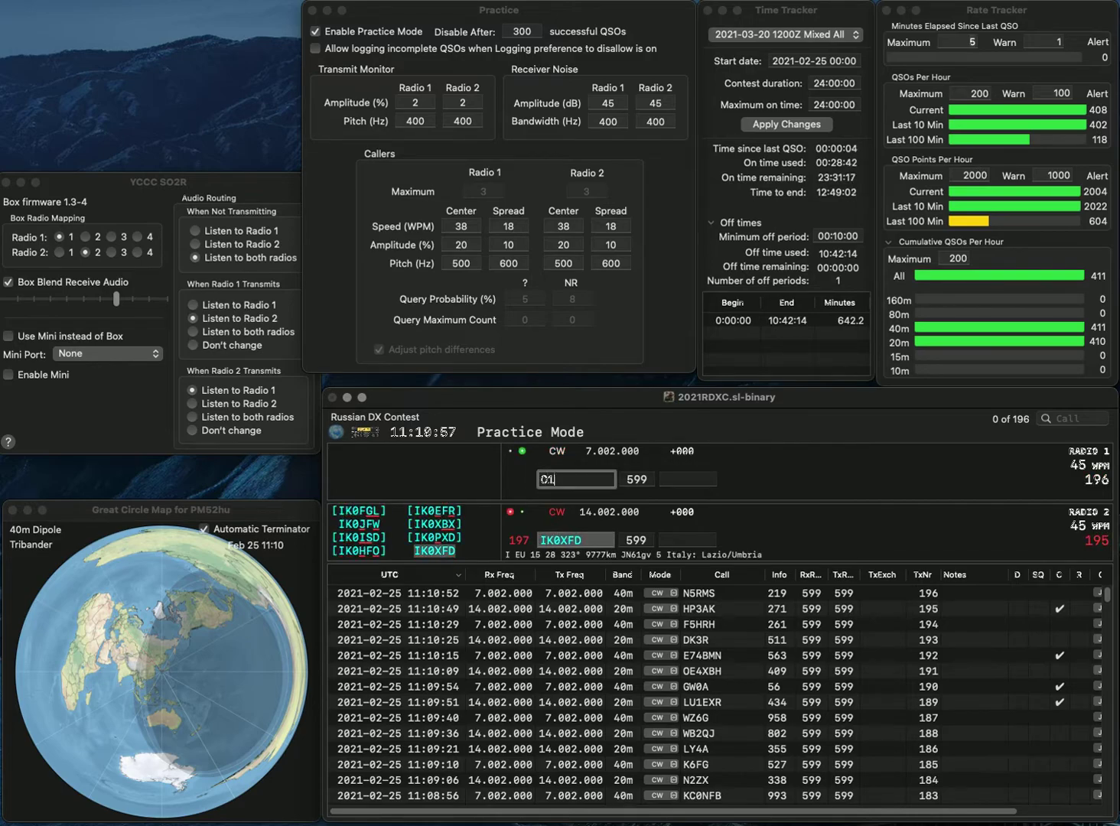
{"action": "type", "text": "PI"}
{"action": "key", "text": "Left"}
{"action": "key", "text": "Left"}
{"action": "key", "text": "Left"}
{"action": "type", "text": "K"}
{"action": "key", "text": "Return"}
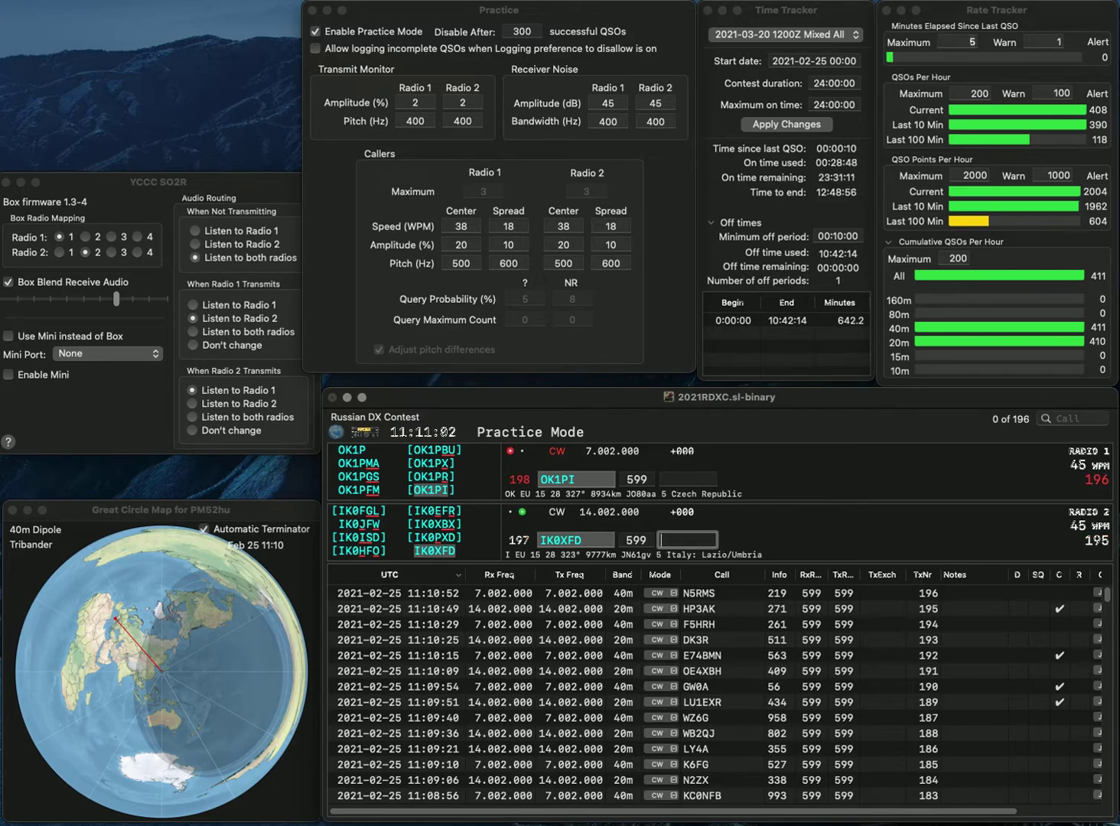
{"action": "type", "text": "93"}
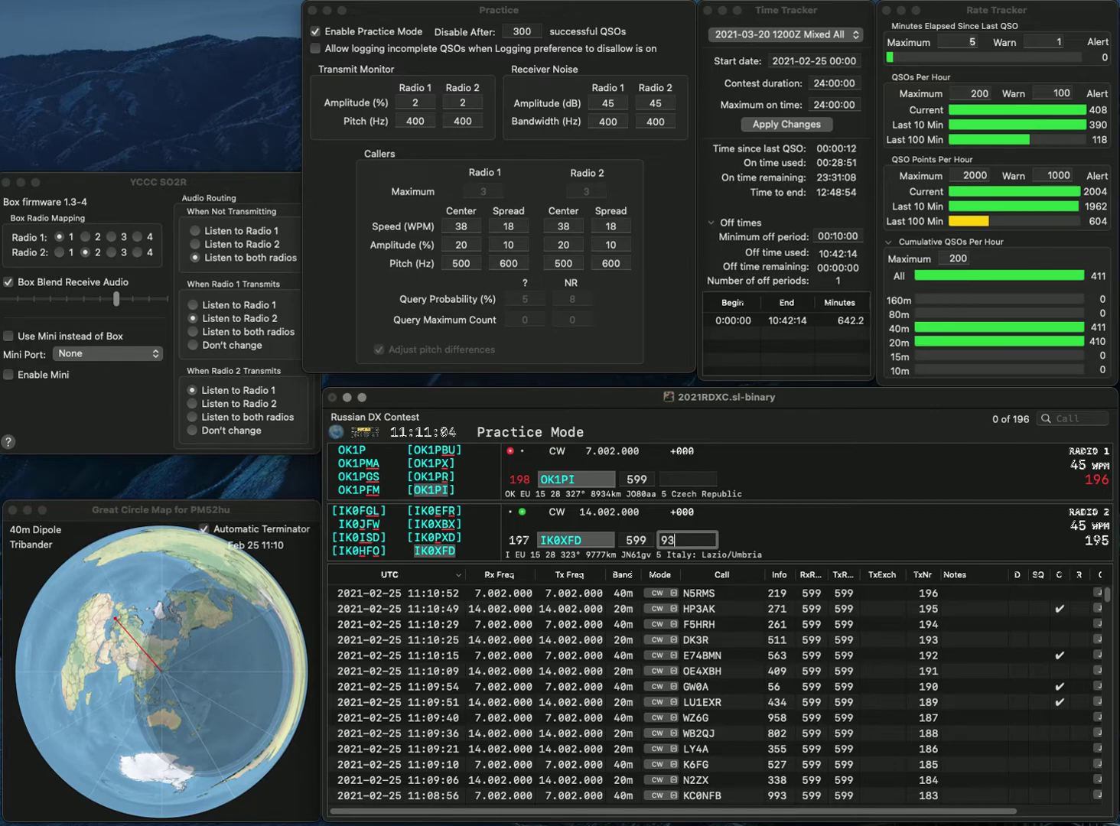
{"action": "type", "text": "1"}
{"action": "key", "text": "Return"}
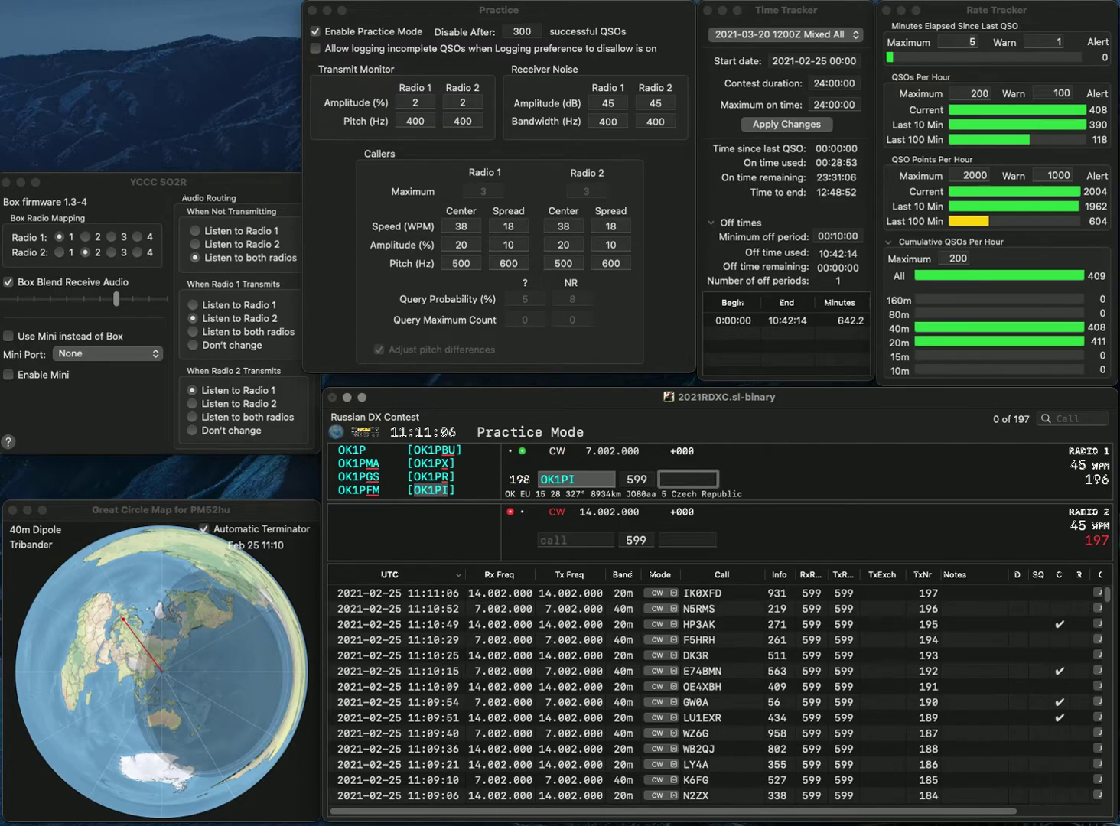
{"action": "type", "text": "666"}
{"action": "key", "text": "Return"}
{"action": "type", "text": "G3P"}
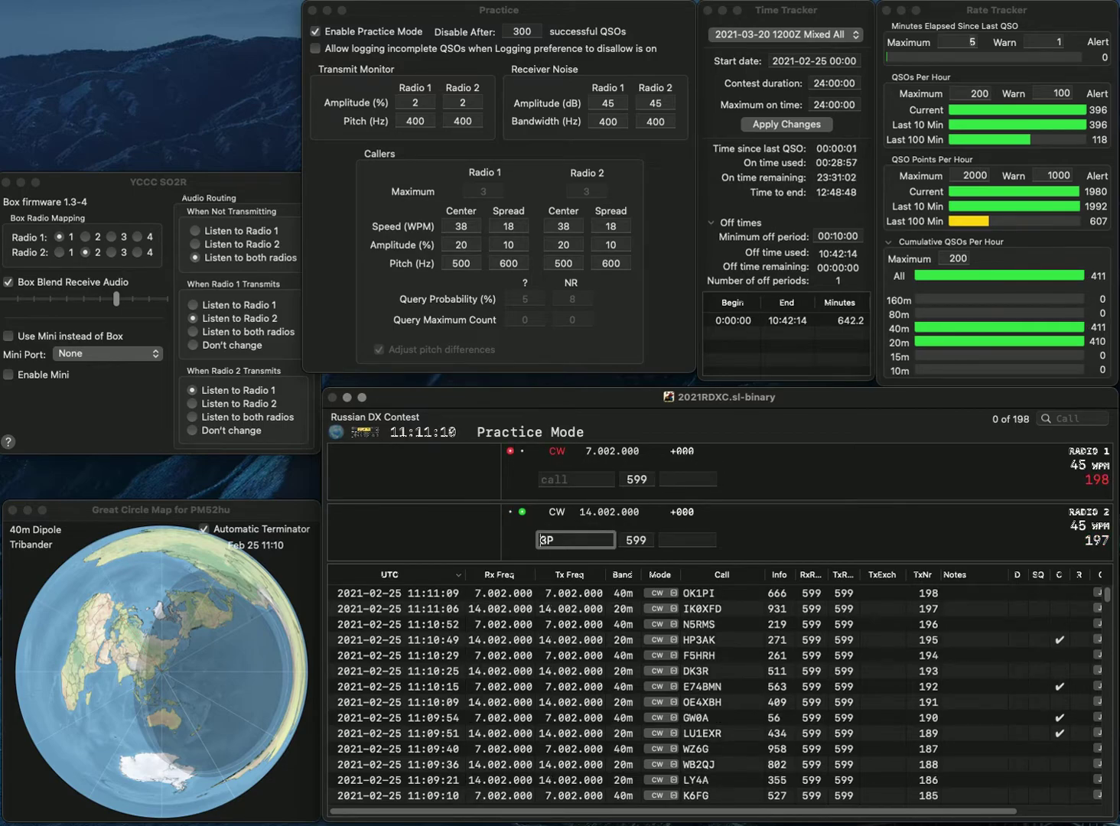
{"action": "key", "text": "Return"}
{"action": "type", "text": "VK2IM"}
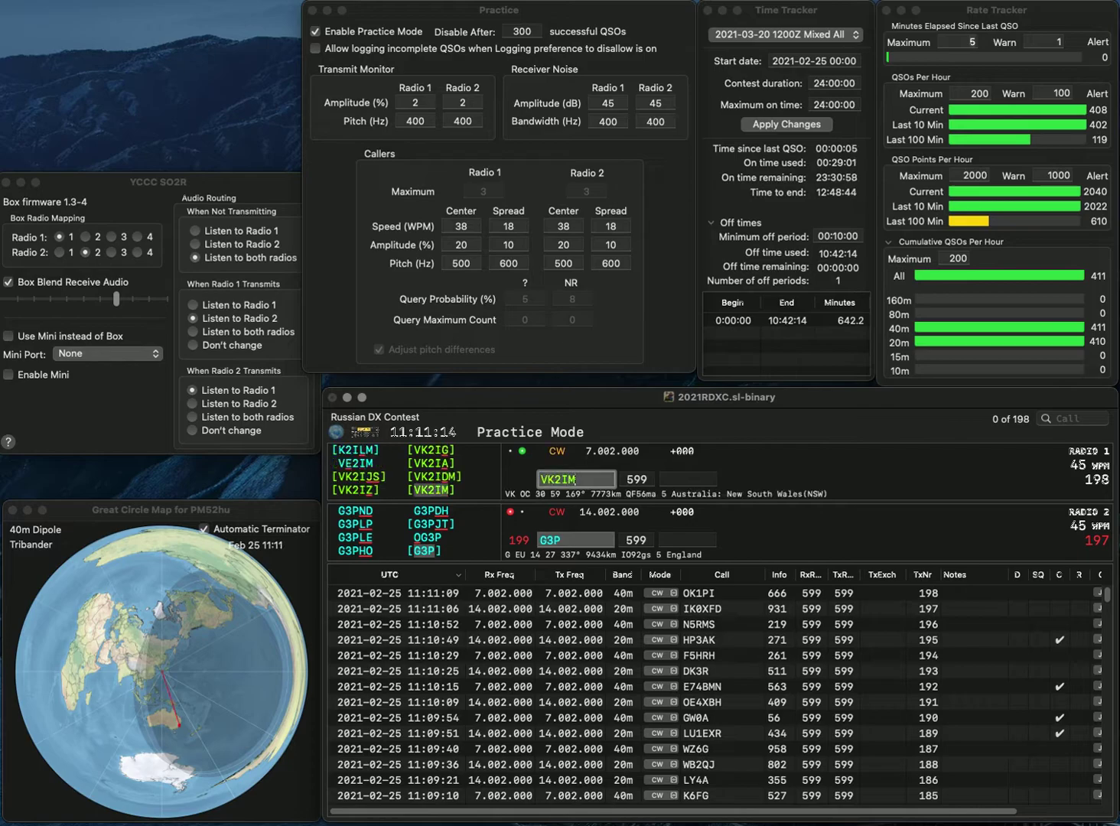
{"action": "key", "text": "Return"}
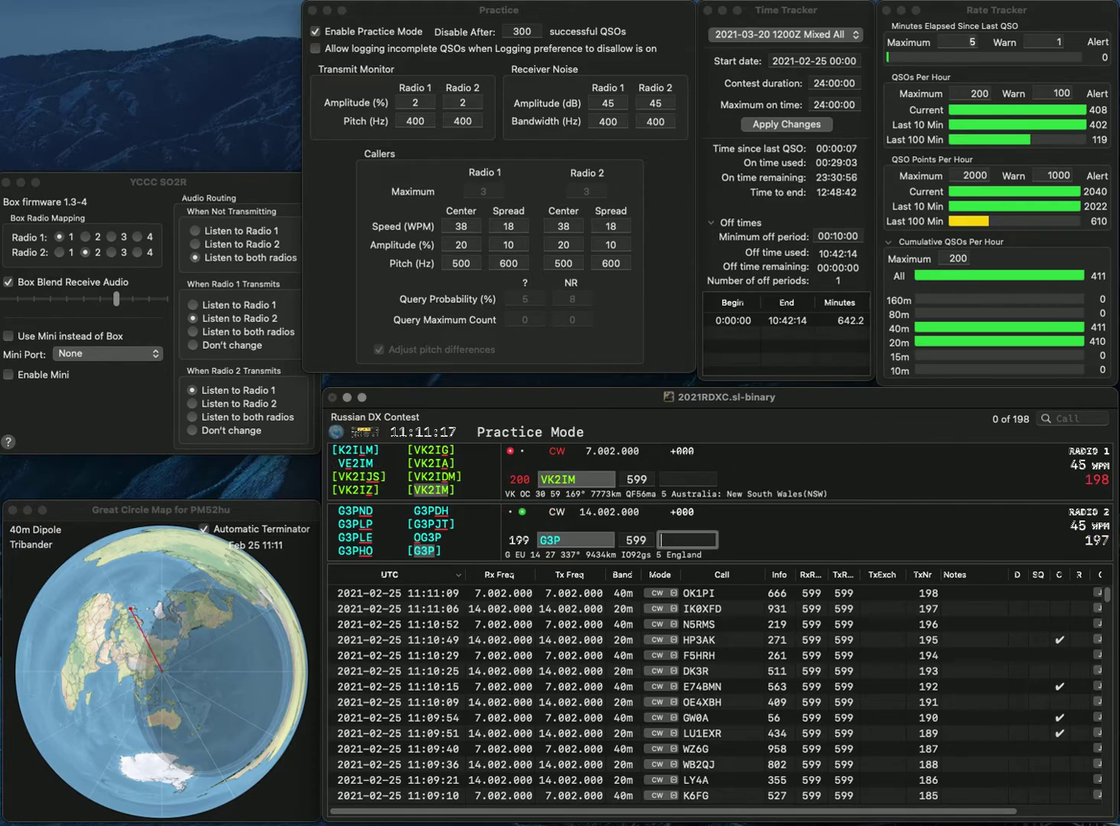
{"action": "type", "text": "973"}
{"action": "key", "text": "Return"}
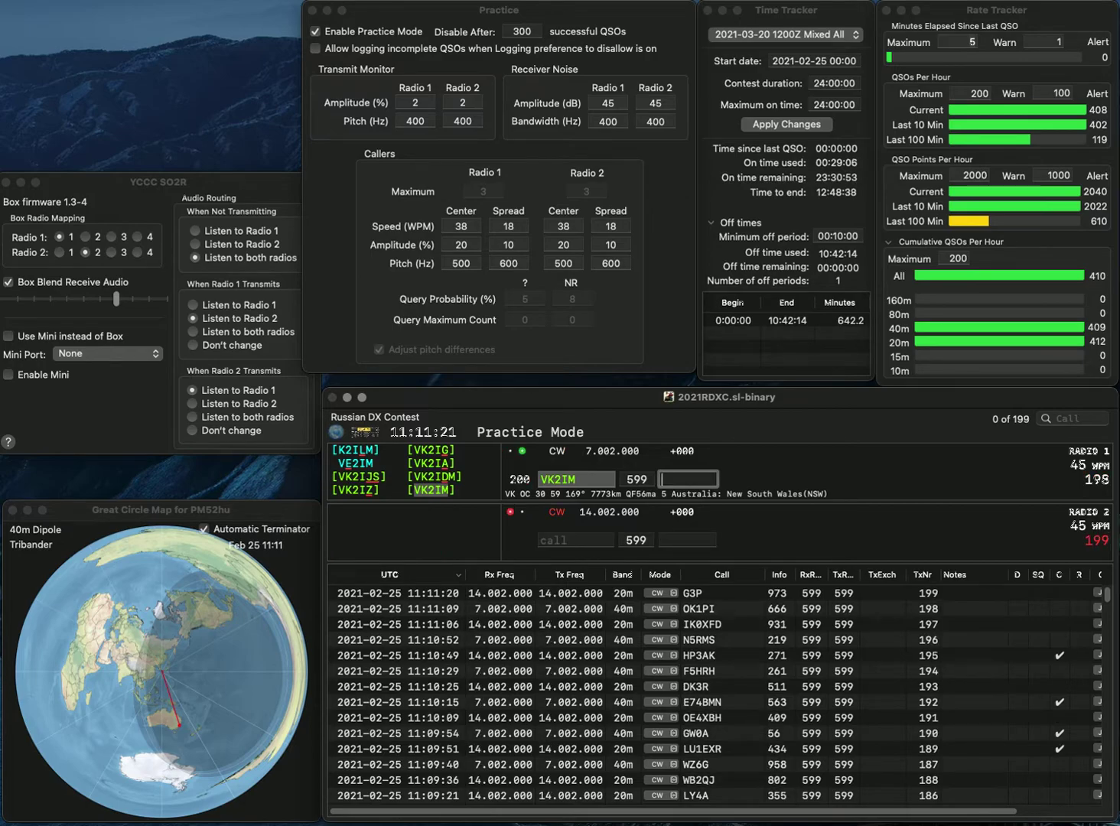
{"action": "type", "text": "365"}
{"action": "key", "text": "Return"}
{"action": "type", "text": "PI4KDH"}
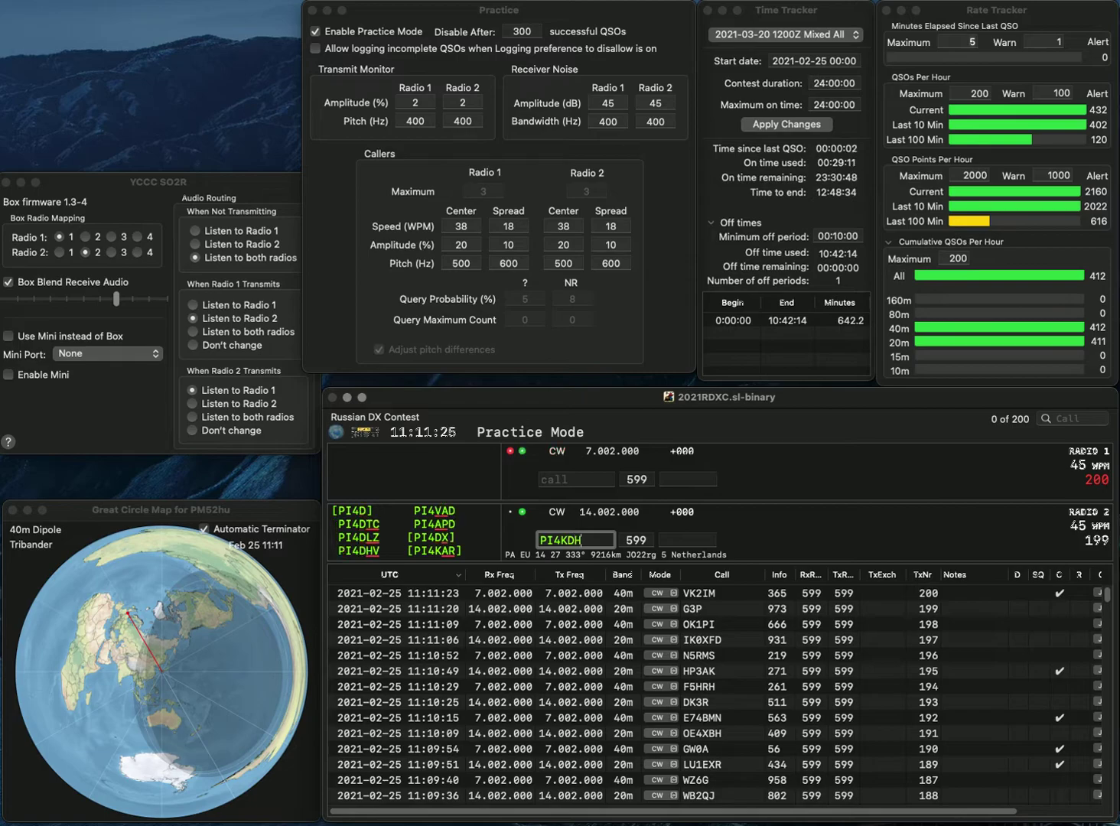
{"action": "key", "text": "Return"}
{"action": "type", "text": "KC"}
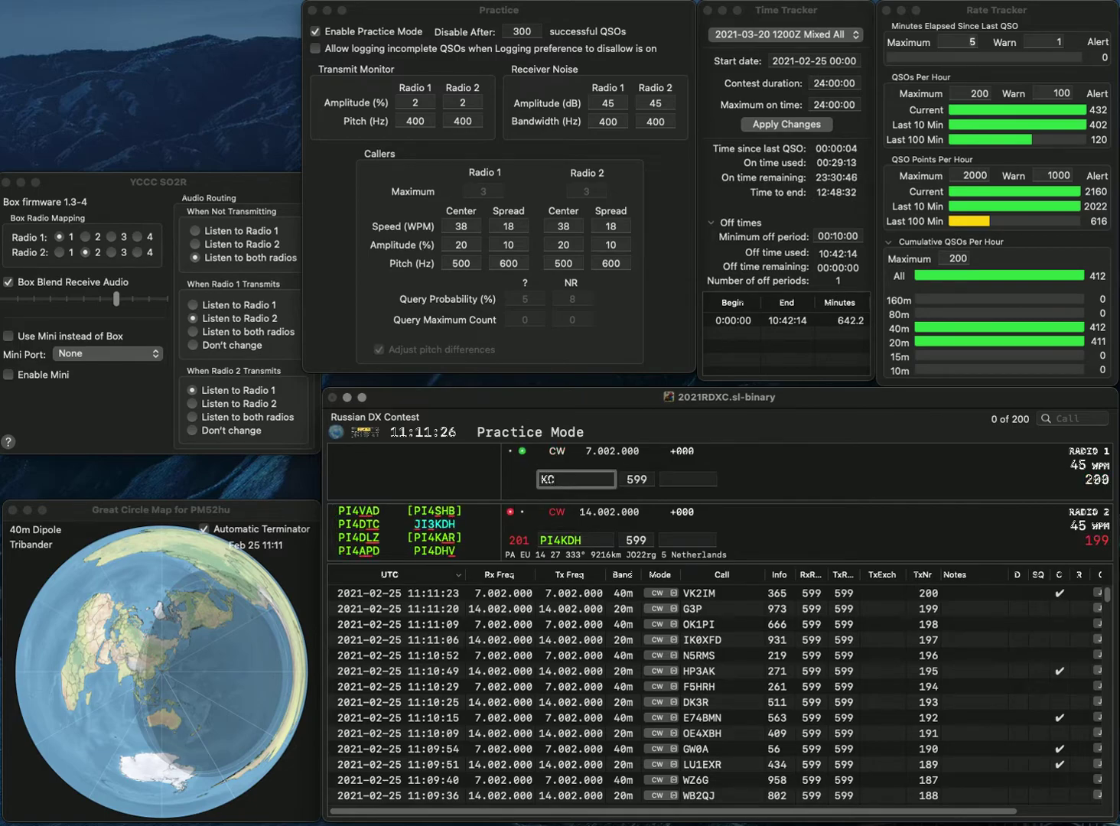
{"action": "type", "text": "0URL"}
{"action": "key", "text": "Return"}
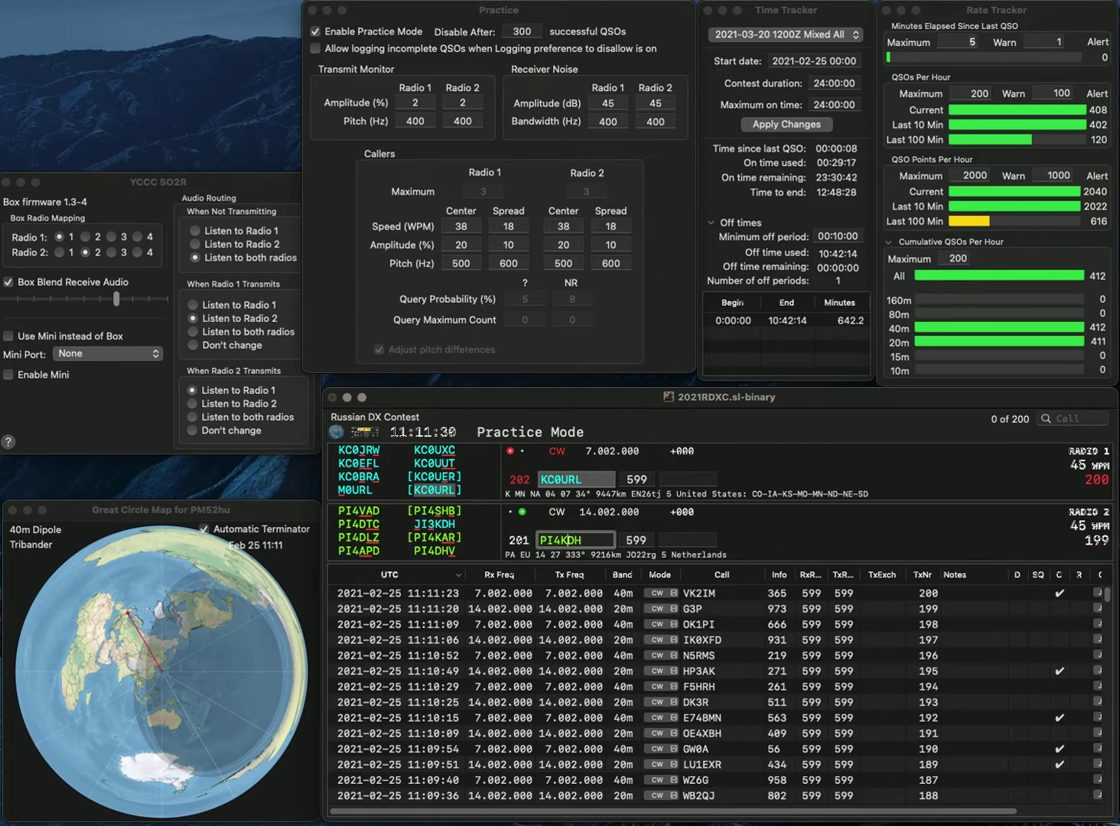
{"action": "key", "text": "BackSpace"}
{"action": "type", "text": "J"}
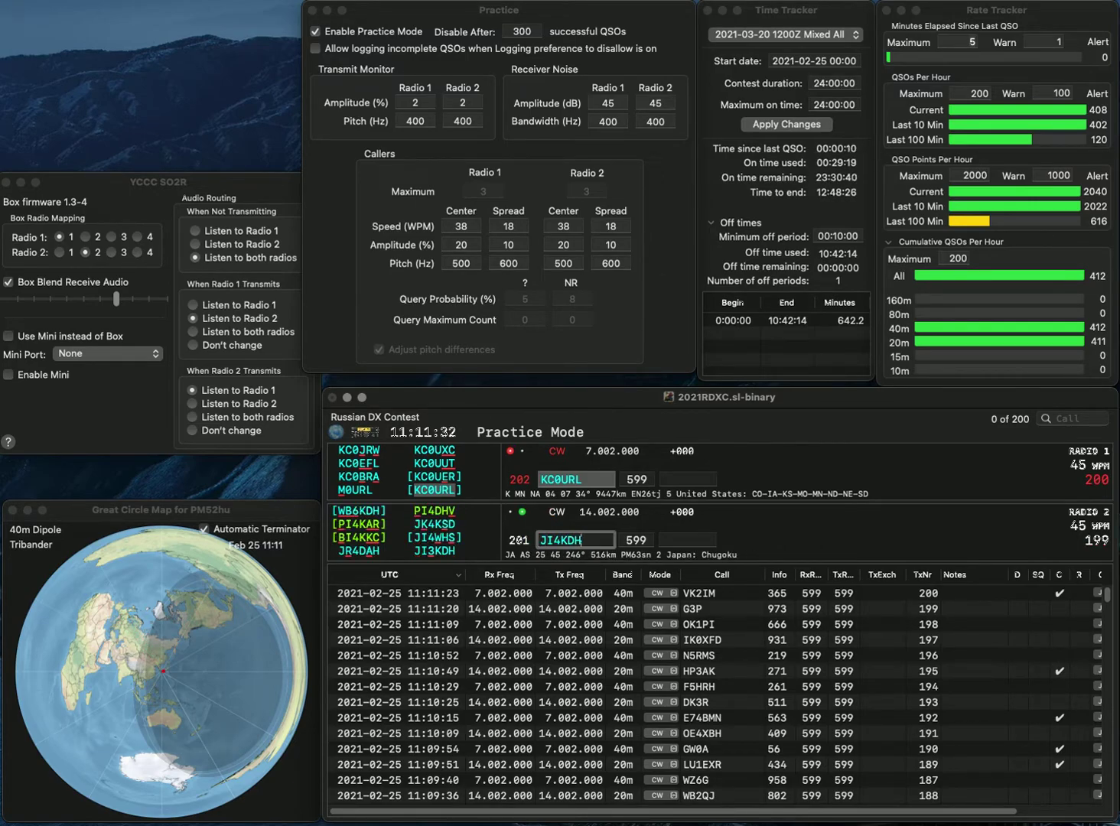
{"action": "key", "text": "BackSpace"}
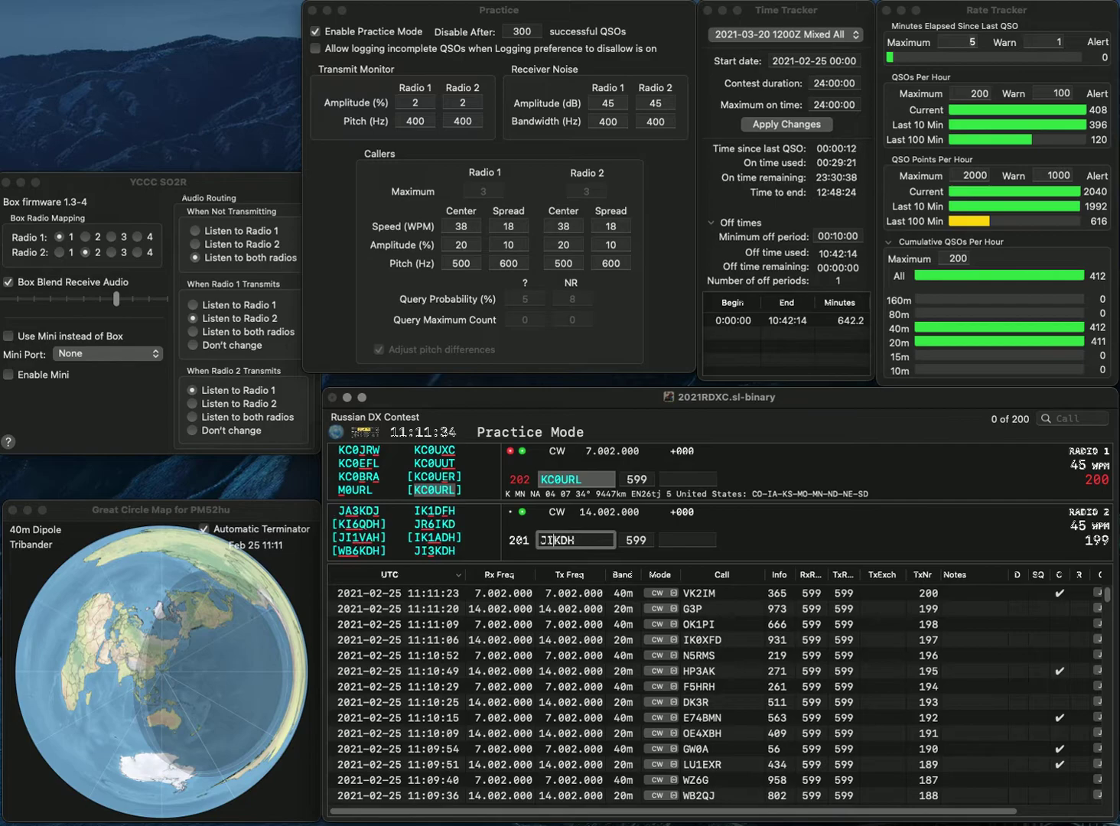
{"action": "type", "text": "3"}
{"action": "key", "text": "Return"}
{"action": "key", "text": "space"}
{"action": "type", "text": "837"}
{"action": "key", "text": "Return"}
{"action": "key", "text": "space"}
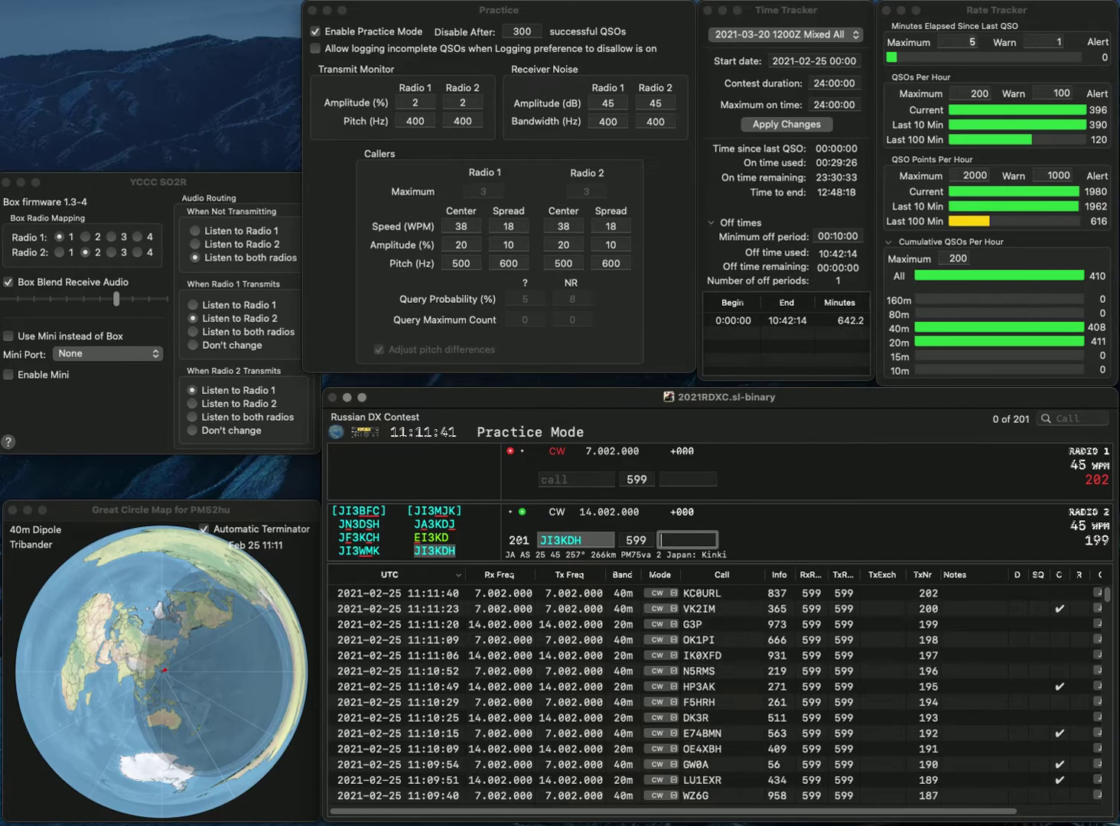
{"action": "type", "text": "576"}
{"action": "key", "text": "Return"}
Step: Answer KI7RUF on Radio 1 and the caller copied as KI8Z on Radio 2 with the contest exchange
{"action": "type", "text": "RUF"}
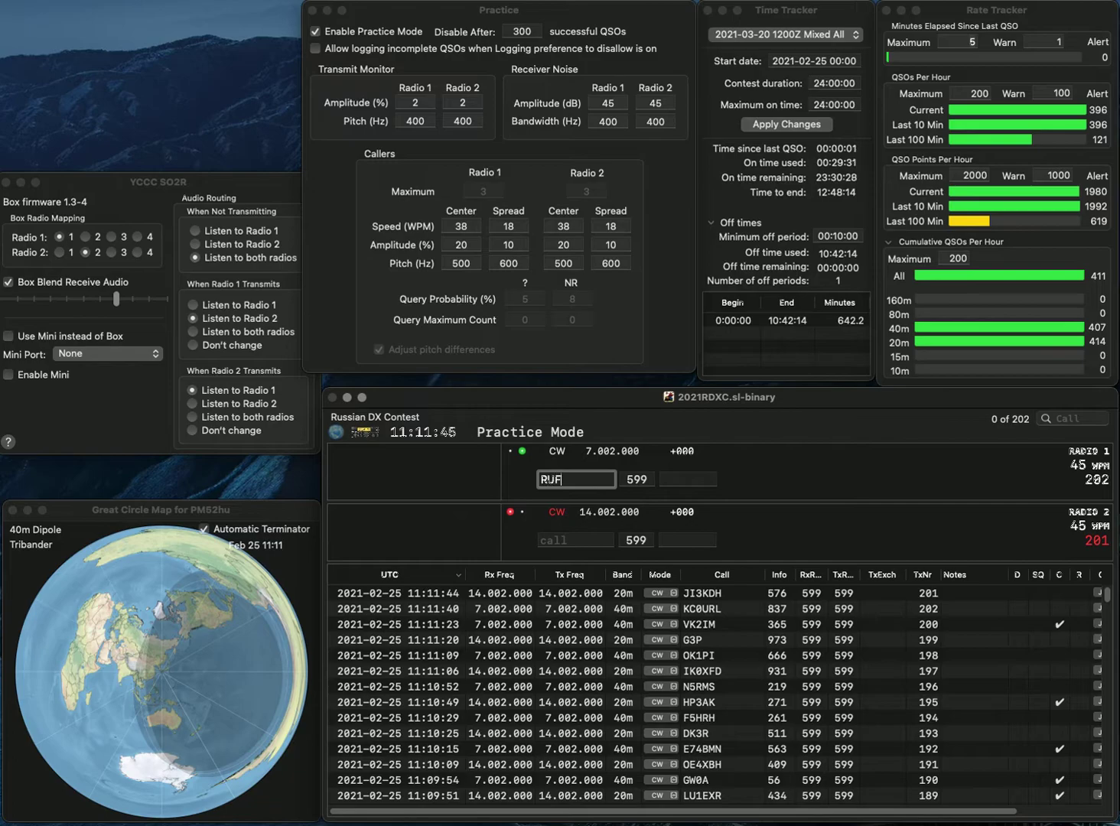
{"action": "key", "text": "Home"}
{"action": "type", "text": "KI7"}
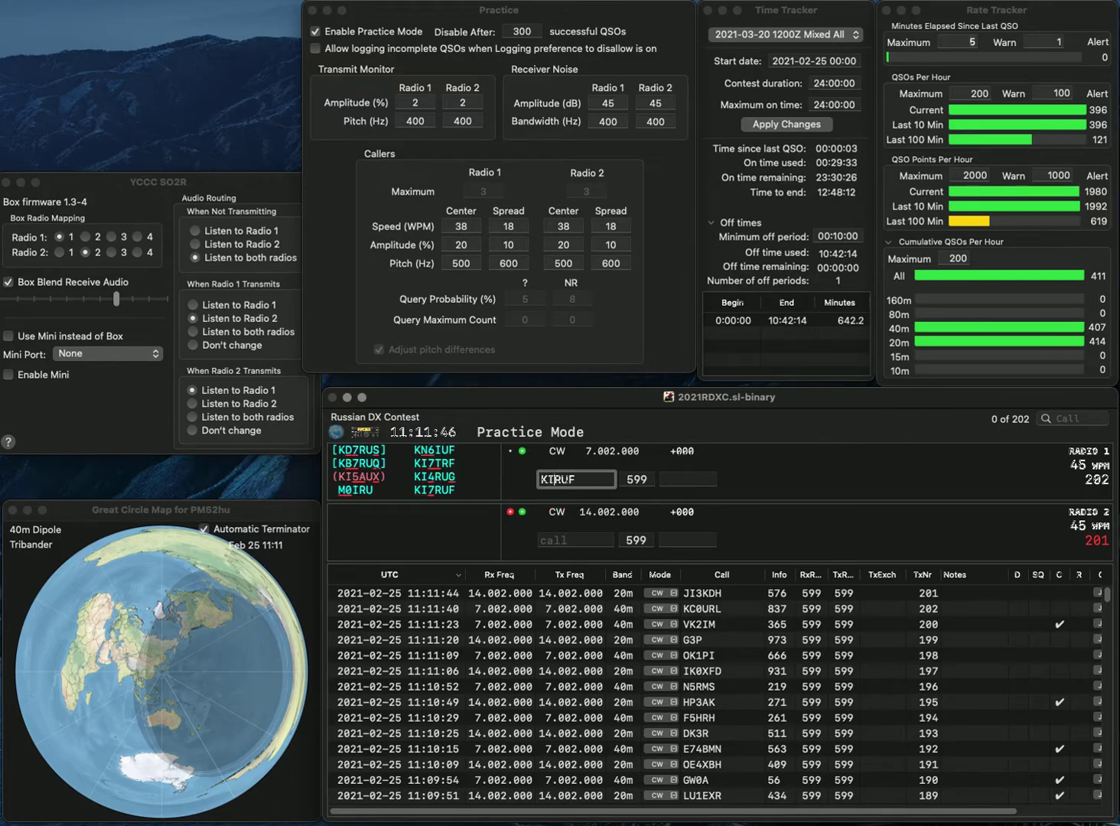
{"action": "key", "text": "Return"}
{"action": "type", "text": "8Z"}
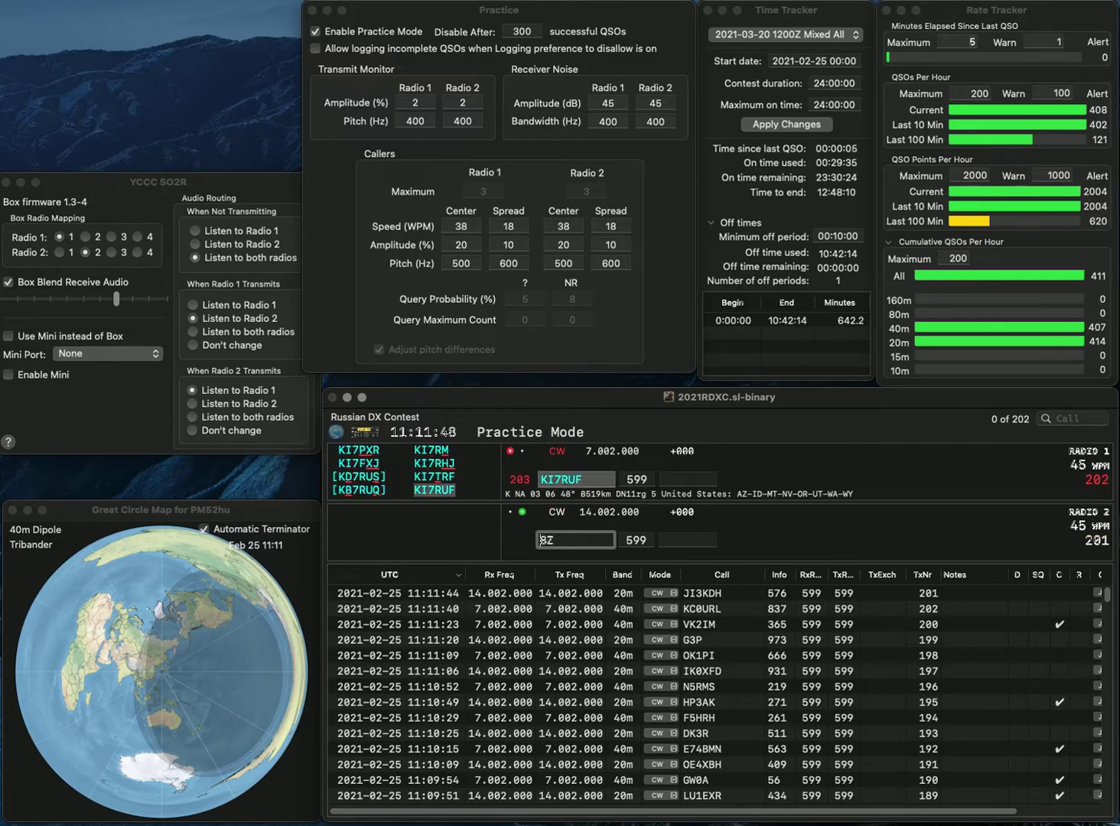
{"action": "key", "text": "Home"}
{"action": "type", "text": "K"}
{"action": "type", "text": "I"}
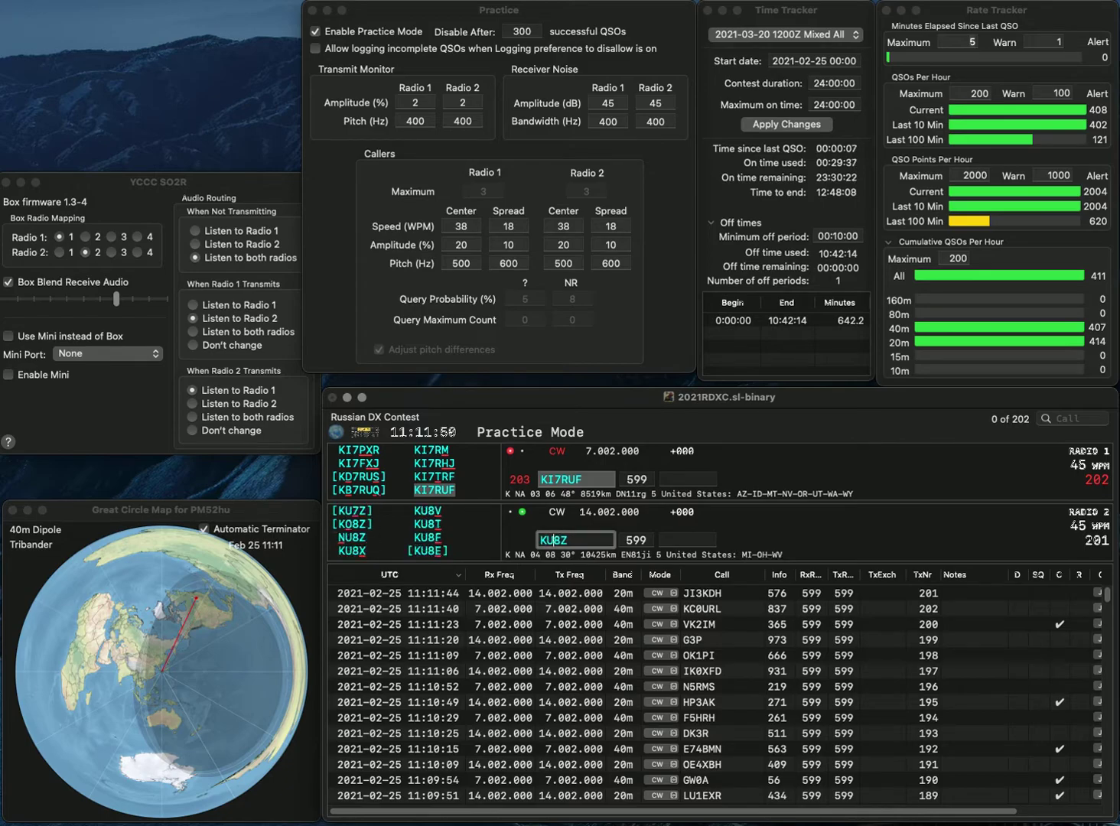
{"action": "key", "text": "Return"}
{"action": "type", "text": "692"}
{"action": "key", "text": "Return"}
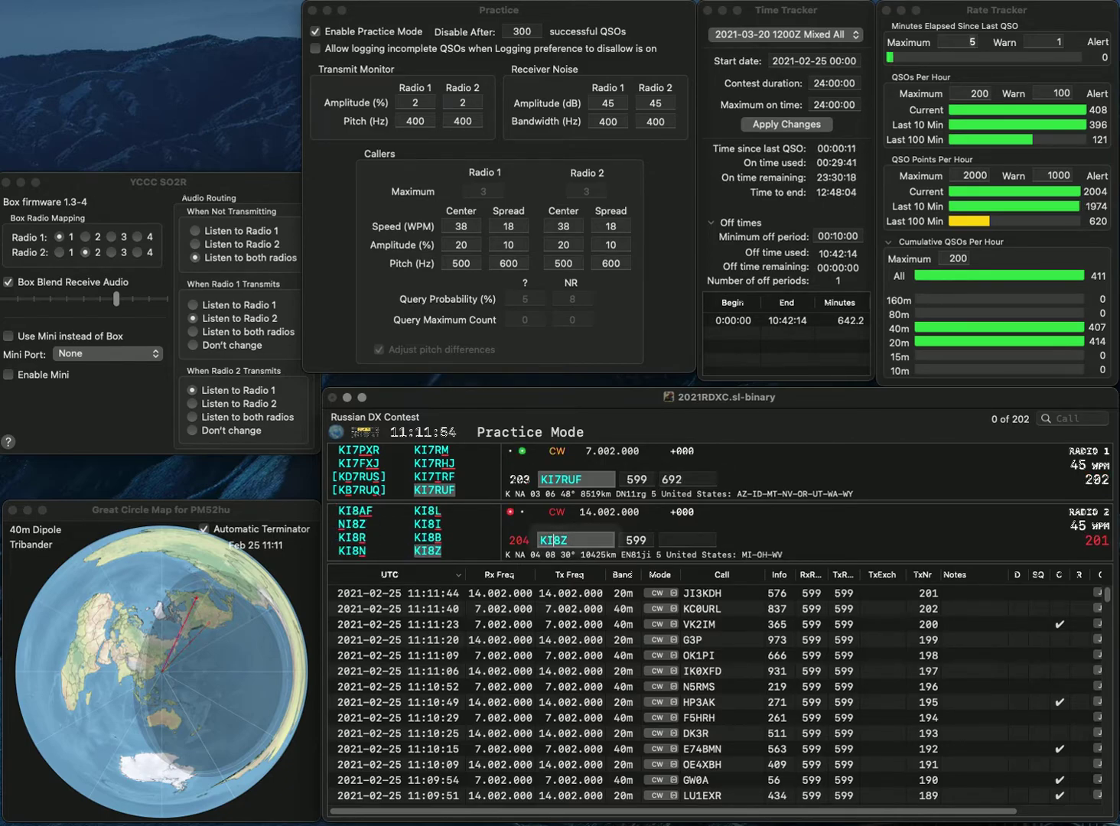
{"action": "key", "text": "space"}
{"action": "key", "text": "BackSpace"}
{"action": "type", "text": "V"}
{"action": "key", "text": "Return"}
Step: Answer KS4X on Radio 1 with the contest exchange
{"action": "type", "text": "KS4X"}
{"action": "key", "text": "Return"}
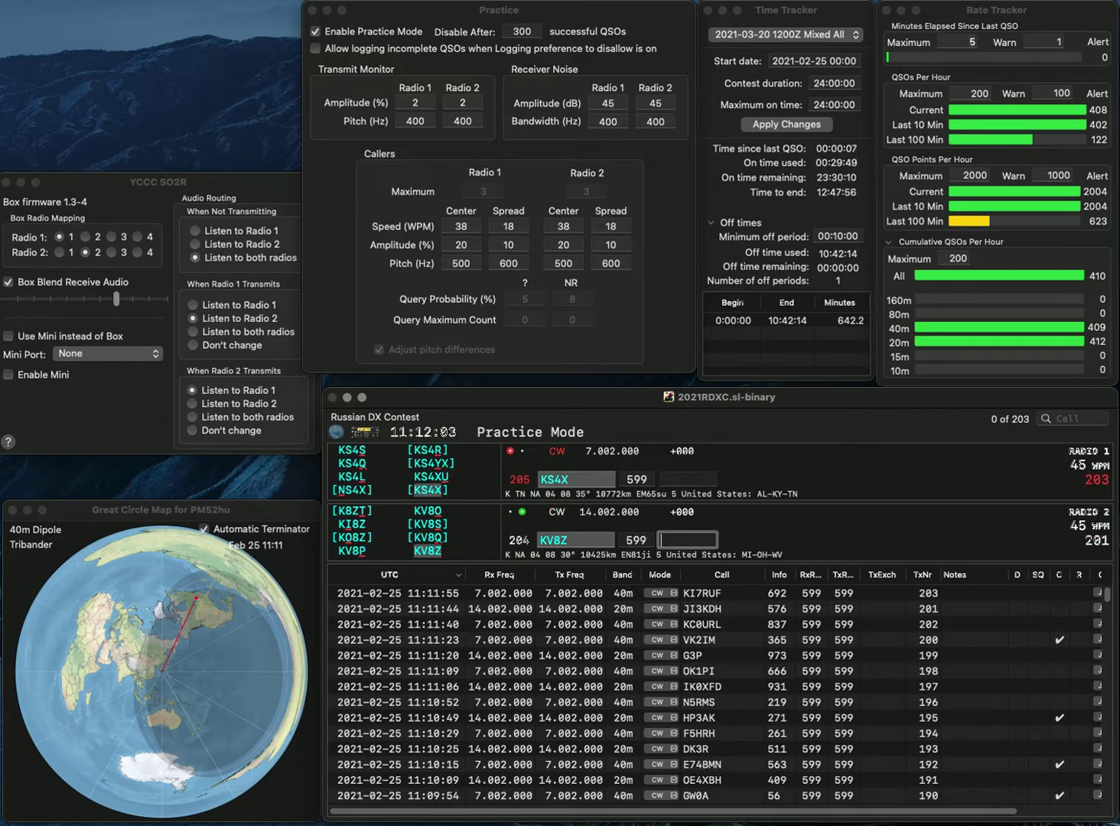
{"action": "type", "text": "895"}
{"action": "key", "text": "Return"}
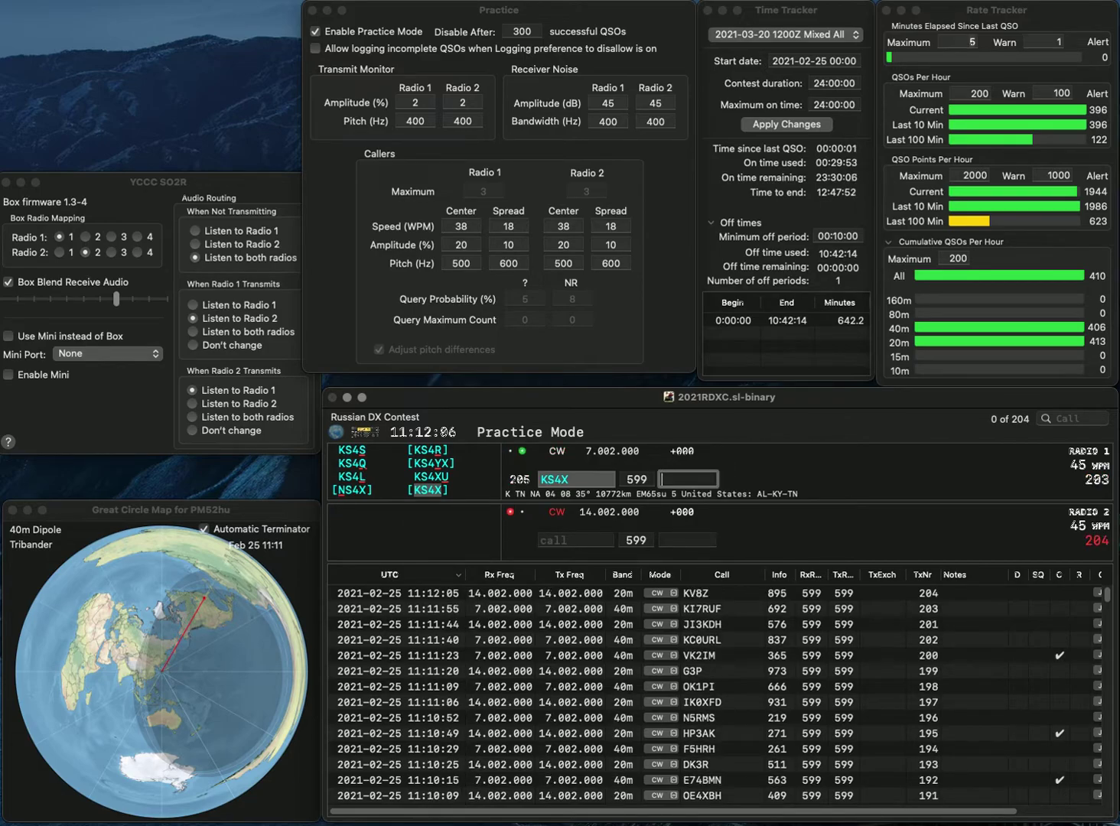
{"action": "type", "text": "451"}
{"action": "key", "text": "Return"}
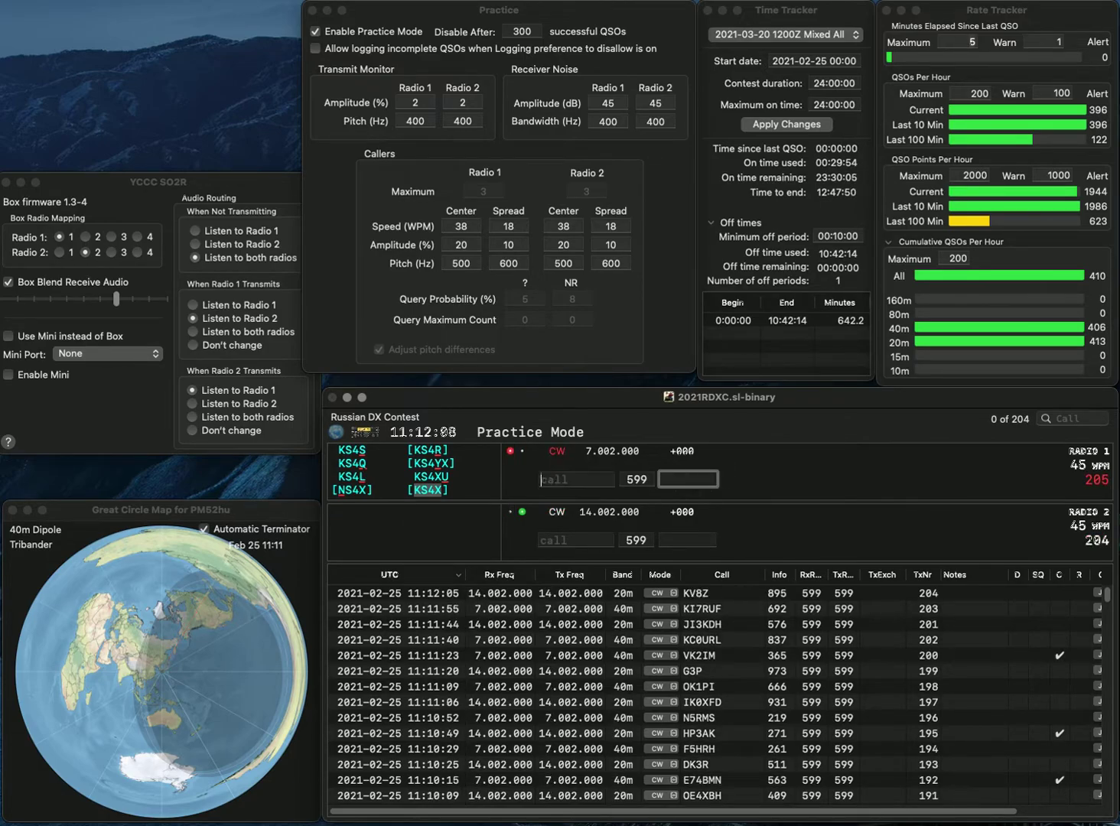
{"action": "type", "text": "JAA"}
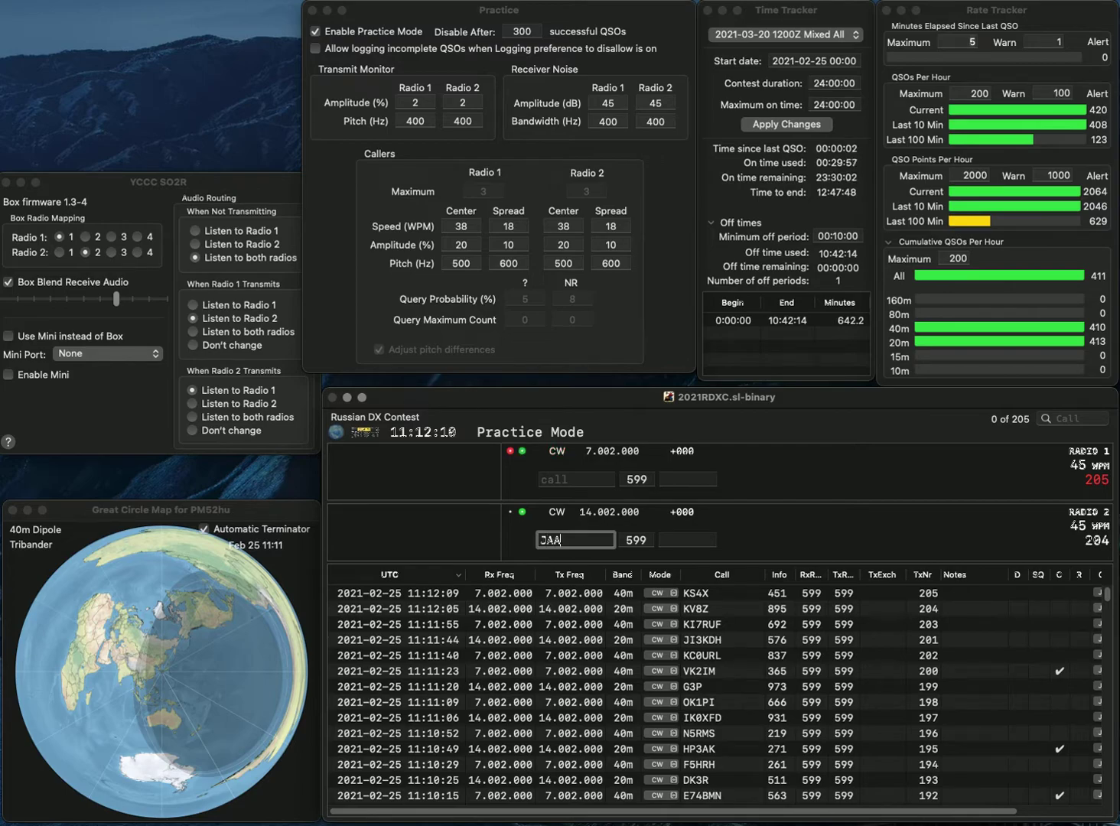
{"action": "key", "text": "Return"}
{"action": "type", "text": "K1DCT"}
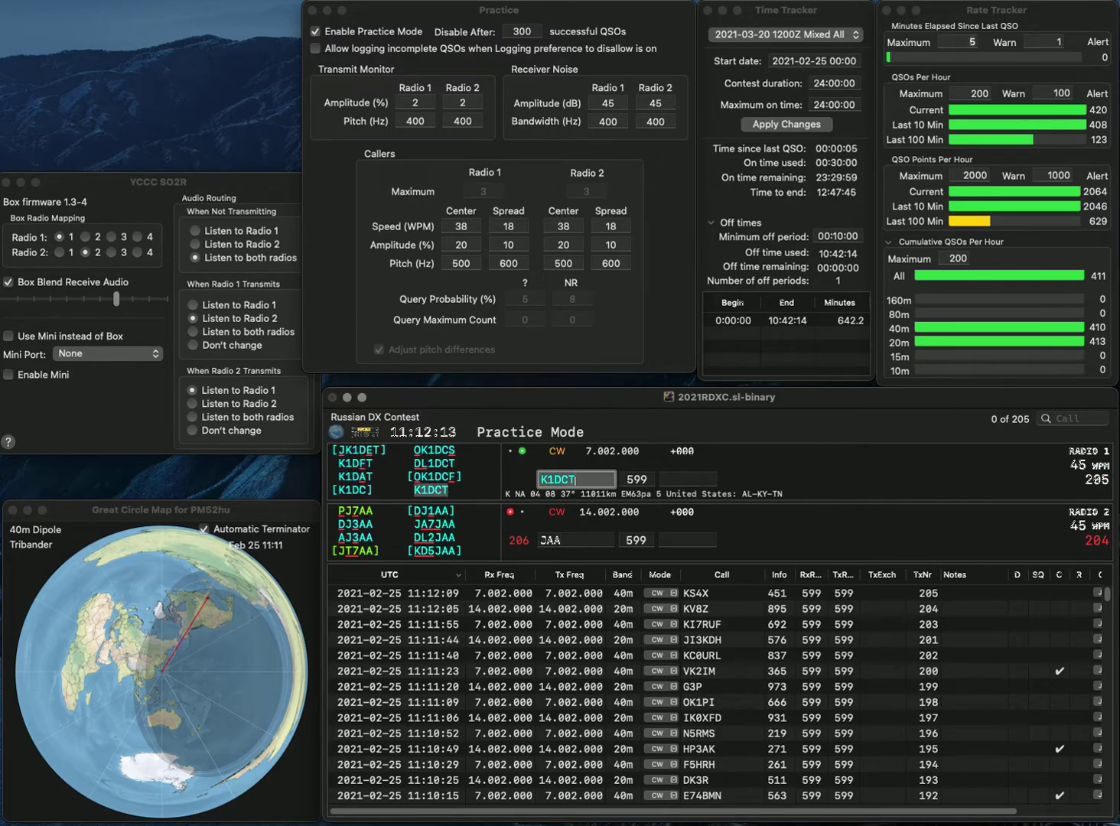
{"action": "key", "text": "Return"}
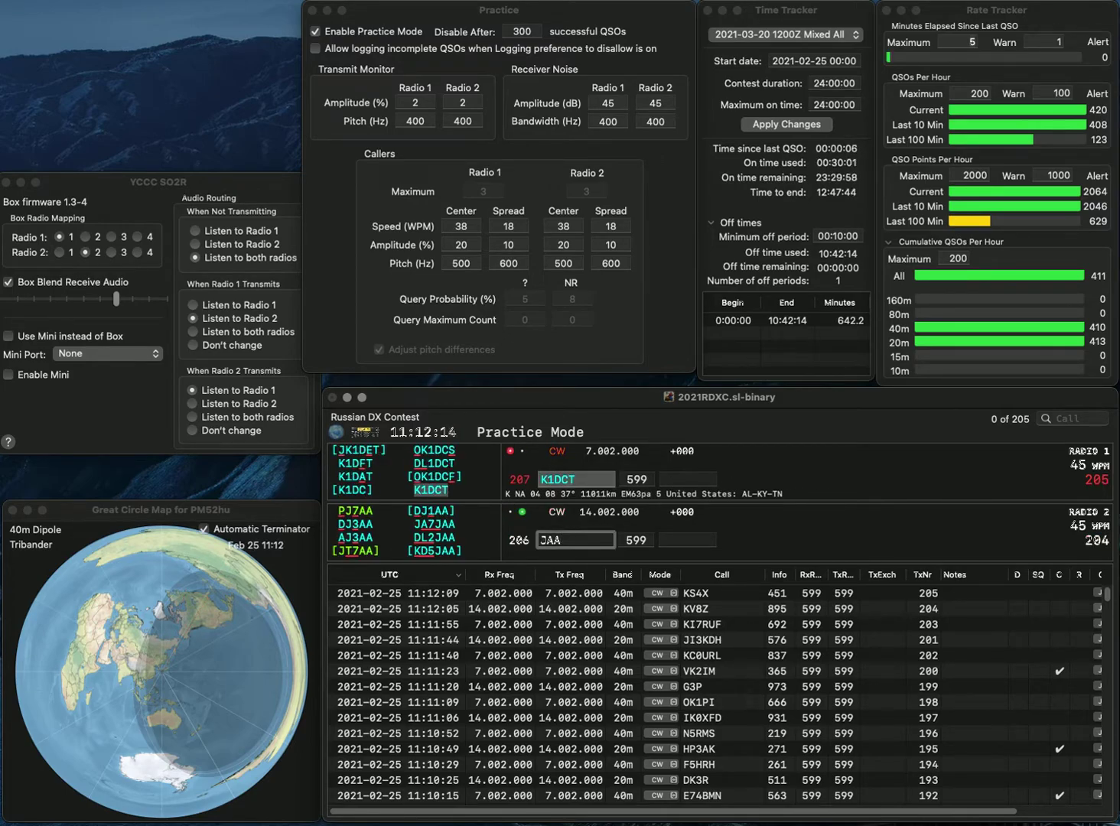
Step: Correct the Radio 2 callsign to W1AM and transmit again on both radios
{"action": "type", "text": "W1"}
{"action": "key", "text": "Delete"}
{"action": "key", "text": "Delete"}
{"action": "type", "text": "M"}
{"action": "key", "text": "Return"}
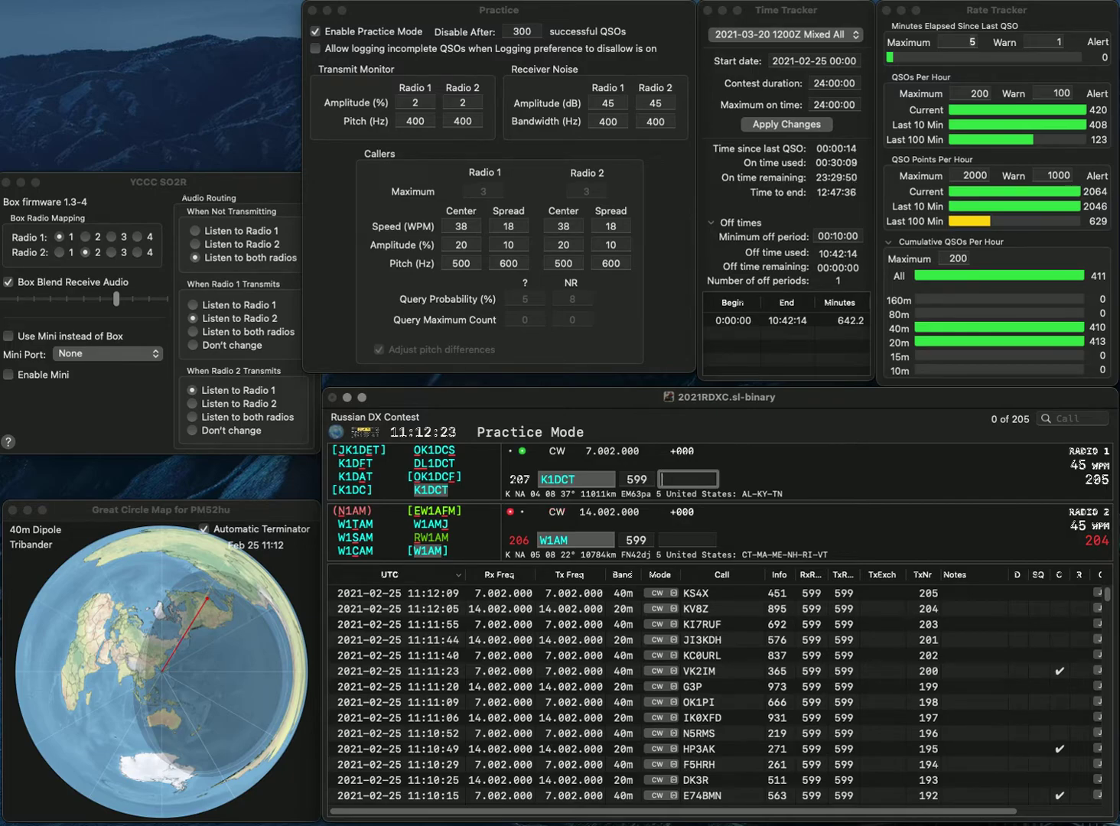
{"action": "key", "text": "Return"}
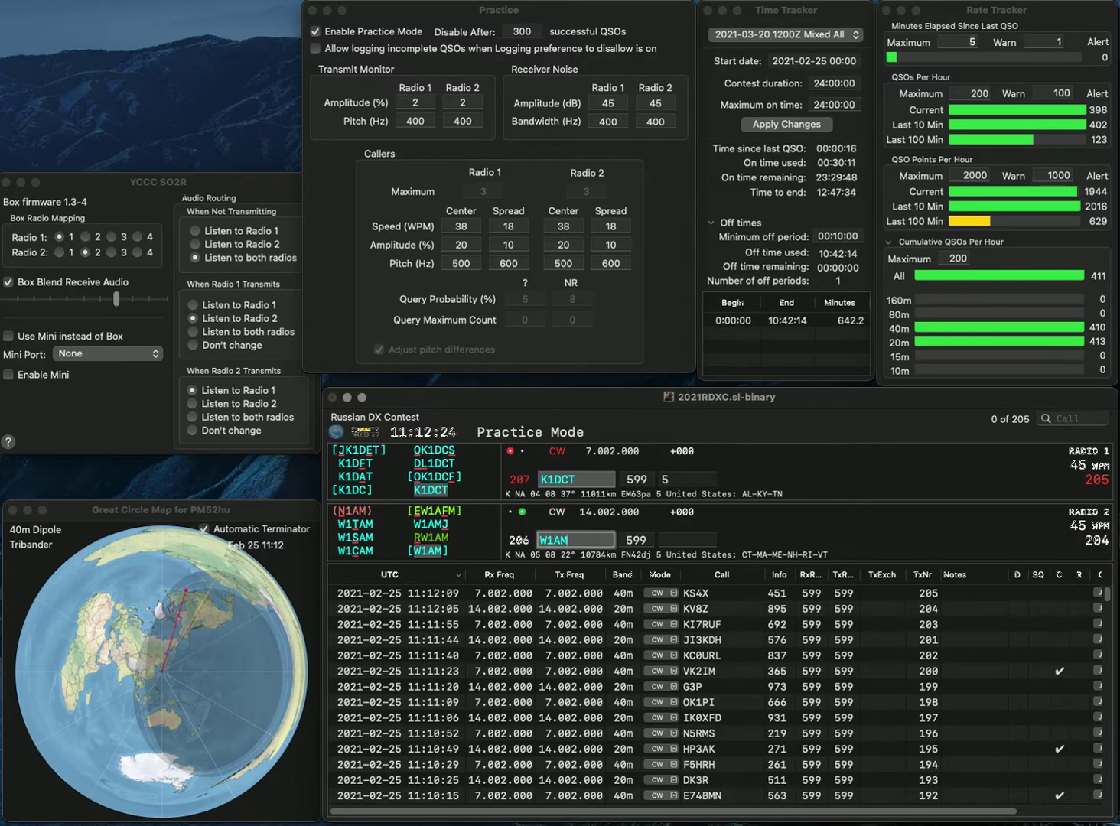
{"action": "key", "text": "Return"}
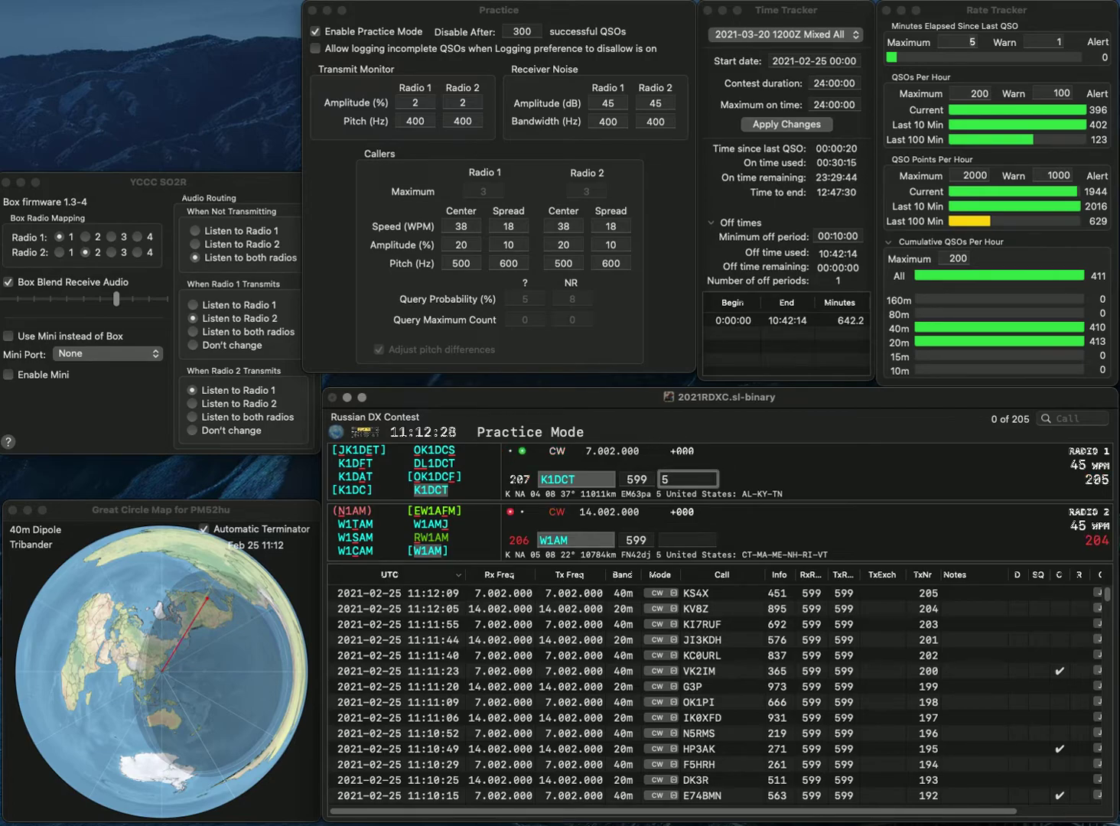
{"action": "key", "text": "BackSpace"}
{"action": "type", "text": "470"}
{"action": "key", "text": "Return"}
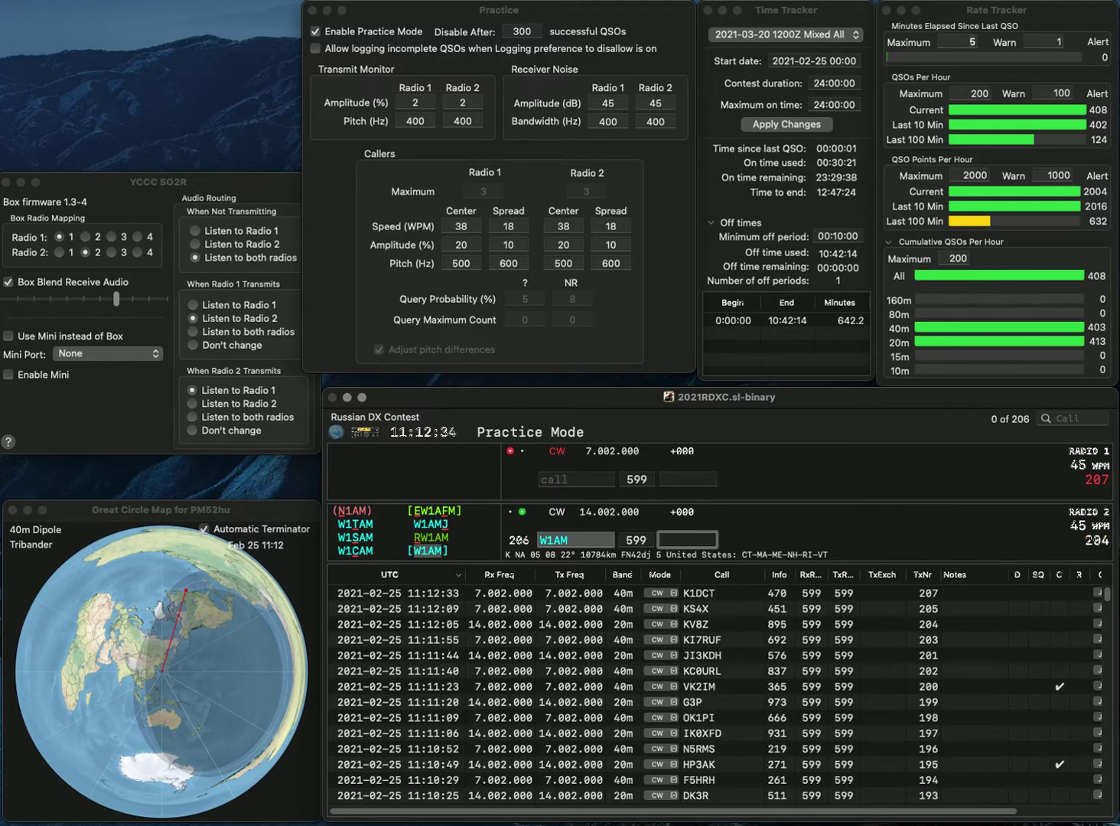
{"action": "type", "text": "854"}
{"action": "key", "text": "Return"}
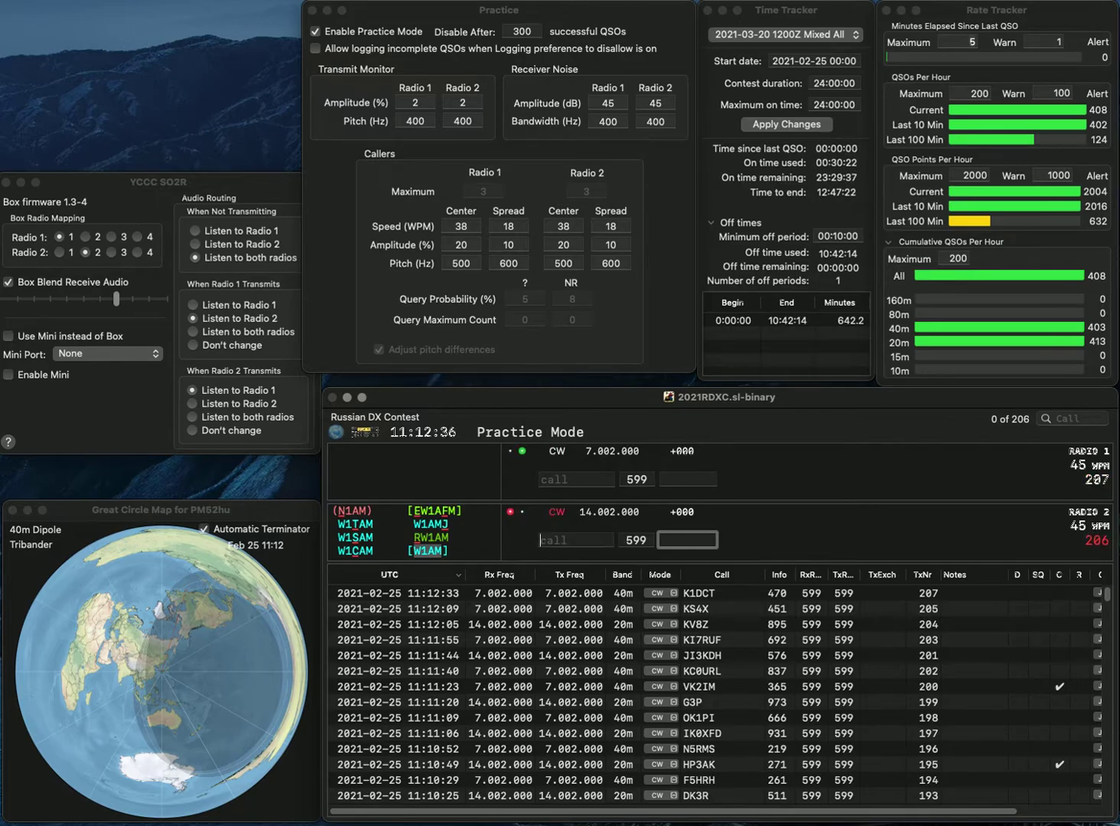
Step: Answer W2JEK on Radio 2 and the partial call W7I on Radio 1, completing that call as W7IBB and resending the exchange
{"action": "type", "text": "WZ"}
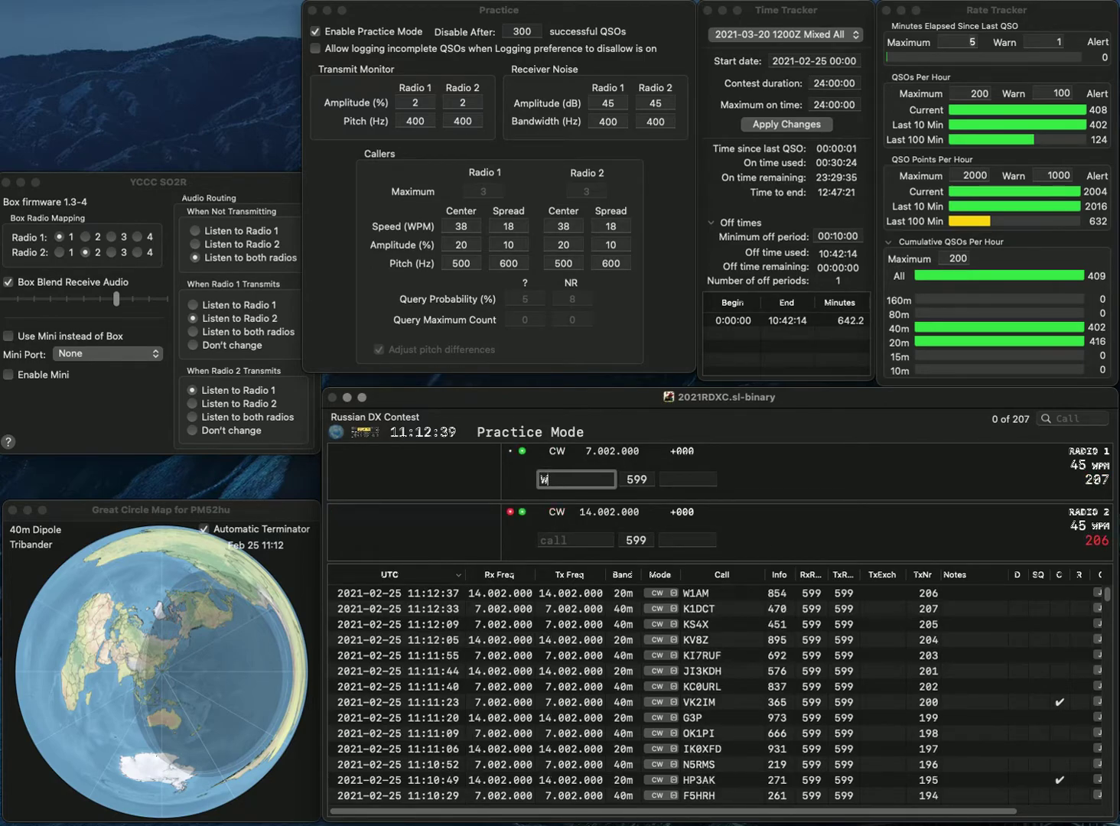
{"action": "type", "text": "7I"}
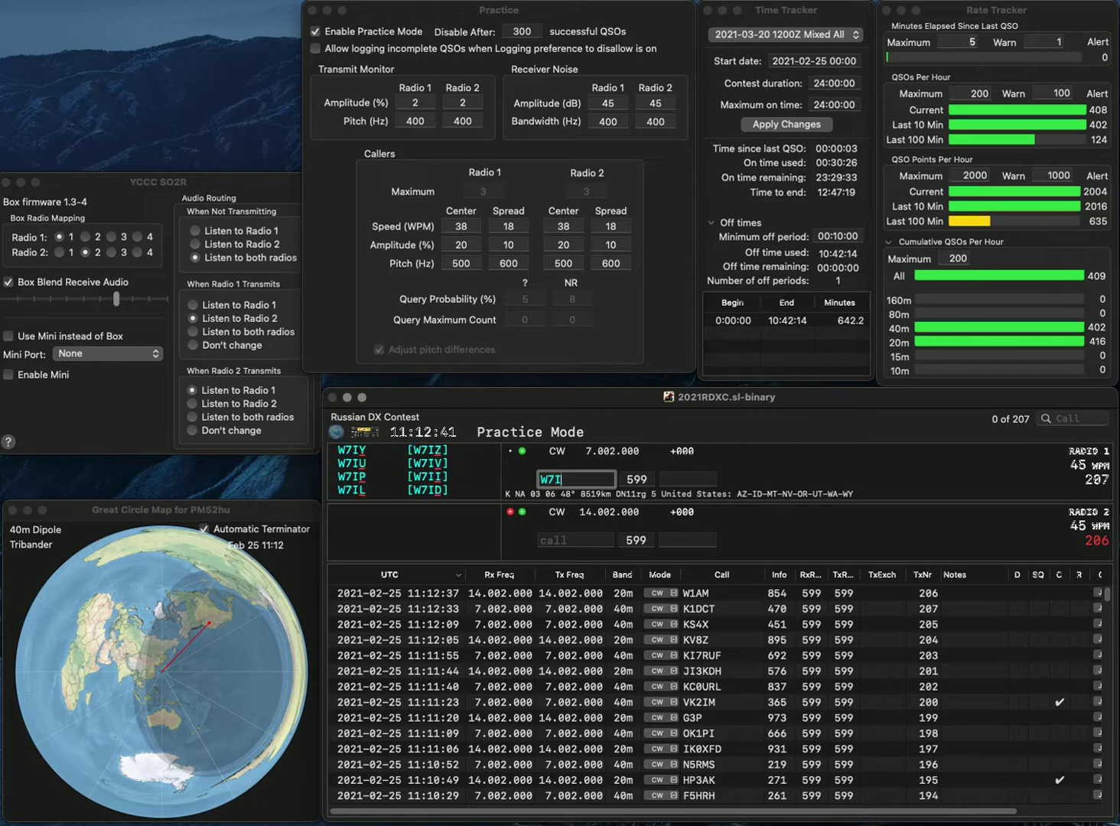
{"action": "key", "text": "Return"}
{"action": "type", "text": "W"}
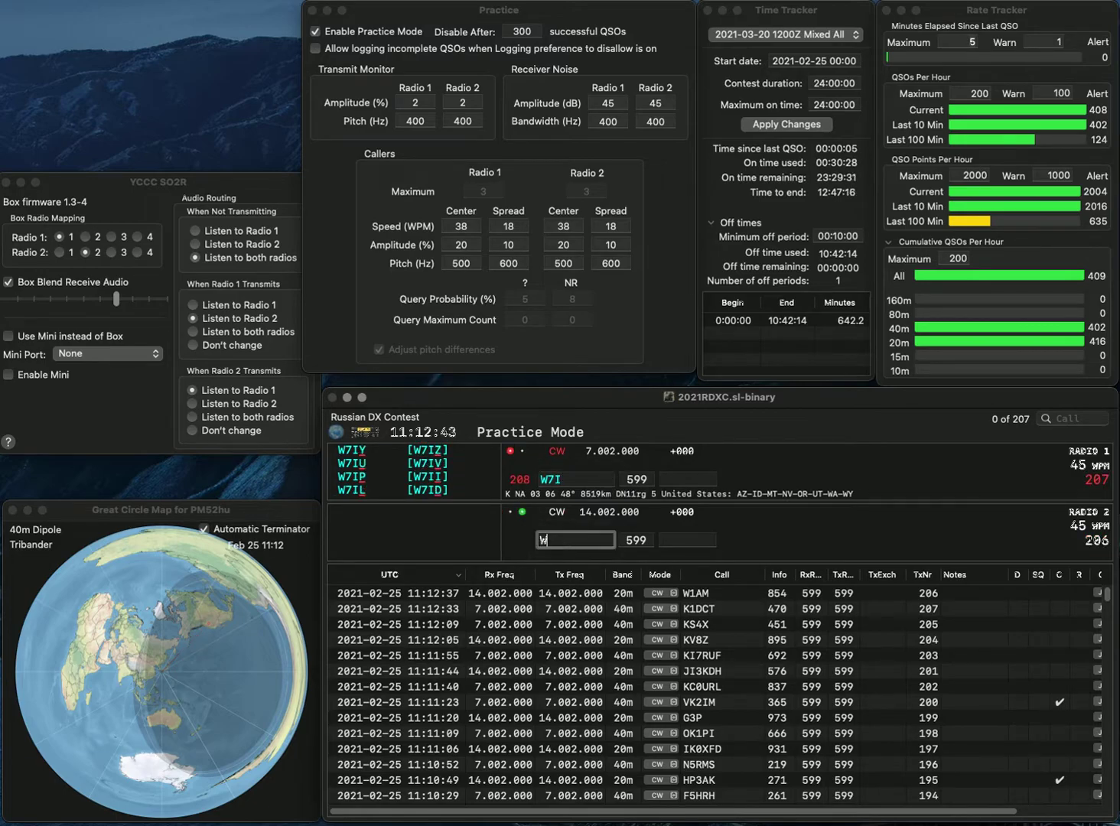
{"action": "type", "text": "2JEK"}
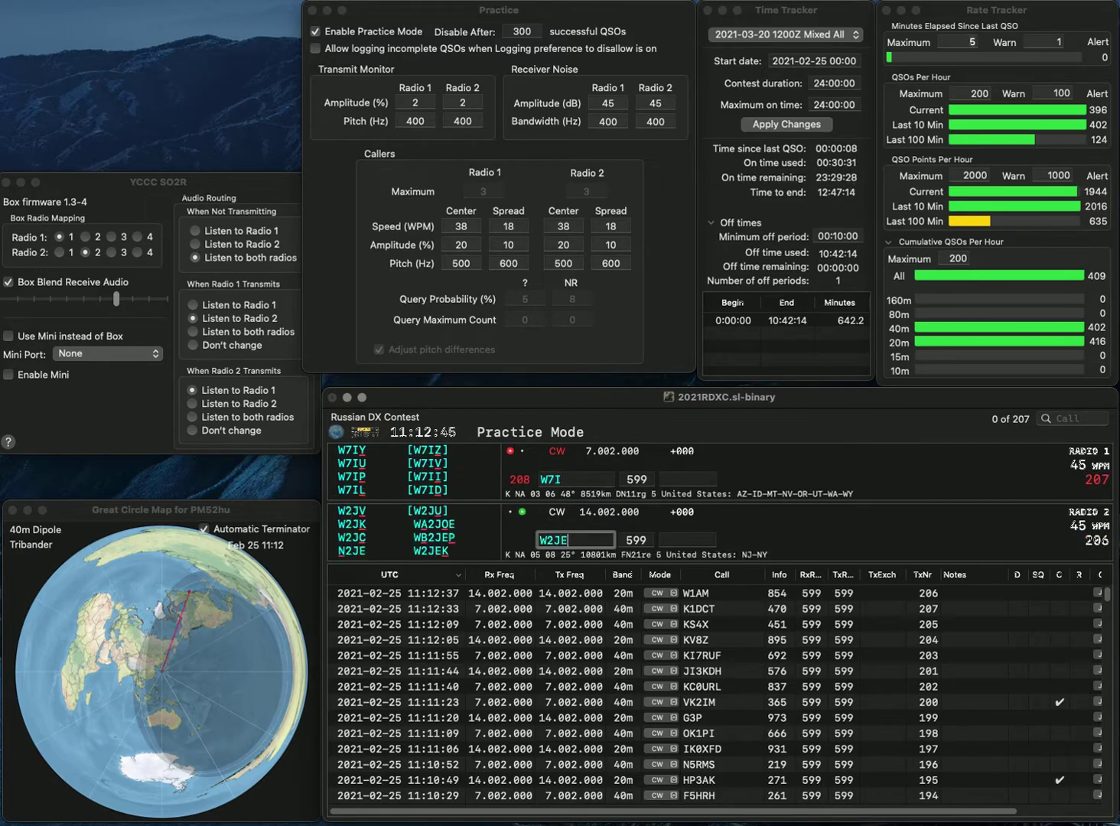
{"action": "key", "text": "Return"}
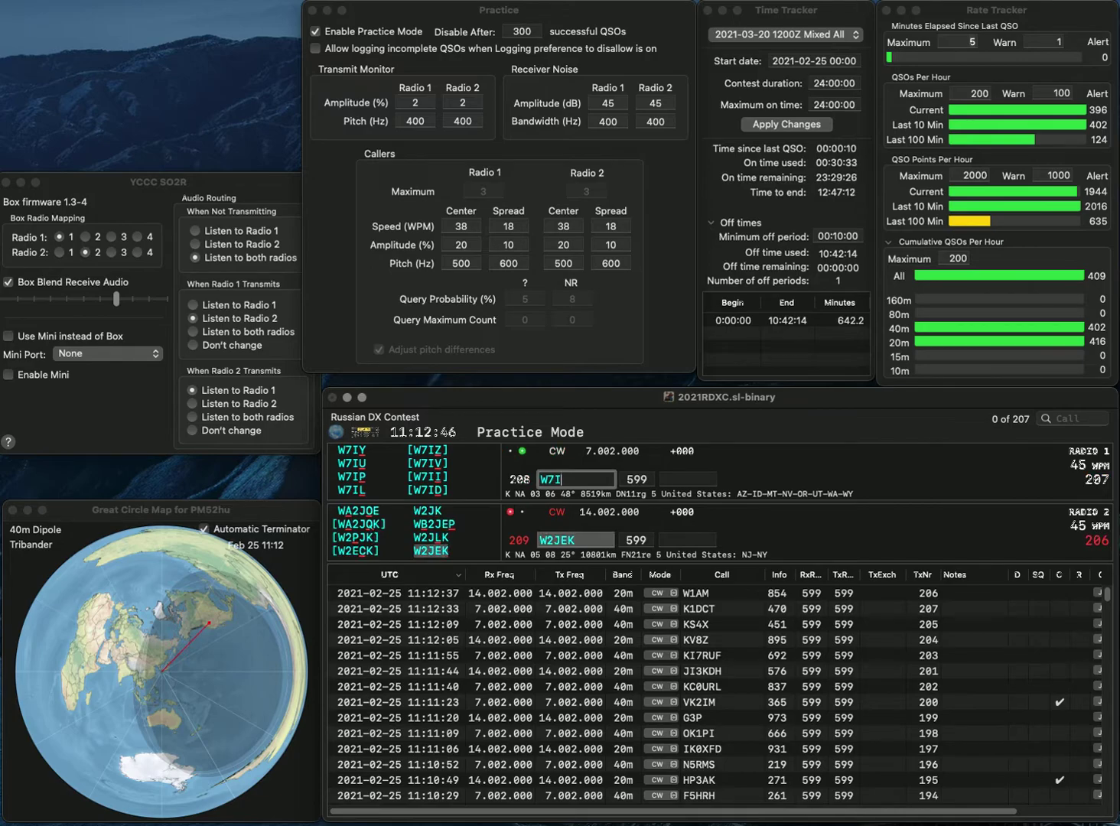
{"action": "type", "text": "BB"}
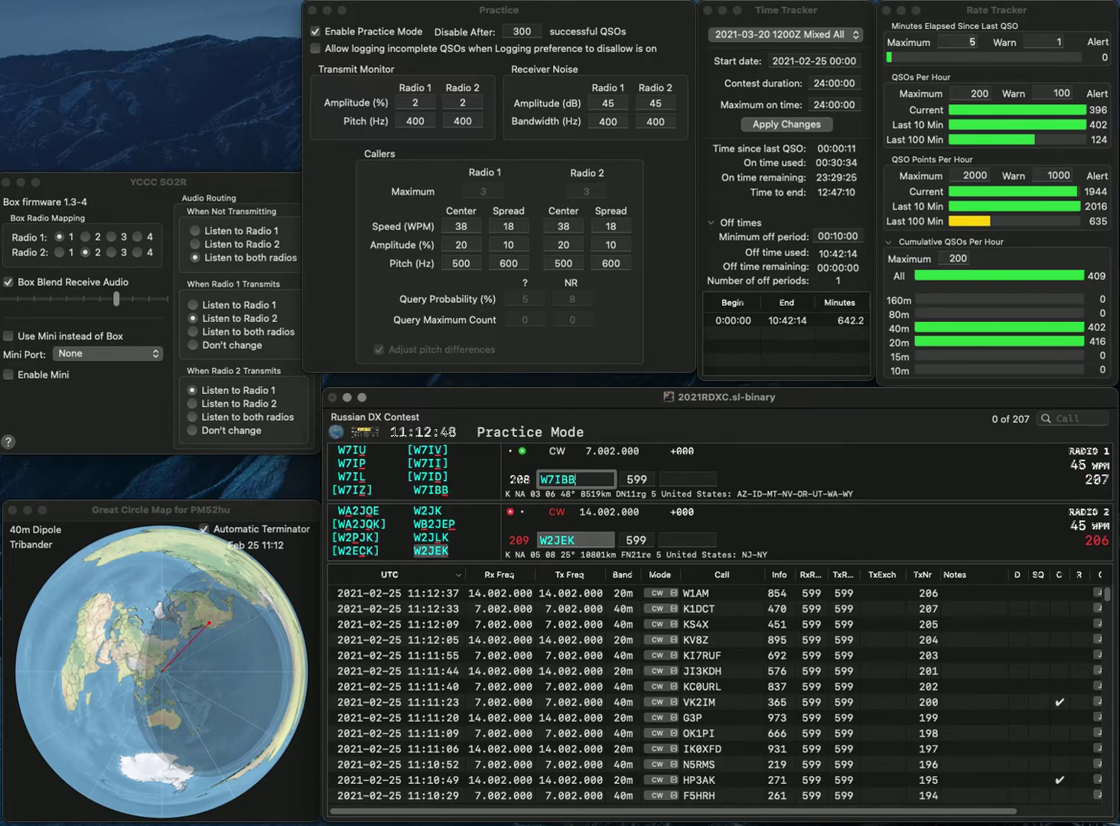
{"action": "key", "text": "Return"}
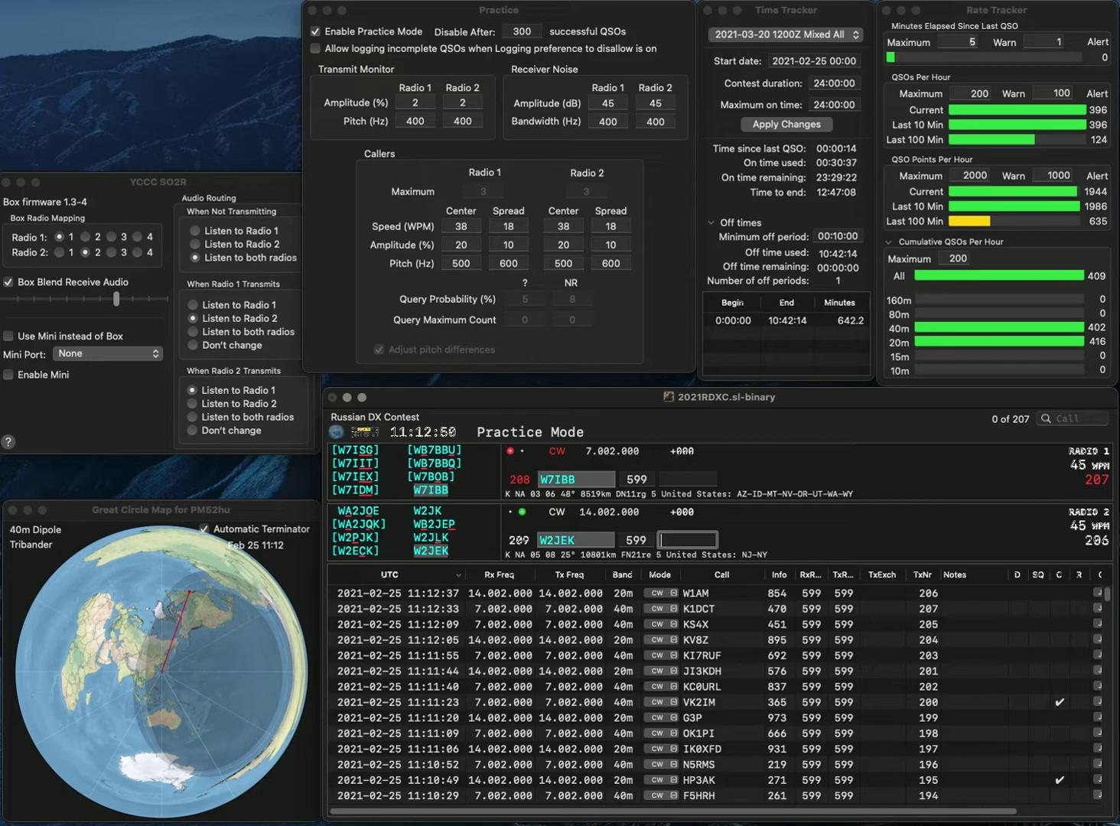
{"action": "type", "text": "343"}
{"action": "key", "text": "Return"}
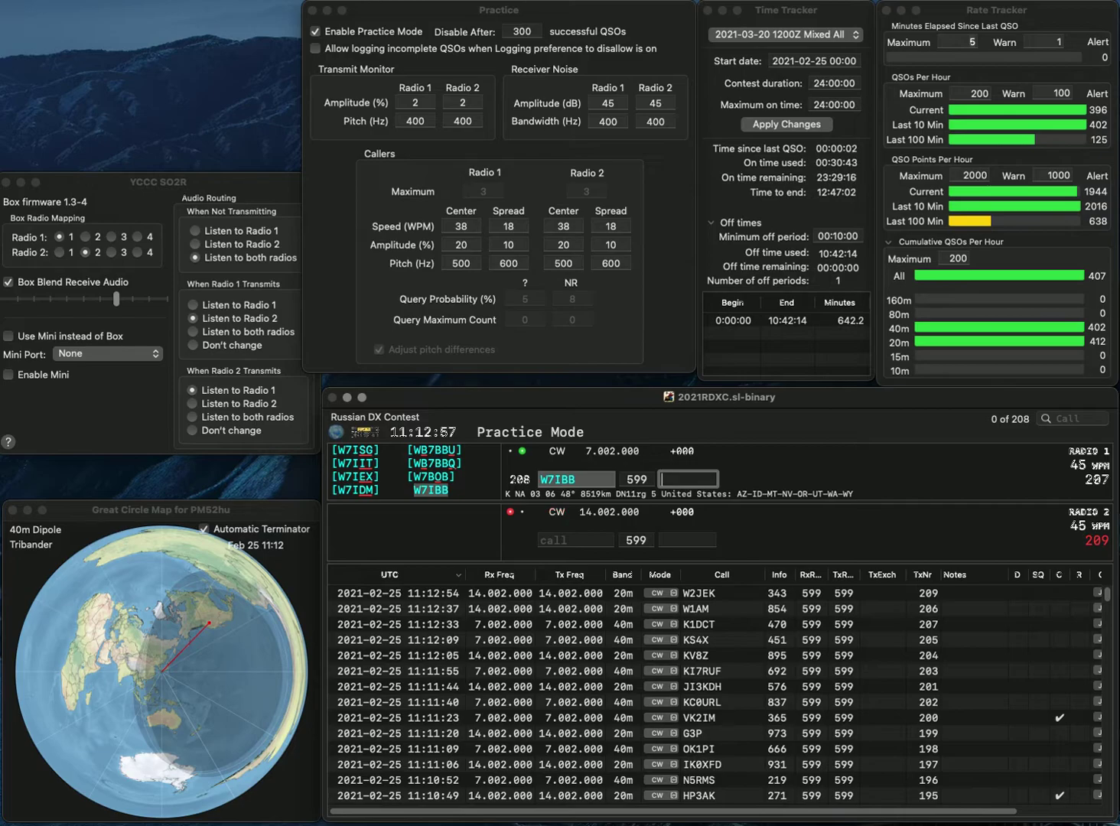
{"action": "type", "text": "95"}
{"action": "key", "text": "Return"}
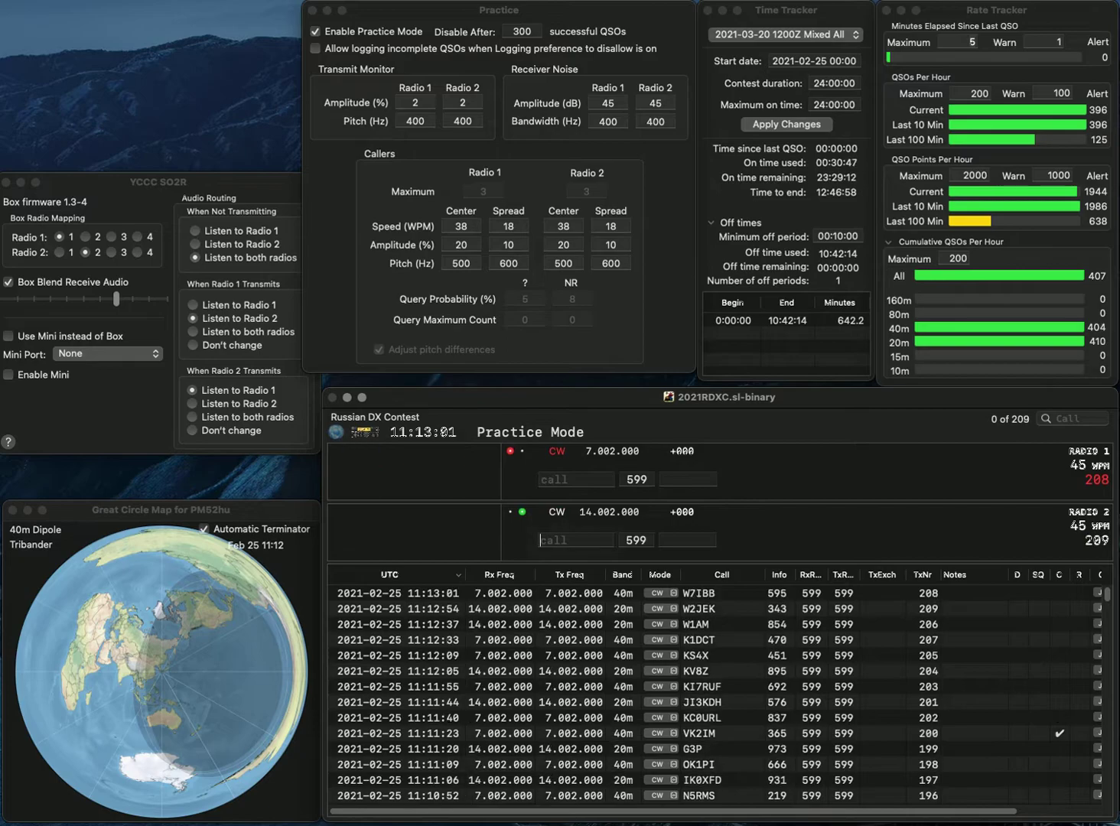
{"action": "type", "text": "UX1AA"}
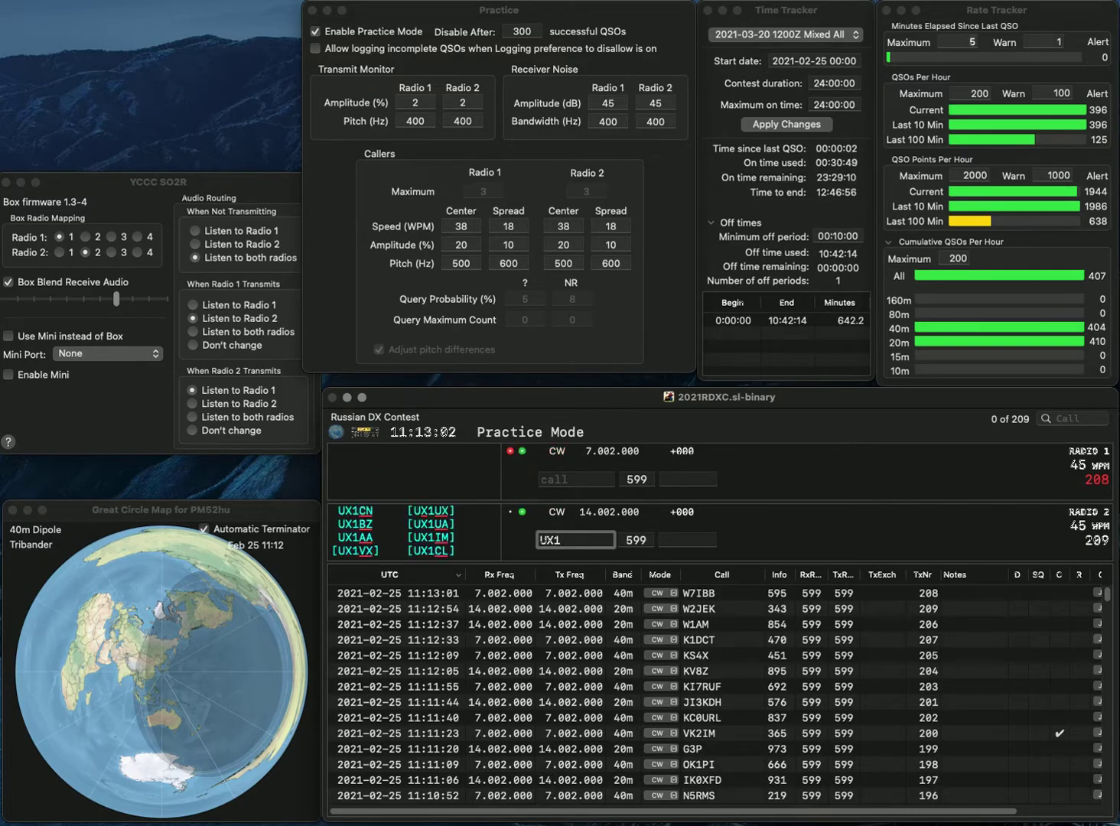
{"action": "key", "text": "Return"}
{"action": "type", "text": "NT2DR"}
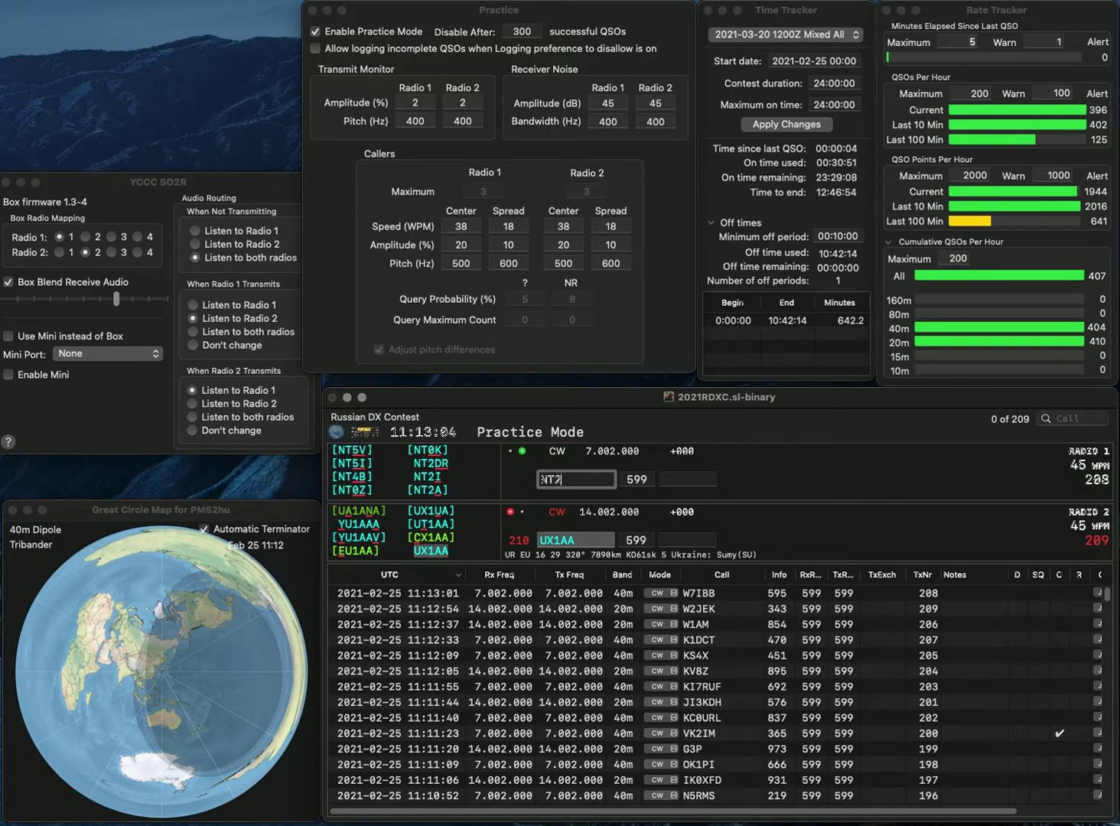
{"action": "key", "text": "space"}
{"action": "key", "text": "Return"}
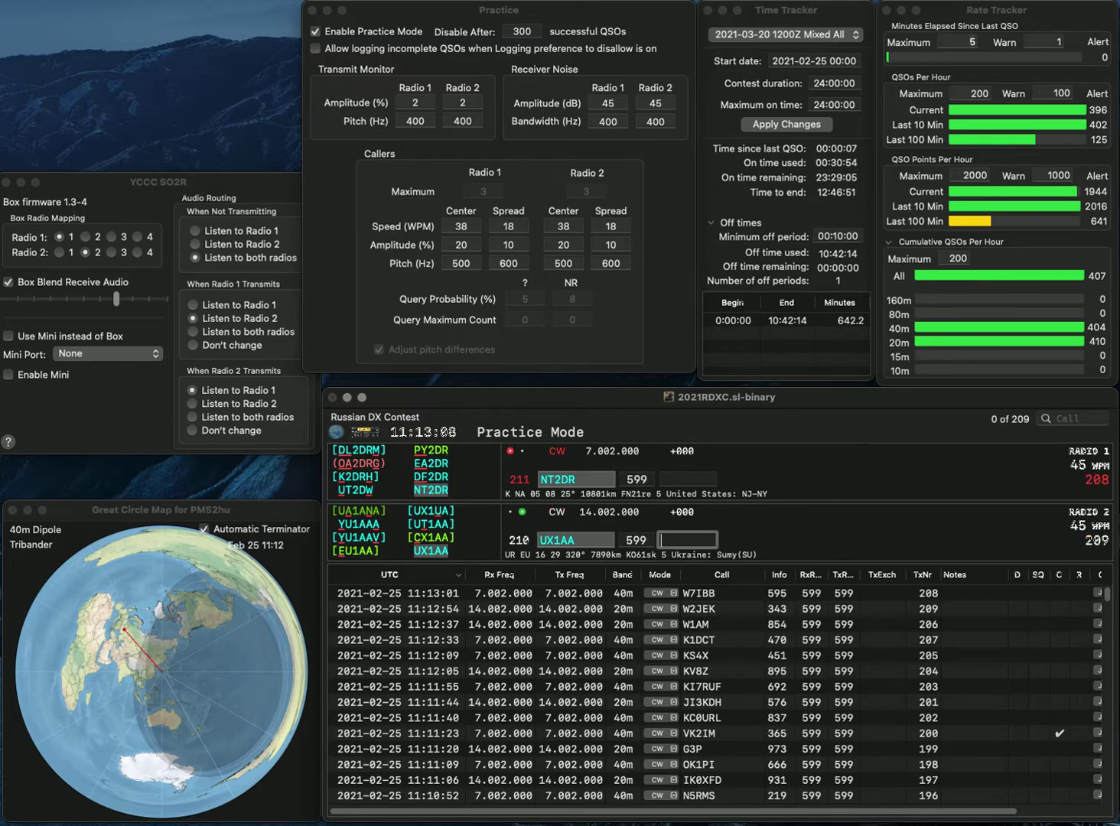
Step: Log UX1AA with exchange 177 on Radio 2 and NT2DR with exchange 524 on Radio 1
{"action": "type", "text": "177"}
{"action": "key", "text": "Return"}
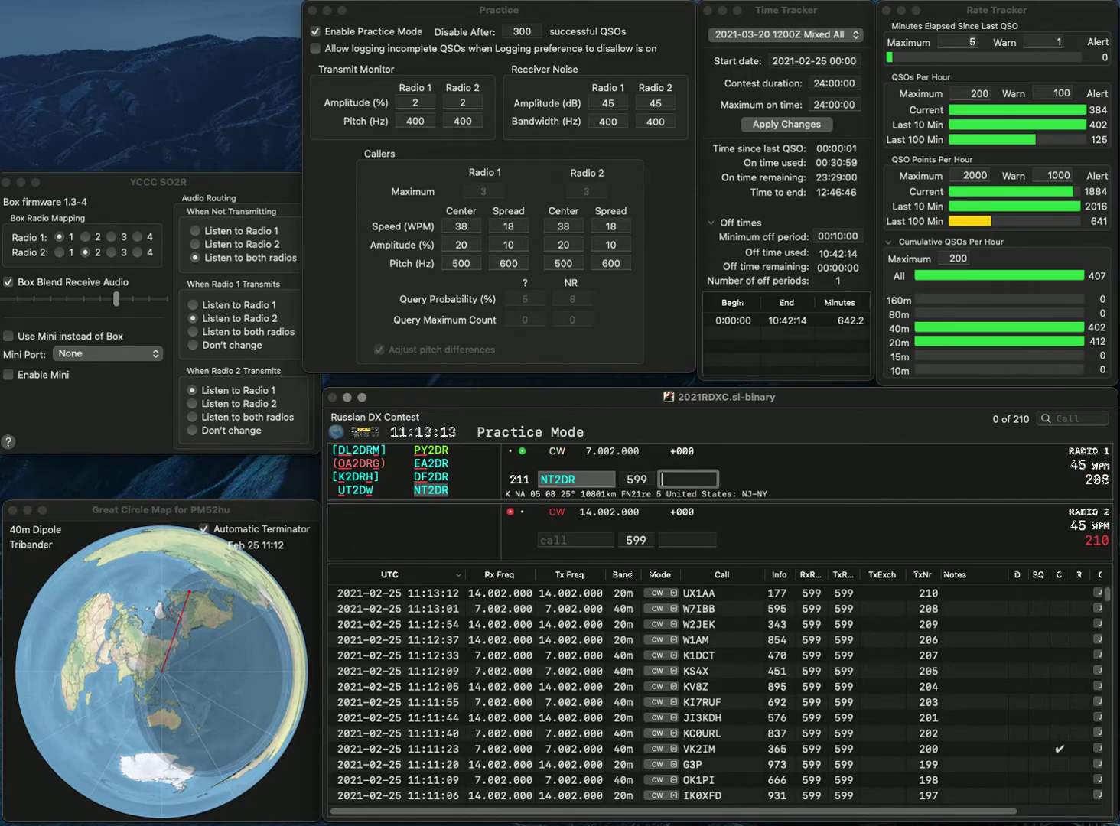
{"action": "type", "text": "52"}
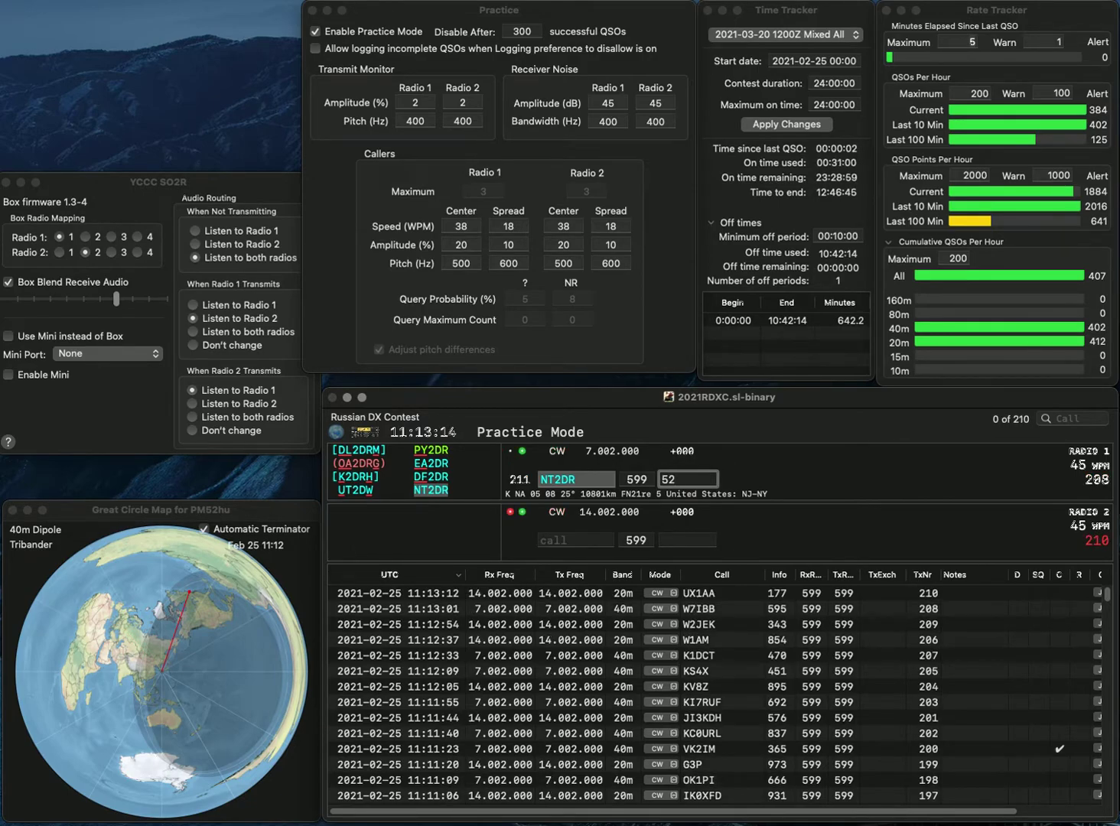
{"action": "type", "text": "4"}
{"action": "key", "text": "Return"}
Step: Answer the partial calls 1LZ on Radio 2 and 4HRL on Radio 1 with the contest exchange
{"action": "type", "text": "1RLZ"}
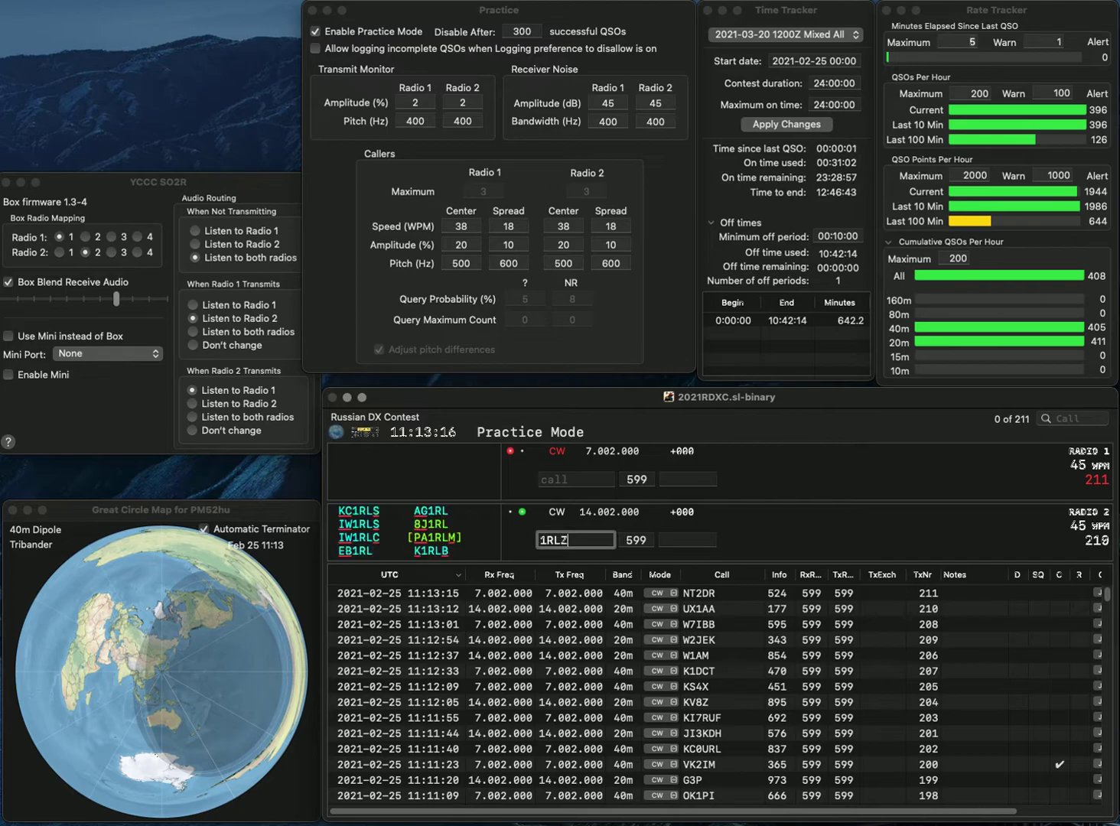
{"action": "key", "text": "BackSpace"}
{"action": "key", "text": "Return"}
{"action": "type", "text": "4HRL"}
{"action": "key", "text": "Return"}
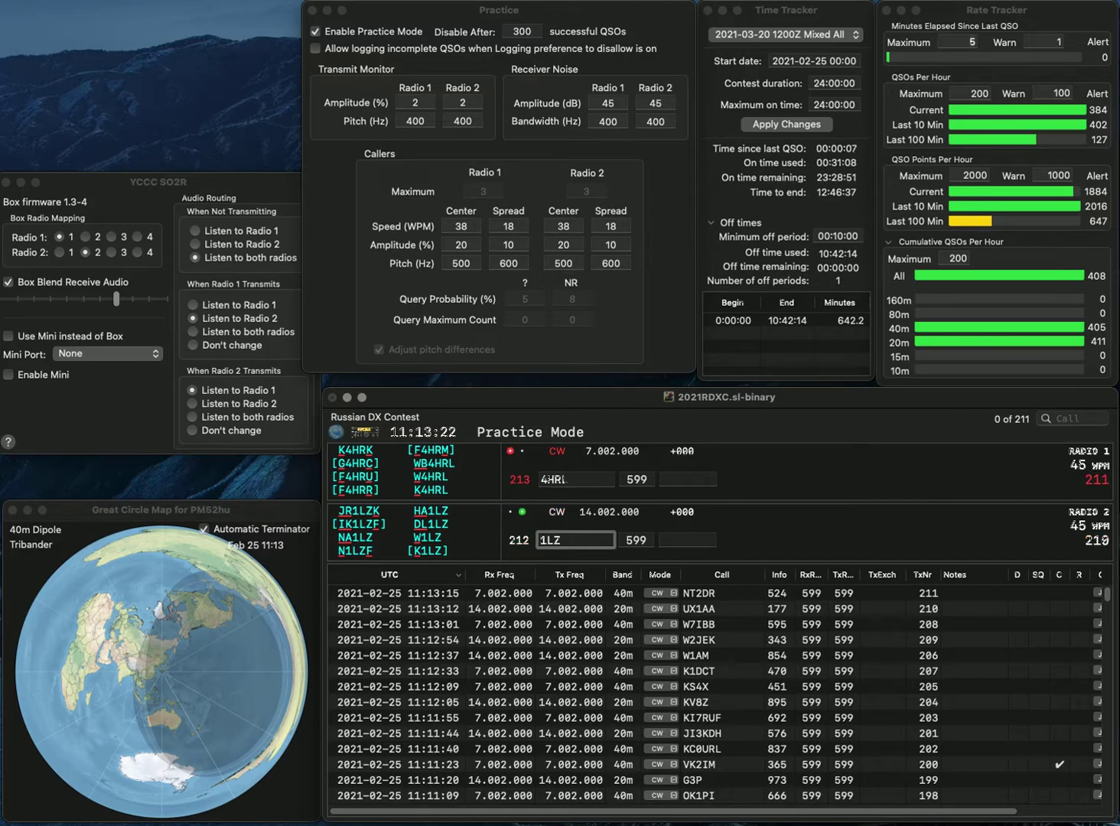
Step: Complete the calls as DL1LZ on Radio 2 and W4HRL on Radio 1 and send each the contest exchange
{"action": "type", "text": "DL"}
{"action": "key", "text": "Return"}
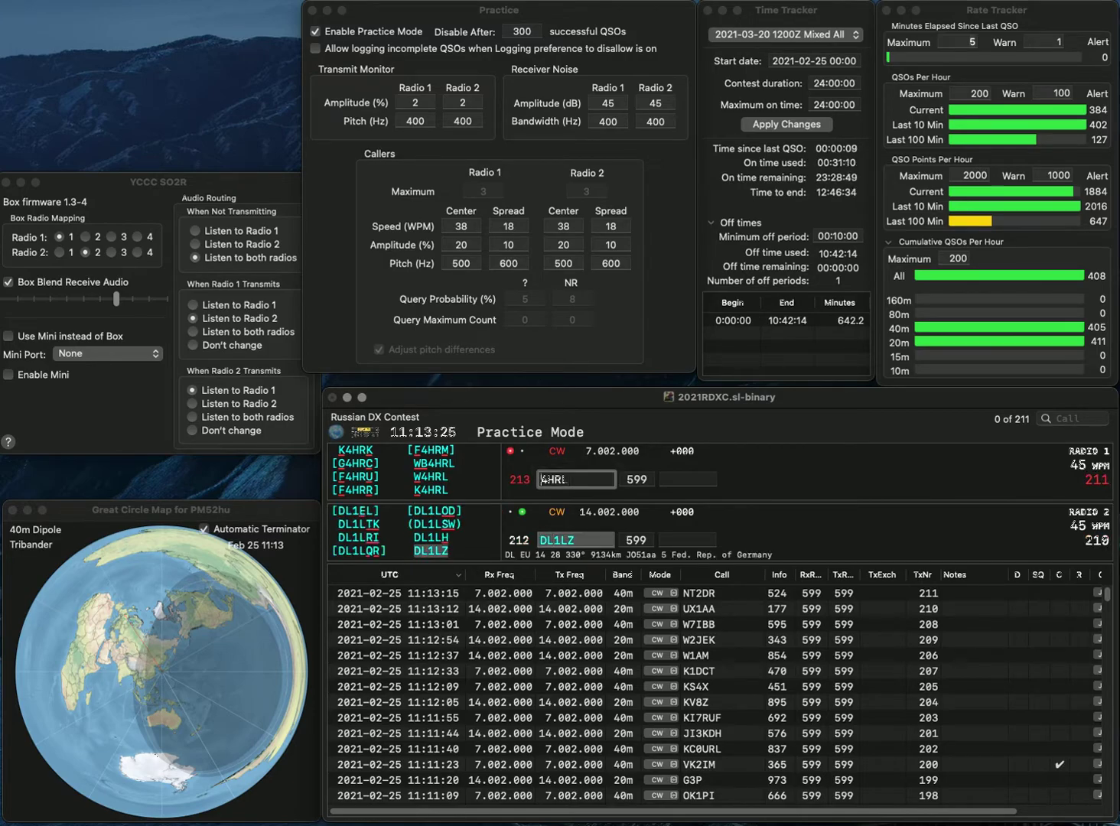
{"action": "type", "text": "W"}
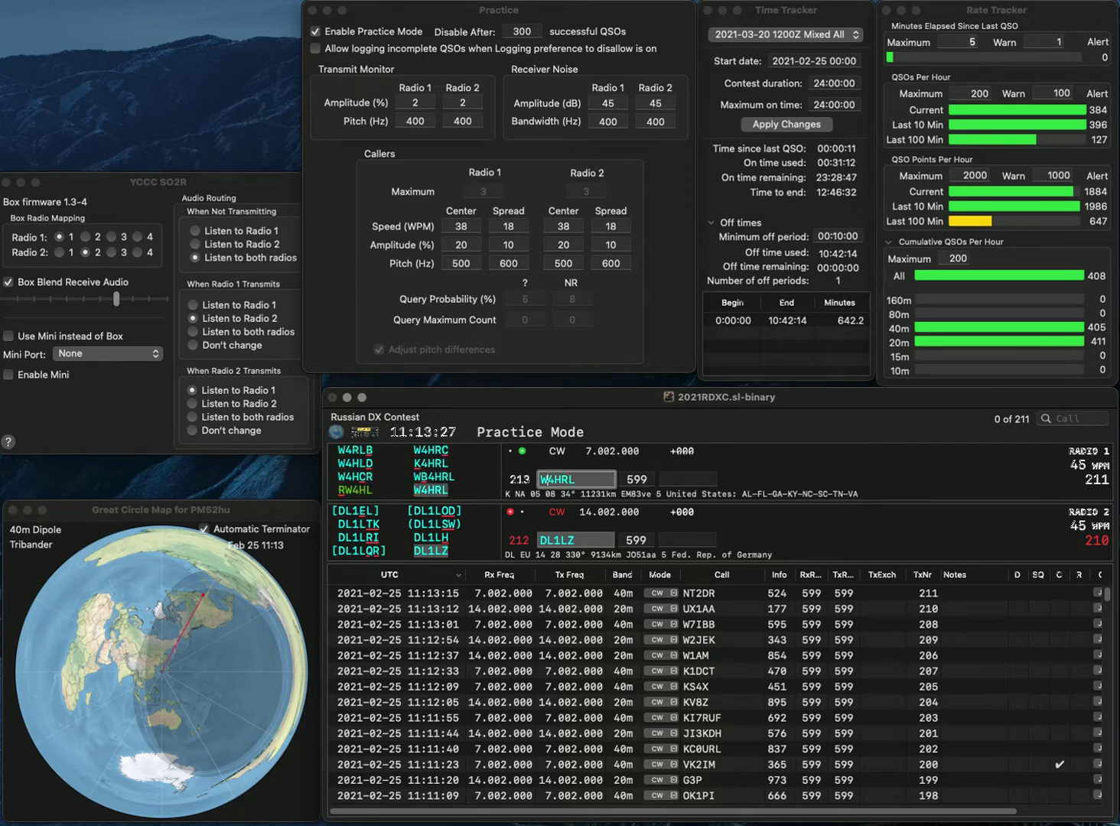
{"action": "key", "text": "Return"}
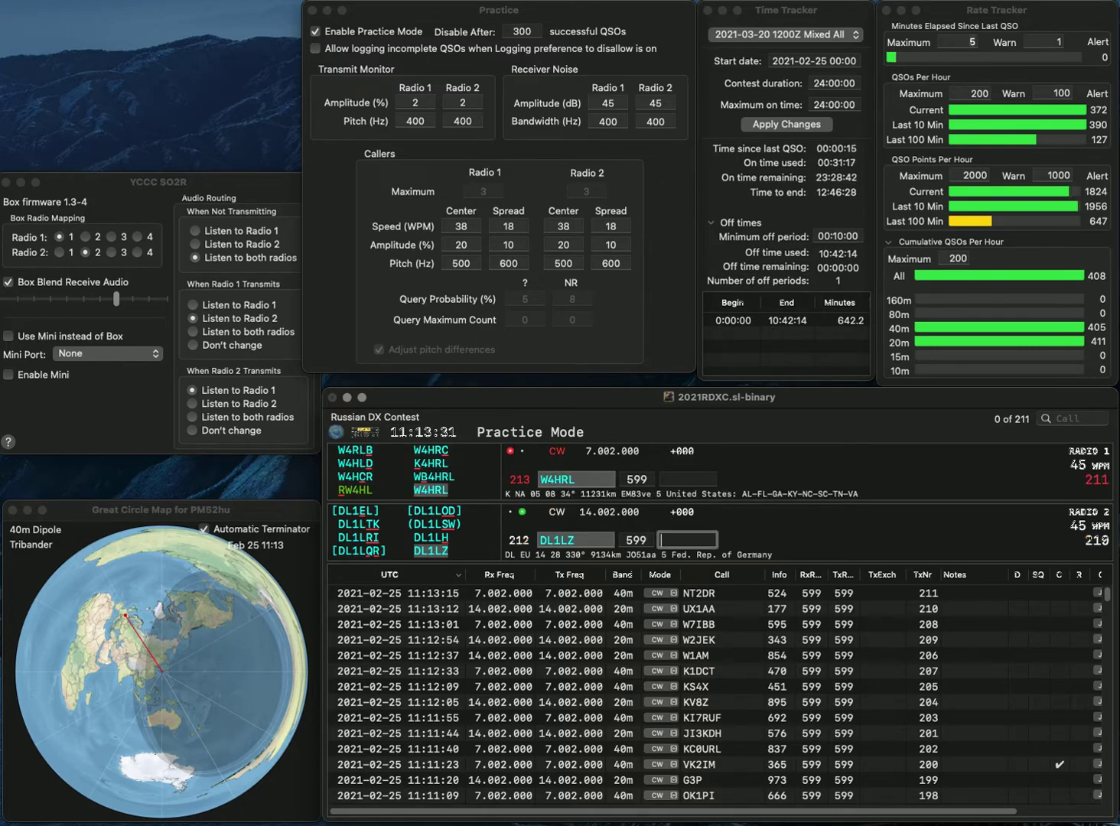
{"action": "type", "text": "880"}
{"action": "key", "text": "Return"}
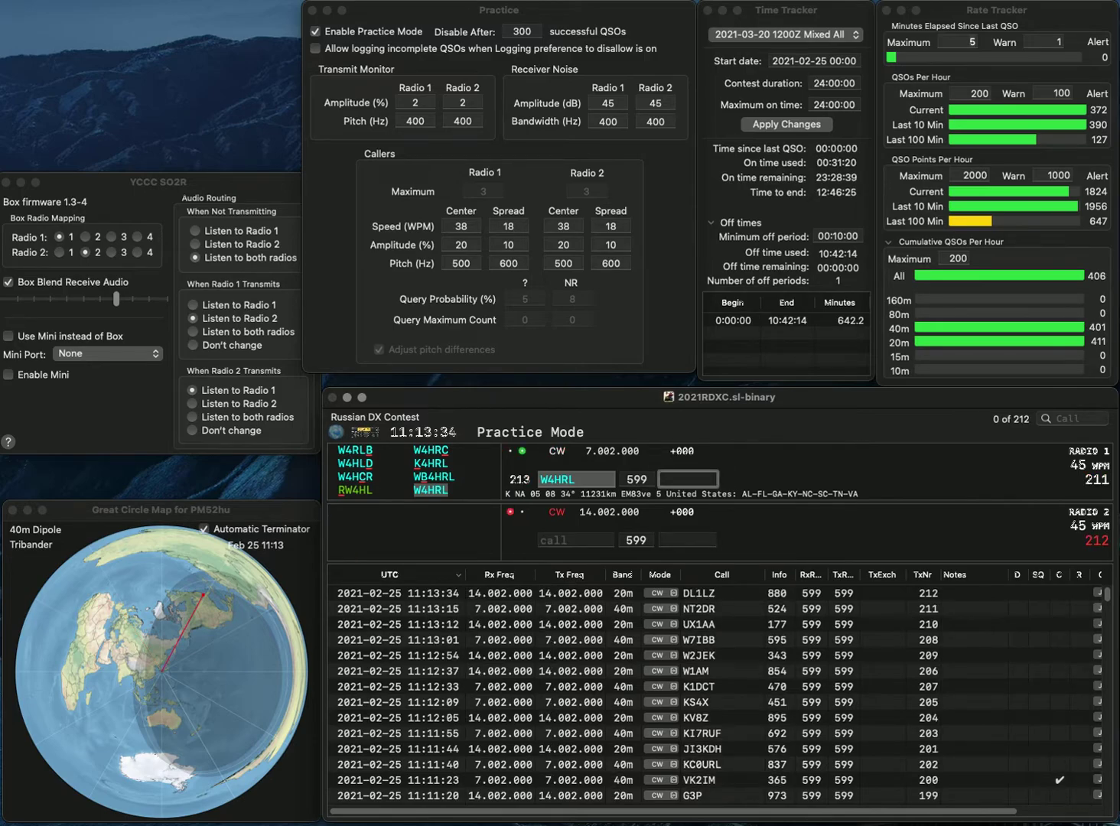
{"action": "type", "text": "979"}
{"action": "key", "text": "Return"}
Step: Answer the partial call FG on Radio 2 and VK4DX on Radio 1 with the contest exchange
{"action": "type", "text": "FG"}
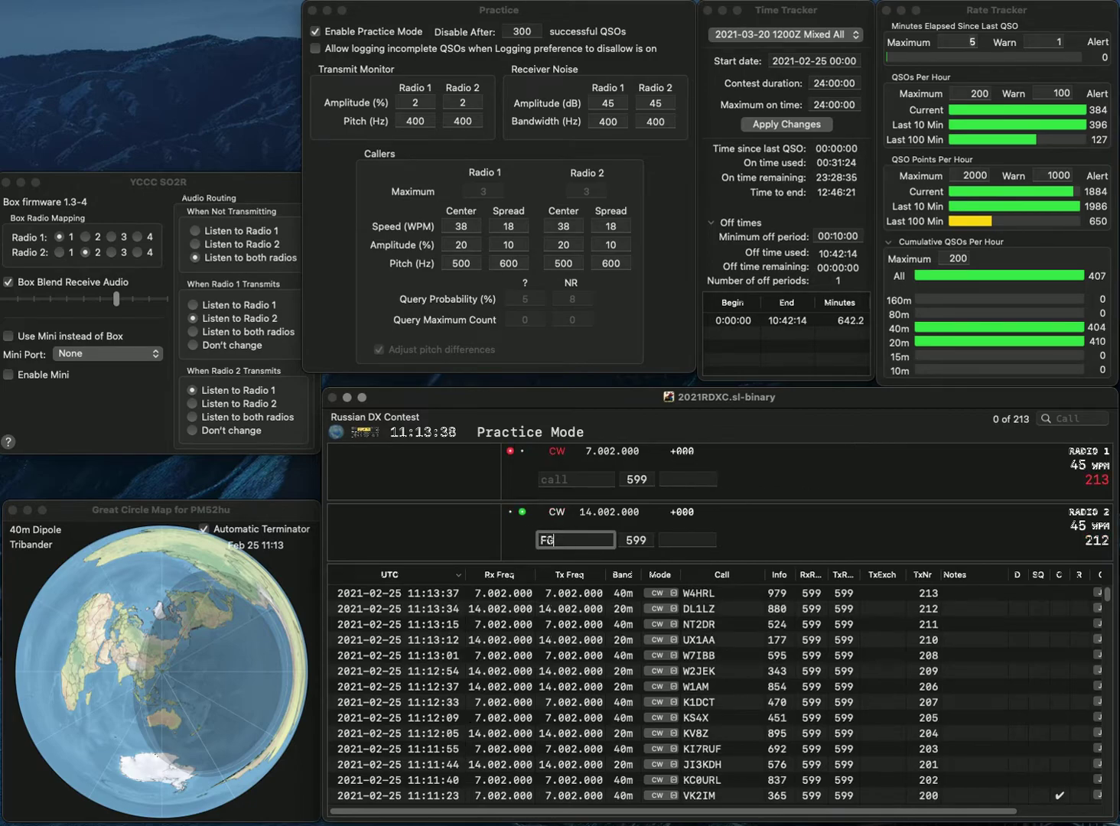
{"action": "key", "text": "Return"}
{"action": "type", "text": "K4DX"}
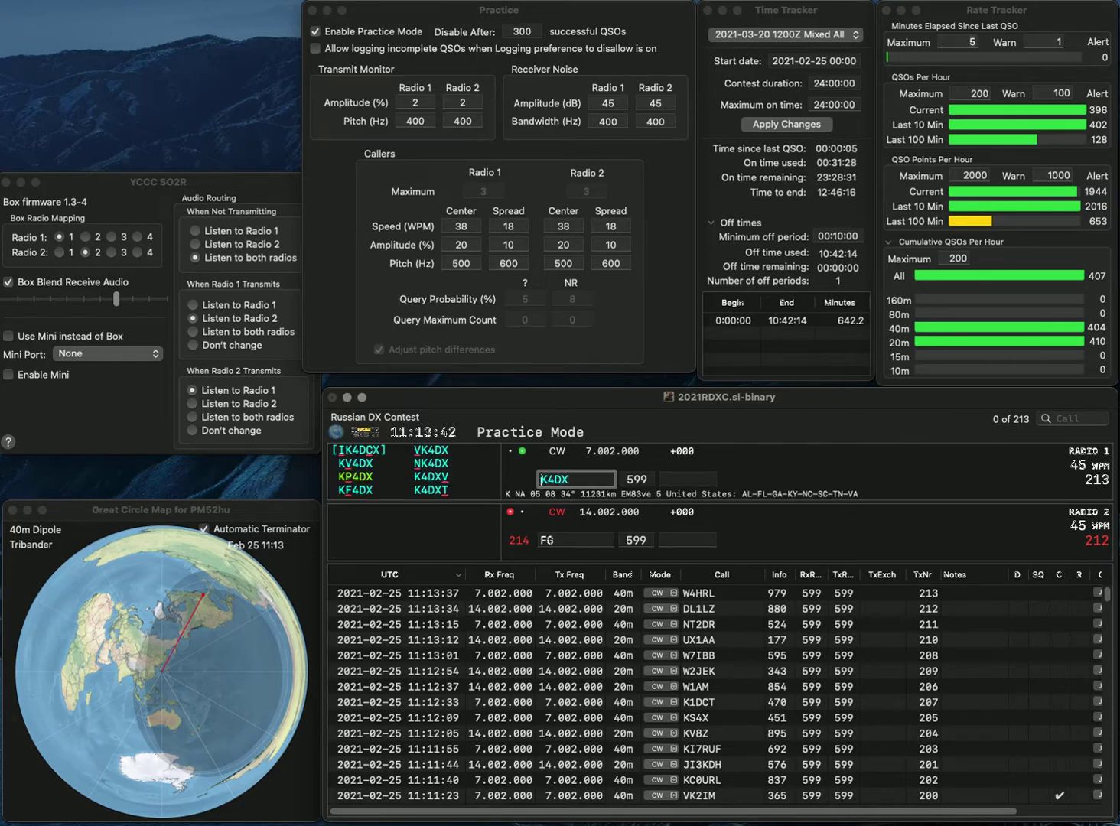
{"action": "key", "text": "Home"}
{"action": "type", "text": "V"}
{"action": "key", "text": "Return"}
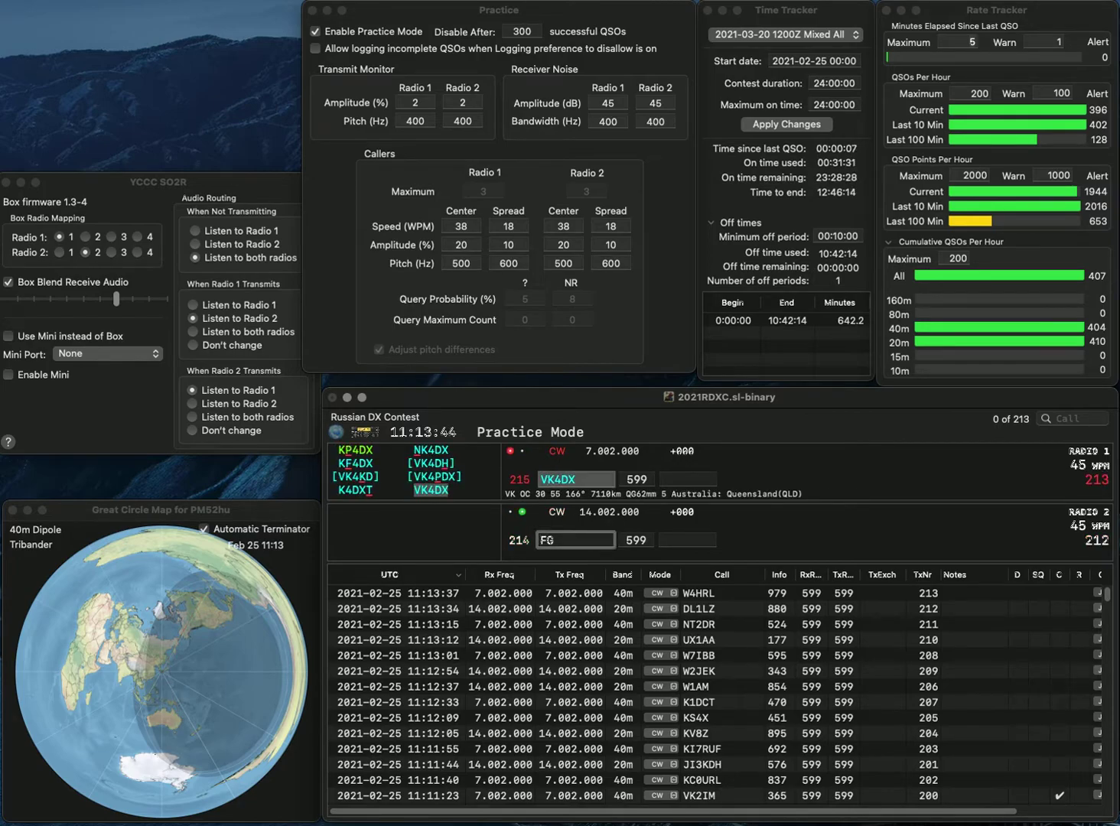
{"action": "type", "text": "XE2FGC"}
{"action": "key", "text": "Return"}
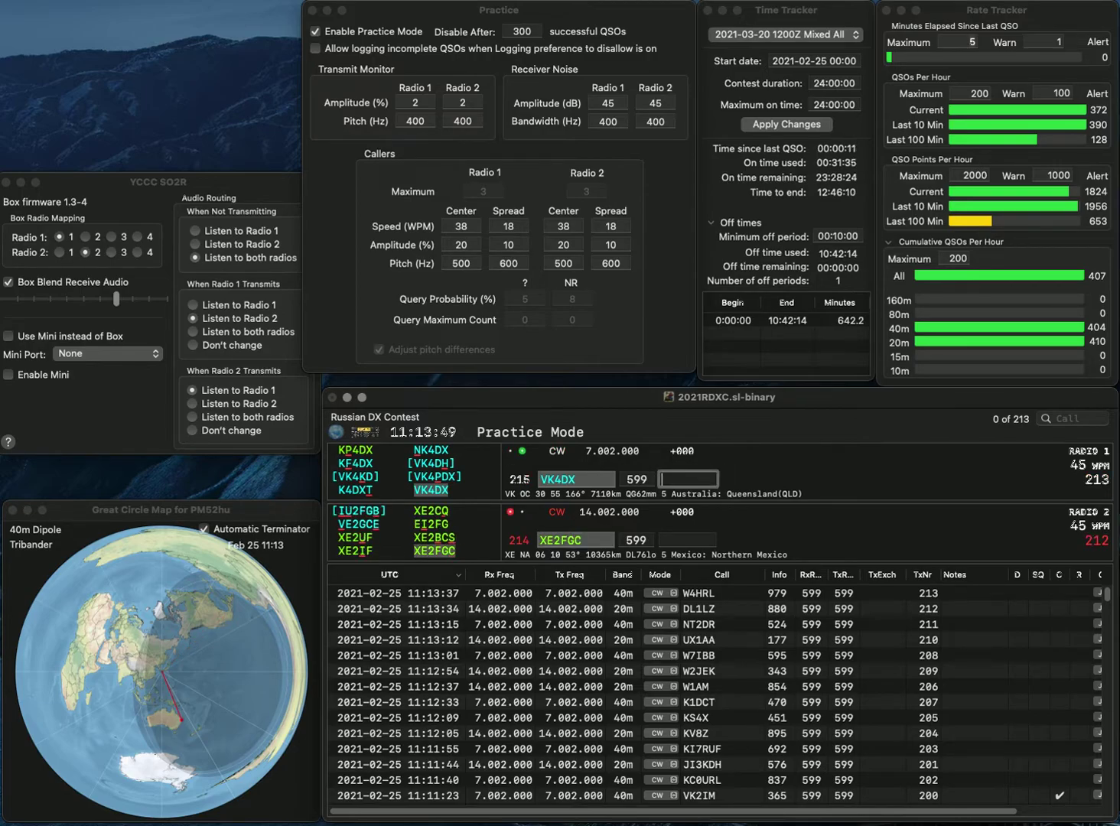
{"action": "type", "text": "724"}
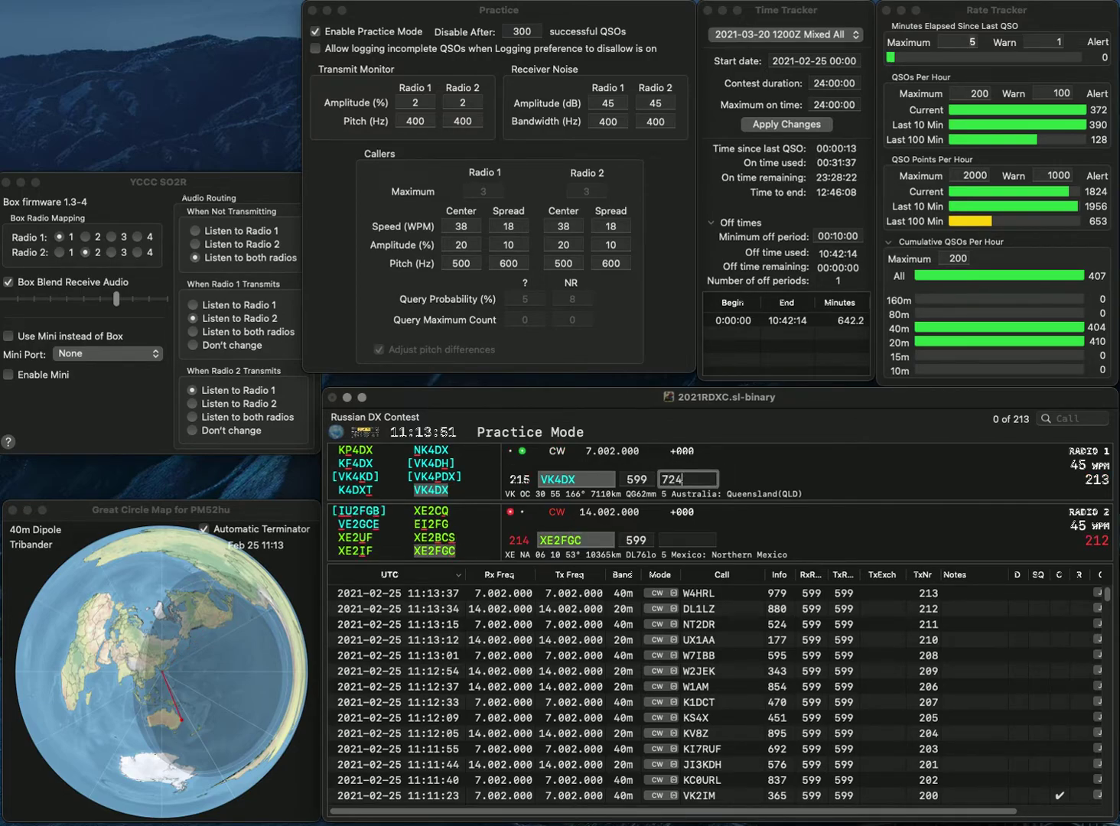
{"action": "key", "text": "Return"}
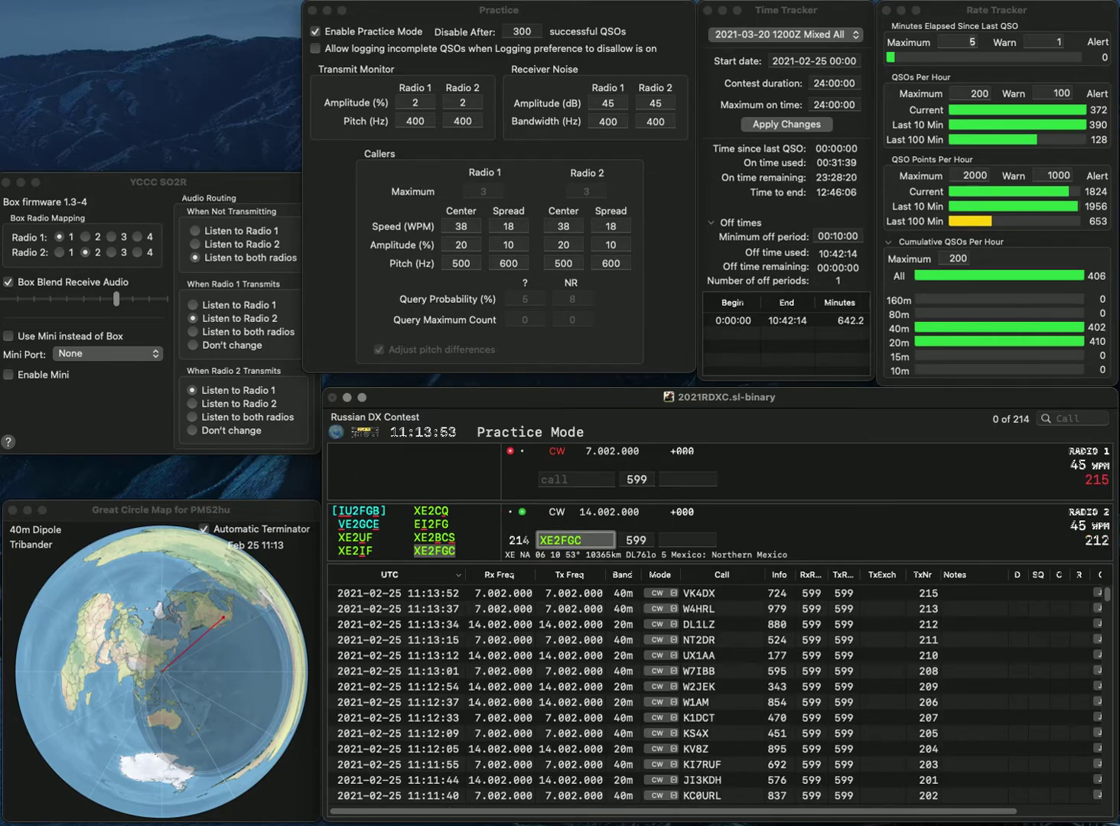
{"action": "key", "text": "Tab"}
{"action": "type", "text": "45"}
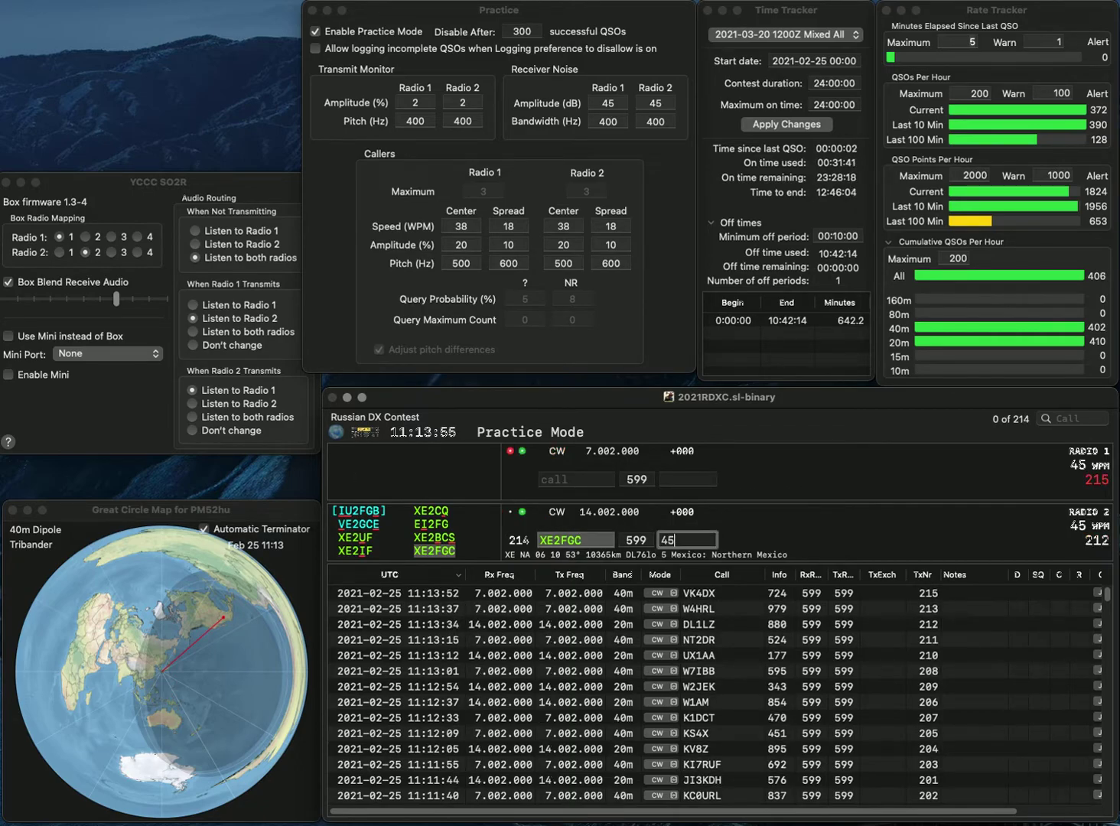
{"action": "key", "text": "Return"}
{"action": "type", "text": "1"}
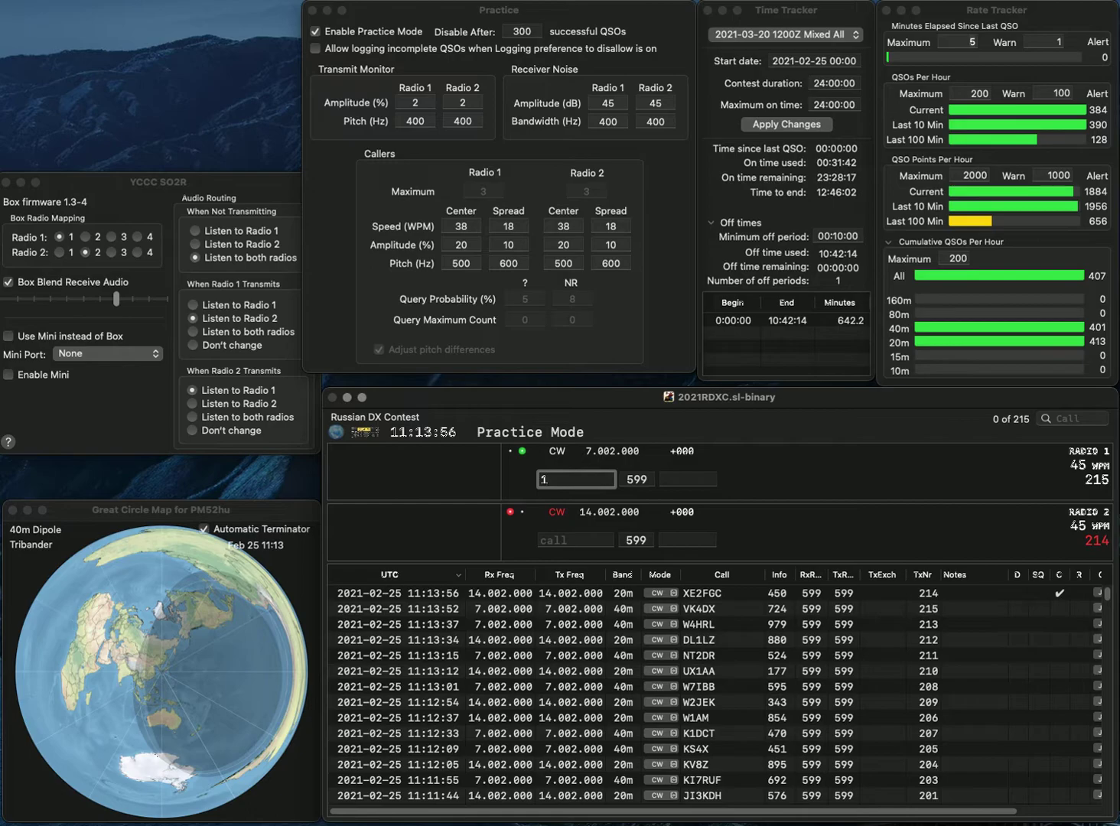
{"action": "type", "text": "QA"}
{"action": "key", "text": "Home"}
{"action": "type", "text": "W"}
{"action": "key", "text": "Return"}
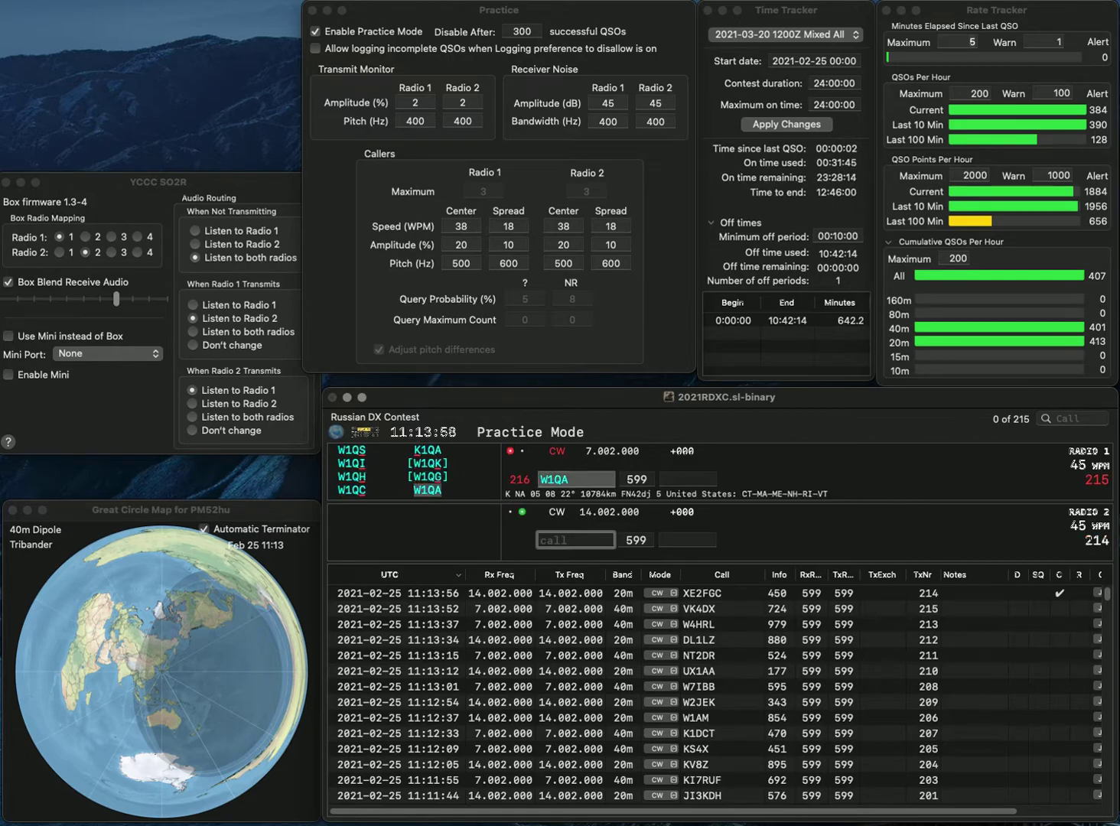
{"action": "type", "text": "HK4CMB"}
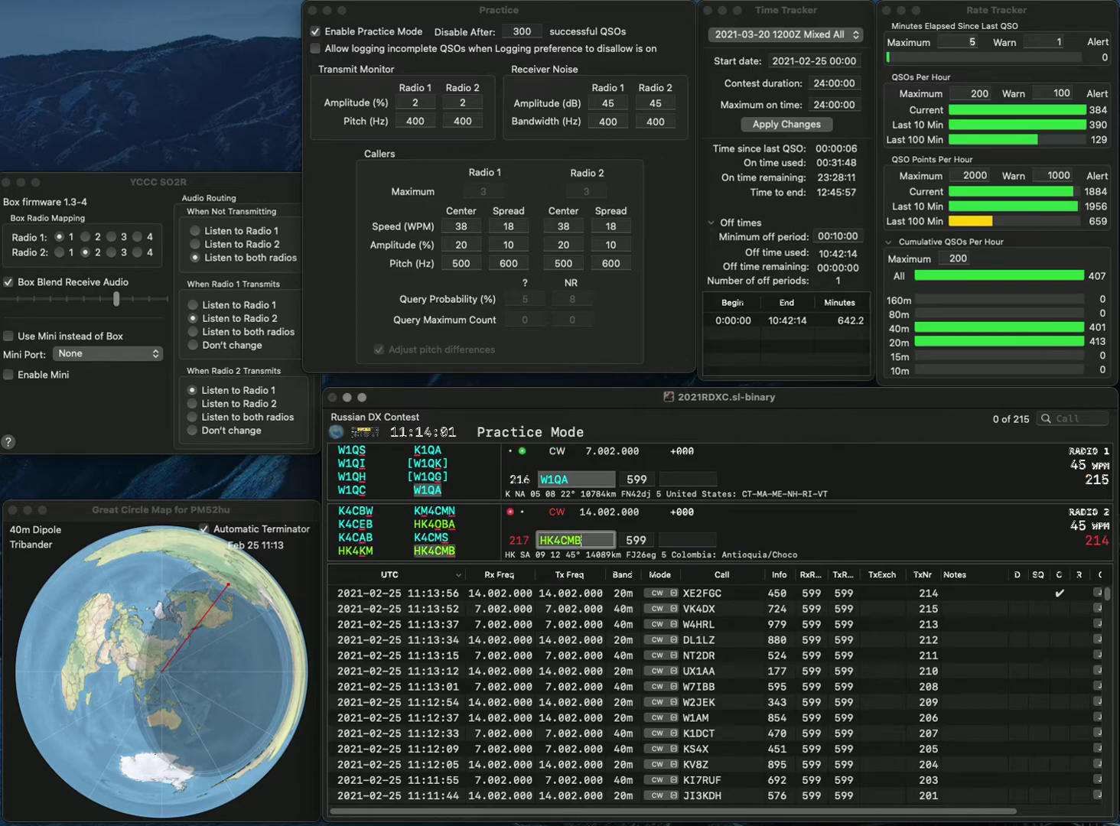
{"action": "key", "text": "Return"}
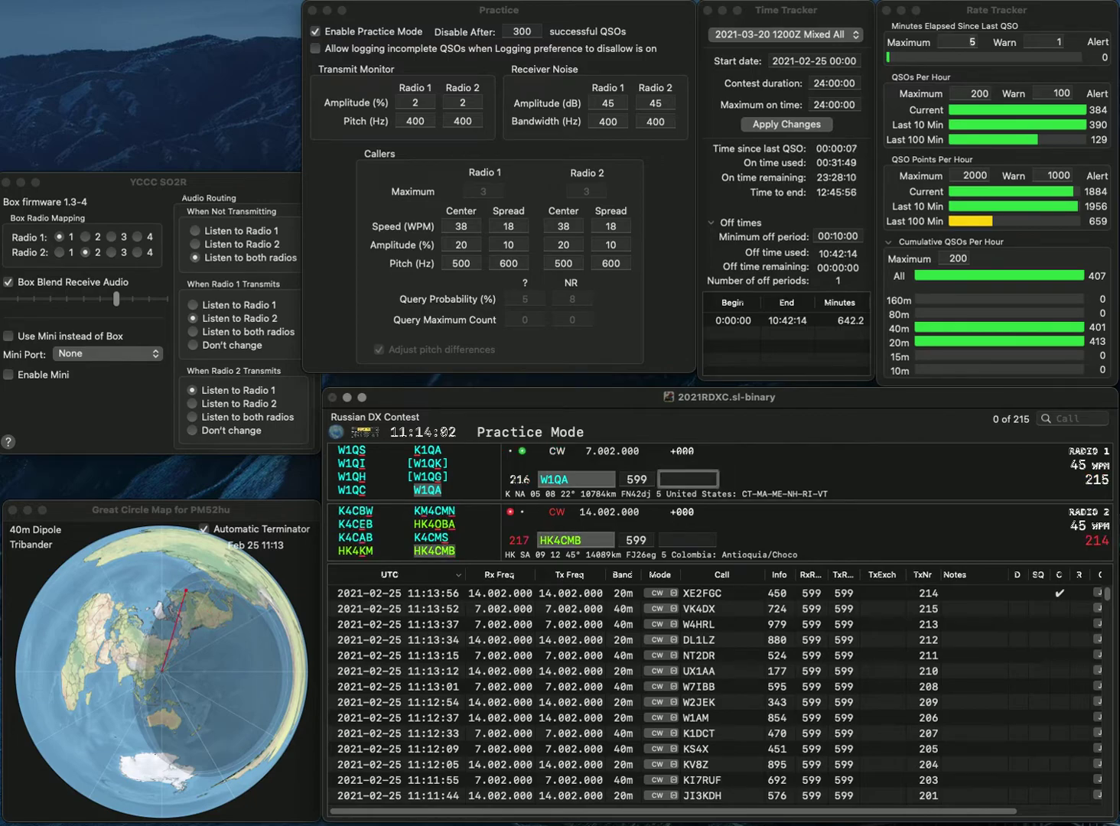
{"action": "type", "text": "13"}
{"action": "key", "text": "Return"}
{"action": "key", "text": "Return"}
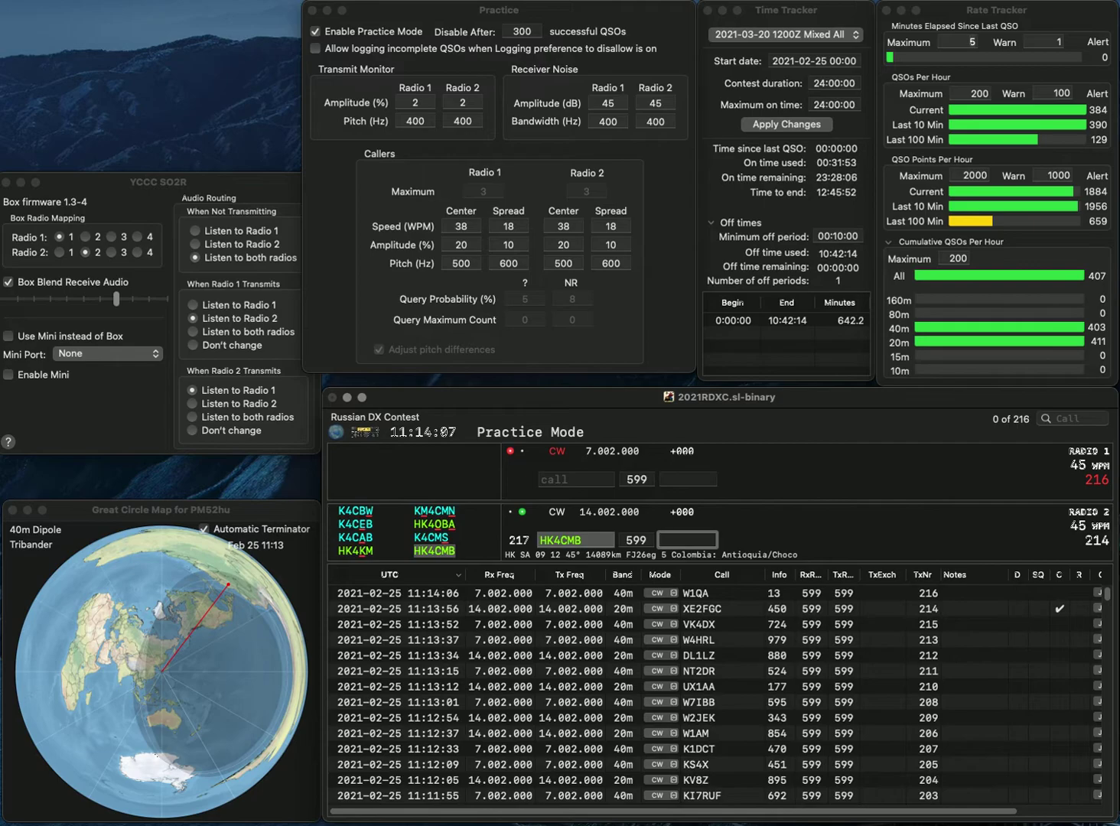
{"action": "type", "text": "971"}
{"action": "key", "text": "Return"}
{"action": "type", "text": "W7"}
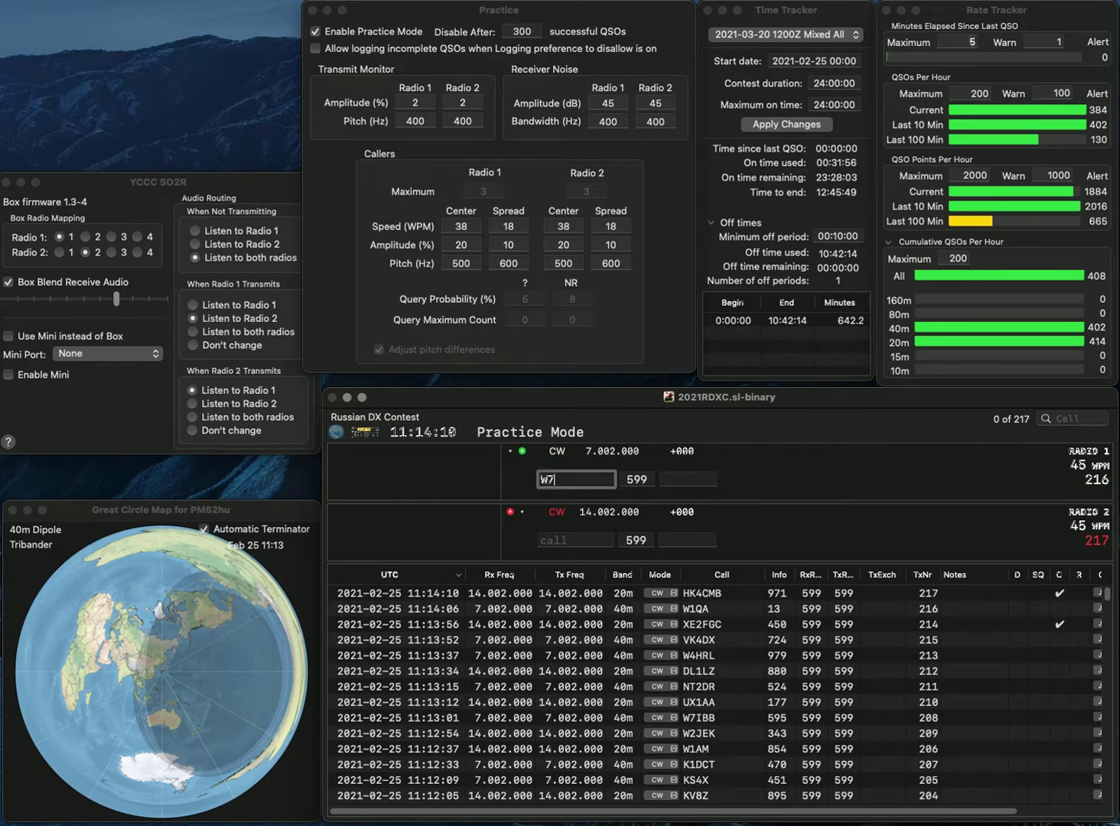
{"action": "type", "text": "KW"}
{"action": "key", "text": "Return"}
{"action": "type", "text": "NV1Q"}
{"action": "key", "text": "Return"}
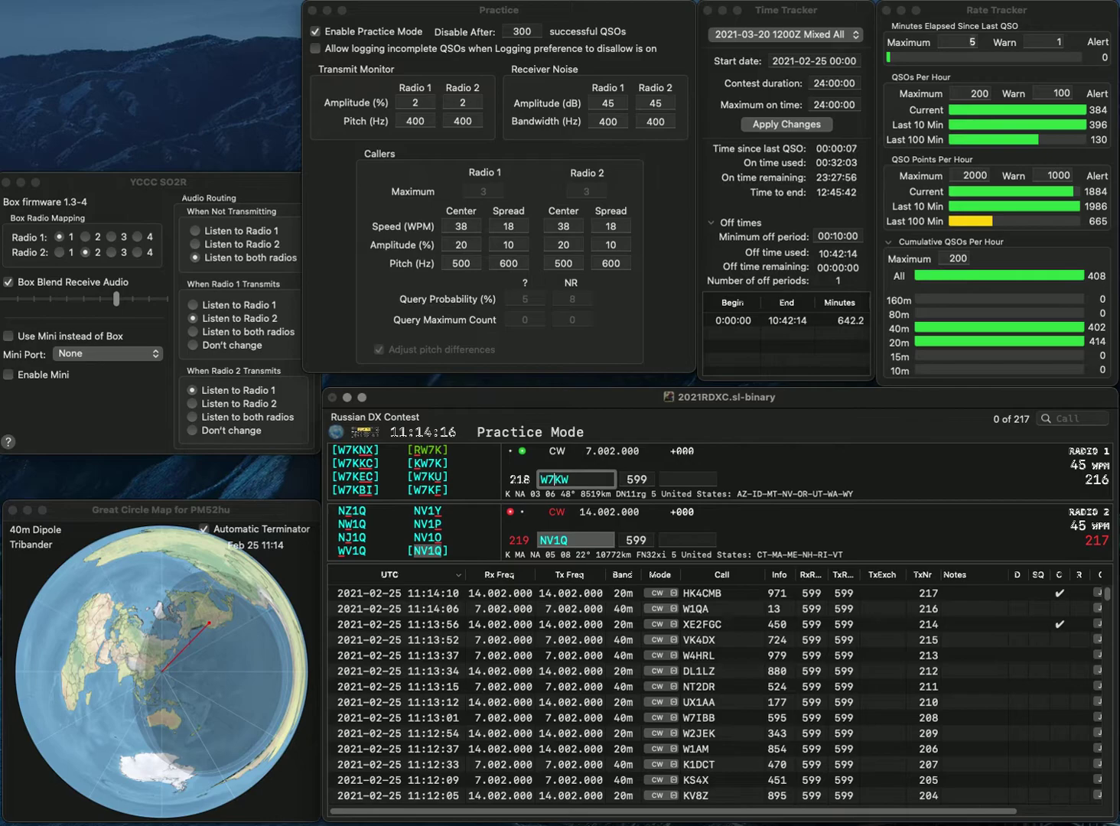
{"action": "type", "text": "L"}
{"action": "type", "text": "Z5"}
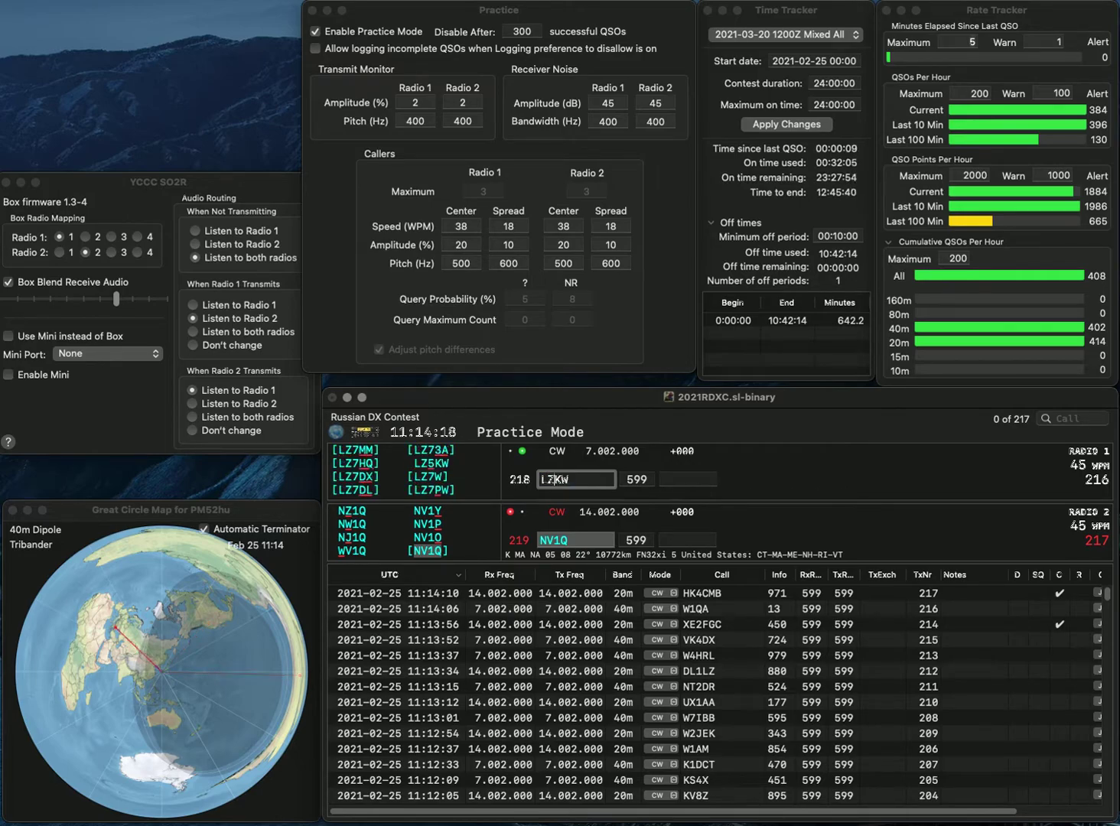
{"action": "key", "text": "Return"}
{"action": "key", "text": "space"}
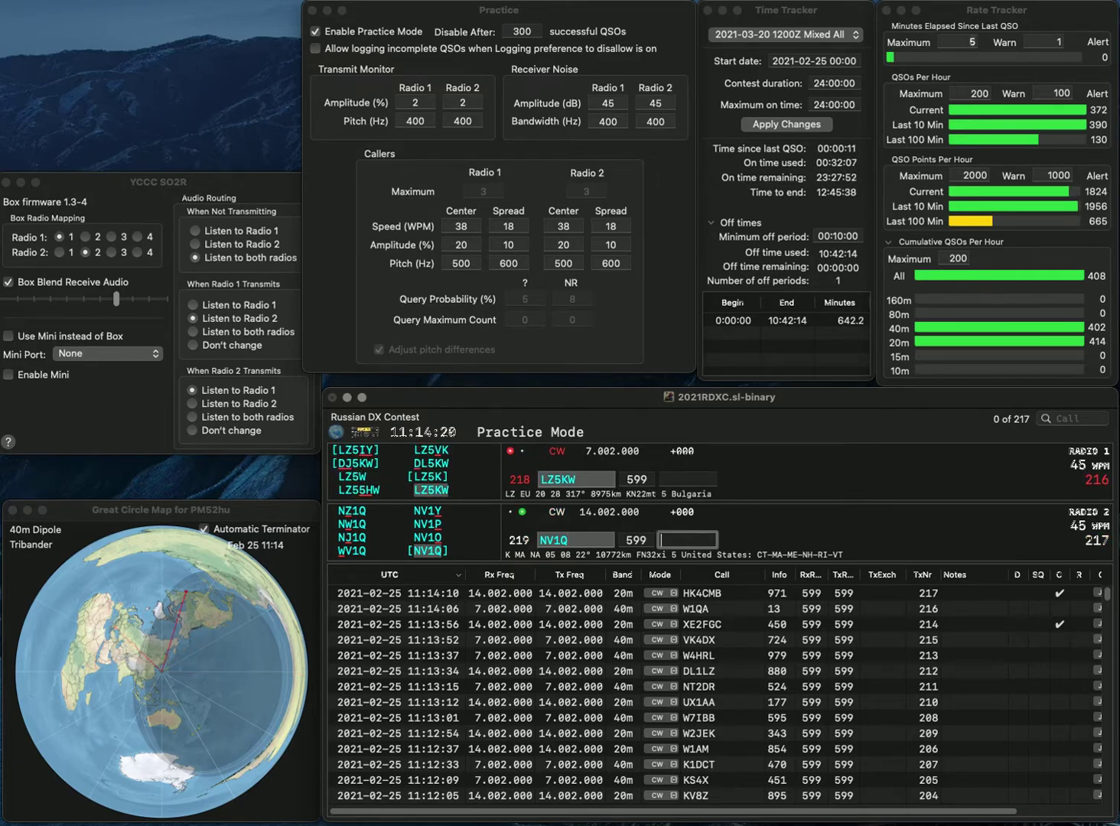
{"action": "type", "text": "164"}
{"action": "key", "text": "Return"}
{"action": "key", "text": "space"}
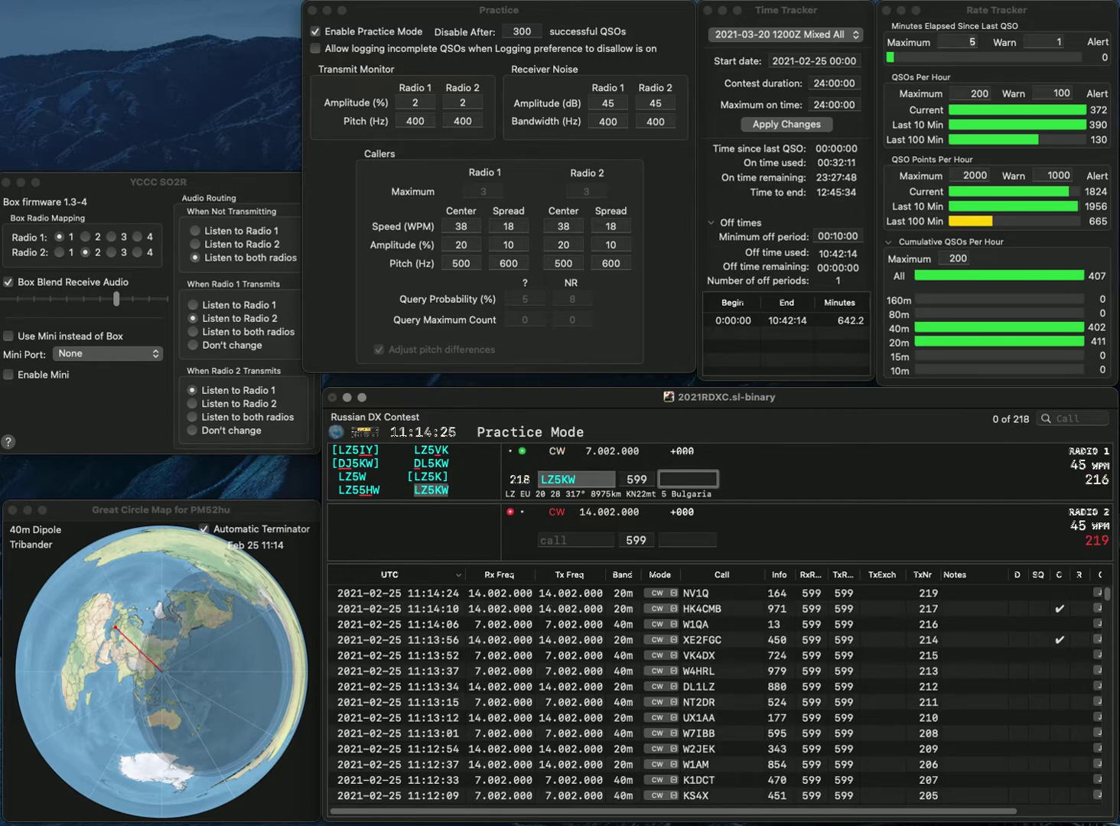
{"action": "type", "text": "447"}
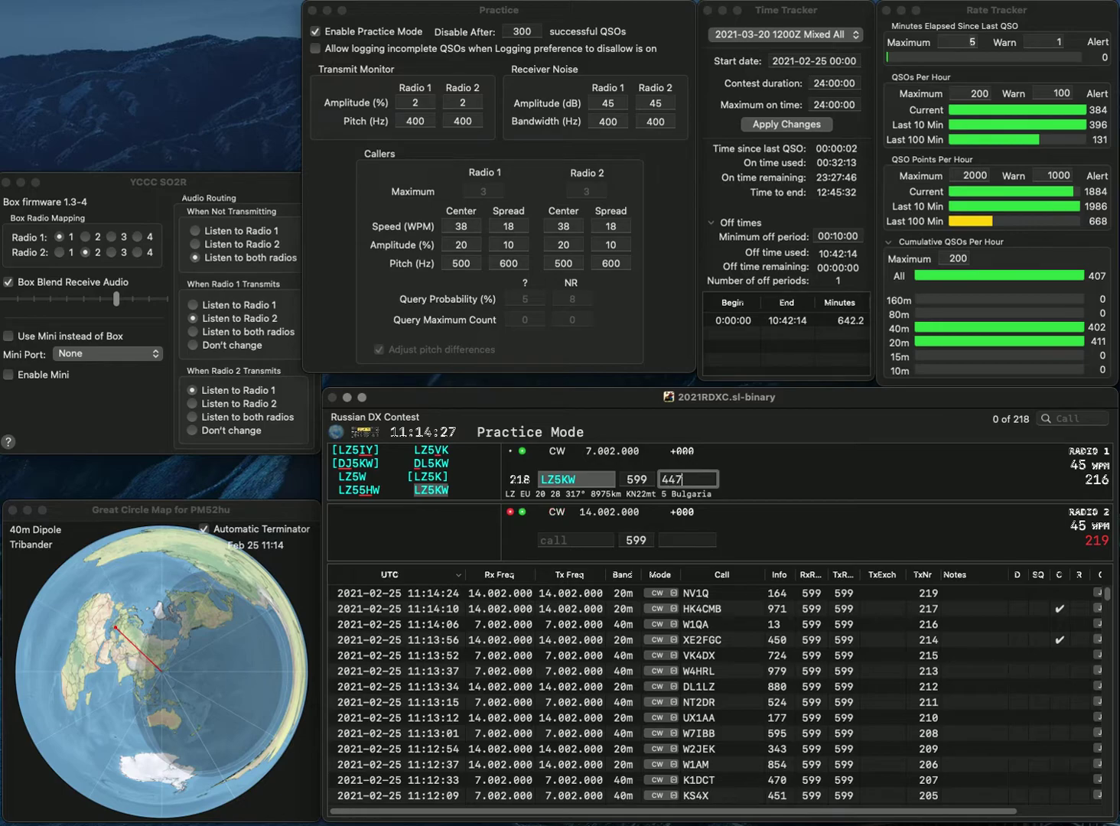
{"action": "key", "text": "Return"}
{"action": "type", "text": "NC0"}
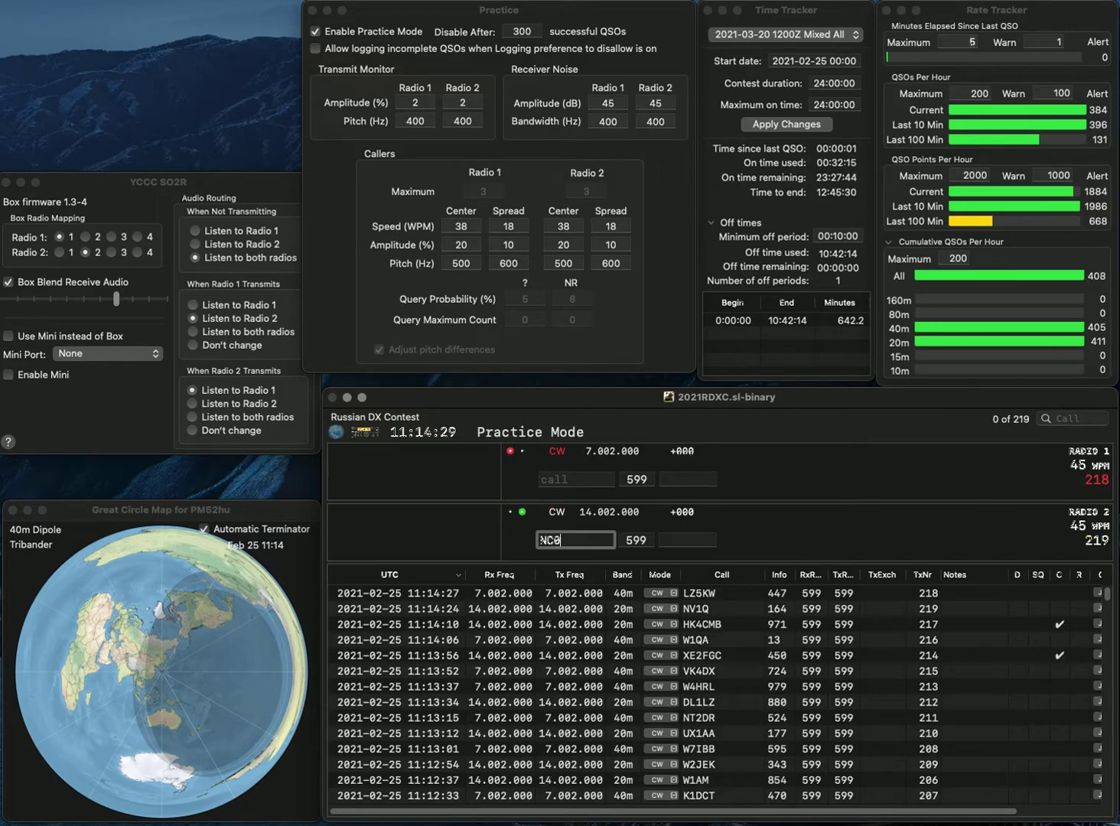
{"action": "type", "text": "JW"}
{"action": "key", "text": "Return"}
{"action": "type", "text": "W"}
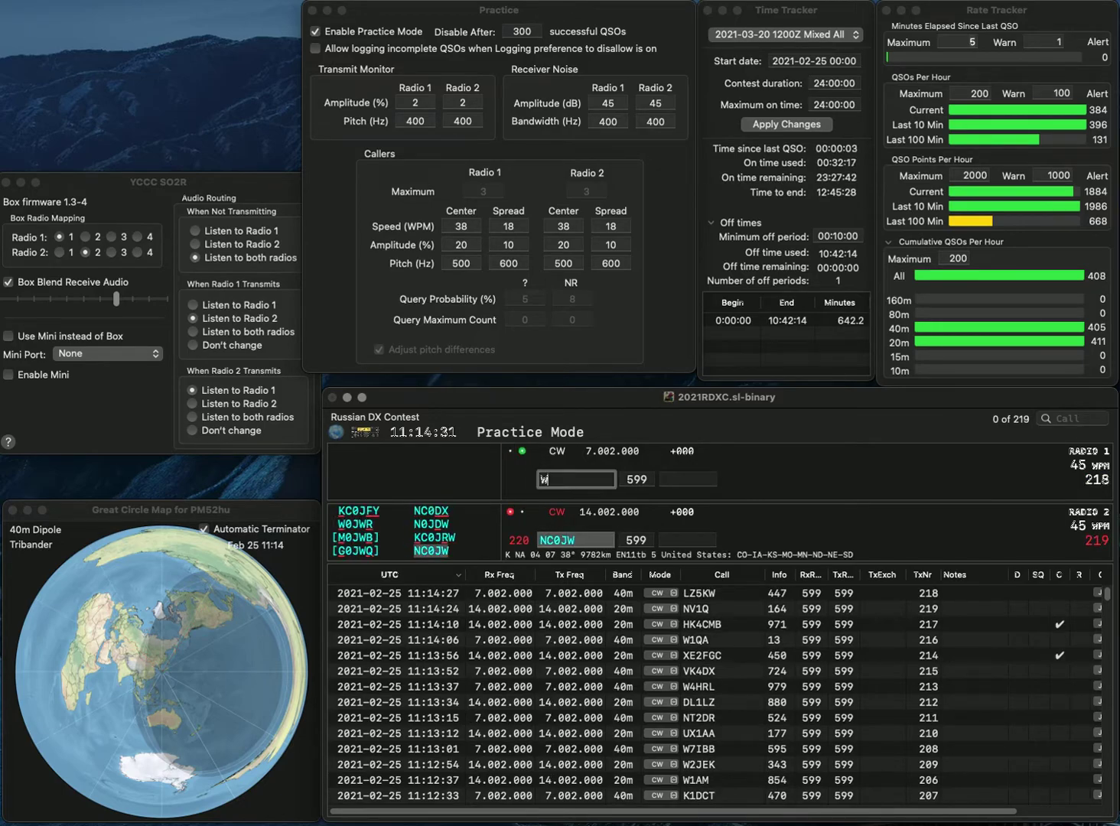
{"action": "type", "text": "6LEN"}
{"action": "key", "text": "Return"}
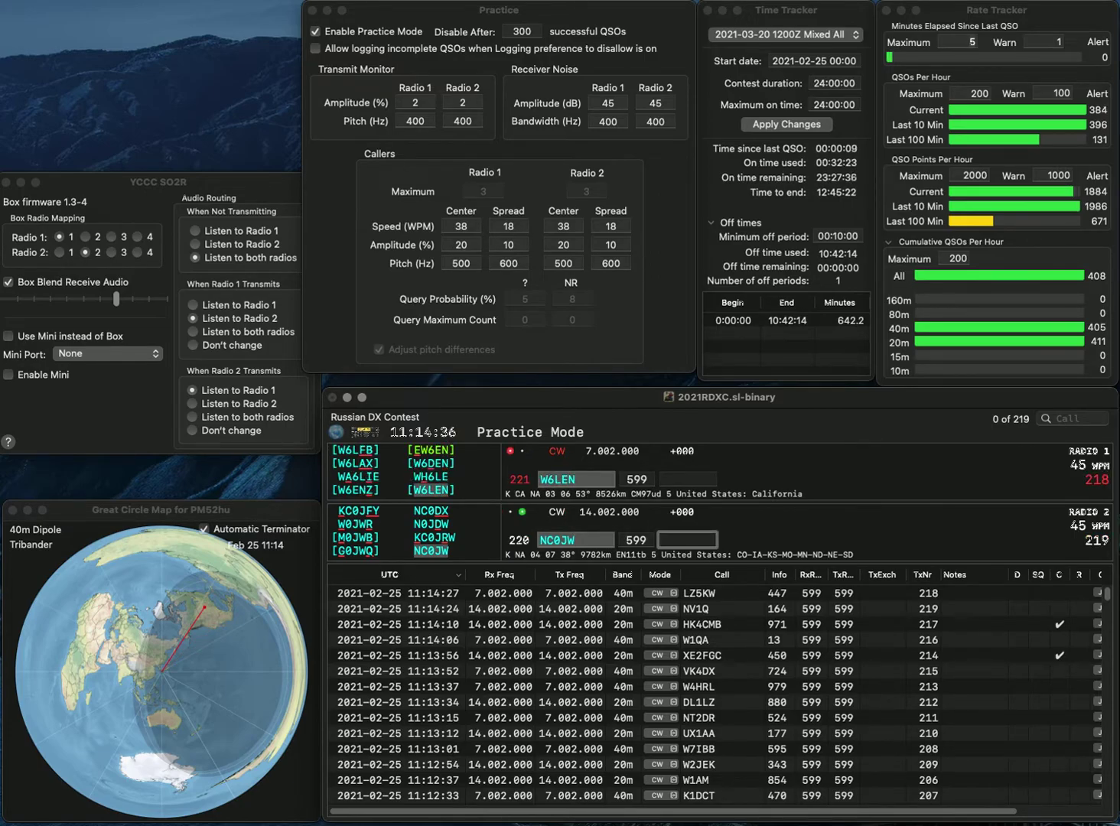
{"action": "type", "text": "89"}
{"action": "key", "text": "Return"}
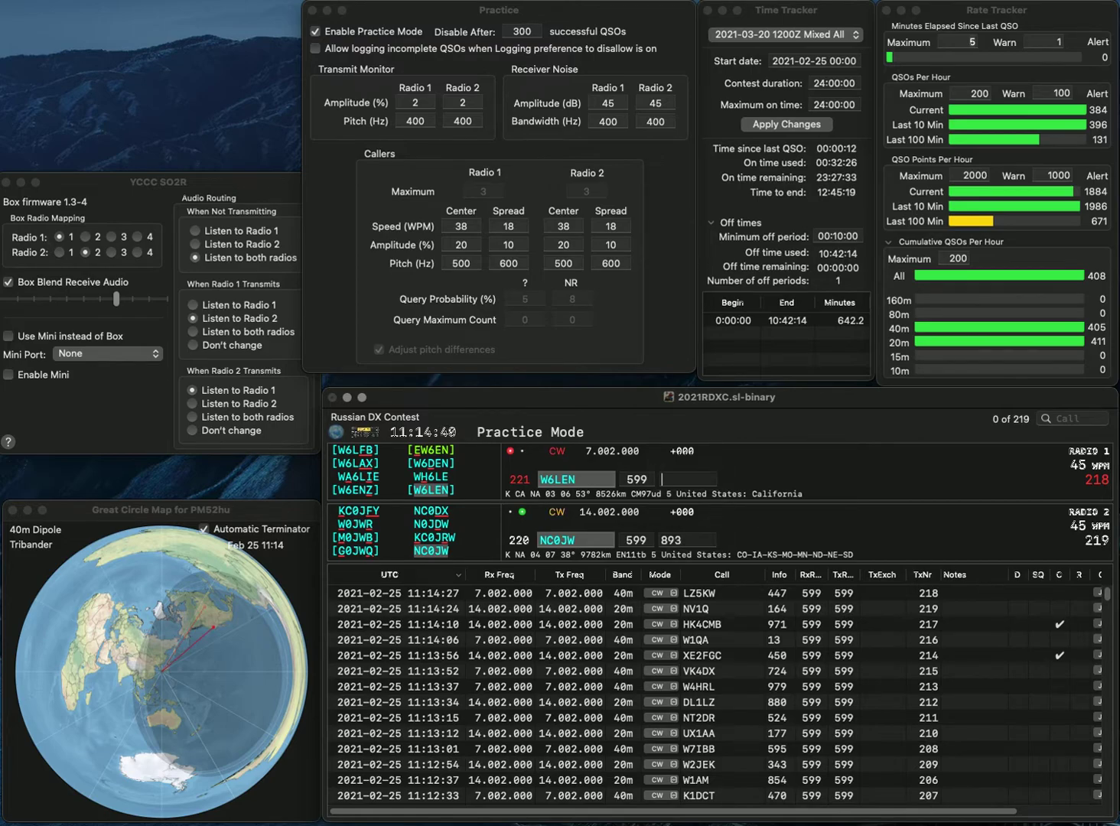
{"action": "type", "text": "253"}
{"action": "key", "text": "Return"}
Step: Answer VE7BC on Radio 2 and K4CU on Radio 1 with the contest exchange
{"action": "type", "text": "VE7BC"}
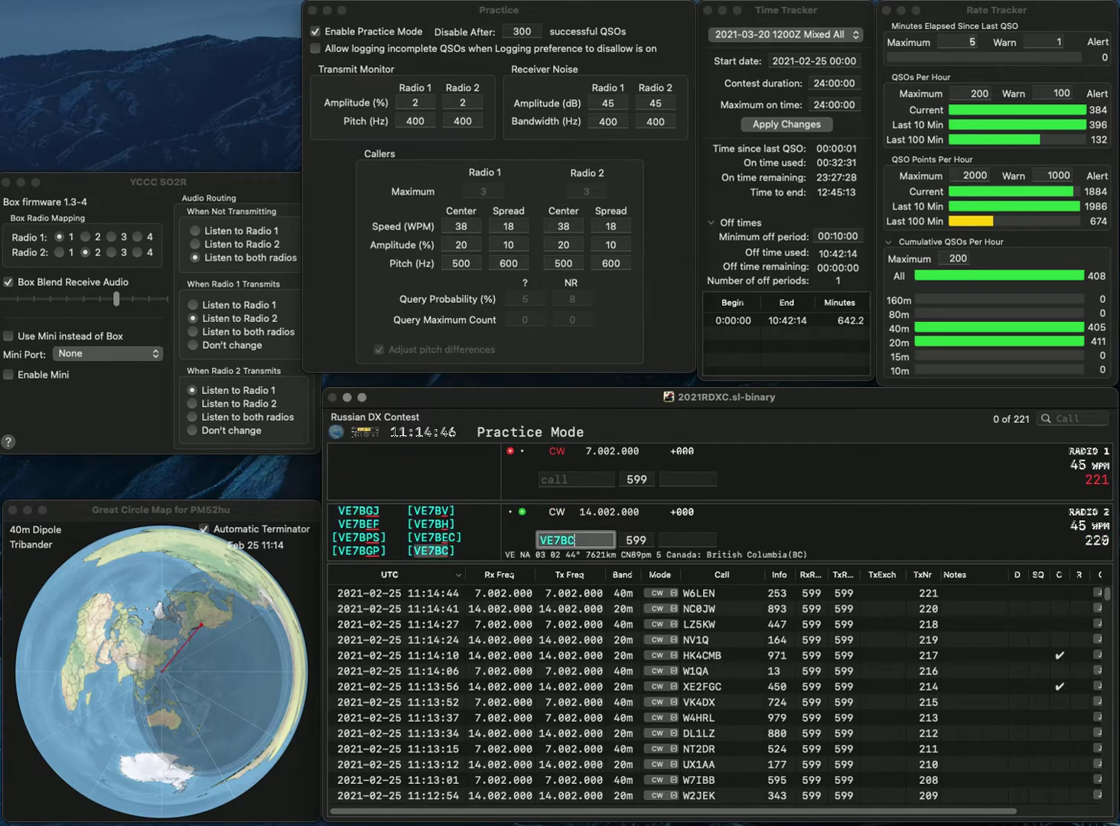
{"action": "key", "text": "Return"}
{"action": "type", "text": "K4CU"}
{"action": "key", "text": "Return"}
{"action": "key", "text": "Return"}
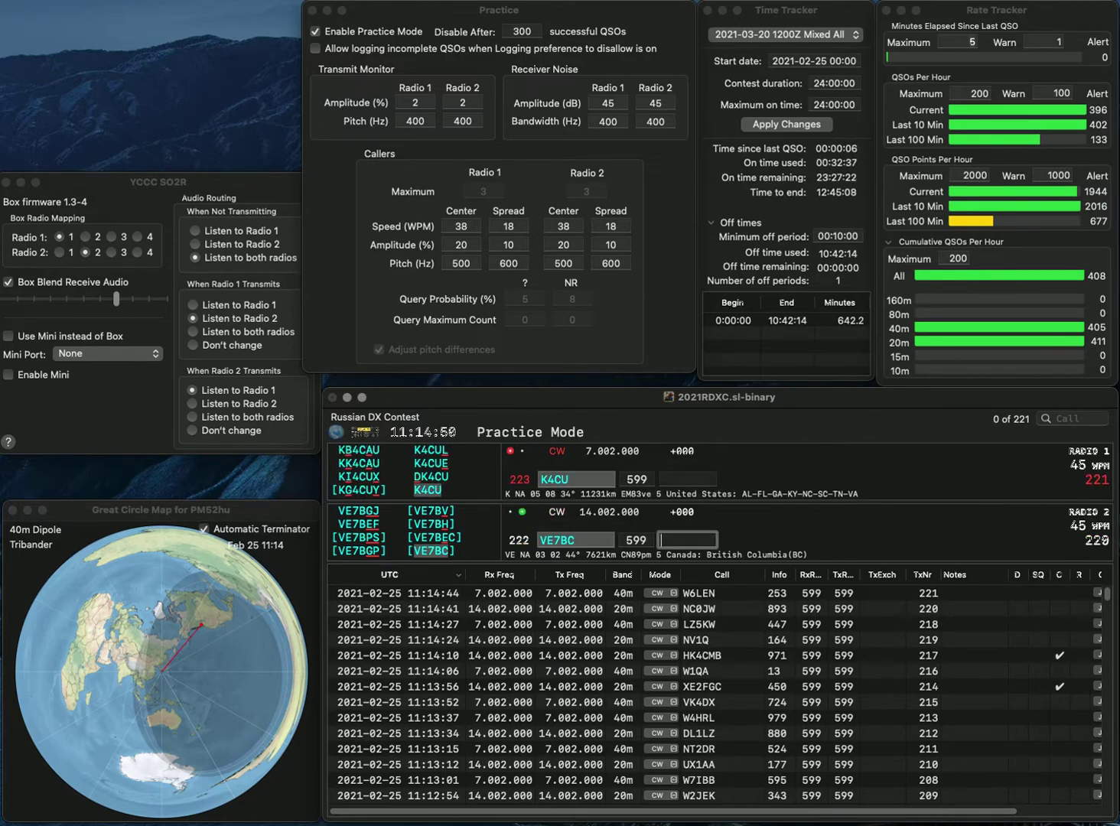
{"action": "type", "text": "691"}
{"action": "key", "text": "Return"}
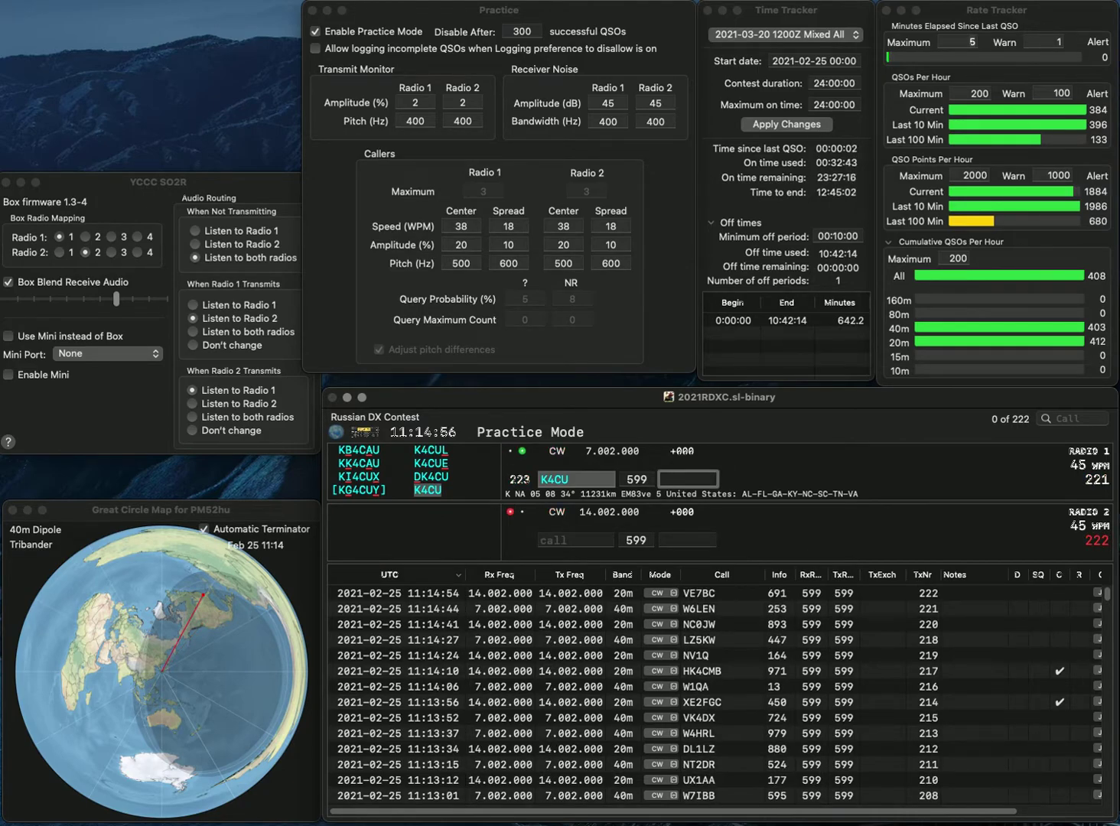
{"action": "type", "text": "703"}
{"action": "key", "text": "Return"}
Step: Answer AI7X on Radio 2 and the partial call 4C on Radio 1 with the contest exchange
{"action": "type", "text": "AI7X"}
{"action": "key", "text": "Return"}
{"action": "type", "text": "4K"}
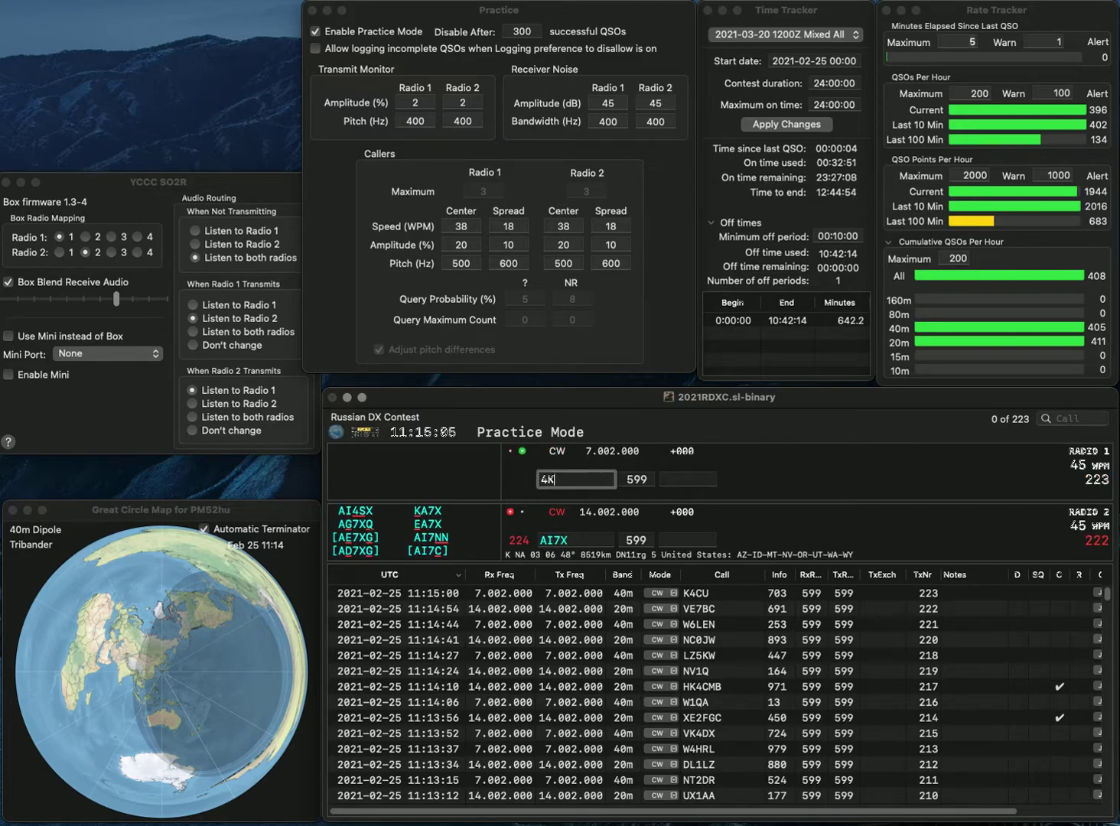
{"action": "type", "text": "C"}
{"action": "key", "text": "Return"}
Step: Correct the Radio 2 call to AH7K and send the contest exchange again
{"action": "key", "text": "Left"}
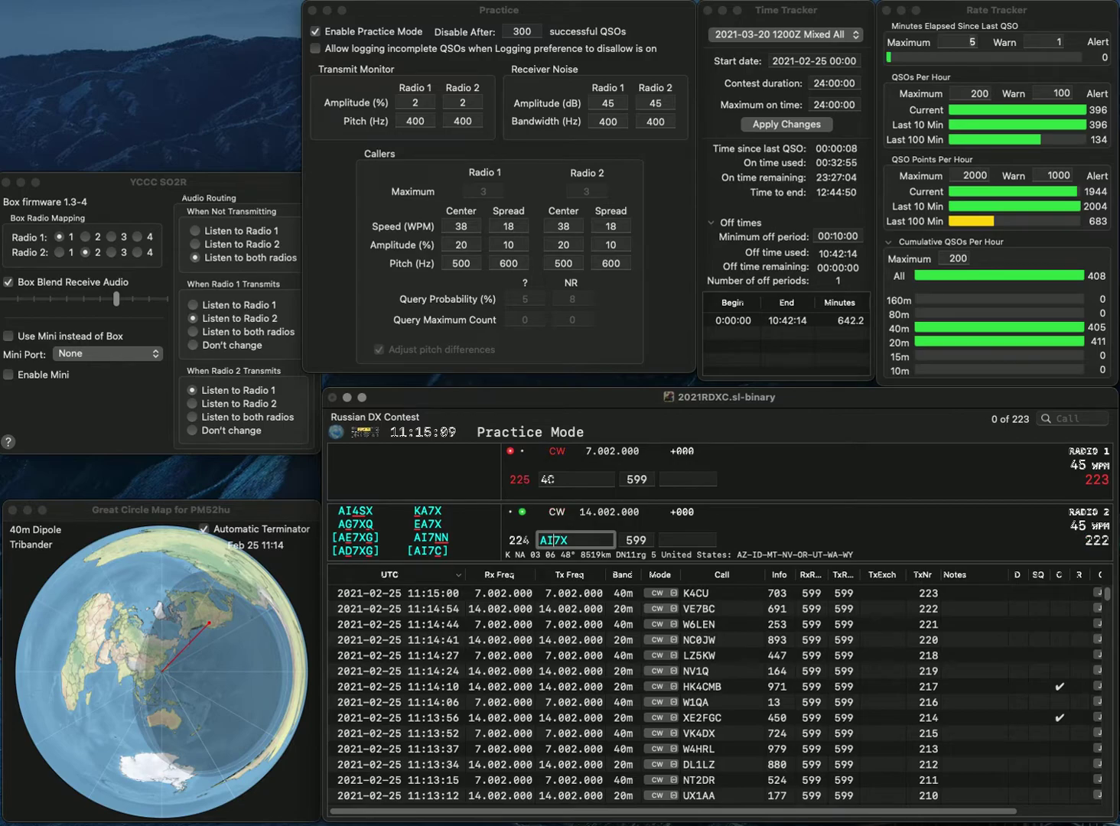
{"action": "left_click", "coordinate": [555, 540]}
{"action": "key", "text": "BackSpace"}
{"action": "type", "text": "H"}
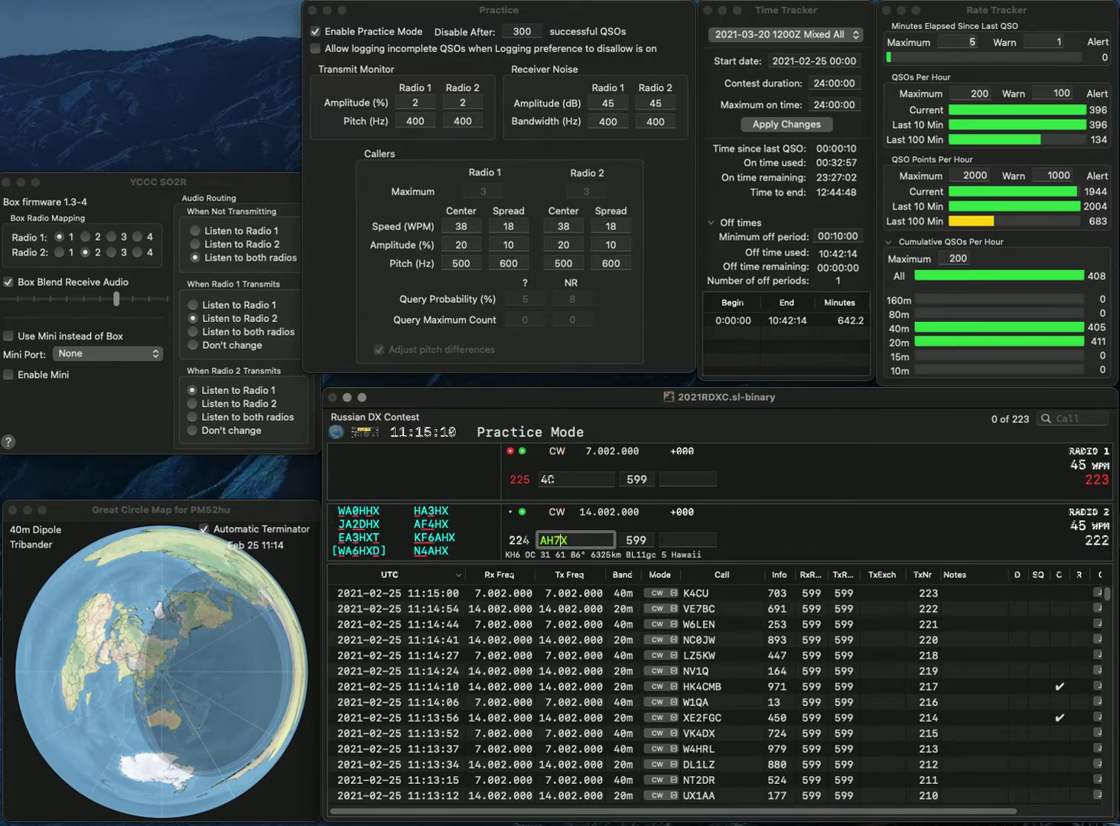
{"action": "key", "text": "BackSpace"}
{"action": "type", "text": "K"}
{"action": "key", "text": "Return"}
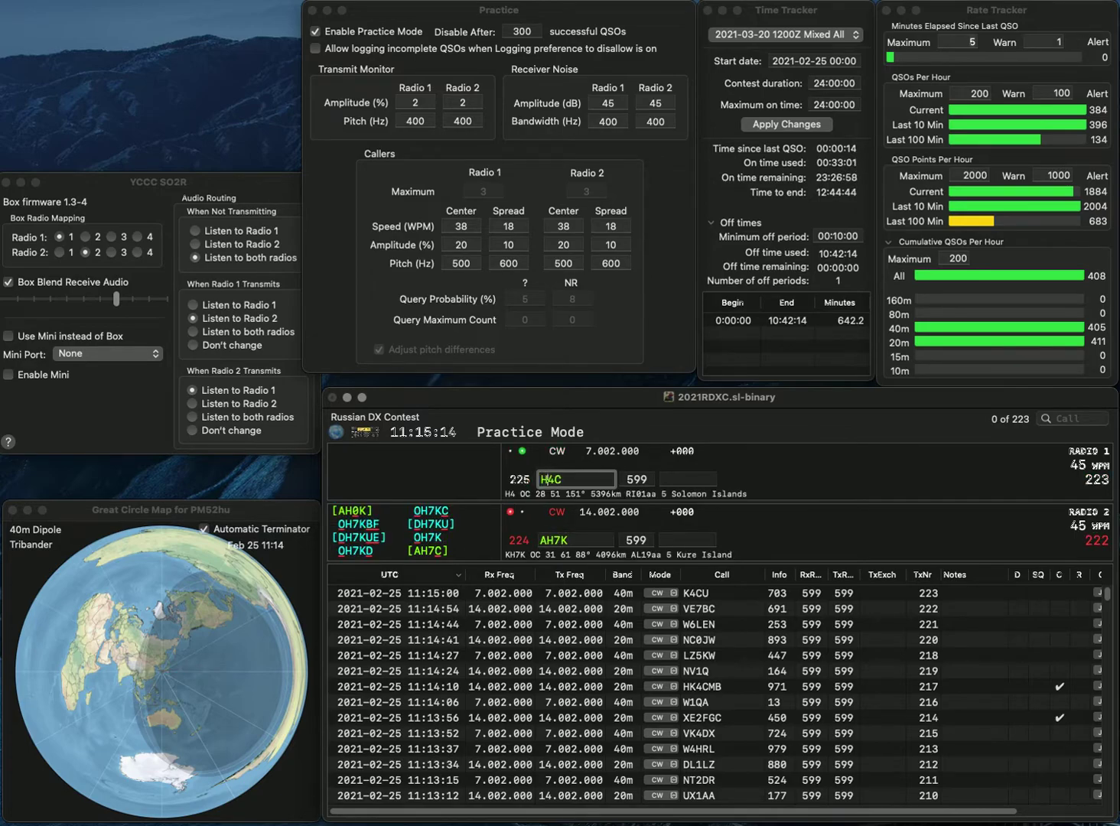
Step: Complete the Radio 1 call as HG4C and send the contest exchange
{"action": "type", "text": "HG"}
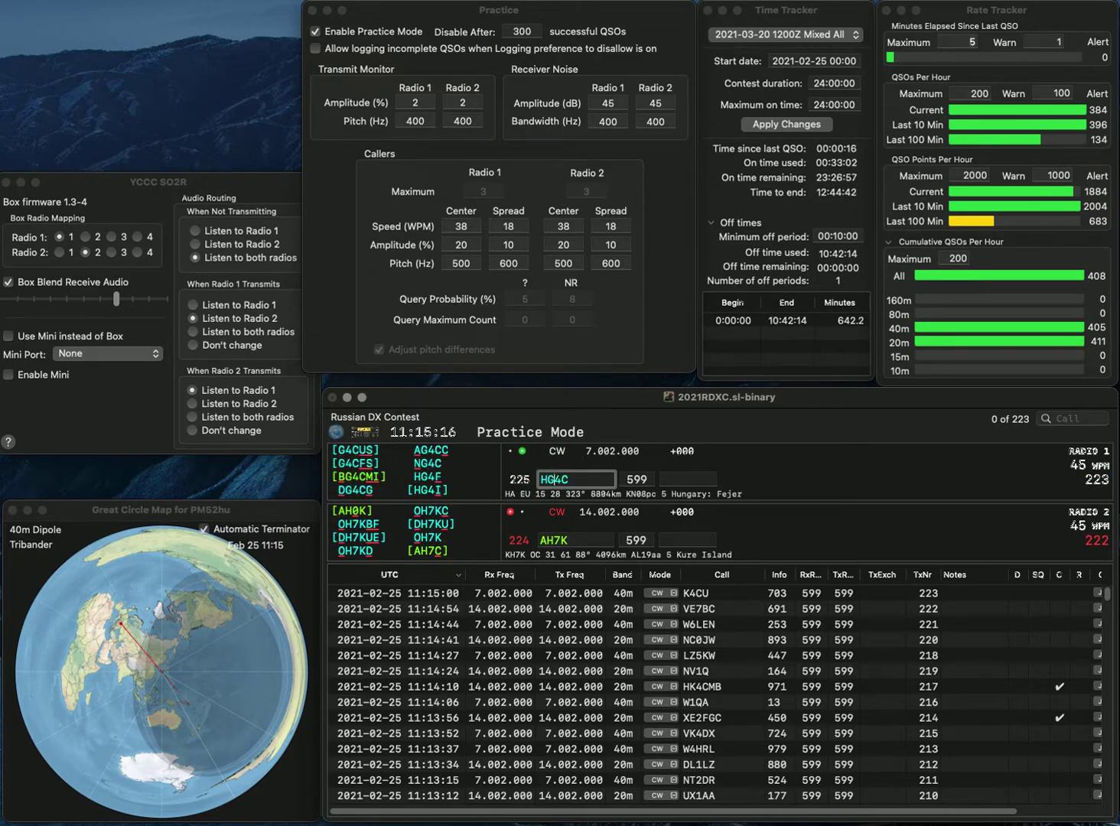
{"action": "key", "text": "Return"}
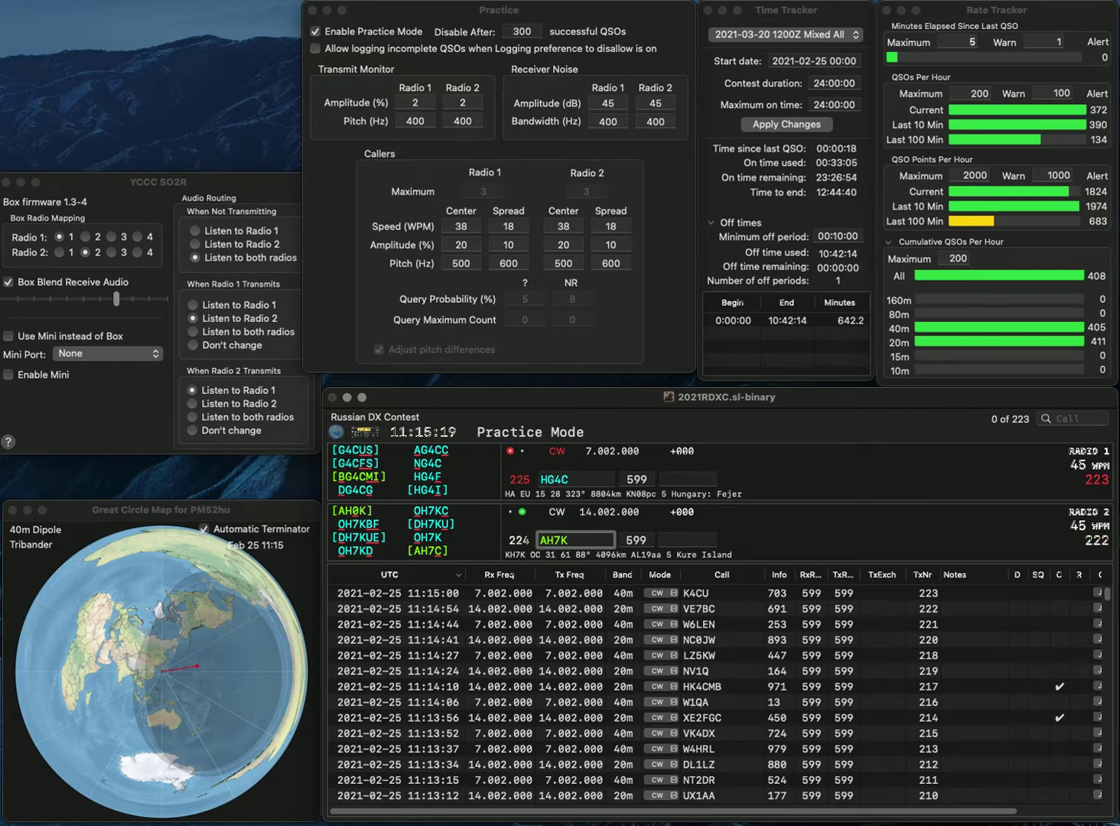
Step: Correct the calls to AH0K on Radio 2 and HG5C on Radio 1, resending the contest exchange to each
{"action": "key", "text": "BackSpace"}
{"action": "type", "text": "0"}
{"action": "key", "text": "Return"}
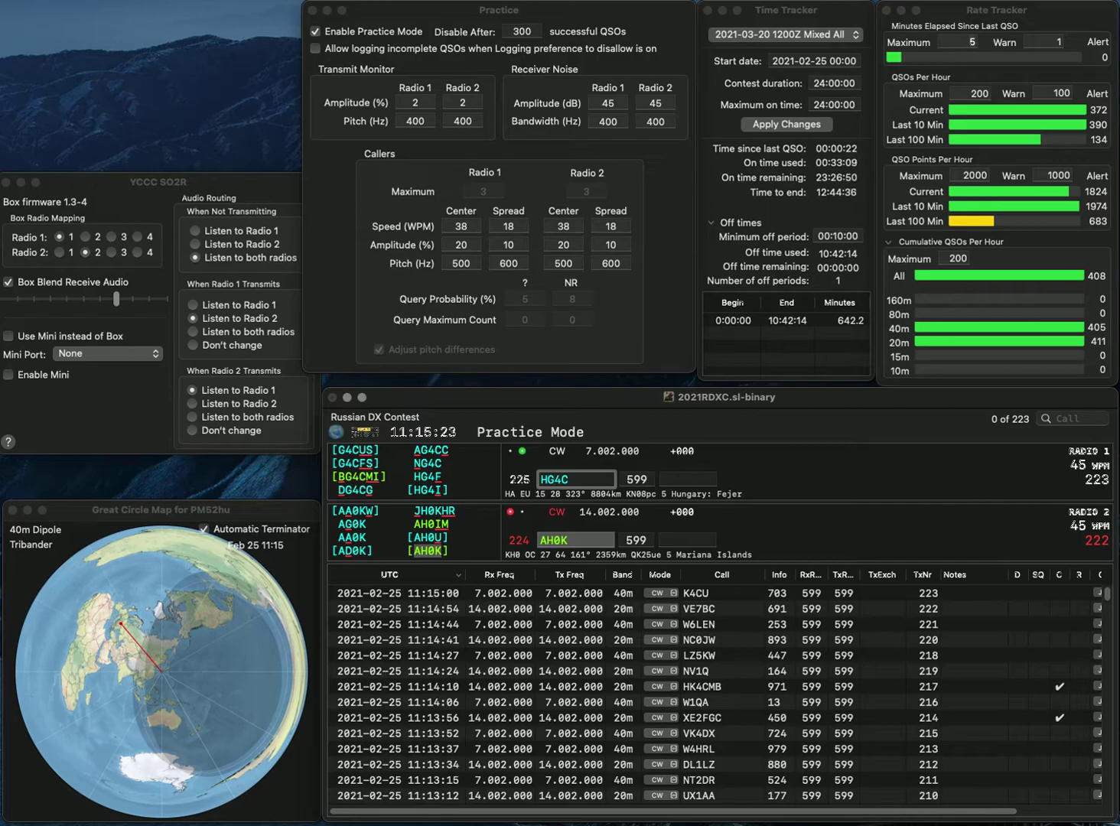
{"action": "key", "text": "Delete"}
{"action": "type", "text": "5"}
{"action": "key", "text": "Return"}
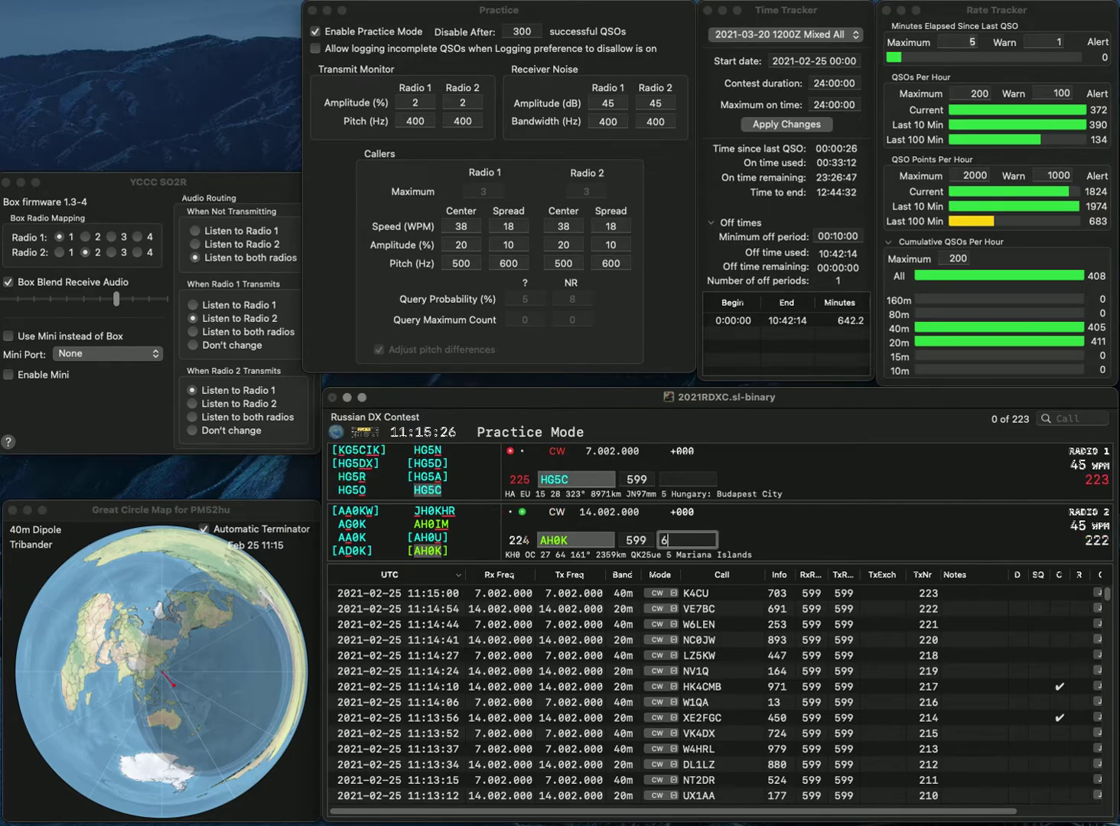
{"action": "type", "text": "1"}
{"action": "key", "text": "Return"}
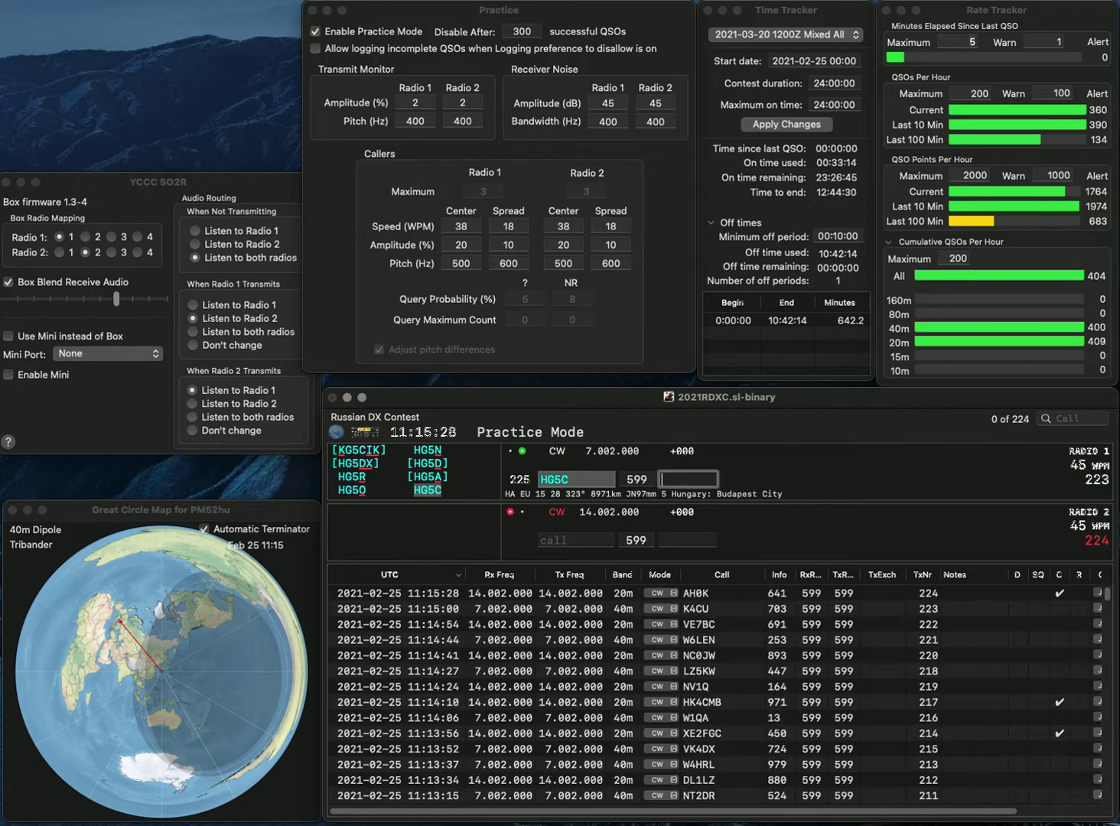
{"action": "type", "text": "383"}
{"action": "key", "text": "Return"}
Step: Answer G1MZD on Radio 2 and SM5NQB on Radio 1 with the contest exchange
{"action": "type", "text": "G1"}
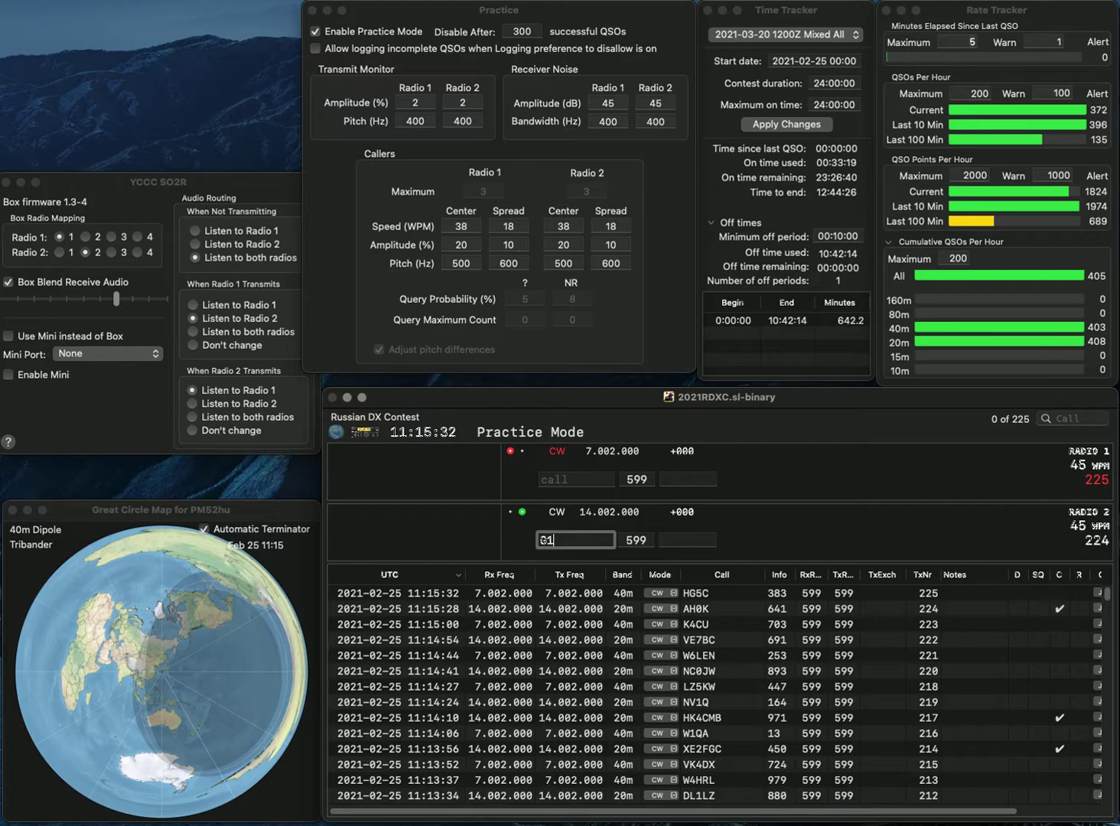
{"action": "type", "text": "MZD"}
{"action": "key", "text": "Return"}
{"action": "type", "text": "SM5NQB"}
{"action": "key", "text": "Return"}
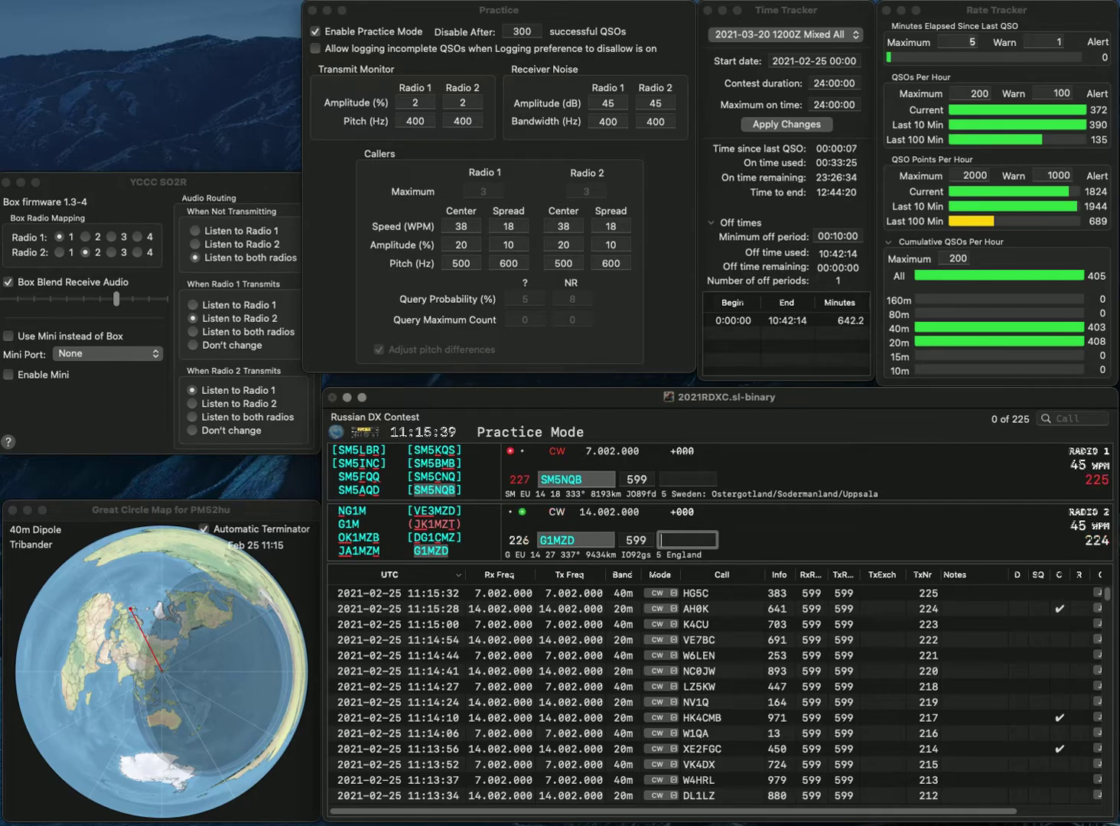
{"action": "type", "text": "296"}
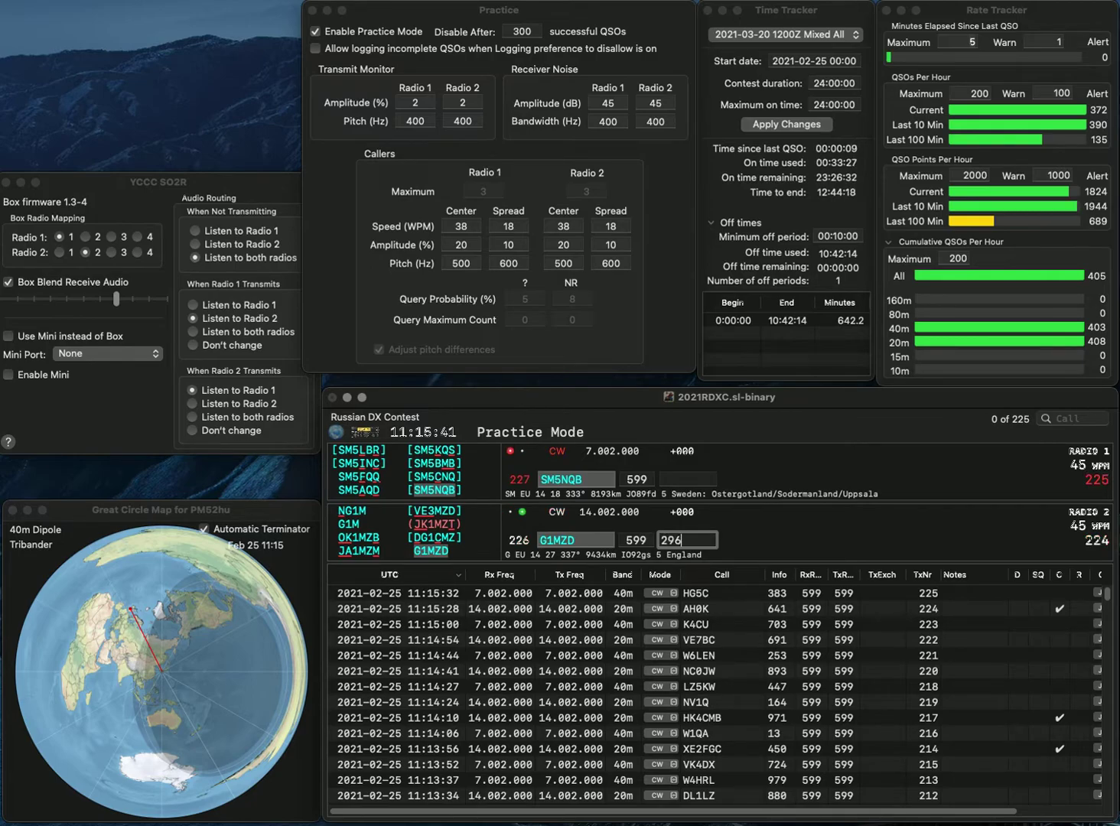
{"action": "key", "text": "Return"}
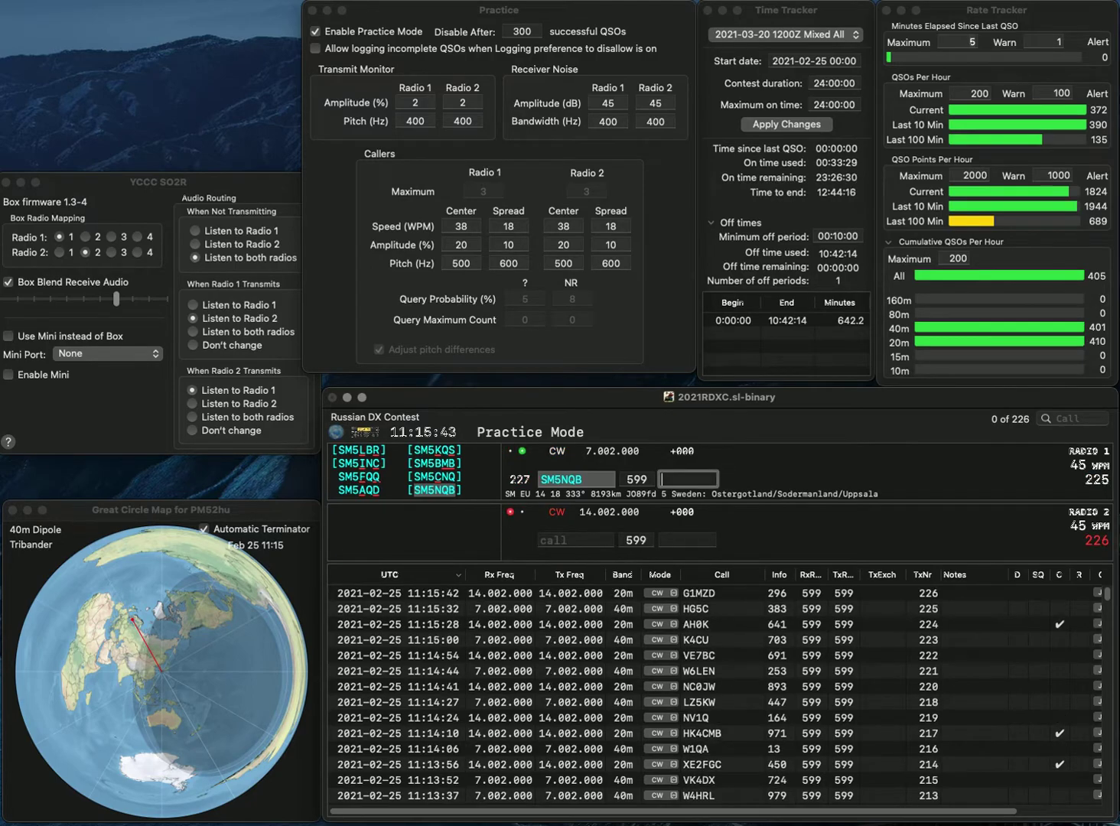
{"action": "type", "text": "586"}
{"action": "key", "text": "Return"}
Step: Answer DL4TL on Radio 2 and the partial call UX1 on Radio 1 with the contest exchange
{"action": "type", "text": "DL4"}
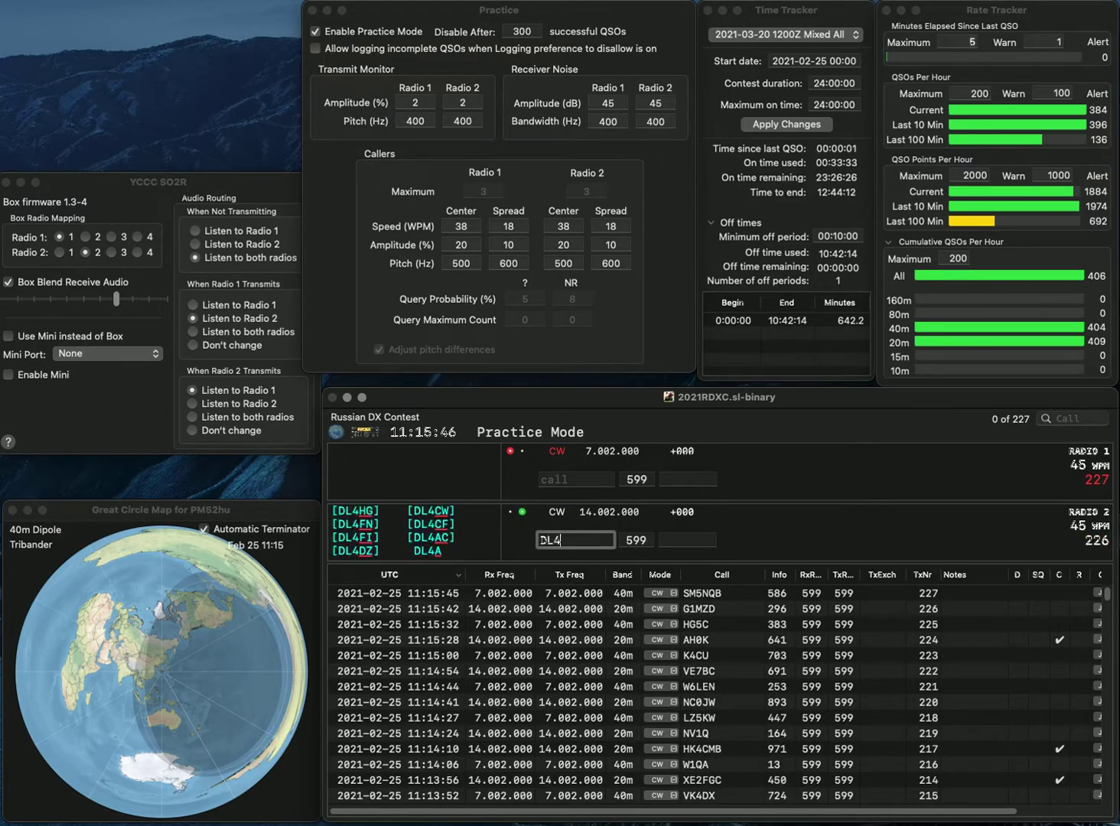
{"action": "type", "text": "TL"}
{"action": "key", "text": "Return"}
{"action": "type", "text": "U"}
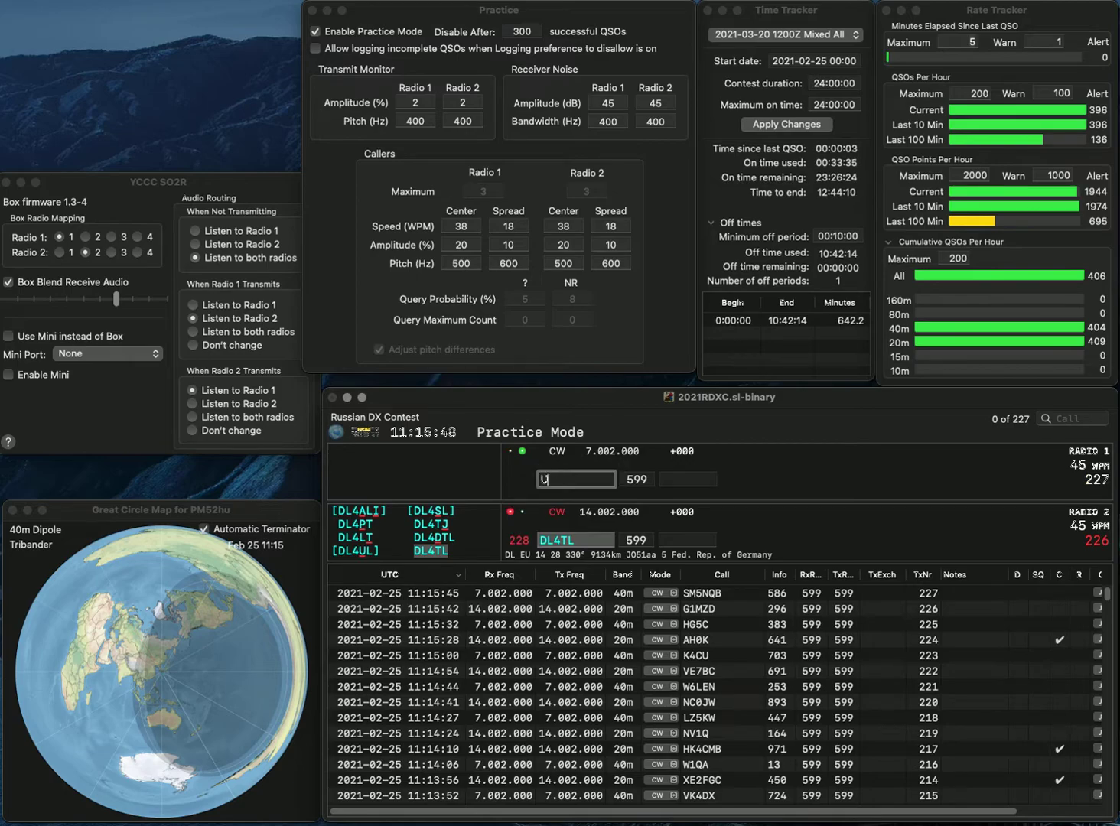
{"action": "type", "text": "X1X"}
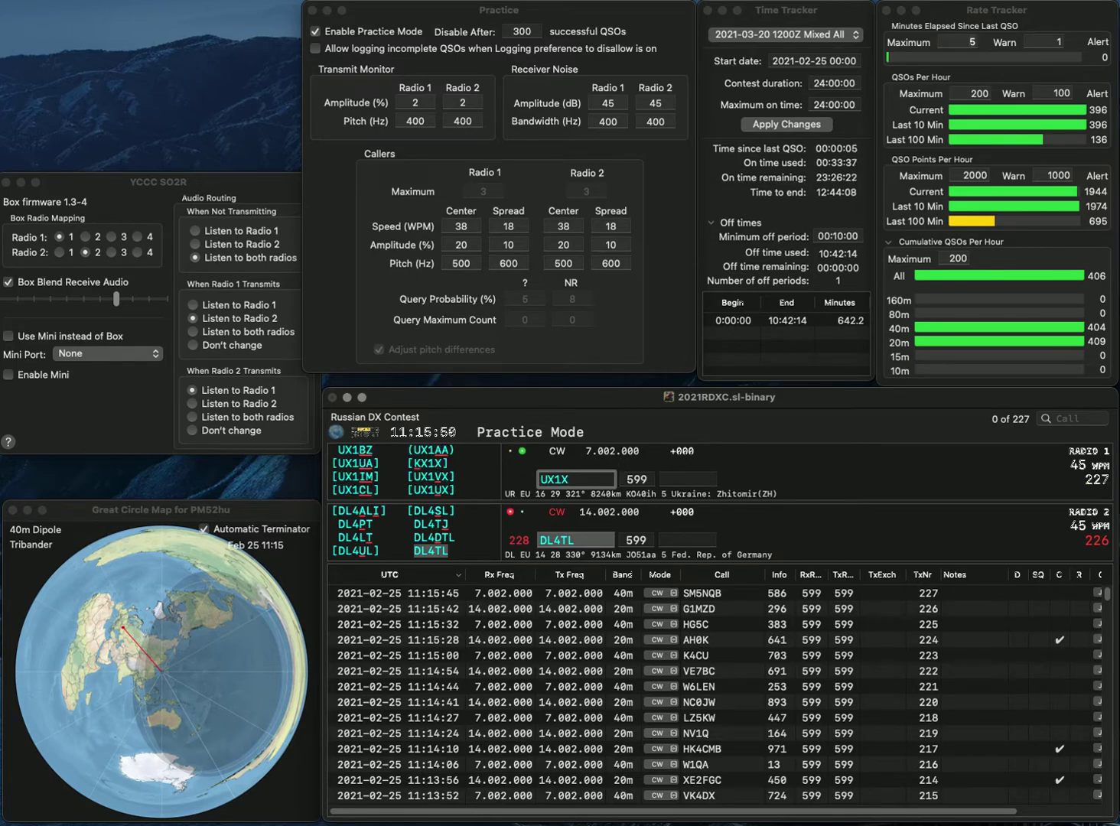
{"action": "key", "text": "BackSpace"}
{"action": "key", "text": "Return"}
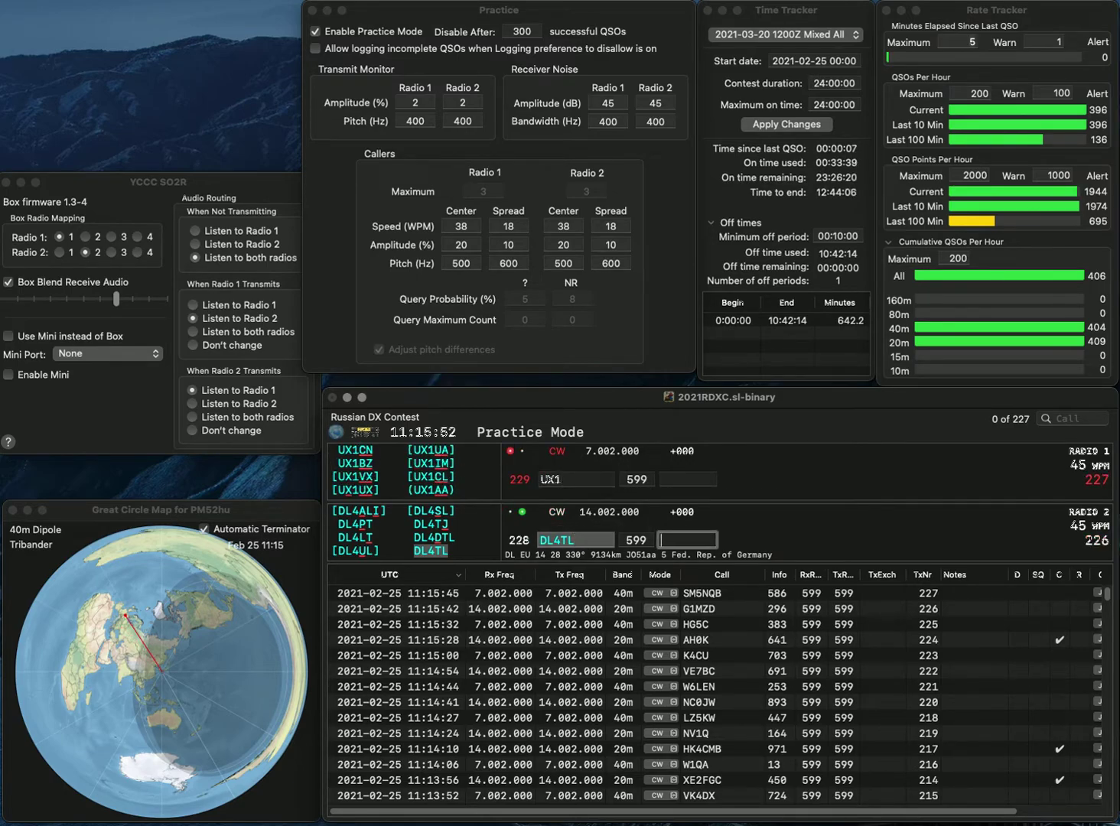
{"action": "type", "text": "363"}
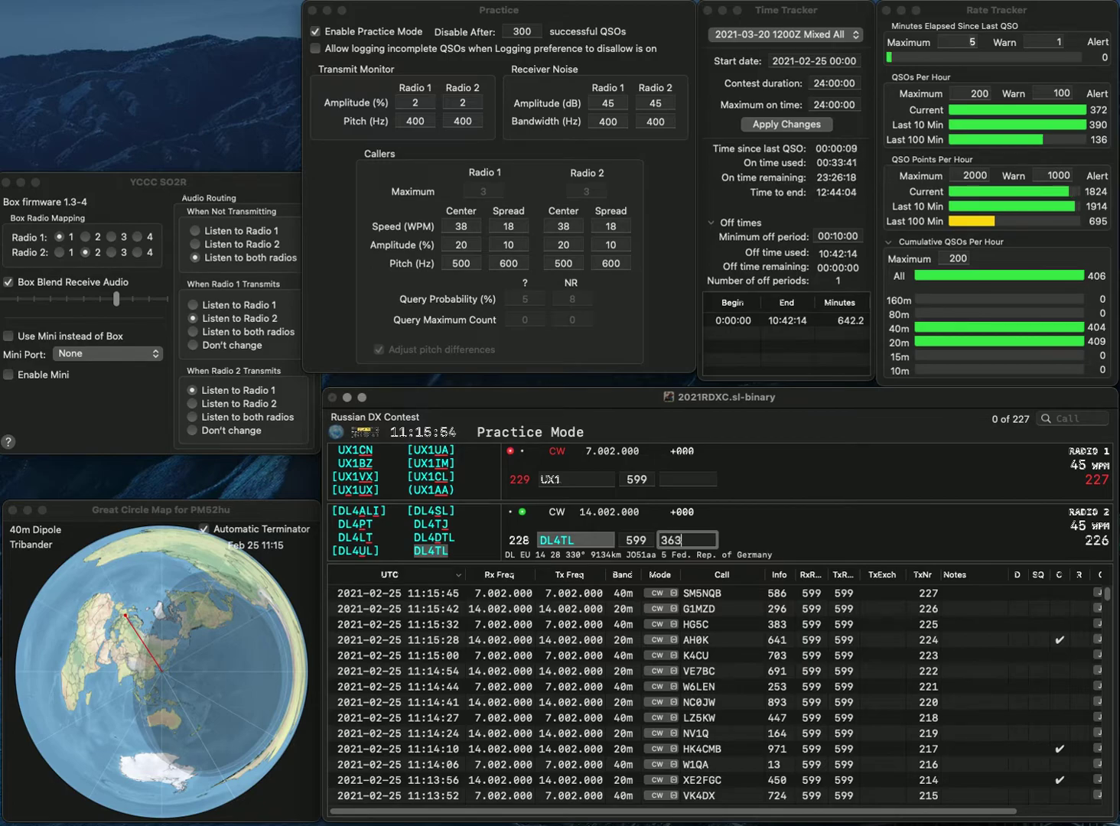
{"action": "key", "text": "Return"}
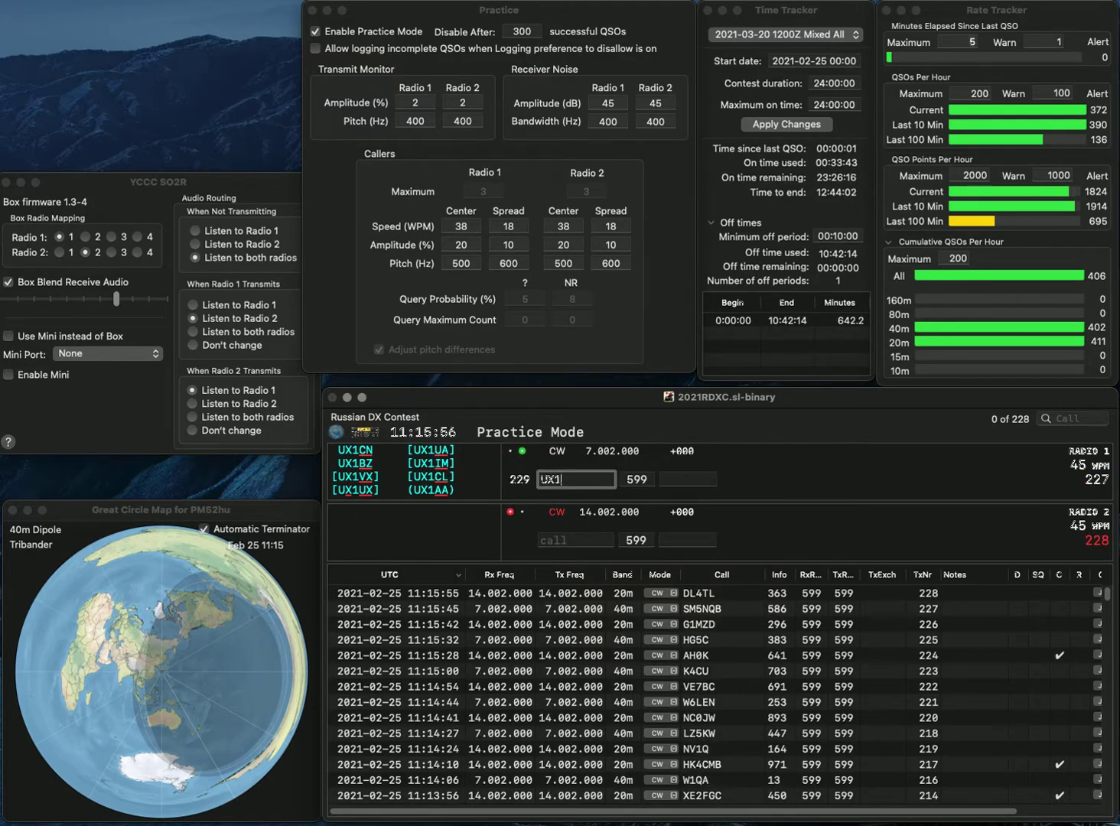
{"action": "type", "text": "BZ"}
{"action": "key", "text": "Return"}
Step: Answer K1LOK on Radio 2 with the contest exchange
{"action": "type", "text": "K"}
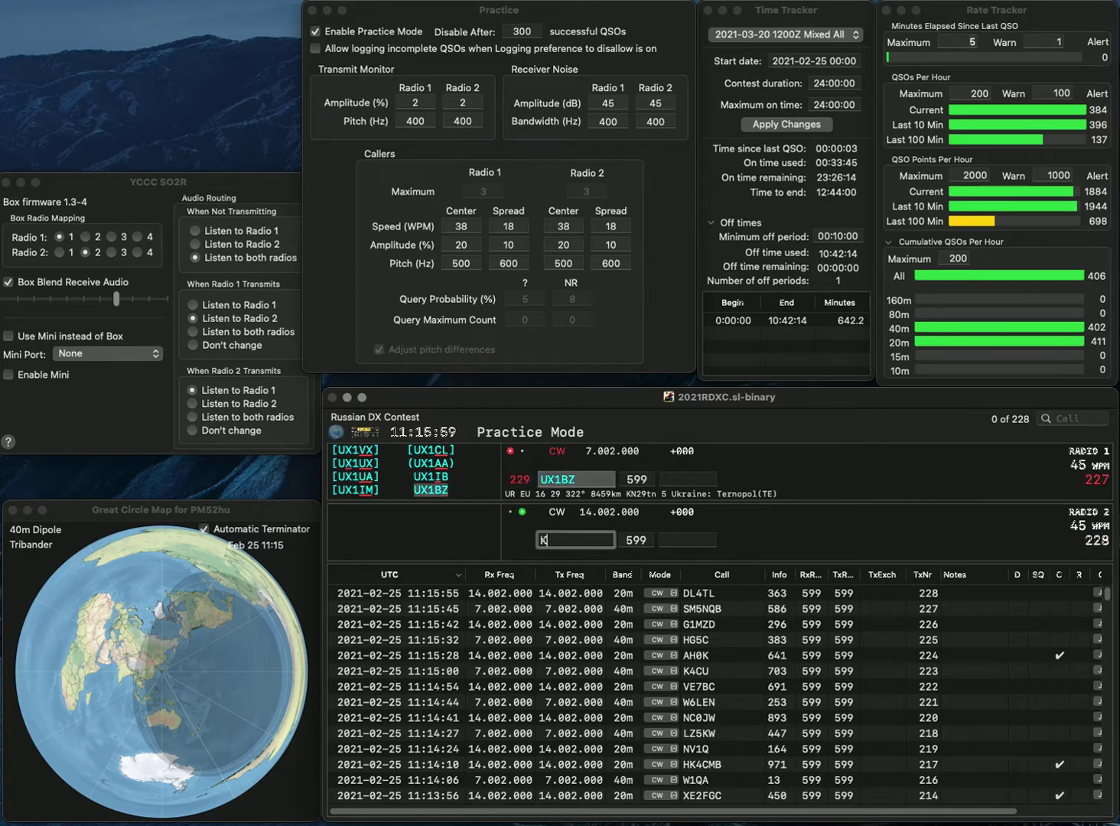
{"action": "type", "text": "1LOK"}
{"action": "key", "text": "Return"}
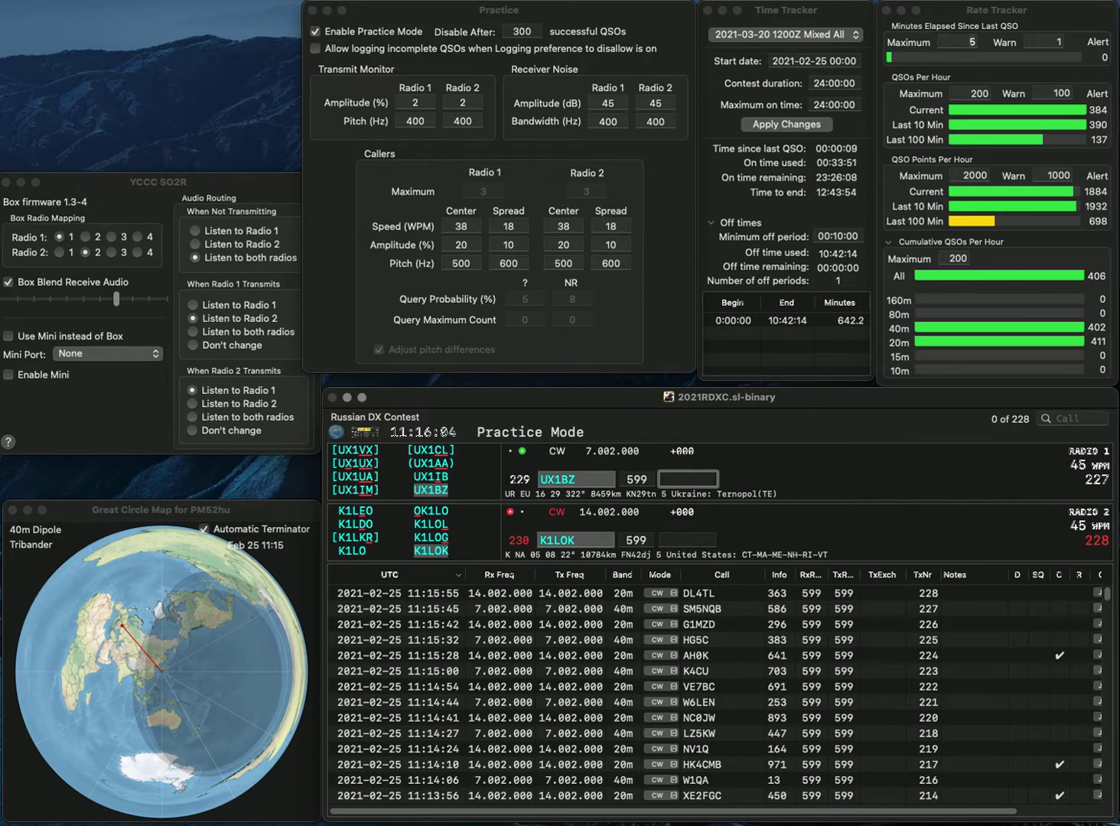
Step: Log UX1BZ with exchange 635 on Radio 1 and K1LOK with exchange 569 on Radio 2
{"action": "key", "text": "Return"}
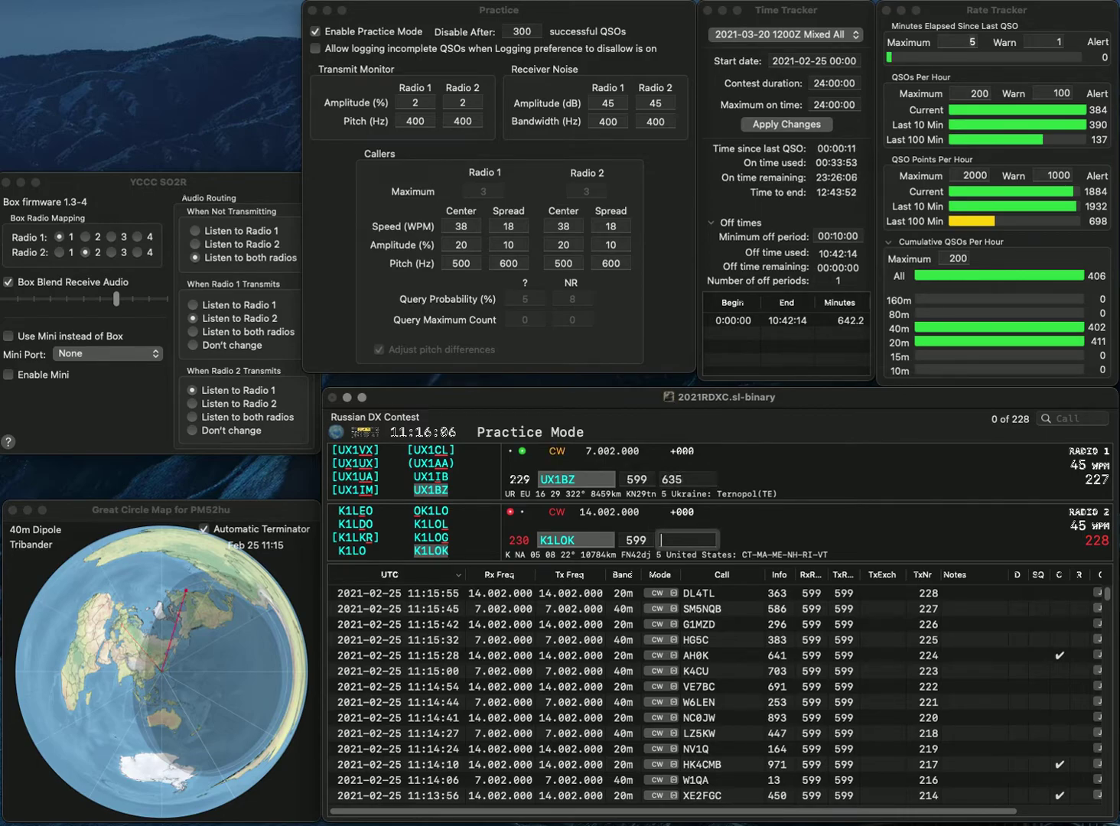
{"action": "type", "text": "56"}
{"action": "key", "text": "Return"}
Step: Answer F8AEE on Radio 1 and HB9TPN on Radio 2 with the contest exchange
{"action": "type", "text": "F8AEE"}
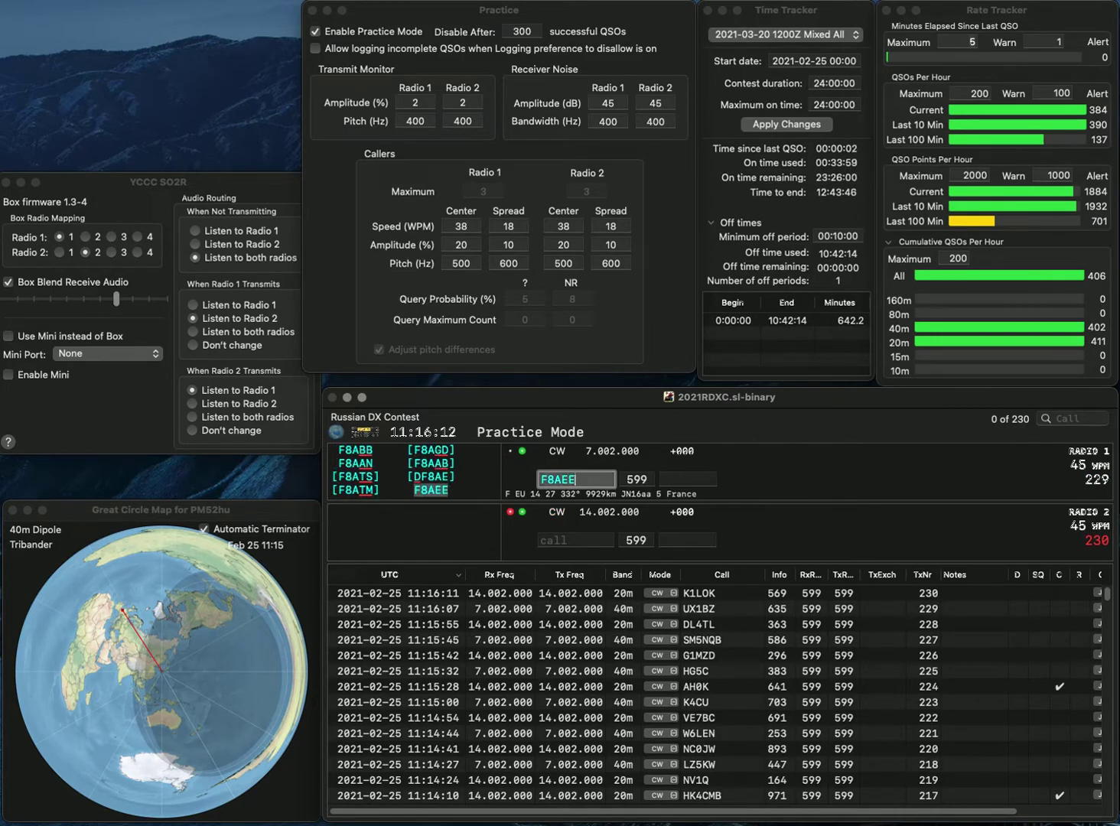
{"action": "key", "text": "Return"}
{"action": "type", "text": "HB9"}
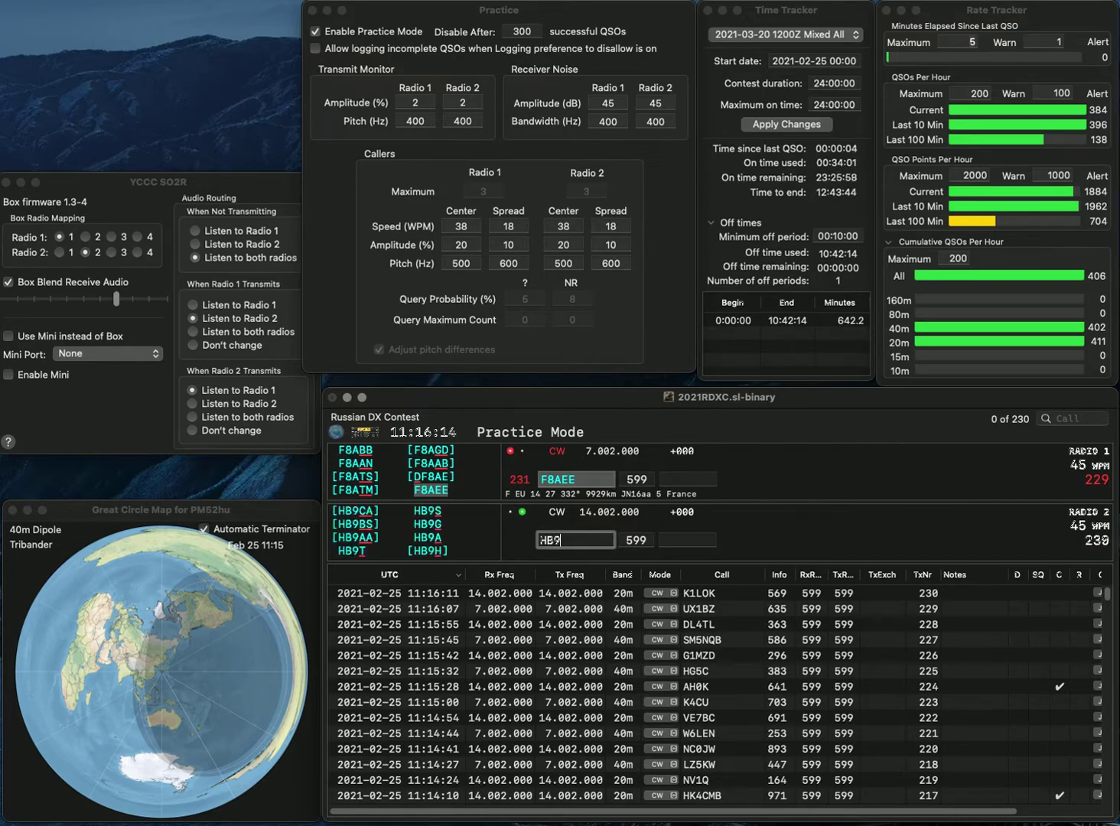
{"action": "type", "text": "TPN"}
{"action": "key", "text": "Return"}
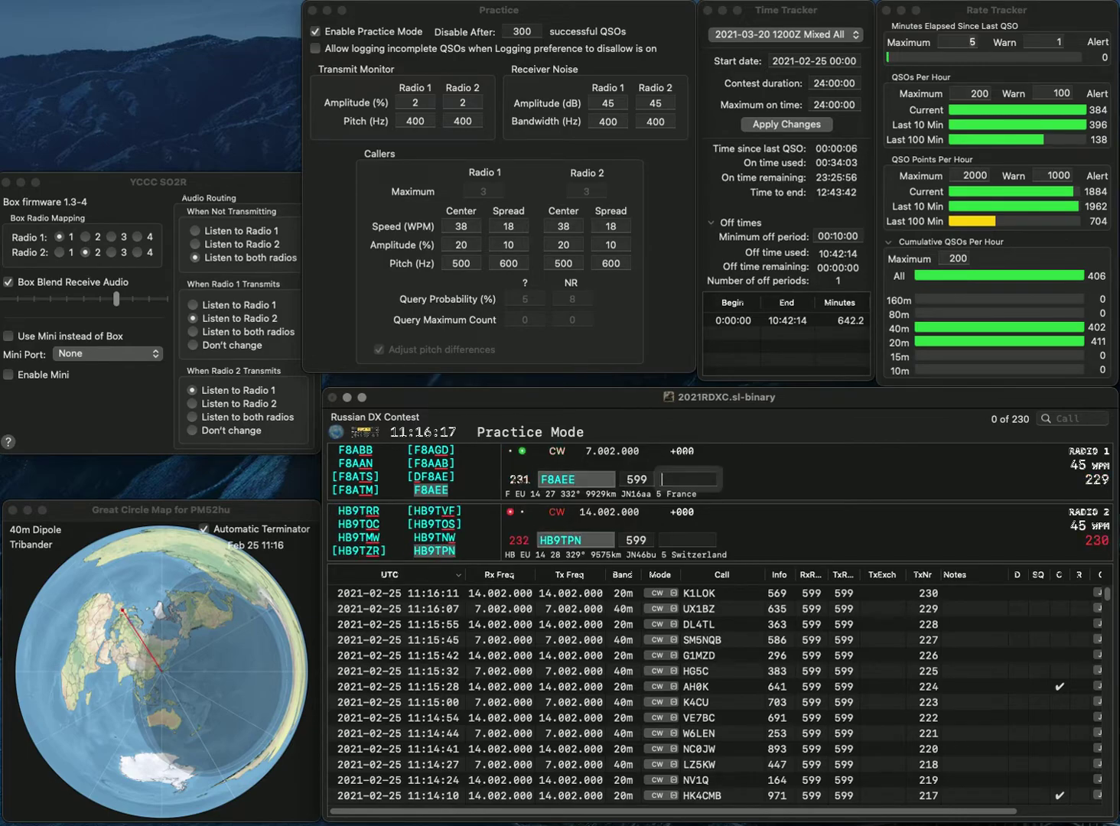
{"action": "type", "text": "5"}
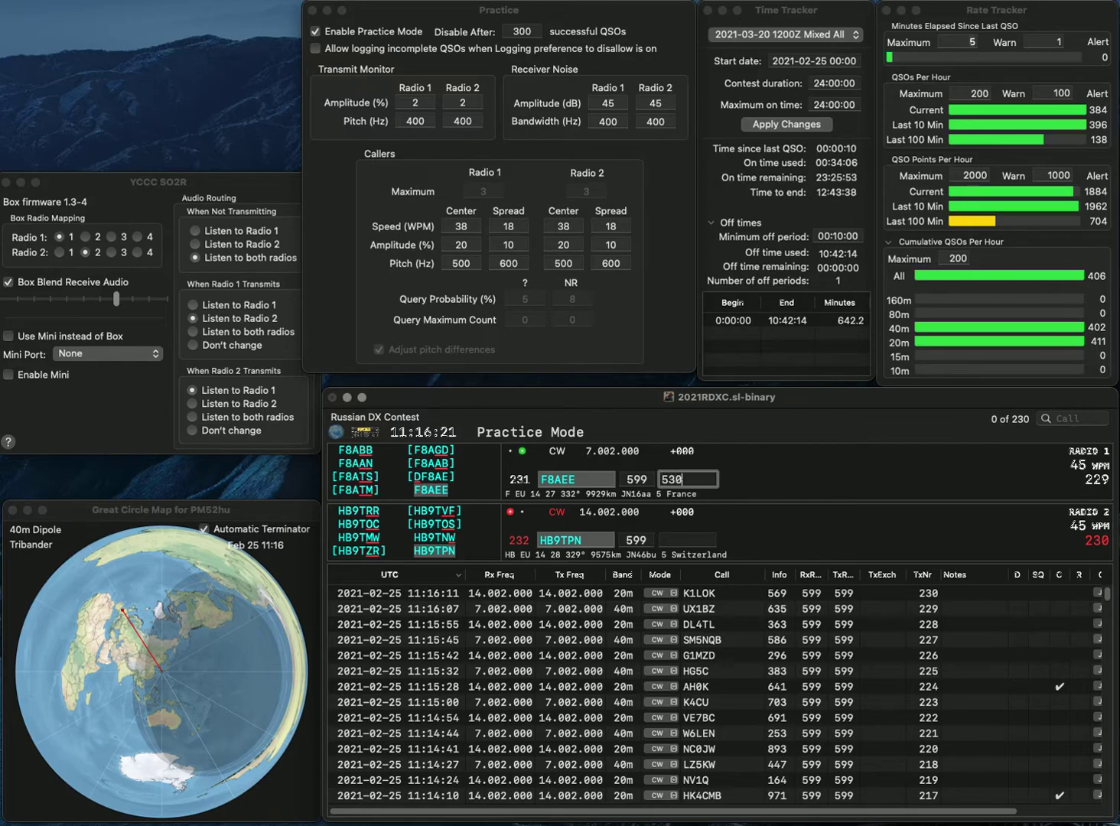
{"action": "type", "text": "30"}
{"action": "key", "text": "Return"}
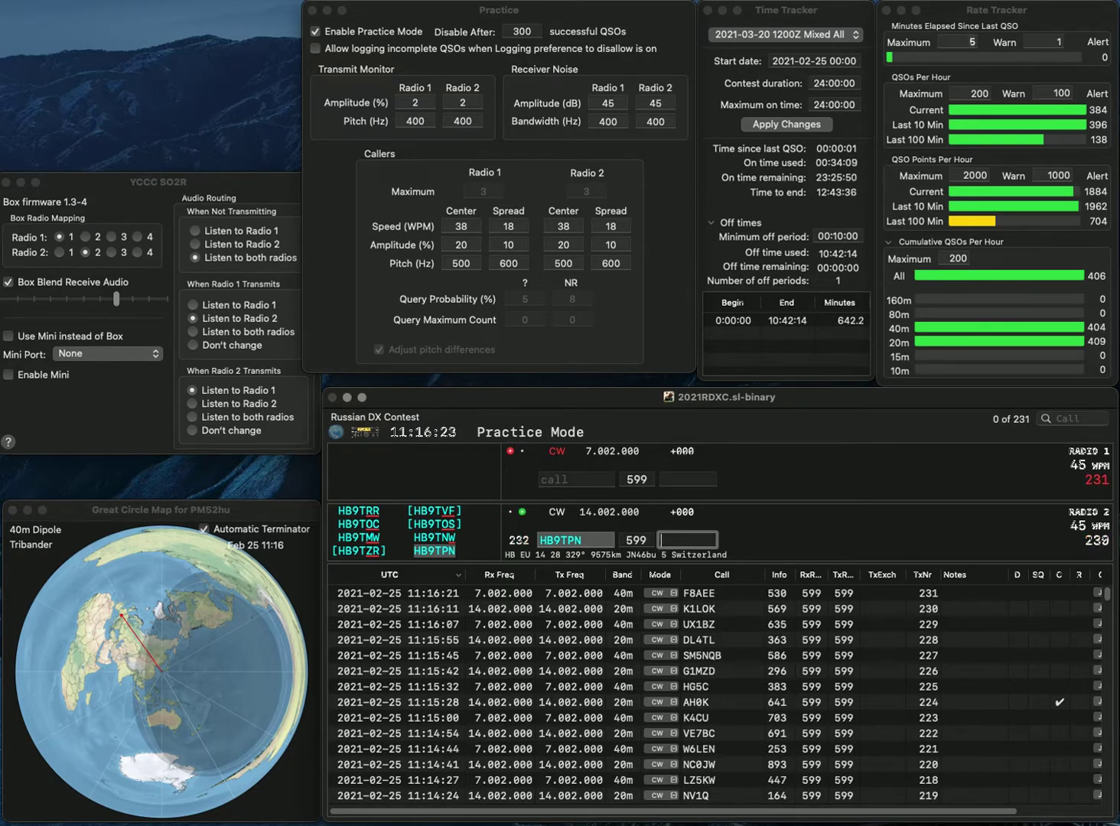
{"action": "type", "text": "894"}
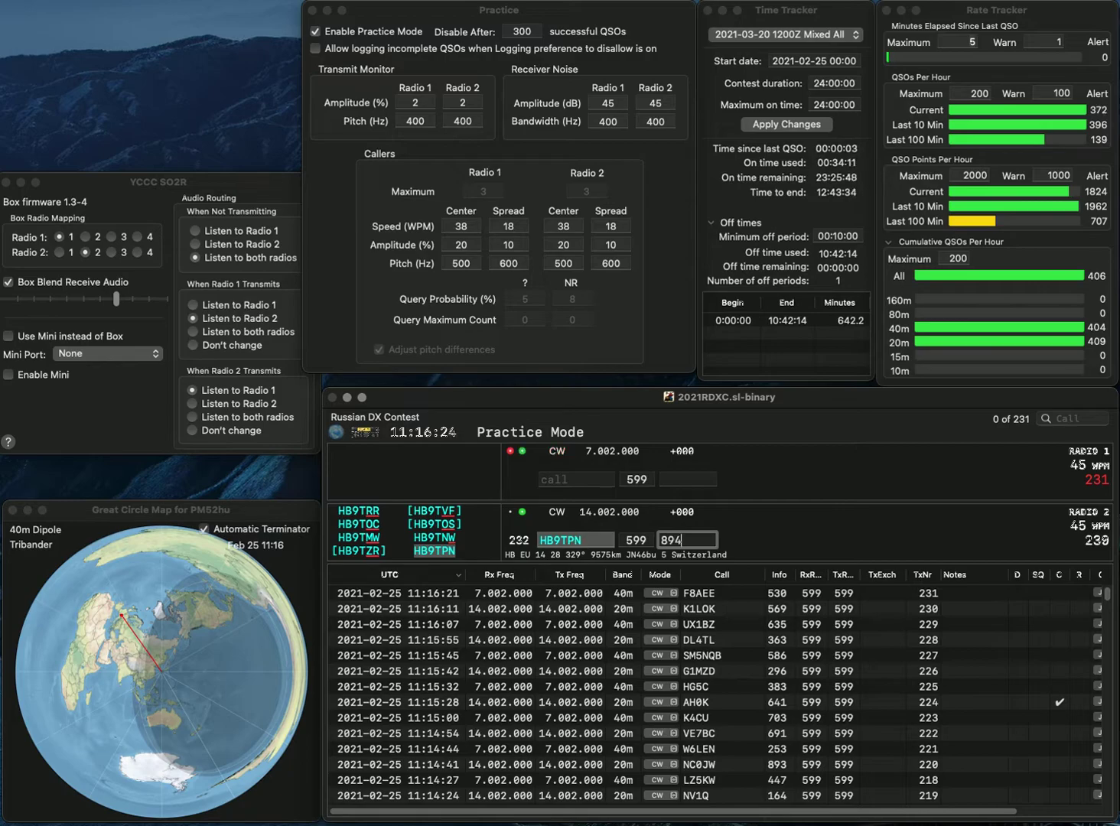
{"action": "key", "text": "Return"}
{"action": "type", "text": "ALE"}
{"action": "type", "text": "4"}
{"action": "key", "text": "Return"}
{"action": "type", "text": "JF2"}
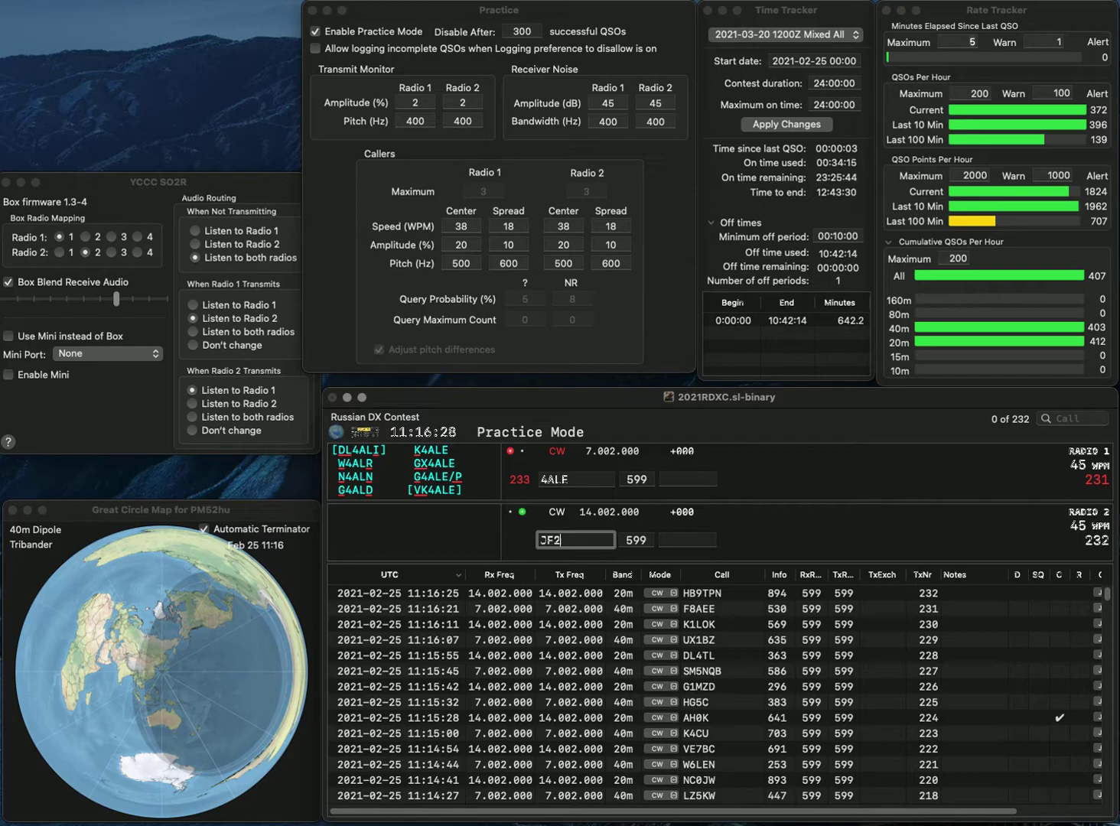
{"action": "type", "text": "XGF"}
{"action": "key", "text": "Return"}
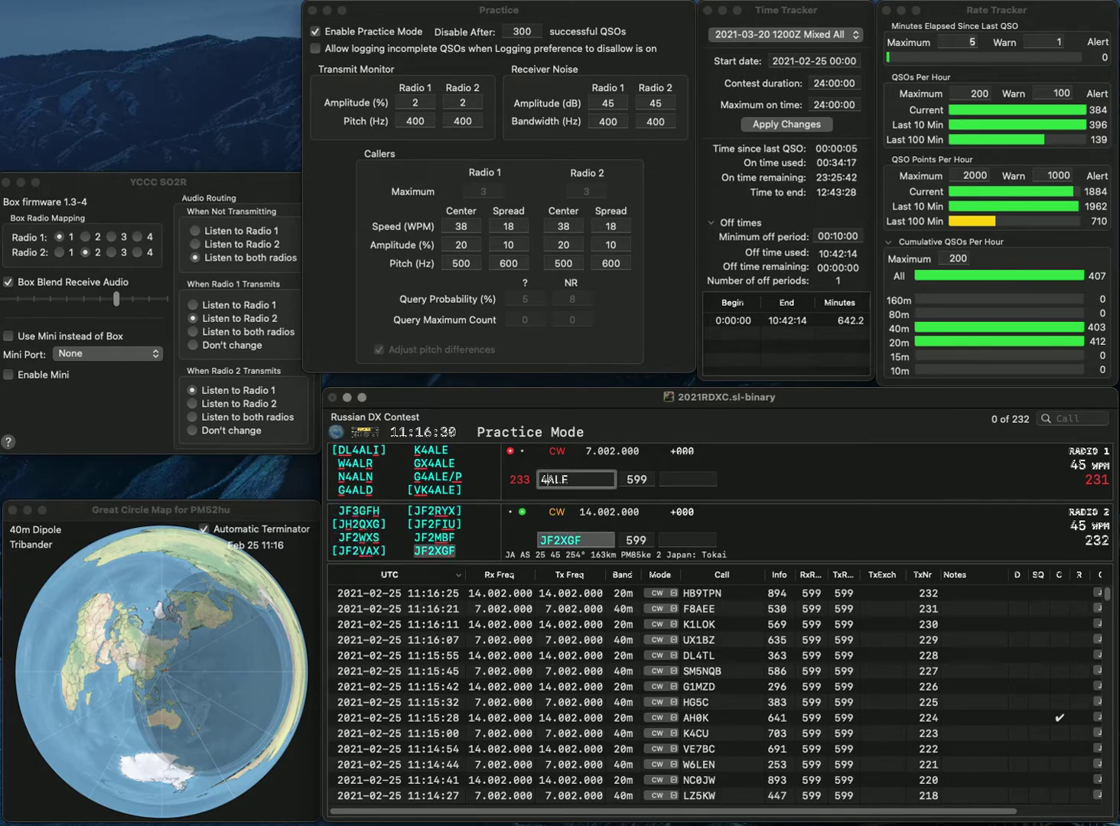
Step: Complete the Radio 1 call as GX4ALE and send the contest exchange again
{"action": "left_click", "coordinate": [542, 479]}
{"action": "type", "text": "X"}
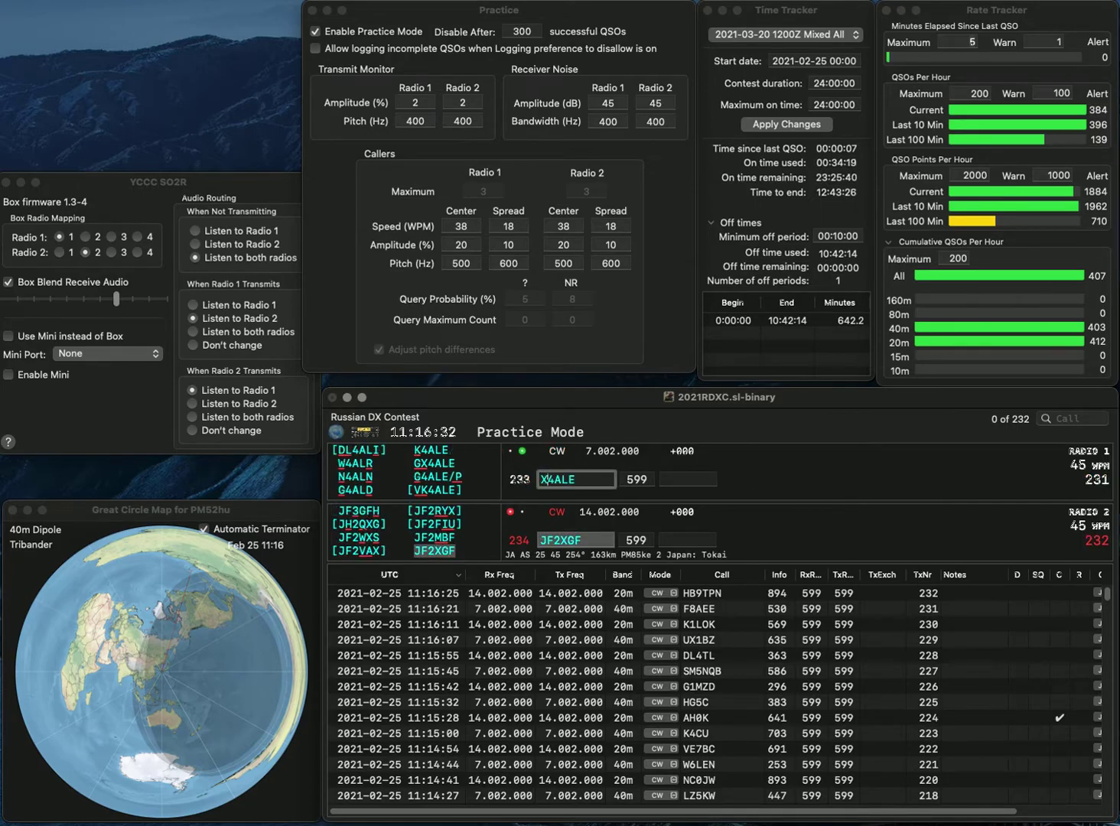
{"action": "type", "text": "G"}
{"action": "key", "text": "Return"}
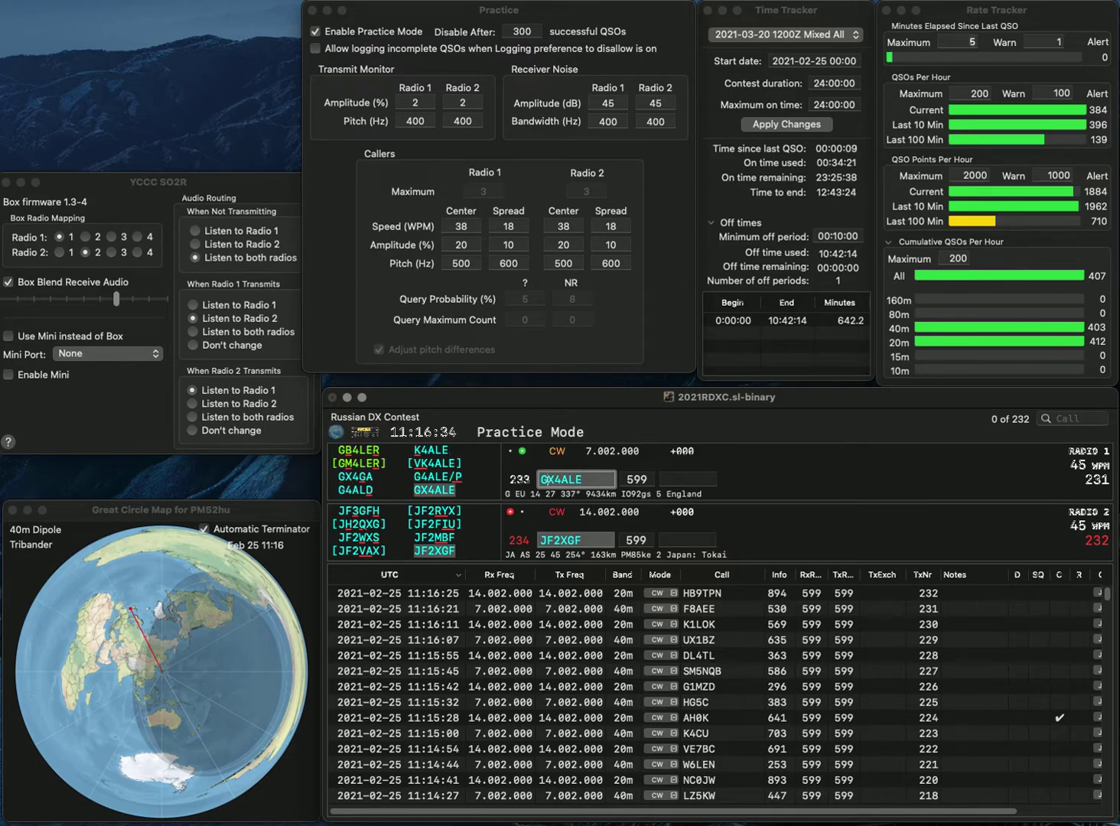
{"action": "type", "text": "560"}
{"action": "key", "text": "Return"}
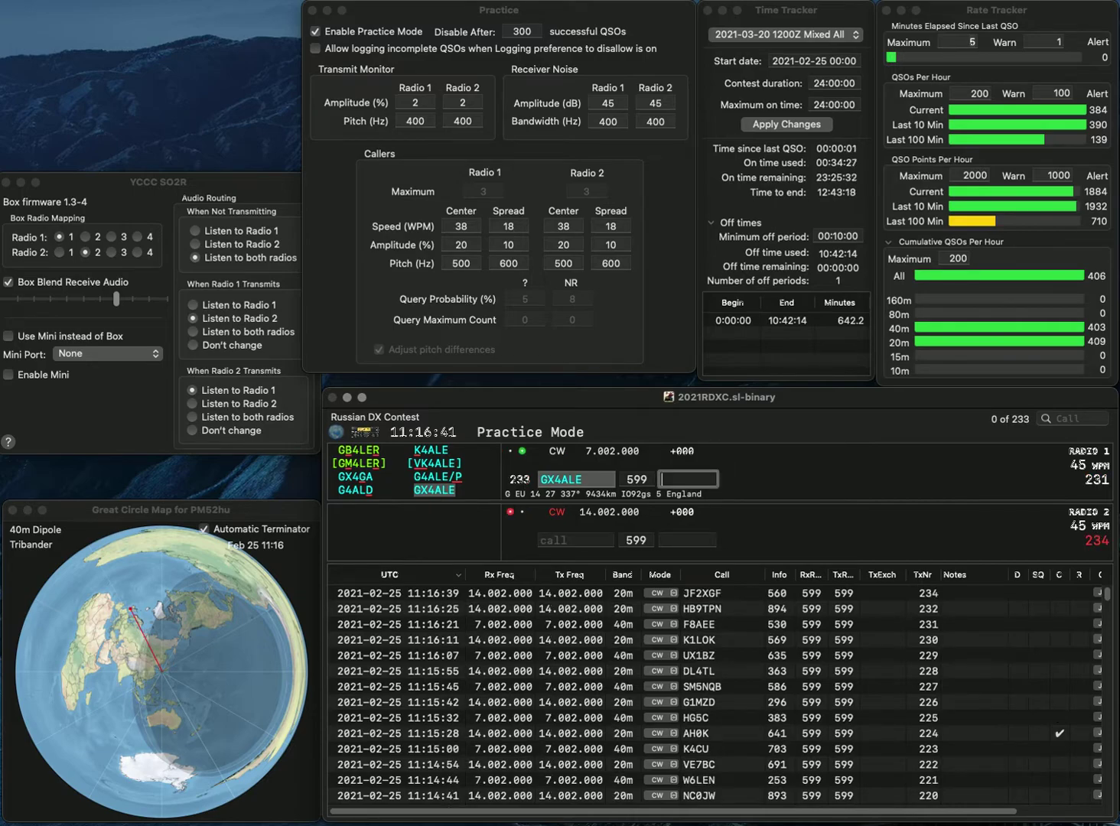
{"action": "key", "text": "Return"}
{"action": "type", "text": "KC0NFB"}
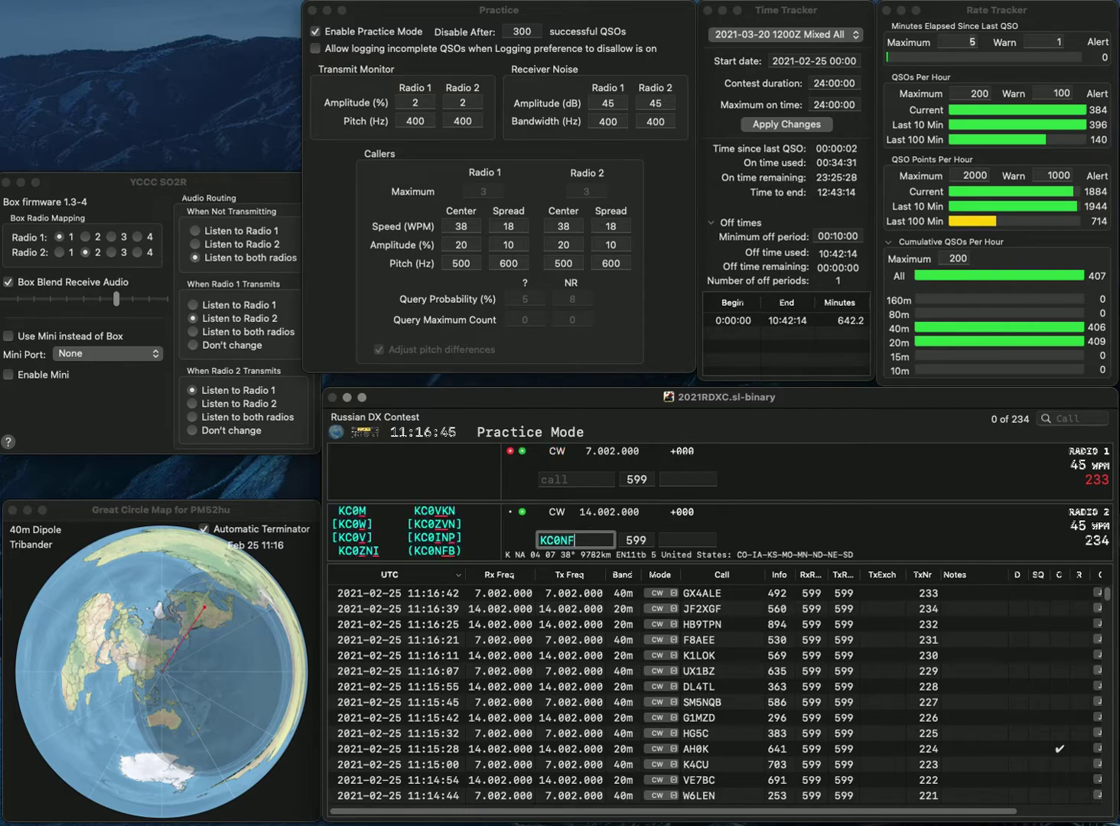
{"action": "key", "text": "Return"}
{"action": "type", "text": "DA0DOM"}
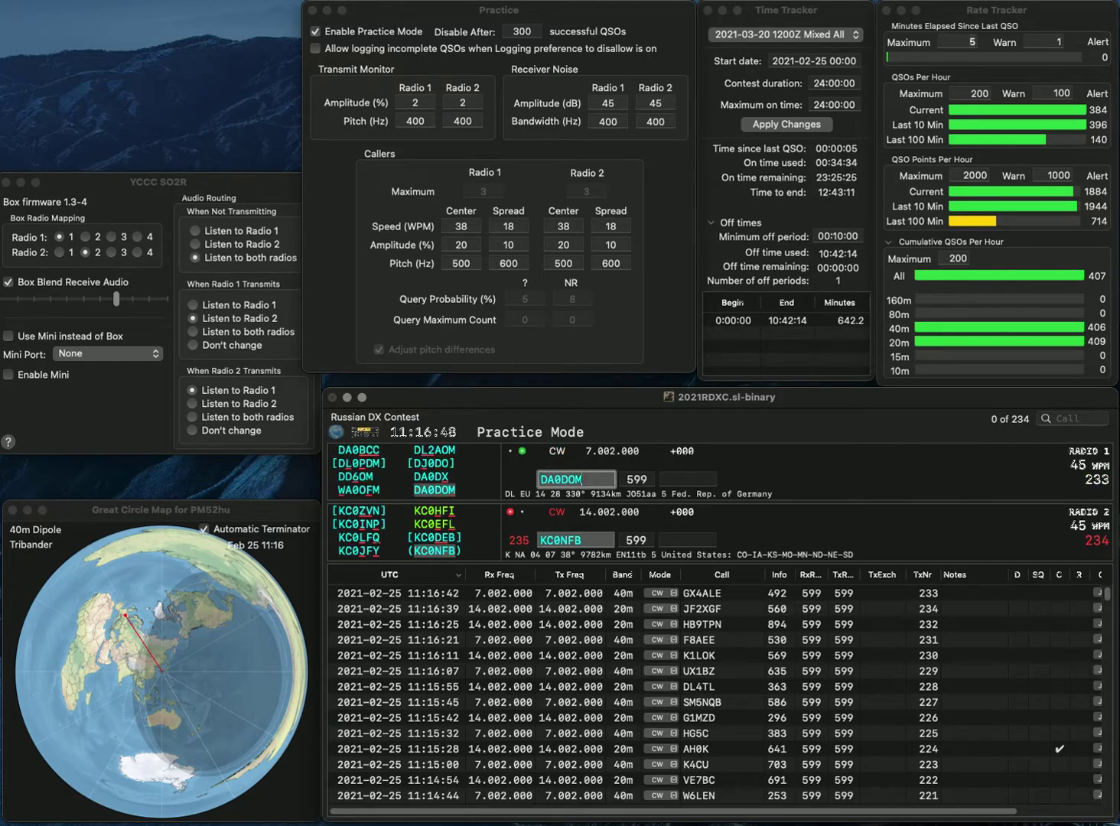
{"action": "key", "text": "Return"}
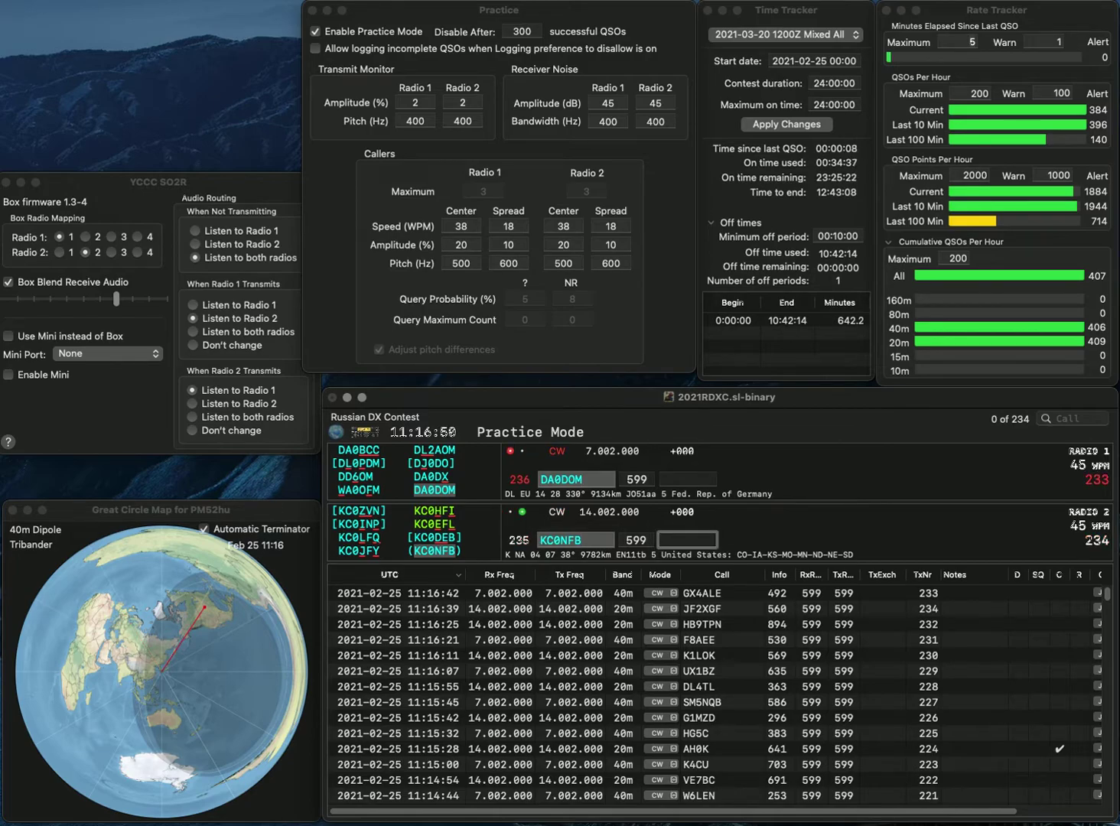
{"action": "type", "text": "47"}
{"action": "key", "text": "Return"}
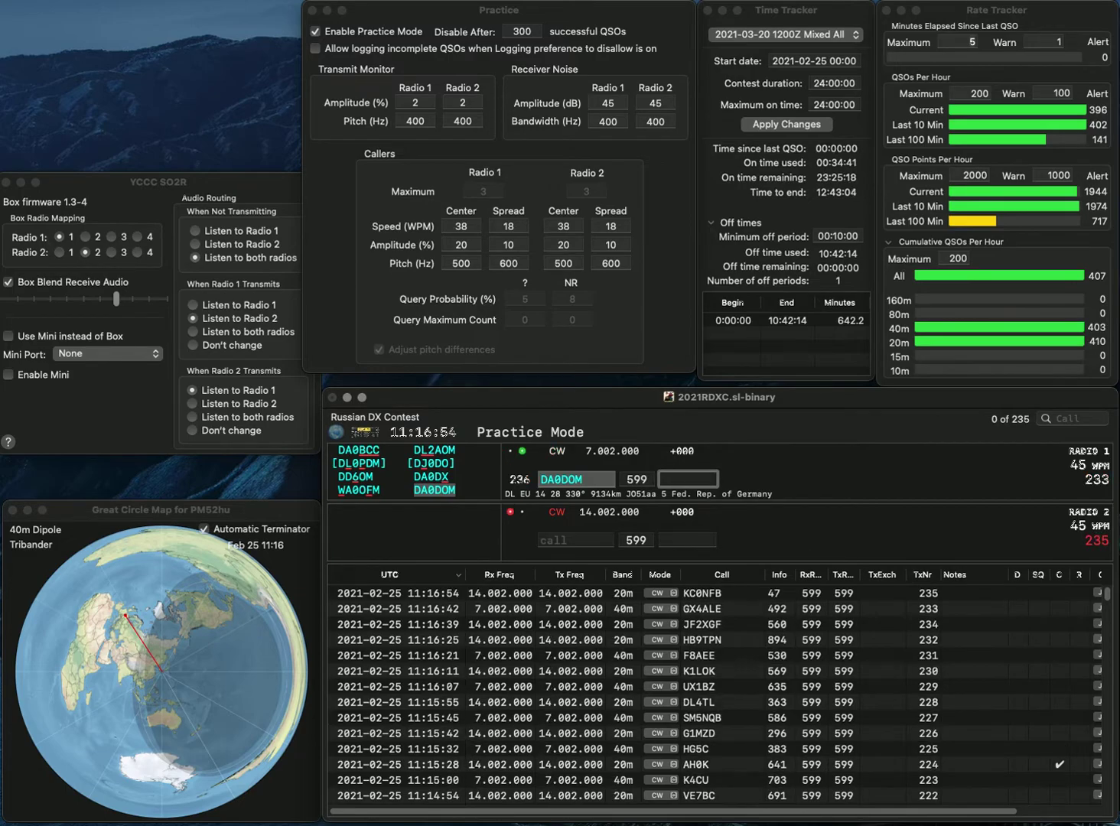
{"action": "type", "text": "679"}
{"action": "key", "text": "Return"}
{"action": "type", "text": "W5KG"}
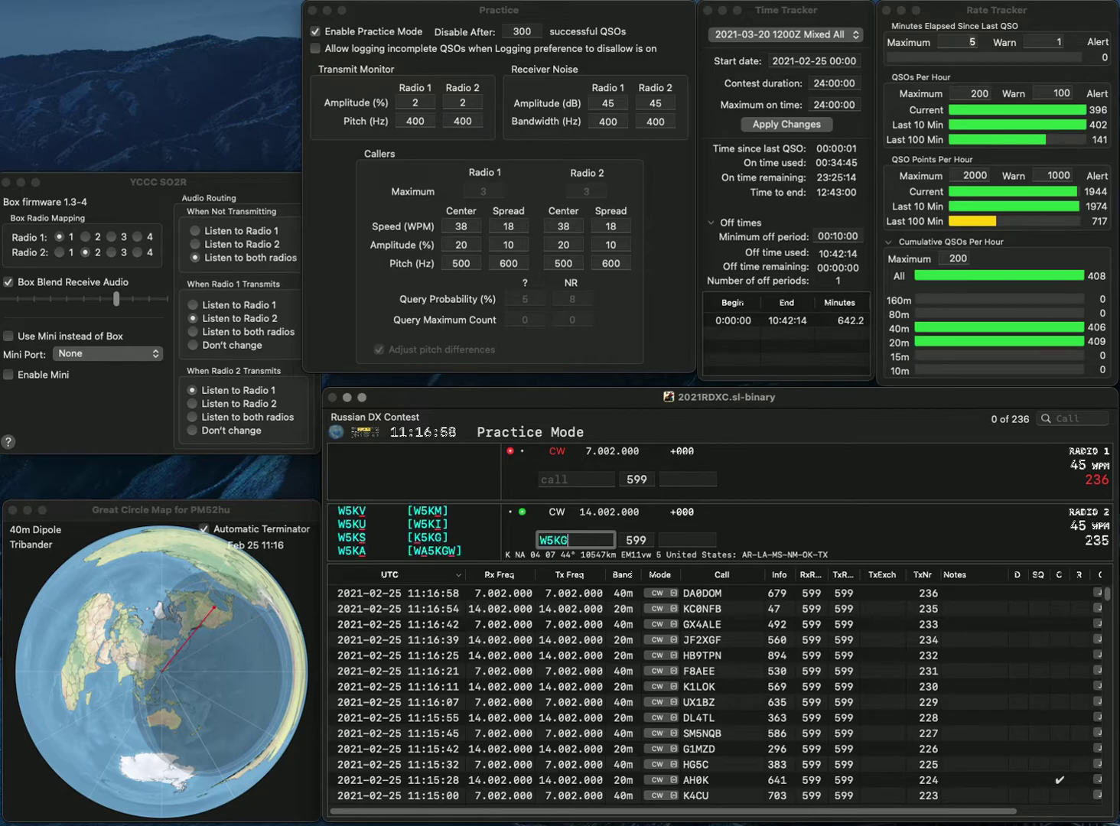
{"action": "key", "text": "BackSpace"}
{"action": "type", "text": "M"}
{"action": "key", "text": "Return"}
{"action": "type", "text": "B8GAE"}
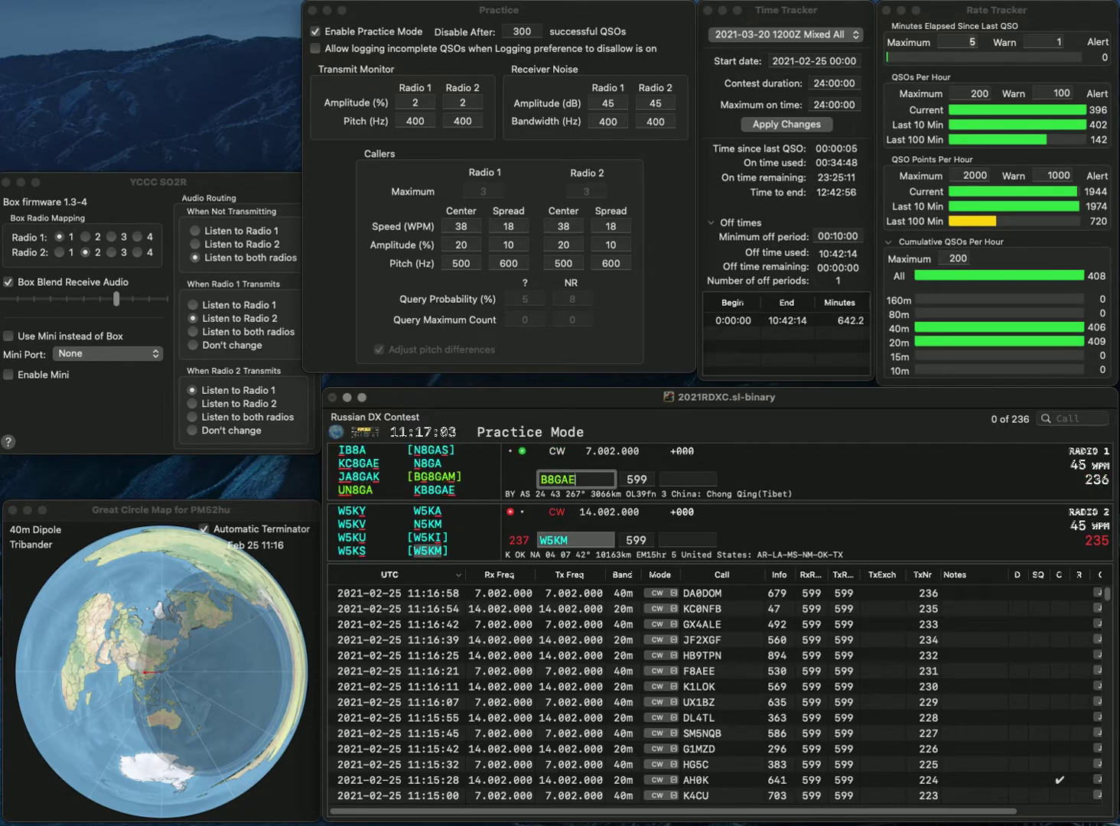
{"action": "left_click", "coordinate": [541, 479]}
{"action": "type", "text": "K"}
{"action": "key", "text": "Return"}
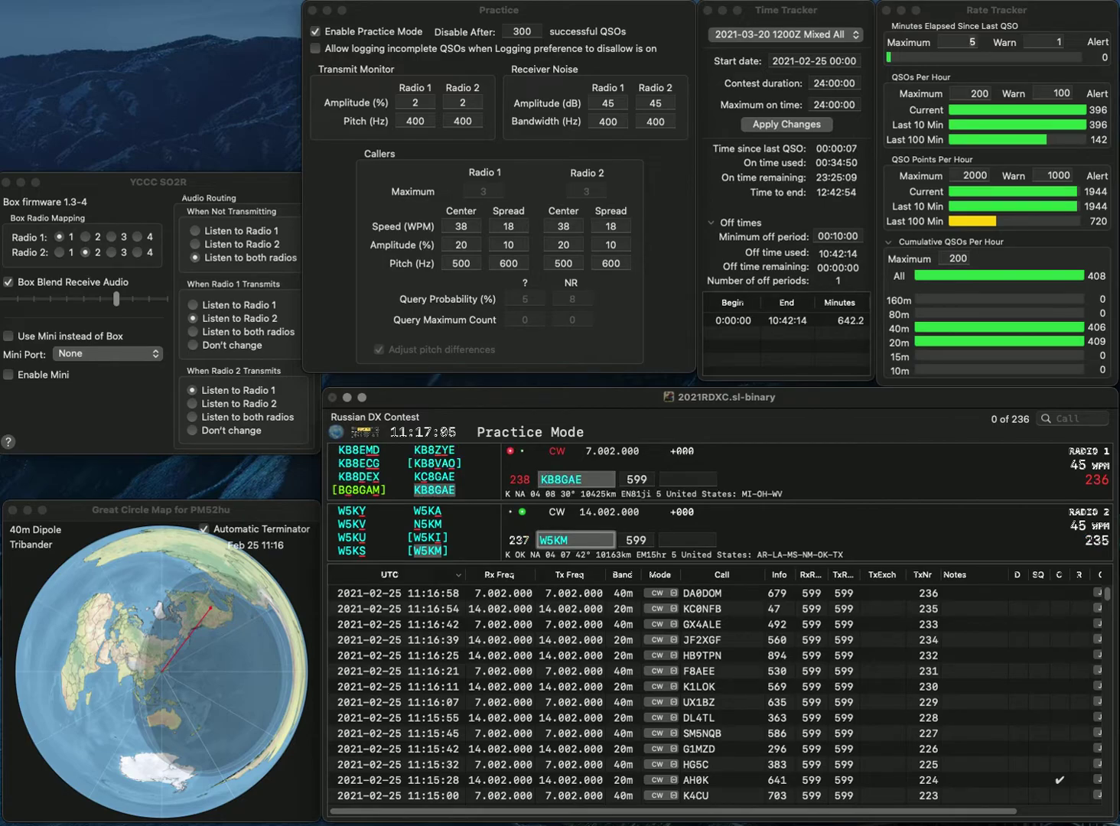
{"action": "type", "text": "W5CMM"}
{"action": "key", "text": "Return"}
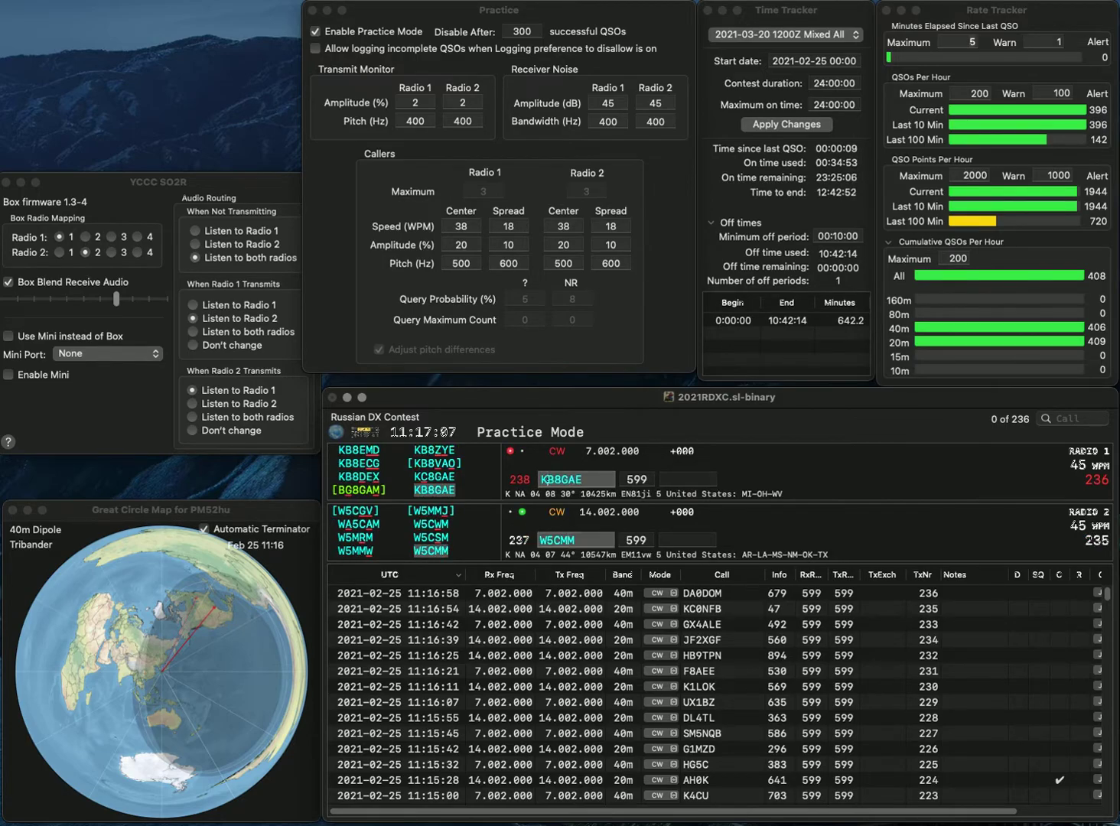
{"action": "key", "text": "space"}
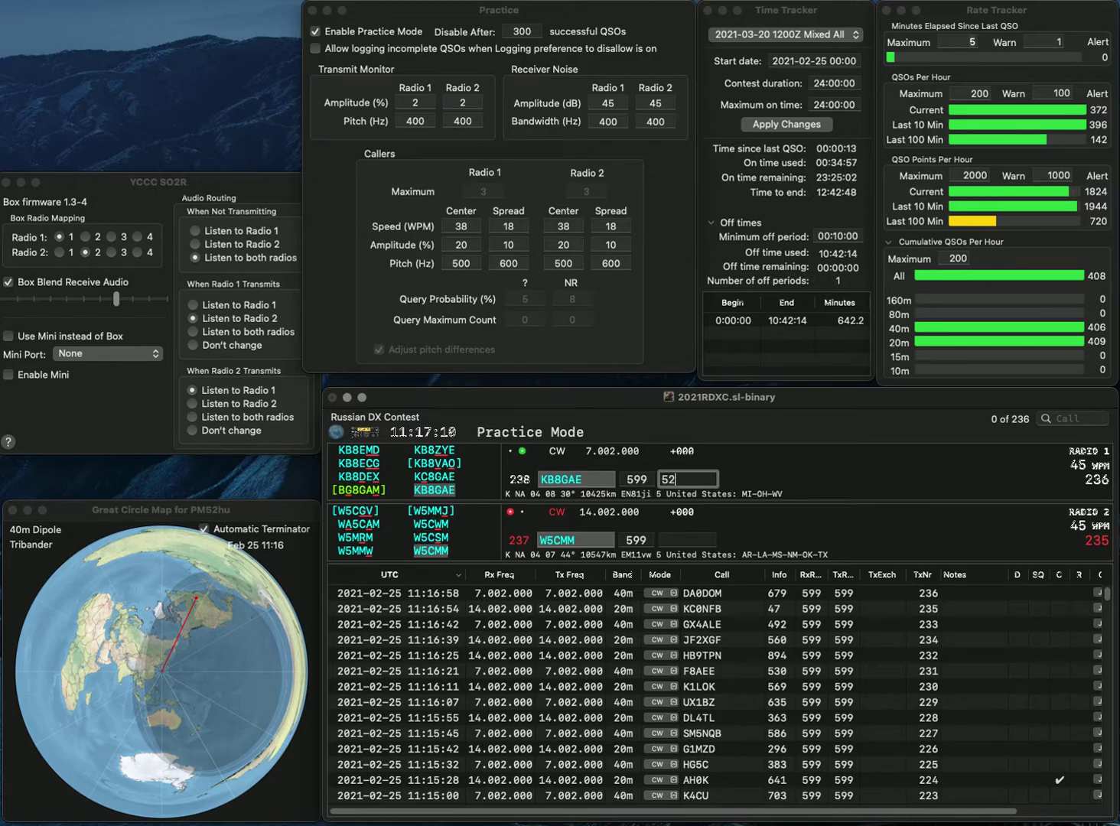
{"action": "key", "text": "Return"}
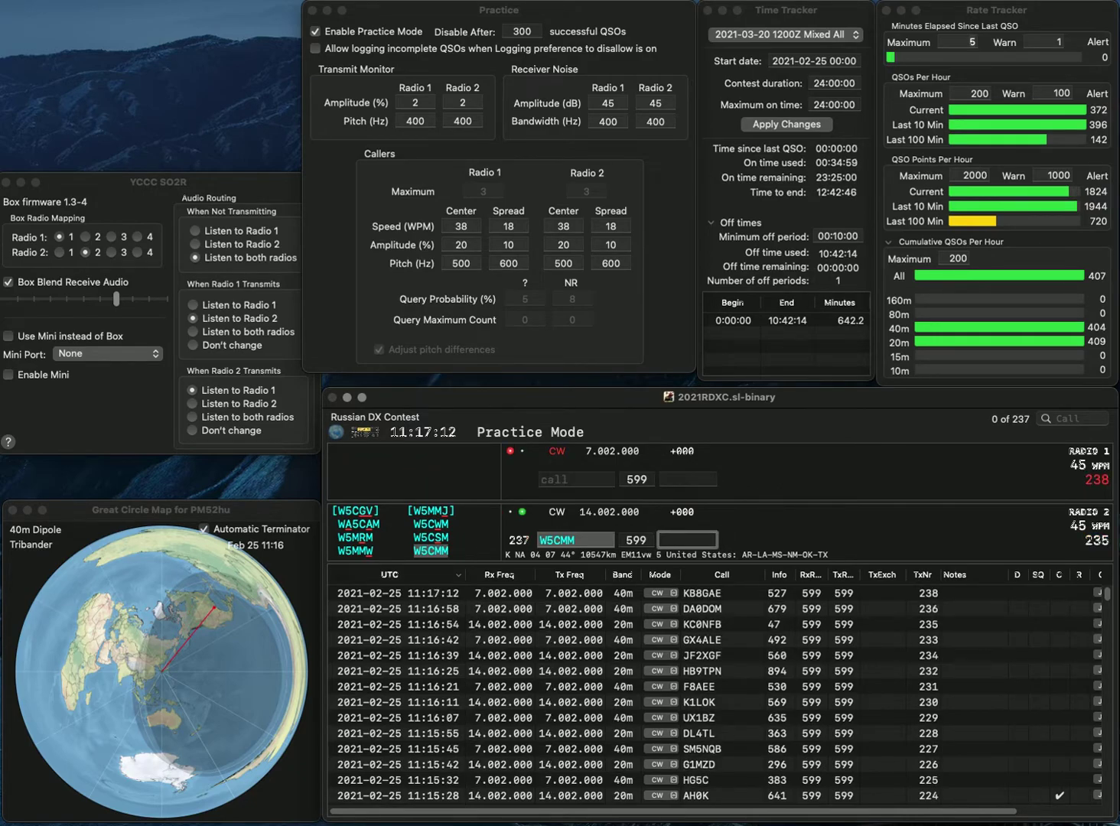
Step: Log W5CMM with exchange 196 on Radio 2
{"action": "type", "text": "19"}
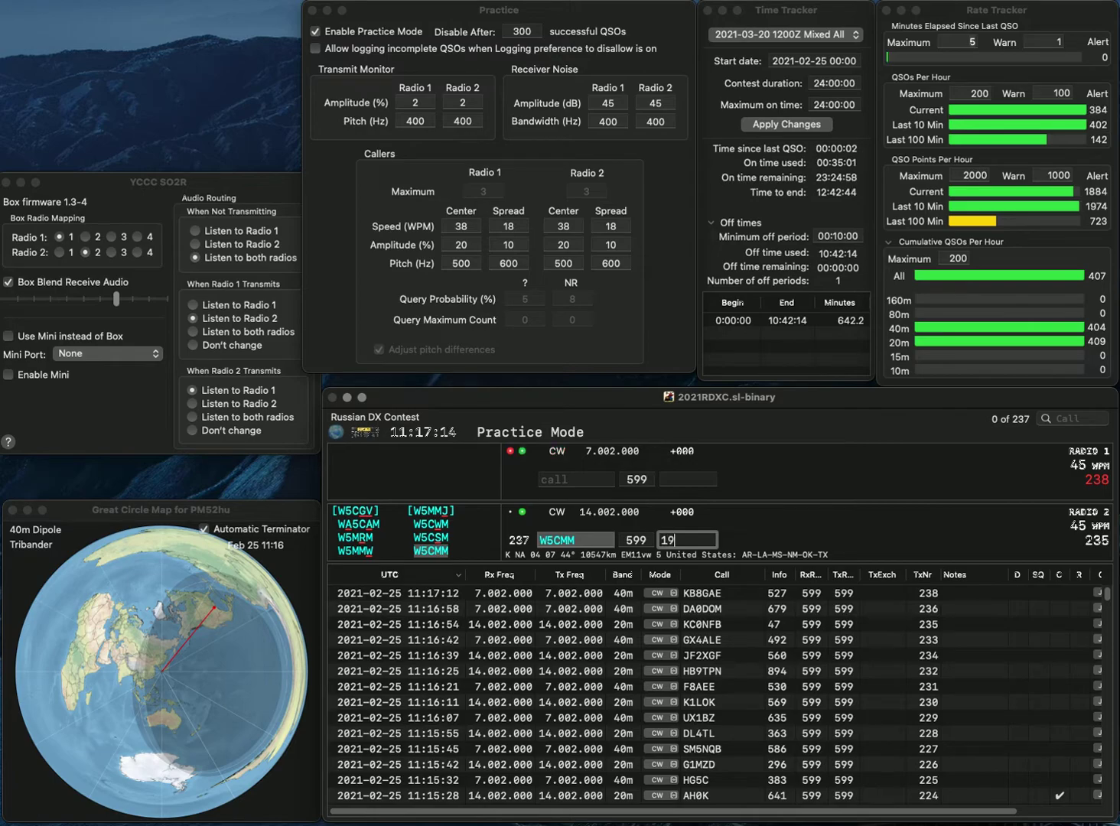
{"action": "type", "text": "6"}
{"action": "key", "text": "Return"}
{"action": "type", "text": "CT1DJE"}
{"action": "key", "text": "Return"}
{"action": "type", "text": "HB"}
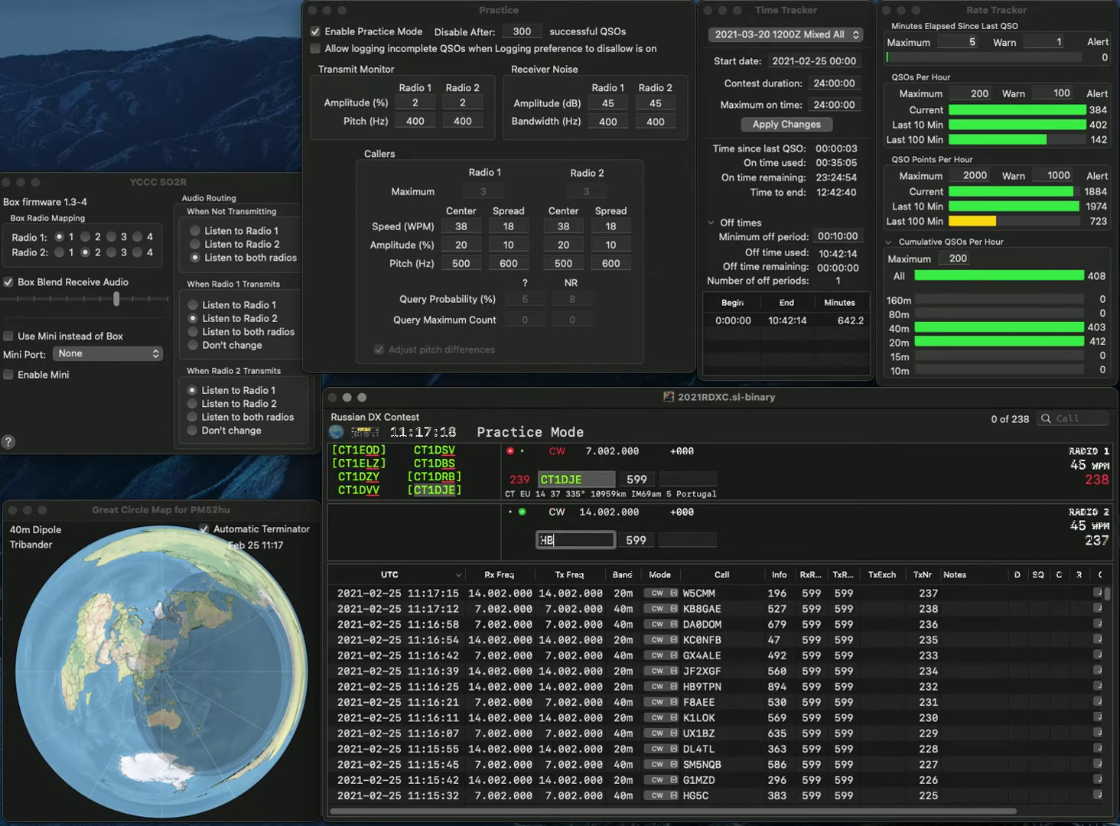
{"action": "type", "text": "9IIO"}
{"action": "key", "text": "Return"}
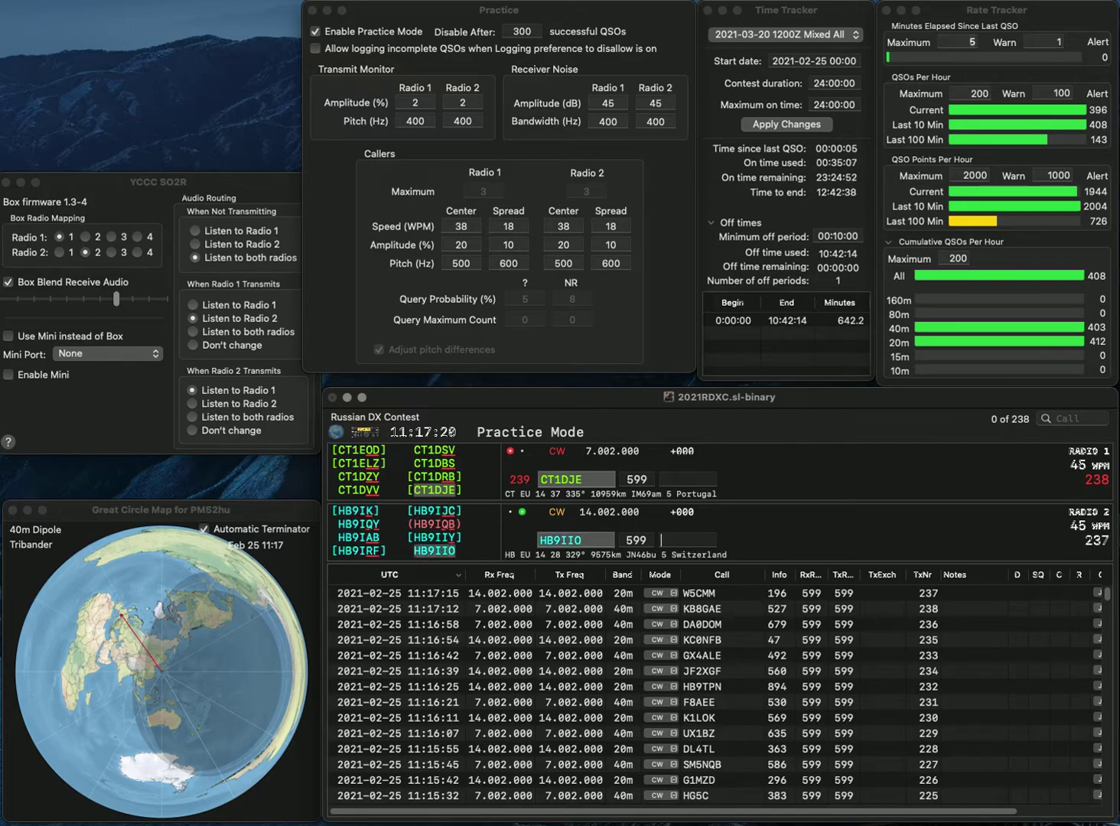
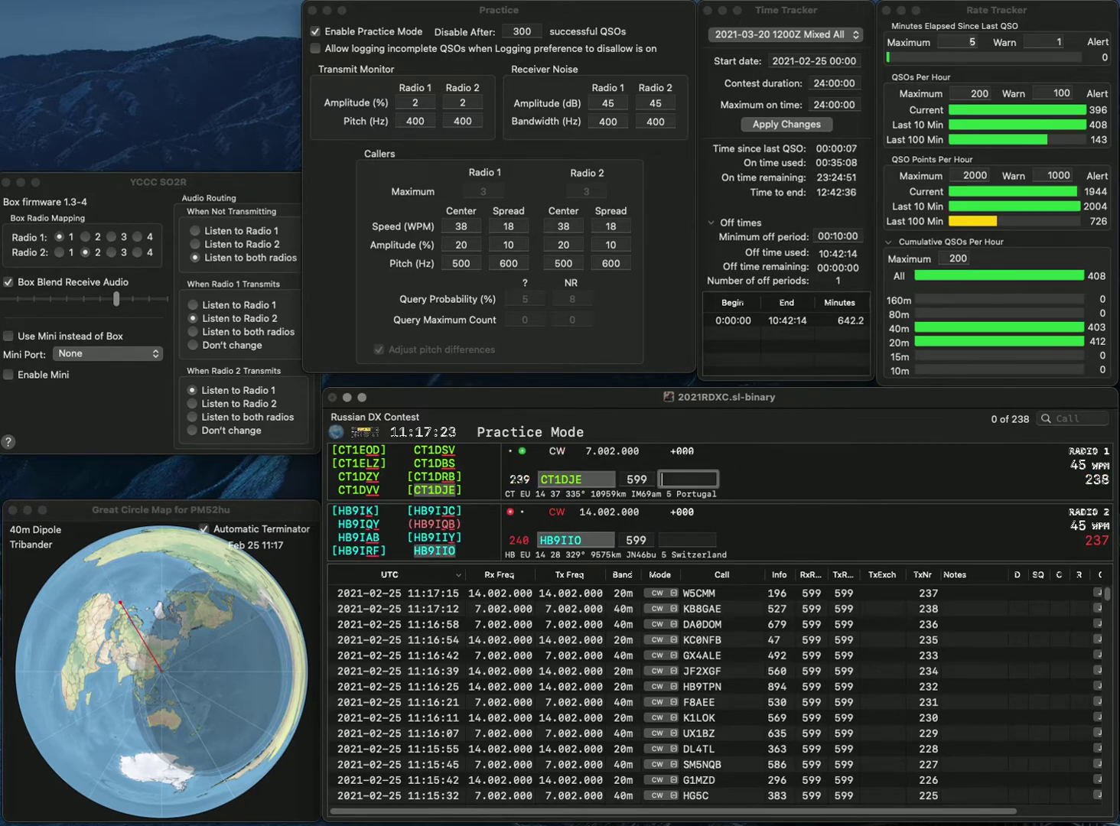
{"action": "type", "text": "75"}
{"action": "key", "text": "Return"}
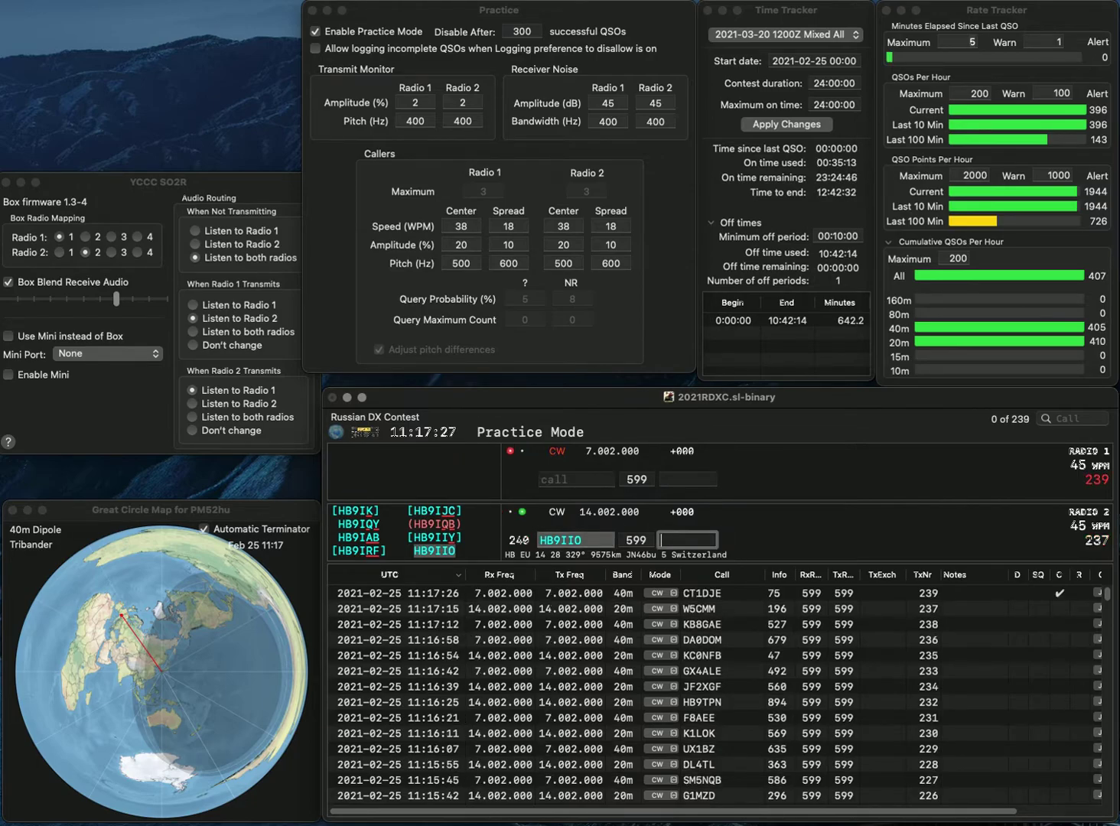
{"action": "type", "text": "459"}
{"action": "key", "text": "Return"}
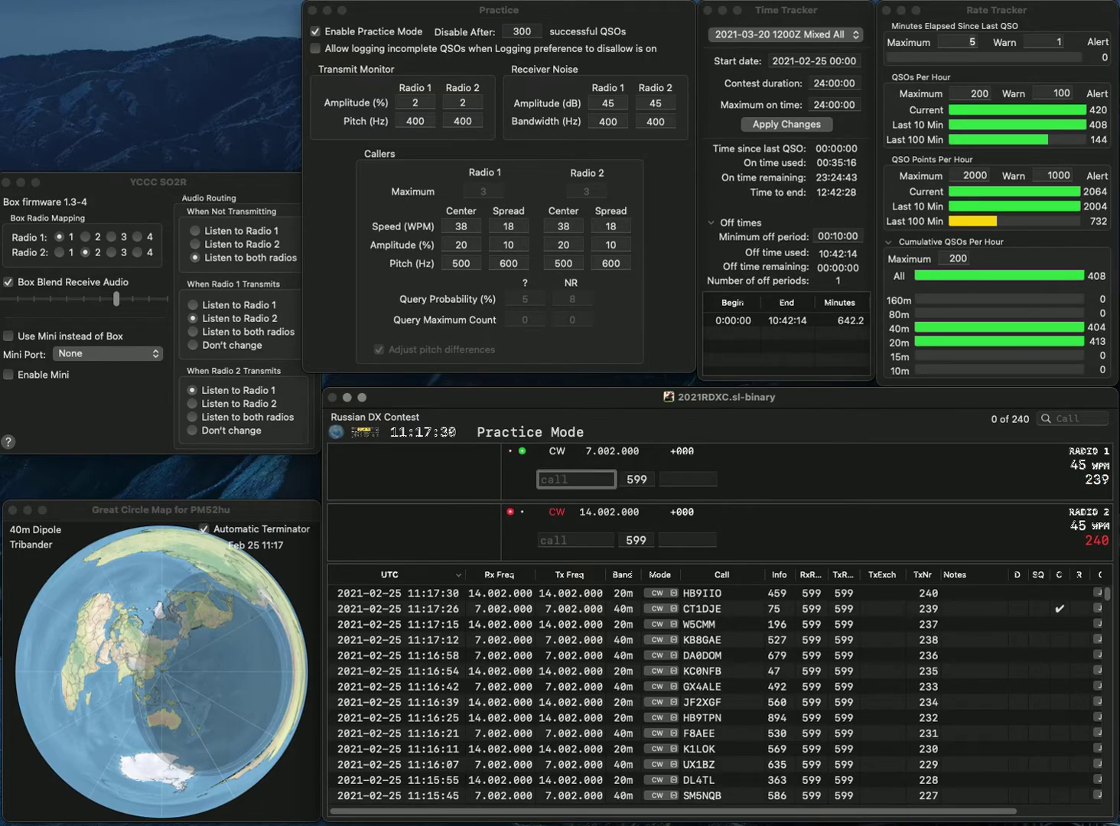
Step: Answer the partial call KN on Radio 1 and TF3W on Radio 2 with the contest exchange
{"action": "type", "text": "KN"}
{"action": "key", "text": "Return"}
{"action": "type", "text": "TF3W"}
{"action": "key", "text": "Return"}
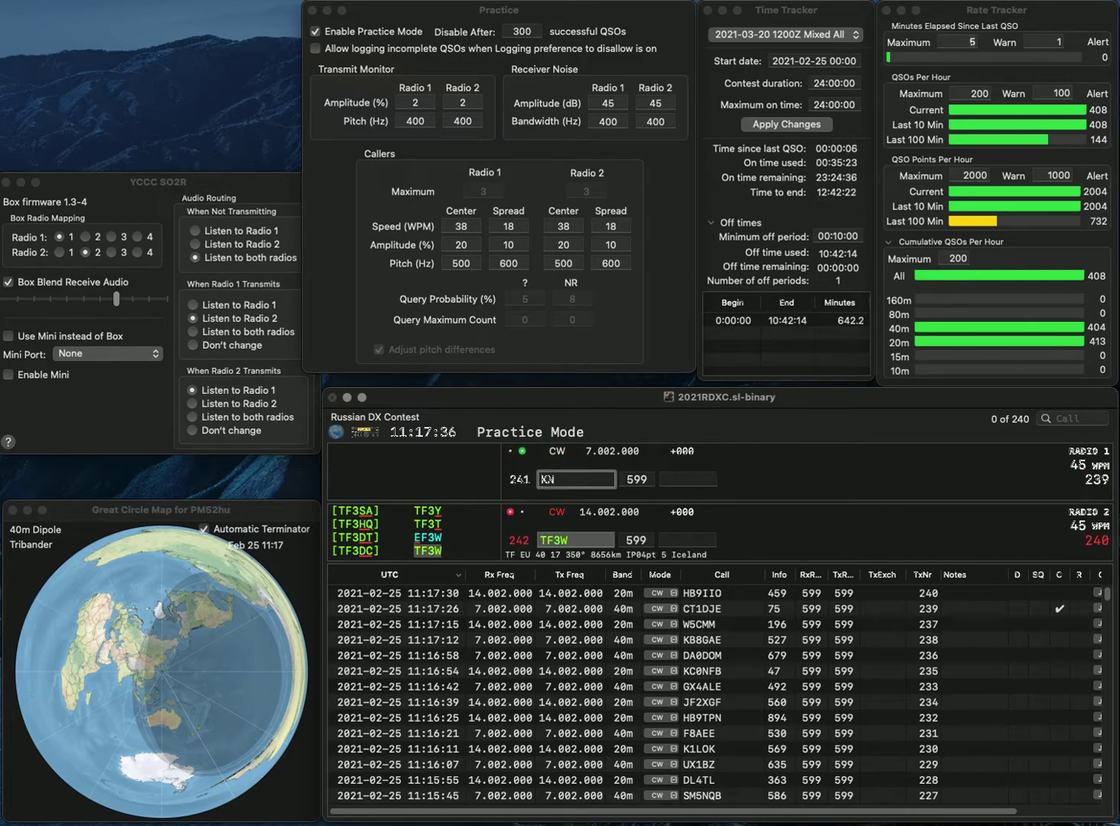
Step: Correct the Radio 1 call to KI4P and resend the contest exchange
{"action": "type", "text": "KI34"}
{"action": "key", "text": "BackSpace"}
{"action": "key", "text": "BackSpace"}
{"action": "key", "text": "BackSpace"}
{"action": "key", "text": "BackSpace"}
{"action": "type", "text": "4"}
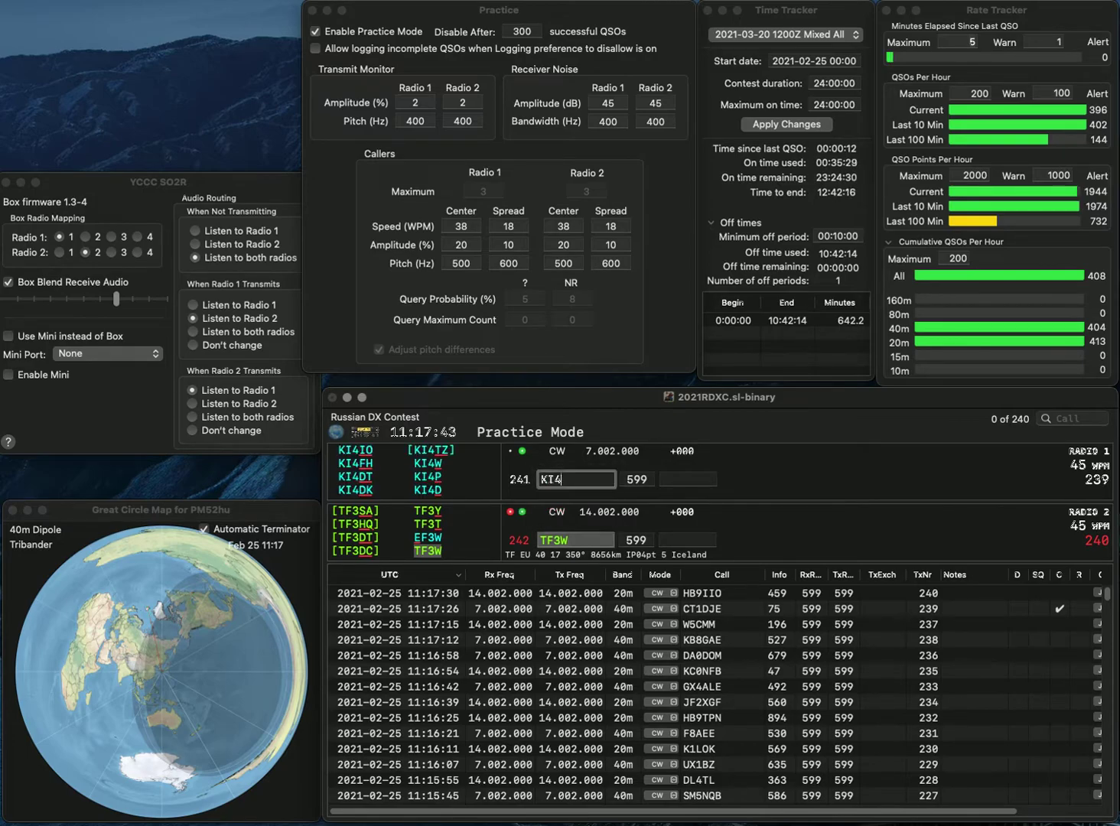
{"action": "type", "text": "P"}
{"action": "key", "text": "Return"}
{"action": "type", "text": "435"}
{"action": "key", "text": "Return"}
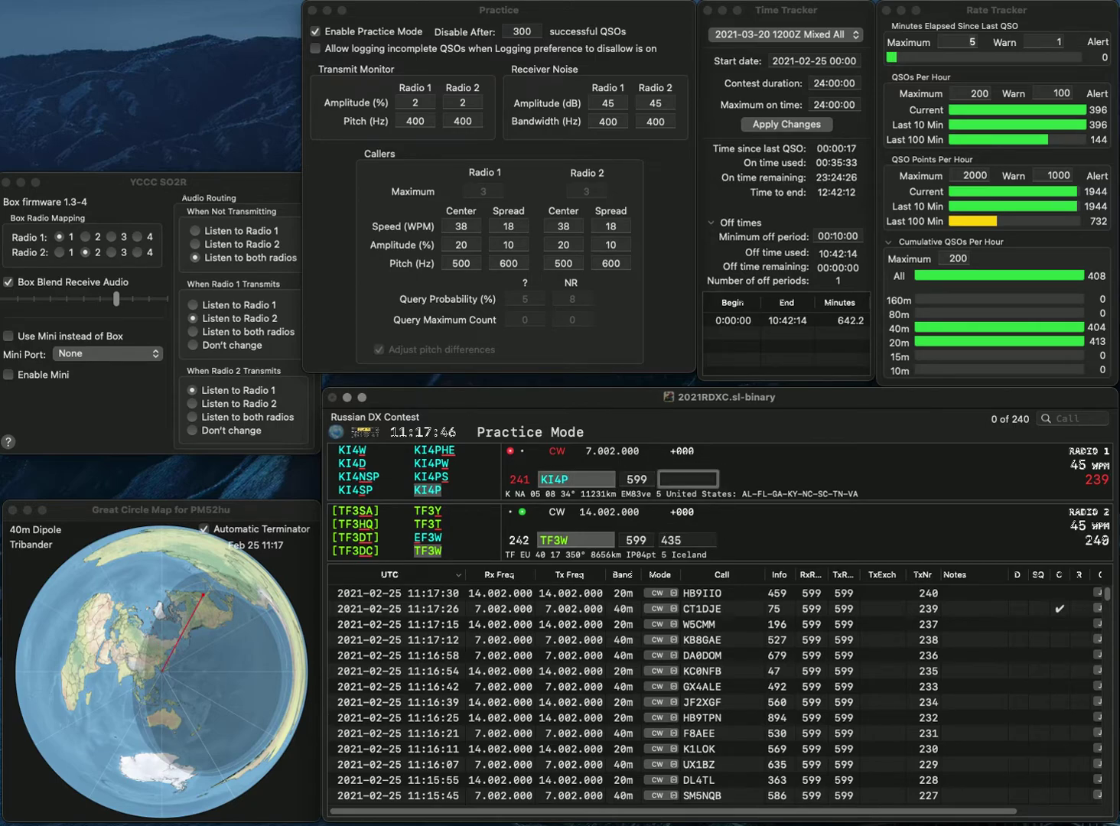
{"action": "type", "text": "502"}
{"action": "key", "text": "Return"}
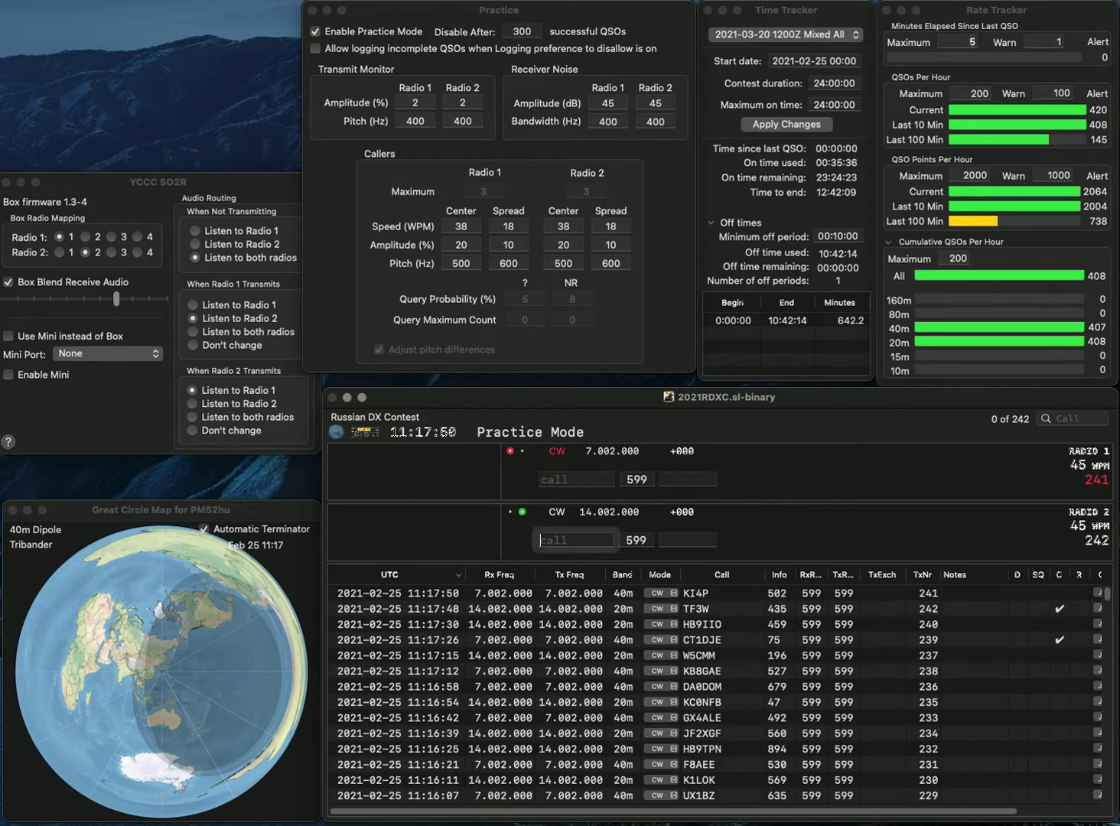
Step: Answer K3NT on Radio 2 and KY3P on Radio 1 with the contest exchange
{"action": "type", "text": "K3NT"}
{"action": "key", "text": "Return"}
{"action": "type", "text": "KY3P"}
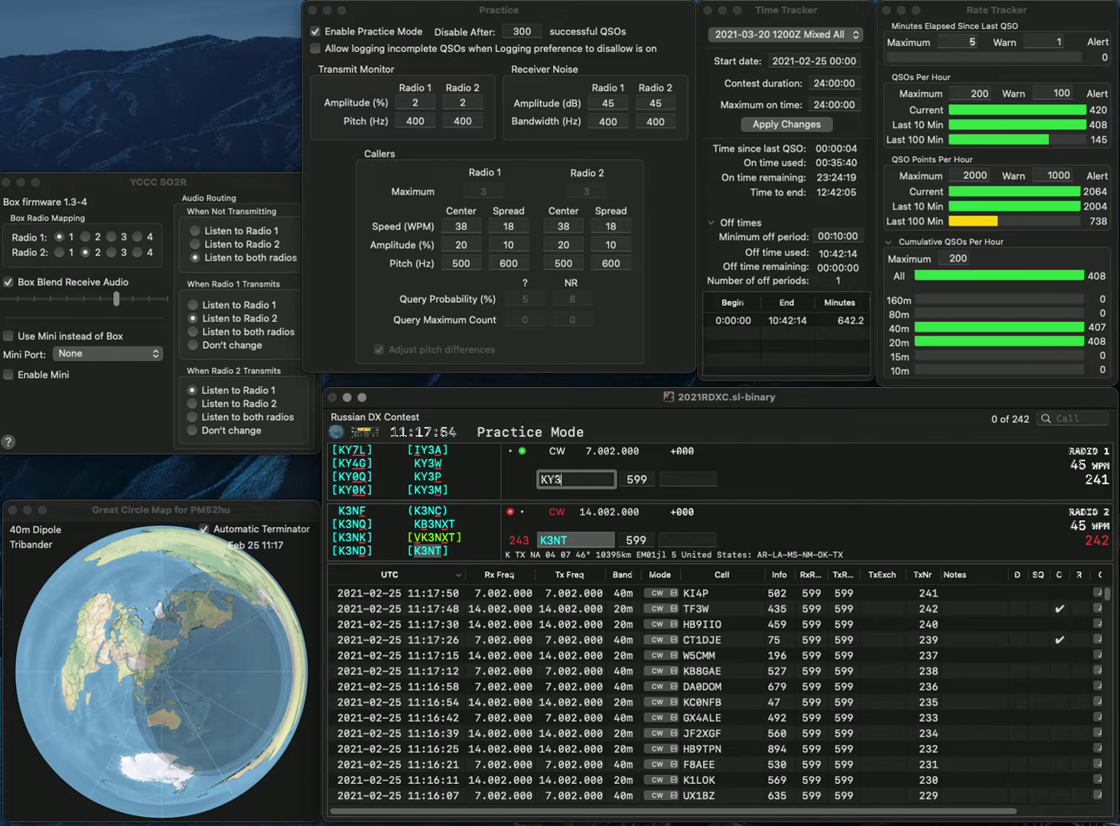
{"action": "key", "text": "Return"}
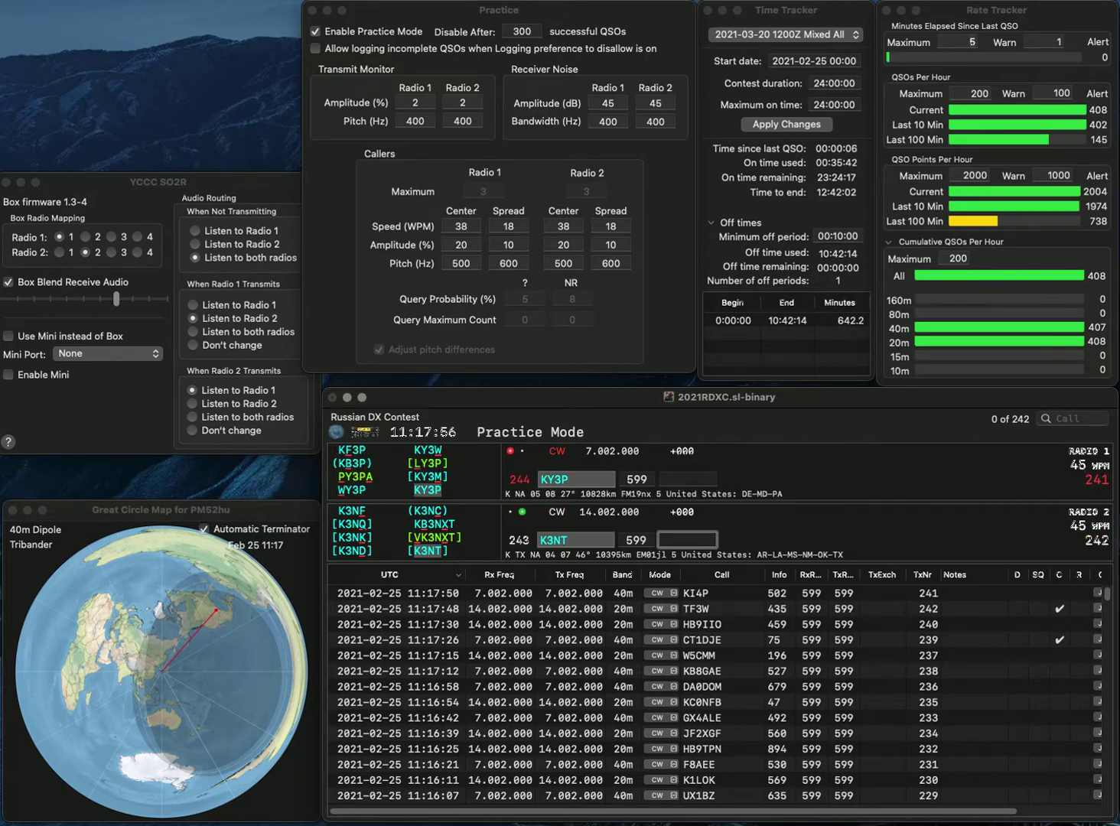
Step: Log K3NT with exchange 115 on Radio 2 and KY3P with exchange 198 on Radio 1
{"action": "type", "text": "115"}
{"action": "key", "text": "Return"}
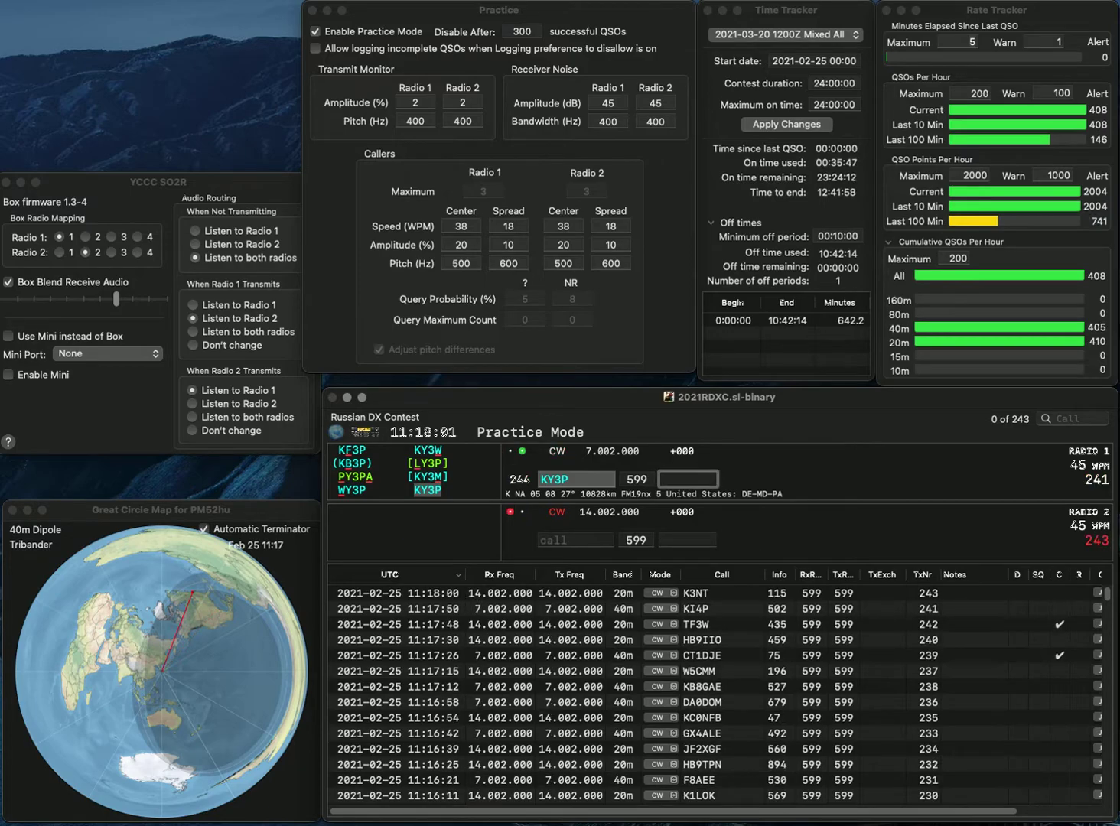
{"action": "type", "text": "198"}
{"action": "key", "text": "Return"}
Step: Answer the partial call GQR on Radio 2 and KC2BBU on Radio 1 with the contest exchange
{"action": "type", "text": "GQR"}
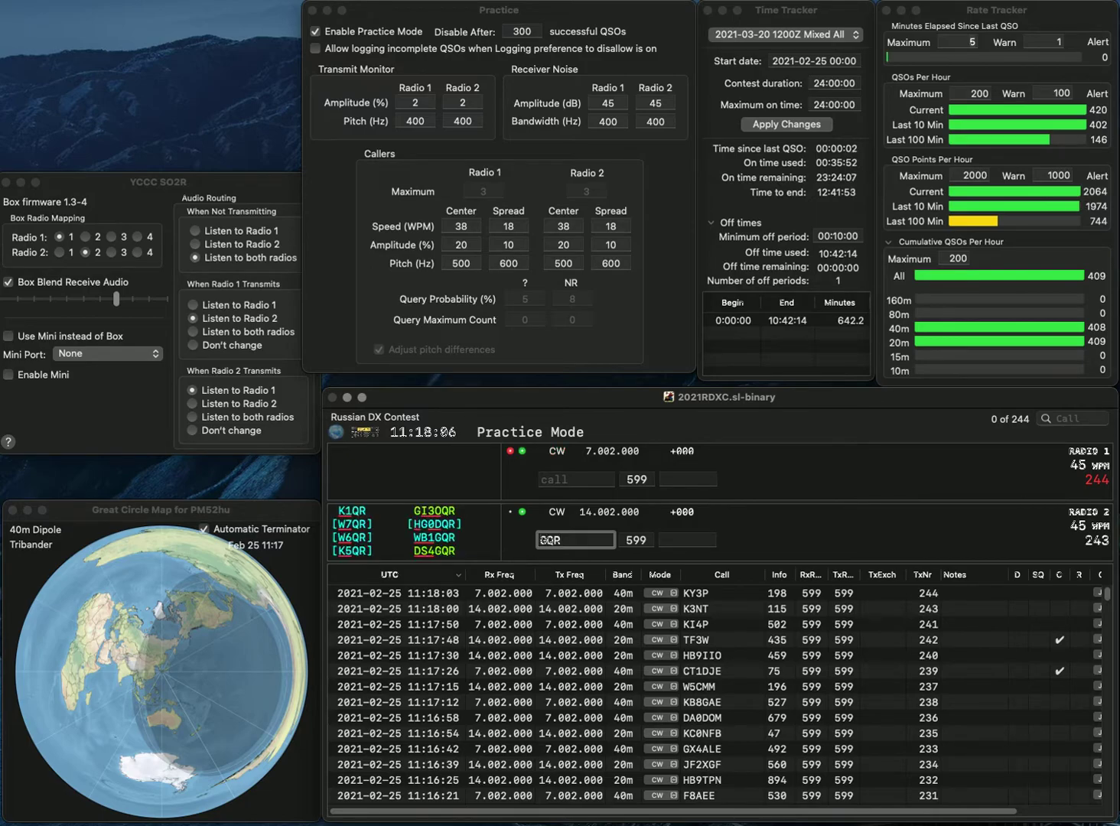
{"action": "key", "text": "Return"}
{"action": "type", "text": "KC2BBU"}
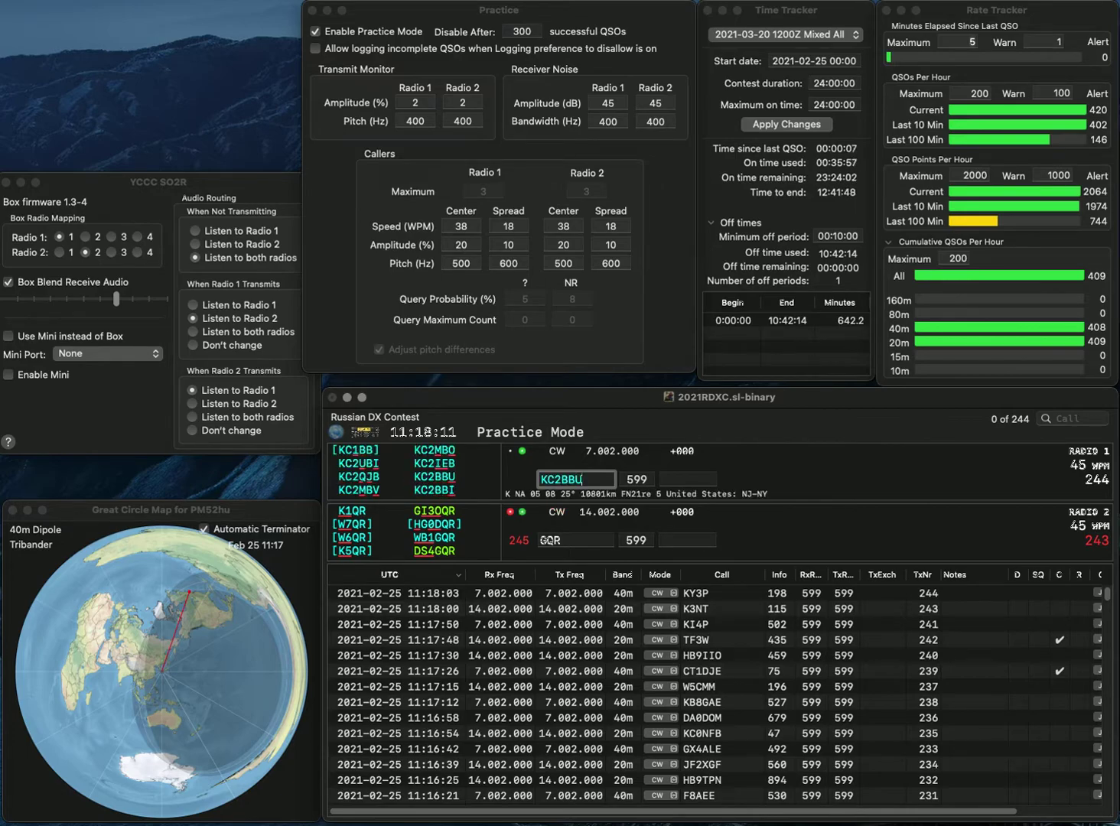
{"action": "key", "text": "Return"}
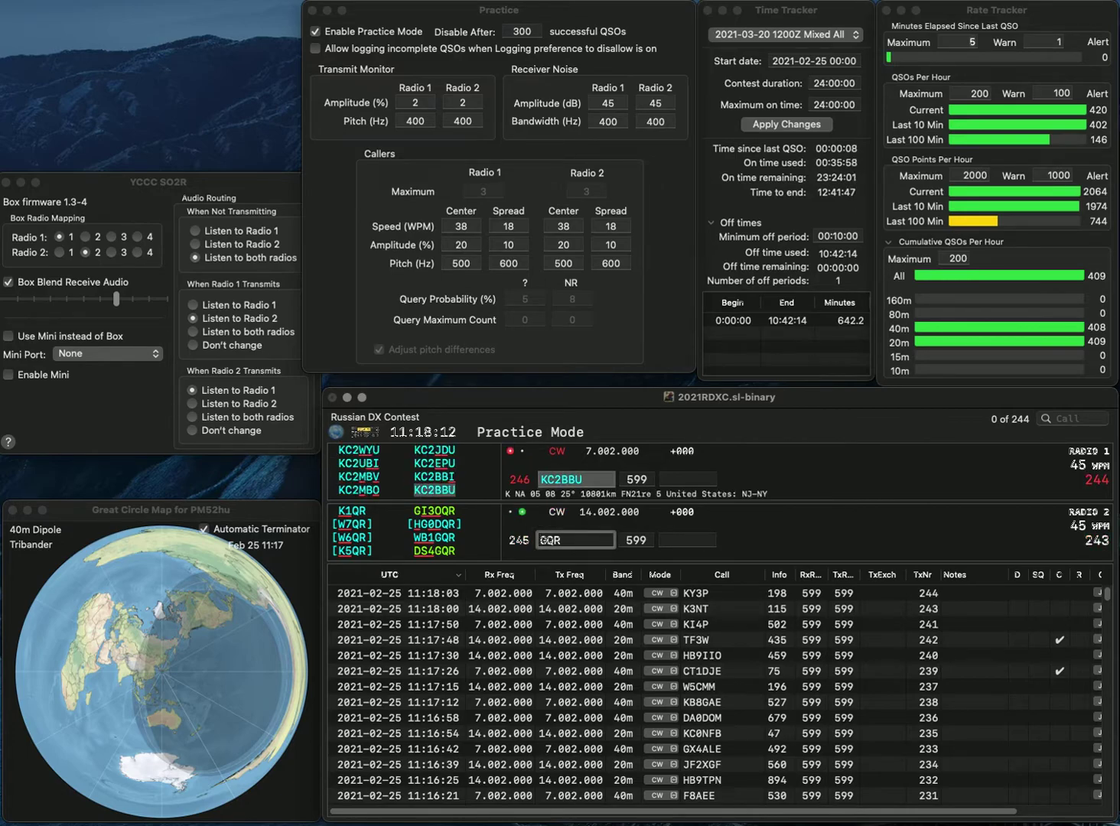
{"action": "left_click", "coordinate": [546, 540]}
{"action": "type", "text": "D"}
{"action": "type", "text": "S4"}
{"action": "key", "text": "Return"}
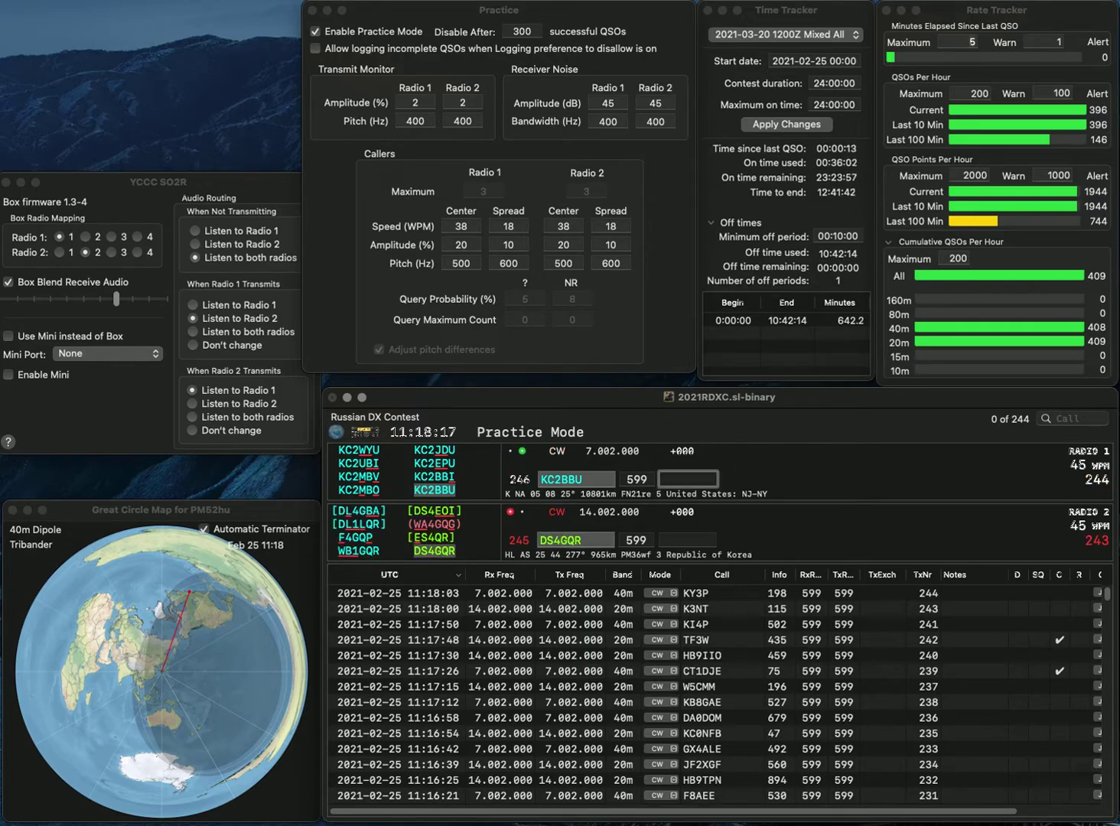
{"action": "type", "text": "967"}
{"action": "key", "text": "Return"}
{"action": "type", "text": "6"}
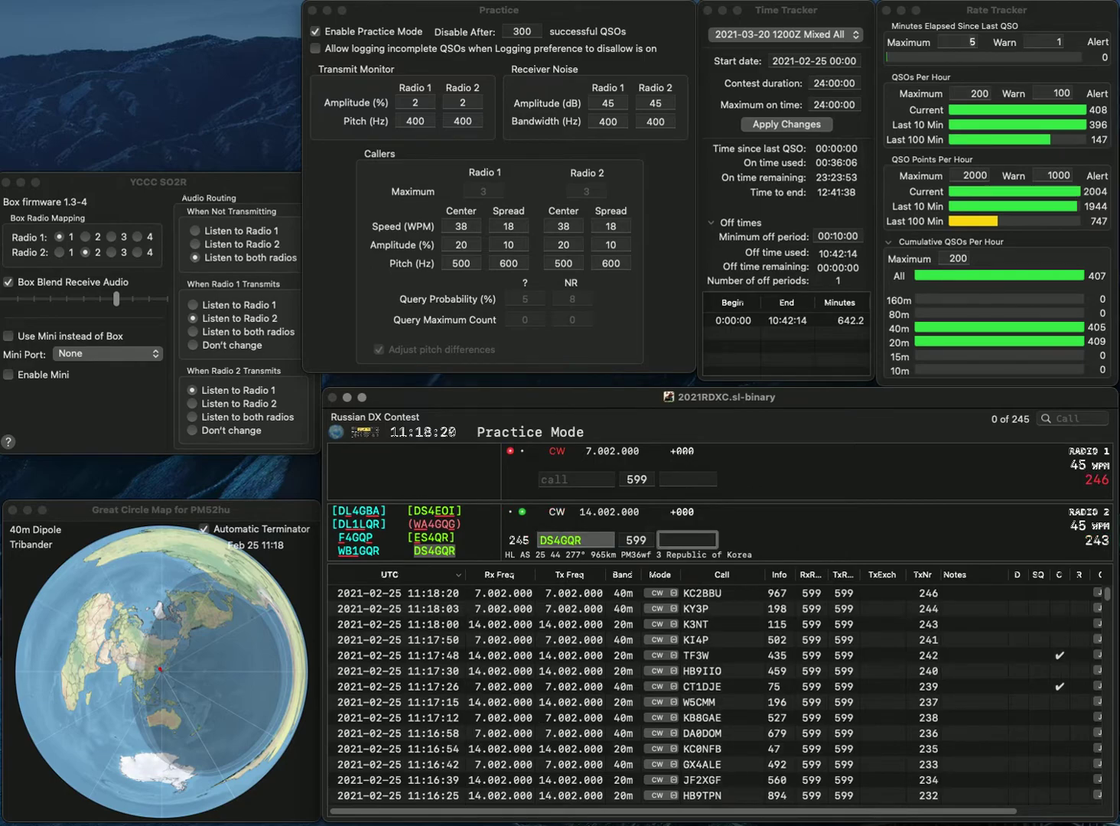
{"action": "type", "text": "08"}
{"action": "key", "text": "Return"}
Step: Enter 8TJC on Radio 1, complete the call as WA8TJC and answer with the contest exchange
{"action": "type", "text": "STJ"}
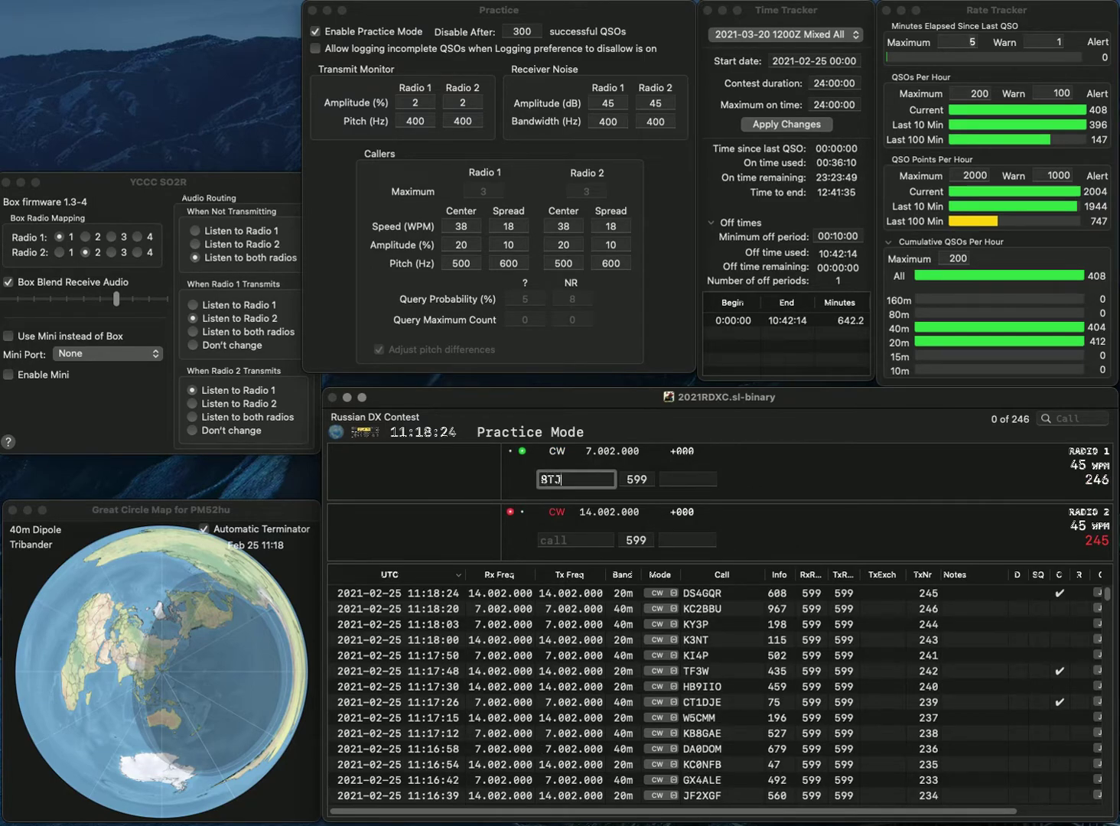
{"action": "type", "text": "C"}
{"action": "key", "text": "Home"}
{"action": "type", "text": "WA"}
{"action": "key", "text": "Return"}
Step: Enter the call K4TM on Radio 2
{"action": "left_click", "coordinate": [575, 540]}
{"action": "type", "text": "TM"}
{"action": "key", "text": "Home"}
{"action": "type", "text": "W"}
{"action": "key", "text": "BackSpace"}
{"action": "type", "text": "K4"}
{"action": "left_click", "coordinate": [554, 479]}
{"action": "key", "text": "space"}
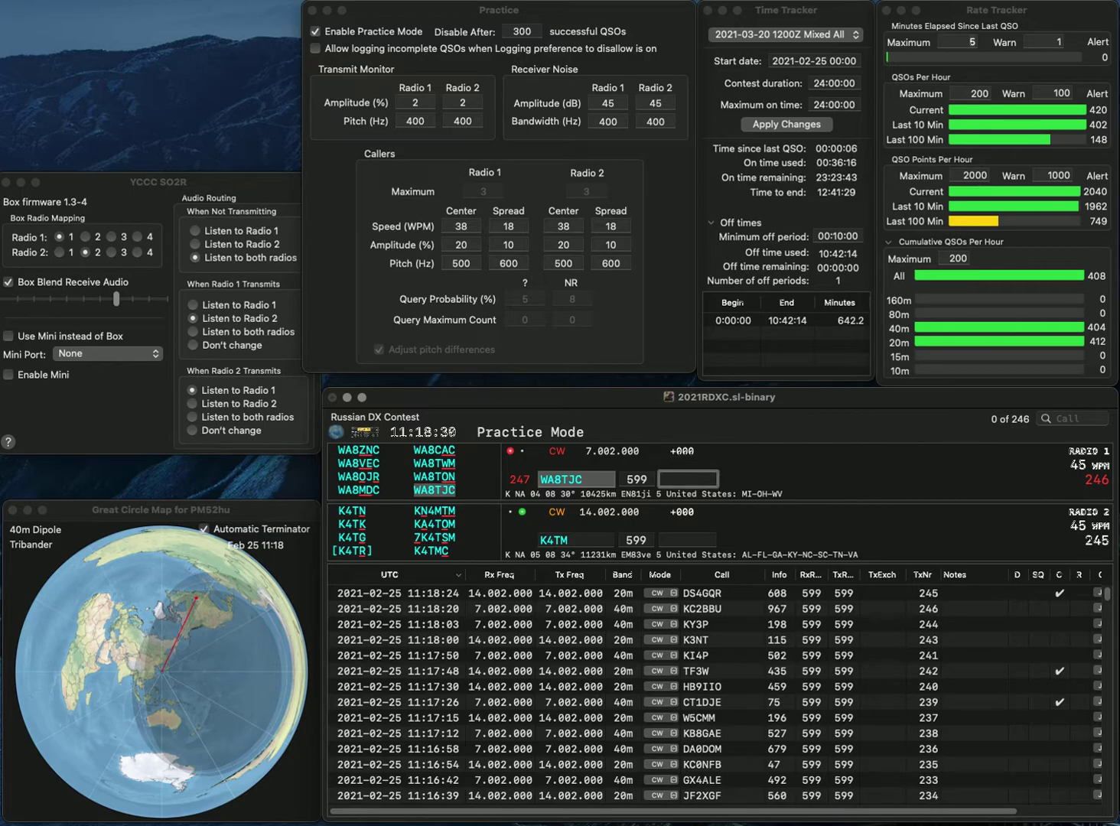
{"action": "type", "text": "691"}
{"action": "key", "text": "Return"}
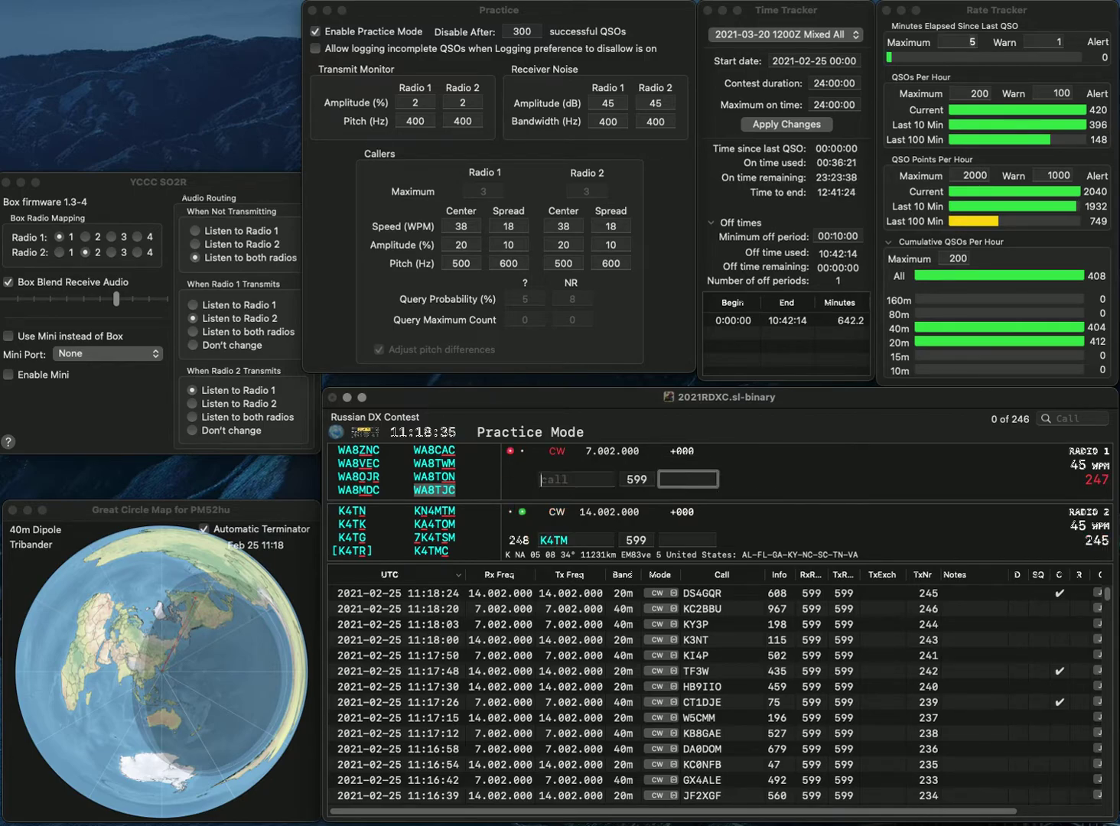
Step: Correct the Radio 2 call to K3TM, and answer it and N2YC on Radio 1 with the contest exchange
{"action": "key", "text": "Left"}
{"action": "key", "text": "Left"}
{"action": "key", "text": "BackSpace"}
{"action": "type", "text": "3"}
{"action": "key", "text": "Return"}
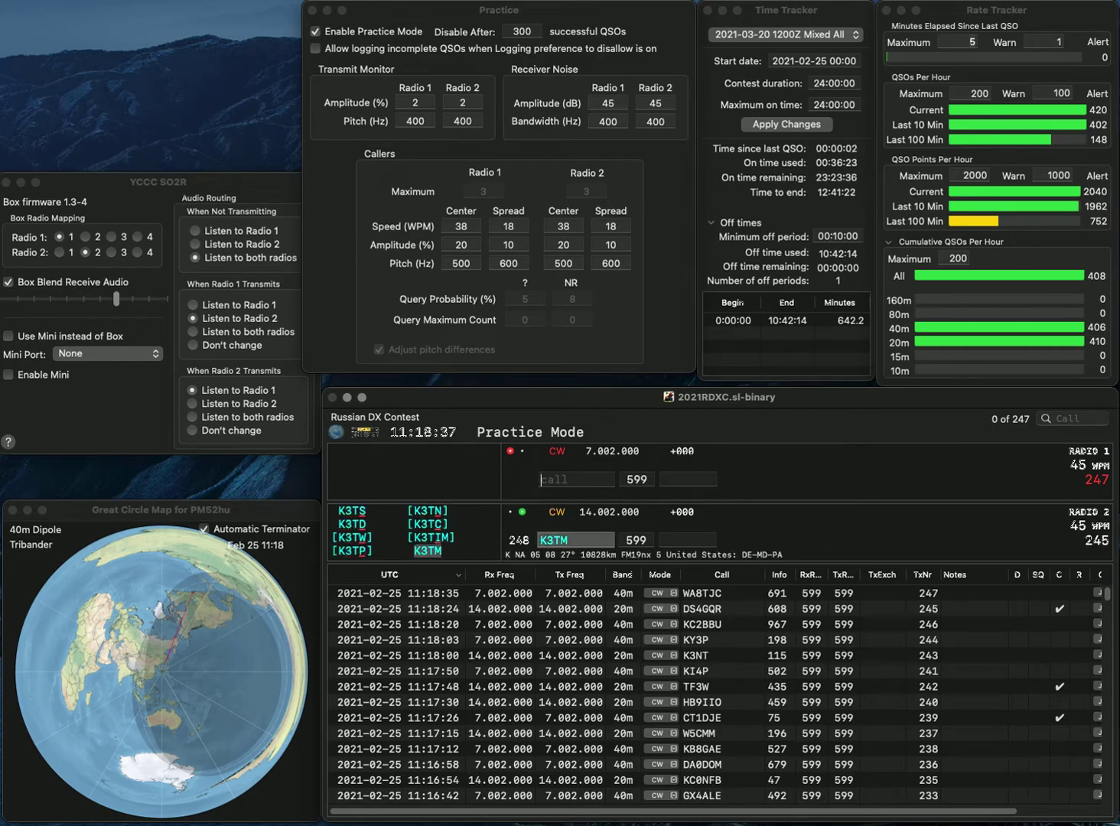
{"action": "type", "text": "NN2YC"}
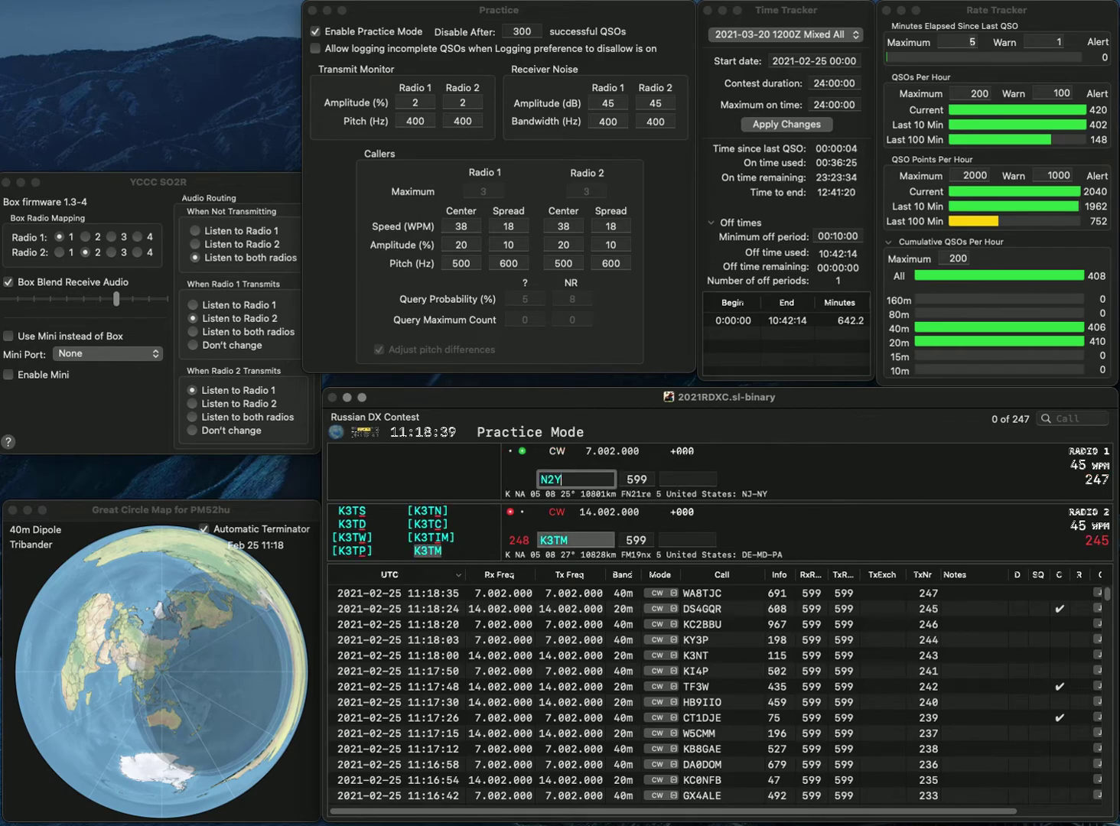
{"action": "key", "text": "Return"}
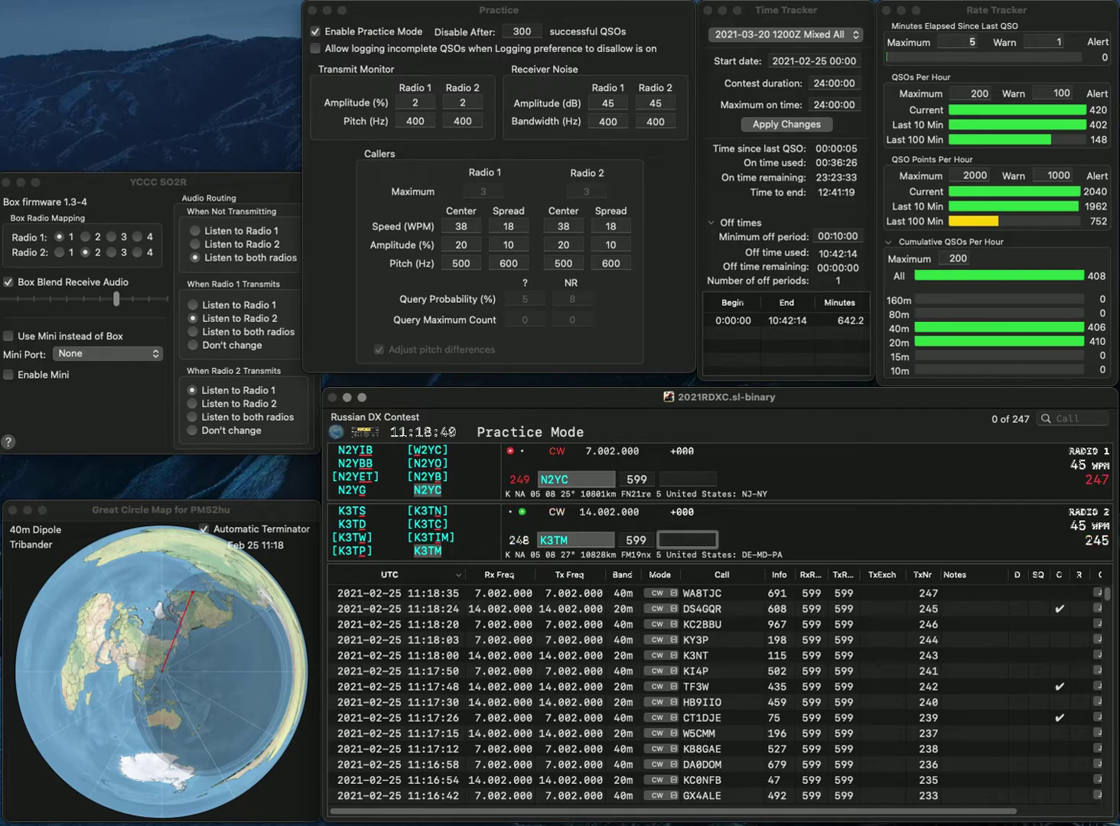
Step: Log K3TM with exchange 329 on Radio 2 and N2YC with exchange 765 on Radio 1
{"action": "type", "text": "32"}
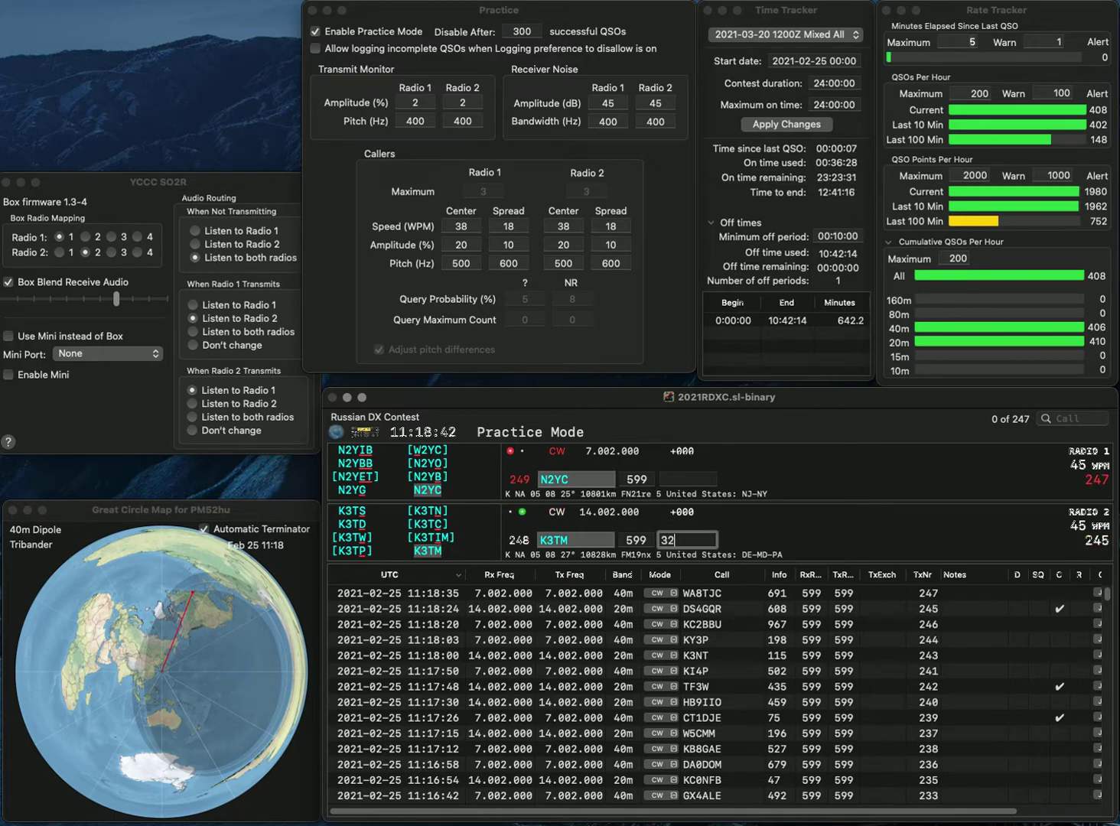
{"action": "type", "text": "9"}
{"action": "key", "text": "Return"}
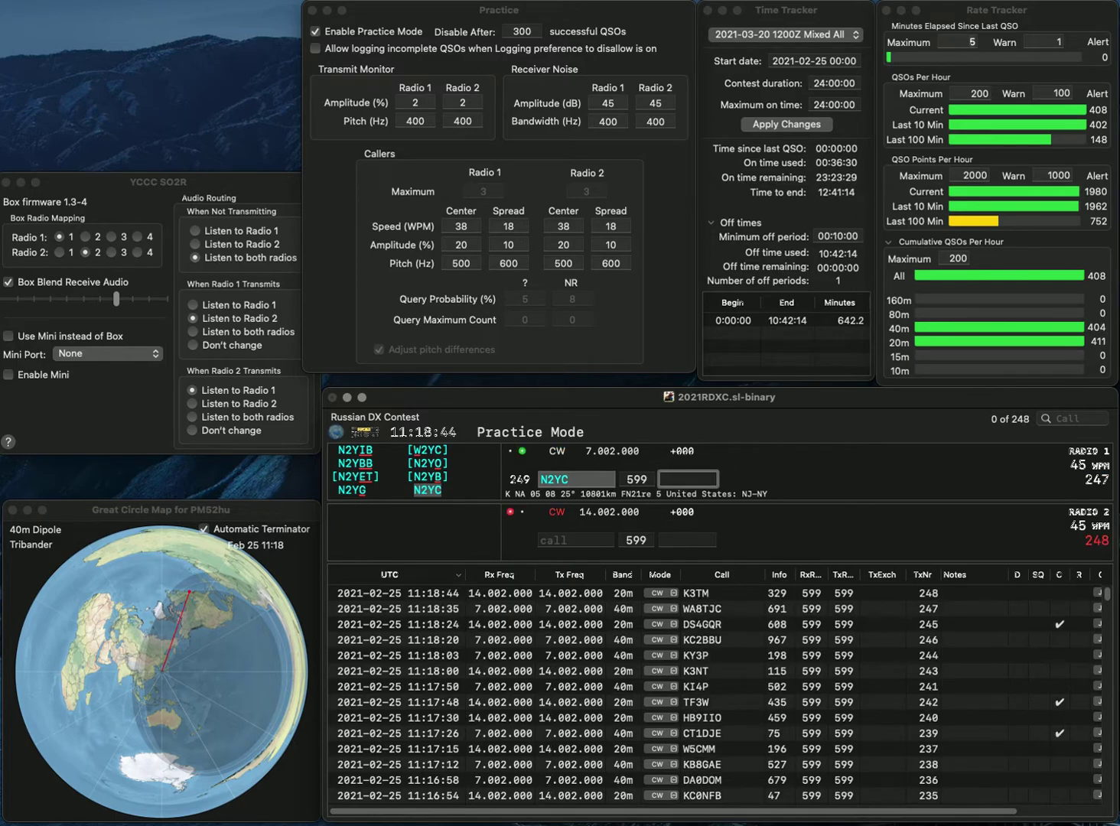
{"action": "type", "text": "765"}
{"action": "key", "text": "Return"}
Step: Answer HI8LT on Radio 2 and W7PT on Radio 1 with the contest exchange
{"action": "type", "text": "HI8LT"}
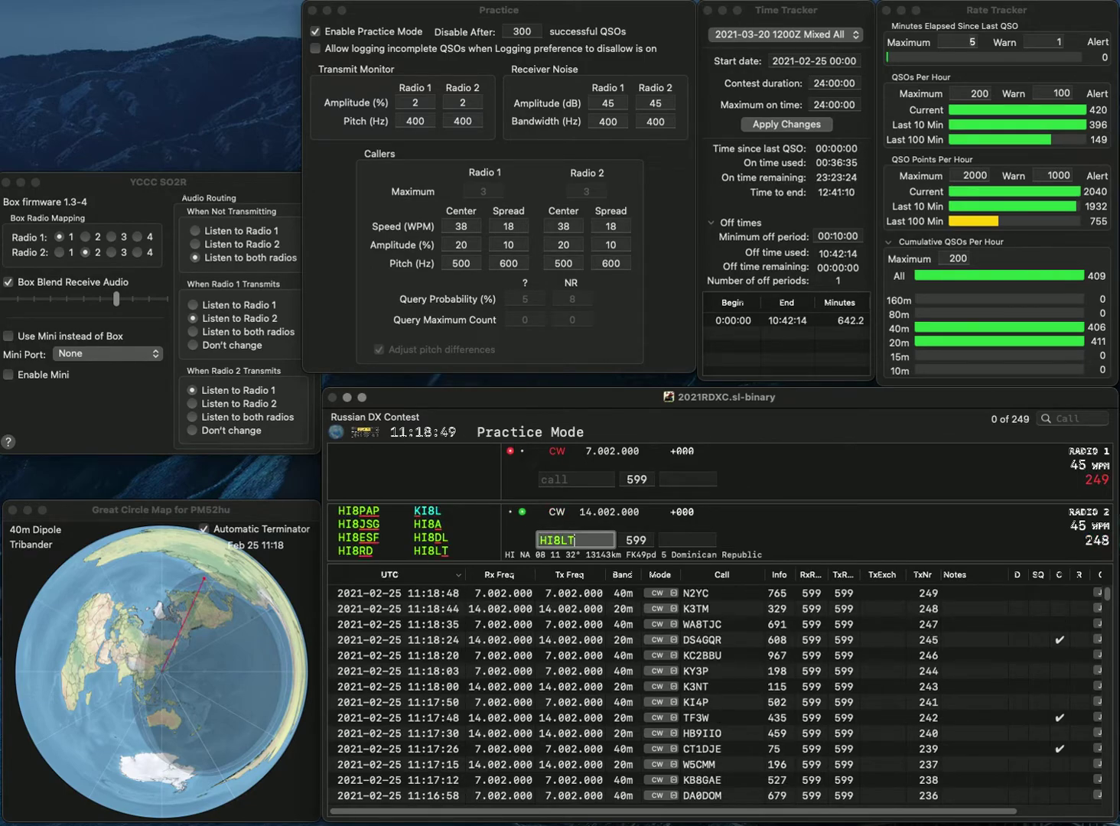
{"action": "key", "text": "Return"}
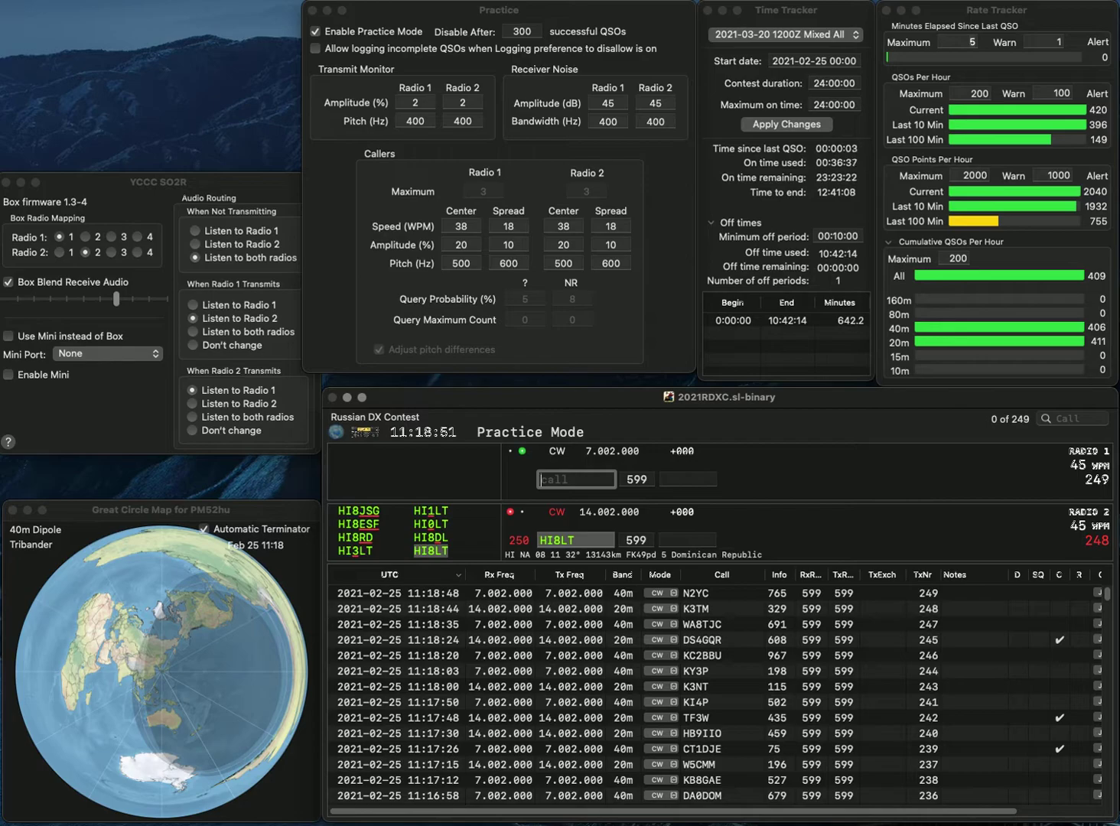
{"action": "type", "text": "W7P"}
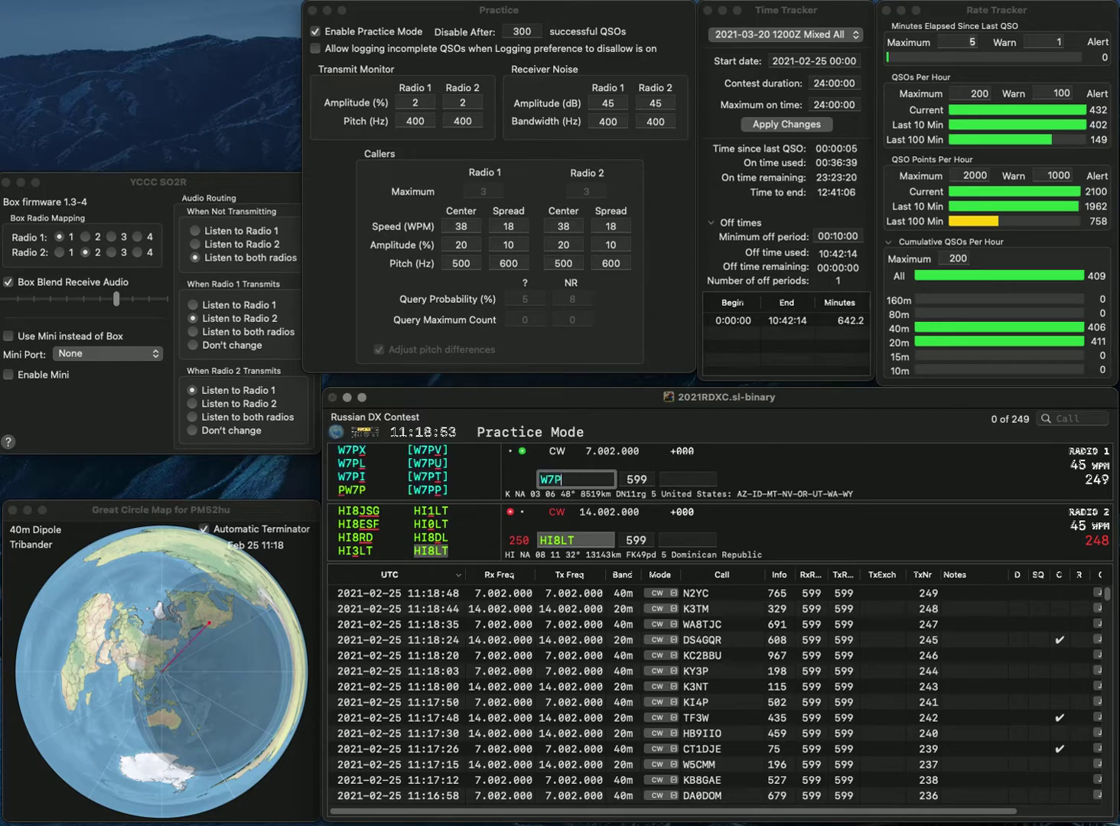
{"action": "type", "text": "T"}
{"action": "key", "text": "Return"}
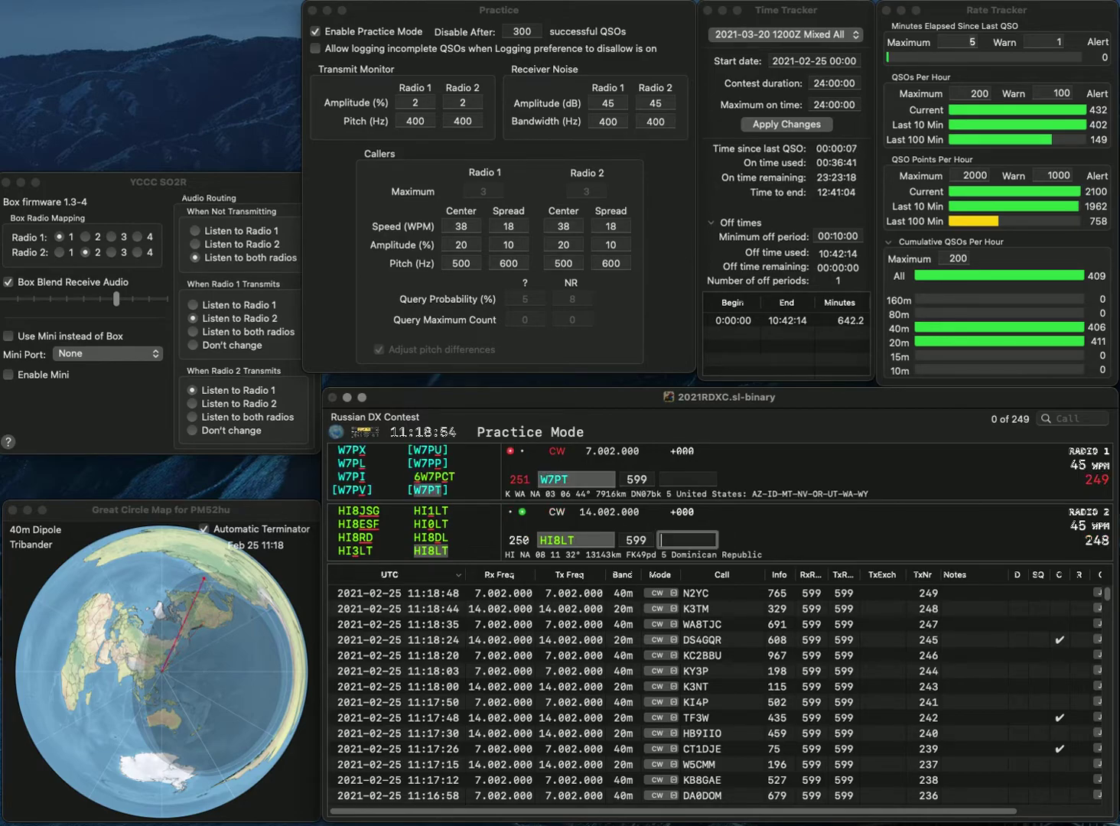
{"action": "type", "text": "945"}
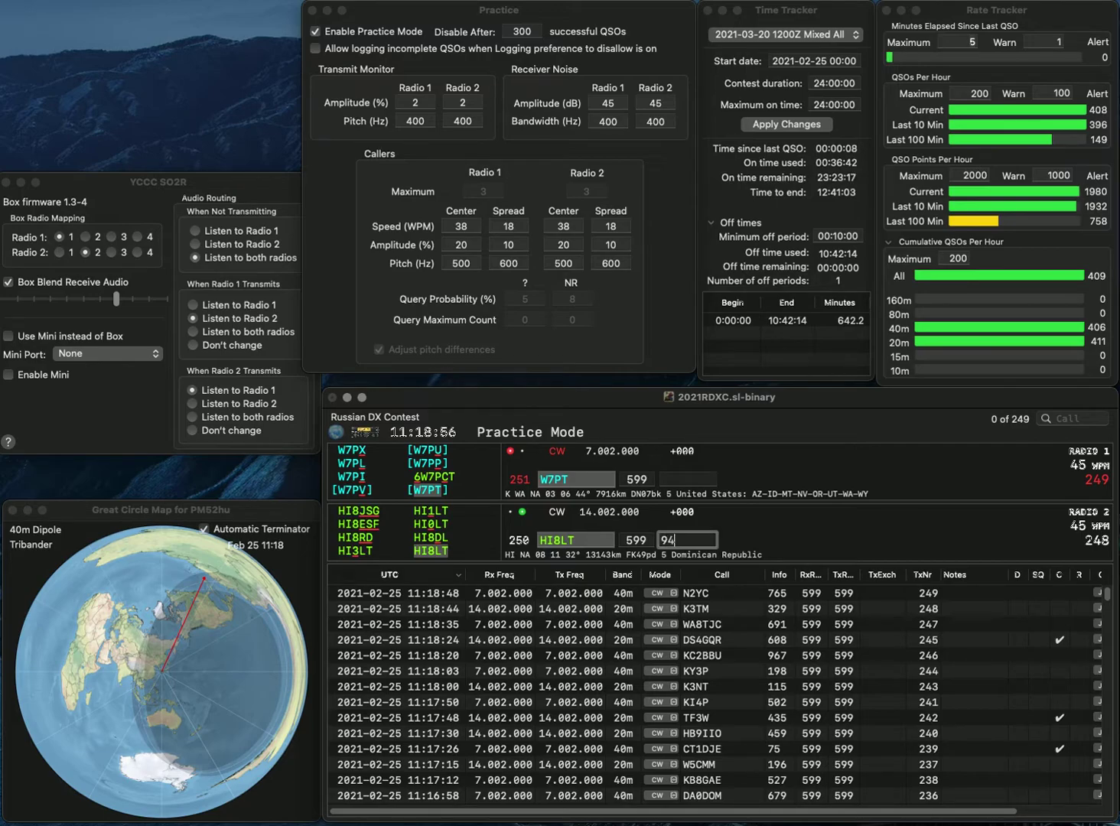
{"action": "key", "text": "Return"}
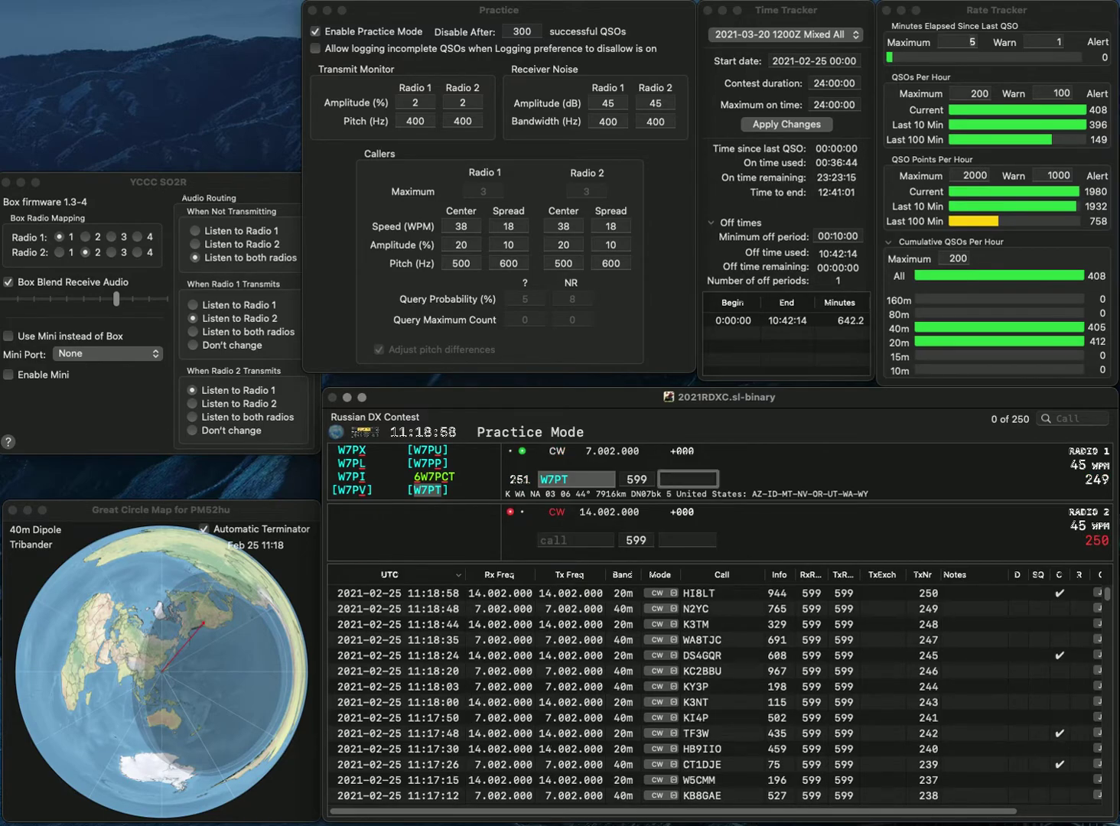
{"action": "type", "text": "102"}
{"action": "key", "text": "Return"}
Step: Answer KW5KW on Radio 2 and II2M on Radio 1 with the contest exchange
{"action": "type", "text": "KW"}
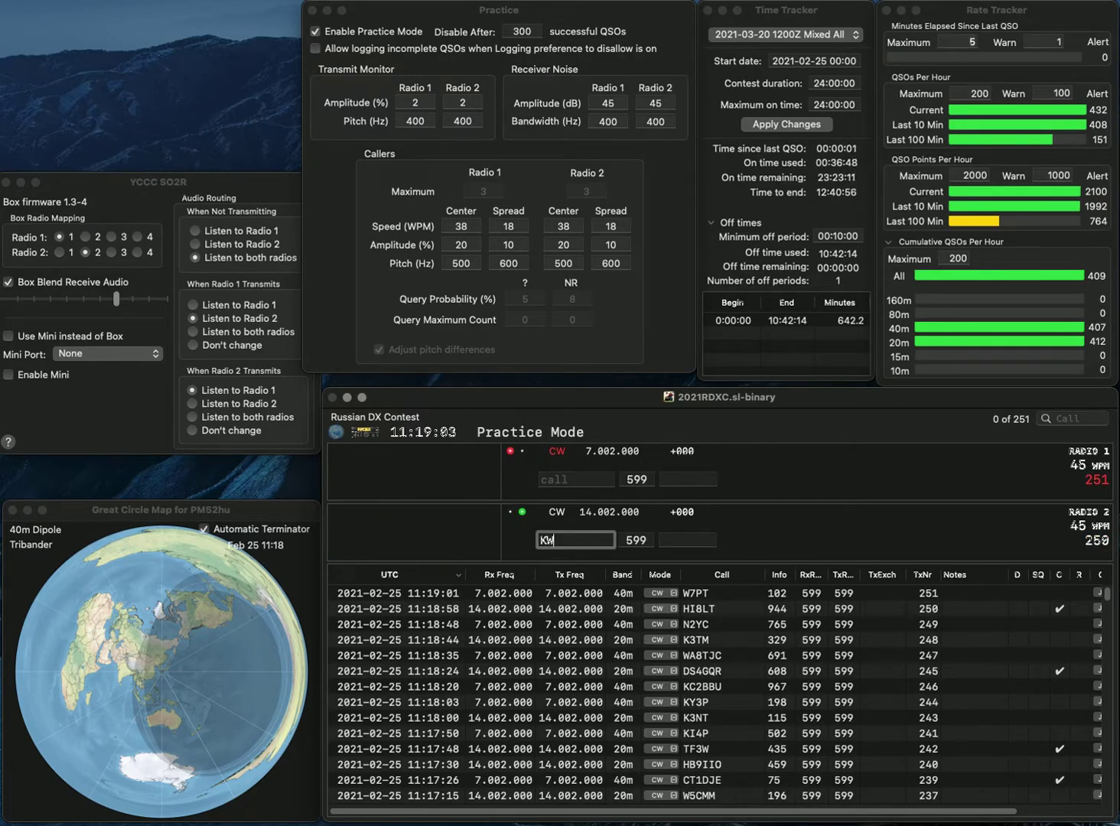
{"action": "type", "text": "5KW"}
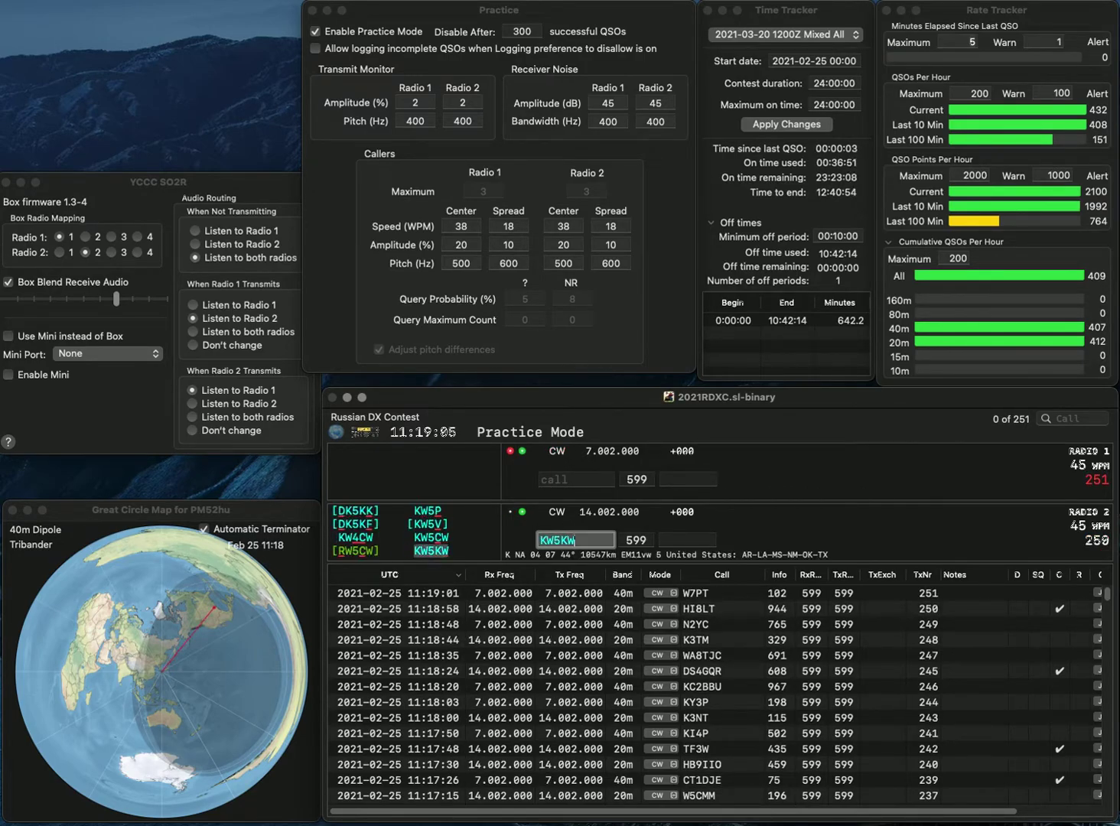
{"action": "key", "text": "Return"}
{"action": "type", "text": "II2M"}
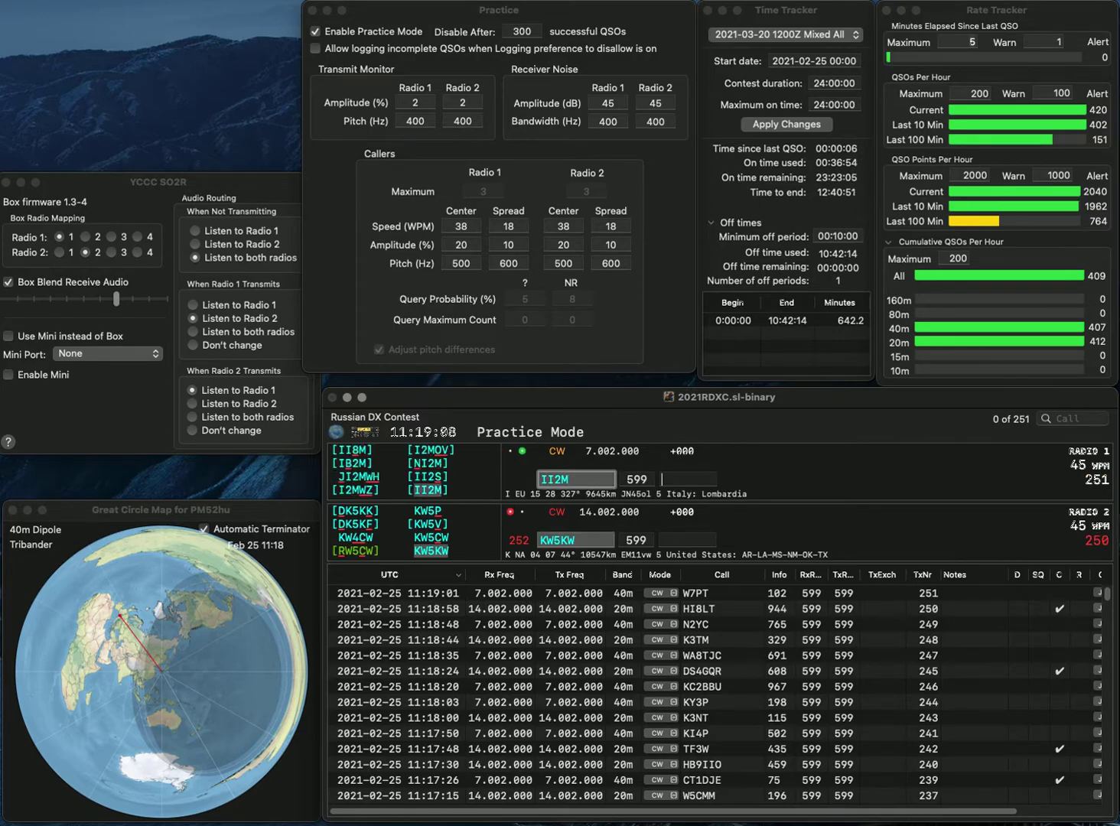
{"action": "key", "text": "Return"}
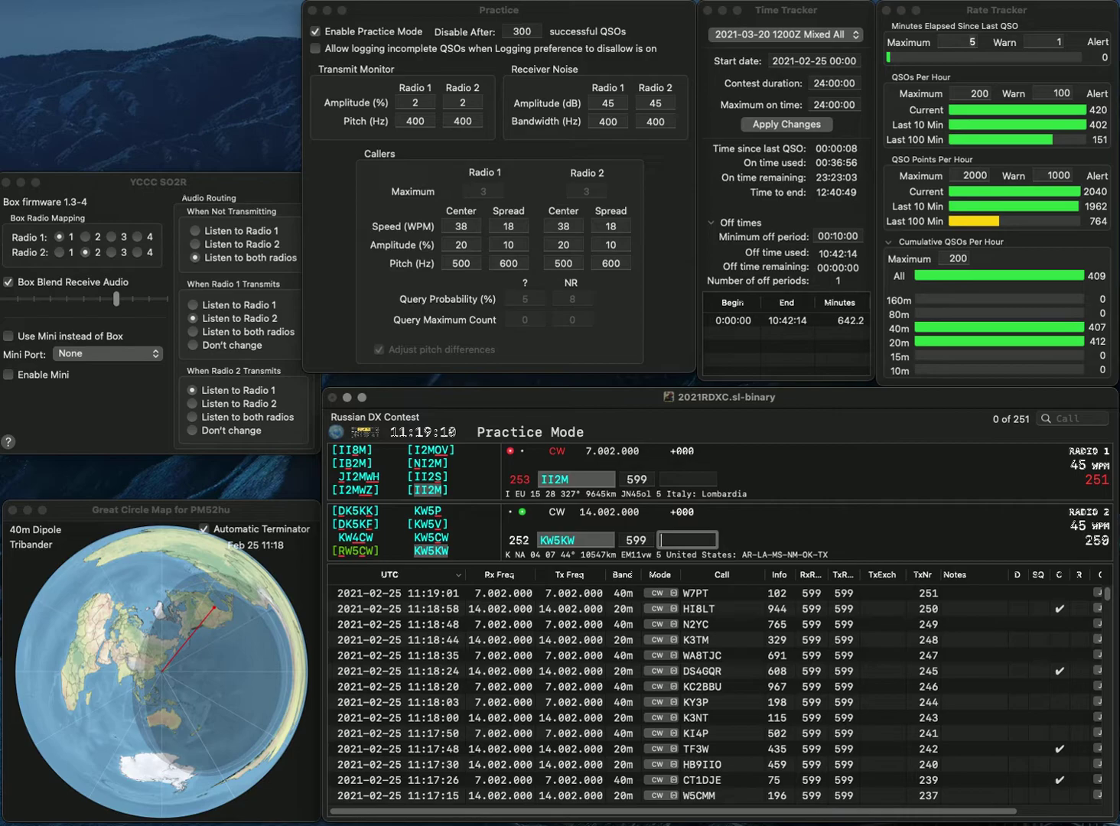
{"action": "type", "text": "76"}
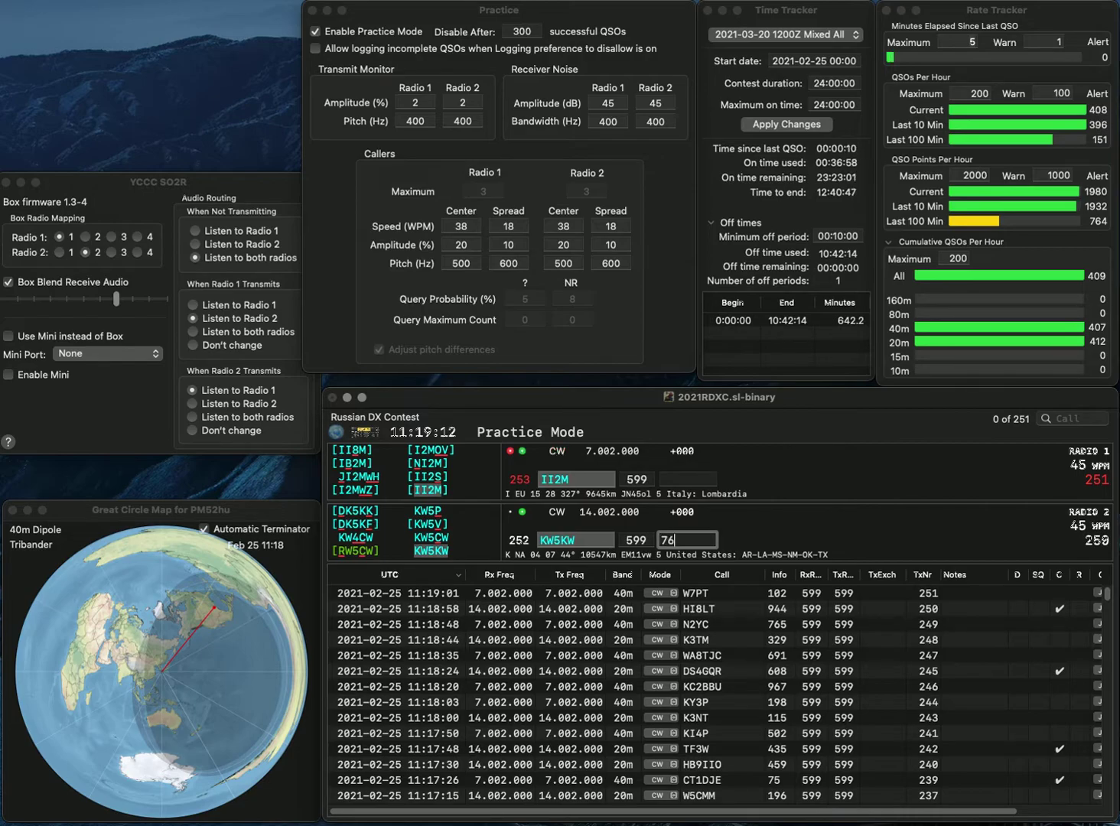
{"action": "key", "text": "Return"}
{"action": "type", "text": "70"}
{"action": "key", "text": "Return"}
Step: Answer W9EW on Radio 2 and LU8E on Radio 1 with the contest exchange
{"action": "type", "text": "W9EW"}
{"action": "key", "text": "Return"}
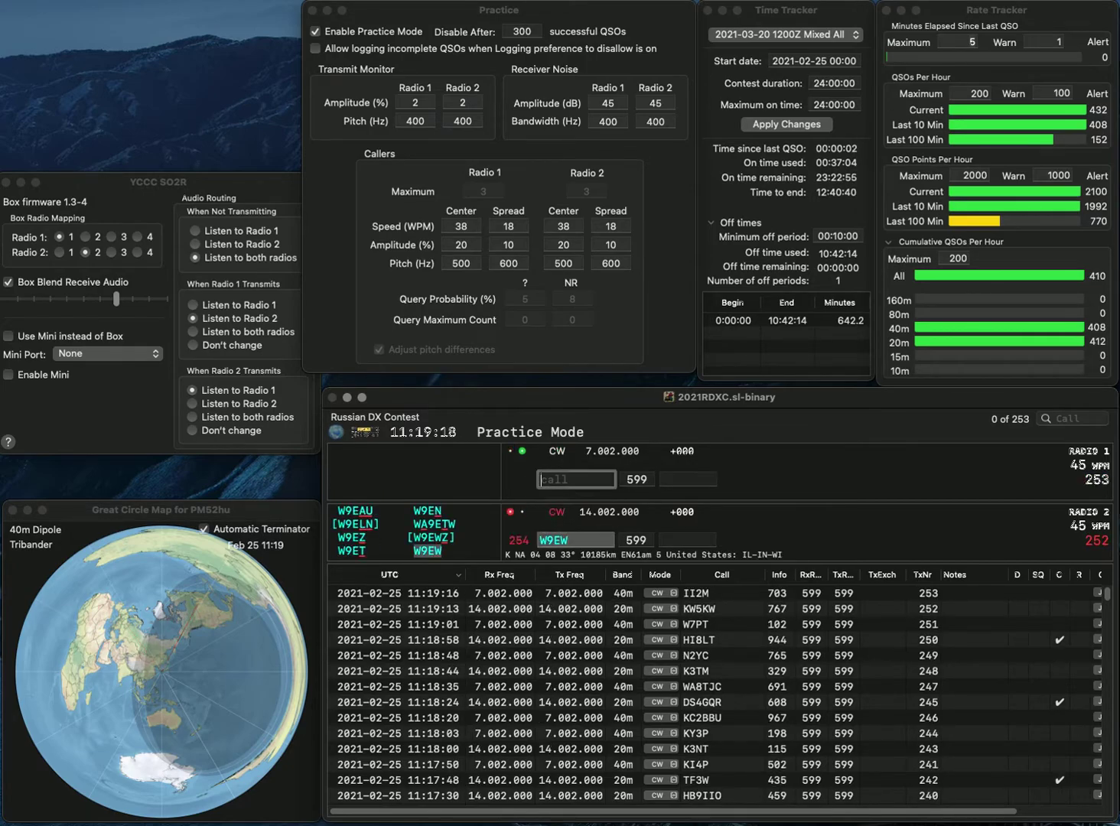
{"action": "type", "text": "IU8E"}
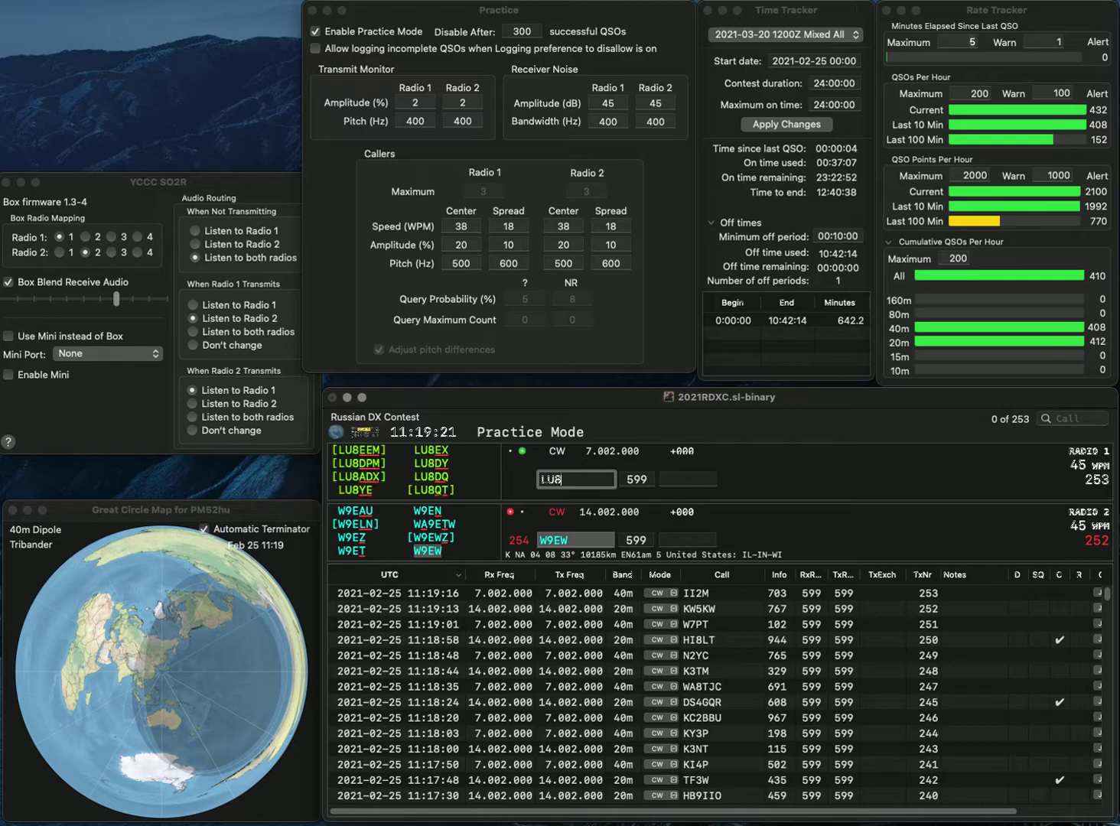
{"action": "key", "text": "Return"}
Step: Log W9EW with exchange 679 on Radio 2
{"action": "type", "text": "679"}
{"action": "key", "text": "Return"}
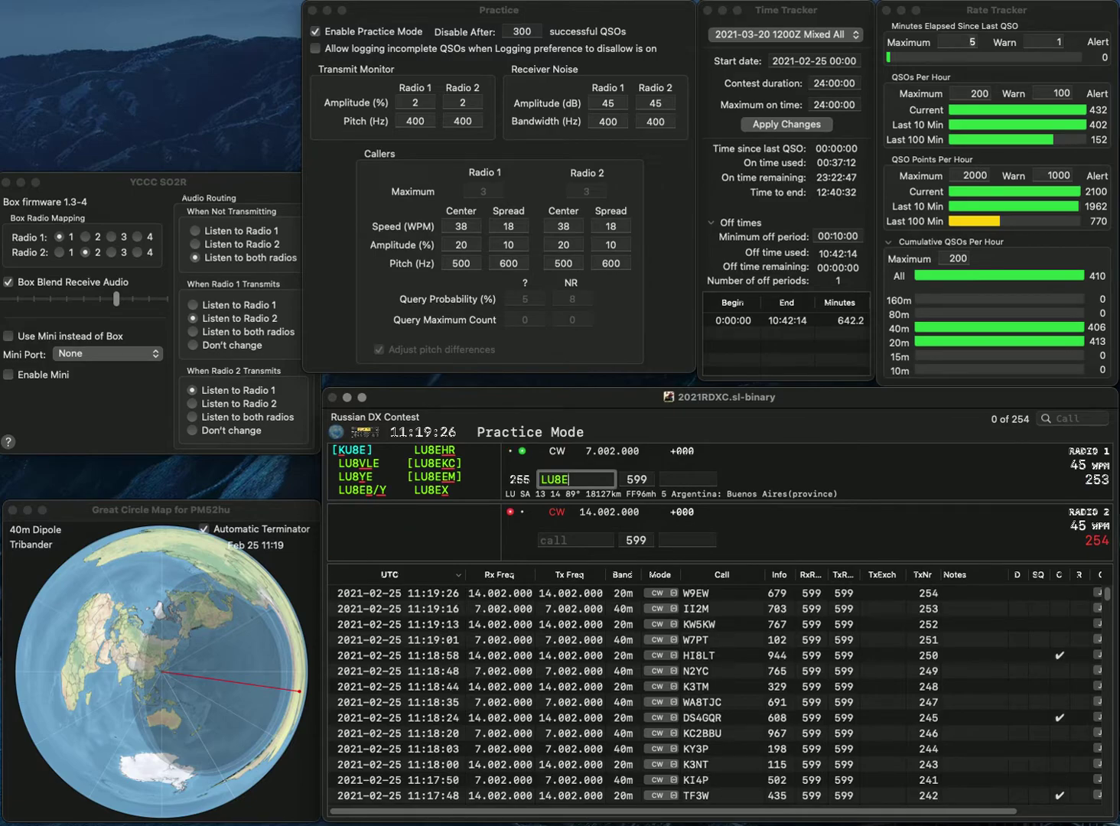
Step: Complete the Radio 1 call as LU8EB/Y and log the contact with exchange 870
{"action": "type", "text": "B/7"}
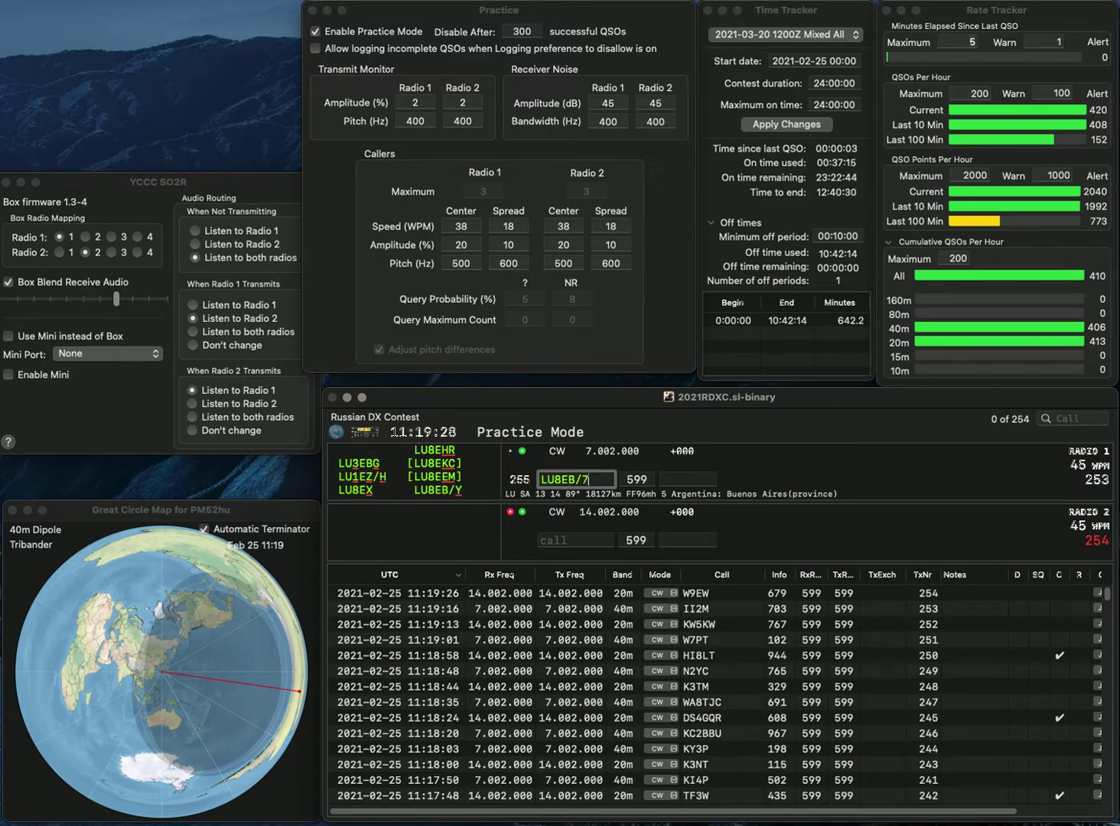
{"action": "key", "text": "BackSpace"}
{"action": "type", "text": "Y"}
{"action": "key", "text": "Return"}
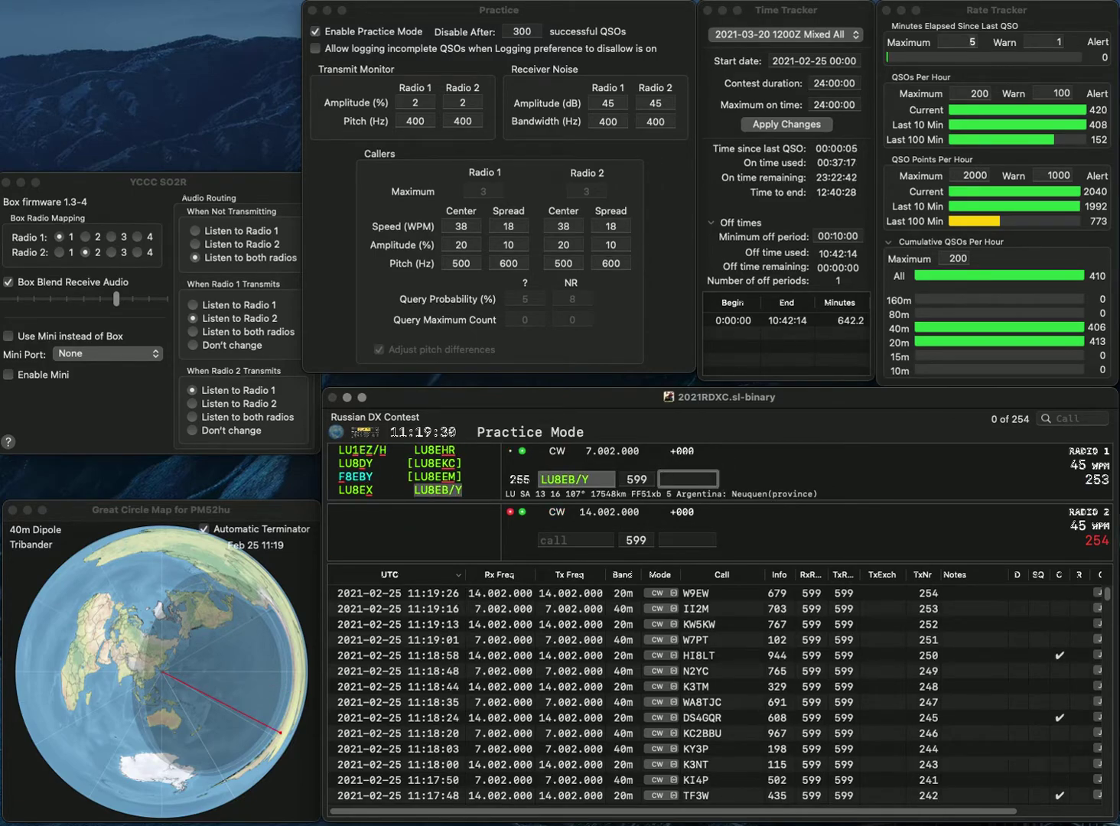
{"action": "type", "text": "870"}
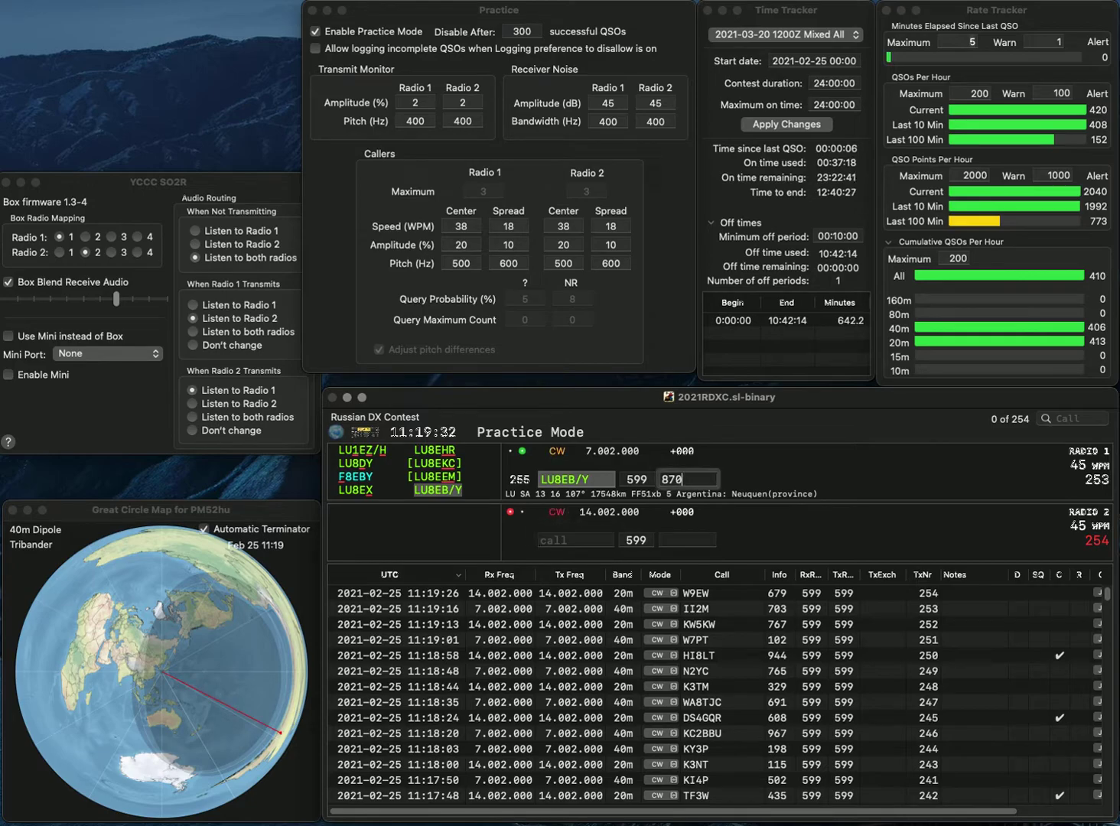
{"action": "key", "text": "Return"}
{"action": "type", "text": "KN4GYM"}
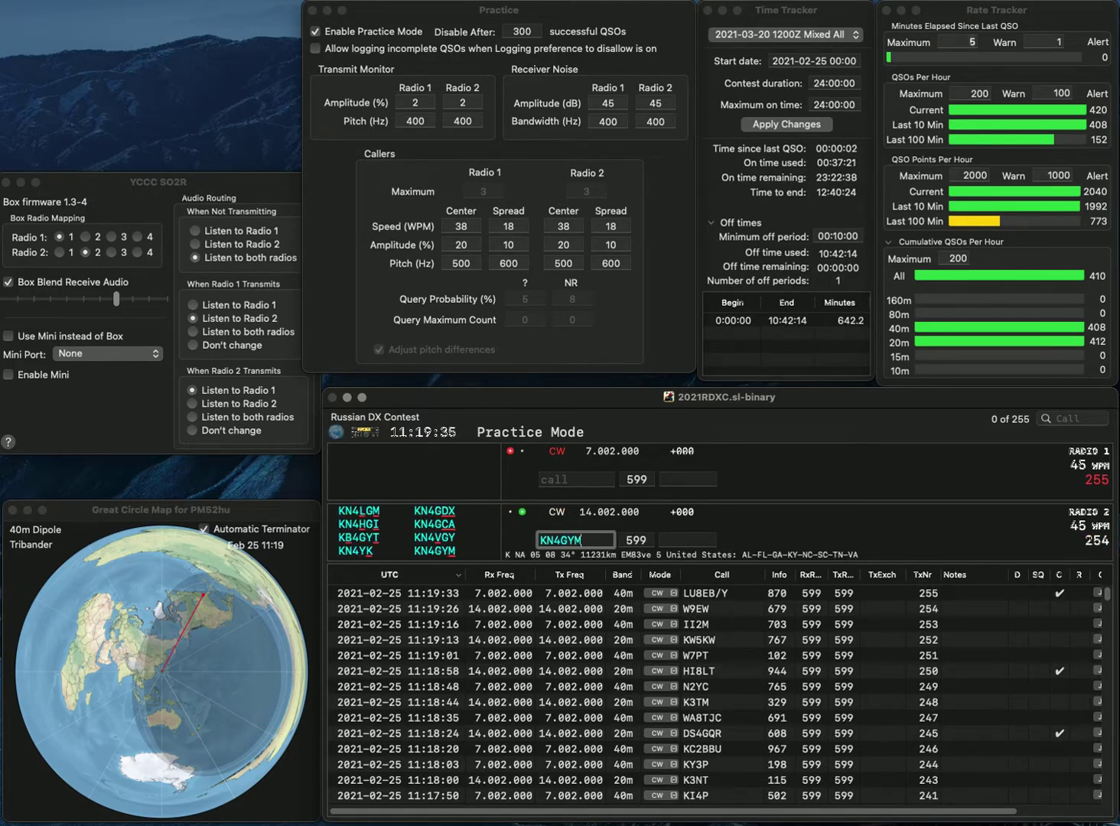
{"action": "key", "text": "Return"}
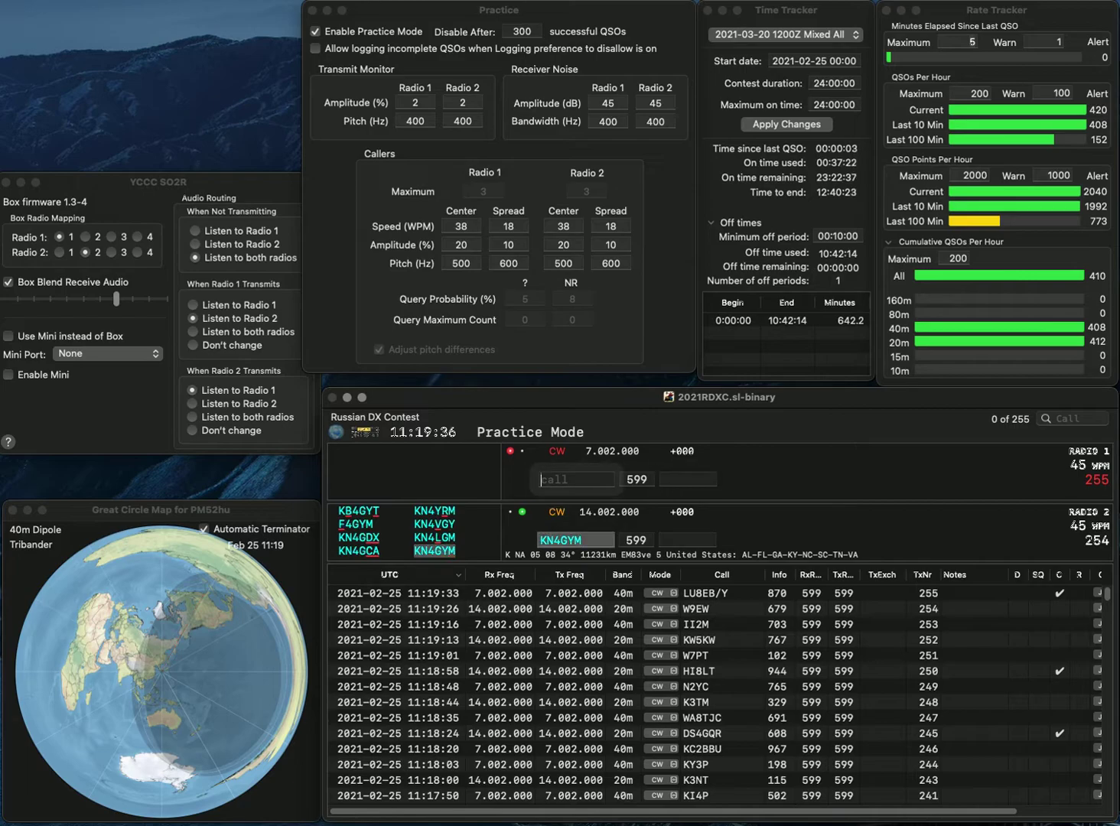
{"action": "type", "text": "LQD"}
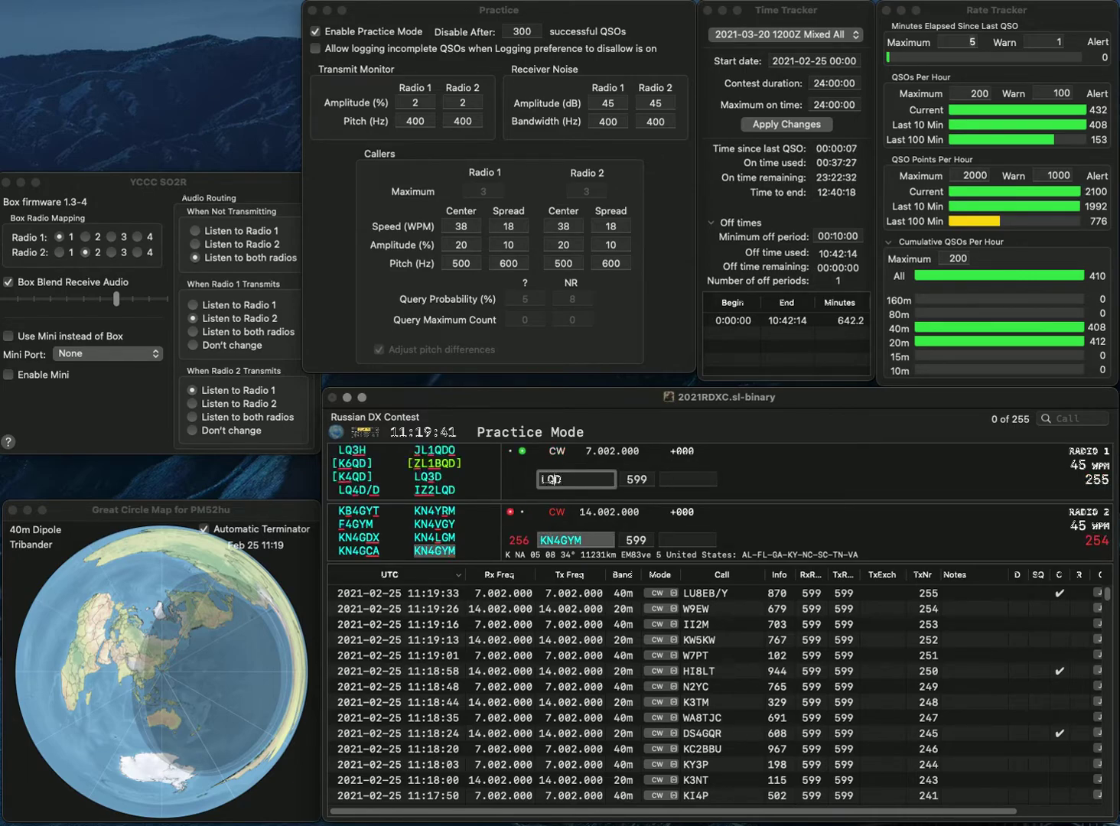
{"action": "key", "text": "Left"}
{"action": "type", "text": "3"}
{"action": "key", "text": "Return"}
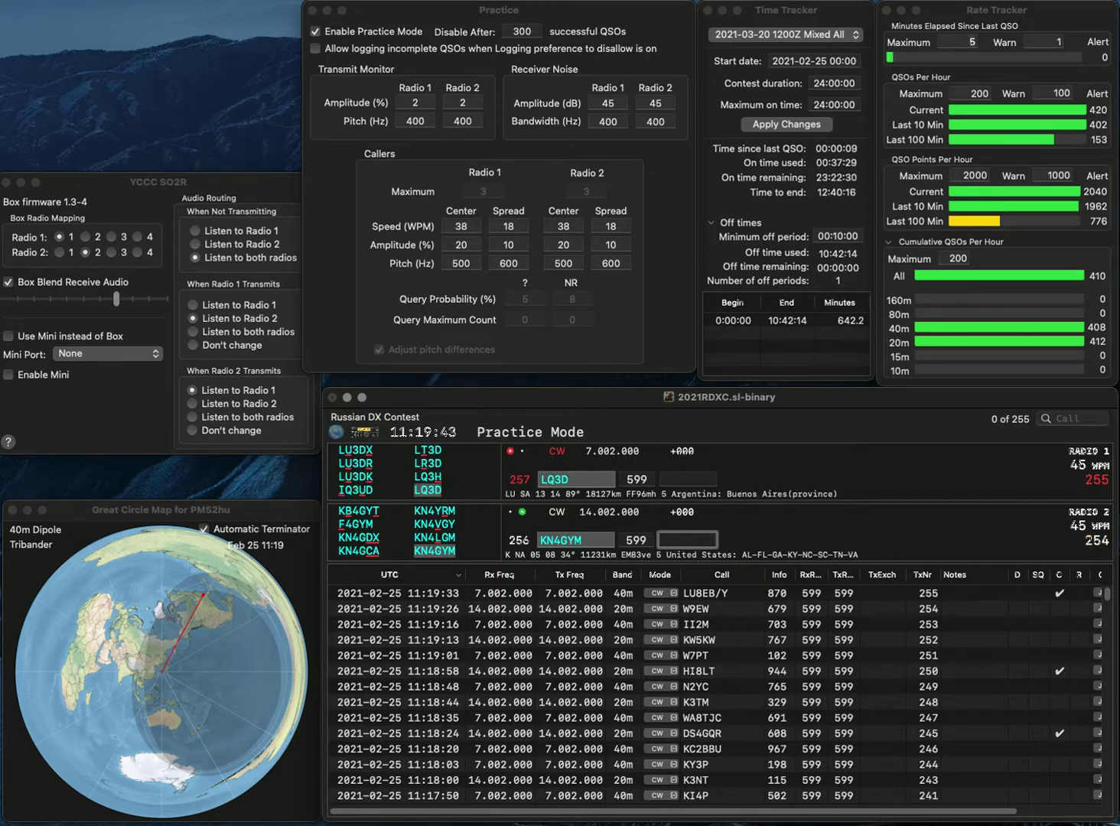
{"action": "type", "text": "806"}
{"action": "key", "text": "Return"}
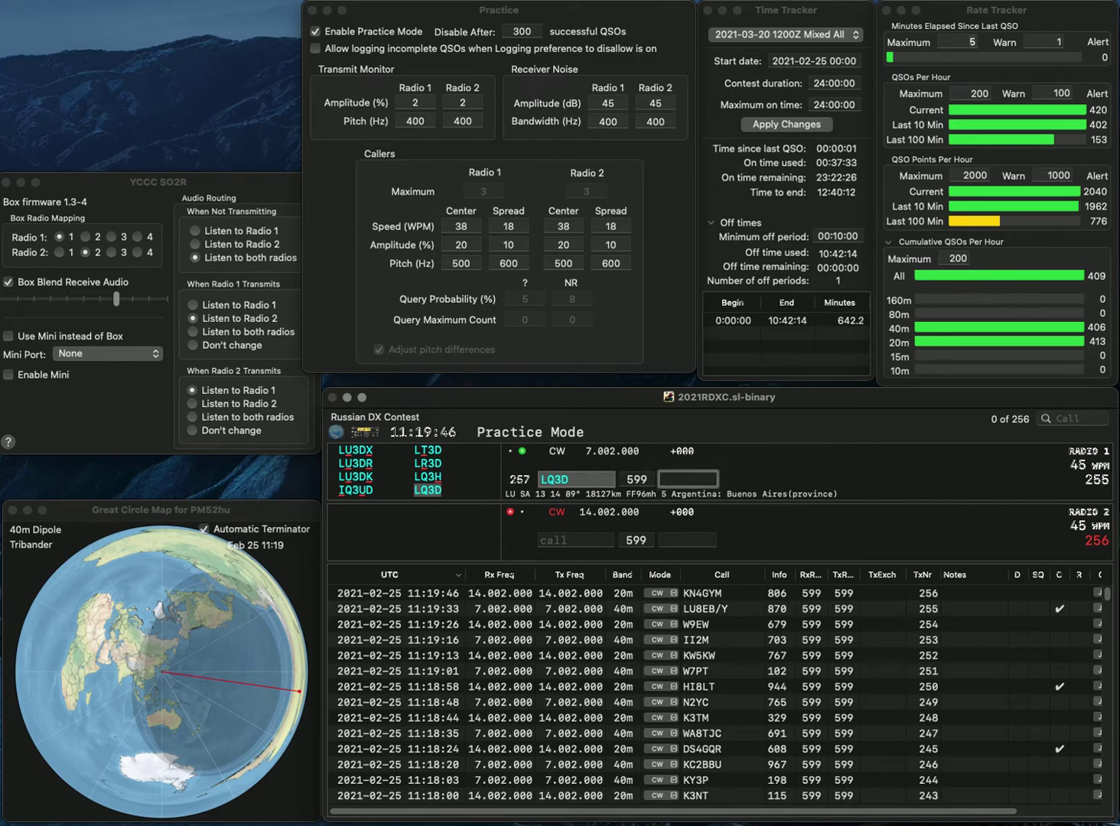
{"action": "type", "text": "22"}
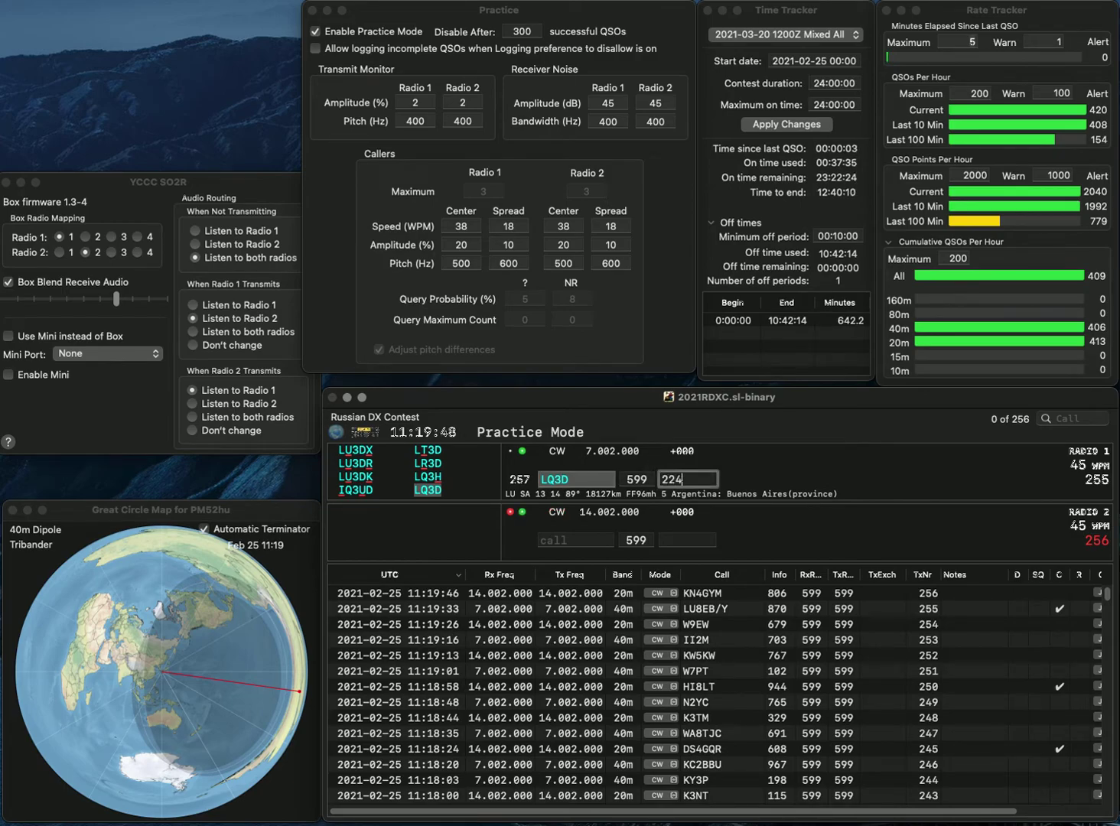
{"action": "type", "text": "4"}
{"action": "key", "text": "Return"}
{"action": "type", "text": "SM6TOL"}
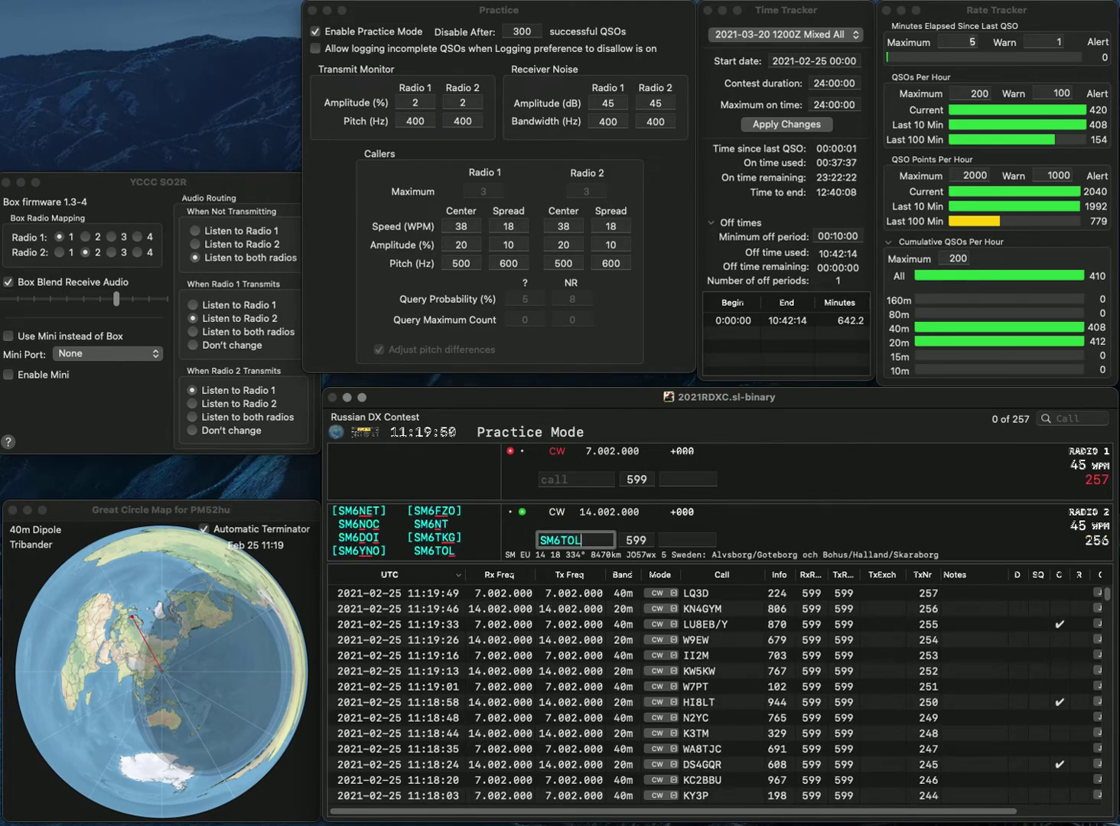
{"action": "key", "text": "Return"}
{"action": "type", "text": "F4DZG"}
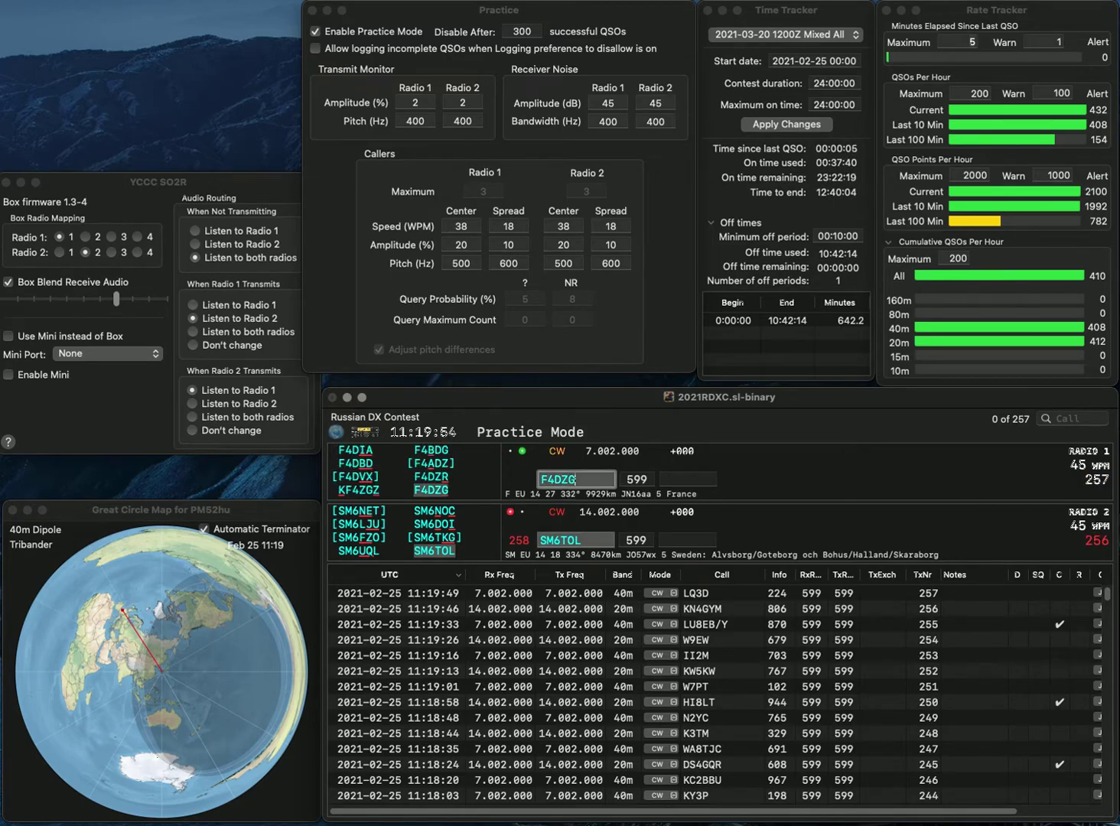
{"action": "key", "text": "Return"}
{"action": "type", "text": "3"}
{"action": "key", "text": "BackSpace"}
{"action": "type", "text": "4"}
{"action": "key", "text": "Return"}
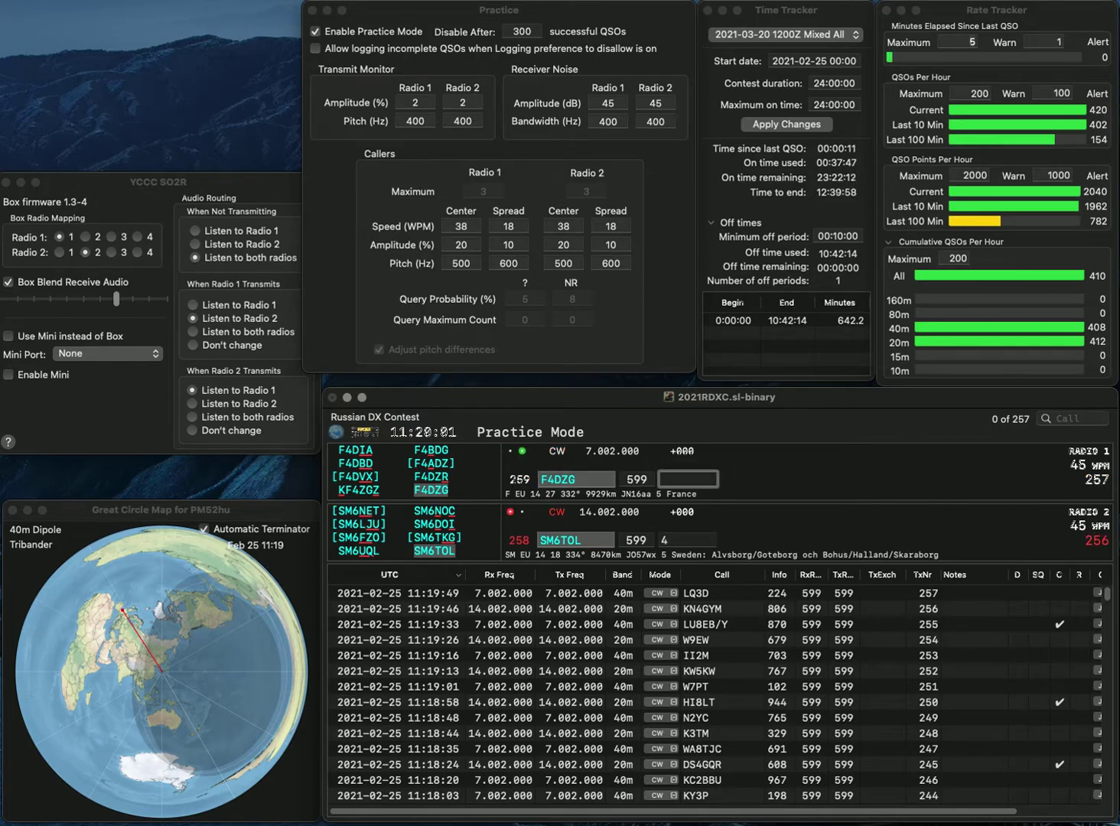
{"action": "type", "text": "43"}
{"action": "key", "text": "Return"}
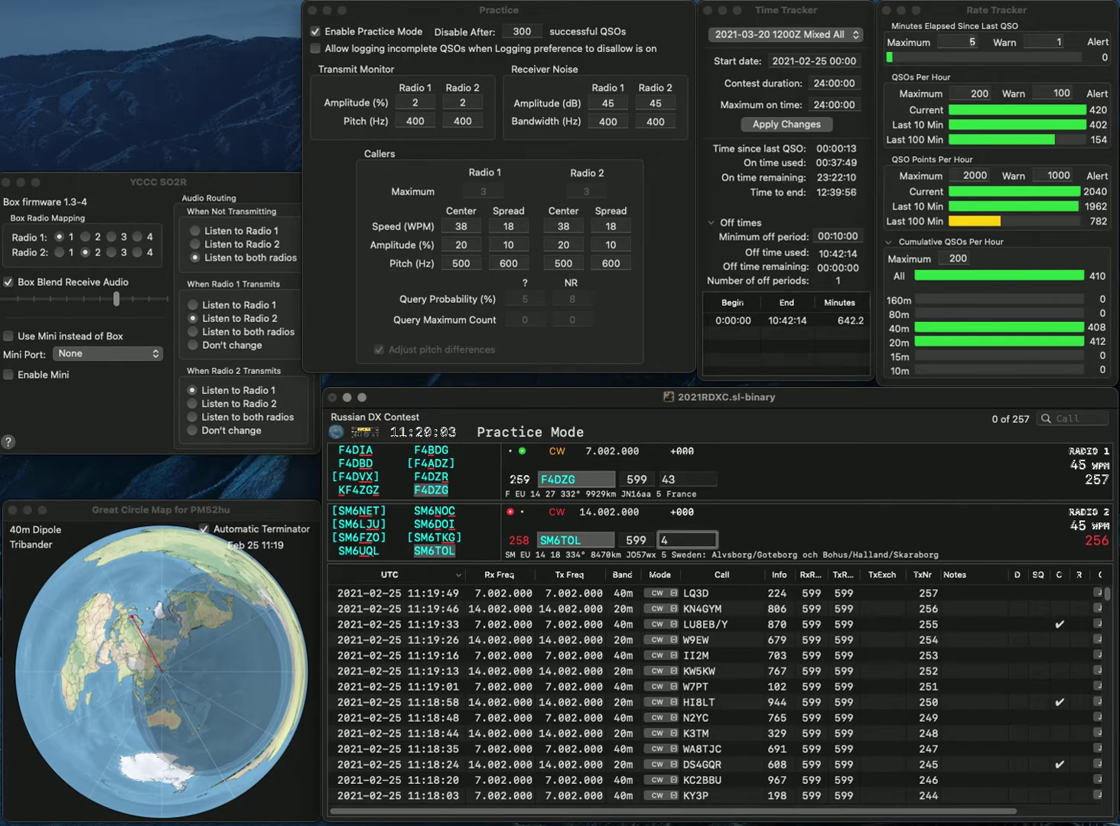
{"action": "key", "text": "BackSpace"}
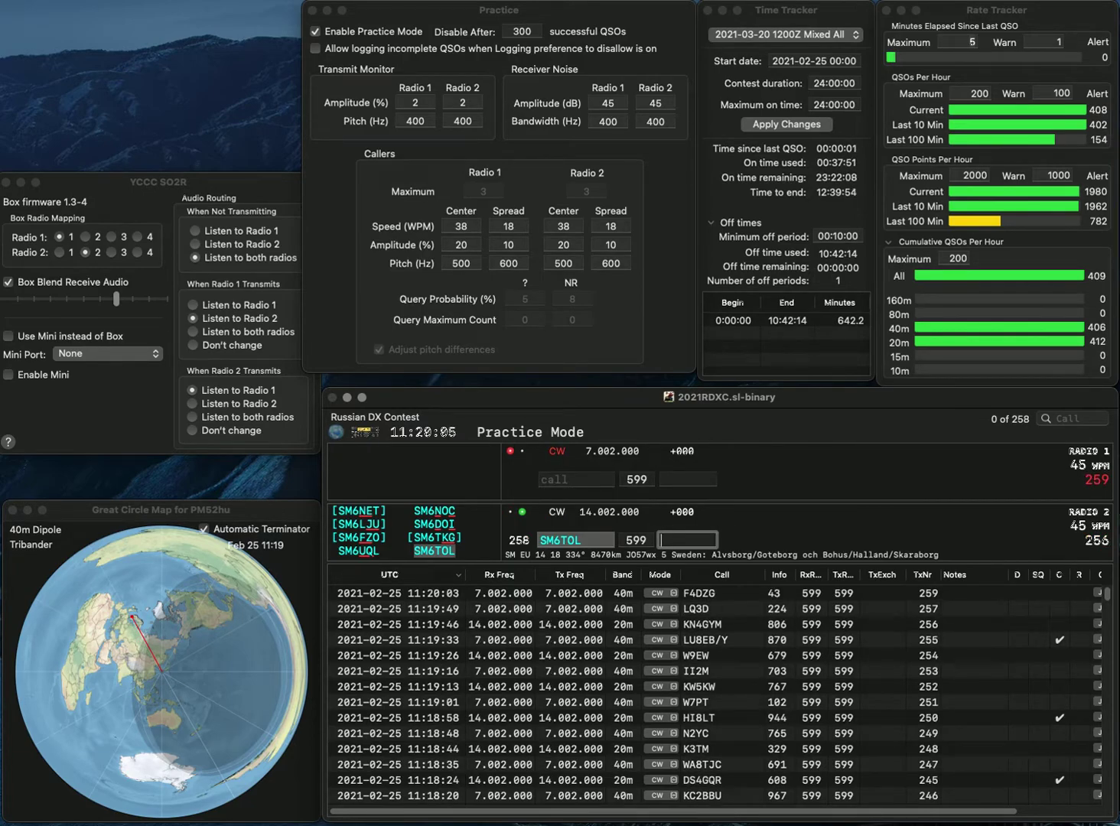
{"action": "type", "text": "452"}
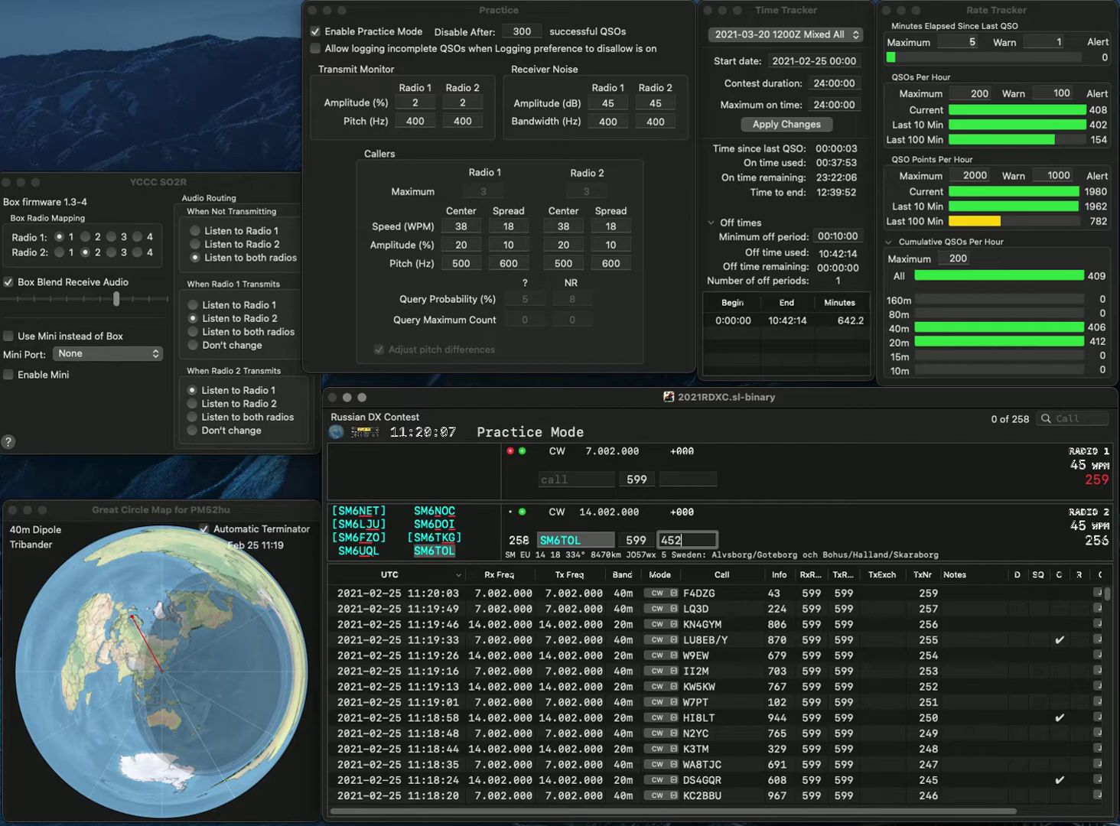
{"action": "key", "text": "Return"}
Step: Answer DHDW on Radio 1 and IU4JJP on Radio 2 with the contest exchange
{"action": "type", "text": "DHD"}
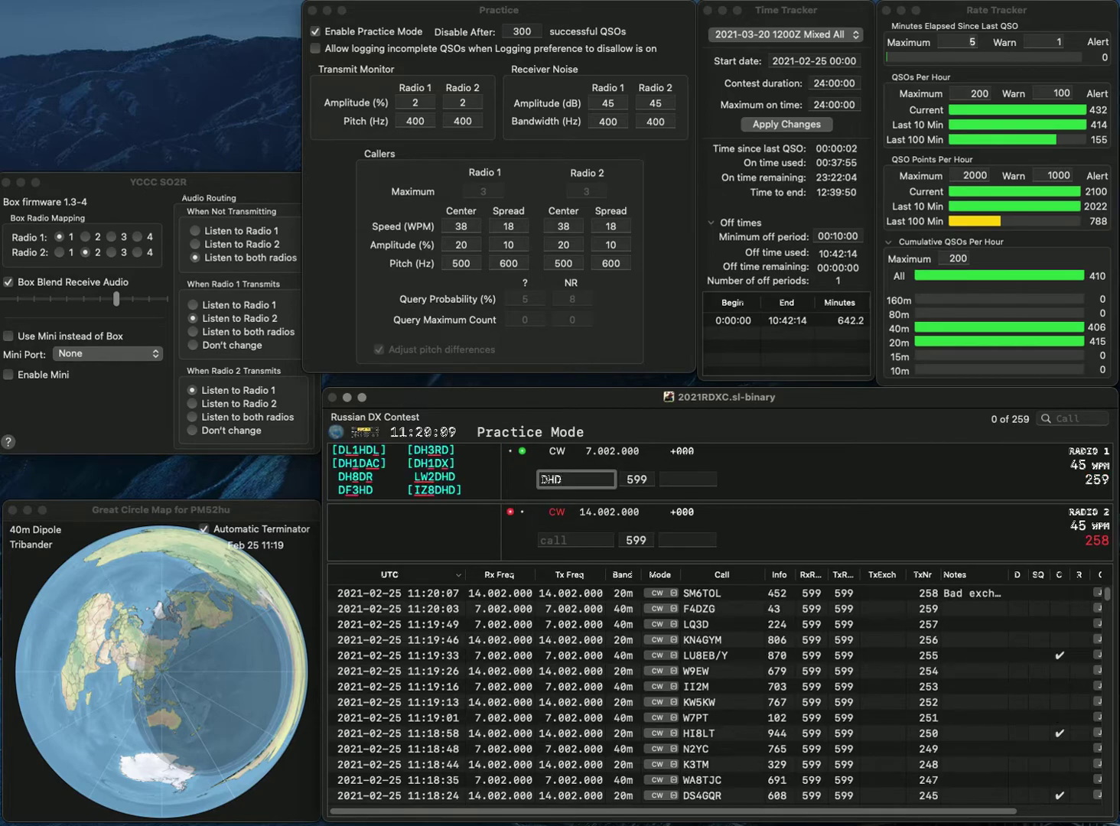
{"action": "type", "text": "W"}
{"action": "key", "text": "Return"}
{"action": "type", "text": "IU4"}
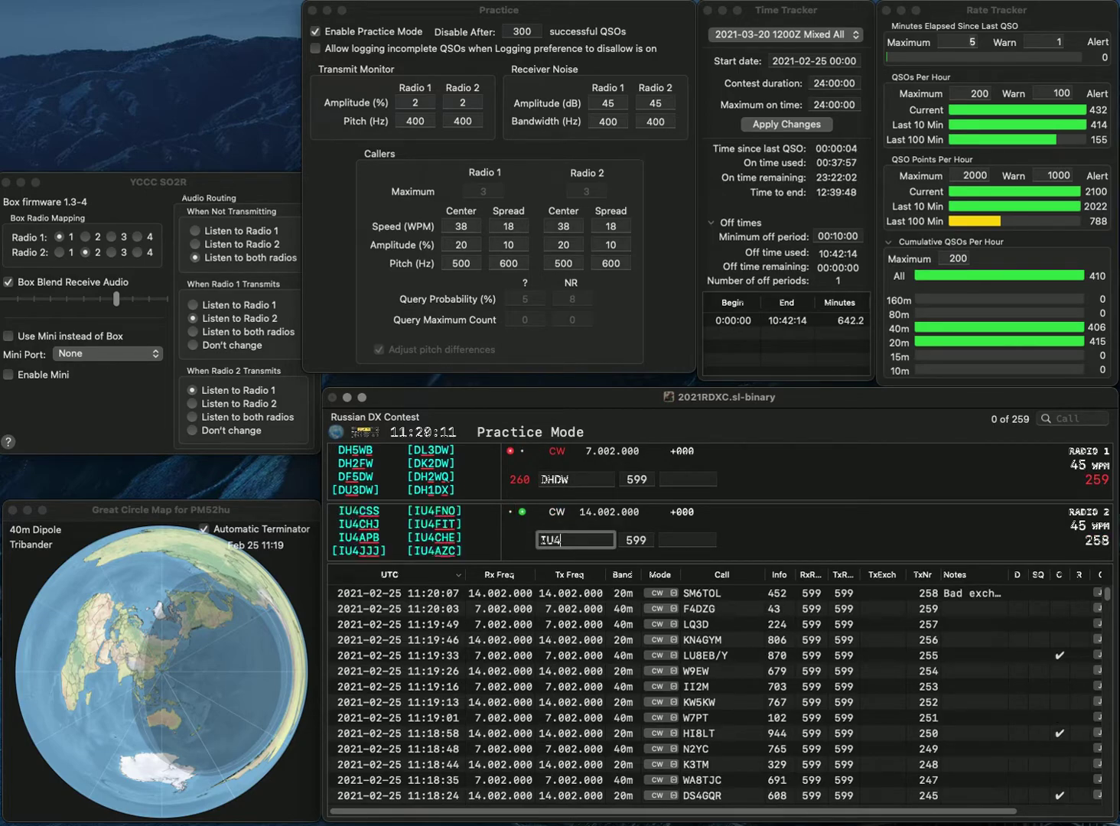
{"action": "type", "text": "JJP"}
{"action": "key", "text": "Return"}
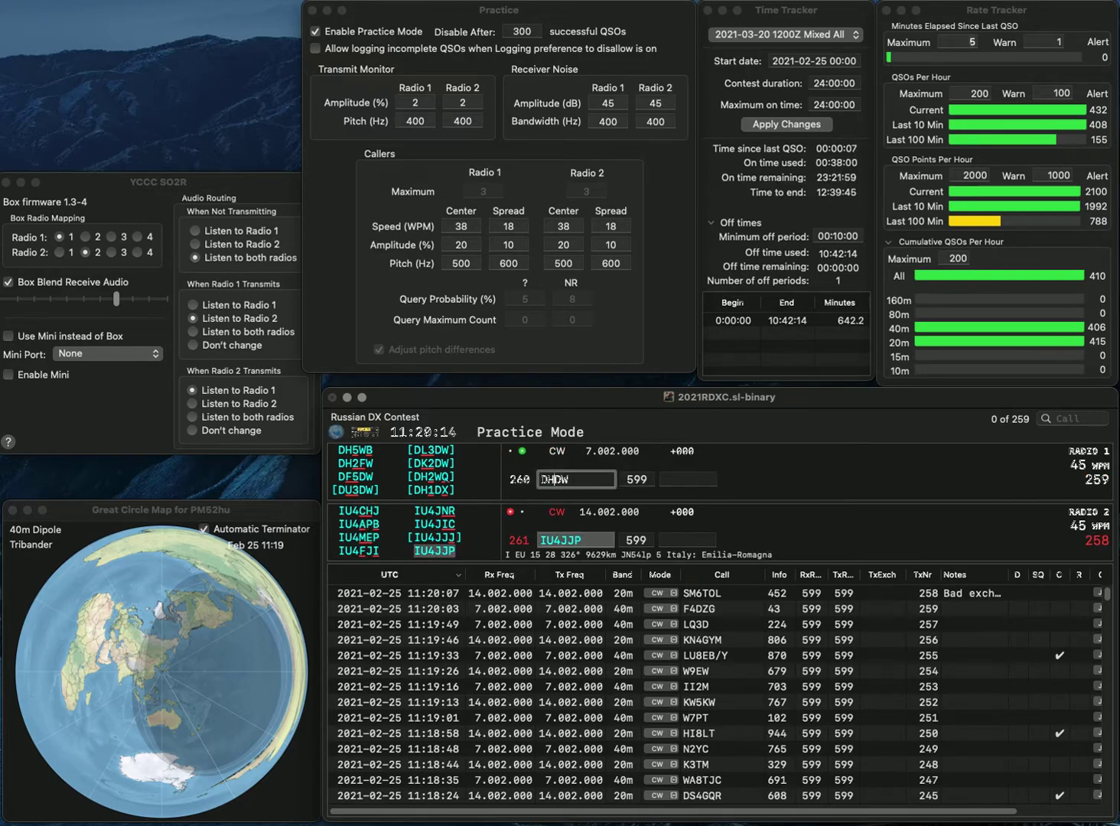
Step: Correct the Radio 1 call to BH4BWX and send the contest exchange to that station
{"action": "key", "text": "Left"}
{"action": "key", "text": "BackSpace"}
{"action": "type", "text": "B"}
{"action": "key", "text": "Right"}
{"action": "type", "text": "X"}
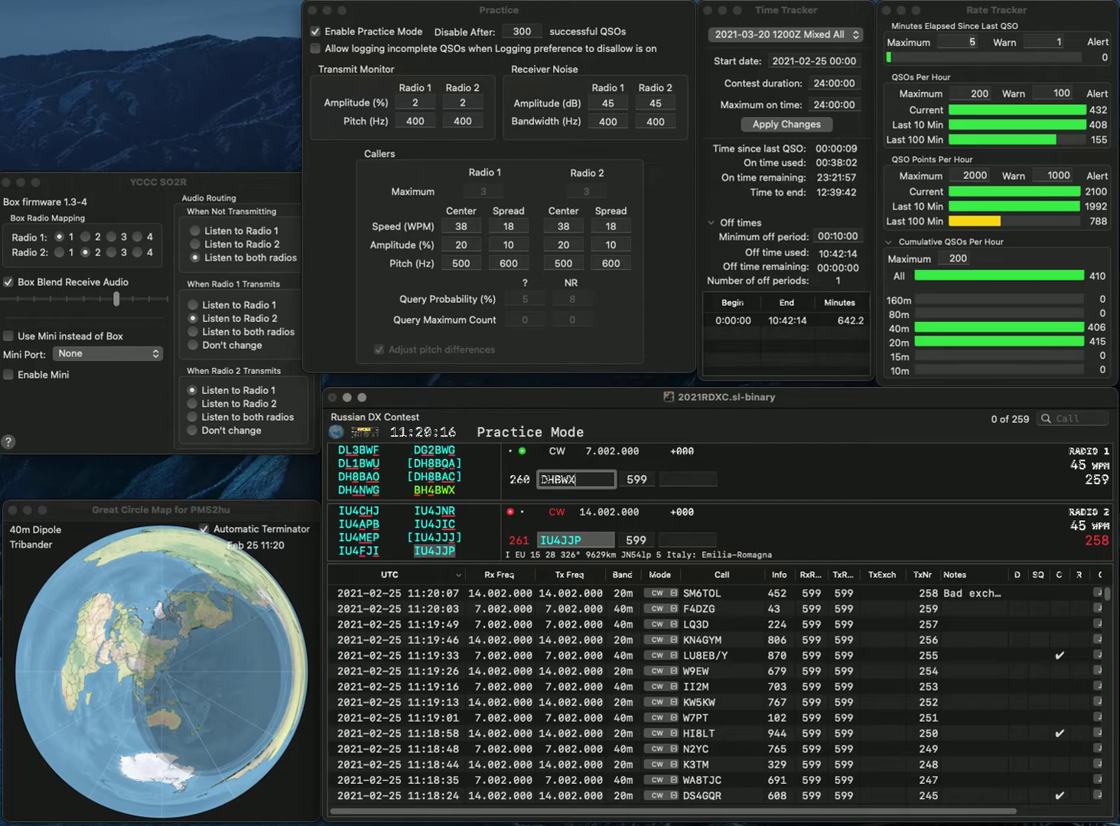
{"action": "key", "text": "BackSpace"}
{"action": "type", "text": "B"}
{"action": "key", "text": "Right"}
{"action": "type", "text": "4"}
{"action": "key", "text": "Down"}
{"action": "key", "text": "Up"}
{"action": "key", "text": "Return"}
{"action": "key", "text": "Down"}
{"action": "key", "text": "space"}
{"action": "type", "text": "335"}
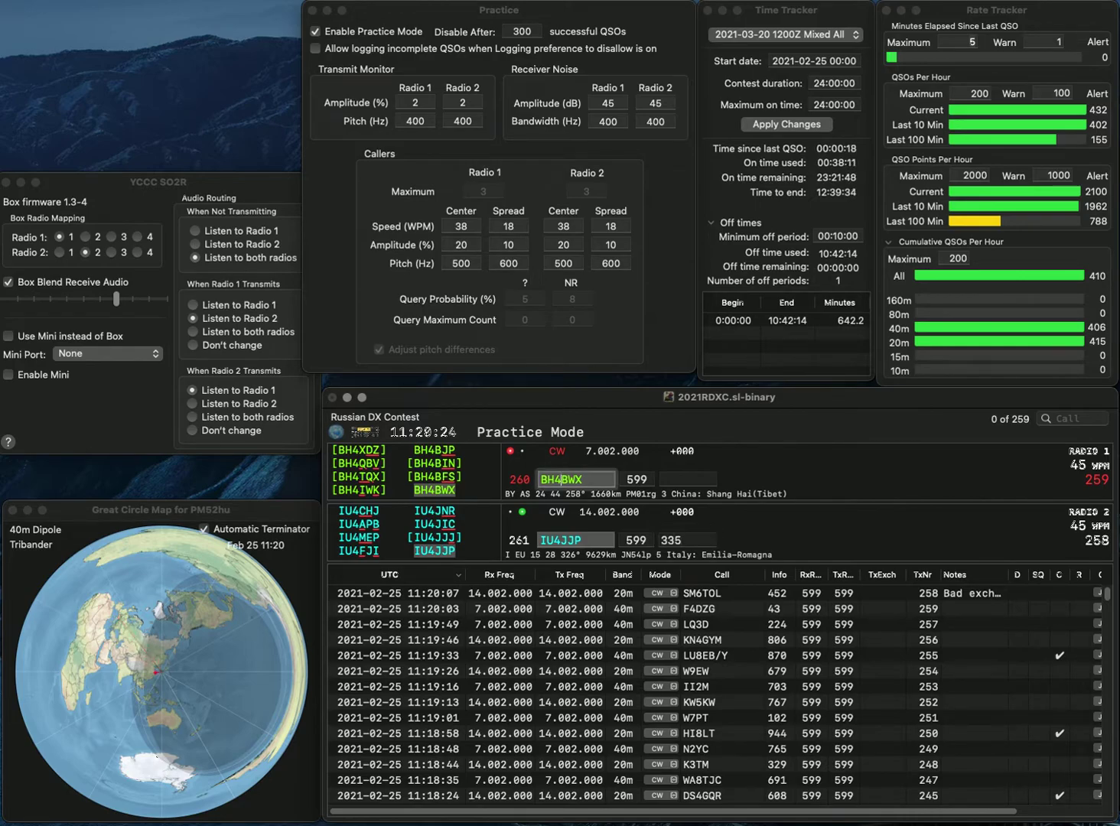
{"action": "key", "text": "Return"}
{"action": "type", "text": "735"}
{"action": "key", "text": "Return"}
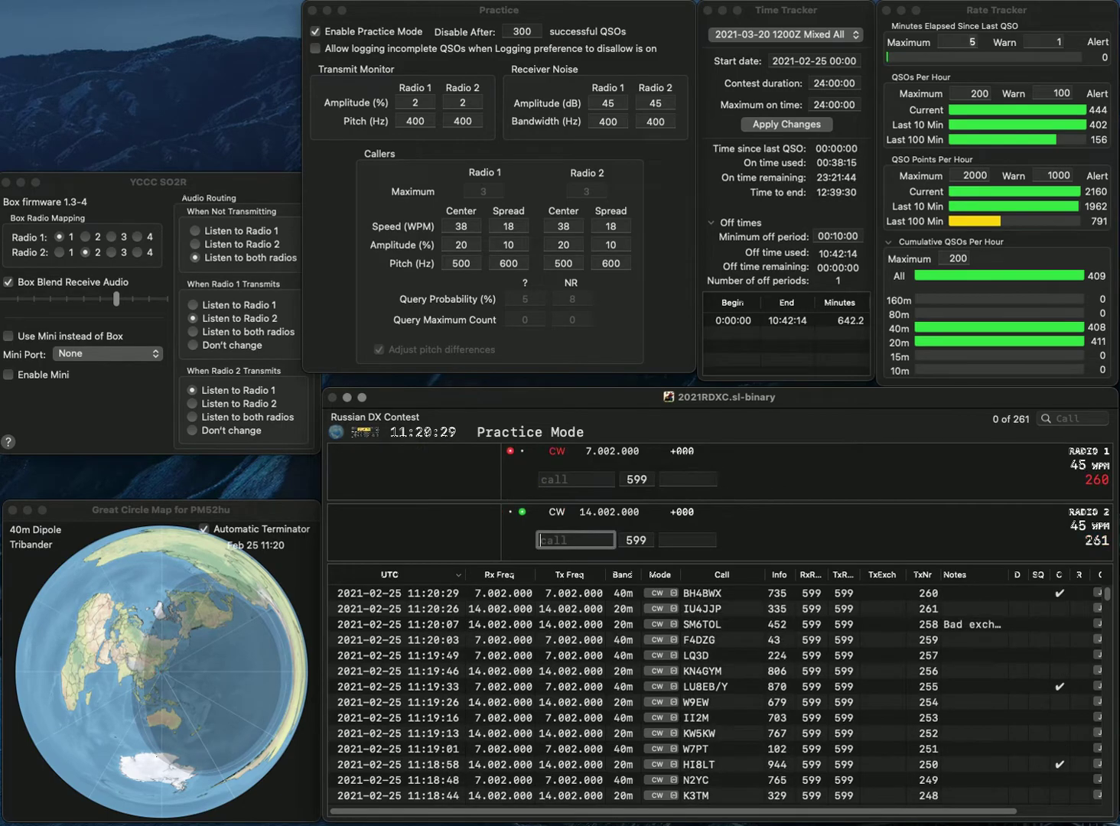
{"action": "type", "text": "M"}
{"action": "type", "text": "CE1LTL"}
{"action": "key", "text": "Return"}
{"action": "type", "text": "UY5TE"}
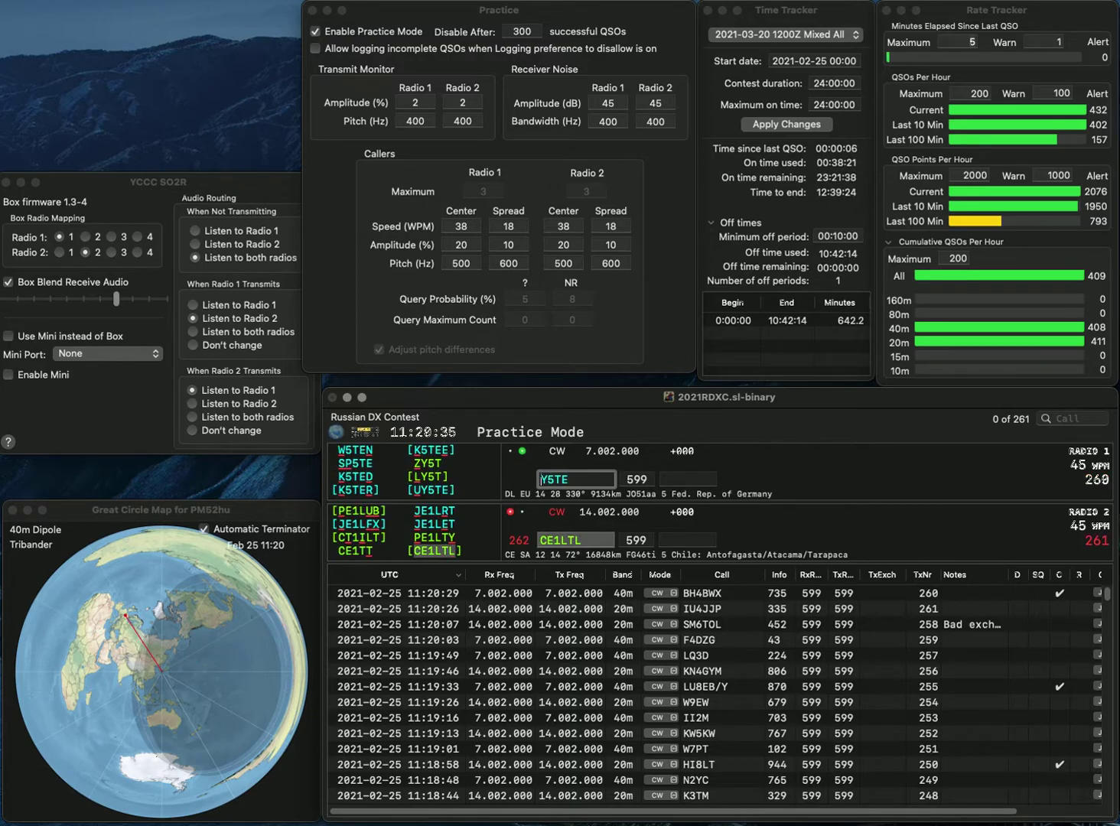
{"action": "key", "text": "Return"}
{"action": "key", "text": "Return"}
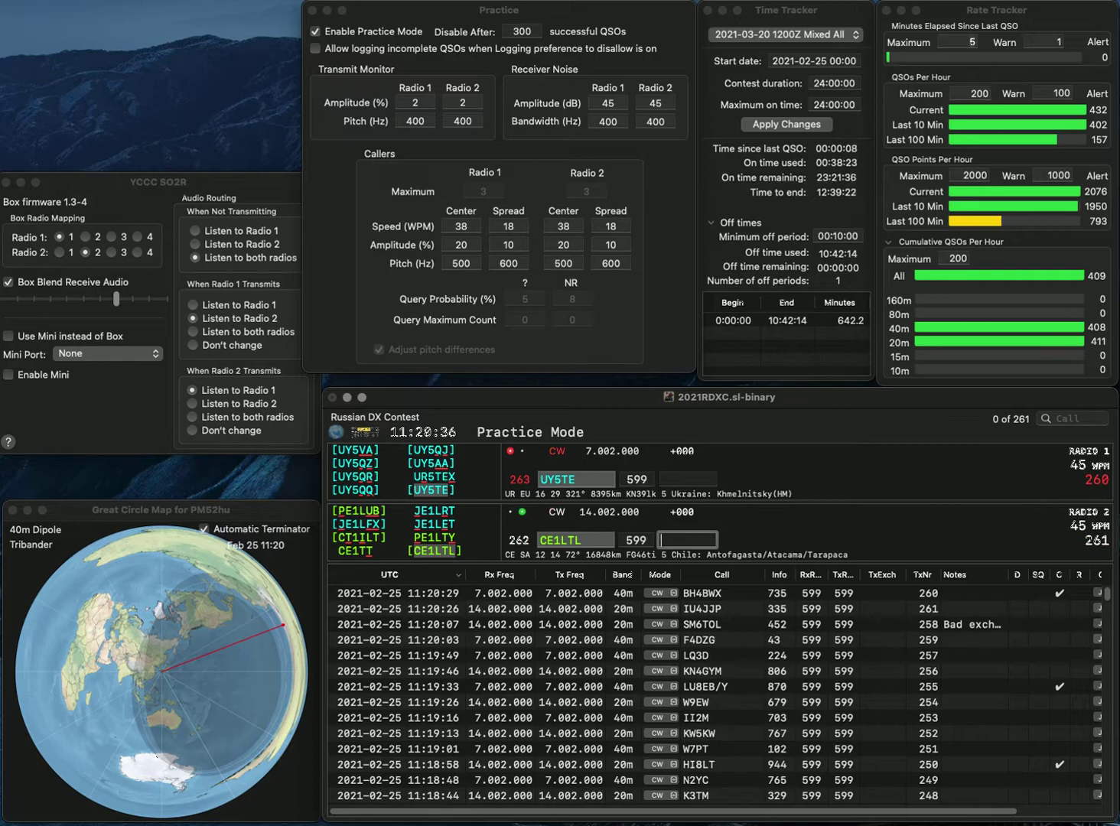
{"action": "type", "text": "792"}
{"action": "key", "text": "Return"}
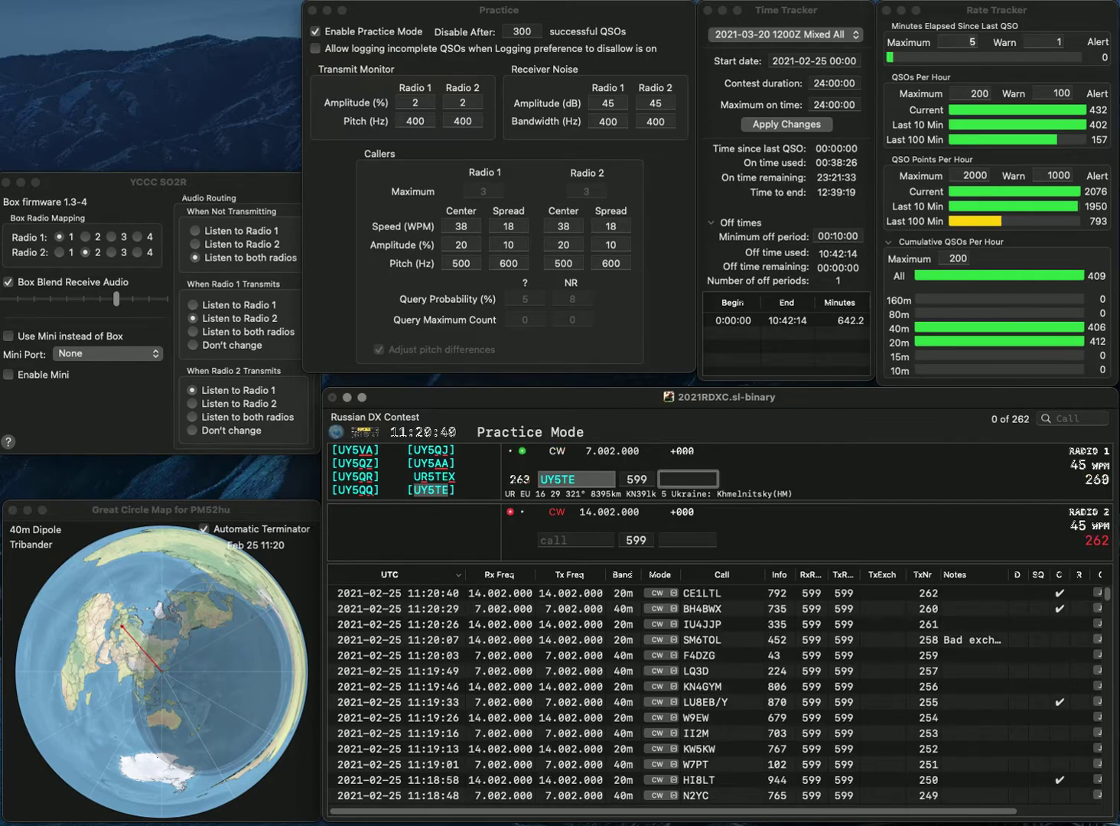
{"action": "type", "text": "415"}
{"action": "key", "text": "Return"}
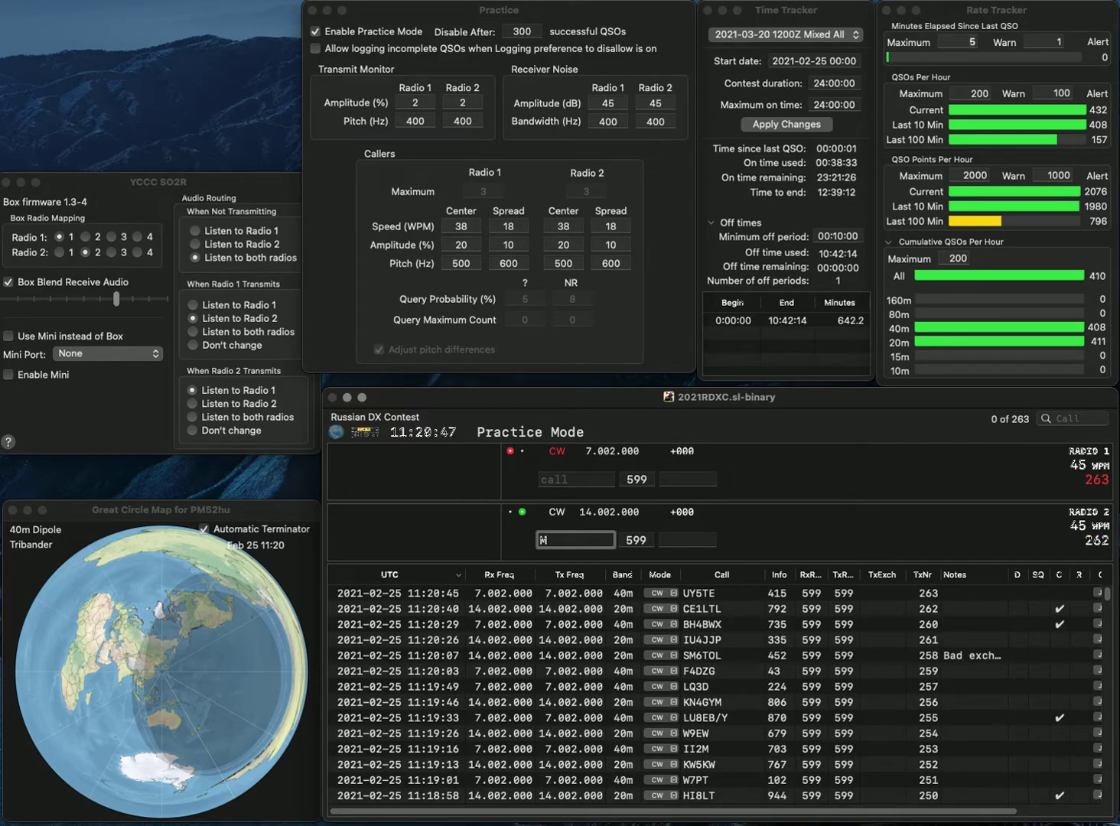
Step: Answer MM2N on Radio 2 and K2JT on Radio 1 with the contest exchange
{"action": "type", "text": "MM2N"}
{"action": "key", "text": "Return"}
{"action": "type", "text": "2JT"}
{"action": "key", "text": "Home"}
{"action": "type", "text": "K"}
{"action": "key", "text": "Return"}
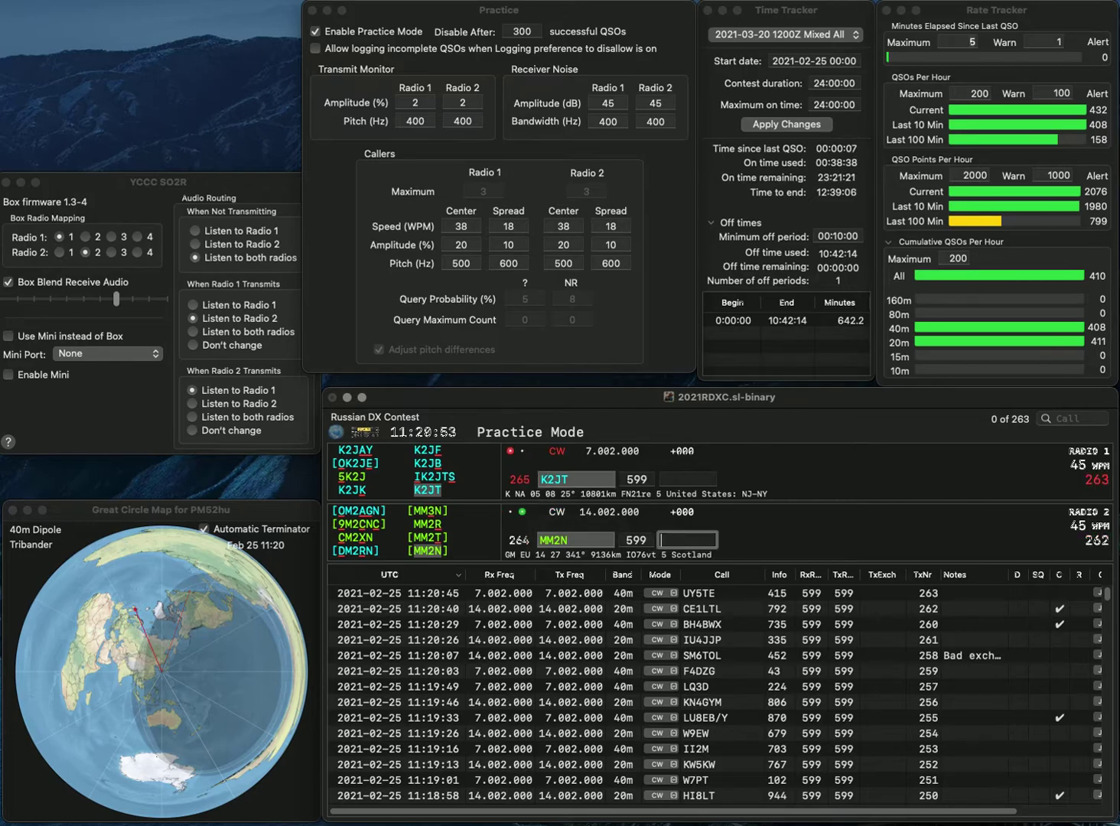
{"action": "type", "text": "442"}
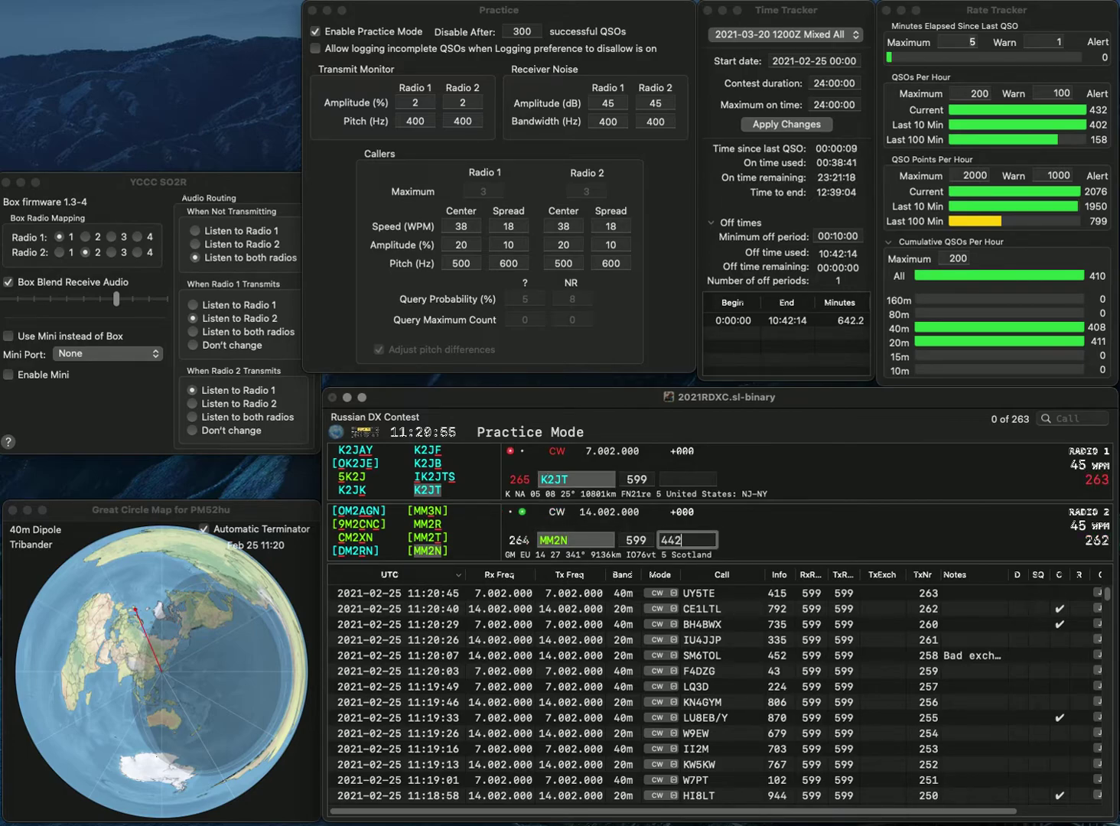
{"action": "key", "text": "Return"}
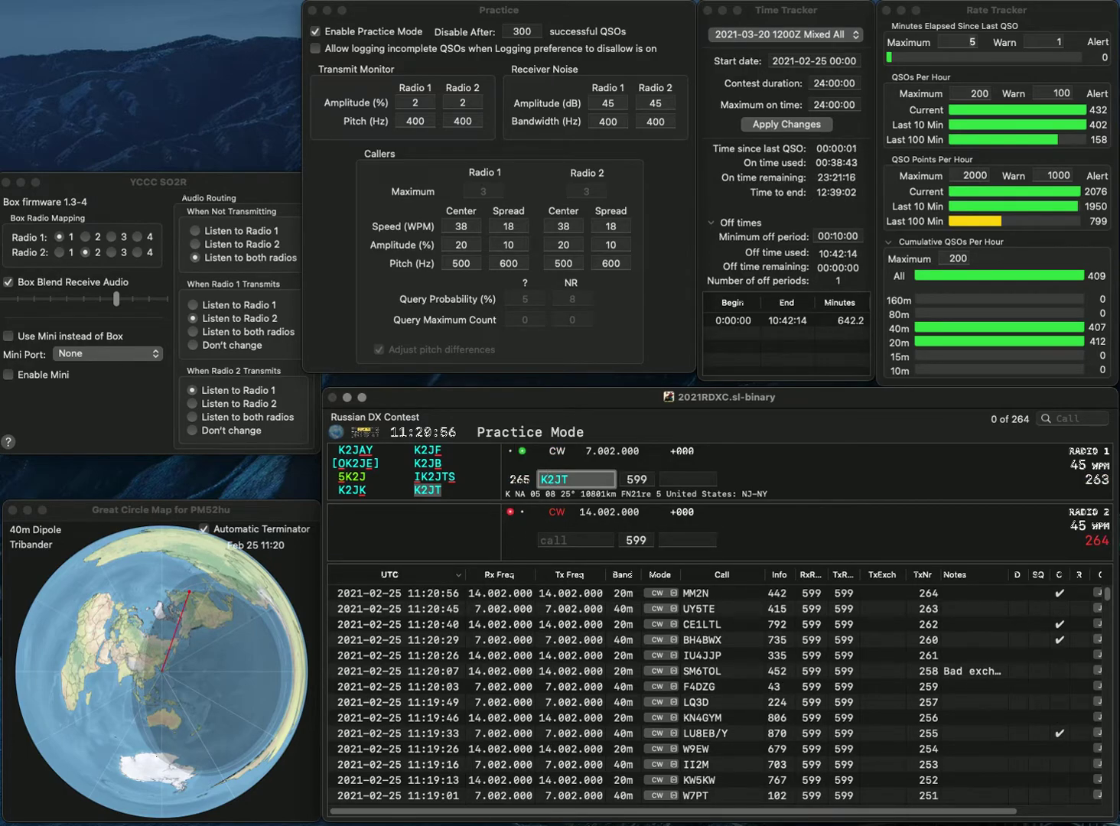
{"action": "key", "text": "space"}
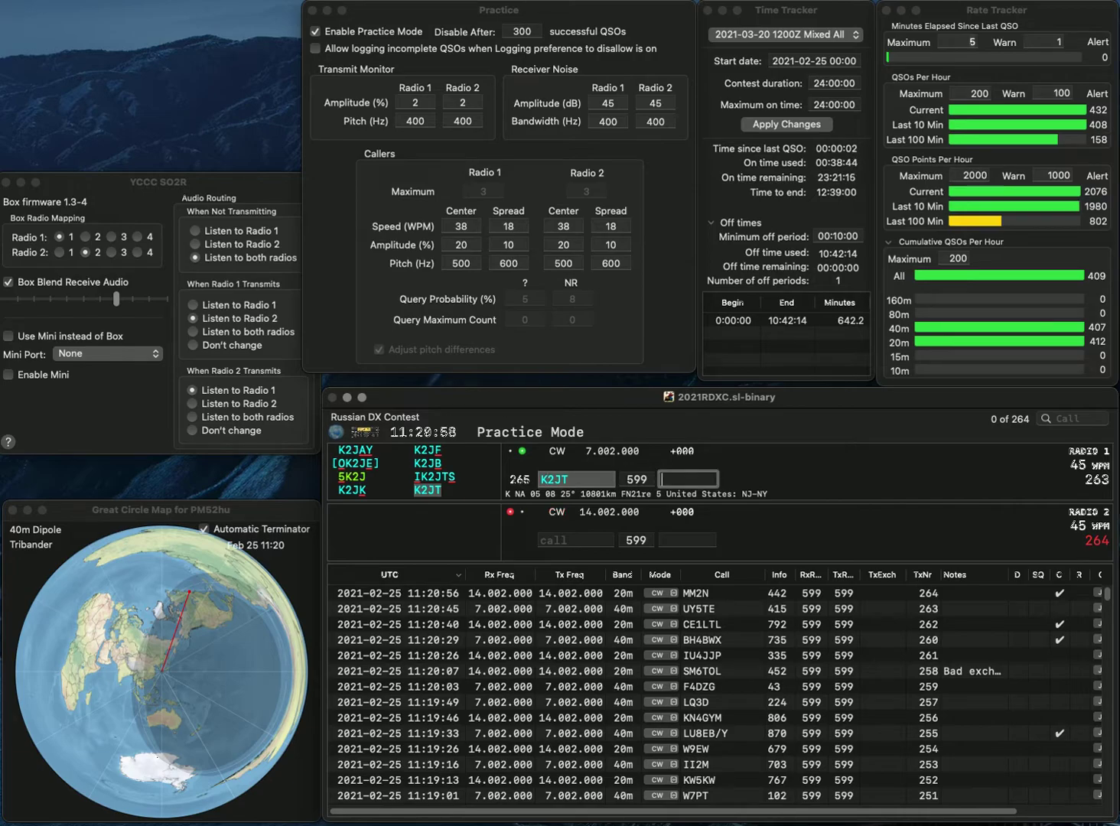
{"action": "type", "text": "653"}
{"action": "key", "text": "Return"}
Step: Answer W3LES on Radio 2 and PY1MK on Radio 1 with the contest exchange
{"action": "type", "text": "W3LES"}
{"action": "key", "text": "Return"}
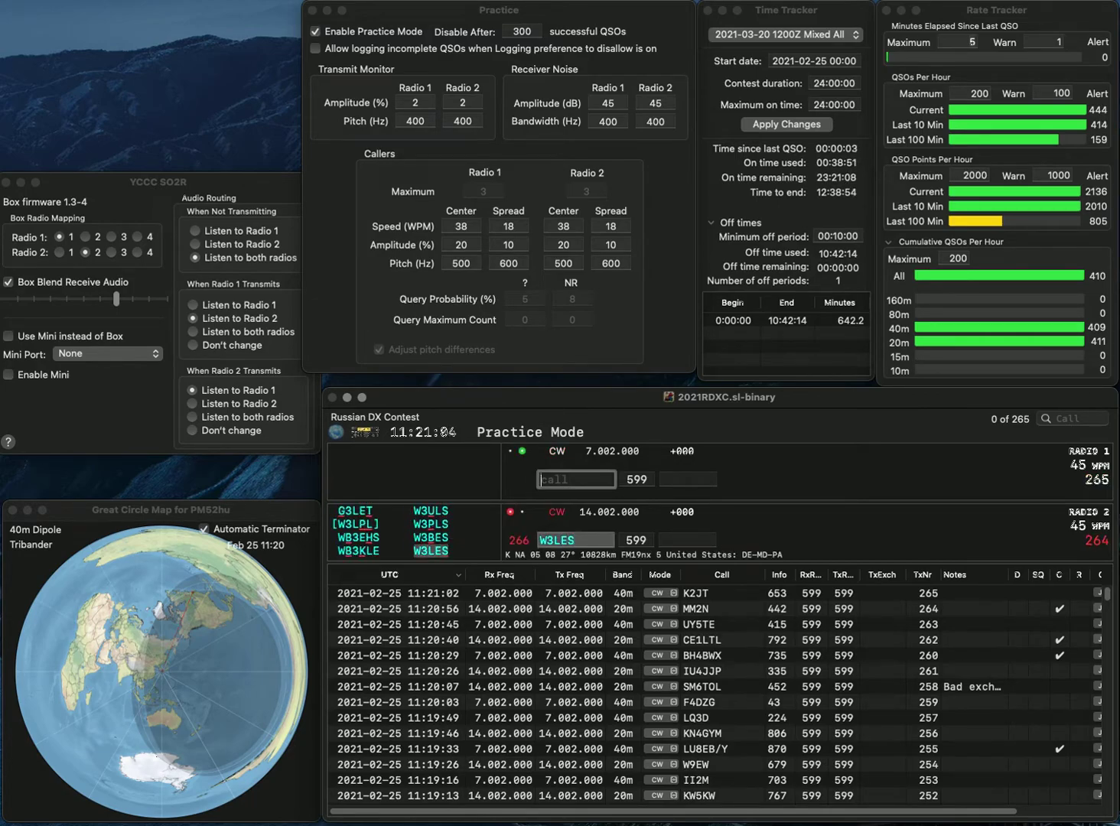
{"action": "type", "text": "Y1MK"}
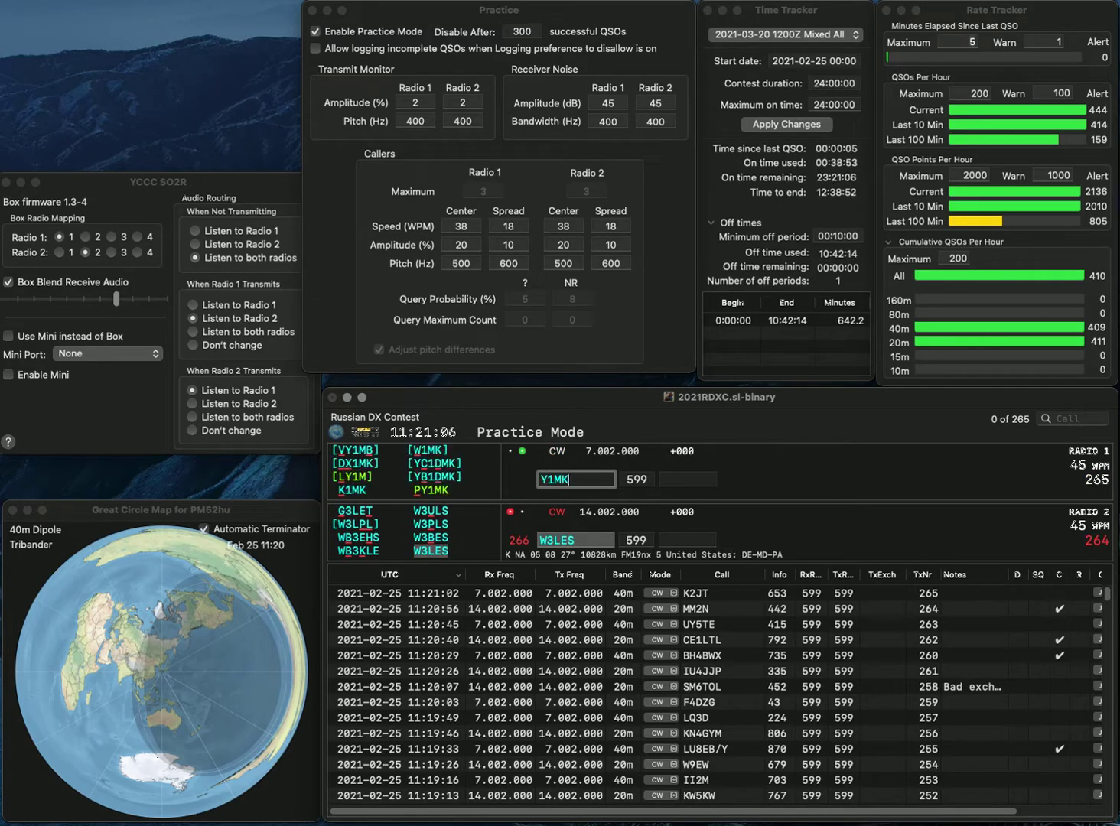
{"action": "key", "text": "Home"}
{"action": "type", "text": "P"}
{"action": "key", "text": "Return"}
{"action": "key", "text": "Tab"}
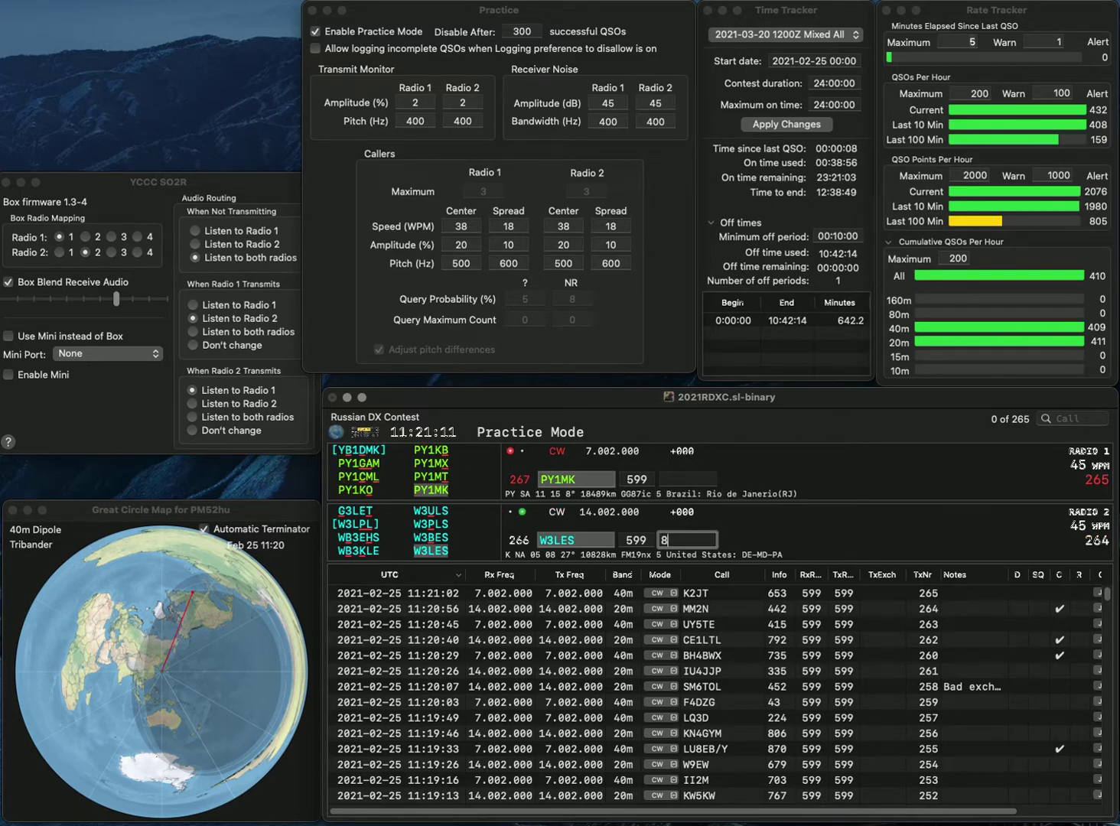
{"action": "type", "text": "893"}
{"action": "key", "text": "Return"}
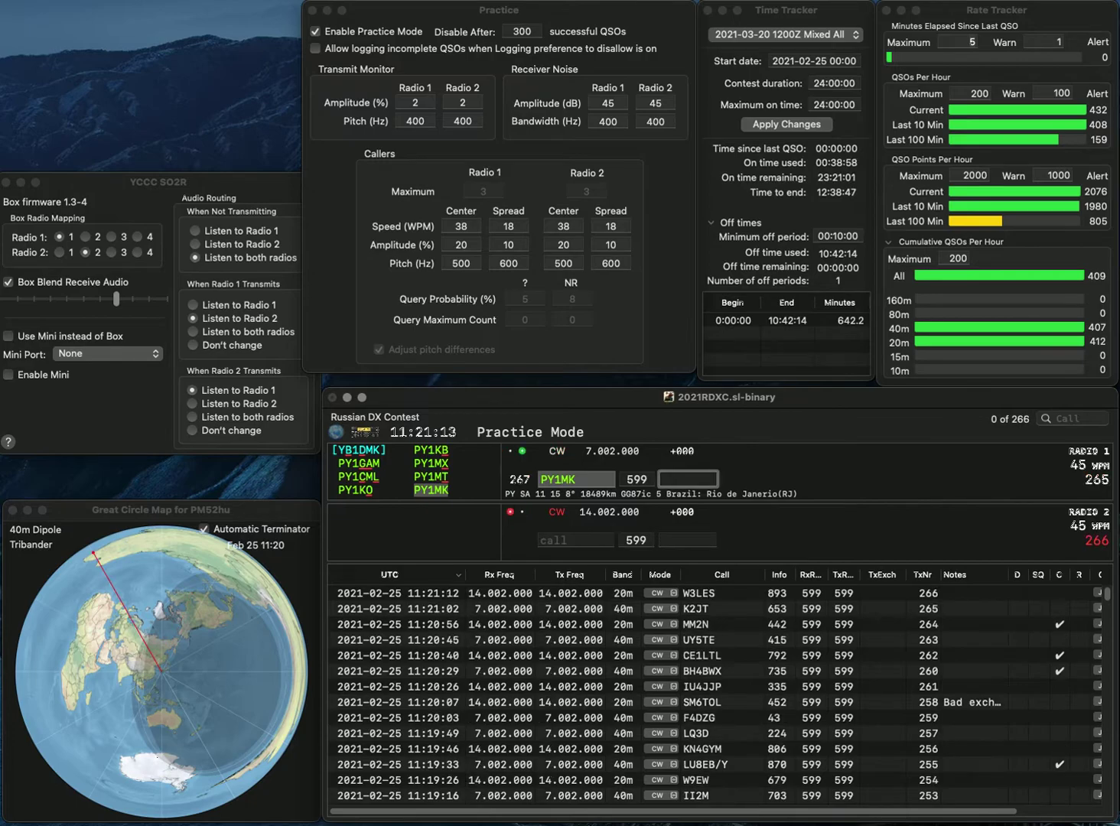
{"action": "type", "text": "711"}
{"action": "key", "text": "Return"}
{"action": "type", "text": "3MCD"}
{"action": "key", "text": "super+Left"}
{"action": "type", "text": "IK"}
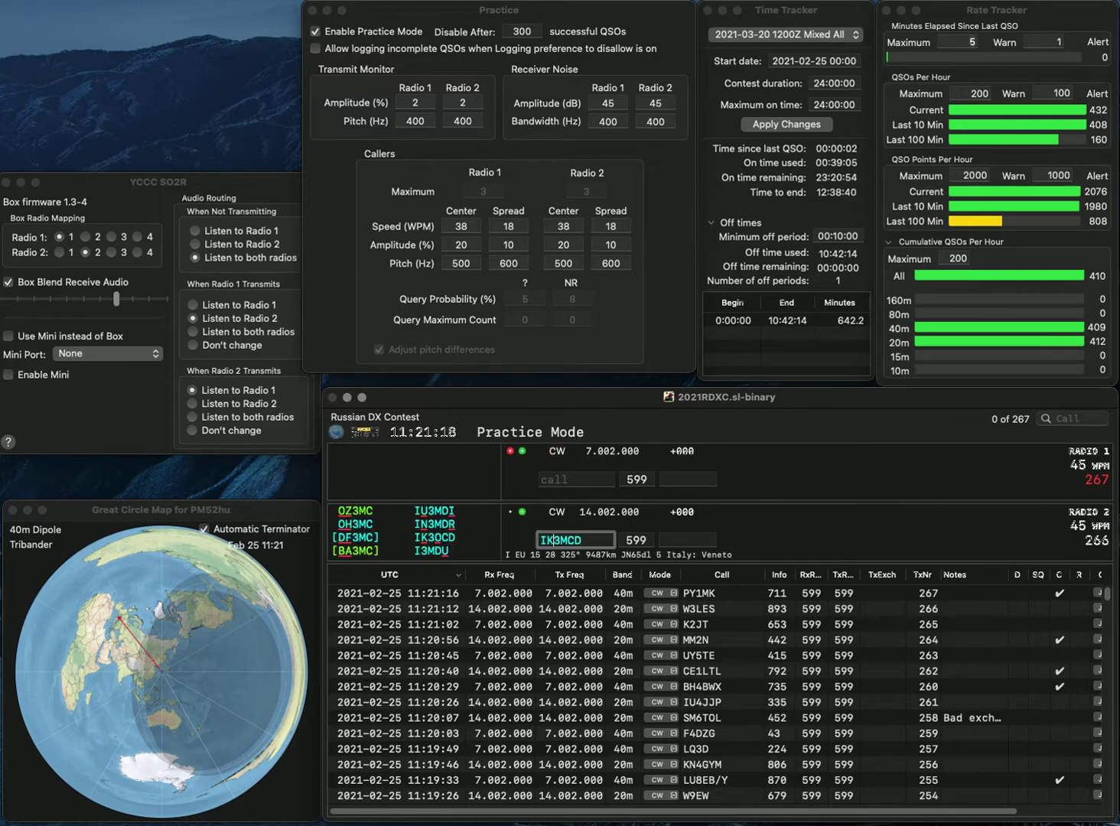
{"action": "key", "text": "Return"}
{"action": "type", "text": "COK1ITK"}
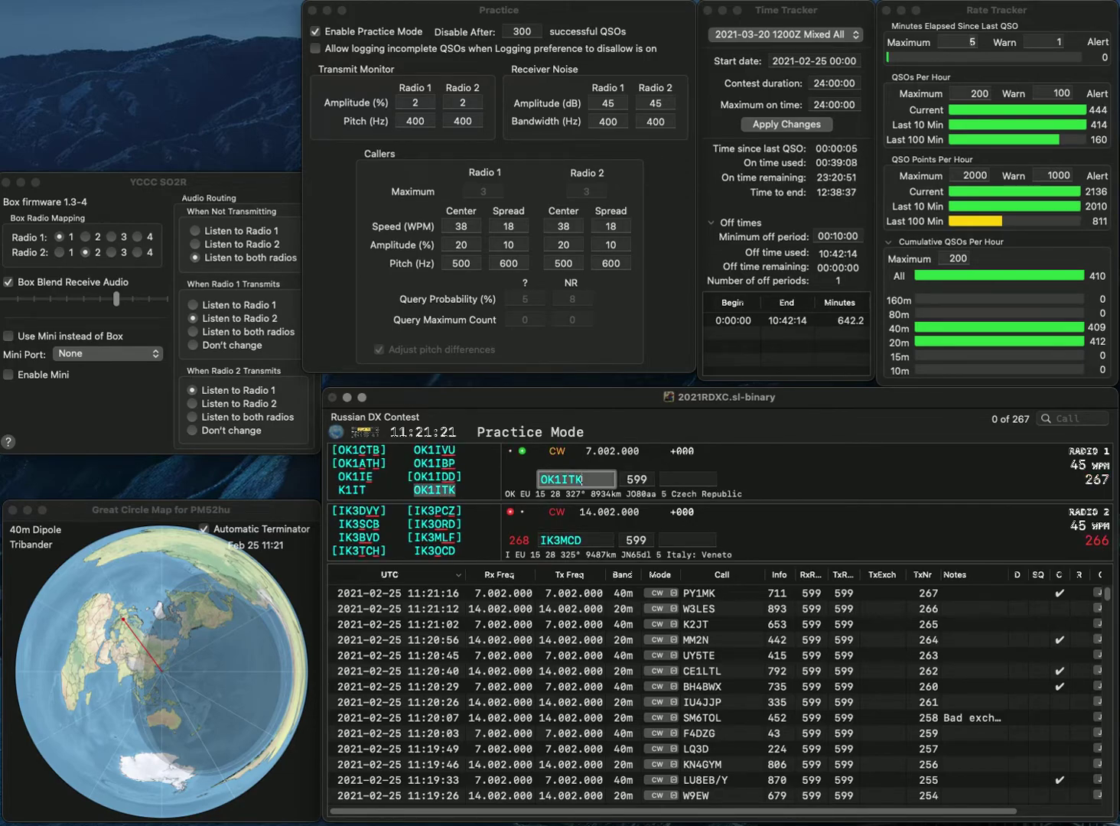
{"action": "key", "text": "Return"}
{"action": "key", "text": "Right"}
{"action": "key", "text": "Right"}
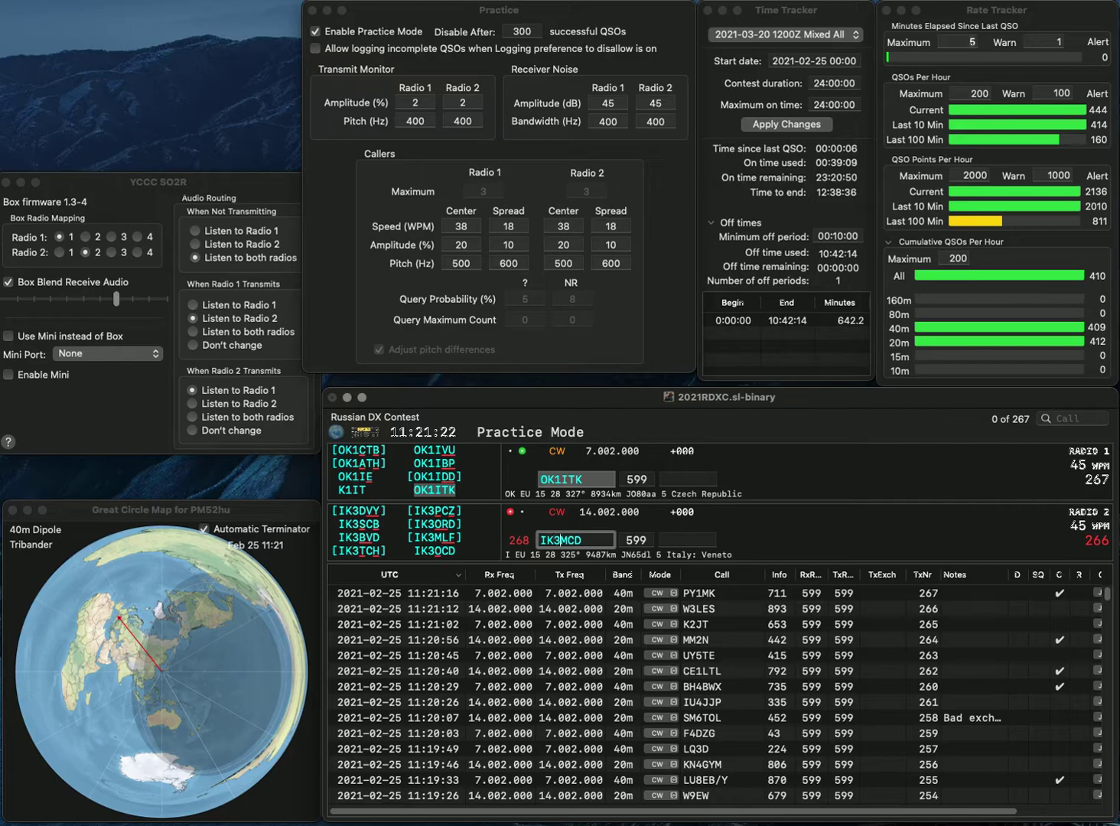
{"action": "key", "text": "BackSpace"}
{"action": "type", "text": "O"}
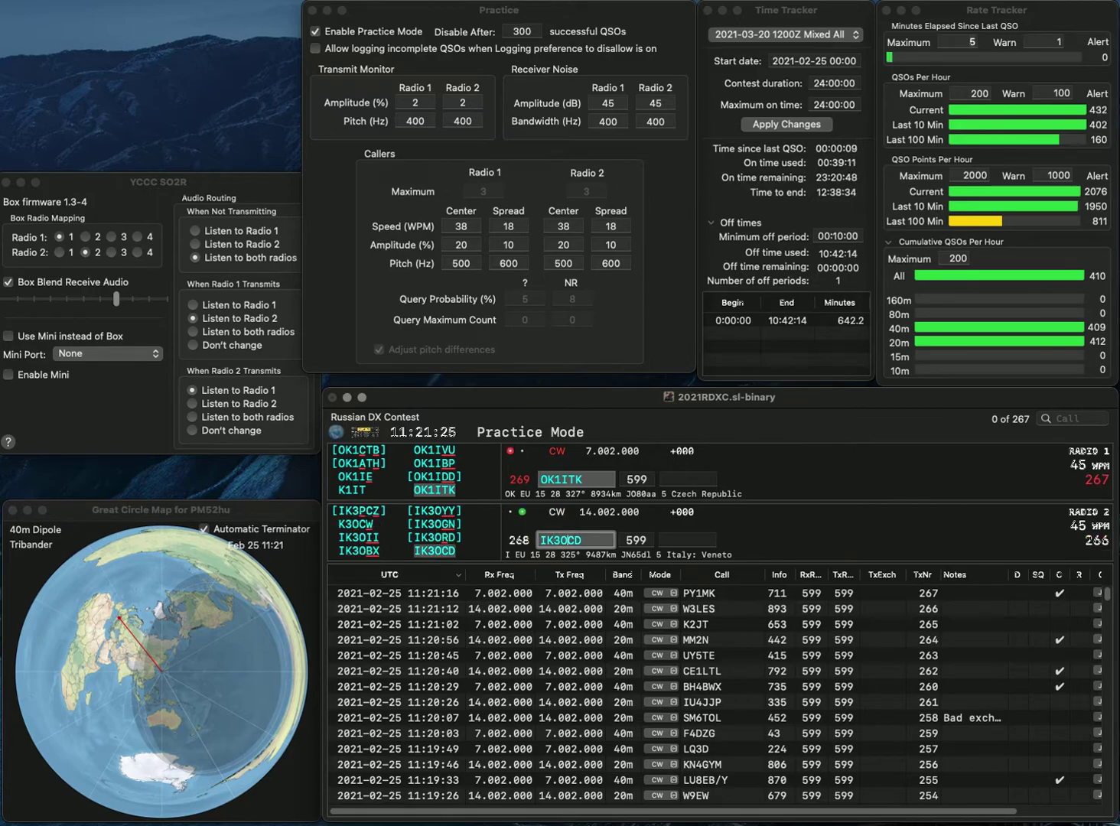
{"action": "key", "text": "Return"}
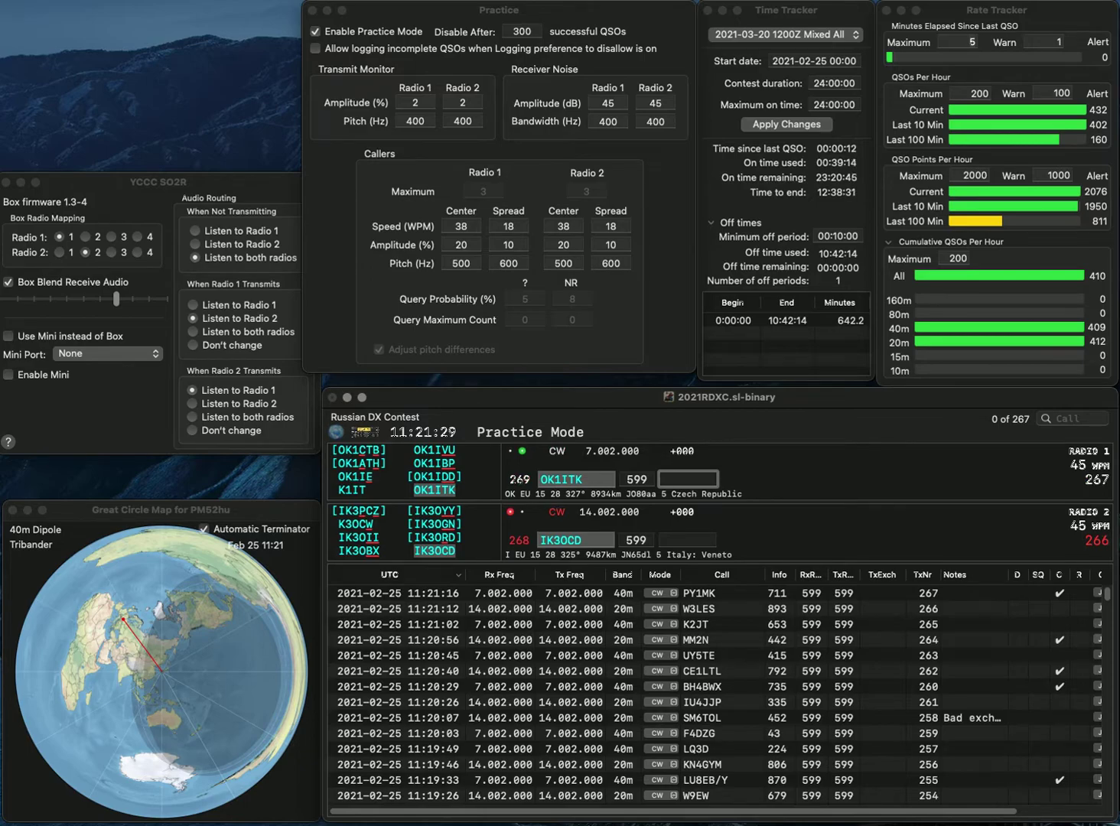
{"action": "type", "text": "705"}
{"action": "key", "text": "Return"}
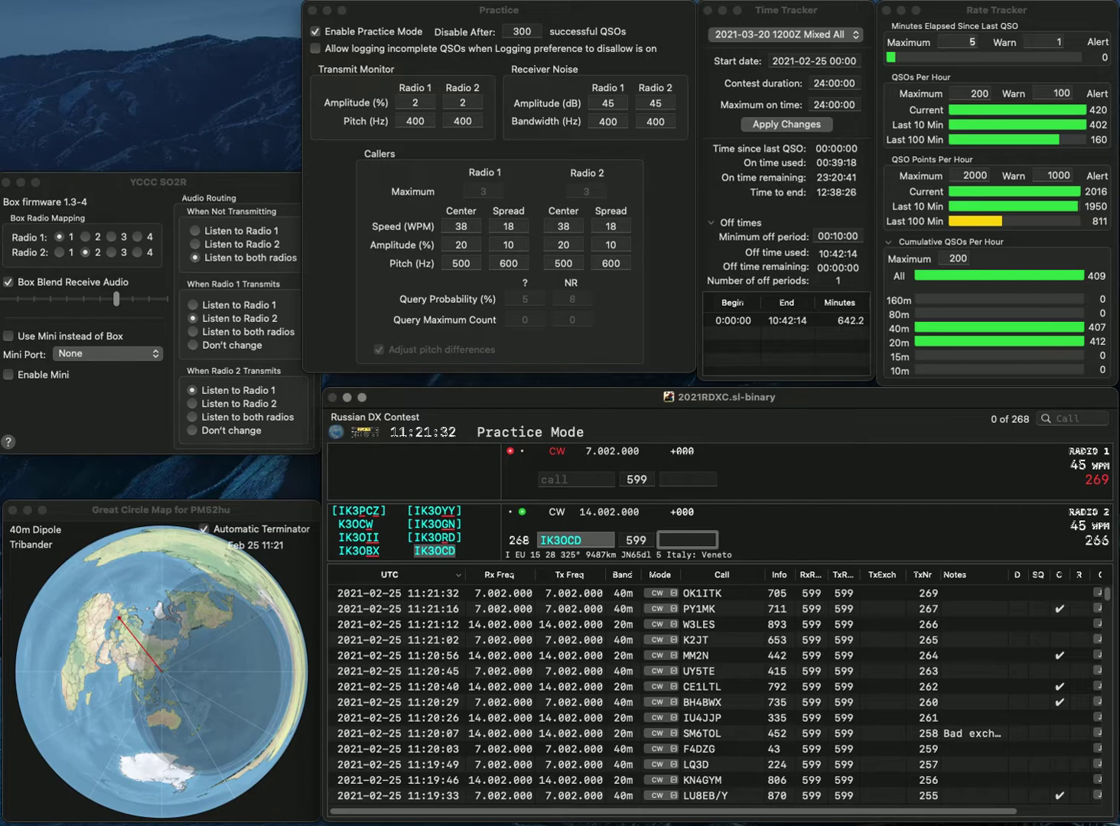
{"action": "type", "text": "6"}
{"action": "key", "text": "Return"}
{"action": "type", "text": "WR7CHJ"}
{"action": "key", "text": "Right"}
{"action": "key", "text": "Right"}
{"action": "key", "text": "BackSpace"}
{"action": "type", "text": "L"}
{"action": "key", "text": "Return"}
{"action": "type", "text": "NG3Y"}
{"action": "key", "text": "Return"}
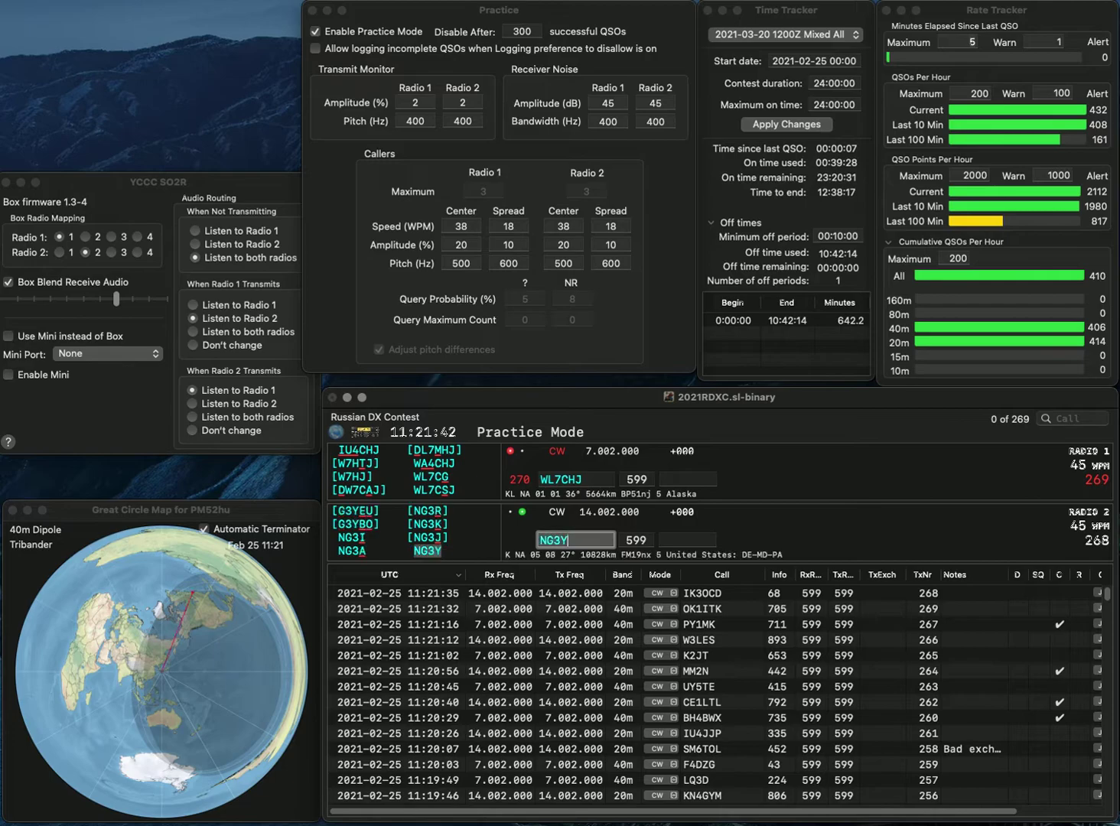
{"action": "key", "text": "Right"}
{"action": "key", "text": "BackSpace"}
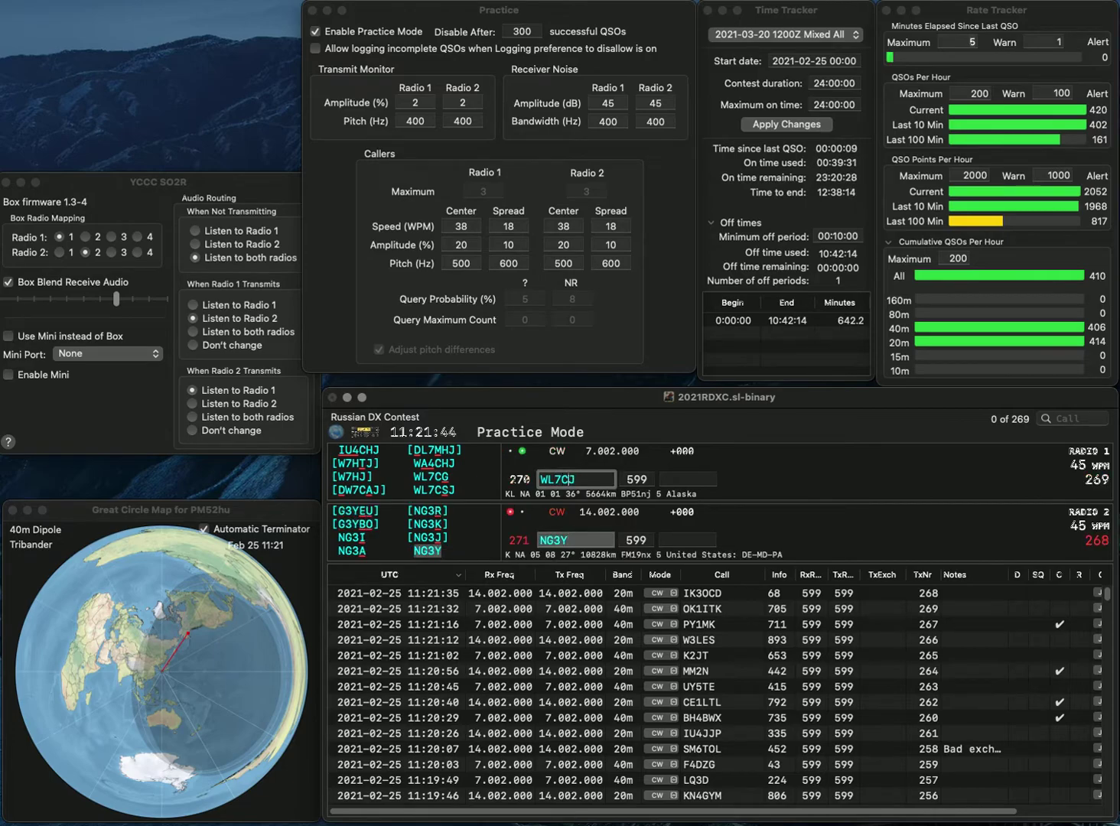
{"action": "type", "text": "S"}
{"action": "key", "text": "Return"}
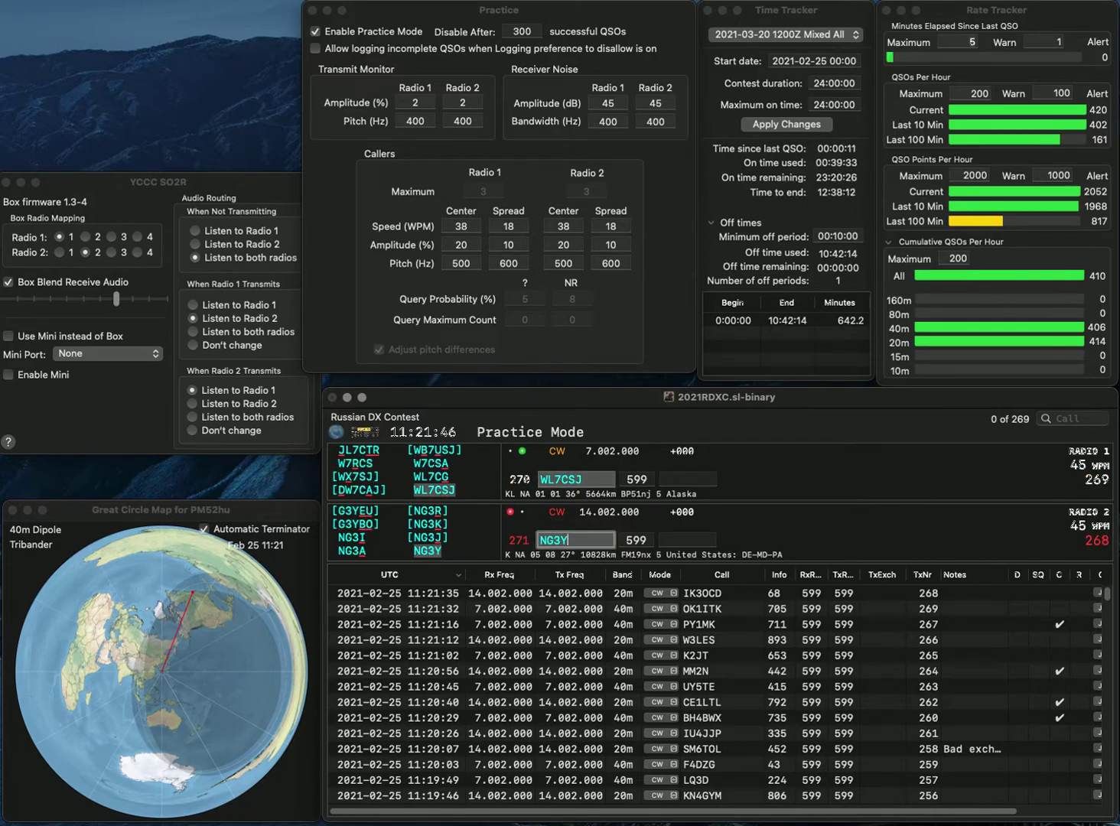
{"action": "key", "text": "space"}
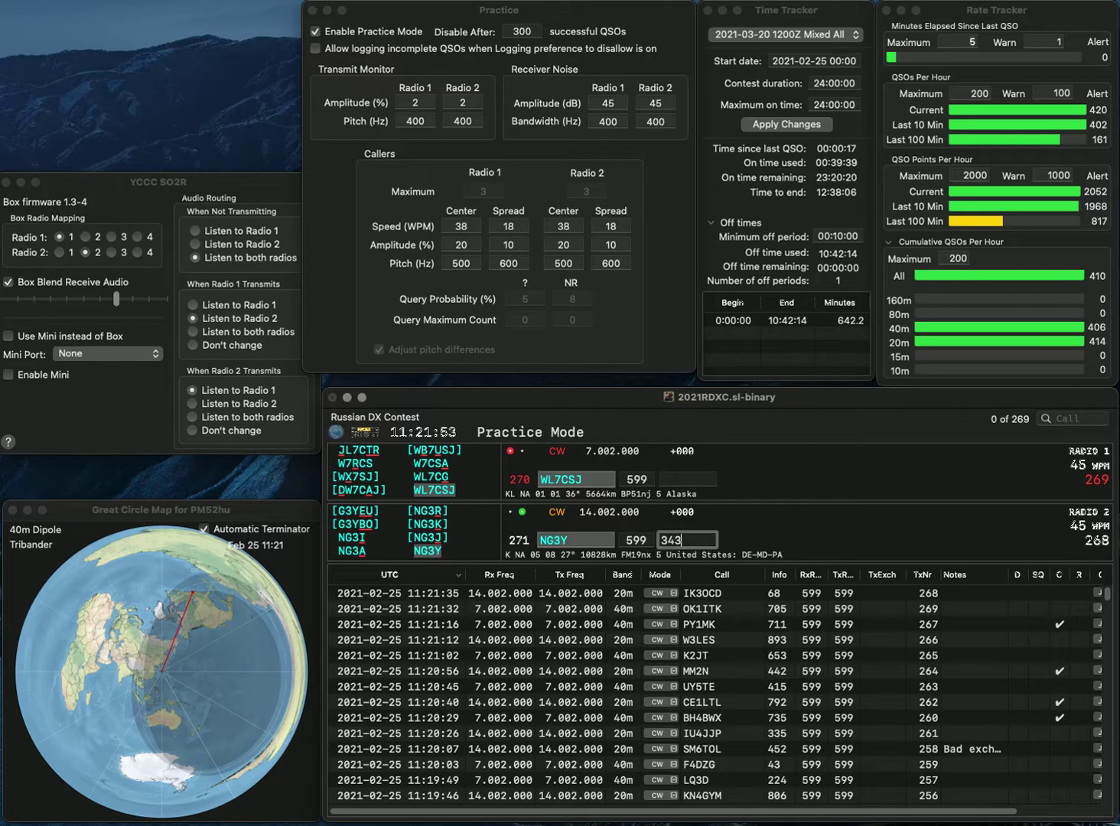
{"action": "key", "text": "Return"}
{"action": "type", "text": "6"}
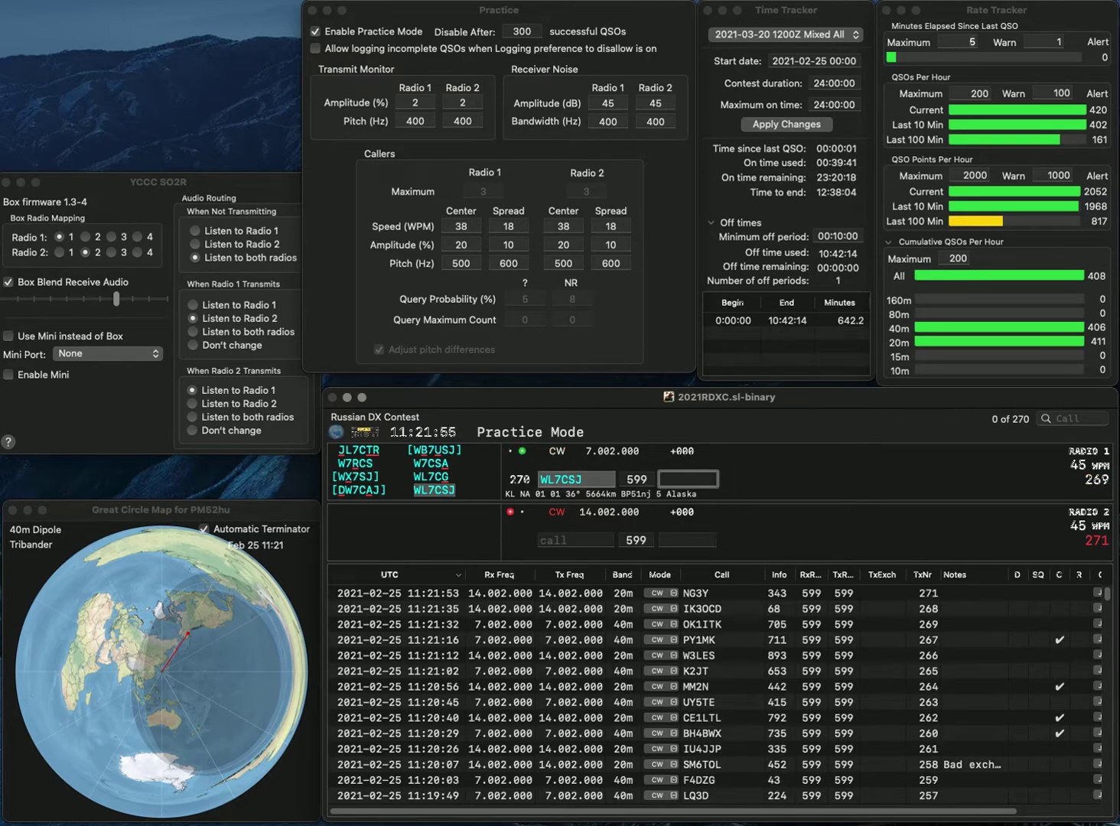
{"action": "type", "text": "8"}
{"action": "key", "text": "Return"}
Step: Answer M0RPK on Radio 2 and WU6W on Radio 1 with the contest exchange
{"action": "type", "text": "M0RPK"}
{"action": "key", "text": "Return"}
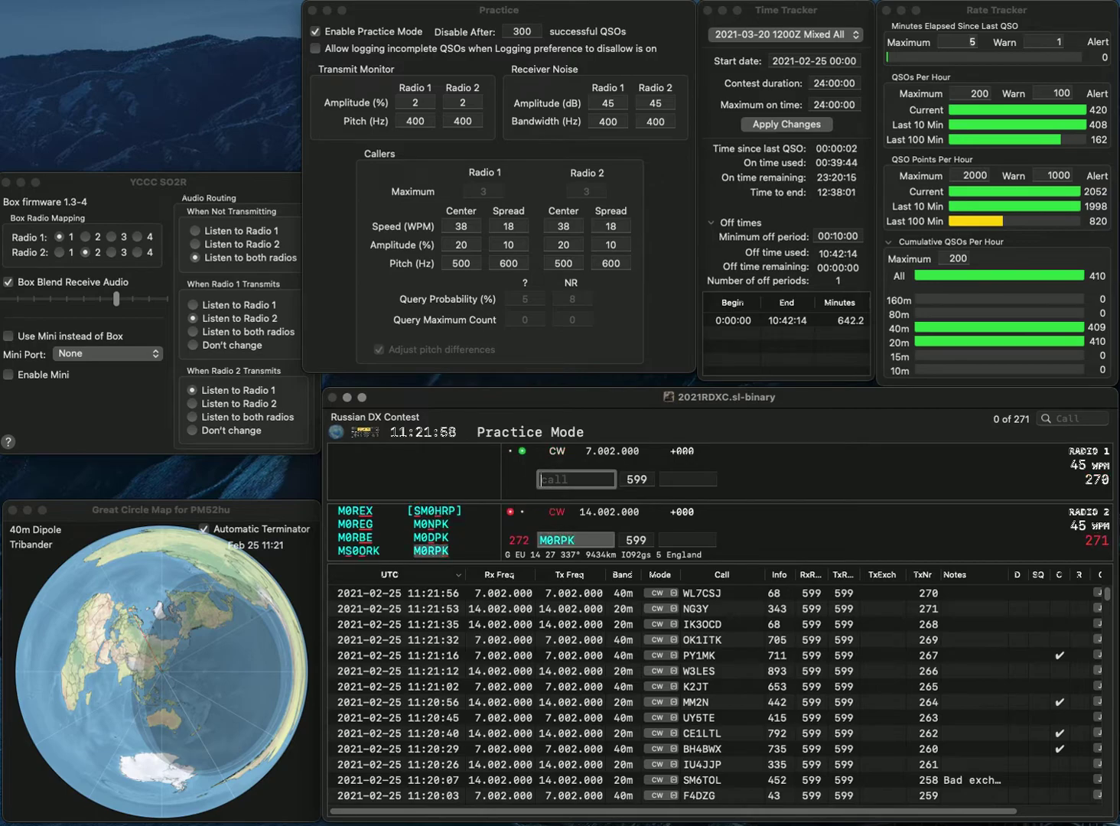
{"action": "type", "text": "WU6W"}
{"action": "key", "text": "Return"}
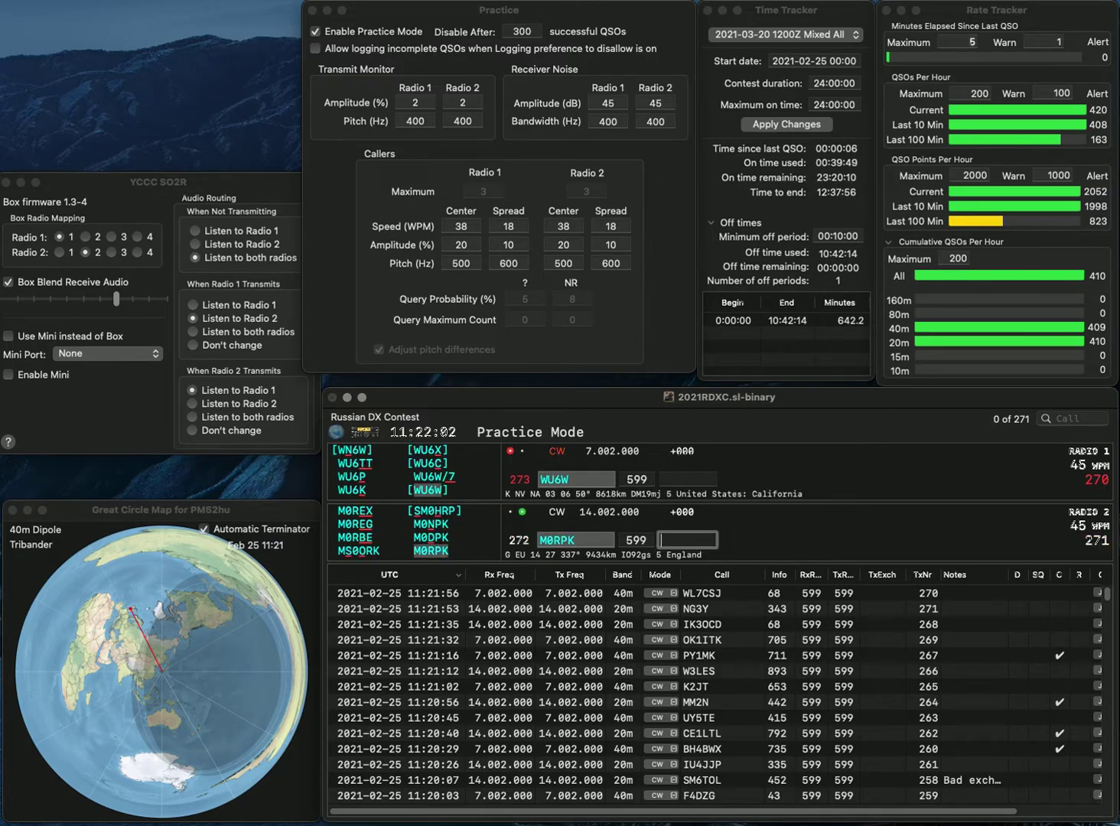
{"action": "type", "text": "865"}
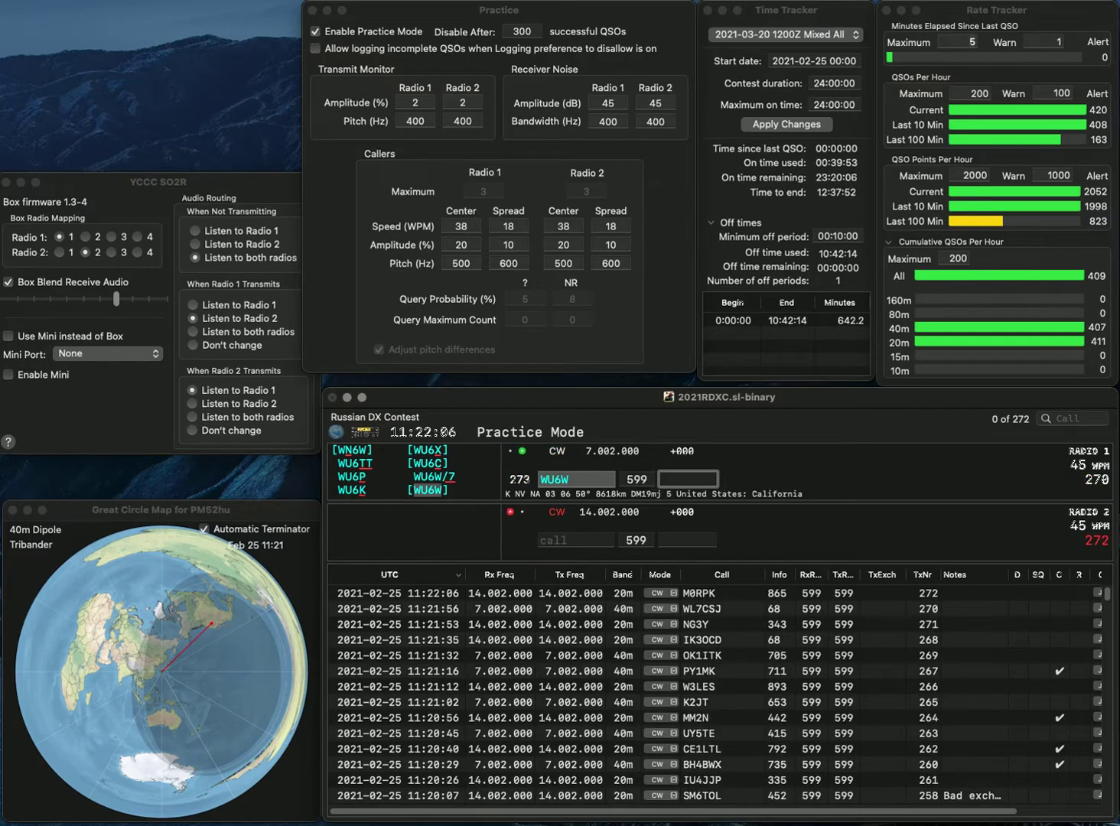
{"action": "type", "text": "51"}
{"action": "key", "text": "Return"}
{"action": "type", "text": "HIC"}
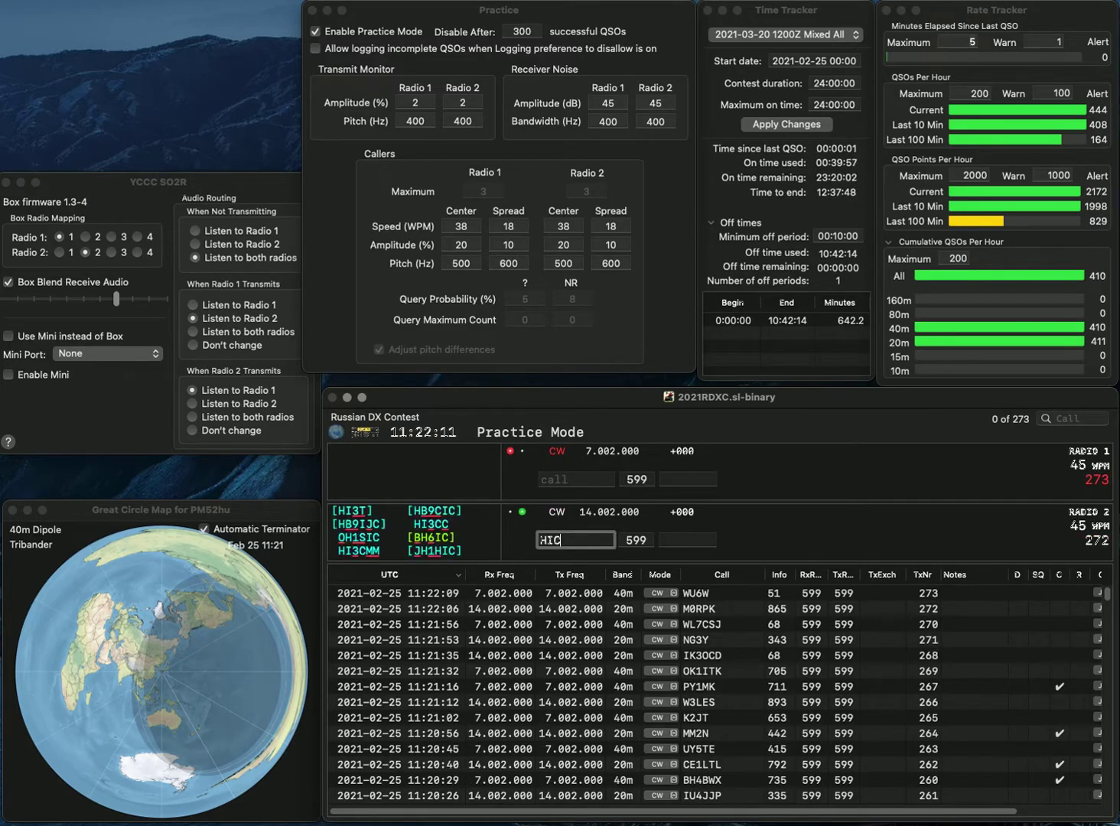
{"action": "type", "text": "MM3CMM"}
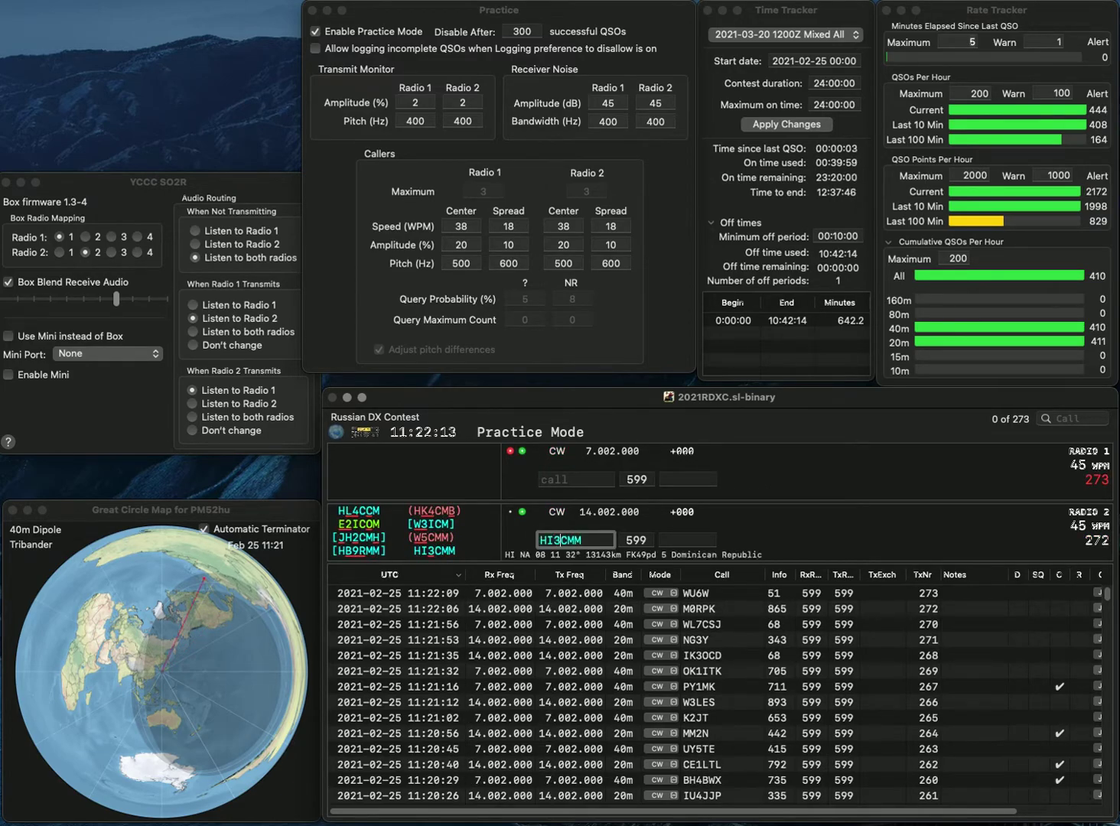
{"action": "key", "text": "Return"}
{"action": "type", "text": "EA"}
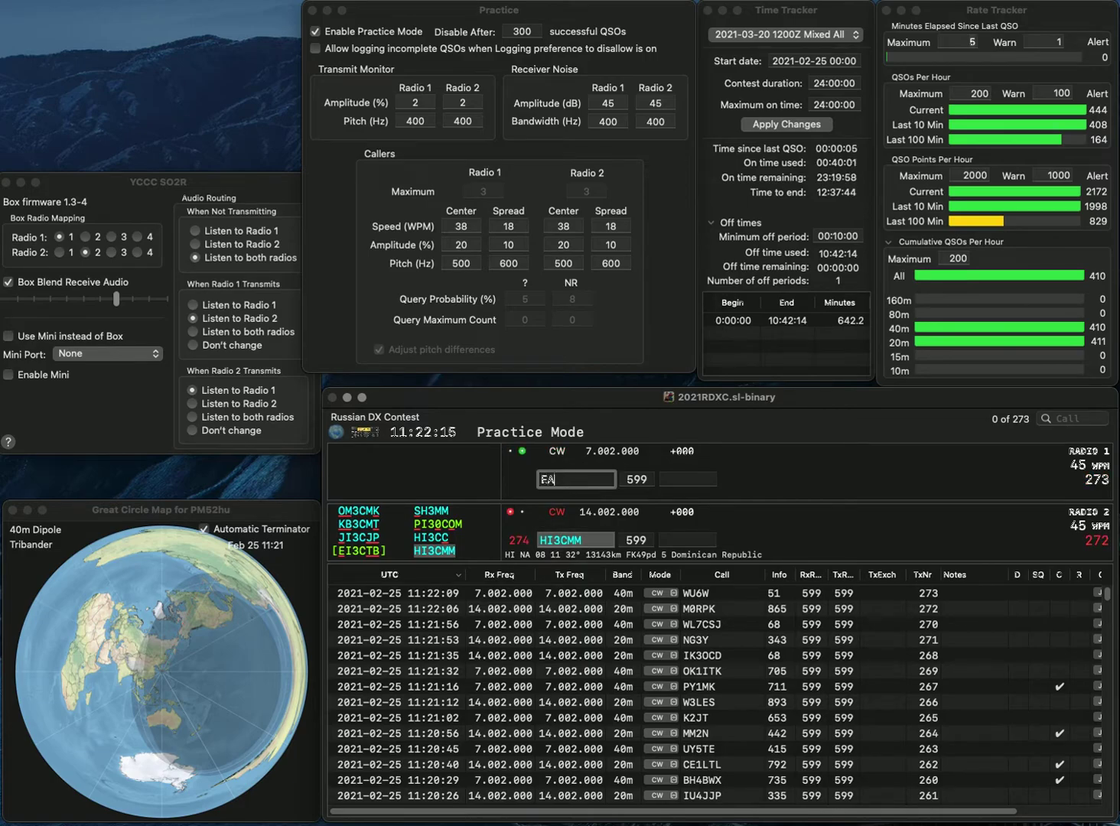
{"action": "type", "text": "2DBE"}
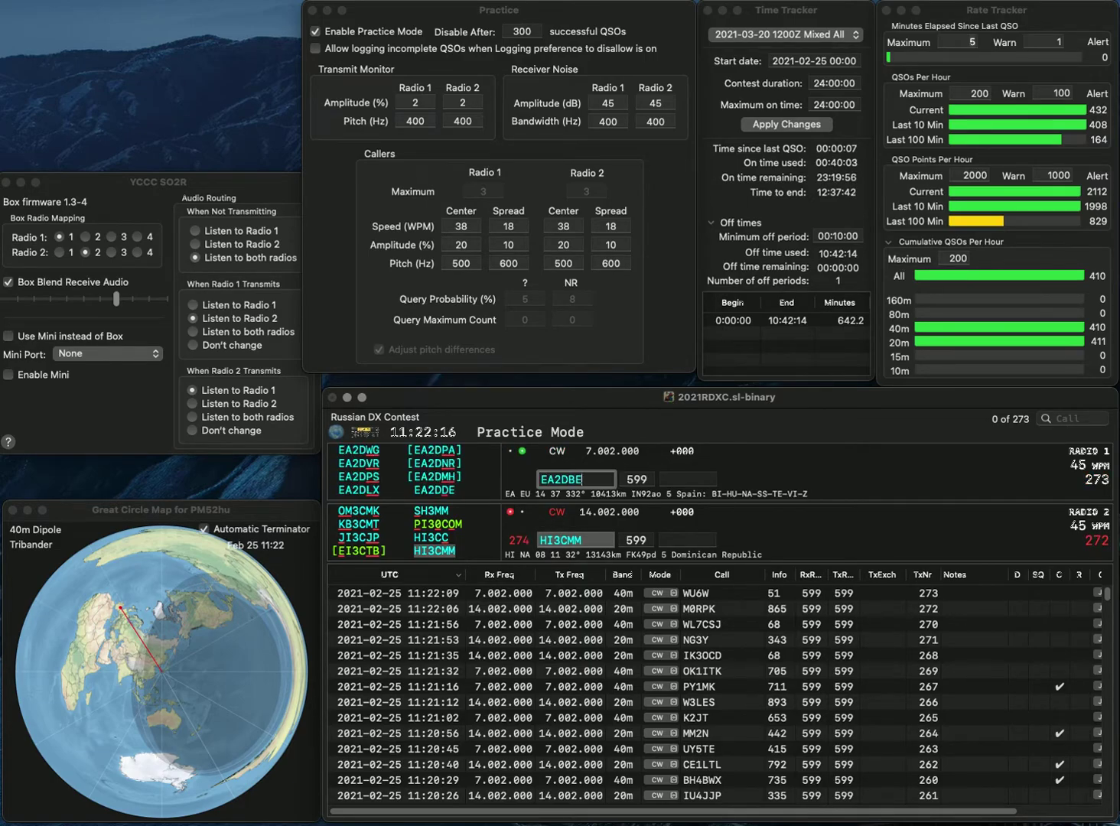
{"action": "key", "text": "BackSpace"}
{"action": "key", "text": "BackSpace"}
{"action": "type", "text": "DE"}
{"action": "key", "text": "Return"}
Step: Log HI3CMM with exchange 24 on Radio 2 and EA2DDE with exchange 374 on Radio 1
{"action": "type", "text": "24"}
{"action": "key", "text": "Return"}
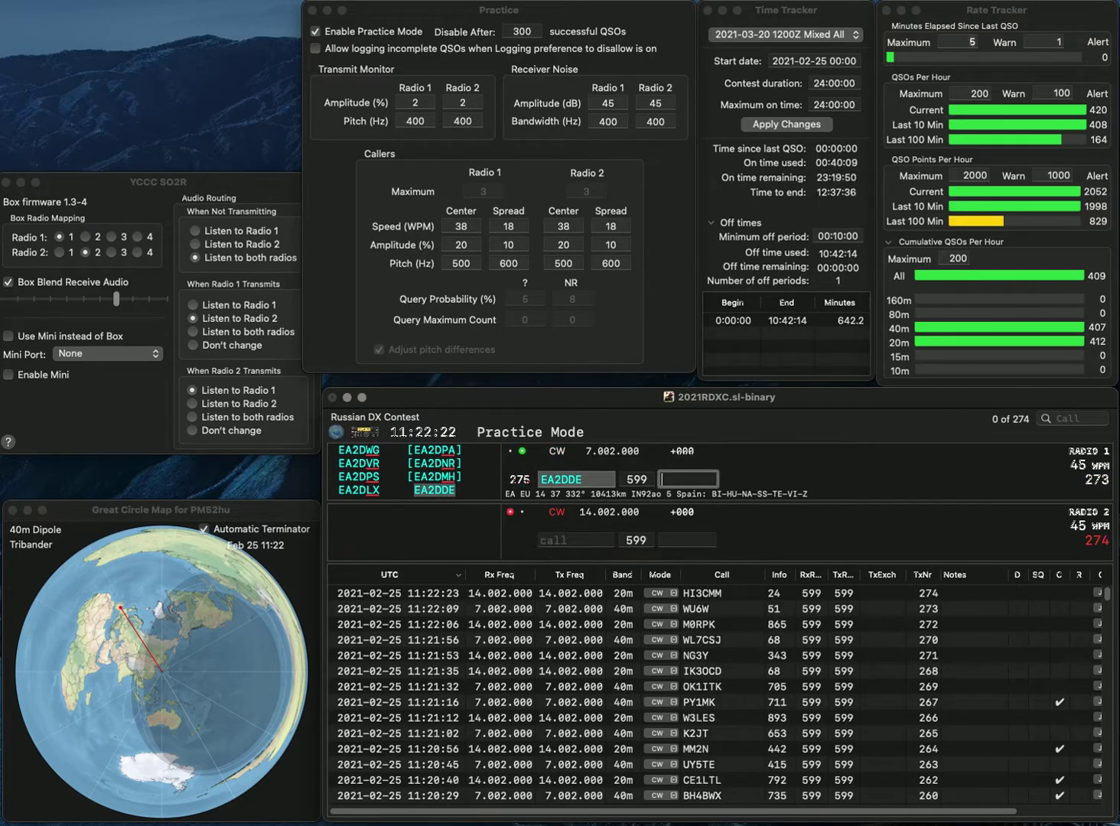
{"action": "type", "text": "374"}
{"action": "key", "text": "Return"}
{"action": "type", "text": "PB"}
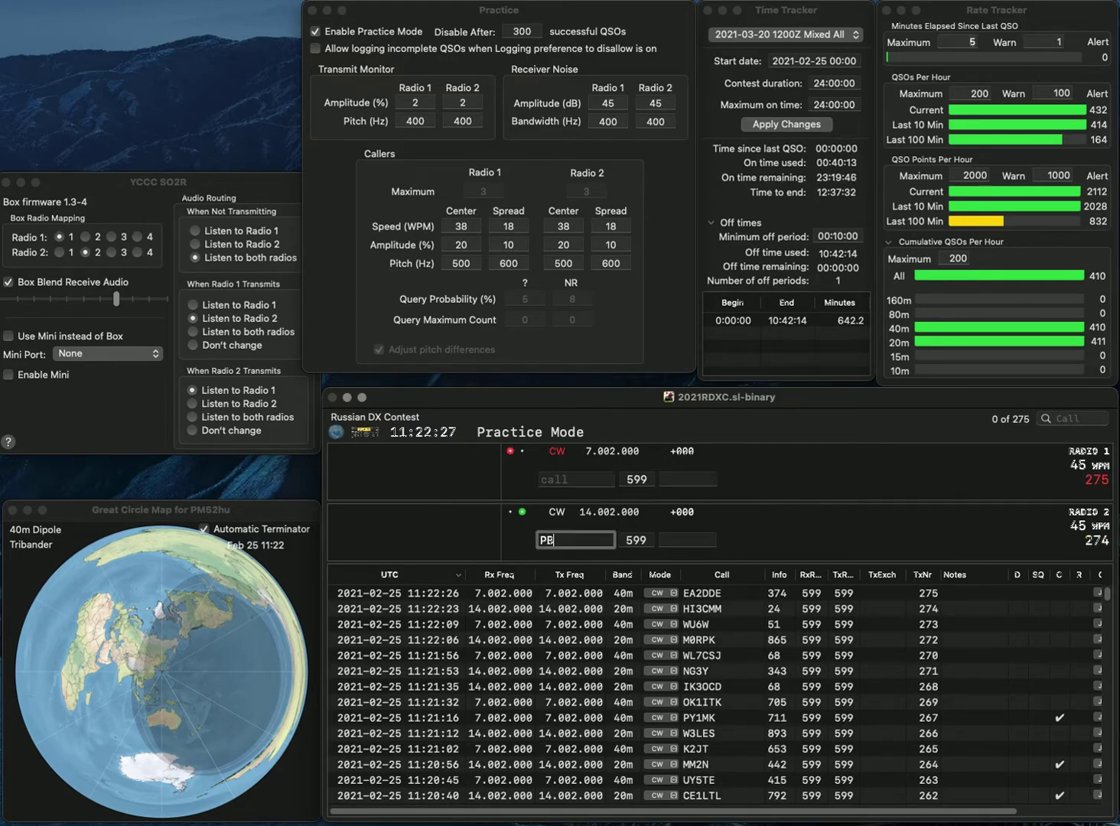
{"action": "type", "text": "09MVQ"}
{"action": "key", "text": "Home"}
{"action": "key", "text": "Delete"}
{"action": "key", "text": "Delete"}
{"action": "key", "text": "Delete"}
{"action": "type", "text": "WB"}
{"action": "key", "text": "Return"}
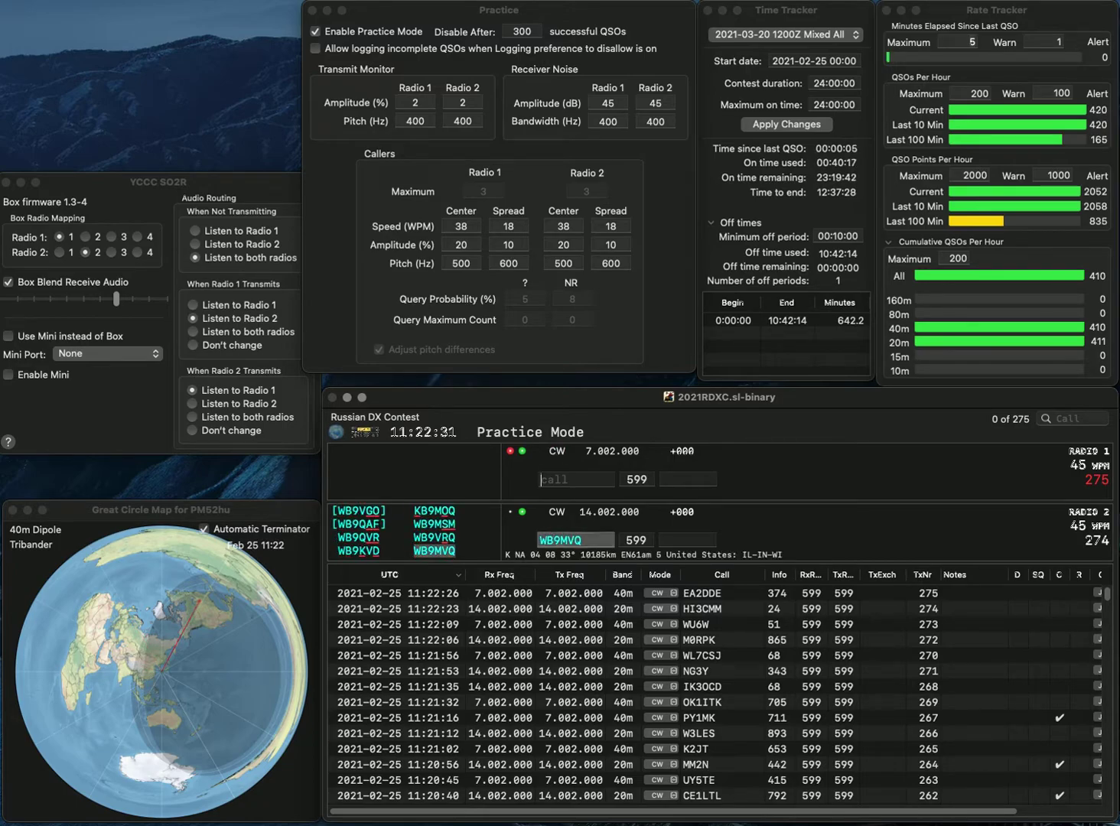
{"action": "type", "text": "KB"}
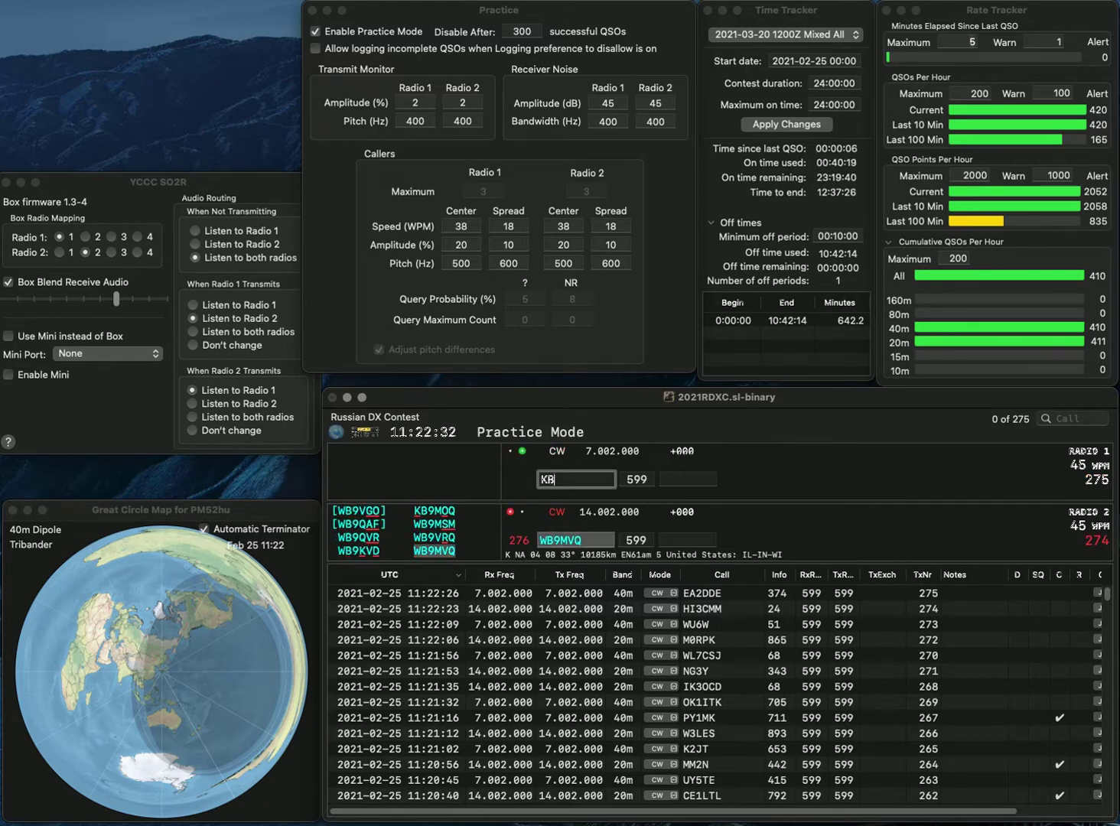
{"action": "type", "text": "6LM"}
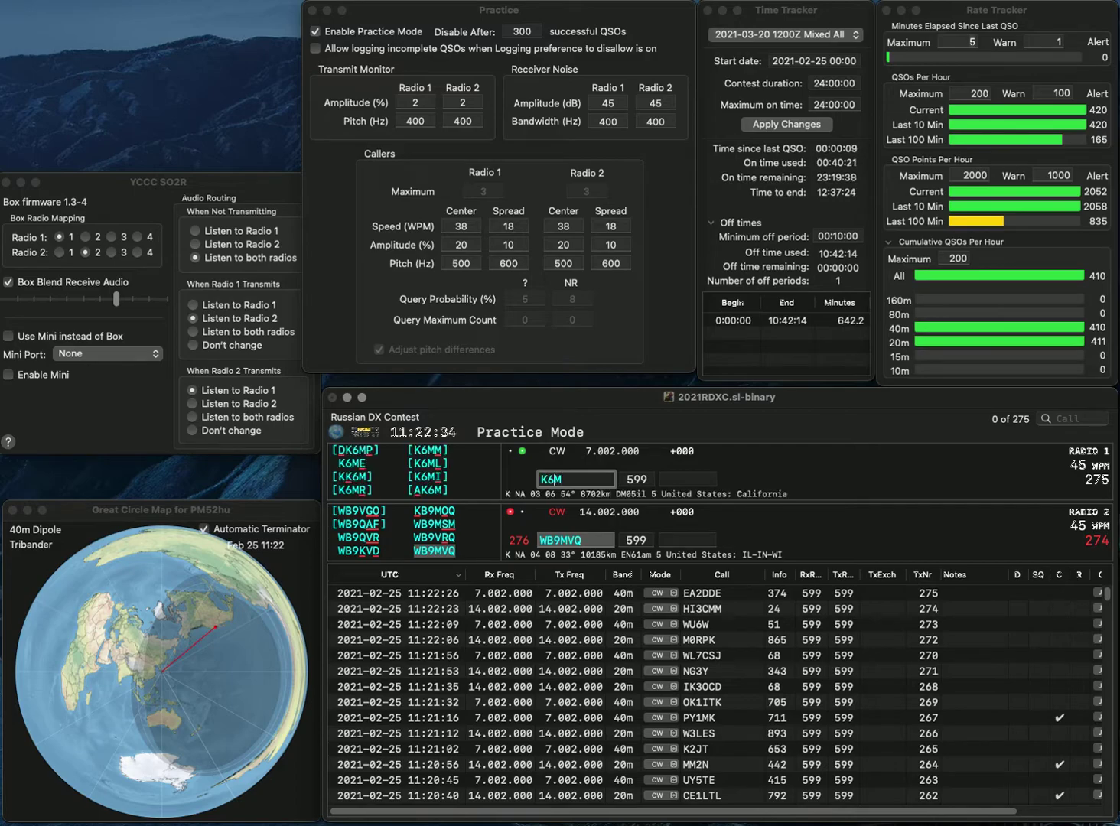
{"action": "key", "text": "Return"}
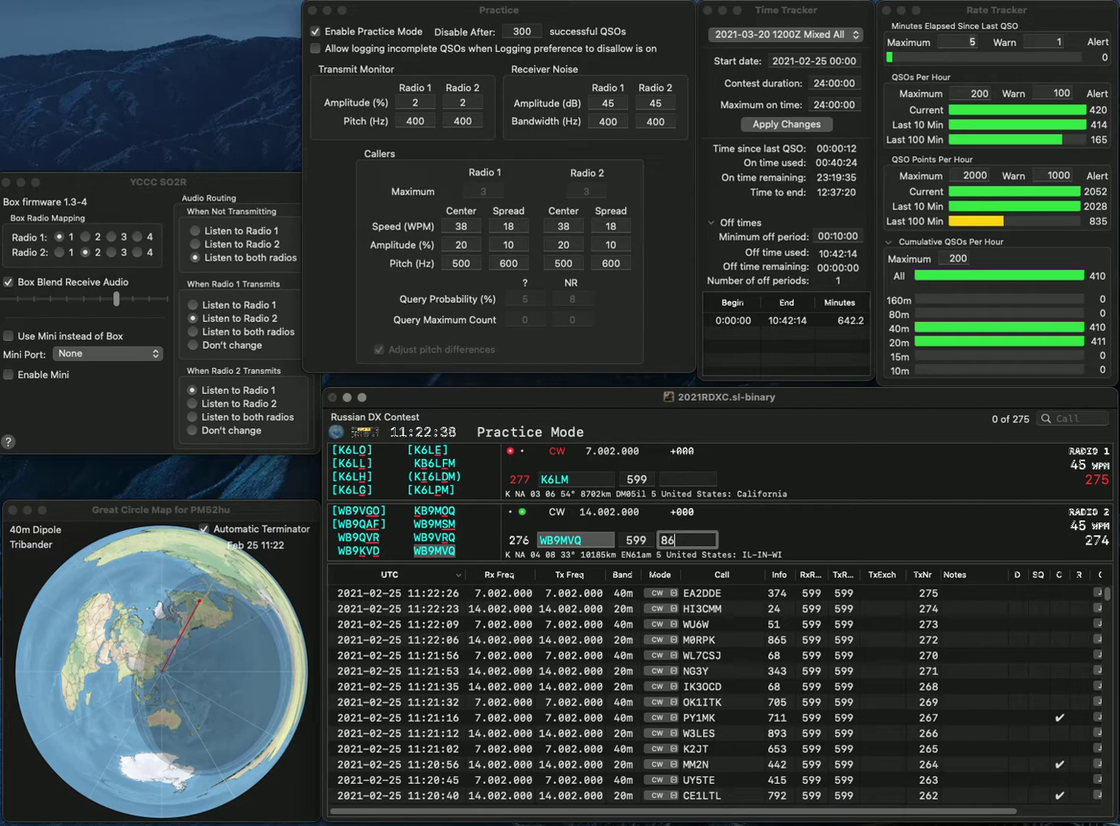
Step: Log WB9MVQ with exchange 860 on Radio 2, and correct the Radio 1 call sign to K6LPM and resend the exchange
{"action": "key", "text": "Return"}
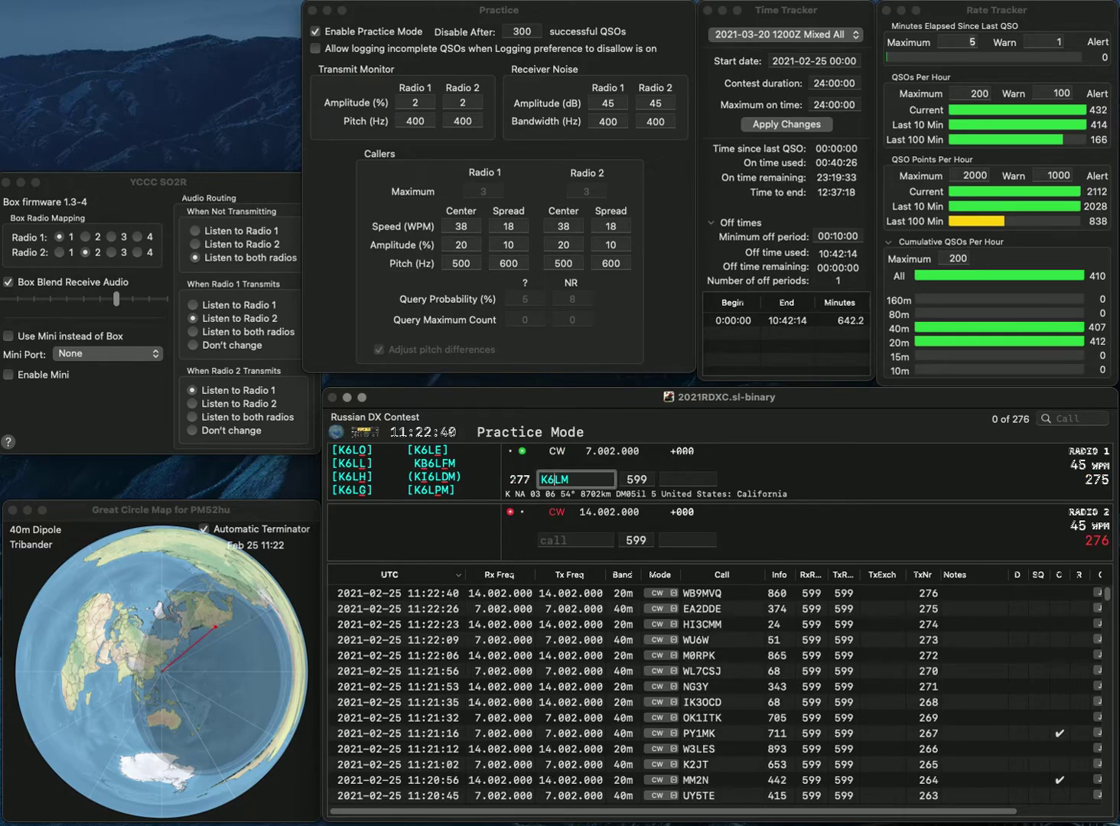
{"action": "type", "text": "P"}
{"action": "key", "text": "Return"}
Step: Answer N4OI on Radio 2 with the contest exchange
{"action": "type", "text": "N"}
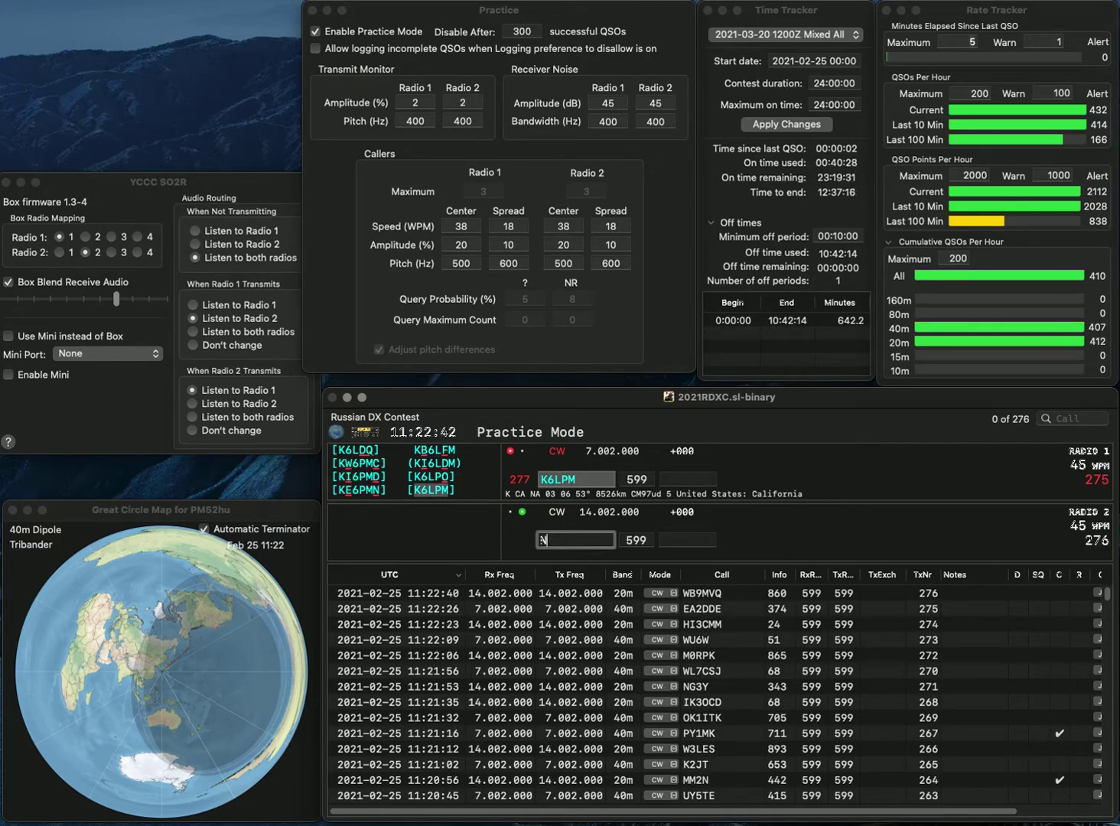
{"action": "type", "text": "4OI"}
{"action": "key", "text": "Return"}
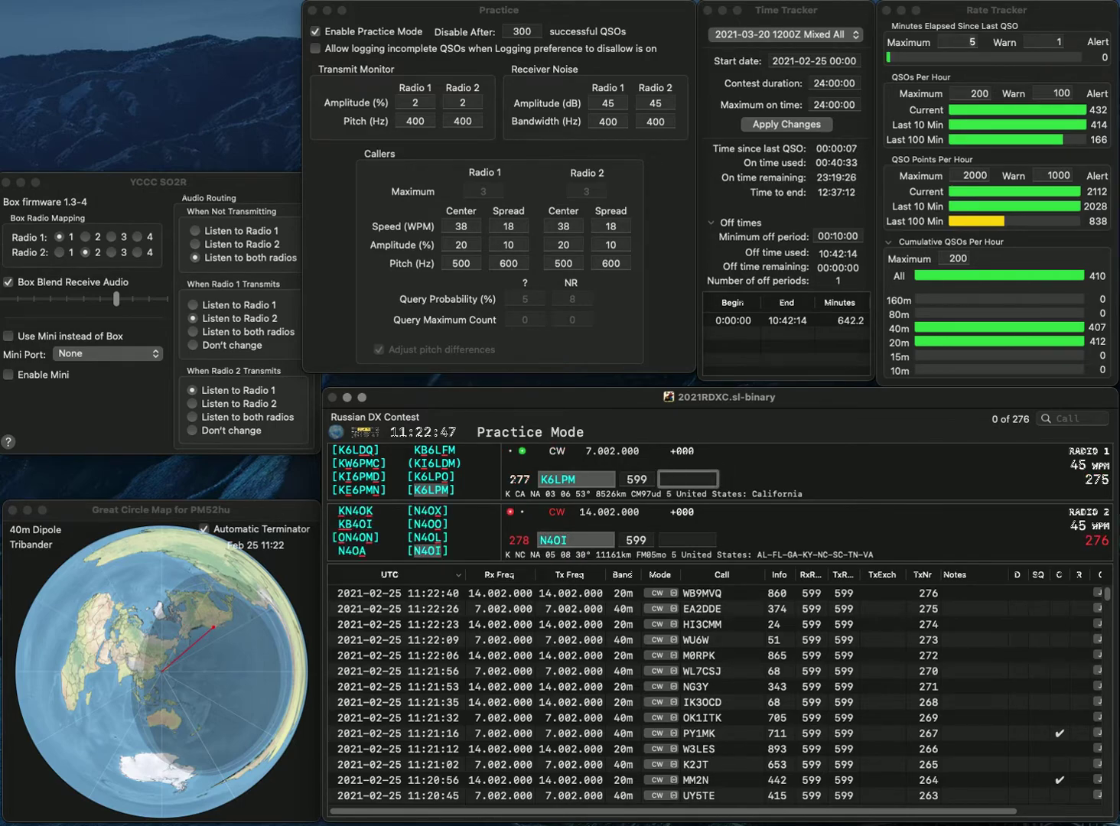
Step: Log K6LPM with exchange 684 on Radio 1 and N4OI with exchange 618 on Radio 2
{"action": "type", "text": "684"}
{"action": "key", "text": "Return"}
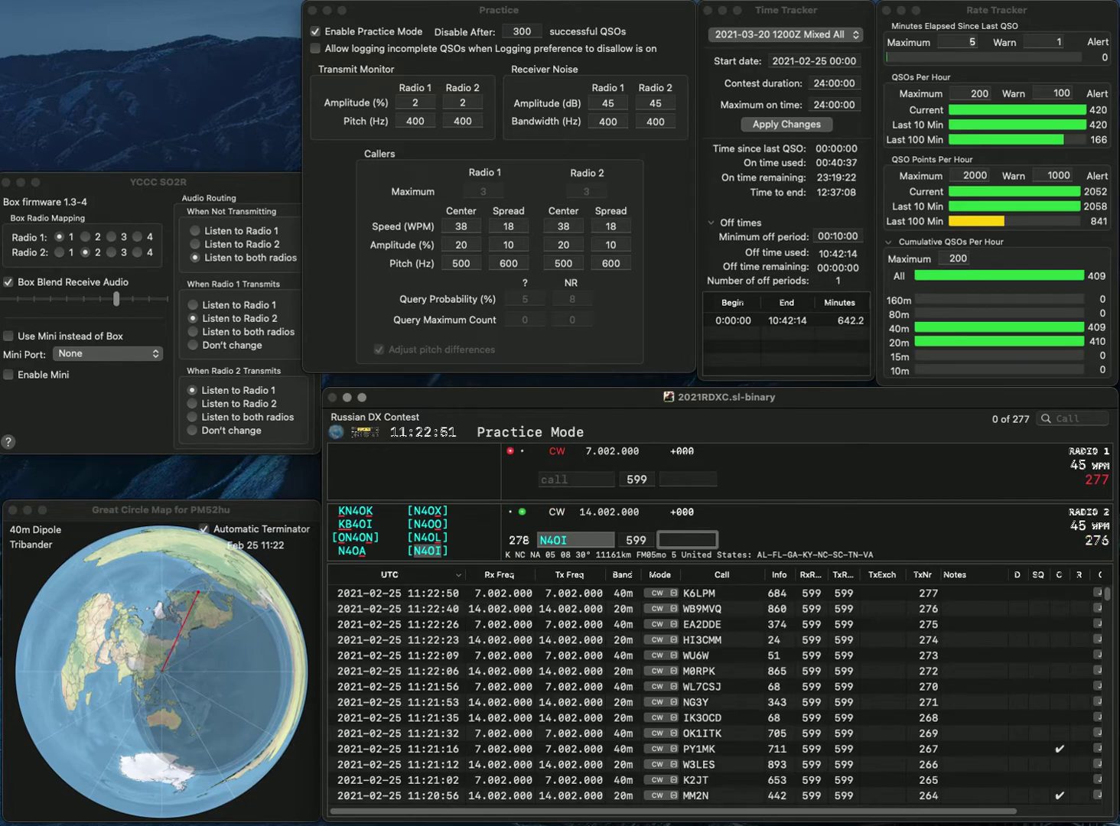
{"action": "type", "text": "618"}
{"action": "key", "text": "Return"}
{"action": "type", "text": "0SDX"}
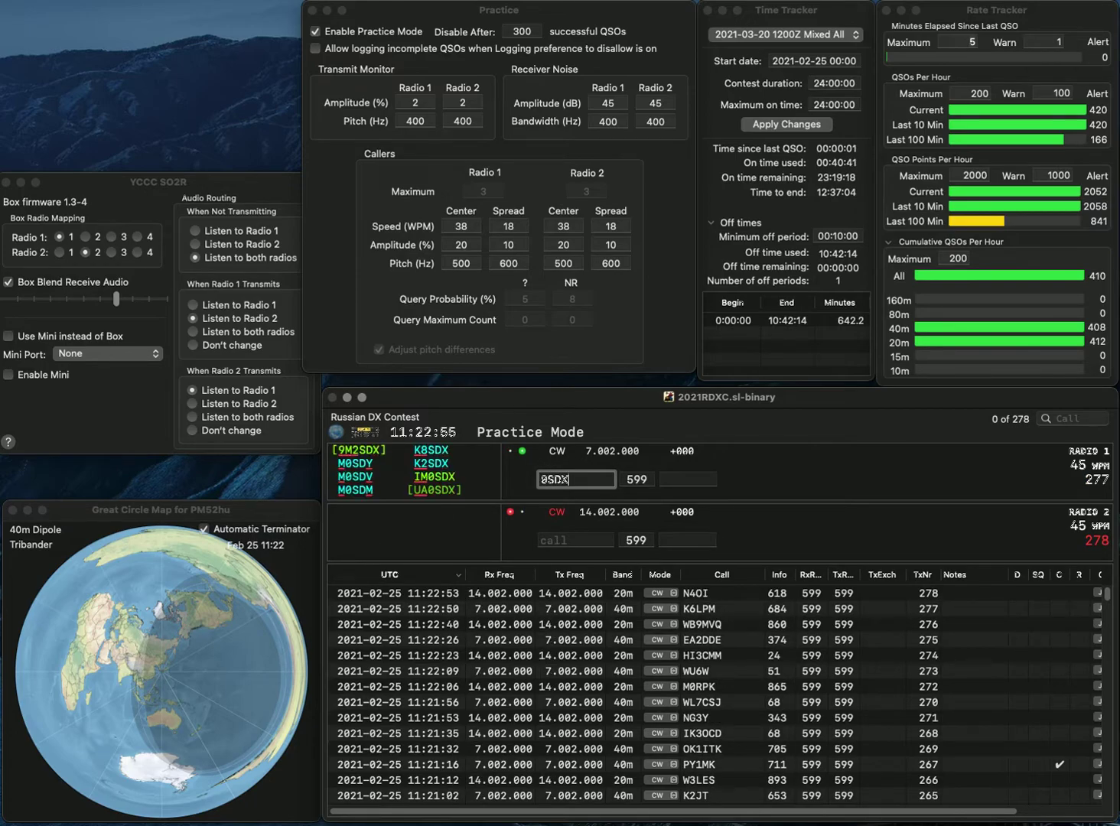
{"action": "key", "text": "Home"}
{"action": "type", "text": "UA"}
{"action": "key", "text": "Return"}
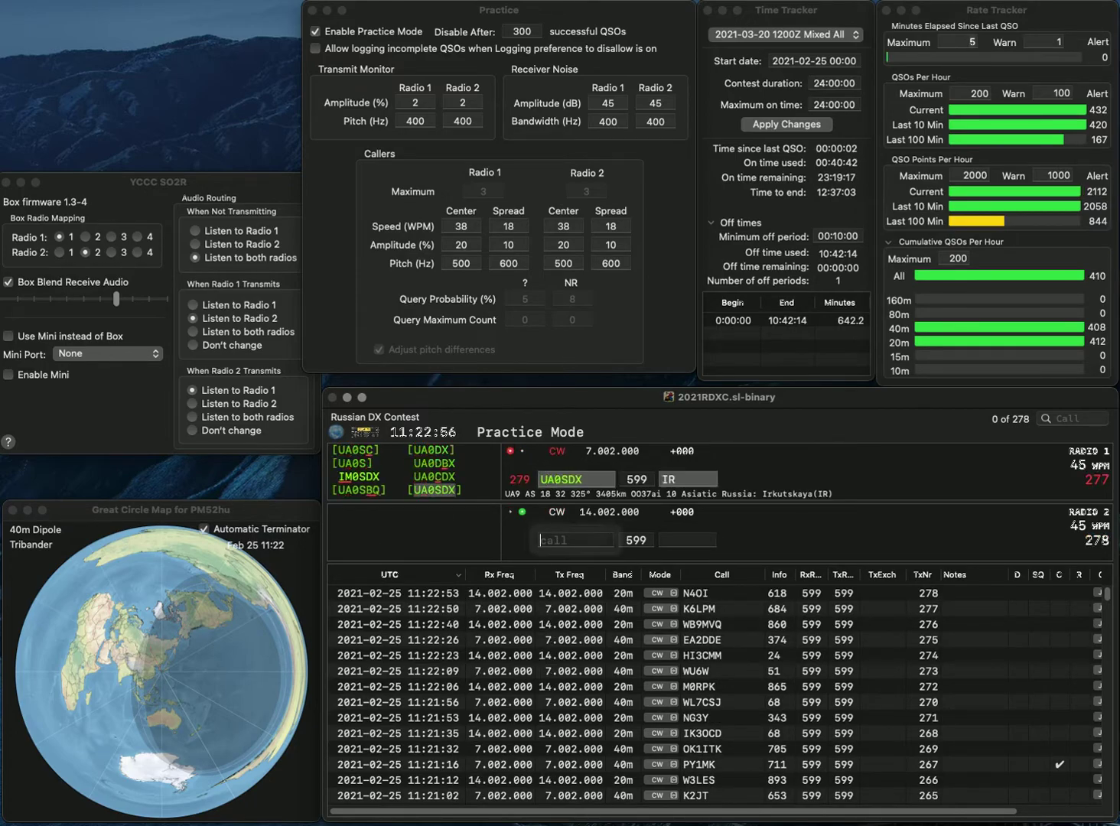
{"action": "type", "text": "DJL"}
{"action": "key", "text": "Home"}
{"action": "type", "text": "F5"}
{"action": "key", "text": "Return"}
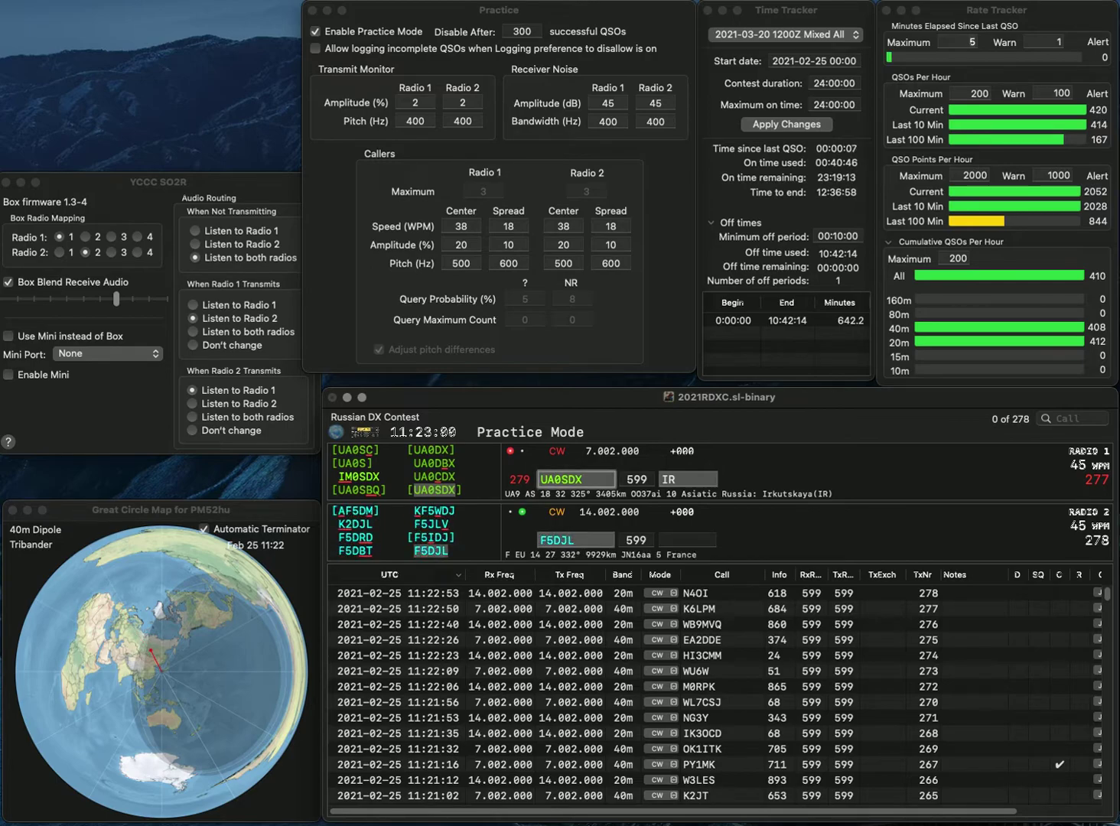
{"action": "key", "text": "space"}
{"action": "key", "text": "Return"}
{"action": "key", "text": "space"}
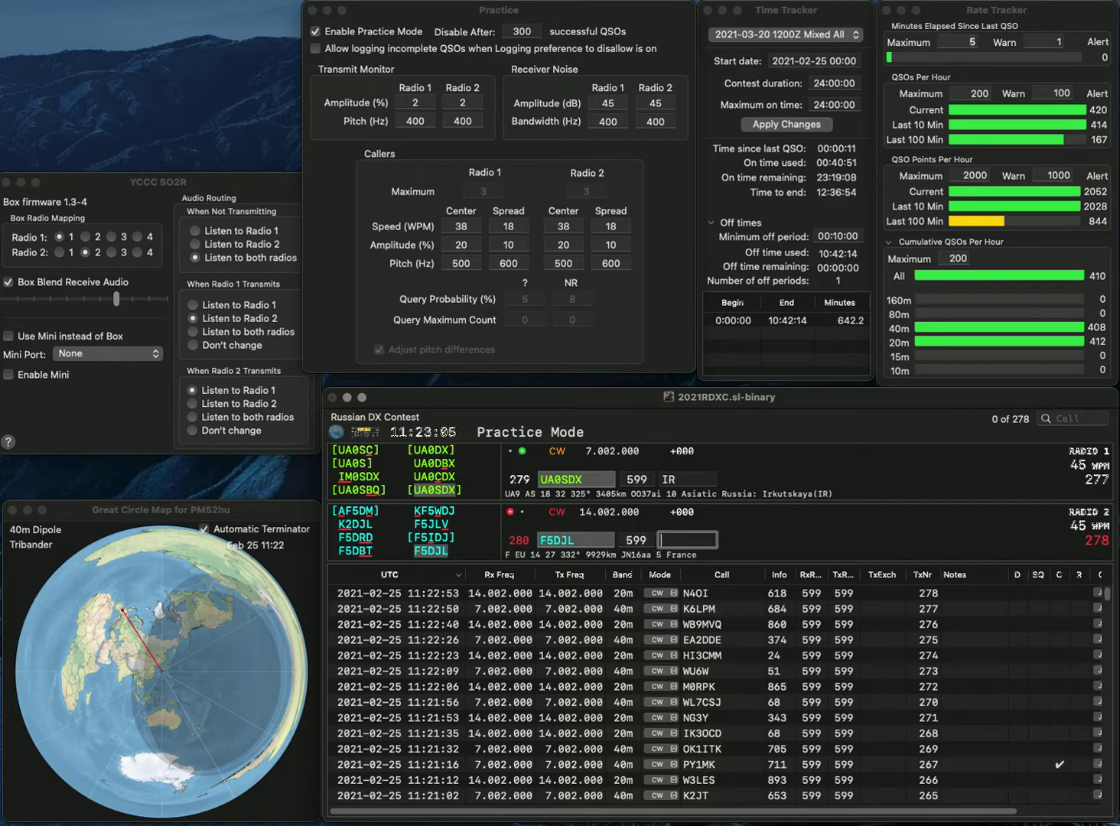
{"action": "key", "text": "Return"}
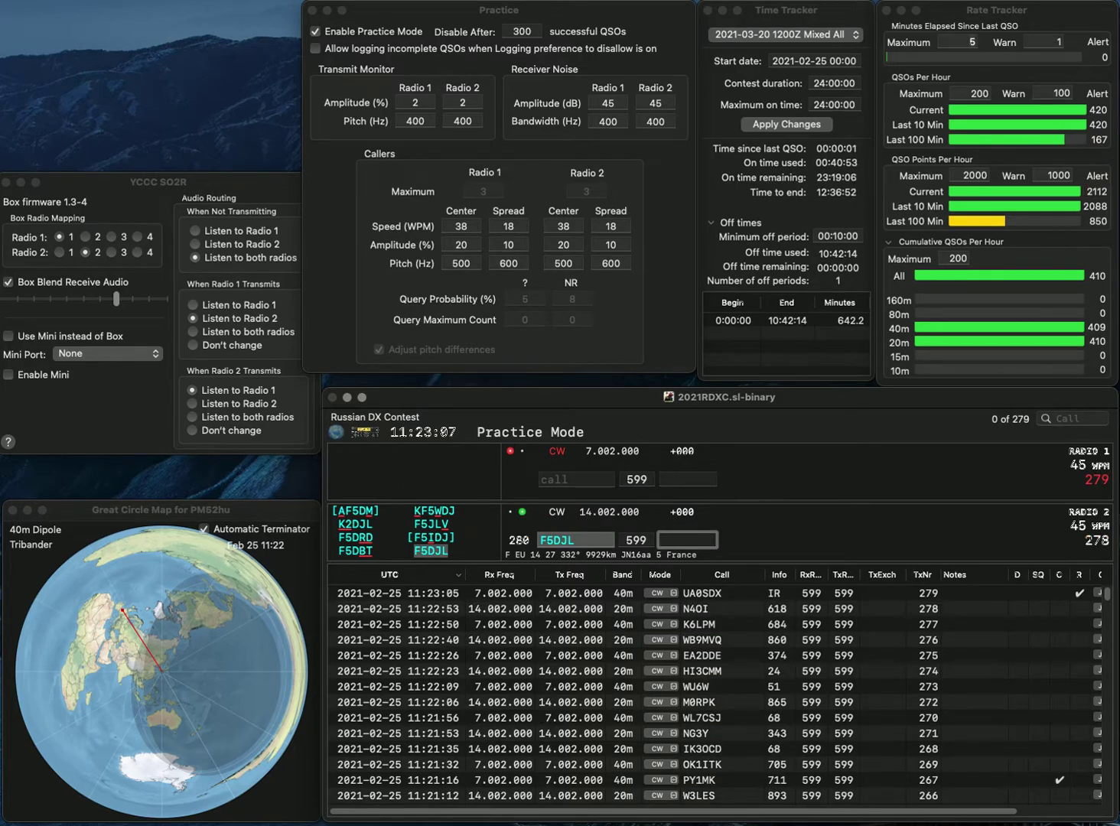
{"action": "type", "text": "346"}
{"action": "key", "text": "Return"}
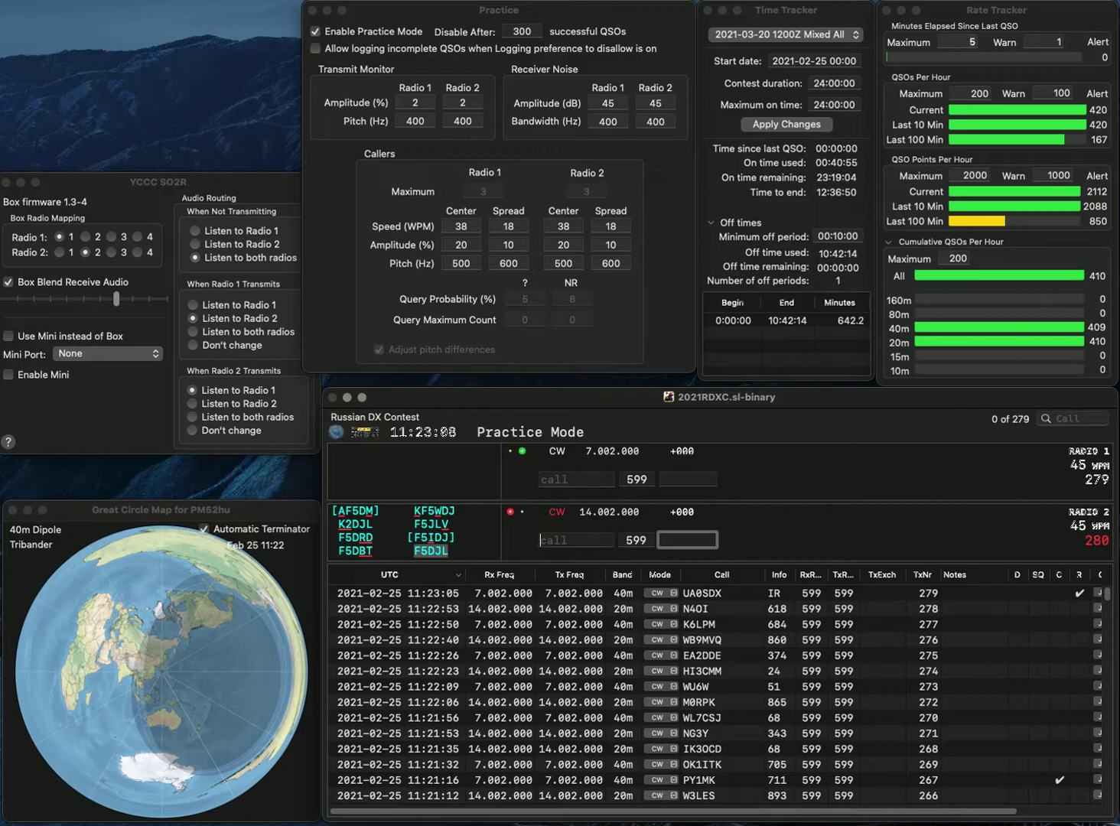
Step: Enter R6DI on Radio 1, correct the call to RT6DI and answer with the contest exchange
{"action": "type", "text": "R6DI"}
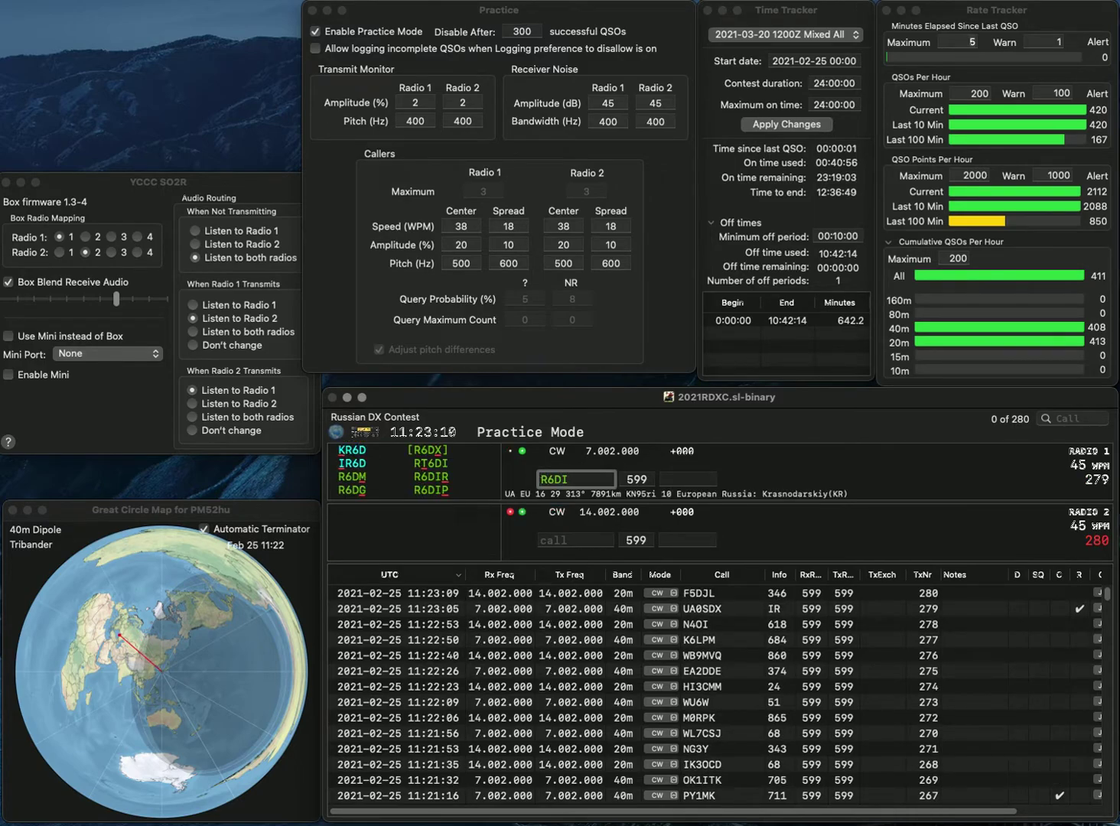
{"action": "key", "text": "Left"}
{"action": "key", "text": "Left"}
{"action": "key", "text": "Left"}
{"action": "type", "text": "T"}
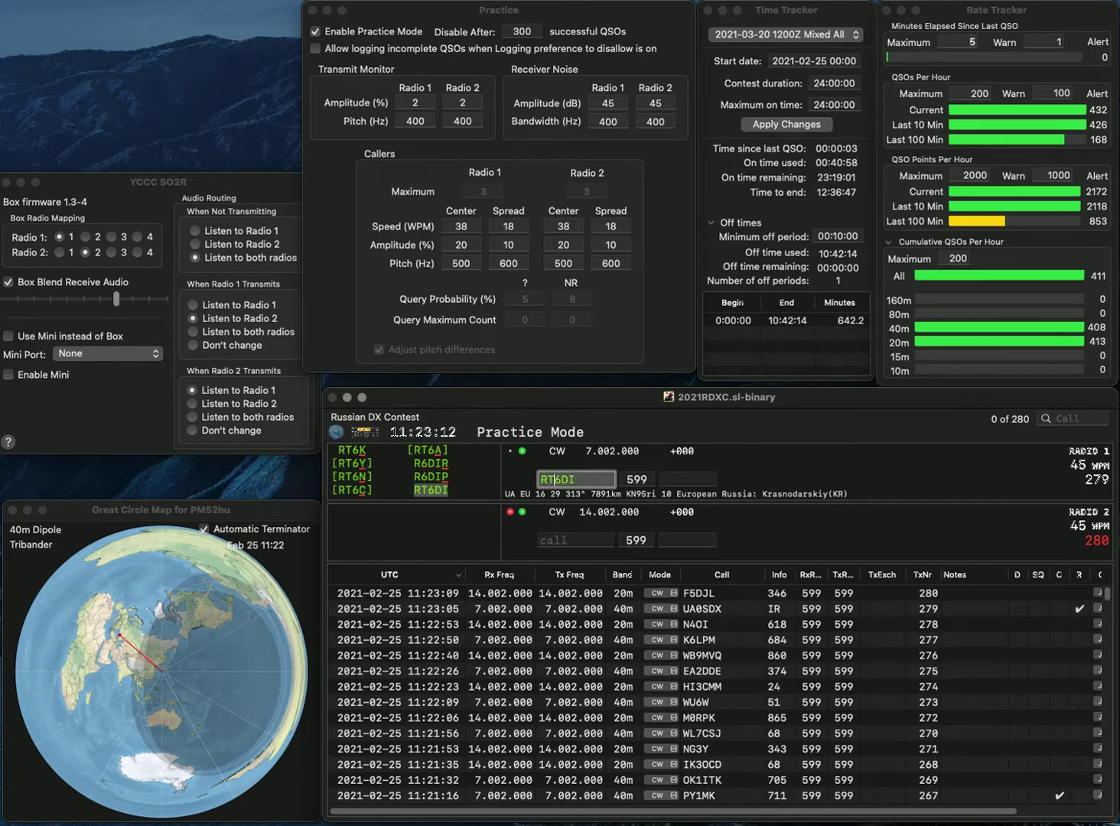
{"action": "key", "text": "Return"}
Step: Enter UA3QF on Radio 2, correct the call to VA3QF and answer with the contest exchange
{"action": "type", "text": "UA"}
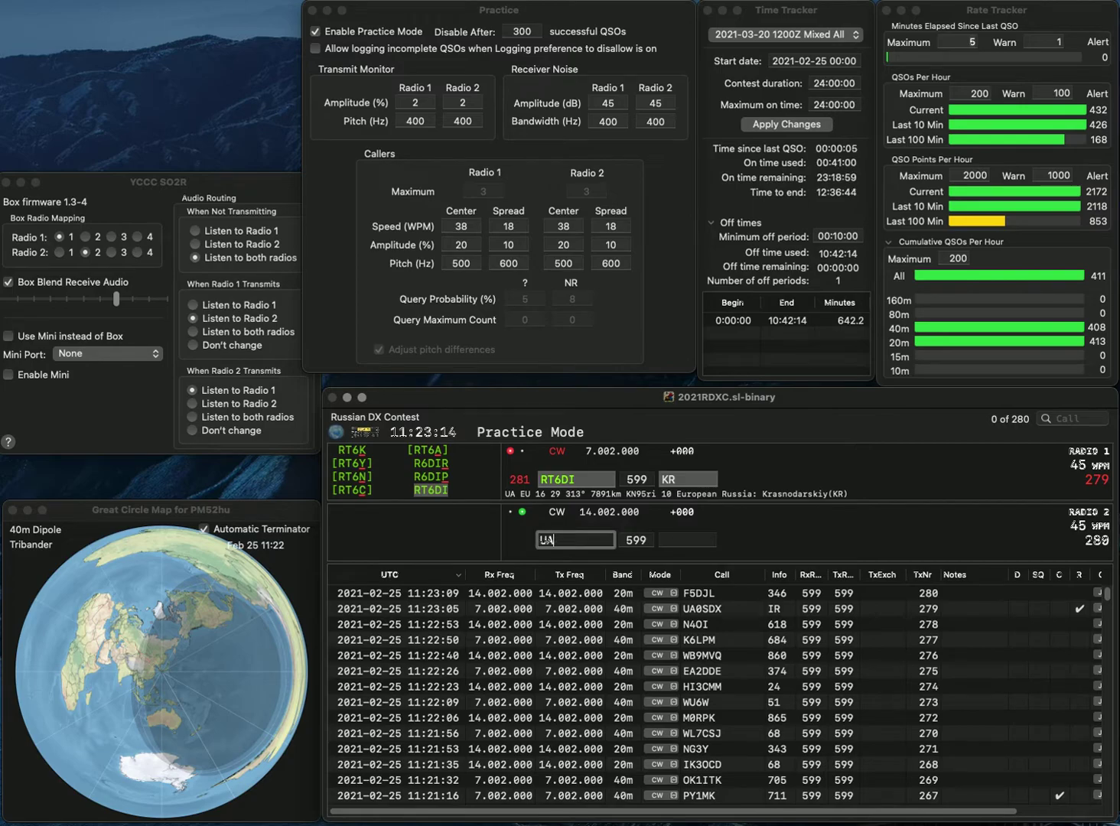
{"action": "type", "text": "3QF"}
{"action": "key", "text": "Right"}
{"action": "key", "text": "Right"}
{"action": "key", "text": "BackSpace"}
{"action": "key", "text": "BackSpace"}
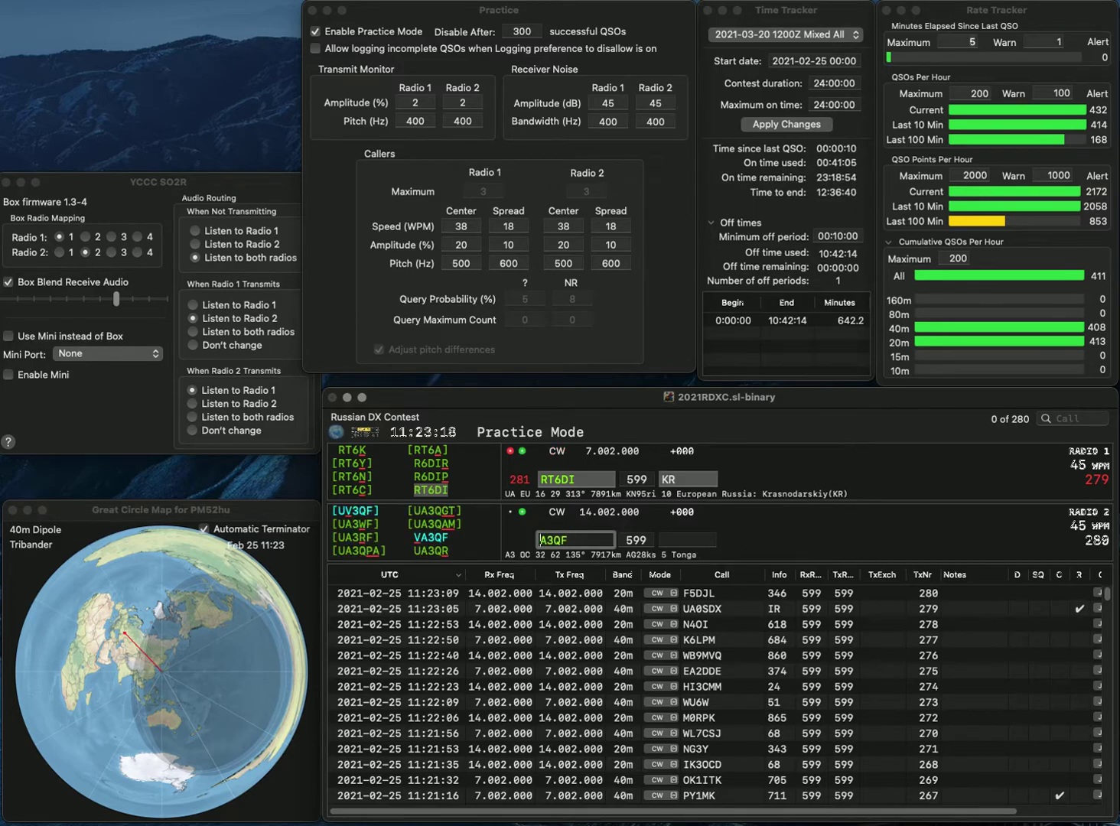
{"action": "type", "text": "VA"}
{"action": "key", "text": "Return"}
{"action": "key", "text": "Tab"}
{"action": "key", "text": "Tab"}
{"action": "key", "text": "Tab"}
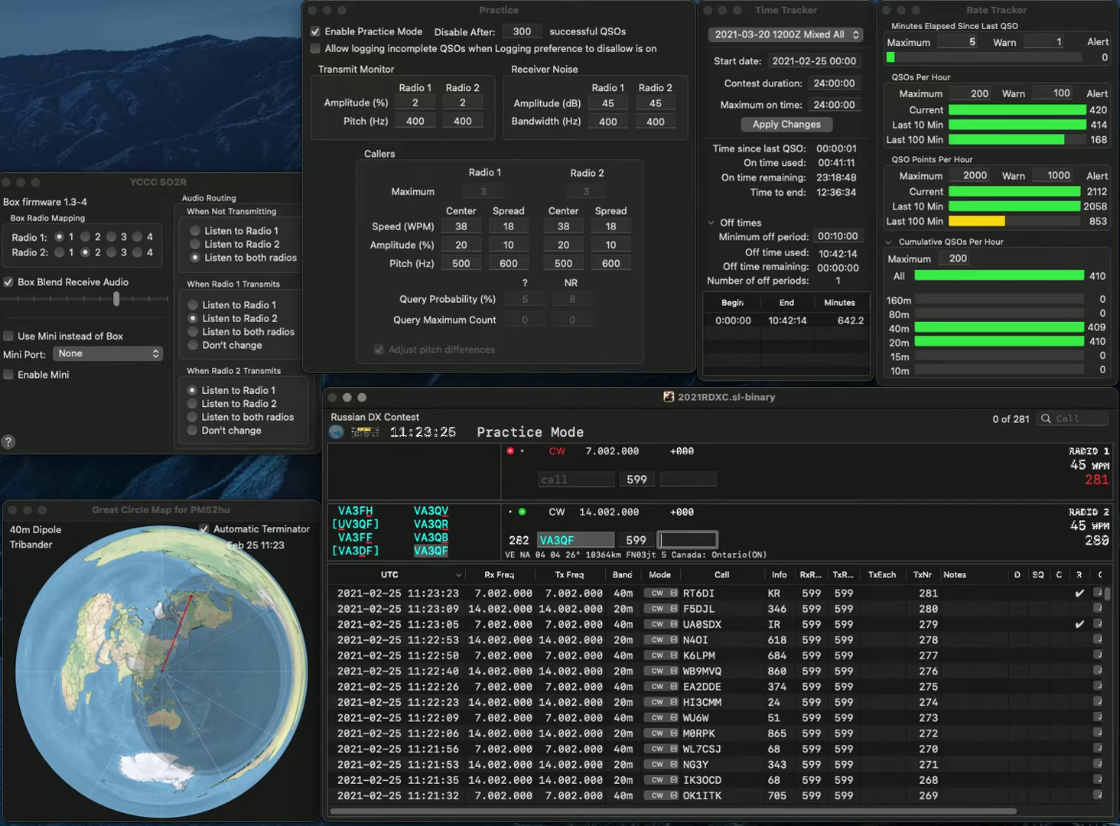
{"action": "type", "text": "768"}
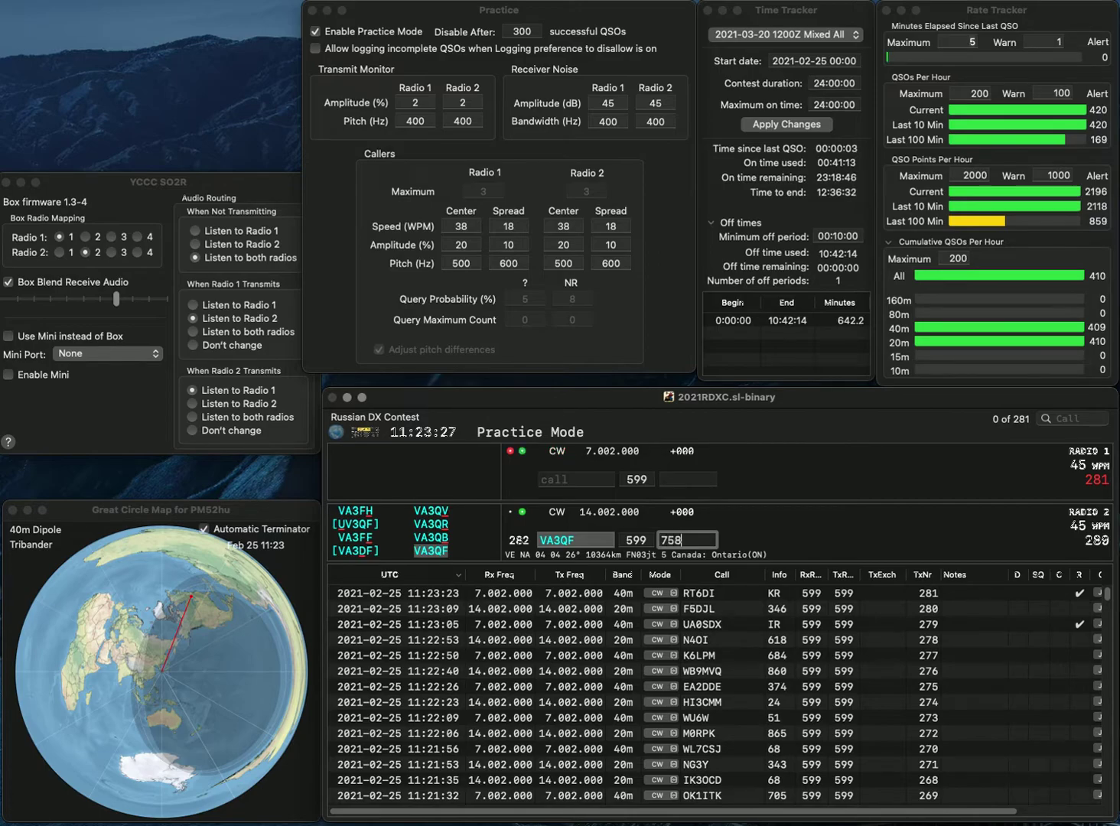
{"action": "key", "text": "Return"}
{"action": "type", "text": "9Z"}
{"action": "key", "text": "Return"}
{"action": "type", "text": "IK"}
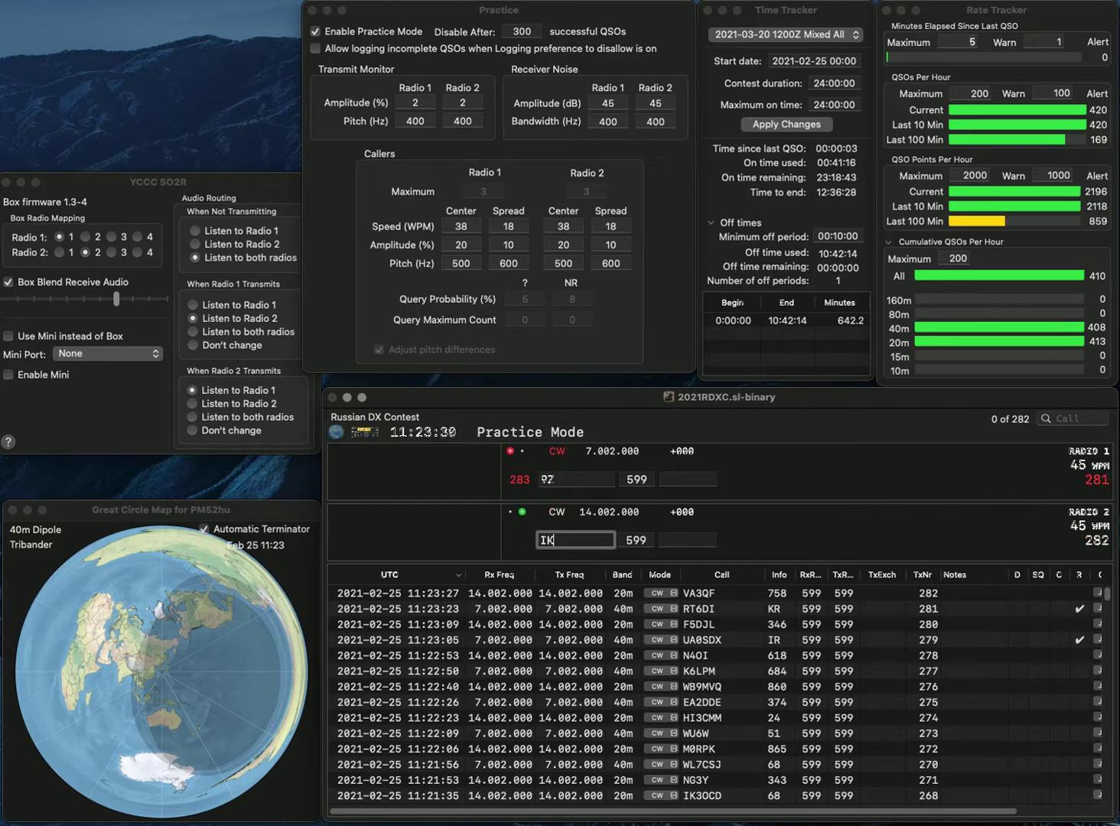
{"action": "type", "text": "3XPP"}
{"action": "key", "text": "Return"}
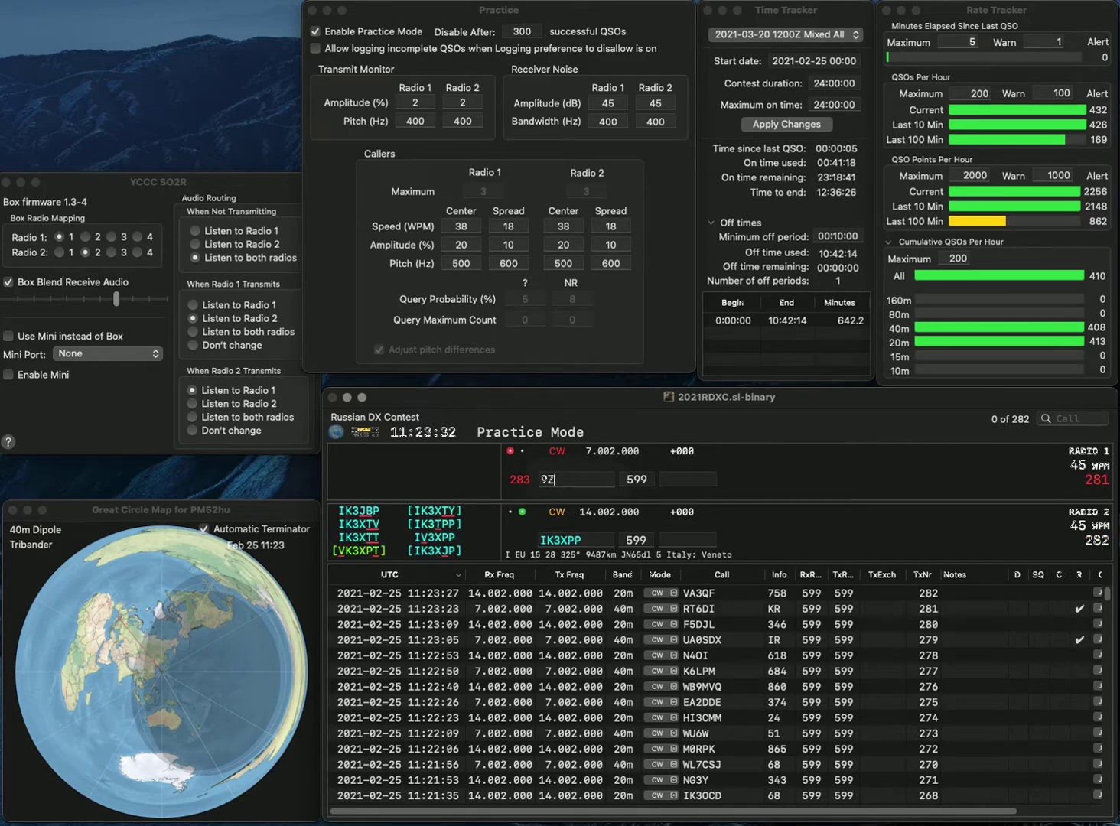
{"action": "type", "text": "OL"}
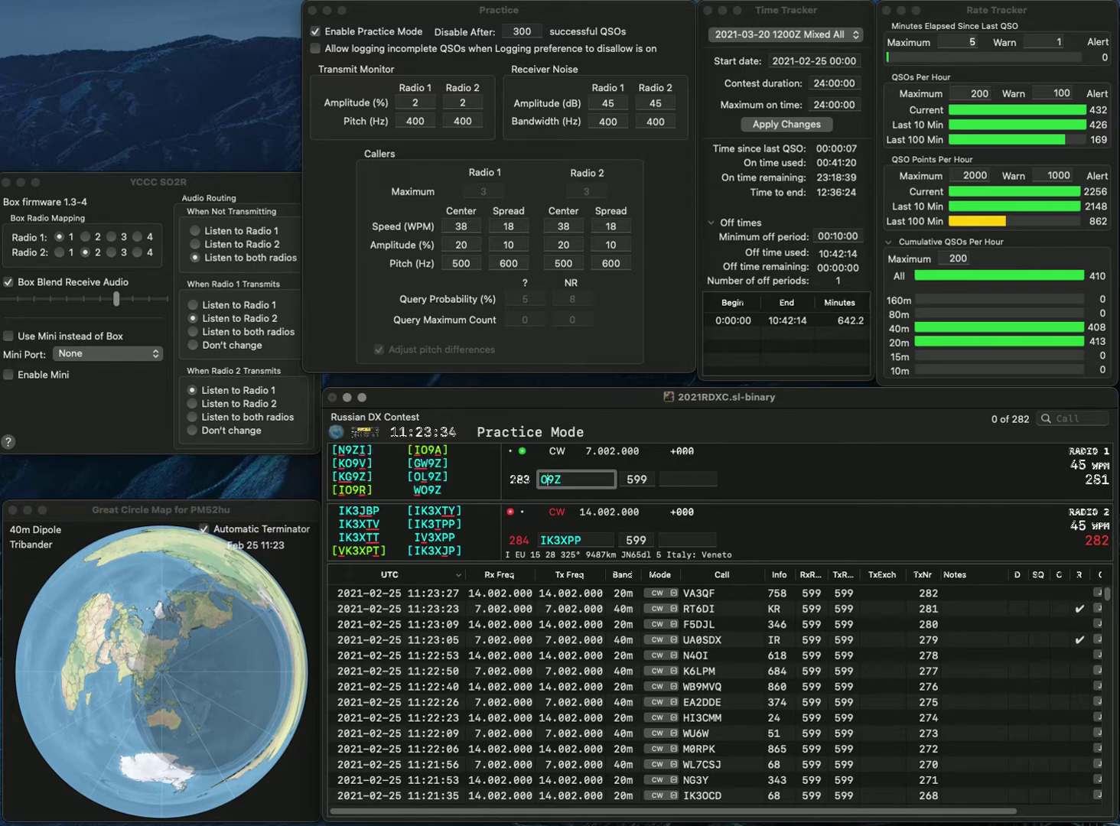
{"action": "key", "text": "Return"}
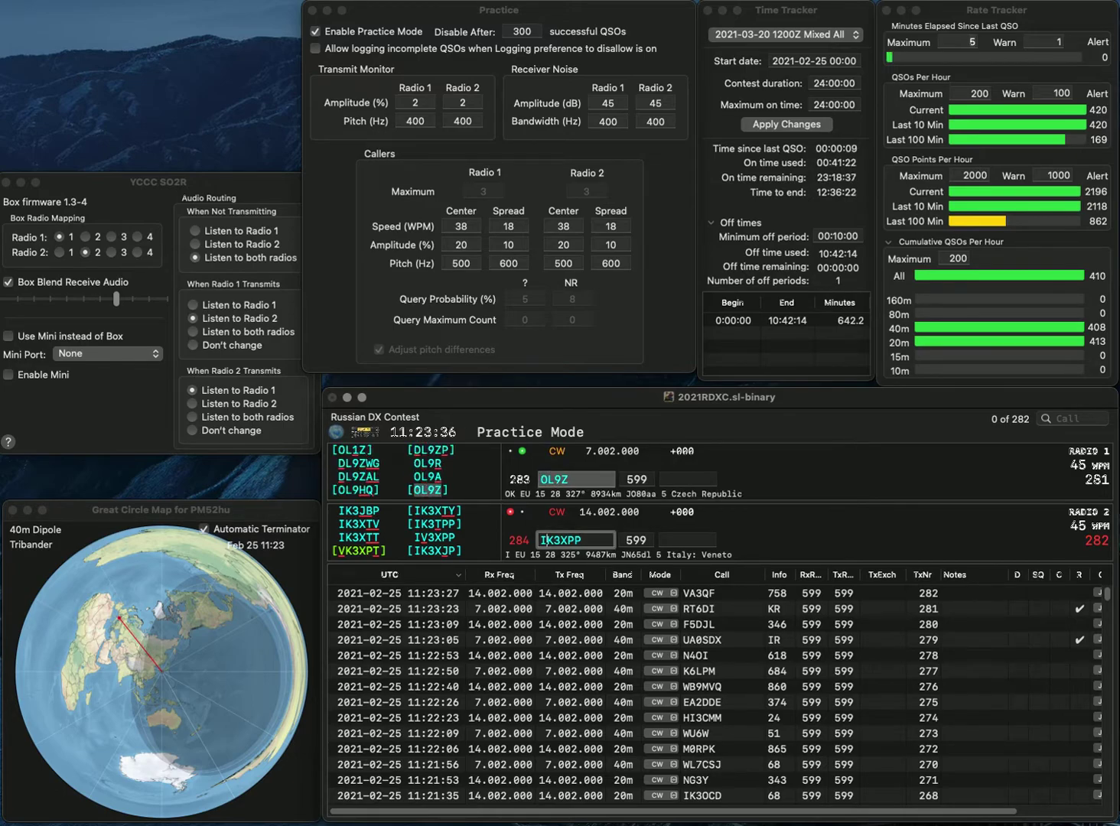
{"action": "key", "text": "Right"}
{"action": "key", "text": "Right"}
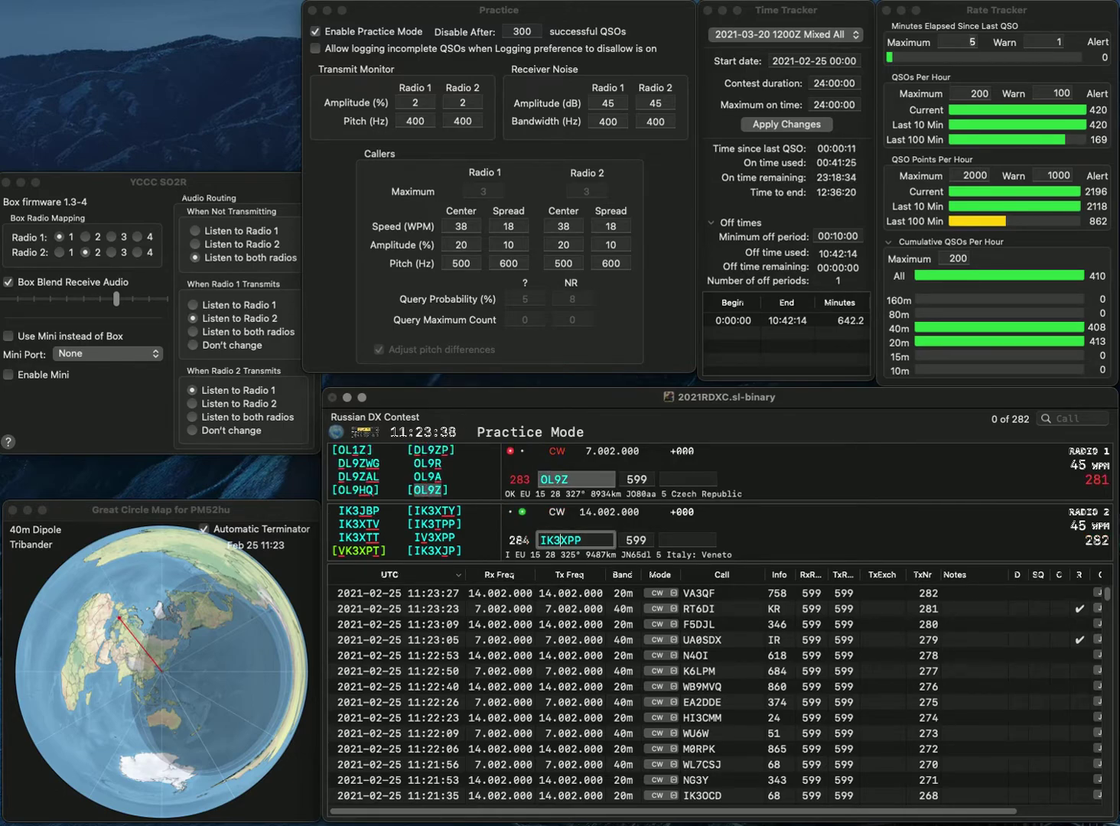
{"action": "key", "text": "BackSpace"}
{"action": "type", "text": "V"}
{"action": "key", "text": "Return"}
{"action": "key", "text": "space"}
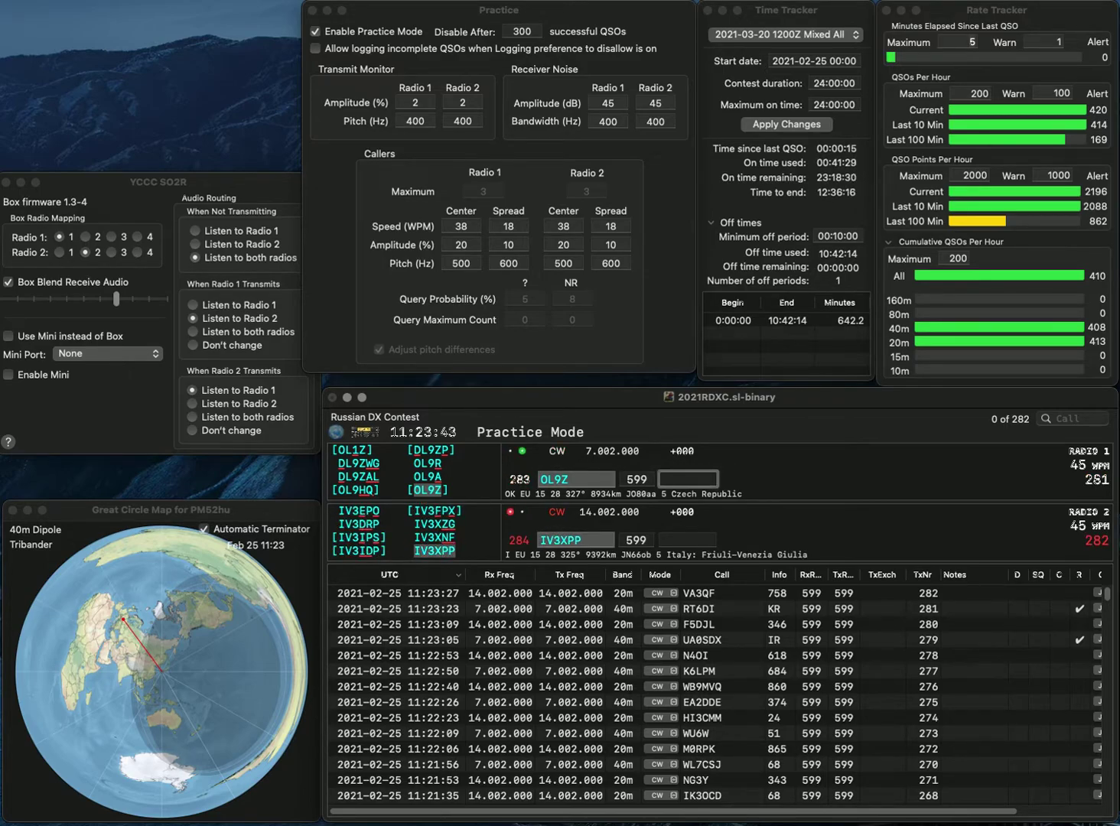
{"action": "type", "text": "23"}
{"action": "key", "text": "Return"}
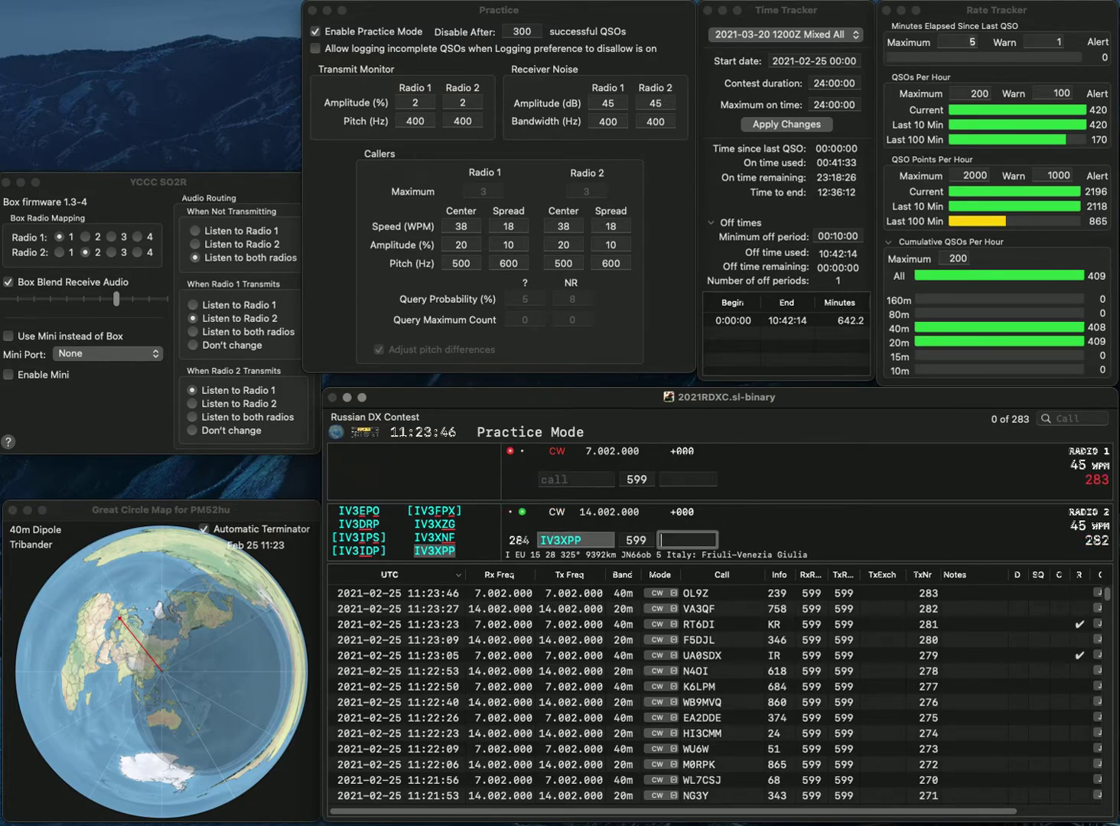
{"action": "type", "text": "23"}
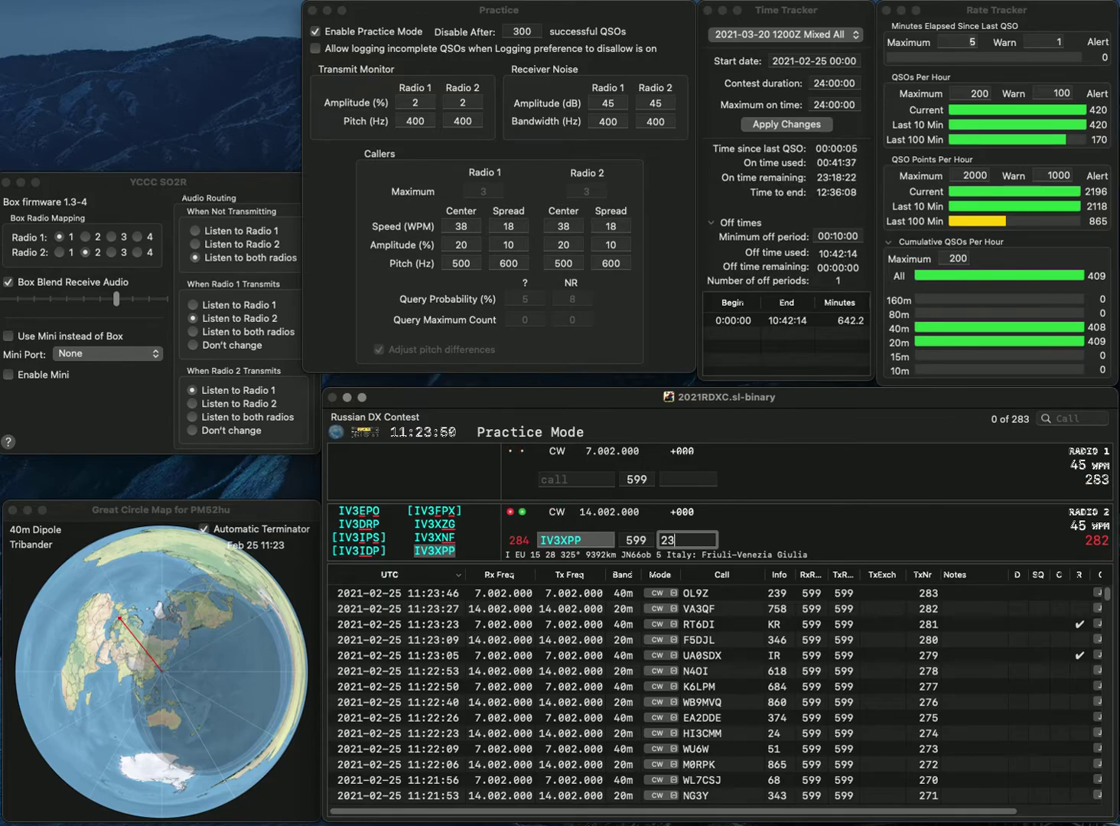
{"action": "type", "text": "3"}
{"action": "key", "text": "Return"}
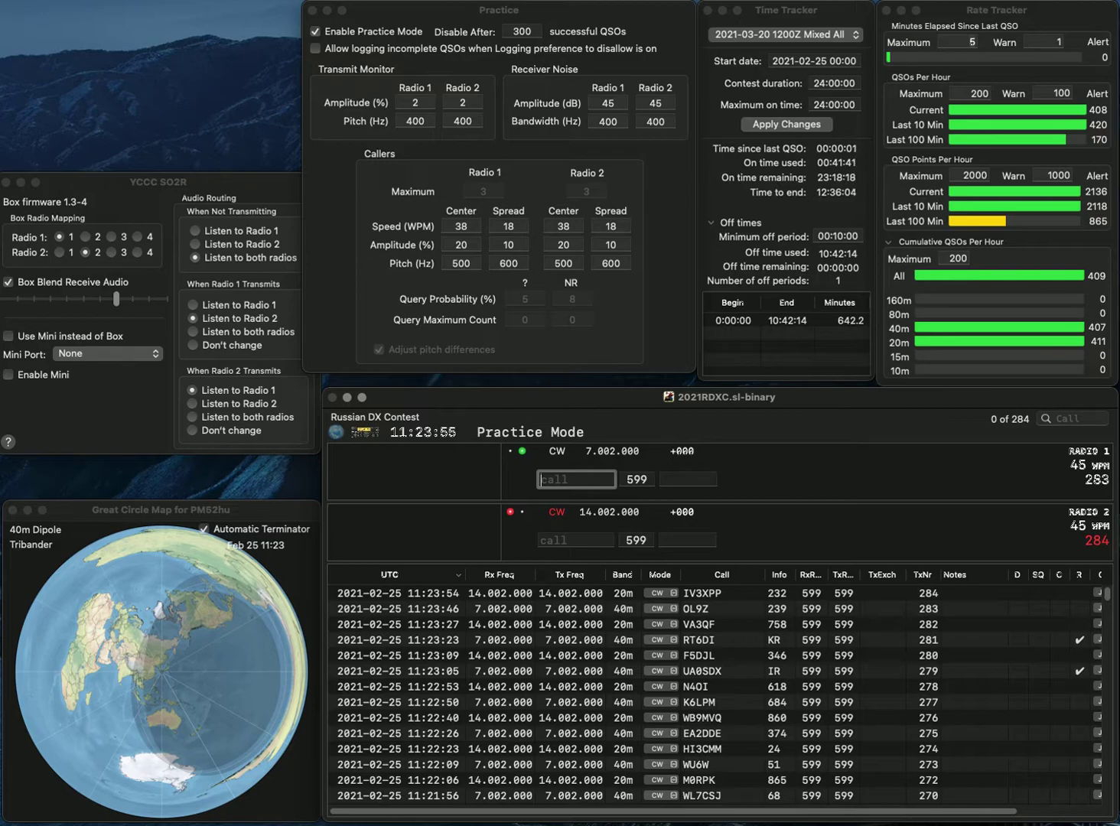
Step: Answer OM5ZW on Radio 1 and KI6IOC on Radio 2 with the contest exchange
{"action": "type", "text": "OM5Z"}
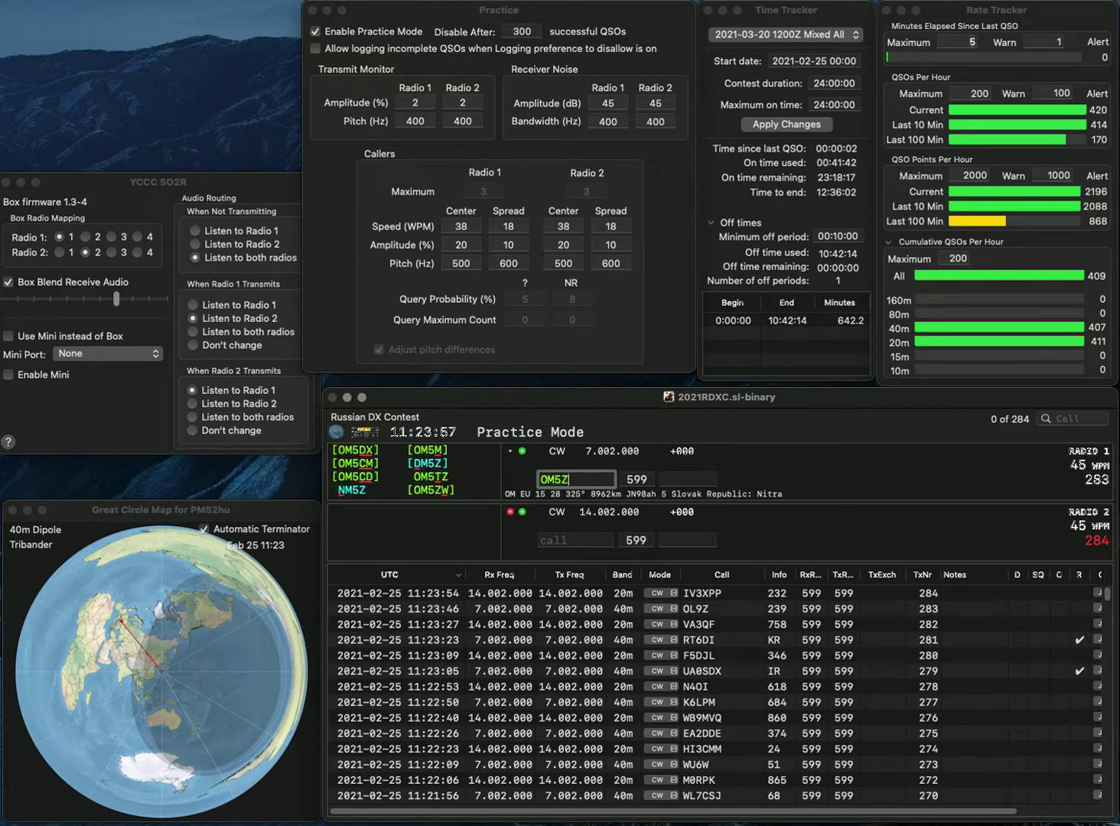
{"action": "type", "text": "WKI6IOC"}
{"action": "key", "text": "Return"}
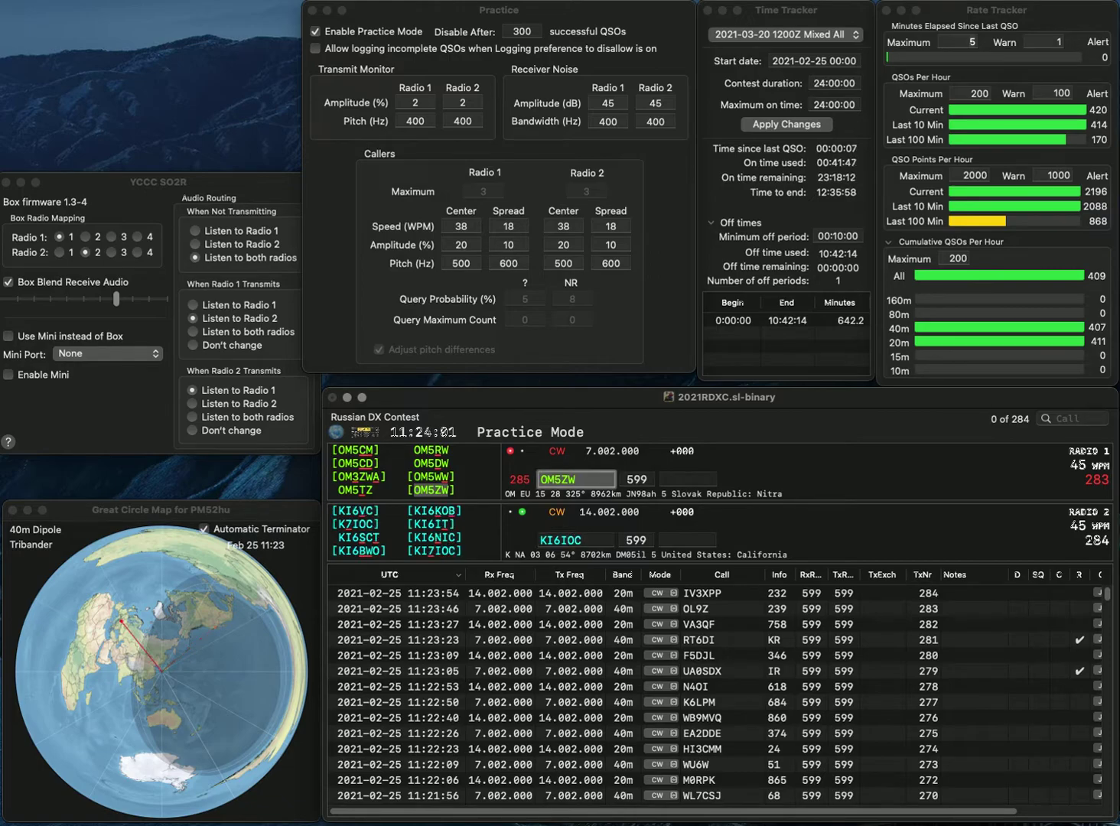
Step: Log OM5ZW with exchange 551 on Radio 1
{"action": "type", "text": "5"}
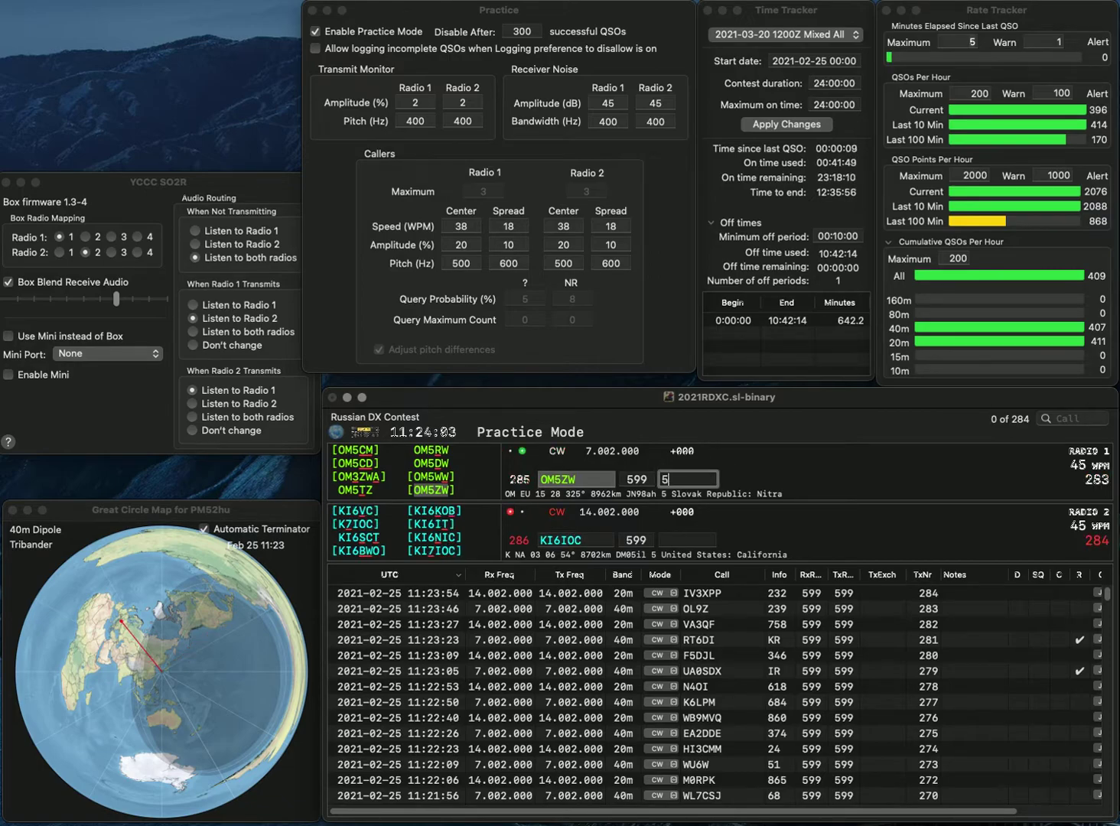
{"action": "type", "text": "5"}
{"action": "key", "text": "Return"}
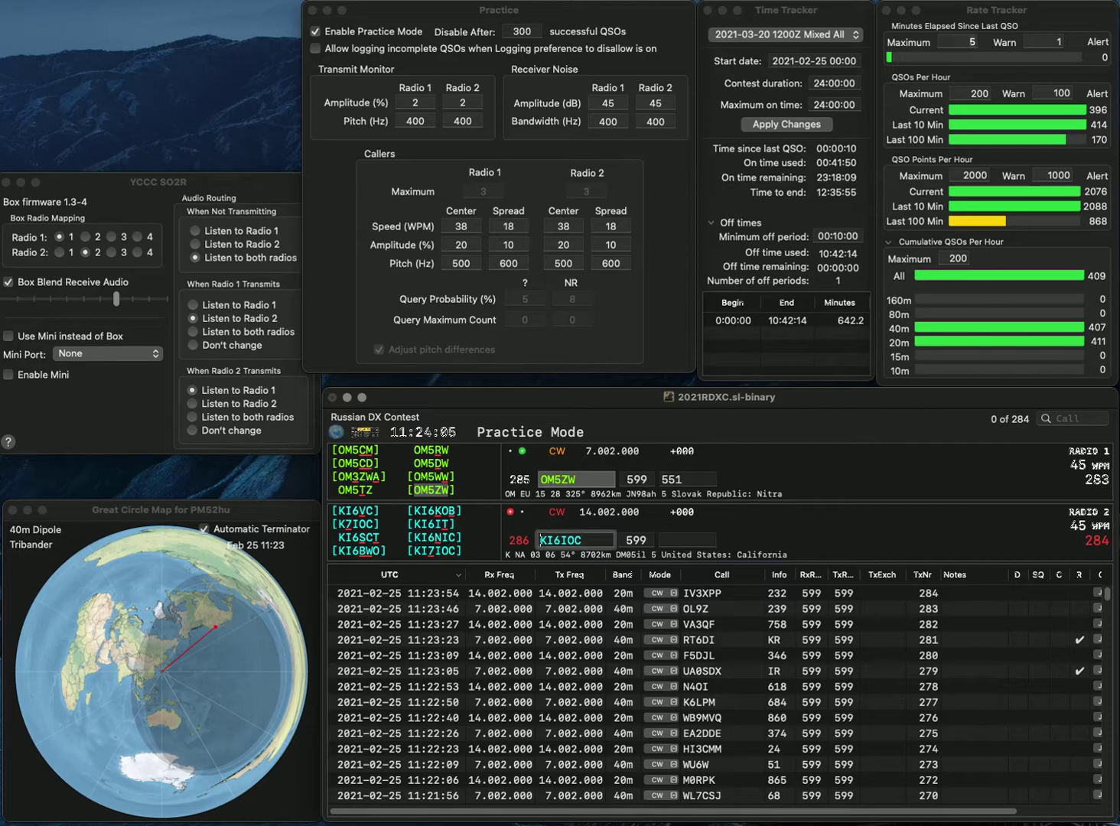
Step: Correct the Radio 2 call to KI7IOC and send the reply again
{"action": "key", "text": "Right"}
{"action": "key", "text": "Right"}
{"action": "key", "text": "BackSpace"}
{"action": "type", "text": "7"}
{"action": "key", "text": "Return"}
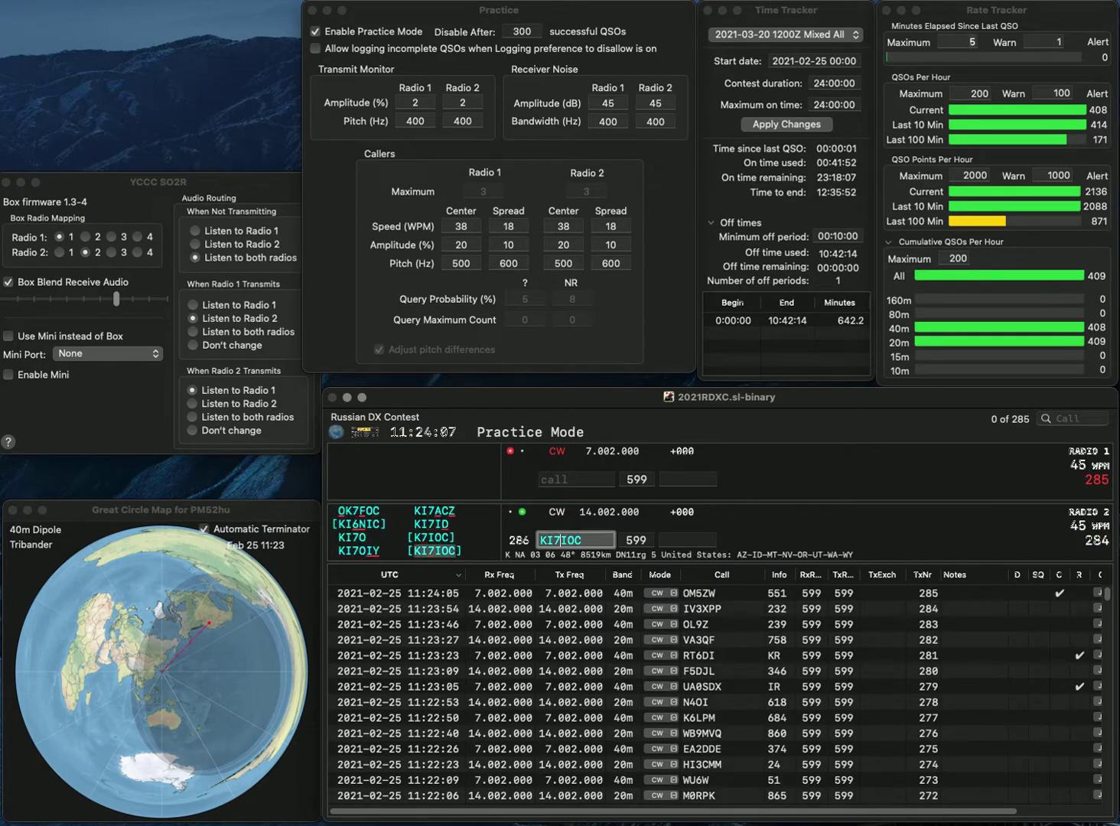
{"action": "type", "text": "K"}
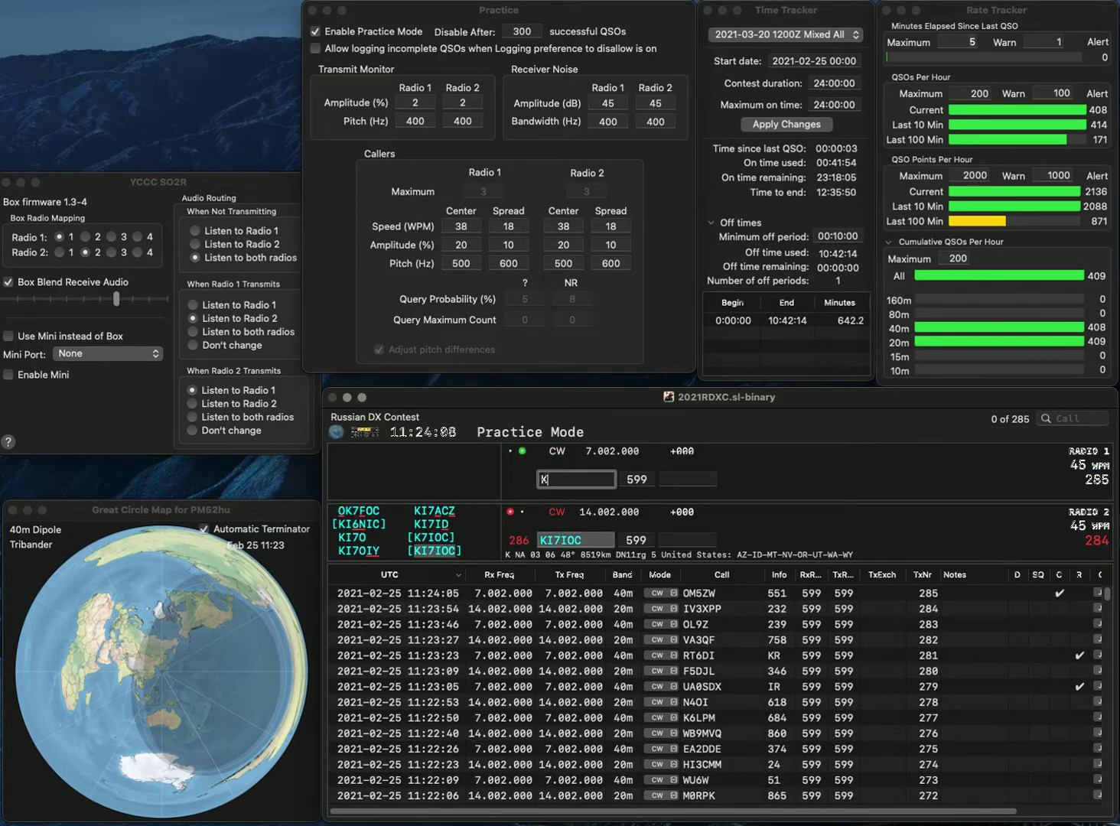
{"action": "type", "text": "D8ZYD"}
{"action": "key", "text": "Return"}
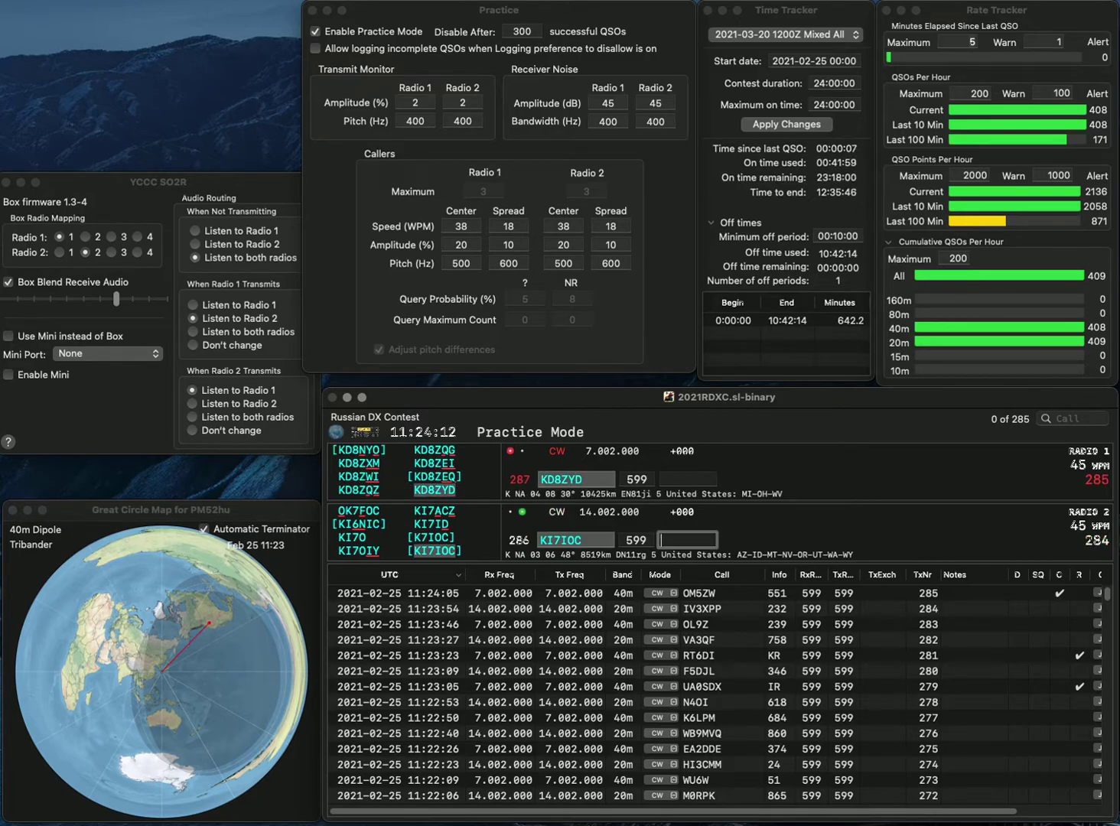
Step: Log KI7IOC with exchange 125 on Radio 2 and KD8ZYD with exchange 65 on Radio 1
{"action": "type", "text": "125"}
{"action": "key", "text": "Return"}
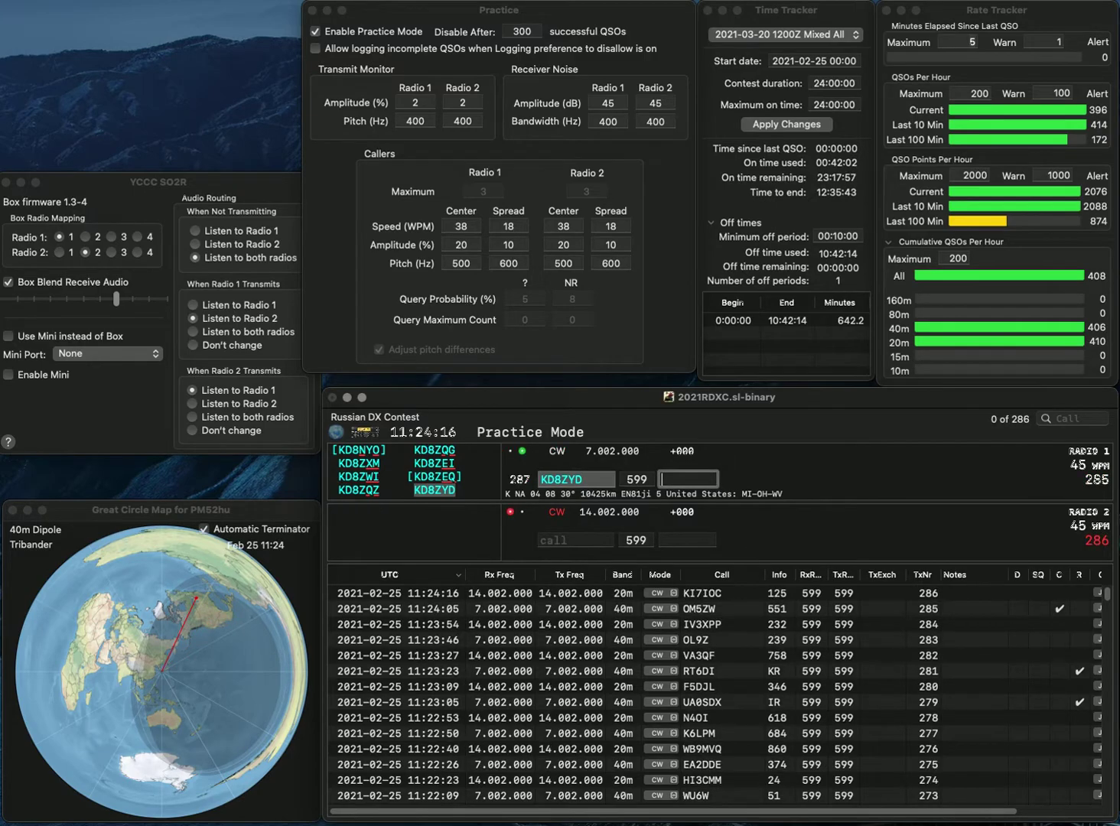
{"action": "type", "text": "65"}
{"action": "key", "text": "Return"}
{"action": "type", "text": "ZFW3"}
{"action": "key", "text": "Return"}
{"action": "type", "text": "K8YM"}
{"action": "key", "text": "Return"}
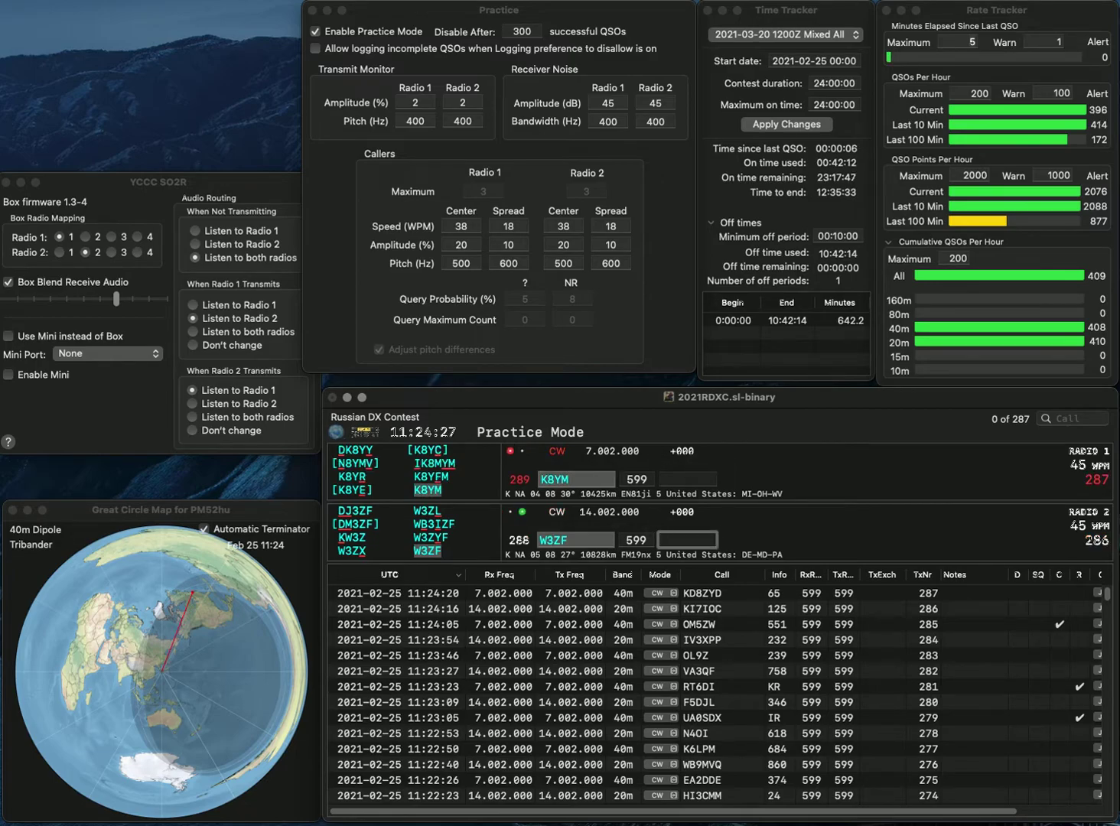
{"action": "type", "text": "595"}
{"action": "key", "text": "Return"}
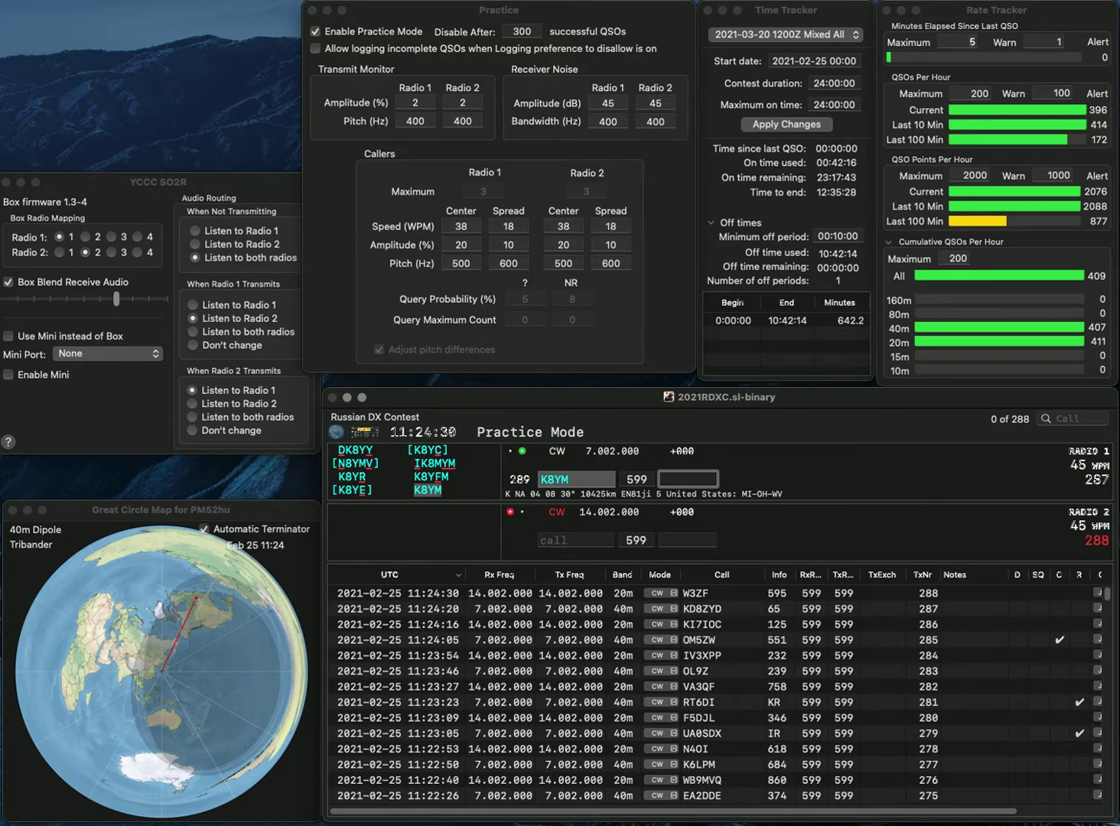
{"action": "type", "text": "825"}
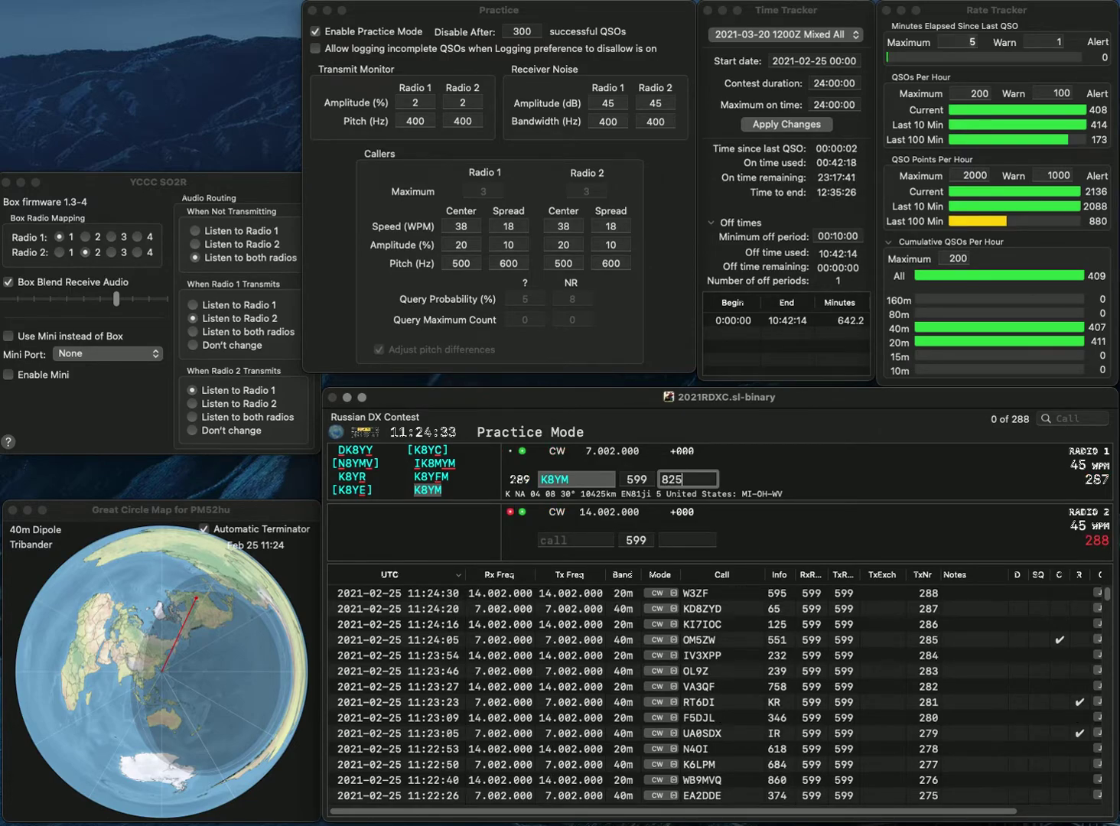
{"action": "key", "text": "Return"}
Step: Enter UN8IDX on Radio 2, correct the call to UN7IDX and answer with the contest exchange
{"action": "type", "text": "UN8I"}
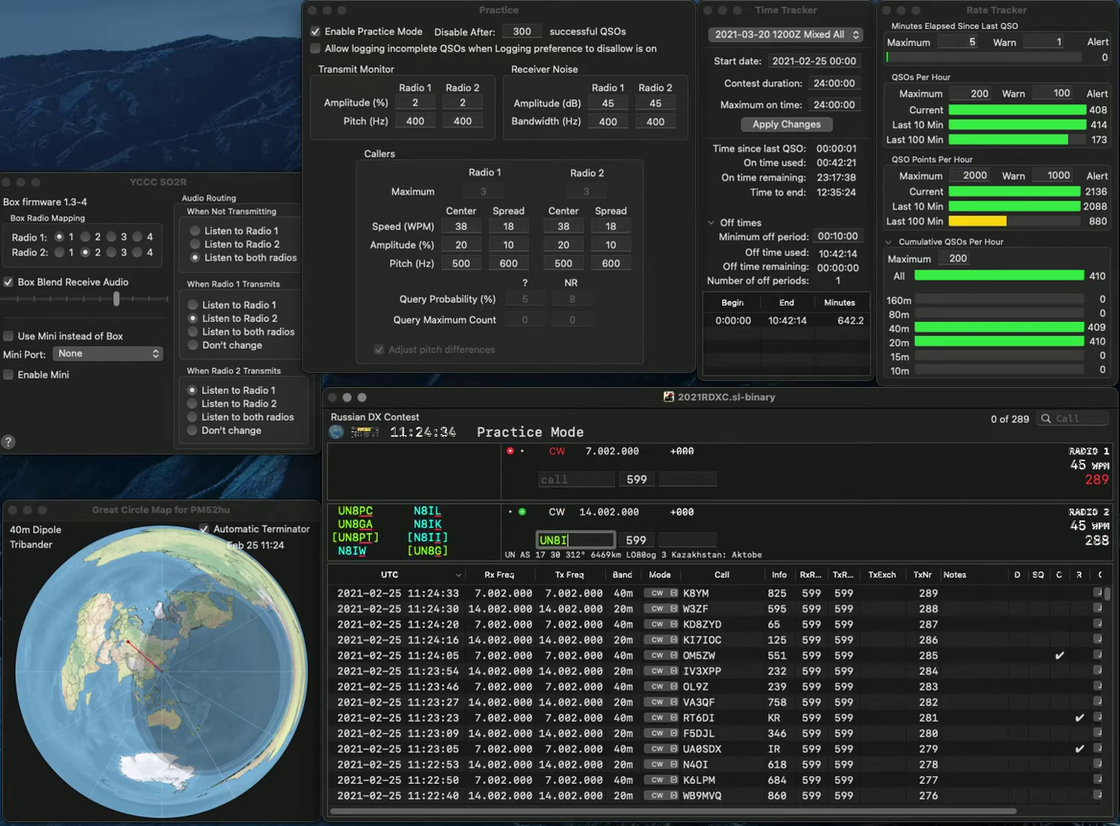
{"action": "type", "text": "DX"}
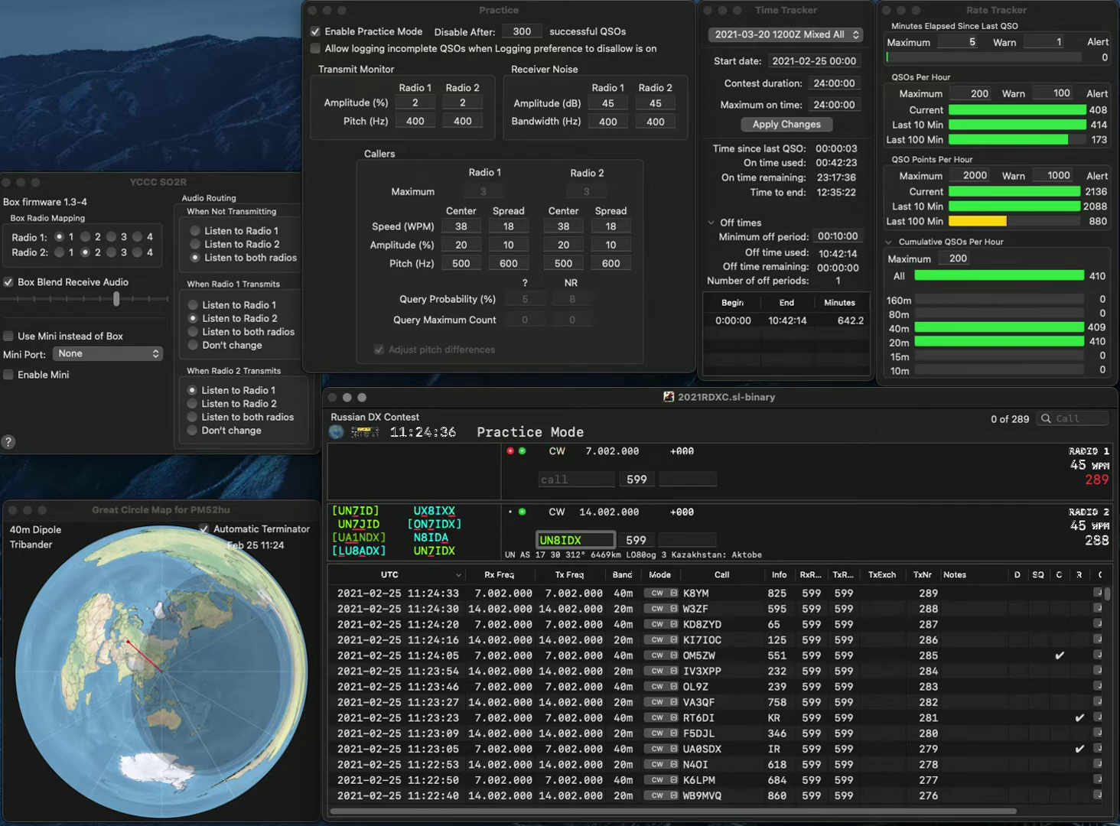
{"action": "key", "text": "Right"}
{"action": "key", "text": "Right"}
{"action": "key", "text": "Right"}
{"action": "key", "text": "BackSpace"}
{"action": "type", "text": "7"}
{"action": "key", "text": "Return"}
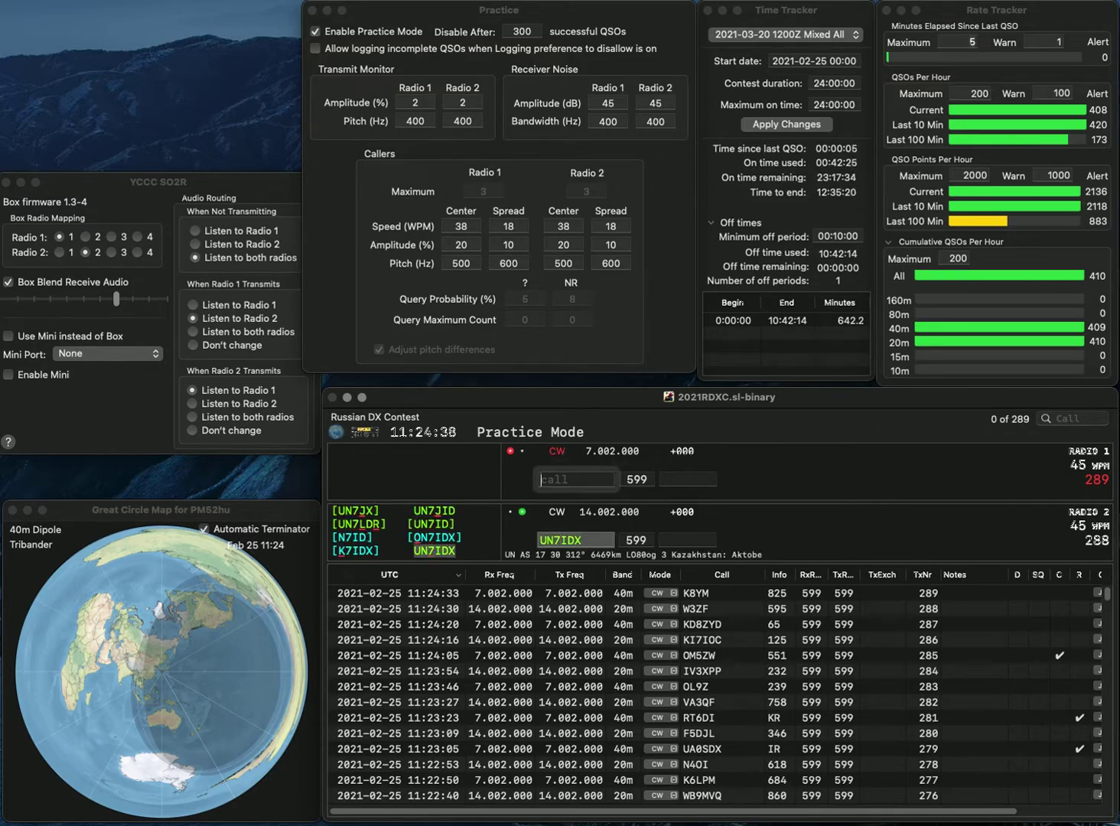
Step: Answer IK2RGT on Radio 1 with the contest exchange
{"action": "type", "text": "IK2RG"}
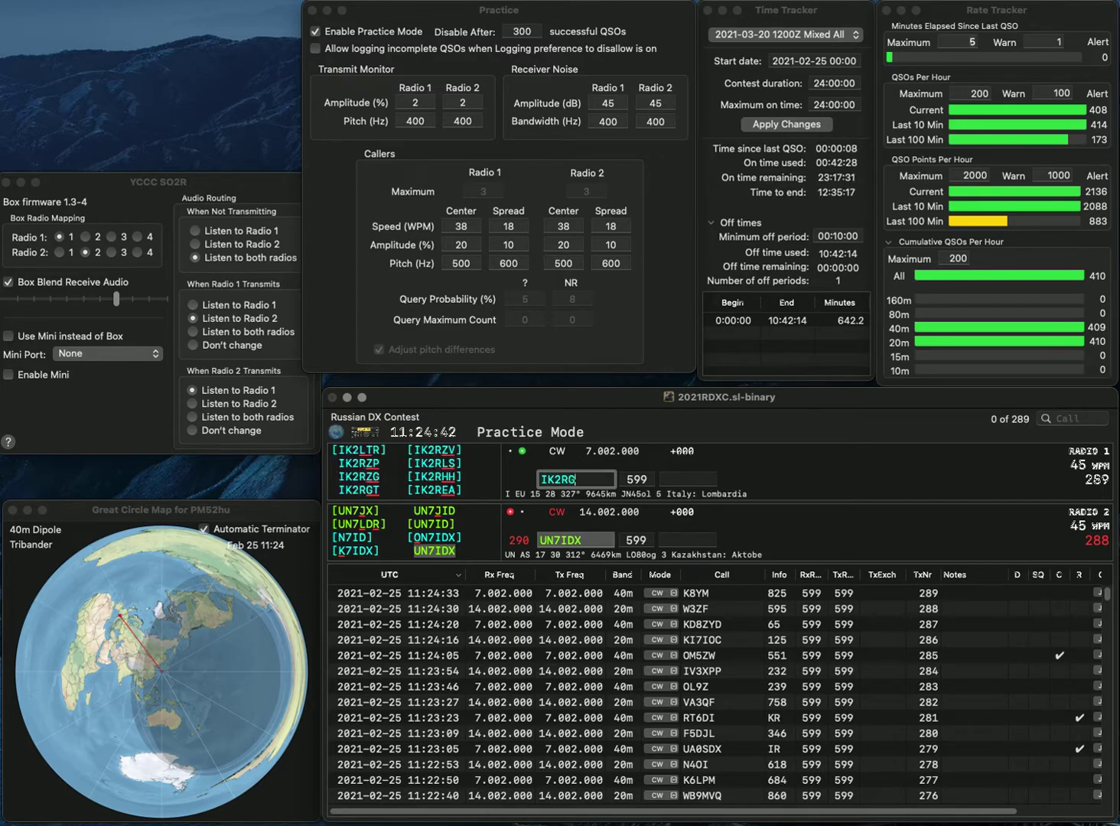
{"action": "type", "text": "T"}
{"action": "key", "text": "Return"}
{"action": "type", "text": "176"}
{"action": "key", "text": "Return"}
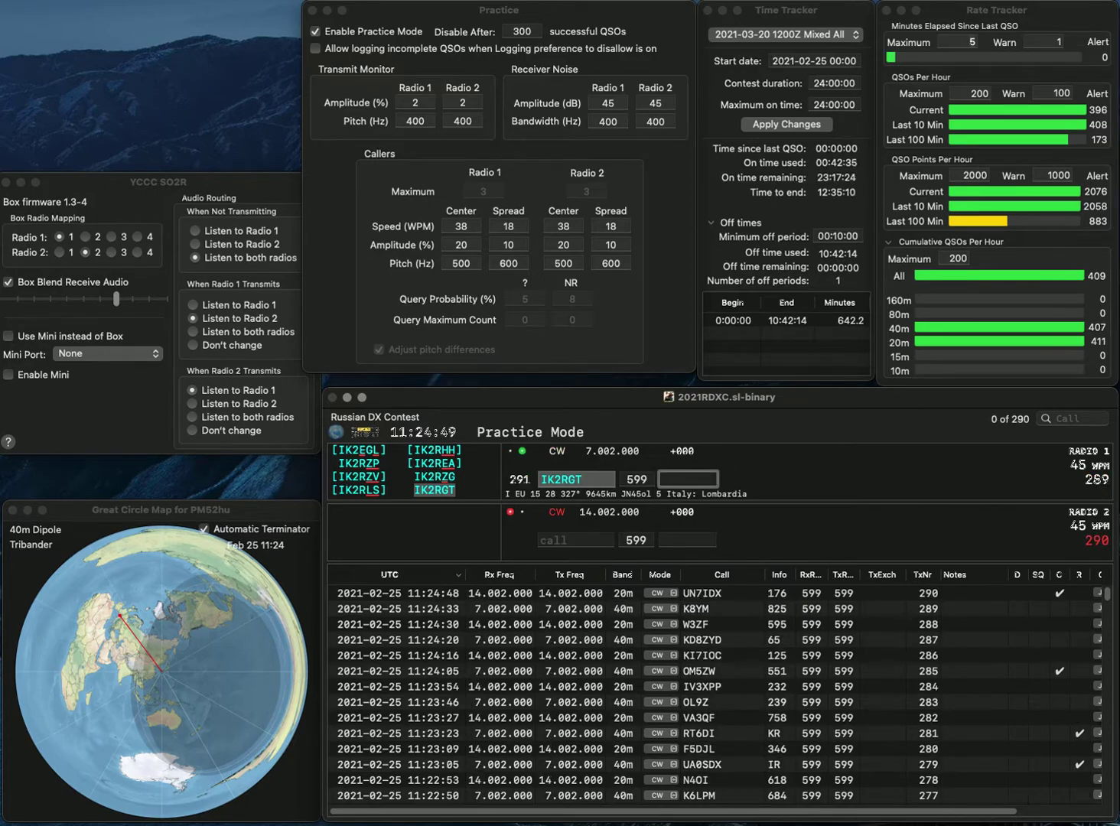
{"action": "type", "text": "348"}
{"action": "key", "text": "Return"}
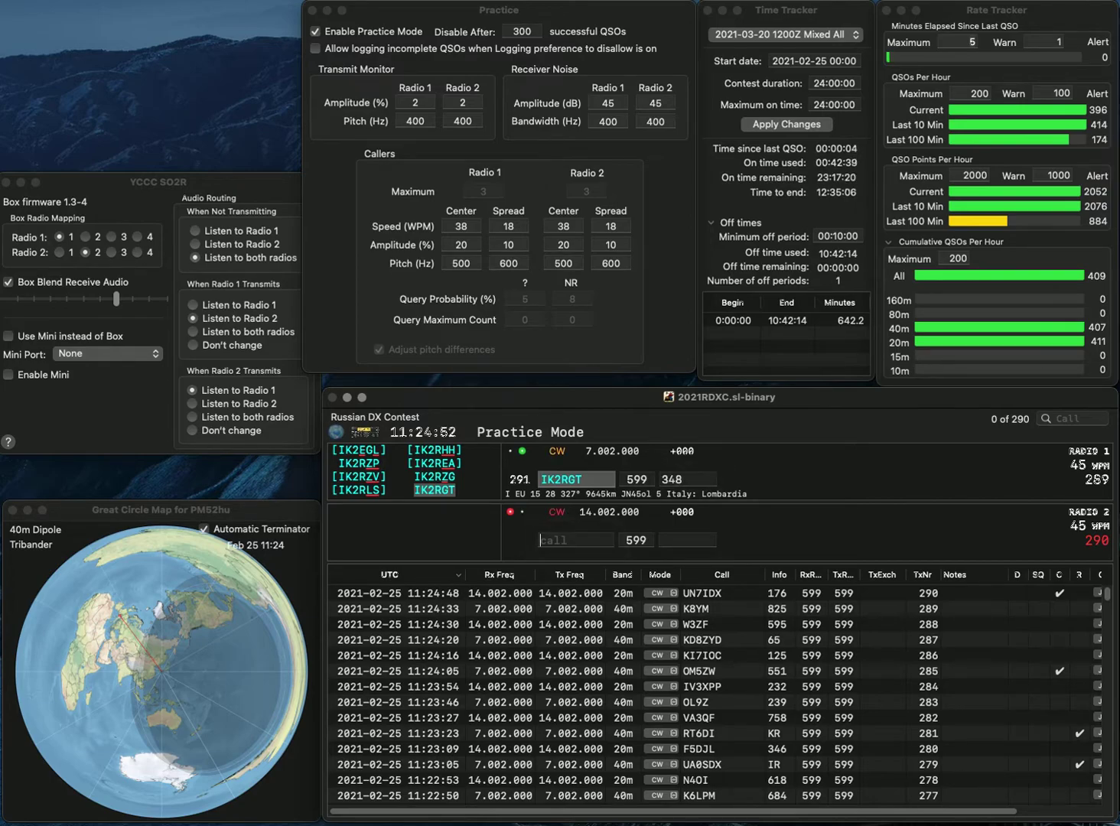
Step: Answer OH5NE on Radio 2 and OK1VPO on Radio 1 with the contest exchange
{"action": "type", "text": "OH5NE"}
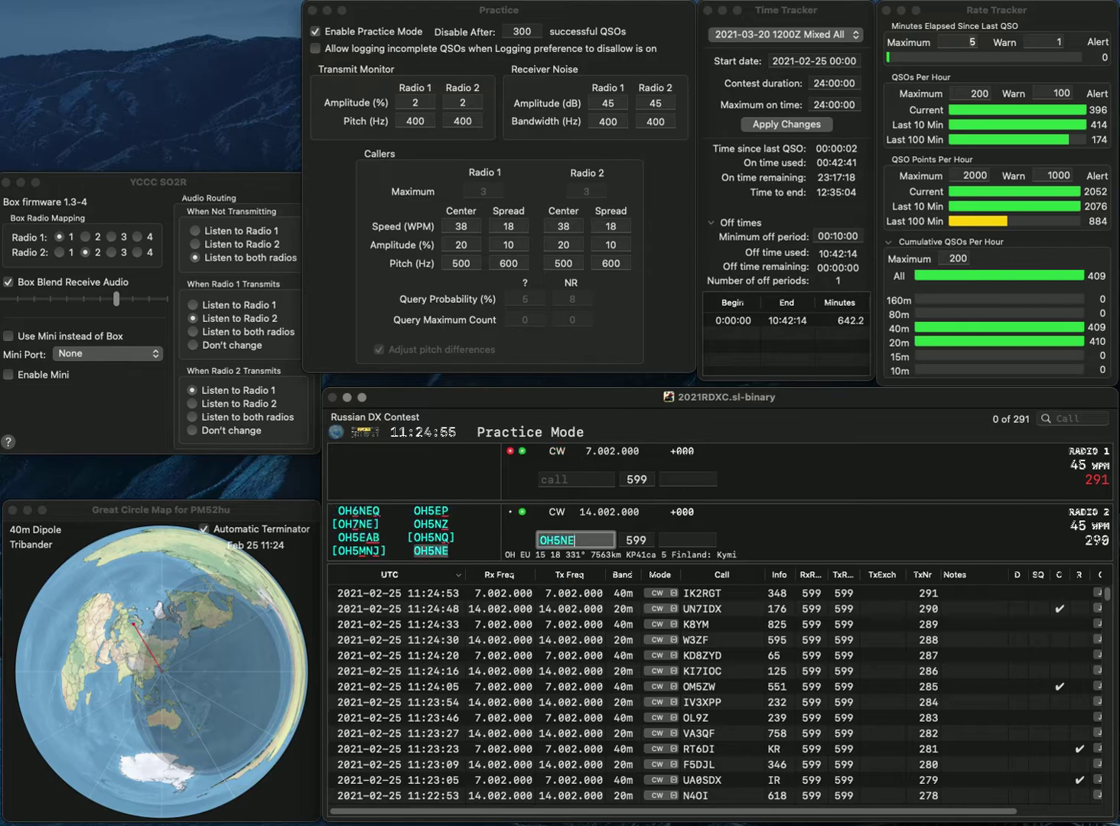
{"action": "key", "text": "Return"}
{"action": "type", "text": "OK1VPO"}
{"action": "key", "text": "Return"}
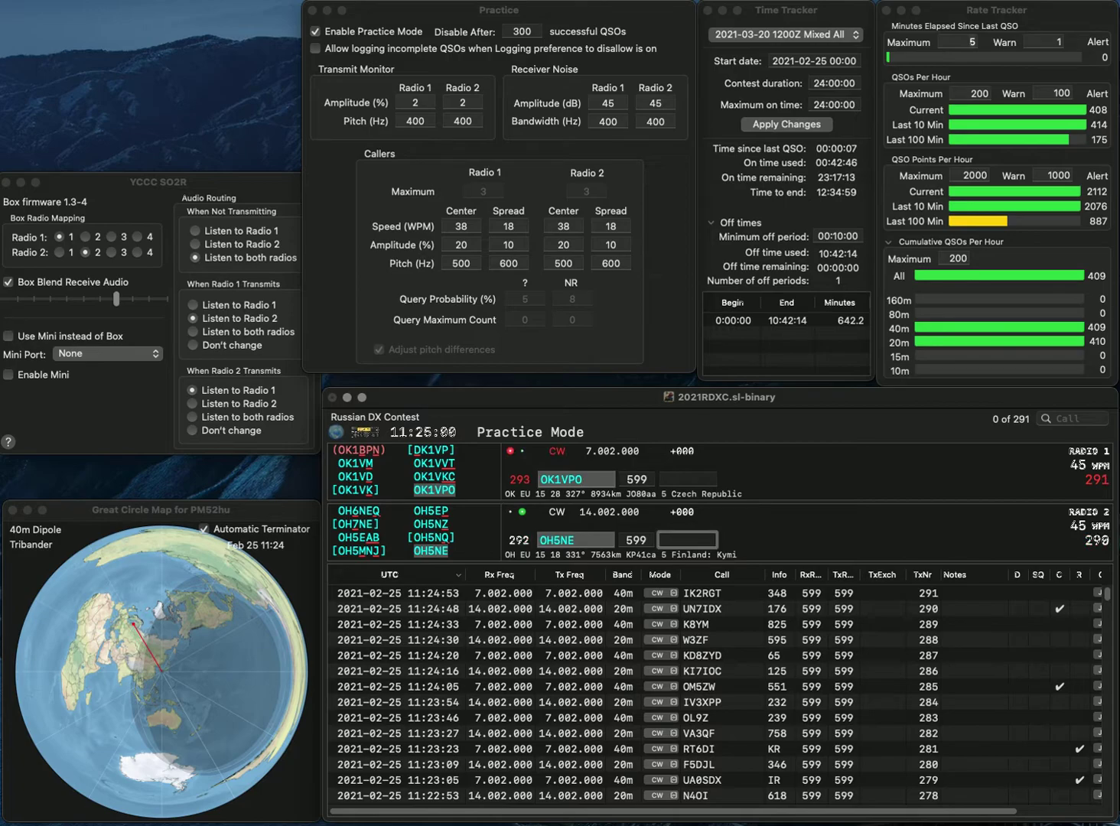
{"action": "type", "text": "451"}
{"action": "key", "text": "Return"}
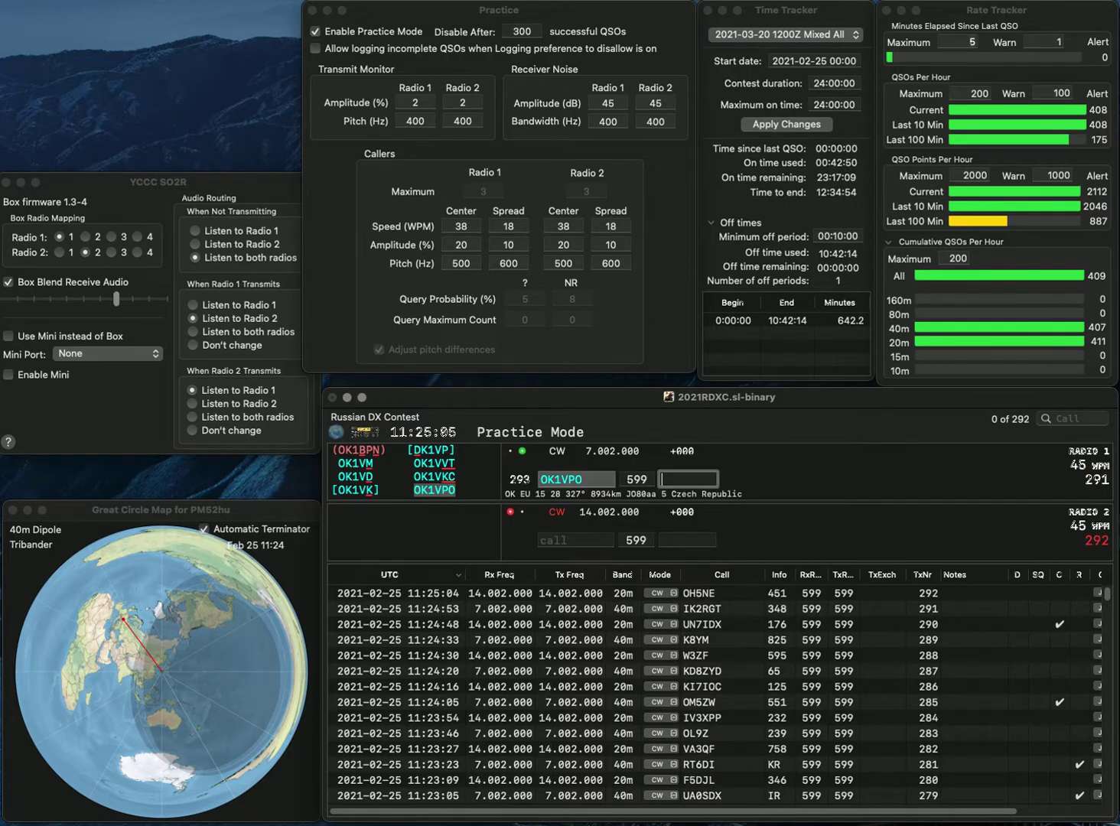
{"action": "type", "text": "913"}
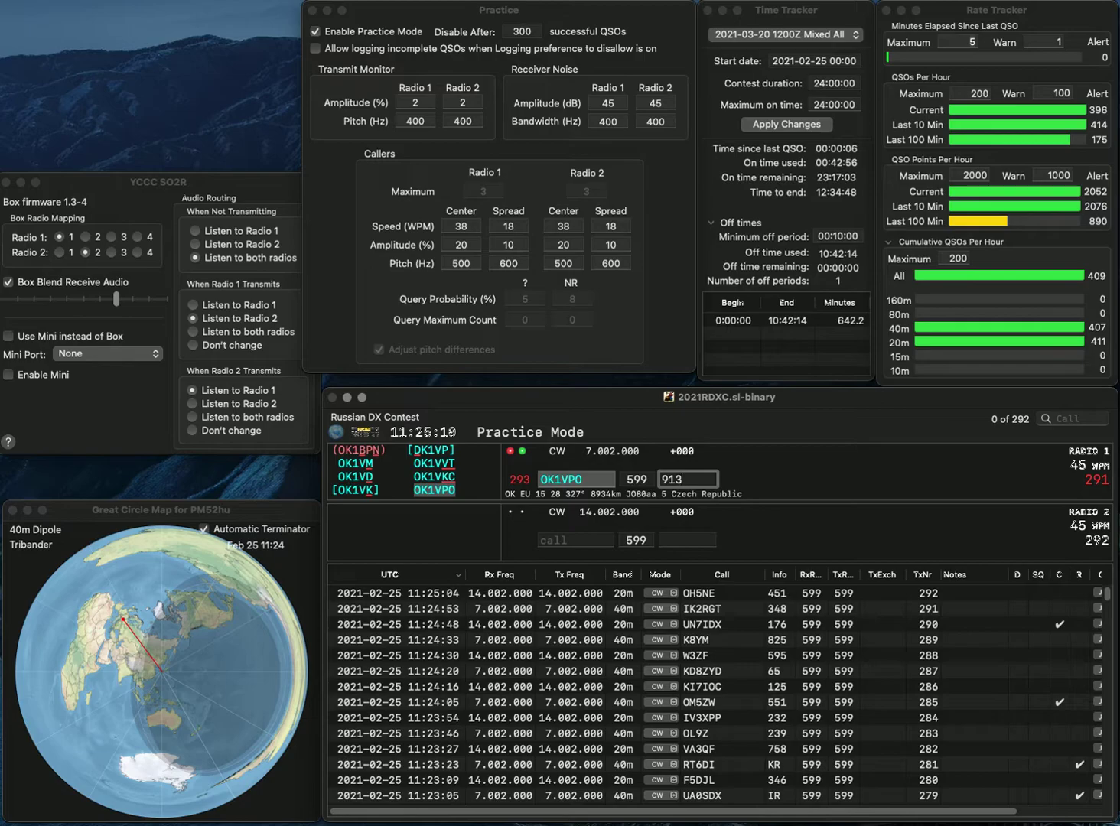
{"action": "key", "text": "Return"}
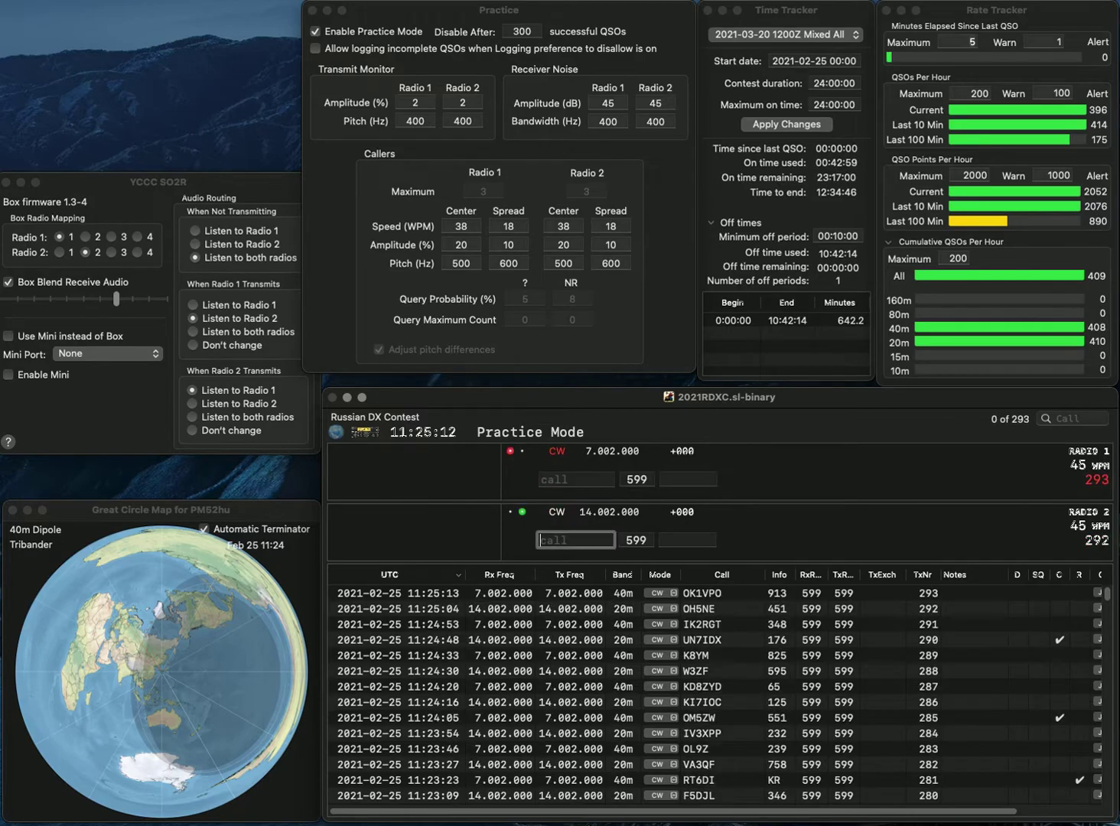
{"action": "type", "text": "W2IOC"}
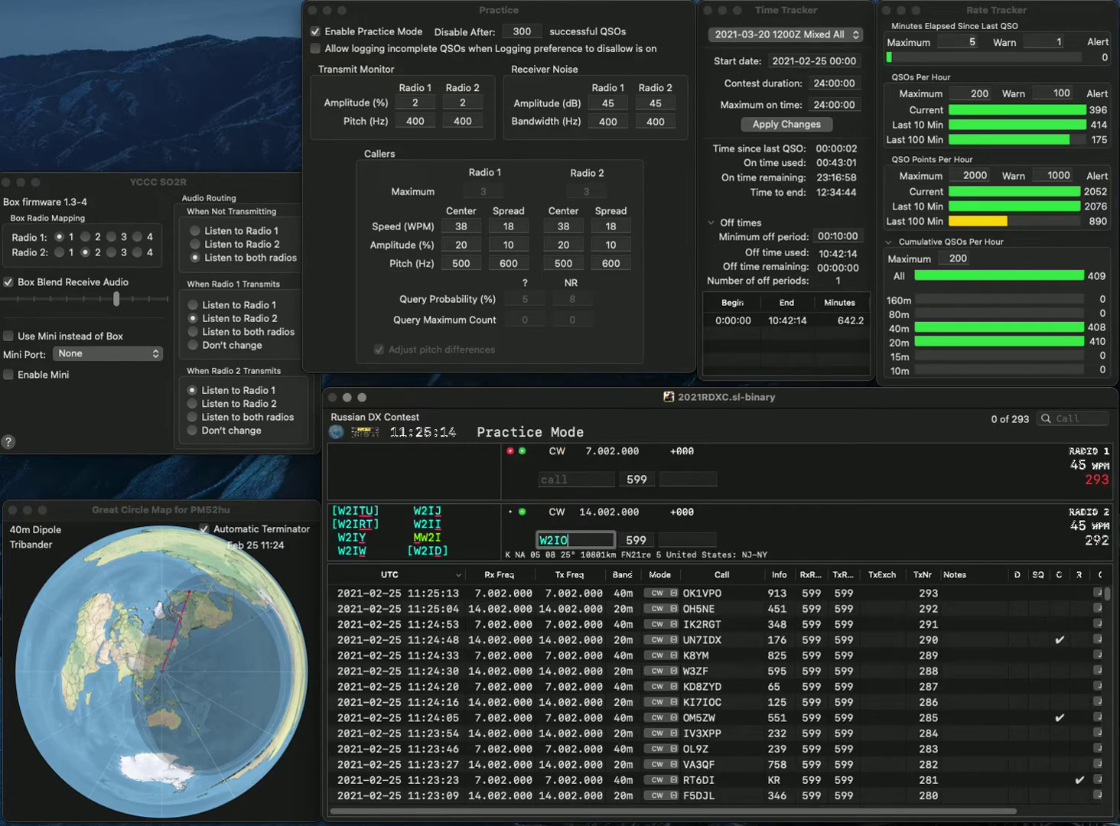
{"action": "key", "text": "Return"}
{"action": "type", "text": "M0CVN"}
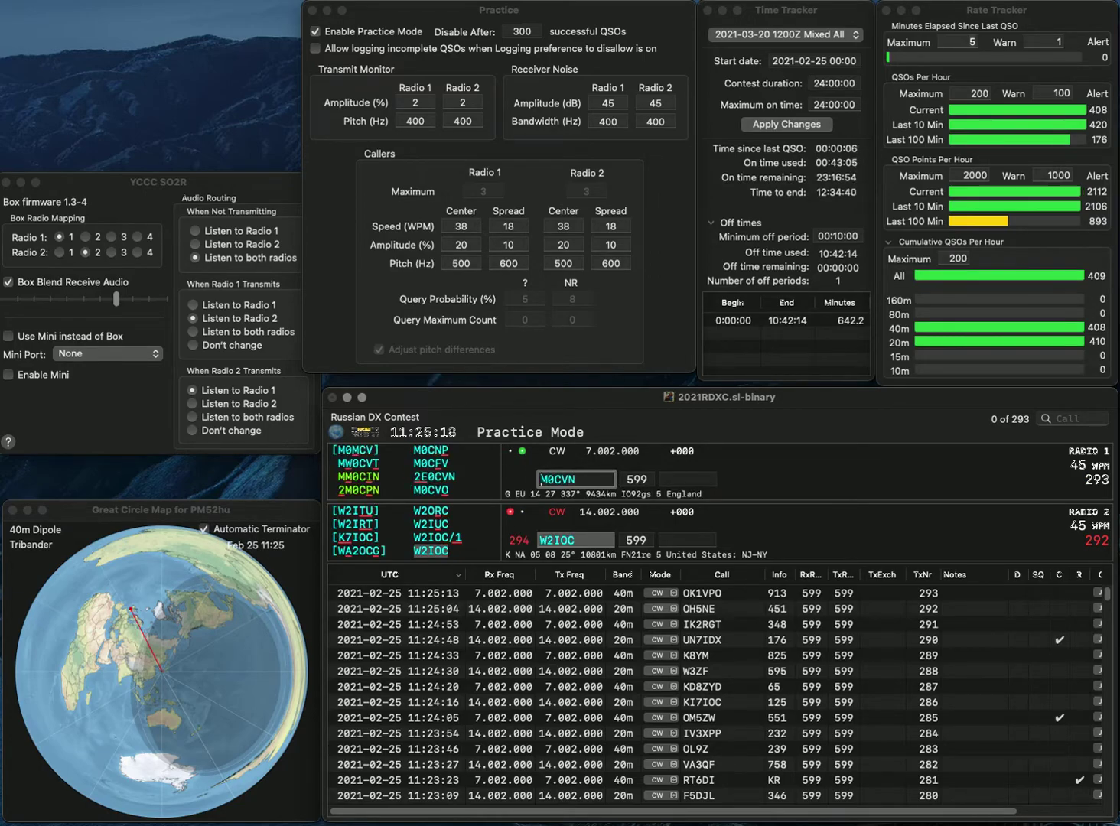
{"action": "key", "text": "Home"}
{"action": "type", "text": "2E"}
{"action": "key", "text": "Delete"}
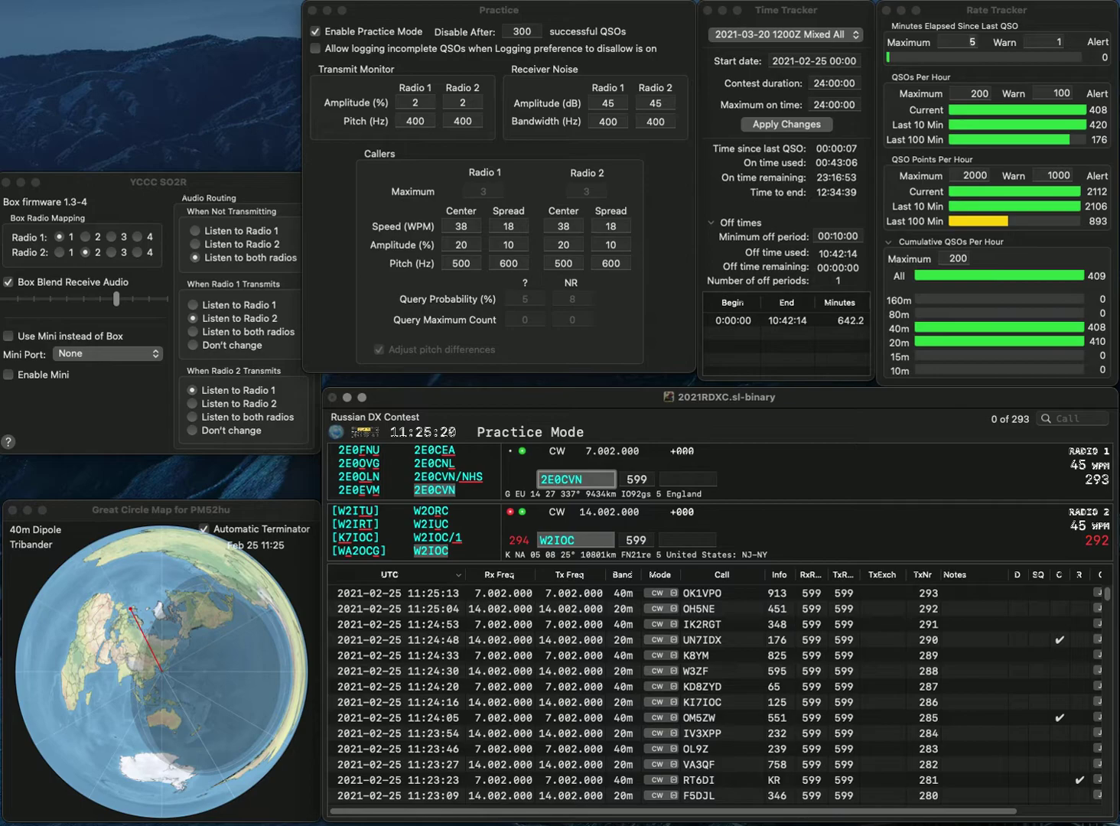
{"action": "key", "text": "Return"}
{"action": "key", "text": "space"}
{"action": "type", "text": "217"}
{"action": "key", "text": "Return"}
{"action": "key", "text": "space"}
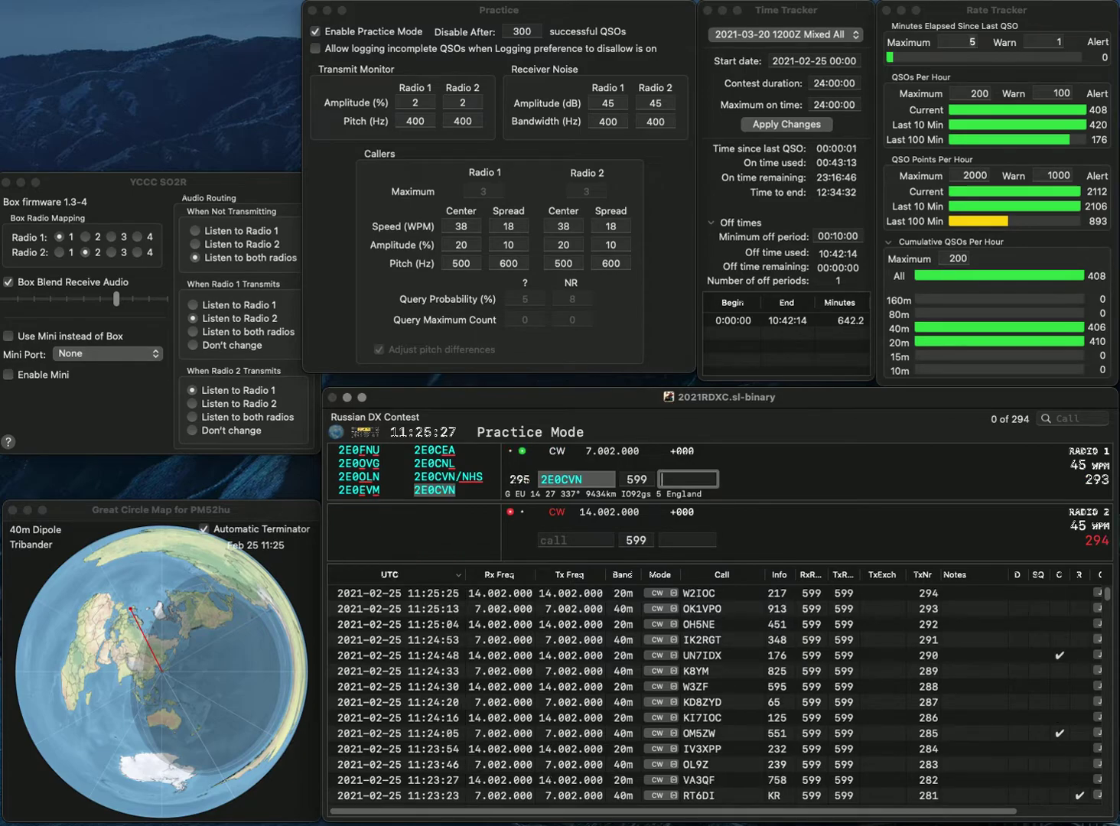
{"action": "type", "text": "9"}
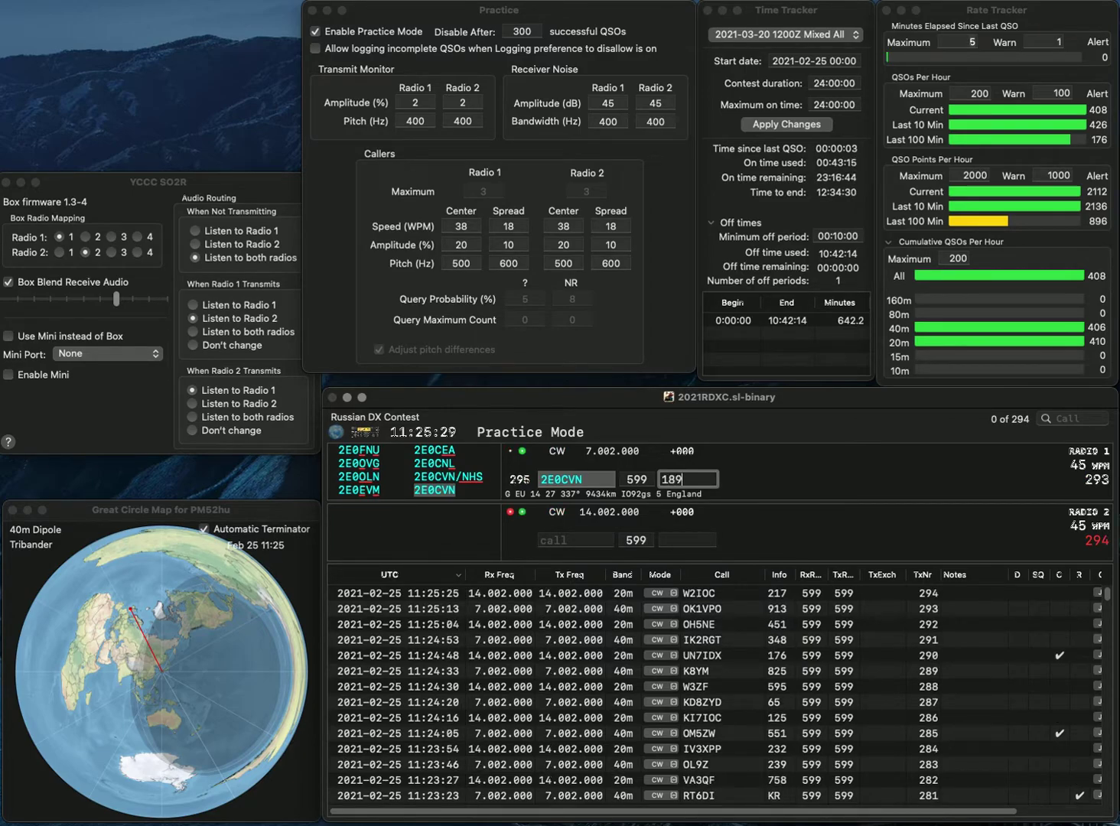
{"action": "key", "text": "Return"}
Step: Answer 7K3BKZ on Radio 2 and JR4ISF/3 on Radio 1 with the contest exchange
{"action": "type", "text": "K3BKZ"}
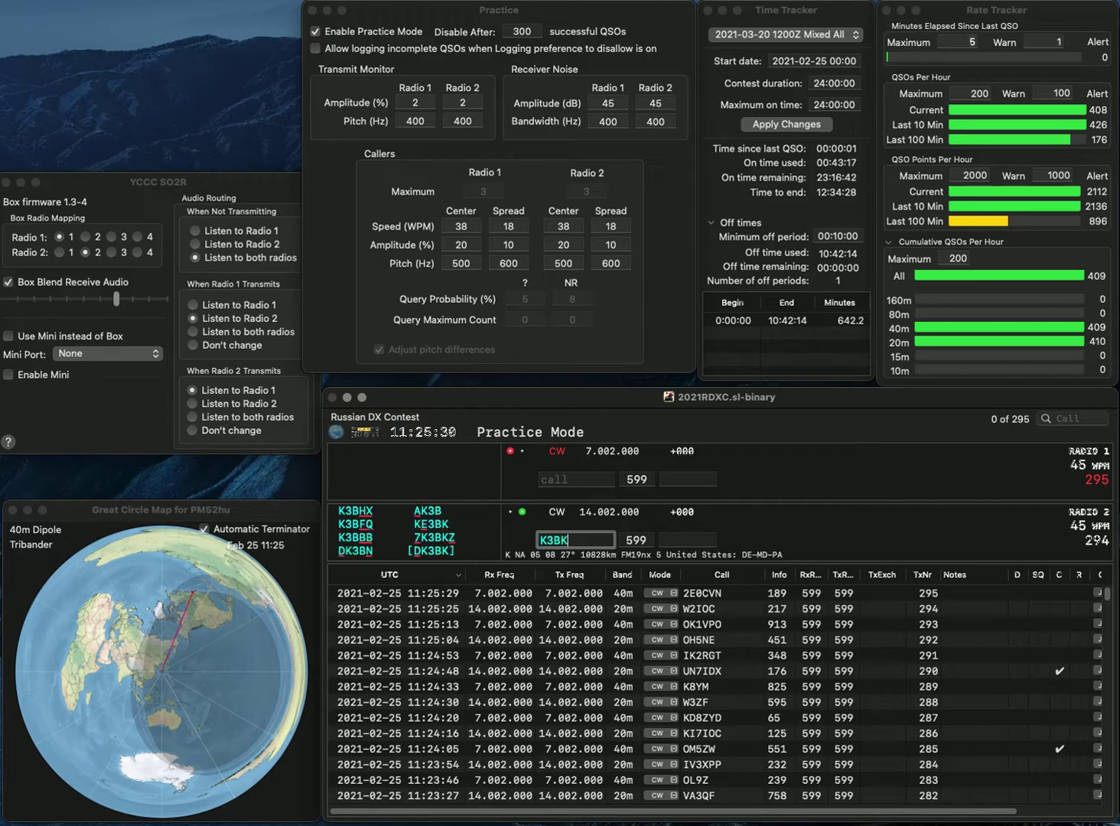
{"action": "key", "text": "Home"}
{"action": "type", "text": "7"}
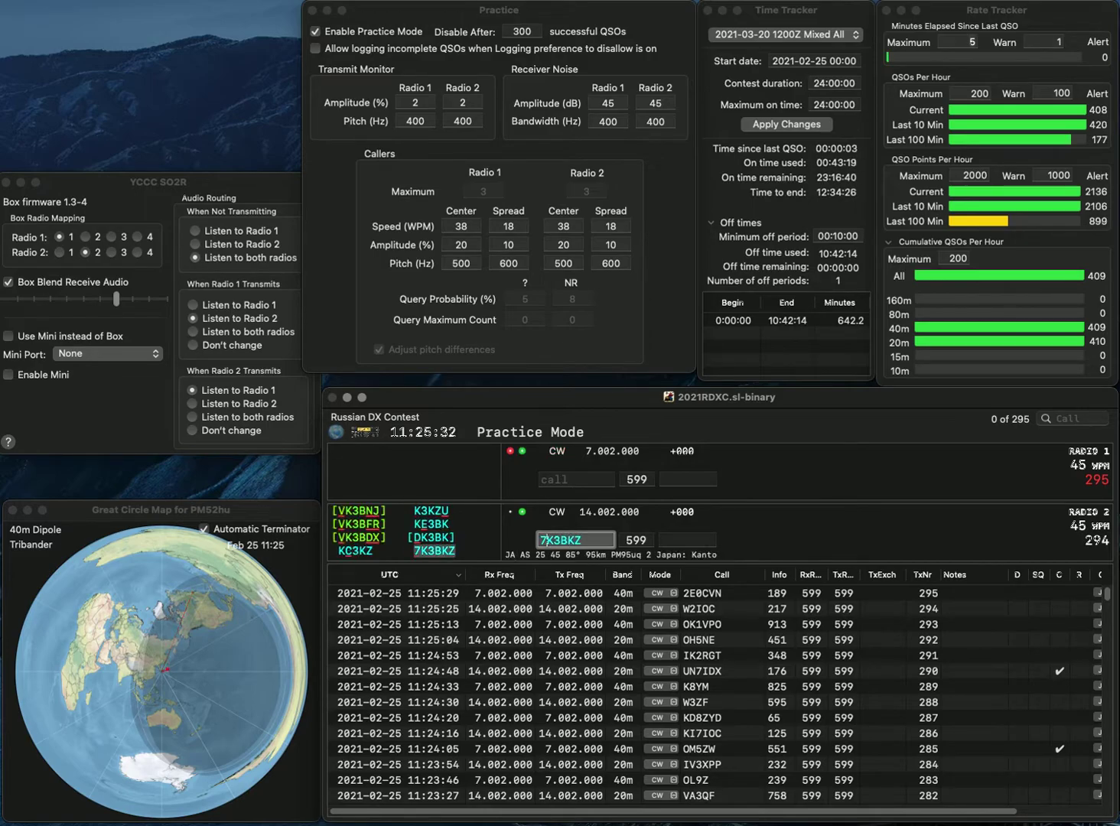
{"action": "key", "text": "Return"}
{"action": "type", "text": "R4ISF/3"}
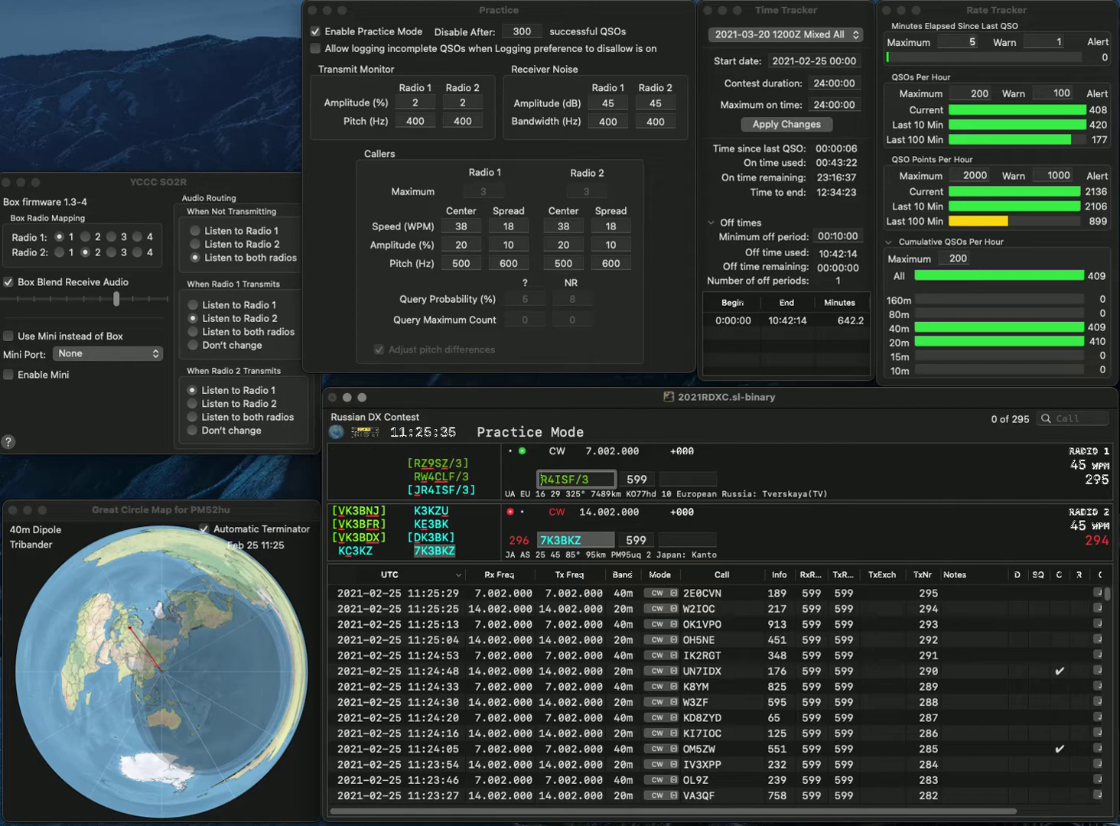
{"action": "key", "text": "Home"}
{"action": "type", "text": "J"}
{"action": "key", "text": "Return"}
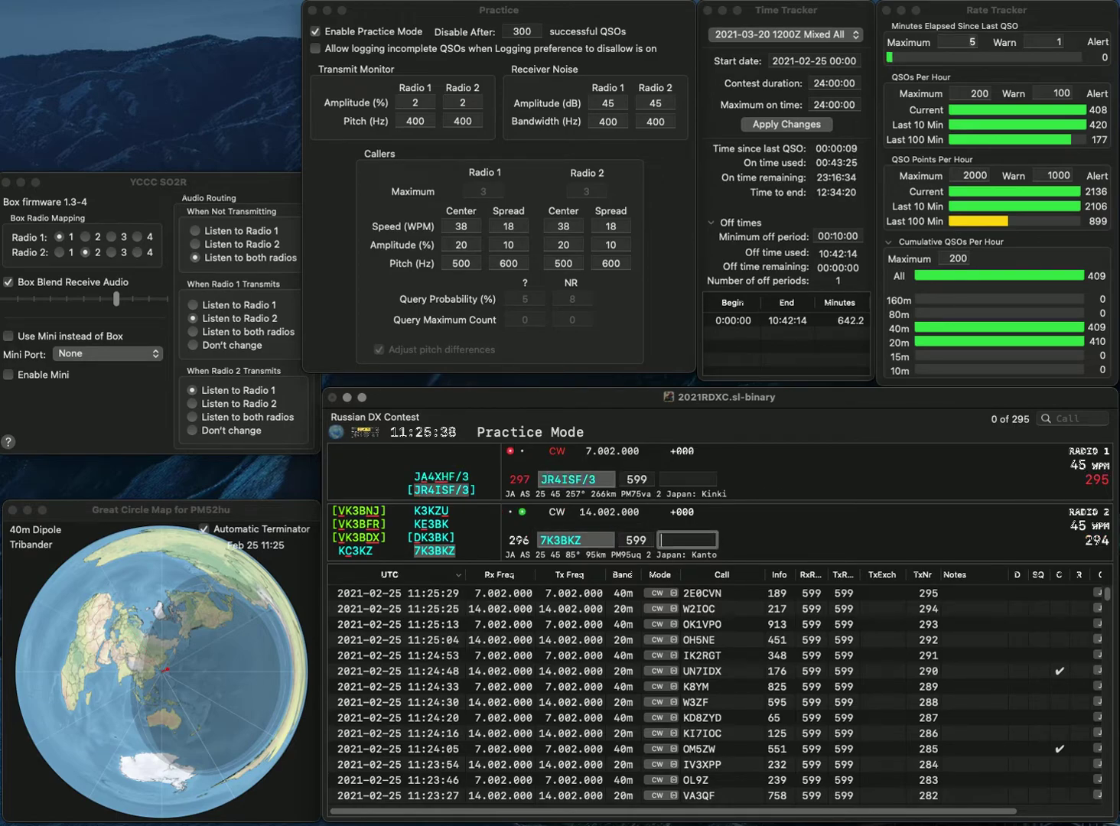
{"action": "type", "text": "836"}
{"action": "key", "text": "Return"}
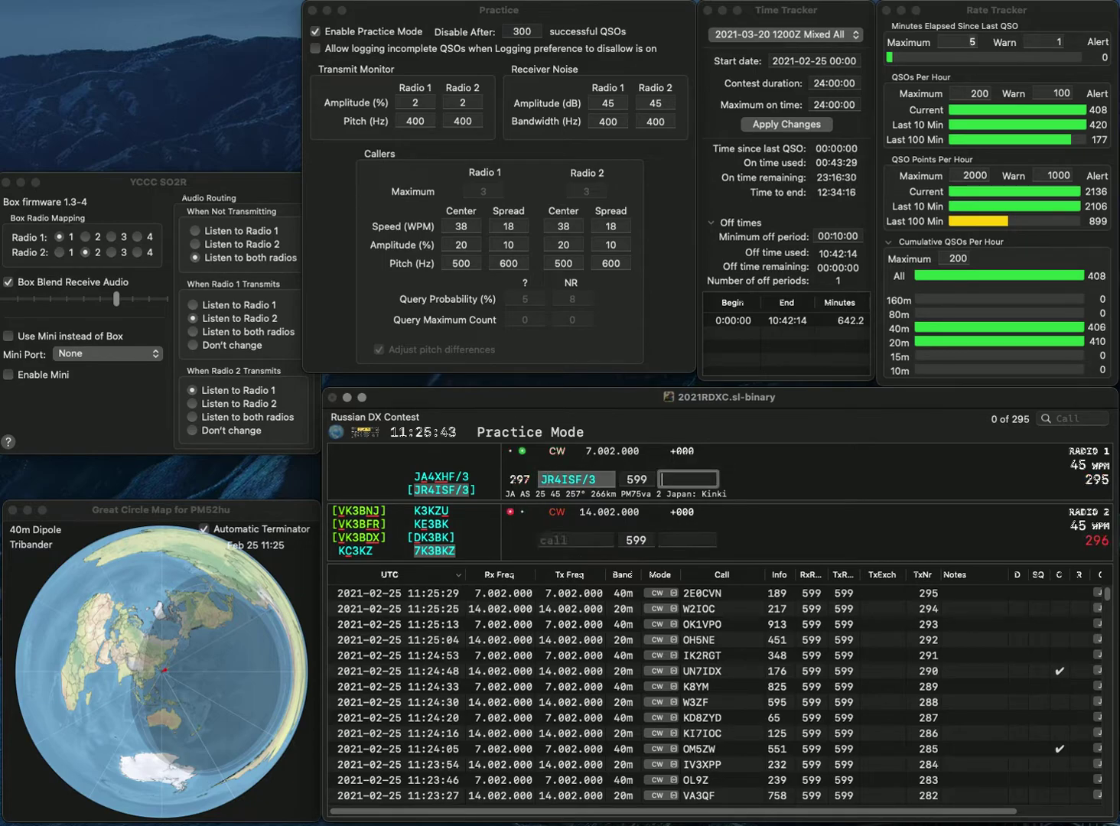
{"action": "type", "text": "5"}
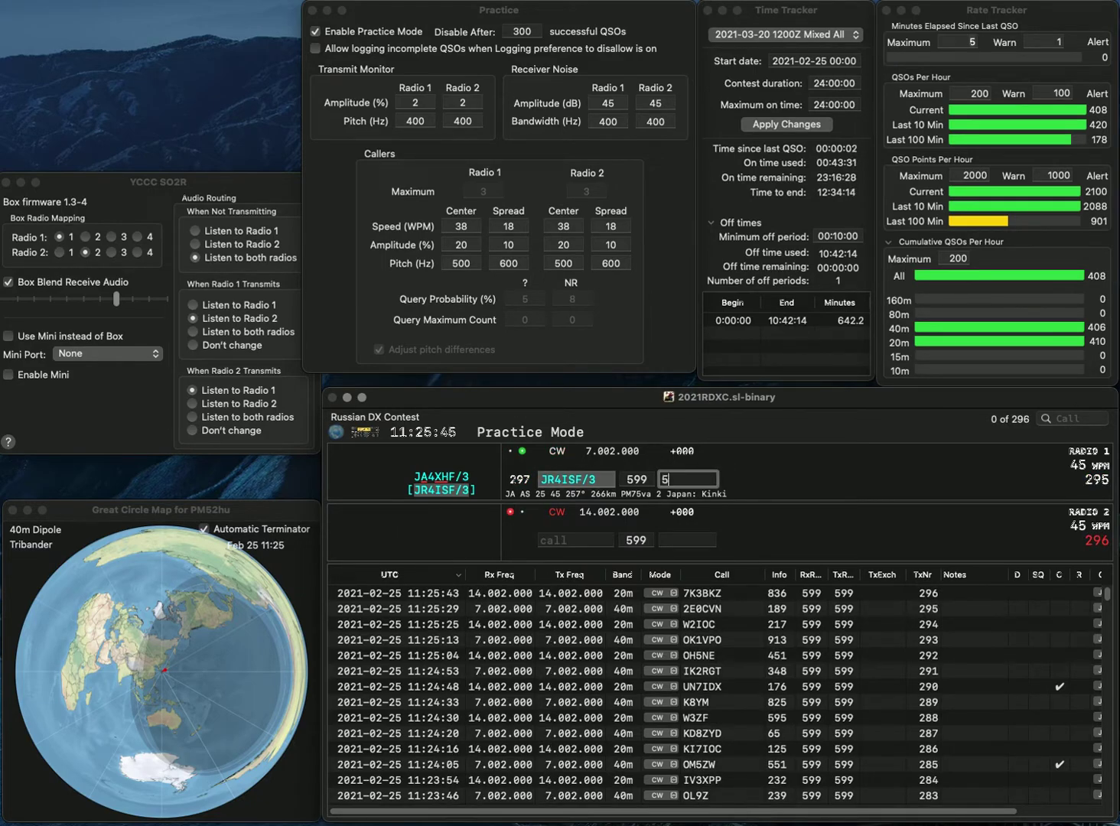
{"action": "type", "text": "17"}
{"action": "key", "text": "Return"}
{"action": "type", "text": "W0GAF"}
{"action": "key", "text": "Return"}
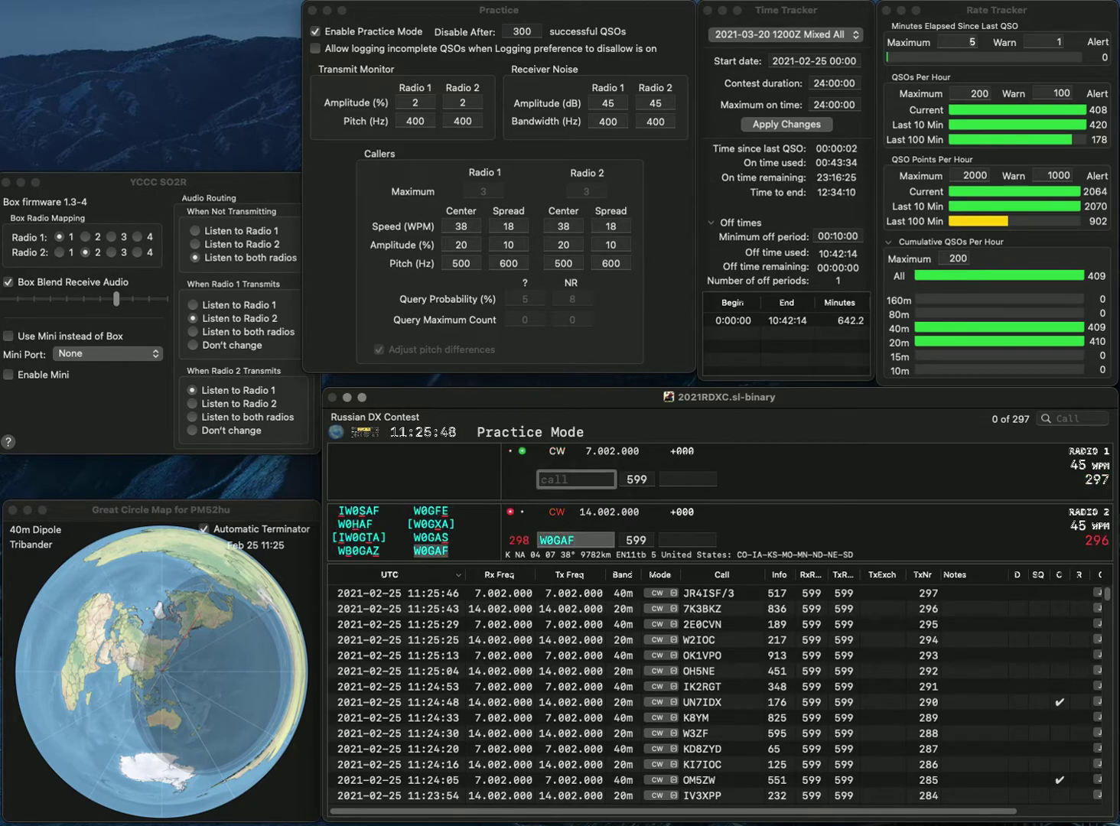
{"action": "type", "text": "VR2HK"}
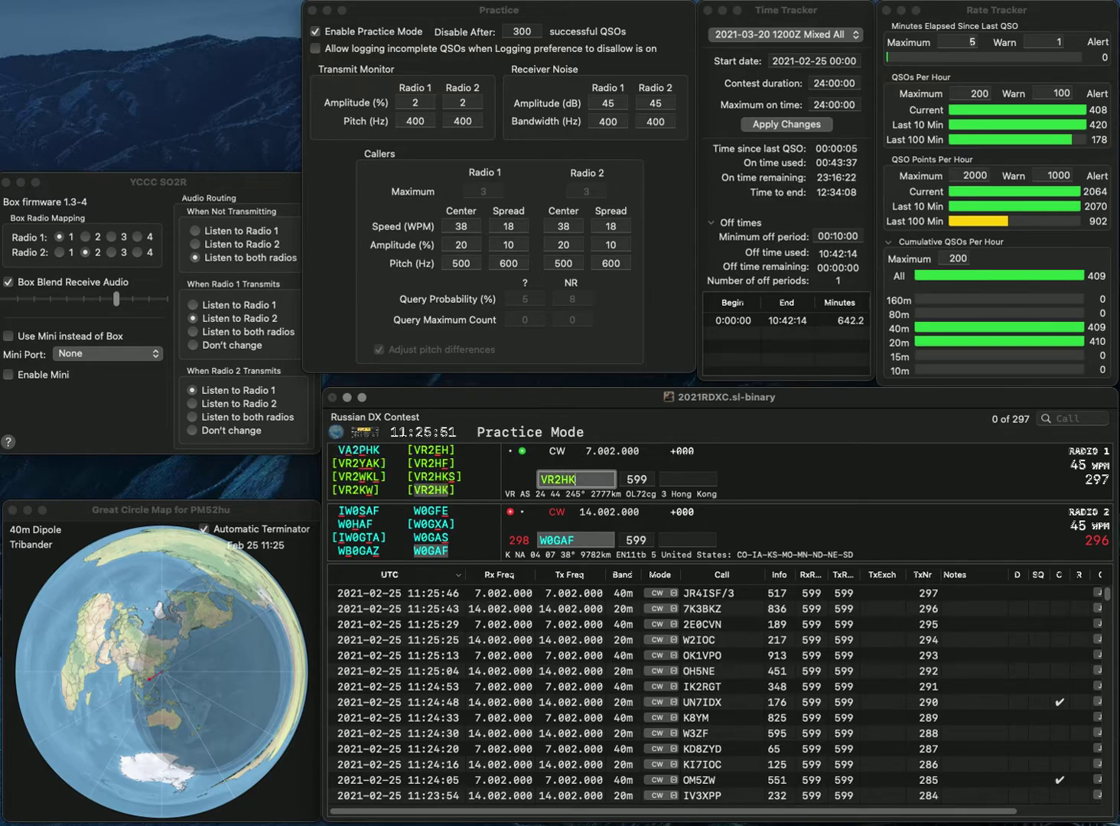
{"action": "key", "text": "Return"}
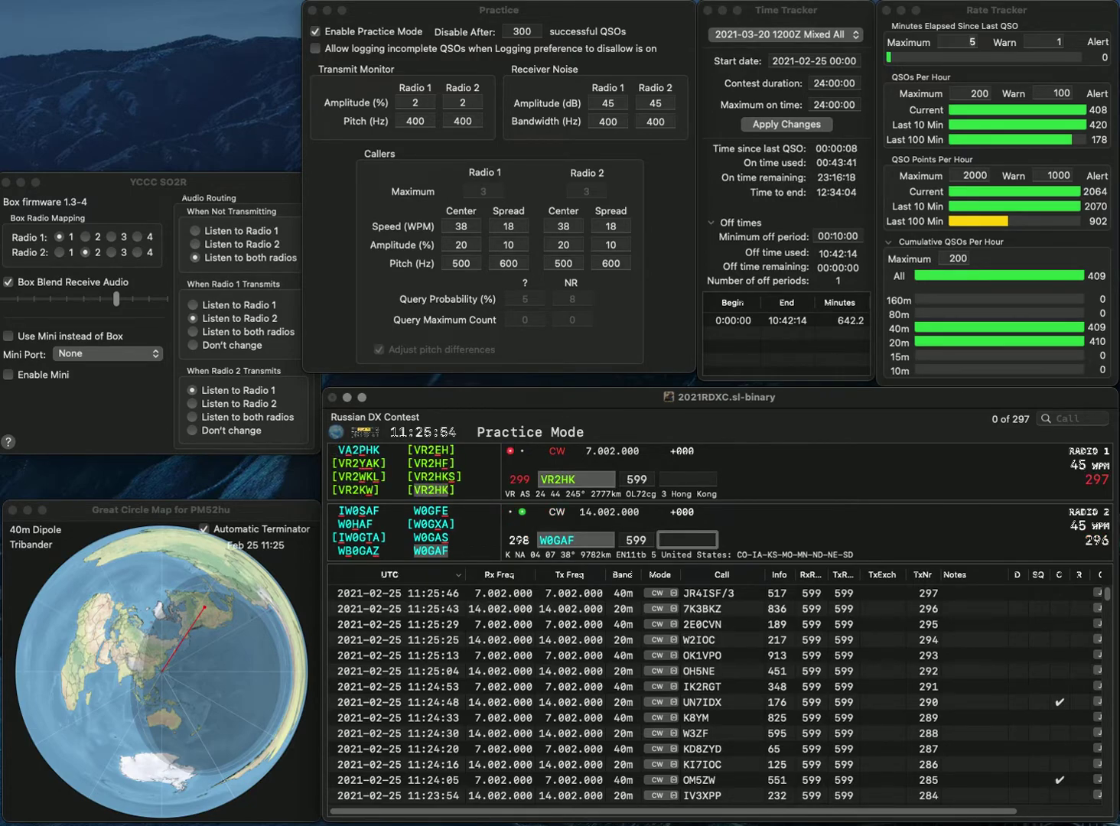
{"action": "type", "text": "621"}
{"action": "key", "text": "Return"}
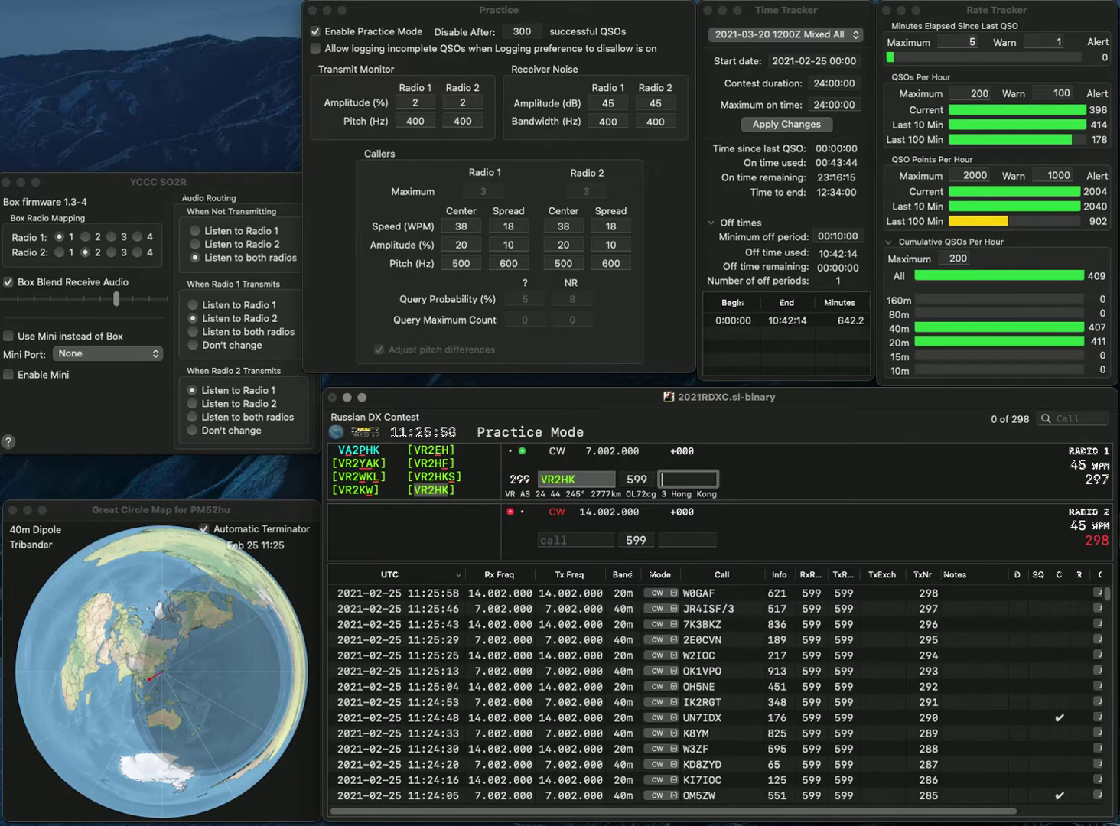
{"action": "type", "text": "669"}
{"action": "key", "text": "Return"}
{"action": "type", "text": "KU"}
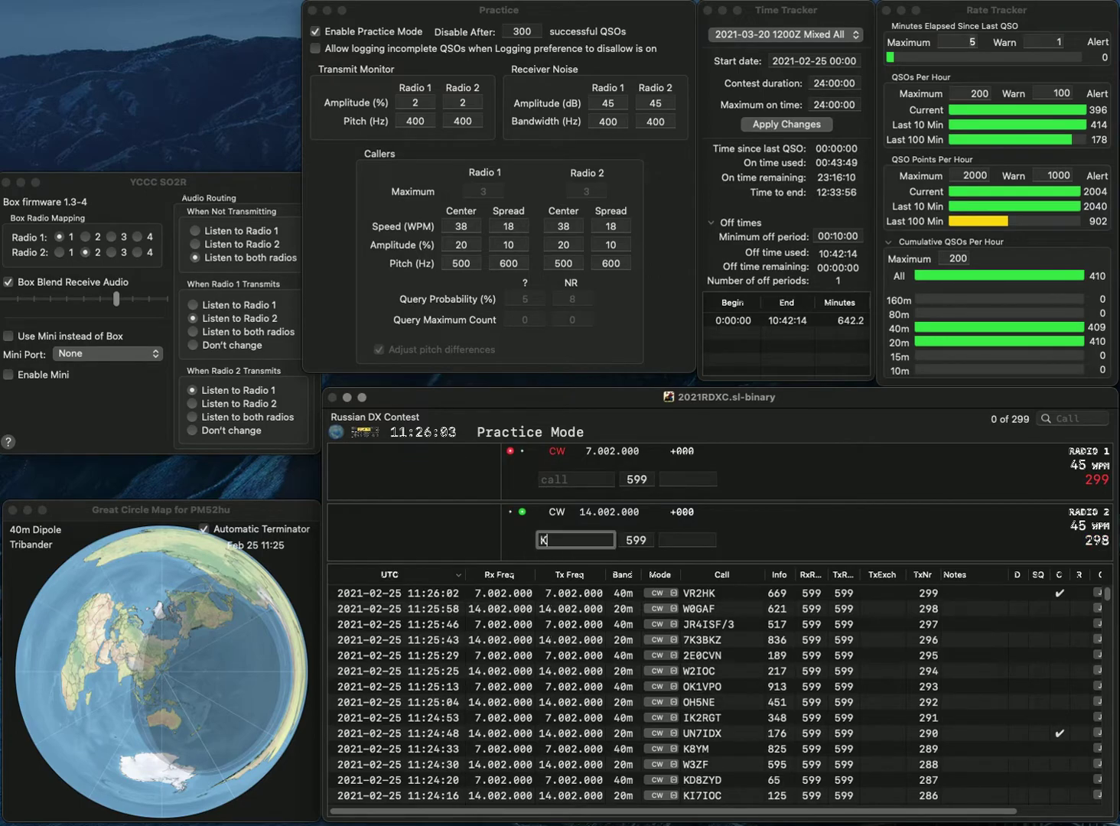
{"action": "key", "text": "Left"}
{"action": "key", "text": "Left"}
{"action": "type", "text": "R7"}
{"action": "key", "text": "Return"}
{"action": "type", "text": "W"}
{"action": "type", "text": "A6EZ"}
{"action": "type", "text": "G"}
{"action": "key", "text": "BackSpace"}
{"action": "key", "text": "BackSpace"}
{"action": "type", "text": "GG"}
{"action": "key", "text": "Return"}
{"action": "key", "text": "Return"}
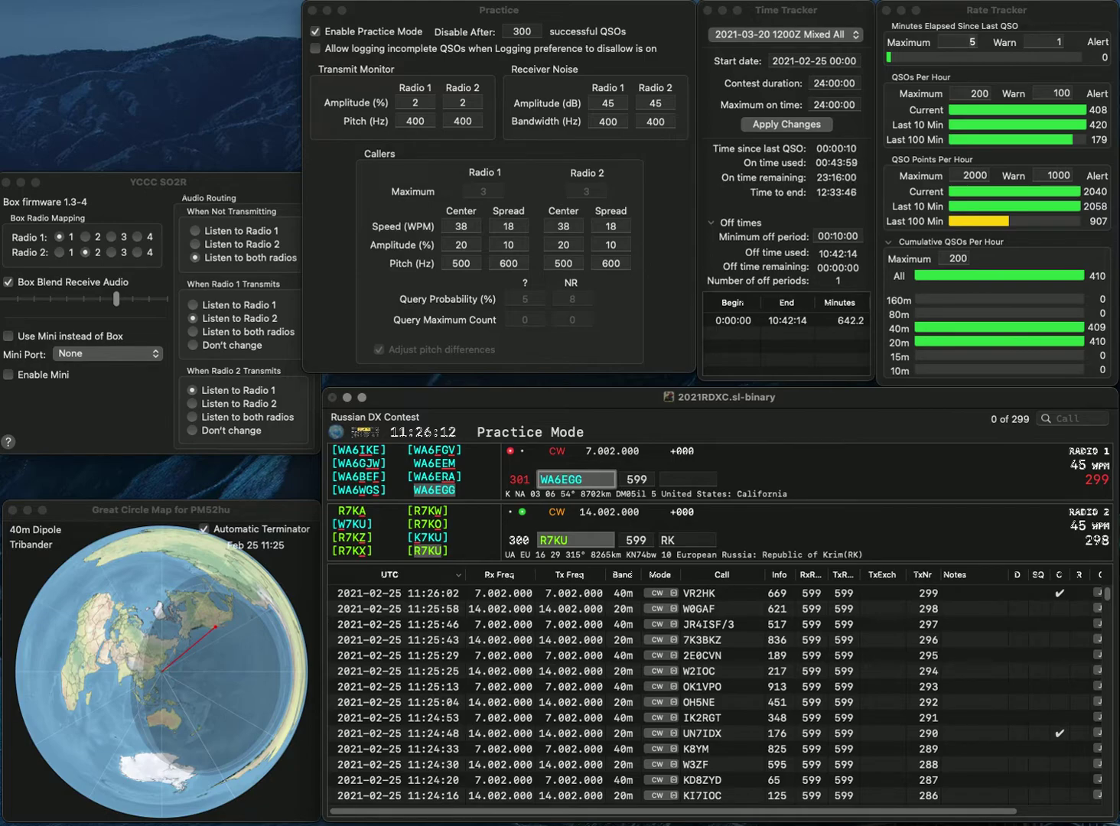
{"action": "key", "text": "space"}
{"action": "type", "text": "122"}
{"action": "key", "text": "Return"}
{"action": "type", "text": "GMX"}
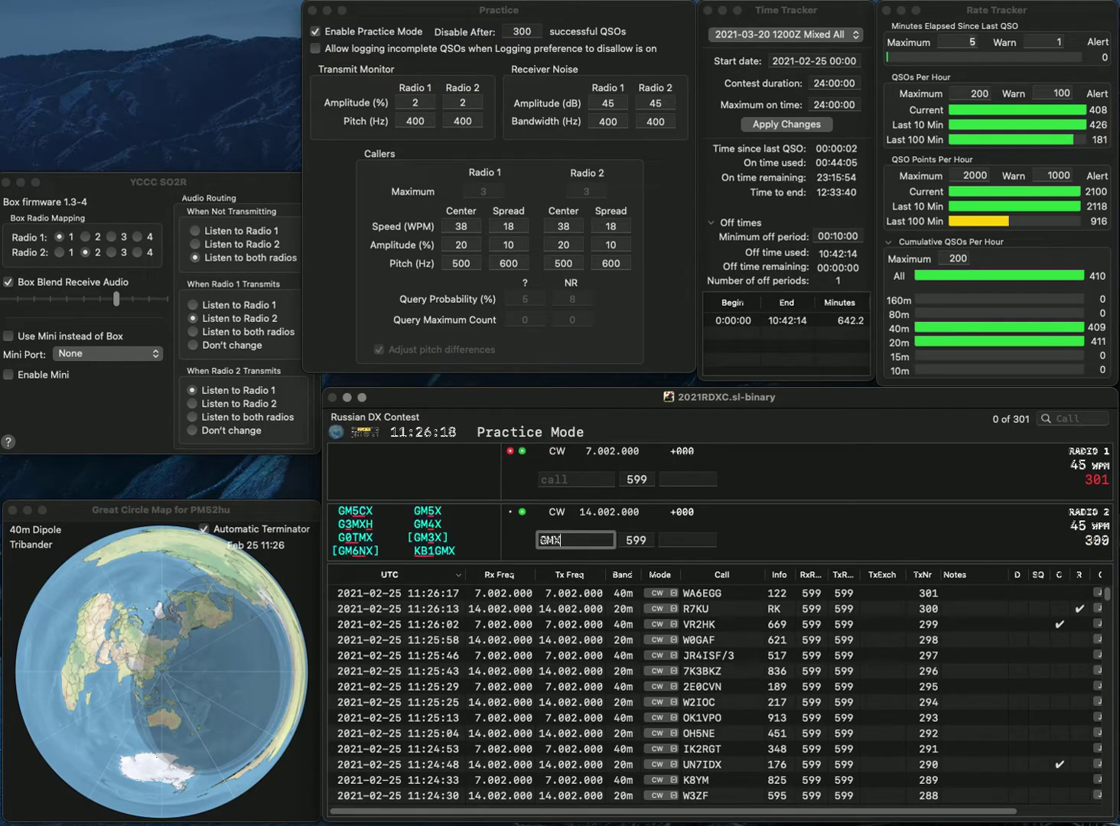
{"action": "type", "text": "1"}
{"action": "type", "text": "KB"}
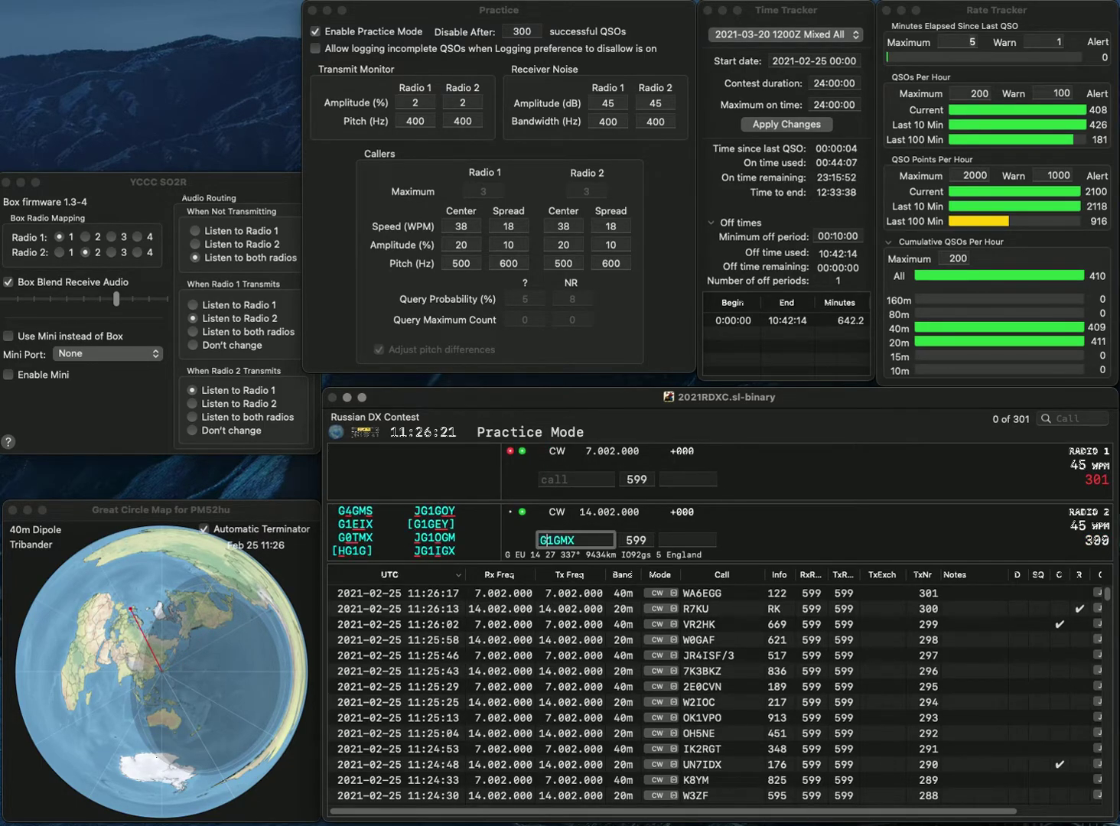
{"action": "key", "text": "Return"}
{"action": "type", "text": "K"}
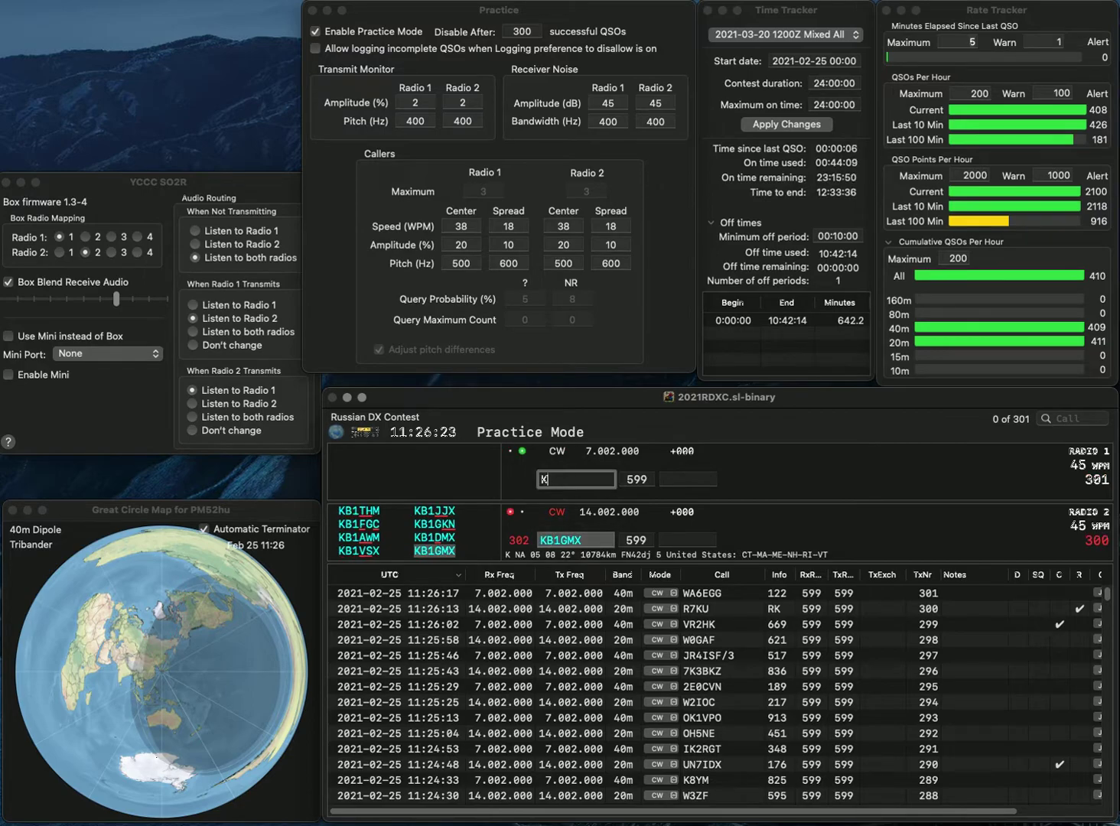
{"action": "type", "text": "G5CNZ"}
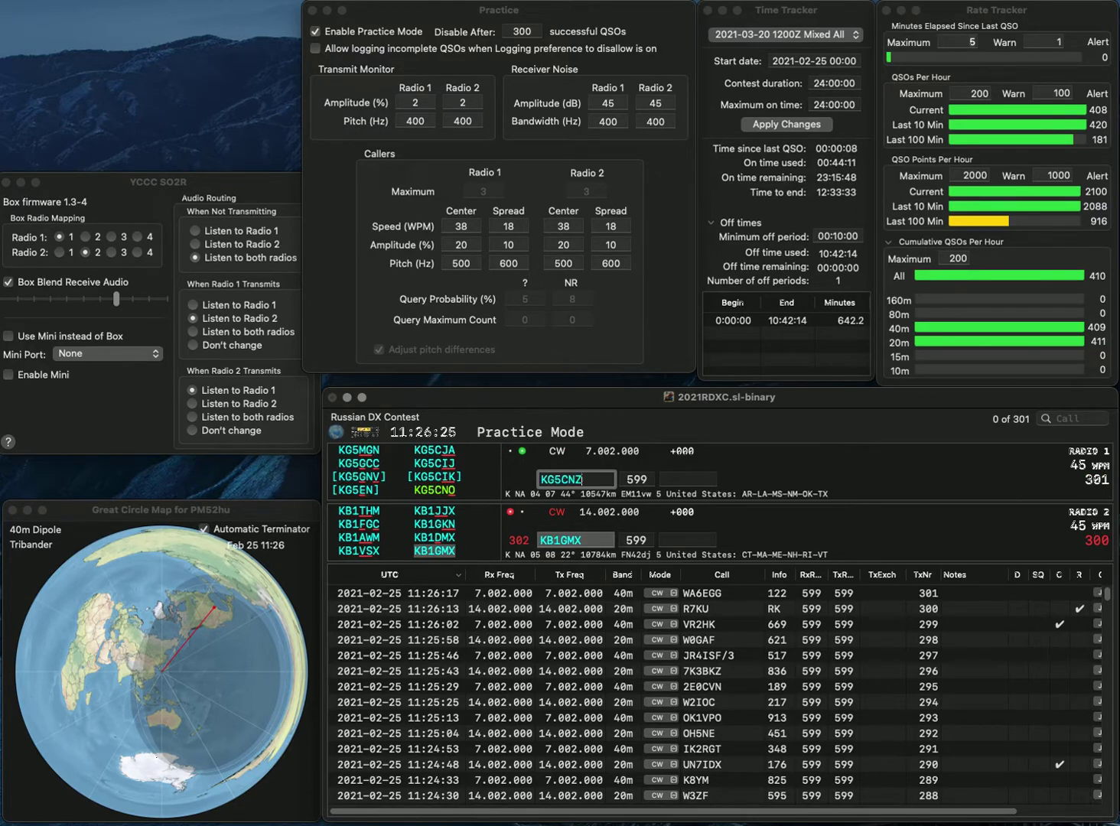
{"action": "key", "text": "Return"}
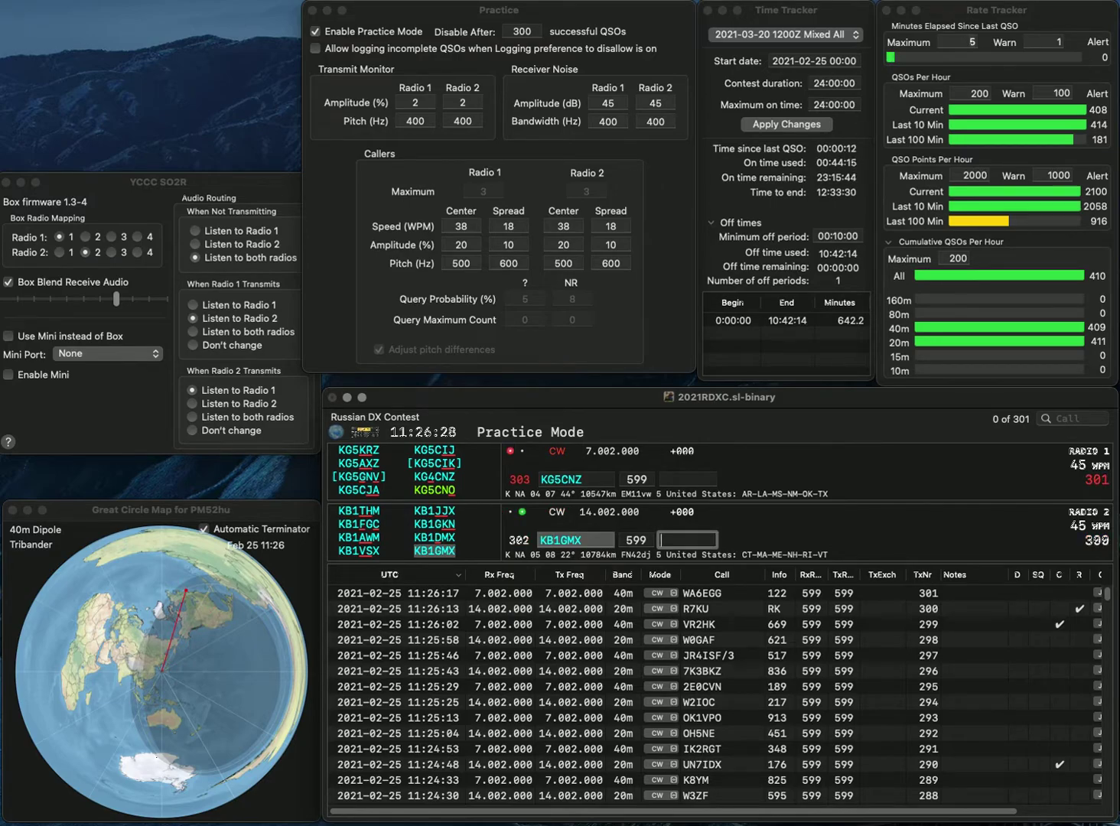
{"action": "type", "text": "360"}
{"action": "key", "text": "Return"}
{"action": "type", "text": "4"}
{"action": "key", "text": "Return"}
{"action": "type", "text": "EA5DD"}
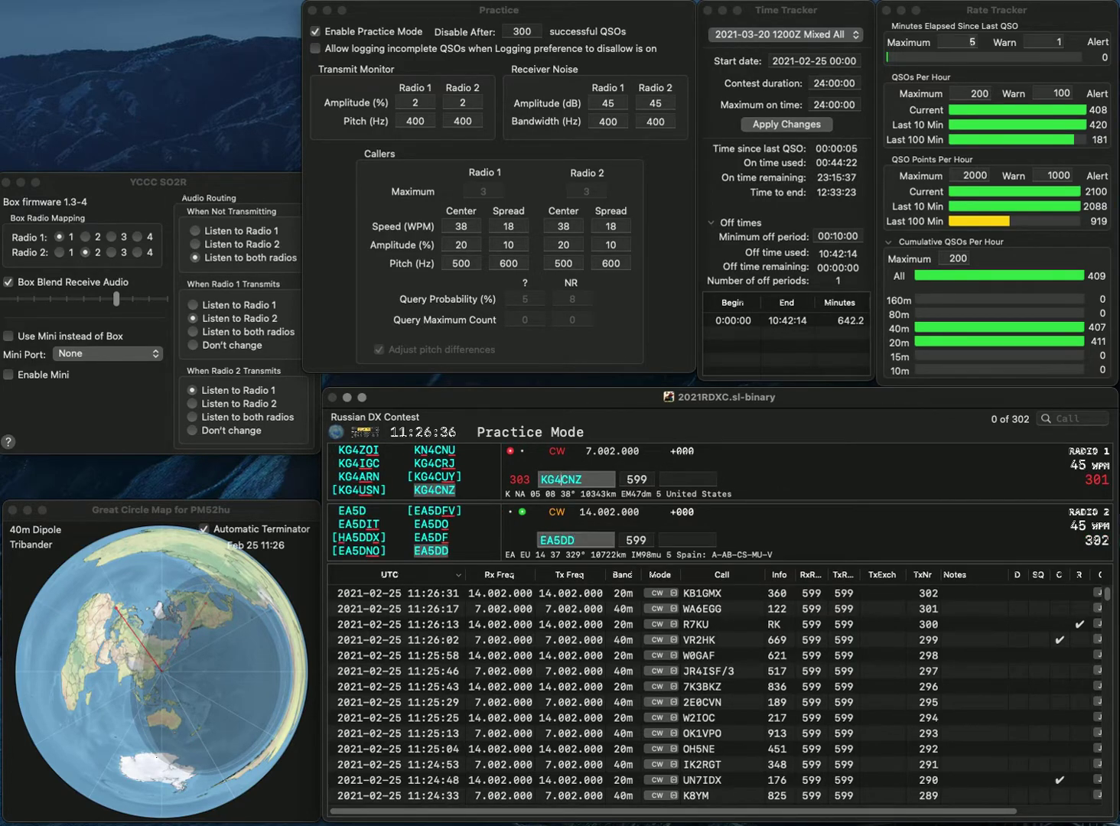
{"action": "key", "text": "space"}
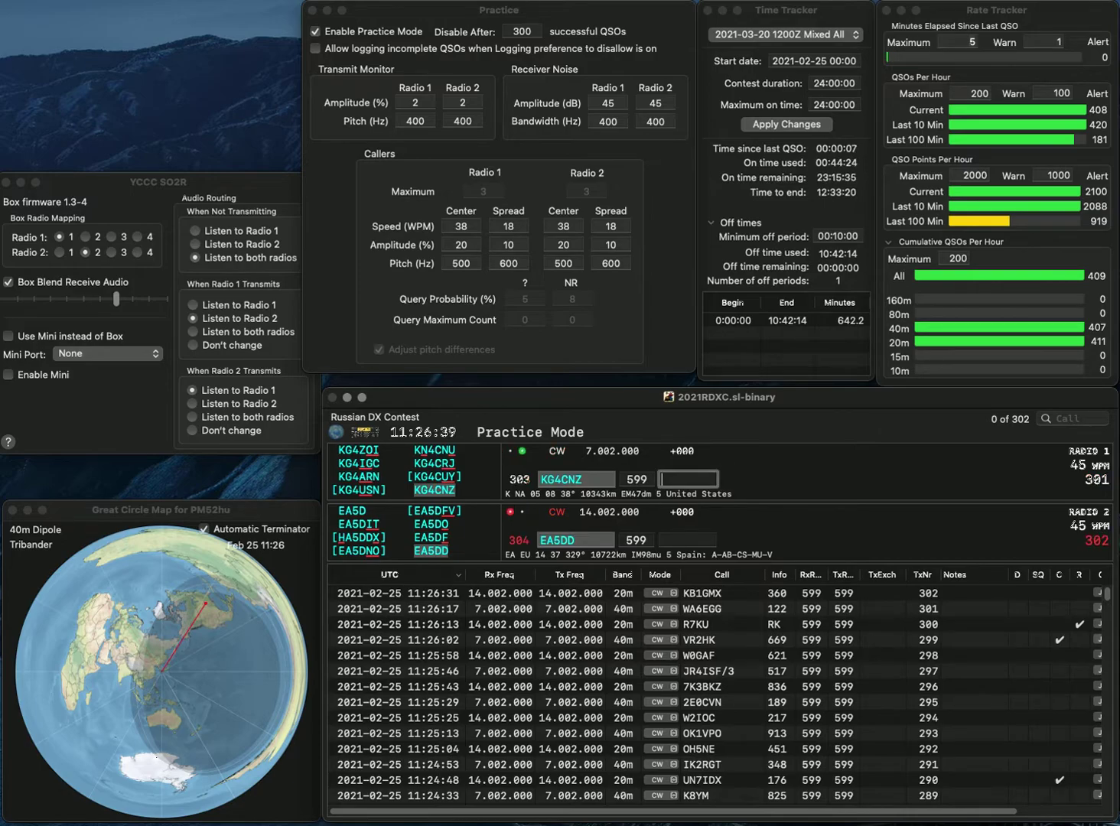
{"action": "type", "text": "53"}
{"action": "key", "text": "Return"}
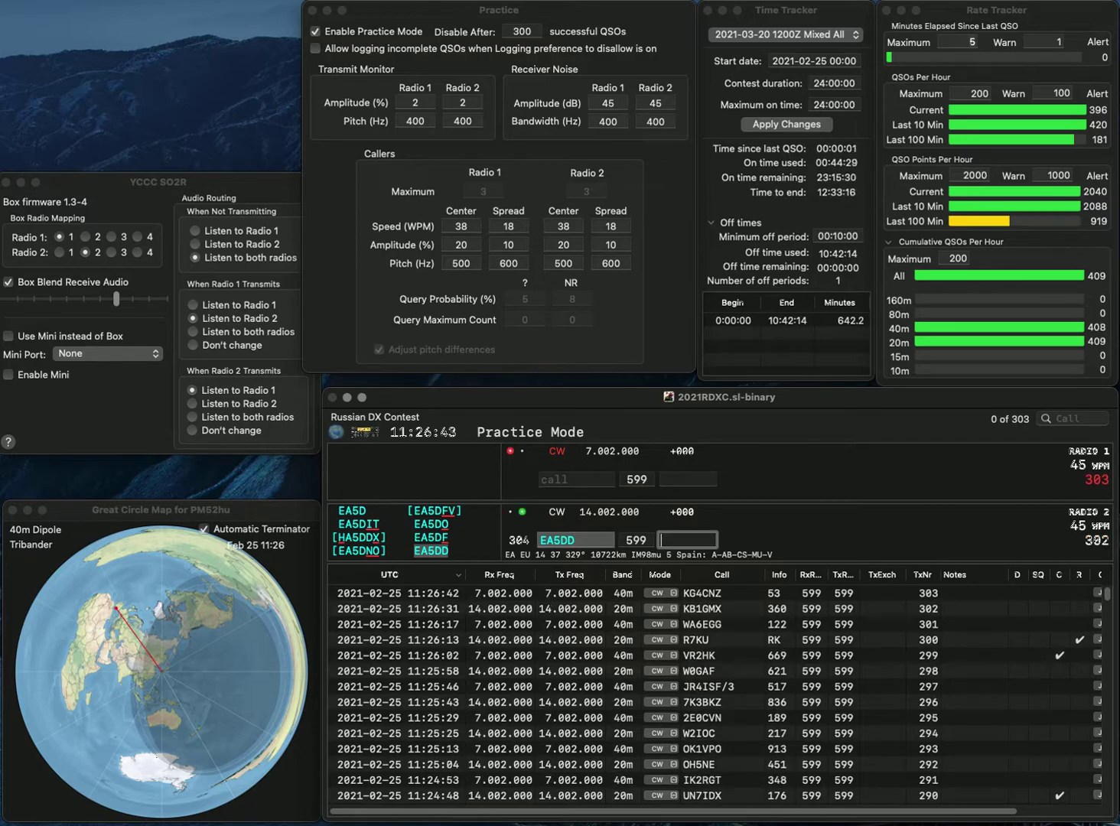
{"action": "type", "text": "409"}
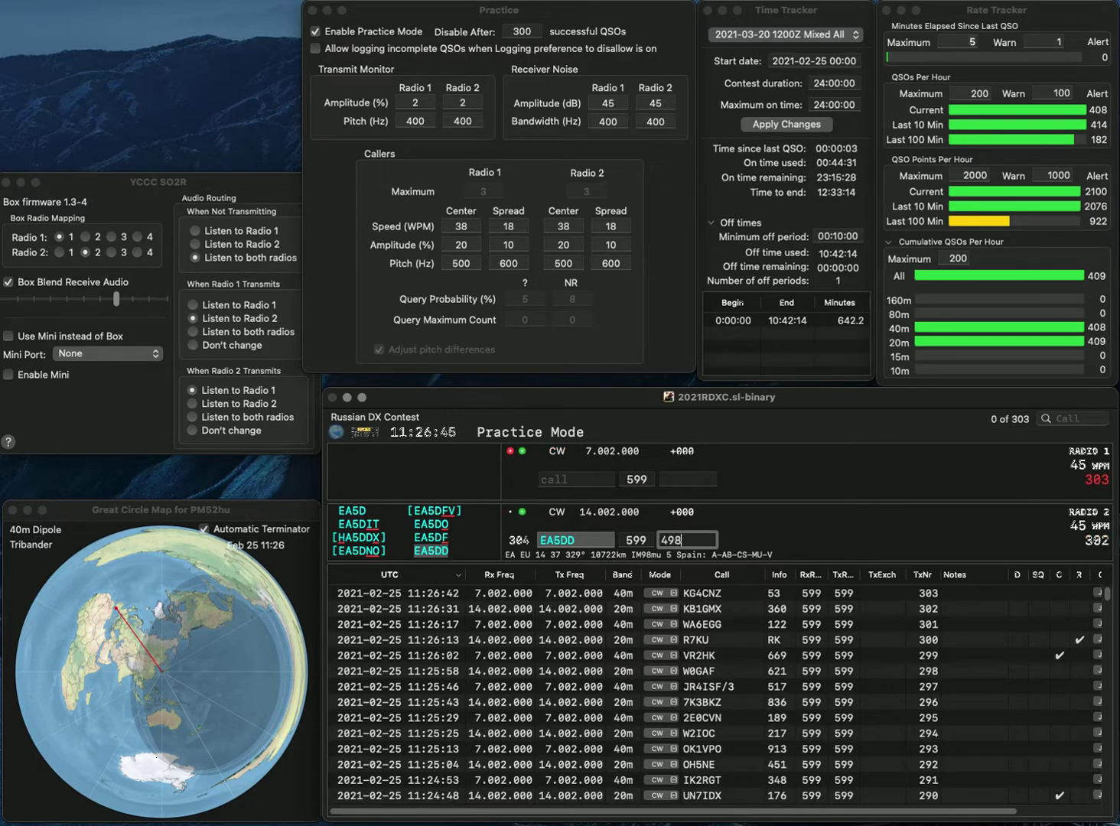
{"action": "key", "text": "Return"}
{"action": "type", "text": "T"}
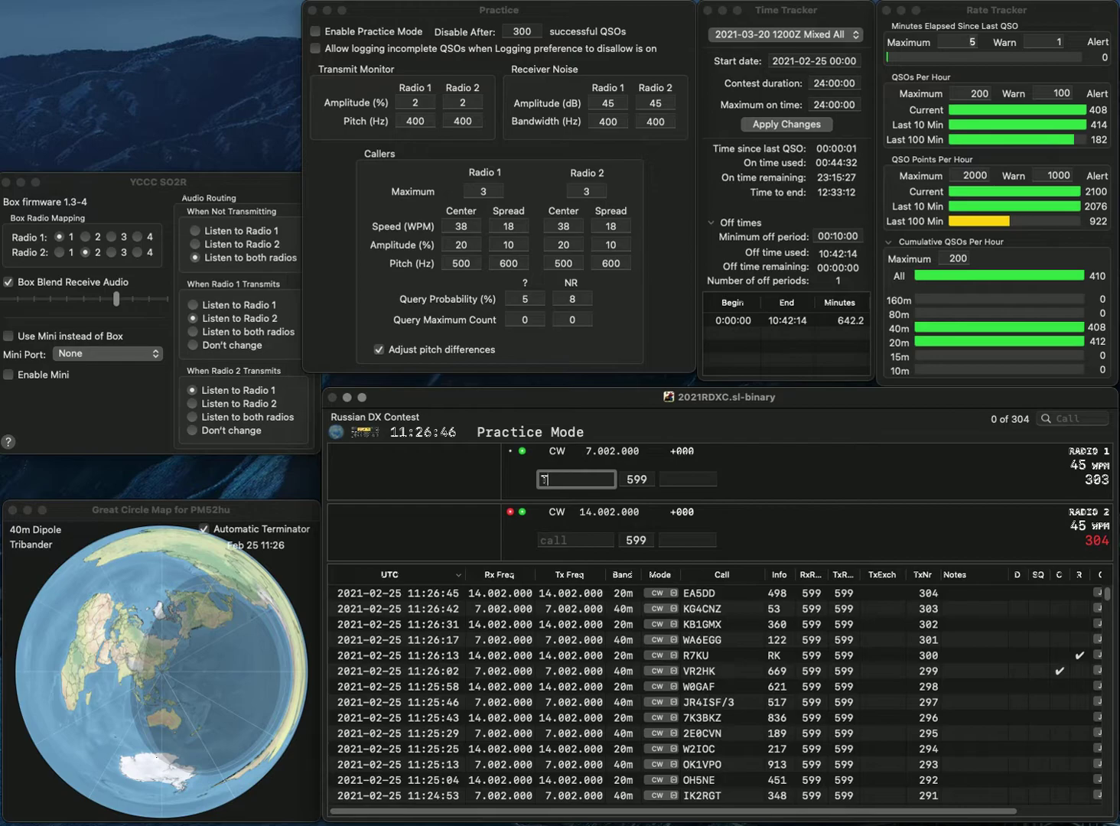